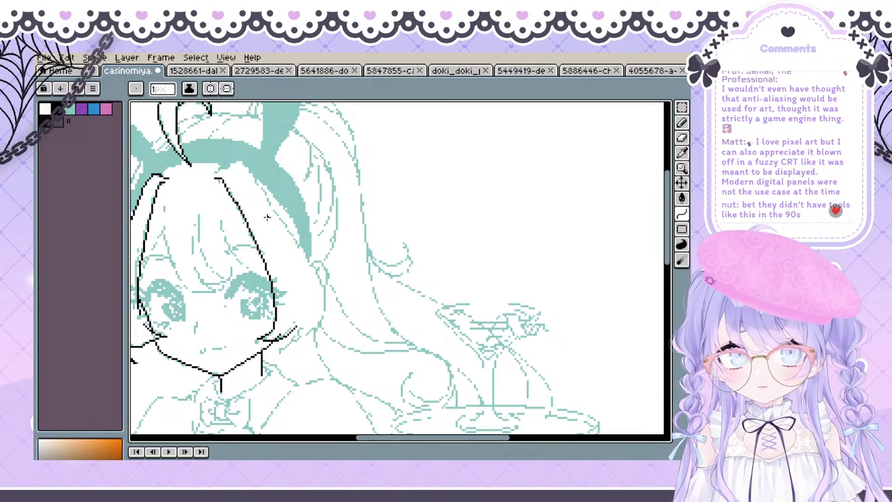
Draw a short black curve over the top of the front hair lock beside the parting, below the headband
key("space")
mouse_move(221, 174)
left_mouse_down()
mouse_move(203, 167)
mouse_move(210, 196)
mouse_move(217, 166)
mouse_move(213, 182)
mouse_move(225, 177)
mouse_move(213, 173)
mouse_move(209, 216)
mouse_move(211, 187)
mouse_move(249, 203)
left_mouse_up()
key("space")
key("space")
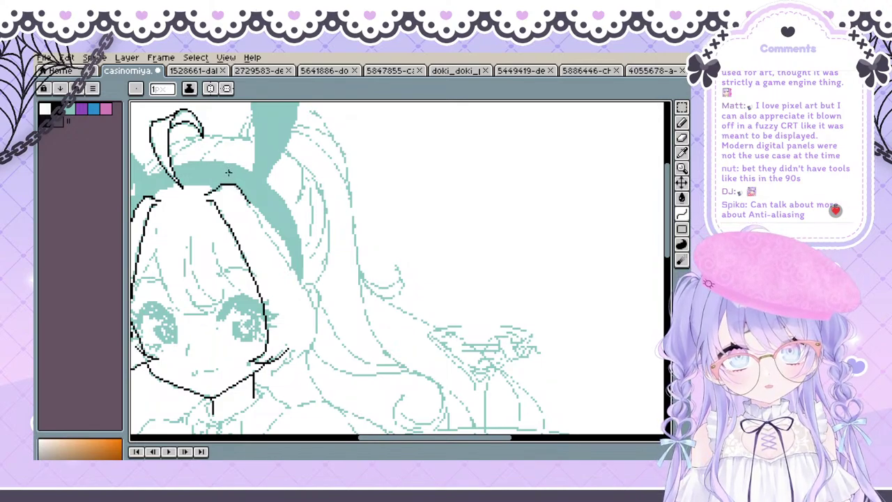
key("ctrl+z")
left_click_drag(205, 196, 244, 201)
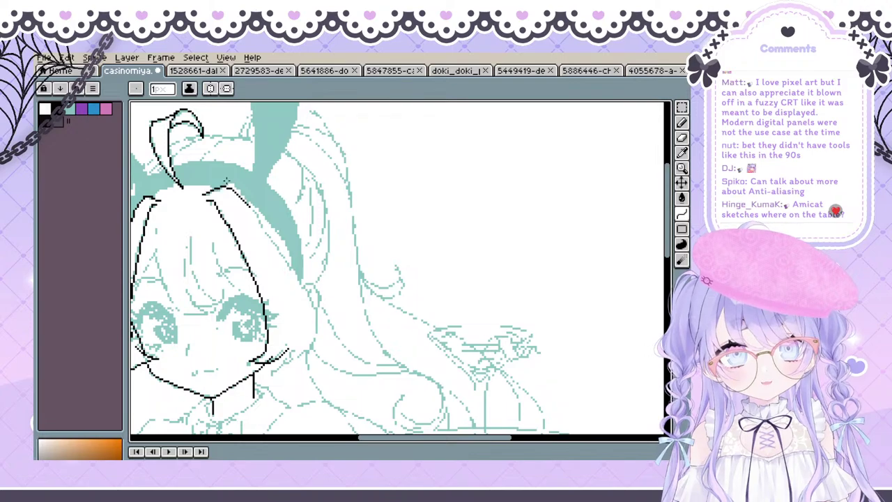
Examine the pixel shading and dithering in the reference images 2729583 and 5641886
left_click(260, 70)
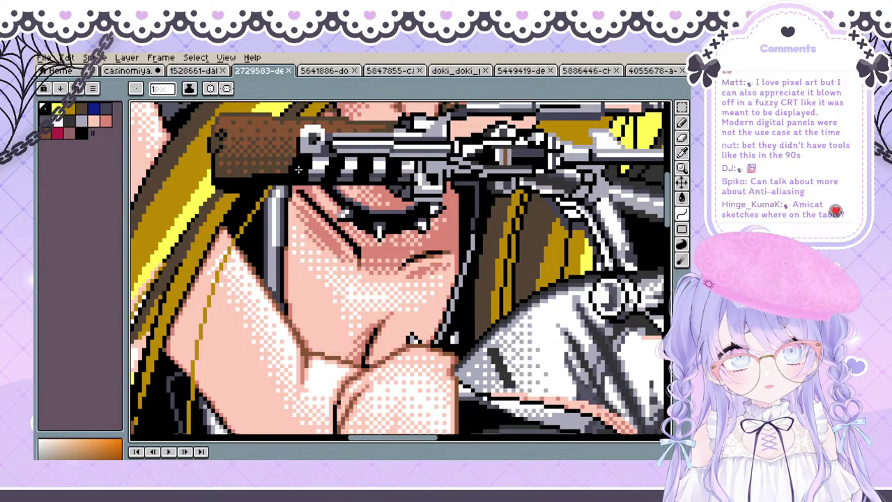
left_click_drag(228, 274, 207, 233)
left_click(325, 70)
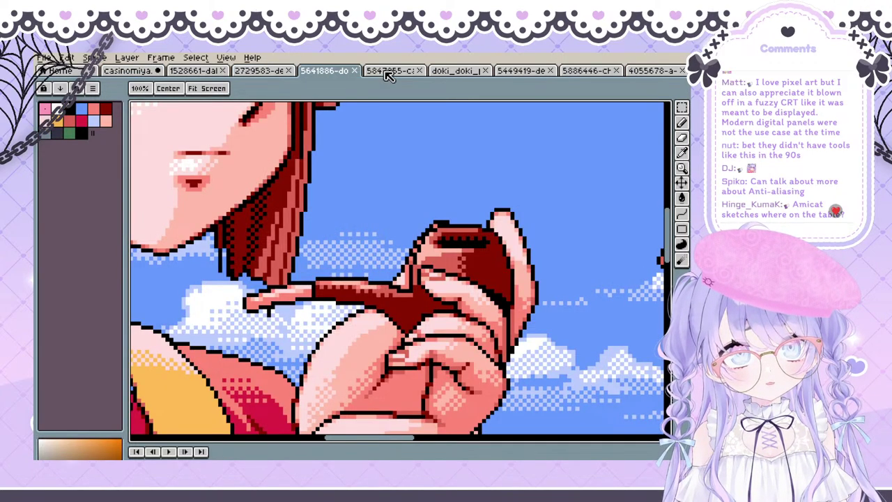
left_click_drag(287, 114, 242, 285)
left_click_drag(190, 305, 392, 279)
left_click_drag(341, 335, 422, 150)
left_click_drag(269, 278, 437, 110)
mouse_move(296, 391)
left_mouse_down()
mouse_move(370, 158)
mouse_move(295, 322)
mouse_move(434, 205)
mouse_move(310, 276)
mouse_move(316, 284)
mouse_move(284, 273)
left_mouse_up()
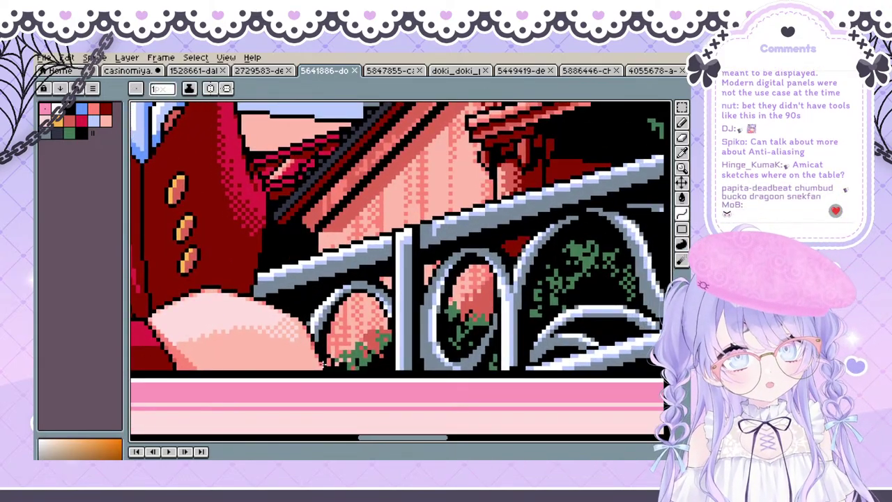
Examine the face, hair and red outfit shading in the 5847855 reference image, and return to the casinomiya drawing
left_click(394, 70)
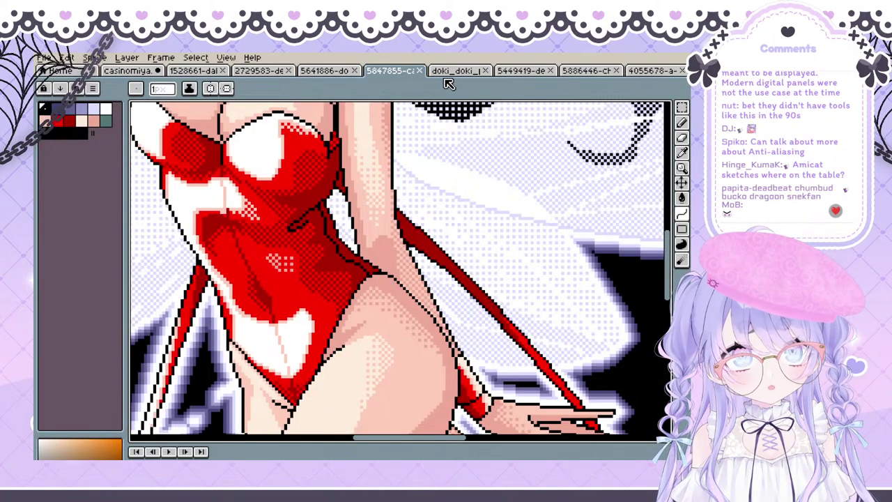
left_click_drag(328, 167, 209, 282)
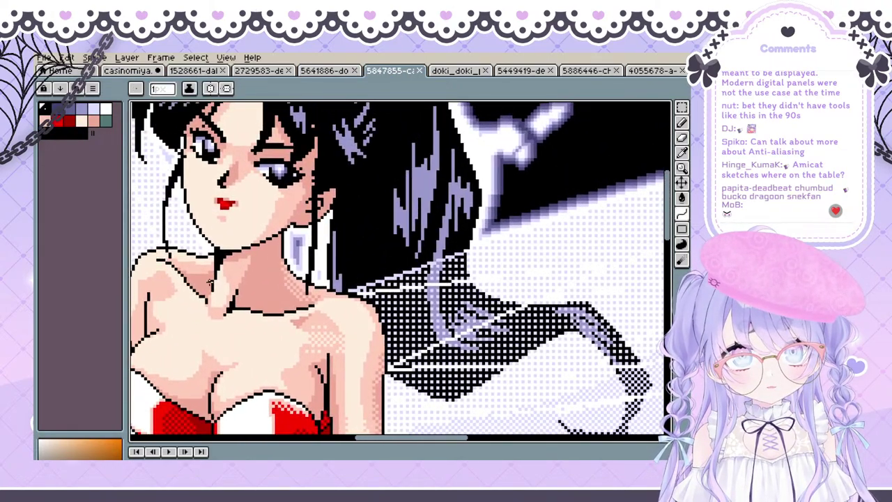
left_click_drag(200, 328, 369, 390)
left_click_drag(305, 372, 410, 131)
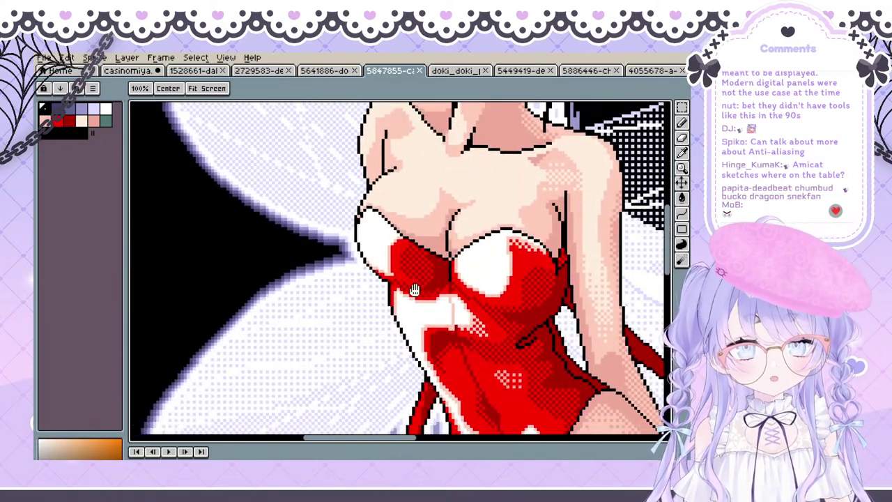
left_click_drag(418, 292, 331, 418)
left_click_drag(442, 251, 261, 303)
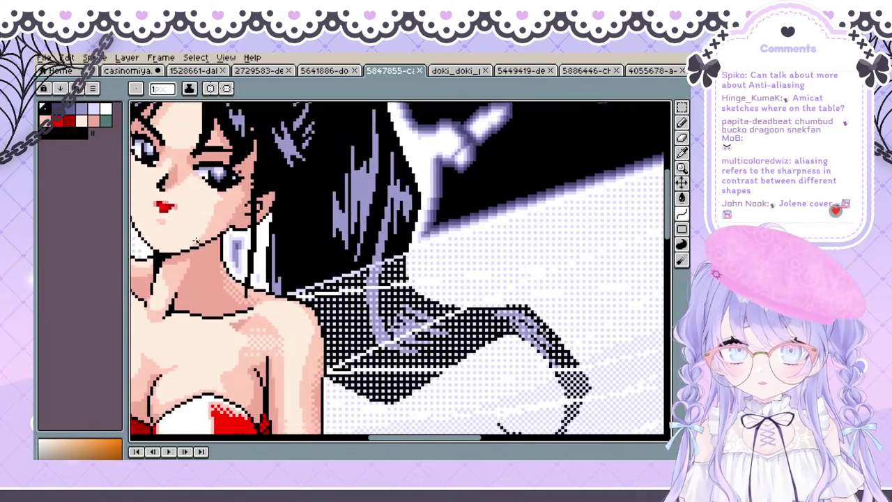
left_click(144, 74)
key("space")
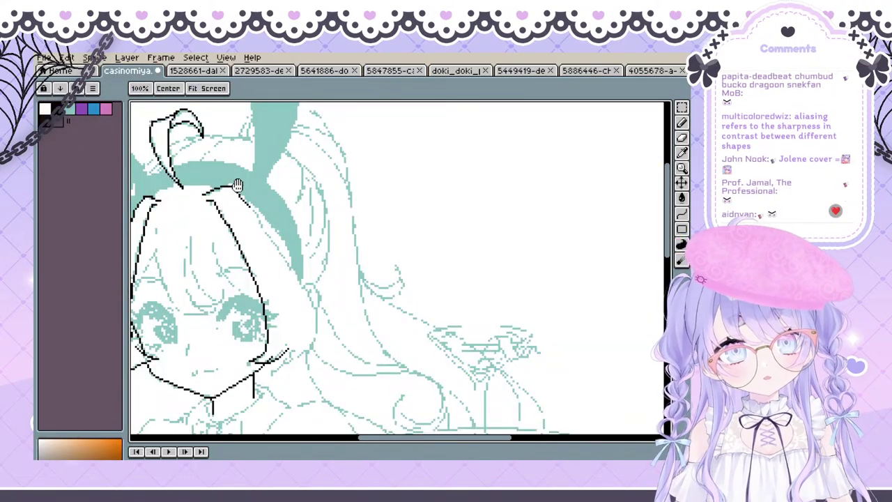
mouse_move(336, 230)
left_mouse_down()
mouse_move(326, 188)
mouse_move(364, 225)
mouse_move(338, 268)
mouse_move(297, 248)
mouse_move(341, 295)
left_mouse_up()
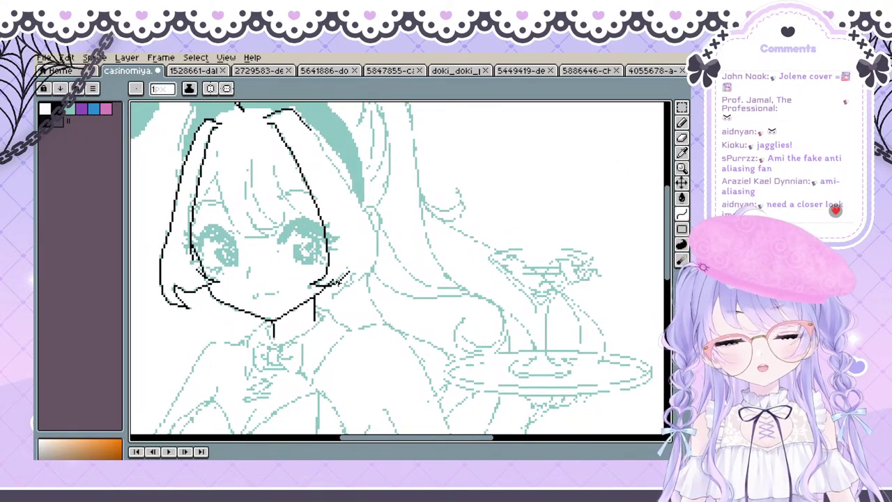
mouse_move(357, 241)
left_mouse_down()
mouse_move(354, 253)
mouse_move(321, 269)
mouse_move(322, 290)
left_mouse_up()
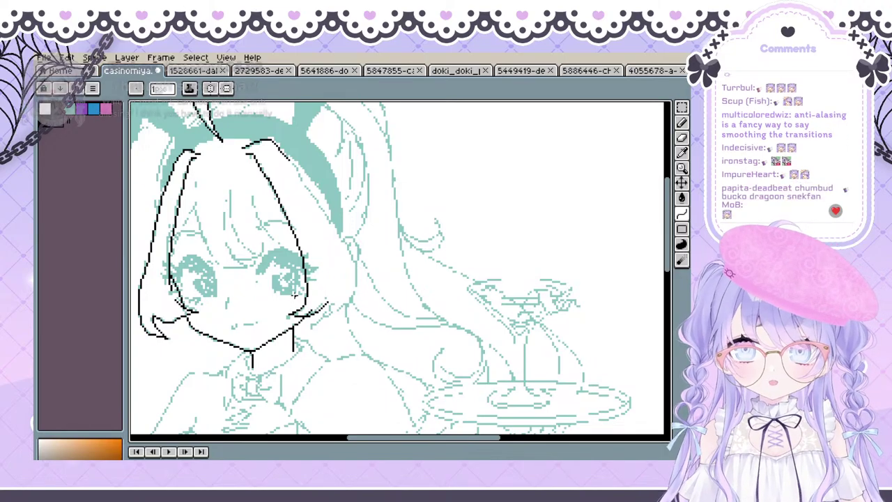
left_click_drag(309, 301, 279, 254)
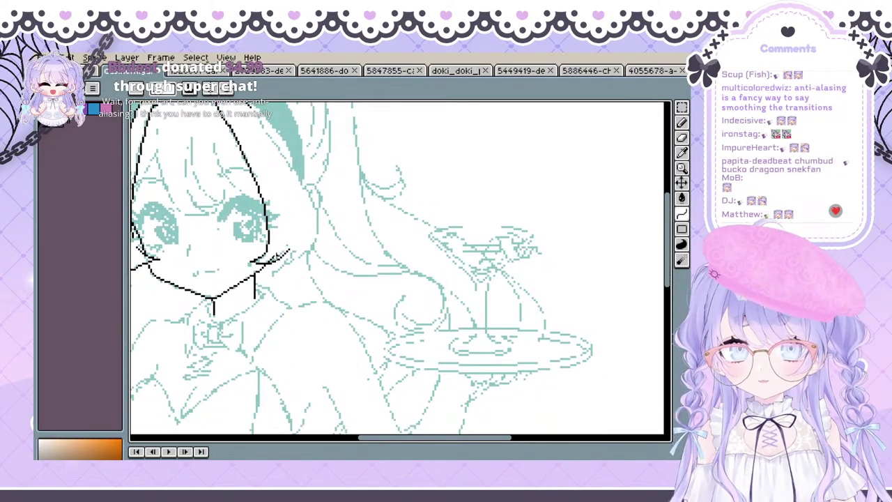
left_click_drag(307, 322, 336, 358)
left_click_drag(395, 297, 383, 346)
left_click_drag(339, 372, 326, 347)
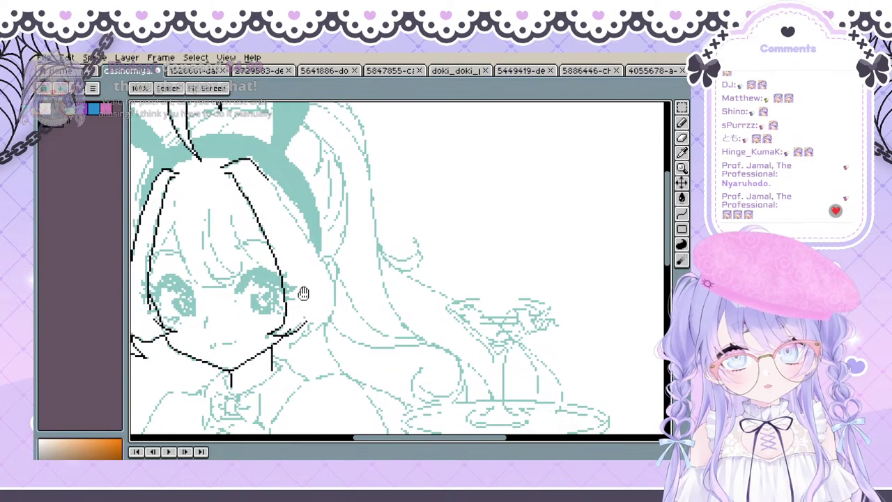
left_click_drag(304, 253, 300, 232)
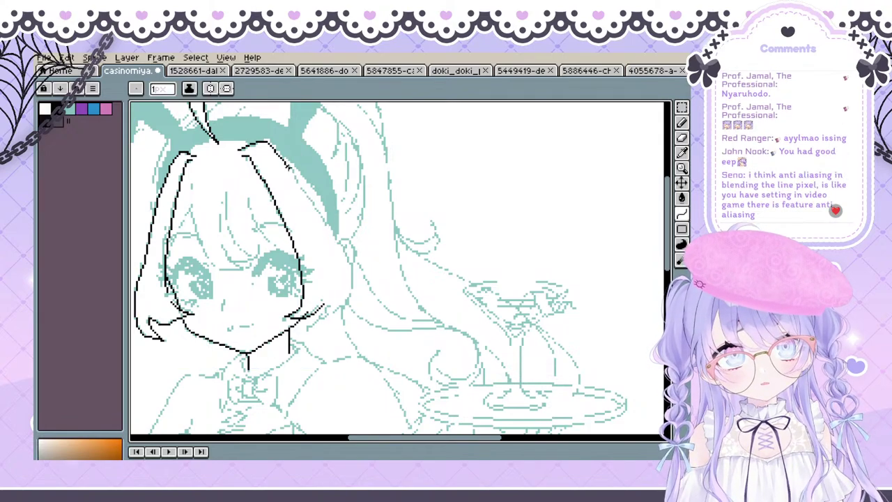
left_click_drag(287, 164, 335, 261)
left_click(318, 221)
key("ctrl+z")
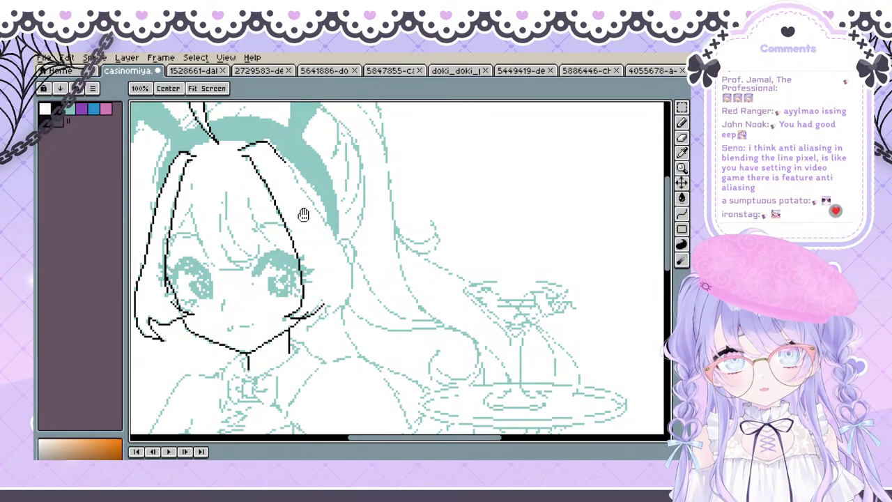
Draw a long outward-bowed curve for the front lock's outer edge, from beneath the headband down to cheek level
left_click_drag(304, 215, 285, 210)
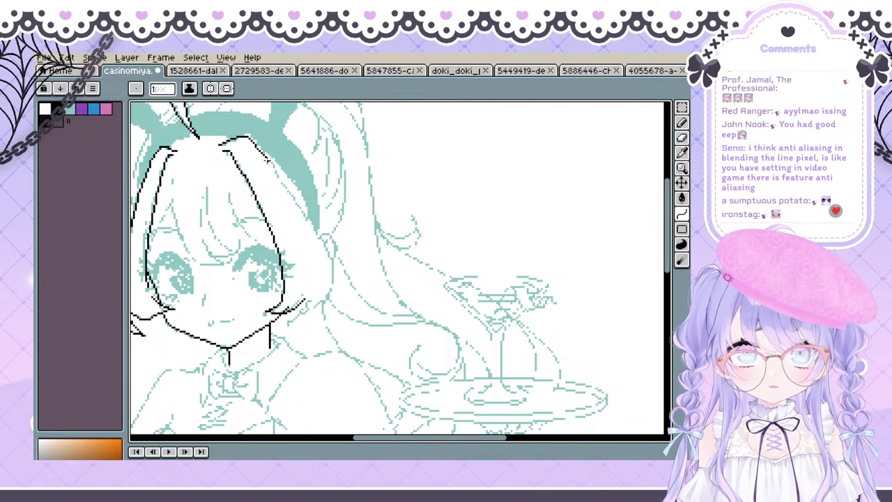
mouse_move(268, 157)
left_mouse_down()
mouse_move(315, 233)
mouse_move(331, 291)
left_mouse_up()
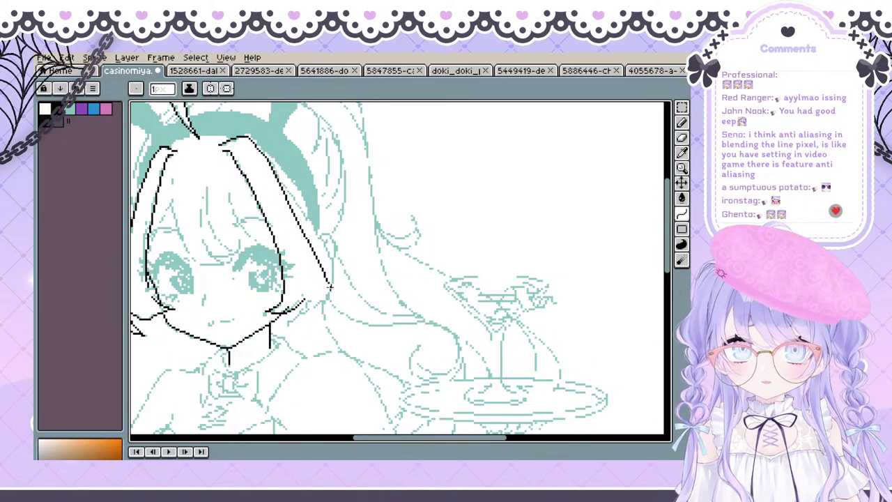
left_click_drag(331, 287, 331, 288)
left_click(302, 212)
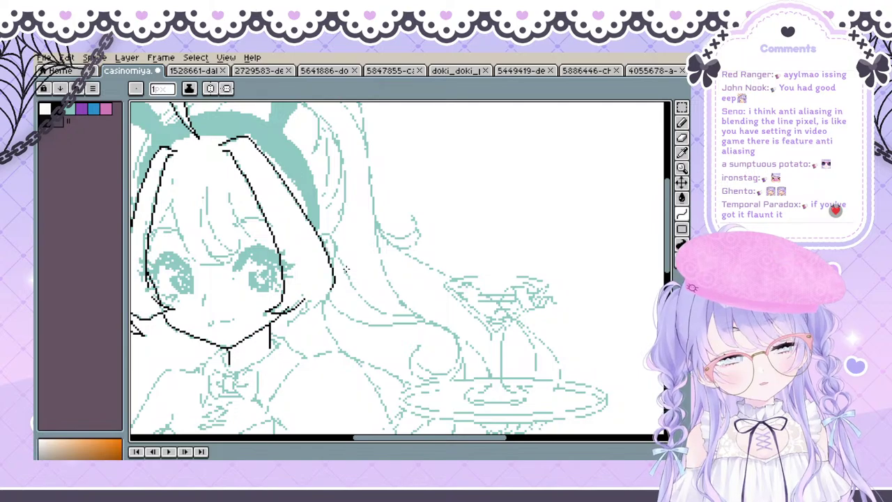
Set the Blur tool's brush size to 1 px
key("space")
left_click_drag(321, 301, 354, 271)
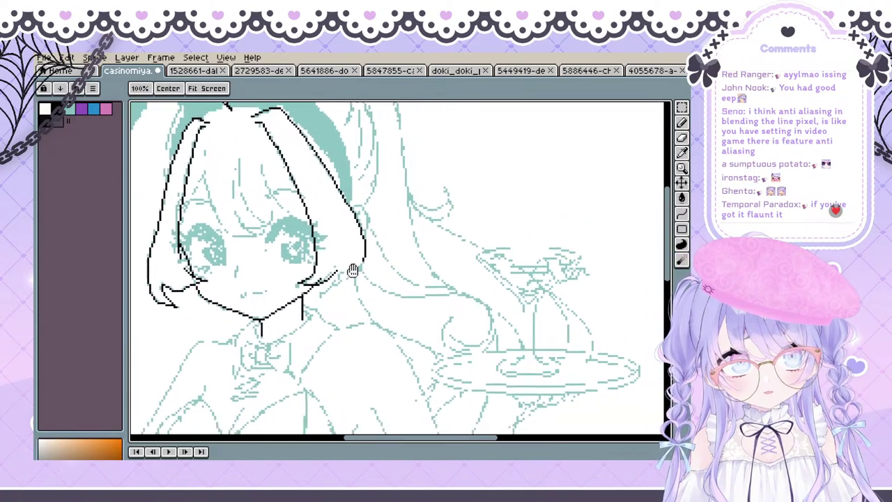
left_click_drag(287, 293, 272, 211)
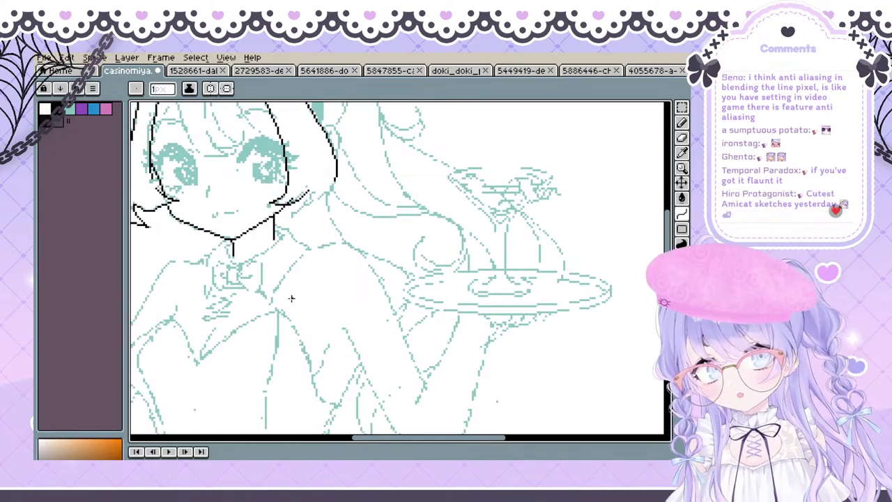
key("space")
mouse_move(308, 241)
left_mouse_down()
mouse_move(338, 267)
mouse_move(299, 351)
left_mouse_up()
key("r")
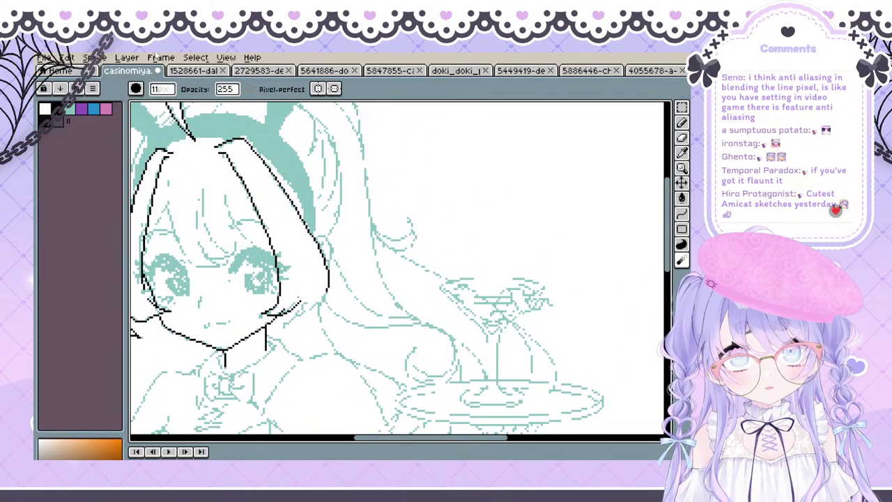
left_click(159, 90)
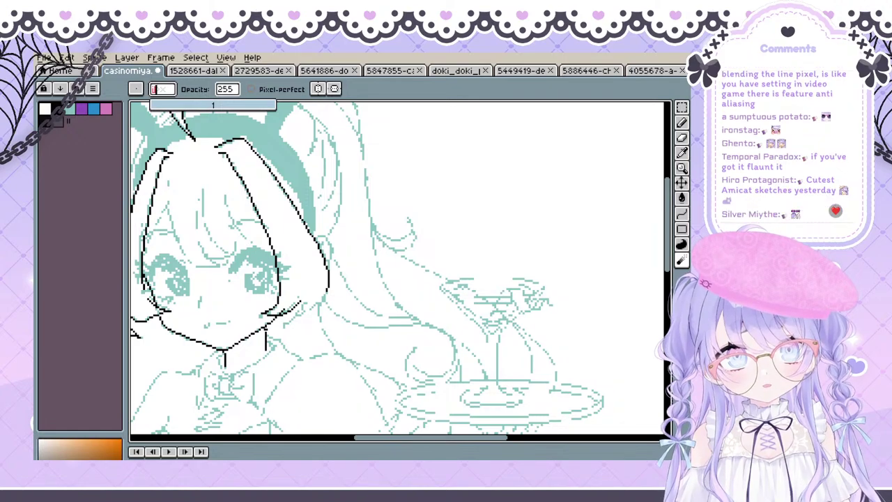
left_click(285, 305)
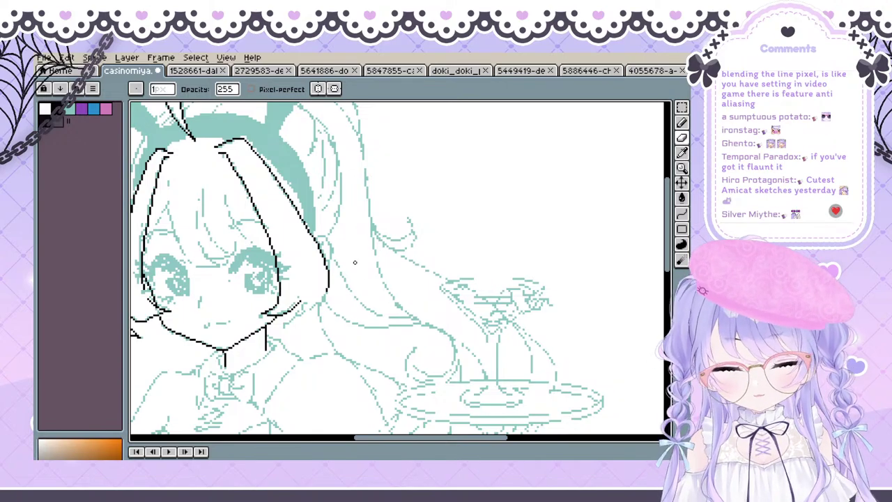
key("e")
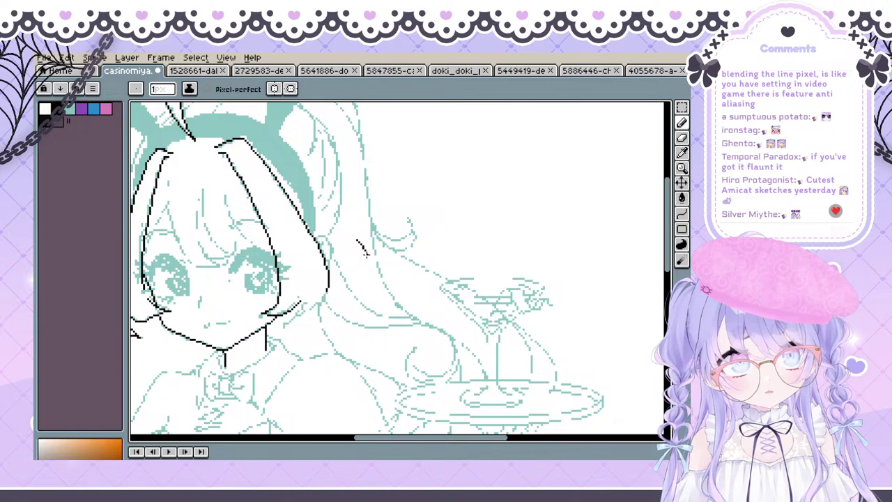
mouse_move(359, 258)
left_mouse_down()
mouse_move(364, 281)
mouse_move(337, 273)
mouse_move(385, 252)
mouse_move(352, 243)
left_mouse_up()
key("b")
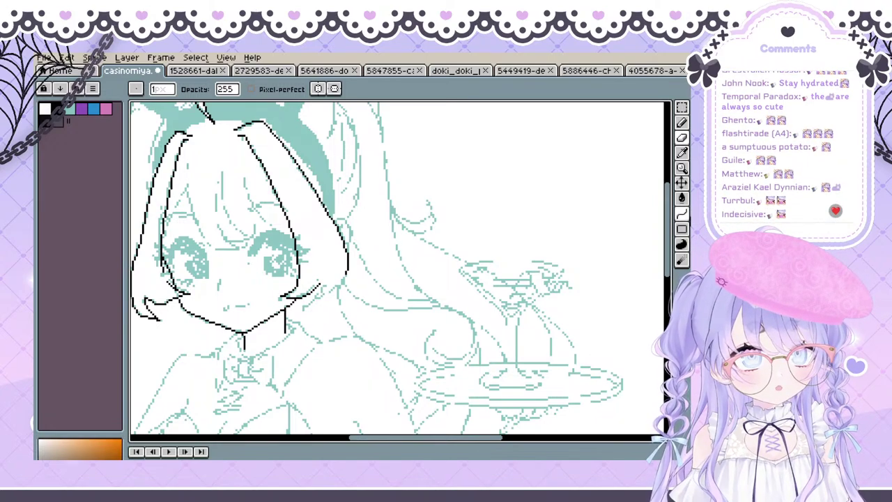
Draw a short curve with the Curve tool from the inner hair tip down beside the jaw
left_click(683, 215)
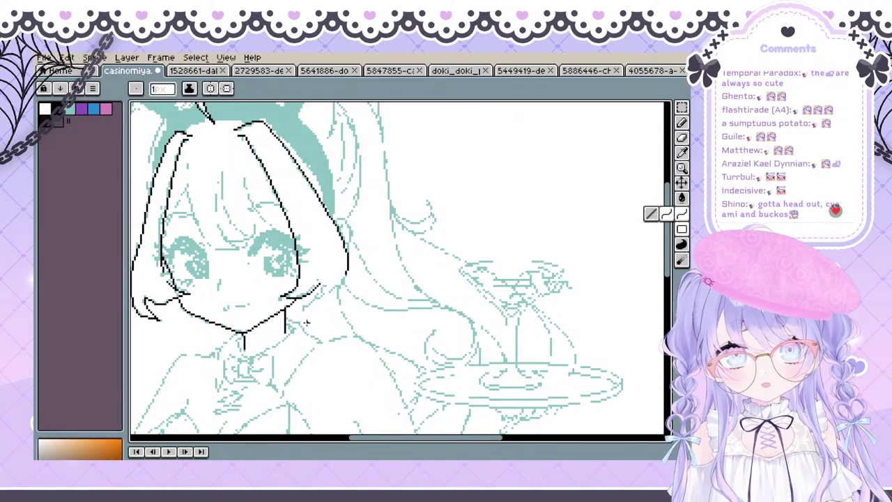
left_click_drag(320, 284, 300, 314)
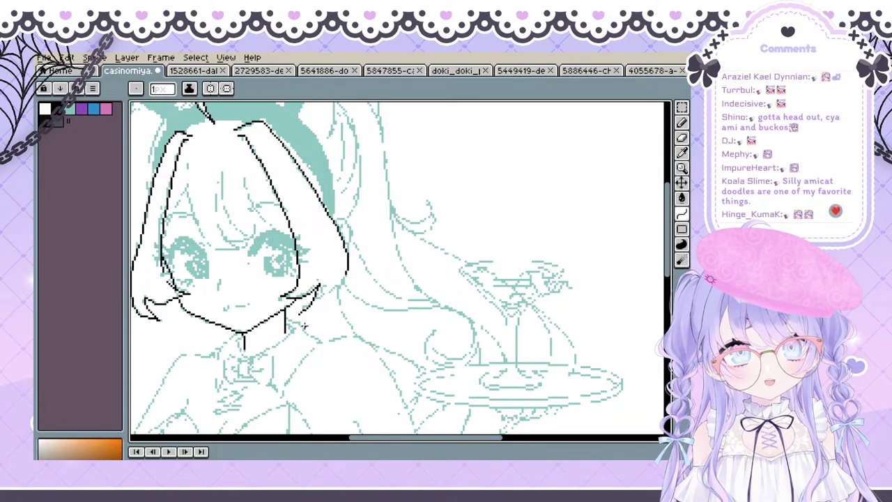
left_click_drag(301, 315, 346, 274)
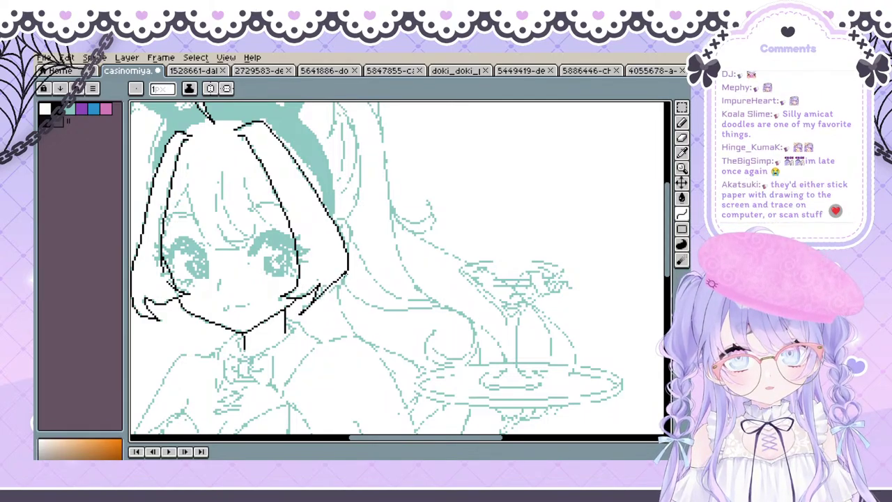
left_click(322, 305)
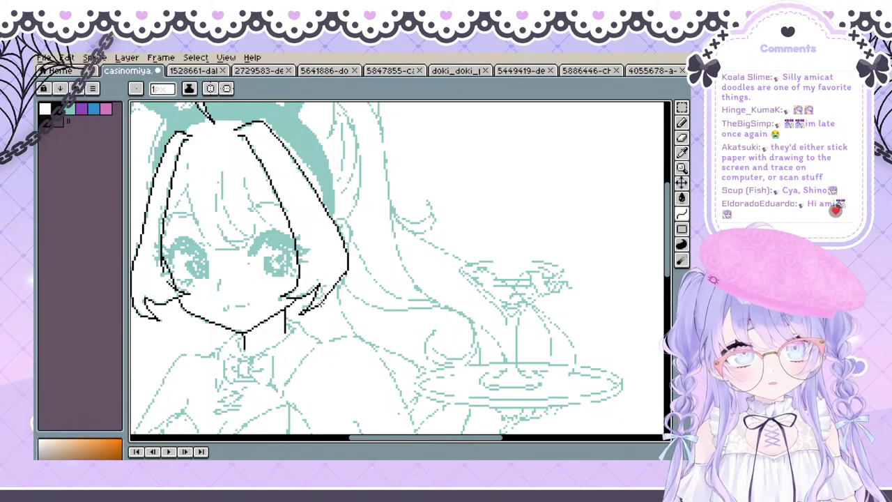
key("ctrl+z")
Draw a bowed curve joining the front lock's outer edge to its pointed tip beside the jaw
left_click_drag(345, 274, 304, 315)
left_click(339, 297)
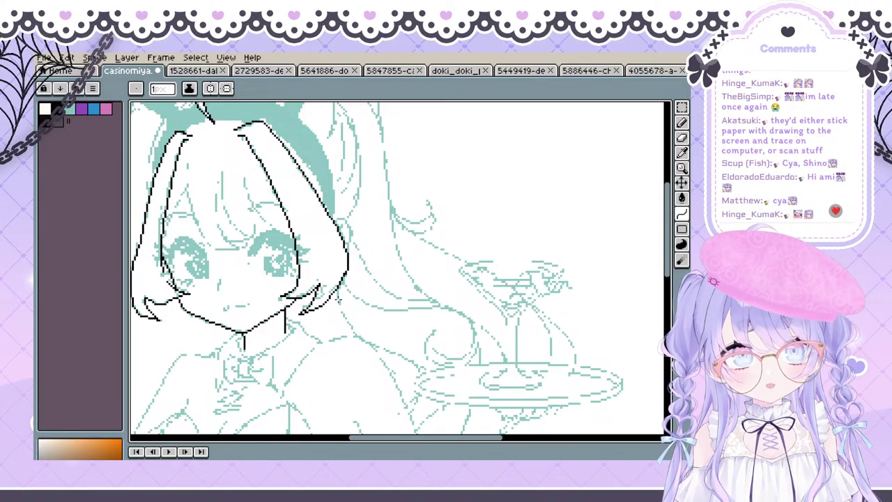
left_click(336, 303)
Erase the rough join between the front lock's outer edge and its tip curve, and redraw it as a smooth curve
key("space")
mouse_move(354, 304)
left_mouse_down()
mouse_move(428, 319)
mouse_move(395, 237)
mouse_move(344, 339)
mouse_move(330, 279)
mouse_move(368, 269)
mouse_move(352, 284)
left_mouse_up()
key("e")
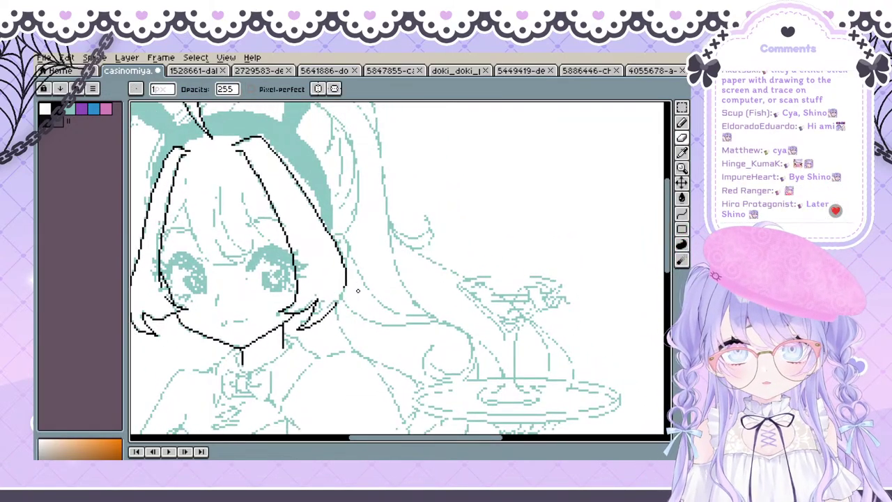
key("l")
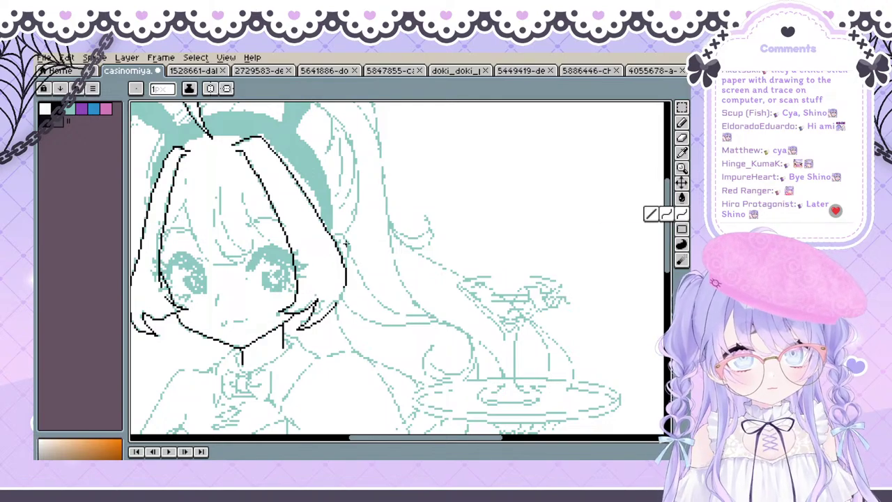
left_click(682, 220)
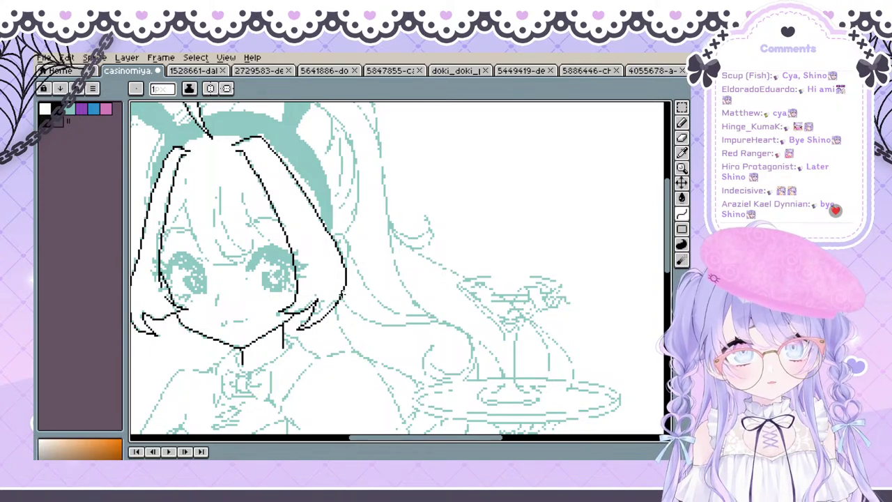
key("b")
key("space")
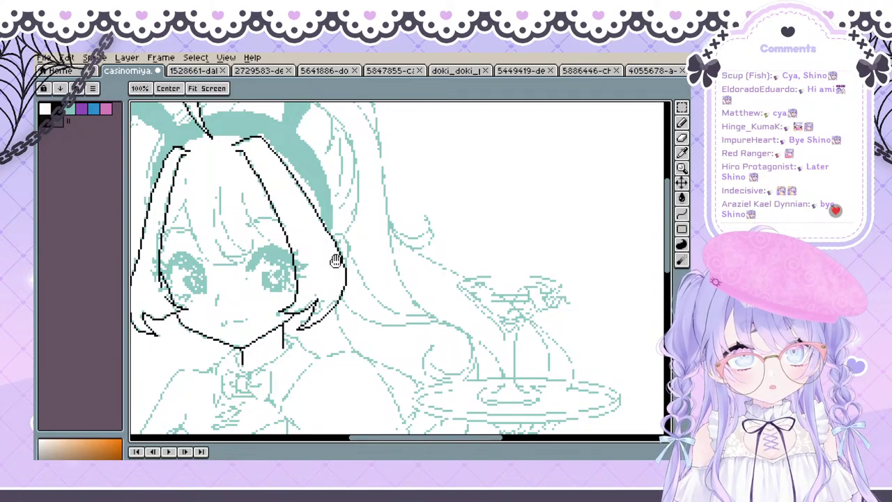
mouse_move(314, 231)
left_mouse_down()
mouse_move(372, 244)
mouse_move(364, 219)
mouse_move(372, 207)
mouse_move(389, 250)
left_mouse_up()
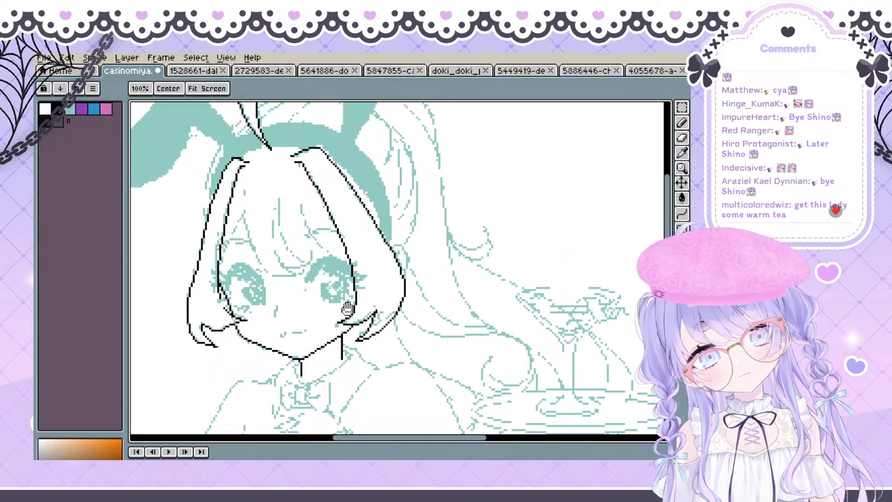
mouse_move(349, 356)
left_mouse_down()
mouse_move(355, 372)
mouse_move(353, 325)
left_mouse_up()
key("b")
key("space")
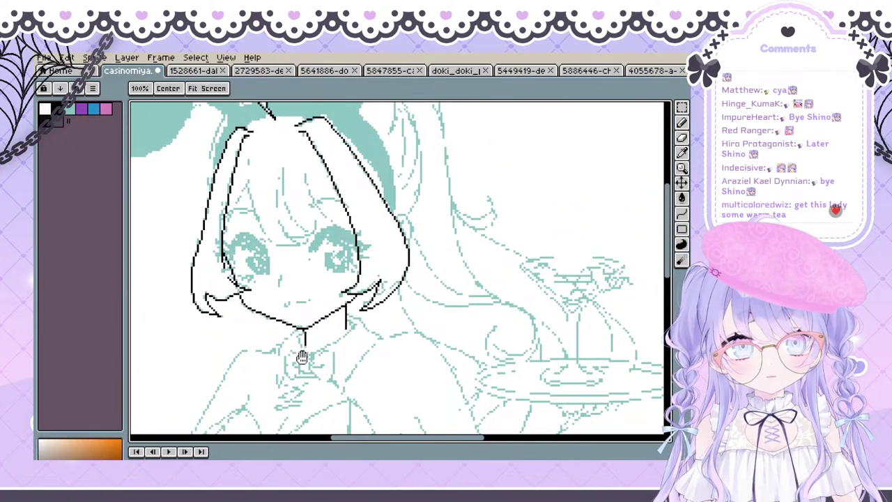
left_click_drag(302, 355, 344, 294)
left_click_drag(390, 183, 311, 339)
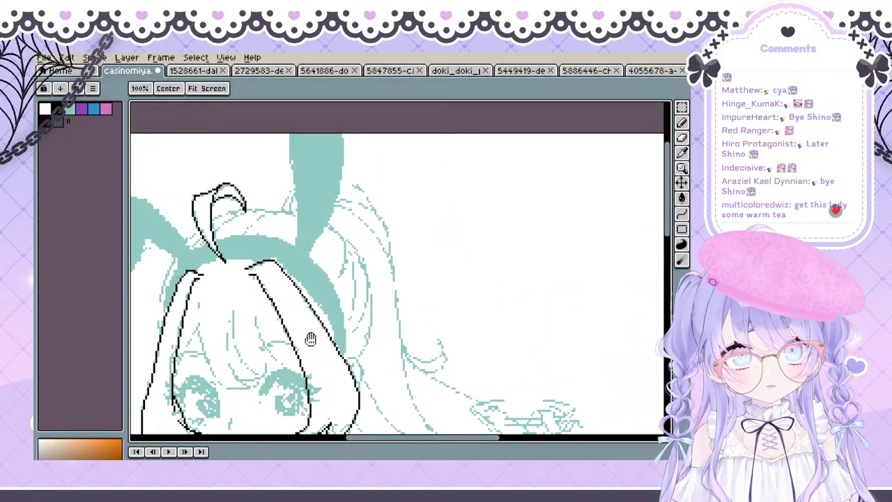
left_click_drag(306, 375, 342, 353)
left_click_drag(284, 354, 341, 348)
mouse_move(256, 254)
left_mouse_down()
mouse_move(276, 251)
mouse_move(283, 265)
mouse_move(273, 247)
mouse_move(249, 251)
mouse_move(263, 250)
left_mouse_up()
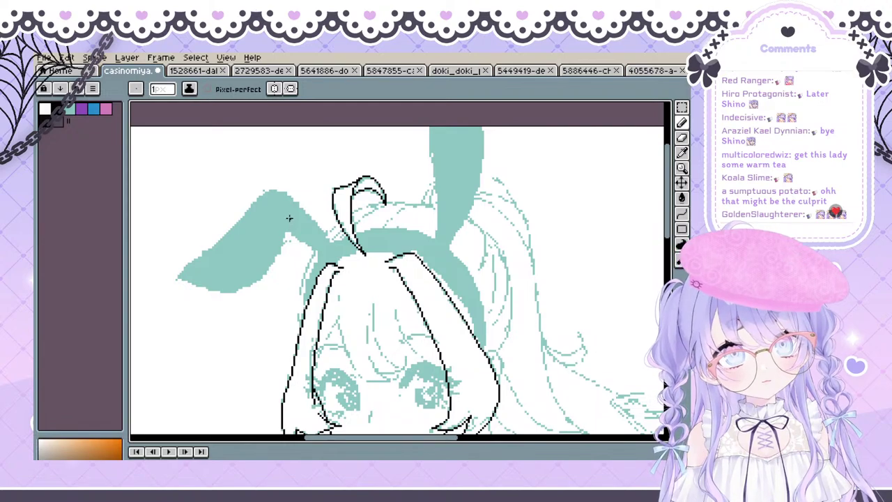
mouse_move(289, 218)
left_mouse_down()
mouse_move(245, 276)
mouse_move(160, 270)
left_mouse_up()
key("ctrl+z")
Draw the drooping bunny ear's lower edge with the Curve tool, bowing from the ear tip up to the inside of the fold
left_click(682, 214)
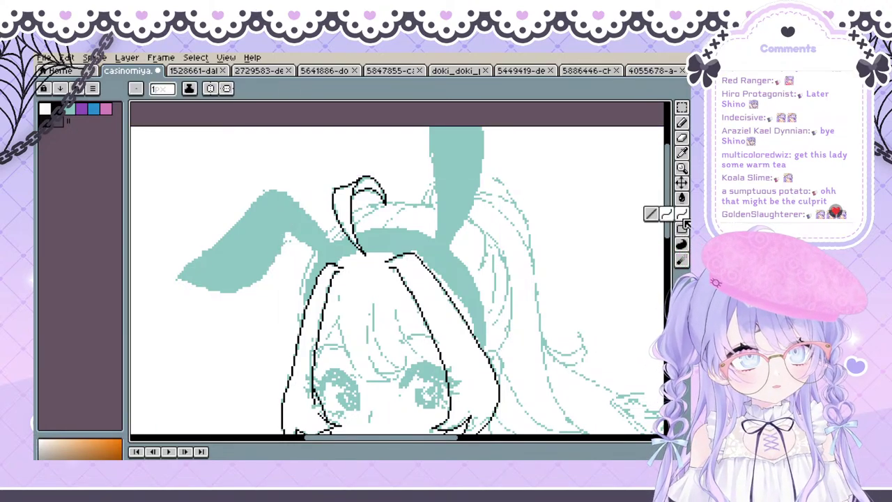
left_click(666, 214)
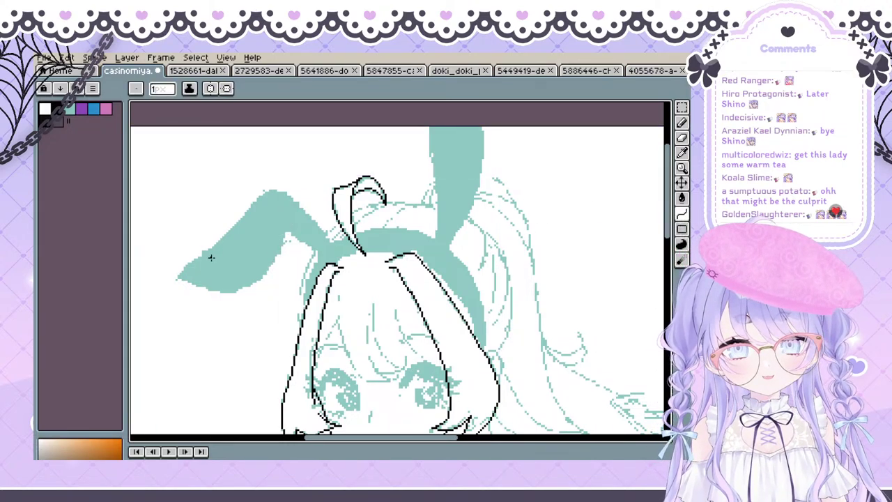
mouse_move(177, 278)
left_mouse_down()
mouse_move(295, 262)
mouse_move(297, 227)
mouse_move(286, 213)
mouse_move(209, 282)
mouse_move(220, 300)
mouse_move(273, 298)
left_mouse_up()
left_click(274, 301)
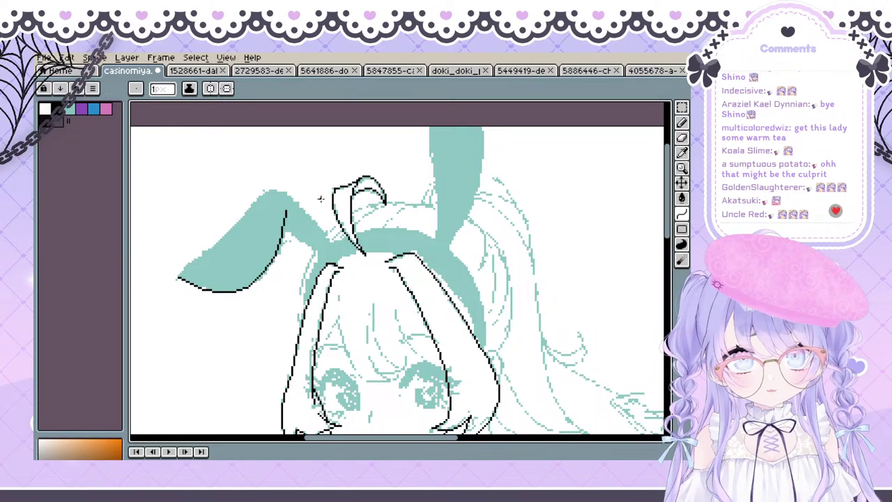
key("ctrl+z")
left_click_drag(287, 212, 175, 275)
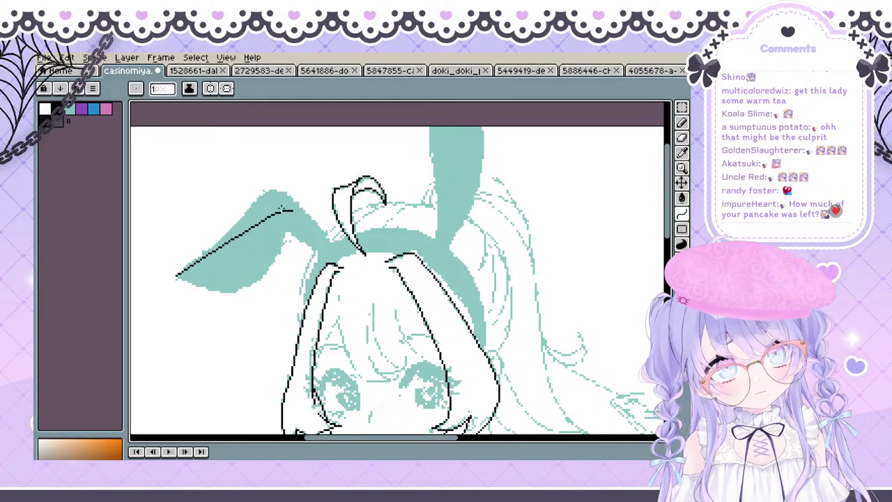
left_click(284, 209)
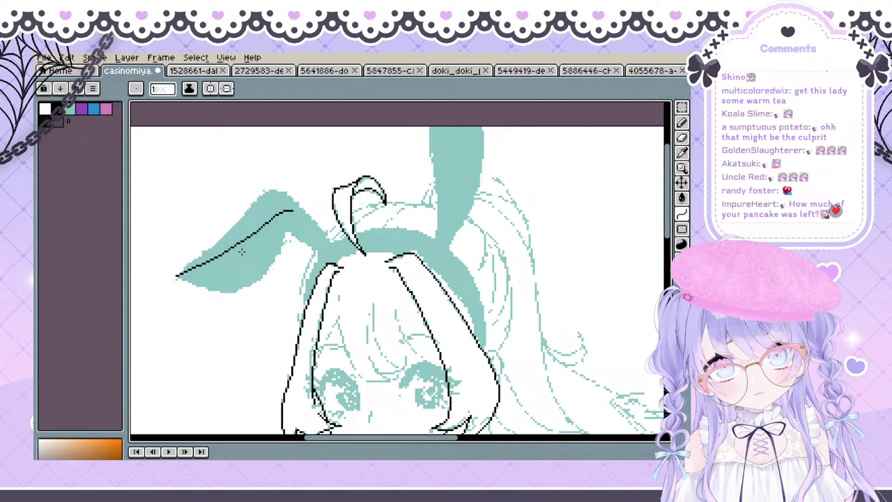
left_click(282, 335)
left_click_drag(323, 247, 316, 257)
Trim the inner end of the drooping ear's lower edge with the 1 px Eraser
key("e")
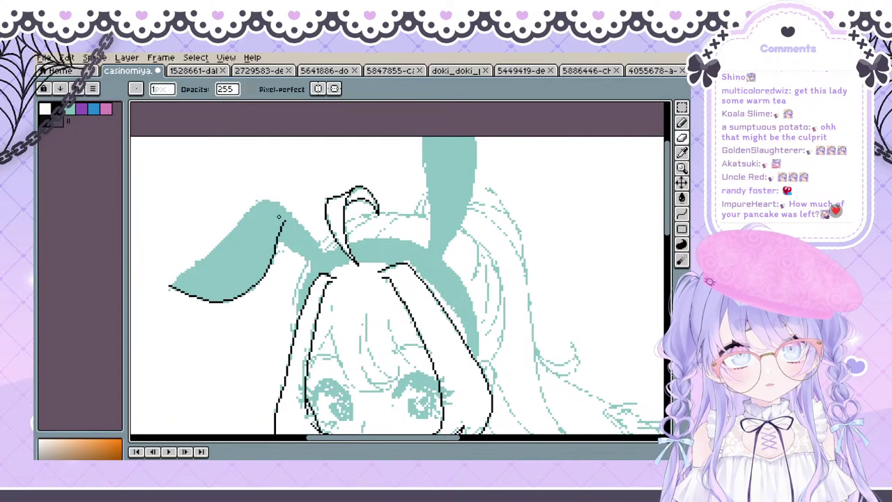
key("b")
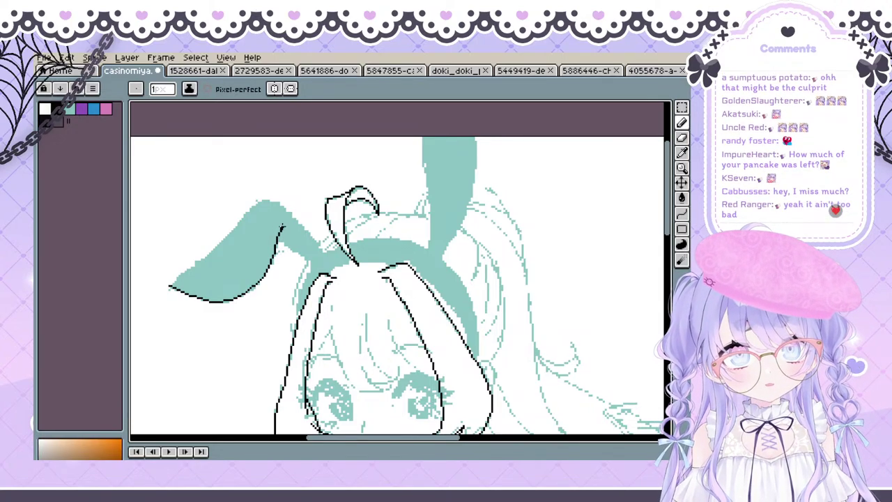
key("ctrl+z")
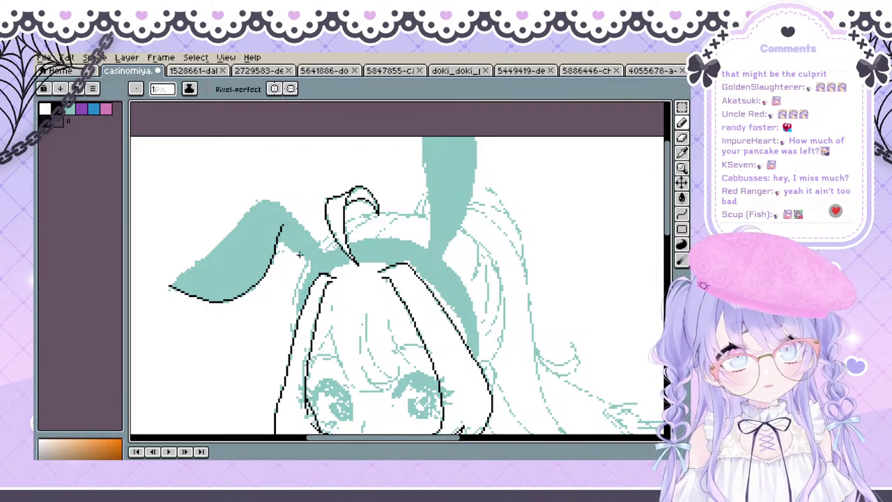
left_click_drag(300, 255, 322, 255)
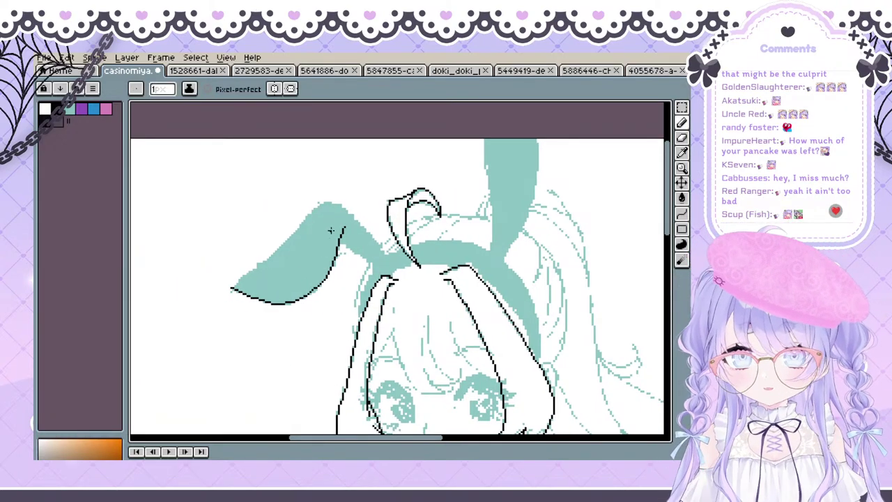
left_click_drag(343, 236, 295, 218)
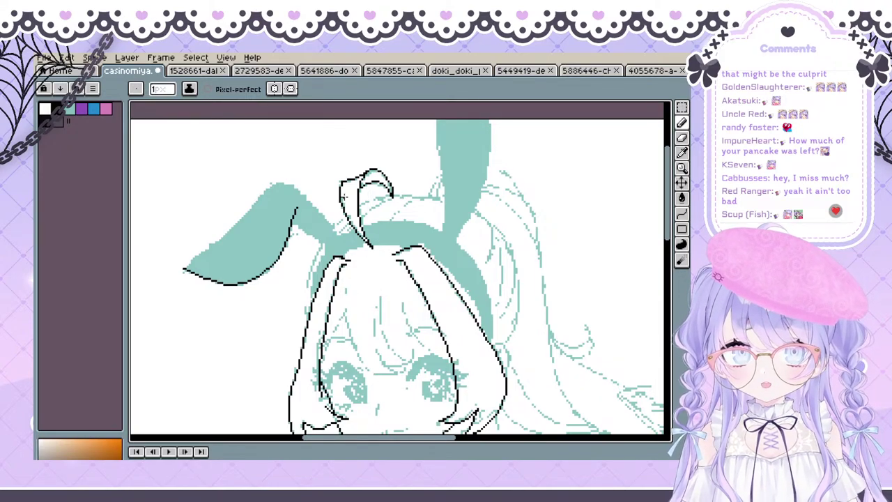
left_click_drag(341, 223, 361, 239)
left_click_drag(211, 274, 211, 284)
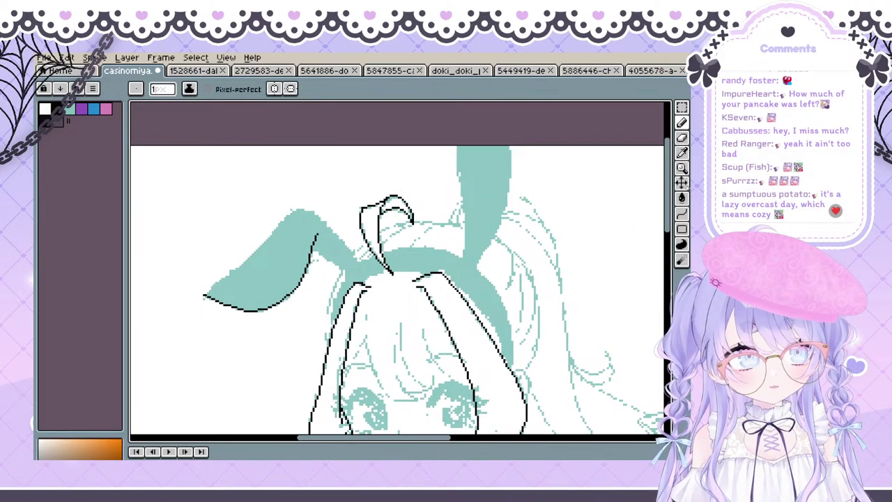
Draw the drooping ear's upper edge with the Curve tool, from the ear tip up to the start of the fold
left_click(681, 213)
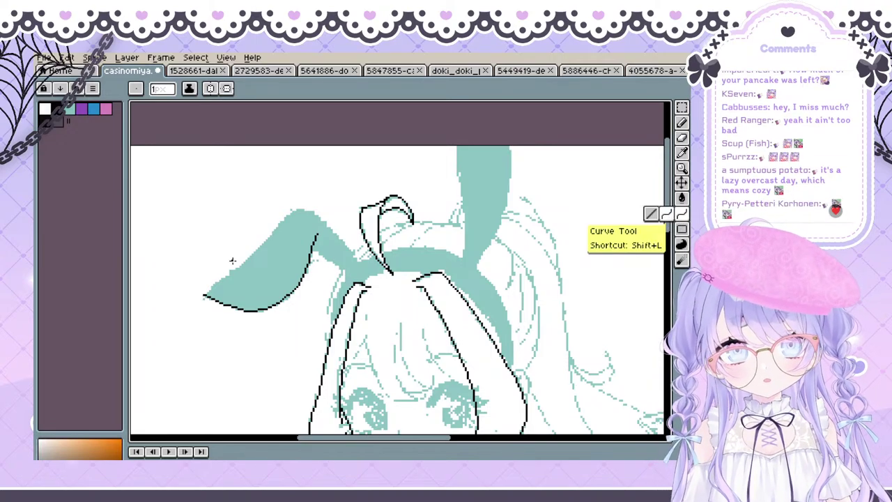
left_click_drag(203, 296, 286, 216)
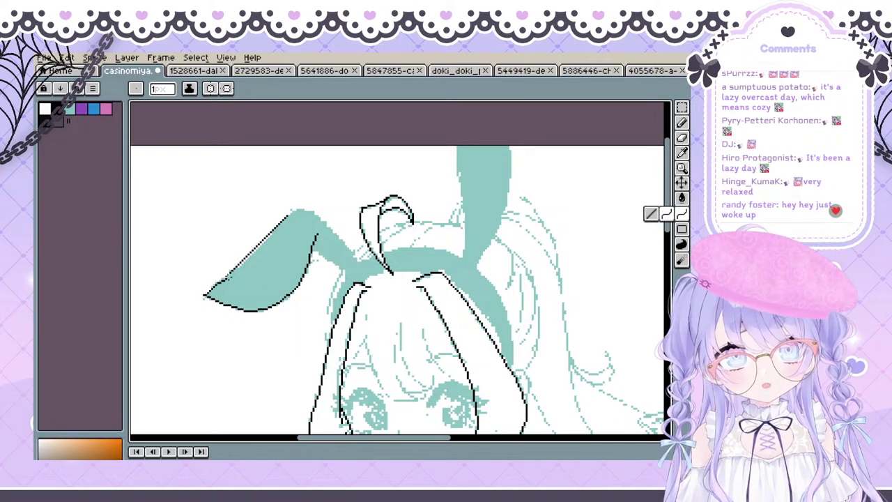
left_click(202, 293)
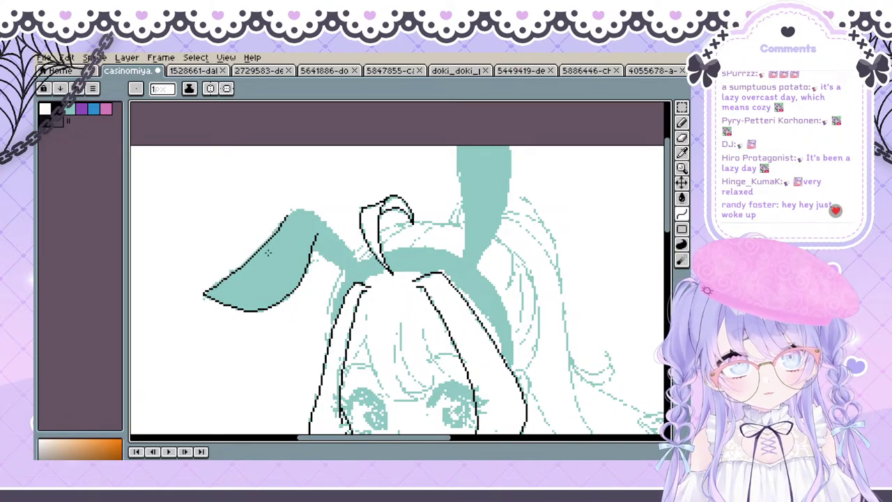
left_click(271, 243)
key("space")
mouse_move(293, 232)
left_mouse_down()
mouse_move(251, 253)
mouse_move(233, 250)
mouse_move(282, 262)
mouse_move(302, 288)
left_mouse_up()
left_click(245, 234)
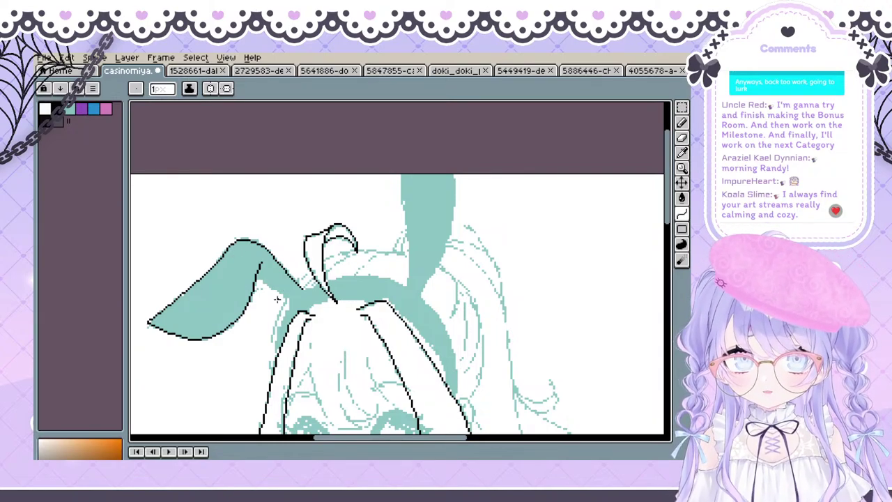
left_click_drag(313, 232, 317, 248)
key("ctrl+z")
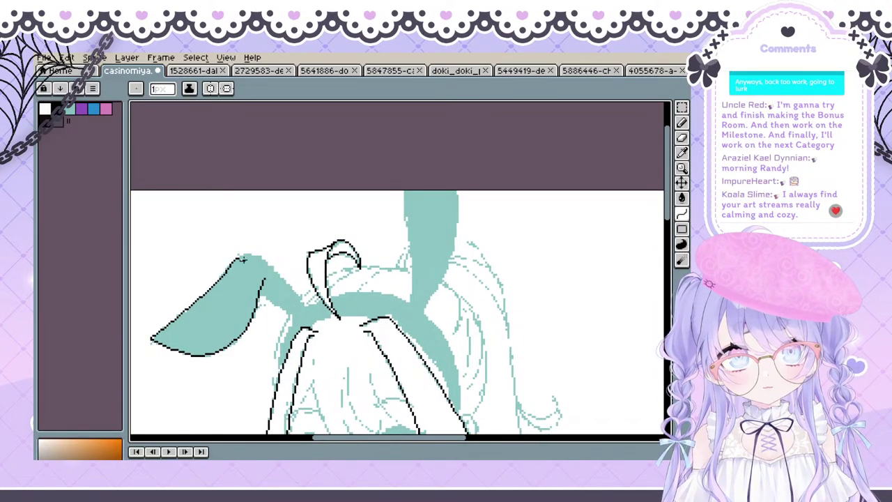
Draw a curve over the top of the drooping ear's fold and partway down toward the headband
left_click_drag(241, 259, 283, 281)
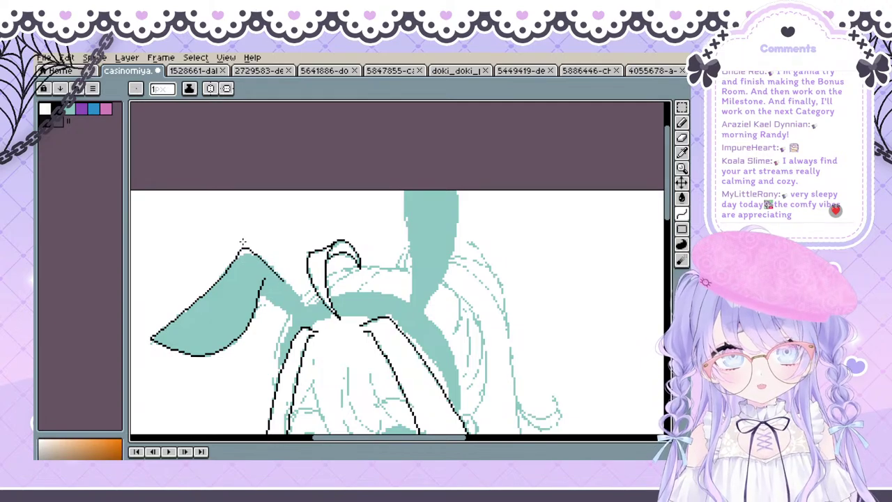
left_click(258, 262)
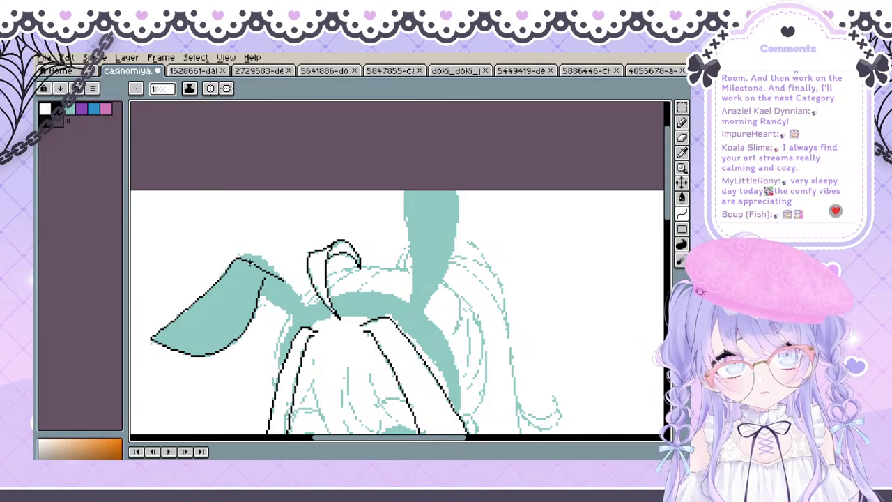
left_click(259, 248)
left_click_drag(256, 246, 253, 248)
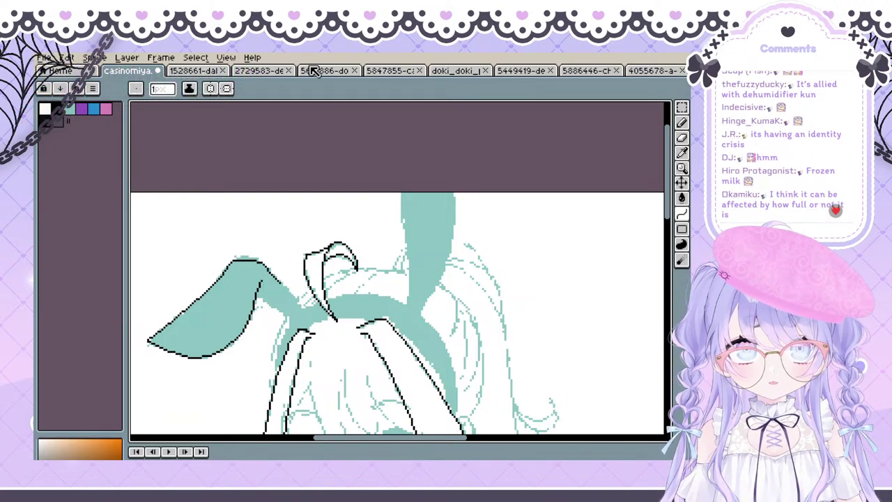
Extend the folded ear's outer edge down to the headband and draw the lower edge of the ear's base
key("space")
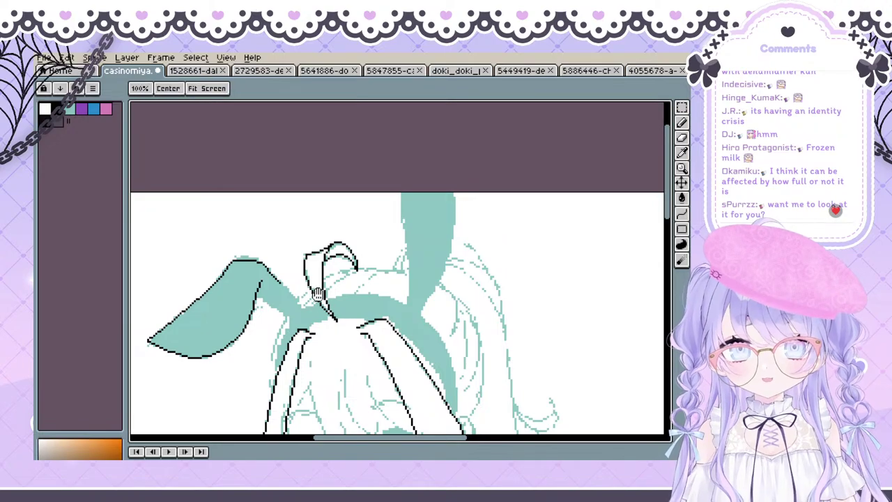
left_click_drag(333, 322, 313, 276)
mouse_move(243, 240)
left_mouse_down()
mouse_move(247, 268)
mouse_move(281, 275)
mouse_move(259, 272)
mouse_move(257, 259)
left_mouse_up()
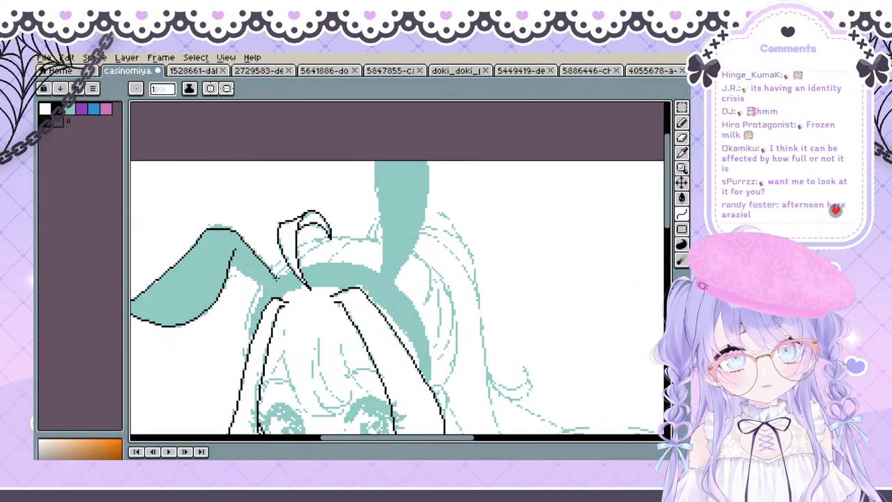
key("ctrl+z")
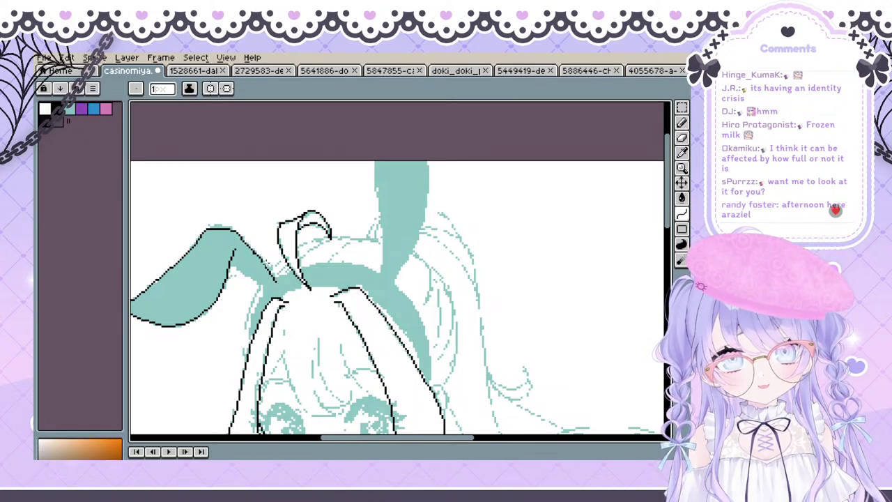
left_click_drag(264, 265, 264, 266)
key("ctrl+z")
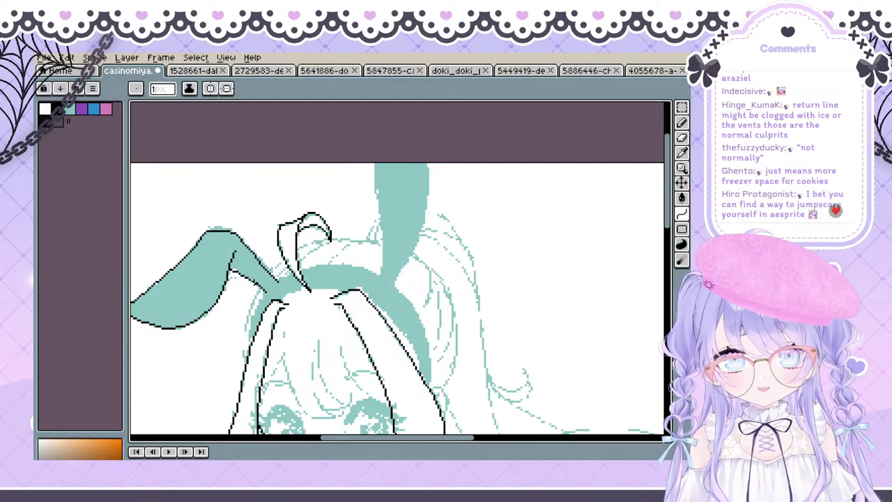
Draw the headband's upper edge as a curve from the side lock beneath the drooping ear over the crown, and touch up the line
key("space")
left_click_drag(265, 308, 241, 282)
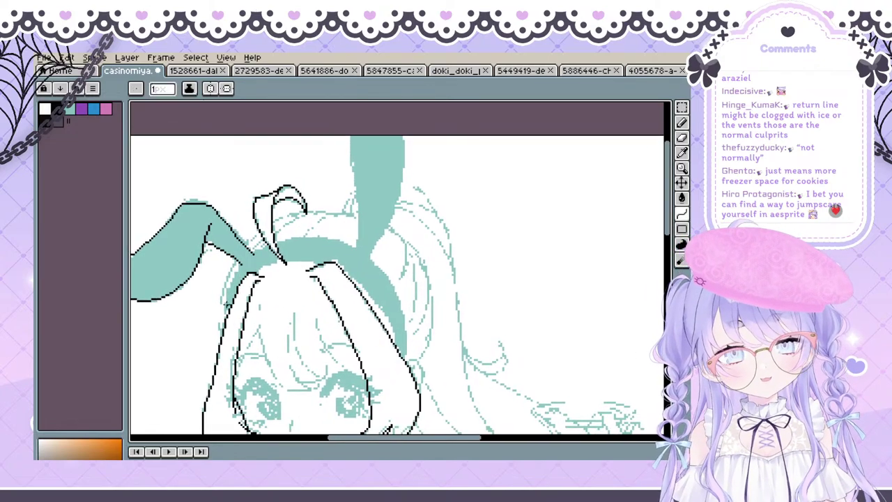
left_click_drag(226, 316, 336, 239)
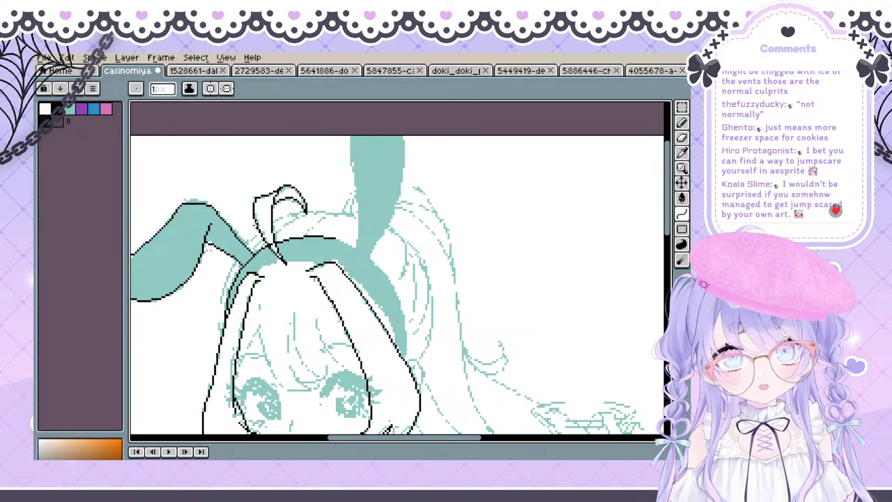
key("space")
mouse_move(275, 250)
left_mouse_down()
mouse_move(263, 258)
mouse_move(265, 270)
left_mouse_up()
key("e")
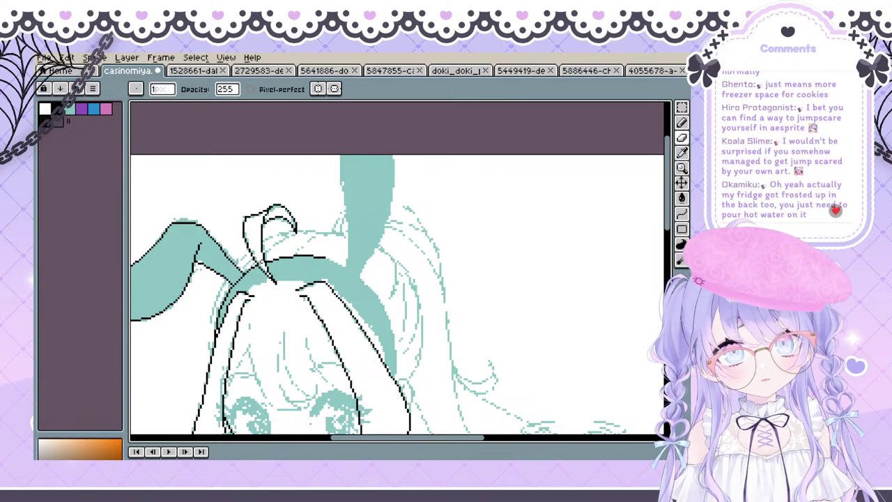
key("space")
mouse_move(280, 278)
left_mouse_down()
mouse_move(424, 101)
mouse_move(366, 186)
mouse_move(300, 215)
left_mouse_up()
left_click_drag(263, 238, 254, 248)
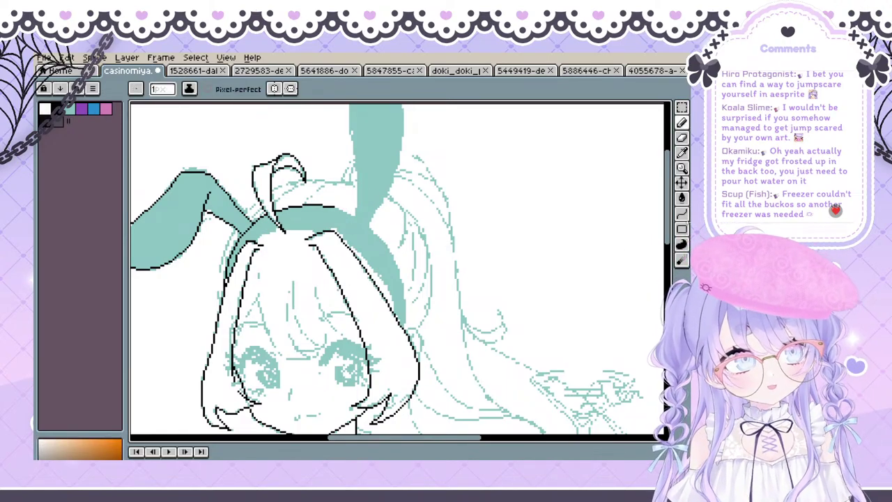
Continue the headband's upper edge with the Curve tool, bowing past the upright ear's base down to the other side lock
left_click(683, 214)
left_click(683, 218)
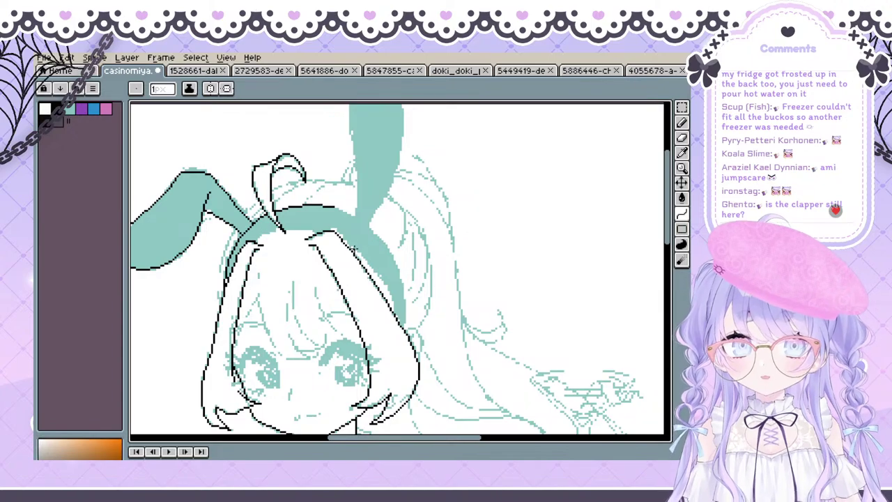
key("space")
left_click_drag(378, 194, 269, 207)
mouse_move(269, 259)
left_mouse_down()
mouse_move(325, 246)
mouse_move(352, 337)
left_mouse_up()
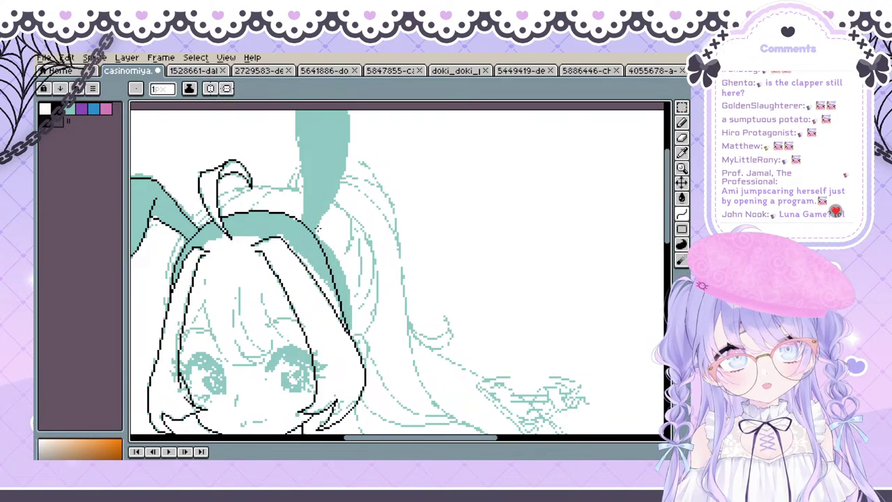
left_click(328, 234)
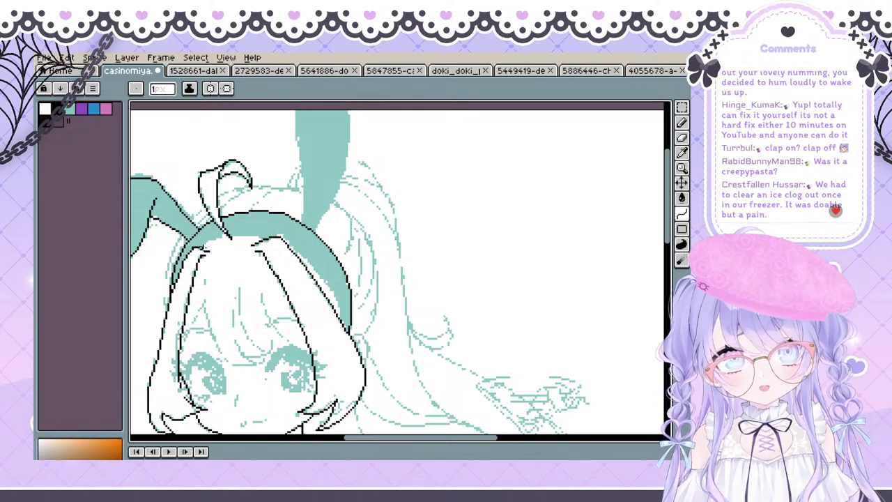
left_click_drag(245, 257, 342, 321)
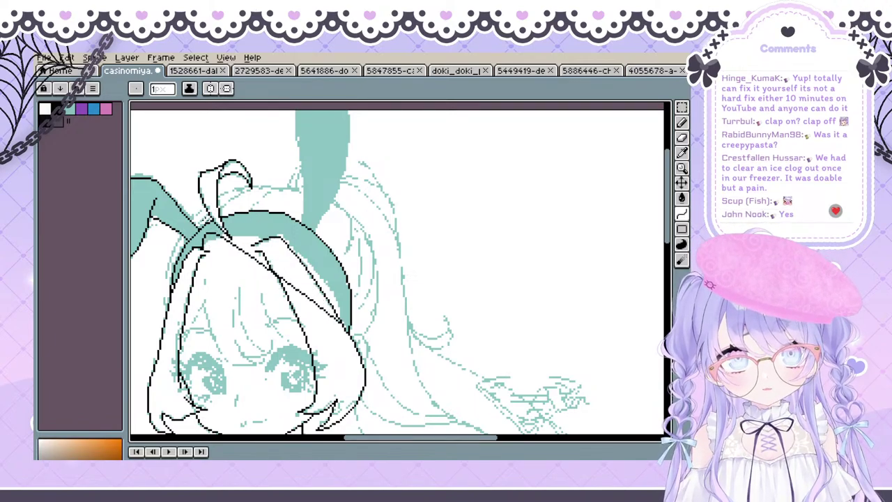
mouse_move(233, 221)
left_mouse_down()
mouse_move(331, 223)
mouse_move(323, 219)
mouse_move(297, 238)
mouse_move(300, 221)
mouse_move(257, 304)
mouse_move(221, 282)
mouse_move(238, 258)
mouse_move(286, 276)
mouse_move(343, 337)
mouse_move(320, 308)
mouse_move(346, 327)
left_mouse_up()
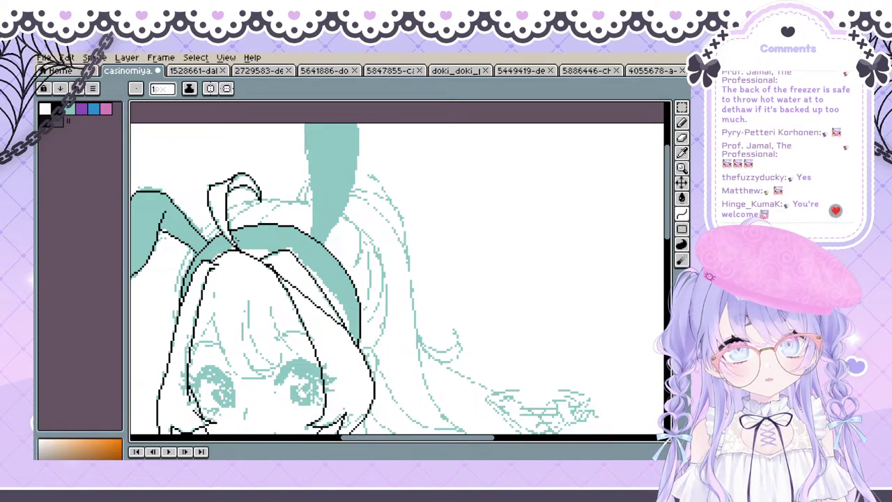
left_click(255, 246)
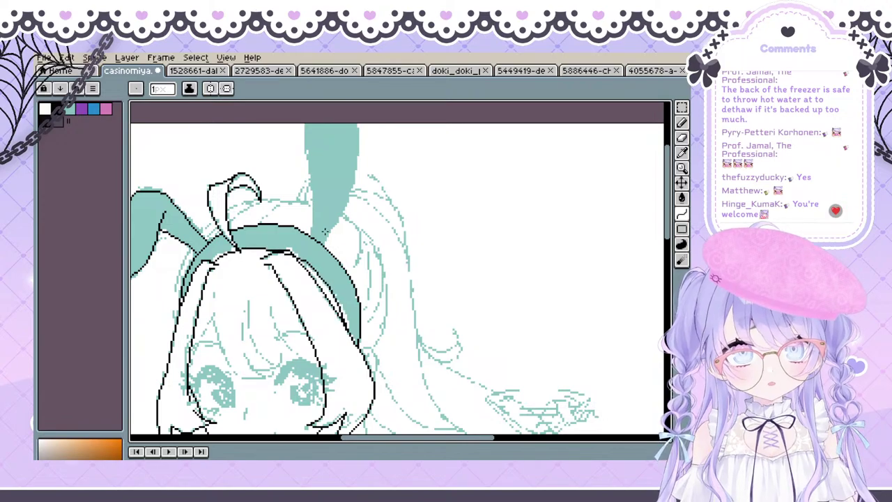
left_click(315, 232)
key("ctrl+z")
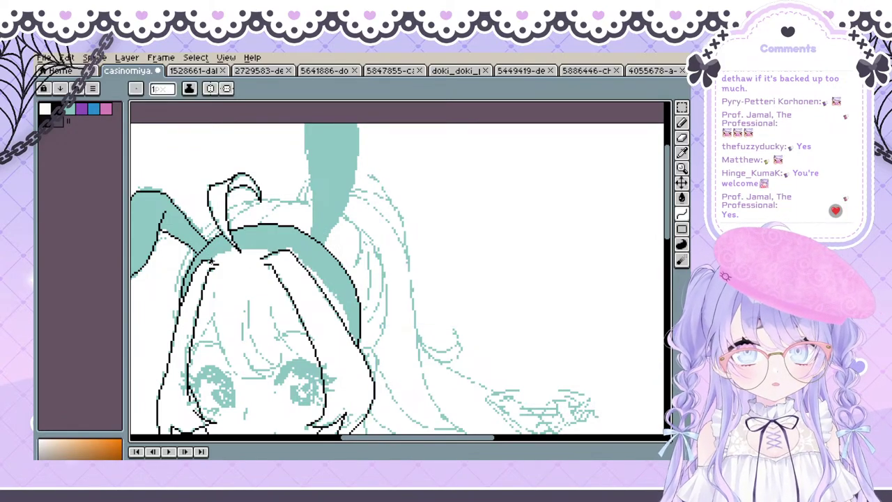
left_click_drag(213, 262, 352, 336)
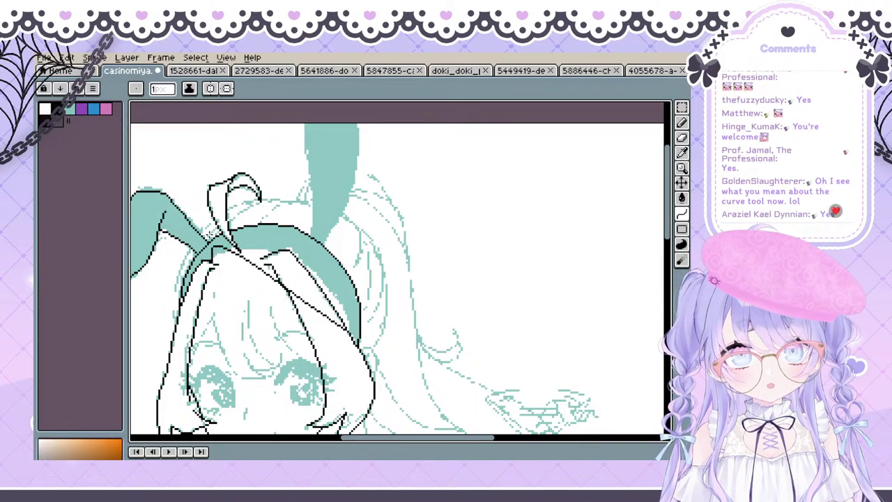
left_click(242, 241)
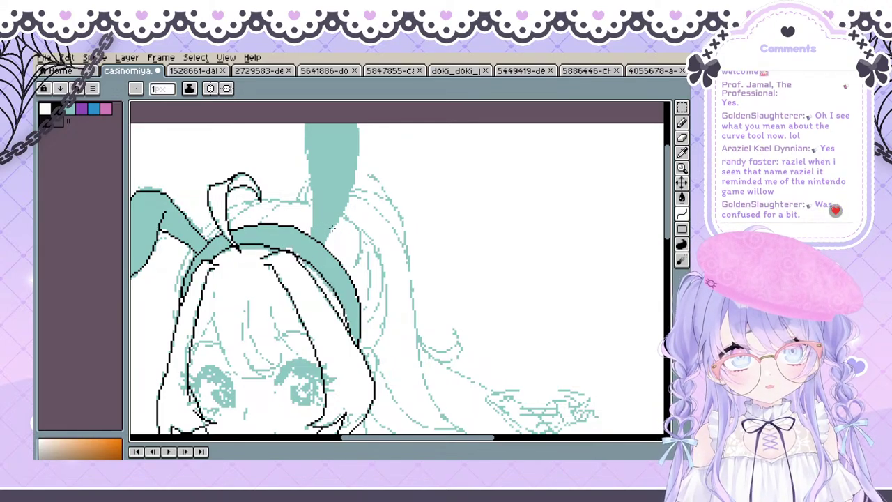
left_click_drag(294, 241, 294, 240)
Draw the headband's lower edge as a curve over the crown and down to the side lock, and touch up pixels at the hair parting
left_click_drag(209, 263, 350, 336)
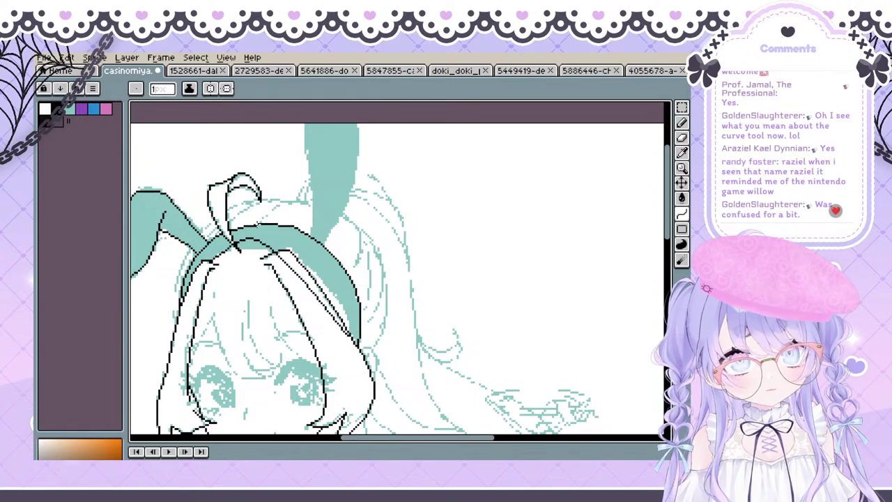
left_click(247, 226)
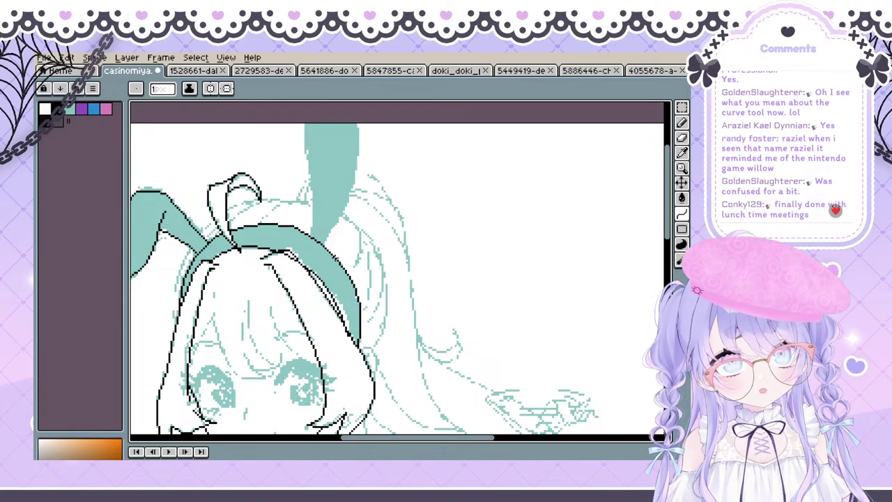
left_click(336, 256)
key("space")
left_click_drag(277, 260, 293, 269)
key("e")
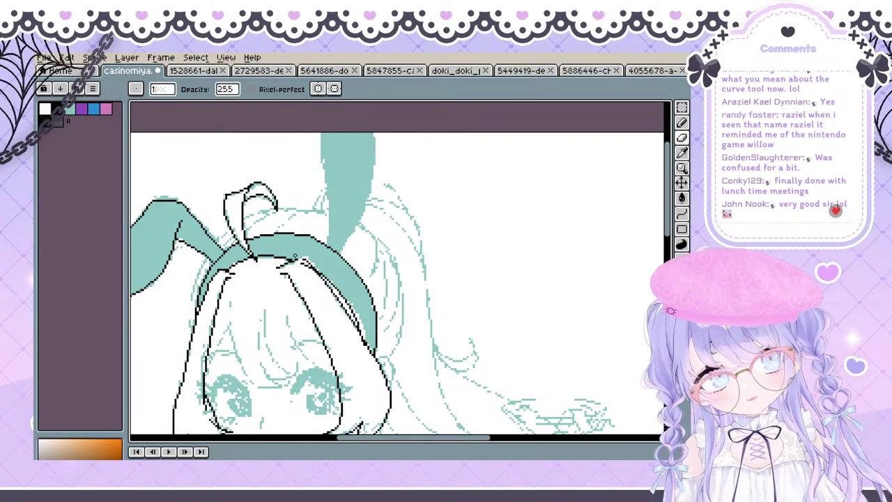
key("v")
key("b")
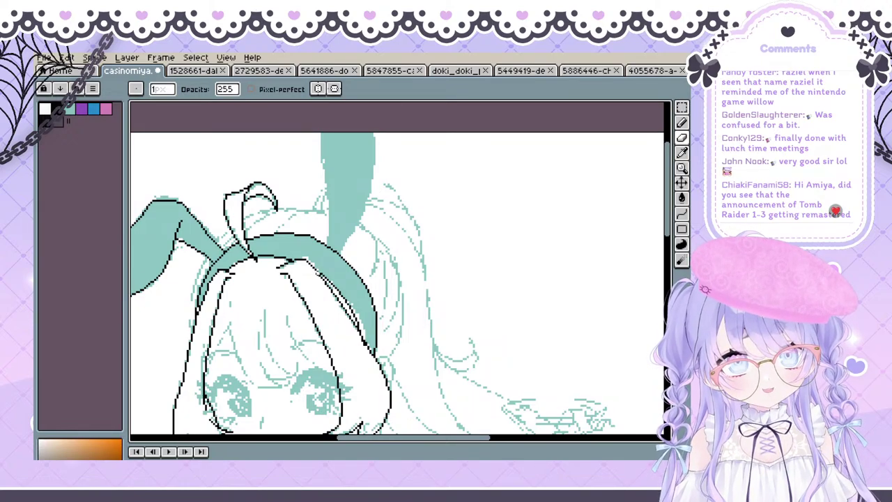
key("space")
left_click_drag(239, 281, 252, 259)
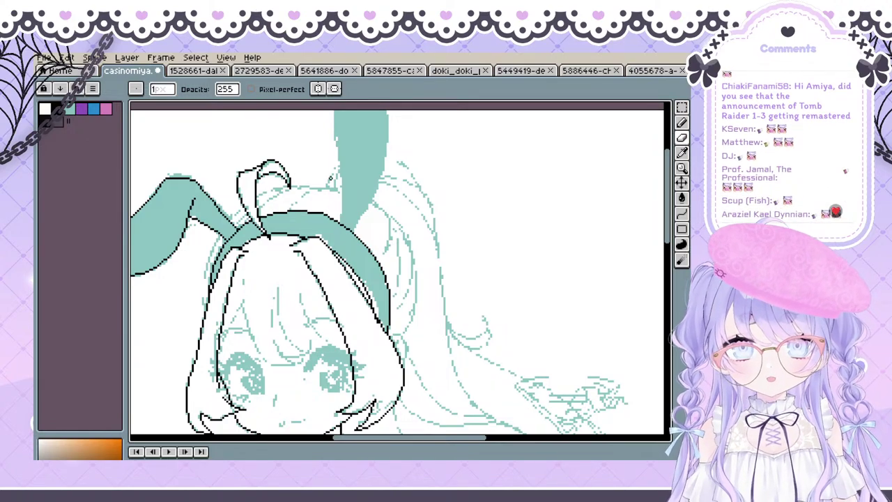
Outline both sides of the upright ear down to the headband with the Curve tool
left_click_drag(330, 179, 318, 258)
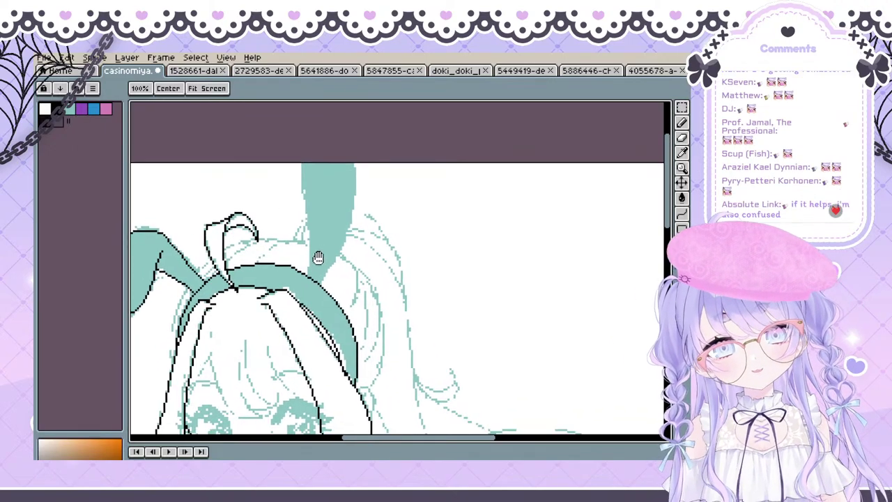
mouse_move(300, 288)
left_mouse_down()
mouse_move(311, 259)
mouse_move(299, 134)
mouse_move(288, 130)
mouse_move(293, 178)
left_mouse_up()
key("shift+l")
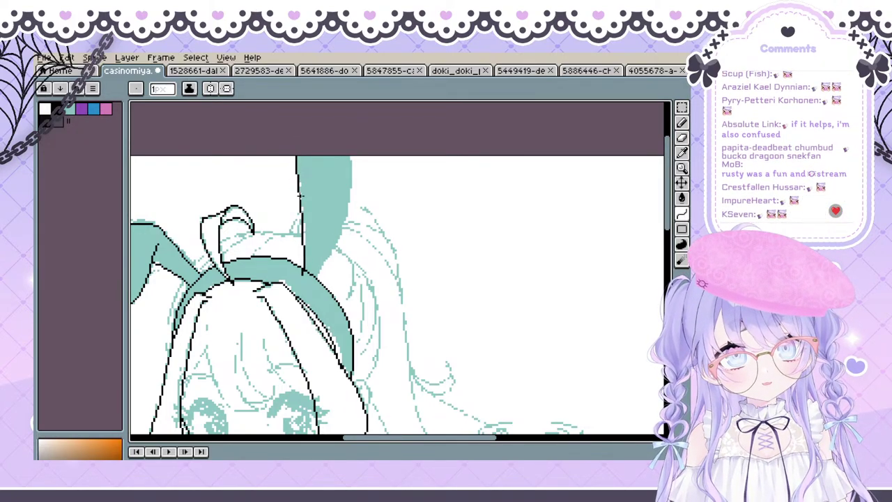
left_click_drag(311, 282, 353, 135)
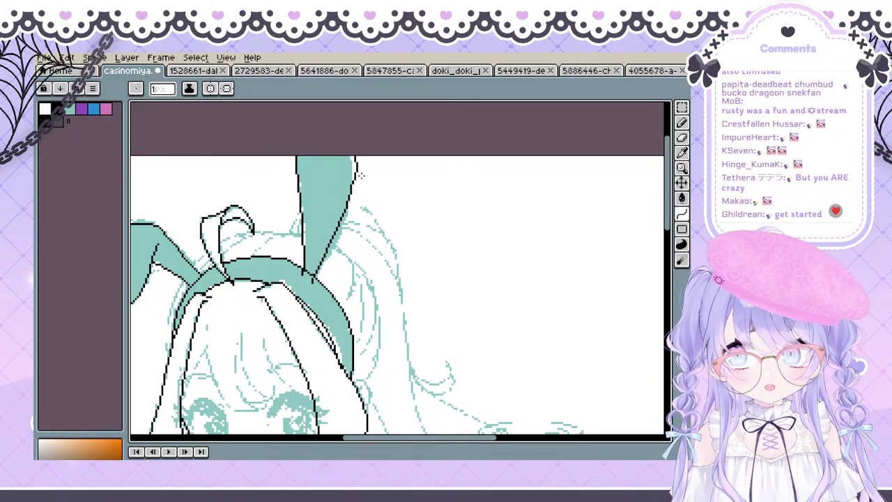
left_click(342, 221)
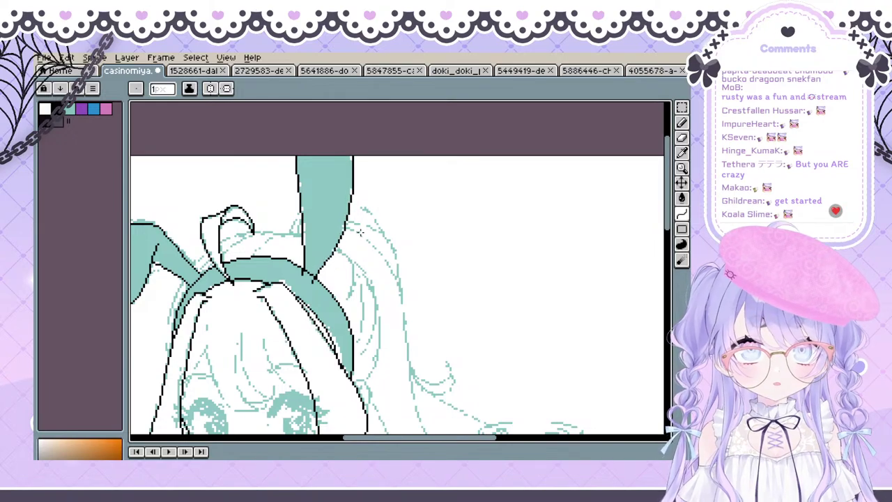
left_click(357, 236)
Fill the outlined drooping ear and the headband with solid black
mouse_move(284, 251)
left_mouse_down()
mouse_move(339, 214)
mouse_move(363, 247)
left_mouse_up()
key("g")
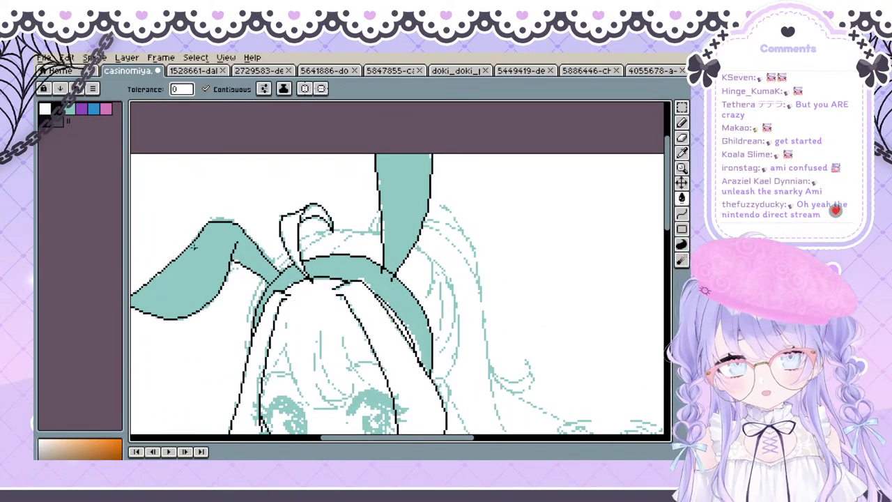
left_click(223, 264)
left_click(290, 277)
left_click(325, 269)
Touch up the pixels around the headband and fill the upright ear with solid black
left_click_drag(324, 271, 297, 241)
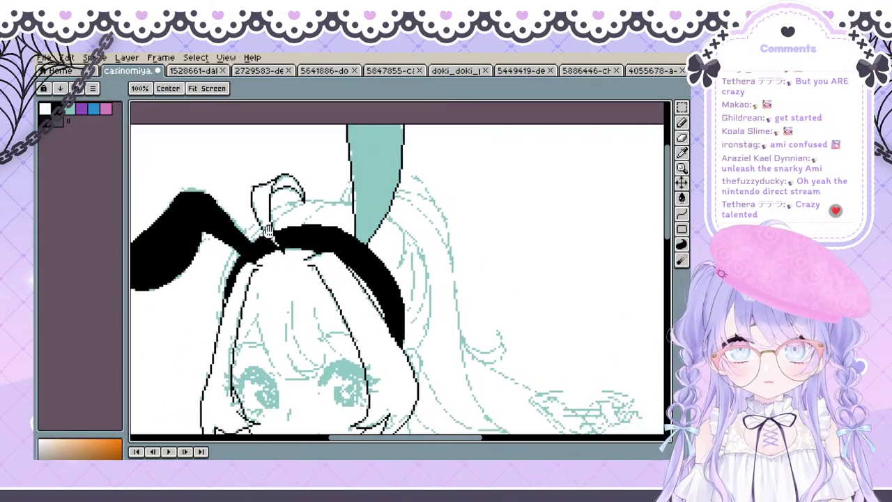
left_click_drag(332, 203, 324, 232)
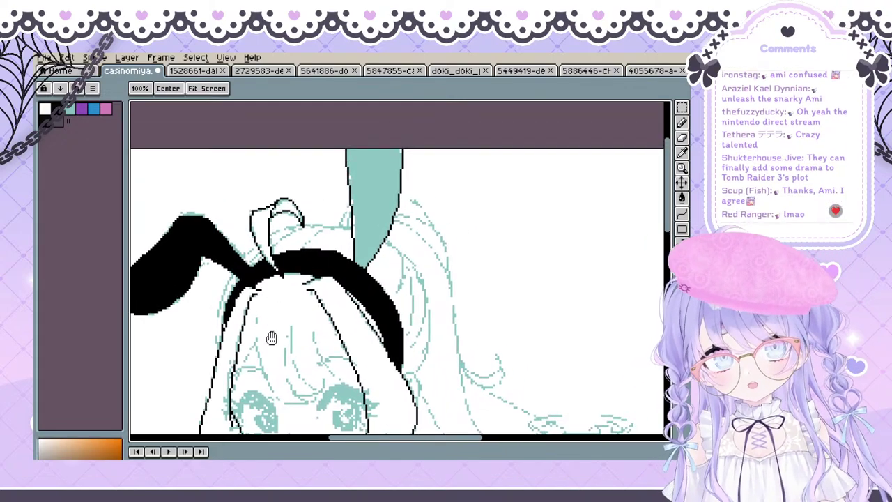
left_click_drag(319, 302, 340, 270)
key("b")
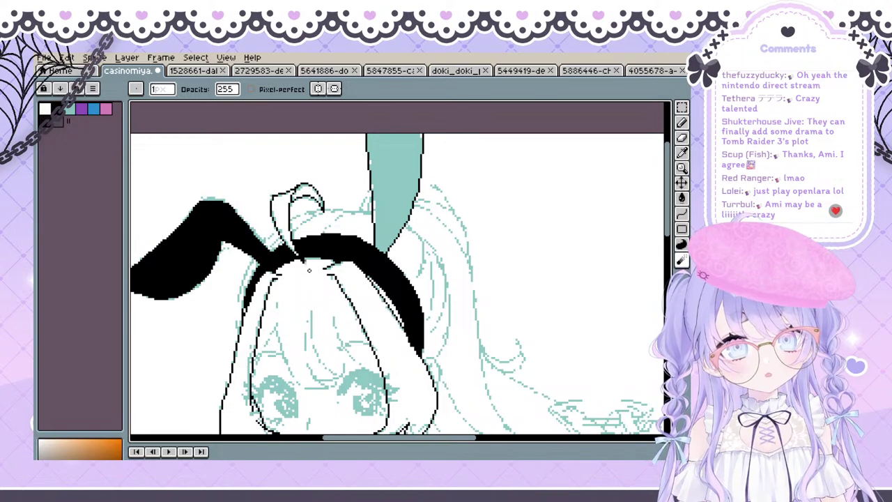
key("ctrl+z")
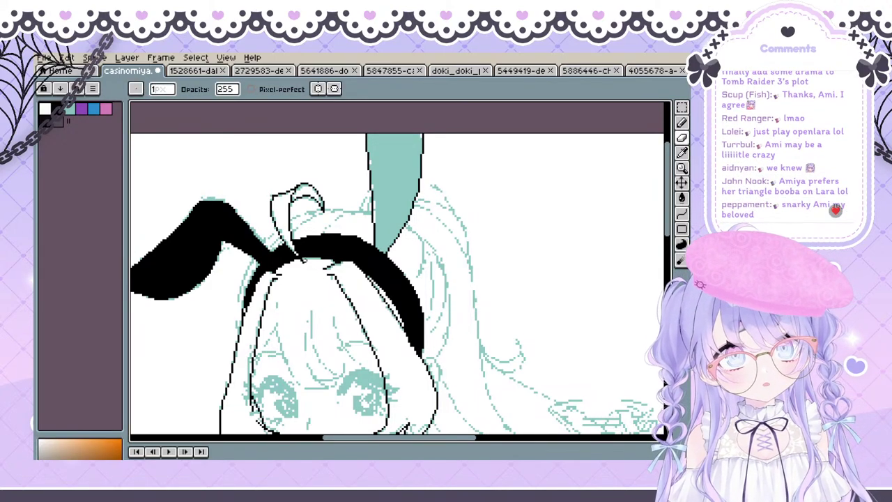
left_click_drag(330, 279, 306, 270)
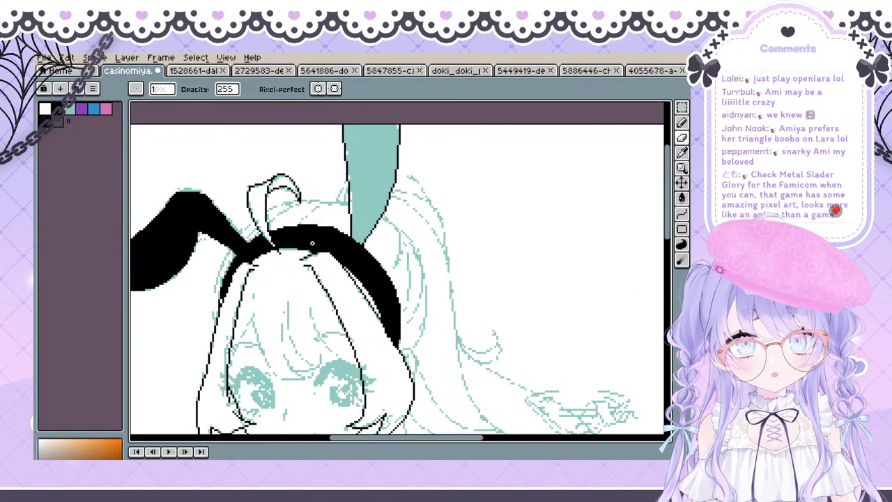
left_click_drag(300, 213, 296, 241)
key("g")
mouse_move(329, 272)
left_mouse_down()
mouse_move(328, 243)
mouse_move(466, 136)
mouse_move(358, 235)
left_mouse_up()
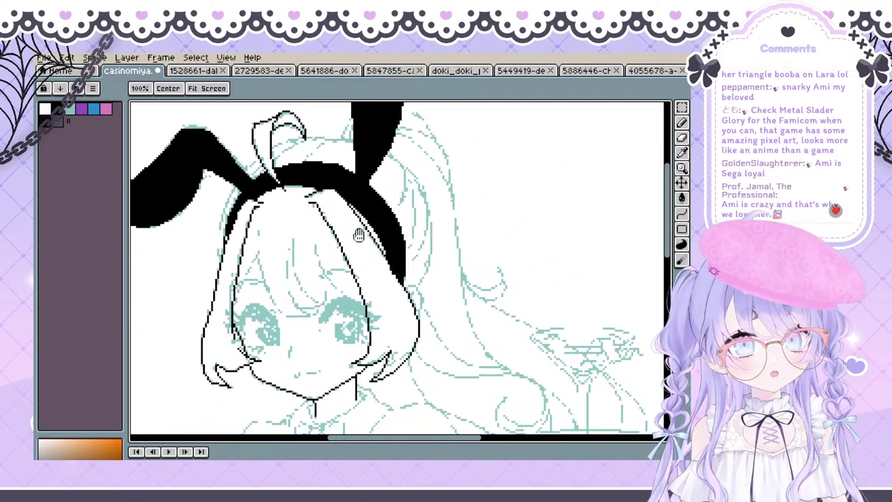
Look over the inked head, ears and side locks against the remaining sketch of the fringe, ponytail and tray
left_click_drag(449, 284, 420, 282)
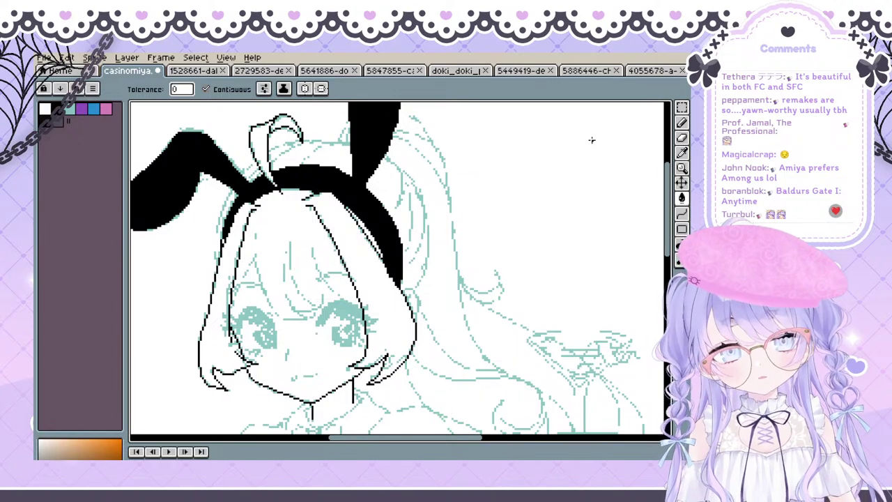
key("space")
left_click_drag(317, 260, 333, 251)
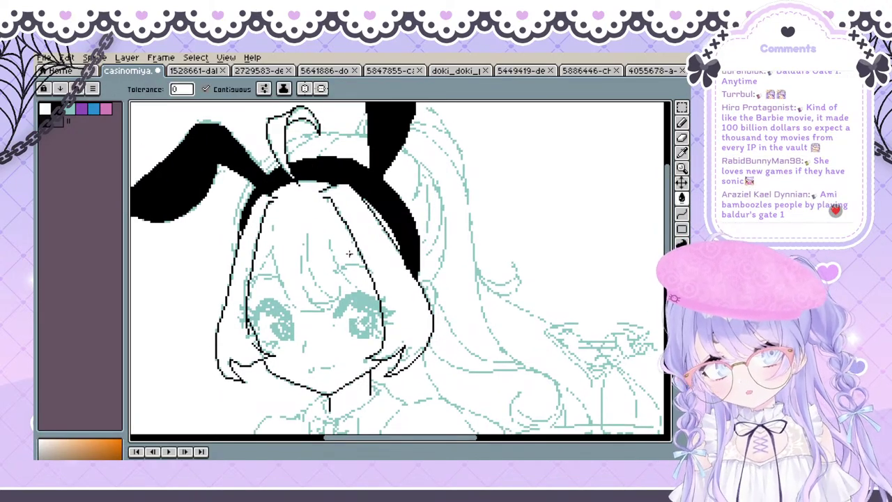
key("space")
left_click_drag(337, 282, 294, 260)
left_click_drag(318, 322, 352, 282)
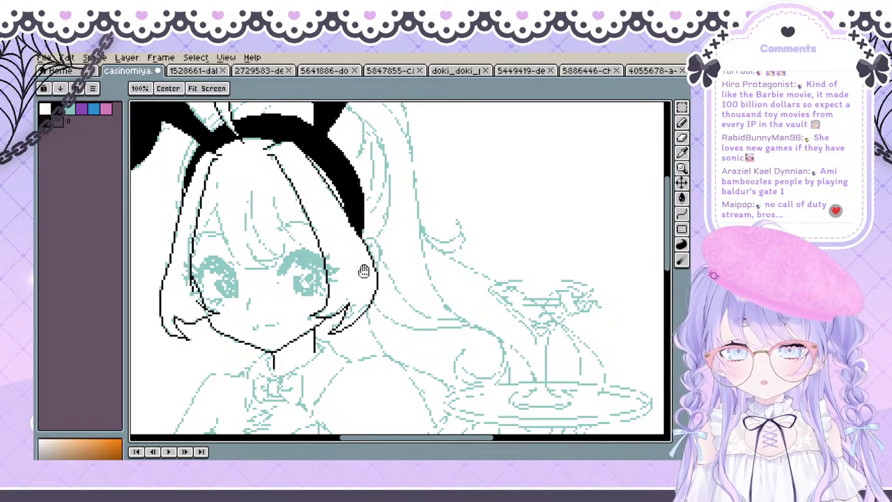
left_click_drag(439, 185, 500, 283)
left_click_drag(391, 294, 397, 249)
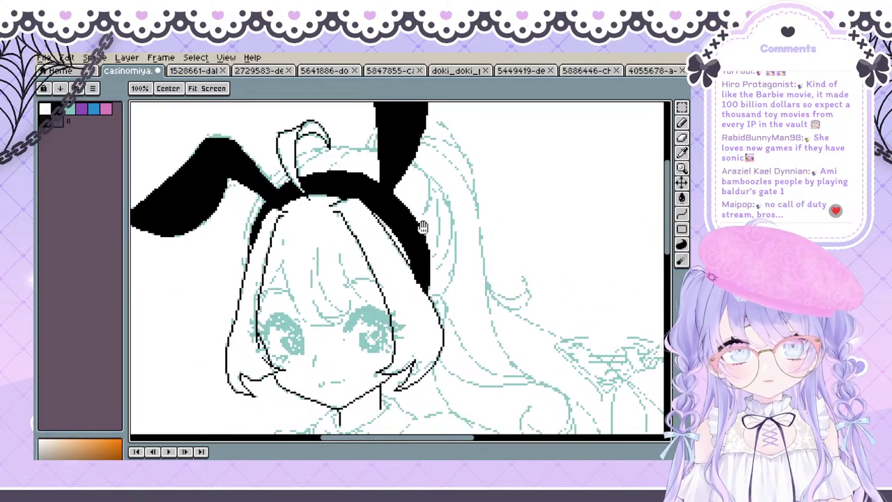
left_click_drag(333, 341, 325, 260)
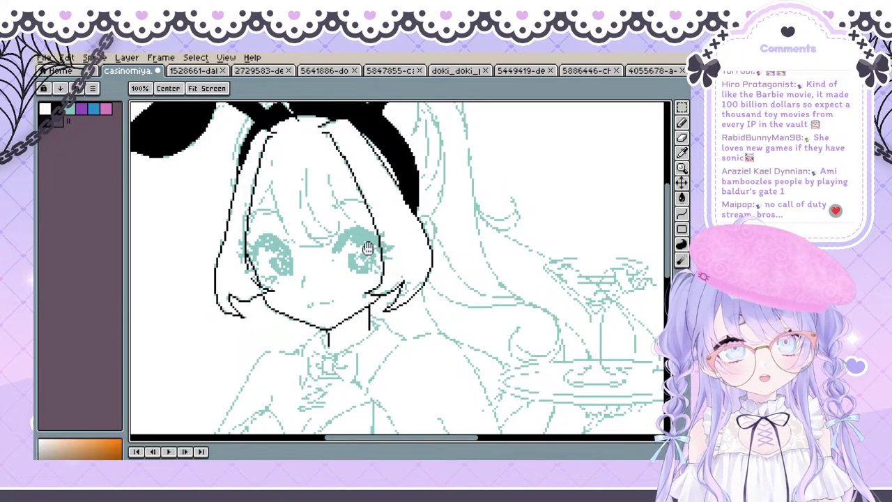
left_click_drag(326, 237, 359, 300)
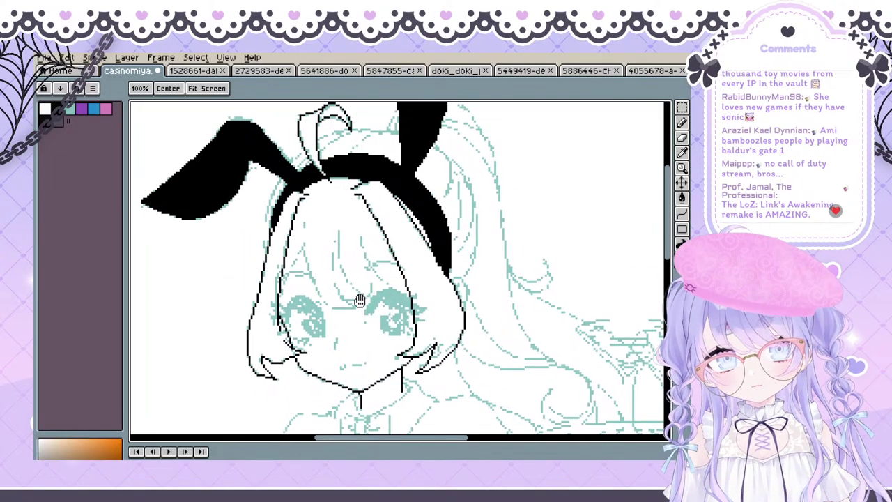
mouse_move(293, 330)
left_mouse_down()
mouse_move(305, 330)
mouse_move(295, 305)
mouse_move(282, 320)
left_mouse_up()
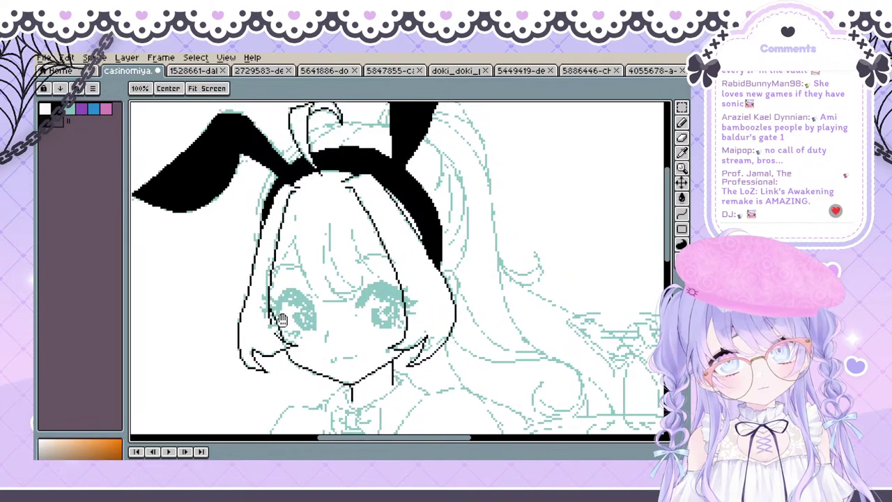
key("g")
left_click(269, 294)
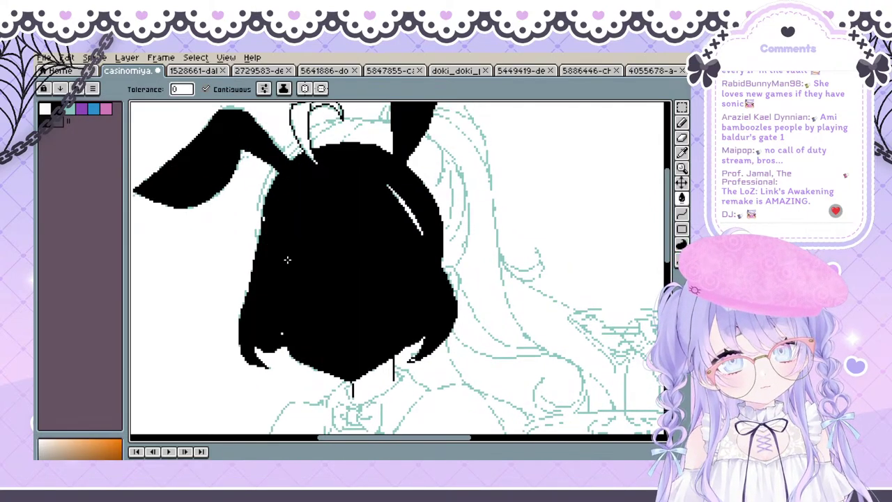
key("ctrl+z")
key("b")
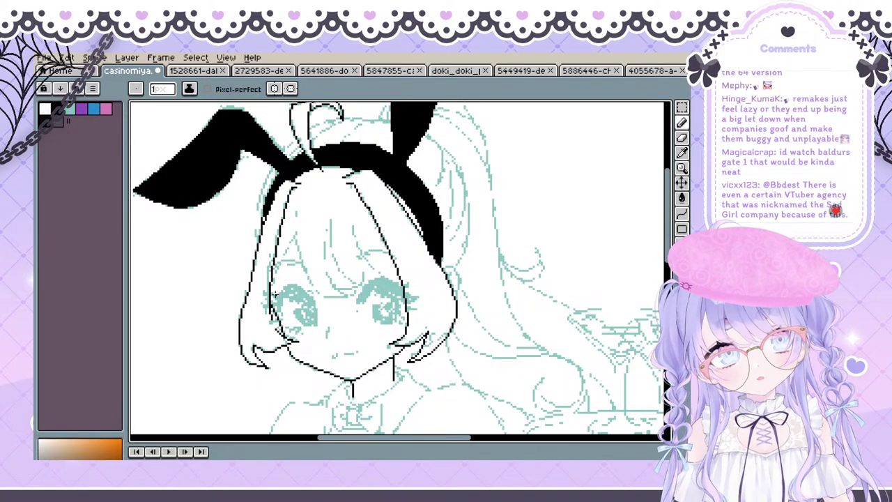
left_click_drag(273, 289, 298, 236)
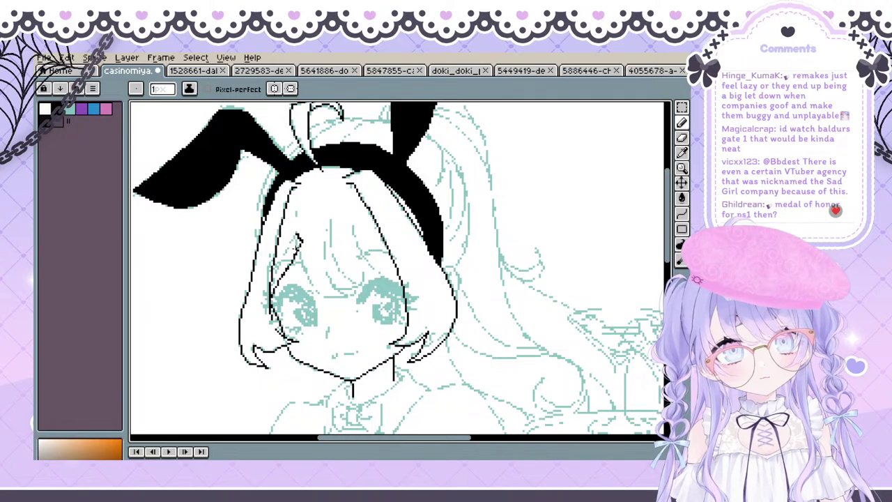
Draw a bowed line with the Curve tool along the fringe, from the forehead down to the tip between the eyes
left_click(682, 213)
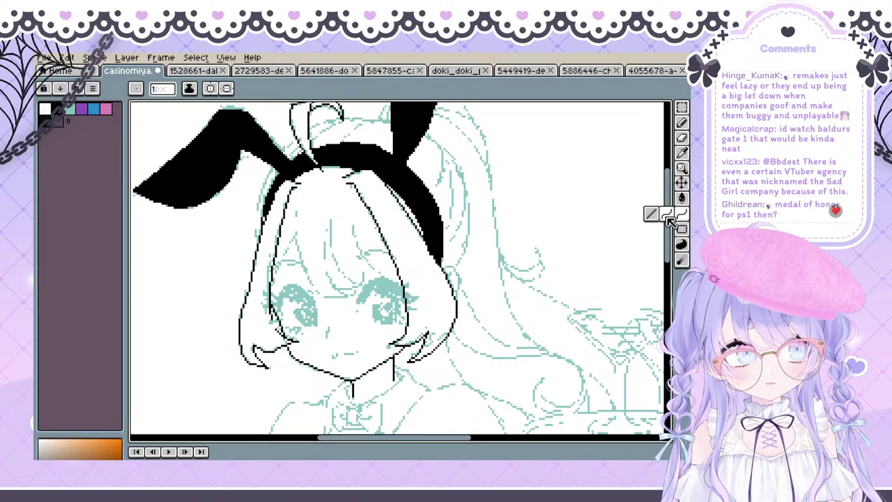
left_click(668, 216)
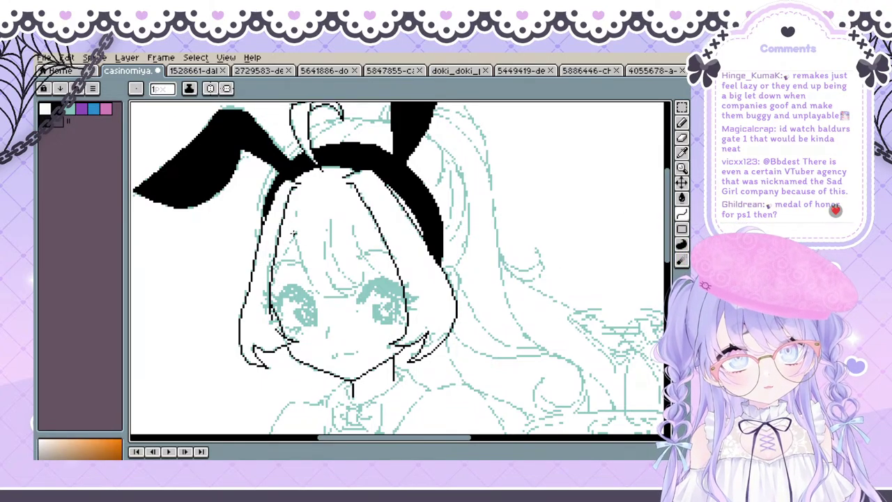
mouse_move(297, 218)
left_mouse_down()
mouse_move(360, 299)
mouse_move(351, 295)
left_mouse_up()
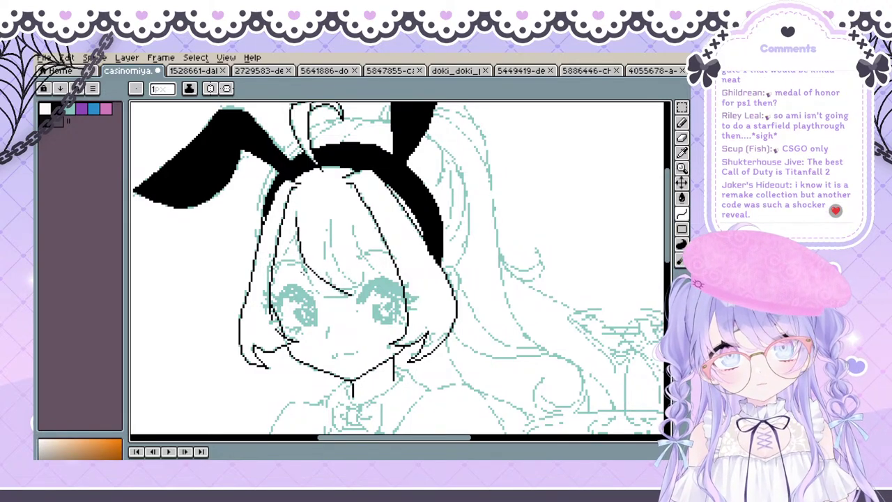
Redraw the fringe line as a deeper, rounded curve from the forehead to the tip between the eyes
left_click_drag(301, 269, 304, 303)
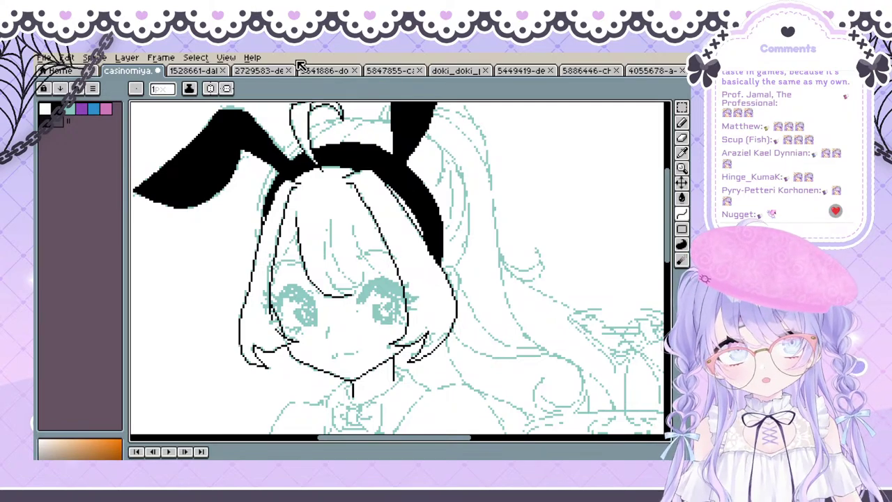
scroll(367, 241, "down", 2)
scroll(362, 239, "up", 2)
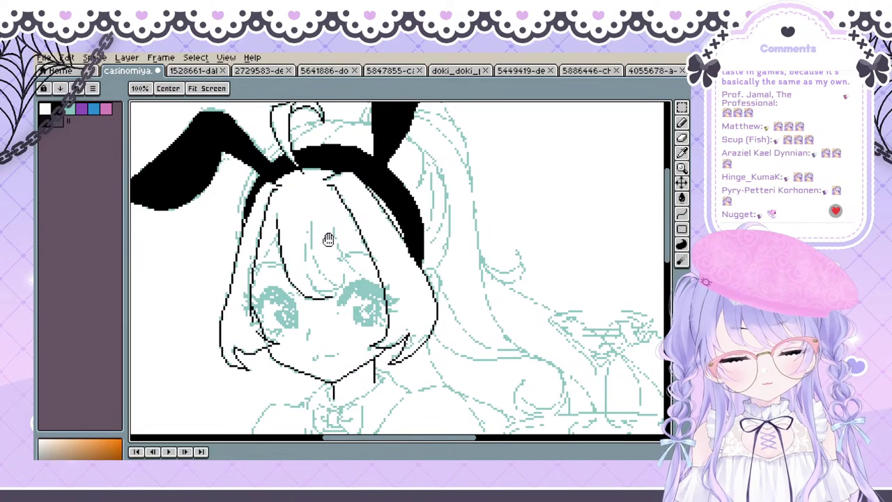
left_click_drag(325, 247, 332, 264)
key("space")
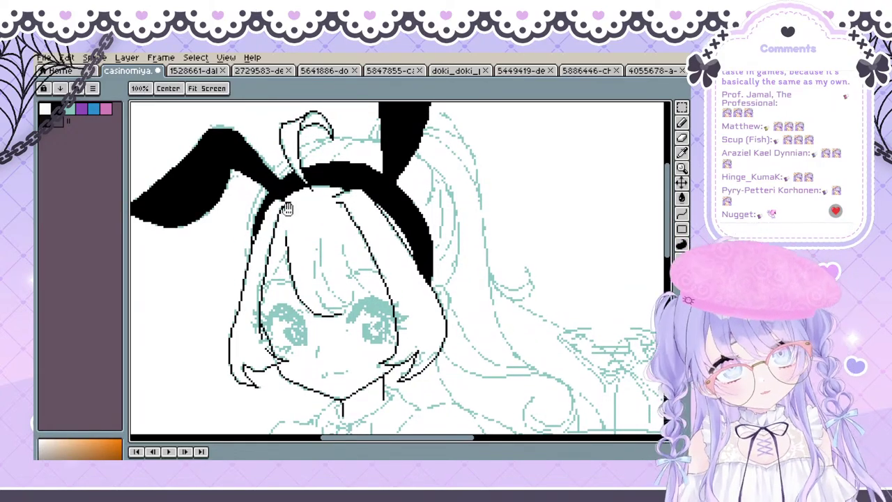
left_click_drag(250, 193, 236, 192)
key("b")
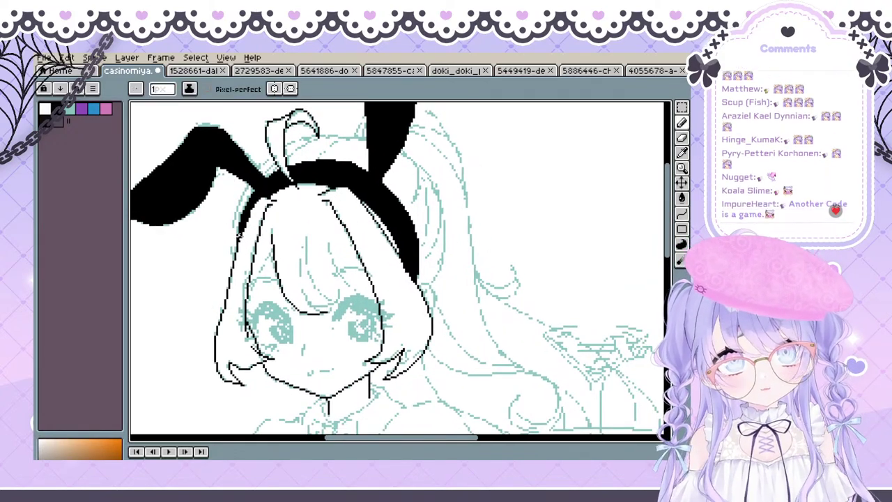
Draw the crown's top outline with the Curve tool, from the cowlick across to the upright ear
key("shift+l")
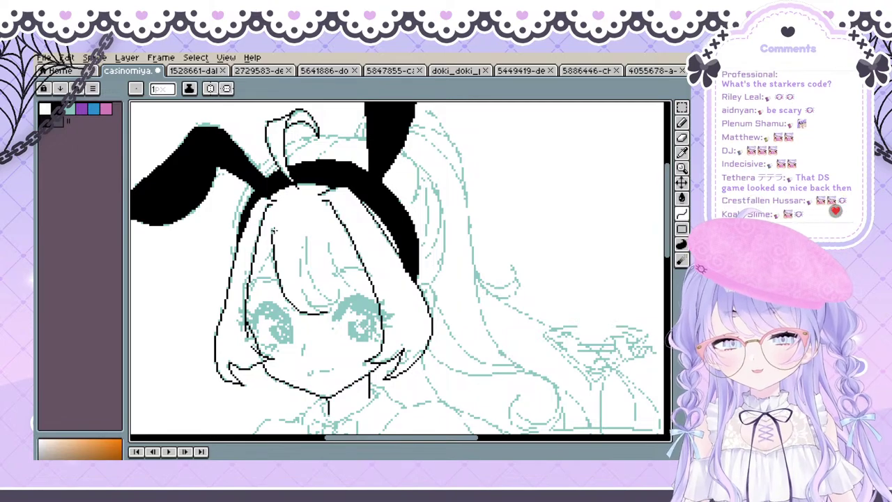
left_click_drag(286, 160, 284, 190)
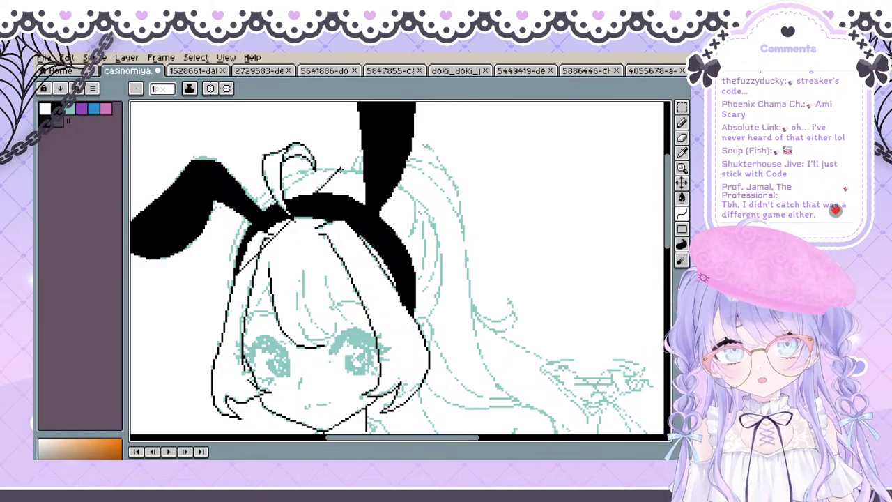
left_click_drag(341, 167, 368, 175)
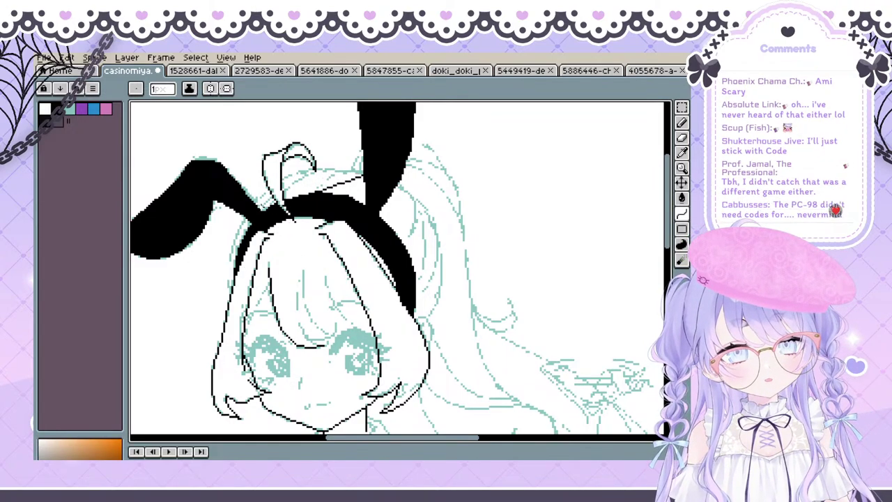
left_click(226, 229)
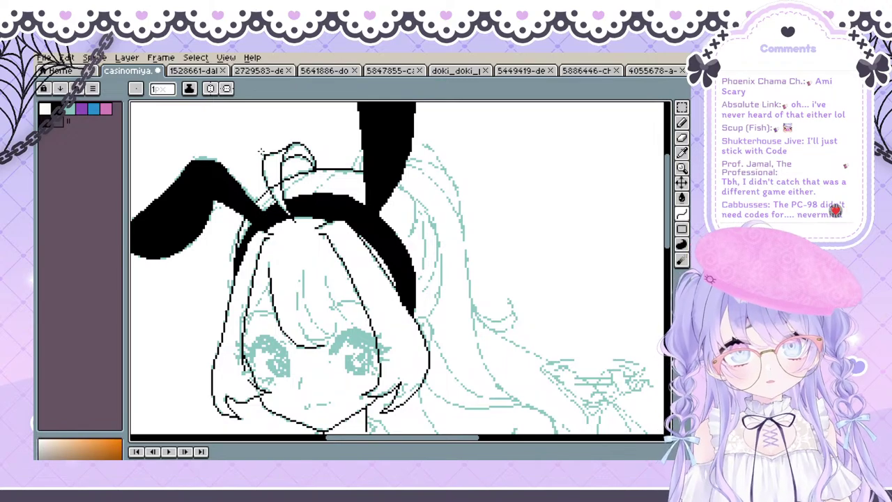
Continue the crown outline past the cowlick down to the headband and clean up the pixels there
left_click_drag(254, 217, 216, 277)
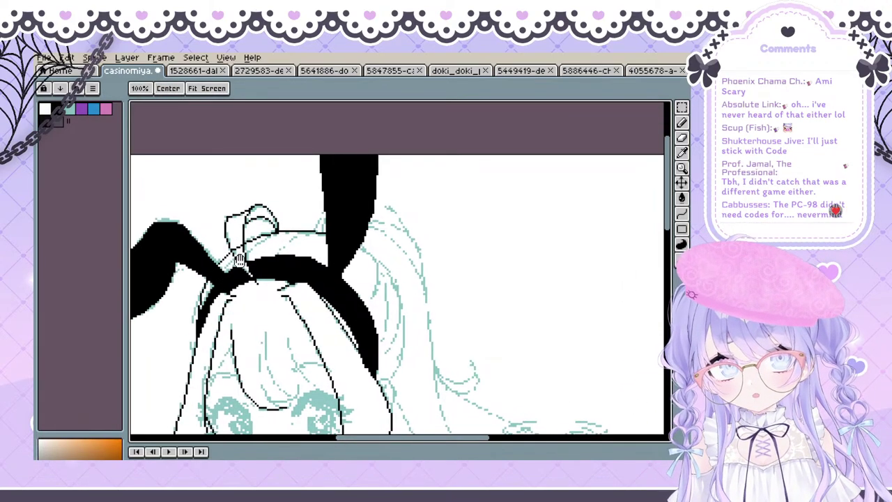
key("b")
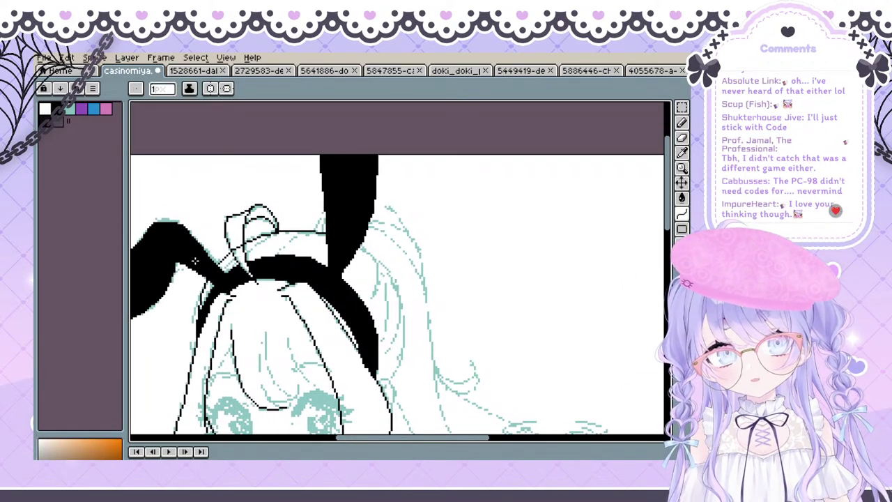
left_click_drag(242, 248, 240, 219)
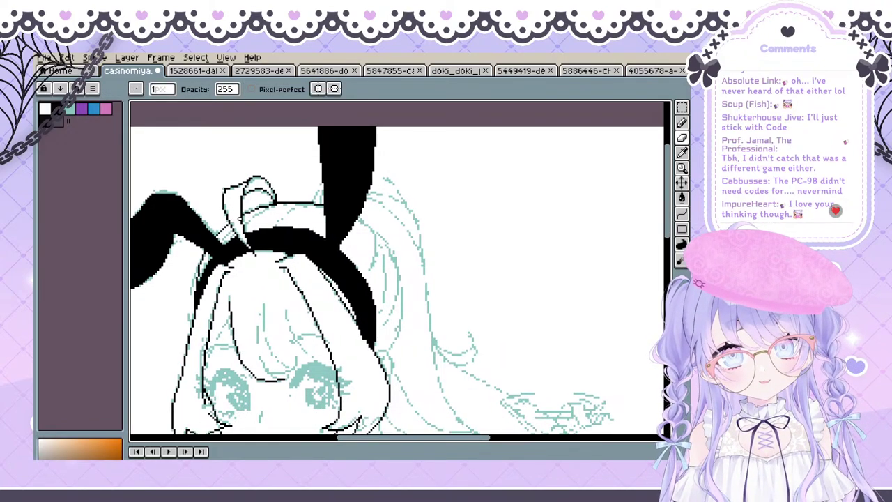
mouse_move(299, 250)
left_mouse_down()
mouse_move(360, 179)
mouse_move(261, 208)
mouse_move(245, 184)
left_mouse_up()
key("e")
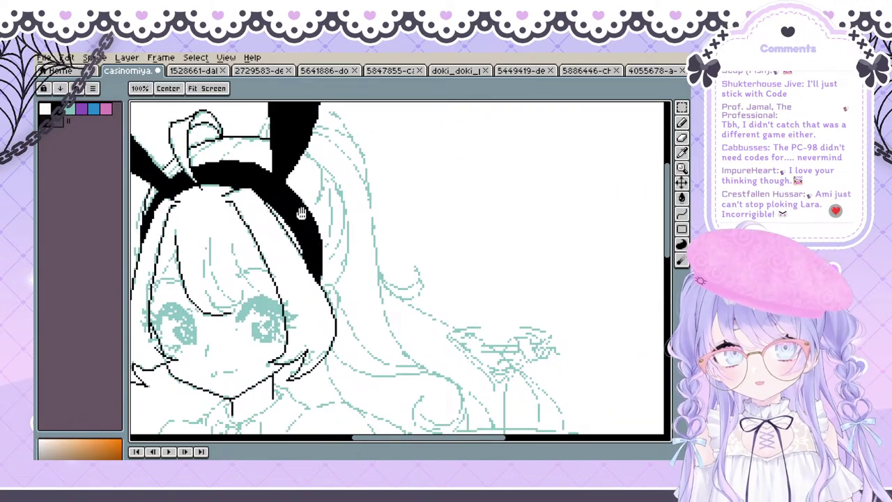
Curve the back-of-head outline from the upright ear to the side lock, and add the small loop below the headband
left_click_drag(299, 209, 245, 207)
left_click_drag(246, 147, 278, 283)
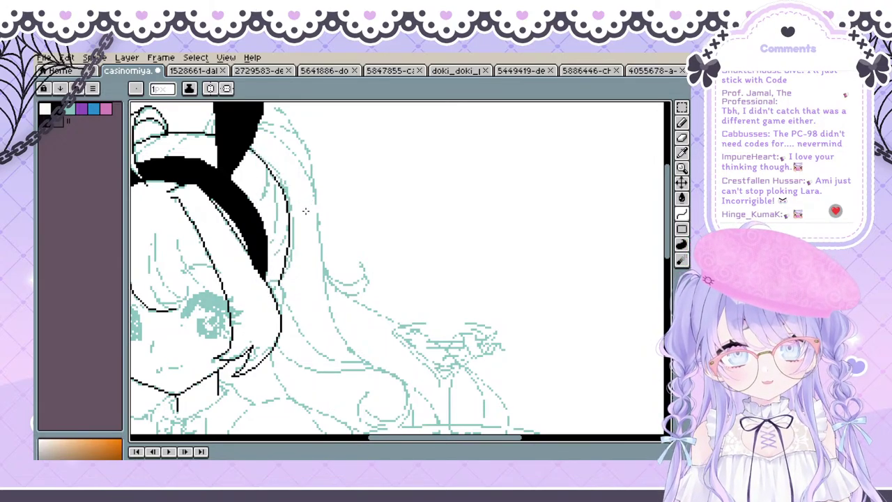
left_click_drag(294, 182, 460, 206)
mouse_move(517, 291)
left_mouse_down()
mouse_move(498, 299)
mouse_move(402, 203)
left_mouse_up()
mouse_move(278, 191)
left_mouse_down()
mouse_move(266, 173)
mouse_move(271, 213)
mouse_move(310, 214)
mouse_move(293, 227)
left_mouse_up()
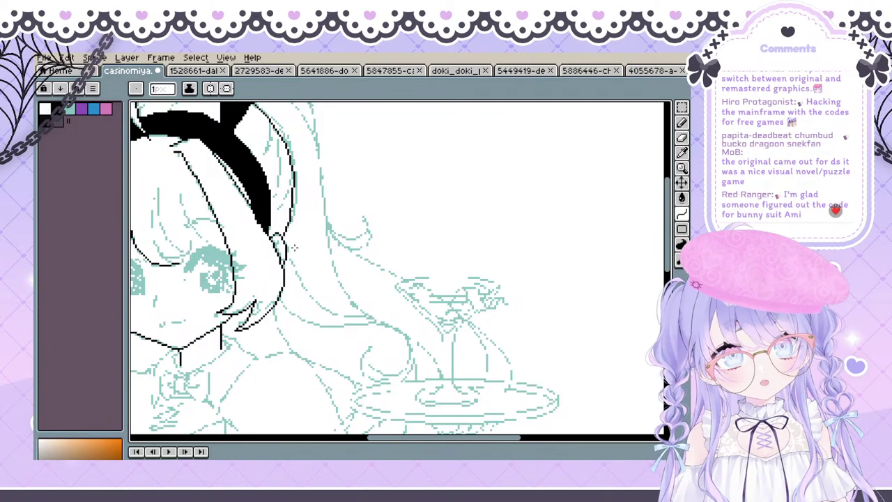
mouse_move(293, 250)
left_mouse_down()
mouse_move(356, 286)
mouse_move(432, 286)
mouse_move(390, 209)
mouse_move(474, 240)
mouse_move(329, 200)
mouse_move(235, 247)
mouse_move(266, 280)
mouse_move(255, 279)
mouse_move(277, 264)
left_mouse_up()
Draw a bowed strand in the middle of the fringe and extend a line from its tip over the eye to the side lock
left_click(238, 247)
left_click(269, 274)
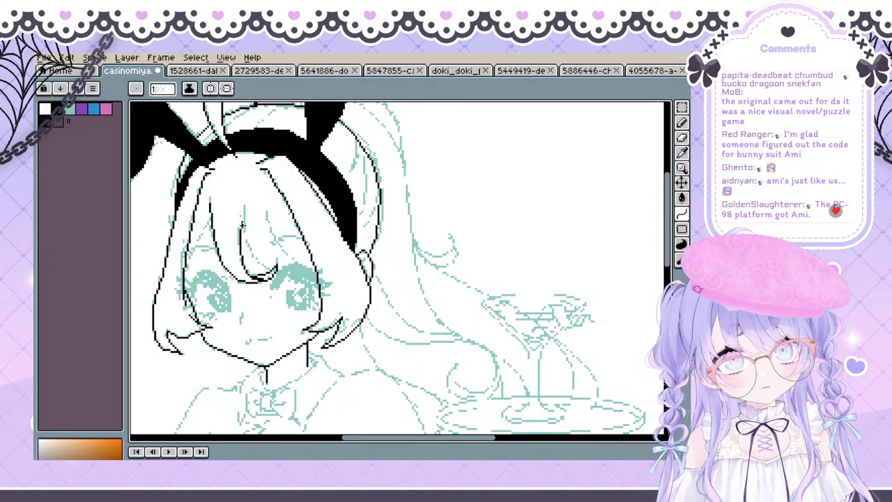
mouse_move(242, 226)
left_mouse_down()
mouse_move(278, 265)
mouse_move(322, 284)
left_mouse_up()
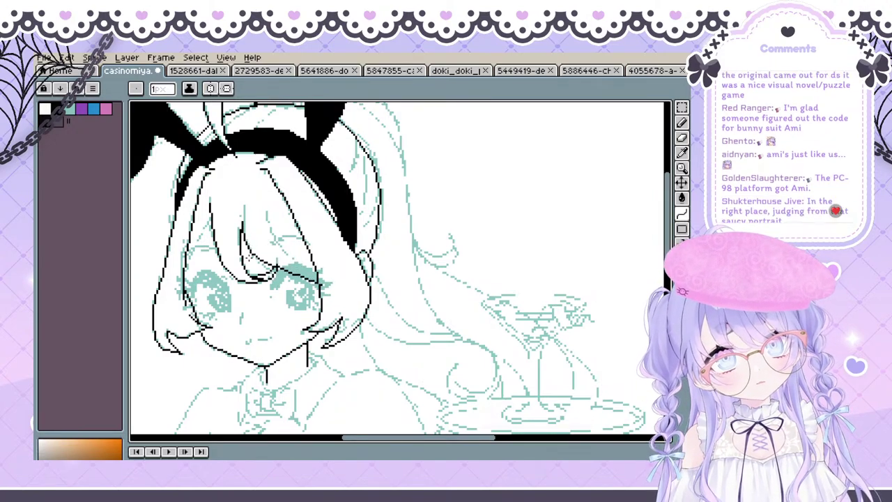
left_click(262, 261)
Draw the swept fringe strand above that eye with two curves that meet at the side lock
key("space")
mouse_move(295, 229)
left_mouse_down()
mouse_move(284, 244)
mouse_move(308, 287)
left_mouse_up()
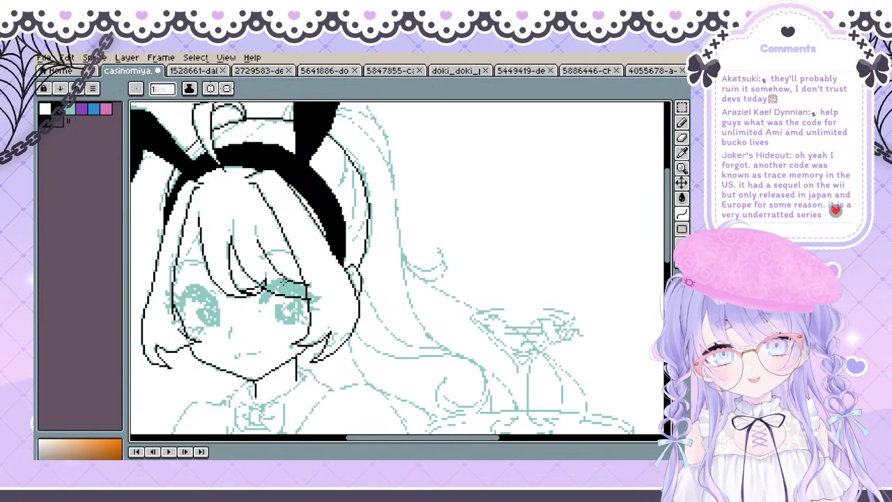
key("space")
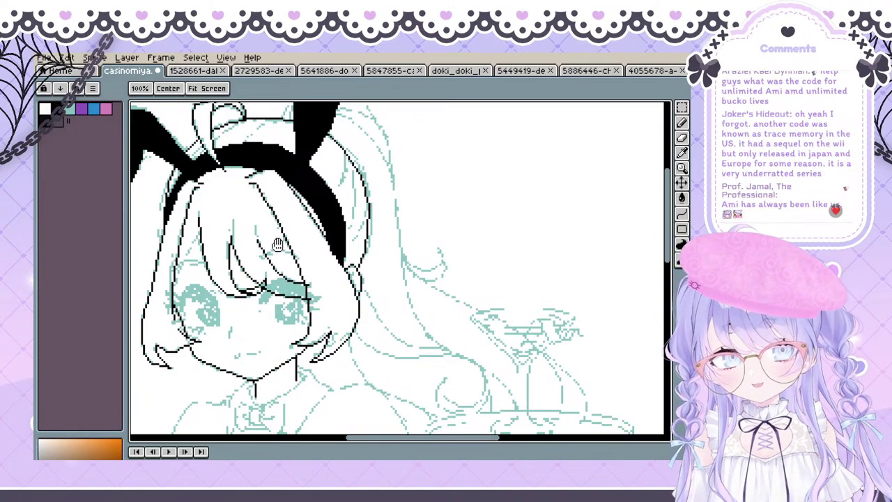
left_click_drag(271, 260, 257, 256)
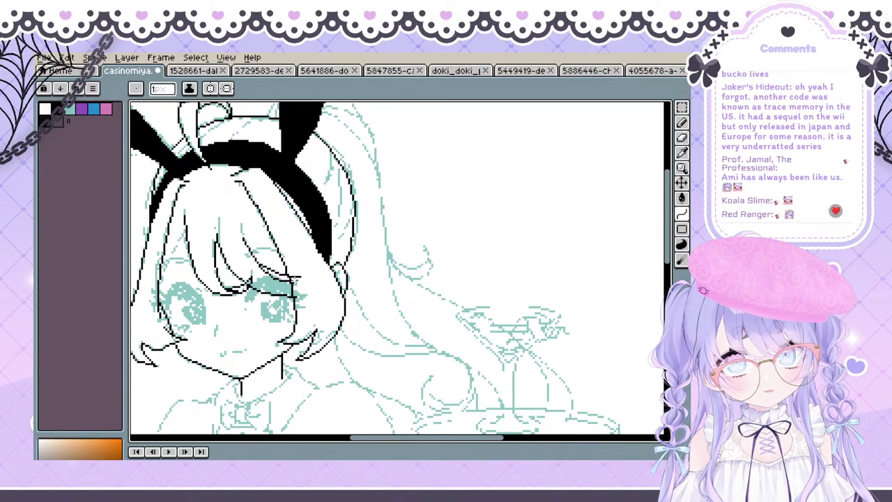
key("space")
mouse_move(296, 281)
left_mouse_down()
mouse_move(295, 263)
mouse_move(348, 181)
mouse_move(341, 240)
left_mouse_up()
key("space")
left_click_drag(275, 221, 231, 235)
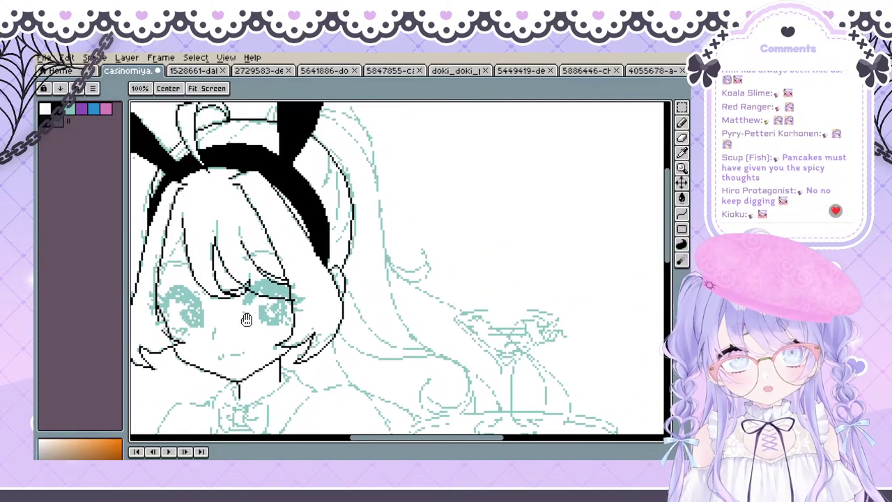
Touch up the fringe tips and the opposite side lock with the Eraser and Pencil
left_click_drag(216, 291, 233, 293)
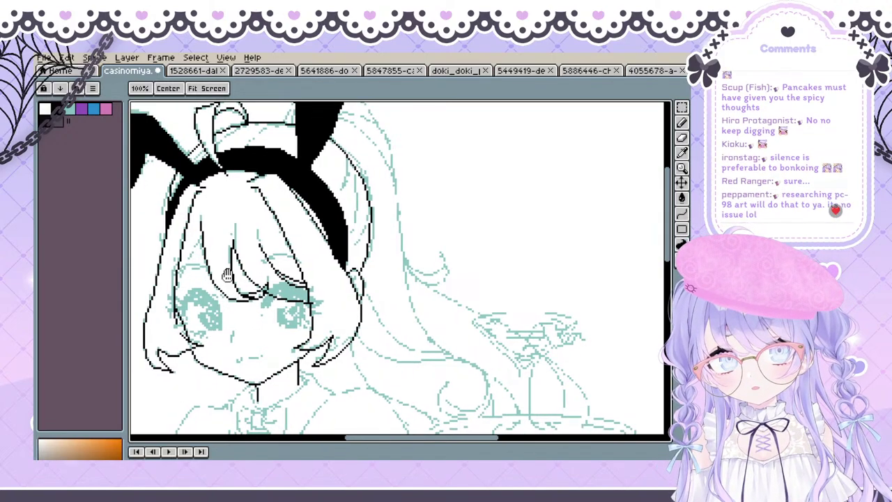
mouse_move(234, 258)
left_mouse_down()
mouse_move(243, 274)
mouse_move(236, 280)
left_mouse_up()
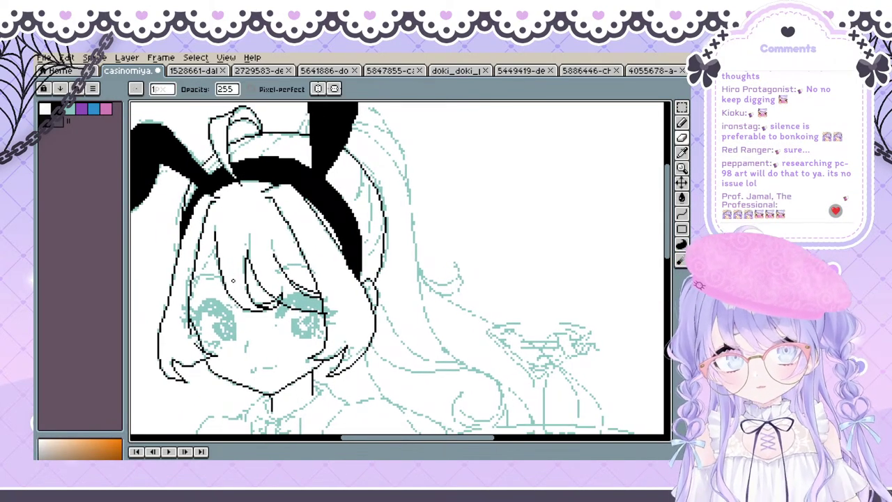
left_click_drag(197, 339, 184, 353)
left_click_drag(191, 321, 199, 309)
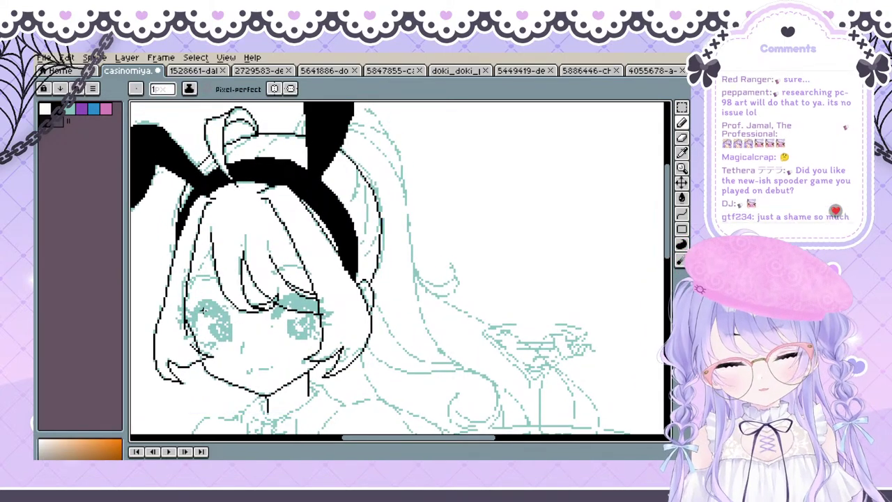
Try to draw a curved strand from the fringe down along the side lock on the drooping-ear side
key("space")
mouse_move(214, 245)
left_mouse_down()
mouse_move(189, 279)
mouse_move(182, 315)
left_mouse_up()
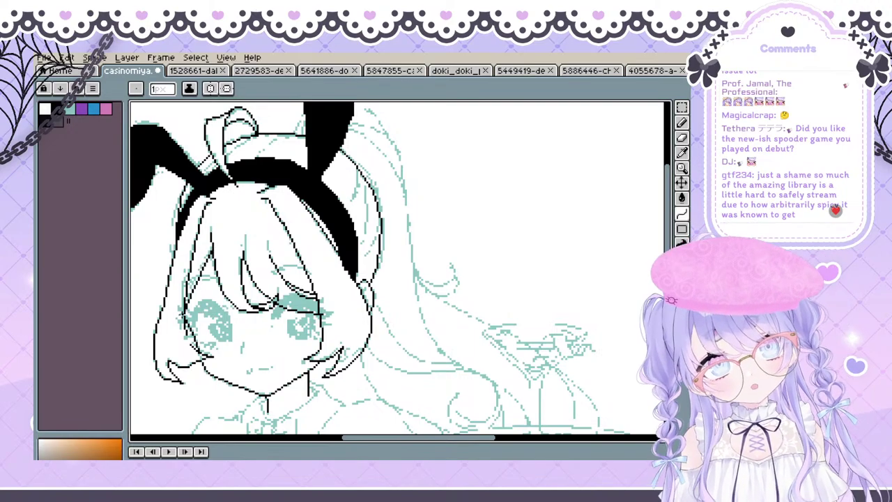
scroll(149, 258, "up", 5)
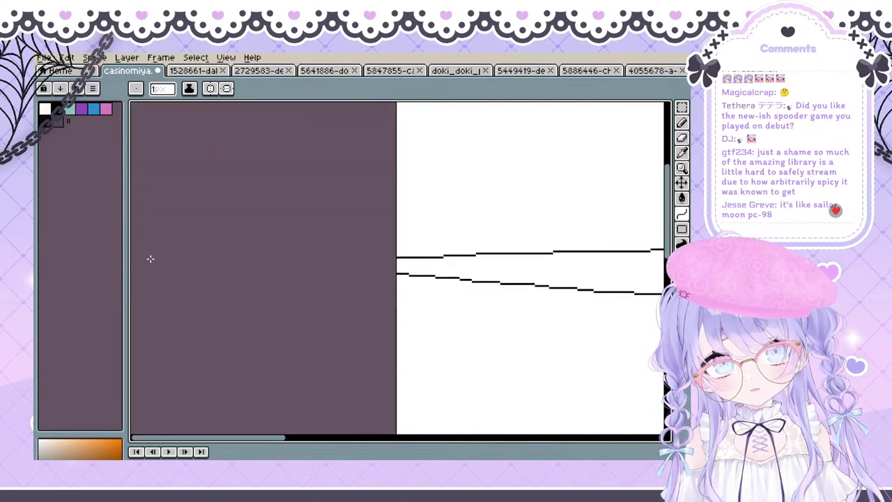
key("ctrl+z")
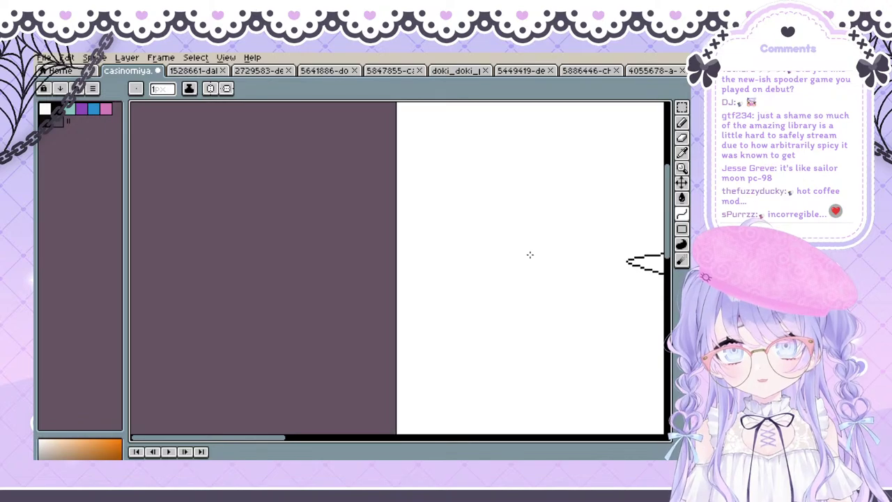
key("ctrl+z")
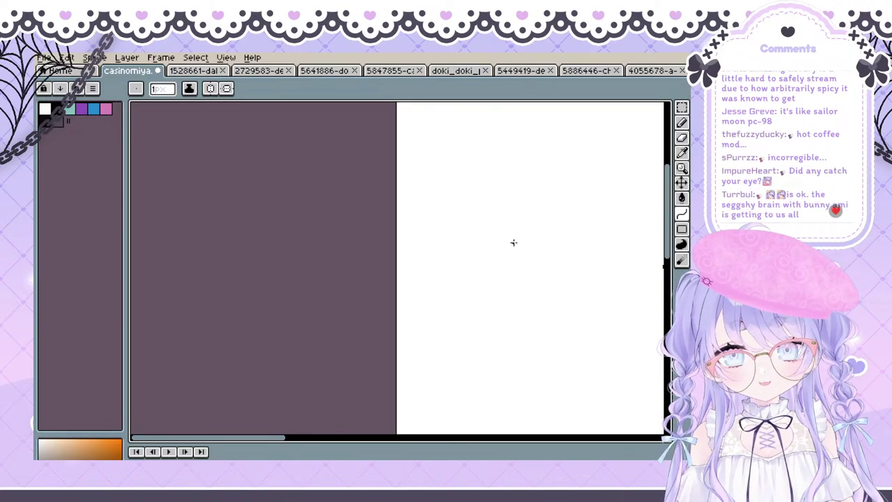
left_click(346, 278)
left_click(510, 282)
left_click_drag(577, 265, 362, 257)
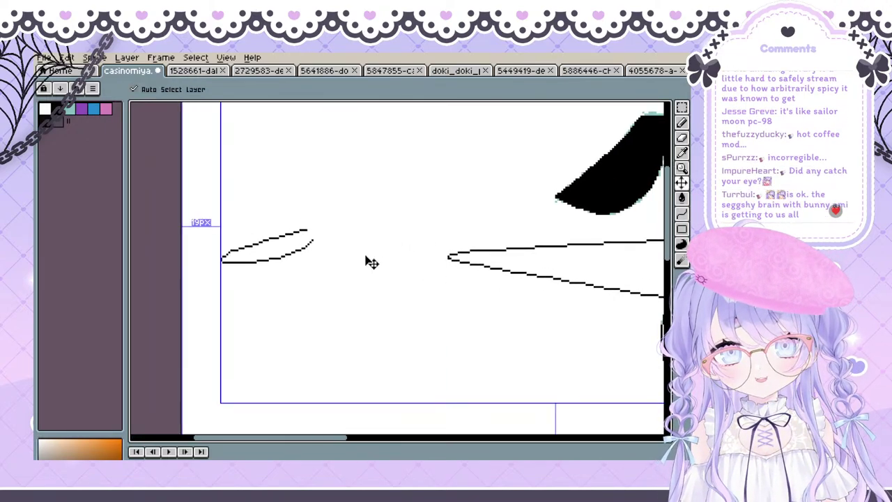
key("ctrl+z")
left_click_drag(525, 255, 369, 280)
key("ctrl+z")
left_click_drag(549, 233, 384, 247)
left_click_drag(426, 269, 414, 225)
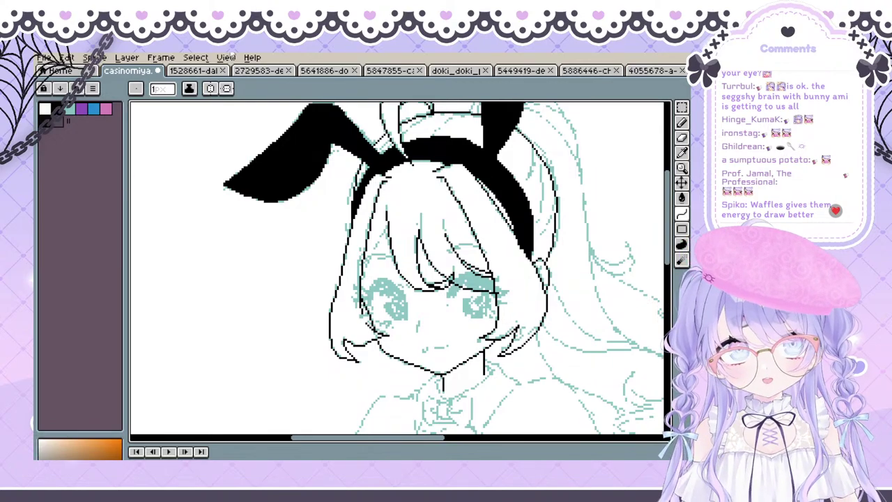
Draw a bowed strand from the outer fringe line down to the side lock on the drooping-ear side
key("space")
left_click_drag(423, 282, 392, 260)
left_click_drag(368, 224, 336, 225)
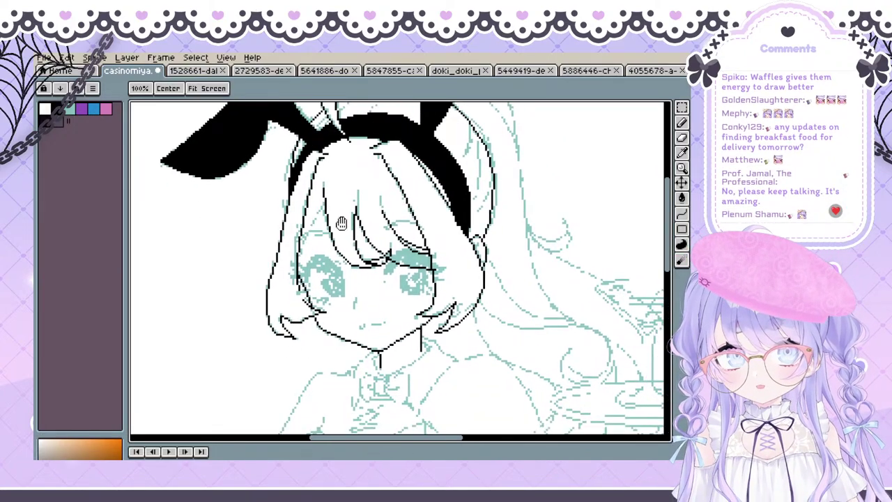
mouse_move(313, 226)
left_mouse_down()
mouse_move(282, 264)
mouse_move(275, 256)
mouse_move(247, 285)
mouse_move(267, 249)
left_mouse_up()
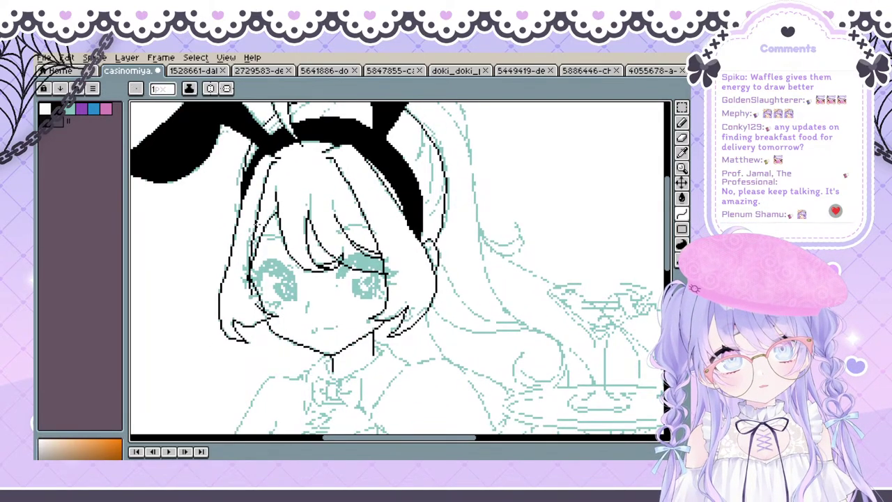
key("ctrl+z")
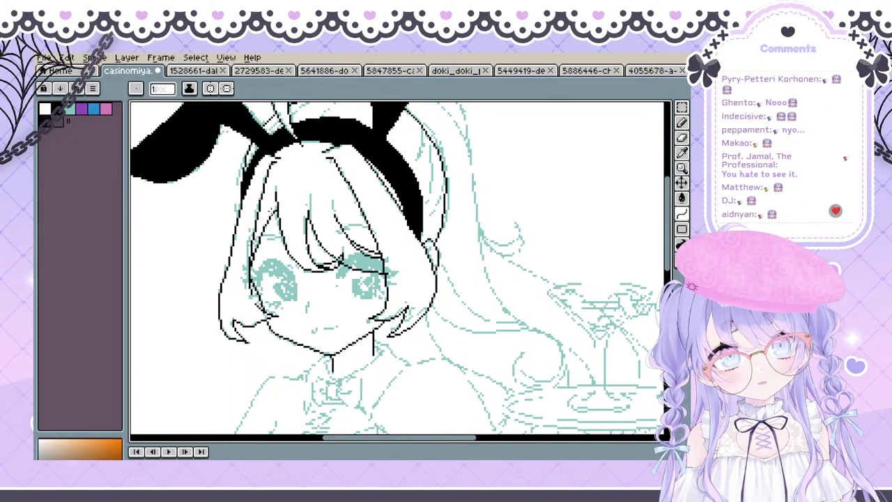
Clean up stray pixels where the fringe tips meet above the eyes with the Eraser
key("space")
left_click_drag(305, 281, 284, 291)
left_click_drag(341, 251, 364, 237)
scroll(363, 237, "up", 1)
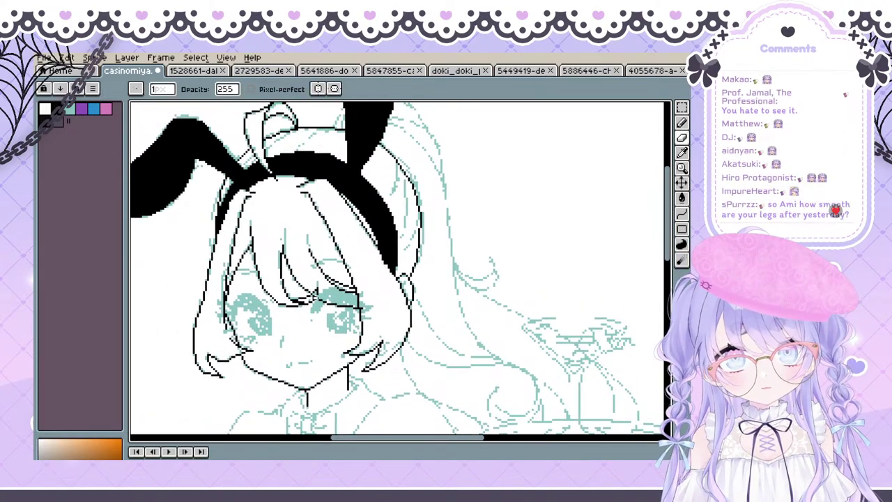
key("space")
left_click_drag(308, 307, 313, 310)
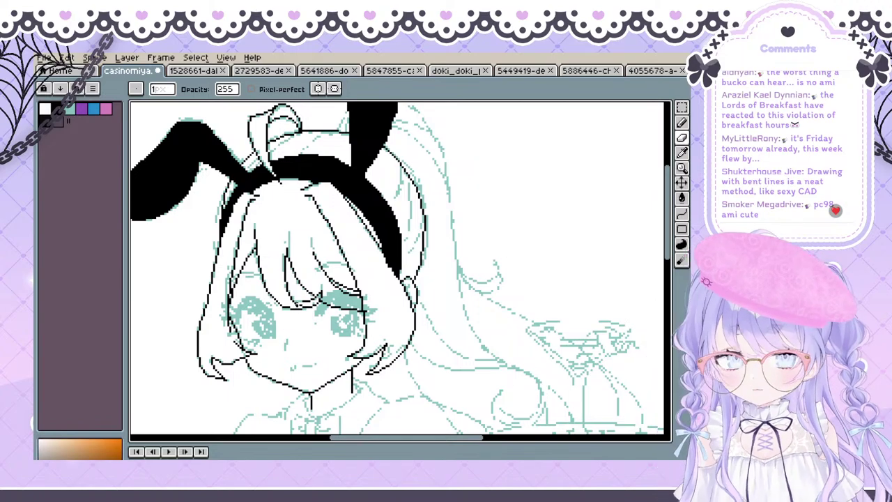
key("b")
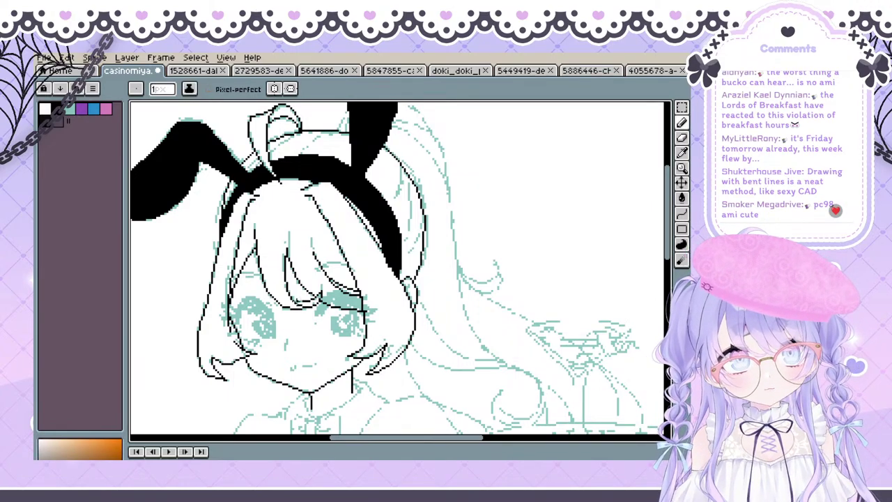
key("space")
mouse_move(323, 237)
left_mouse_down()
mouse_move(348, 219)
mouse_move(335, 207)
mouse_move(330, 226)
left_mouse_up()
key("space")
mouse_move(325, 314)
left_mouse_down()
mouse_move(380, 299)
mouse_move(339, 237)
left_mouse_up()
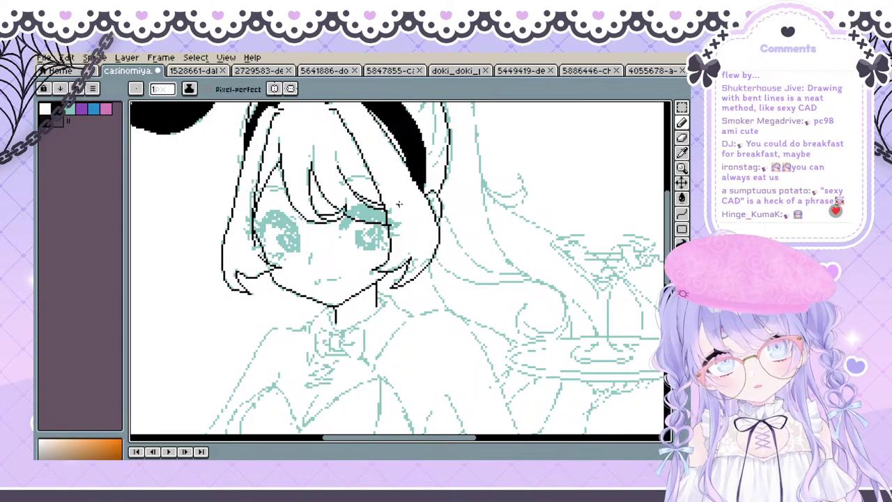
key("space")
left_click_drag(398, 204, 384, 218)
left_click_drag(376, 255, 375, 274)
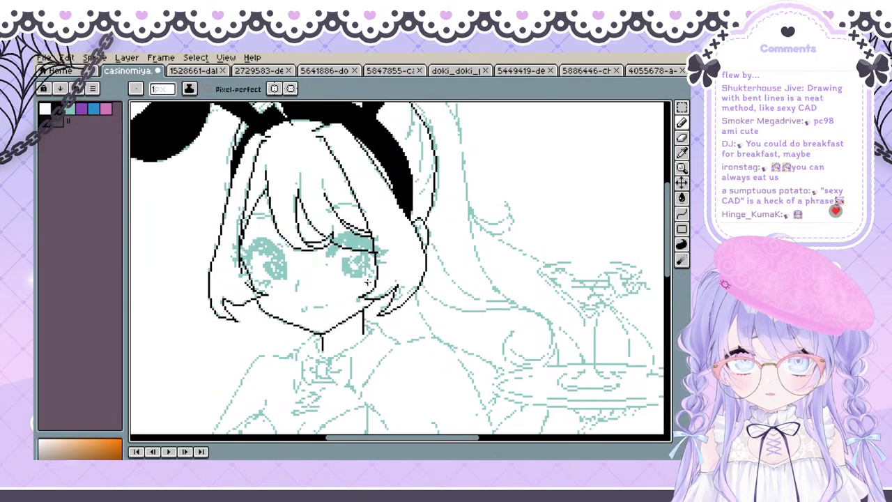
left_click_drag(335, 288, 309, 238)
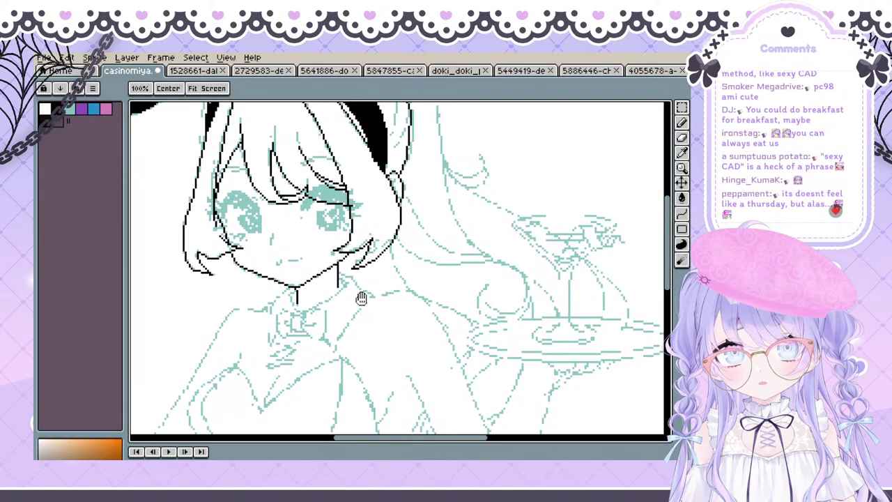
Draw the small nose mark in black over the teal sketch with the Curve tool
left_click(681, 261)
left_click(683, 217)
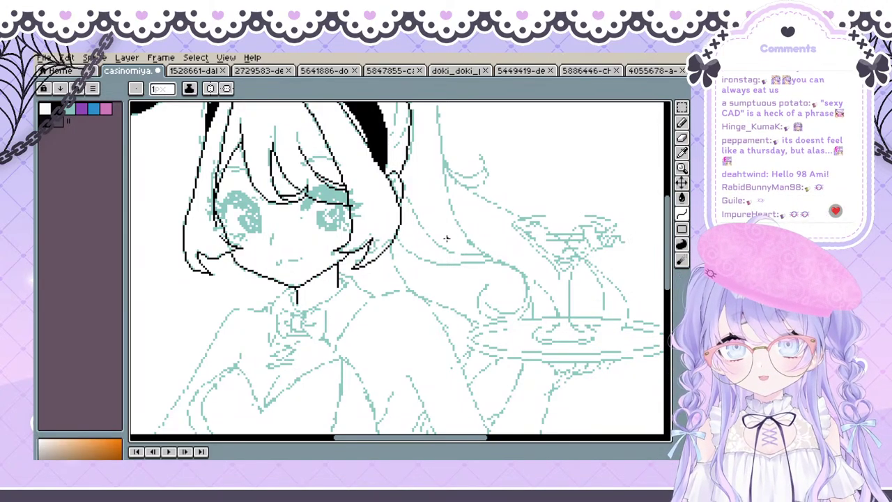
key("space")
left_click_drag(264, 282, 352, 309)
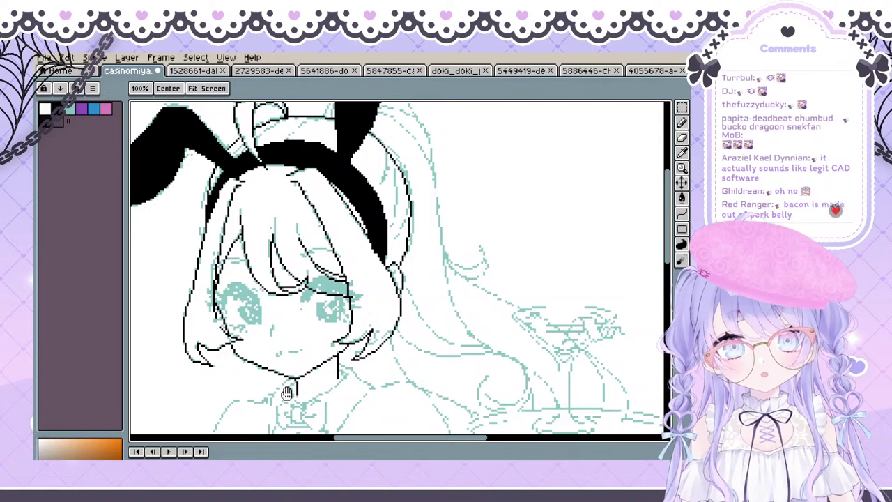
left_click_drag(285, 388, 287, 333)
left_click_drag(272, 267, 278, 270)
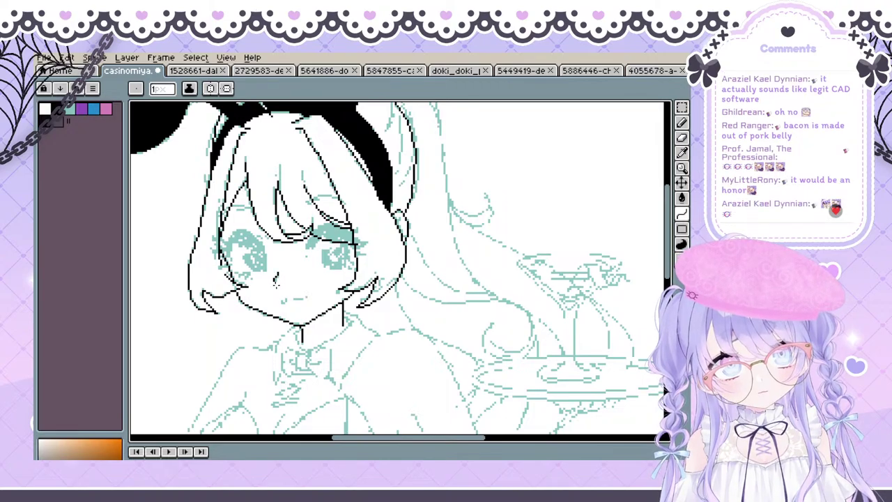
mouse_move(282, 285)
left_mouse_down()
mouse_move(277, 280)
mouse_move(299, 292)
left_mouse_up()
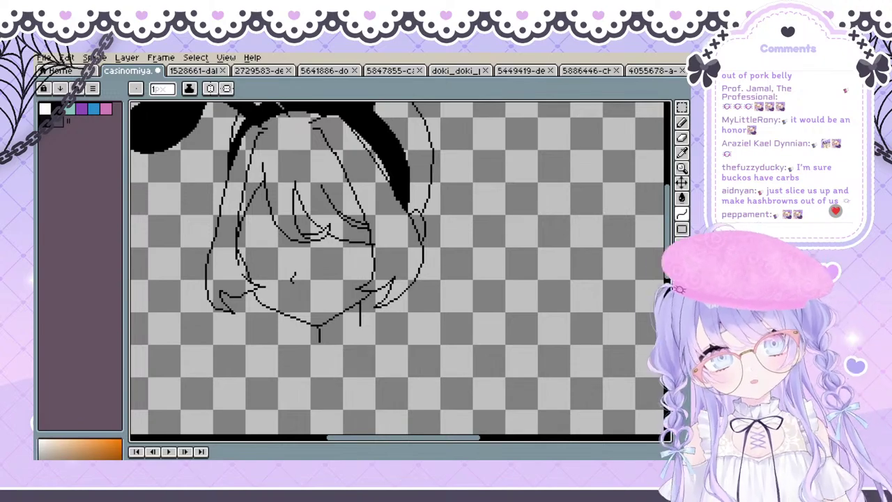
Show the sketch under the line art again and trim the nose to a few pixels with the Eraser
key("shift+x")
key("b")
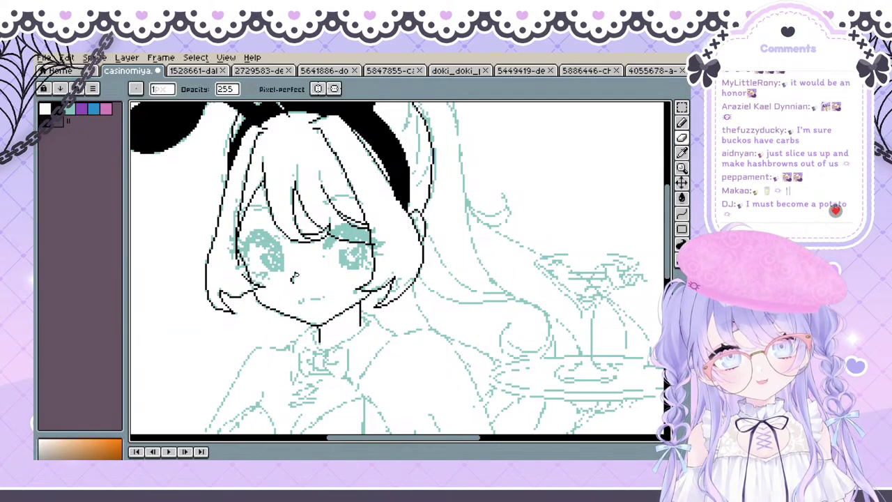
left_click_drag(311, 252, 306, 232)
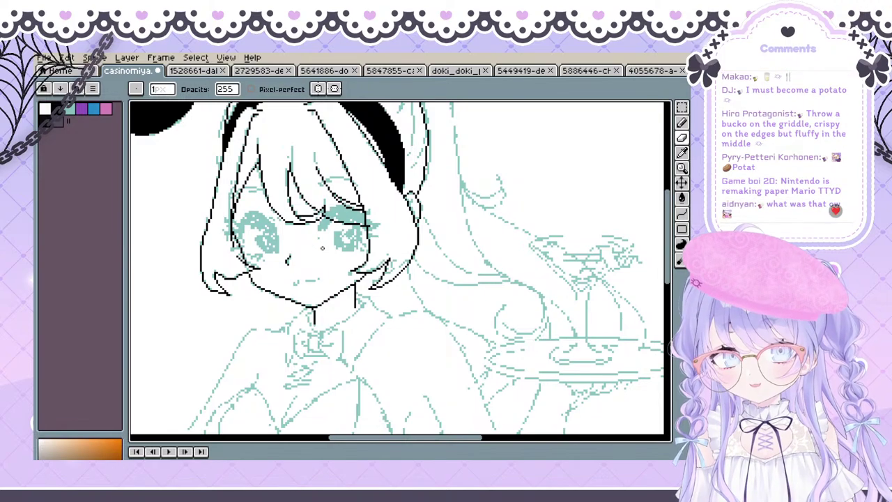
mouse_move(316, 239)
left_mouse_down()
mouse_move(317, 269)
mouse_move(306, 270)
left_mouse_up()
Place the small corner mark of the mouth below the nose with the Pencil, reworking its pixels
key("b")
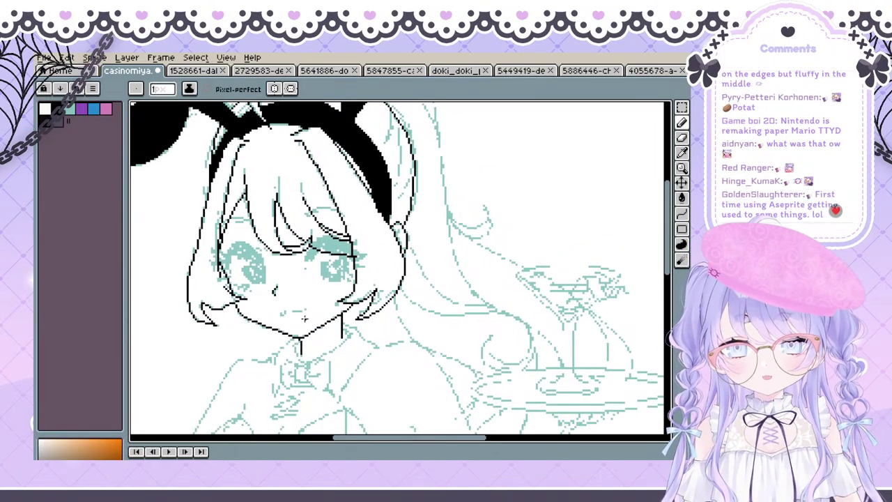
key("space")
mouse_move(295, 310)
left_mouse_down()
mouse_move(275, 296)
mouse_move(251, 300)
mouse_move(267, 299)
left_mouse_up()
key("ctrl+z")
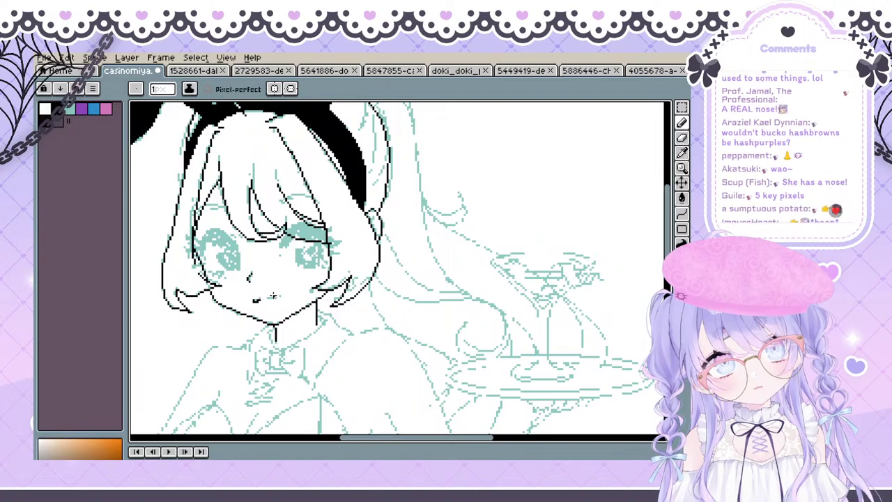
key("ctrl")
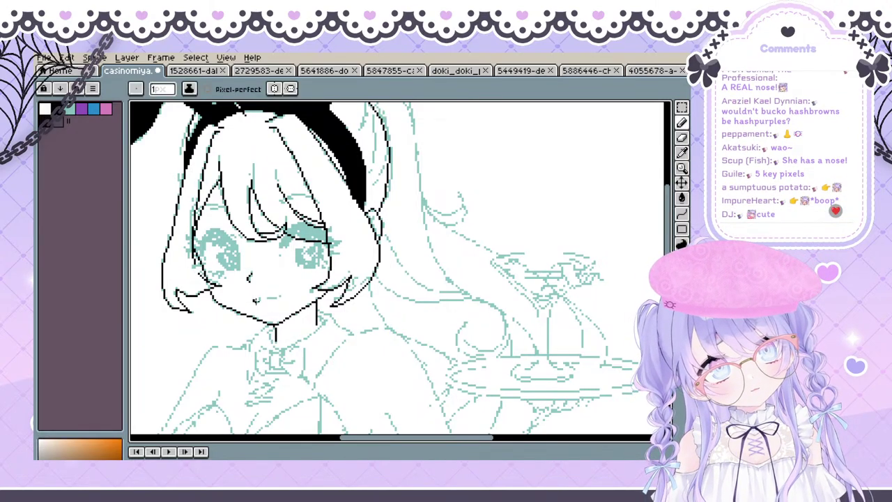
key("ctrl")
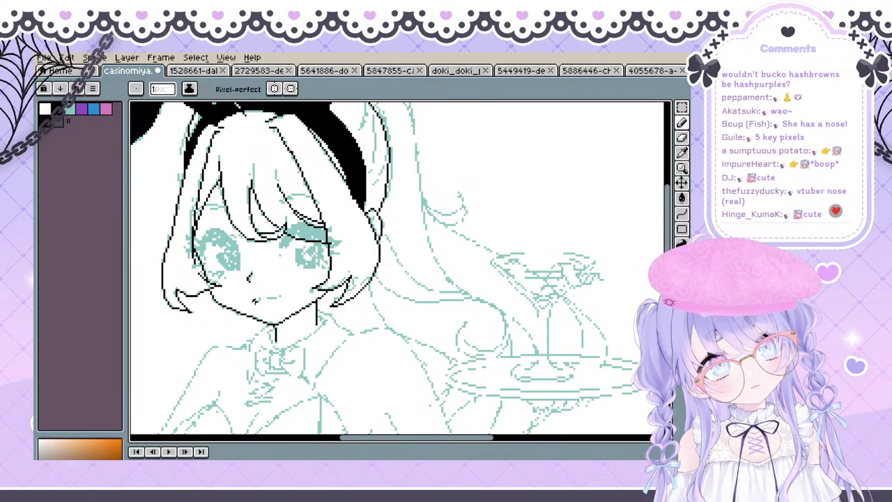
Draw the mouth as a short flat line beside the corner mark, replacing the curved smile attempts
left_click_drag(282, 287, 288, 281)
key("ctrl")
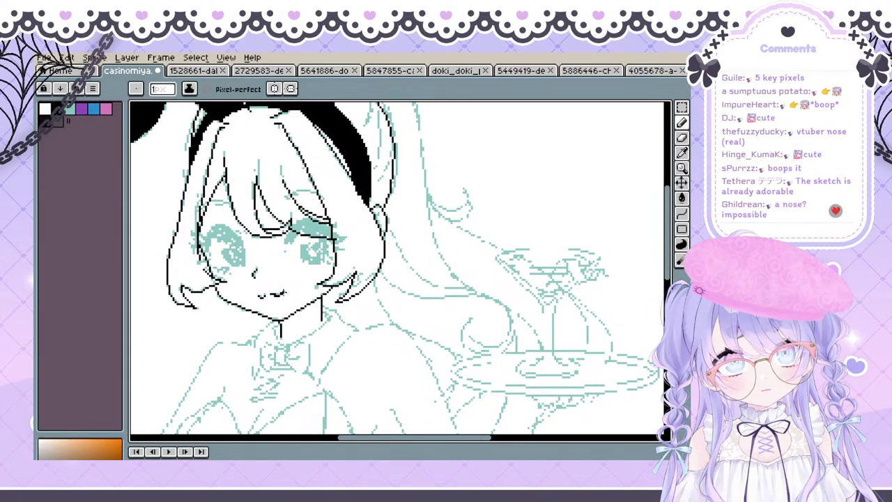
key("space")
left_click_drag(286, 292, 298, 284)
key("ctrl+z")
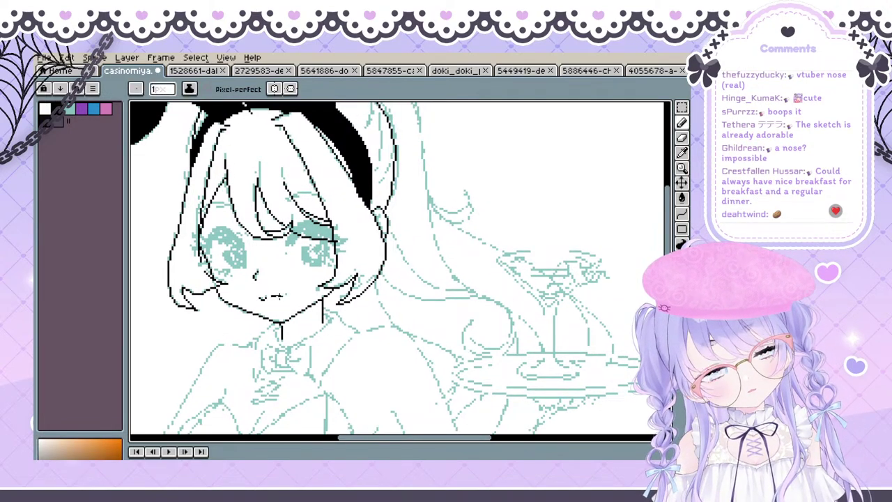
key("space")
mouse_move(295, 242)
left_mouse_down()
mouse_move(313, 225)
mouse_move(334, 255)
left_mouse_up()
key("space")
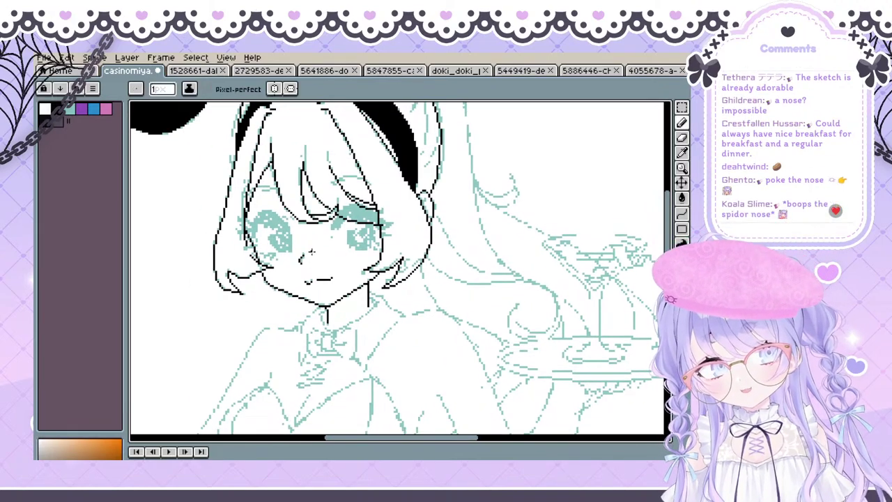
mouse_move(341, 249)
left_mouse_down()
mouse_move(354, 279)
mouse_move(321, 242)
mouse_move(454, 277)
mouse_move(337, 207)
left_mouse_up()
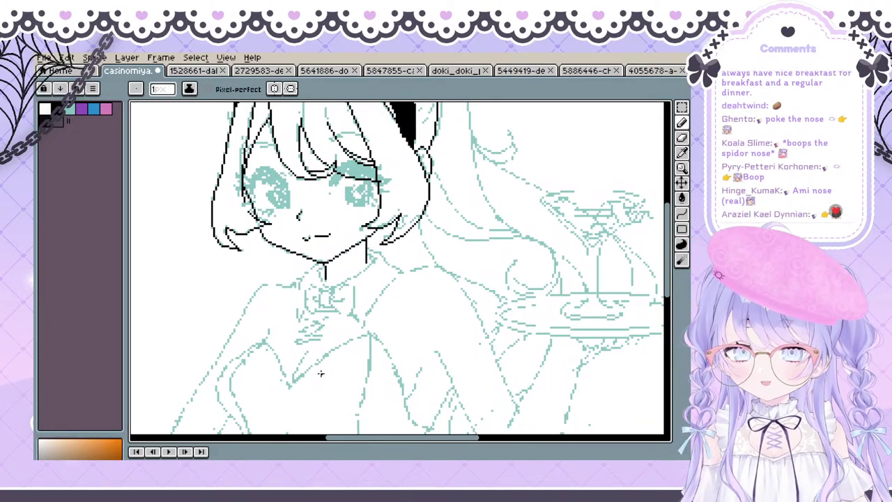
left_click_drag(318, 369, 349, 267)
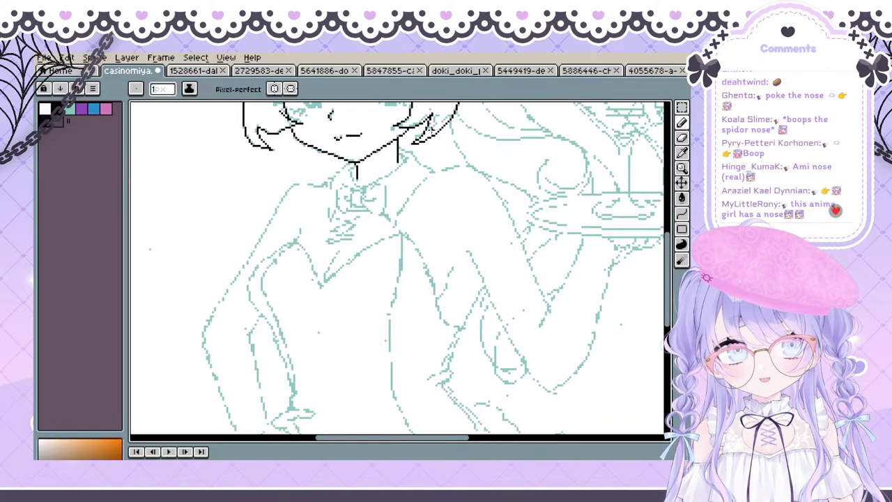
left_click_drag(420, 229, 339, 363)
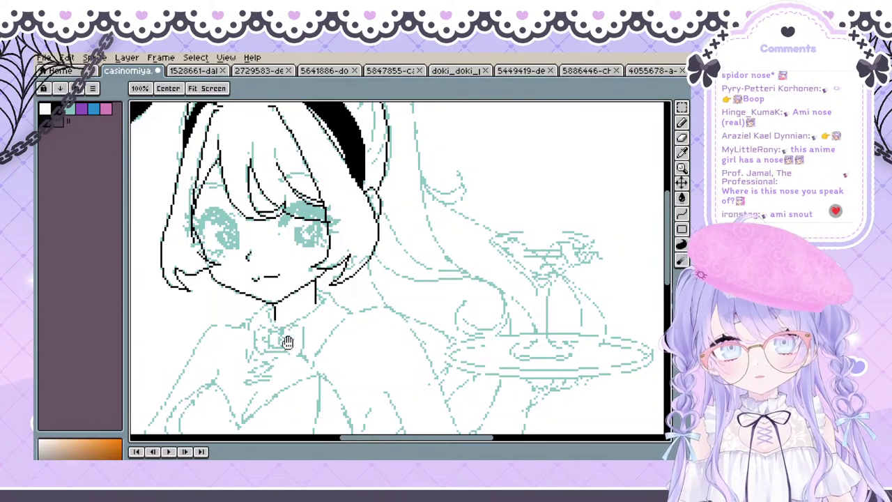
left_click_drag(279, 336, 304, 346)
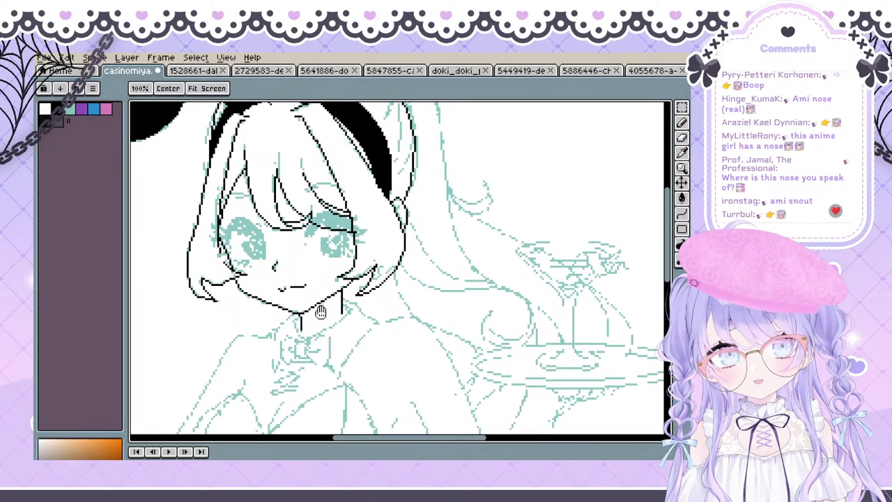
left_click_drag(299, 313, 312, 310)
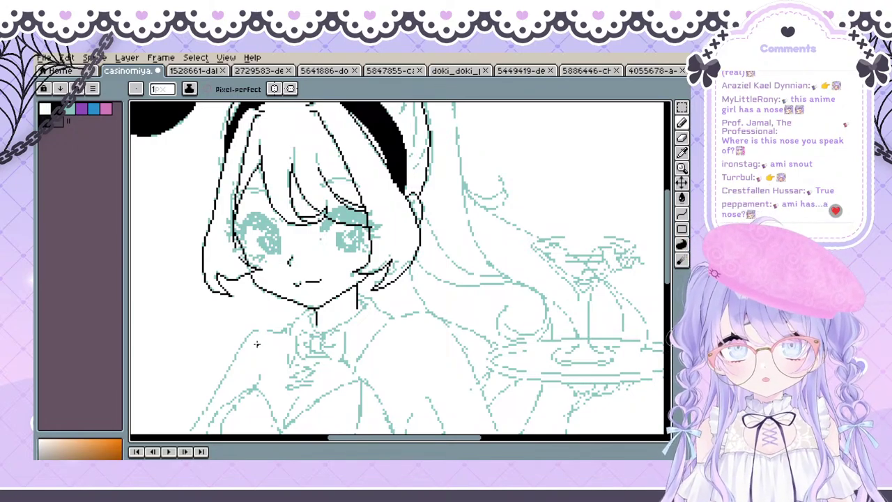
Try several Pencil strokes for the collar's slanted front edge from under the chin toward the bow, undoing each one
mouse_move(345, 305)
left_mouse_down()
mouse_move(273, 291)
mouse_move(249, 302)
mouse_move(272, 298)
left_mouse_up()
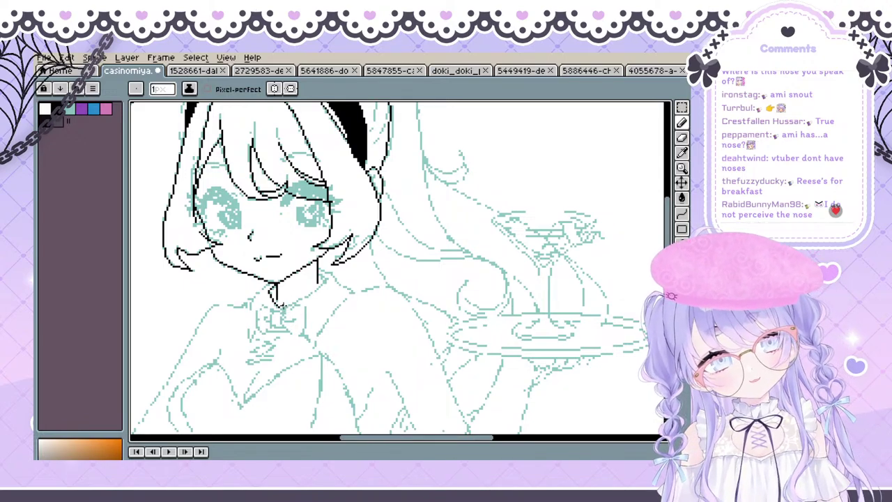
key("v")
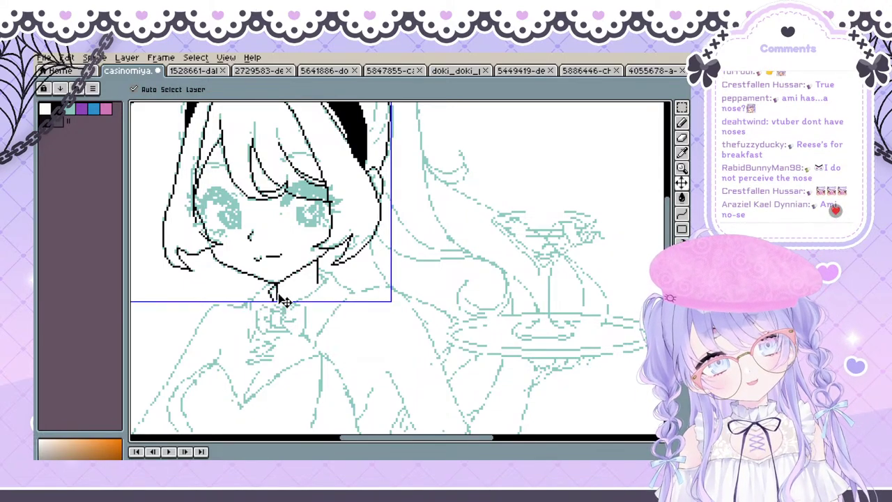
key("b")
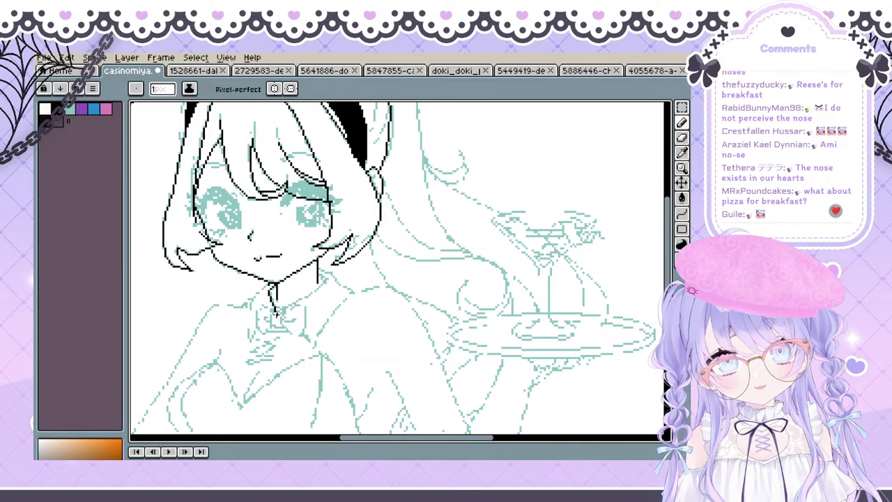
key("v")
key("b")
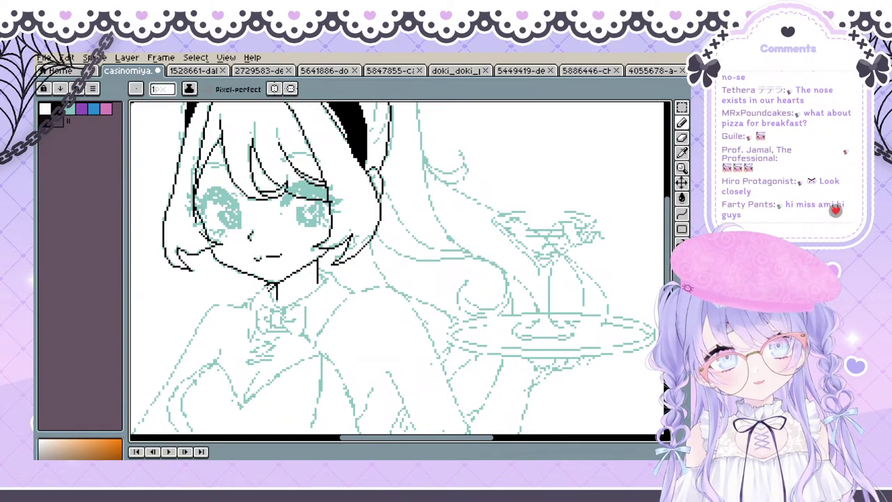
key("v")
key("b")
key("v")
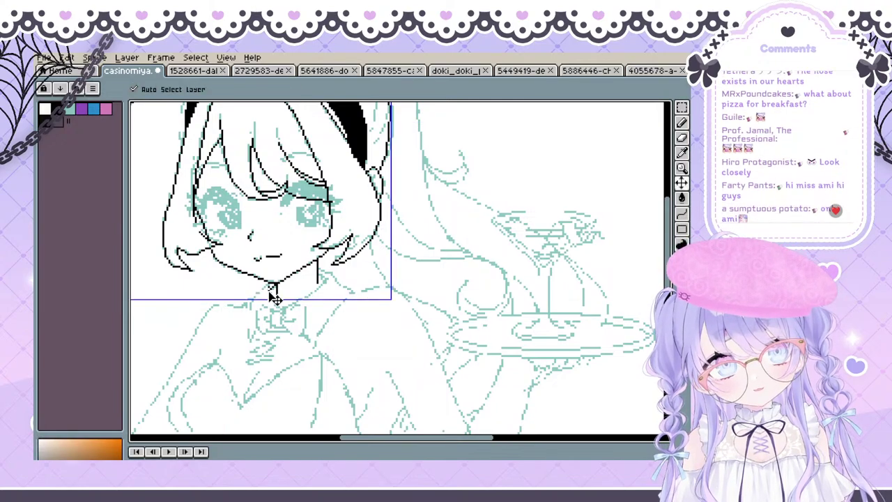
key("b")
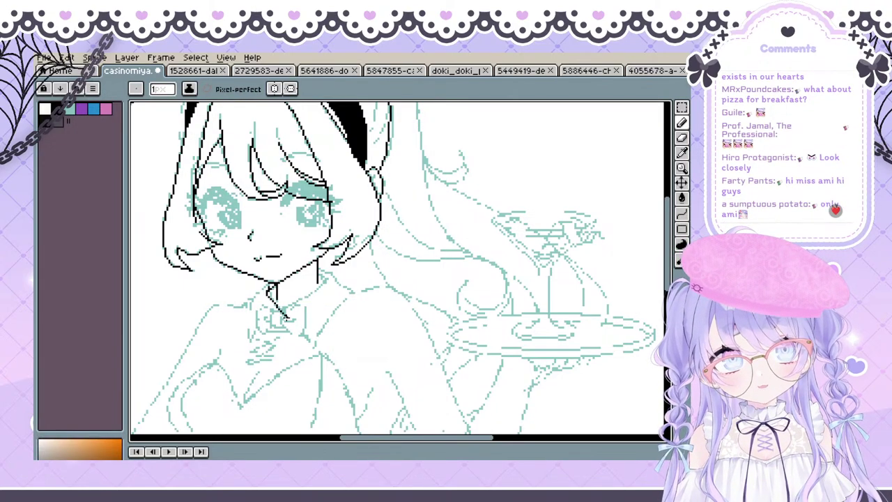
key("v")
key("b")
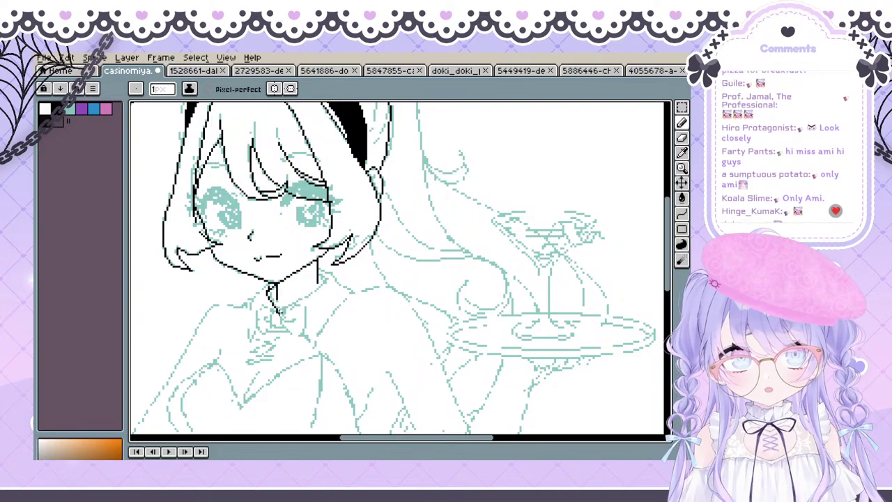
key("v")
key("b")
key("v")
key("b")
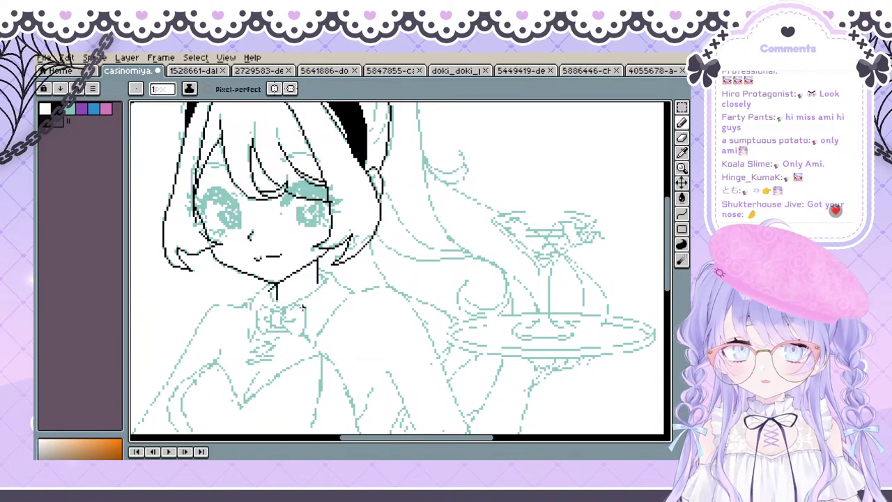
Draw the collar's short slanted edge from under the chin to the bow, and try a line from its lower end toward the opposite neck line
key("h")
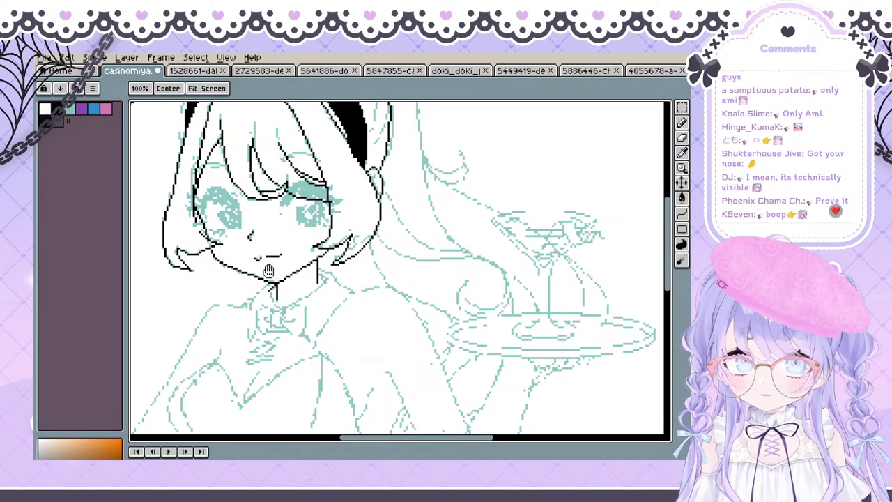
left_click_drag(268, 270, 273, 276)
key("b")
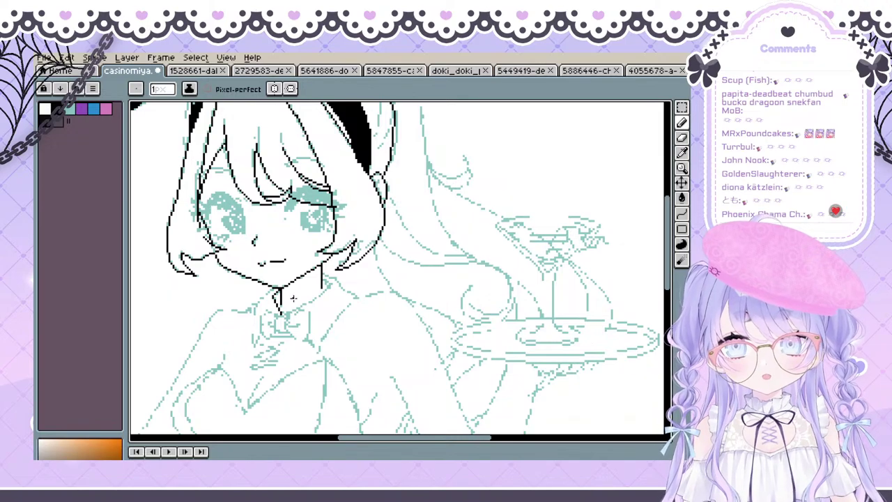
left_click_drag(281, 313, 323, 289)
key("ctrl+z")
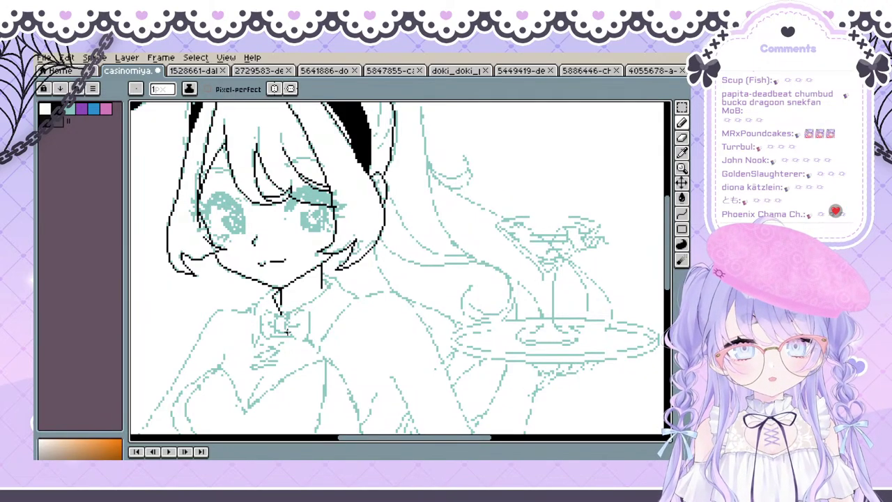
Draw the neckband's lower edge with the Curve tool, from the collar's short slanted edge under the chin to the opposite neck line
key("shift+l")
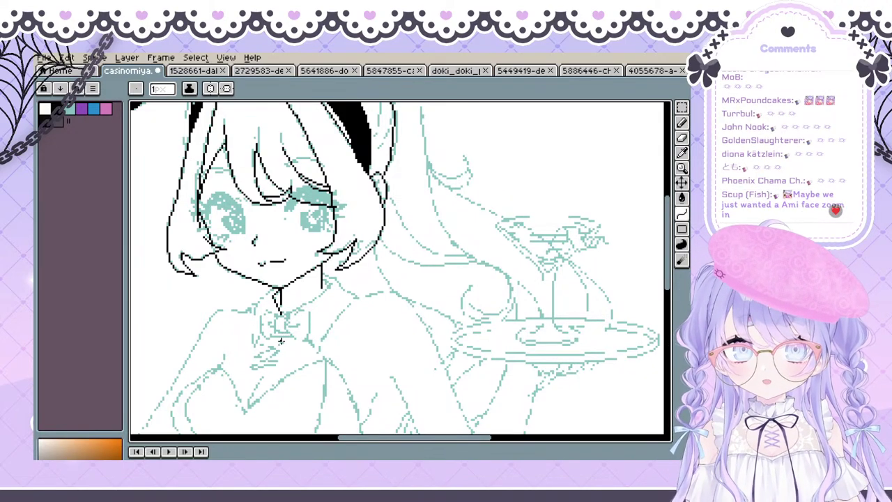
key("b")
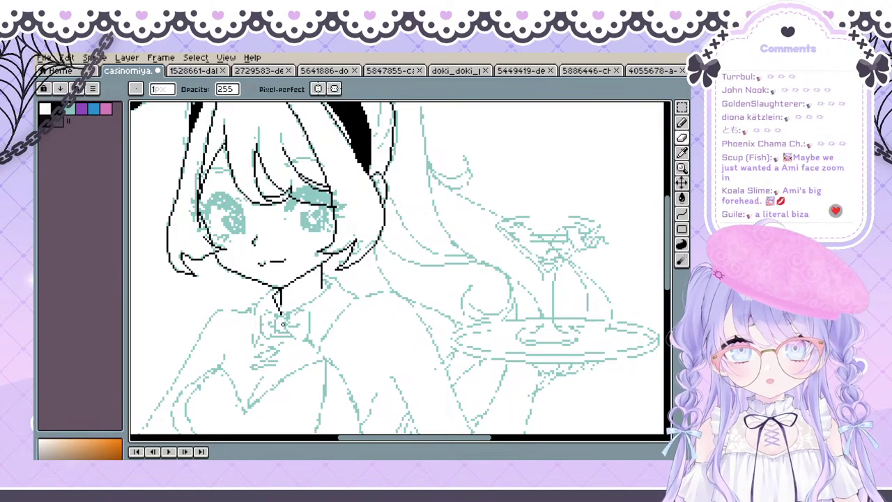
key("e")
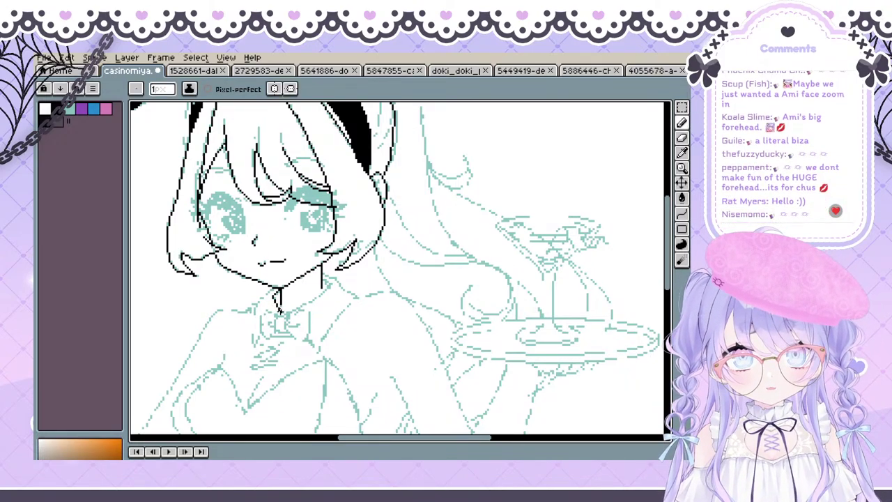
key("shift+l")
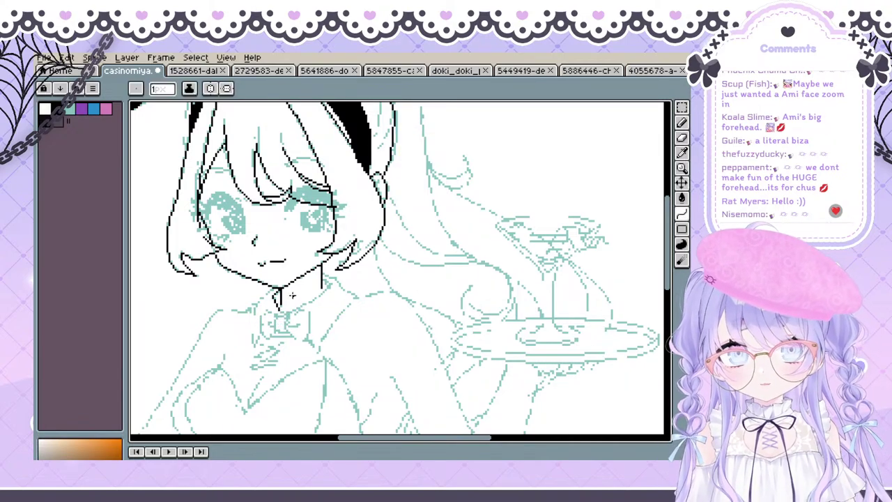
left_click_drag(282, 311, 322, 300)
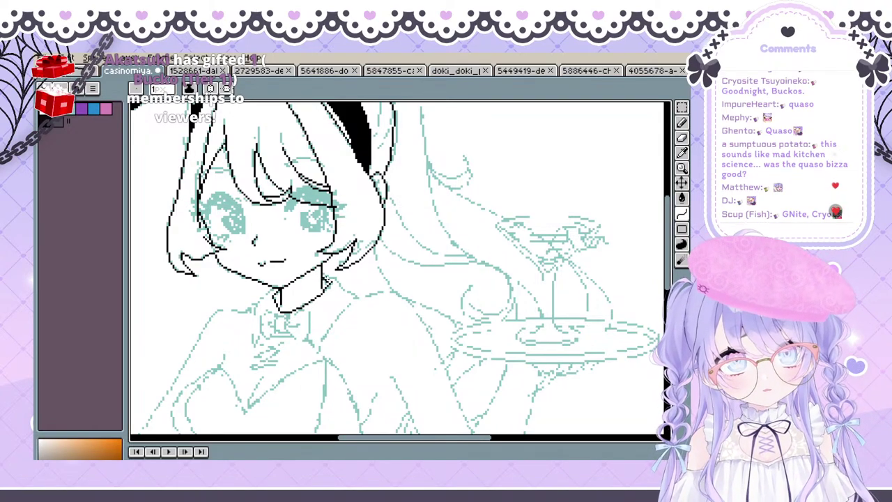
Draw the collar fold beside the neck and its edge sloping toward the tray-side shoulder, undoing the extension along the shoulder
mouse_move(327, 282)
left_mouse_down()
mouse_move(342, 256)
mouse_move(328, 268)
mouse_move(342, 269)
mouse_move(339, 260)
mouse_move(337, 283)
mouse_move(325, 280)
left_mouse_up()
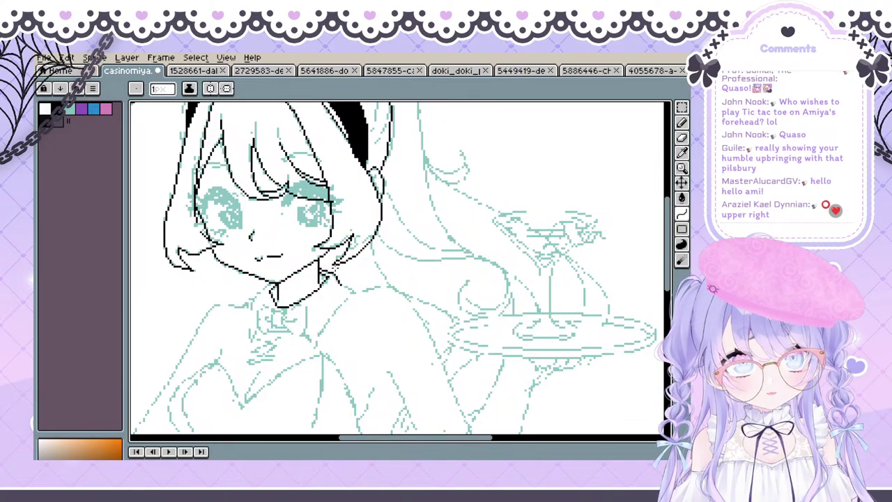
left_click_drag(341, 287, 340, 283)
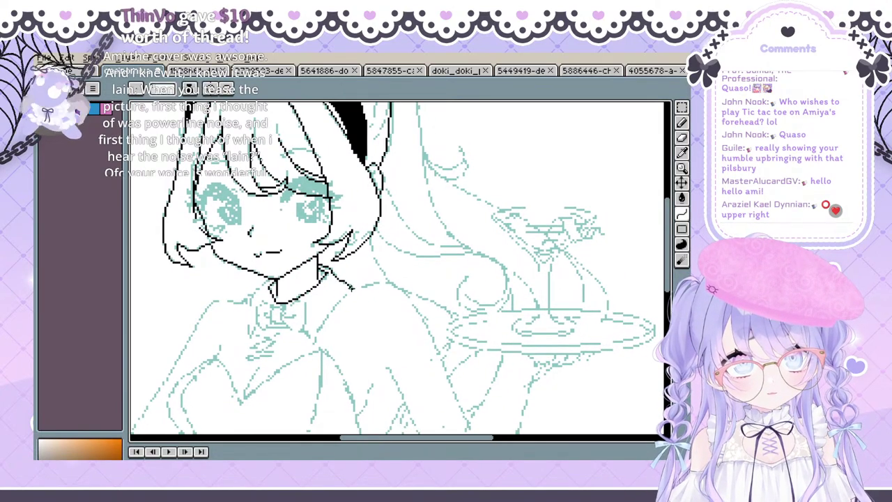
mouse_move(355, 288)
left_mouse_down()
mouse_move(461, 240)
mouse_move(404, 255)
mouse_move(382, 296)
left_mouse_up()
key("ctrl+z")
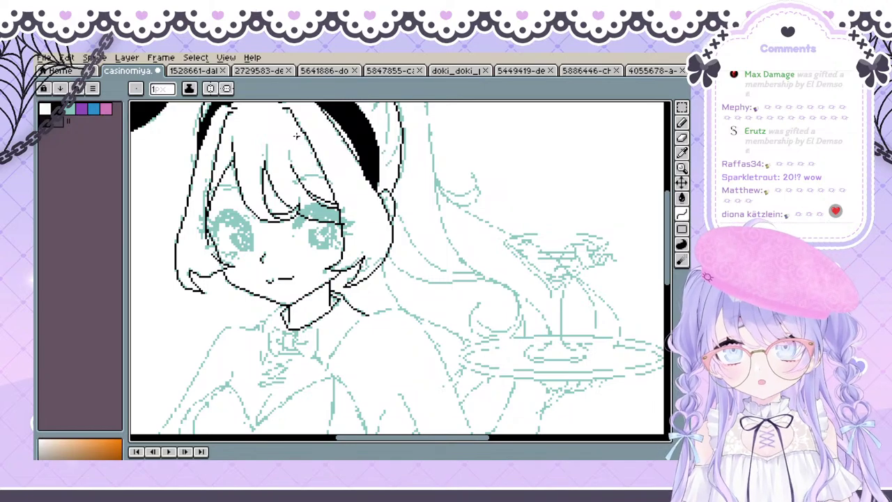
Draw the opposite collar edge sloping outward from under the chin and start the bow tie's knot below the neckband
mouse_move(394, 281)
left_mouse_down()
mouse_move(368, 272)
mouse_move(359, 358)
mouse_move(310, 252)
mouse_move(274, 265)
mouse_move(282, 301)
mouse_move(316, 290)
left_mouse_up()
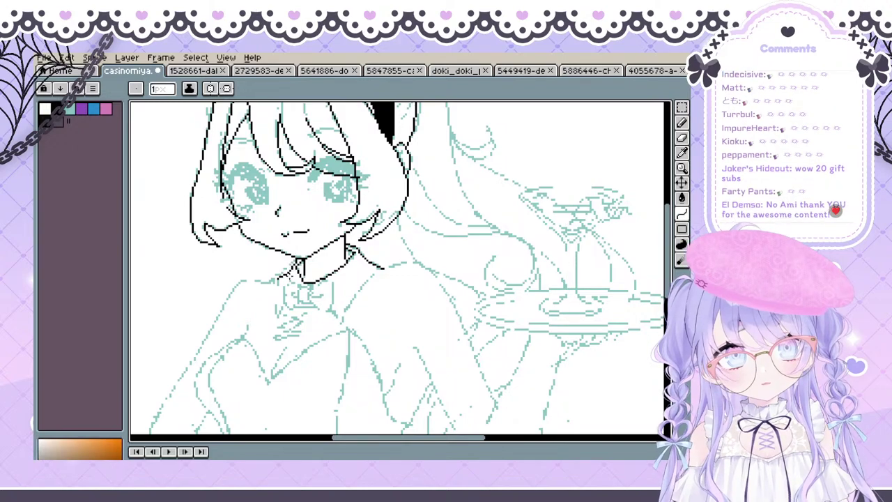
left_click_drag(394, 279, 397, 348)
mouse_move(339, 363)
left_mouse_down()
mouse_move(314, 285)
mouse_move(278, 251)
mouse_move(285, 265)
mouse_move(335, 288)
mouse_move(316, 312)
left_mouse_up()
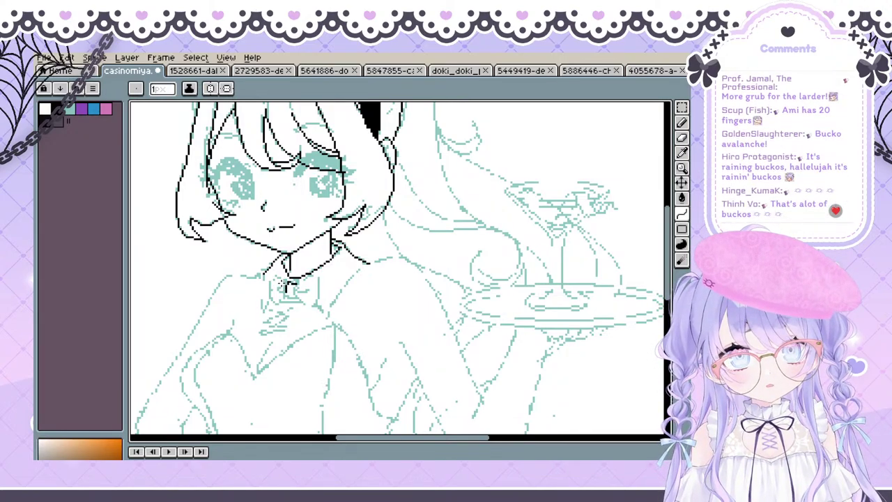
Outline the bow tie's small square knot over the sketch with short curve strokes
left_click_drag(293, 287, 308, 305)
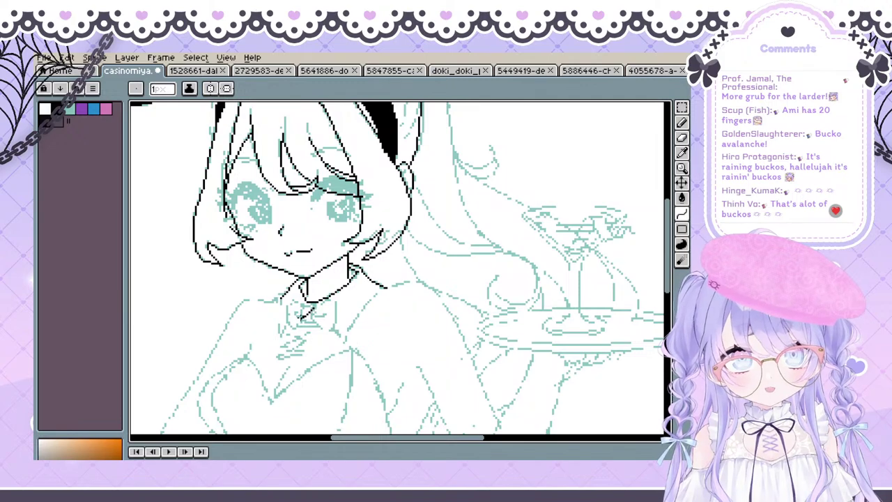
left_click_drag(302, 319, 301, 320)
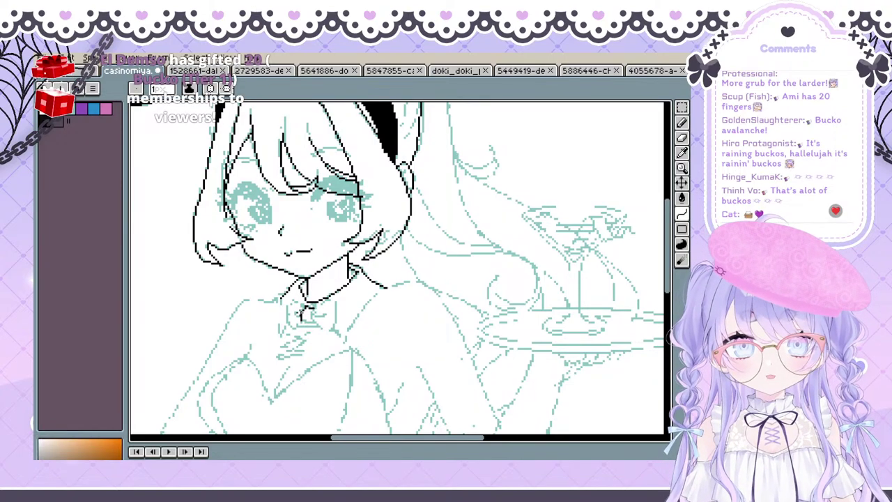
key("space")
left_click_drag(307, 346, 295, 343)
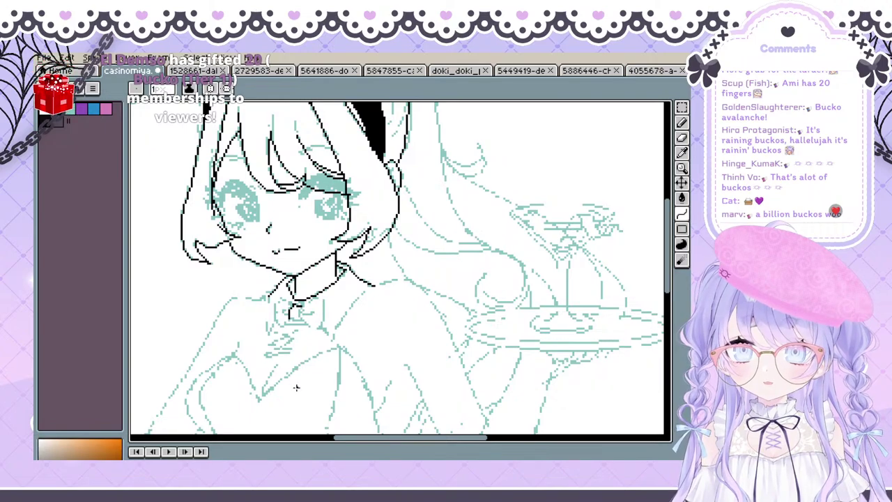
key("space")
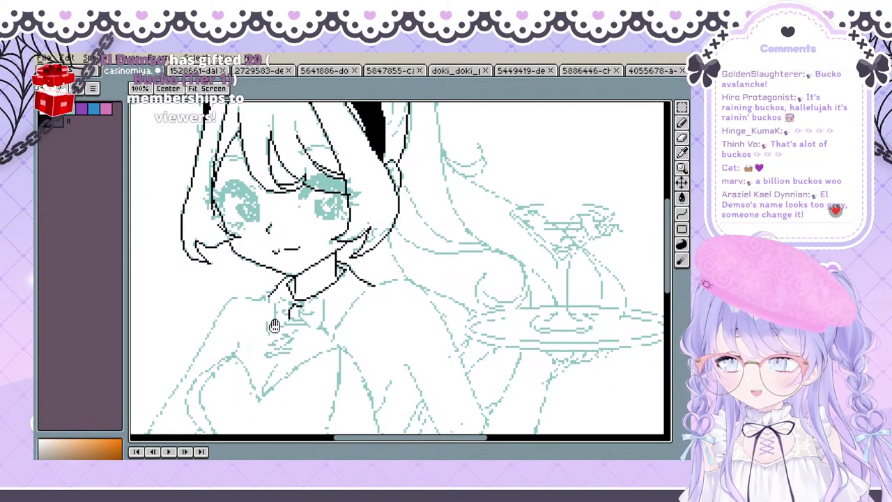
left_click_drag(274, 325, 261, 347)
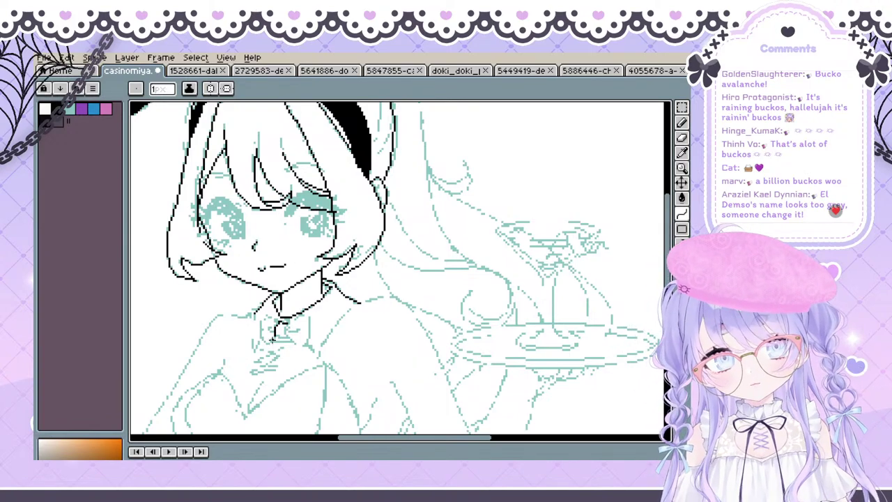
key("space")
left_click_drag(273, 333, 263, 336)
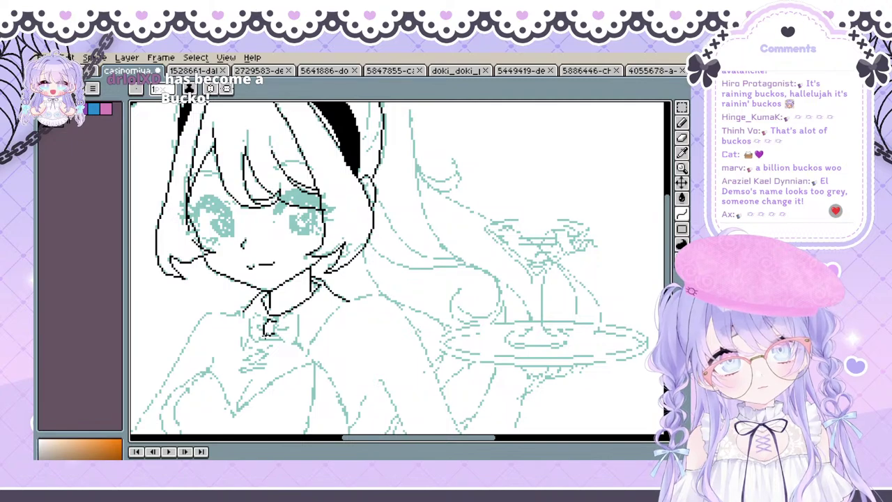
Clean up the bow knot's pixels with the Pencil so it forms a small closed rounded box
key("space")
left_click_drag(270, 333, 279, 332)
key("e")
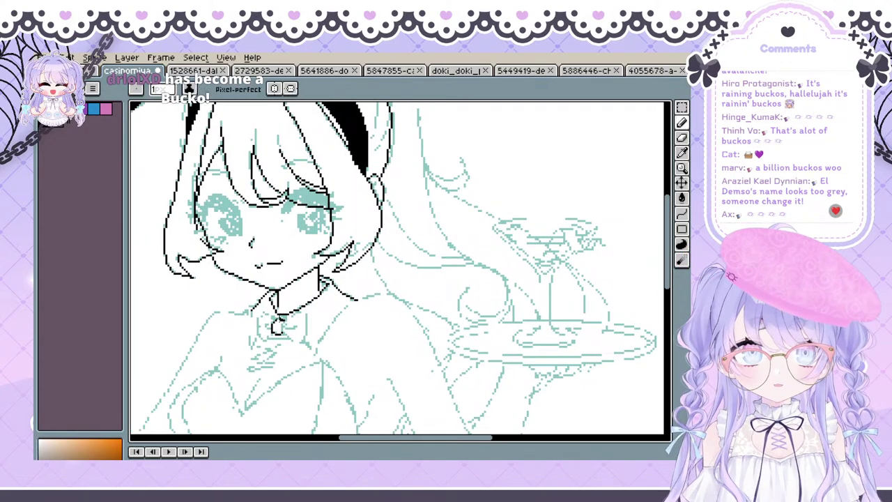
key("e")
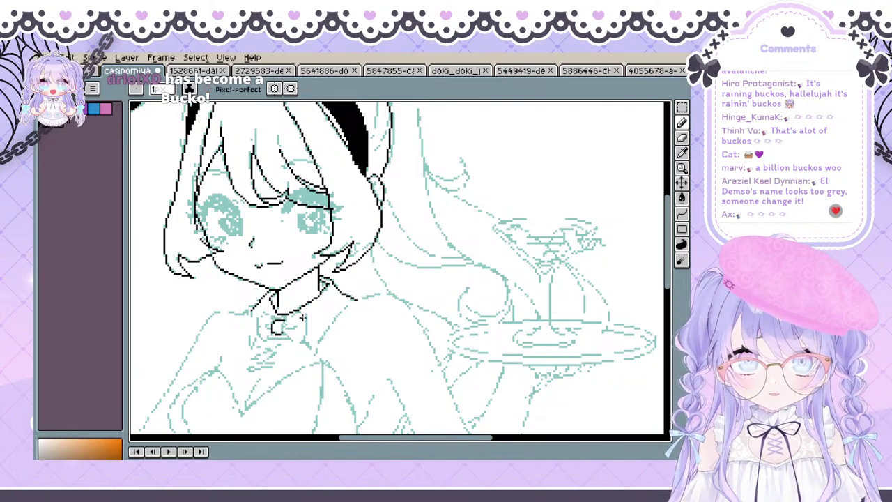
key("space")
left_click_drag(284, 324, 287, 321)
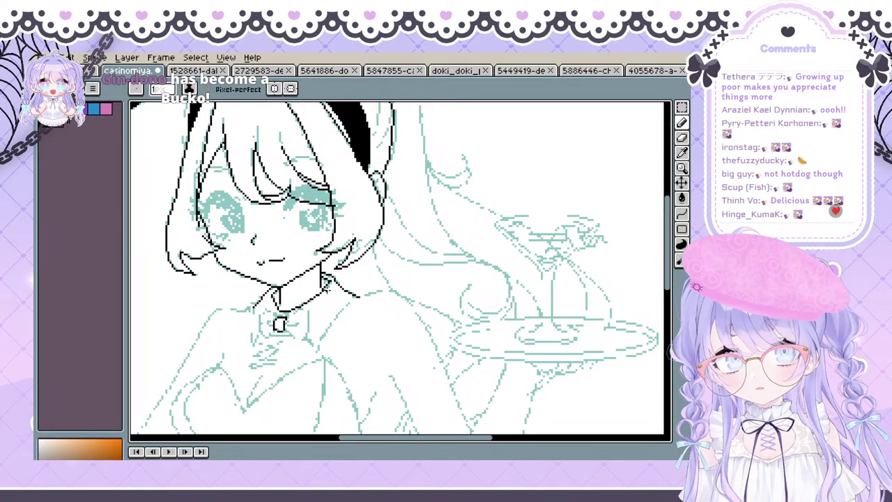
Draw the bow tie's tray-side loop flaring out from the knot, undoing unsuitable strokes along its upper edge
left_click_drag(293, 310, 276, 289)
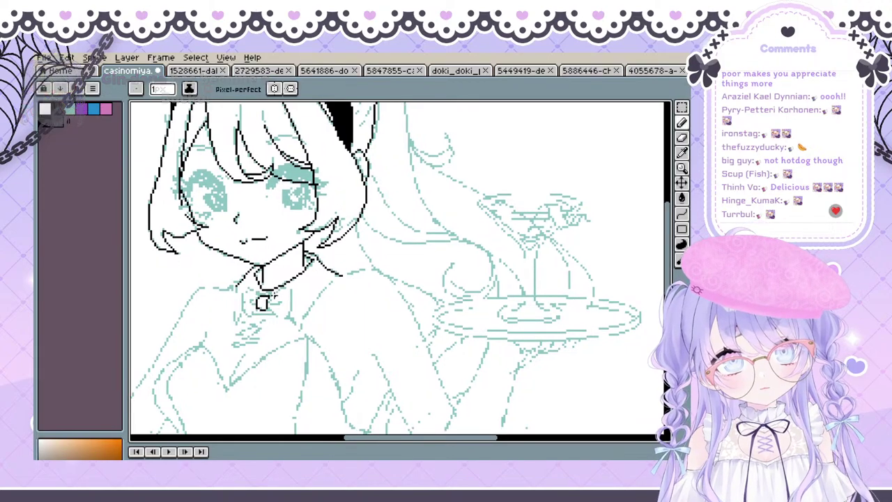
key("ctrl+z")
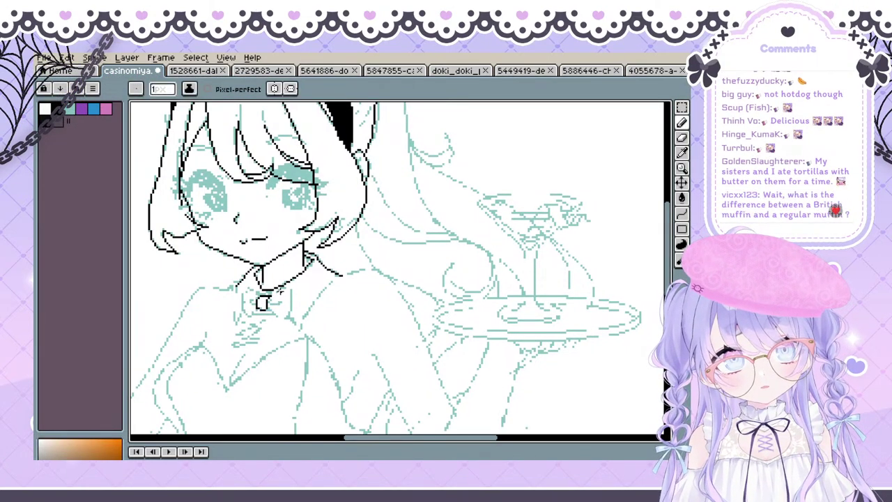
left_click_drag(281, 292, 275, 298)
key("ctrl+z")
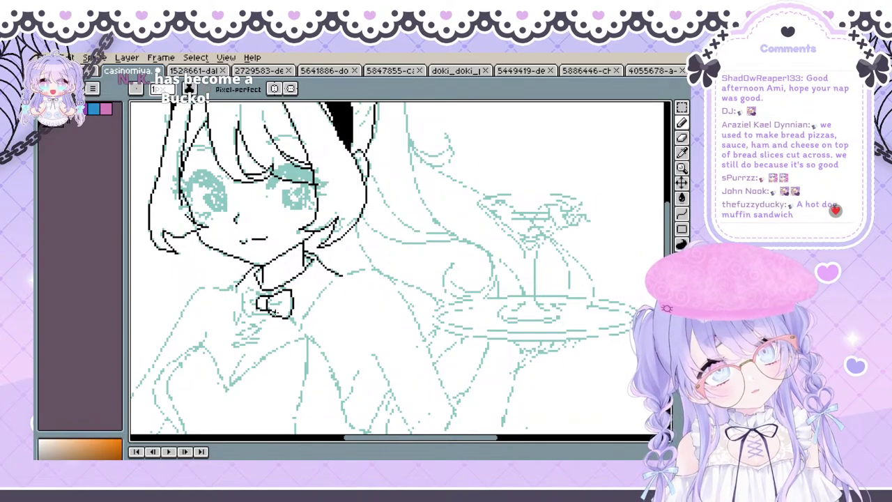
Erase and redraw the lower edge of the bow's loop, and add the short fold line beside the knot
key("space")
left_click_drag(286, 322, 280, 323)
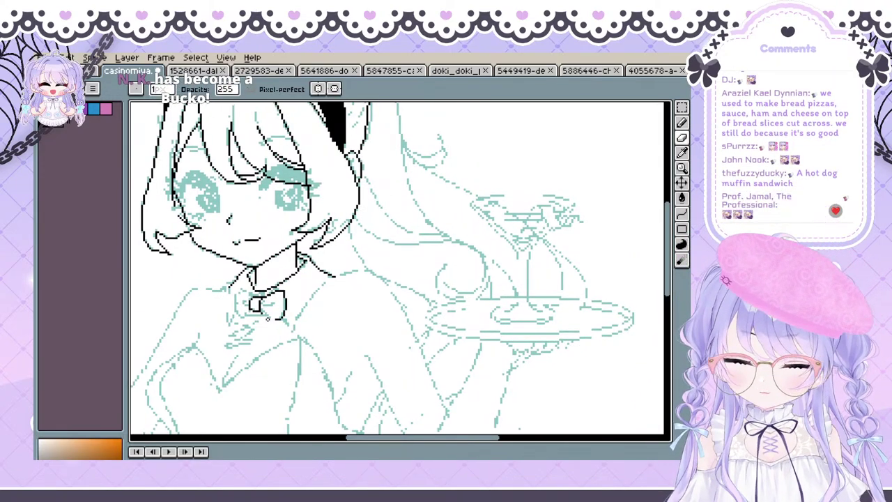
key("e")
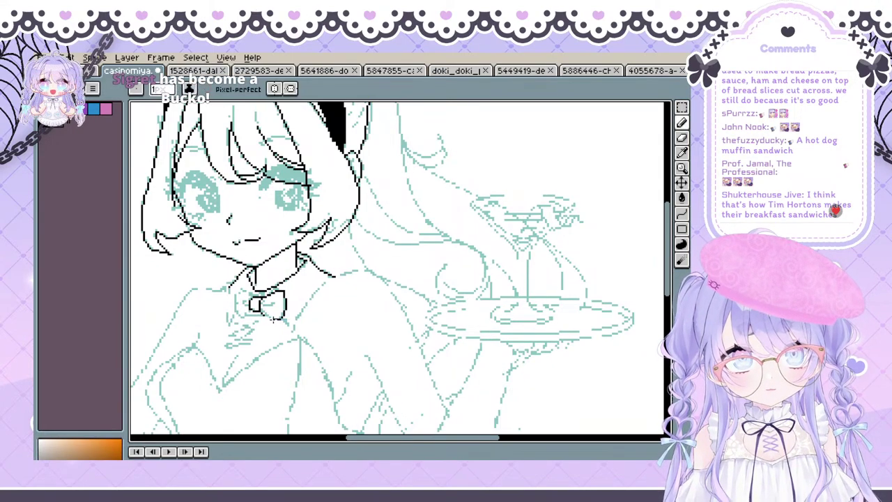
key("space")
left_click_drag(262, 305, 277, 324)
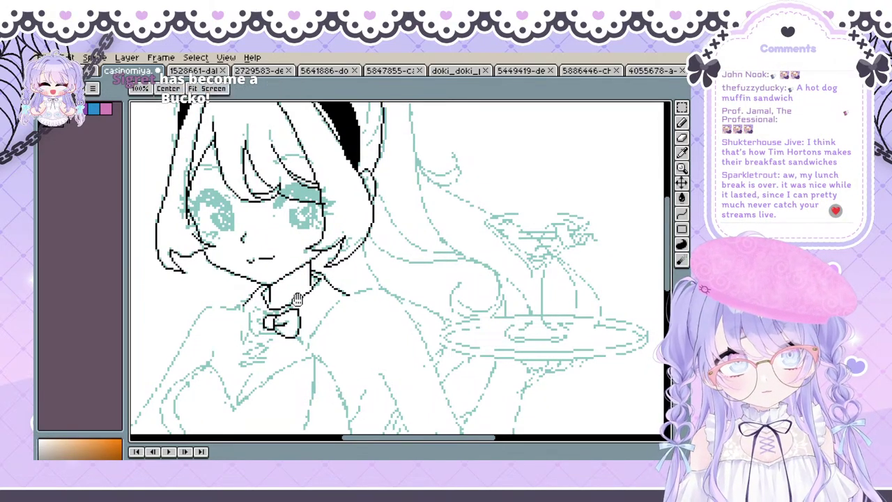
scroll(397, 269, "down", 2)
key("space")
left_click_drag(288, 305, 306, 323)
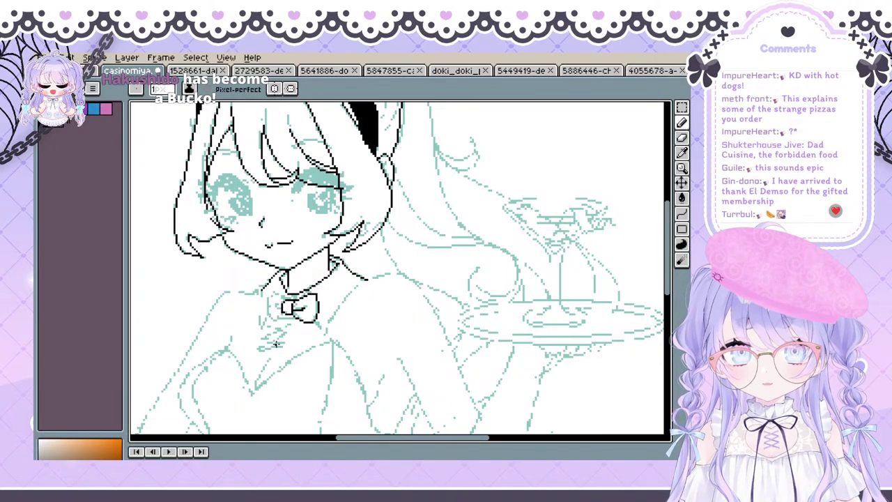
Draw the collar flap opposite the bow's loop, running its outer edge down to a point and reworking the tip and inner edge
key("space")
mouse_move(258, 326)
left_mouse_down()
mouse_move(263, 341)
mouse_move(255, 331)
left_mouse_up()
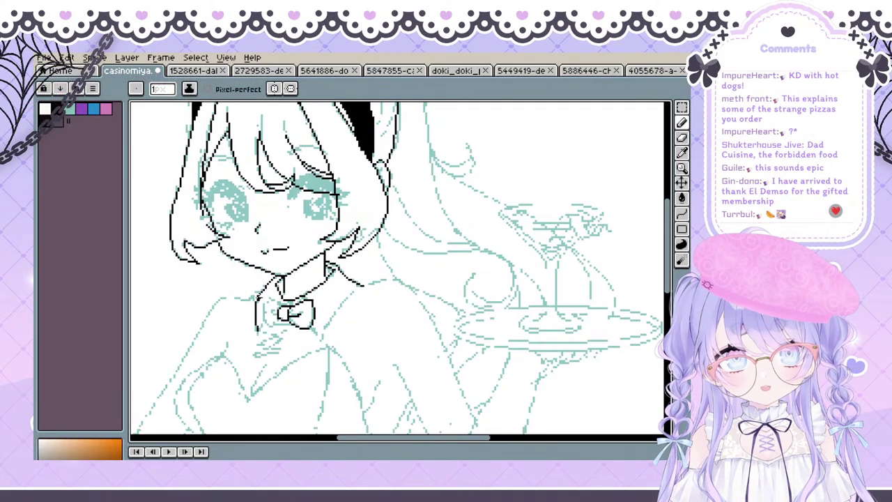
key("ctrl+z")
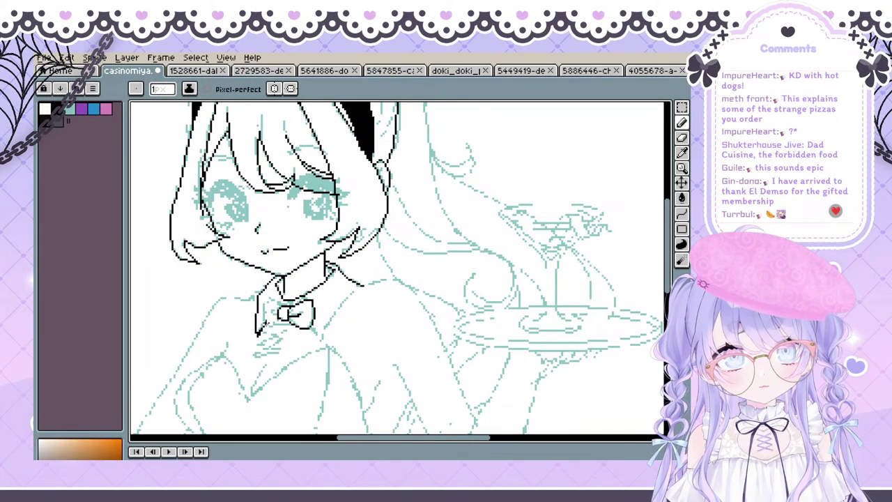
key("ctrl+z")
left_click_drag(258, 335, 266, 321)
key("ctrl+z")
key("ctrl+z")
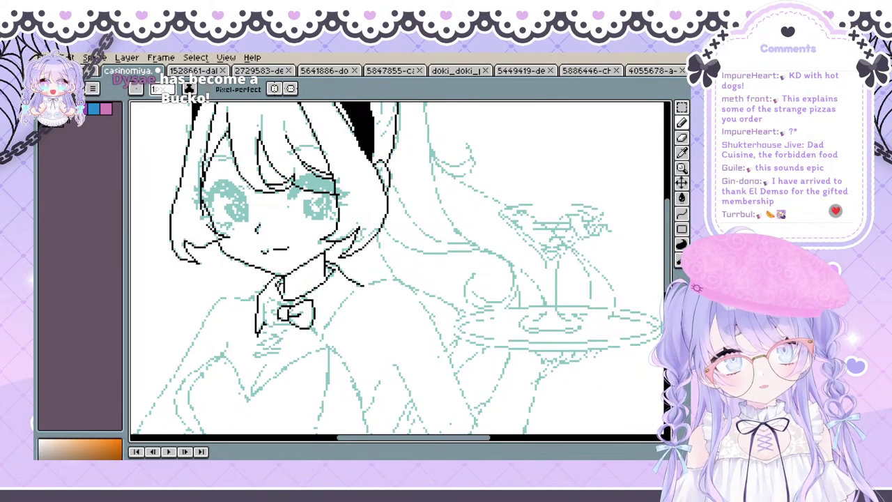
key("e")
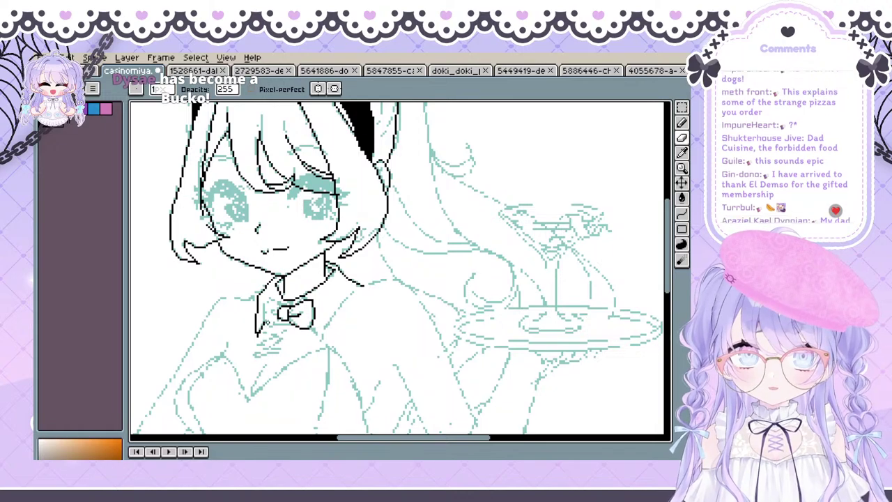
left_click_drag(276, 352, 266, 348)
key("b")
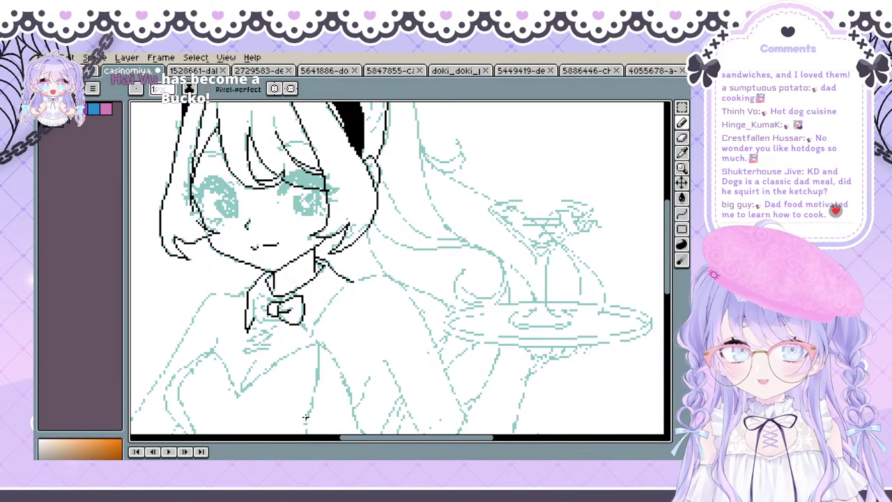
Draw the tray-side collar flap from the bow down to its point and up to the shoulder corner, erasing the stray corner pixel
left_click_drag(304, 324, 299, 326)
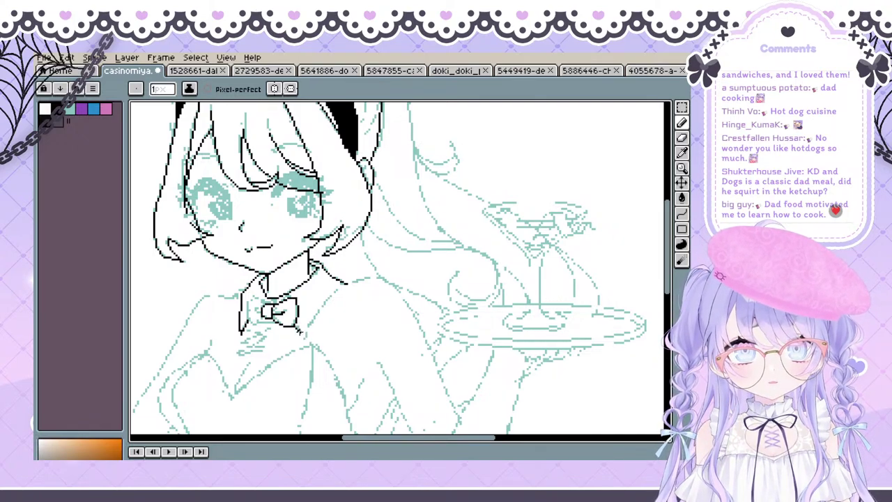
left_click_drag(305, 336, 341, 283)
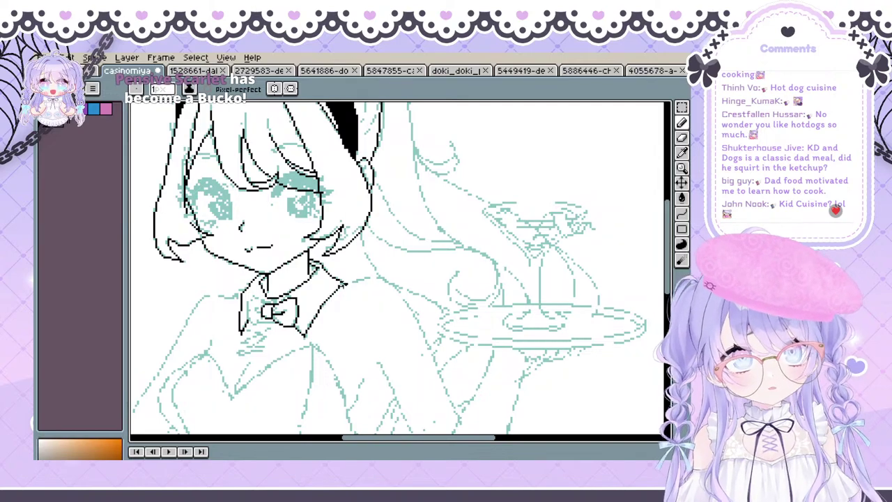
key("e")
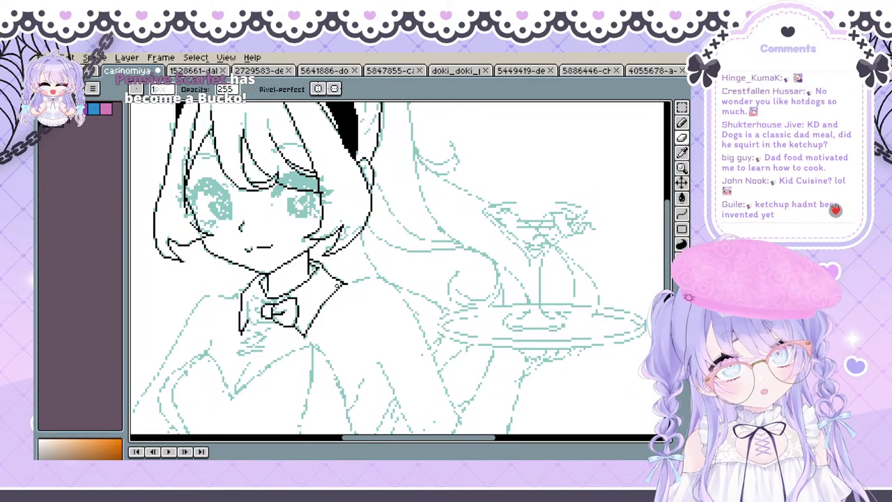
left_click(338, 285)
key("space")
left_click_drag(368, 263, 378, 261)
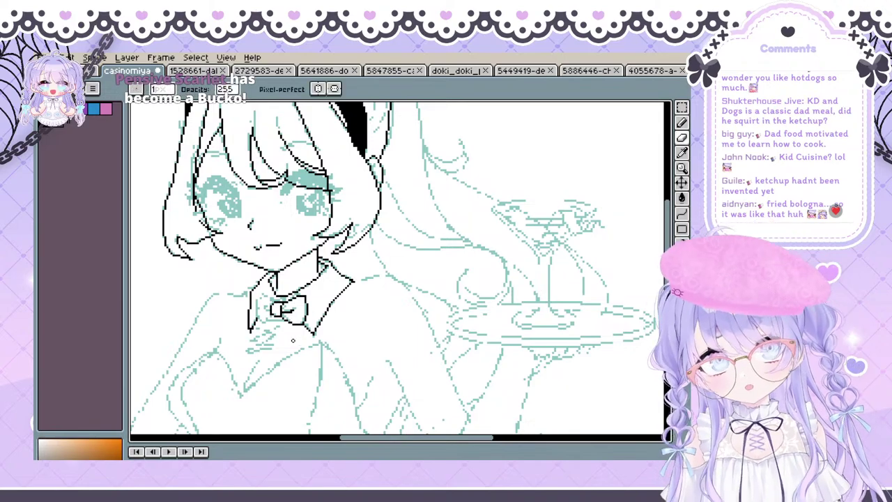
Draw the bow tie's missing loop on the side away from the tray, joining it to the knot inside the collar flap
key("b")
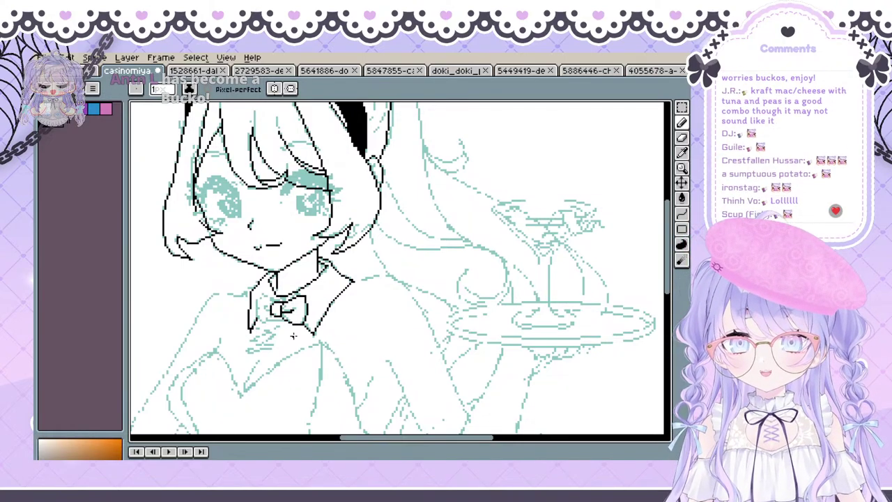
key("space")
left_click_drag(420, 362, 445, 411)
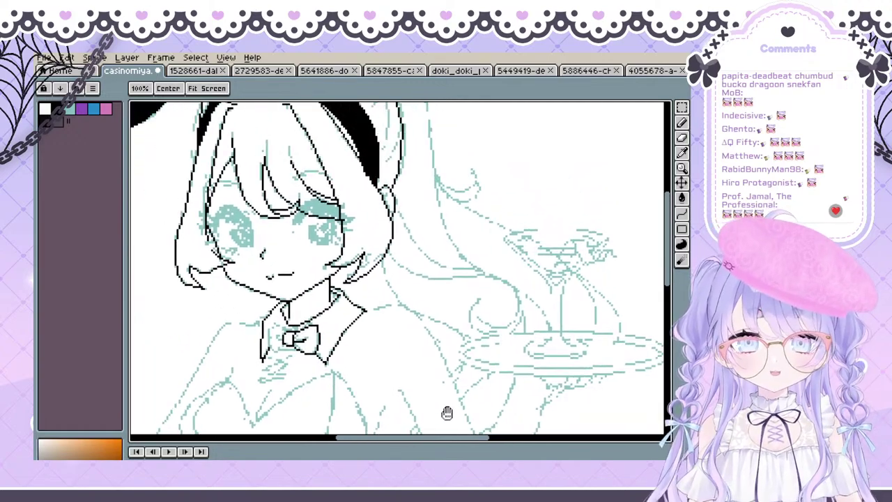
mouse_move(277, 312)
left_mouse_down()
mouse_move(272, 292)
mouse_move(282, 287)
mouse_move(273, 285)
mouse_move(281, 277)
left_mouse_up()
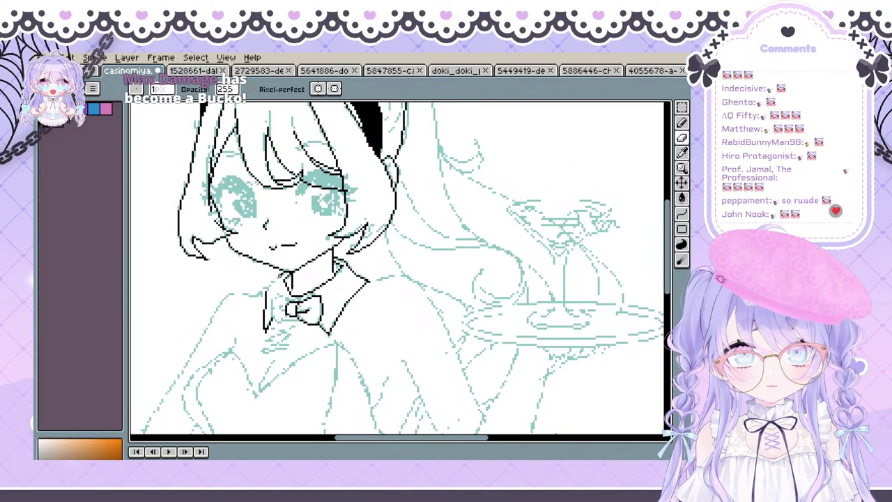
key("e")
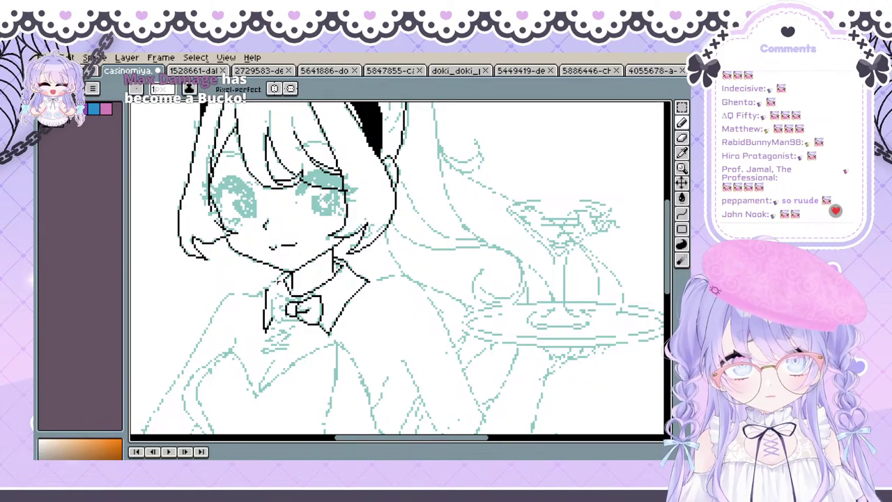
key("ctrl+z")
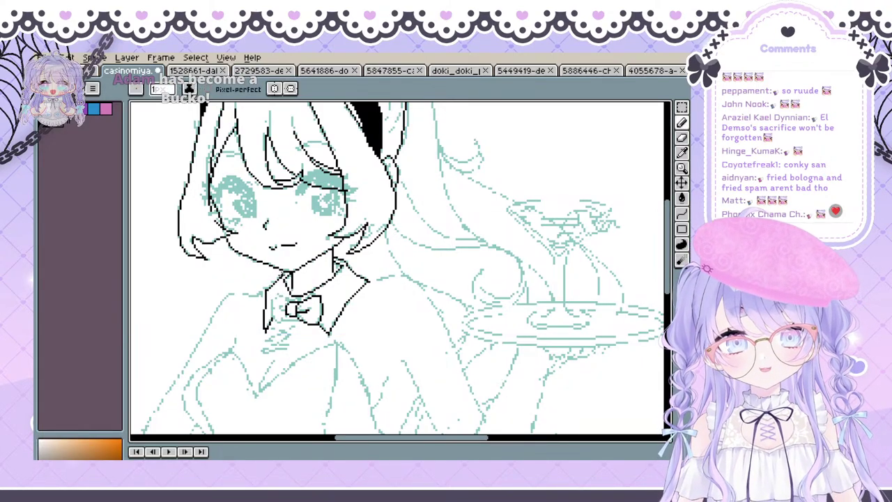
key("space")
left_click_drag(320, 209, 314, 192)
left_click_drag(398, 289, 430, 217)
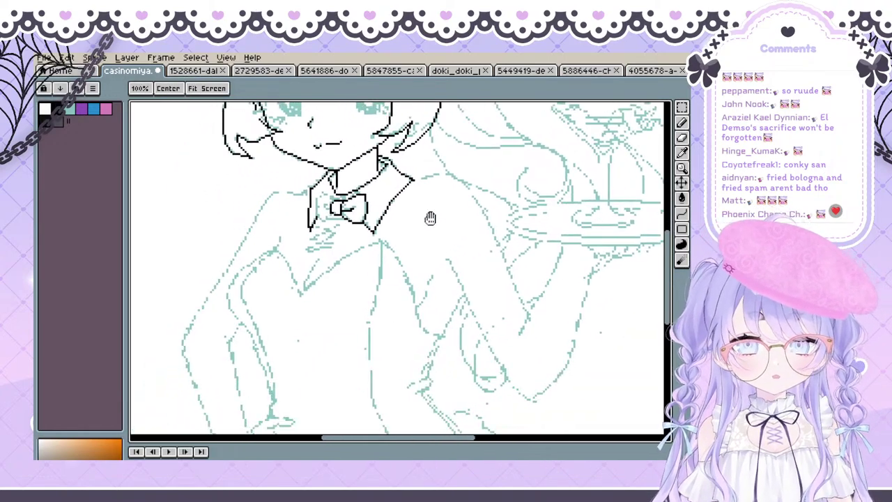
left_click_drag(325, 184, 271, 264)
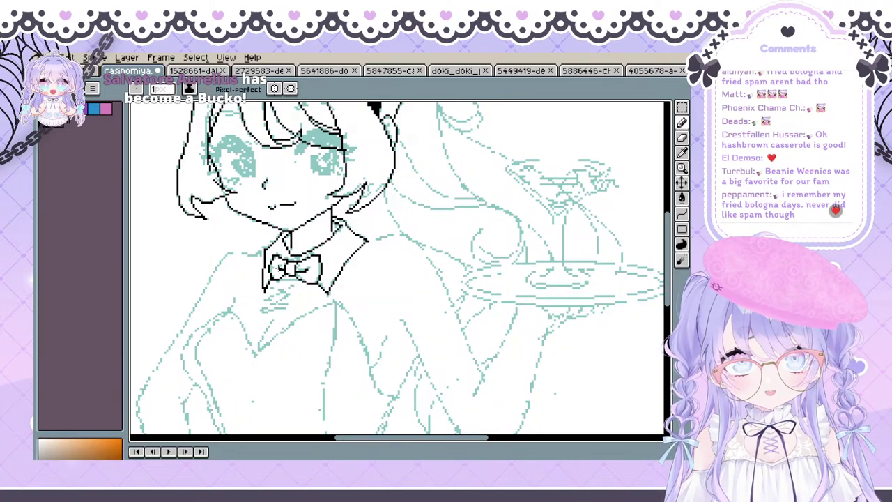
Review the whole figure's line art with the sketch and white background hidden and shown again
left_click_drag(292, 220, 324, 160)
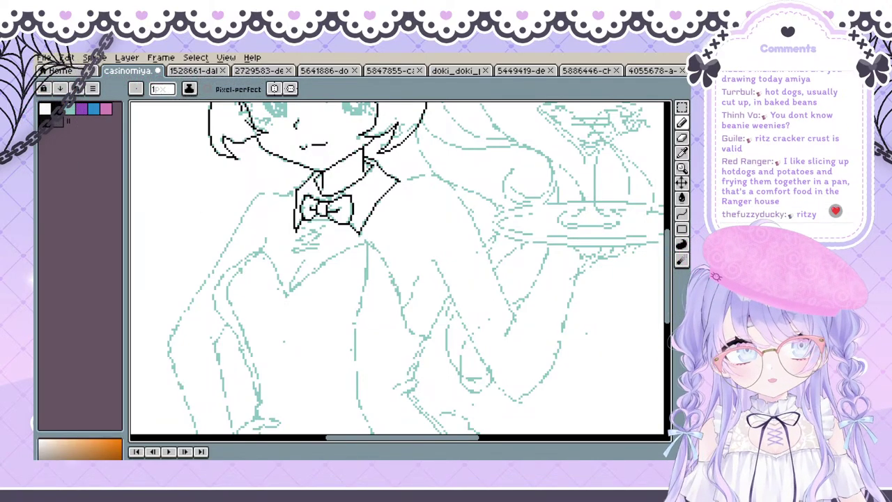
scroll(245, 190, "down", 4)
scroll(224, 358, "up", 2)
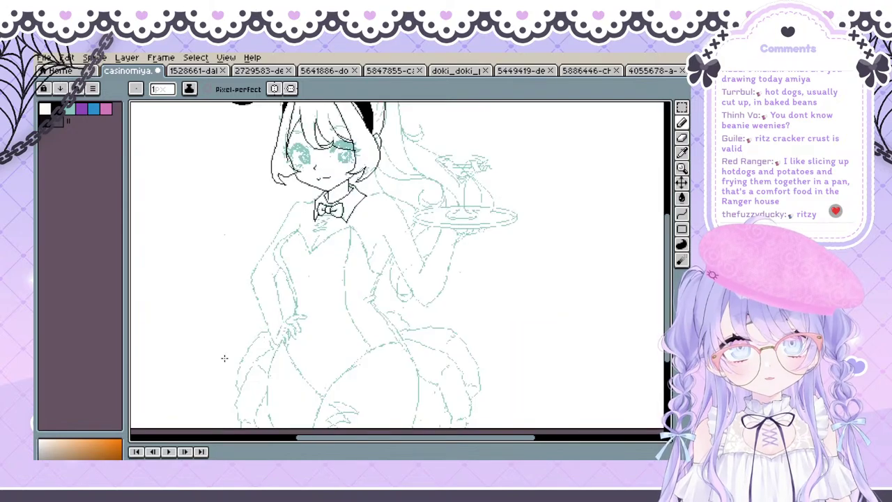
scroll(397, 269, "up", 3)
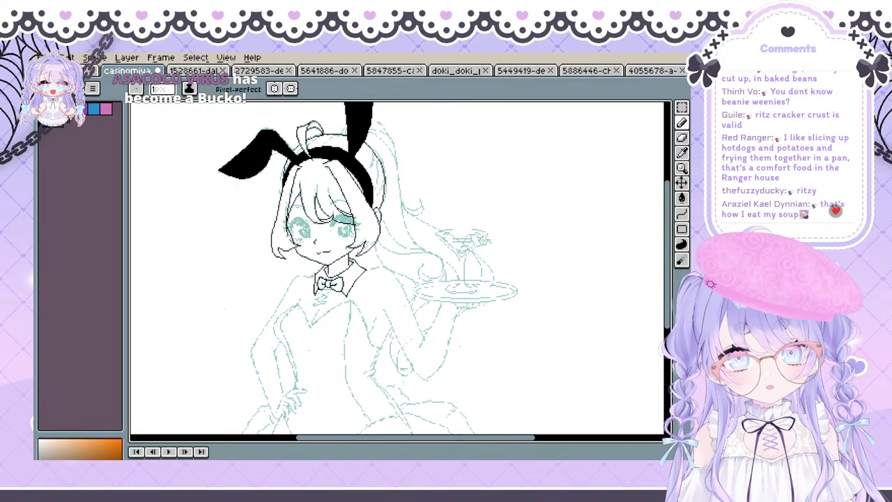
key("shift+x")
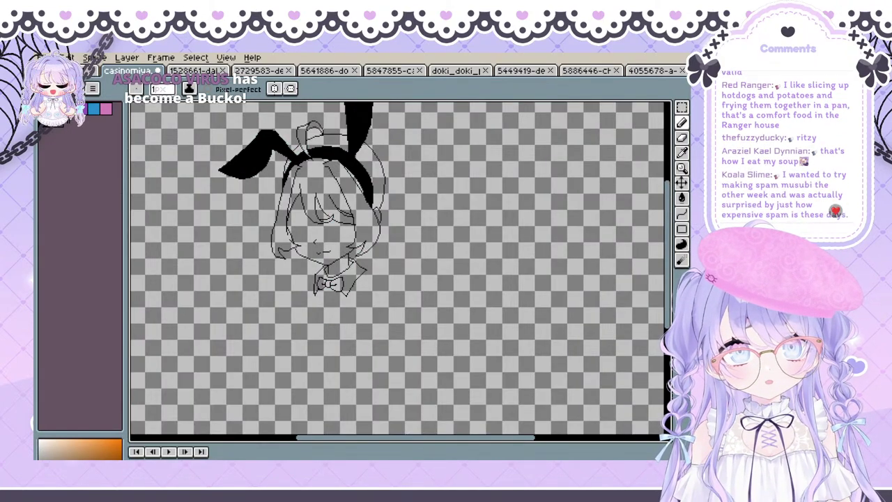
key("shift+x")
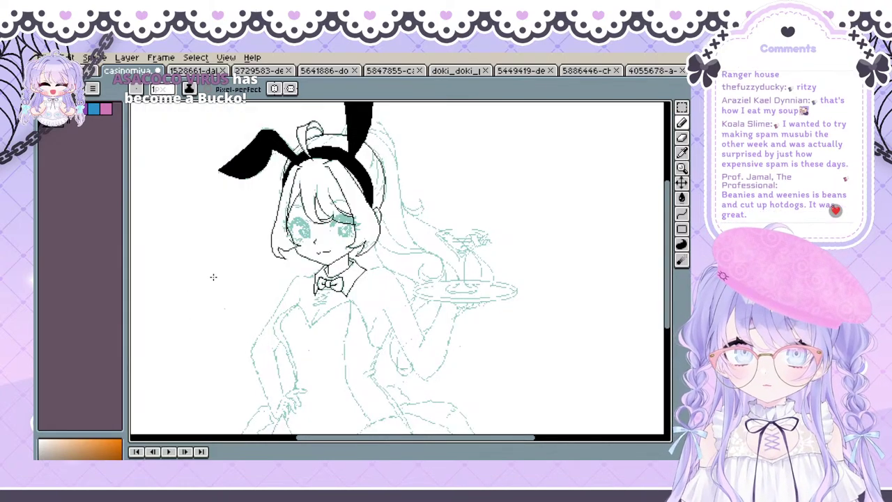
Draw the tray-side half of the bodice neckline, curving up from the centre dip to the peak below the collar point
scroll(208, 274, "up", 2)
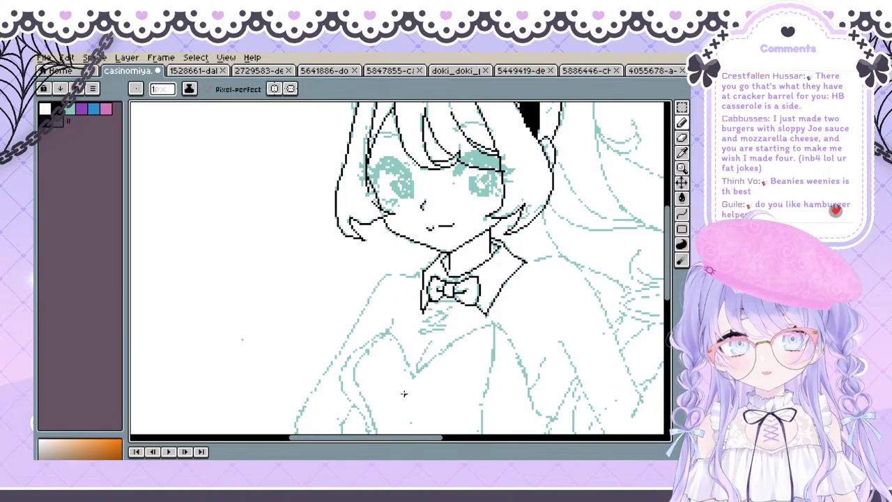
left_click_drag(418, 342, 366, 263)
key("ctrl+z")
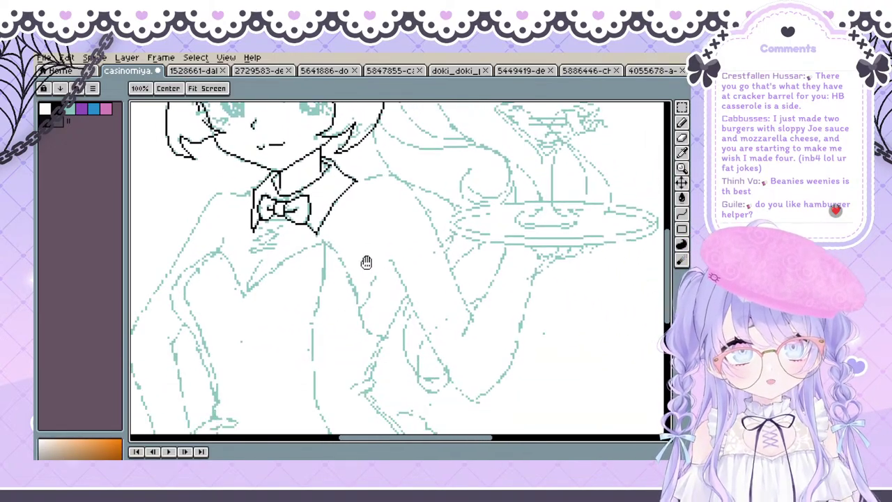
mouse_move(332, 290)
left_mouse_down()
mouse_move(401, 295)
mouse_move(437, 321)
mouse_move(385, 275)
mouse_move(305, 275)
mouse_move(299, 299)
left_mouse_up()
key("b")
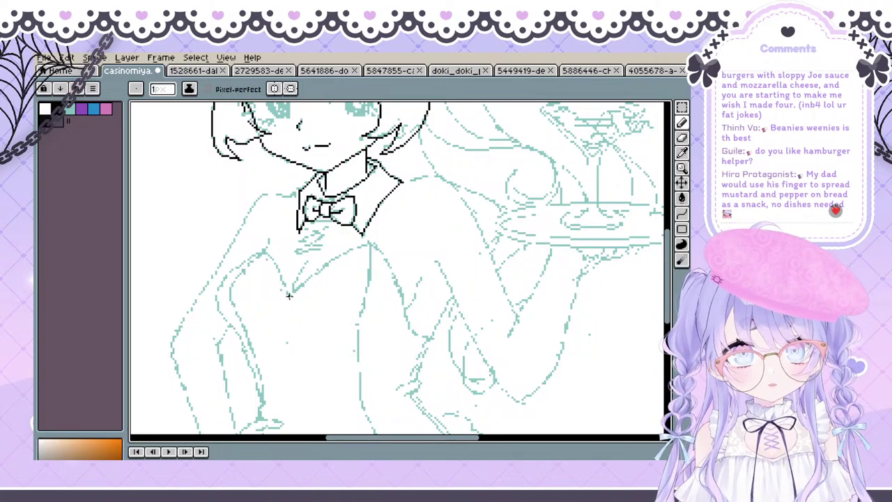
key("ctrl+z")
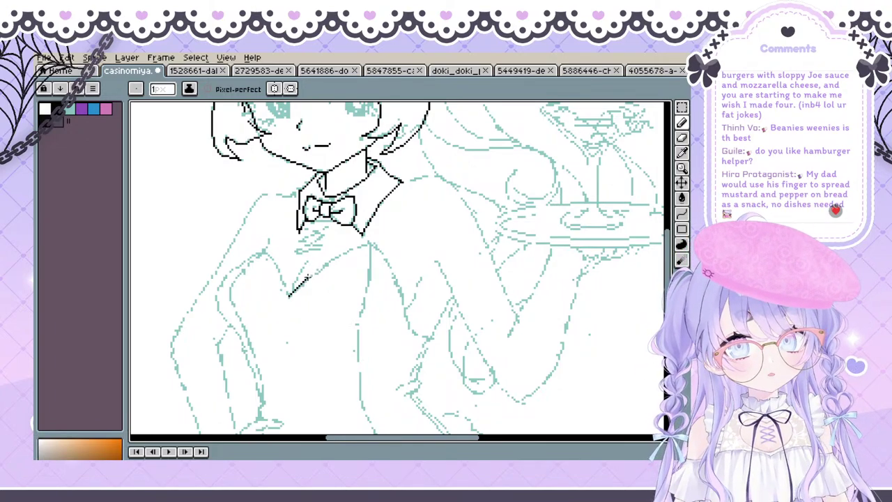
left_click_drag(321, 262, 369, 239)
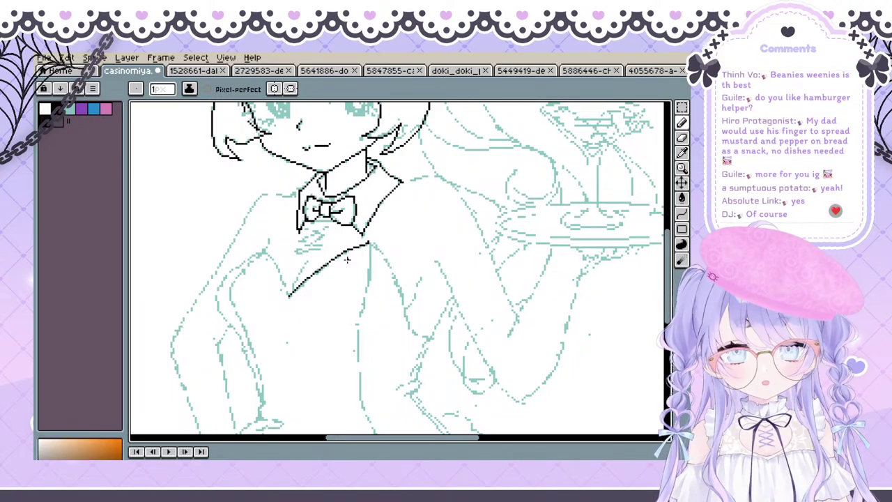
key("e")
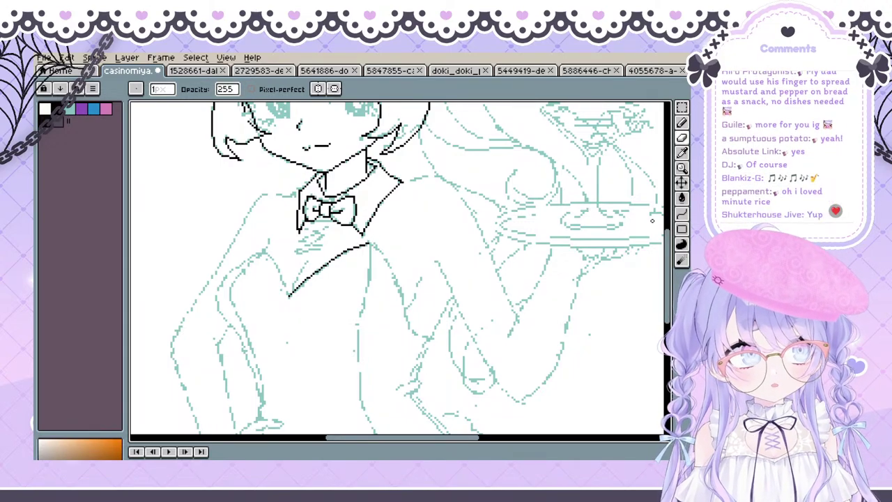
Draw the bodice's tray-side outer edge with the Curve tool, bending down from the neckline peak and flaring out at its lower end
left_click(681, 214)
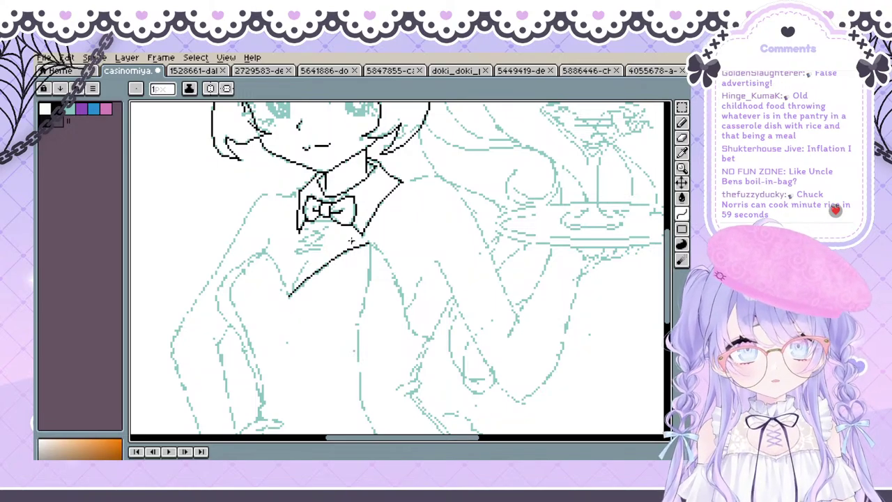
left_click_drag(366, 242, 412, 333)
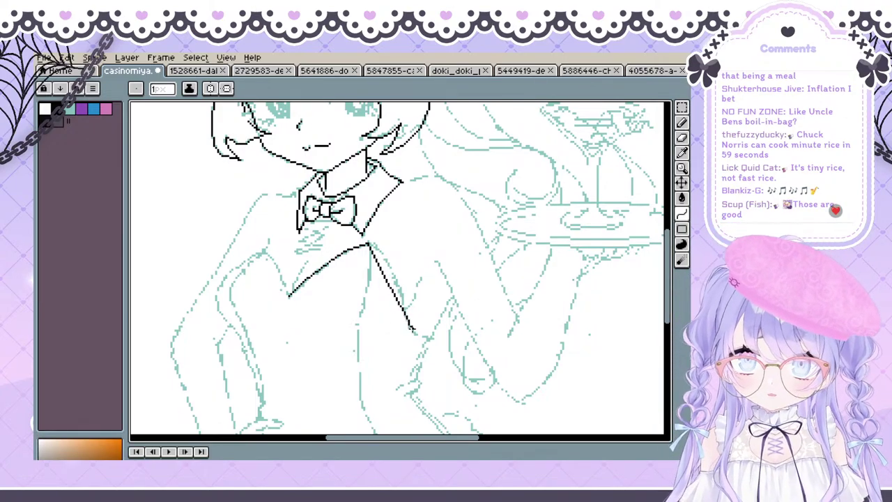
left_click_drag(413, 329, 412, 329)
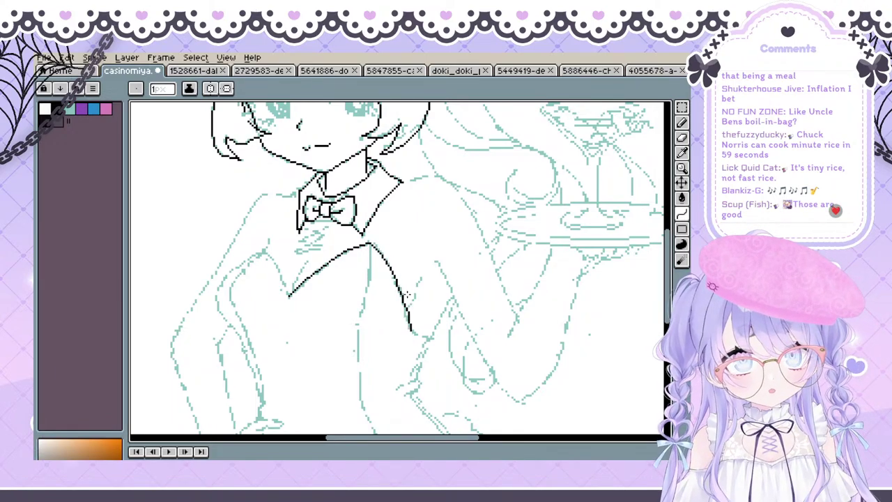
left_click_drag(409, 296, 404, 281)
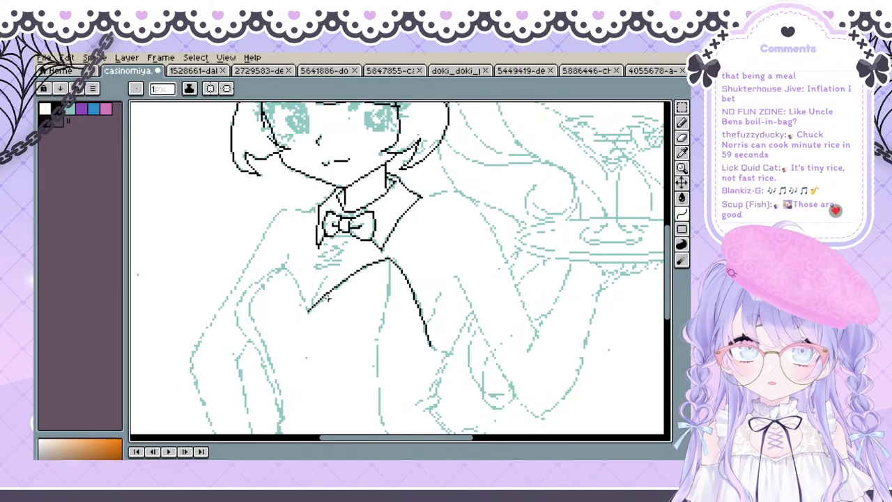
key("space")
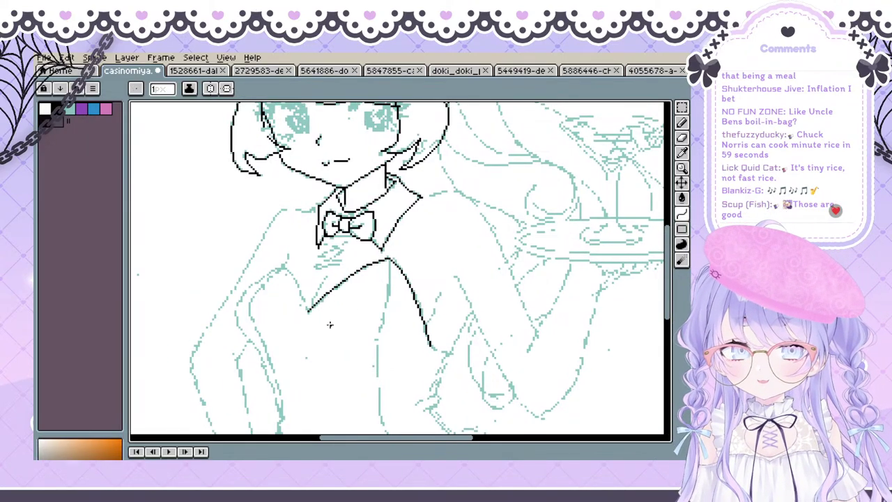
mouse_move(408, 328)
left_mouse_down()
mouse_move(339, 295)
mouse_move(322, 316)
mouse_move(330, 313)
left_mouse_up()
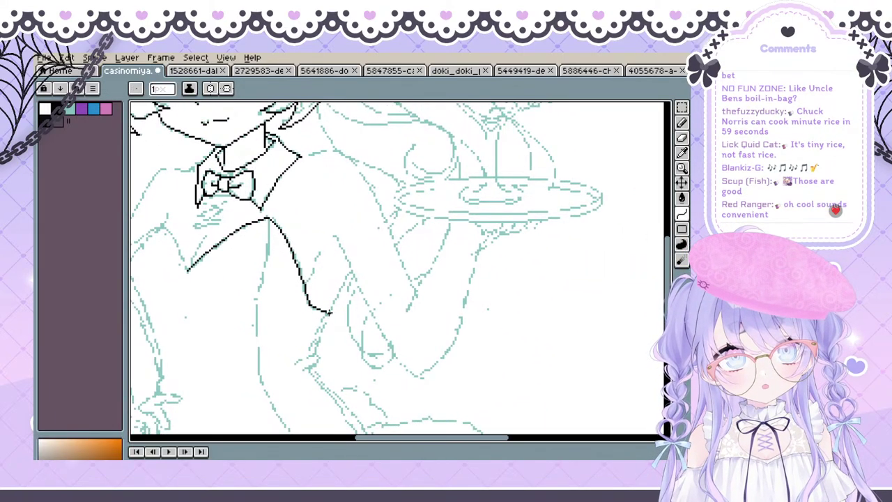
key("space")
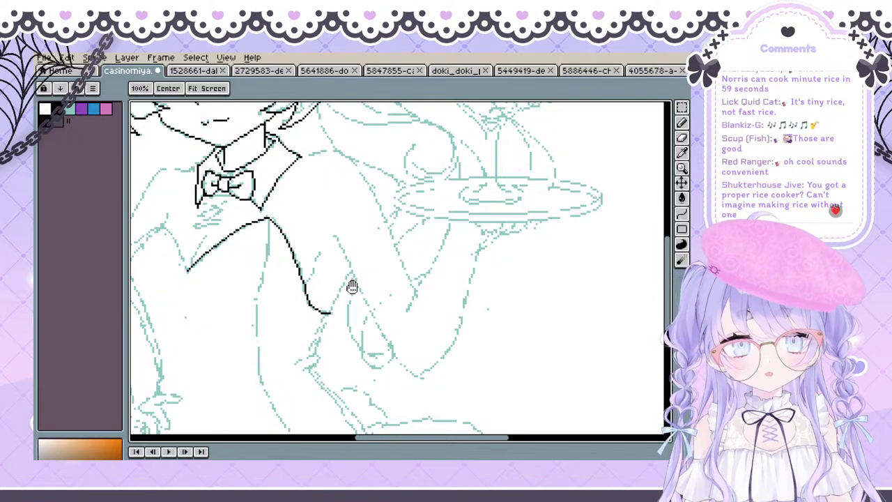
mouse_move(351, 285)
left_mouse_down()
mouse_move(408, 269)
mouse_move(407, 297)
left_mouse_up()
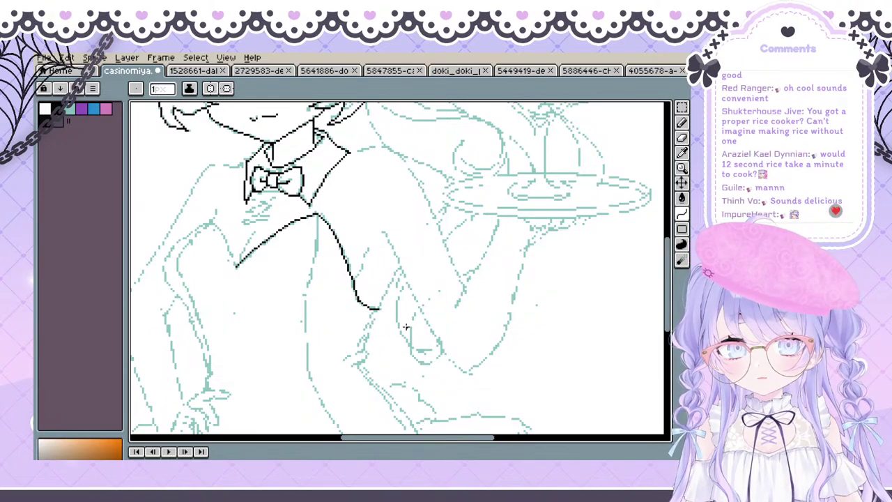
key("e")
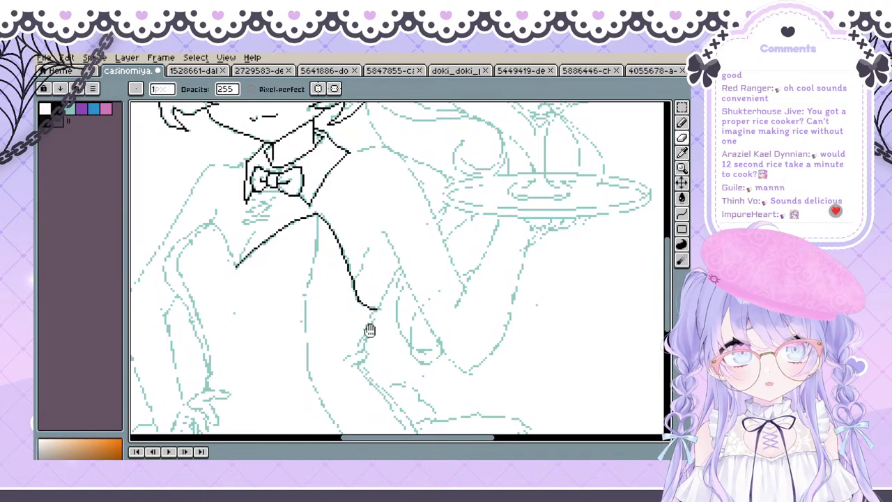
left_click_drag(356, 358, 359, 365)
Draw the short slanted armpit crease down to the bodice's tray-side edge, undoing and redrawing the first stroke
key("b")
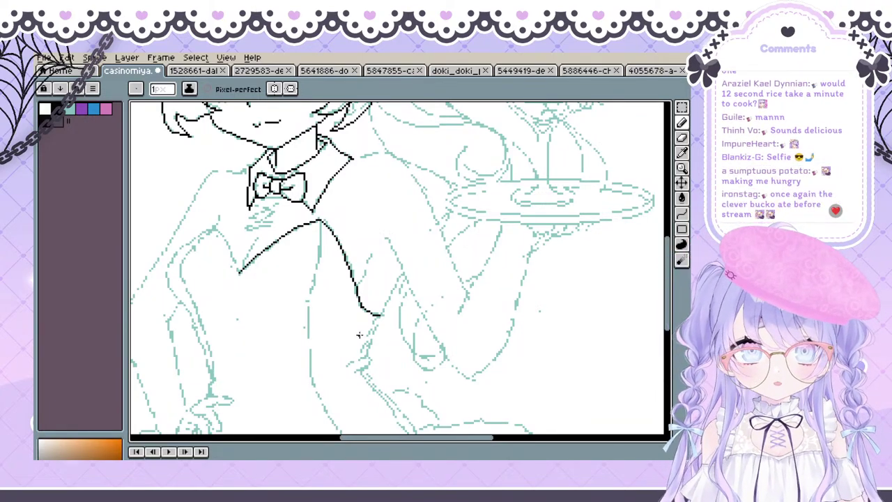
mouse_move(356, 257)
left_mouse_down()
mouse_move(380, 322)
mouse_move(360, 290)
left_mouse_up()
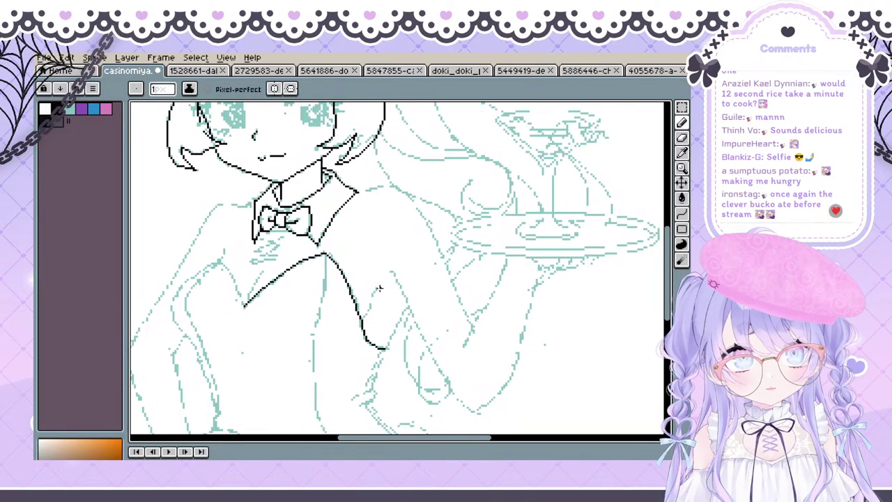
key("space")
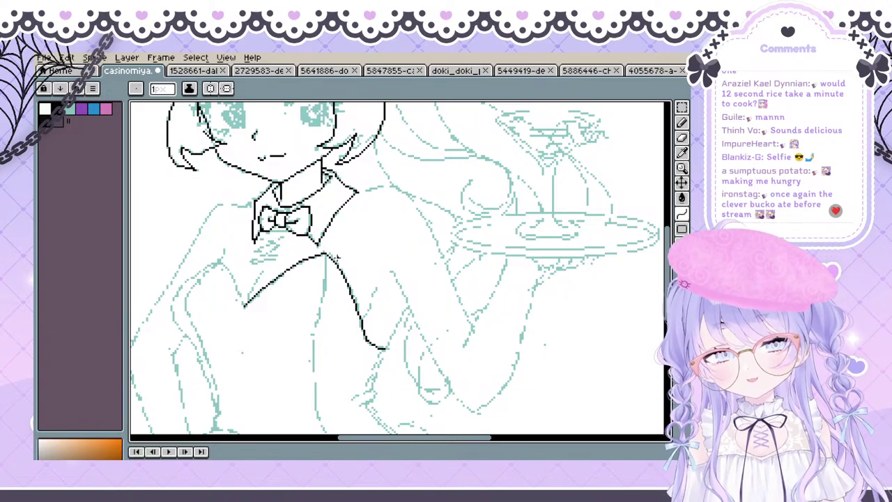
left_click_drag(377, 287, 369, 303)
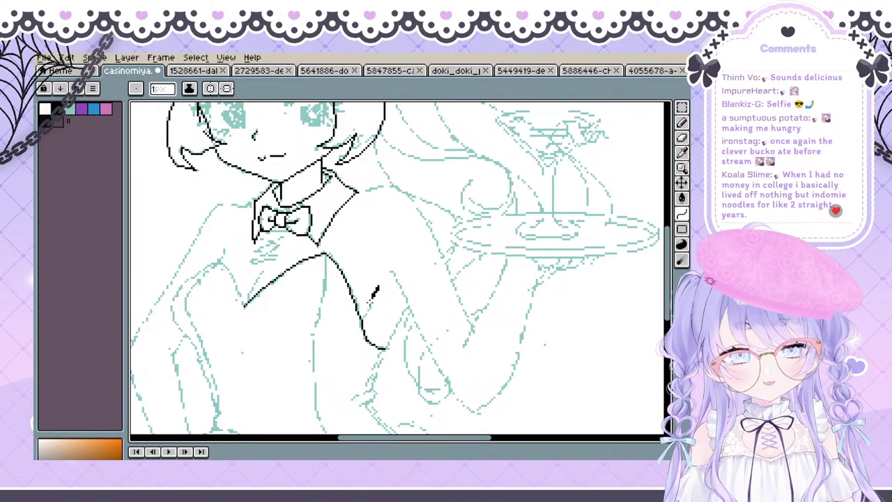
key("ctrl+z")
key("b")
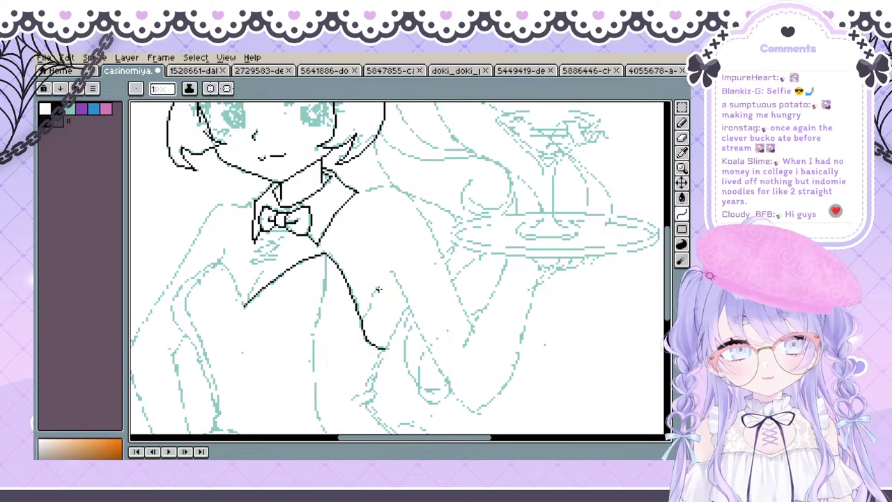
left_click_drag(377, 288, 361, 318)
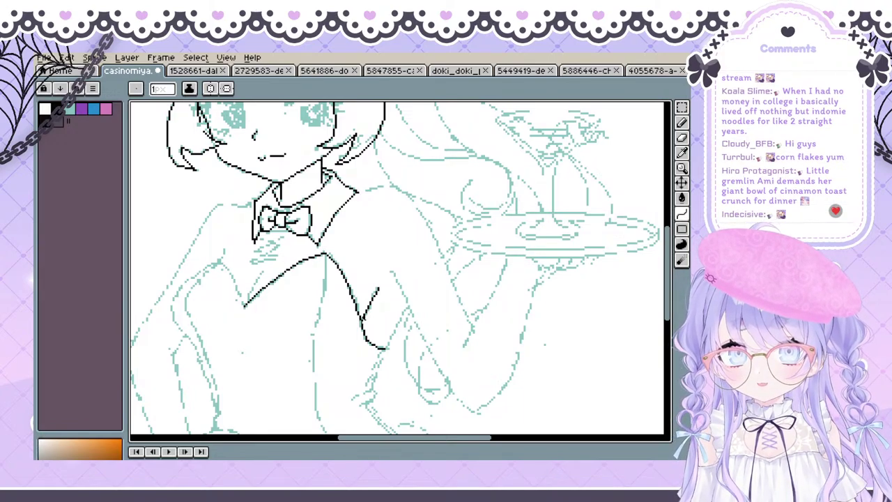
scroll(367, 312, "down", 2)
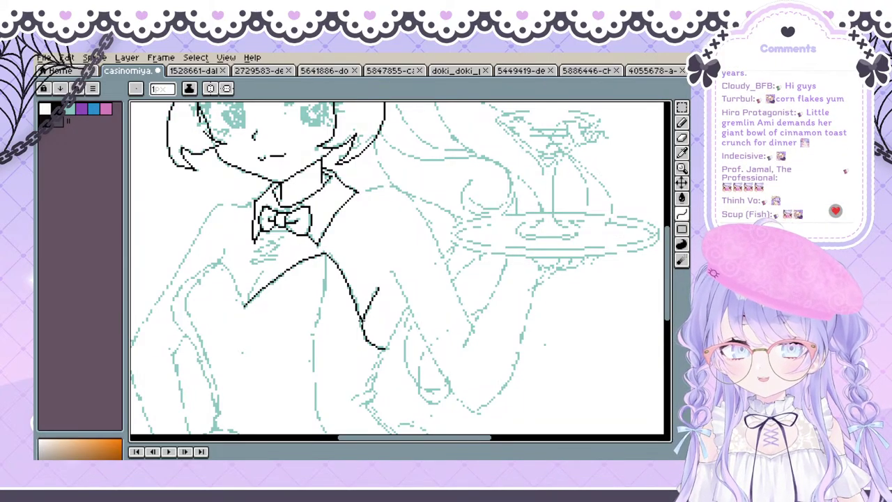
scroll(367, 312, "up", 2)
scroll(375, 293, "down", 2)
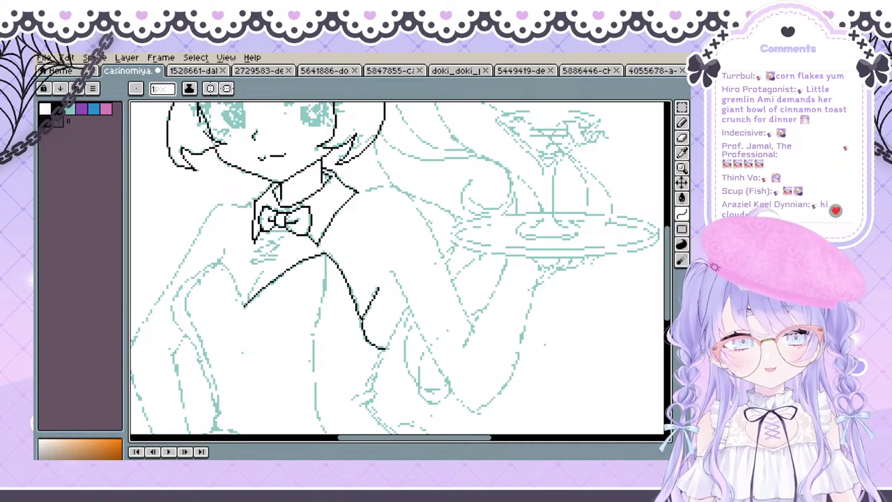
scroll(372, 291, "up", 2)
scroll(371, 290, "down", 2)
scroll(373, 298, "up", 2)
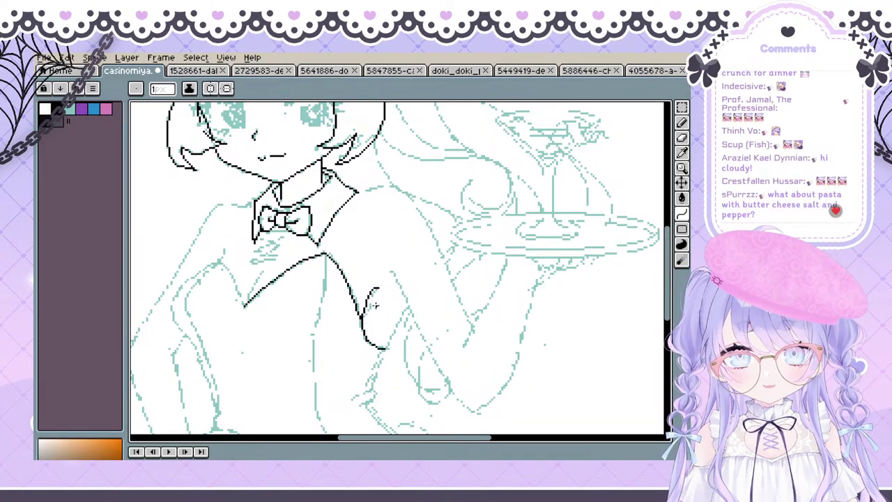
scroll(383, 320, "down", 2)
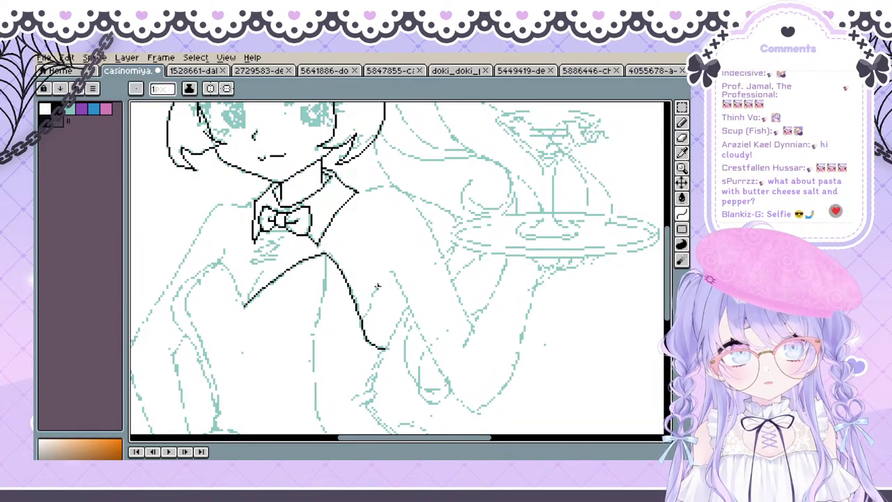
scroll(376, 300, "up", 2)
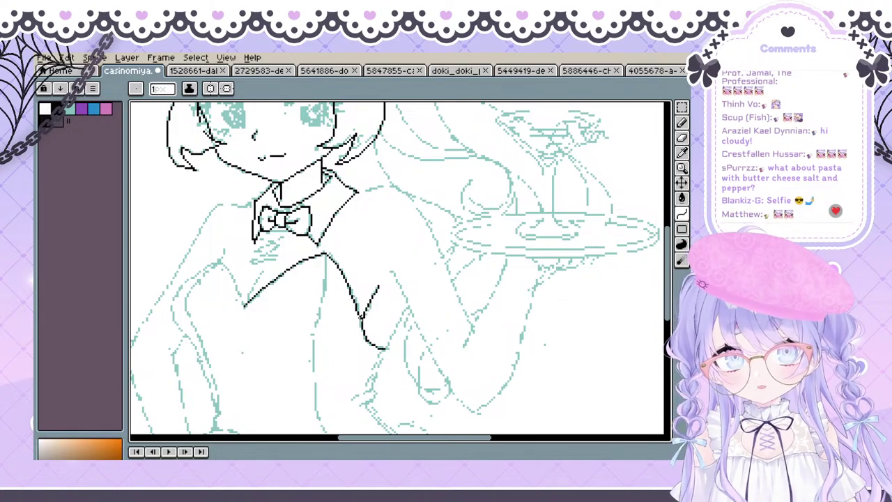
key("ctrl+z")
left_click_drag(362, 319, 377, 286)
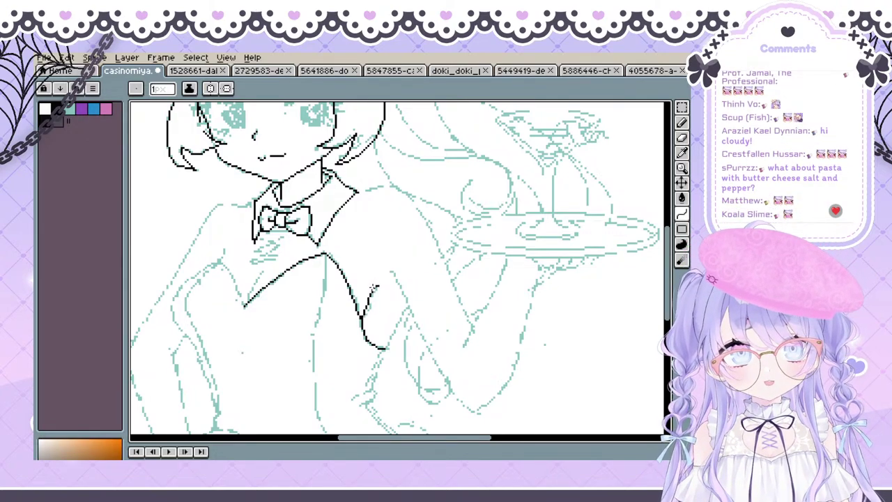
left_click(369, 318)
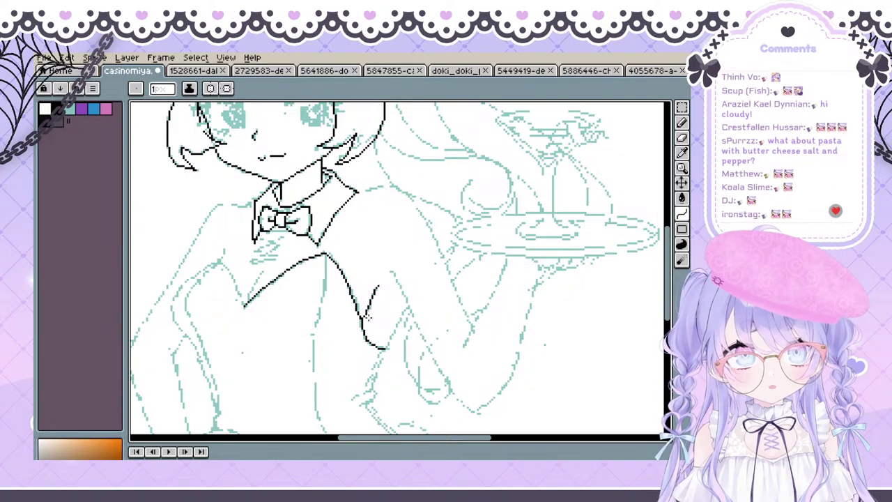
left_click_drag(360, 306, 339, 308)
key("ctrl+z")
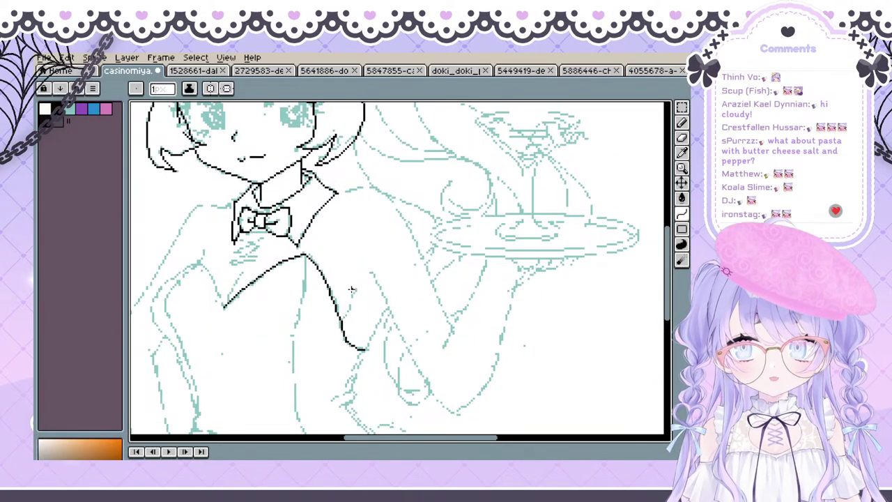
Redraw the short armpit crease as a gently S-curved line rising from the bodice's tray-side edge with the Curve tool
left_click_drag(356, 288, 341, 328)
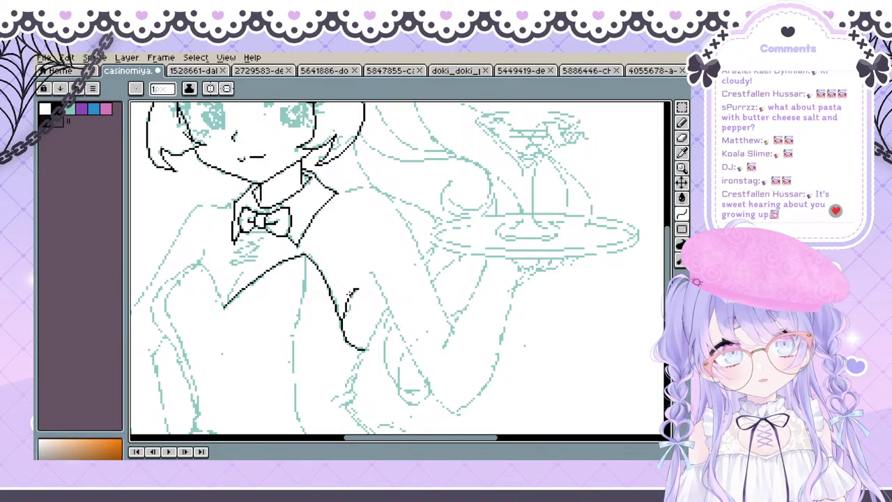
left_click(348, 295)
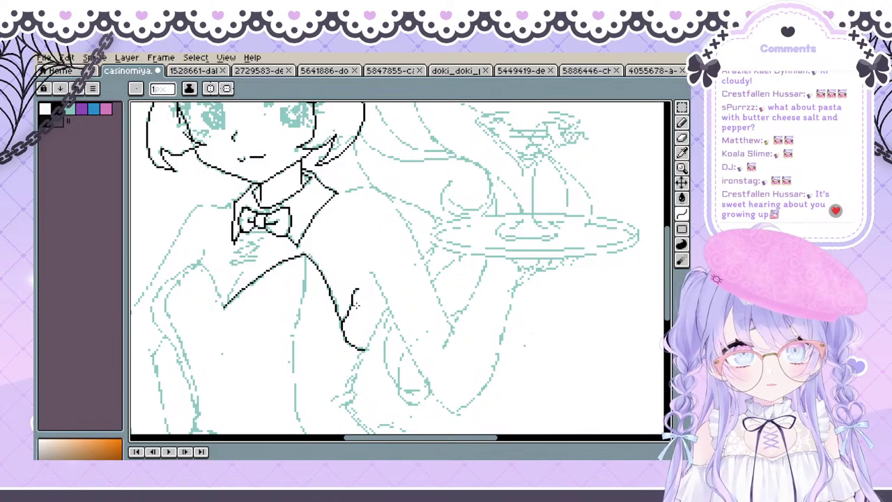
left_click_drag(353, 288, 371, 267)
left_click_drag(430, 203, 406, 222)
scroll(328, 393, "down", 2)
scroll(355, 307, "up", 2)
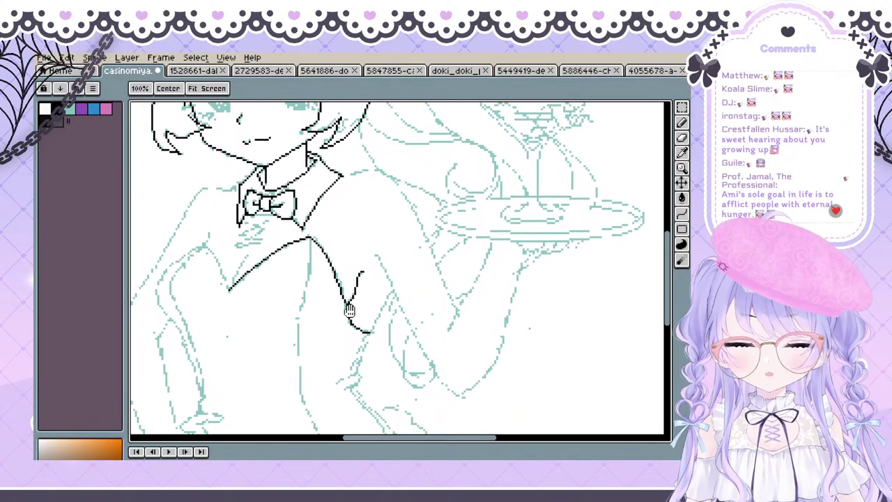
left_click_drag(356, 278, 347, 307)
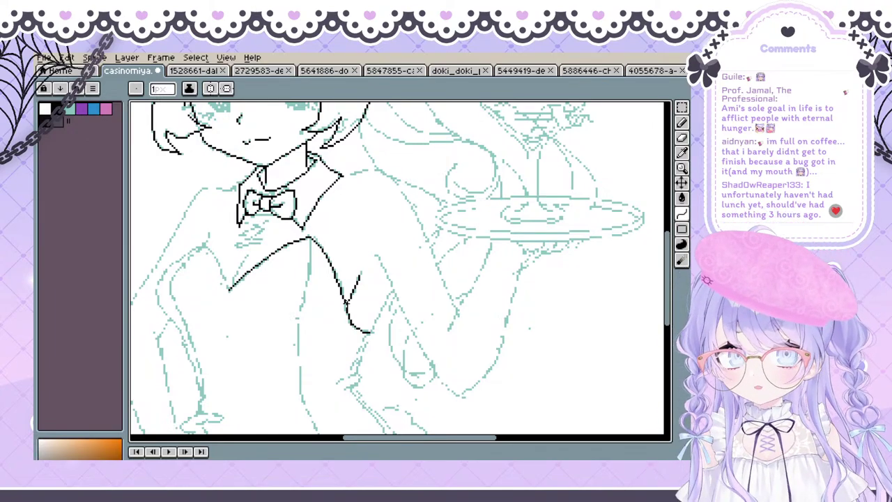
left_click_drag(347, 302, 348, 303)
left_click(359, 287)
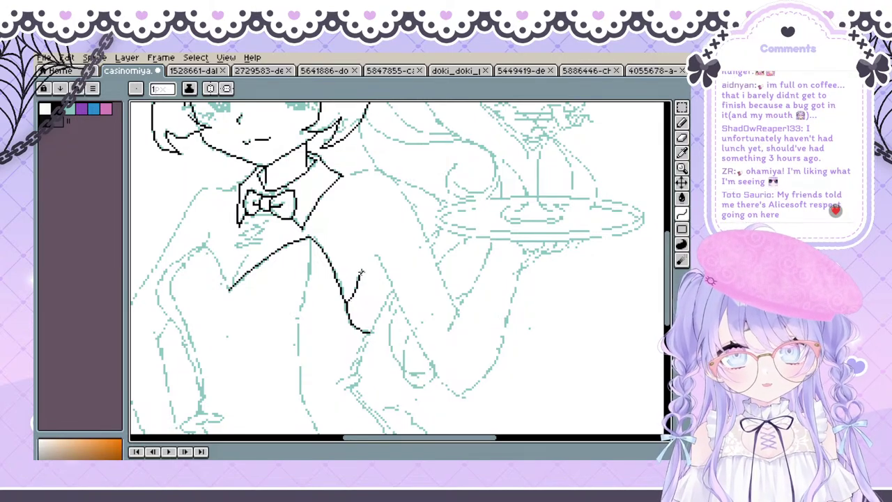
key("space")
left_click_drag(393, 304, 416, 311)
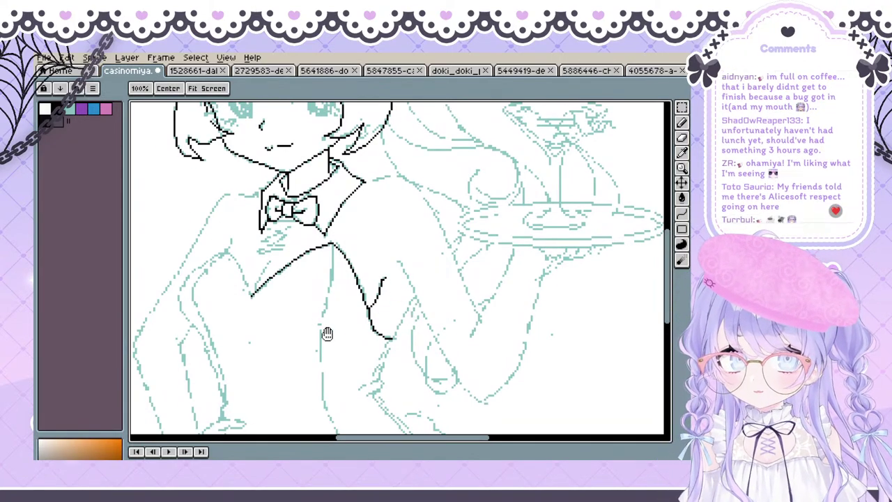
Look through the first three open pixel-art reference images, then return to the casino waitress drawing
key("b")
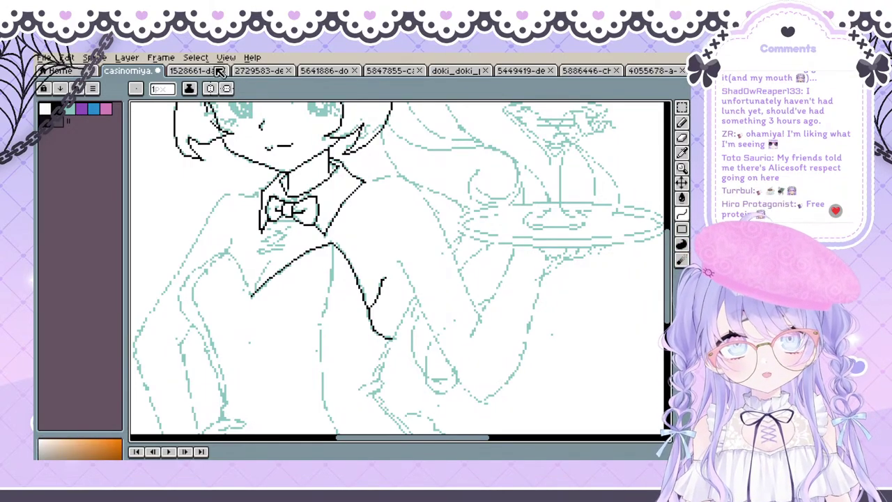
left_click(216, 71)
left_click(255, 72)
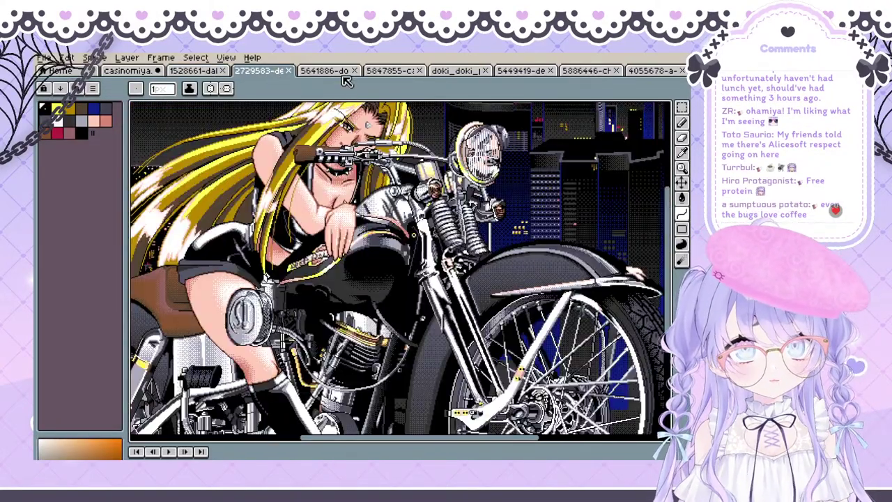
left_click(331, 73)
scroll(376, 156, "down", 3)
scroll(376, 158, "up", 1)
scroll(222, 144, "down", 1)
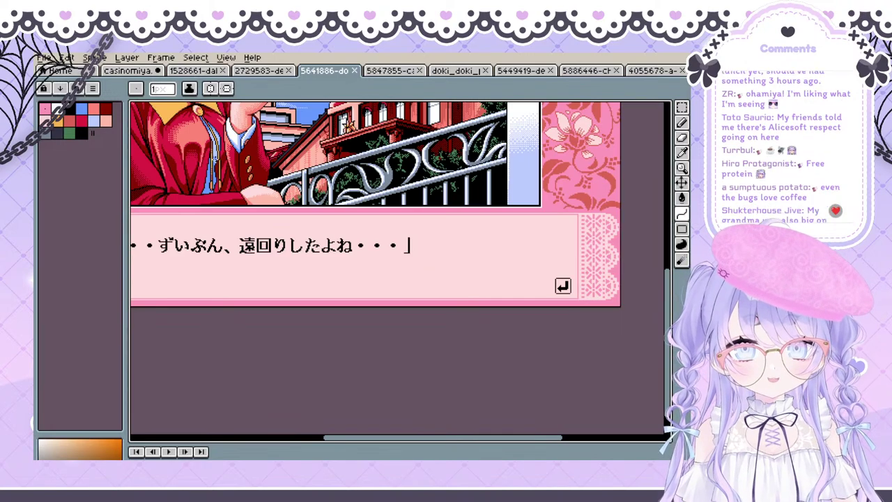
left_click(130, 72)
scroll(278, 197, "up", 1)
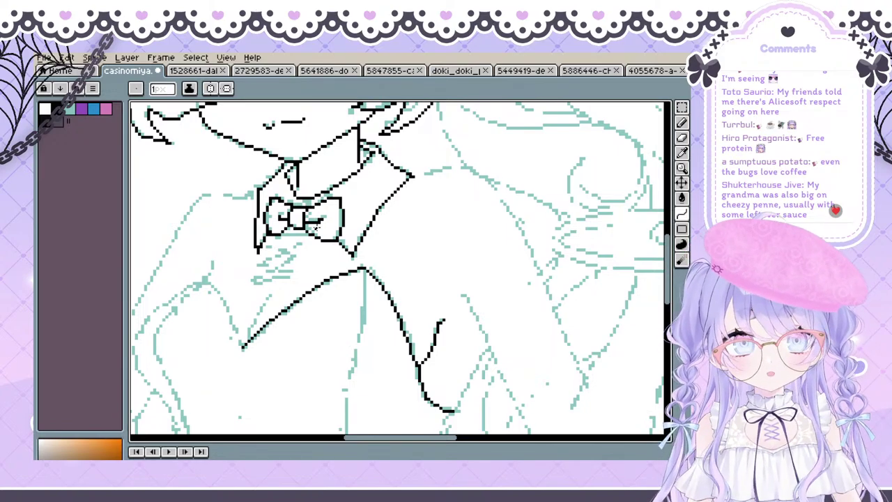
Draw a short curved crease rising from the neckline's centre dip toward the bow tie
scroll(433, 341, "down", 1)
key("space")
mouse_move(441, 335)
left_mouse_down()
mouse_move(378, 243)
mouse_move(358, 278)
mouse_move(357, 245)
left_mouse_up()
key("space")
left_click_drag(345, 316, 442, 348)
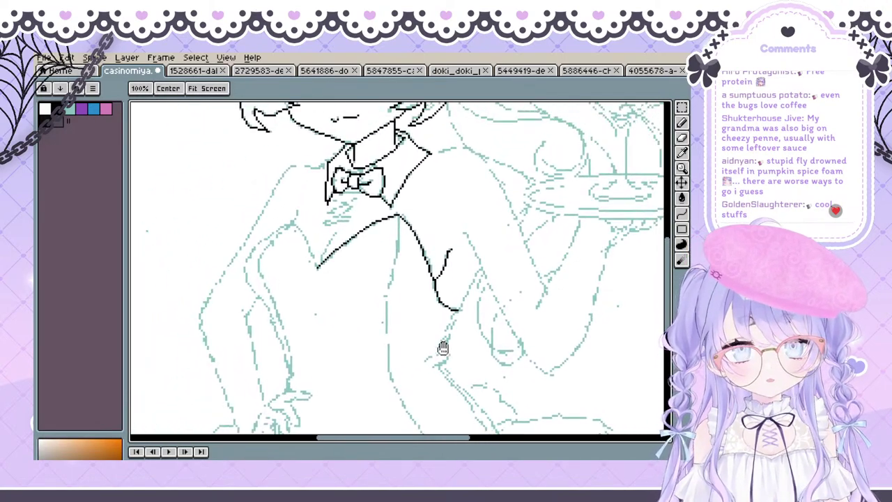
mouse_move(272, 215)
left_mouse_down()
mouse_move(273, 233)
mouse_move(260, 228)
left_mouse_up()
mouse_move(275, 302)
left_mouse_down()
mouse_move(239, 308)
mouse_move(244, 353)
mouse_move(295, 288)
left_mouse_up()
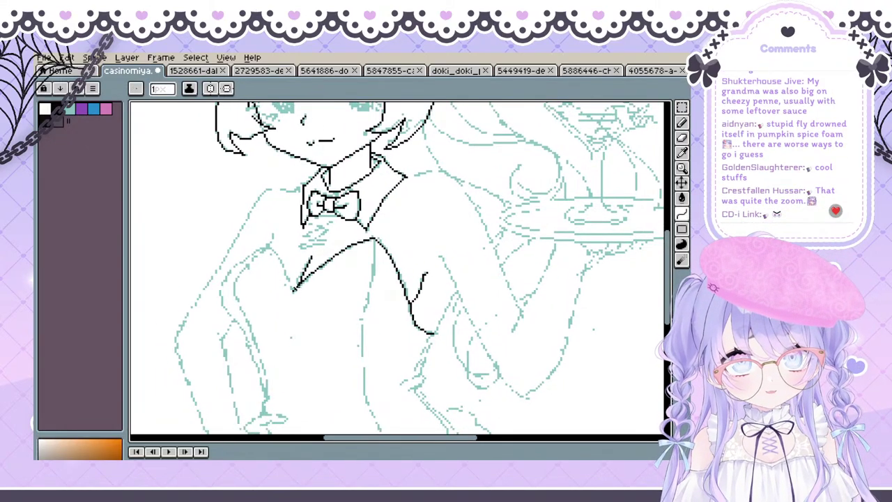
left_click(302, 265)
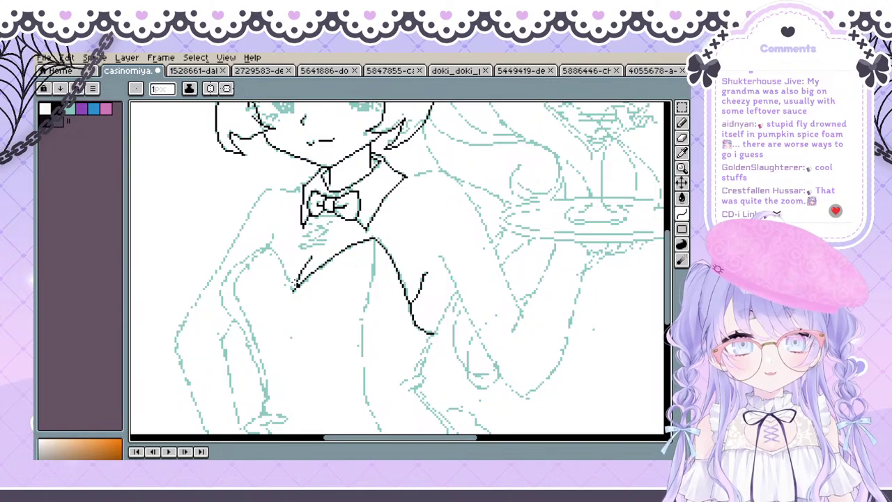
Draw the short curved armpit line at the neckline peak on the side away from the tray
left_click_drag(271, 240, 277, 237)
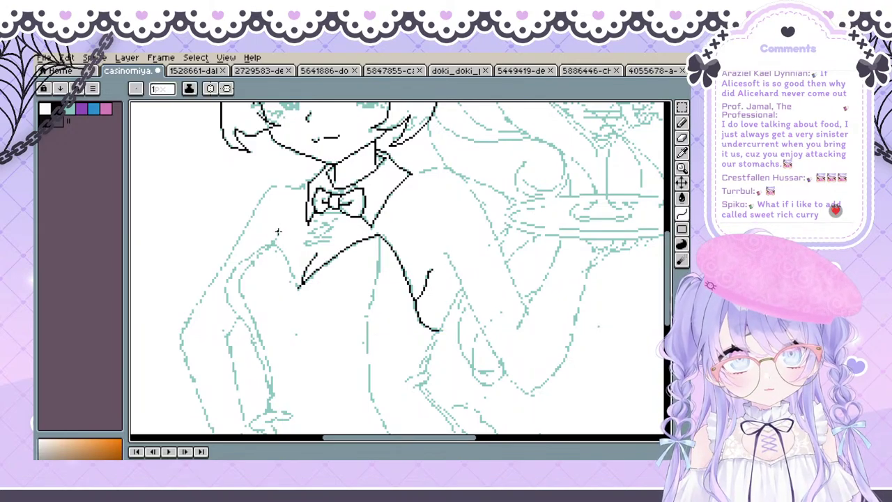
left_click_drag(277, 231, 267, 245)
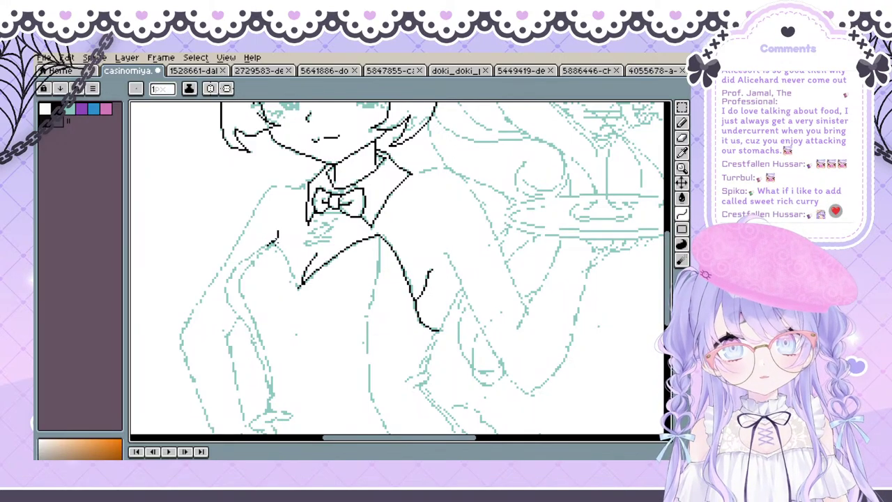
key("space")
left_click_drag(276, 203, 284, 175)
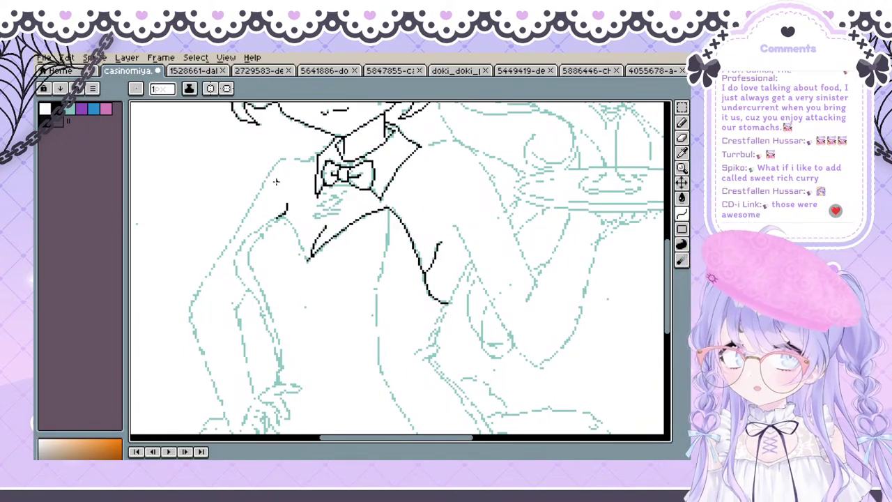
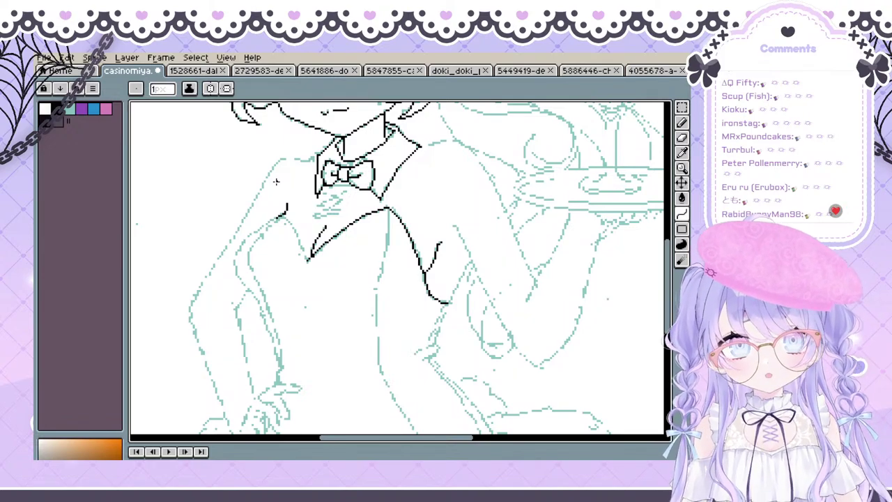
Draw the bodice's outer edge on the side away from the tray, bulging outward from the armpit line and curving in underneath
key("space")
left_click_drag(295, 249, 302, 288)
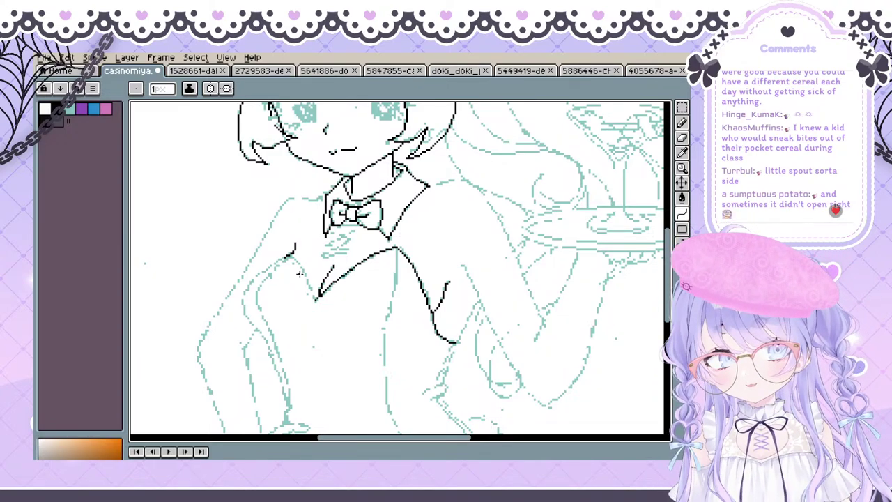
left_click_drag(283, 274, 256, 306)
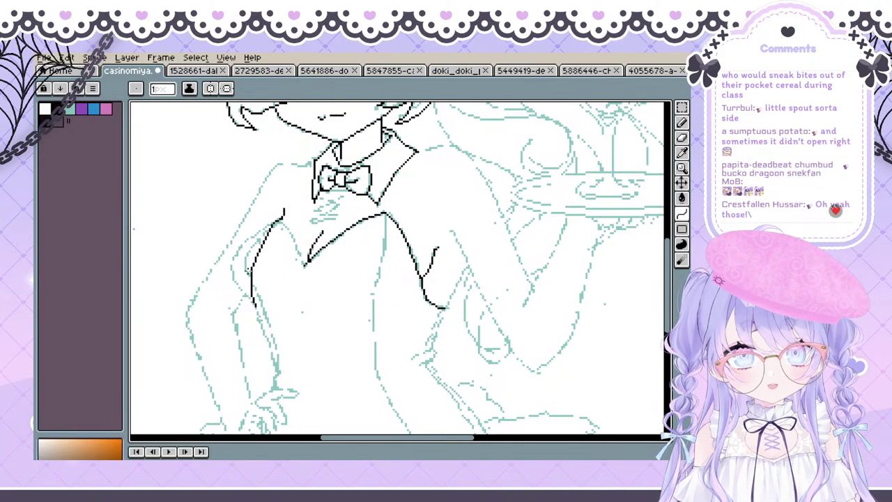
left_click(243, 235)
left_click(208, 267)
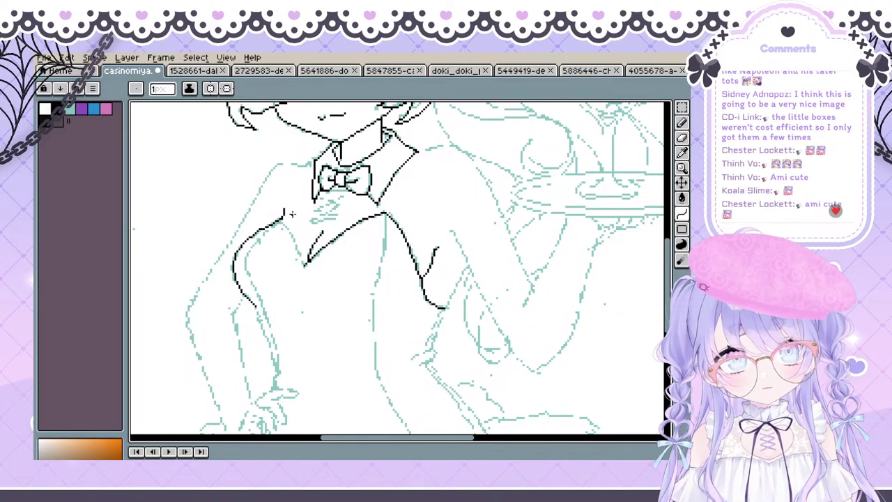
Draw the other half of the neckline, bending from the peak away from the tray to the centre dip, redoing the stroke until it fits
left_click_drag(281, 222, 305, 267)
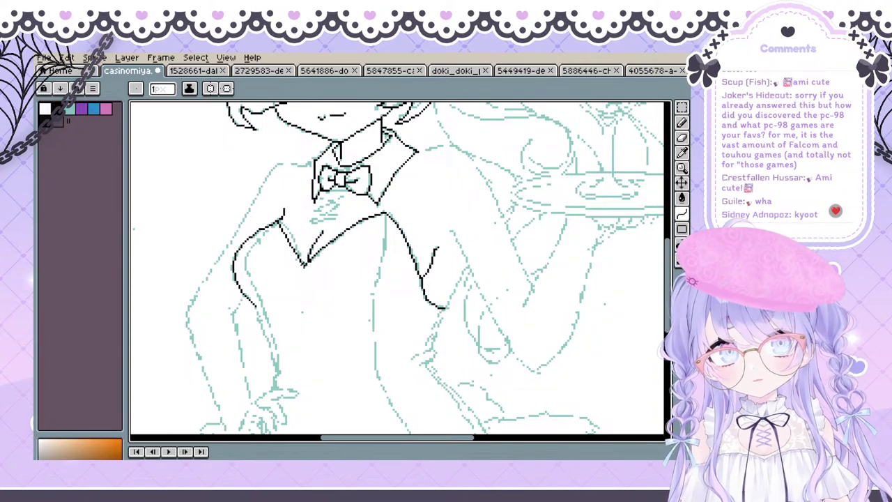
key("ctrl+z")
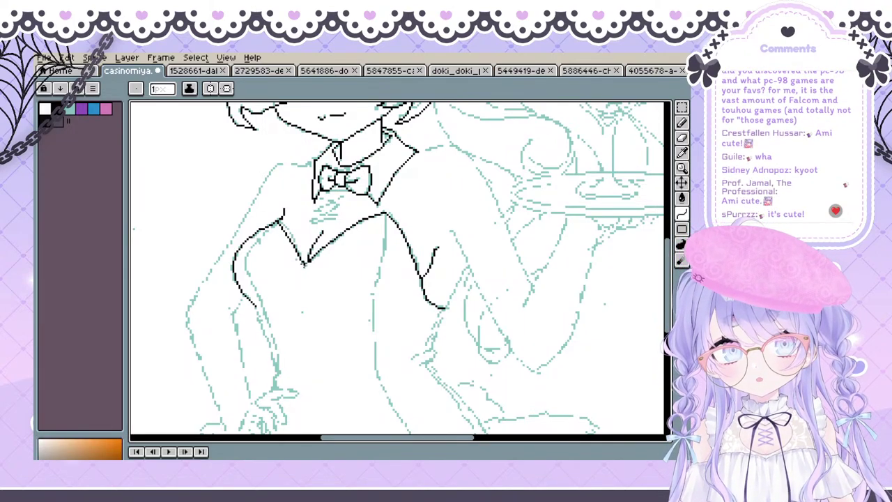
left_click_drag(281, 225, 304, 265)
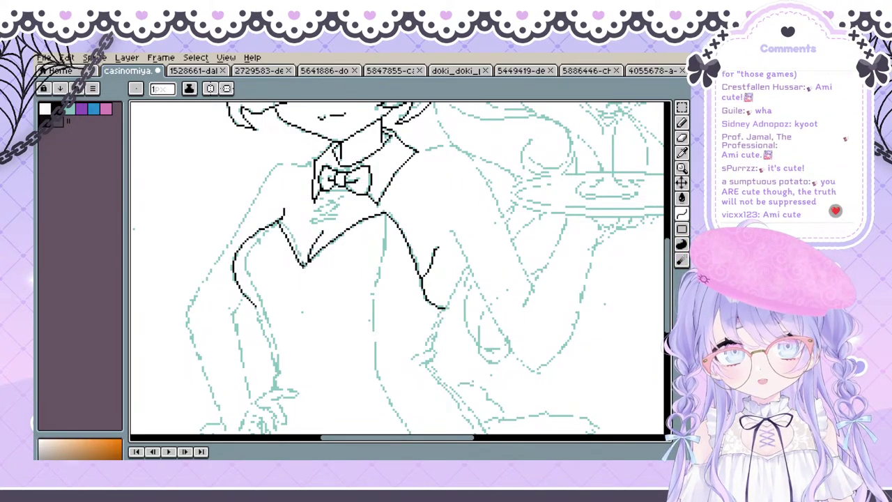
key("ctrl+z")
left_click_drag(280, 224, 304, 266)
key("ctrl+z")
left_click_drag(280, 225, 304, 266)
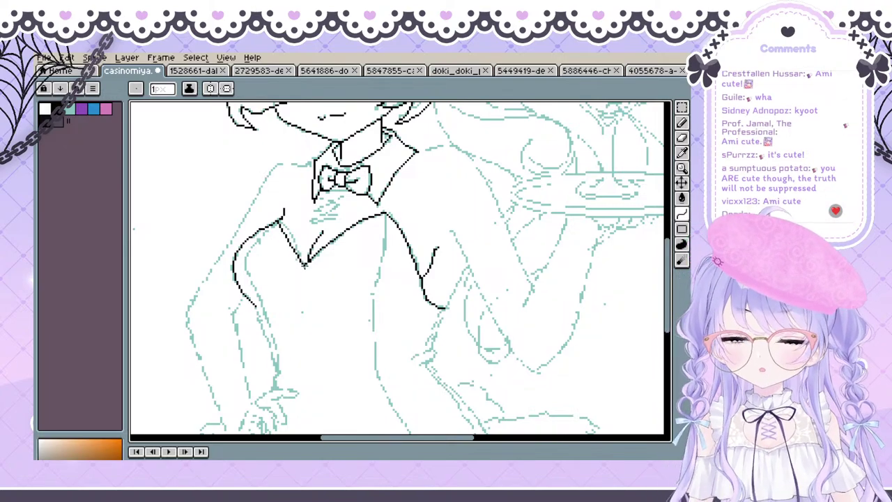
left_click(287, 228)
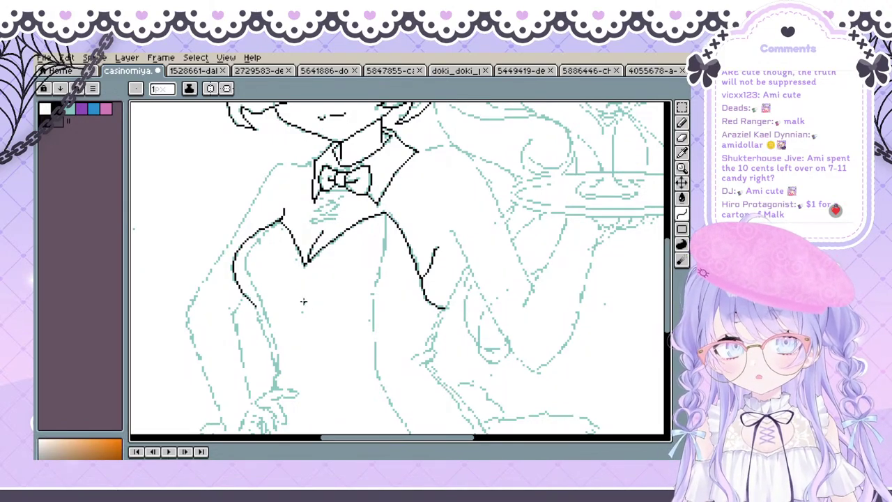
Draw the bodice's front seam curving down from the tray-side neckline peak to mid-torso, and trim its lower end with the Eraser
left_click_drag(332, 332, 327, 274)
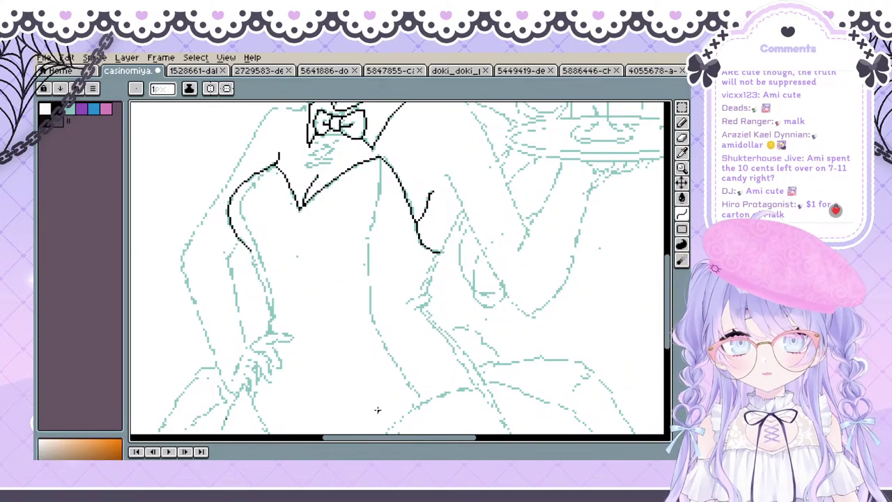
mouse_move(380, 183)
left_mouse_down()
mouse_move(342, 199)
mouse_move(335, 229)
mouse_move(353, 201)
mouse_move(334, 198)
mouse_move(323, 286)
mouse_move(309, 254)
mouse_move(310, 266)
left_mouse_up()
key("b")
left_click(336, 218)
left_click(329, 238)
key("space")
key("e")
left_click(316, 243)
key("space")
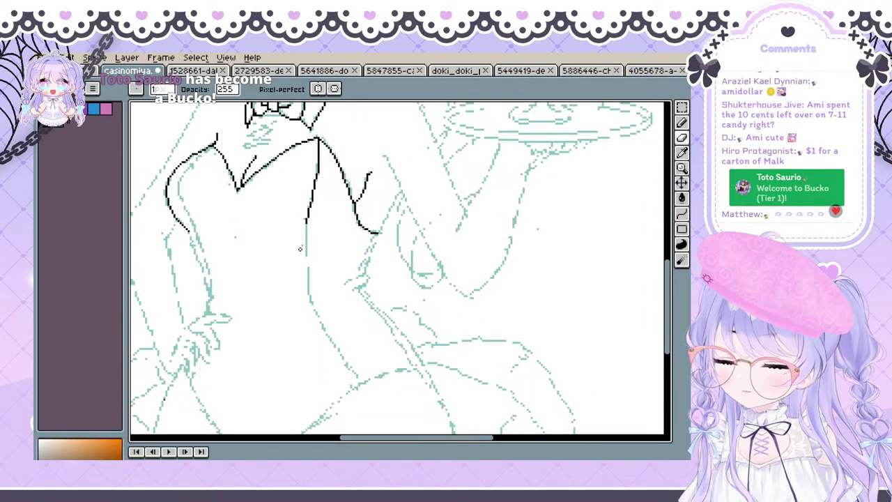
key("b")
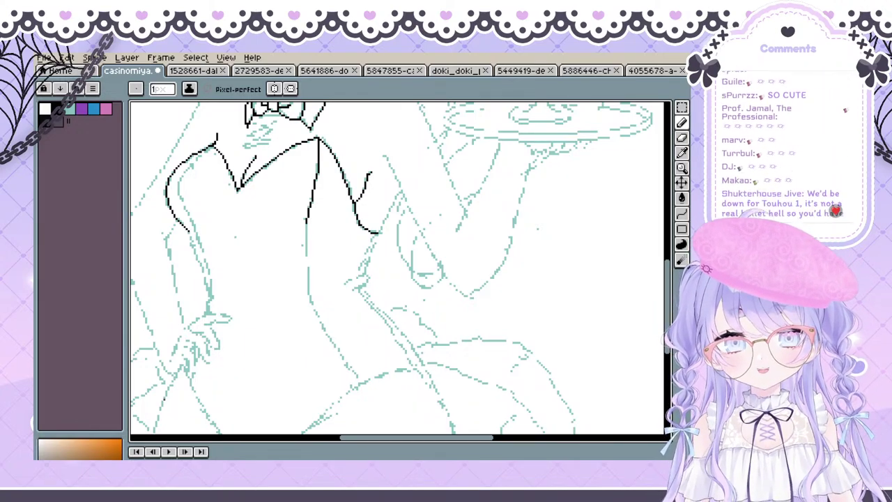
mouse_move(390, 298)
left_mouse_down()
mouse_move(416, 315)
mouse_move(402, 337)
left_mouse_up()
key("ctrl+z")
key("space")
left_click_drag(364, 293, 402, 339)
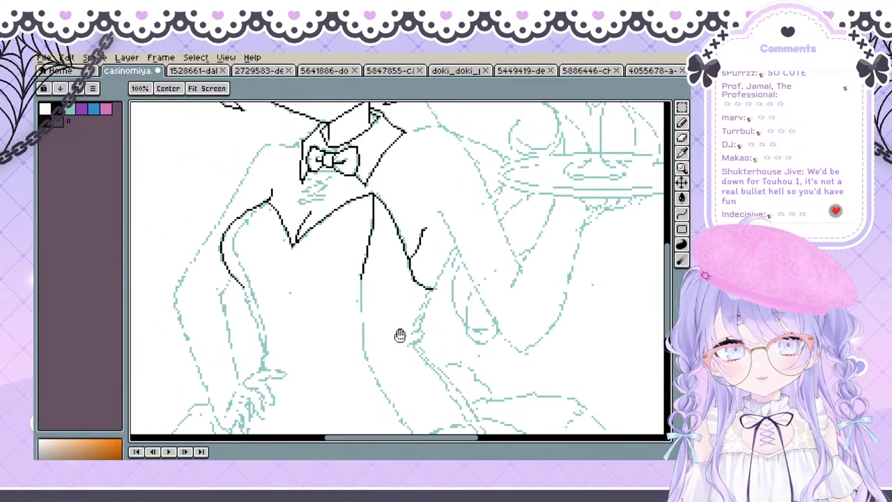
Extend the bodice's outer edge on the side away from the tray along the waist, down to the hand resting on the hip
mouse_move(255, 318)
left_mouse_down()
mouse_move(261, 241)
mouse_move(216, 236)
left_mouse_up()
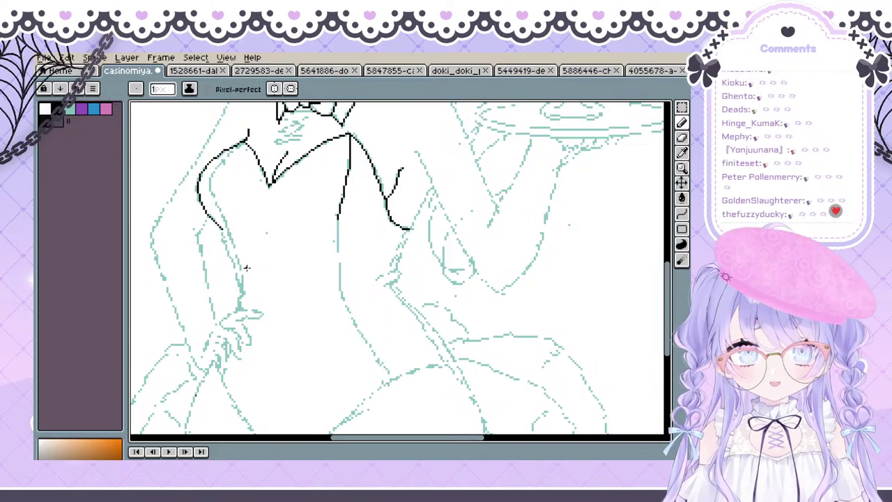
left_click_drag(222, 229, 242, 292)
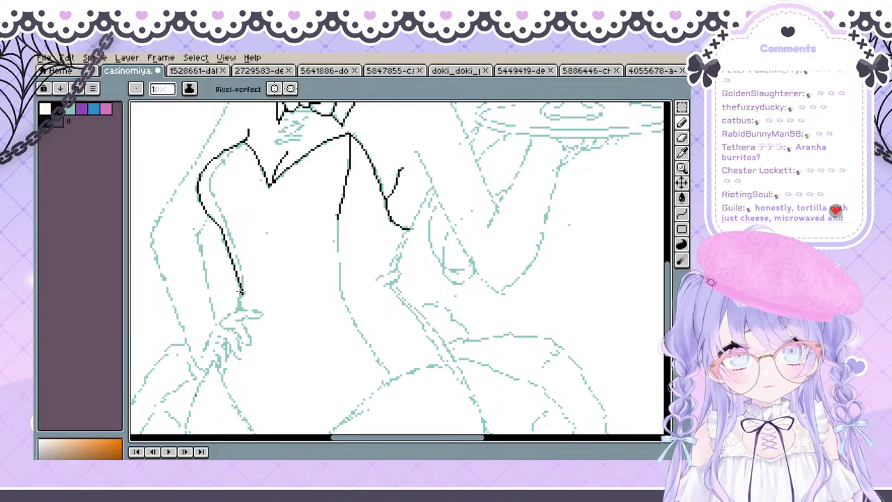
key("ctrl+z")
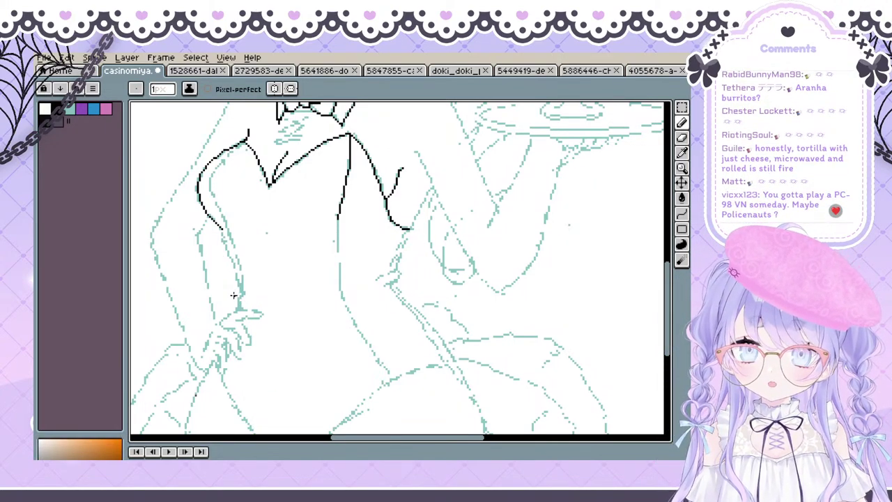
key("ctrl+y")
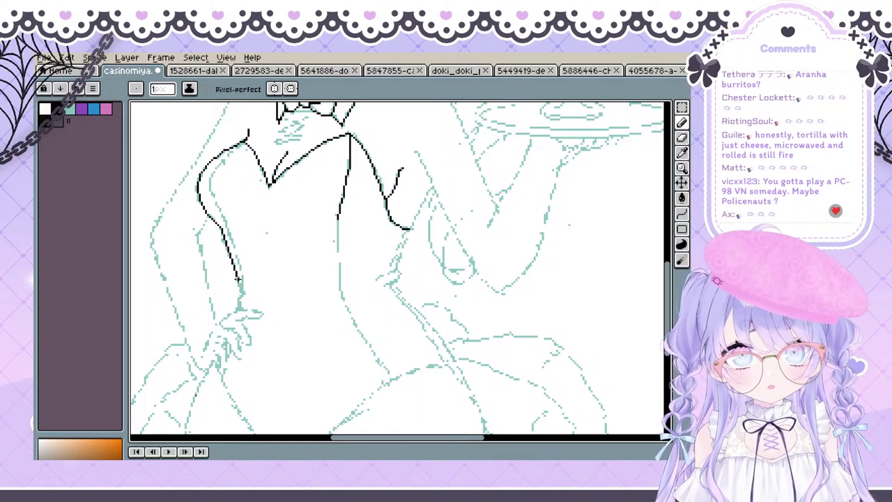
left_click_drag(241, 293, 237, 311)
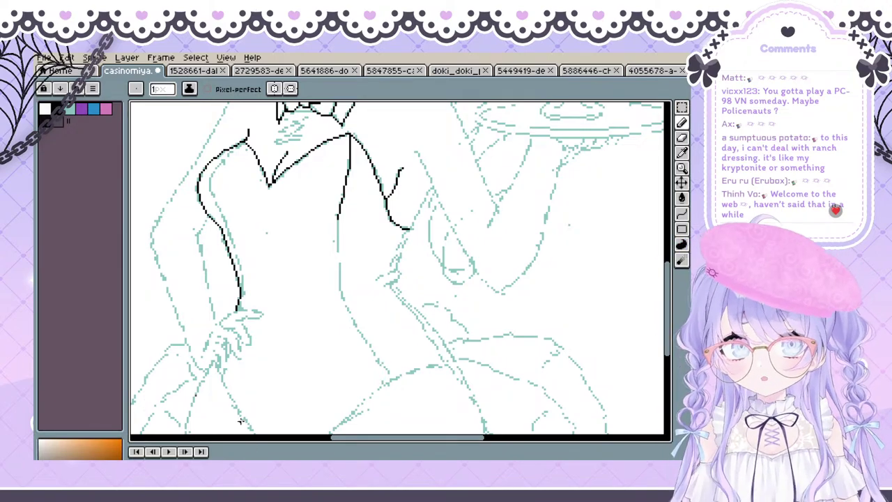
Draw the short stroke just below the hand on the hip, and switch to the Curve tool
key("space")
left_click_drag(261, 313, 330, 303)
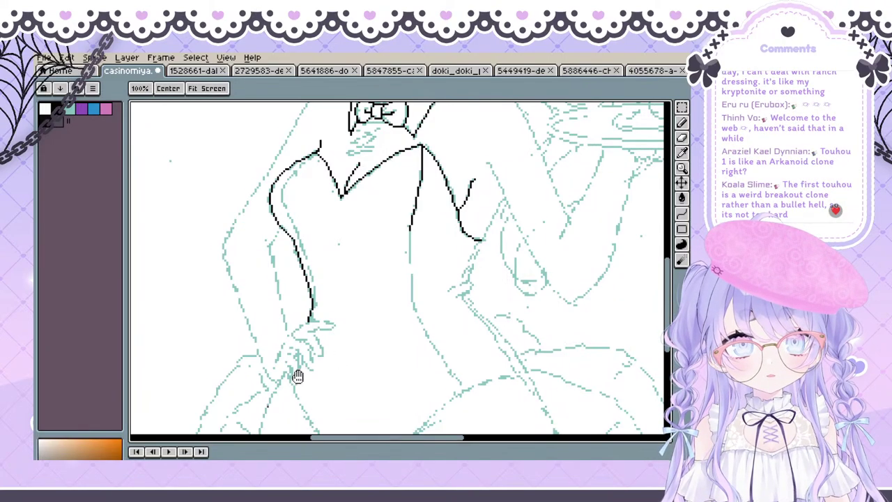
mouse_move(315, 362)
left_mouse_down()
mouse_move(274, 283)
mouse_move(251, 305)
left_mouse_up()
key("space")
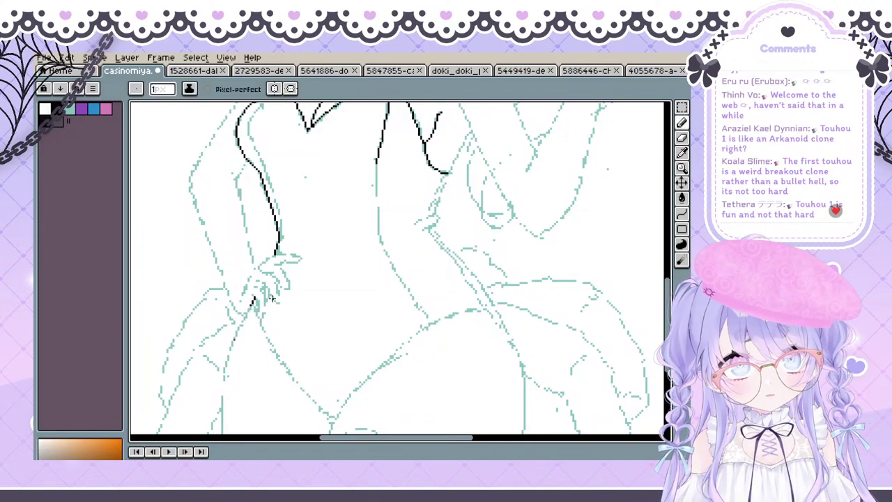
mouse_move(255, 304)
left_mouse_down()
mouse_move(279, 349)
mouse_move(251, 308)
left_mouse_up()
key("ctrl+z")
left_click(682, 214)
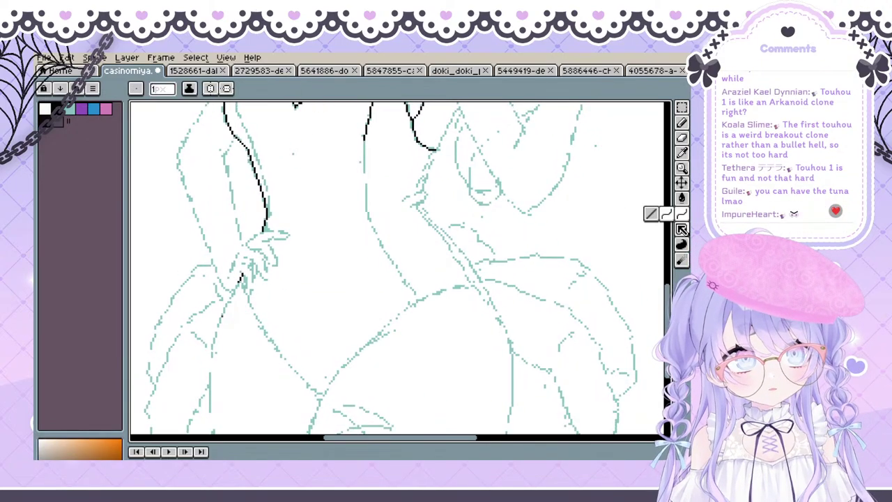
left_click(671, 216)
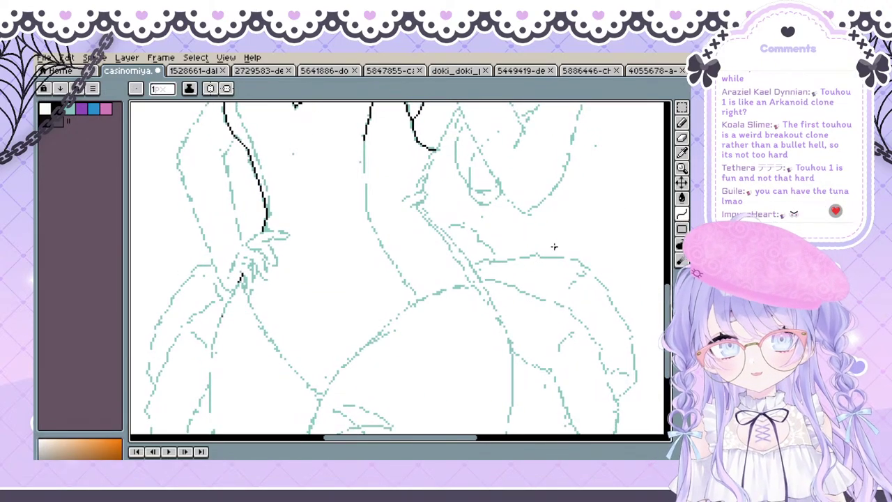
key("space")
mouse_move(271, 291)
left_mouse_down()
mouse_move(231, 305)
mouse_move(245, 311)
mouse_move(237, 281)
mouse_move(290, 370)
mouse_move(319, 379)
left_mouse_up()
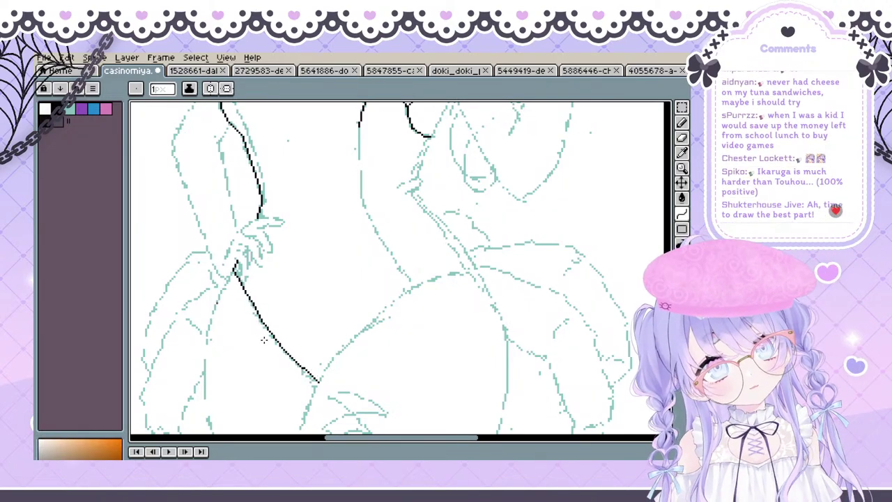
left_click_drag(267, 365, 261, 330)
key("ctrl+z")
Draw the leg opening on the side away from the tray, curving from just below the hand down to the crotch
key("space")
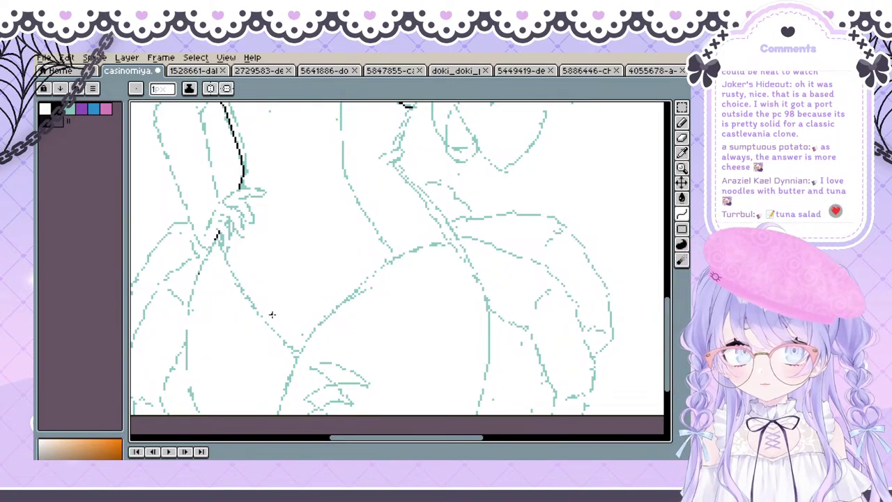
left_click_drag(218, 234, 301, 352)
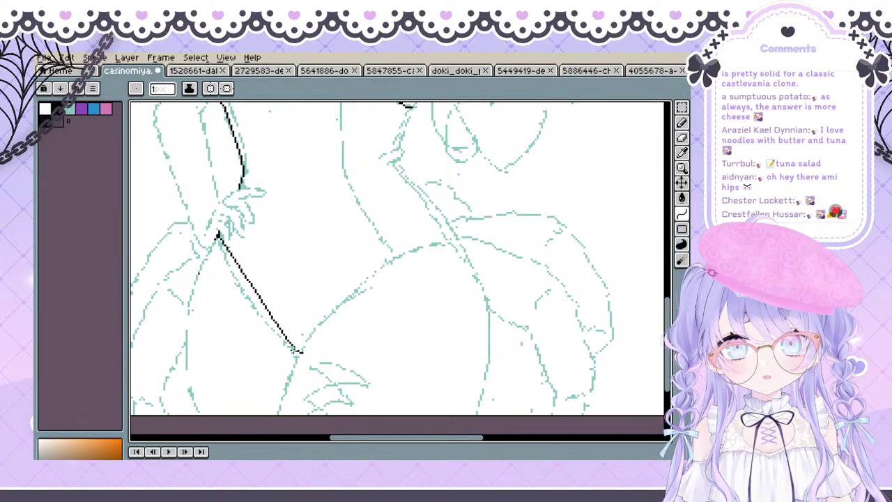
left_click(251, 312)
left_click(280, 357)
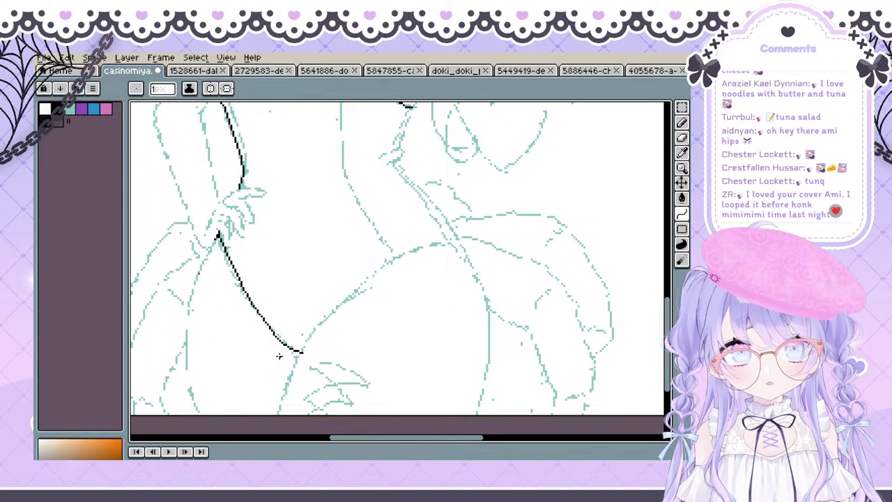
Draw the bodice's outer edge on the tray side from under the arm past the bust to the waist, redoing the curve until it fits
key("space")
mouse_move(280, 357)
left_mouse_down()
mouse_move(275, 372)
mouse_move(241, 330)
mouse_move(295, 442)
left_mouse_up()
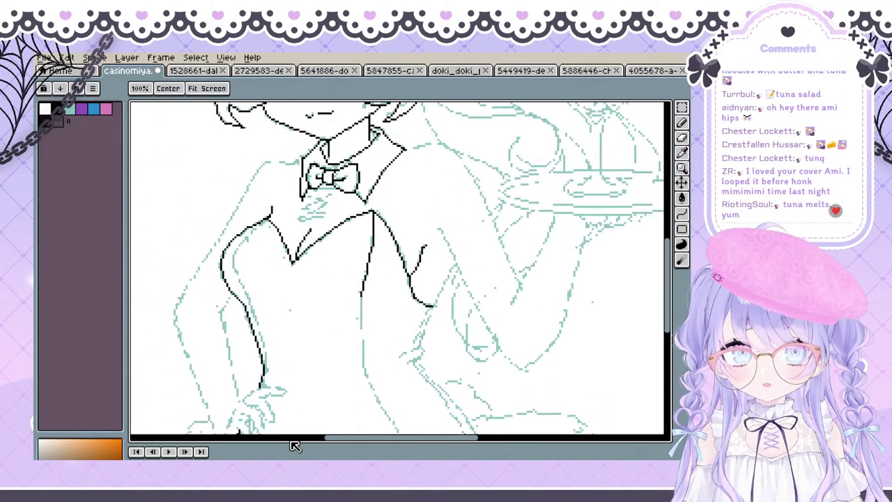
mouse_move(279, 355)
left_mouse_down()
mouse_move(264, 351)
mouse_move(278, 301)
left_mouse_up()
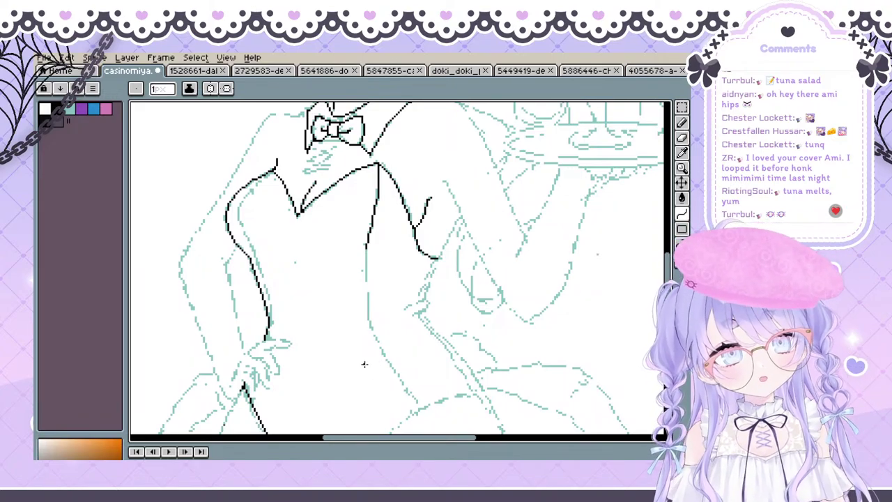
left_click_drag(411, 258, 337, 195)
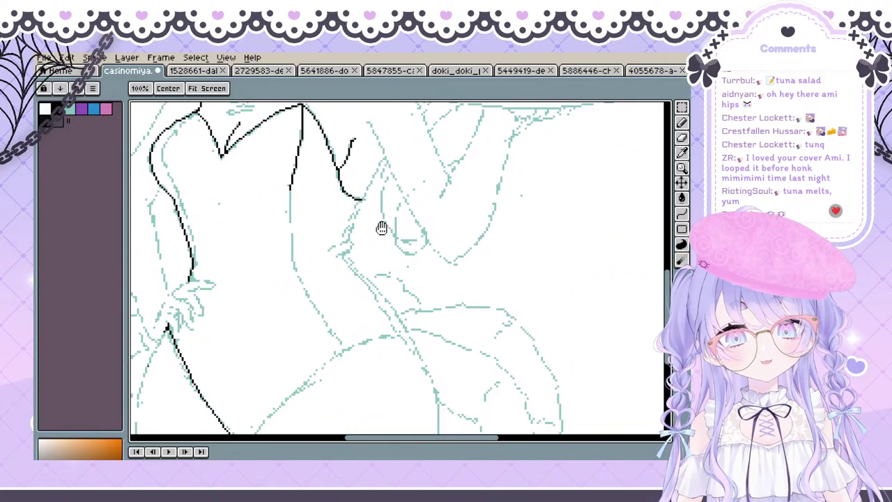
mouse_move(428, 190)
left_mouse_down()
mouse_move(354, 274)
mouse_move(351, 211)
mouse_move(360, 189)
mouse_move(320, 278)
left_mouse_up()
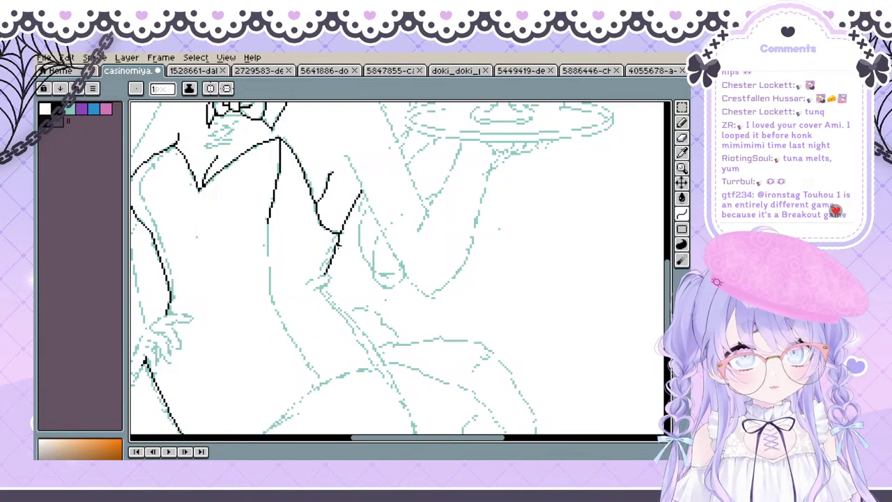
left_click_drag(331, 252, 308, 293)
key("ctrl+z")
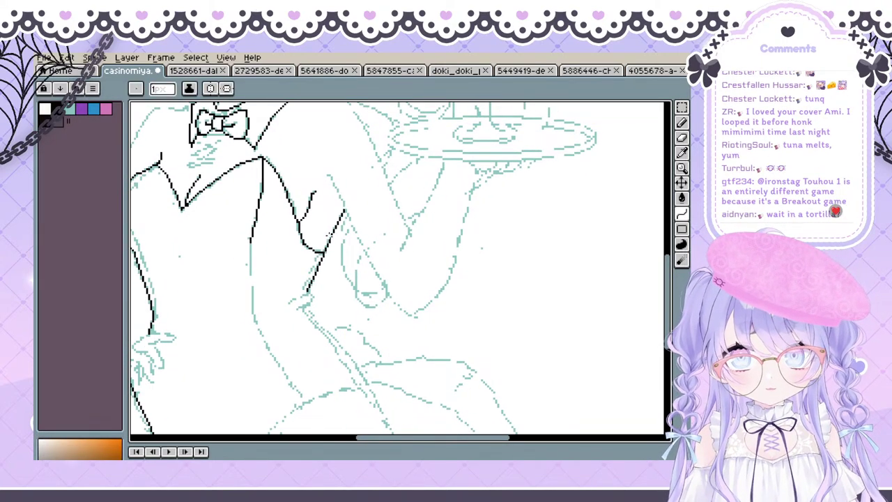
left_click(333, 231)
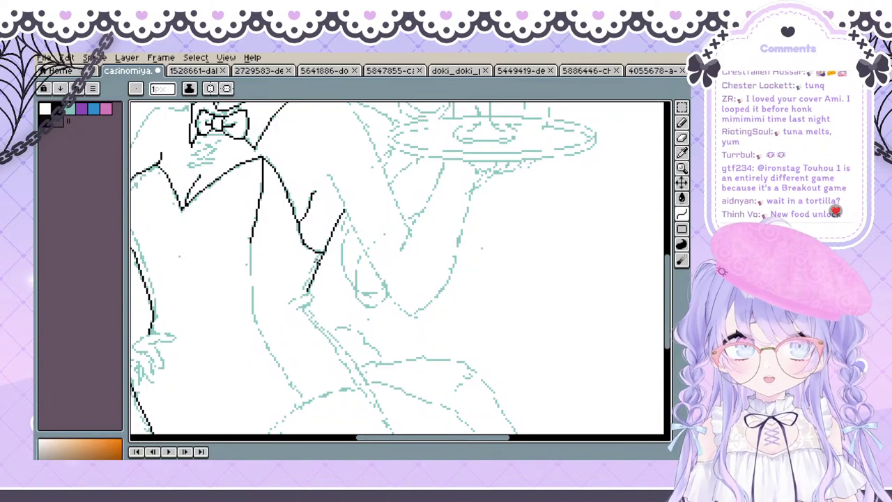
Draw the small pinched bend at the waist on the tray side, redoing the short curves until they fit
left_click_drag(303, 332, 286, 357)
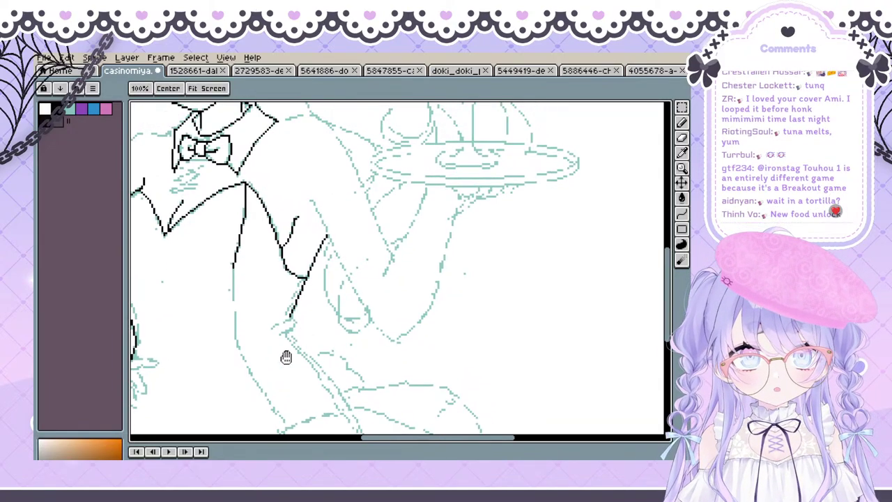
left_click_drag(311, 300, 308, 281)
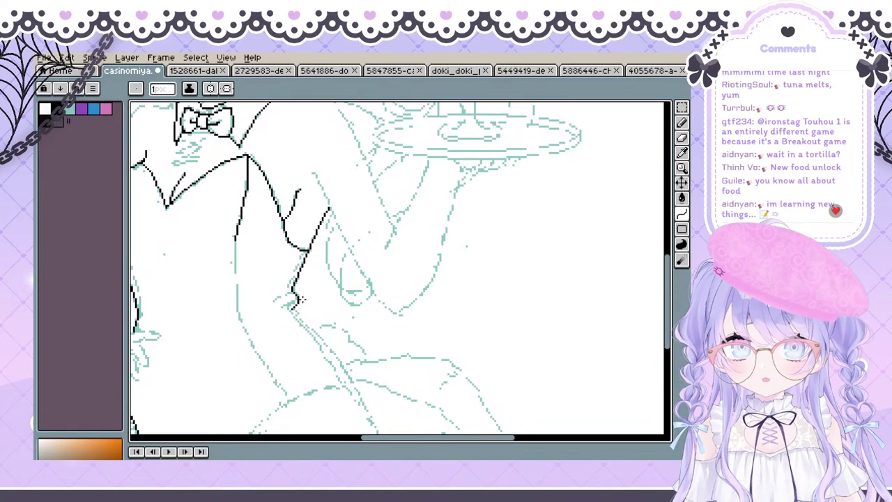
left_click_drag(287, 296, 307, 307)
key("ctrl+z")
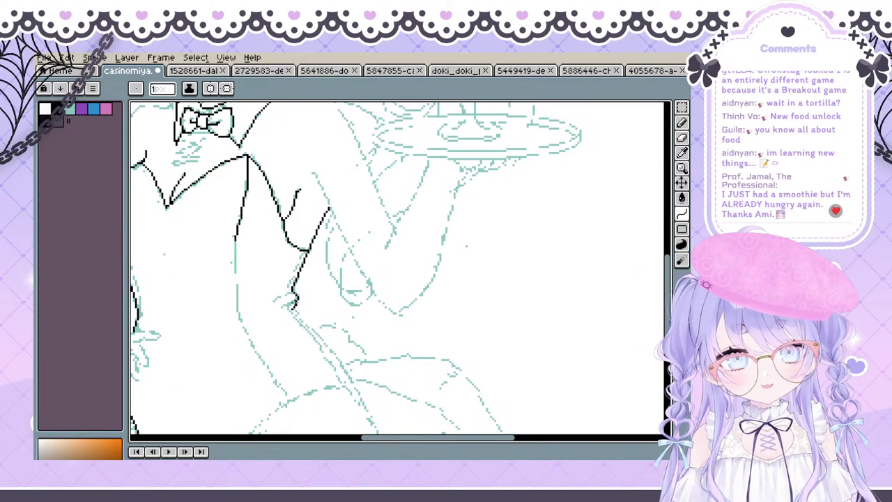
mouse_move(301, 316)
left_mouse_down()
mouse_move(297, 411)
mouse_move(307, 251)
mouse_move(315, 289)
left_mouse_up()
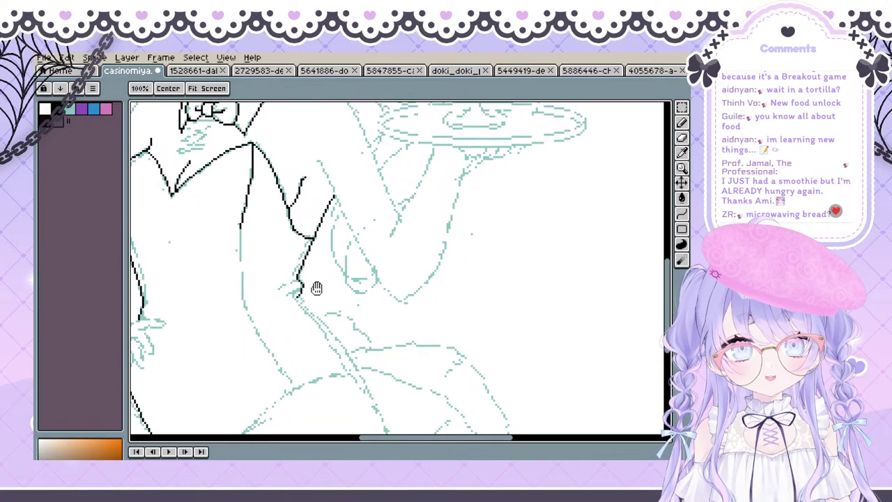
key("ctrl+z")
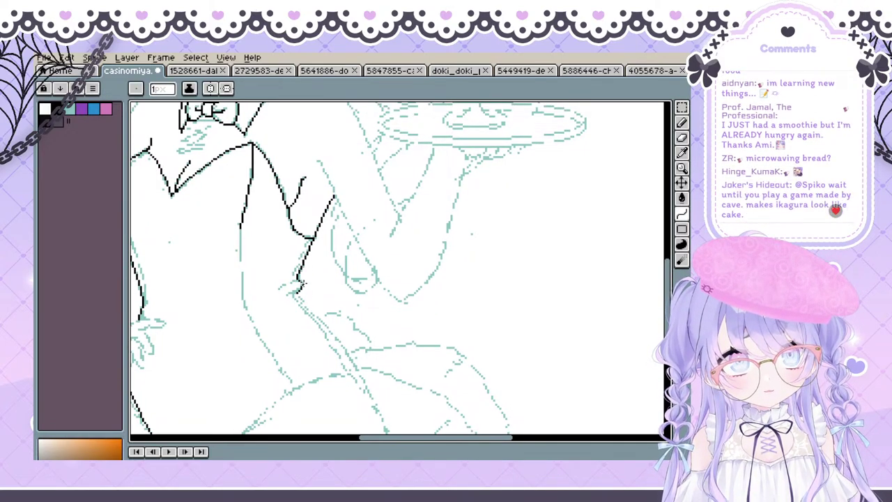
Draw the tray-side hip and outer thigh as one bulging curve from the waist bend to the canvas's bottom edge
left_click_drag(322, 218, 339, 208)
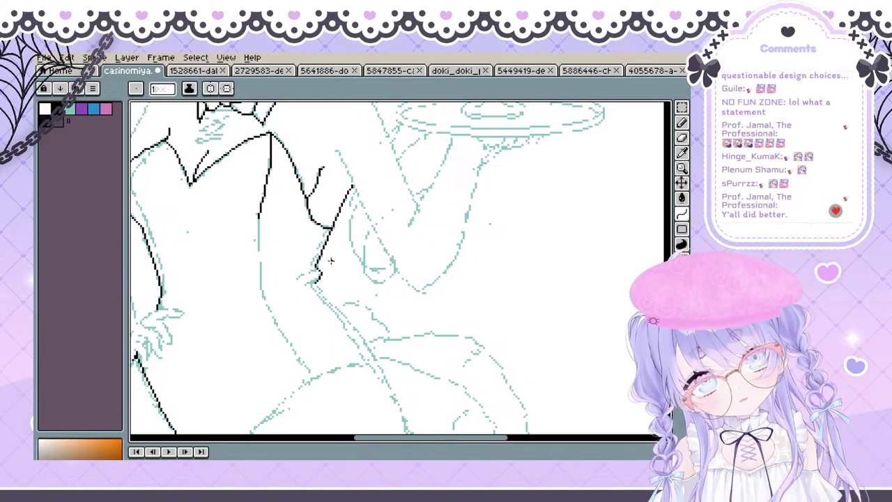
key("space")
mouse_move(318, 285)
left_mouse_down()
mouse_move(300, 246)
mouse_move(295, 254)
mouse_move(361, 335)
mouse_move(401, 422)
mouse_move(391, 144)
mouse_move(416, 105)
mouse_move(419, 207)
mouse_move(389, 409)
mouse_move(423, 131)
mouse_move(436, 186)
mouse_move(509, 136)
mouse_move(388, 366)
mouse_move(371, 372)
left_mouse_up()
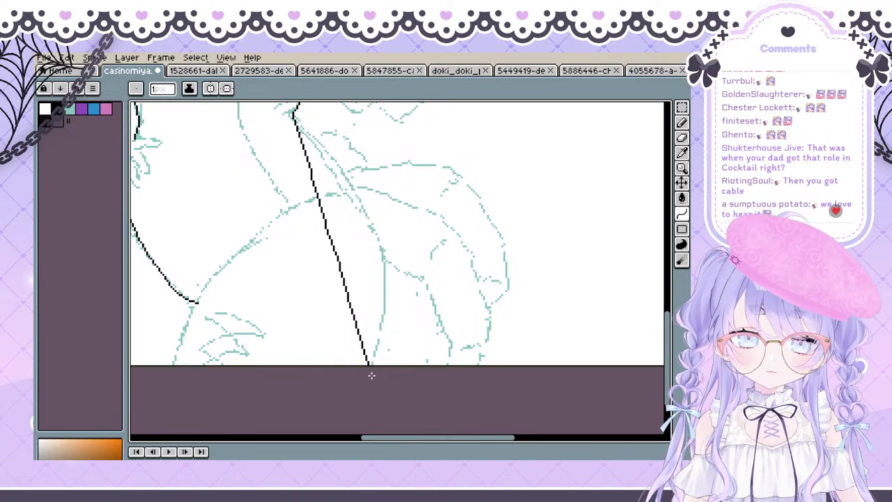
left_click_drag(372, 376, 371, 367)
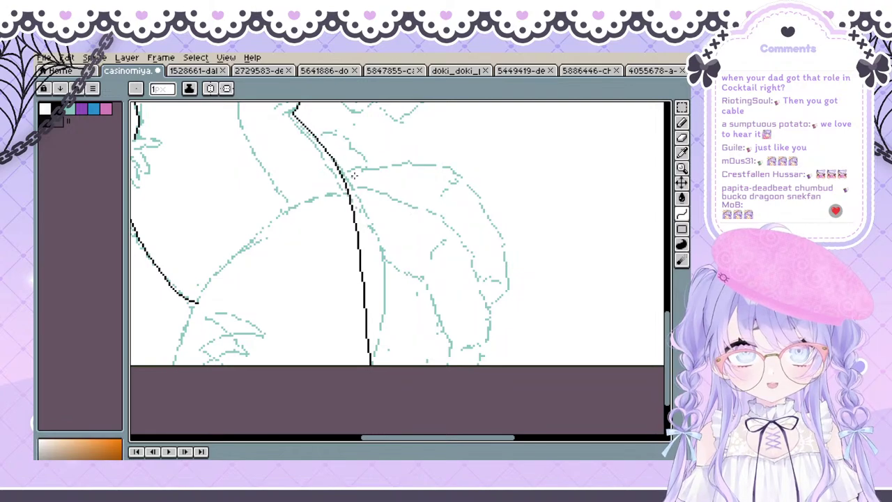
left_click_drag(354, 175, 417, 278)
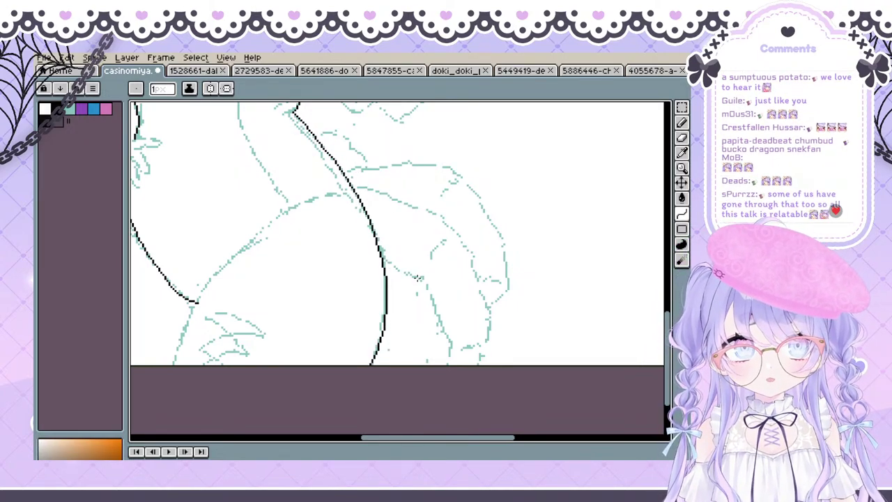
left_click(416, 273)
Draw the upper part of the tray-side leg opening, arching from the outer hip line towards the crotch
key("space")
left_click_drag(349, 277, 402, 379)
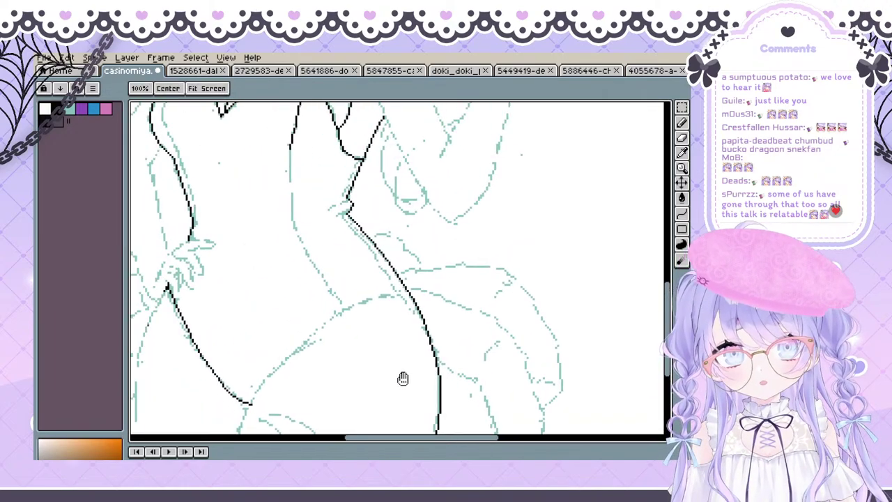
mouse_move(308, 307)
left_mouse_down()
mouse_move(356, 282)
mouse_move(310, 367)
mouse_move(300, 308)
left_mouse_up()
left_click_drag(332, 376, 315, 358)
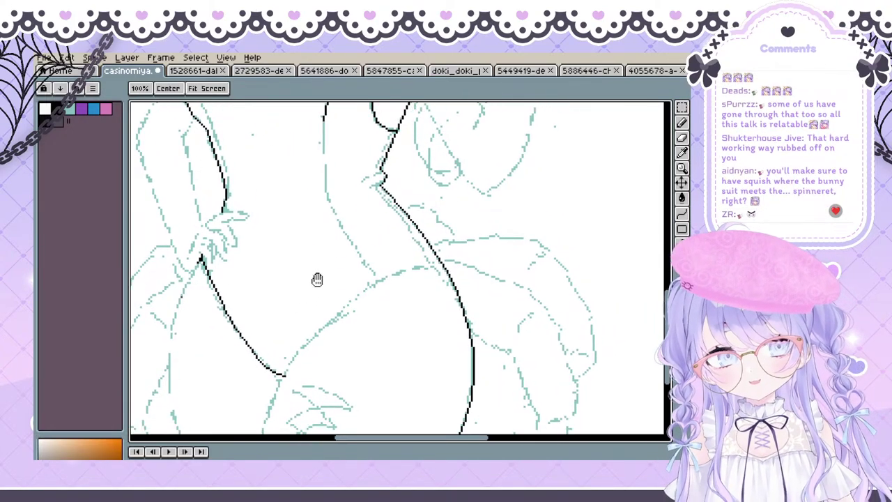
mouse_move(406, 284)
left_mouse_down()
mouse_move(331, 284)
mouse_move(388, 290)
left_mouse_up()
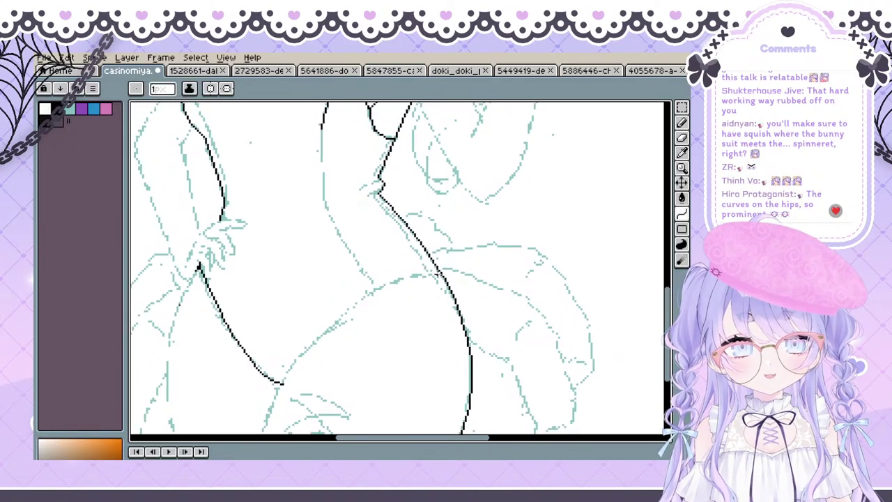
mouse_move(441, 278)
left_mouse_down()
mouse_move(317, 314)
mouse_move(317, 337)
mouse_move(371, 268)
mouse_move(470, 327)
left_mouse_up()
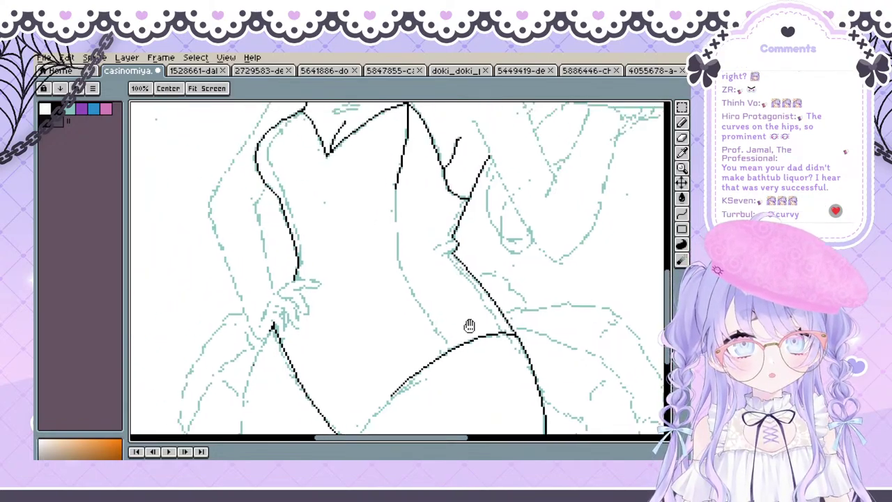
Continue the bodice's front seam from mid-torso down through the waist to the tray-side leg opening
mouse_move(395, 239)
left_mouse_down()
mouse_move(367, 297)
mouse_move(307, 244)
mouse_move(316, 328)
mouse_move(311, 317)
left_mouse_up()
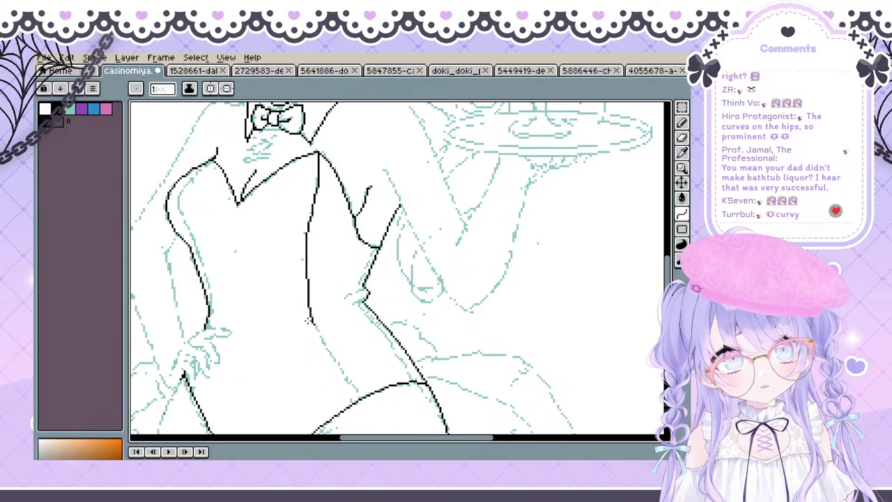
left_click_drag(318, 341, 286, 300)
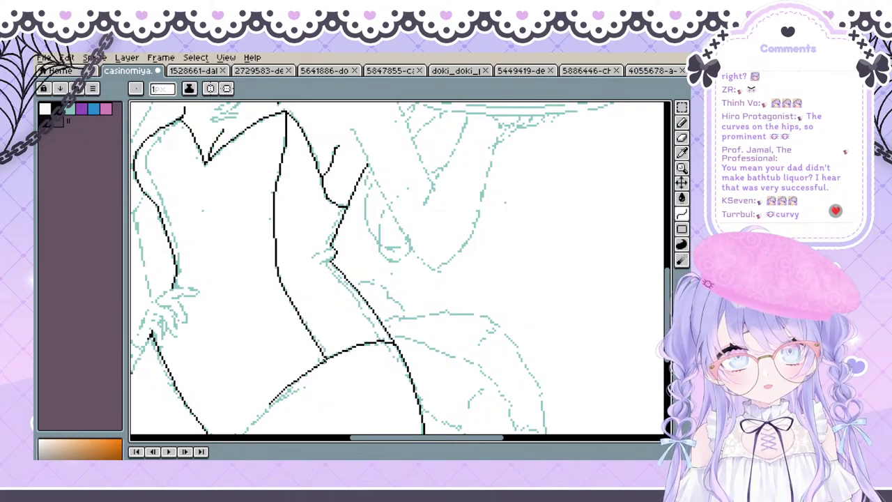
left_click_drag(323, 361, 326, 356)
left_click(305, 320)
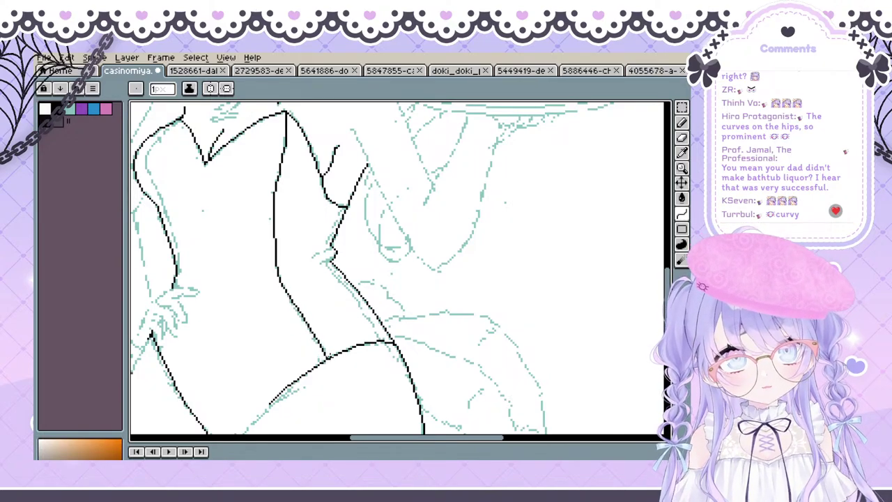
Draw a second, inner curve inside the bust outline on the free-arm side, from the neckline's peak down to the bodice's side
left_click_drag(317, 307, 352, 353)
left_click_drag(230, 294, 230, 255)
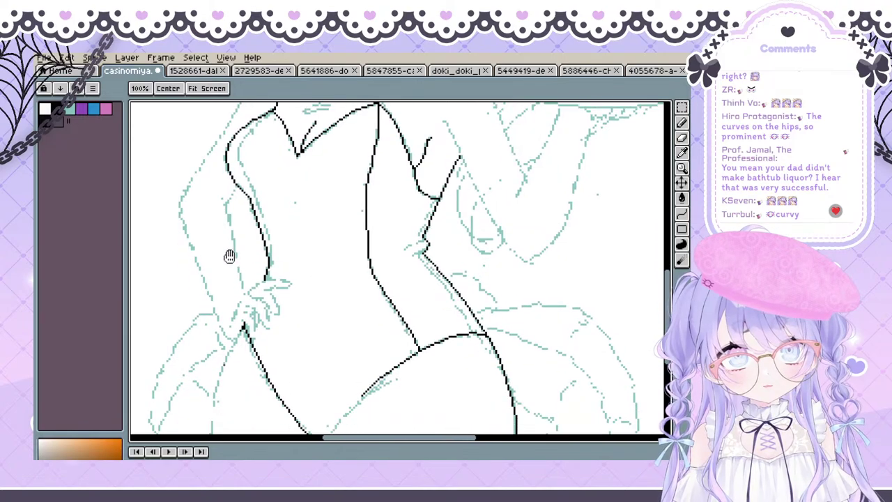
left_click_drag(244, 318, 233, 337)
left_click_drag(240, 295, 243, 312)
left_click_drag(272, 163, 269, 149)
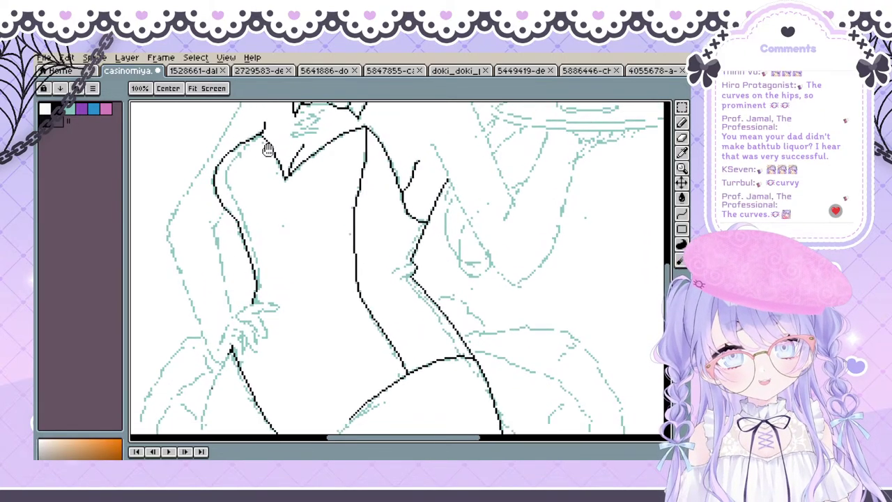
left_click_drag(260, 187, 260, 197)
key("space")
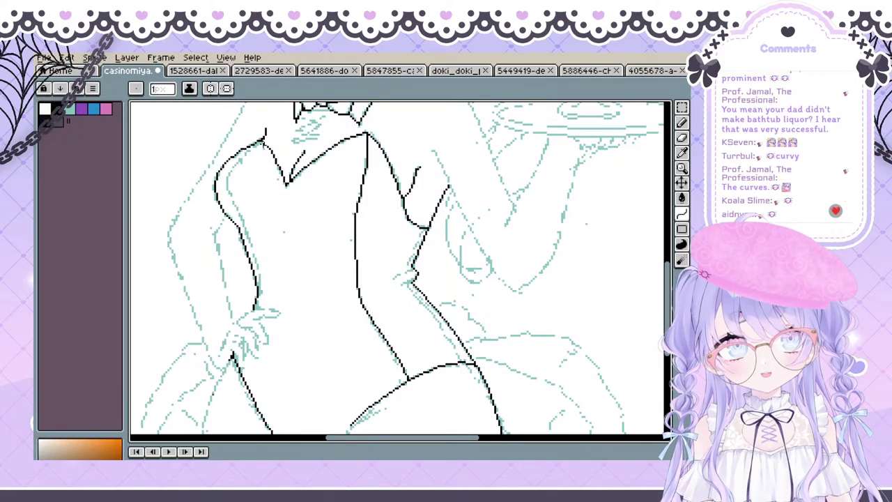
left_click_drag(263, 143, 242, 230)
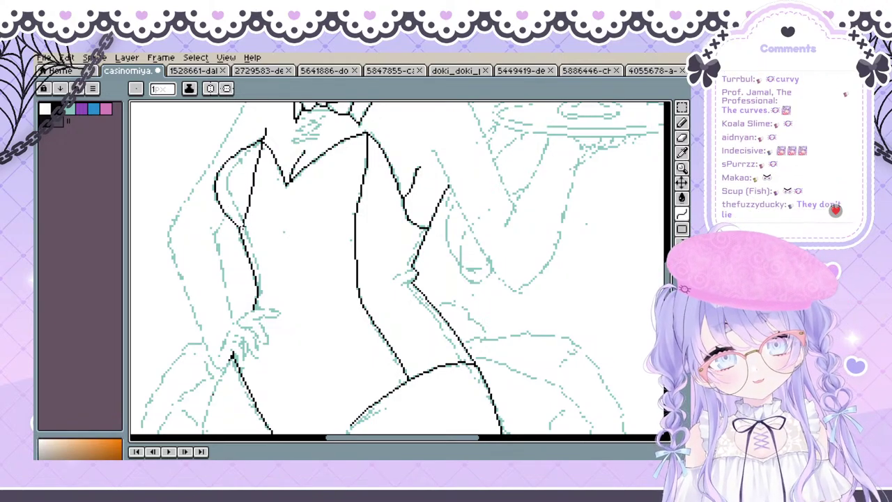
left_click(229, 164)
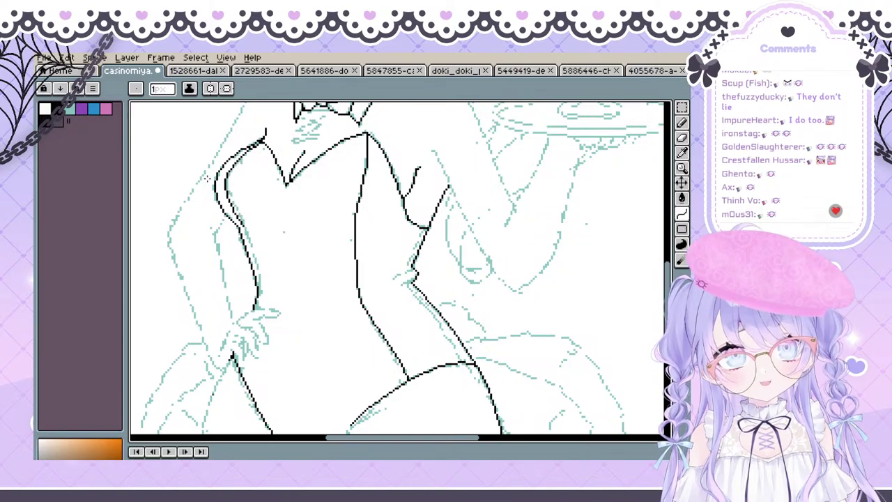
Continue the free-arm side's inner bodice line down to the waist and join the waist outline to the hip
key("space")
left_click_drag(242, 243, 226, 252)
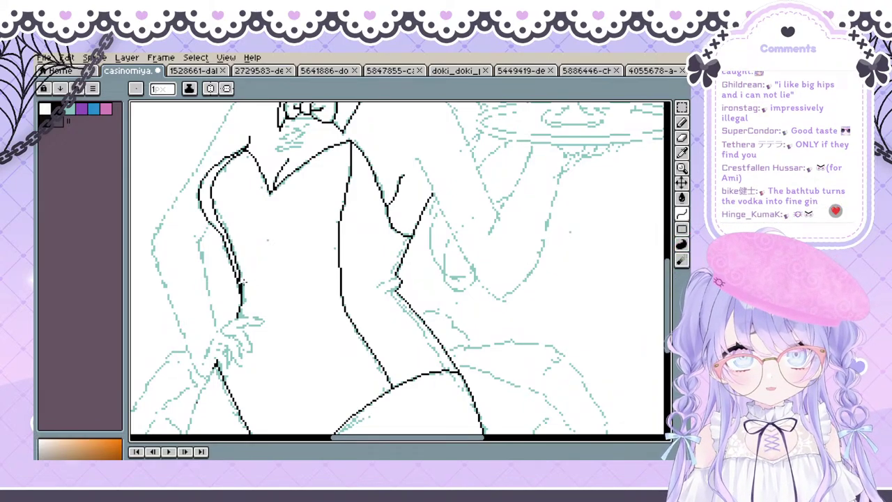
key("space")
left_click_drag(256, 231, 311, 176)
left_click_drag(317, 232, 247, 256)
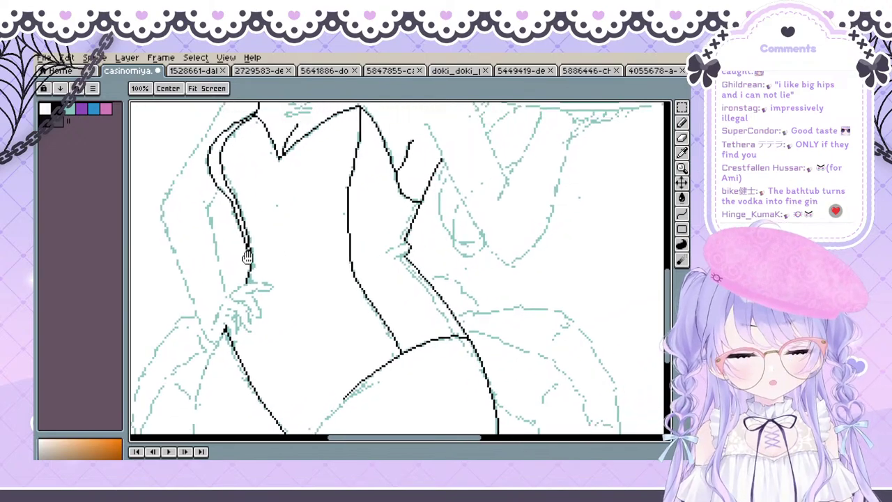
left_click_drag(230, 332, 236, 324)
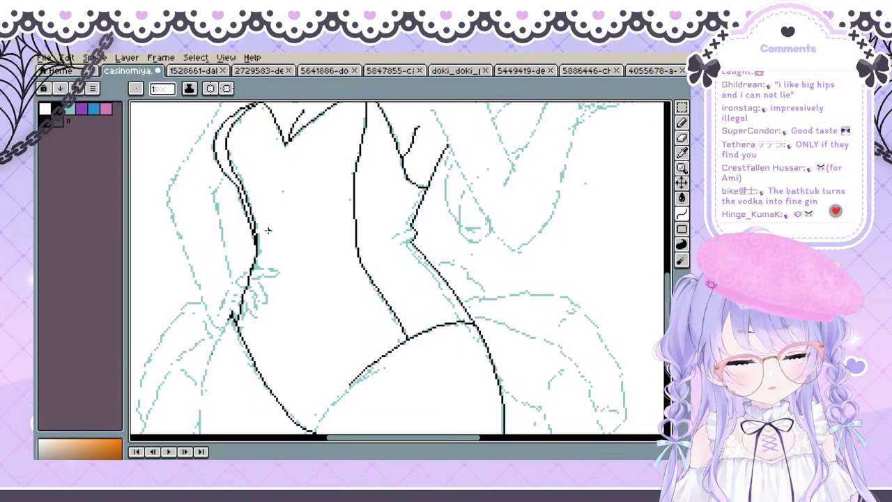
Extend the tray-side leg opening past the crotch as one smooth inner-thigh curve down to the canvas's bottom edge
key("space")
left_click_drag(323, 191, 241, 261)
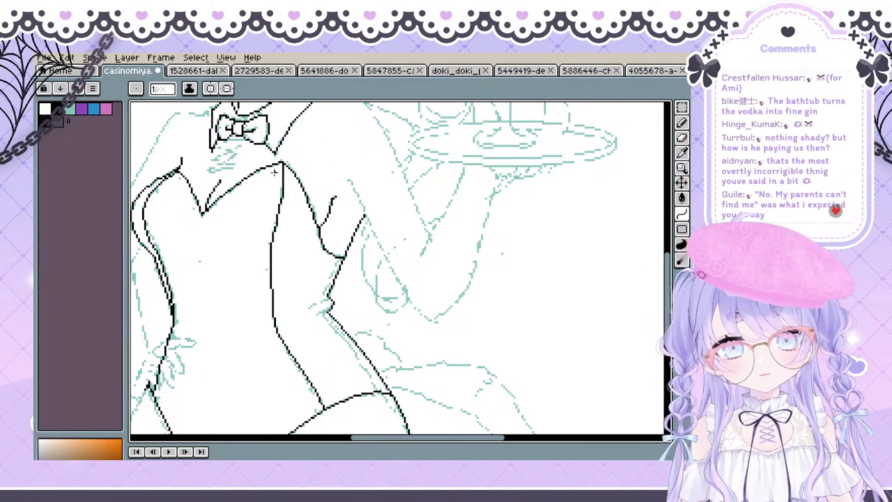
key("space")
mouse_move(303, 310)
left_mouse_down()
mouse_move(271, 319)
mouse_move(404, 295)
mouse_move(249, 319)
mouse_move(334, 343)
mouse_move(331, 315)
left_mouse_up()
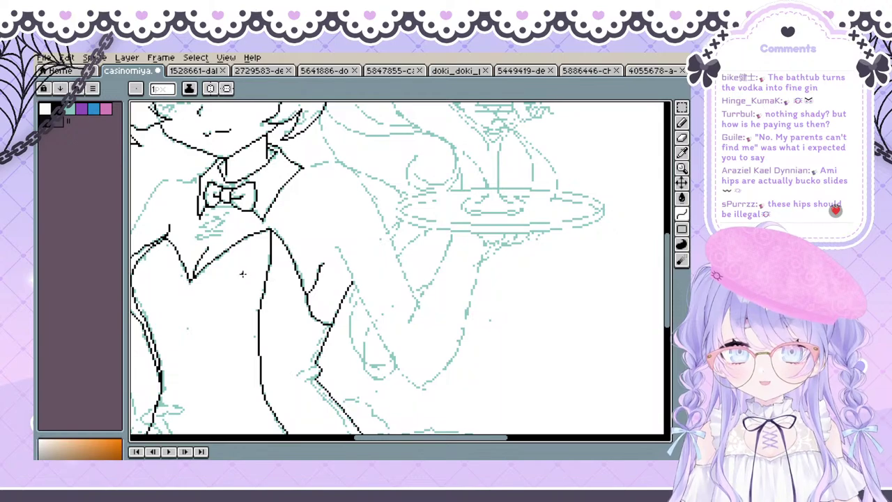
key("space")
left_click_drag(310, 283, 410, 308)
left_click_drag(322, 227, 303, 147)
mouse_move(259, 223)
left_mouse_down()
mouse_move(255, 231)
mouse_move(226, 141)
left_mouse_up()
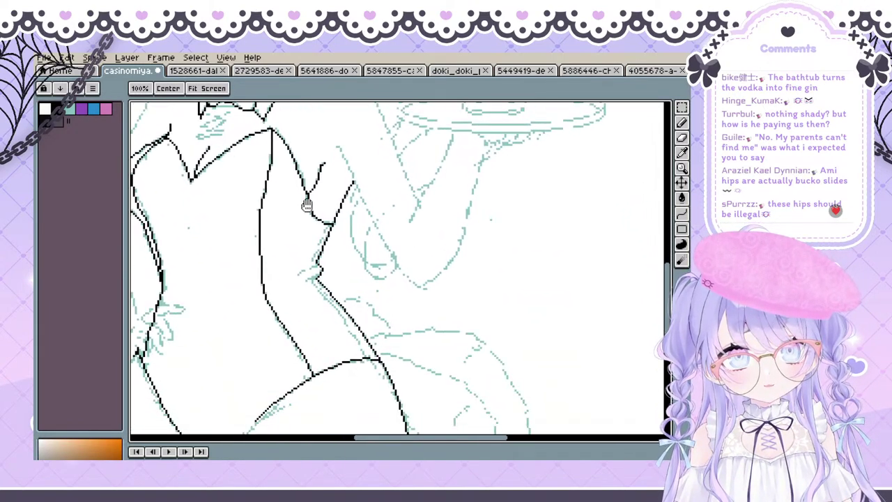
mouse_move(327, 258)
left_mouse_down()
mouse_move(290, 242)
mouse_move(323, 295)
mouse_move(263, 279)
mouse_move(358, 259)
left_mouse_up()
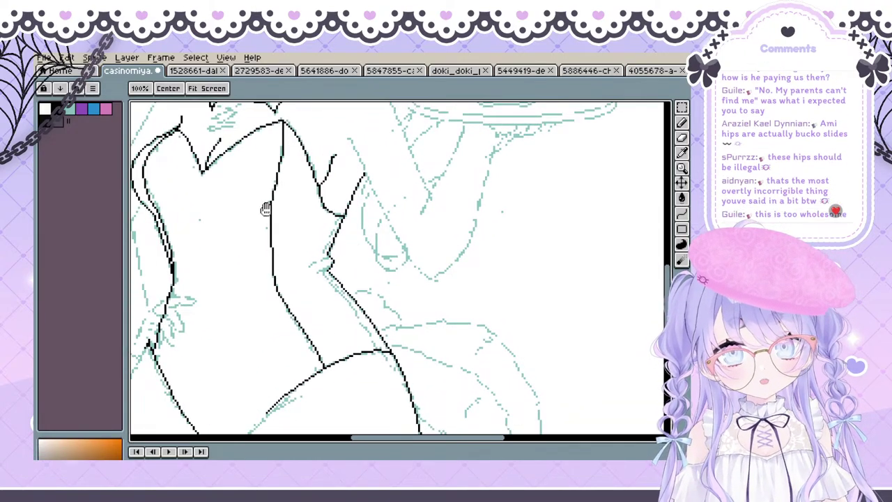
mouse_move(293, 237)
left_mouse_down()
mouse_move(274, 274)
mouse_move(340, 229)
mouse_move(265, 274)
mouse_move(249, 273)
mouse_move(260, 283)
mouse_move(247, 253)
mouse_move(269, 259)
mouse_move(219, 372)
mouse_move(218, 406)
left_mouse_up()
key("space")
left_click(282, 274)
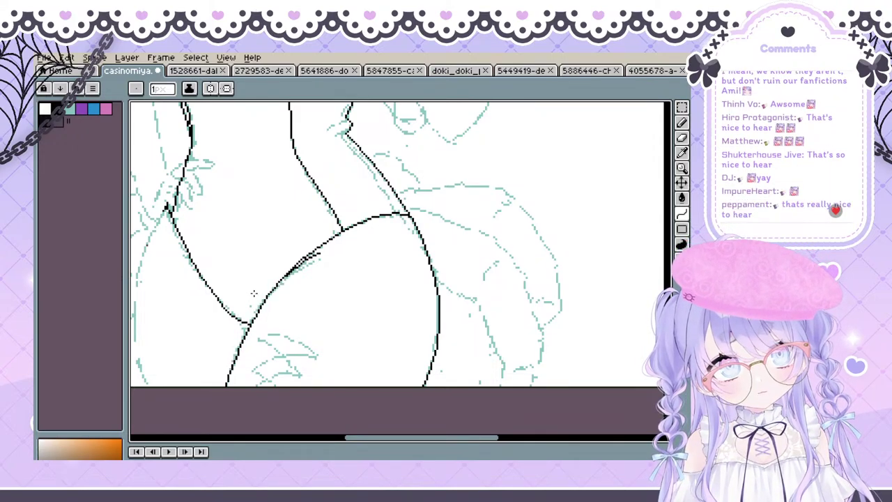
Draw the free-arm side's outer thigh as a bulging curve from the hip point to the canvas's bottom edge
left_click_drag(253, 286, 305, 310)
mouse_move(213, 268)
left_mouse_down()
mouse_move(239, 251)
mouse_move(233, 241)
mouse_move(193, 402)
mouse_move(248, 406)
mouse_move(238, 404)
left_mouse_up()
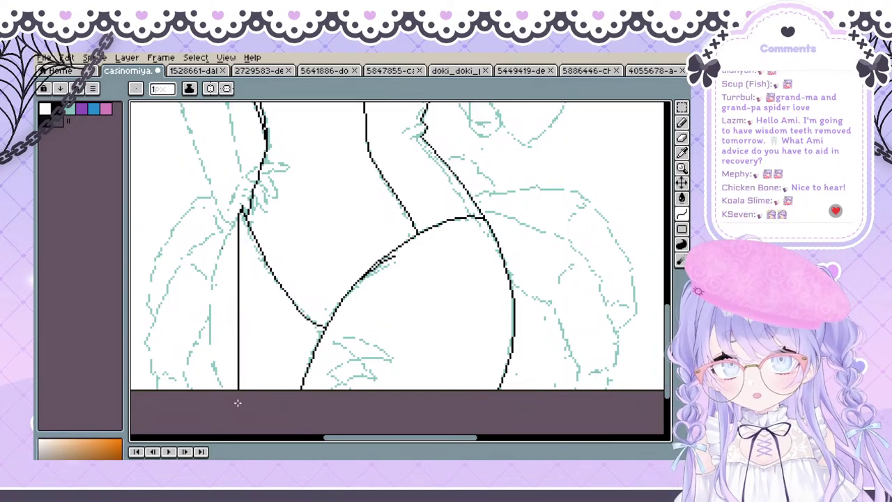
mouse_move(235, 400)
left_mouse_down()
mouse_move(244, 403)
mouse_move(238, 397)
mouse_move(233, 413)
left_mouse_up()
left_click_drag(211, 271, 192, 354)
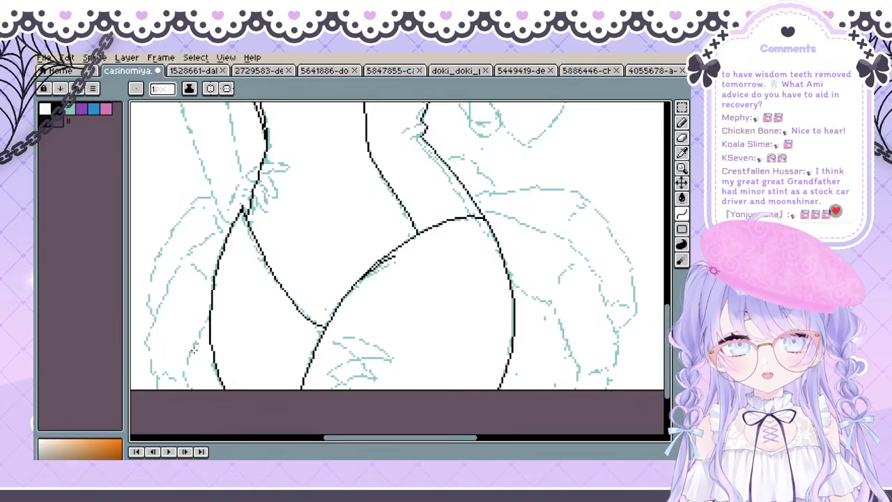
Try short fold lines running inward from the pinched bend at the tray-side waist, undoing the strokes that do not fit
mouse_move(349, 109)
left_mouse_down()
mouse_move(290, 203)
mouse_move(320, 183)
mouse_move(266, 323)
mouse_move(271, 161)
mouse_move(259, 230)
mouse_move(275, 234)
left_mouse_up()
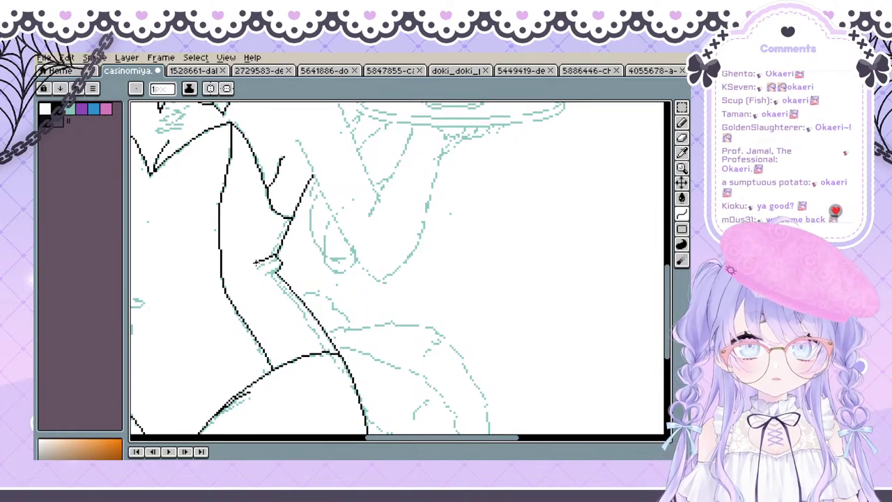
key("ctrl+z")
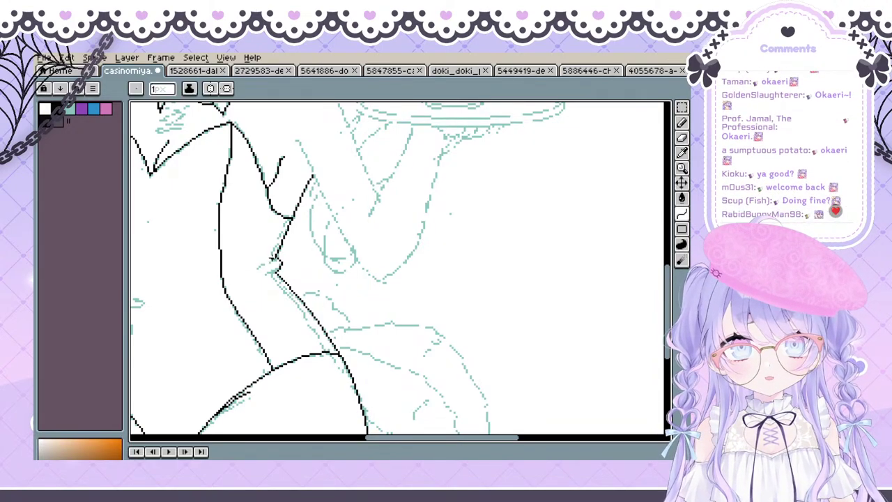
left_click(269, 261)
mouse_move(258, 266)
left_mouse_down()
mouse_move(241, 305)
mouse_move(253, 269)
mouse_move(266, 268)
left_mouse_up()
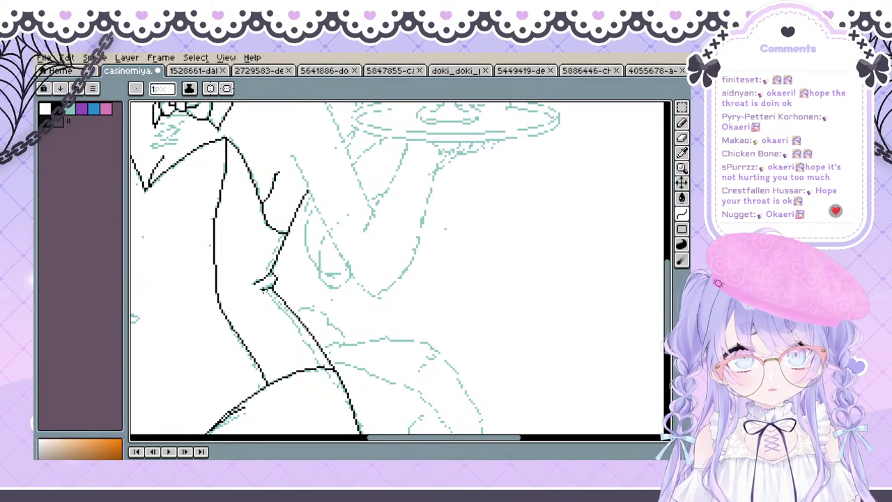
mouse_move(267, 265)
left_mouse_down()
mouse_move(252, 279)
mouse_move(342, 332)
mouse_move(358, 265)
mouse_move(304, 292)
left_mouse_up()
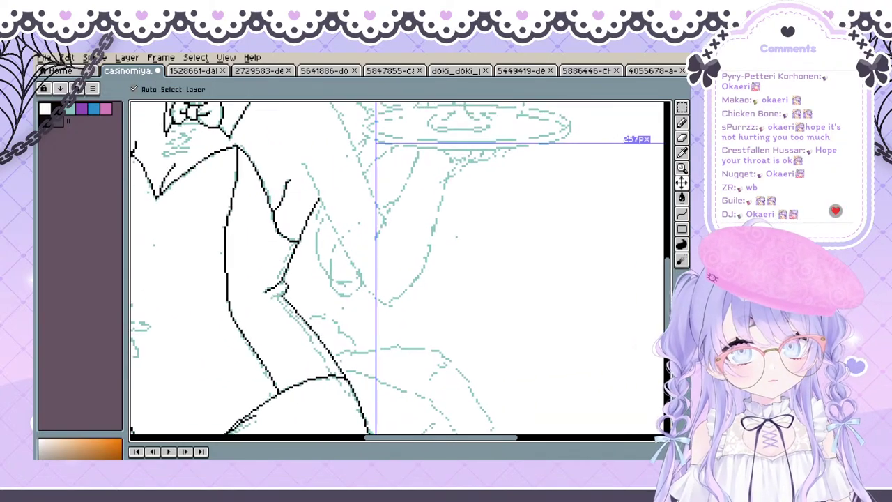
key("ctrl+z")
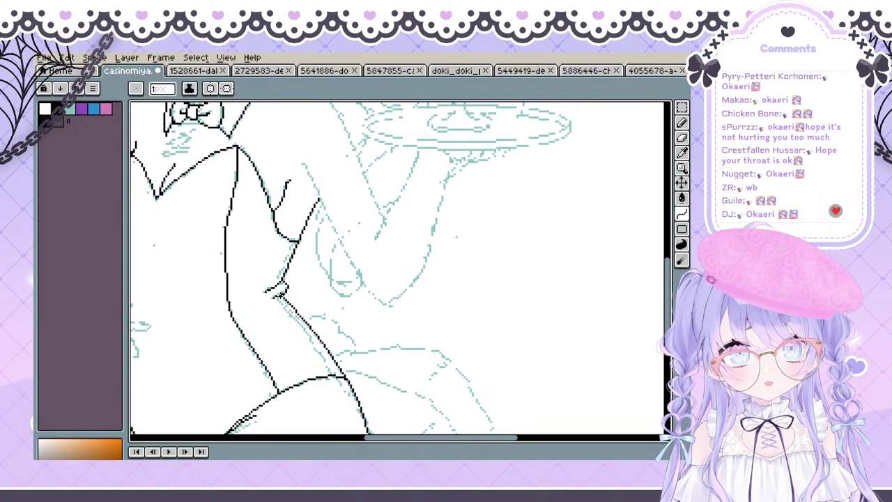
left_click_drag(279, 288, 345, 279)
left_click_drag(363, 180, 315, 231)
left_click_drag(355, 195, 360, 193)
left_click_drag(275, 277, 250, 224)
left_click_drag(317, 184, 325, 186)
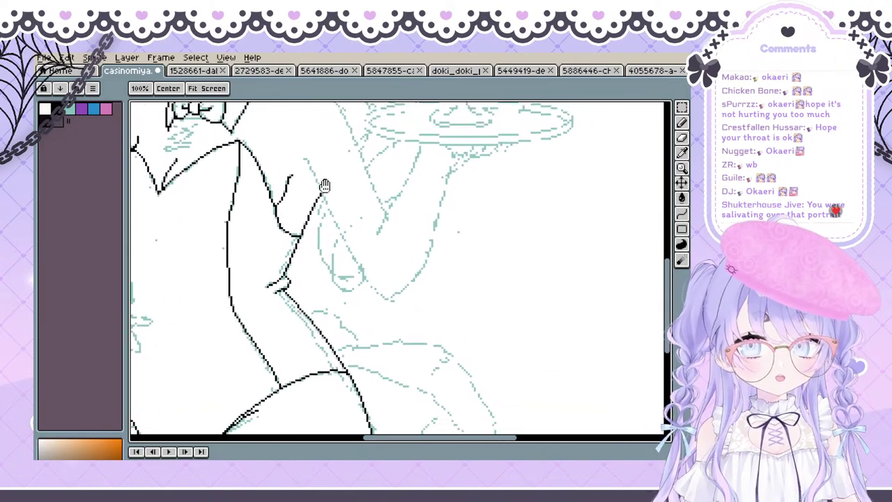
key("ctrl+z")
key("ctrl+z")
Redraw the two short crease lines running inward from the tray-side waist pinch, one above the other
left_click_drag(279, 274, 272, 287)
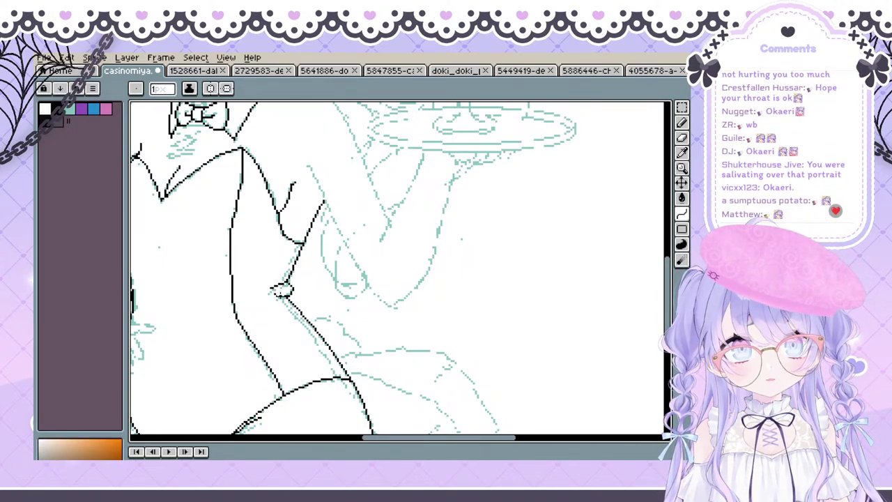
key("ctrl+z")
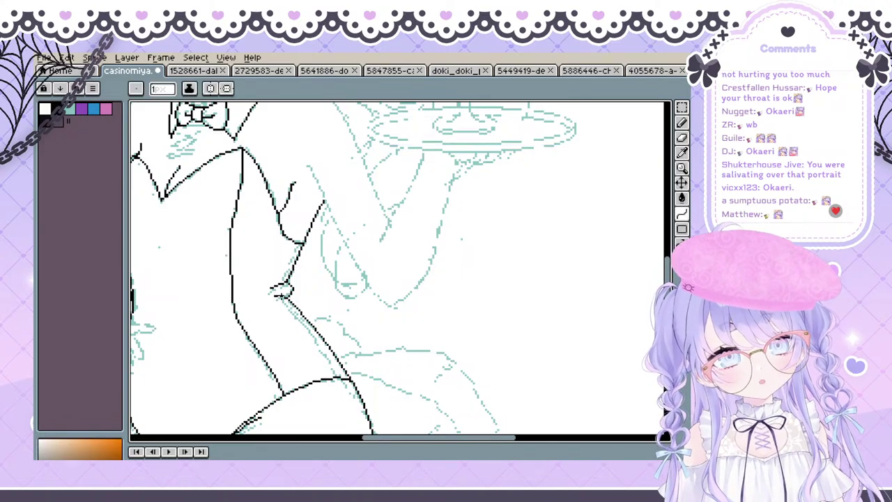
mouse_move(366, 306)
left_mouse_down()
mouse_move(405, 332)
mouse_move(539, 230)
mouse_move(336, 292)
left_mouse_up()
key("ctrl+z")
left_click_drag(247, 282, 246, 291)
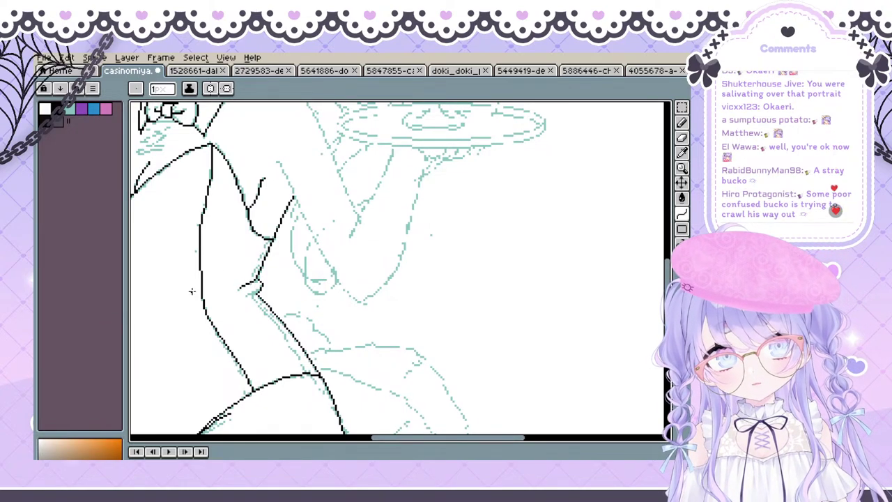
left_click_drag(259, 293, 246, 296)
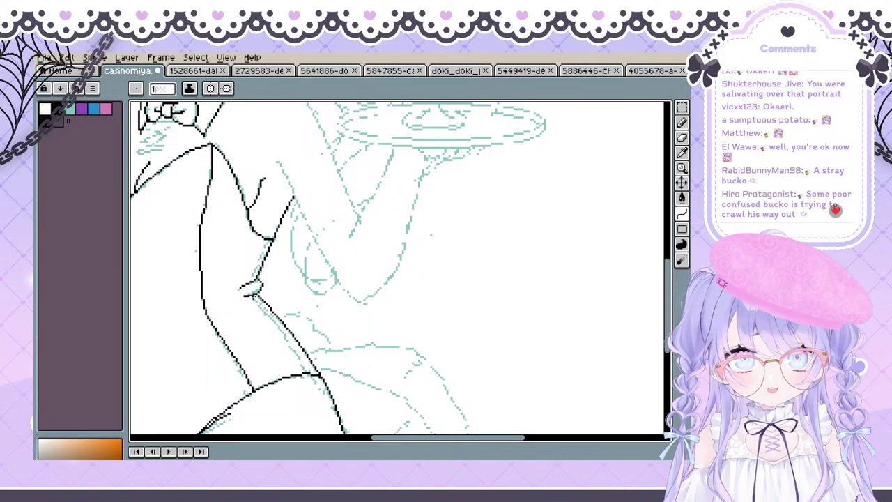
Erase the black bodice line where it crosses the sketched hand resting on the hip
key("space")
left_click_drag(311, 227, 444, 202)
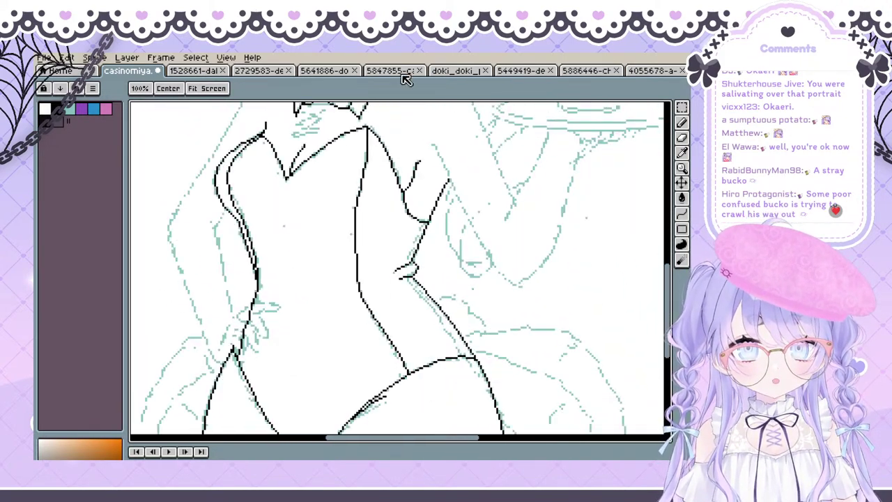
left_click_drag(387, 283, 427, 123)
left_click_drag(455, 178, 564, 240)
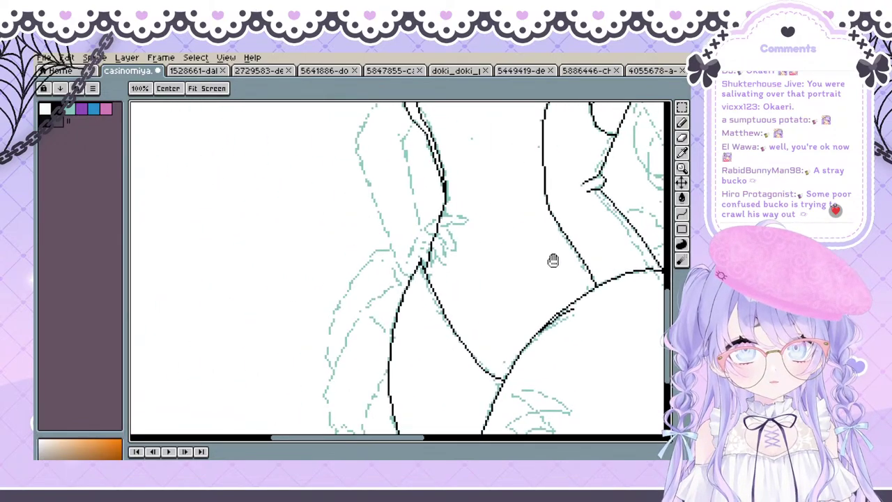
left_click_drag(535, 179, 384, 259)
mouse_move(341, 286)
left_mouse_down()
mouse_move(347, 317)
mouse_move(318, 301)
left_mouse_up()
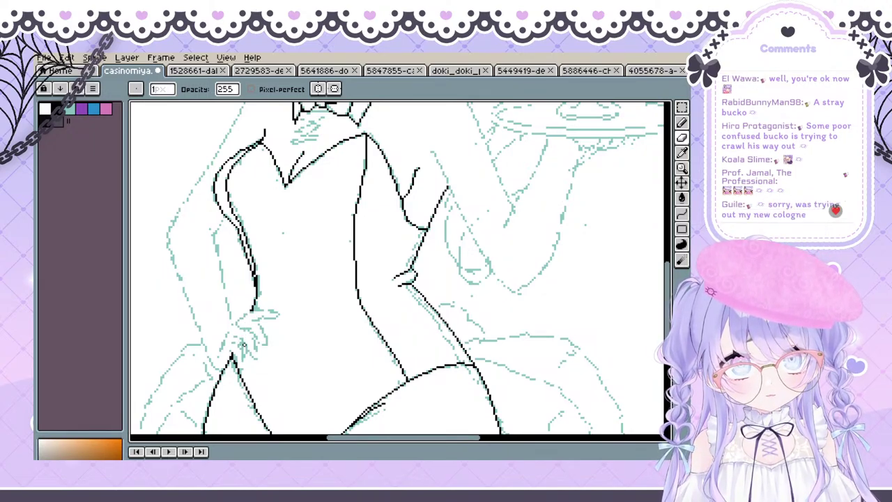
mouse_move(242, 325)
left_mouse_down()
mouse_move(255, 309)
mouse_move(243, 318)
left_mouse_up()
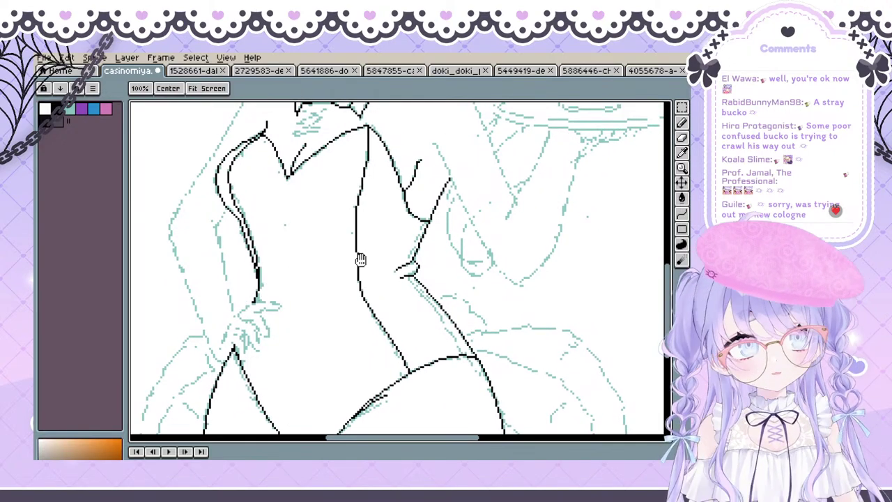
Draw the underside of the tray-holding arm with the Pencil, from the armpit down around the elbow to the start of the forearm
mouse_move(443, 185)
left_mouse_down()
mouse_move(297, 290)
mouse_move(277, 280)
left_mouse_up()
key("b")
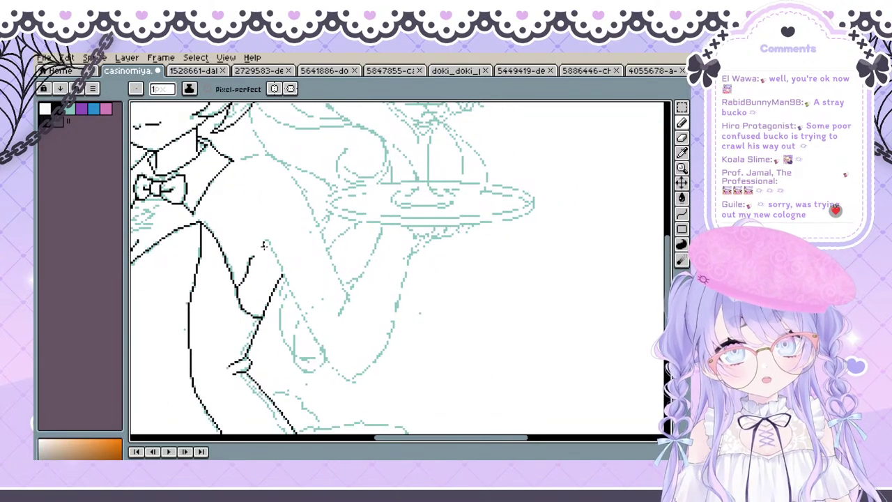
left_click_drag(264, 244, 300, 310)
key("ctrl+z")
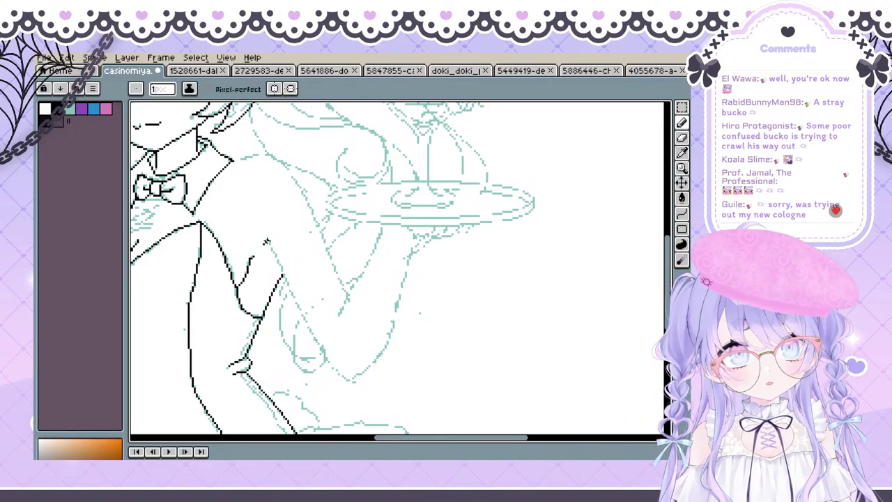
mouse_move(265, 241)
left_mouse_down()
mouse_move(314, 351)
mouse_move(338, 373)
left_mouse_up()
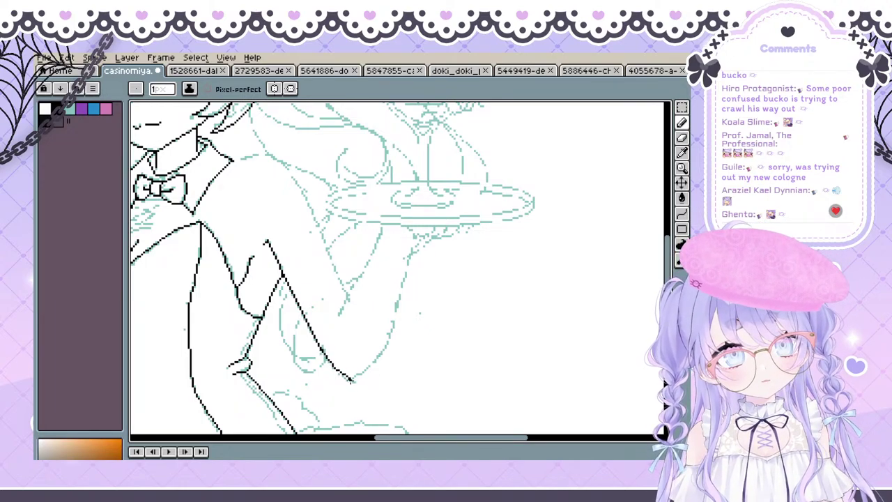
key("ctrl+z")
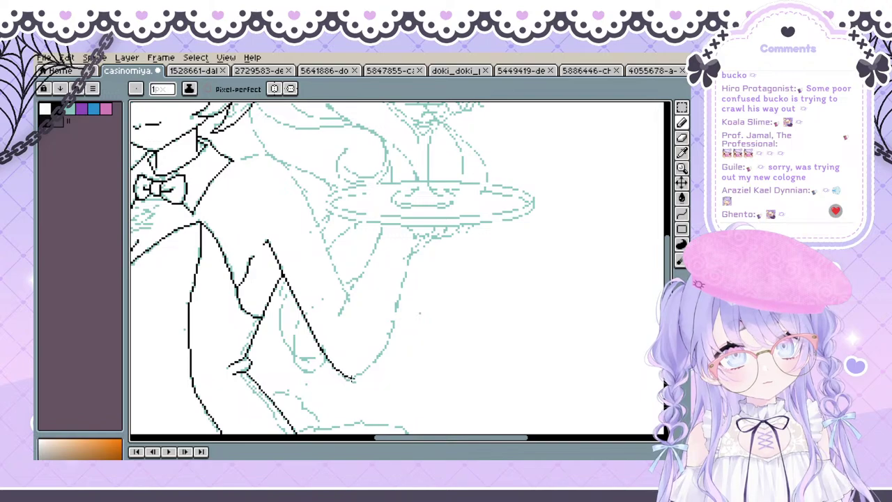
left_click_drag(374, 363, 389, 344)
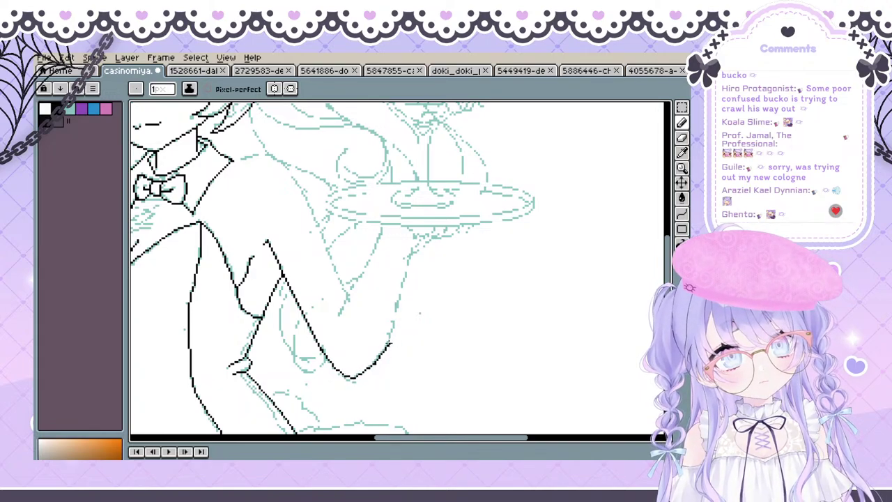
key("ctrl+z")
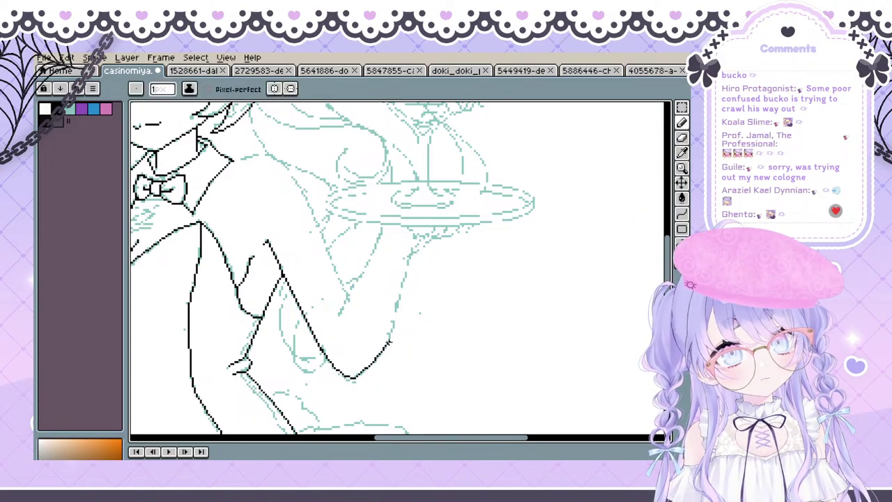
Undo the start of the forearm and try freehand strokes for its outer edge, from the elbow up toward the tray
left_click_drag(395, 318, 406, 279)
key("ctrl+z")
key("space")
key("ctrl+z")
key("ctrl+z")
key("ctrl+z")
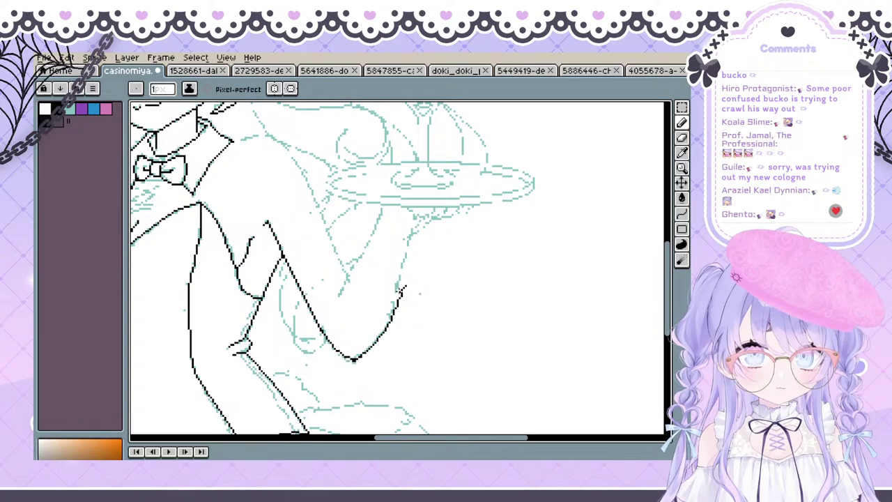
left_click_drag(356, 358, 400, 283)
key("ctrl+z")
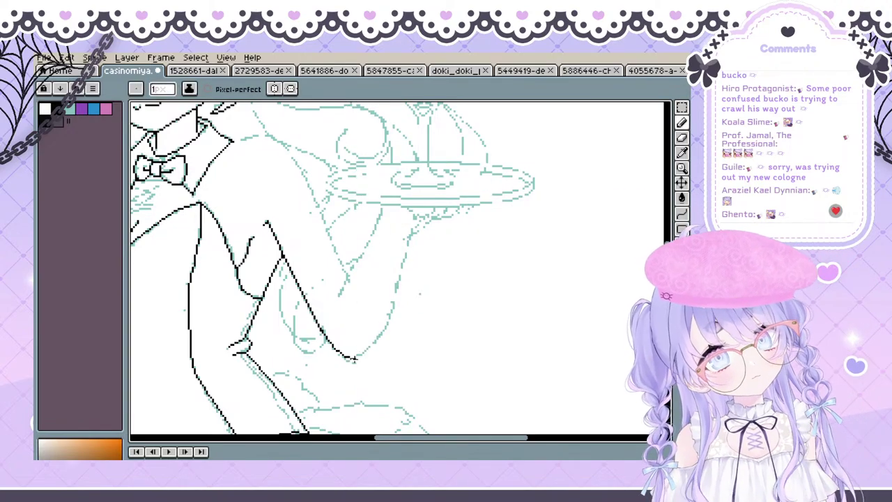
left_click_drag(356, 358, 401, 293)
key("ctrl+z")
Draw the outer forearm line from the elbow up to the wrist beneath the tray, using the Curve tool for the upper stretch
mouse_move(356, 358)
left_mouse_down()
mouse_move(401, 287)
mouse_move(438, 287)
mouse_move(358, 311)
left_mouse_up()
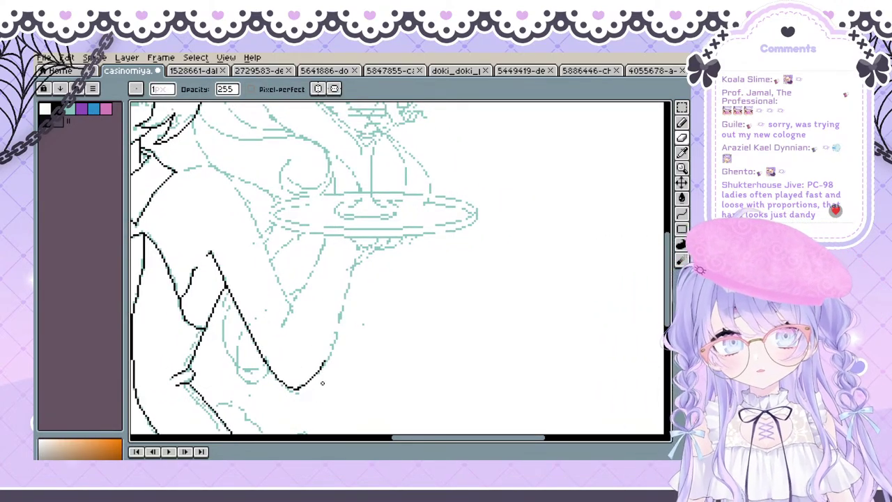
left_click(685, 217)
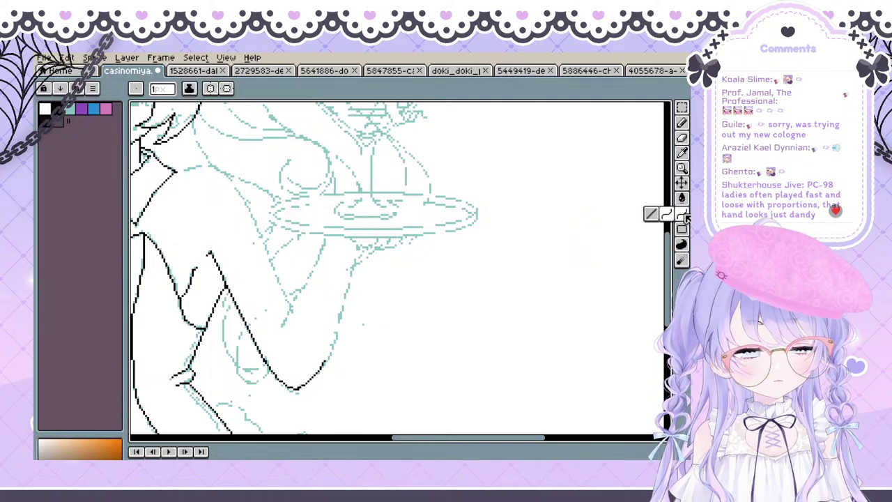
left_click_drag(313, 334, 337, 332)
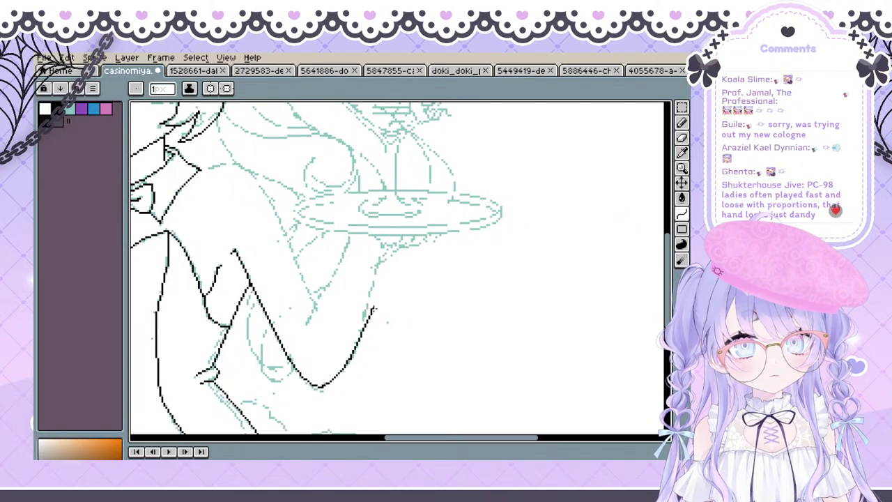
mouse_move(374, 308)
left_mouse_down()
mouse_move(388, 253)
mouse_move(366, 254)
mouse_move(381, 246)
mouse_move(346, 346)
mouse_move(352, 356)
left_mouse_up()
left_click(363, 309)
left_click(371, 286)
key("ctrl+z")
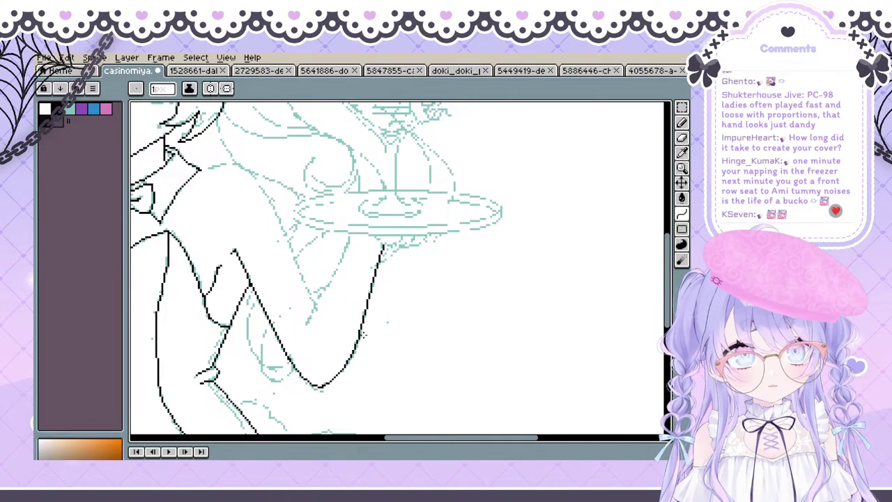
Draw the inner forearm line as a curve from the elbow crease up to the underside of the tray
key("space")
left_click_drag(377, 271, 430, 265)
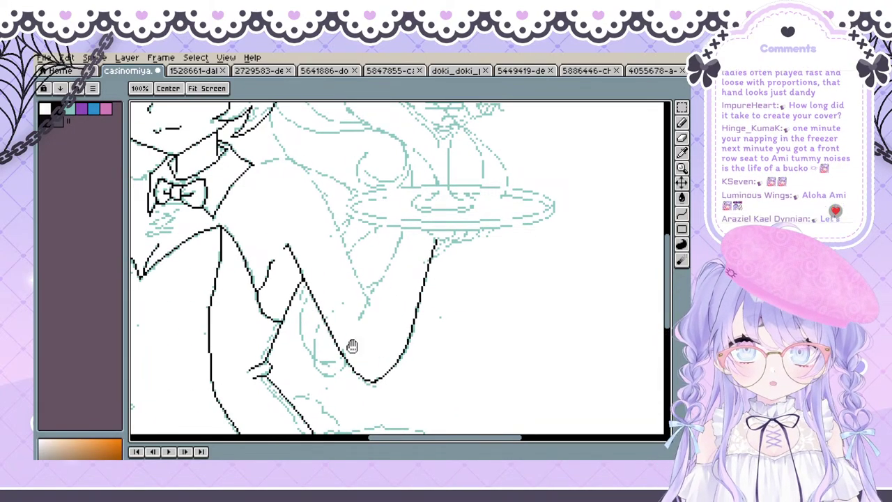
left_click_drag(352, 347, 329, 361)
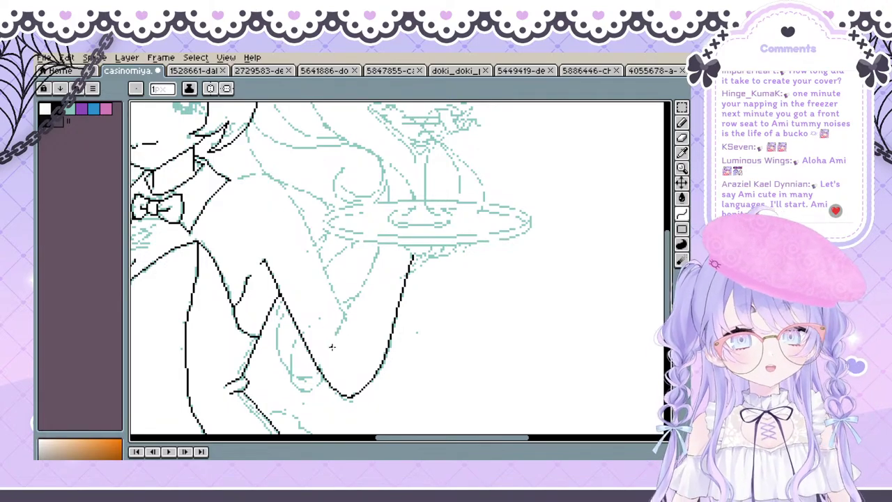
left_click_drag(332, 346, 381, 244)
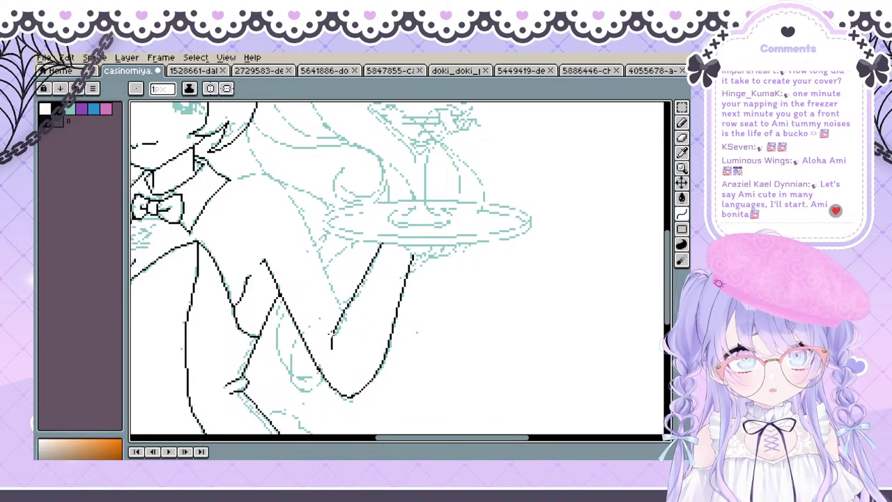
left_click(334, 329)
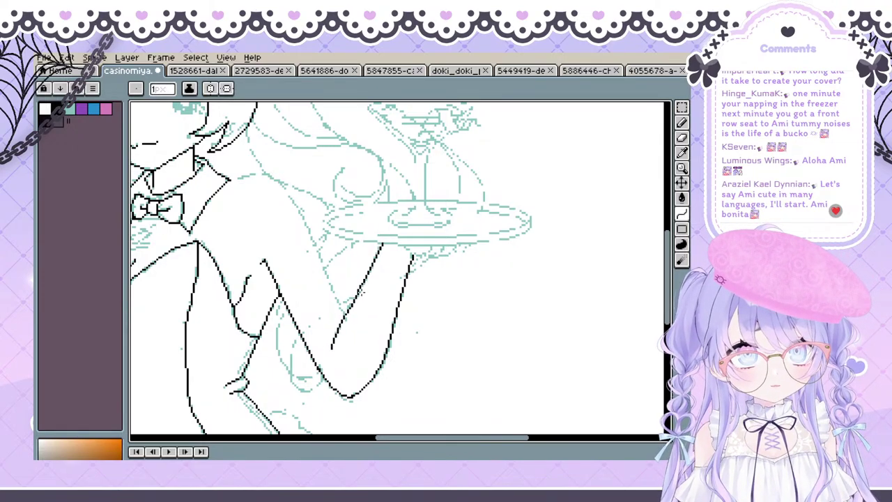
Check the whole figure's black line art with the teal sketch and white background hidden, and show them again
scroll(370, 282, "down", 3)
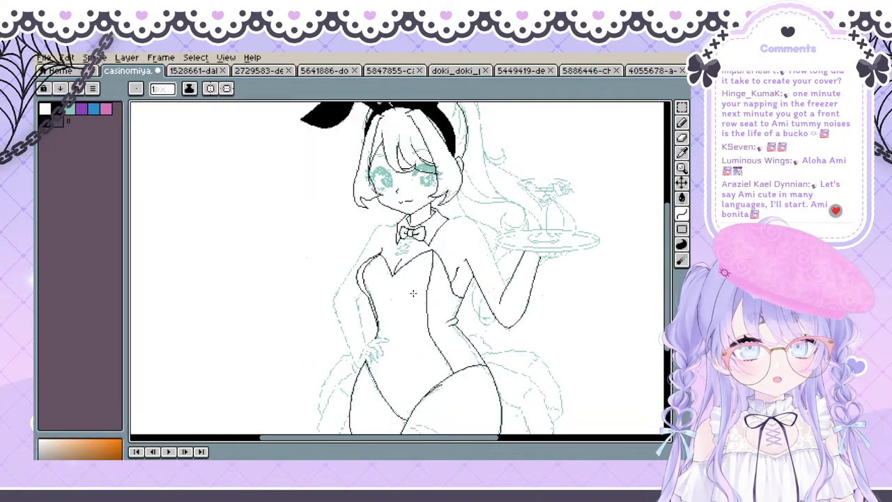
left_click_drag(413, 293, 314, 250)
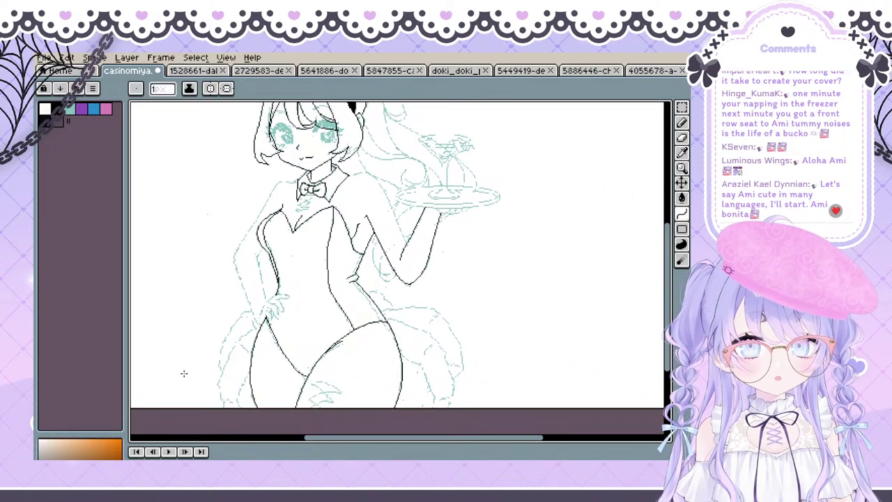
key("shift+x")
left_click_drag(258, 376, 264, 395)
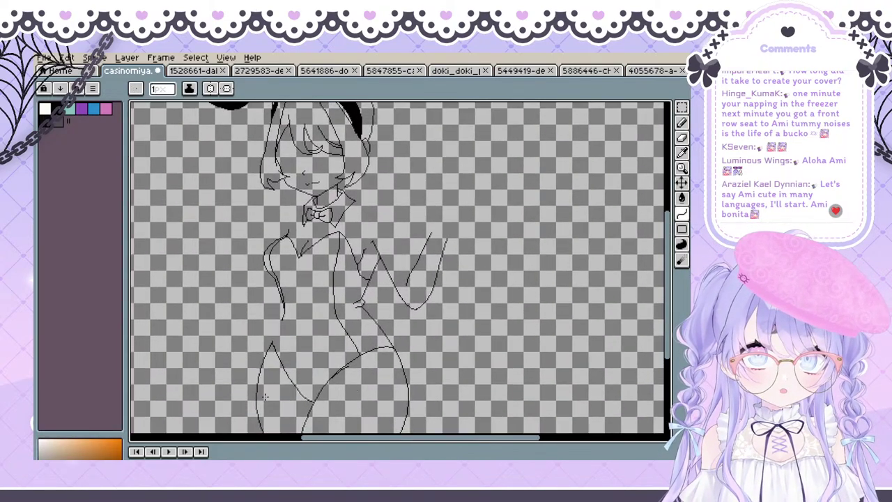
mouse_move(258, 273)
left_mouse_down()
mouse_move(266, 323)
mouse_move(258, 352)
mouse_move(268, 167)
mouse_move(278, 256)
mouse_move(239, 271)
mouse_move(242, 278)
left_mouse_up()
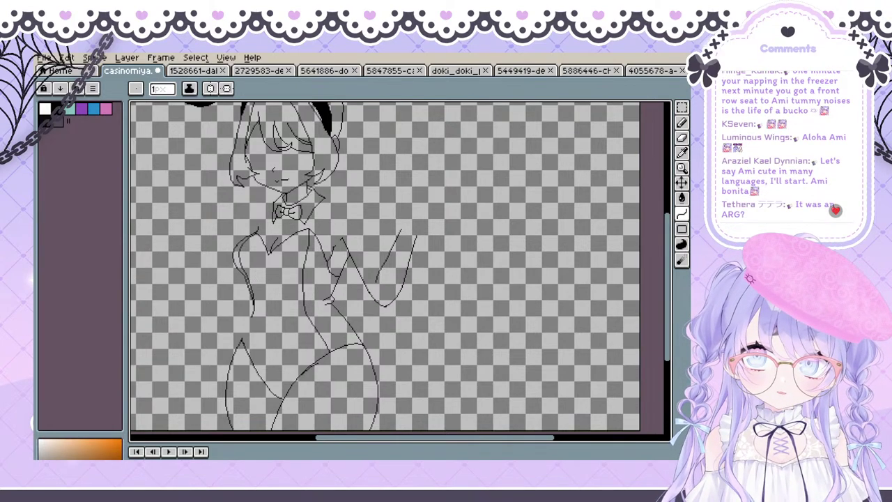
key("shift+x")
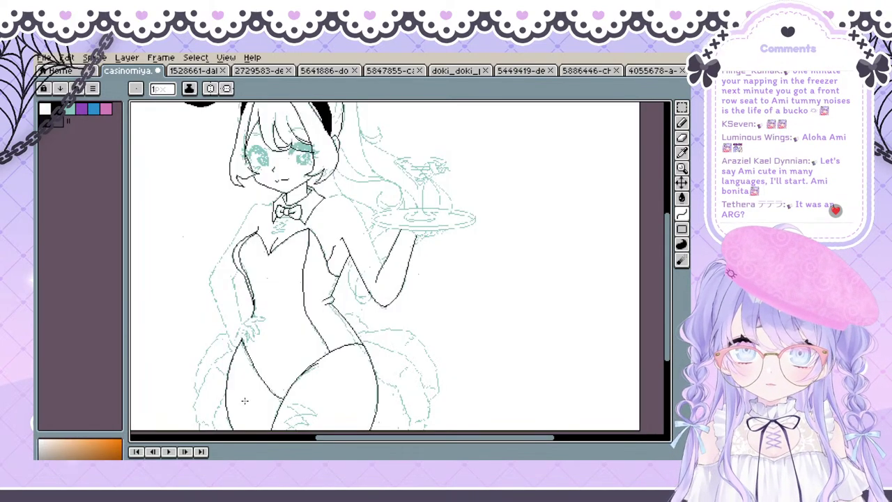
scroll(305, 353, "up", 1)
left_click_drag(275, 338, 210, 342)
mouse_move(364, 299)
left_mouse_down()
mouse_move(275, 338)
mouse_move(259, 325)
mouse_move(327, 323)
mouse_move(298, 315)
mouse_move(307, 305)
left_mouse_up()
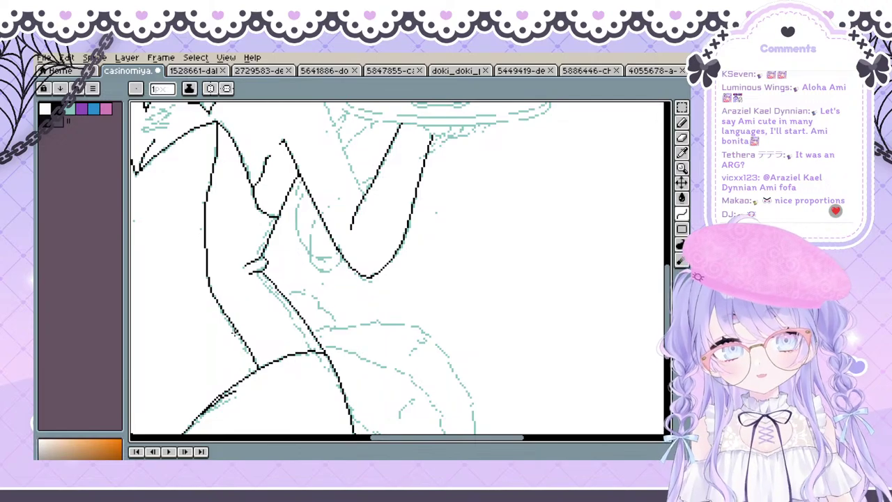
Ink a second line parallel to the bodysuit's waist and hip edge on the side of the raised arm, undoing stray strokes
key("b")
left_click_drag(245, 223, 279, 208)
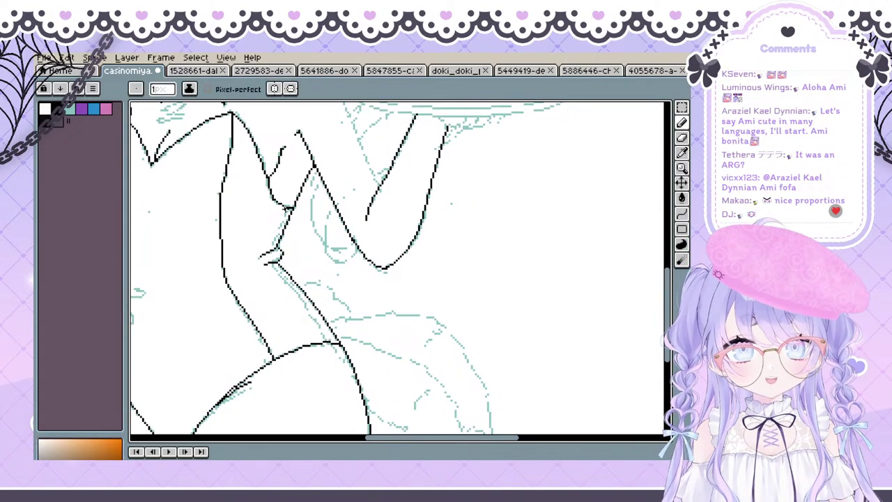
mouse_move(286, 209)
left_mouse_down()
mouse_move(261, 260)
mouse_move(275, 247)
left_mouse_up()
key("ctrl+z")
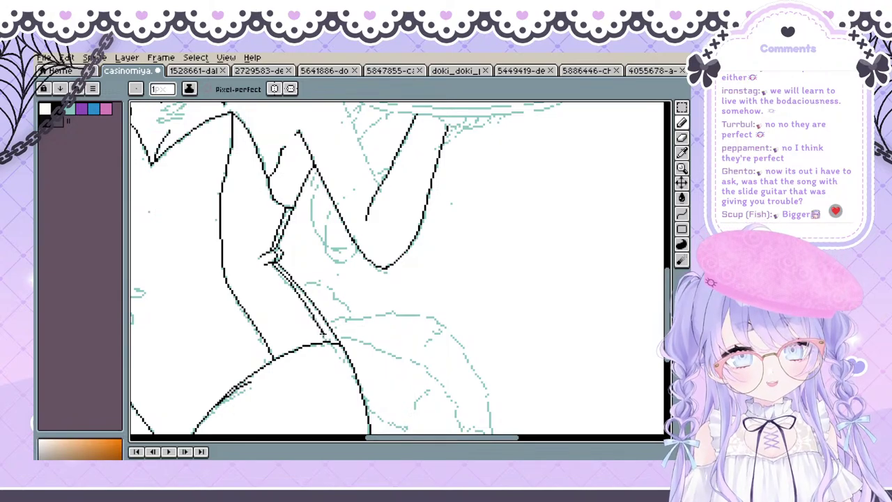
key("ctrl+z")
key("ctrl+z")
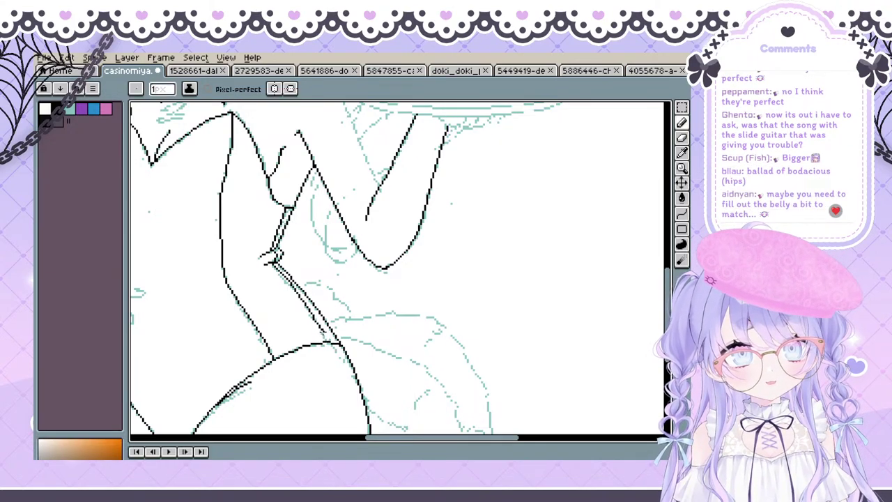
Ink the doubled contour along the bodice's opposite side, down the waist above the hand on the hip, undoing rejected strokes
key("space")
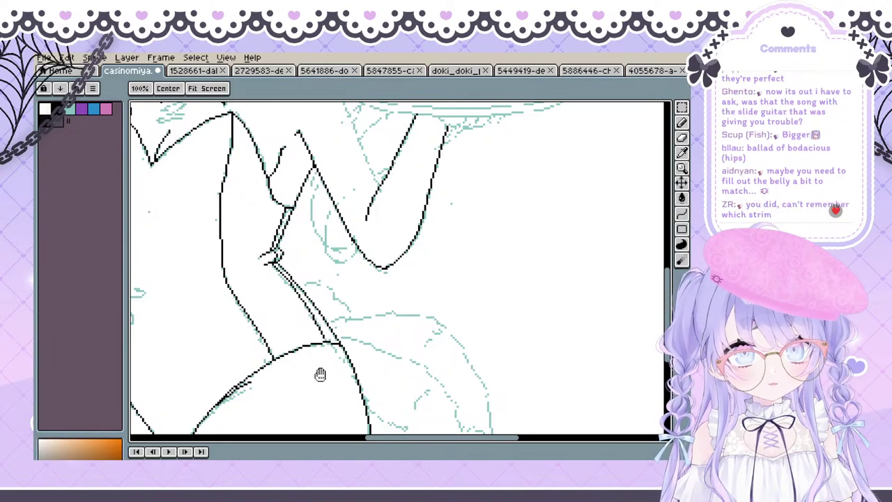
left_click_drag(276, 351, 391, 367)
mouse_move(229, 375)
left_mouse_down()
mouse_move(225, 381)
mouse_move(219, 351)
mouse_move(252, 304)
mouse_move(227, 315)
mouse_move(223, 348)
mouse_move(232, 342)
mouse_move(235, 322)
mouse_move(221, 340)
left_mouse_up()
key("ctrl+z")
key("ctrl+z")
key("ctrl+z")
key("ctrl+z")
key("v")
key("ctrl+z")
key("ctrl+z")
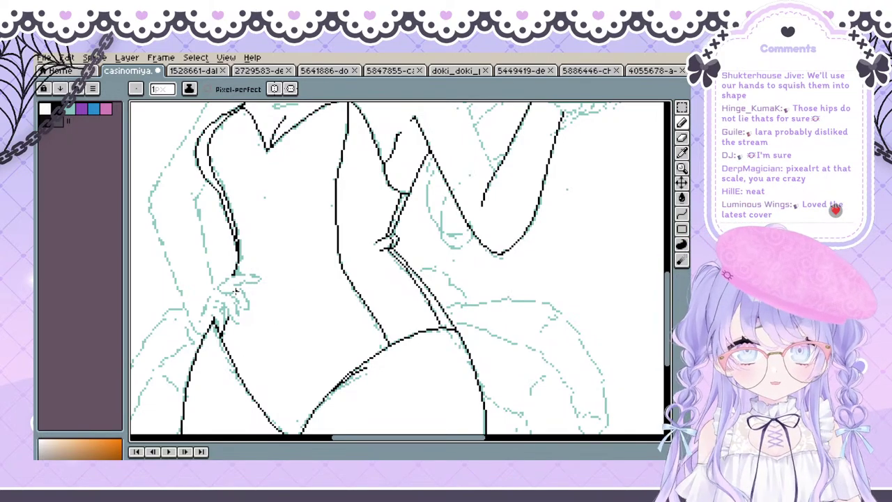
Draw the inner forearm line of the hip-resting arm from the elbow to the wrist with the Curve tool
left_click_drag(399, 223, 403, 275)
left_click_drag(454, 323, 448, 393)
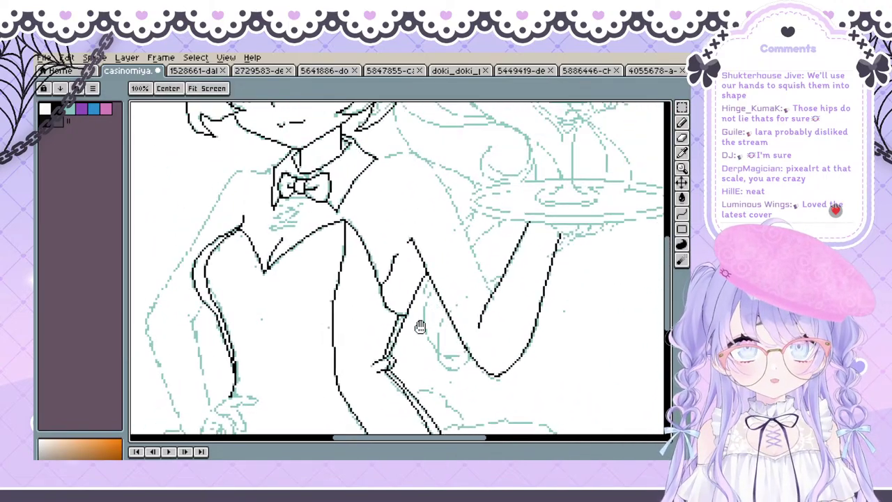
left_click_drag(353, 228, 416, 347)
left_click_drag(413, 201, 358, 122)
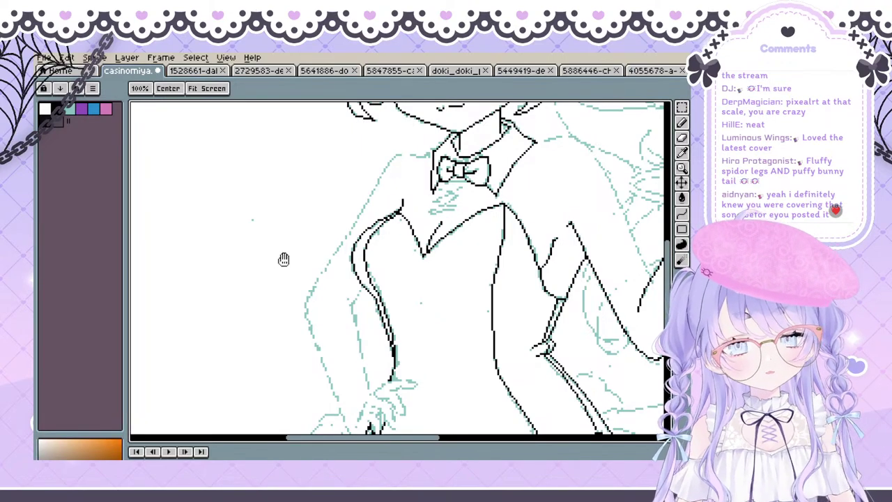
left_click_drag(398, 330, 339, 258)
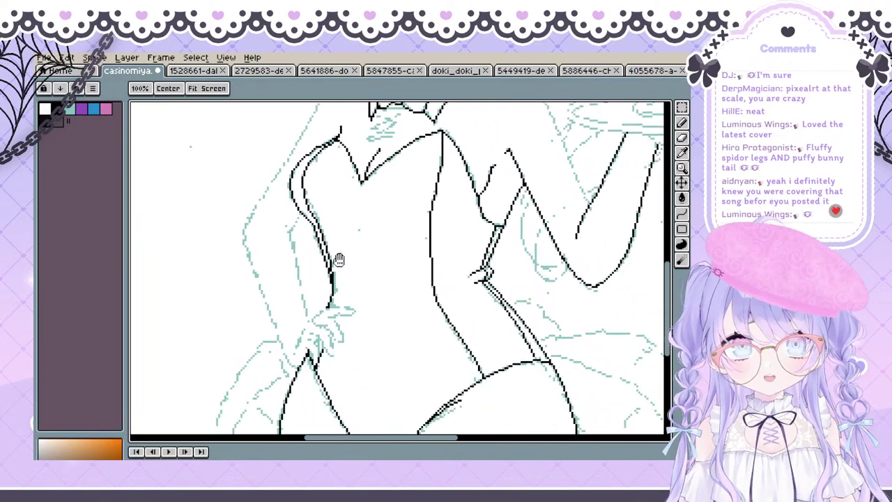
mouse_move(274, 228)
left_mouse_down()
mouse_move(278, 277)
mouse_move(263, 239)
left_mouse_up()
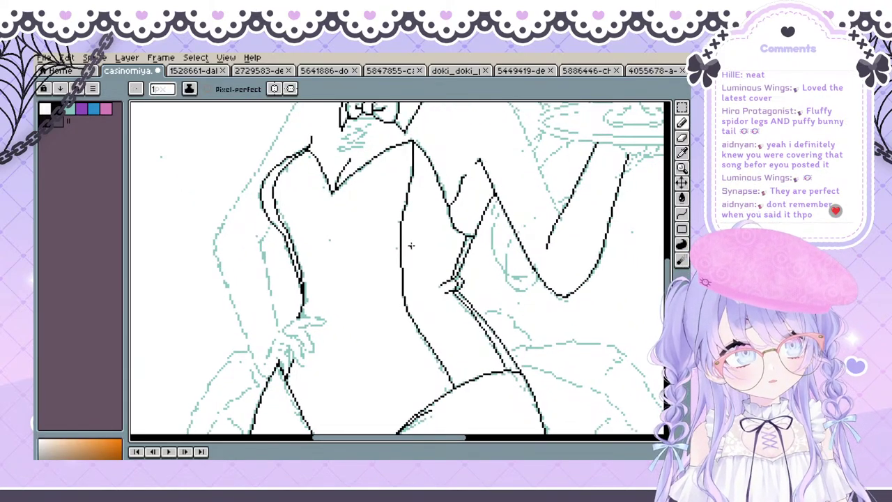
left_click(681, 213)
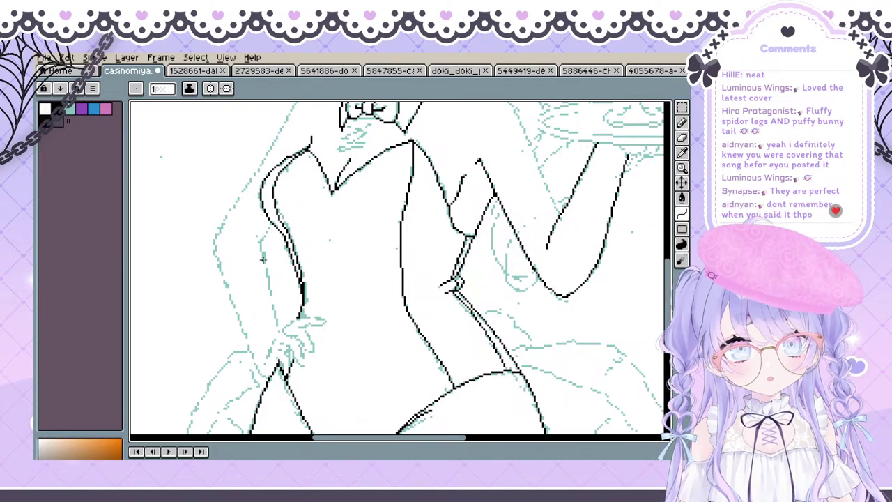
left_click_drag(256, 238, 279, 334)
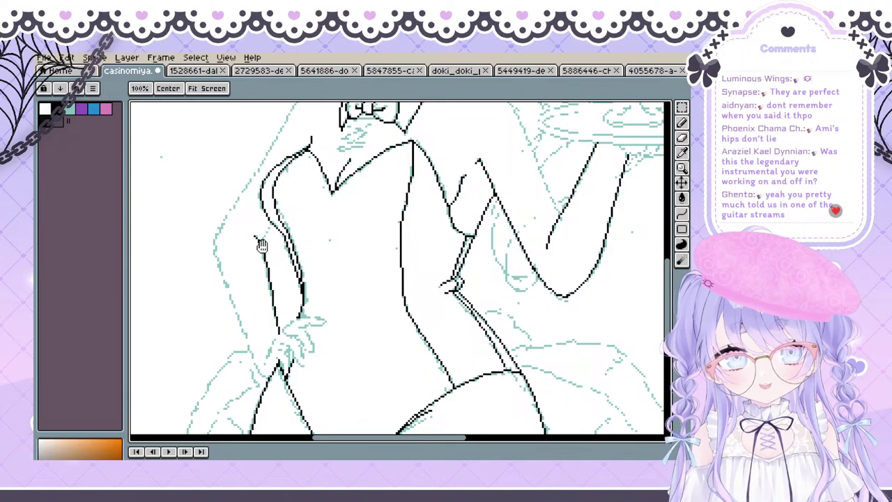
Join the top of the inner forearm line to the side of the bust with a short curve, redoing it until it fits
left_click_drag(259, 241, 256, 267)
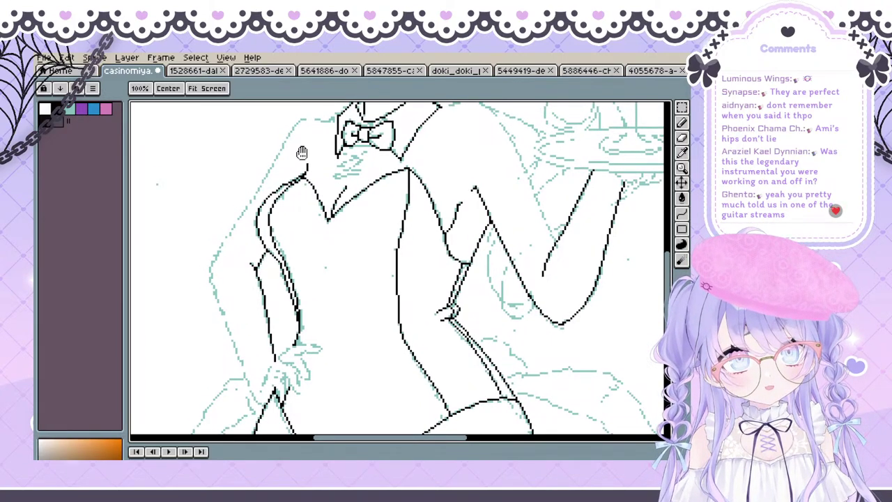
left_click_drag(195, 313, 182, 275)
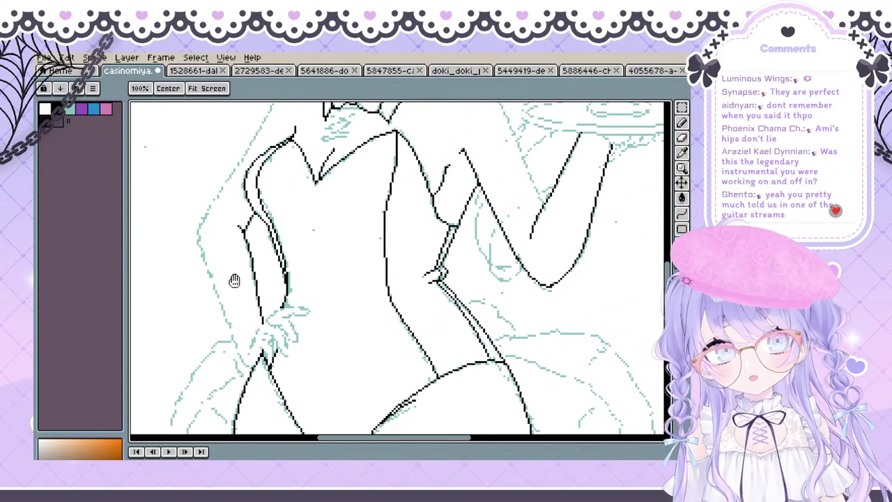
mouse_move(269, 237)
left_mouse_down()
mouse_move(272, 229)
mouse_move(248, 243)
mouse_move(268, 324)
left_mouse_up()
key("ctrl+z")
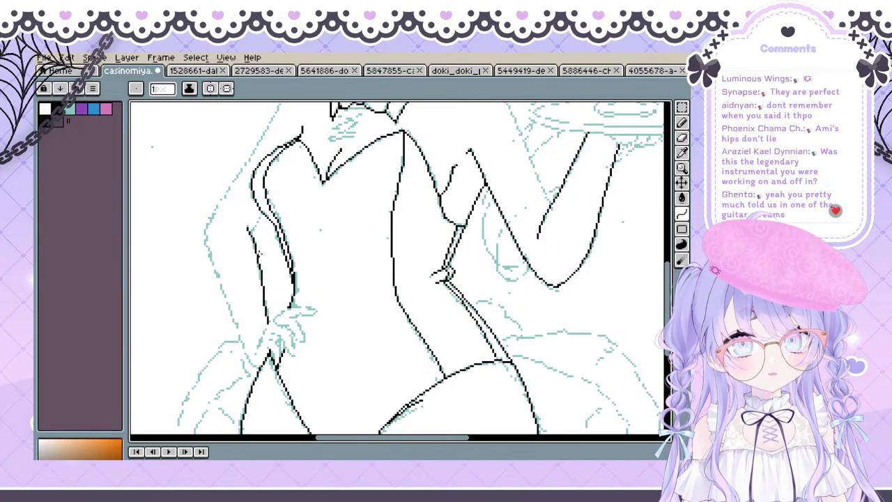
left_click_drag(249, 231, 262, 212)
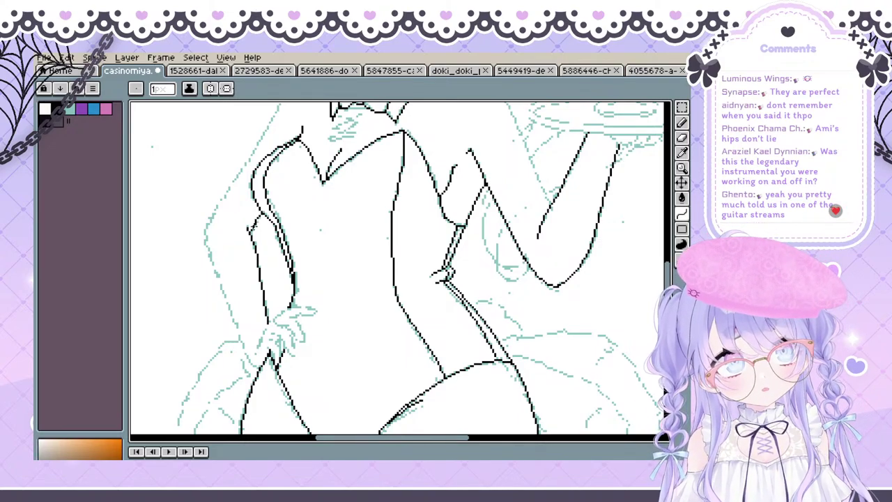
key("ctrl+z")
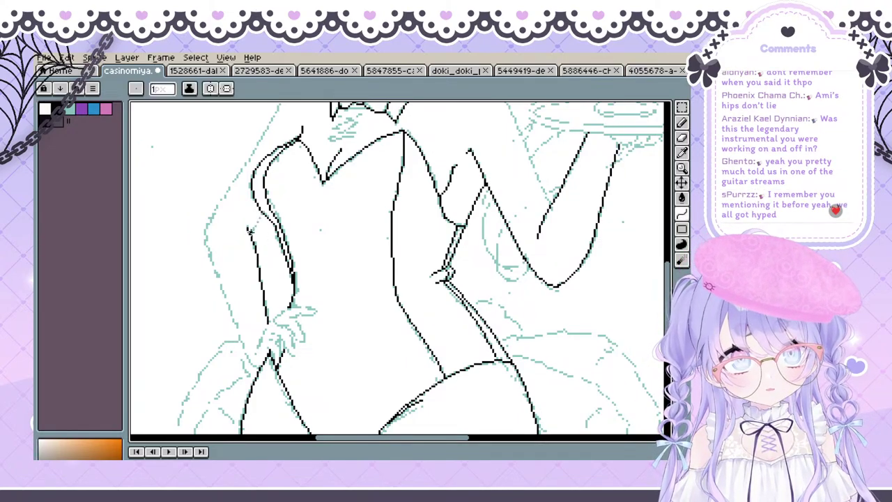
left_click_drag(262, 215, 260, 216)
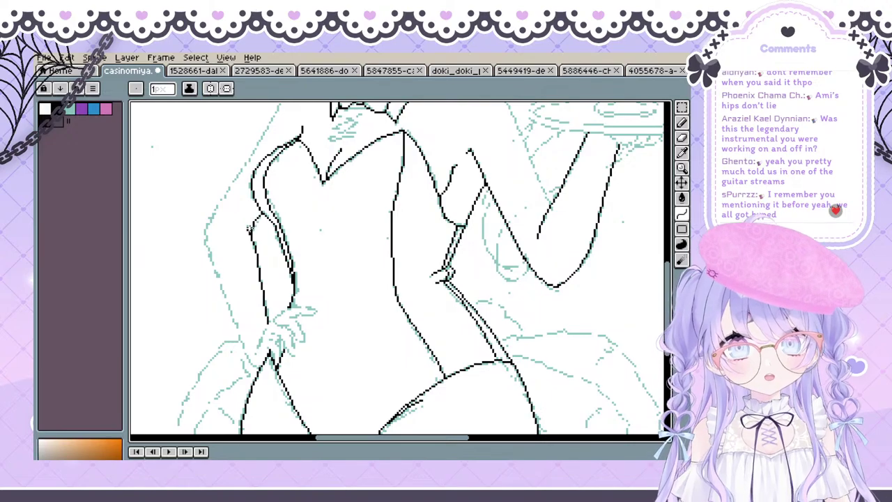
key("ctrl+z")
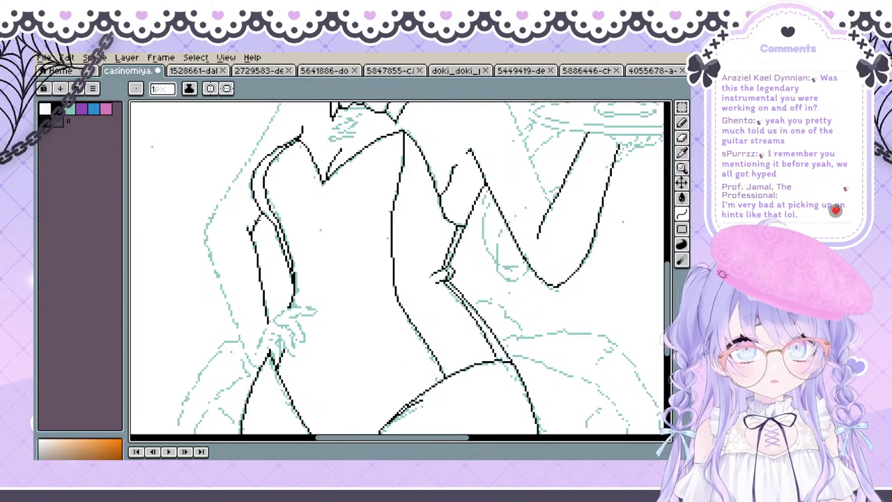
left_click_drag(296, 178, 302, 205)
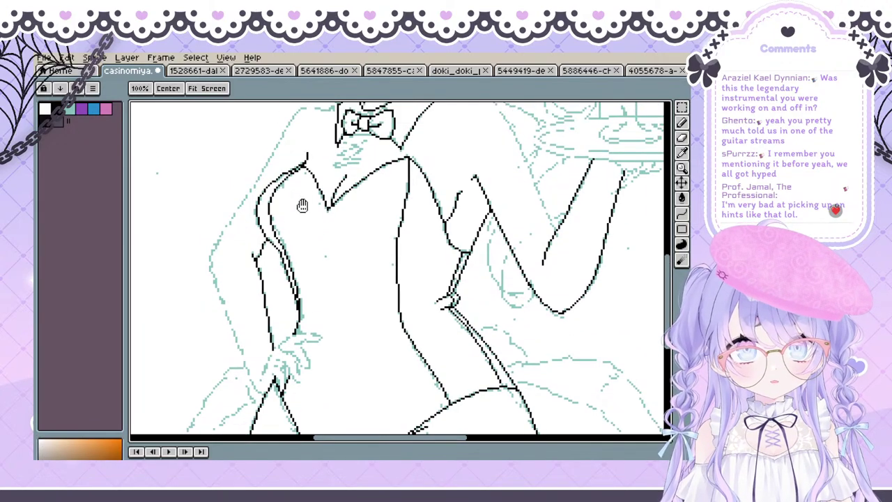
left_click_drag(256, 258, 269, 240)
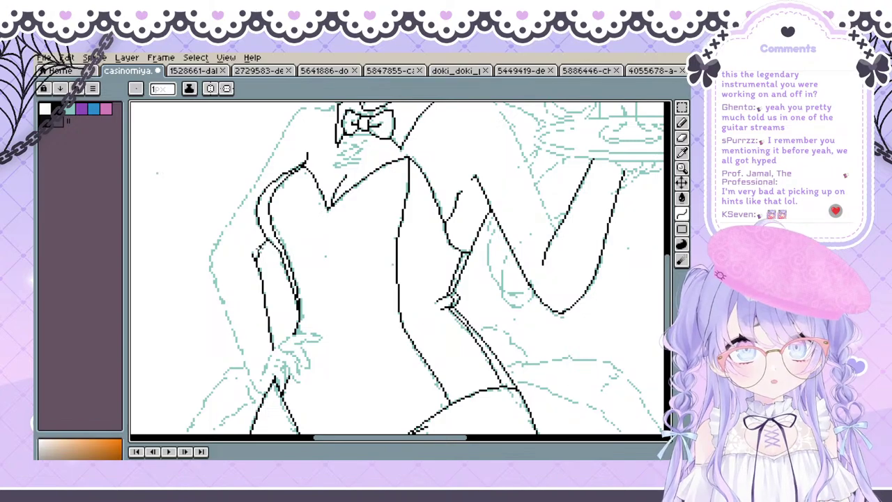
Ink the shoulder line outward from the collar over the sketch above the hip-resting arm, replacing the first attempts
left_click_drag(311, 173, 356, 191)
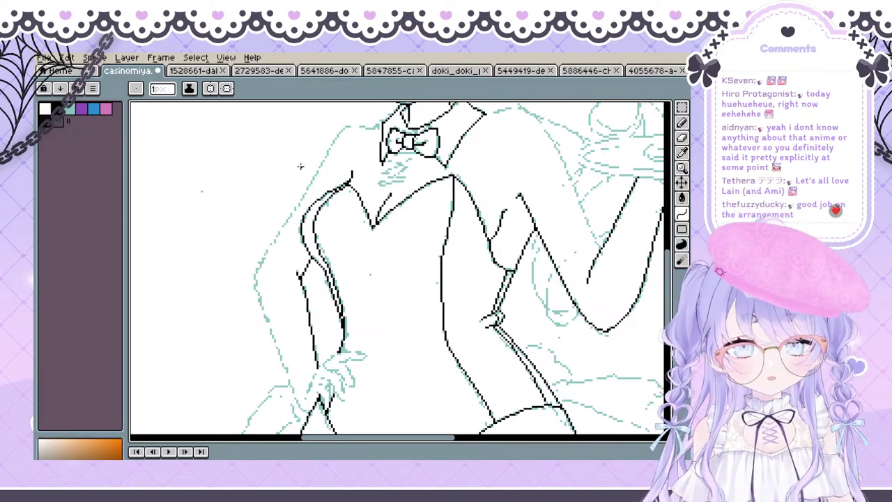
key("space")
left_click_drag(369, 143, 294, 191)
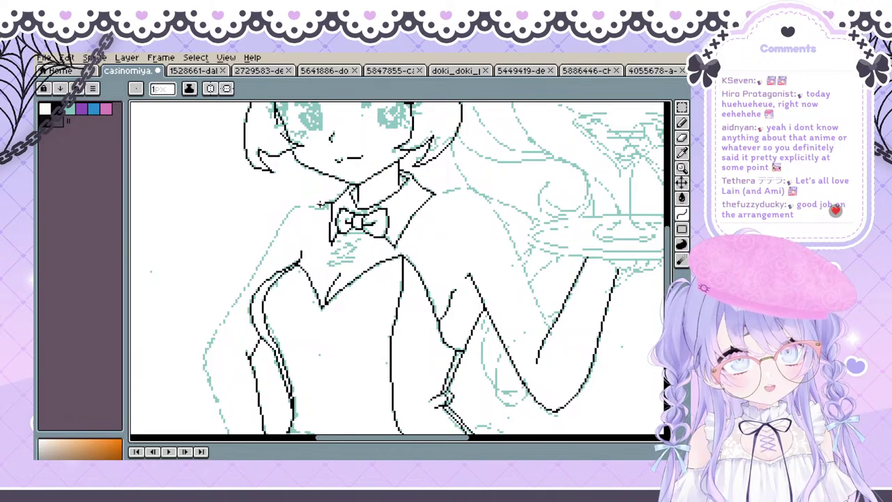
left_click_drag(321, 205, 287, 213)
left_click(312, 208)
left_click(324, 209)
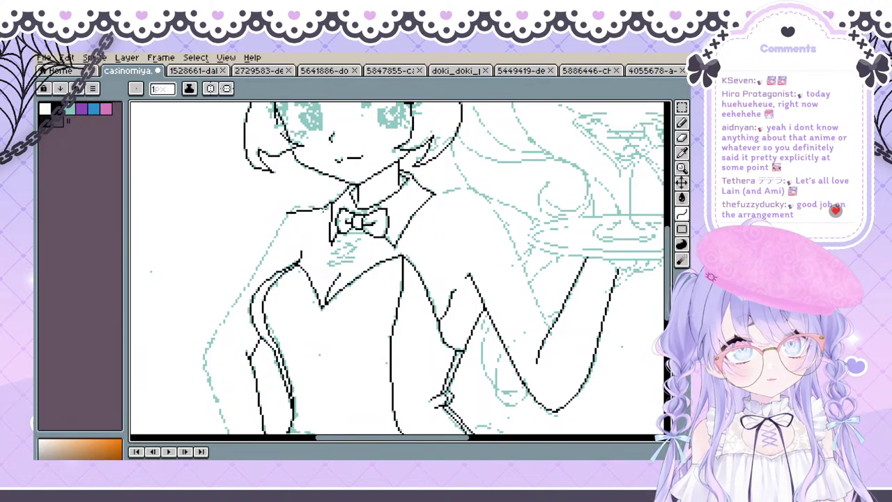
left_click(300, 204)
key("ctrl+z")
left_click_drag(331, 204, 283, 222)
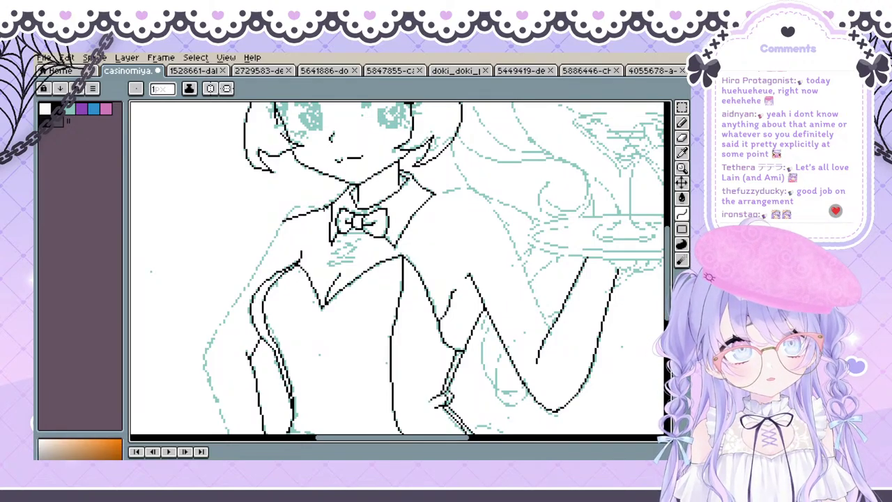
left_click(315, 208)
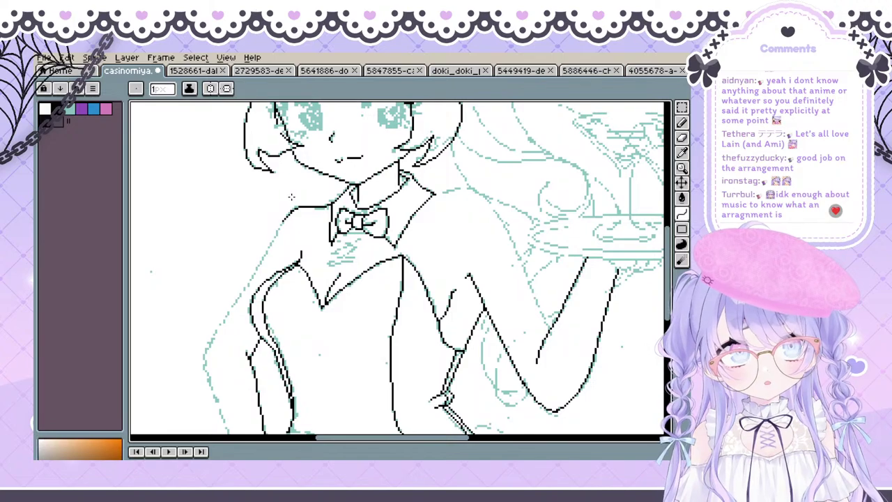
Try to draw the outer upper-arm curve from the shoulder to the elbow of the hip-resting arm
left_click_drag(258, 214, 276, 188)
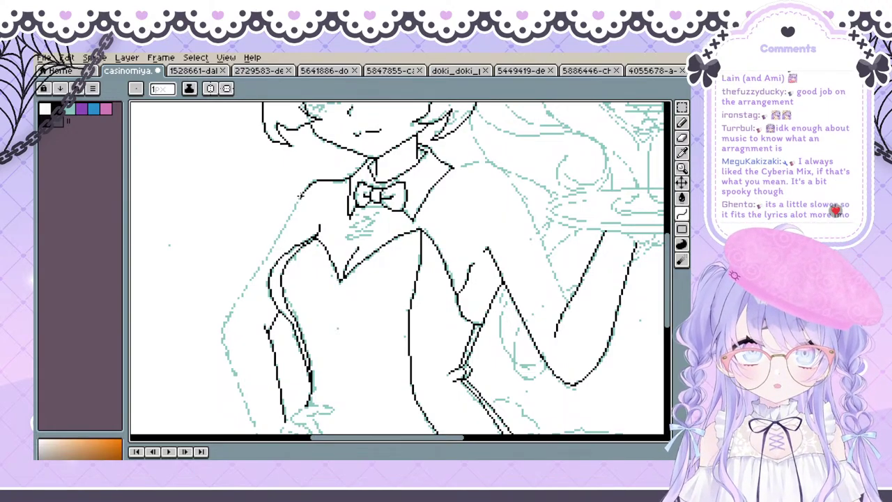
left_click_drag(301, 196, 288, 214)
left_click(214, 346)
left_click(205, 313)
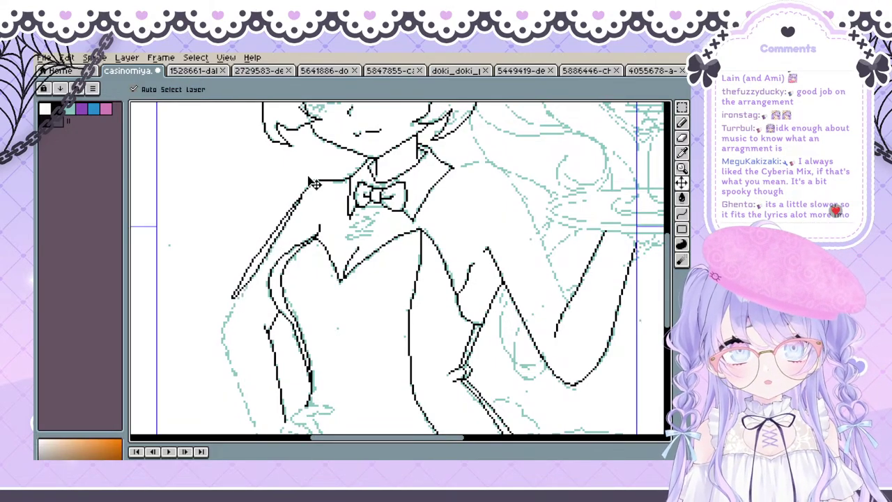
key("ctrl+z")
mouse_move(301, 192)
left_mouse_down()
mouse_move(216, 333)
mouse_move(224, 340)
left_mouse_up()
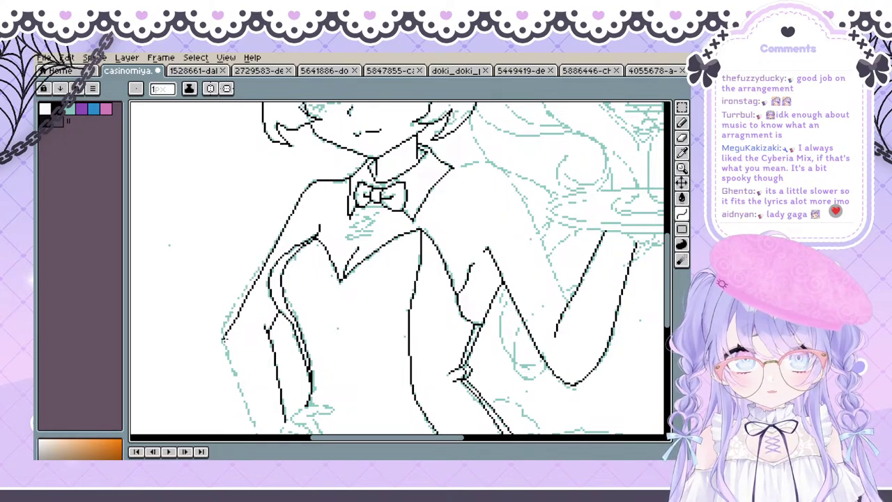
left_click(288, 217)
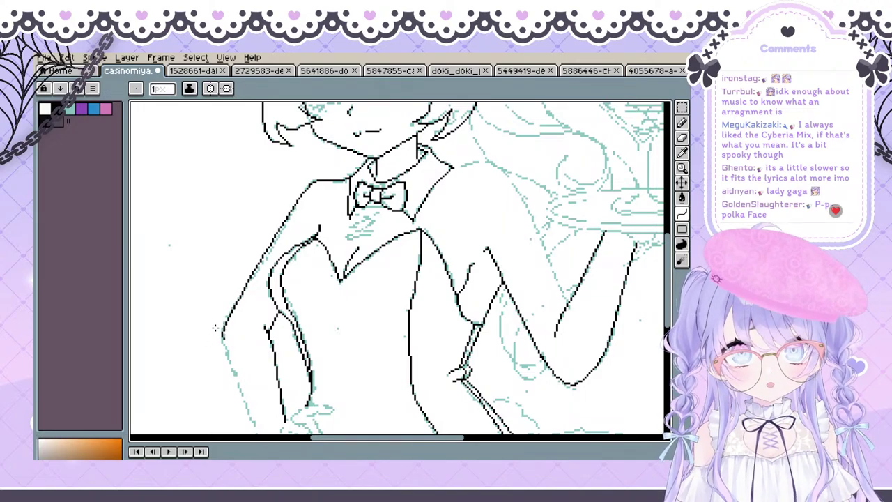
left_click(216, 329)
key("space")
left_click_drag(246, 334, 228, 313)
key("ctrl+z")
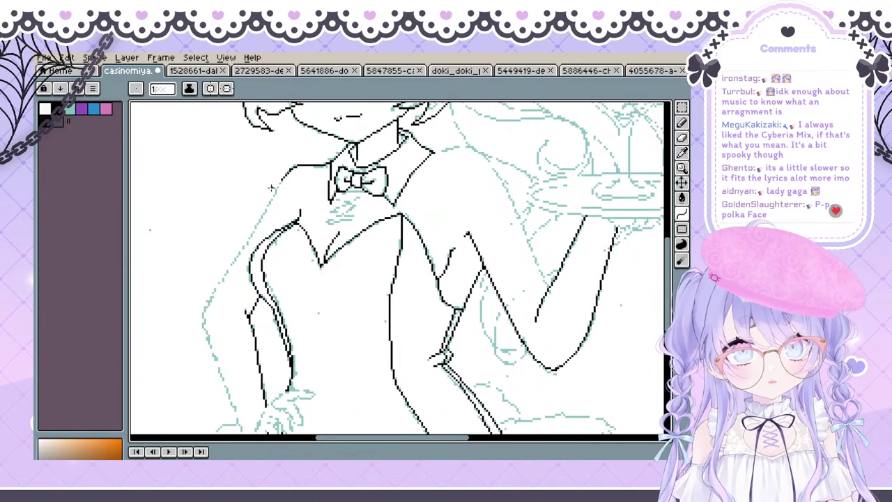
Ink the outer arm line from the shoulder down around the elbow to the start of the forearm
left_click_drag(284, 178, 208, 301)
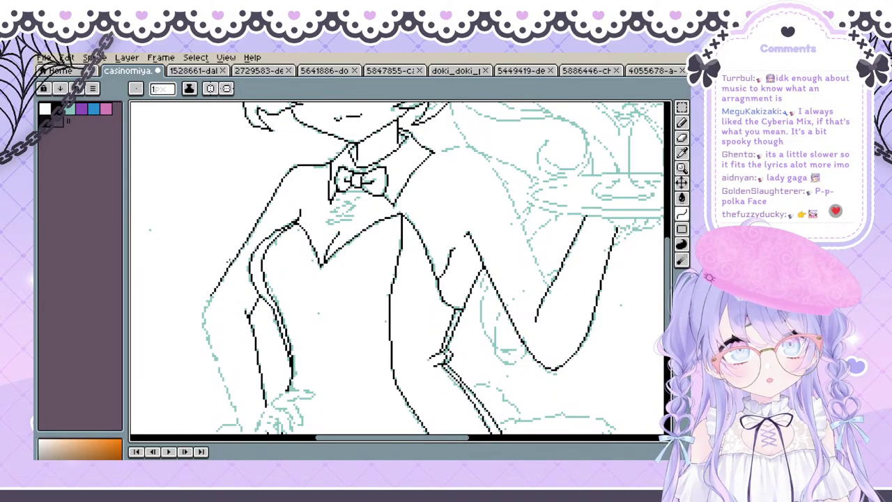
mouse_move(210, 296)
left_mouse_down()
mouse_move(180, 312)
mouse_move(206, 244)
mouse_move(196, 266)
mouse_move(206, 293)
left_mouse_up()
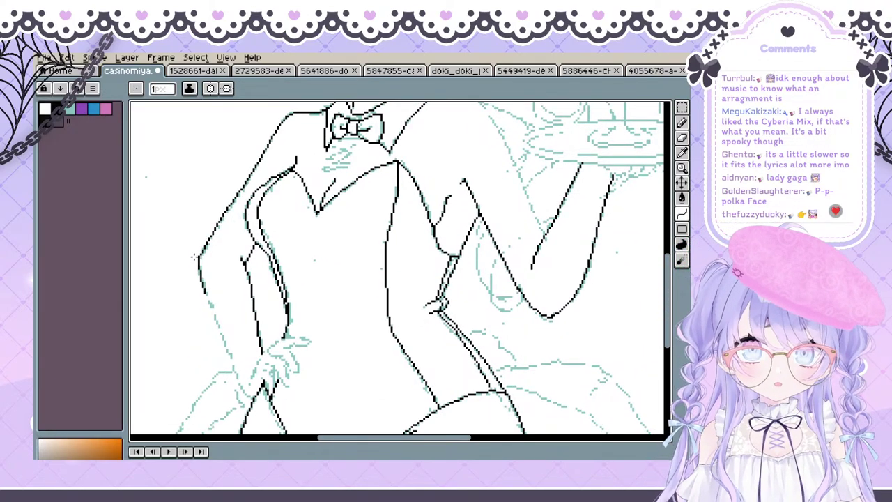
Erase the middle of the outer upper-arm line and redraw it between the shoulder and the elbow
scroll(194, 258, "down", 2)
scroll(209, 299, "up", 2)
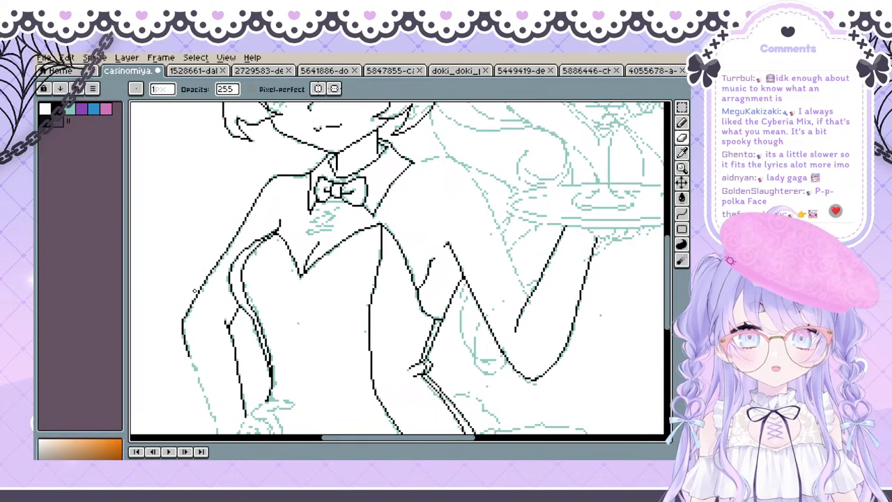
left_click_drag(219, 255, 213, 268)
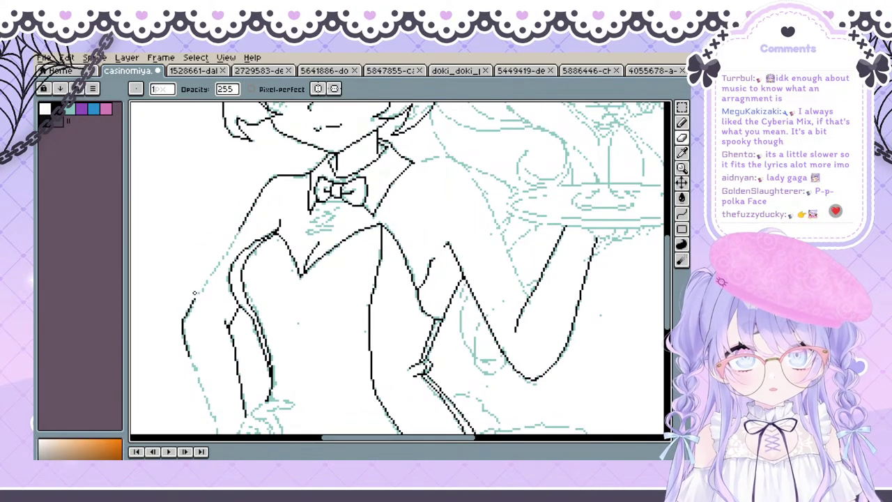
key("e")
left_click_drag(197, 296, 239, 224)
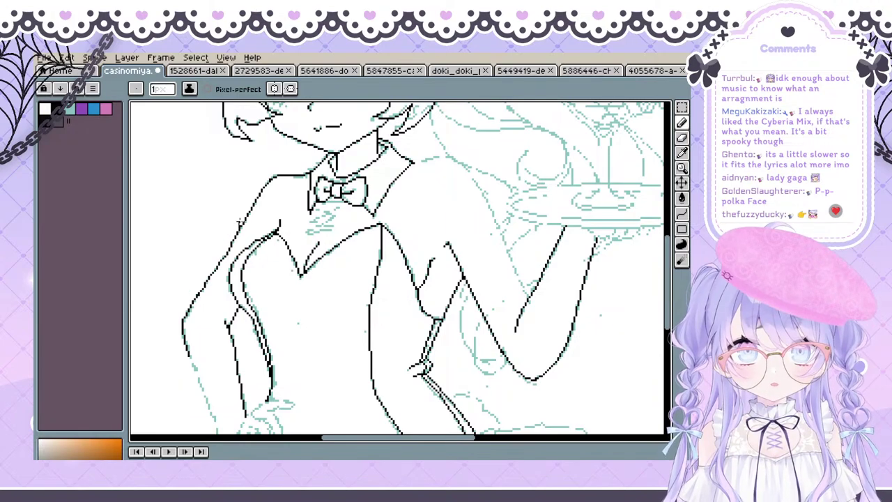
Undo the last upper-arm stroke and redraw the line from the elbow up toward the shoulder
key("ctrl+z")
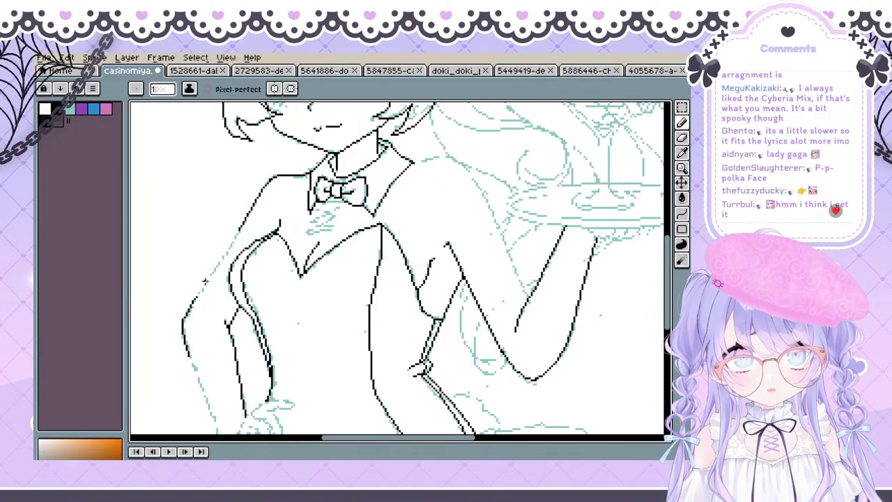
left_click_drag(197, 297, 240, 227)
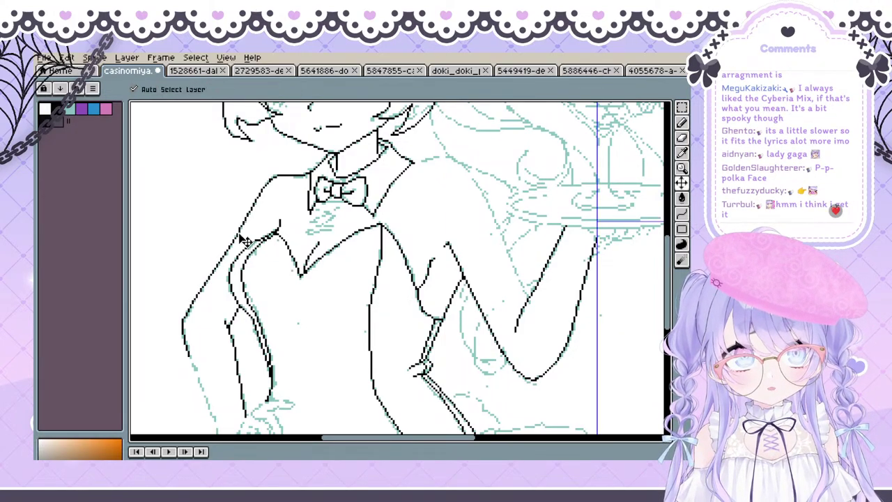
Erase the ends of the leotard and hip lines where the sketched hand rests over them
left_click_drag(248, 261, 285, 201)
mouse_move(215, 306)
left_mouse_down()
mouse_move(216, 322)
mouse_move(220, 261)
left_mouse_up()
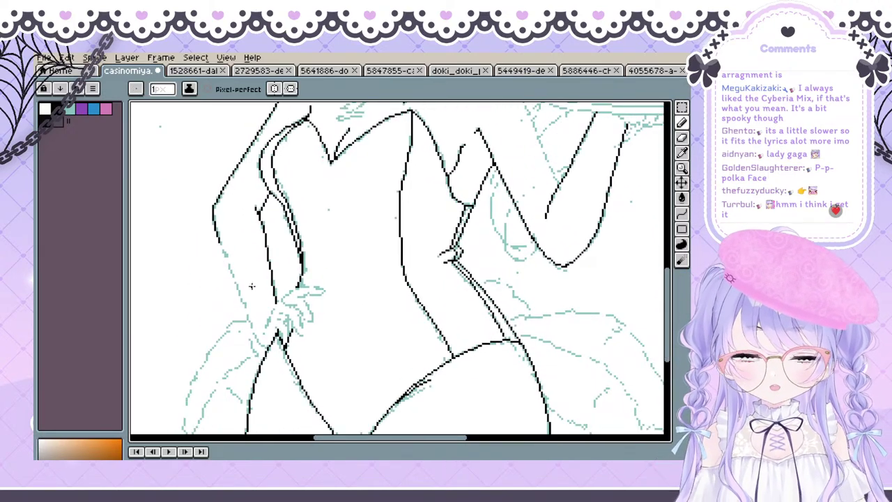
key("shift+l")
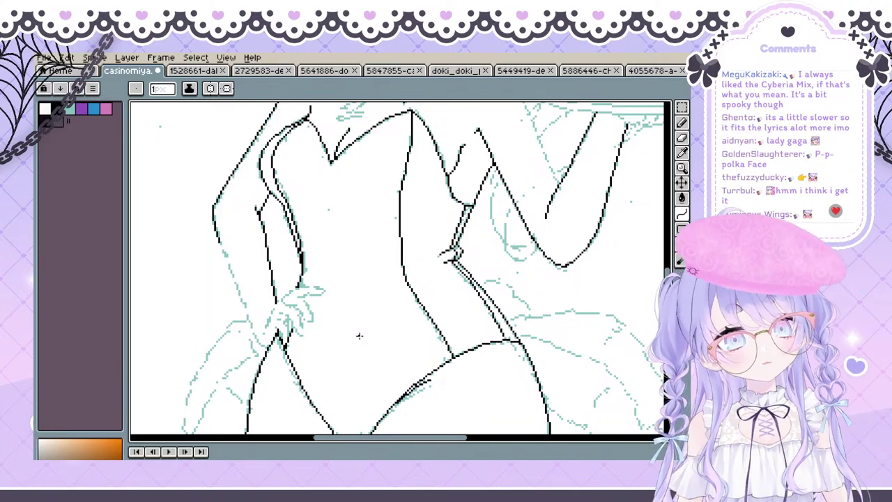
left_click_drag(293, 344, 262, 292)
key("e")
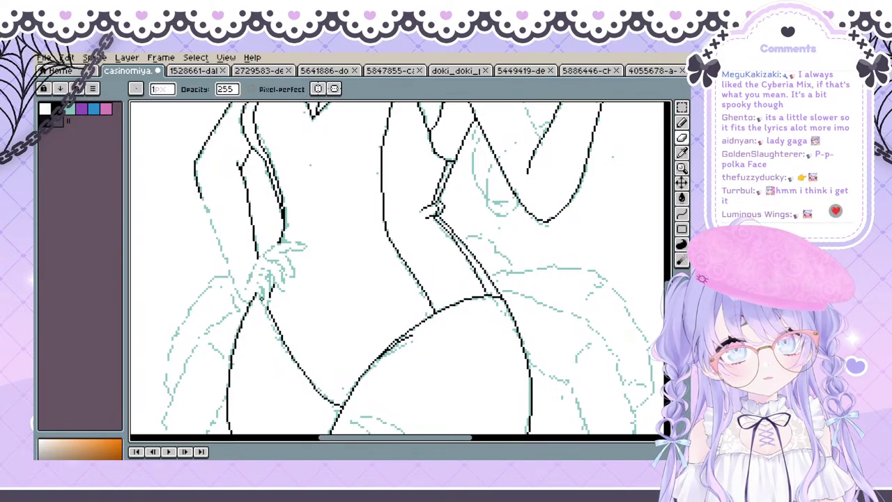
key("space")
left_click_drag(328, 207, 395, 169)
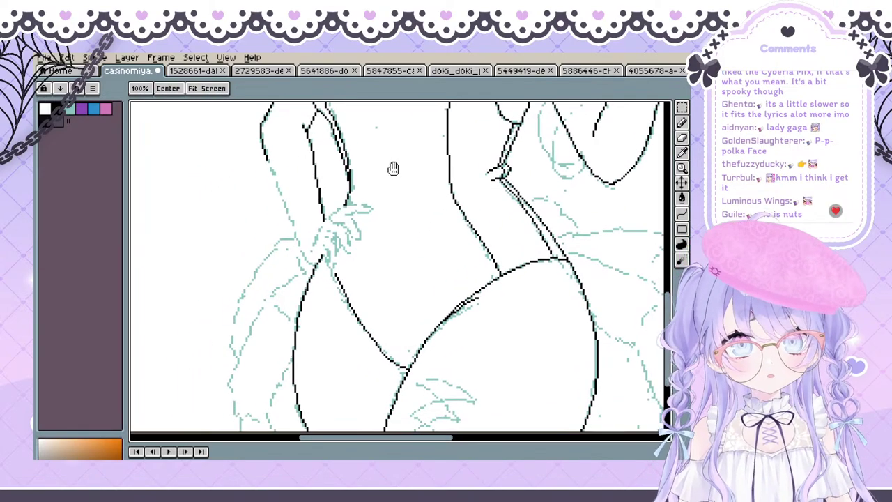
Ink the outline of the lowest finger of the hand resting on the hip, correcting stray pixels
mouse_move(352, 222)
left_mouse_down()
mouse_move(318, 254)
mouse_move(254, 274)
mouse_move(265, 297)
left_mouse_up()
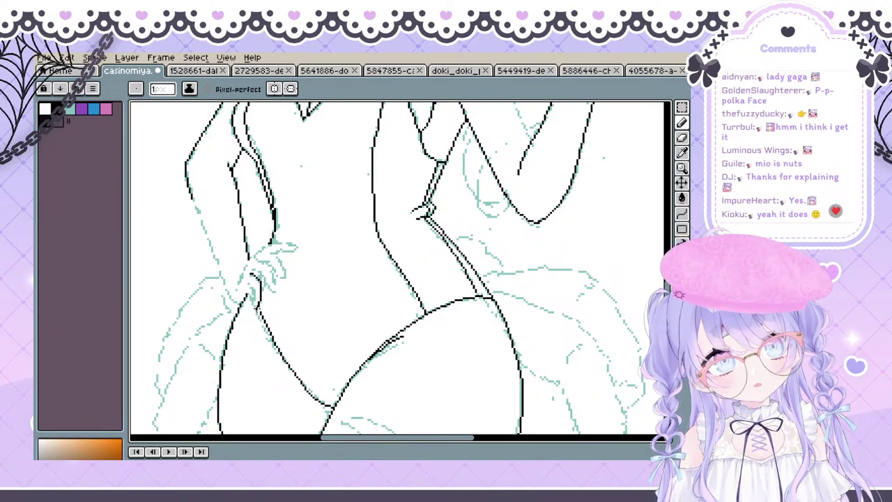
key("ctrl+z")
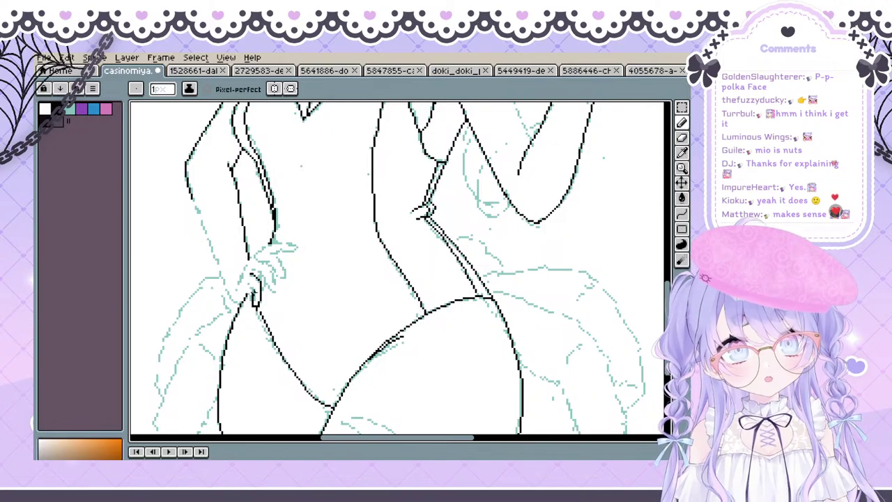
key("e")
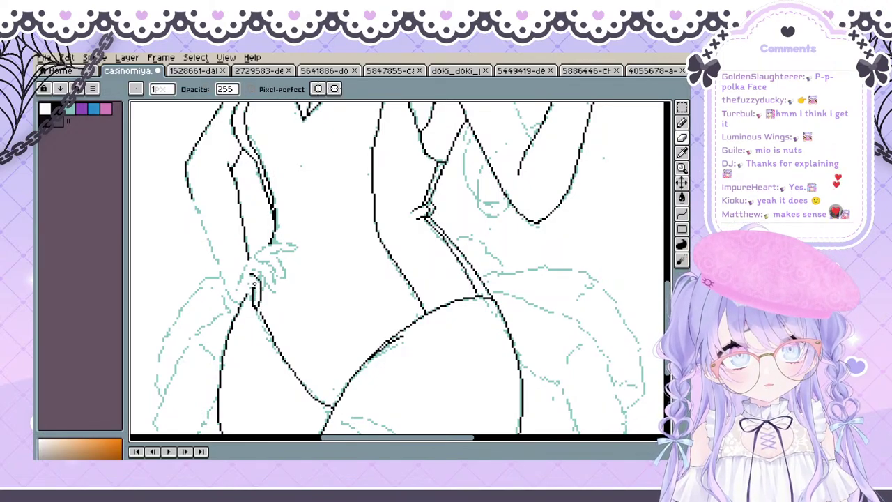
mouse_move(253, 289)
left_mouse_down()
mouse_move(255, 303)
mouse_move(254, 289)
left_mouse_up()
key("b")
key("ctrl+z")
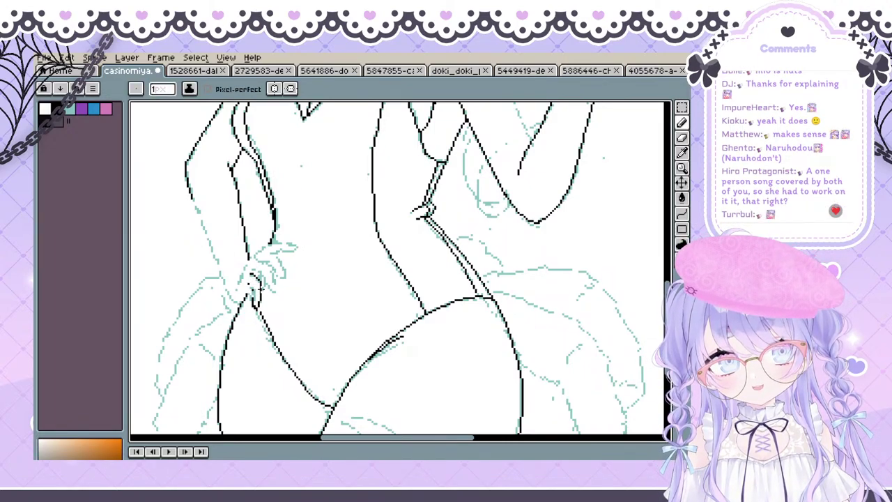
Ink the inner edge of the lowest finger beside its outline
key("ctrl")
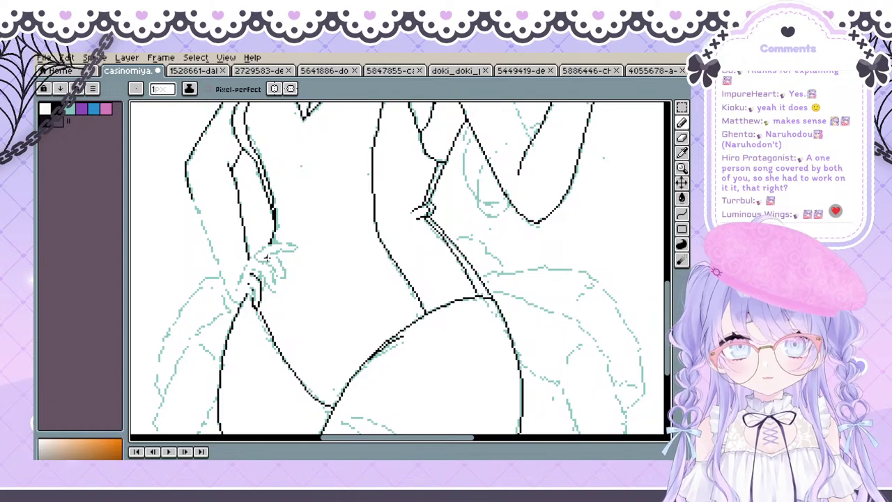
key("space")
left_click_drag(259, 288, 257, 298)
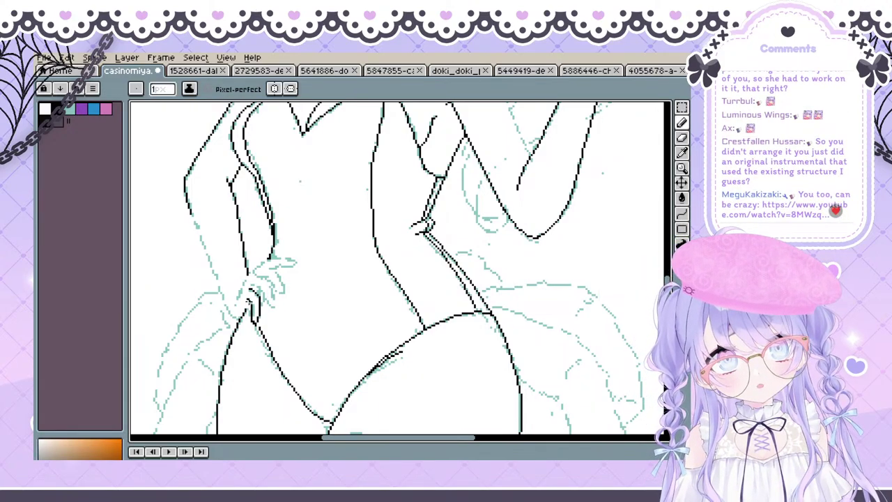
key("ctrl")
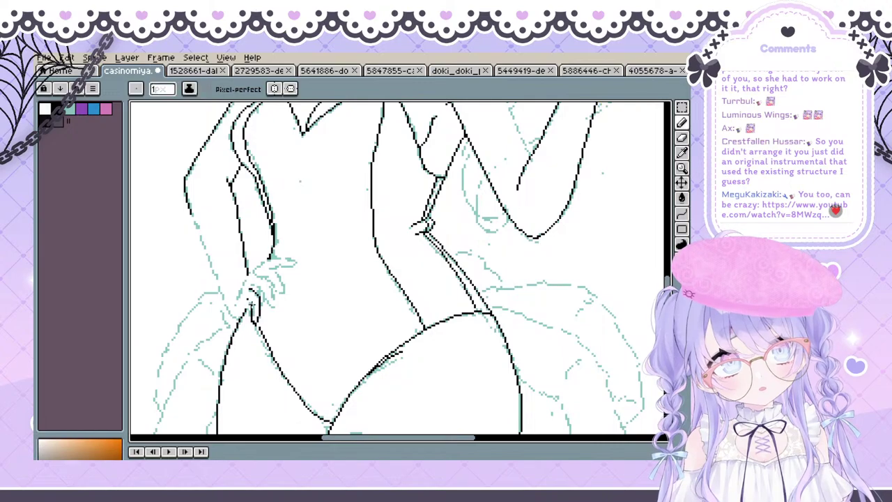
key("ctrl")
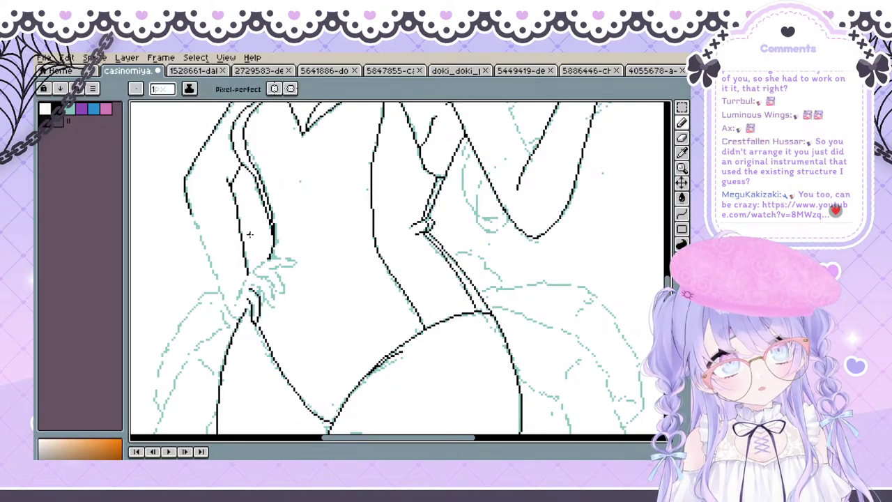
key("ctrl")
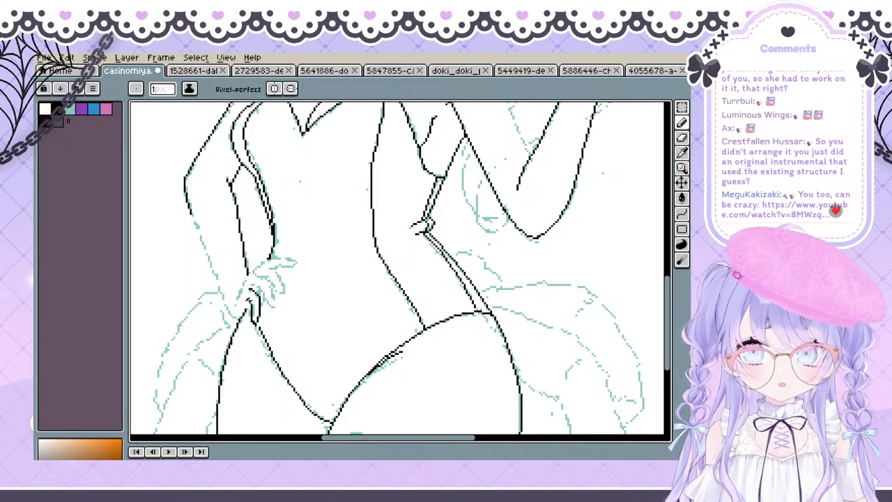
Rework the tip of the lowest finger where it meets the top of the leotard's hip line
key("space")
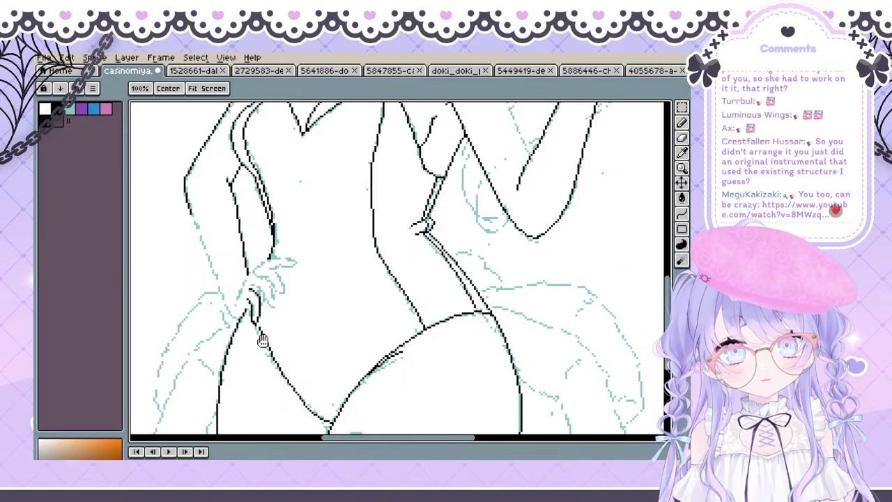
left_click_drag(262, 340, 251, 346)
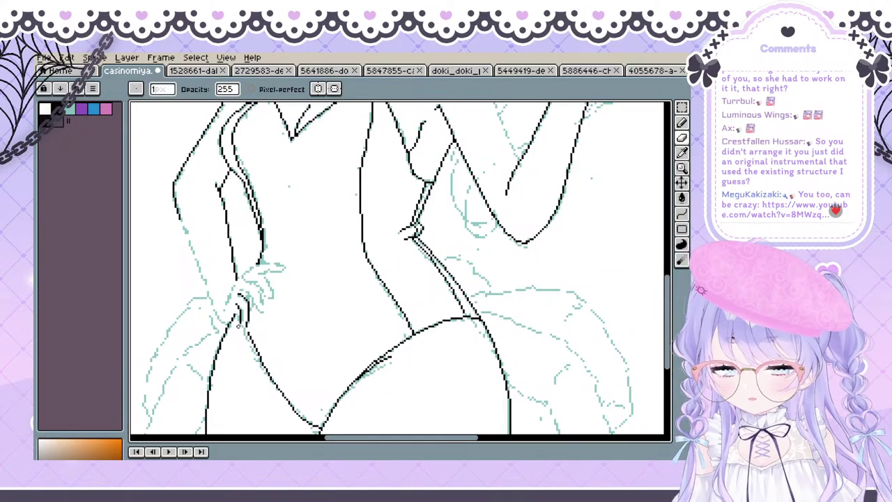
key("e")
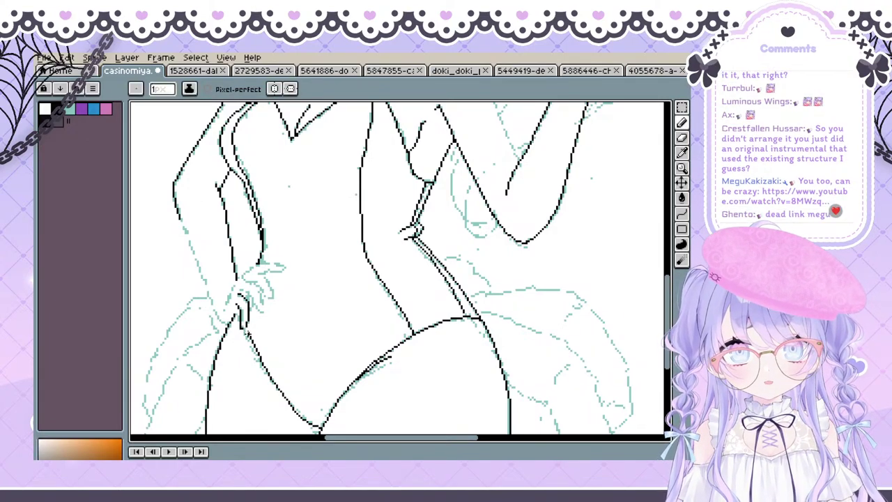
key("ctrl+z")
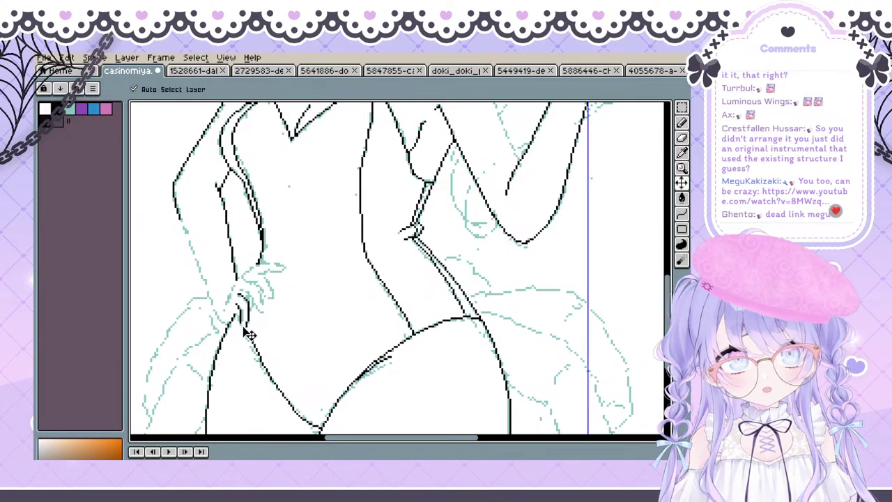
key("ctrl+z")
left_click_drag(249, 320, 242, 327)
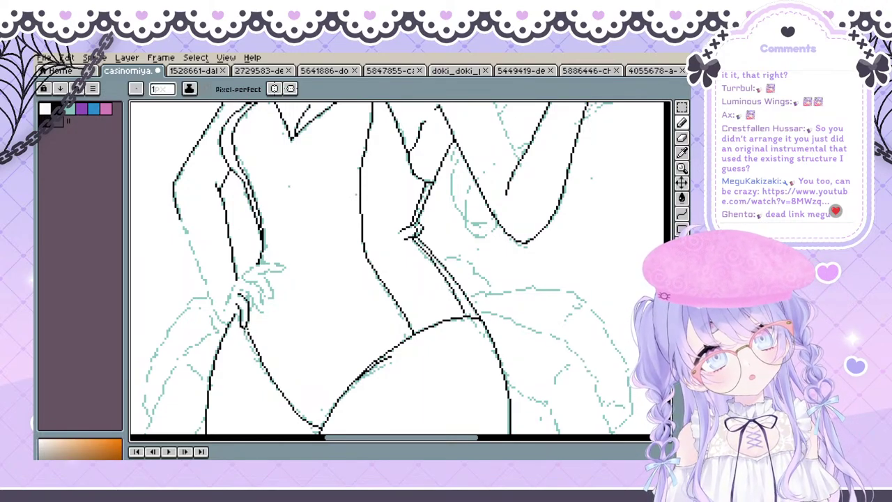
key("ctrl+z")
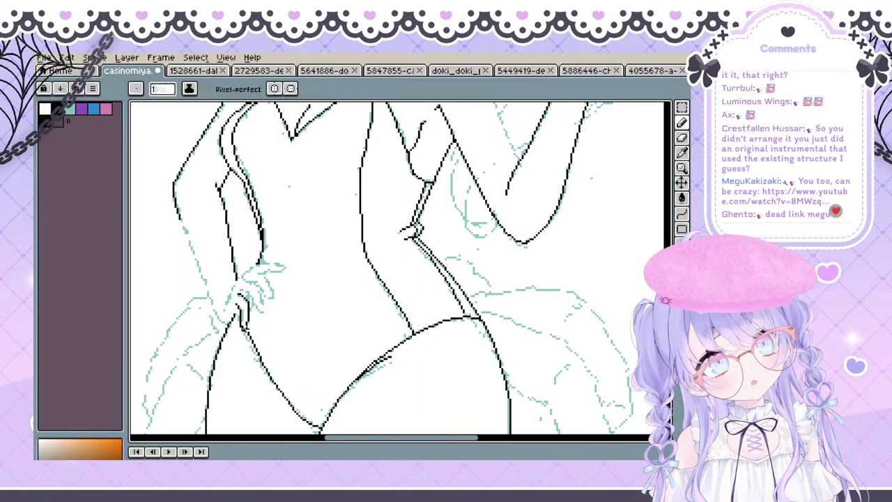
key("ctrl")
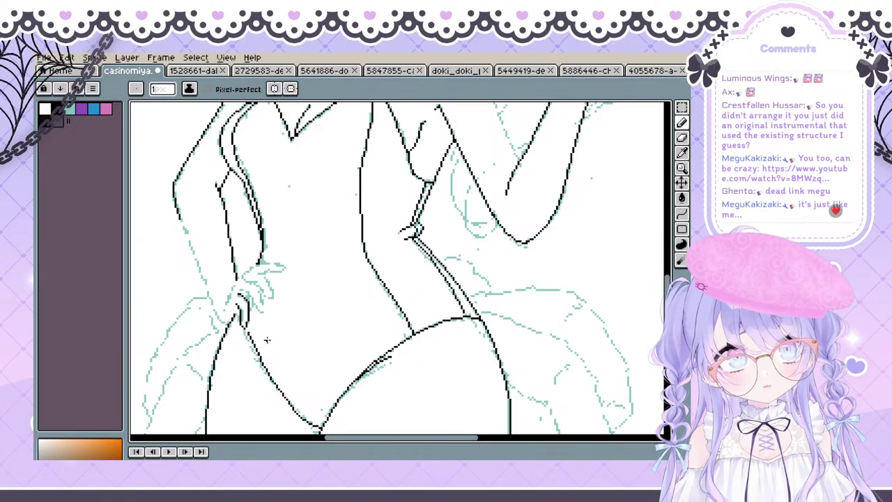
Ink the wrist, the knuckles and the neighbouring fingers of the hip-resting hand over the sketch
key("space")
mouse_move(263, 266)
left_mouse_down()
mouse_move(227, 251)
mouse_move(217, 286)
left_mouse_up()
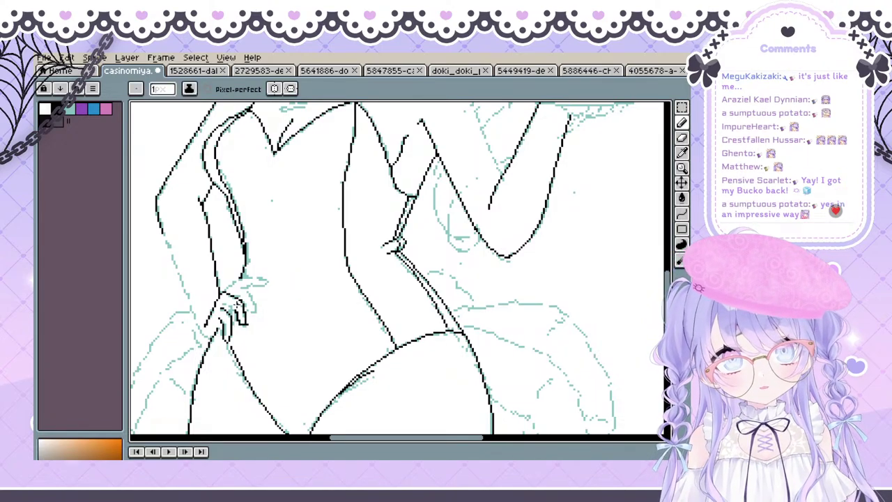
key("e")
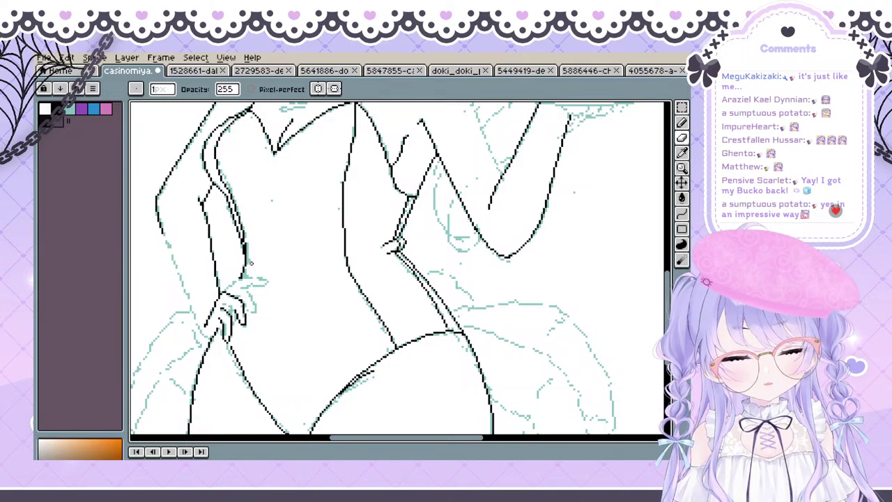
key("space")
left_click_drag(252, 263, 253, 269)
key("b")
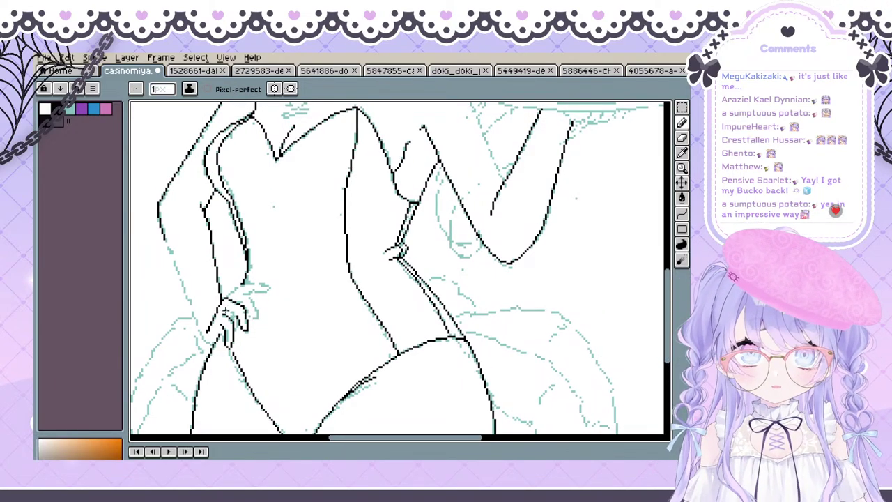
key("ctrl+z")
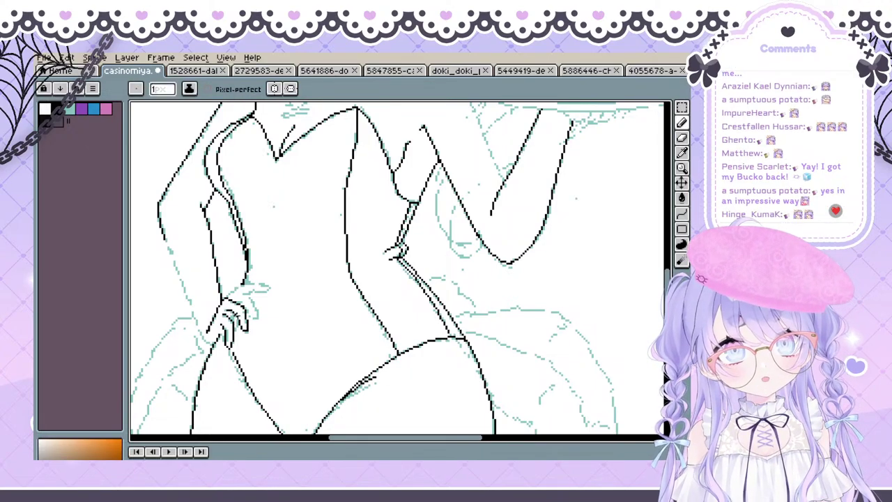
key("ctrl+z")
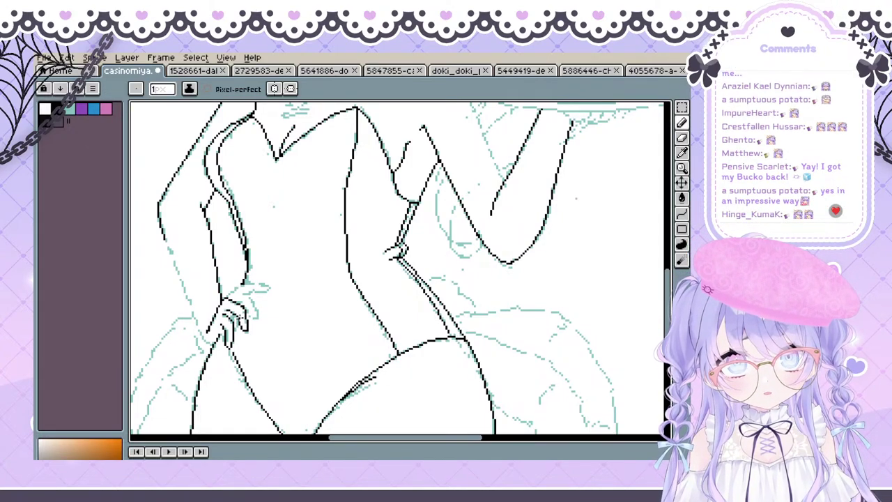
Ink one more finger above the others and extend the back of the hand up to the waist line
key("space")
mouse_move(252, 275)
left_mouse_down()
mouse_move(268, 252)
mouse_move(258, 251)
left_mouse_up()
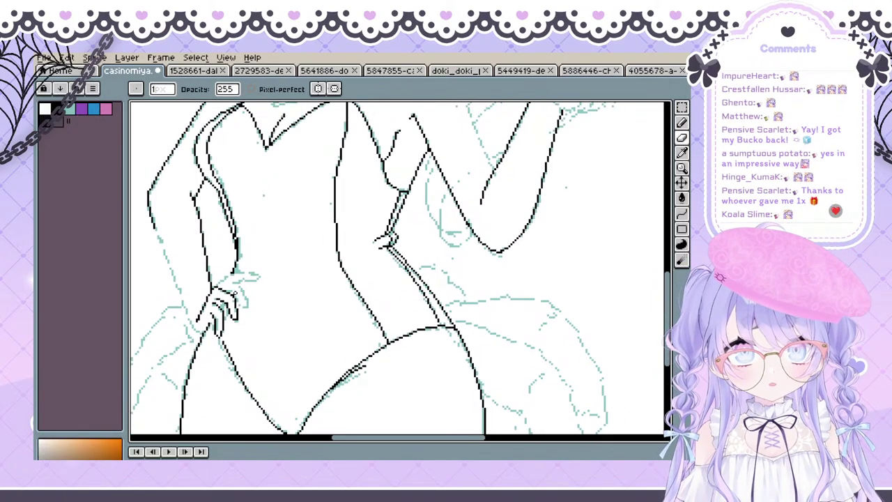
key("space")
mouse_move(278, 243)
left_mouse_down()
mouse_move(313, 255)
mouse_move(311, 395)
mouse_move(325, 295)
mouse_move(428, 259)
mouse_move(298, 237)
mouse_move(327, 238)
mouse_move(203, 293)
left_mouse_up()
key("space")
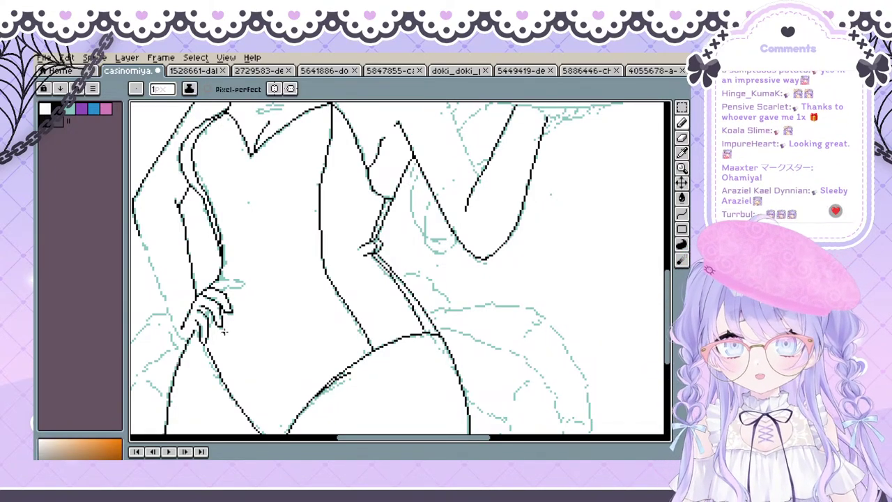
Touch up the tip of the uppermost inked finger with small erasures and pencil pixels
key("space")
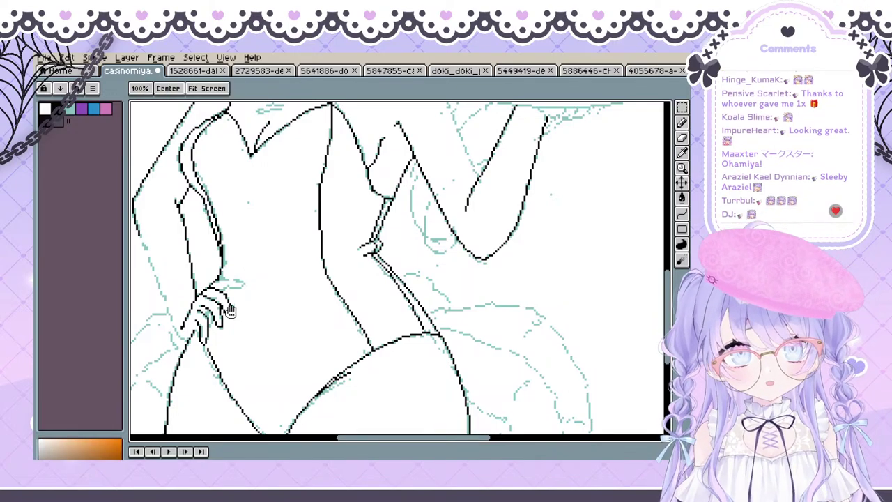
mouse_move(230, 310)
left_mouse_down()
mouse_move(244, 291)
mouse_move(238, 310)
left_mouse_up()
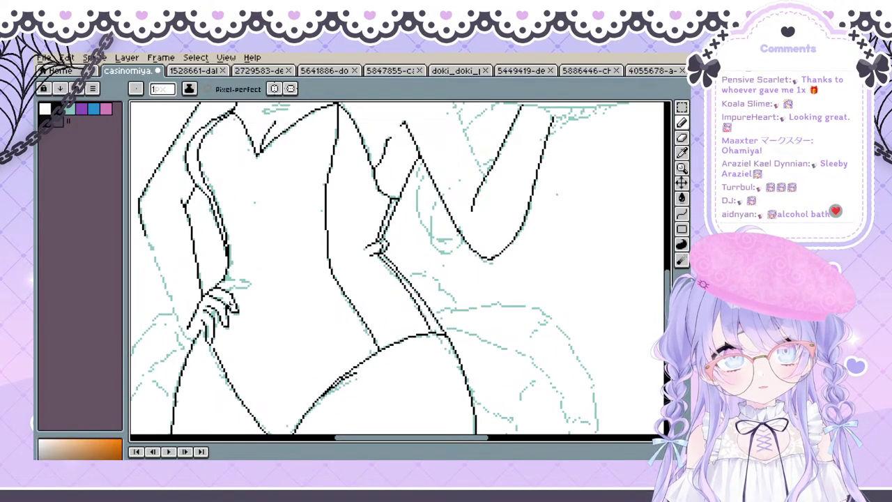
key("e")
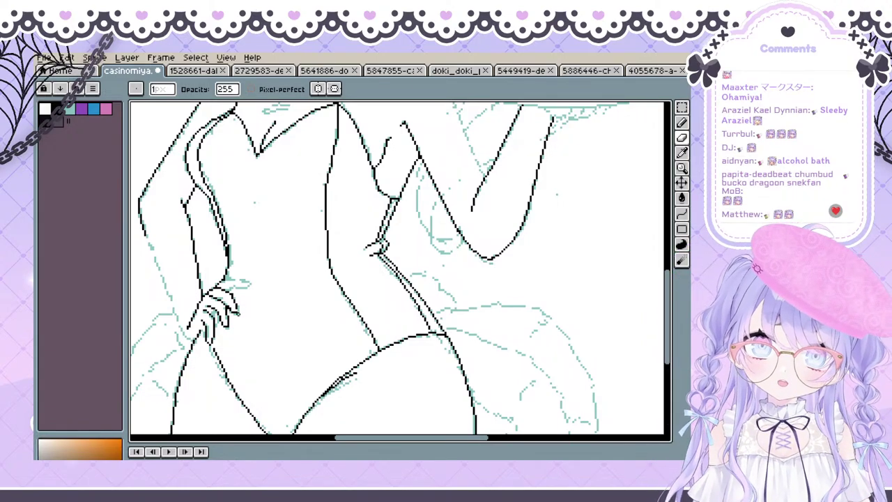
key("b")
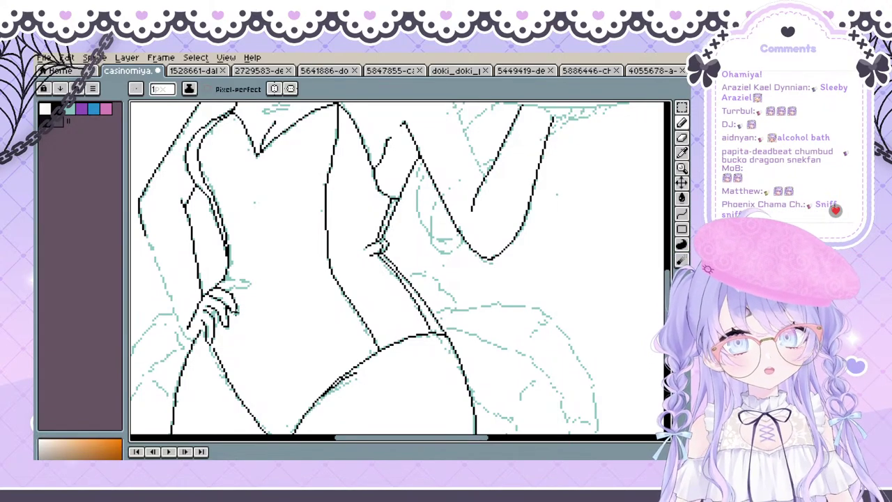
key("e")
key("b")
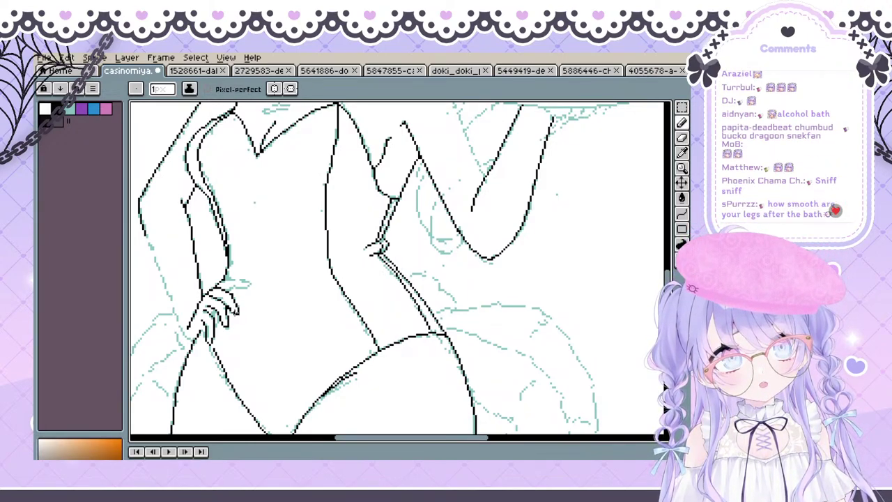
key("space")
left_click_drag(283, 301, 317, 285)
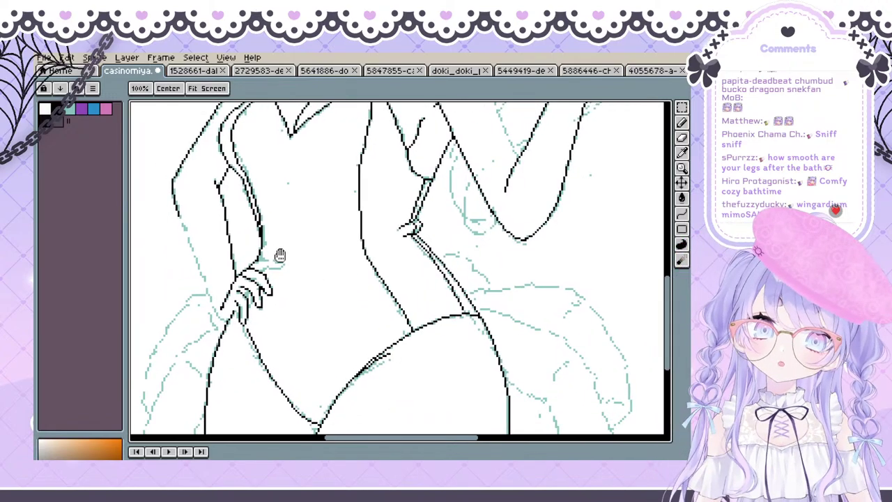
Touch up the inked fingers of the hip-resting hand with small erasures and pencil corrections
left_click_drag(253, 271, 212, 297)
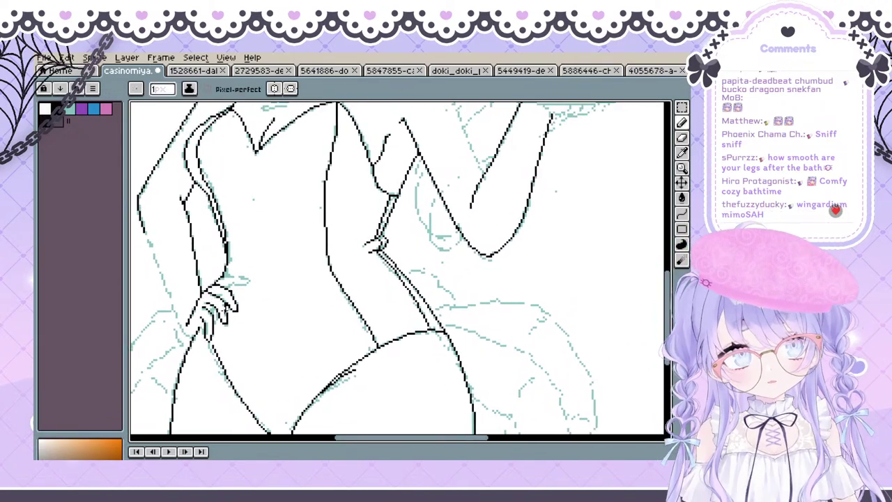
key("e")
key("e")
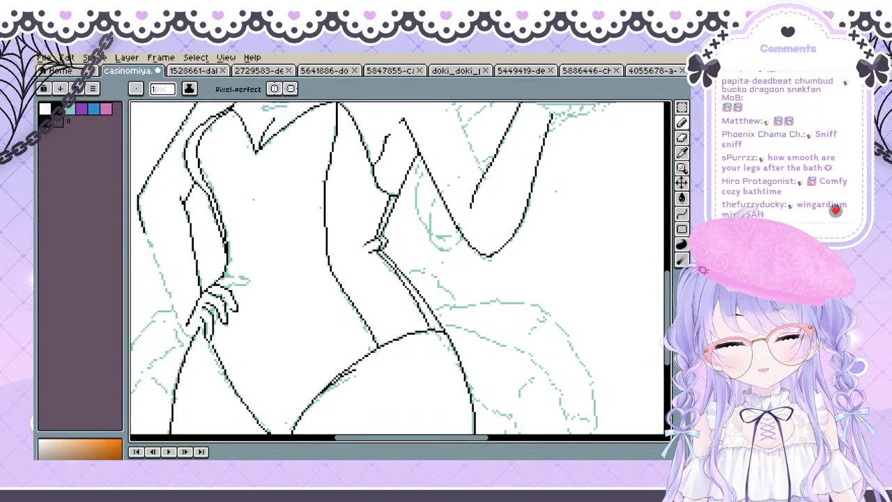
left_click_drag(212, 305, 214, 303)
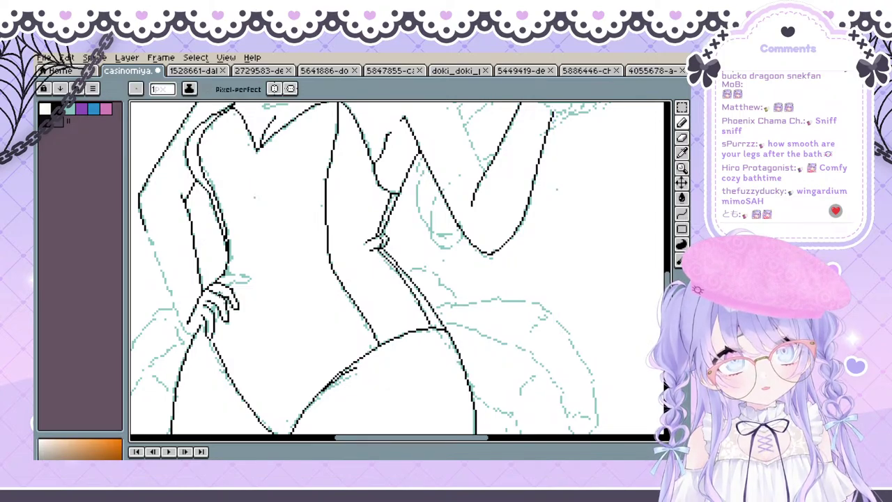
key("ctrl+z")
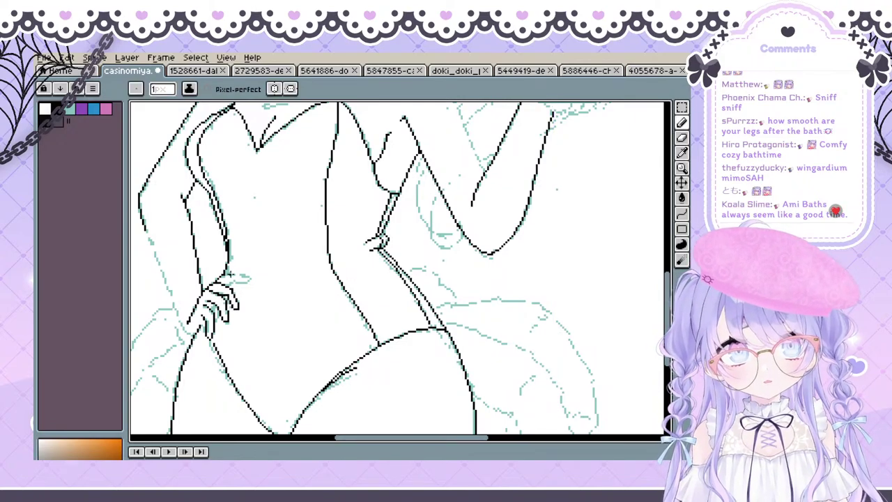
key("ctrl+z")
key("e")
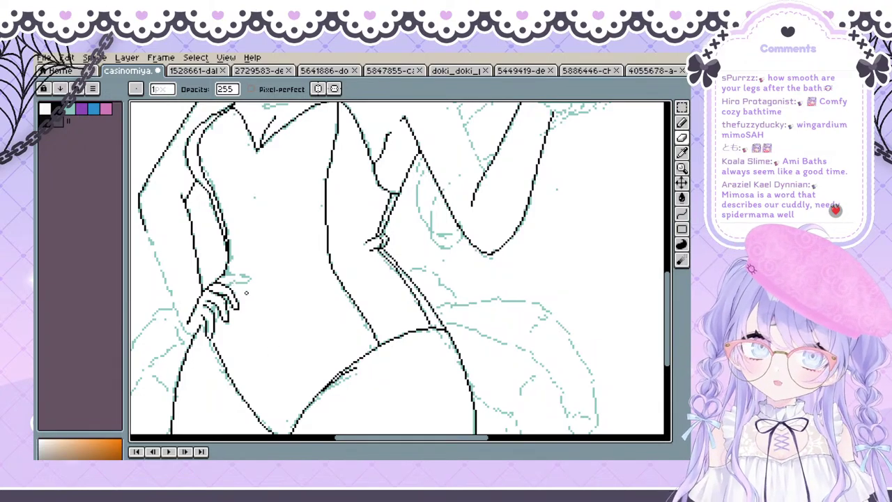
key("space")
mouse_move(205, 293)
left_mouse_down()
mouse_move(198, 289)
mouse_move(208, 322)
mouse_move(180, 289)
left_mouse_up()
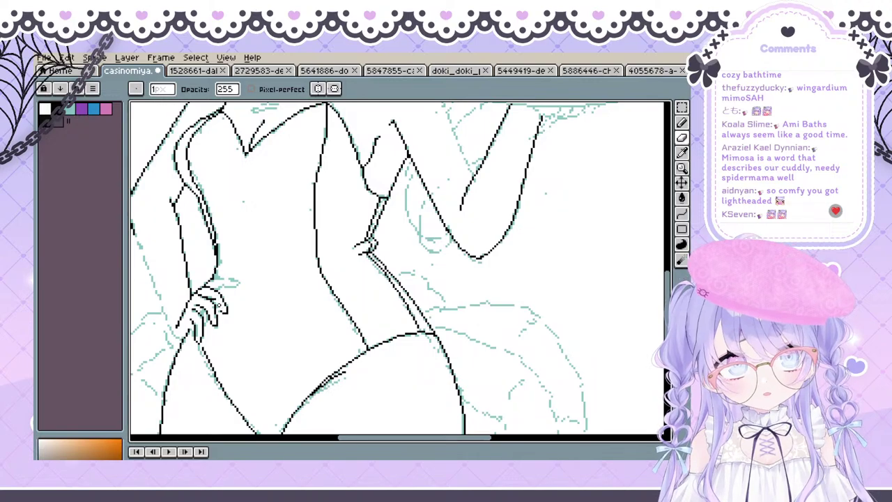
key("b")
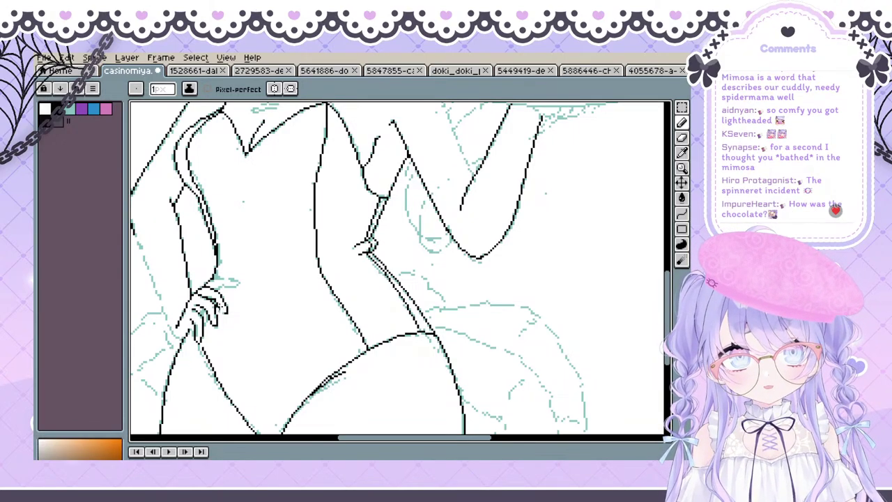
key("e")
key("b")
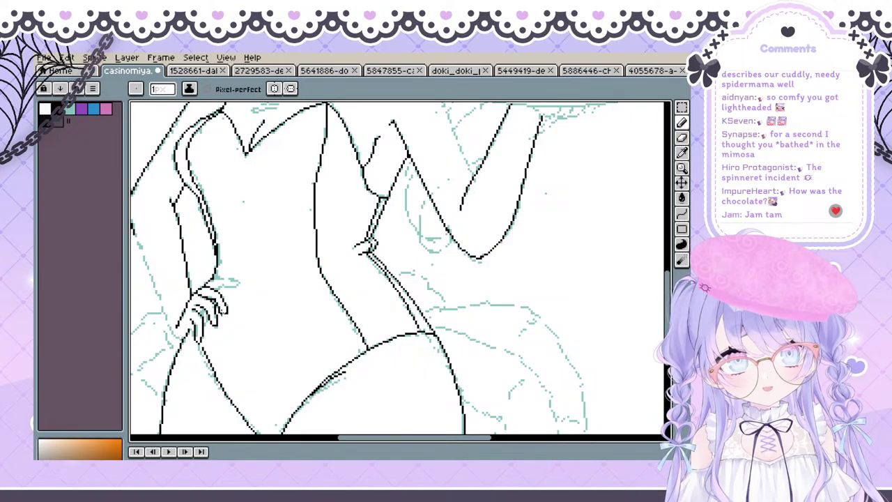
Ink the extended topmost finger of the hip-resting hand, following the teal sketch across the waist
key("space")
mouse_move(231, 343)
left_mouse_down()
mouse_move(235, 155)
mouse_move(266, 269)
left_mouse_up()
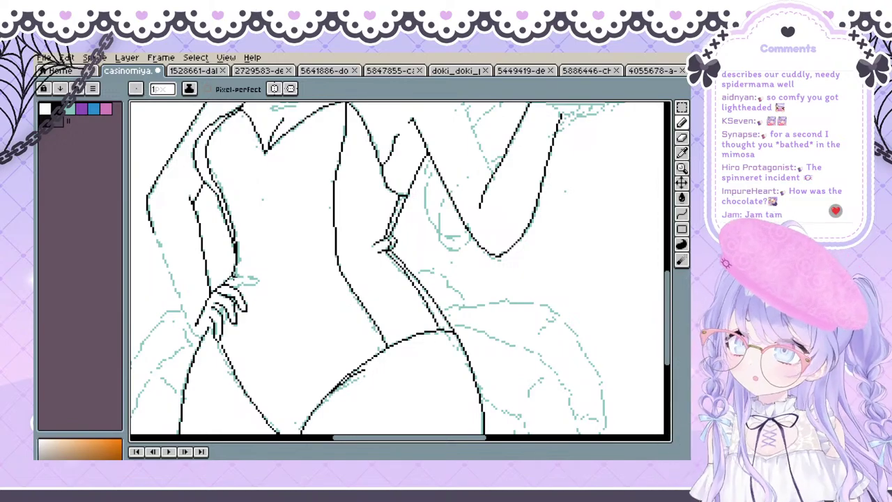
left_click_drag(242, 276, 259, 280)
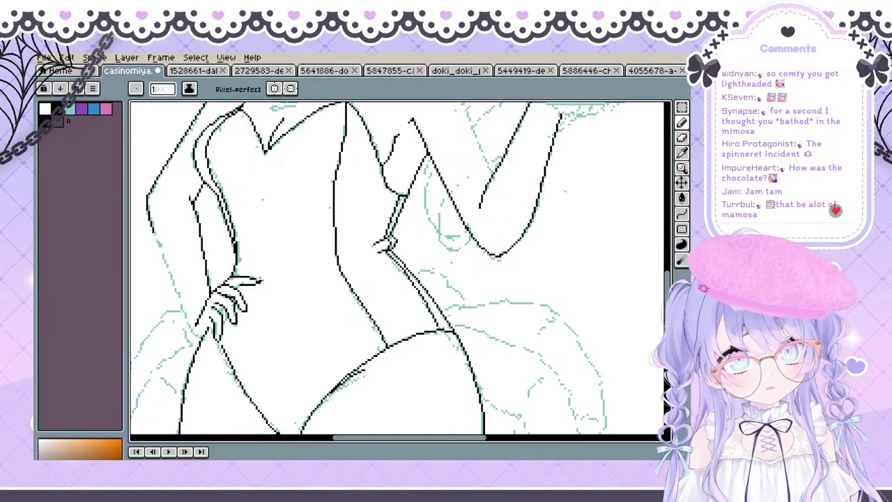
key("ctrl+z")
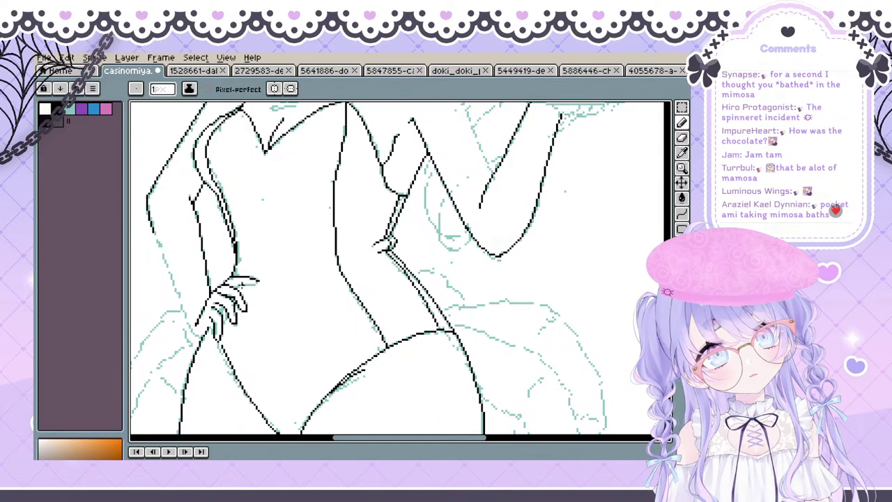
key("space")
left_click_drag(240, 290, 243, 283)
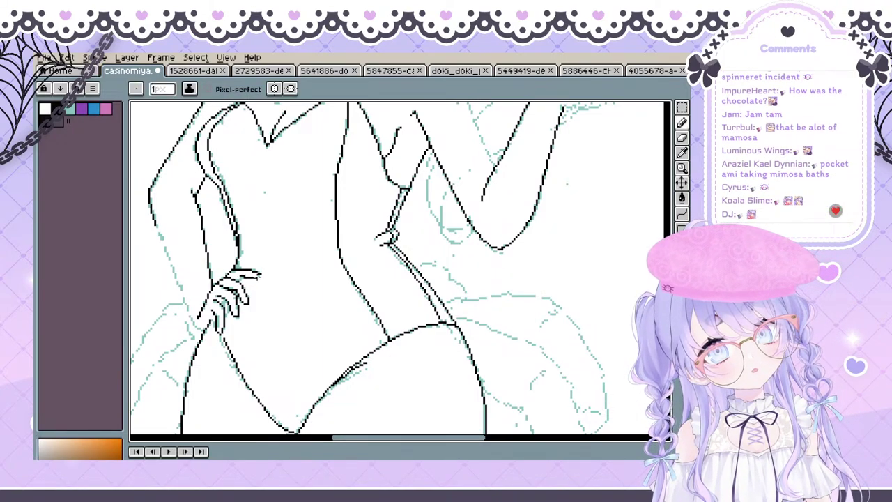
Close and clean up the tip and underside of the extended topmost finger with small pixel corrections
left_click_drag(259, 277, 271, 275)
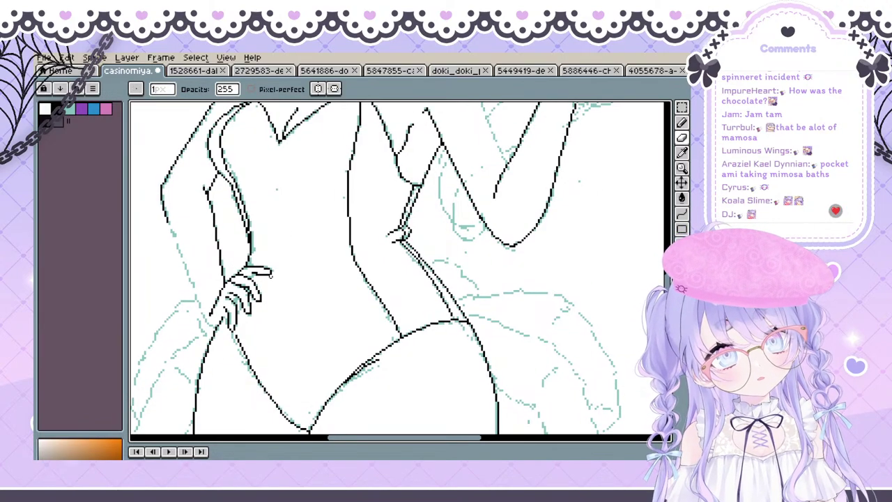
left_click(271, 272)
key("b")
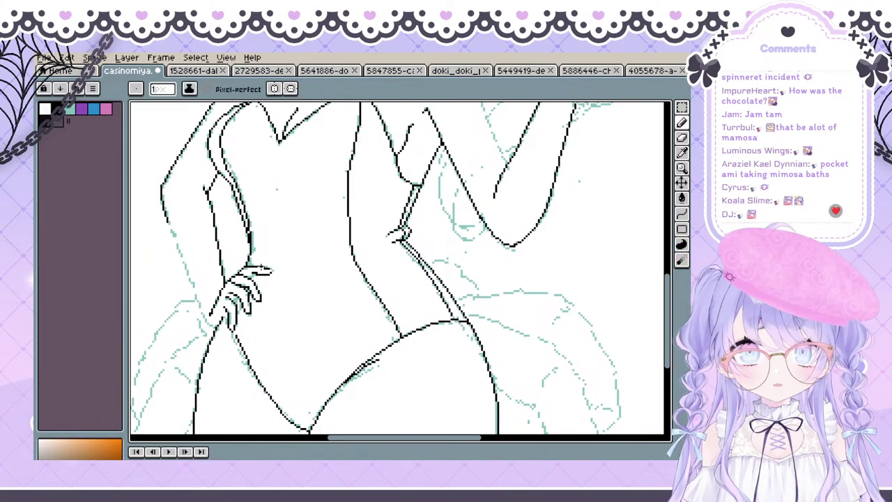
left_click_drag(261, 268, 255, 273)
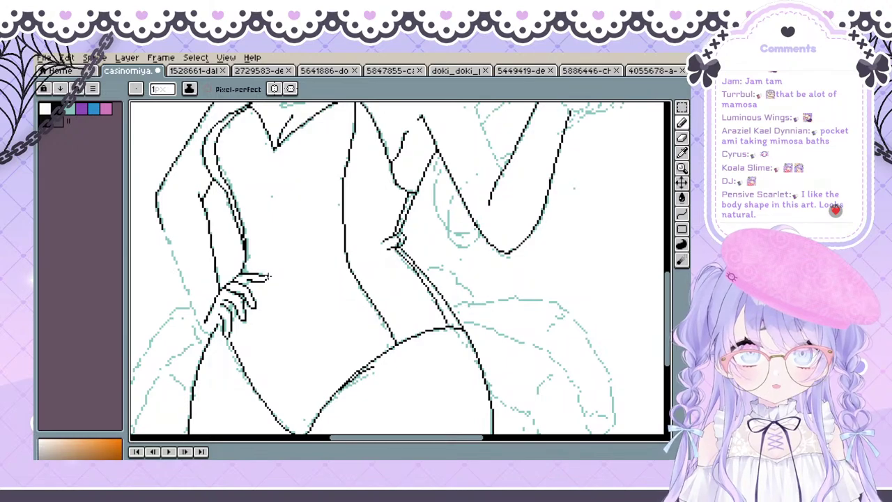
mouse_move(271, 277)
left_mouse_down()
mouse_move(291, 247)
mouse_move(240, 307)
mouse_move(247, 267)
left_mouse_up()
key("b")
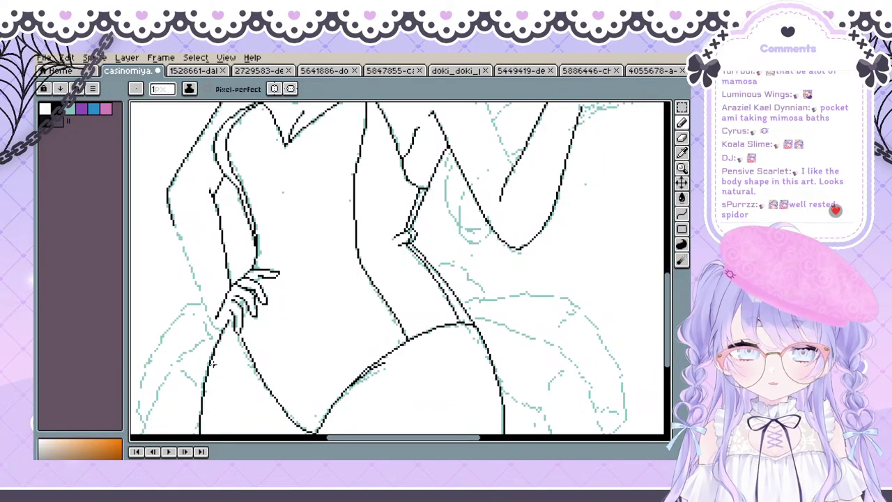
scroll(212, 350, "down", 2)
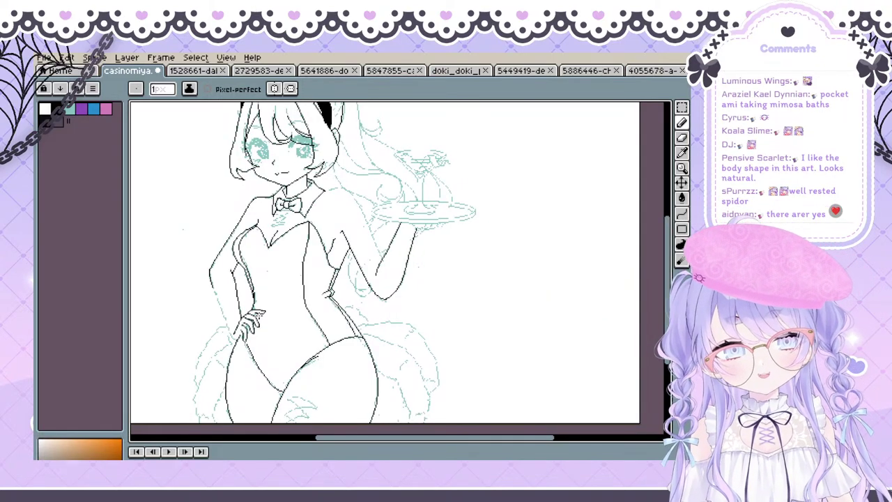
scroll(256, 315, "up", 2)
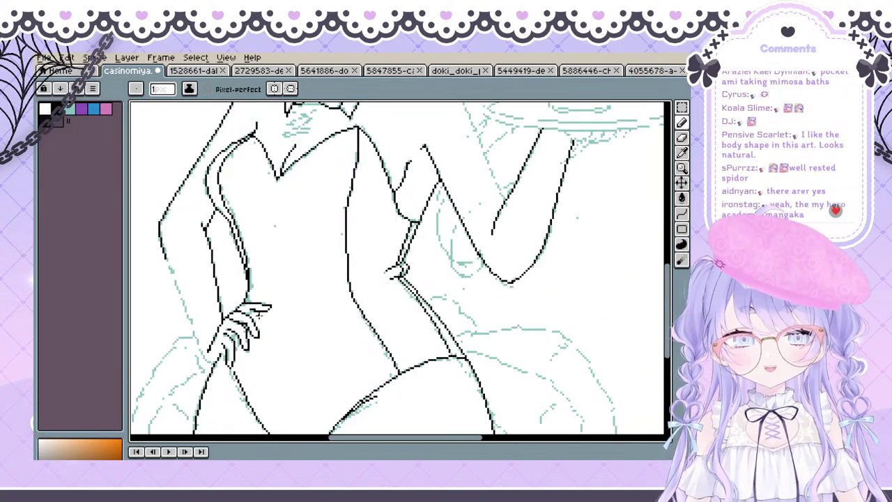
left_click_drag(263, 282, 258, 249)
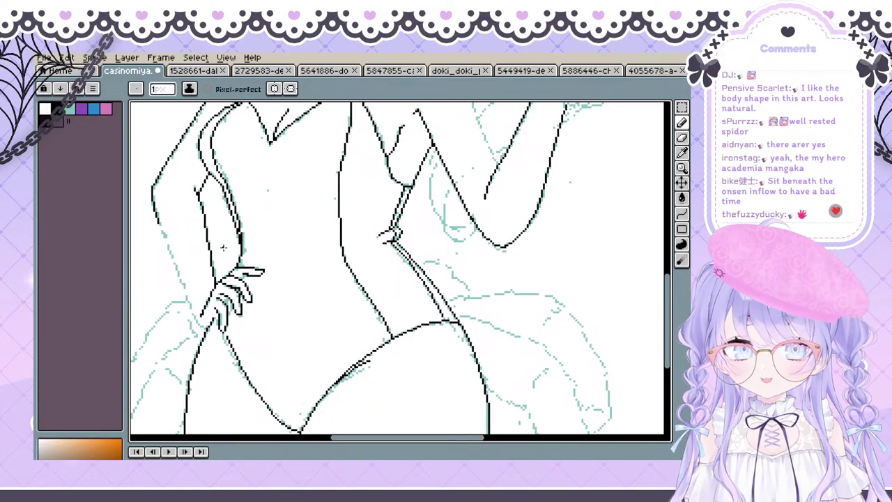
left_click_drag(222, 246, 208, 249)
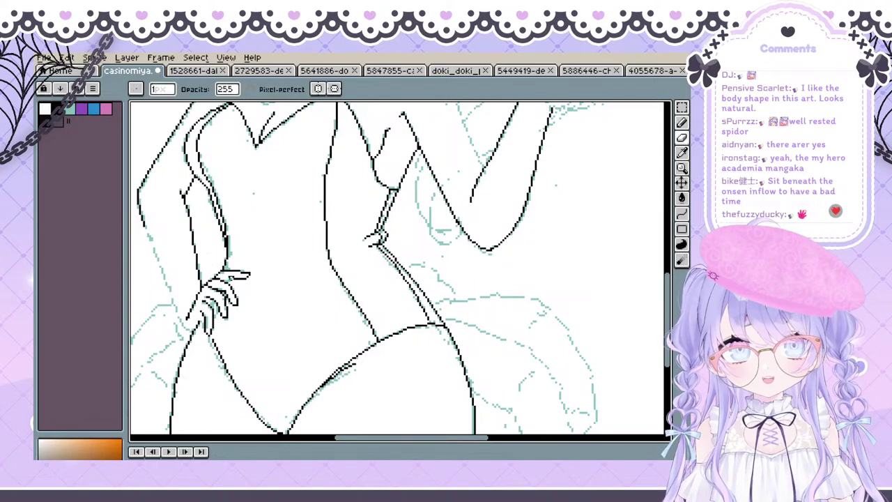
left_click_drag(234, 276, 227, 281)
key("ctrl+z")
key("ctrl+z")
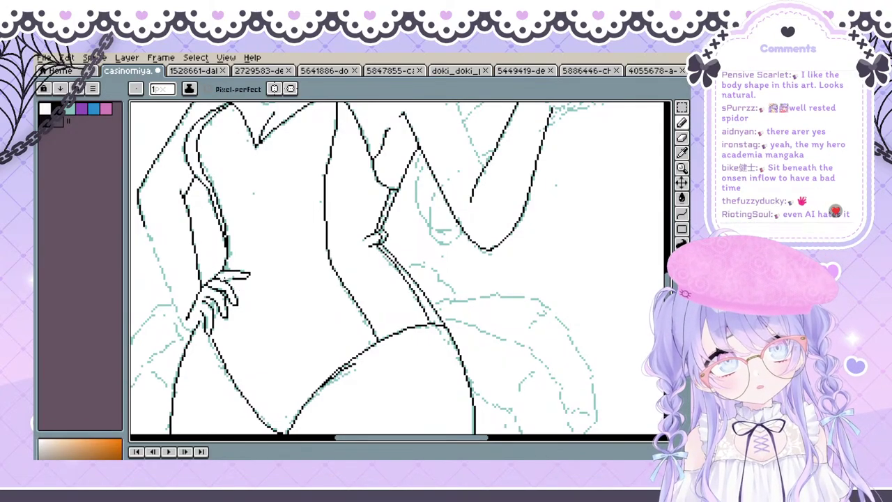
key("ctrl")
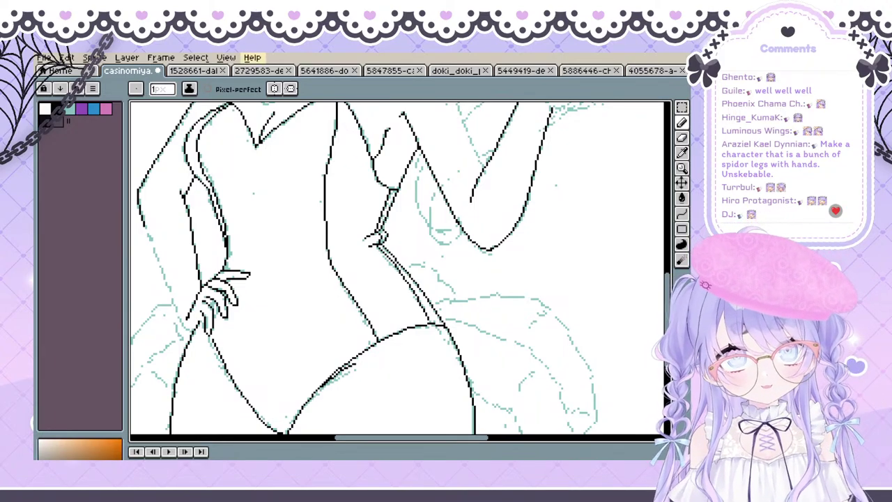
Examine the inked hip-resting hand against the proportions of the whole figure
scroll(347, 238, "down", 2)
left_click_drag(325, 239, 338, 289)
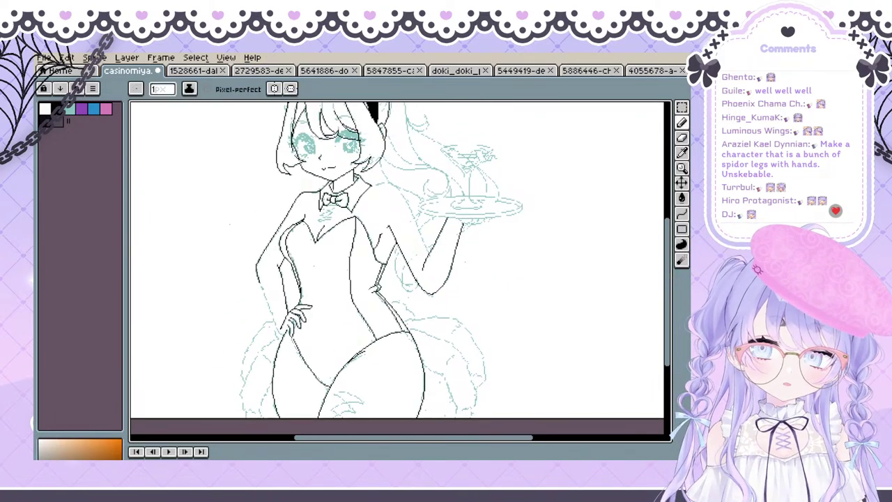
key("Right")
key("Left")
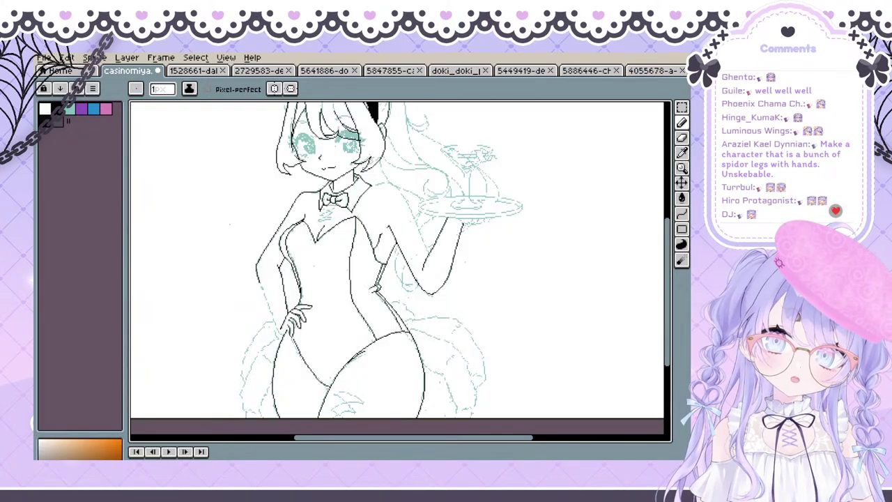
scroll(278, 359, "up", 2)
left_click_drag(255, 285, 254, 326)
scroll(249, 326, "down", 1)
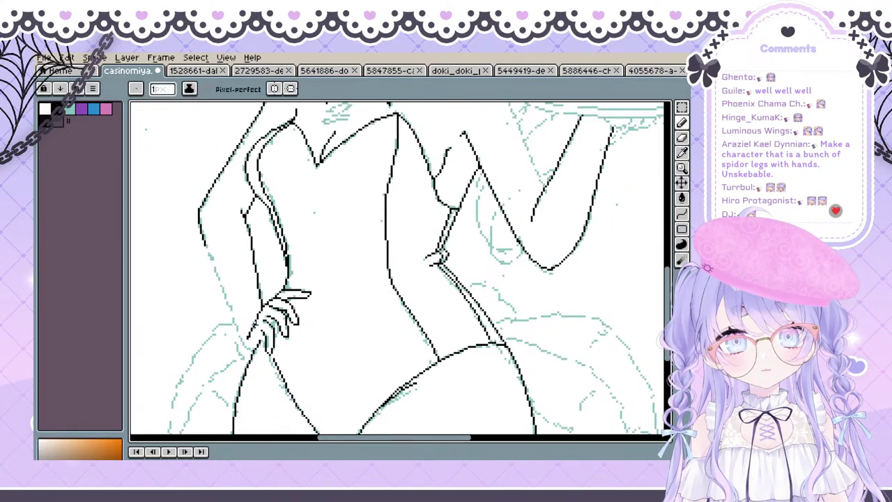
scroll(253, 325, "up", 1)
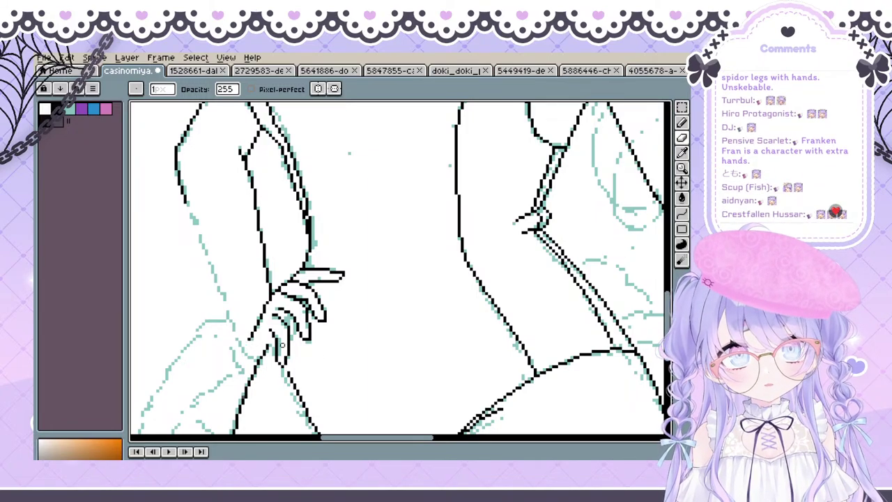
Ink the outer edge of the forearm from below the elbow down to the wrist of the hip-resting hand
mouse_move(283, 345)
left_mouse_down()
mouse_move(263, 369)
mouse_move(326, 346)
left_mouse_up()
key("e")
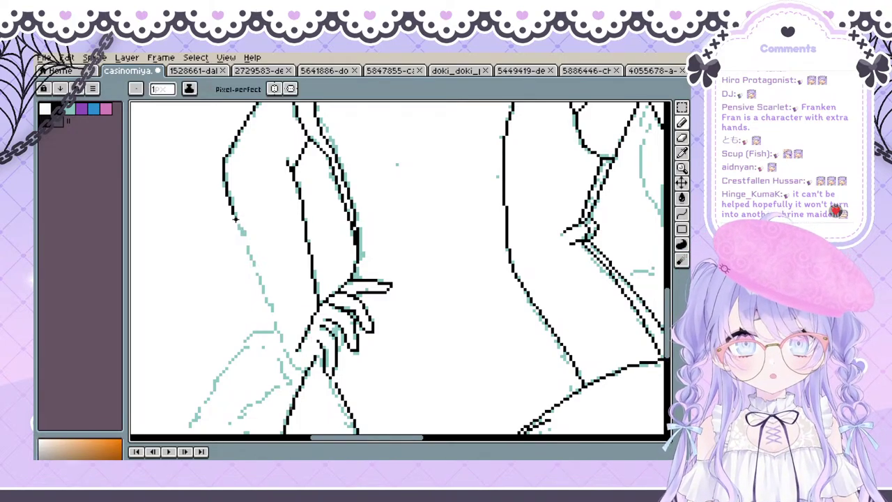
left_click_drag(235, 215, 264, 301)
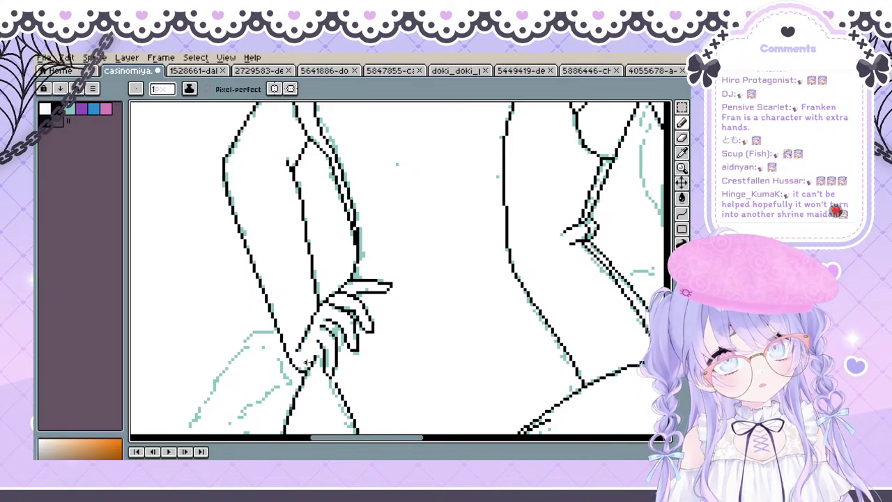
left_click(63, 468)
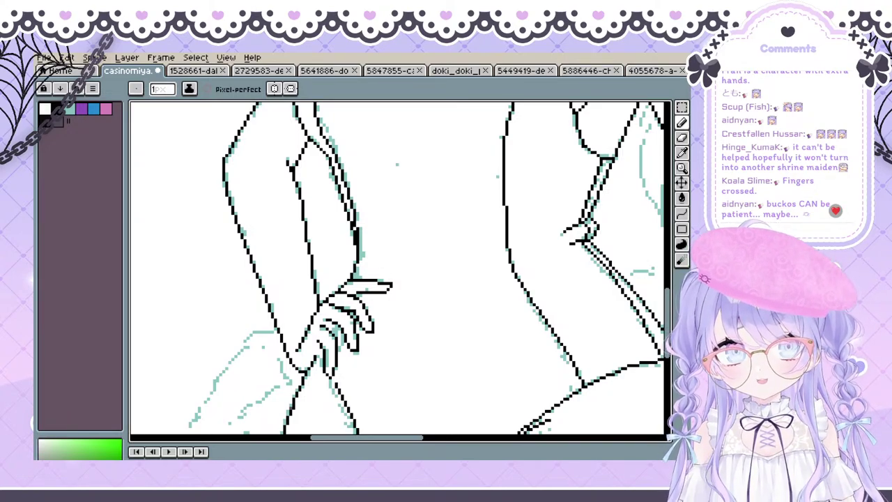
Ink the shoulder and outer upper-arm curve of the tray-carrying arm with the Curve tool, starting at the collar edge
scroll(306, 223, "down", 1)
scroll(307, 223, "up", 1)
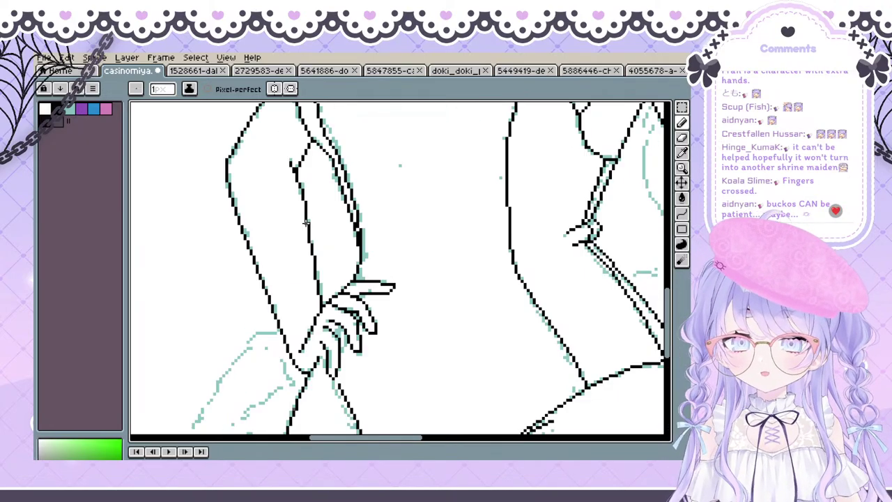
scroll(307, 223, "down", 1)
left_click_drag(331, 238, 218, 340)
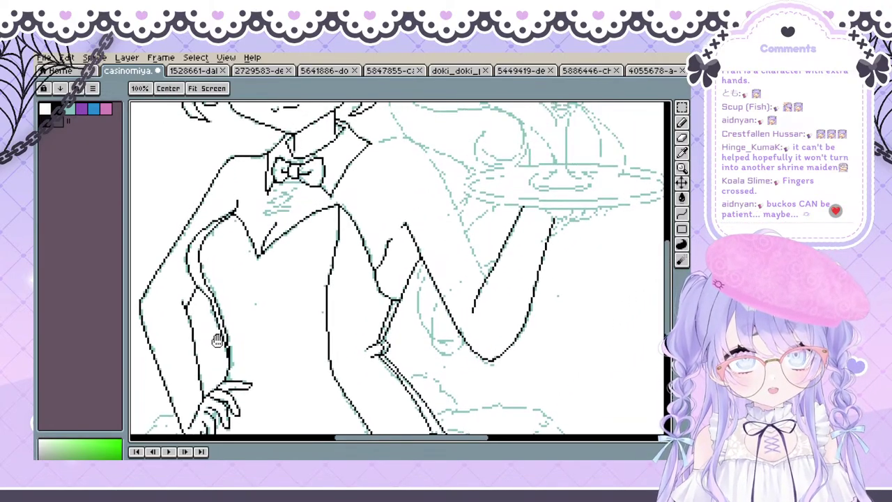
left_click_drag(232, 299, 142, 295)
mouse_move(295, 269)
left_mouse_down()
mouse_move(225, 342)
mouse_move(279, 324)
left_mouse_up()
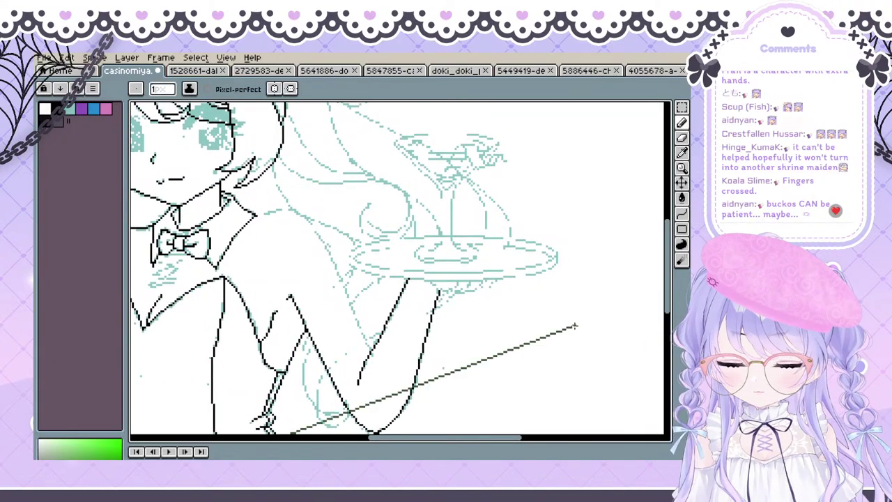
key("shift+l")
mouse_move(255, 215)
left_mouse_down()
mouse_move(327, 232)
mouse_move(341, 280)
left_mouse_up()
key("ctrl+z")
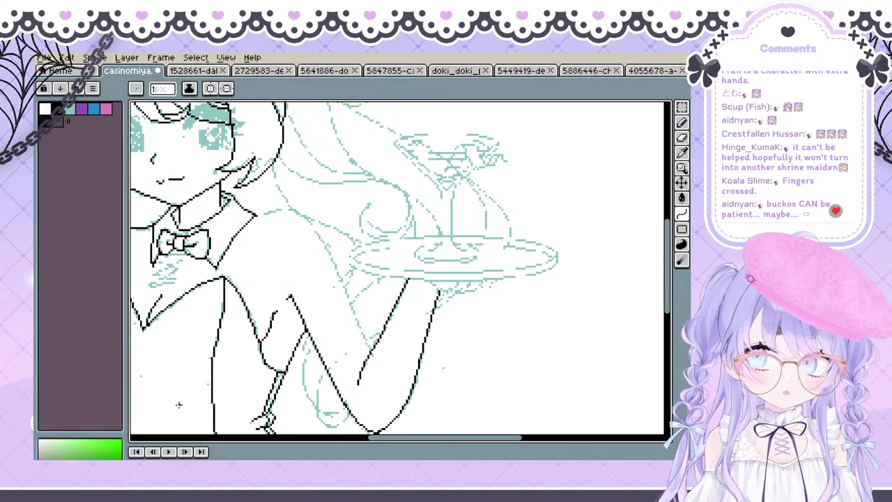
key("space")
mouse_move(293, 200)
left_mouse_down()
mouse_move(273, 210)
mouse_move(321, 290)
left_mouse_up()
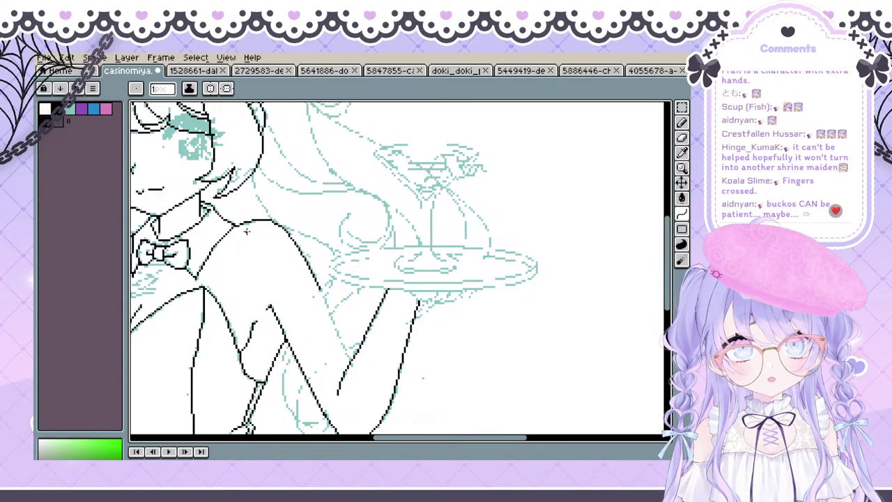
key("ctrl+z")
mouse_move(236, 225)
left_mouse_down()
mouse_move(301, 252)
mouse_move(324, 292)
mouse_move(272, 211)
mouse_move(279, 227)
mouse_move(283, 213)
left_mouse_up()
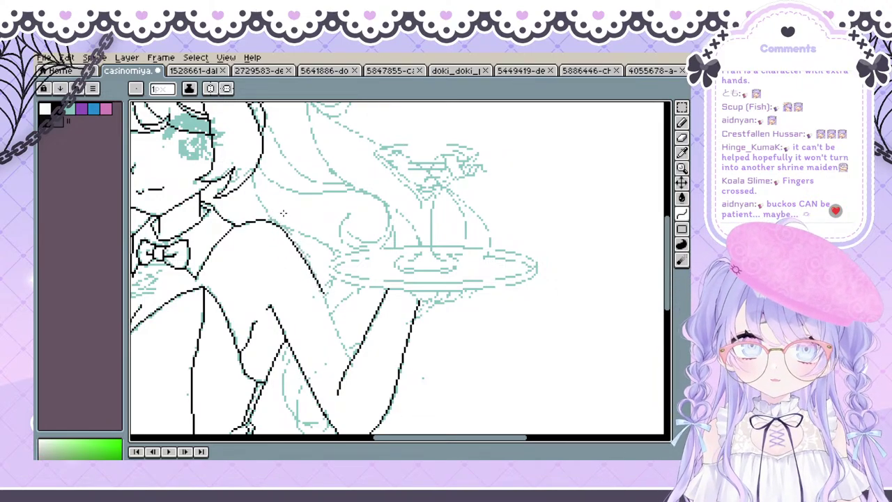
Ink the outer upper-arm edge of the tray-carrying arm down to its meeting point with the forearm using the Curve tool
left_click(284, 211)
key("space")
mouse_move(314, 292)
left_mouse_down()
mouse_move(271, 289)
mouse_move(307, 357)
mouse_move(283, 319)
left_mouse_up()
key("e")
key("b")
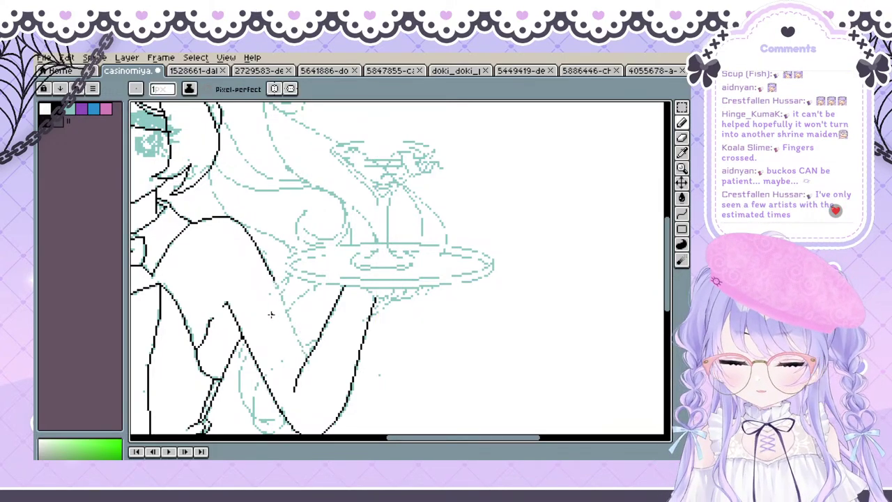
key("shift+l")
left_click_drag(276, 282, 307, 358)
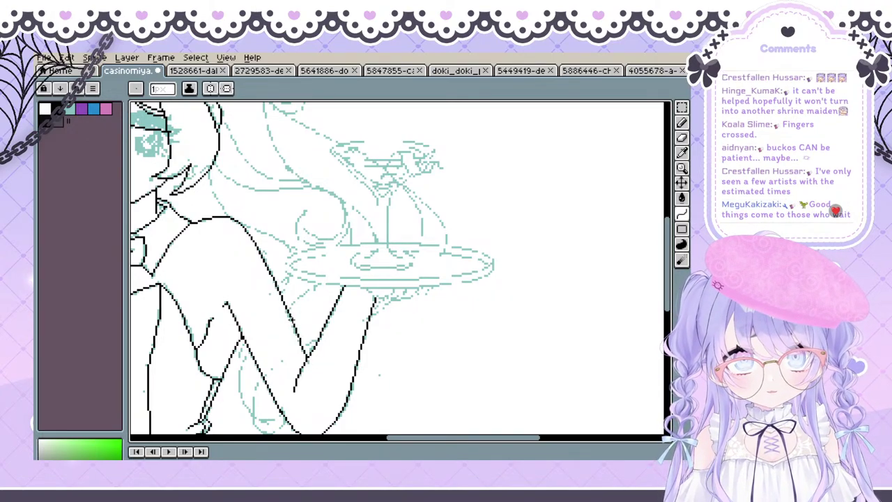
left_click(297, 336)
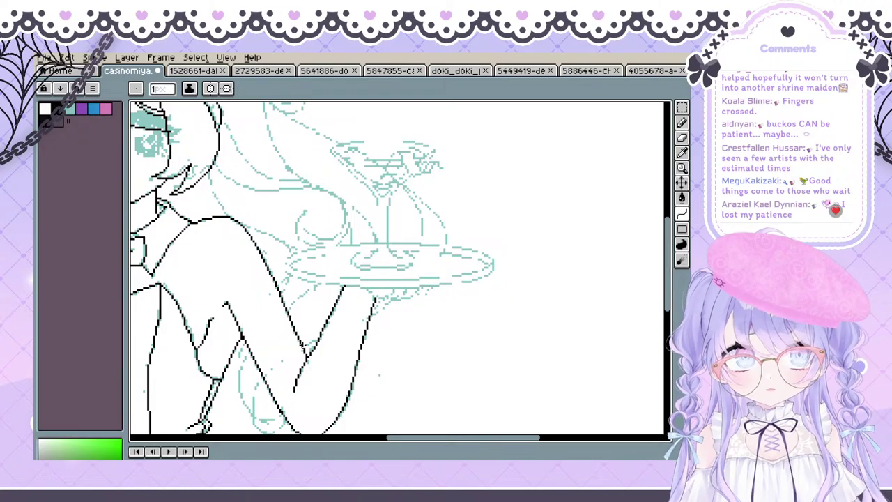
left_click(301, 344)
Ink the palm edge and the row of short curved fingers supporting the underside of the tray
key("space")
mouse_move(297, 315)
left_mouse_down()
mouse_move(406, 179)
mouse_move(412, 154)
mouse_move(425, 154)
mouse_move(544, 267)
mouse_move(534, 219)
mouse_move(488, 193)
left_mouse_up()
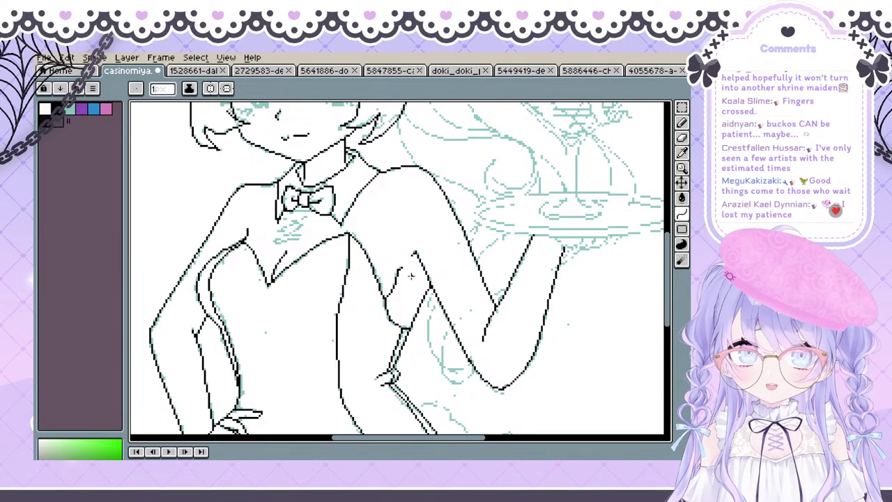
mouse_move(412, 276)
left_mouse_down()
mouse_move(401, 331)
mouse_move(435, 280)
left_mouse_up()
left_click_drag(403, 246, 411, 263)
mouse_move(495, 281)
left_mouse_down()
mouse_move(327, 318)
mouse_move(345, 222)
left_mouse_up()
mouse_move(399, 280)
left_mouse_down()
mouse_move(325, 282)
mouse_move(289, 309)
mouse_move(318, 286)
left_mouse_up()
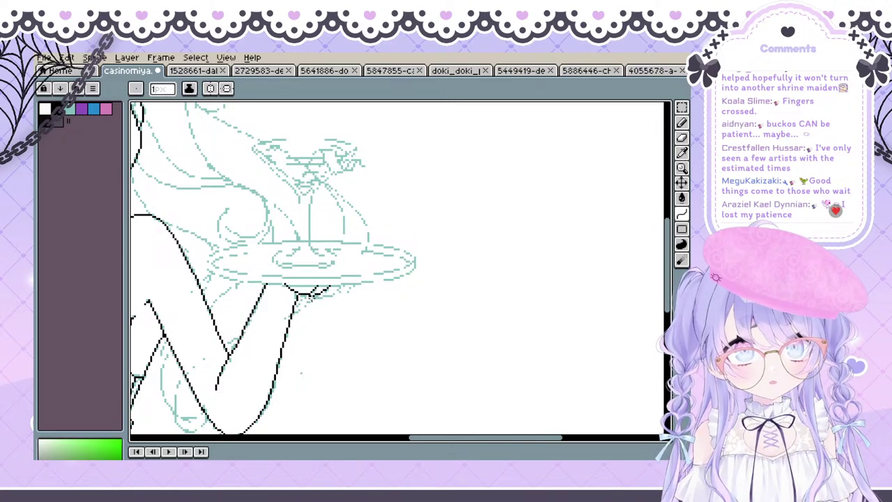
left_click_drag(320, 293, 341, 284)
left_click(338, 292)
left_click(338, 292)
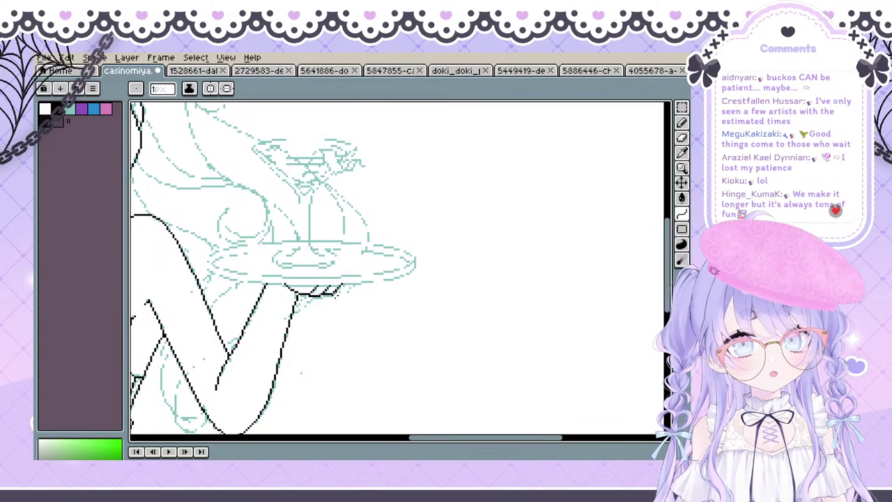
left_click_drag(335, 292, 354, 285)
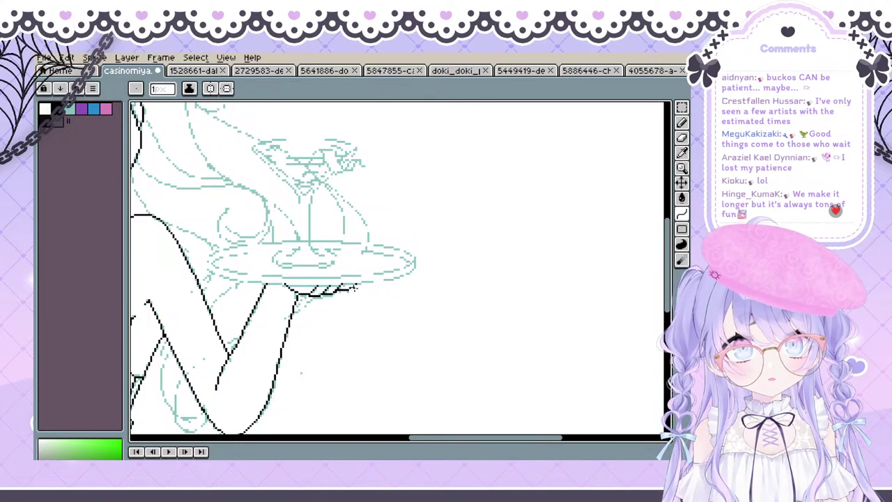
Examine the inked tray-carrying arm and hand against the torso, hip and head of the figure
key("space")
left_click_drag(453, 280, 579, 251)
left_click_drag(445, 217, 494, 206)
left_click_drag(440, 268, 317, 289)
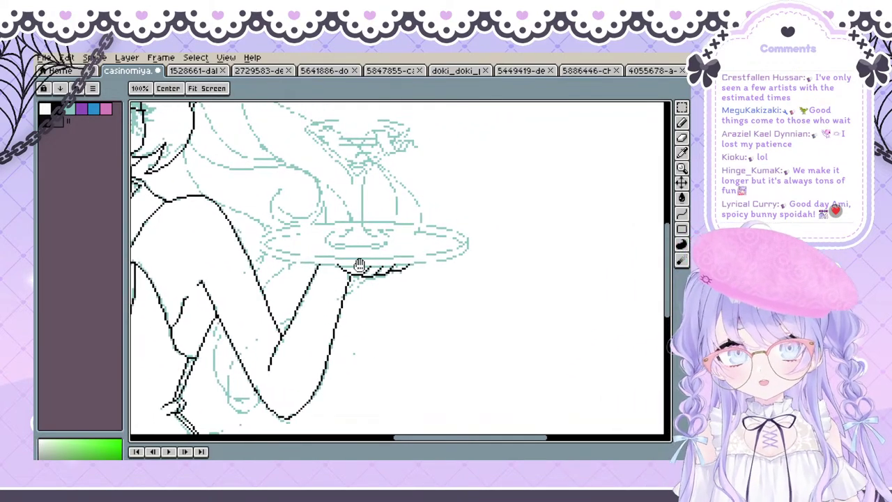
left_click_drag(341, 346, 434, 295)
left_click_drag(440, 331, 340, 368)
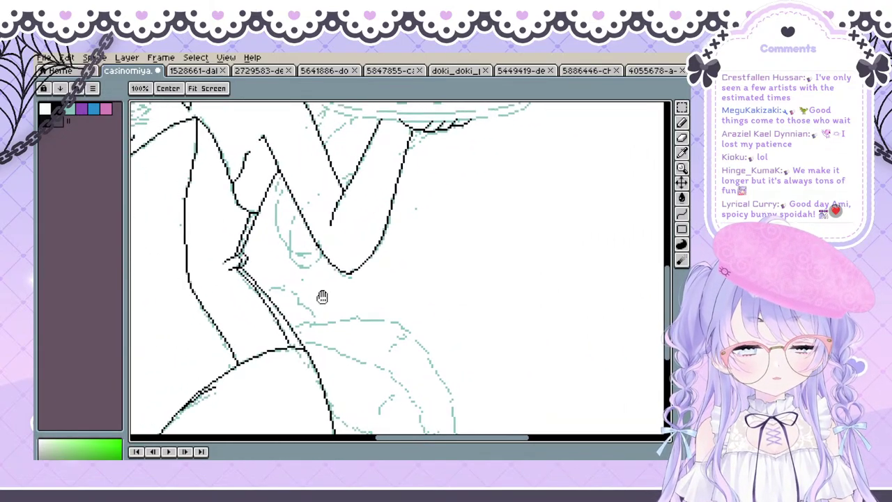
left_click_drag(322, 297, 609, 169)
left_click_drag(476, 221, 454, 354)
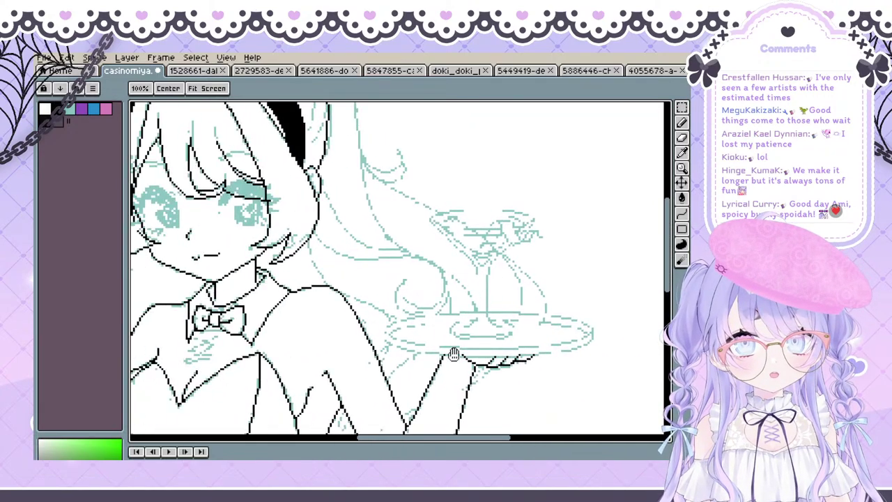
left_click_drag(409, 289, 435, 402)
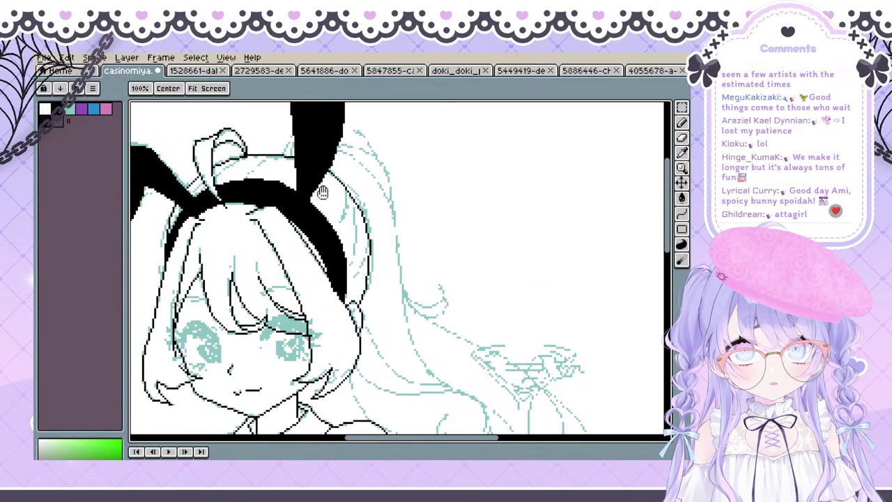
Ink the inner strand lines of the back hair between the headband and the head's outer contour, undoing a stray stroke
mouse_move(338, 210)
left_mouse_down()
mouse_move(324, 214)
mouse_move(327, 228)
mouse_move(333, 215)
left_mouse_up()
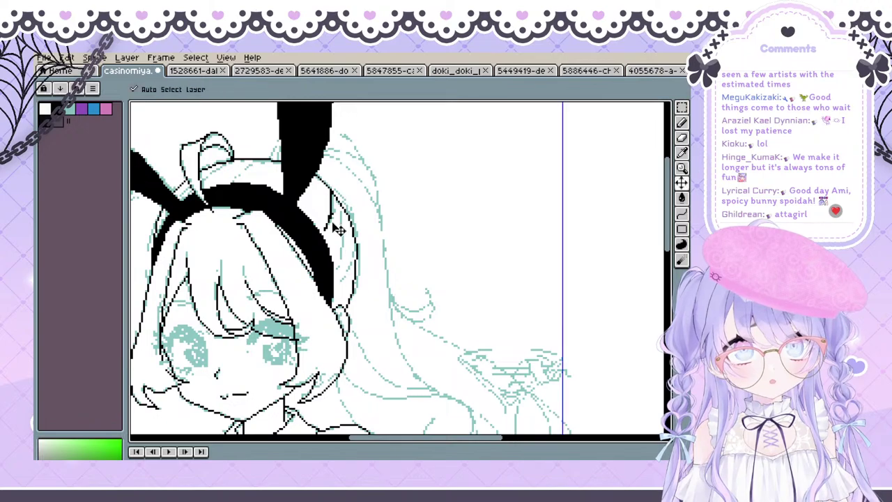
key("ctrl+z")
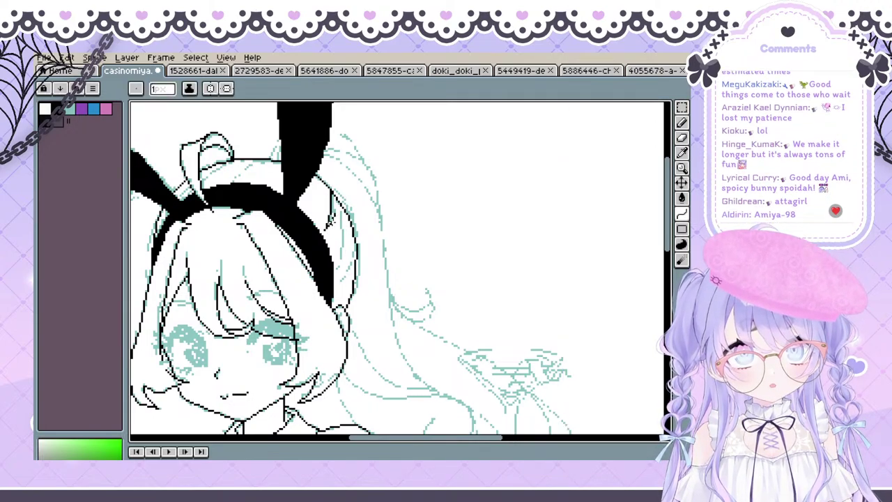
left_click_drag(341, 209, 342, 281)
left_click(345, 236)
left_click(340, 257)
key("space")
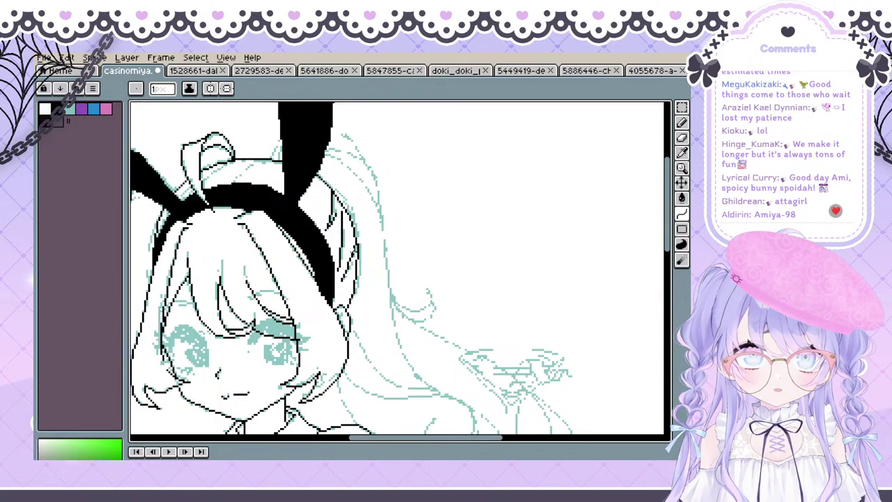
left_click(355, 253)
left_click(351, 270)
Ink the short strand lines on the crown between the headband and the top outline of the hair
key("space")
left_click_drag(299, 228, 331, 257)
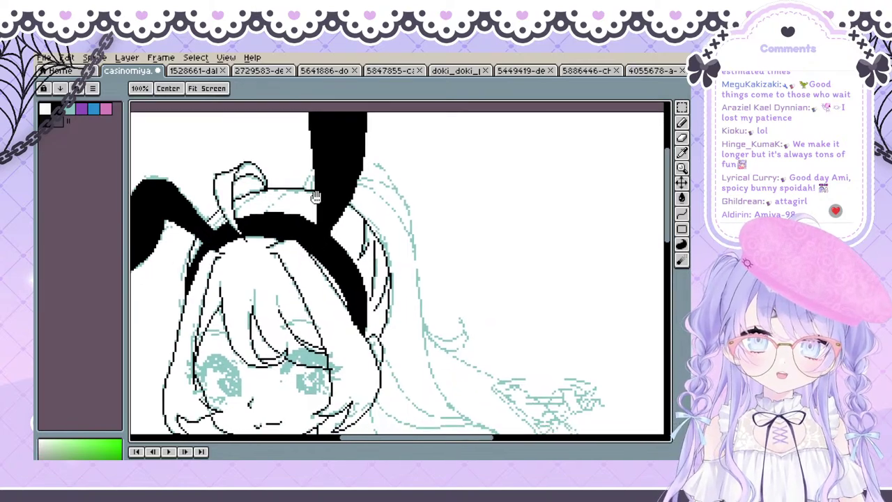
left_click_drag(315, 198, 344, 235)
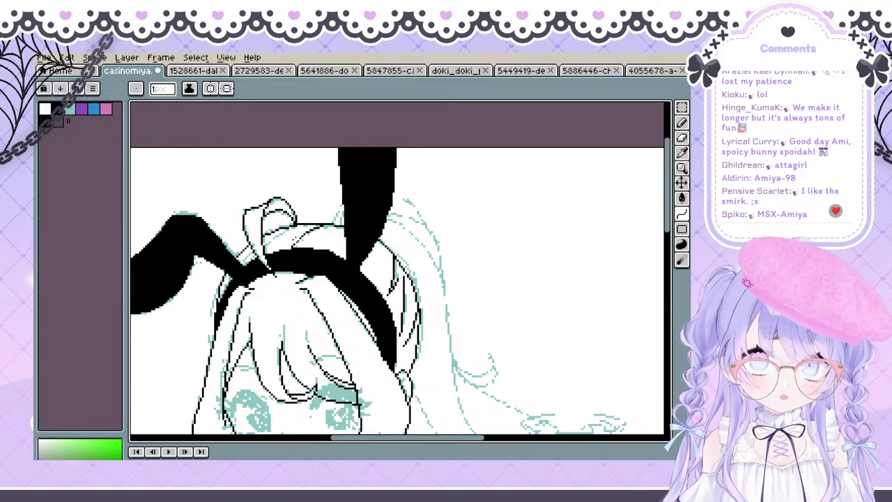
left_click_drag(365, 151, 389, 127)
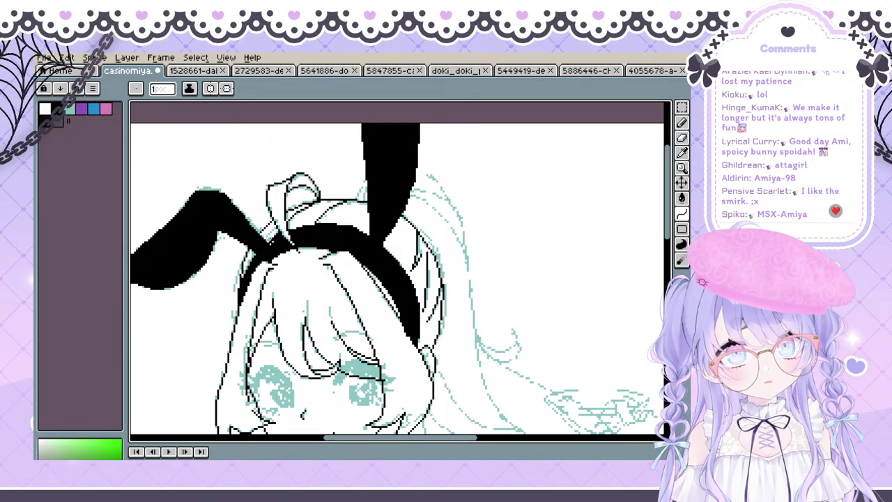
left_click_drag(274, 229, 306, 207)
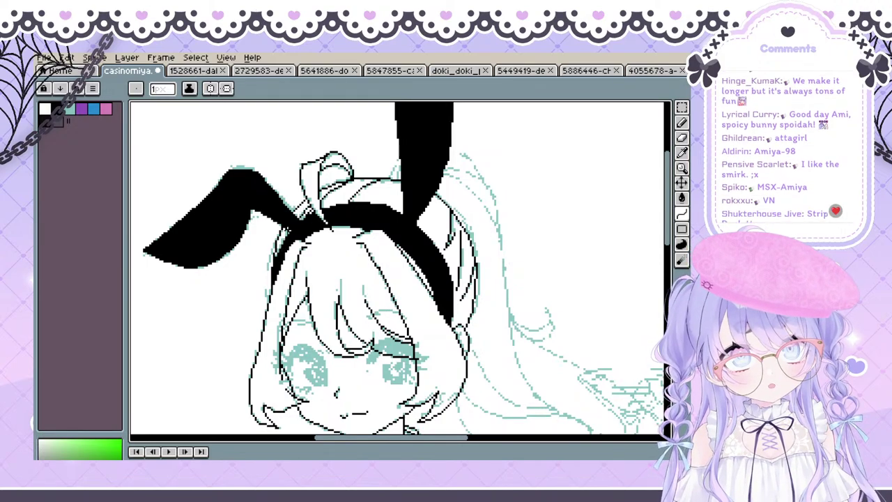
left_click_drag(366, 188, 336, 161)
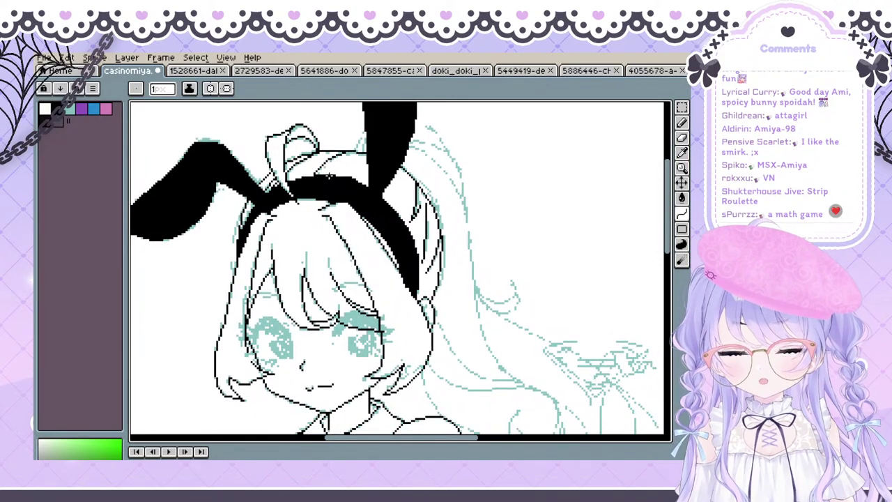
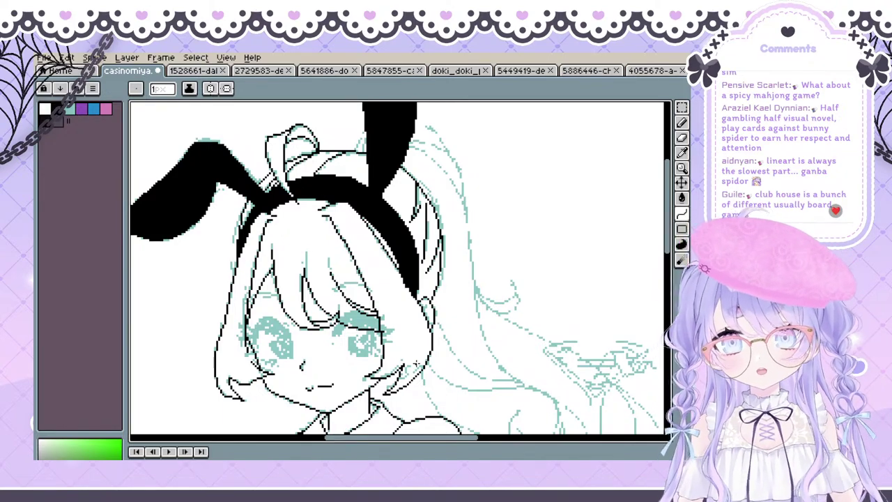
Ink the small strand ends where the back hair meets the lower end of the headband beside the ear
key("space")
left_click_drag(442, 253, 401, 276)
mouse_move(396, 306)
left_mouse_down()
mouse_move(400, 260)
mouse_move(388, 237)
mouse_move(355, 255)
left_mouse_up()
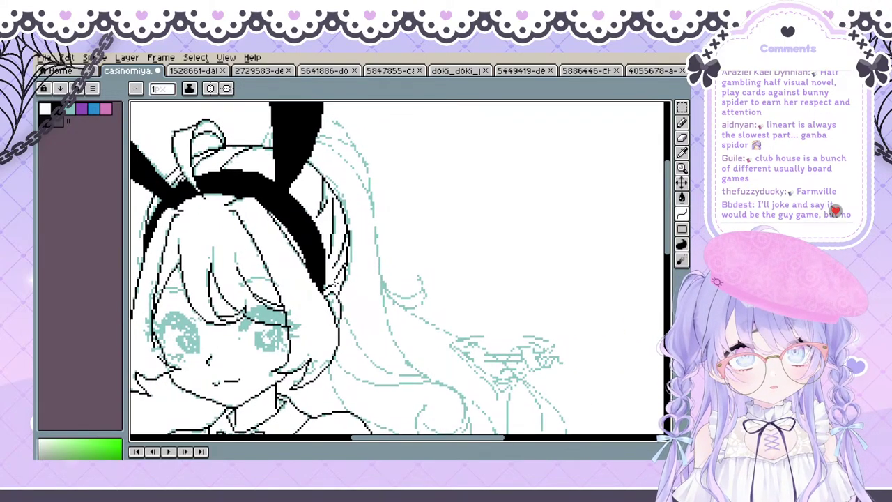
key("ctrl+z")
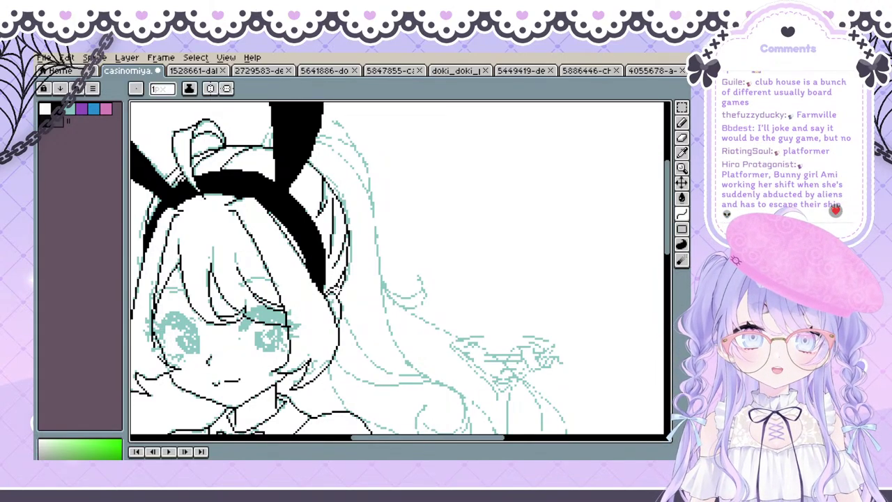
left_click_drag(335, 240, 367, 267)
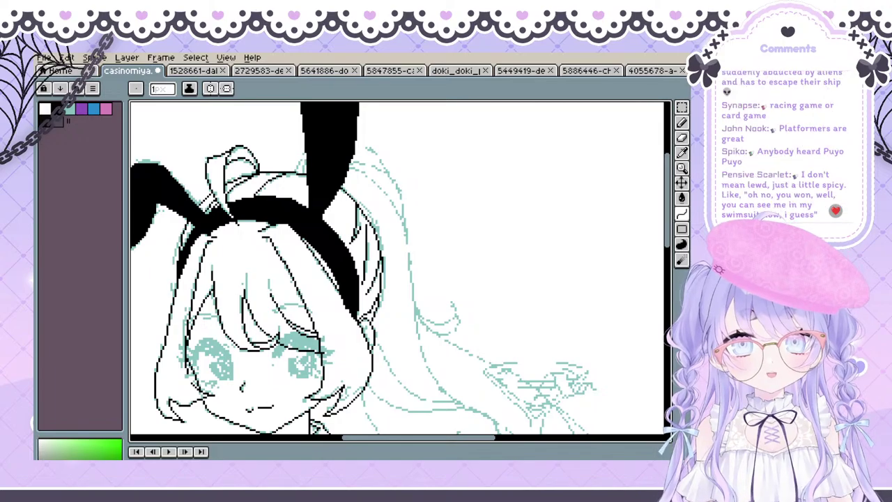
Examine the tray, its supporting arm and the sketched flowing hair behind the shoulder
key("space")
left_click_drag(410, 329, 406, 193)
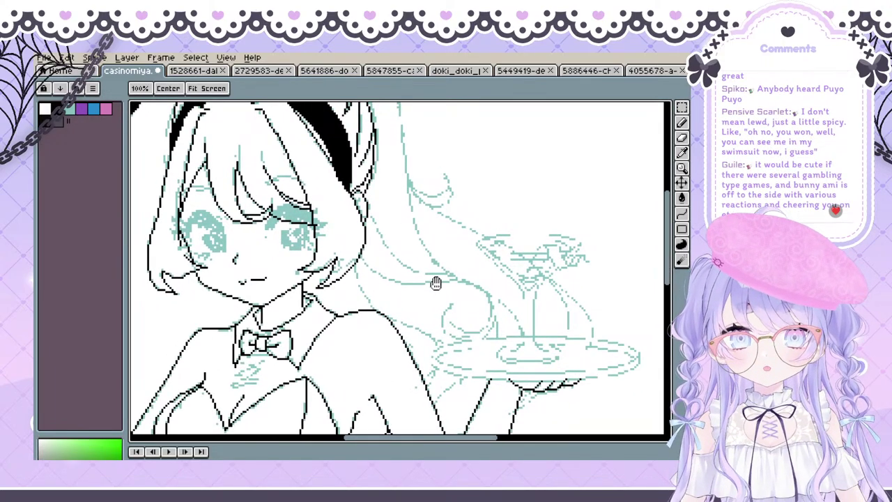
mouse_move(431, 248)
left_mouse_down()
mouse_move(404, 230)
mouse_move(397, 242)
mouse_move(383, 207)
left_mouse_up()
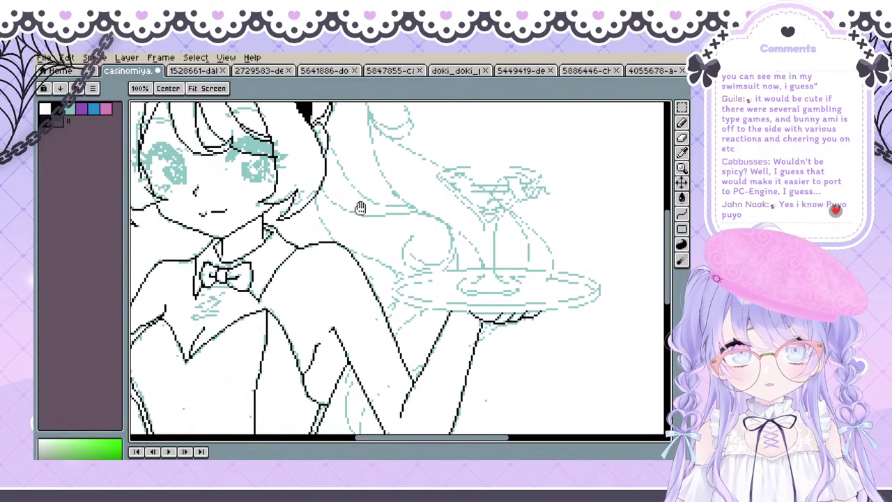
mouse_move(368, 172)
left_mouse_down()
mouse_move(381, 215)
mouse_move(420, 253)
mouse_move(423, 281)
mouse_move(385, 241)
mouse_move(416, 126)
left_mouse_up()
key("space")
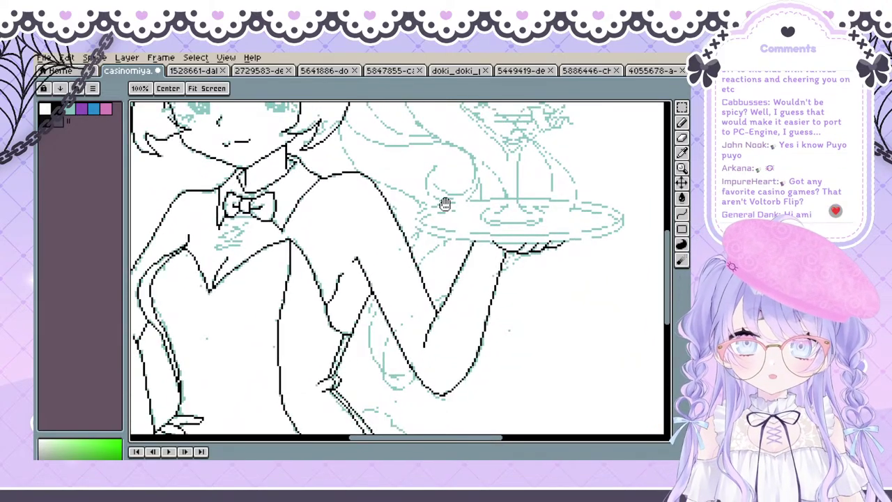
mouse_move(463, 260)
left_mouse_down()
mouse_move(392, 335)
mouse_move(417, 359)
mouse_move(443, 332)
mouse_move(397, 300)
left_mouse_up()
key("space")
mouse_move(481, 330)
left_mouse_down()
mouse_move(450, 328)
mouse_move(424, 302)
mouse_move(435, 297)
left_mouse_up()
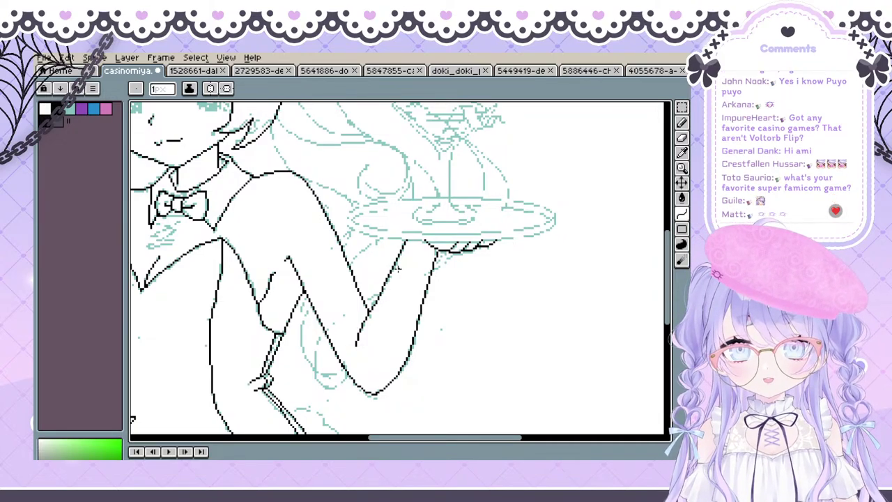
mouse_move(372, 215)
left_mouse_down()
mouse_move(295, 291)
mouse_move(258, 346)
left_mouse_up()
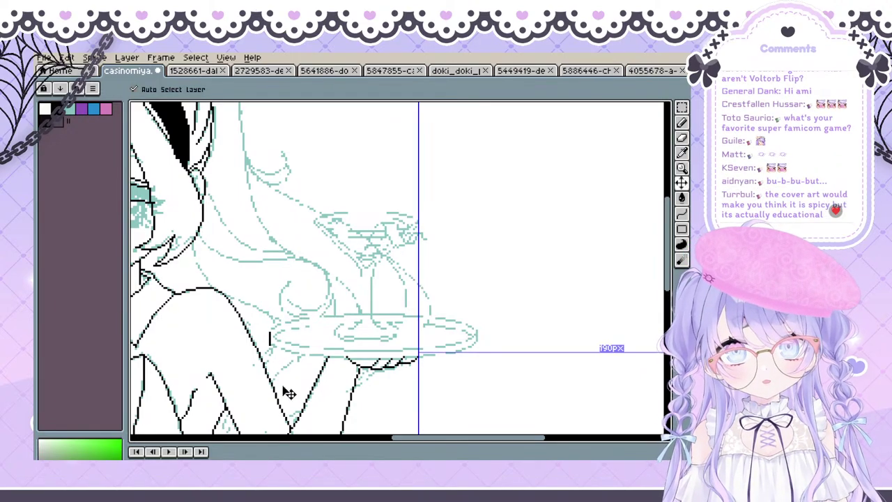
mouse_move(345, 367)
left_mouse_down()
mouse_move(462, 373)
mouse_move(349, 368)
left_mouse_up()
left_click_drag(352, 288, 411, 408)
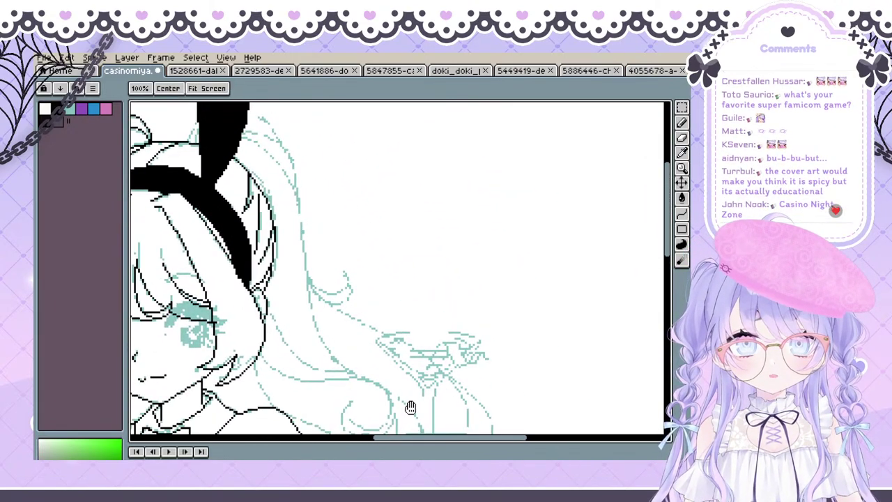
Ink the upper outer contour of the ponytail, starting beside the upright bunny ear, with the Curve tool
left_click_drag(328, 236, 658, 238)
mouse_move(690, 265)
left_mouse_down()
mouse_move(563, 281)
mouse_move(690, 281)
left_mouse_up()
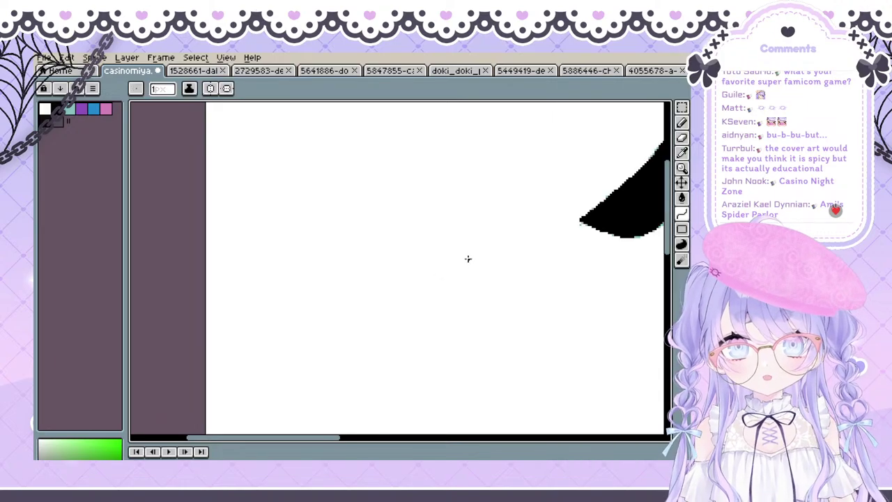
left_click_drag(524, 268, 323, 311)
left_click_drag(473, 223, 312, 200)
left_click_drag(517, 221, 317, 307)
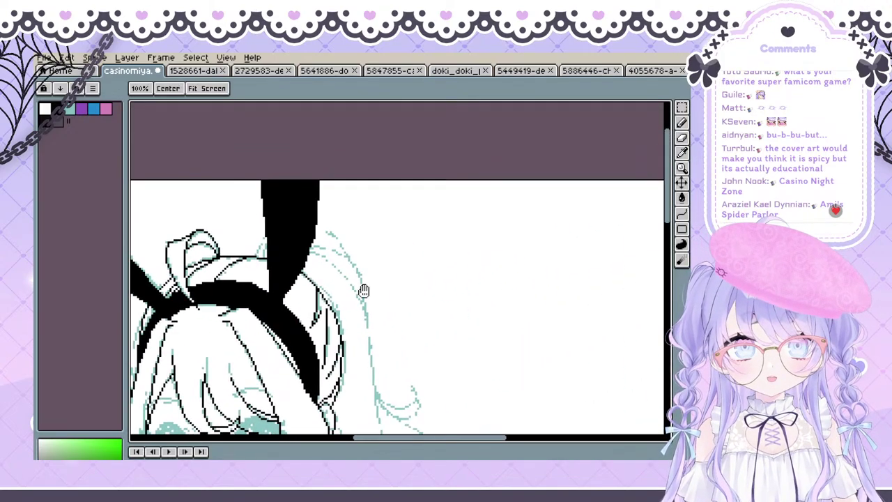
key("l")
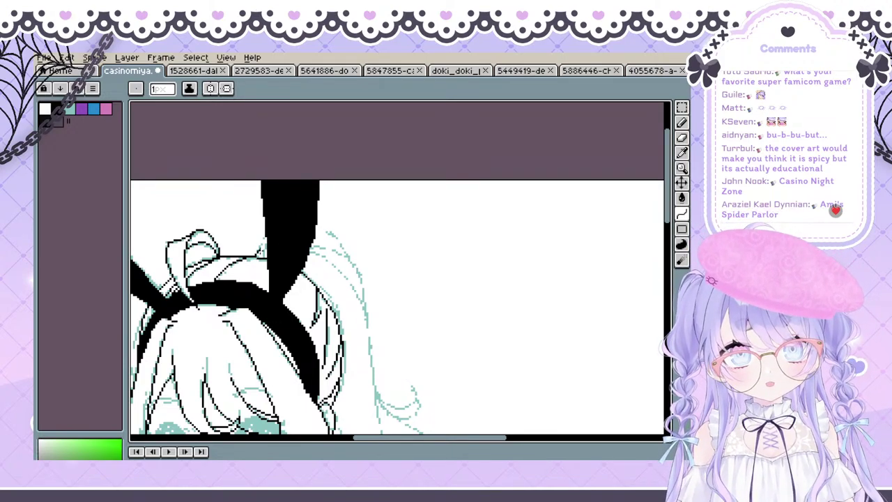
left_click_drag(298, 280, 262, 230)
left_click(336, 175)
left_click(344, 183)
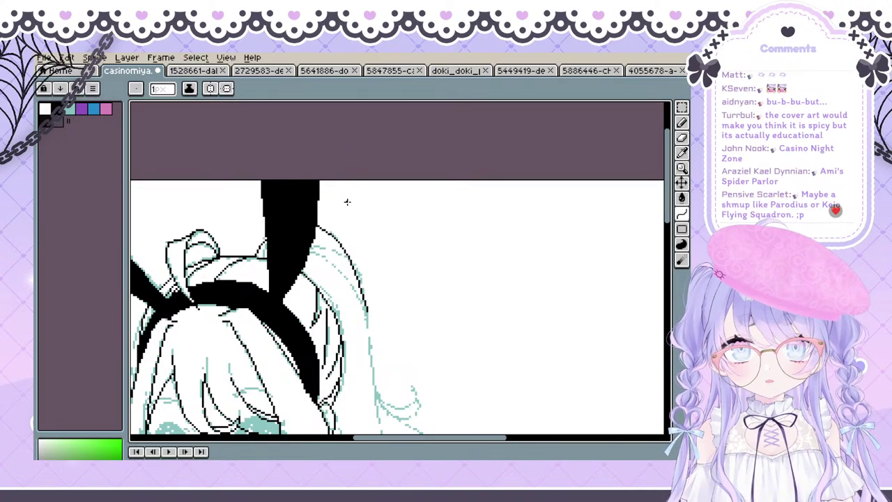
Continue the ponytail's outer contour in a long curve down toward the tray, ending in a point beside the shoulder
key("space")
left_click_drag(333, 272, 255, 227)
left_click_drag(286, 346, 230, 310)
left_click_drag(255, 240, 279, 259)
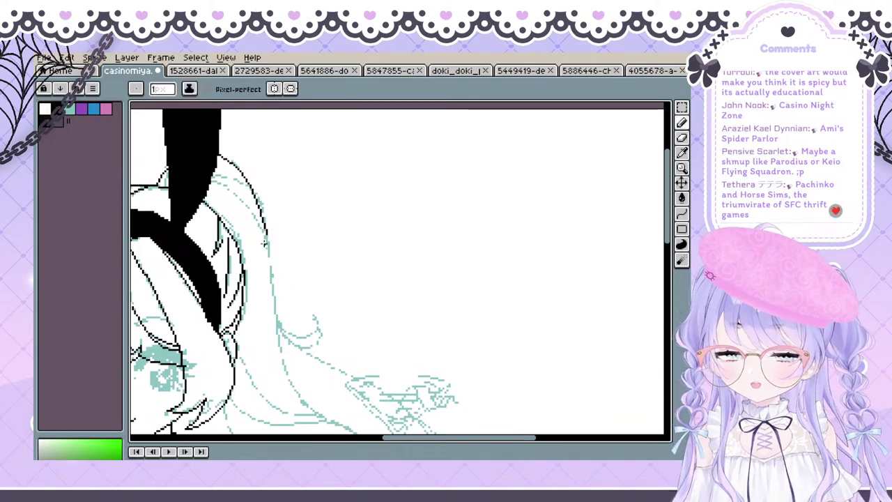
mouse_move(267, 235)
left_mouse_down()
mouse_move(270, 331)
mouse_move(306, 416)
left_mouse_up()
key("ctrl+z")
left_click_drag(291, 352, 281, 323)
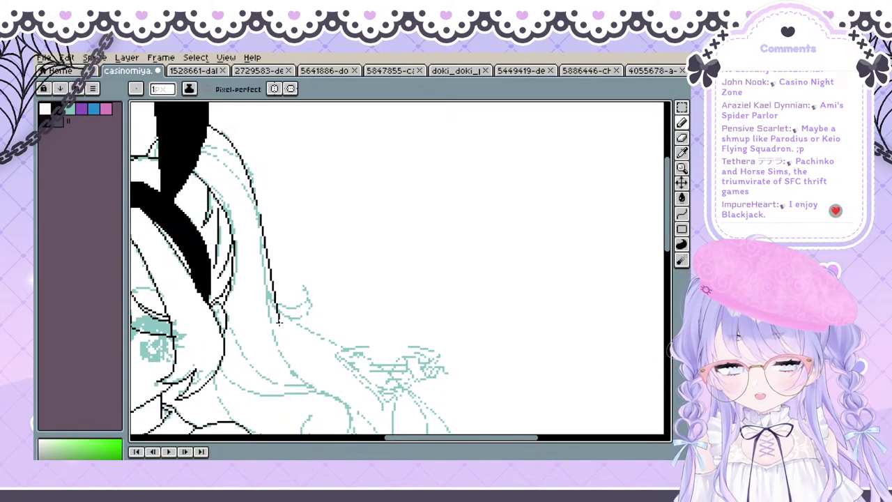
key("shift+l")
mouse_move(263, 213)
left_mouse_down()
mouse_move(263, 200)
mouse_move(277, 299)
mouse_move(320, 374)
mouse_move(339, 432)
mouse_move(331, 143)
mouse_move(333, 339)
mouse_move(333, 329)
mouse_move(352, 341)
mouse_move(379, 428)
mouse_move(391, 432)
mouse_move(327, 237)
mouse_move(375, 103)
mouse_move(355, 105)
mouse_move(379, 219)
mouse_move(349, 365)
mouse_move(372, 427)
mouse_move(345, 105)
mouse_move(307, 264)
mouse_move(293, 249)
mouse_move(313, 255)
left_mouse_up()
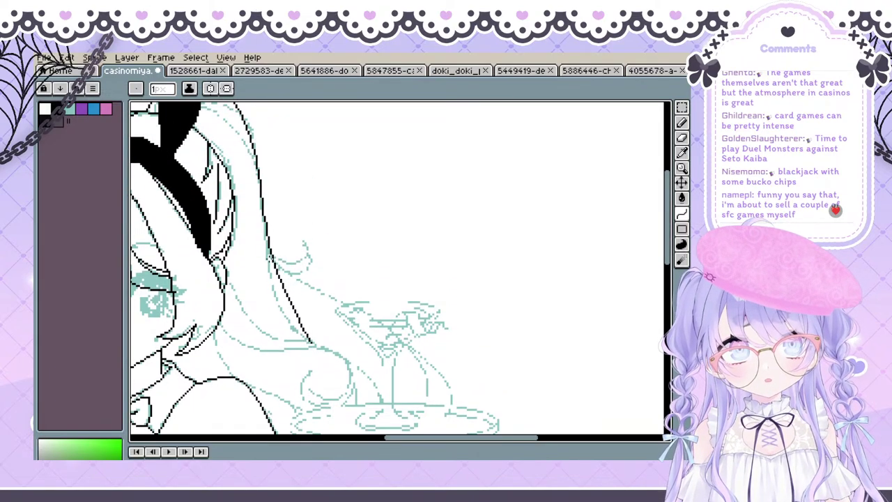
left_click(269, 256)
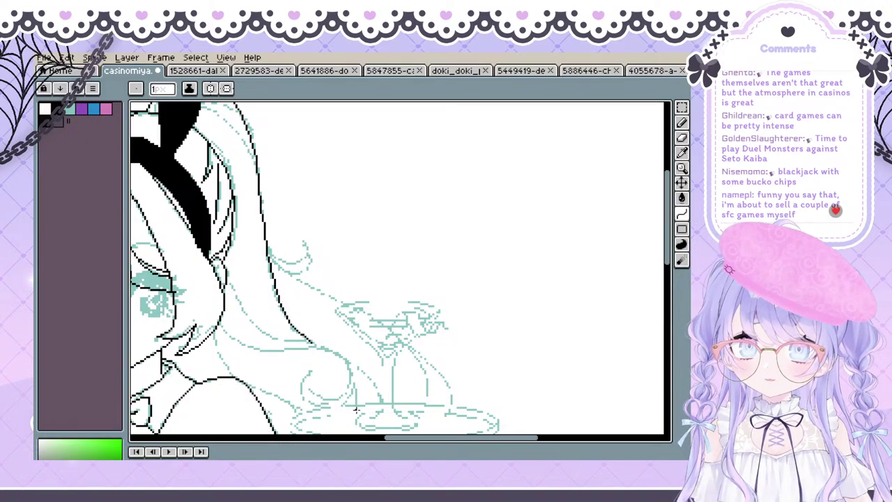
Try to ink the ponytail's lower contour from the neck to the curl above the tray with the Curve tool
key("space")
mouse_move(332, 342)
left_mouse_down()
mouse_move(269, 327)
mouse_move(358, 339)
mouse_move(331, 298)
mouse_move(335, 377)
mouse_move(302, 281)
mouse_move(313, 287)
mouse_move(282, 244)
mouse_move(285, 212)
mouse_move(262, 269)
left_mouse_up()
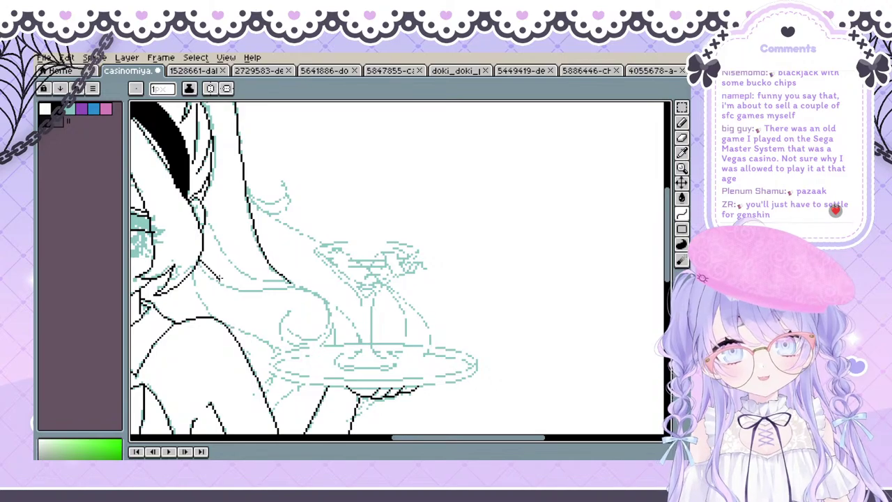
mouse_move(199, 258)
left_mouse_down()
mouse_move(307, 291)
mouse_move(343, 310)
mouse_move(332, 315)
left_mouse_up()
left_click(212, 300)
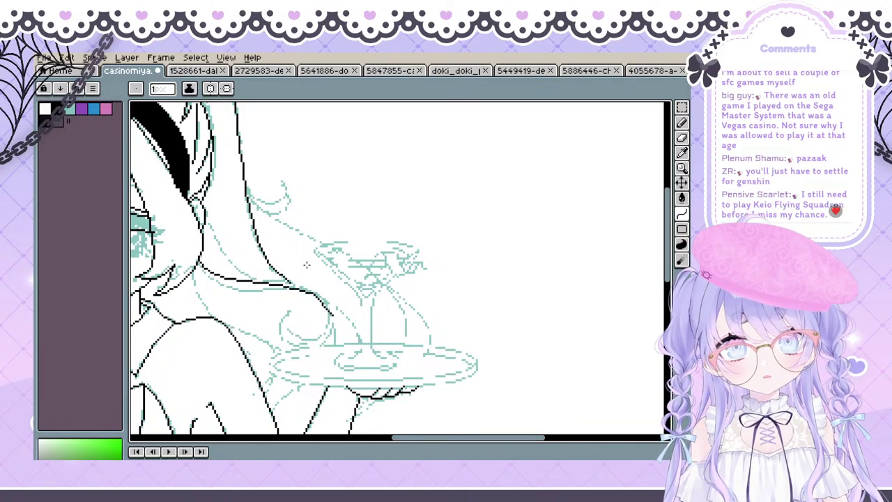
left_click(250, 262)
key("ctrl+z")
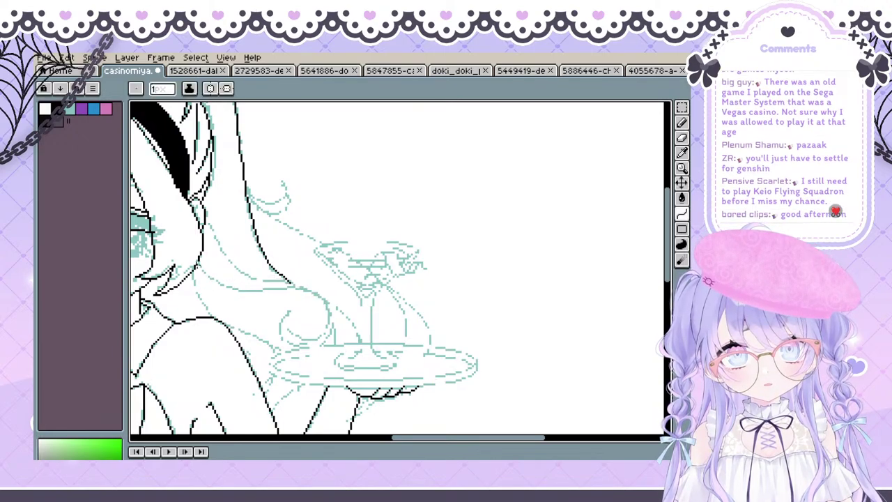
left_click_drag(200, 262, 242, 292)
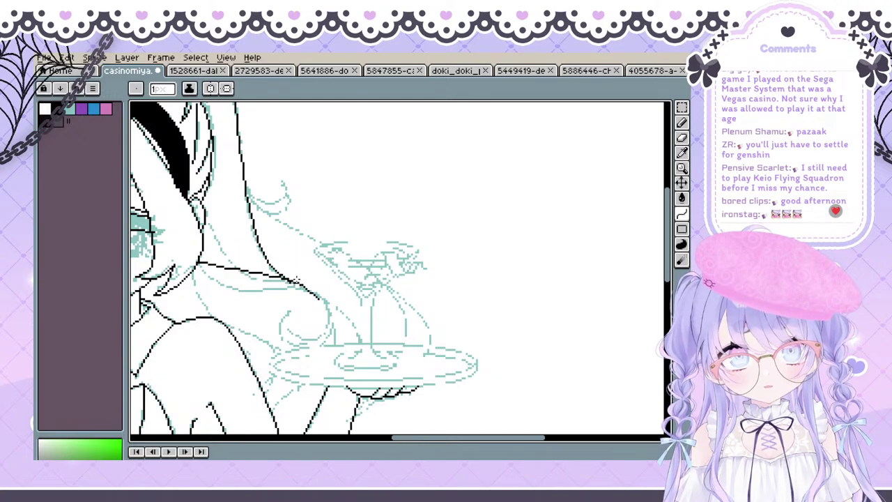
left_click(296, 279)
left_click(280, 304)
key("ctrl+z")
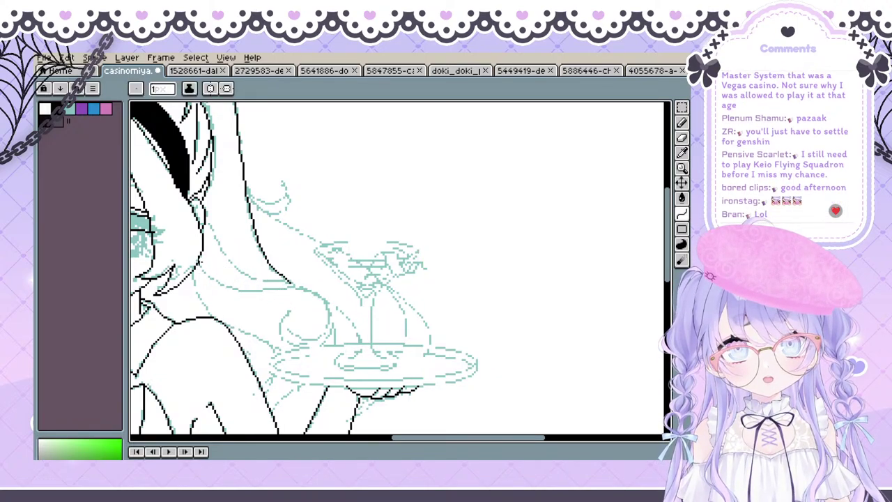
Try a deeper curve for the ponytail's lower contour and extend it down behind the tray to the raised arm
left_click(216, 319)
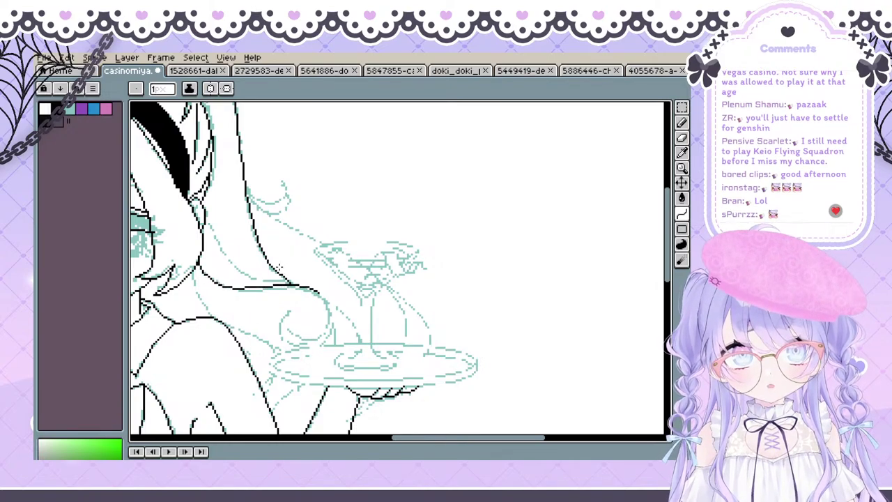
mouse_move(325, 277)
left_mouse_down()
mouse_move(311, 327)
mouse_move(277, 261)
mouse_move(291, 327)
mouse_move(283, 432)
mouse_move(208, 238)
left_mouse_up()
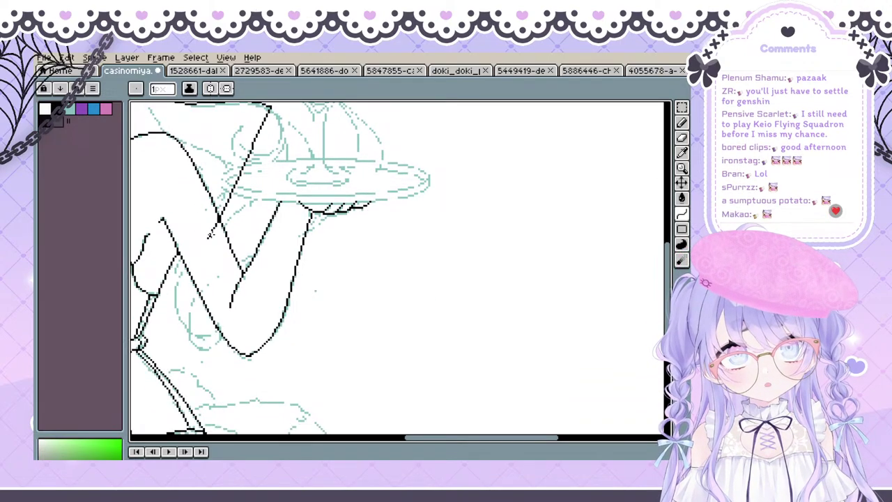
left_click(302, 142)
left_click(301, 206)
left_click_drag(274, 203, 285, 295)
key("ctrl+z")
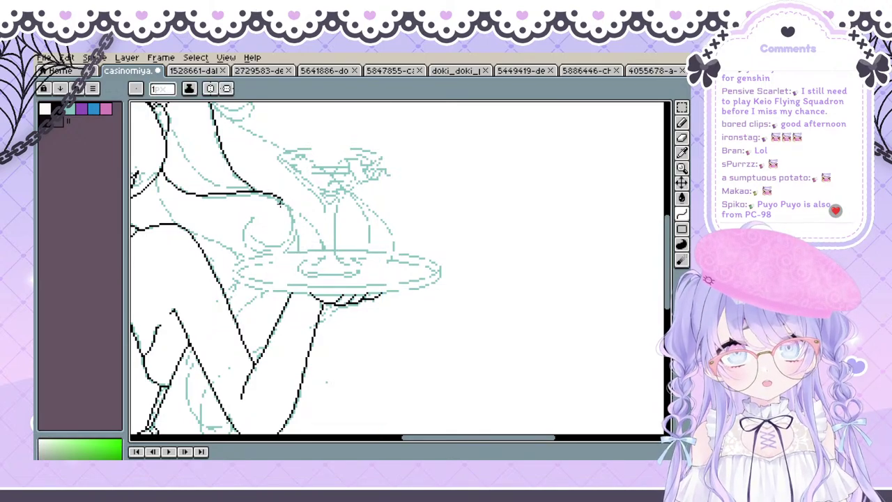
key("ctrl+z")
left_click_drag(224, 262, 240, 291)
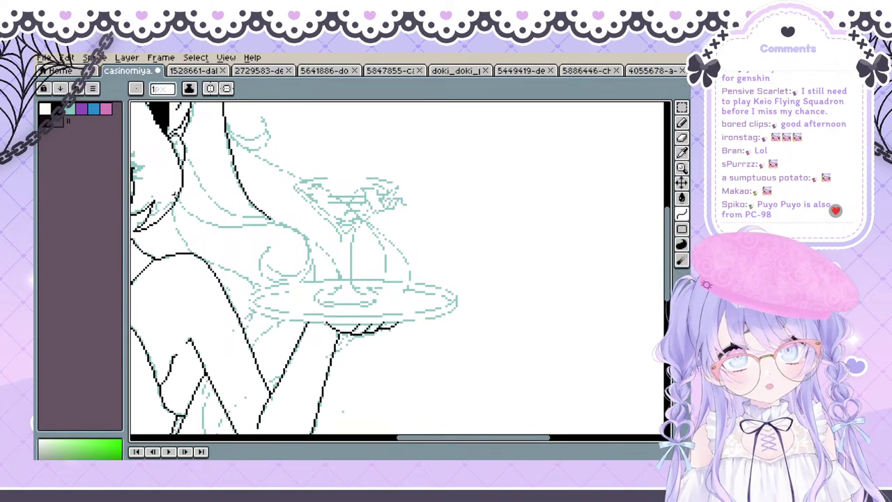
Ink the sagging lower edge of the ponytail strand from the face-side hair to the outer contour's tip and clean up the join
mouse_move(175, 197)
left_mouse_down()
mouse_move(221, 230)
mouse_move(291, 226)
mouse_move(277, 221)
left_mouse_up()
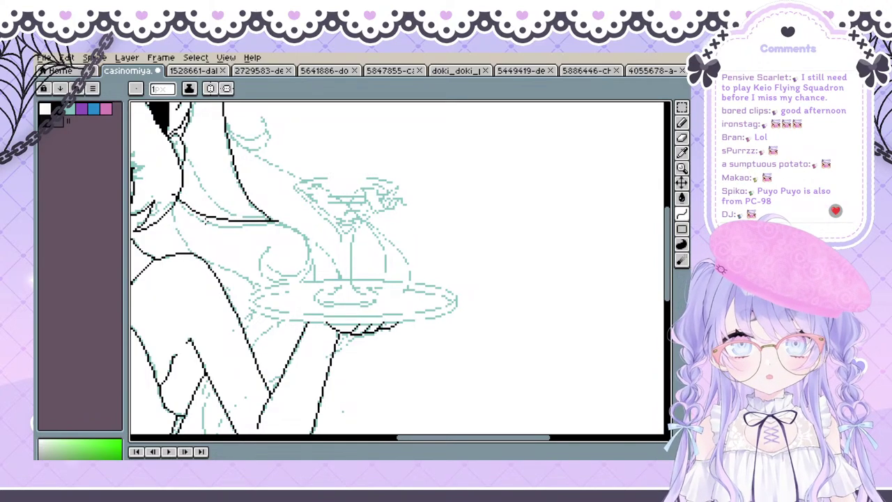
left_click(207, 235)
left_click_drag(207, 236, 242, 285)
key("e")
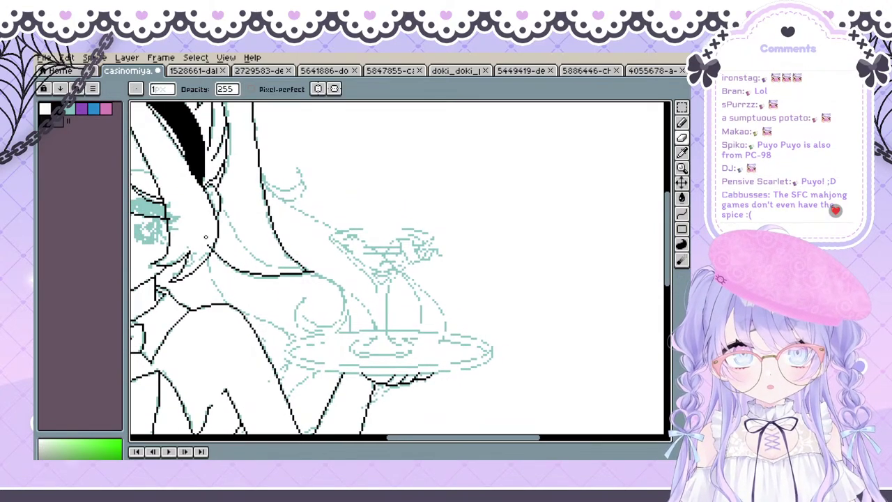
mouse_move(234, 248)
left_mouse_down()
mouse_move(188, 241)
mouse_move(221, 241)
left_mouse_up()
left_click_drag(274, 271, 261, 258)
Try to ink the rounded hair lock from the strand's tip down to the tray, freehand and with the Curve tool
key("b")
left_click_drag(299, 279, 303, 289)
key("ctrl+z")
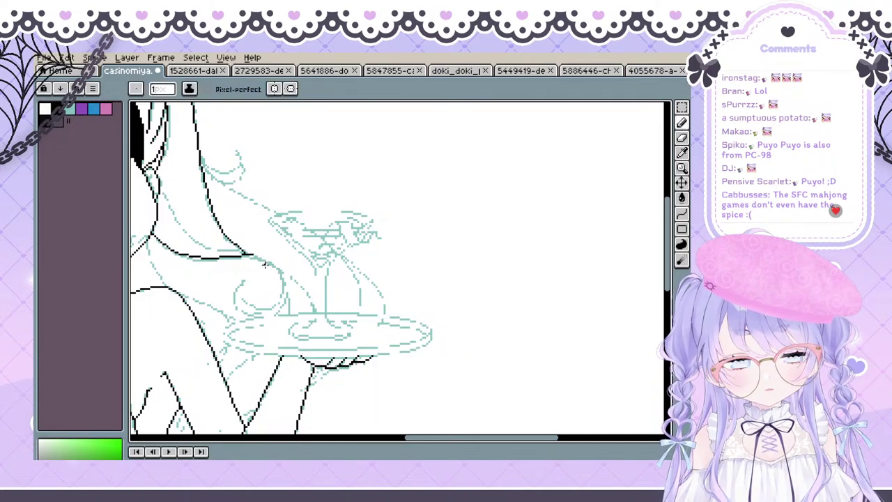
key("shift+l")
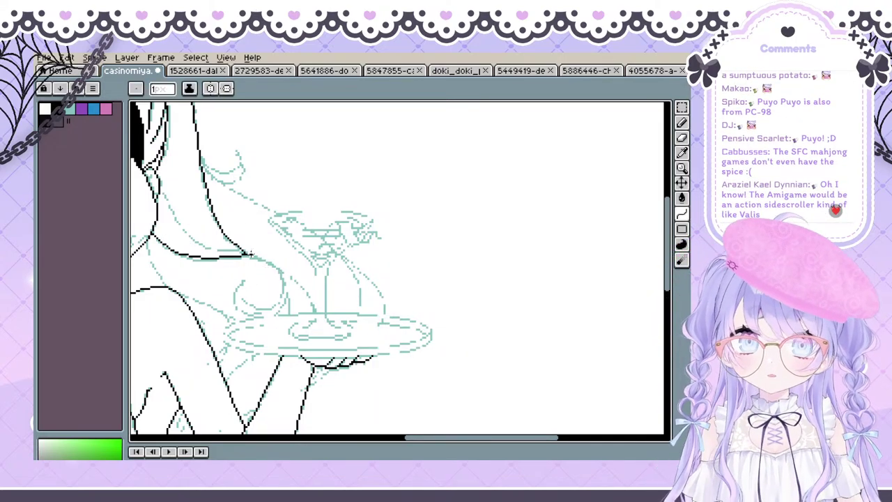
mouse_move(255, 254)
left_mouse_down()
mouse_move(318, 303)
mouse_move(308, 324)
mouse_move(311, 406)
mouse_move(216, 352)
mouse_move(280, 301)
mouse_move(273, 322)
mouse_move(278, 317)
mouse_move(294, 293)
mouse_move(270, 300)
mouse_move(280, 284)
mouse_move(268, 265)
mouse_move(292, 246)
mouse_move(309, 273)
mouse_move(297, 258)
left_mouse_up()
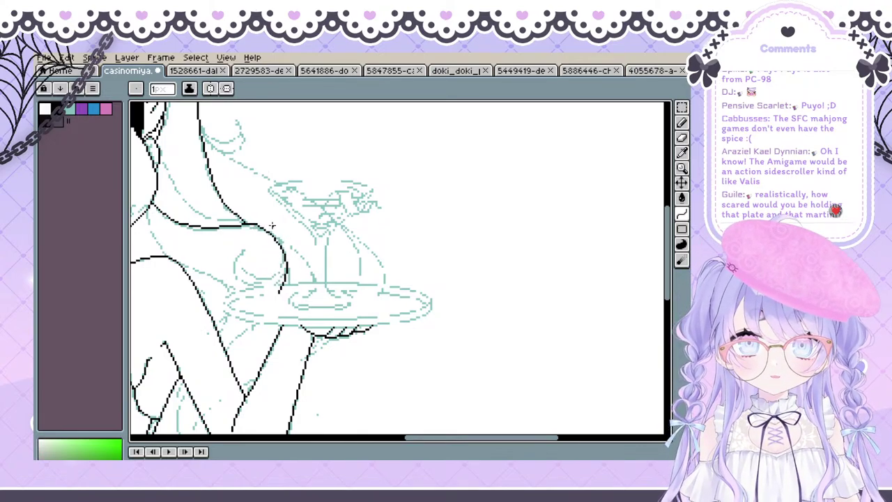
key("b")
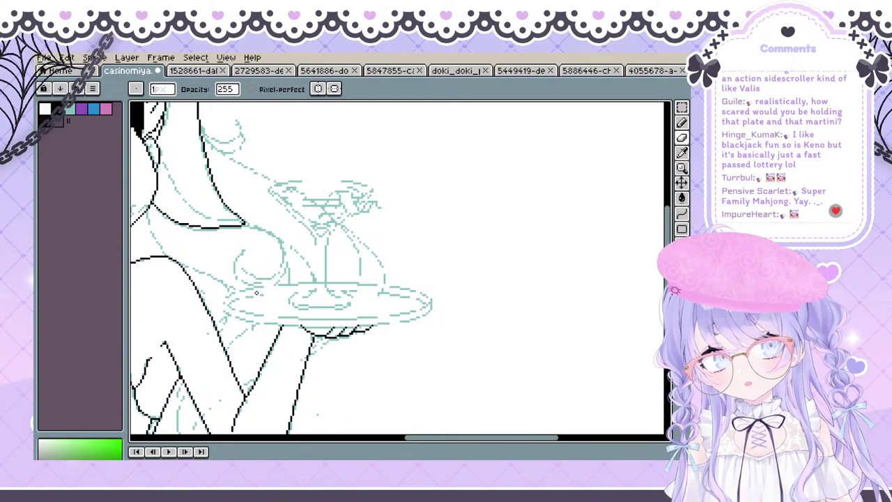
key("e")
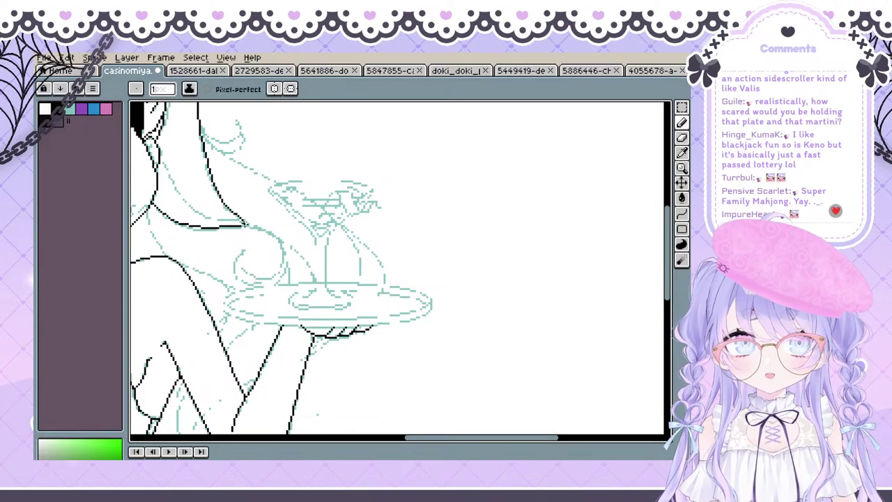
Try tighter curves for the hair lock so that it bends over and ends at the tray's rim
left_click_drag(284, 257, 266, 255)
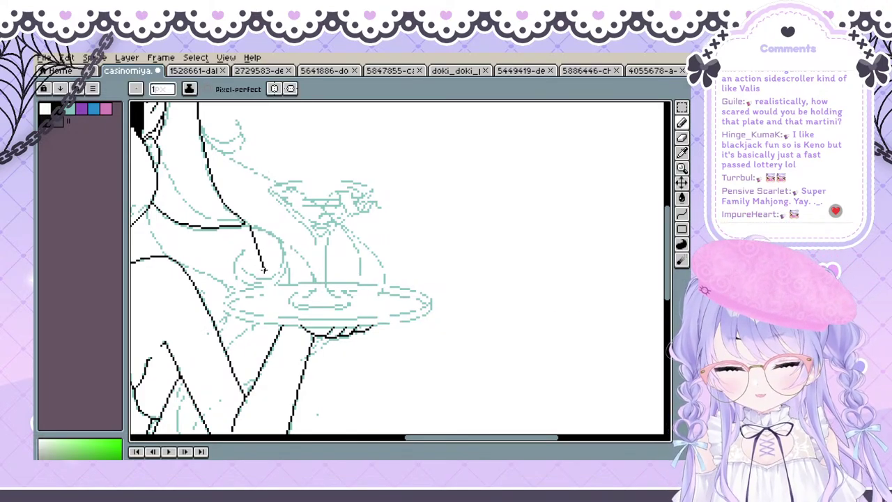
key("shift+l")
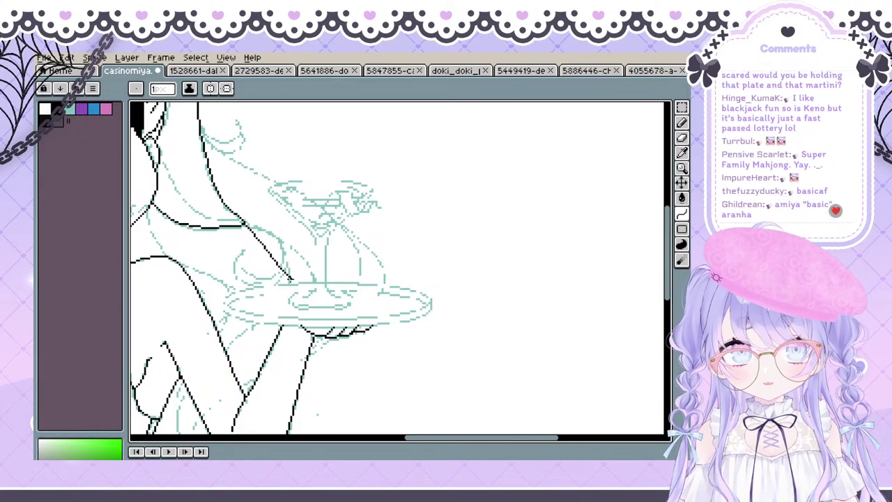
left_click_drag(291, 279, 287, 287)
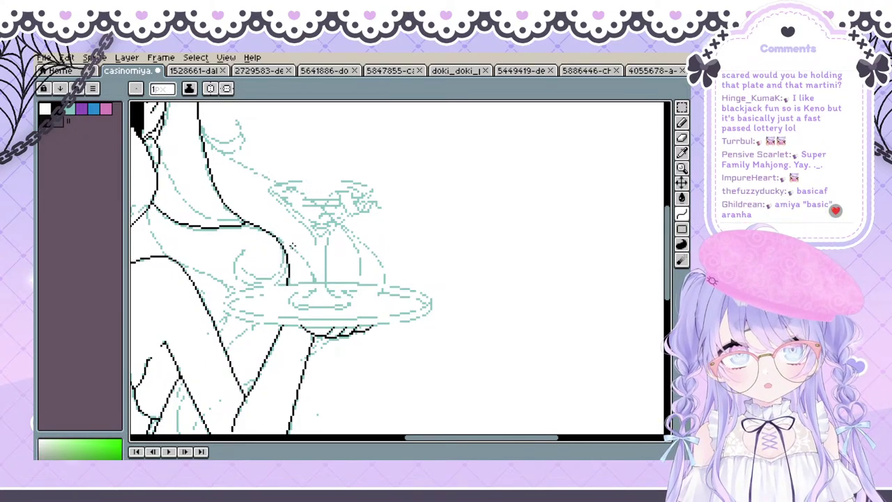
key("ctrl+z")
left_click_drag(251, 225, 288, 286)
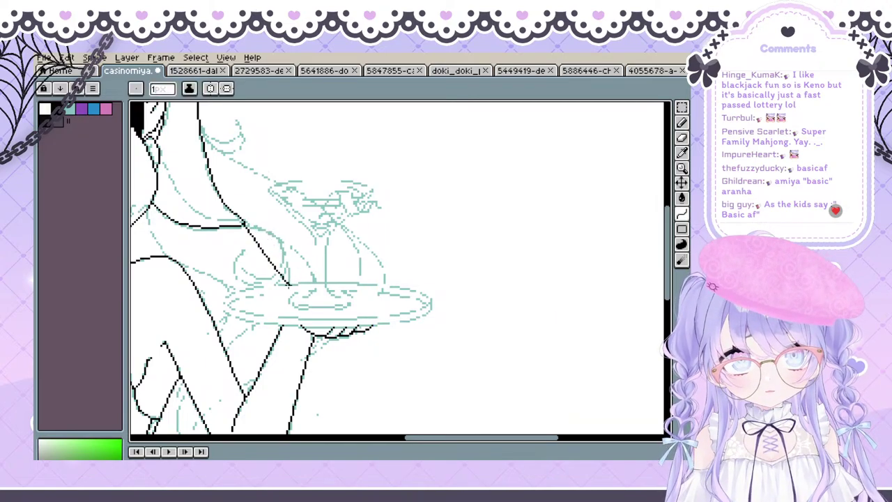
left_click(261, 228)
left_click_drag(296, 238, 288, 237)
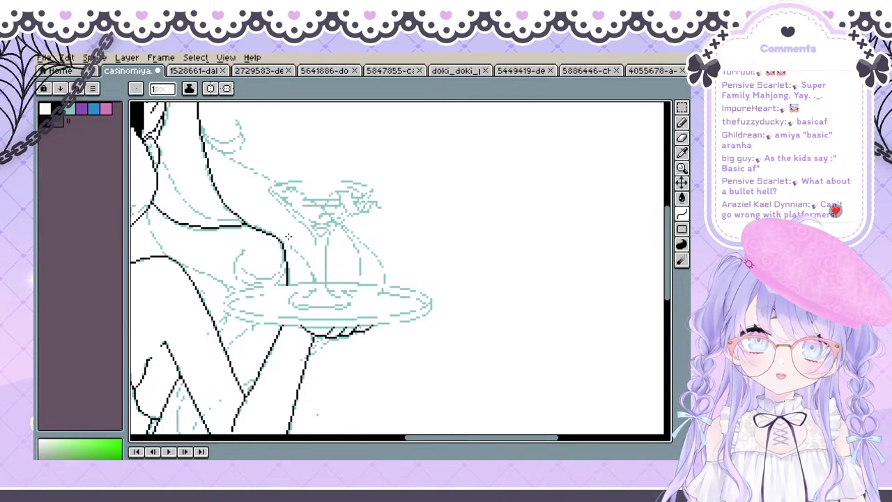
left_click_drag(305, 207, 317, 288)
key("ctrl+z")
key("ctrl+z")
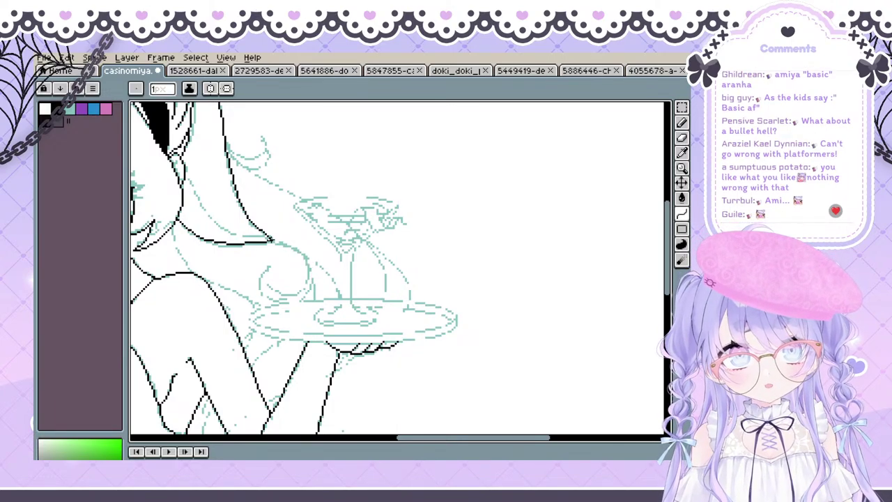
Ink the rounded hair lock from the strand's tip down to the tray's upper rim and refine its lower end pixel by pixel
left_click_drag(271, 240, 314, 308)
left_click(296, 247)
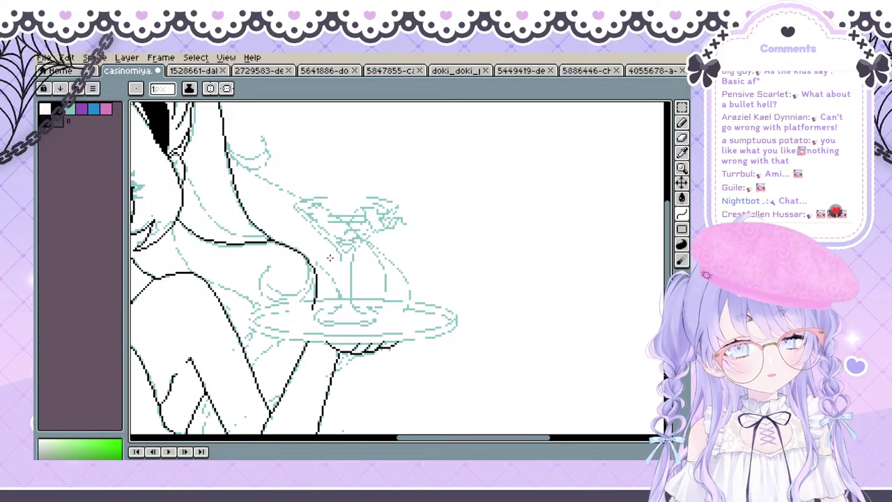
left_click(316, 247)
key("space")
left_click_drag(317, 252, 331, 187)
mouse_move(312, 246)
left_mouse_down()
mouse_move(311, 237)
mouse_move(320, 255)
left_mouse_up()
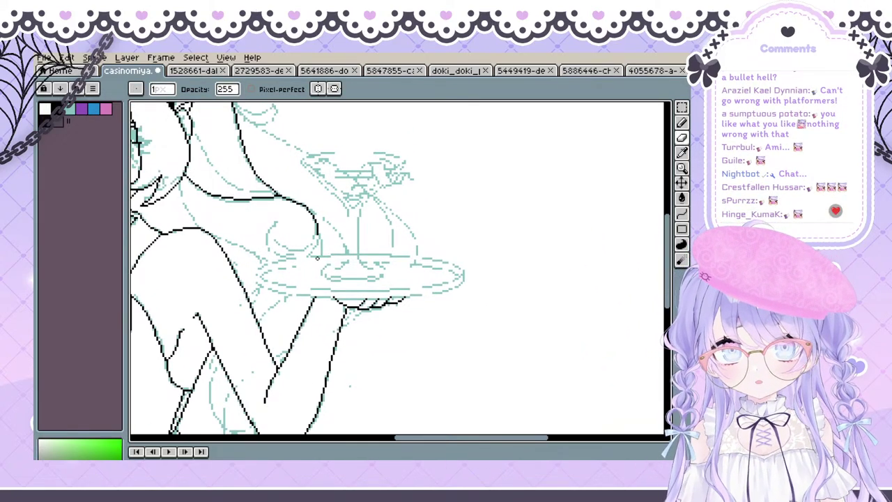
key("b")
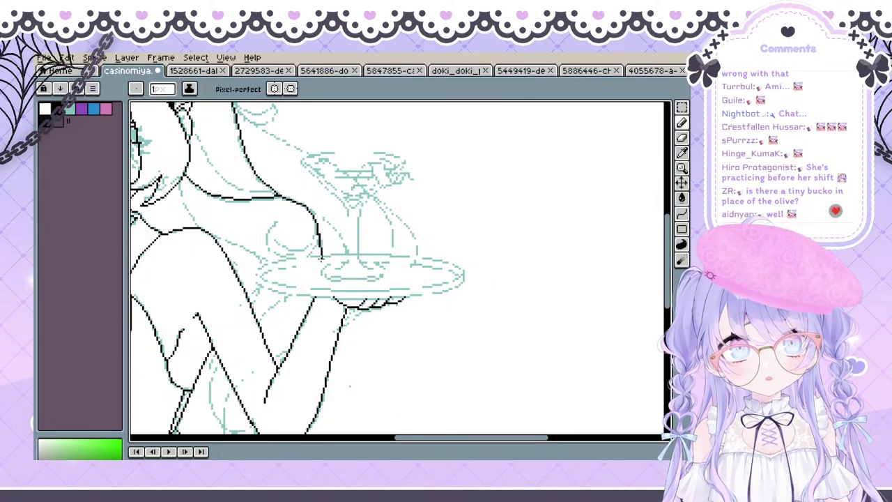
left_click_drag(320, 241, 322, 256)
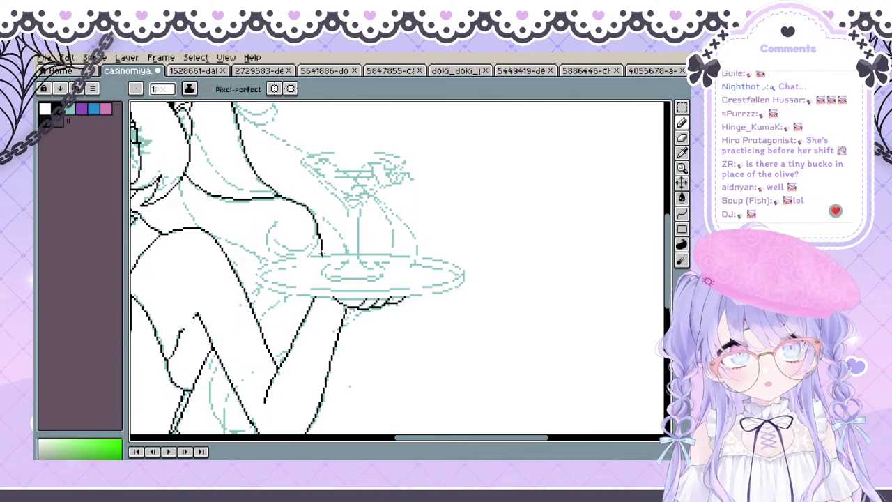
key("e")
Try to ink the short hair edge running from the upper arm's outline up to the tray's underside
key("space")
left_click_drag(306, 220, 342, 228)
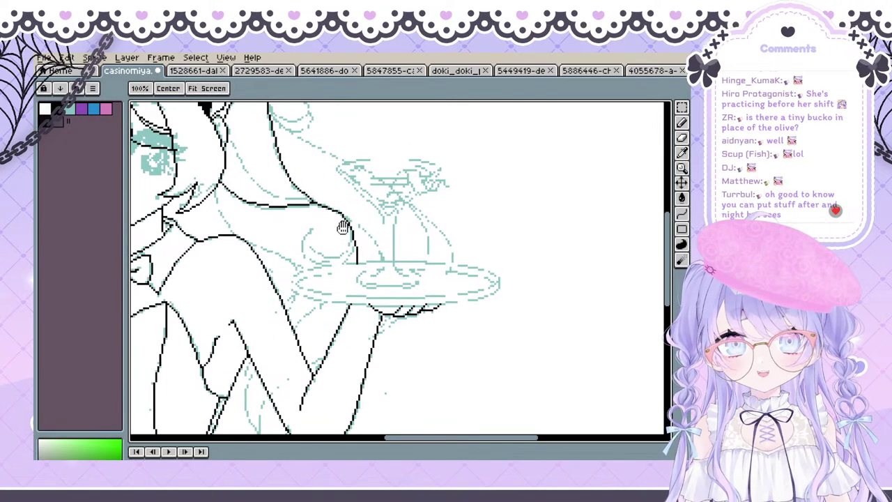
key("b")
key("space")
left_click_drag(296, 268, 299, 241)
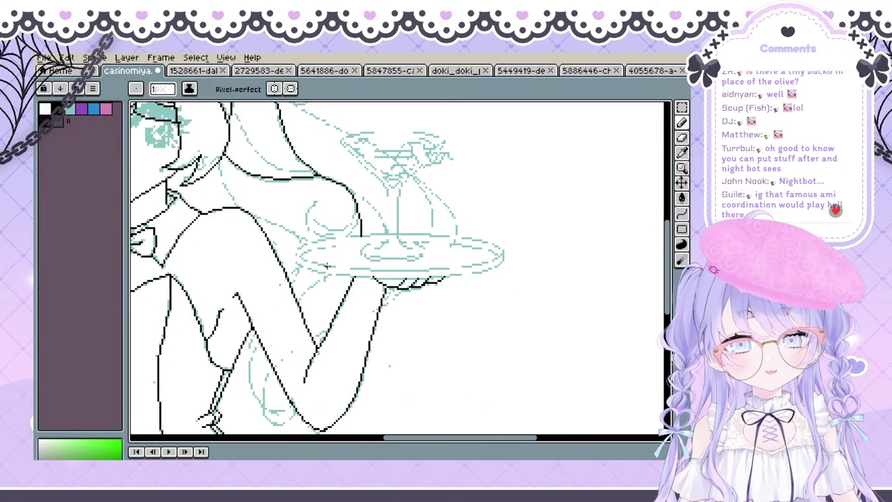
mouse_move(350, 255)
left_mouse_down()
mouse_move(293, 329)
mouse_move(351, 258)
left_mouse_up()
key("ctrl+z")
key("ctrl+z")
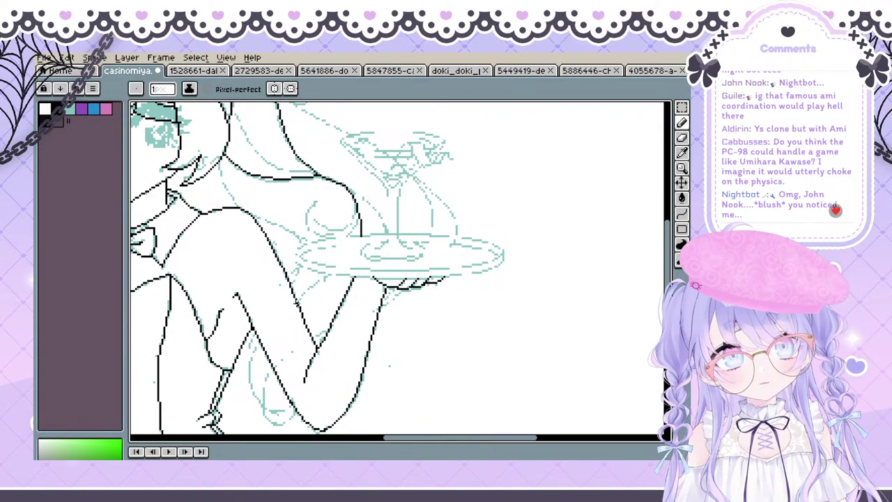
left_click_drag(297, 303, 334, 270)
key("ctrl+z")
left_click_drag(298, 300, 333, 270)
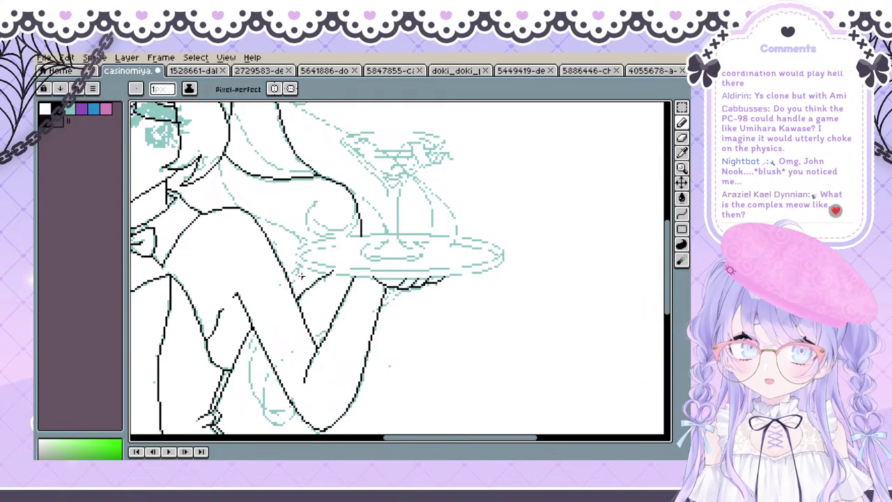
key("space")
left_click_drag(304, 291, 285, 295)
key("ctrl+z")
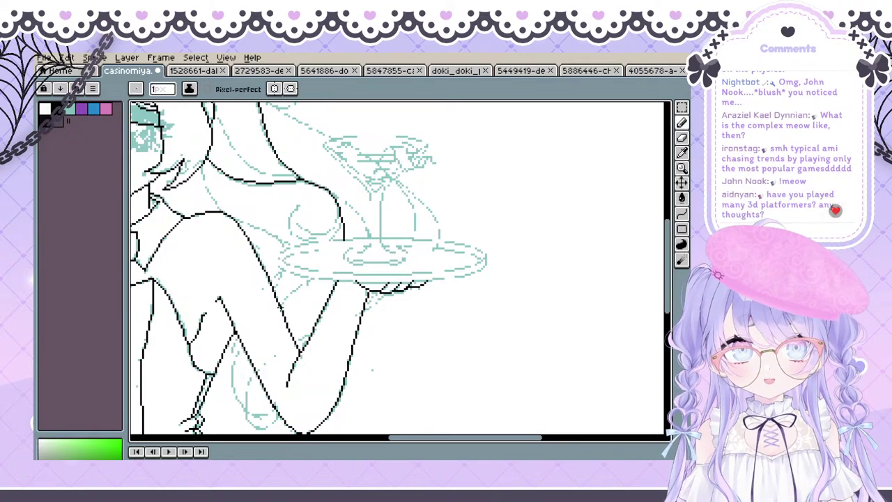
Ink a slightly curved hair edge from the upper arm's outline to the tray's underside, redoing the stroke until it follows the sketch
left_click_drag(282, 291, 322, 269)
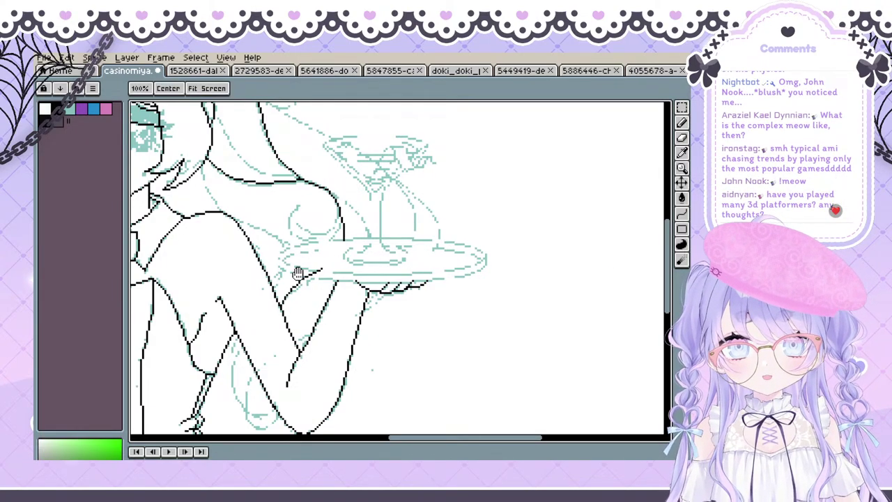
key("space")
left_click_drag(287, 302, 327, 263)
key("ctrl+z")
key("ctrl+z")
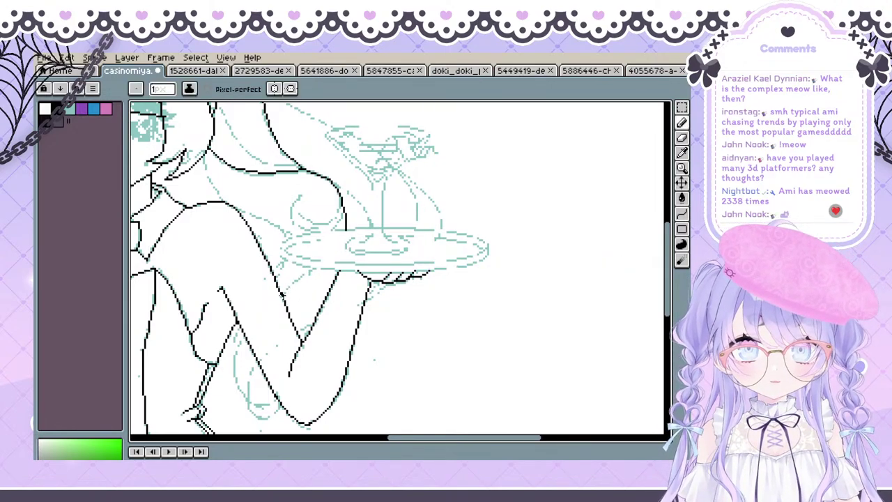
left_click_drag(281, 295, 322, 266)
key("ctrl+z")
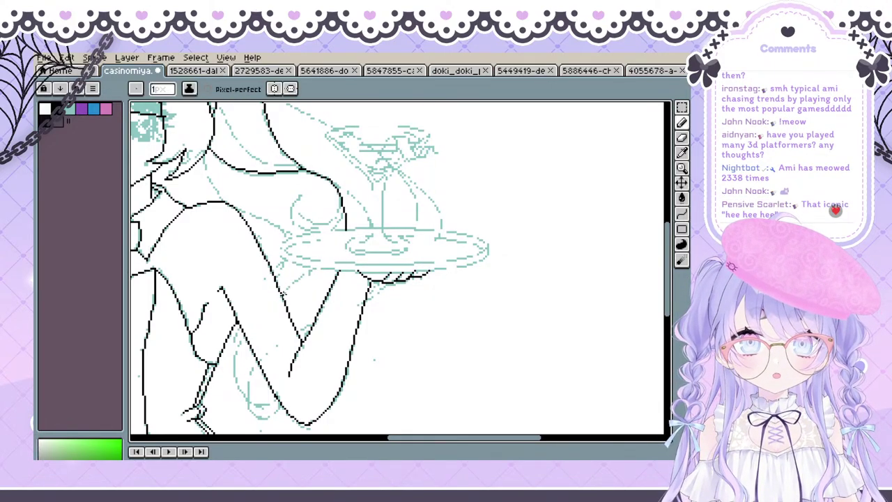
mouse_move(283, 294)
left_mouse_down()
mouse_move(320, 267)
mouse_move(343, 331)
left_mouse_up()
key("space")
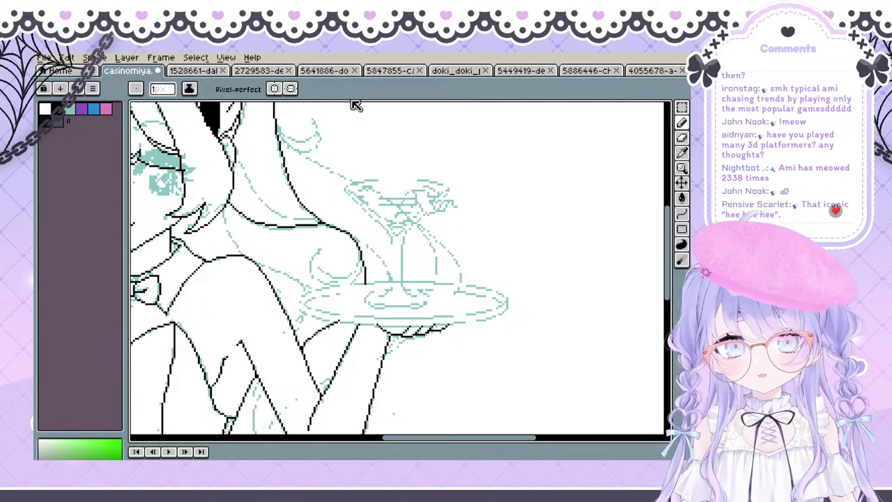
Try to ink the ponytail's inner edge from the face-side hair down to the upper arm, freehand and with the Curve tool
mouse_move(236, 204)
left_mouse_down()
mouse_move(261, 223)
mouse_move(241, 237)
mouse_move(237, 230)
mouse_move(252, 250)
mouse_move(304, 272)
left_mouse_up()
key("ctrl+z")
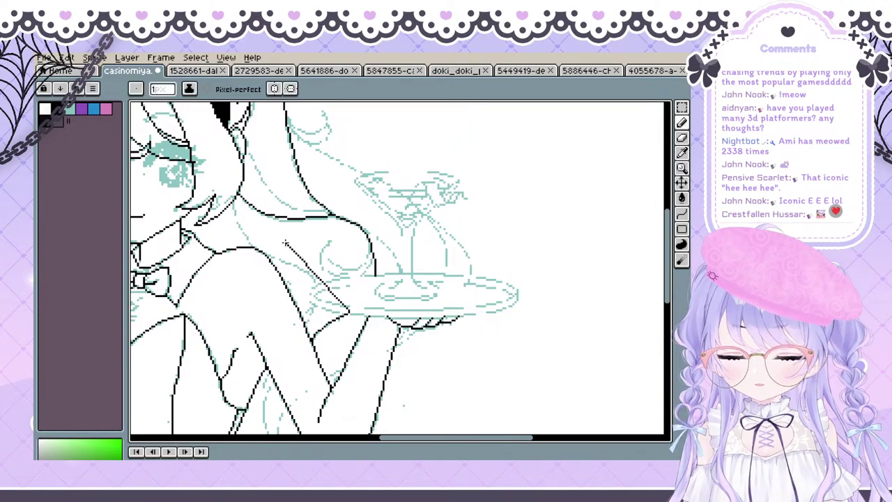
key("shift+l")
left_click_drag(234, 201, 305, 322)
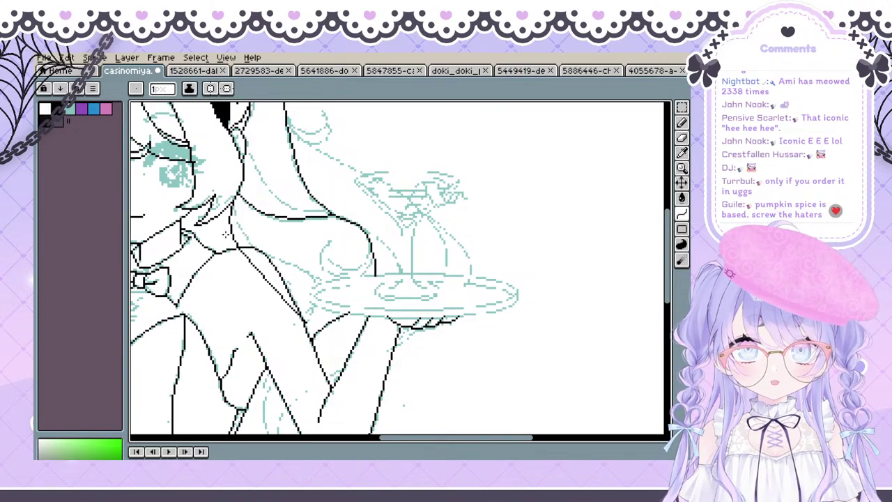
left_click(221, 246)
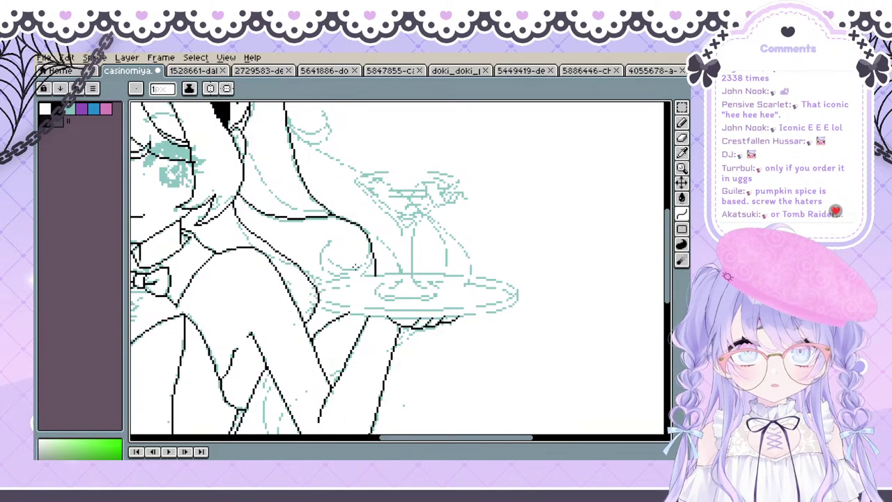
left_click(354, 265)
key("ctrl+z")
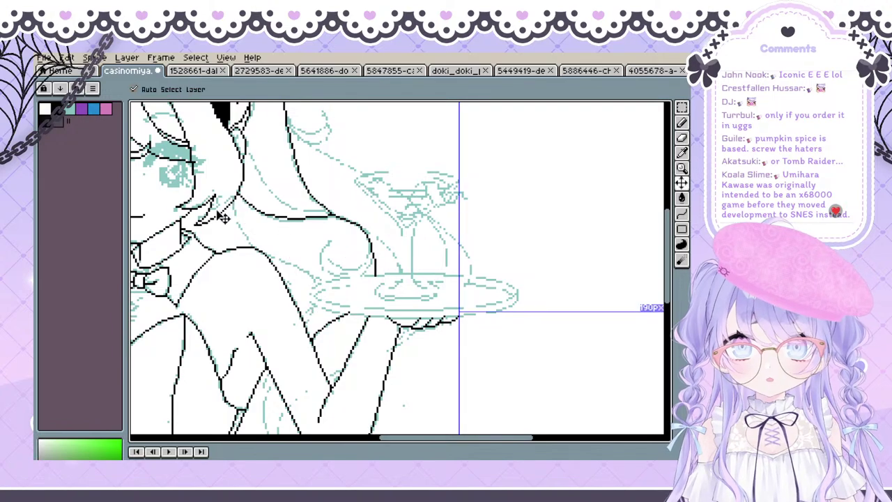
Ink the ponytail's inner edge from the face-side hair over the shoulder to the tray's near rim with the Curve tool
left_click_drag(223, 237, 247, 253)
left_click_drag(233, 203, 318, 296)
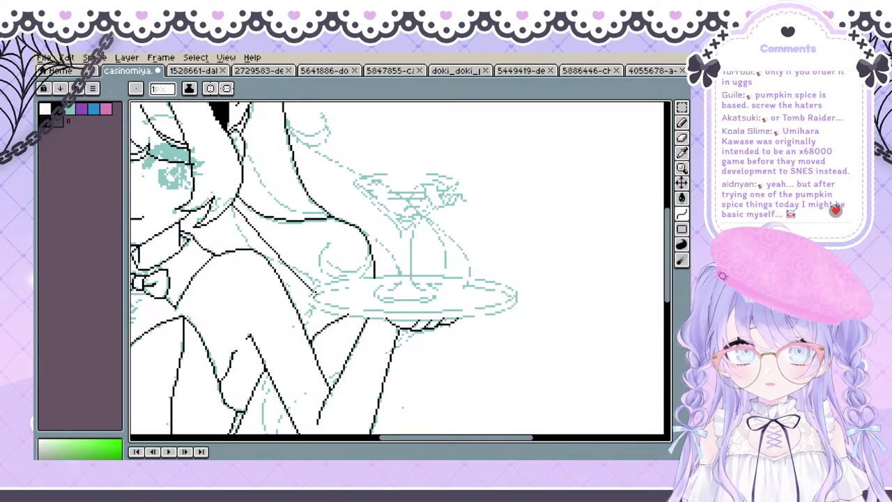
left_click(239, 284)
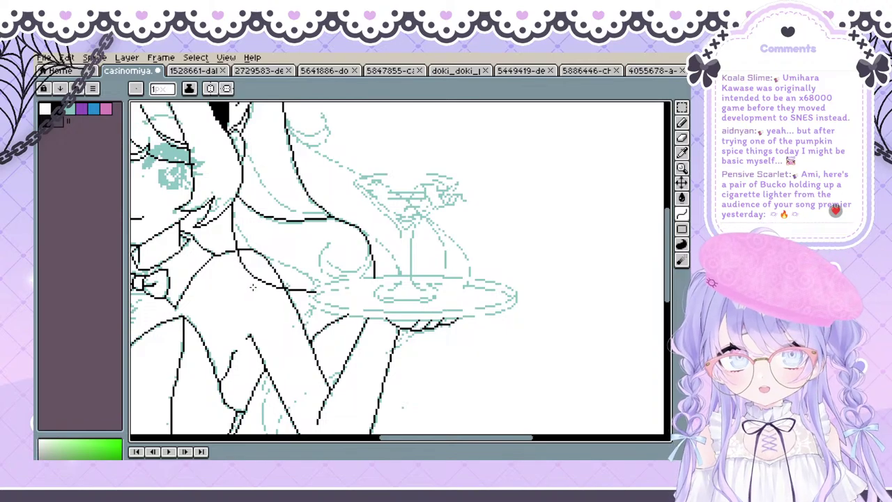
left_click(317, 254)
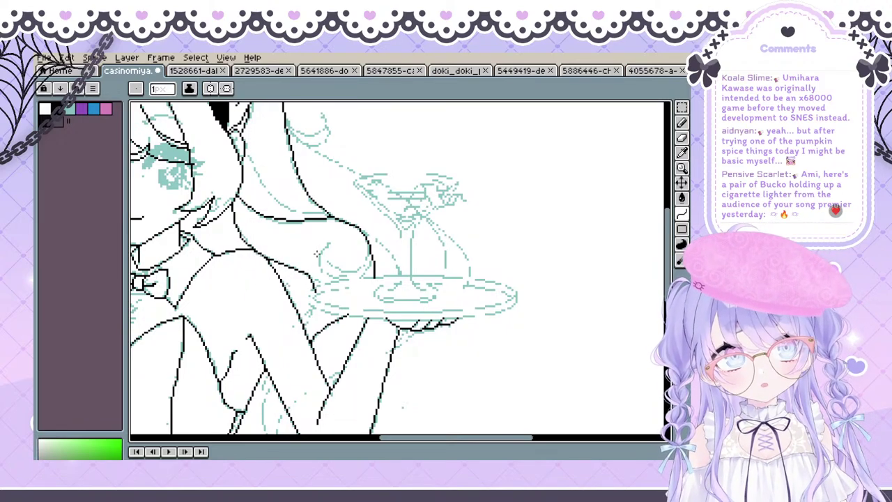
mouse_move(326, 278)
left_mouse_down()
mouse_move(314, 258)
mouse_move(300, 274)
left_mouse_up()
key("e")
key("b")
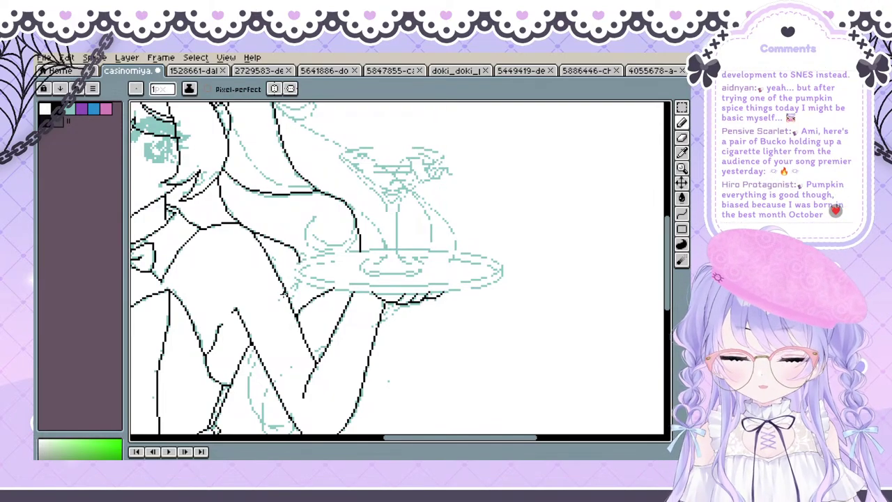
Try curves that continue the ponytail's inner edge from the tray's near rim down across the upper arm
key("shift+l")
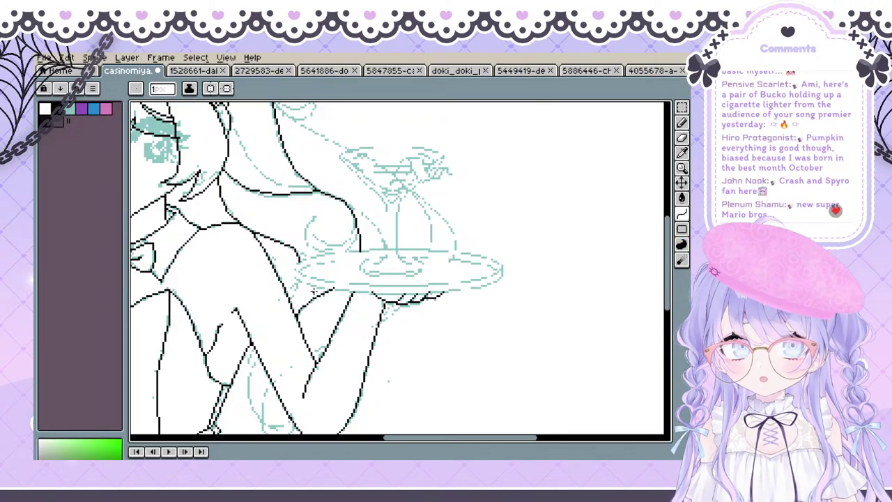
key("space")
mouse_move(283, 282)
left_mouse_down()
mouse_move(291, 283)
mouse_move(271, 276)
mouse_move(292, 264)
mouse_move(286, 299)
left_mouse_up()
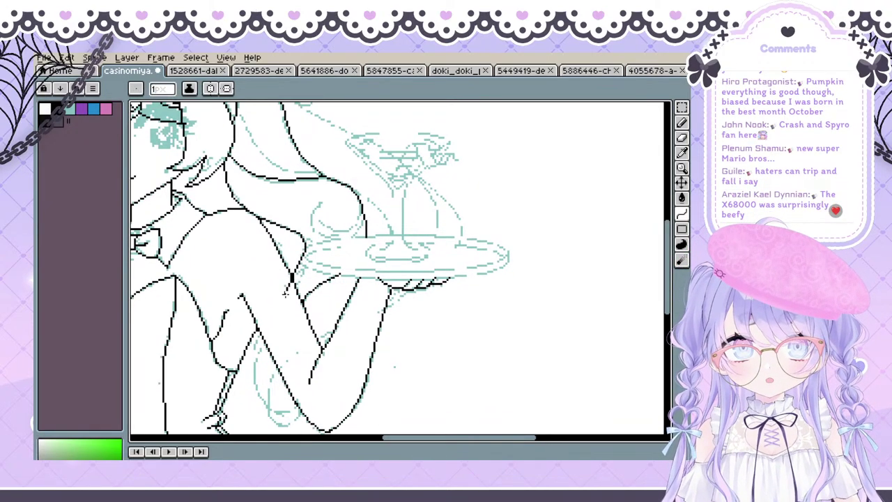
left_click(301, 271)
left_click(298, 276)
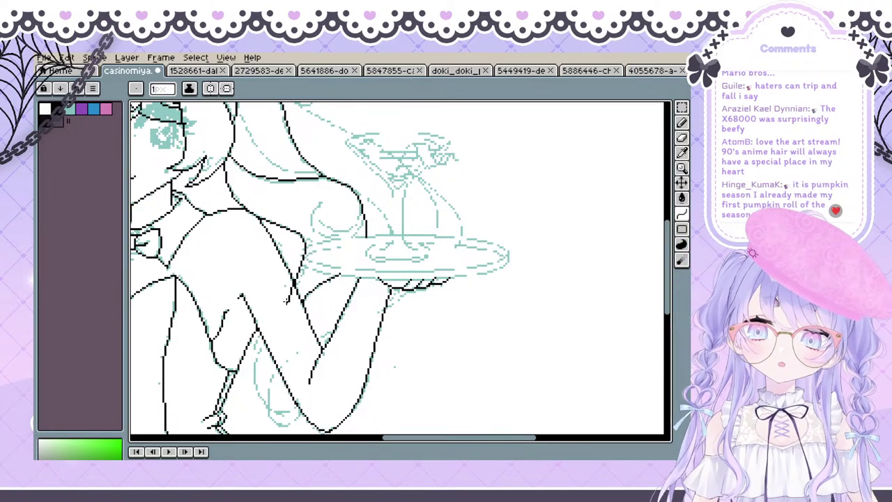
key("ctrl+z")
left_click_drag(301, 263, 287, 302)
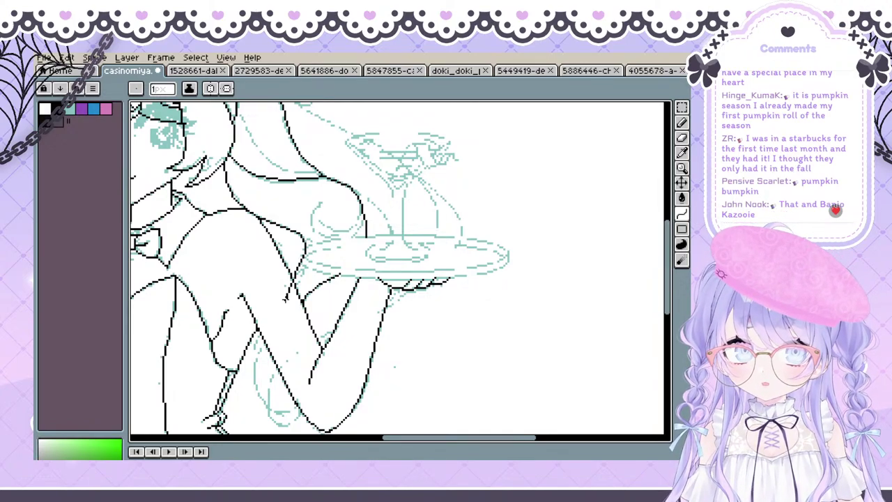
mouse_move(285, 299)
left_mouse_down()
mouse_move(297, 302)
mouse_move(276, 268)
mouse_move(298, 299)
mouse_move(247, 358)
mouse_move(224, 320)
left_mouse_up()
left_click(303, 268)
left_click(296, 285)
key("ctrl+z")
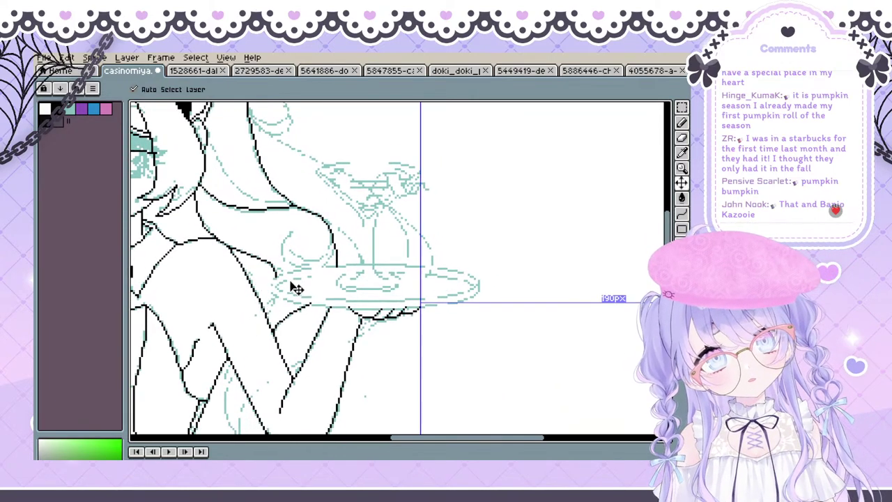
Ink the bend of the ponytail's inner edge from the tray's near rim down to the upper arm and erase the part overlapping the arm
left_click_drag(276, 275, 261, 321)
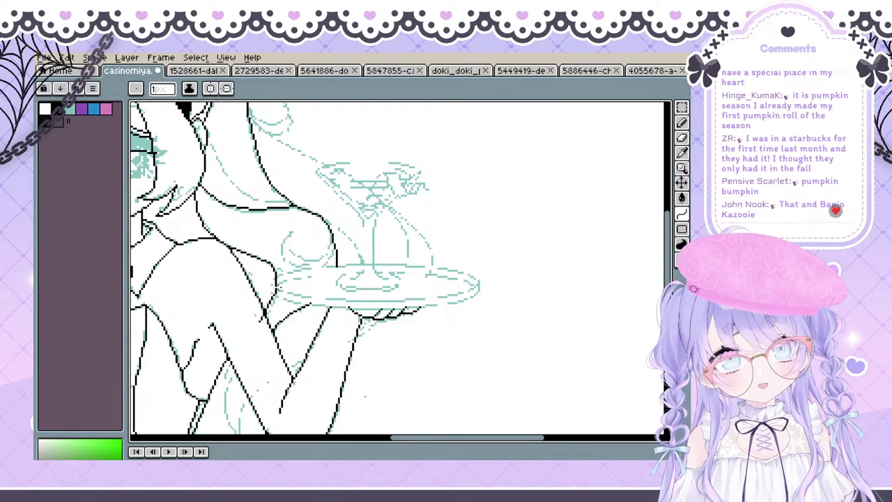
left_click(273, 311)
key("e")
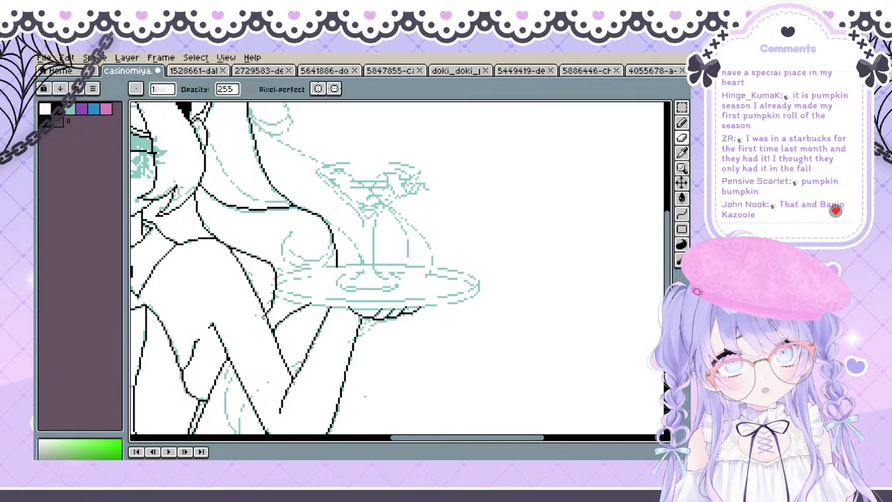
mouse_move(254, 323)
left_mouse_down()
mouse_move(275, 251)
mouse_move(269, 229)
left_mouse_up()
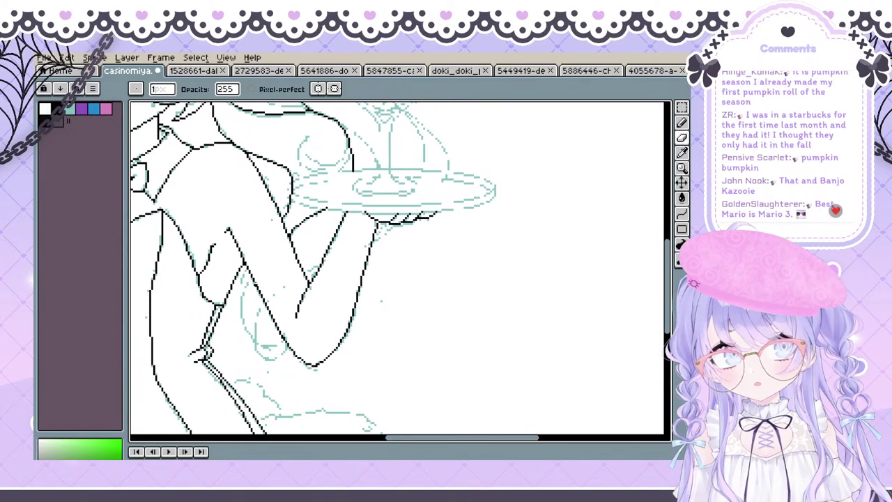
Try to ink the rounded hair end hanging between the waist and the bent elbow with the Curve tool
key("e")
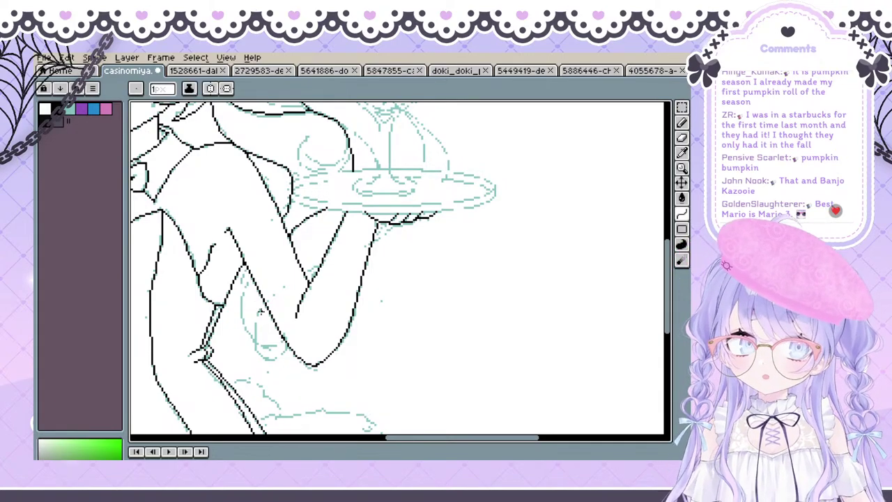
mouse_move(251, 259)
left_mouse_down()
mouse_move(240, 247)
mouse_move(227, 318)
mouse_move(245, 336)
mouse_move(254, 327)
mouse_move(243, 350)
mouse_move(244, 336)
mouse_move(256, 347)
mouse_move(250, 334)
mouse_move(275, 319)
left_mouse_up()
left_click(227, 304)
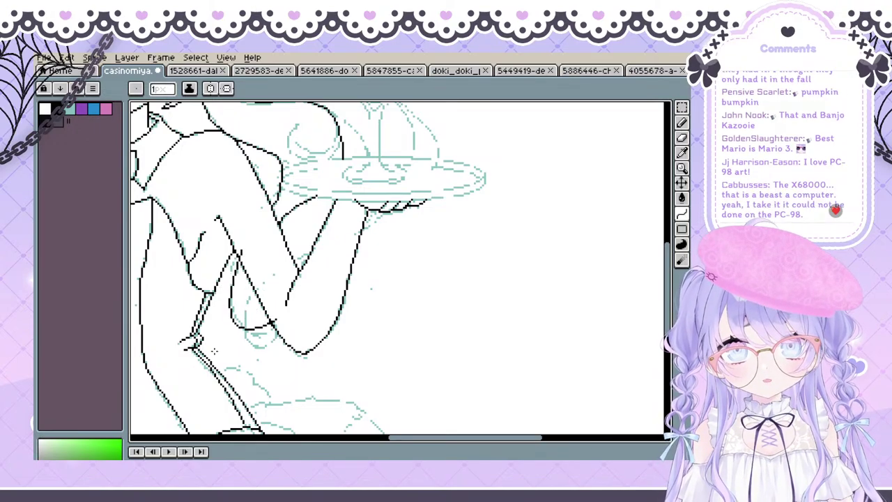
key("ctrl+z")
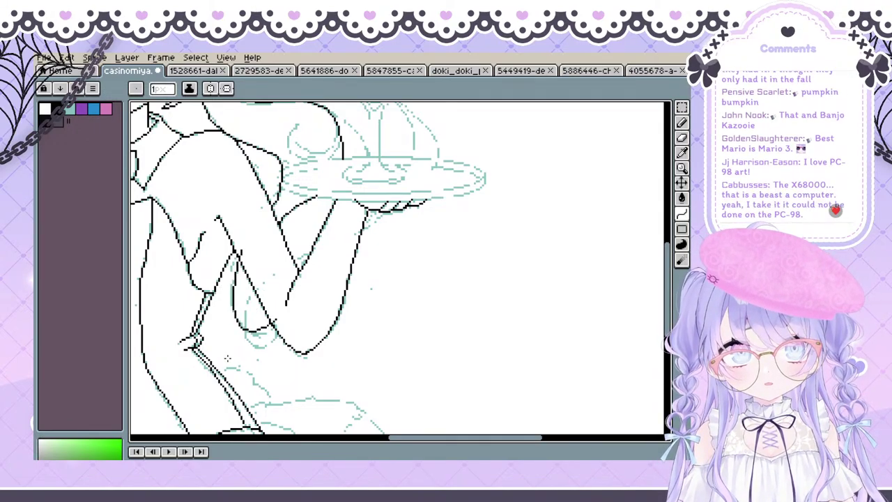
left_click_drag(230, 300, 275, 319)
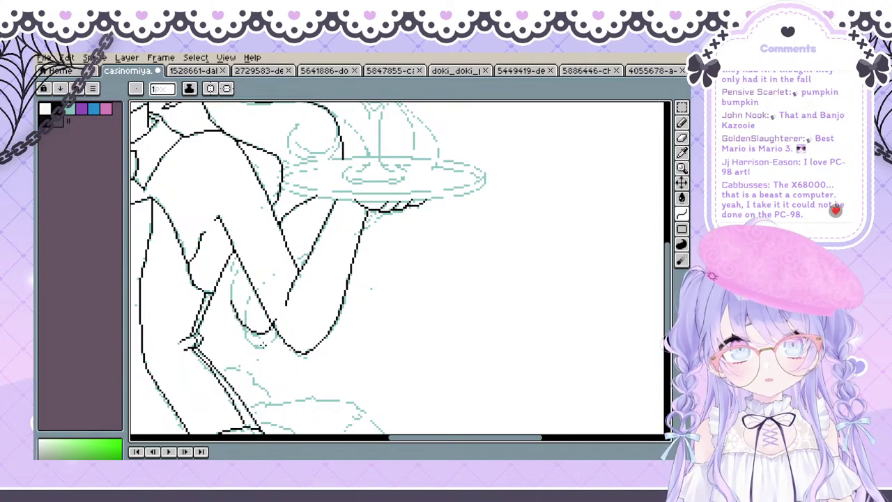
key("ctrl+z")
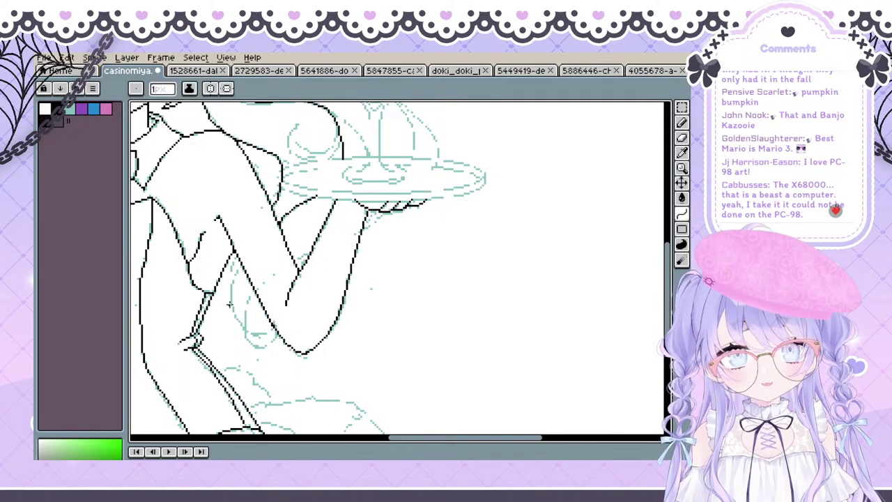
Ink the rounded outer edge of the hair end between the waist and the bent elbow with the Curve tool
left_click_drag(232, 302, 274, 324)
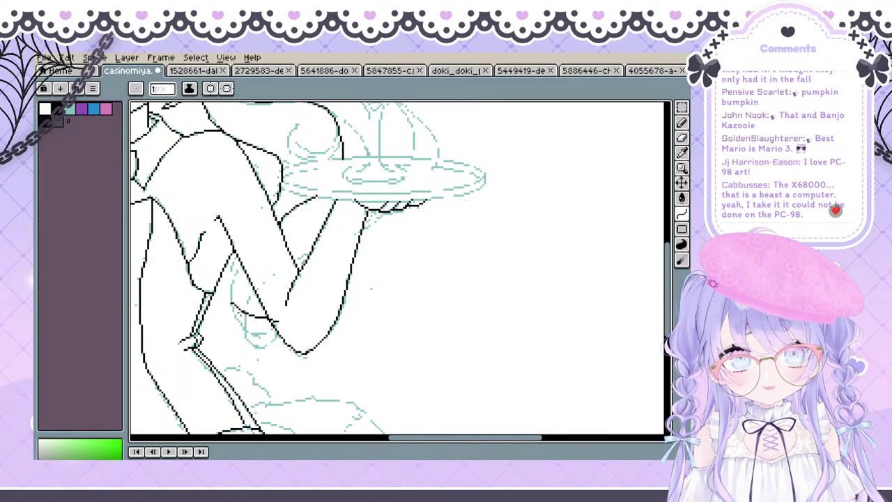
left_click(237, 337)
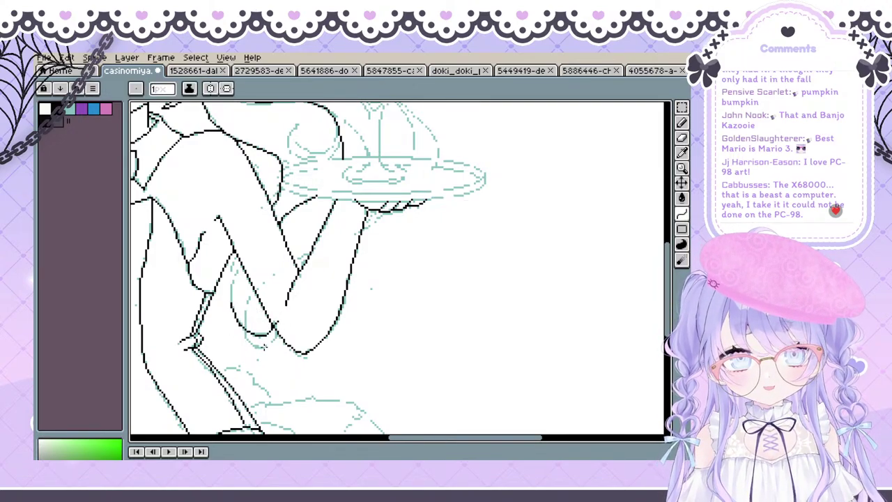
key("ctrl+z")
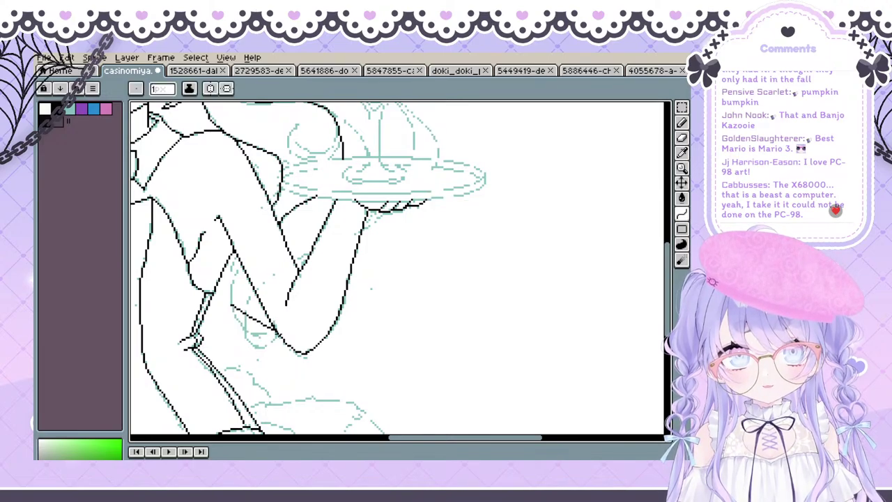
left_click_drag(278, 331, 277, 321)
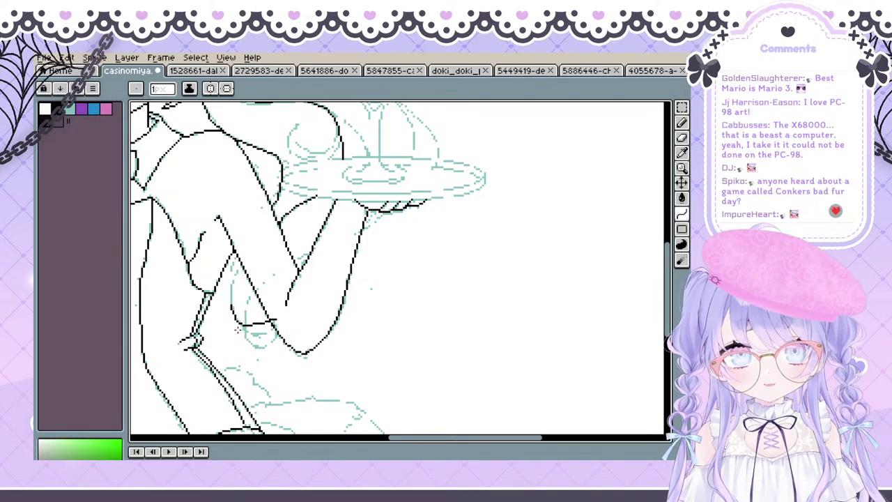
left_click(238, 331)
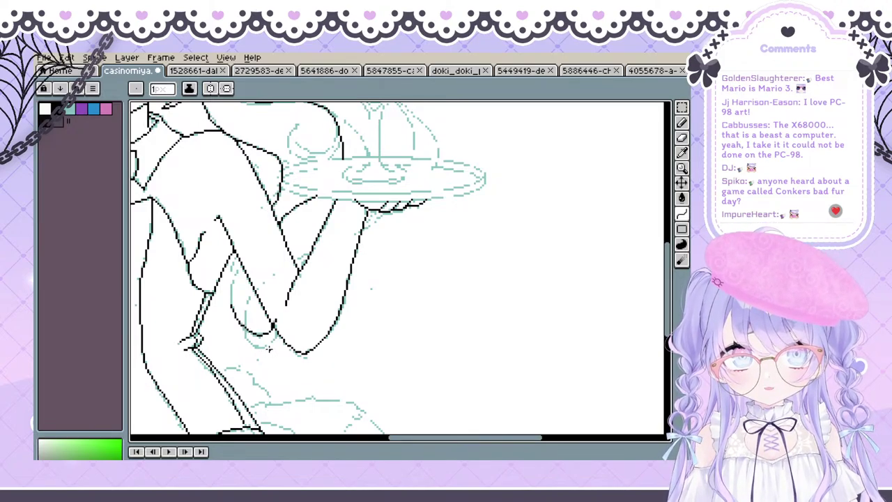
left_click(271, 346)
left_click_drag(271, 347, 298, 363)
left_click(267, 357)
left_click(276, 350)
key("ctrl+z")
Try to draw the second hair loop beneath the upper arm freehand with the Pencil tool
left_click_drag(283, 331, 260, 311)
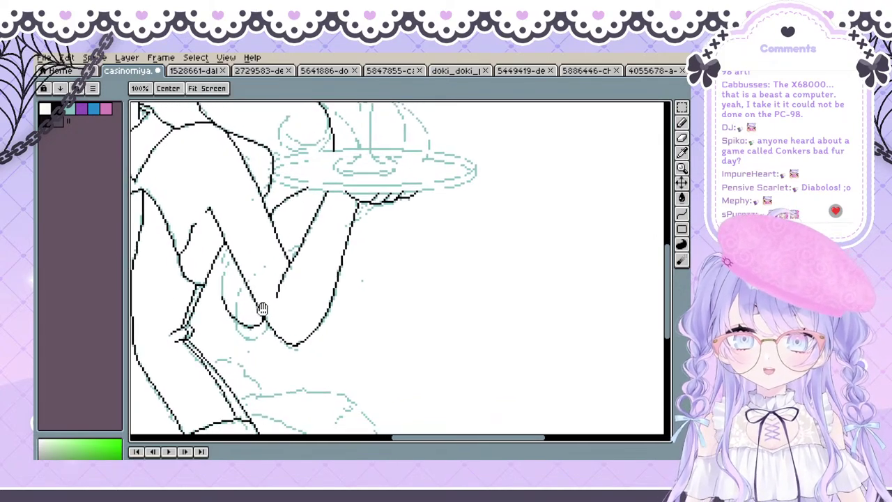
key("e")
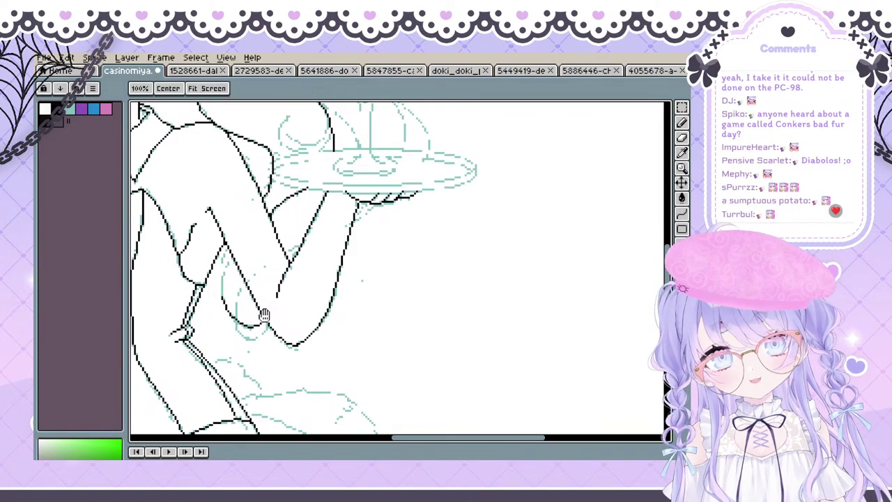
mouse_move(263, 315)
left_mouse_down()
mouse_move(258, 322)
mouse_move(345, 294)
left_mouse_up()
key("e")
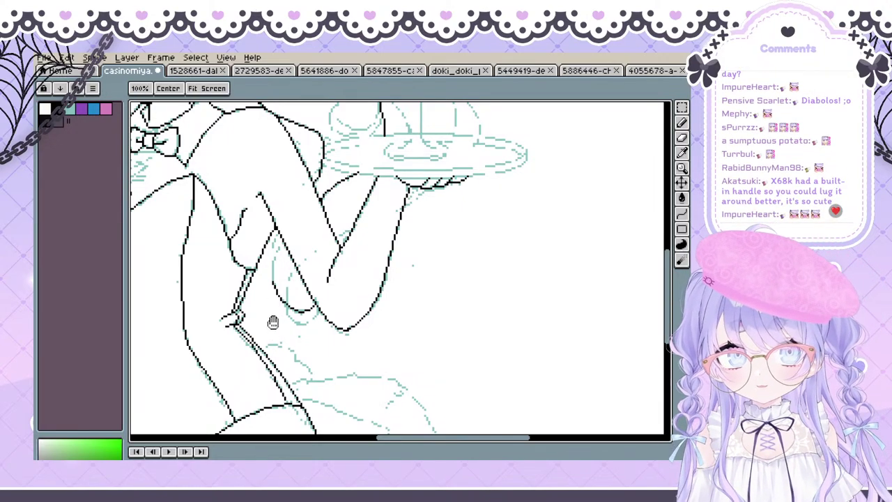
key("space")
left_click_drag(326, 306, 293, 293)
left_click_drag(240, 301, 235, 316)
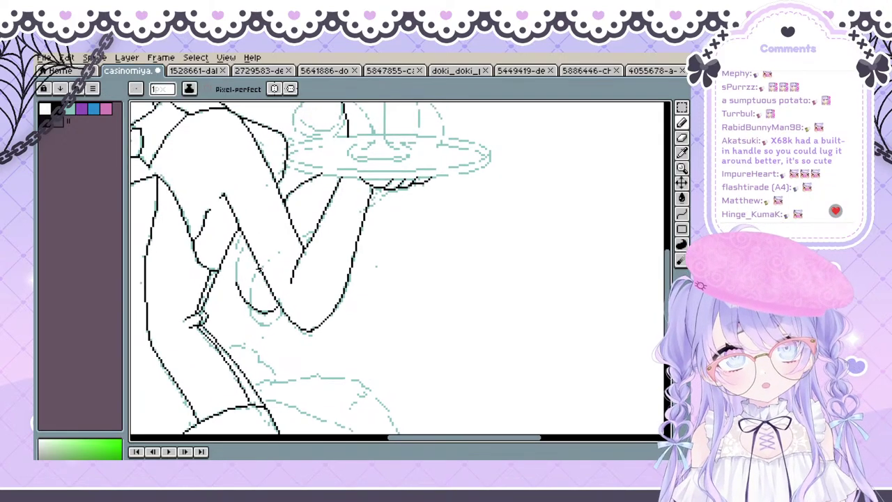
mouse_move(260, 269)
left_mouse_down()
mouse_move(250, 294)
mouse_move(277, 320)
mouse_move(281, 306)
mouse_move(258, 319)
left_mouse_up()
key("ctrl+z")
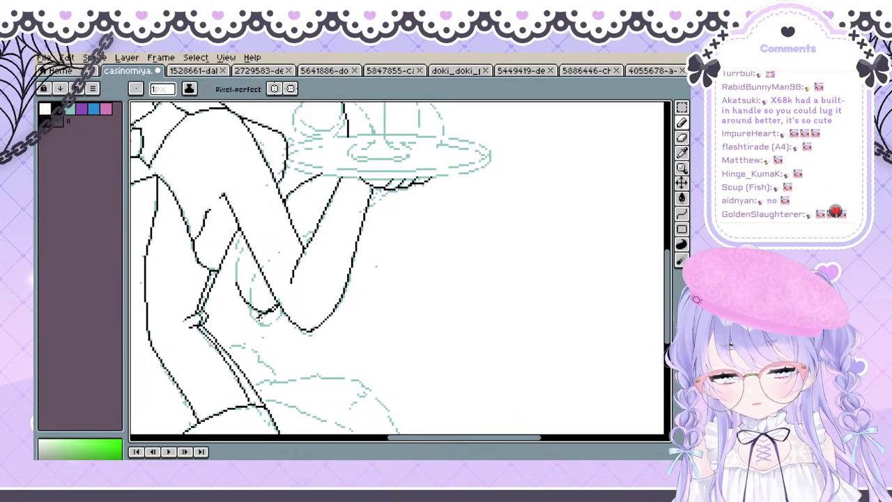
key("ctrl+z")
Ink the smaller second hair loop from the upper arm's underside round to the elbow with the Curve tool
key("shift+l")
left_click_drag(259, 269, 283, 308)
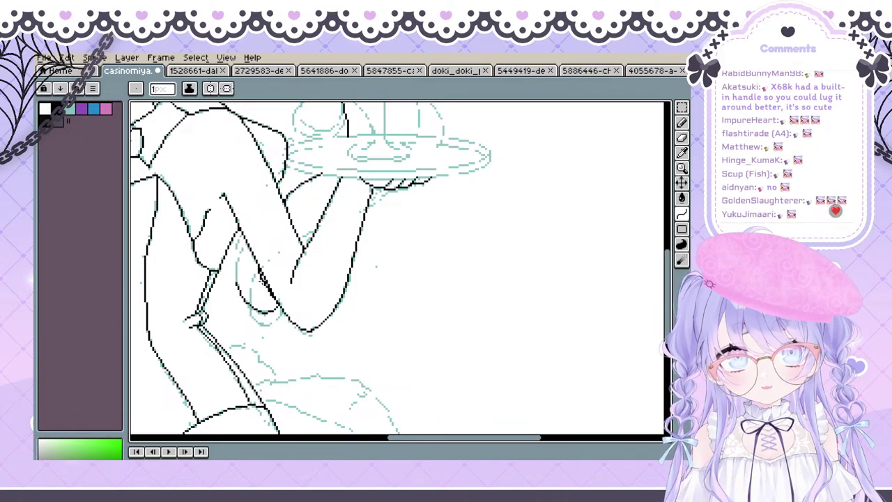
left_click(241, 290)
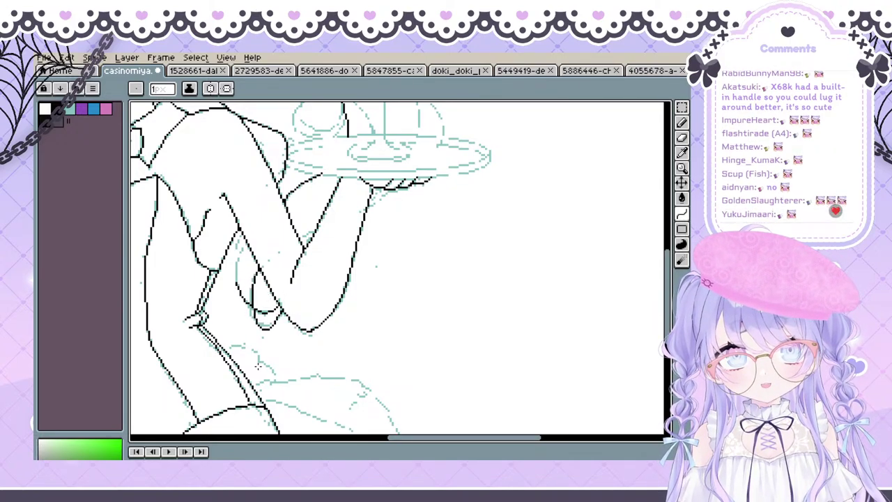
key("ctrl+z")
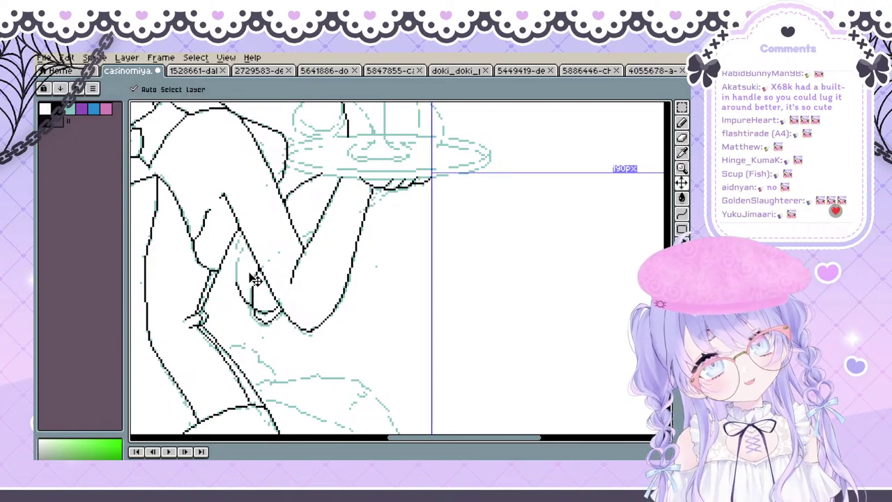
key("ctrl+z")
left_click_drag(258, 270, 282, 311)
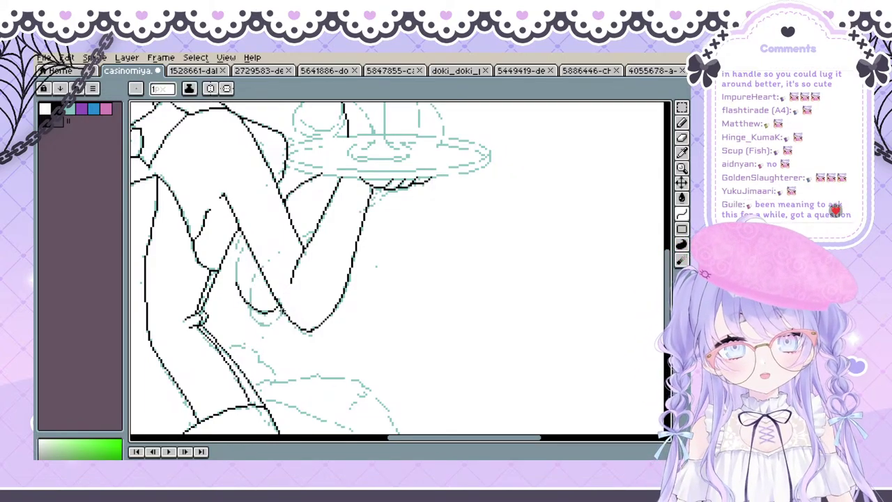
left_click(236, 313)
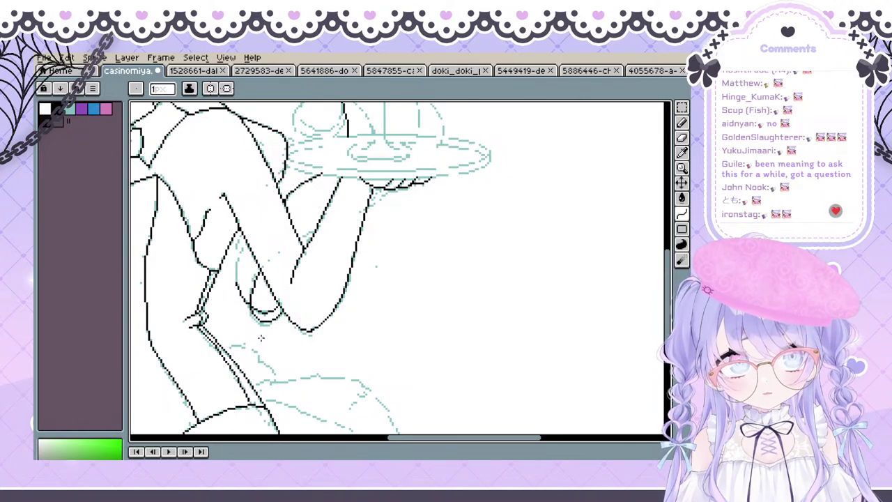
Extend the hair end's outer edge up to where the upper arm crosses the waist with the Curve tool
left_click_drag(259, 330, 252, 365)
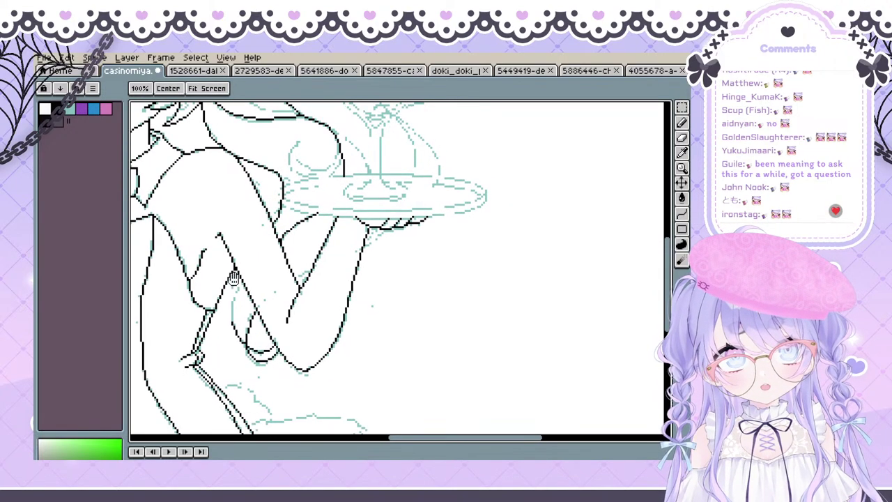
left_click_drag(238, 274, 233, 321)
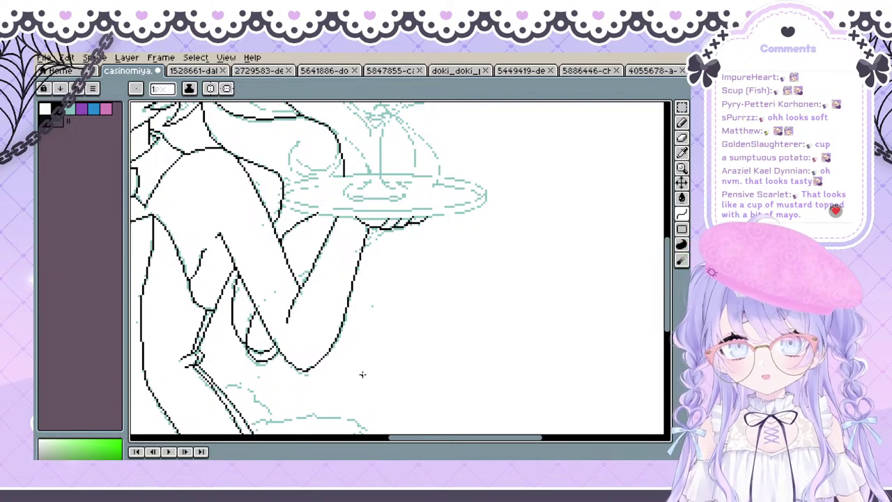
left_click_drag(362, 373, 381, 376)
key("space")
left_click_drag(342, 398, 340, 359)
key("ctrl+z")
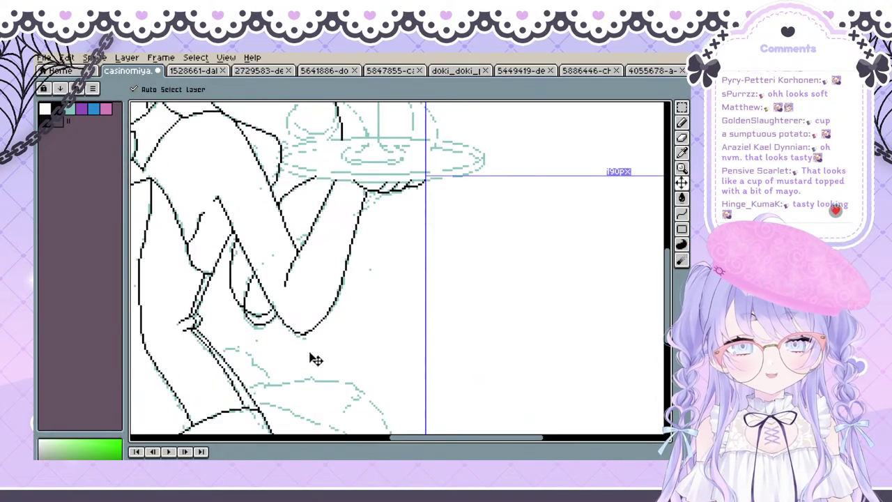
Clean up the pixels where the hair loops meet the elbow's outline using the eraser and pencil
left_click_drag(318, 330, 310, 348)
key("e")
key("space")
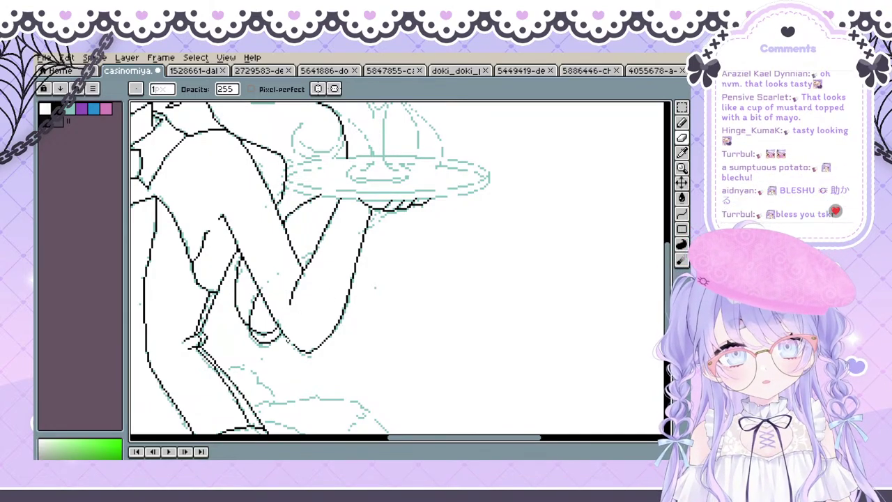
key("e")
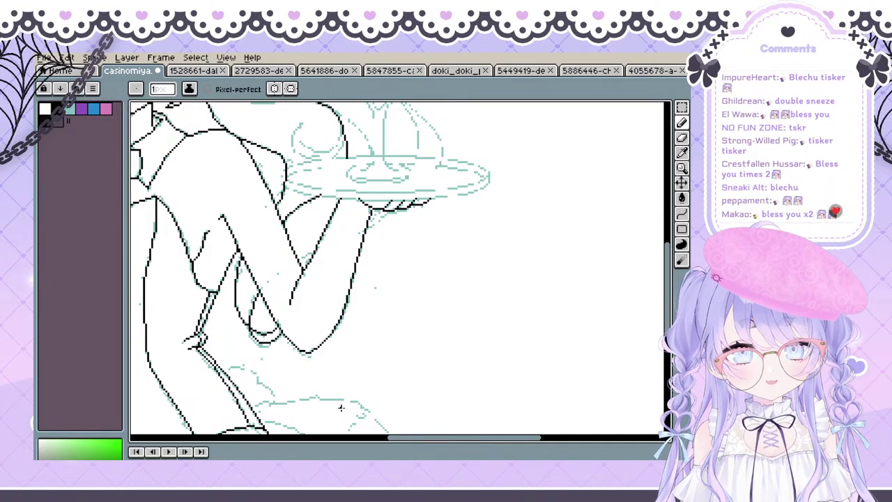
Review the whole figure's line art with the sketch and white background hidden, and show them again
key("space")
left_click_drag(308, 305, 363, 336)
scroll(318, 314, "down", 3)
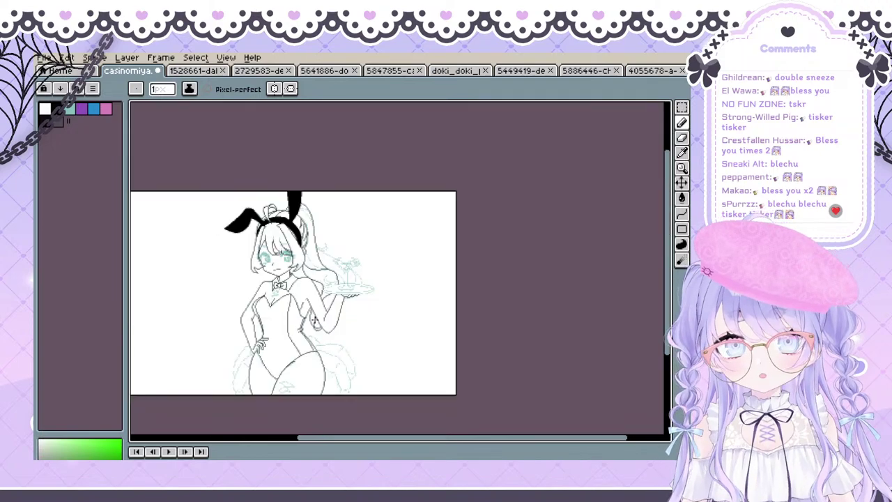
key("space")
left_click_drag(301, 330, 305, 330)
scroll(305, 330, "up", 1)
key("space")
left_click_drag(295, 366, 312, 360)
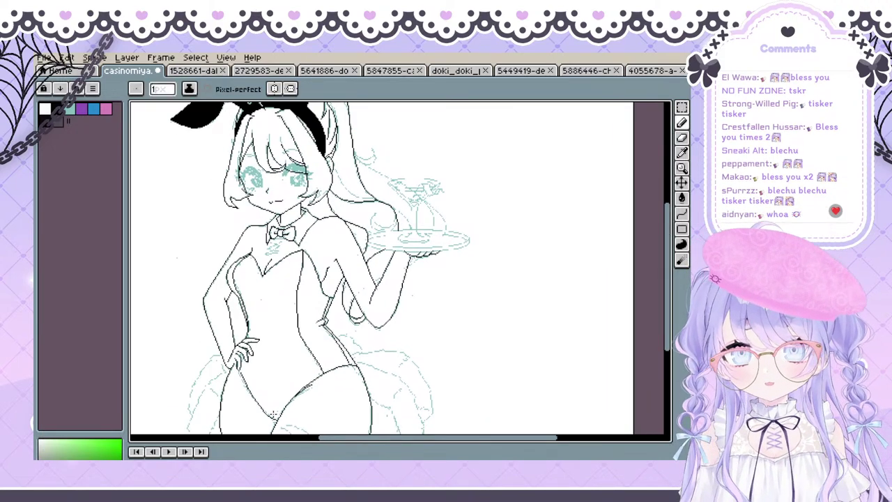
key("shift+x")
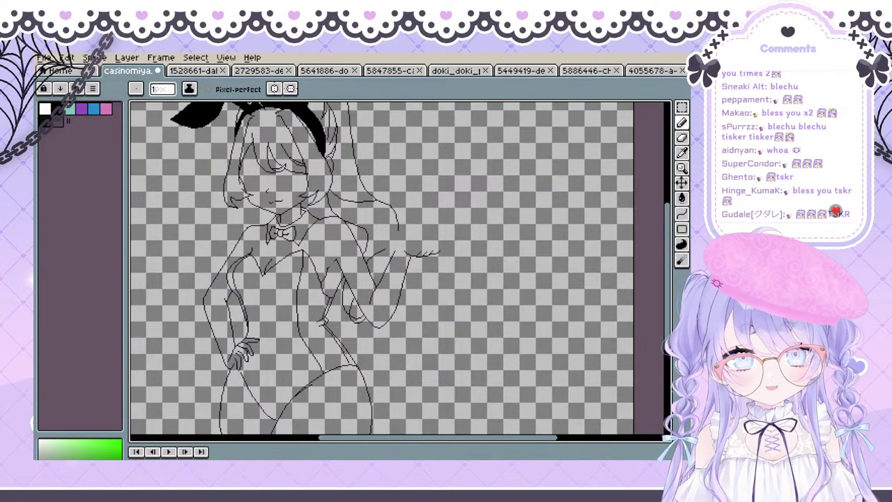
key("shift+x")
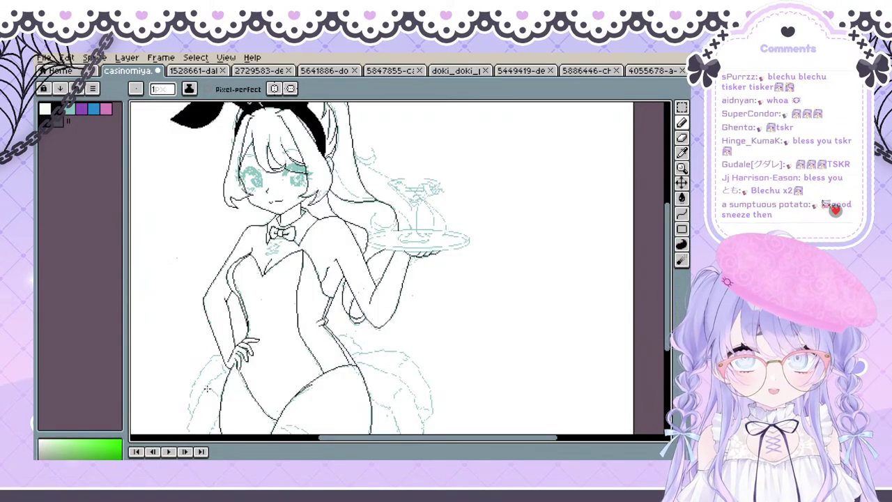
Touch up the pixels between the lower fingers of the hand on the hip with the Pencil tool
scroll(269, 332, "up", 5)
key("space")
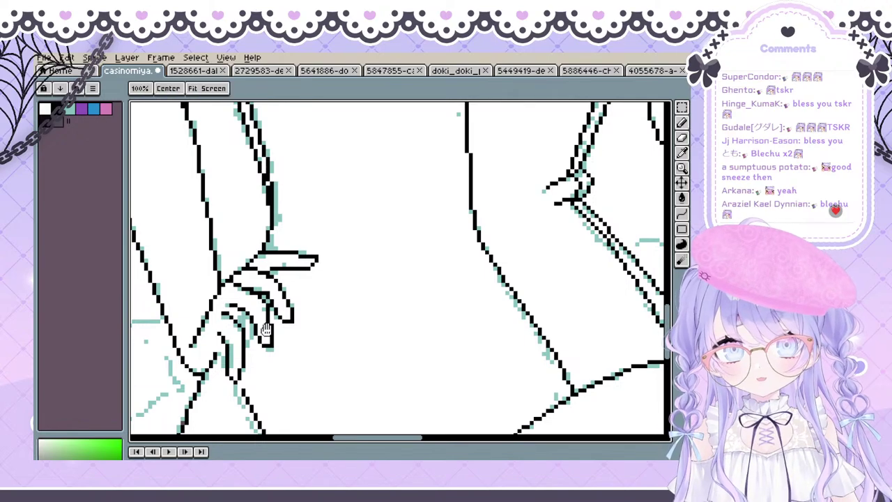
left_click_drag(344, 246, 400, 223)
left_click_drag(292, 290, 294, 284)
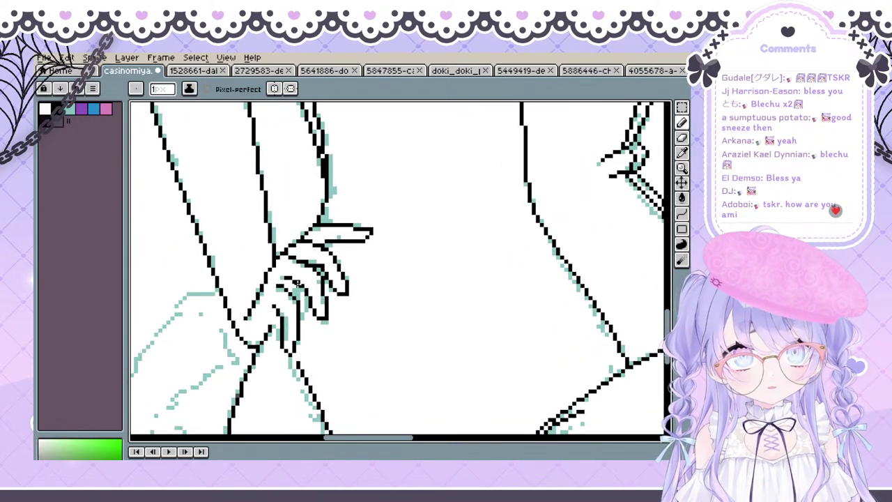
key("shift")
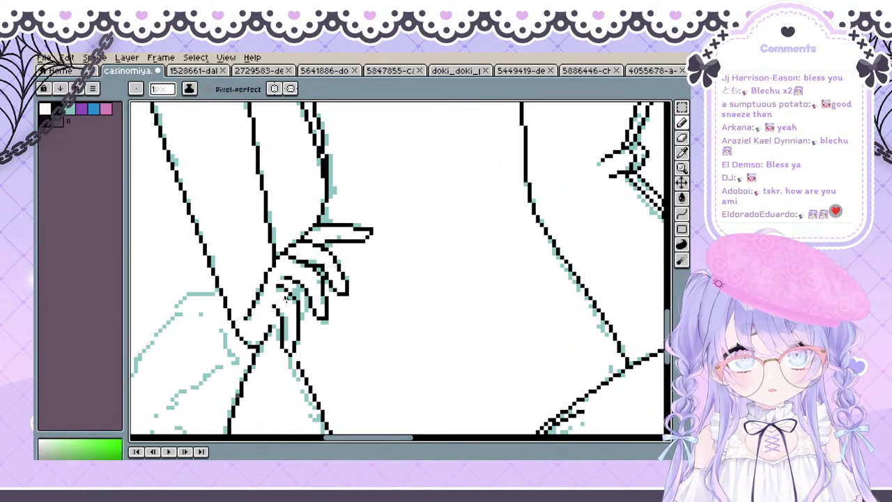
key("space")
mouse_move(286, 293)
left_mouse_down()
mouse_move(333, 283)
mouse_move(258, 265)
mouse_move(328, 339)
mouse_move(291, 324)
mouse_move(233, 359)
mouse_move(199, 307)
mouse_move(213, 301)
left_mouse_up()
key("ctrl+z")
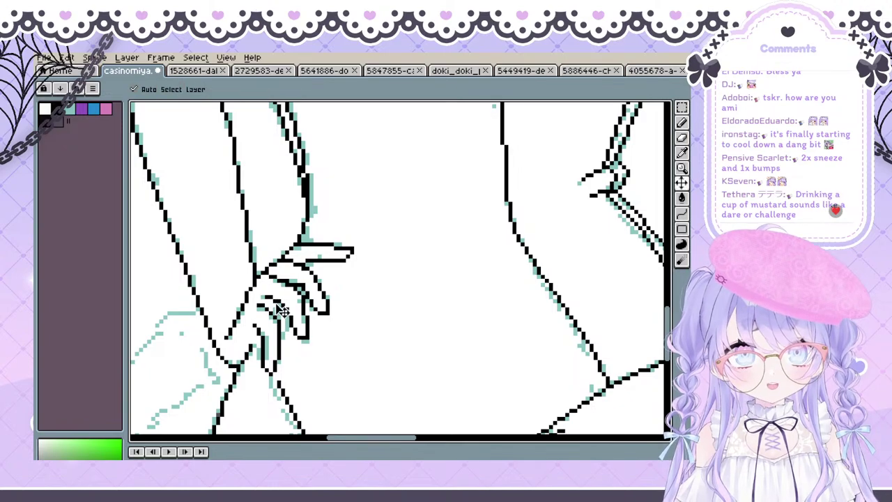
key("ctrl+z")
left_click_drag(275, 303, 271, 311)
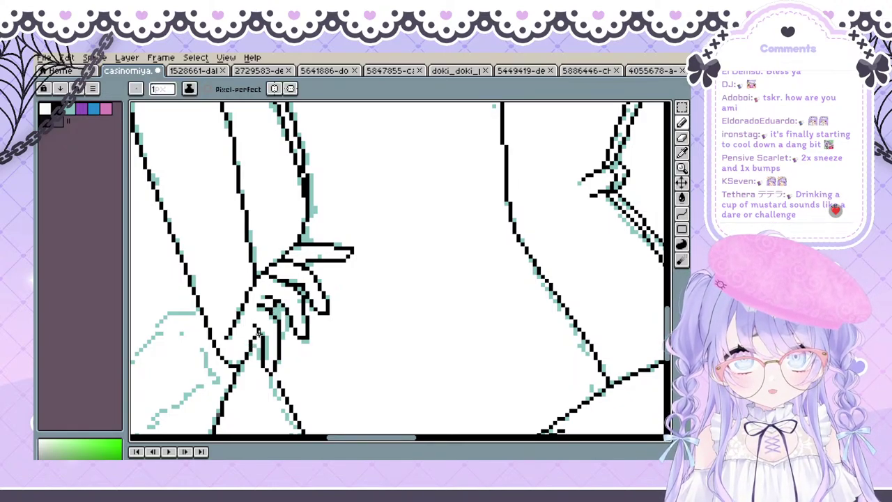
Thicken the little finger's inner edge on the hip hand and close its tip against the leotard's leg line
left_click_drag(258, 333, 232, 291)
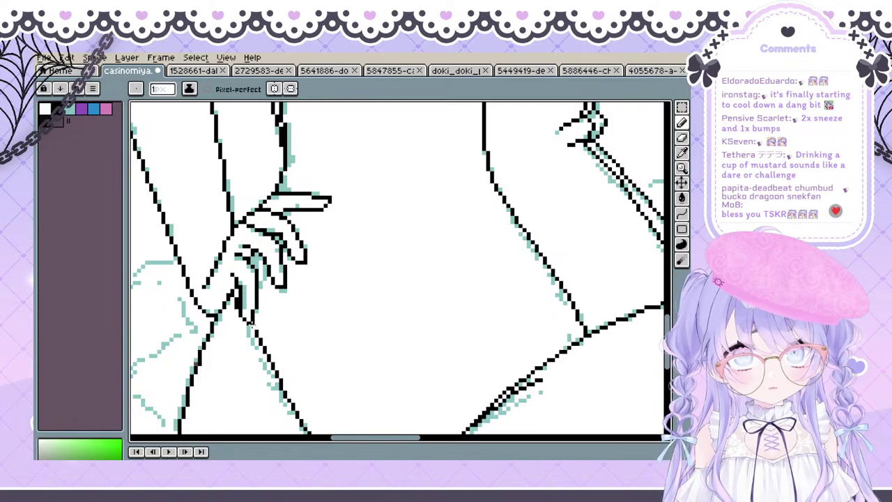
key("space")
left_click_drag(250, 324, 254, 333)
key("ctrl+z")
key("space")
left_click_drag(309, 320, 342, 352)
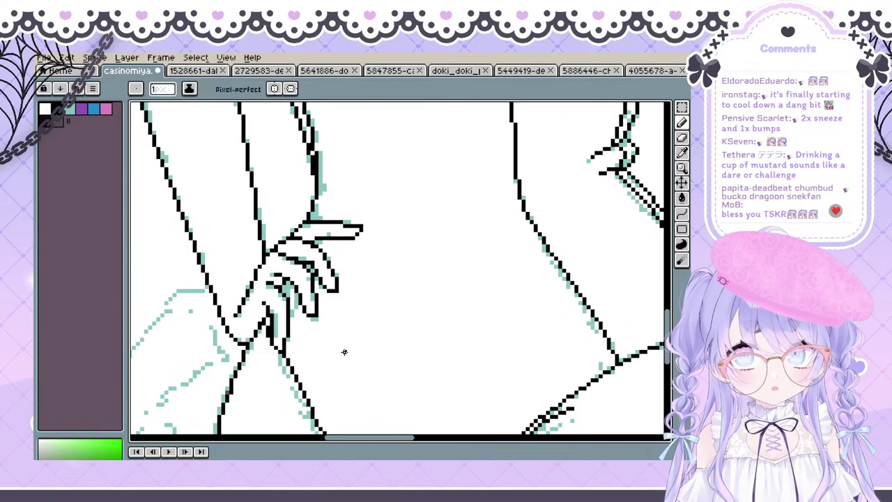
Refine the join between the little fingertip and the leotard's leg line with the Pencil tool
scroll(340, 361, "down", 2)
key("space")
scroll(339, 362, "down", 2)
scroll(279, 340, "up", 4)
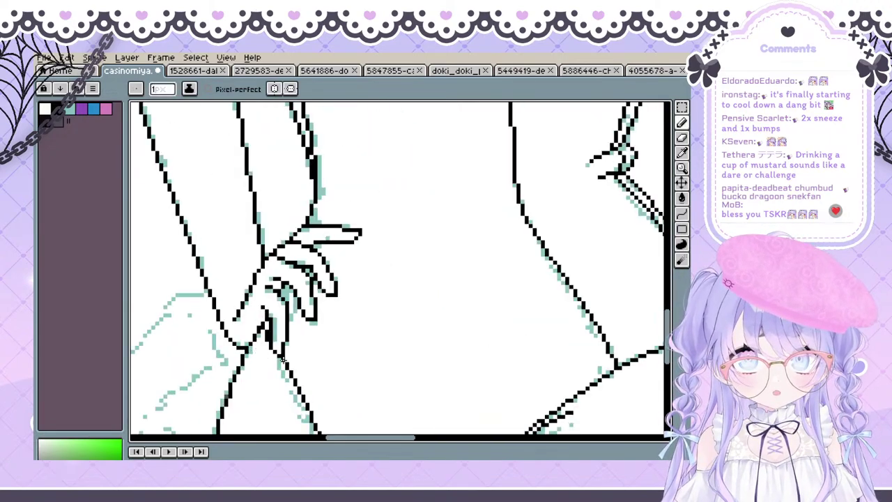
scroll(277, 340, "down", 1)
scroll(255, 328, "down", 1)
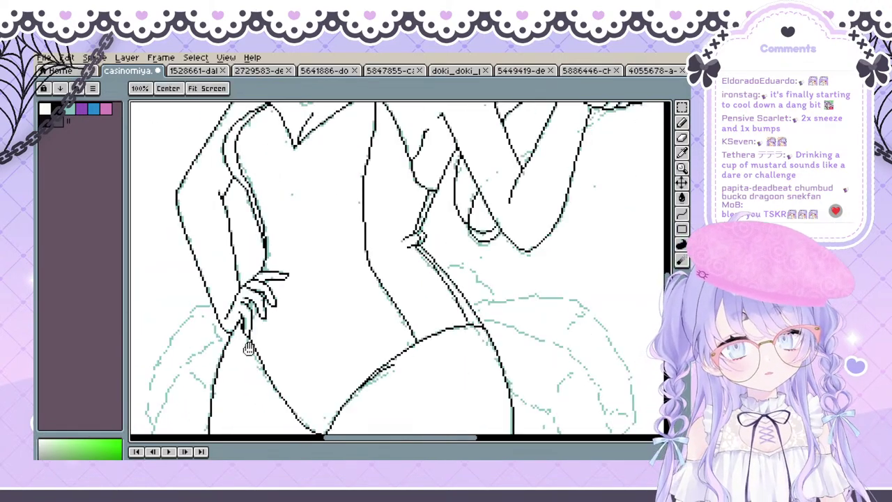
scroll(245, 319, "up", 2)
key("space")
left_click_drag(283, 276, 277, 246)
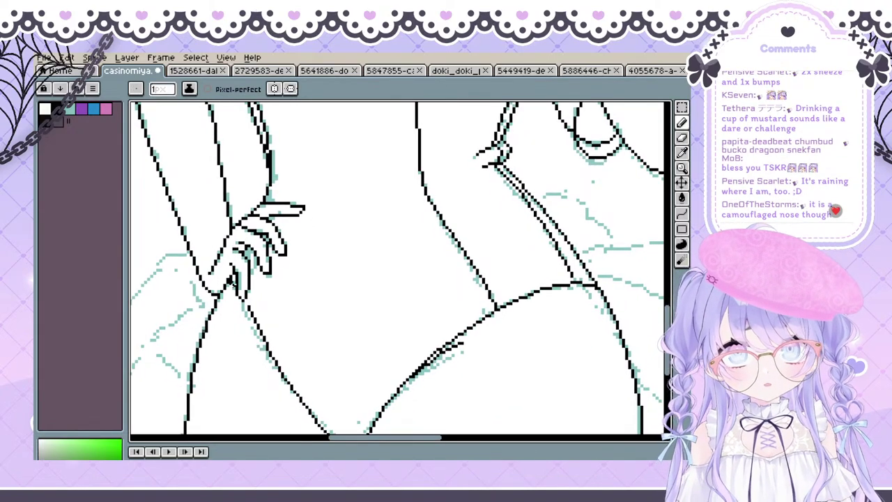
key("space")
left_click_drag(248, 306, 245, 307)
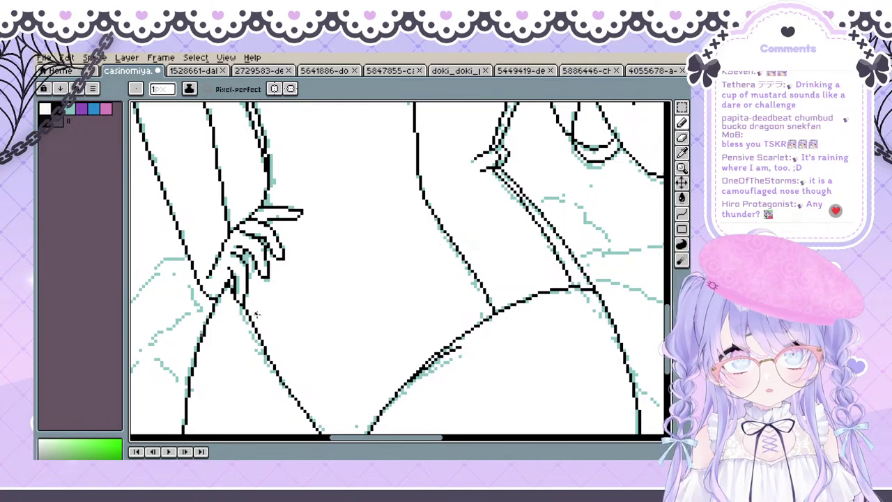
Draw the inner strand line at the top of the ponytail, from beside the bunny ear to the outer contour, with the Curve tool
mouse_move(278, 342)
left_mouse_down()
mouse_move(309, 261)
mouse_move(342, 318)
mouse_move(345, 349)
left_mouse_up()
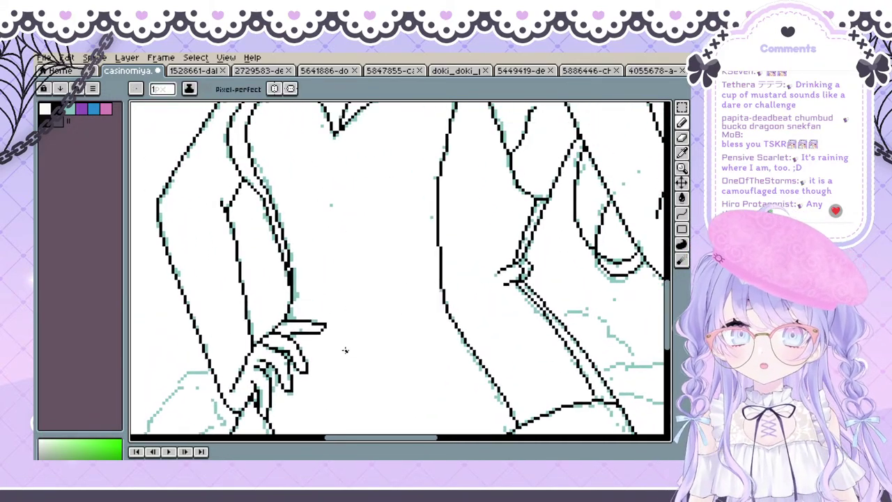
scroll(345, 350, "down", 1)
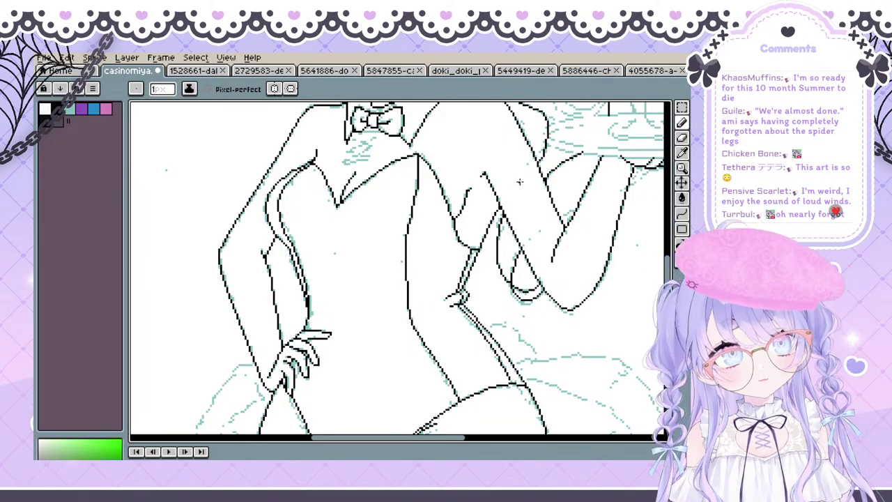
key("space")
left_click_drag(593, 211, 402, 375)
left_click_drag(442, 275, 427, 278)
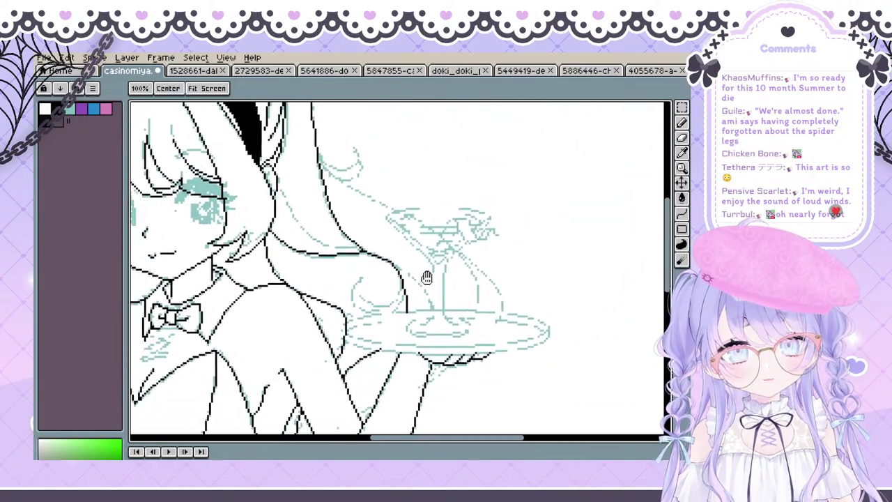
left_click_drag(303, 223, 380, 328)
left_click_drag(364, 263, 356, 299)
left_click_drag(351, 223, 324, 255)
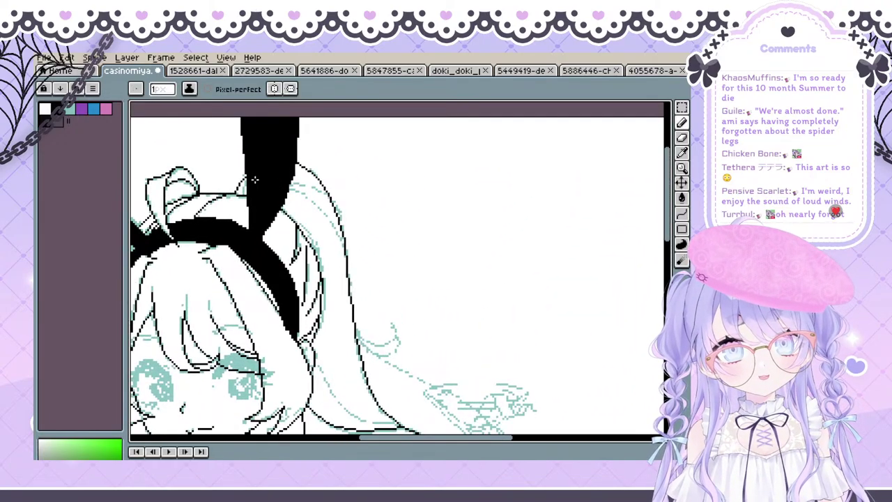
key("v")
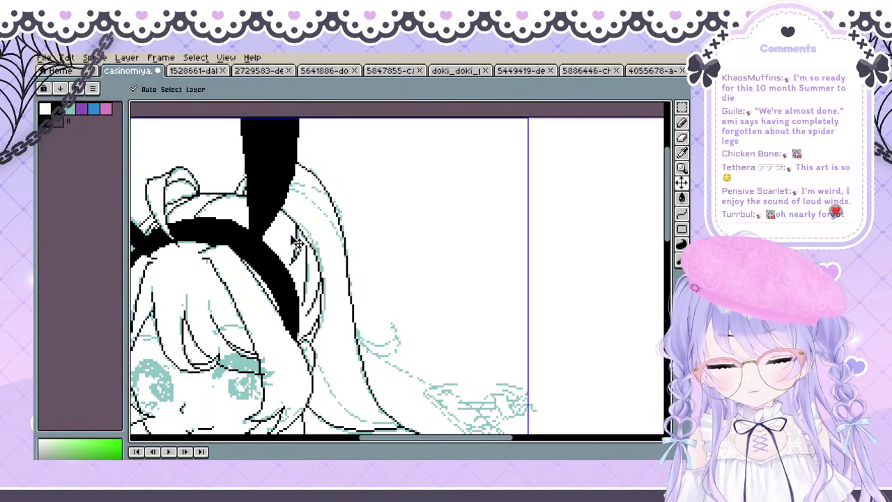
key("b")
key("shift+l")
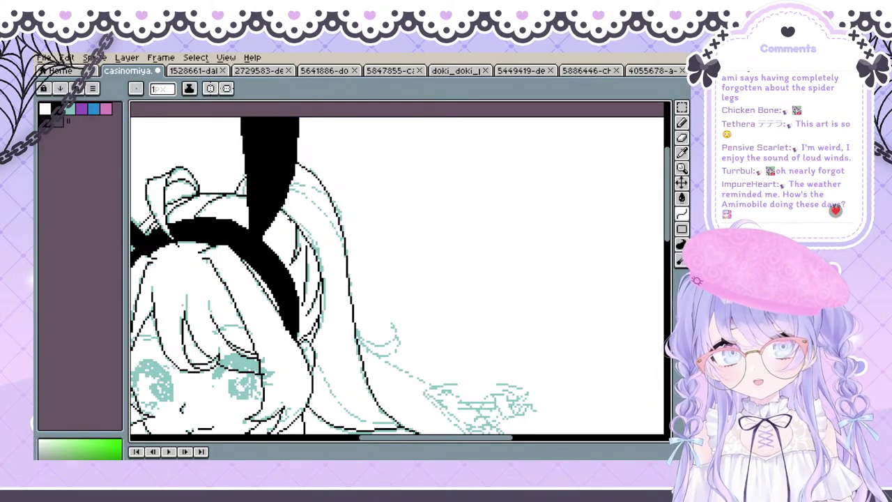
key("h")
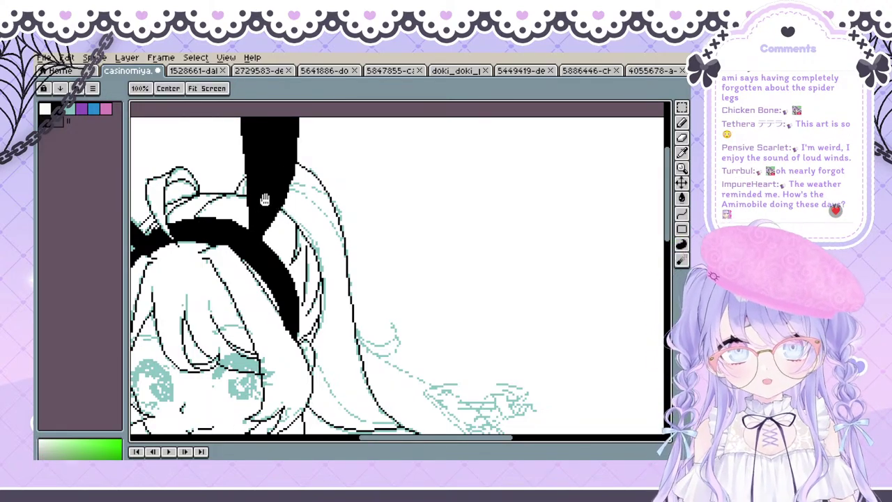
left_click_drag(263, 166, 268, 198)
key("l")
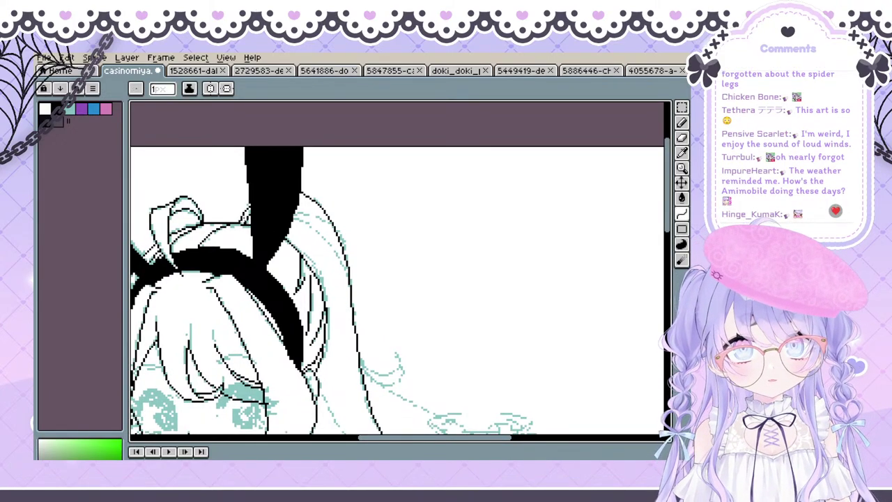
key("space")
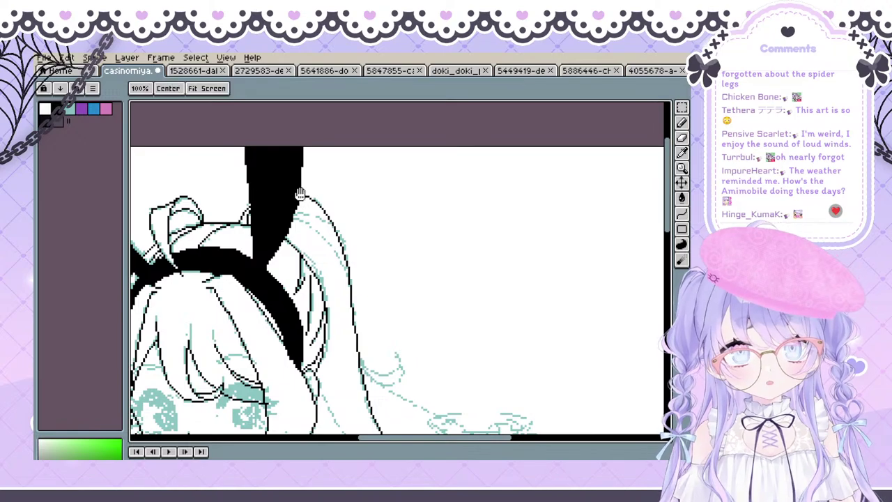
left_click_drag(301, 216, 249, 199)
key("l")
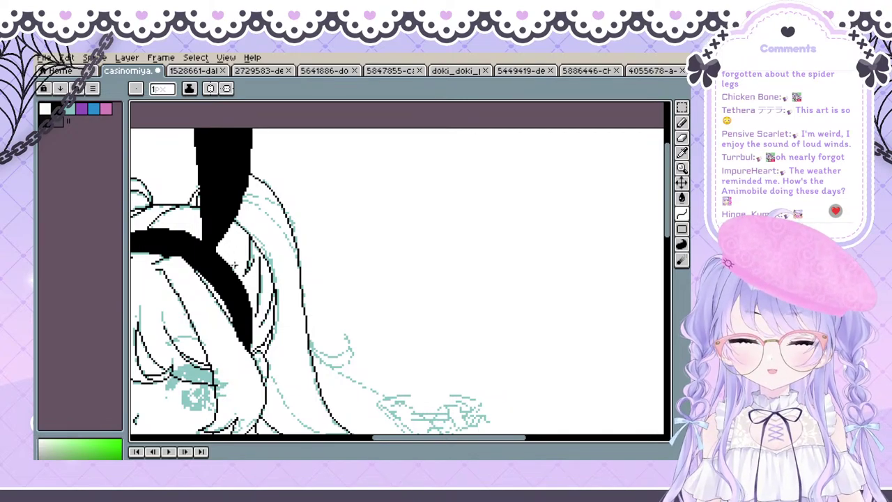
mouse_move(232, 218)
left_mouse_down()
mouse_move(281, 202)
mouse_move(300, 286)
mouse_move(298, 257)
left_mouse_up()
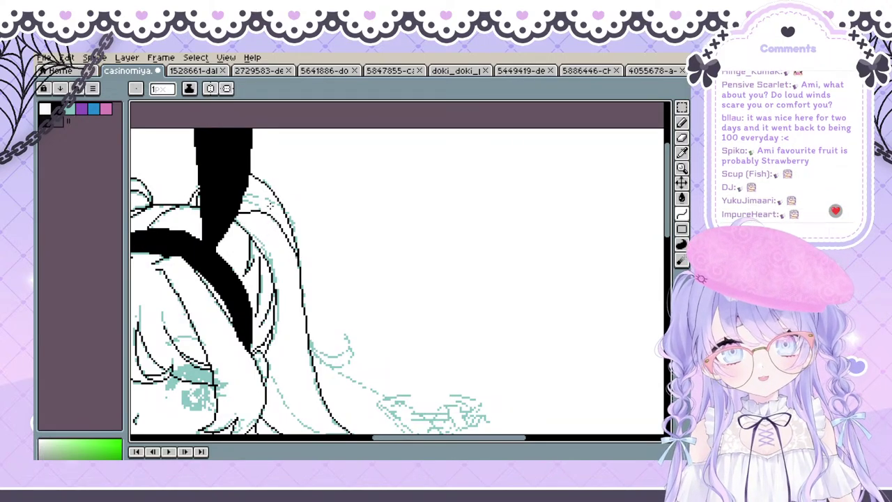
left_click(233, 193)
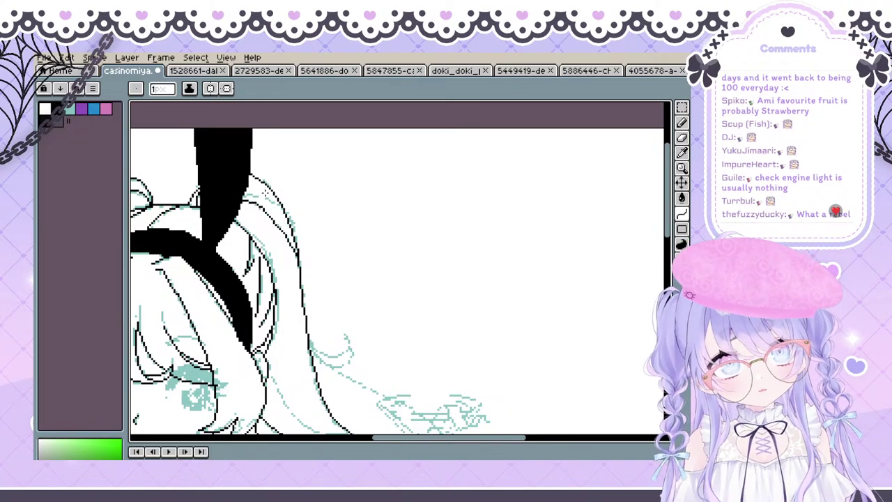
Add a second, shorter strand curve beside the bunny ear, between the first strand line and the ponytail's outer contour
left_click(266, 193)
key("space")
left_click_drag(255, 176, 265, 228)
key("space")
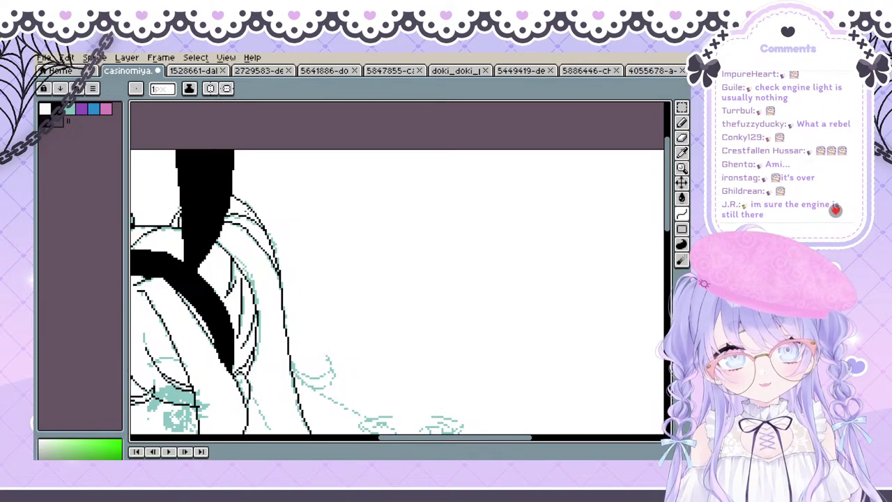
Ink the top edge of the flowing hair lock as a curve from the ponytail's outer edge to the cocktail glass
key("space")
left_click_drag(248, 193, 217, 120)
left_click_drag(267, 275, 198, 217)
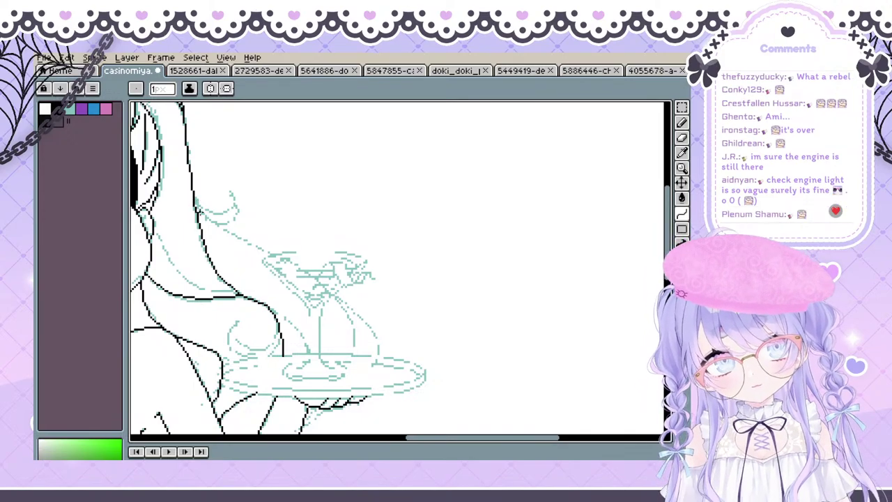
mouse_move(194, 198)
left_mouse_down()
mouse_move(376, 329)
mouse_move(390, 364)
mouse_move(379, 357)
left_mouse_up()
left_click_drag(381, 359, 378, 346)
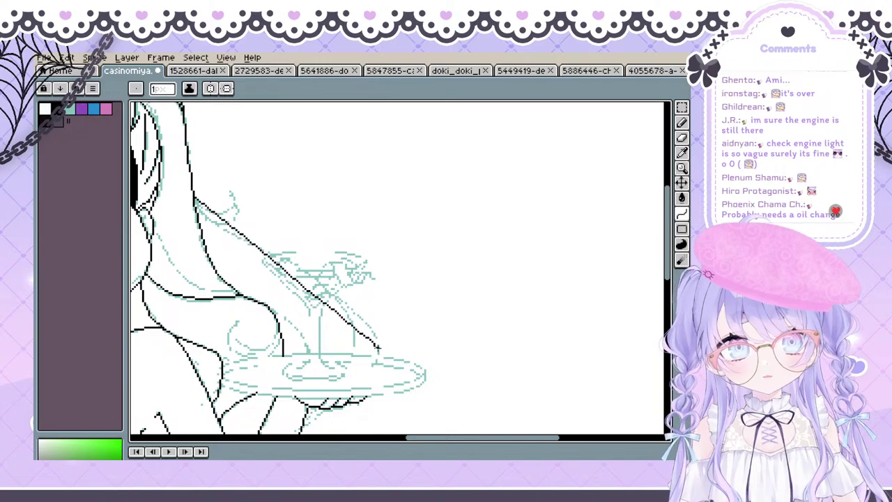
left_click_drag(308, 274, 320, 281)
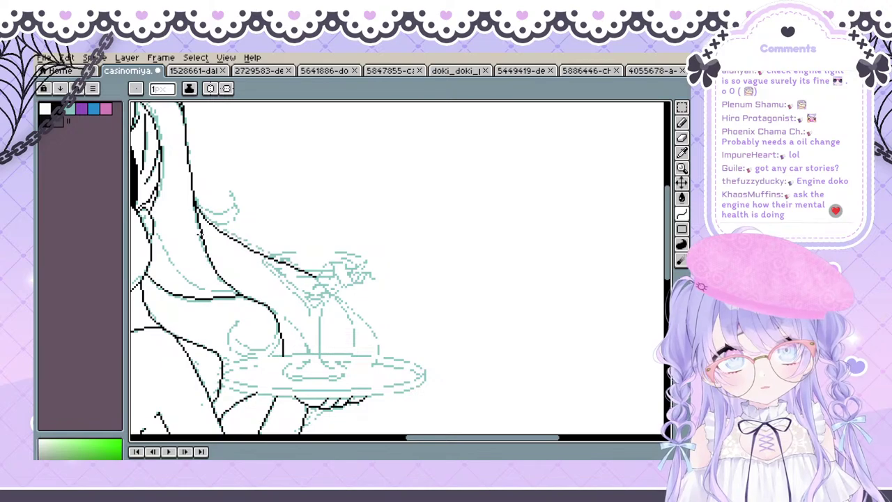
Try to continue the hair lock's outer curve from the cocktail glass down to the tray
left_click_drag(268, 213, 233, 175)
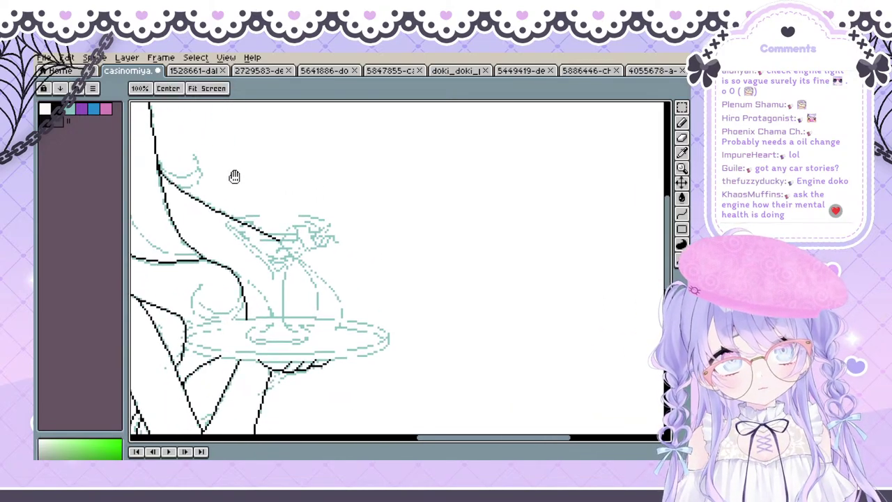
left_click_drag(297, 254, 271, 231)
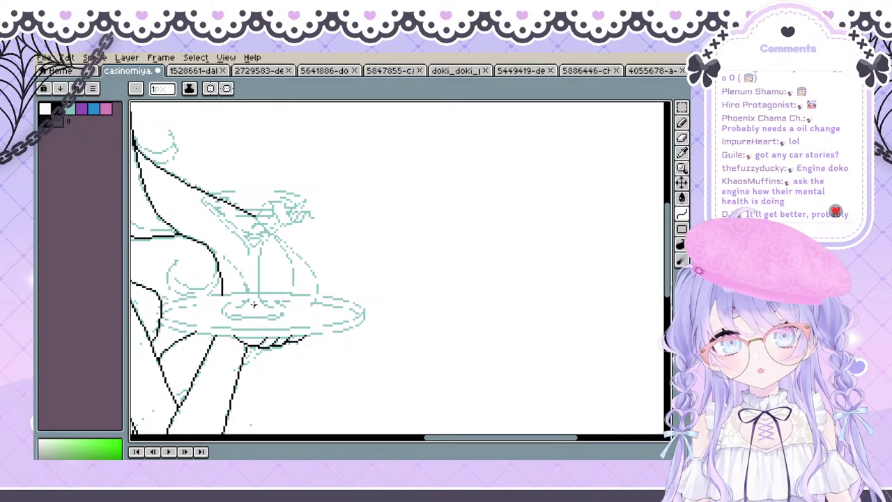
mouse_move(278, 293)
left_mouse_down()
mouse_move(303, 335)
mouse_move(312, 251)
mouse_move(313, 297)
left_mouse_up()
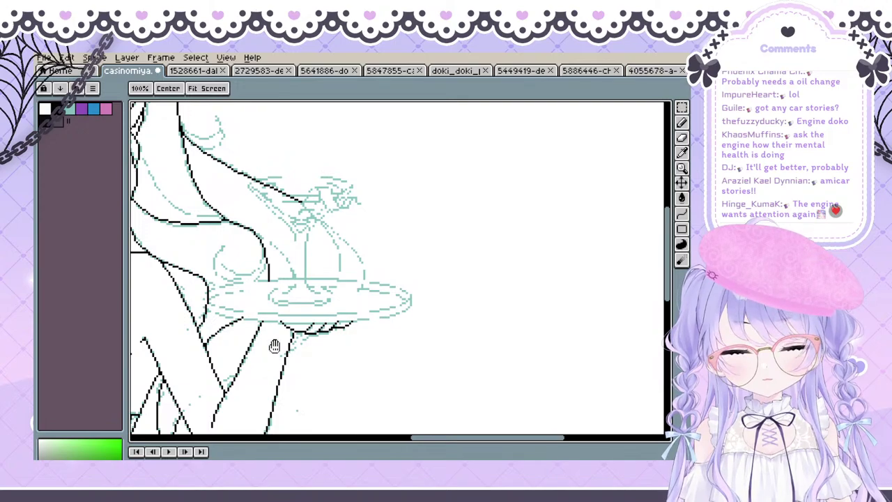
left_click_drag(312, 250, 285, 241)
mouse_move(274, 192)
left_mouse_down()
mouse_move(325, 271)
mouse_move(305, 292)
left_mouse_up()
left_click(308, 238)
left_click(334, 262)
key("ctrl+z")
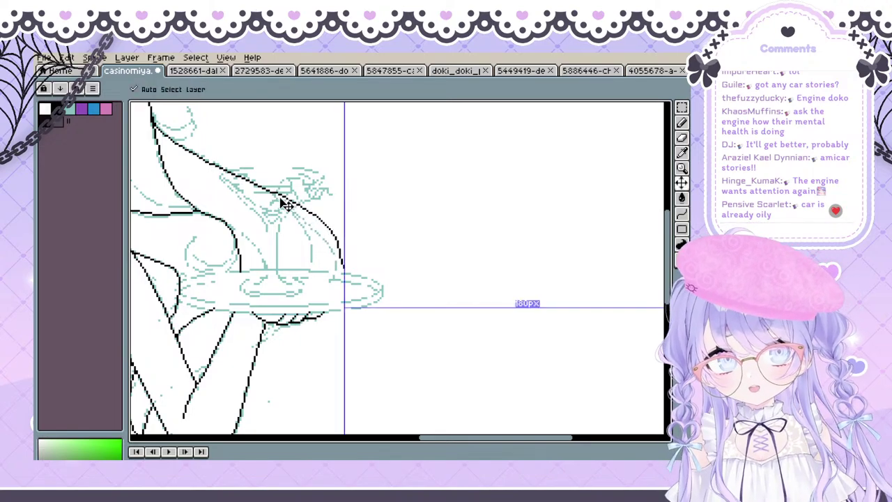
key("ctrl+z")
left_click_drag(275, 195, 293, 206)
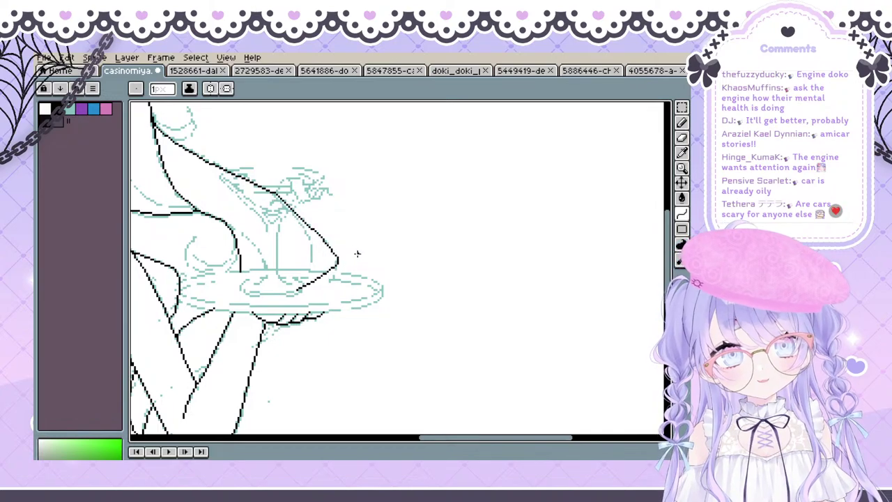
key("ctrl+z")
Draw the hair lock's outer edge as a rounded curve from the cocktail glass down to the tray's rim
left_click_drag(277, 195, 339, 278)
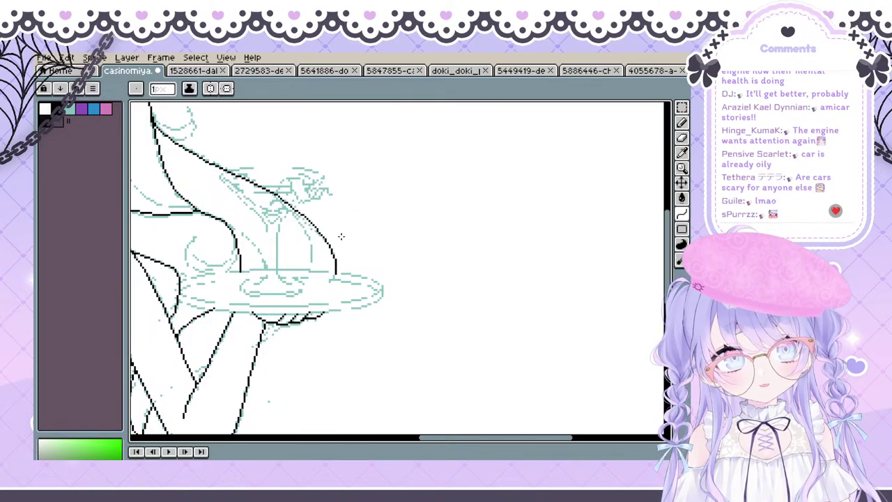
Ink the small crease at the raised arm's inner elbow and the underside of the palm holding the tray
left_click_drag(338, 235, 368, 179)
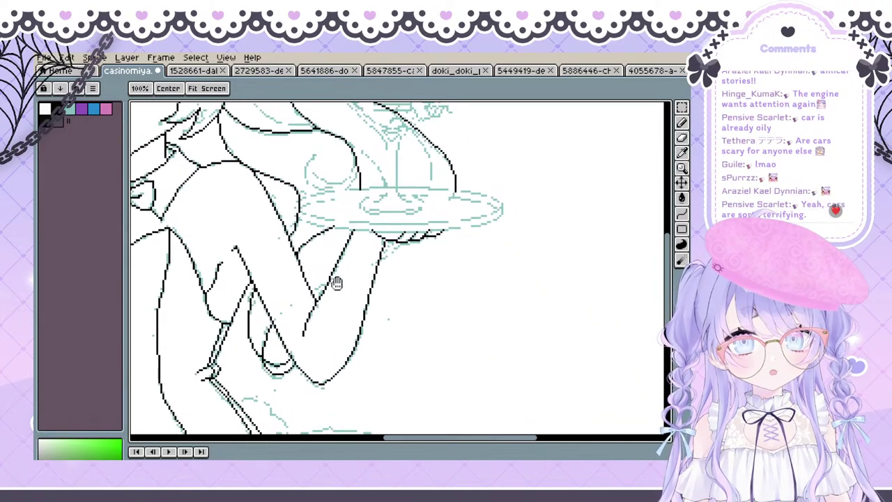
left_click_drag(337, 283, 317, 280)
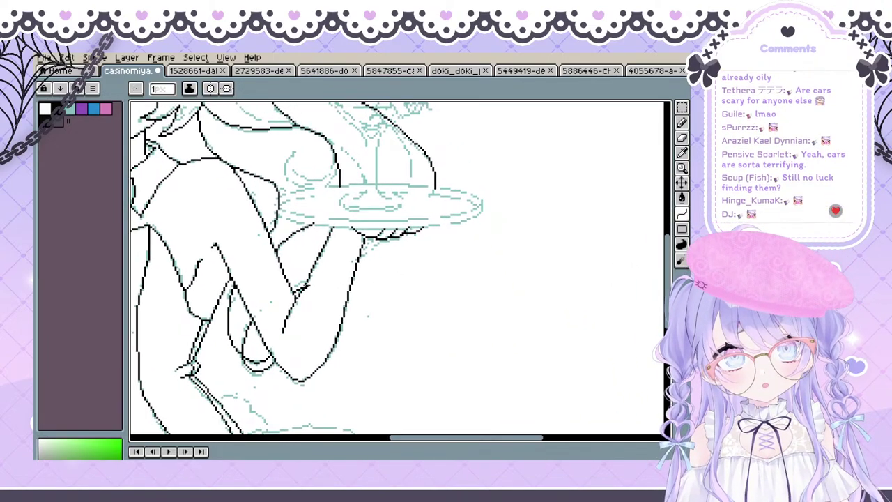
key("space")
left_click_drag(324, 262, 313, 276)
left_click_drag(316, 320, 300, 320)
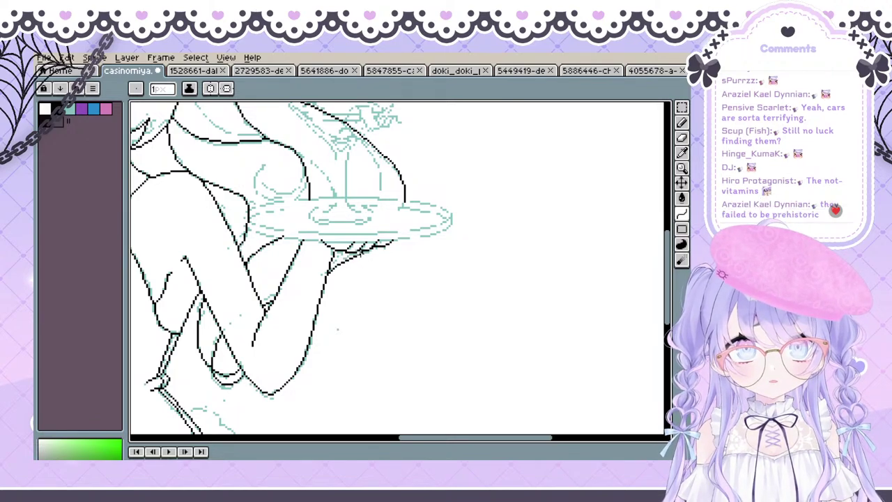
key("space")
mouse_move(321, 283)
left_mouse_down()
mouse_move(304, 277)
mouse_move(309, 293)
mouse_move(257, 342)
mouse_move(262, 315)
mouse_move(273, 331)
mouse_move(266, 352)
mouse_move(297, 341)
left_mouse_up()
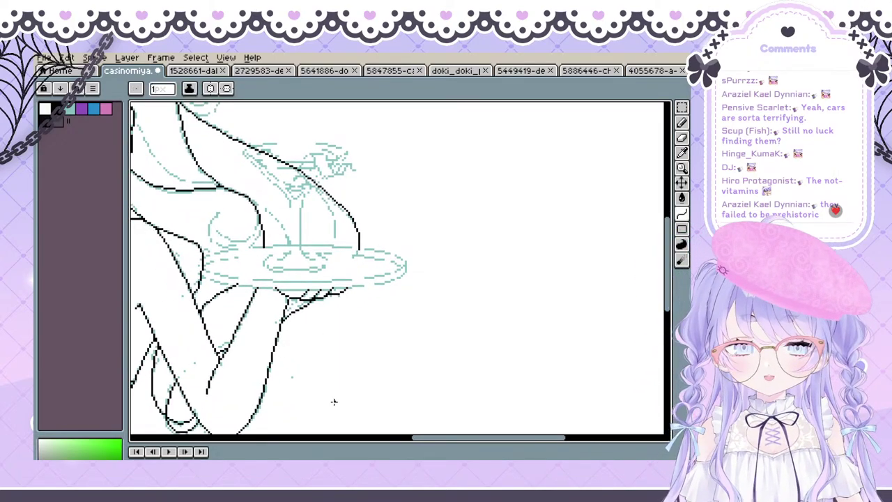
key("space")
left_click_drag(283, 326, 281, 313)
key("ctrl+z")
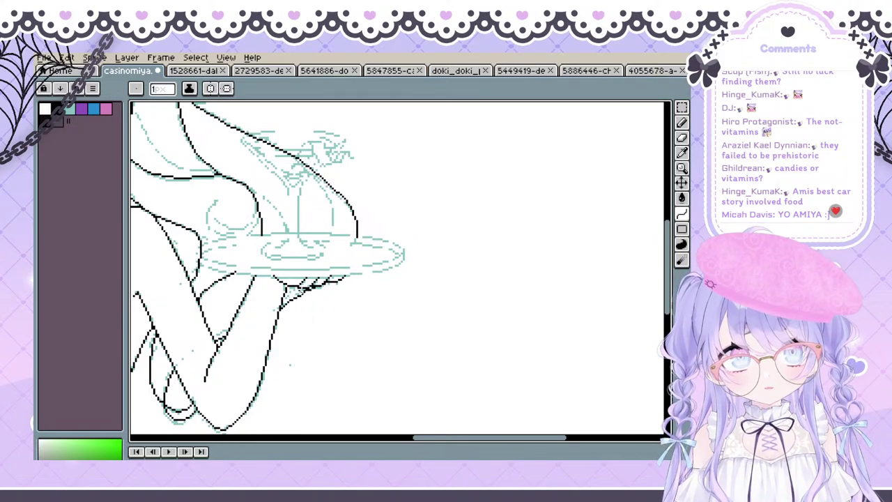
Review the figure's line art with the sketch and white background hidden, and show them again
key("space")
mouse_move(370, 247)
left_mouse_down()
mouse_move(576, 285)
mouse_move(593, 221)
left_mouse_up()
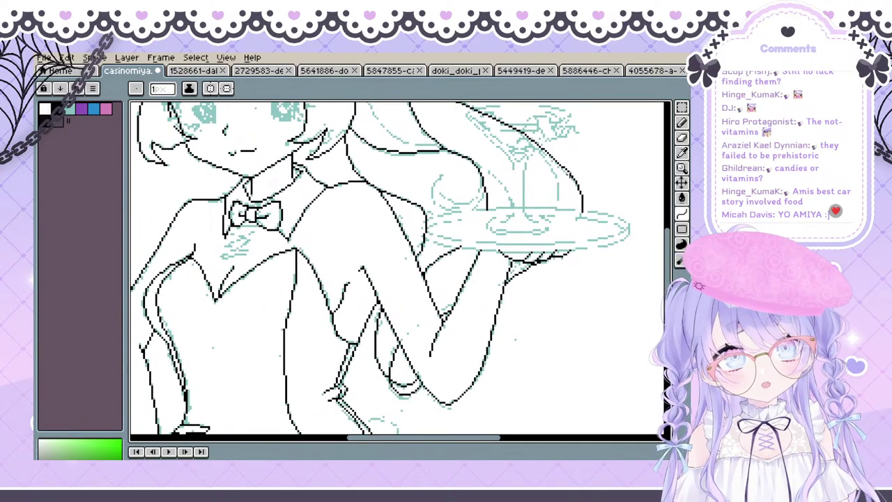
scroll(570, 195, "down", 1)
key("space")
left_click_drag(481, 234, 404, 291)
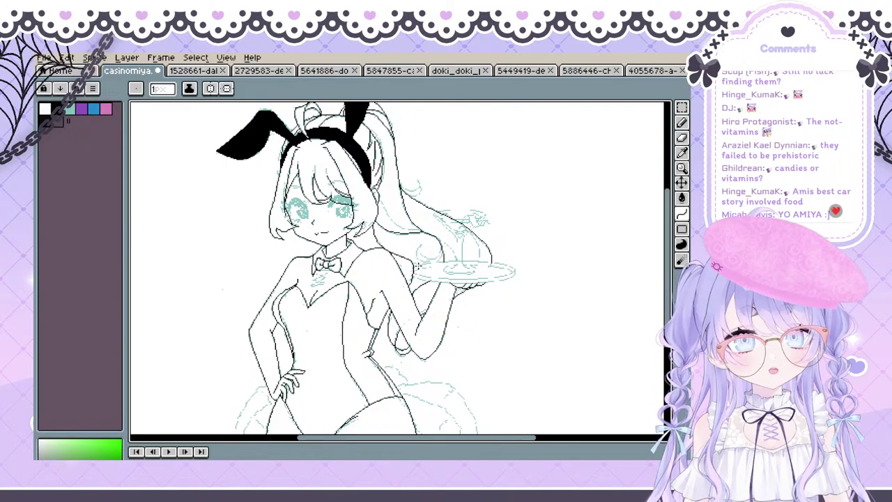
key("shift+x")
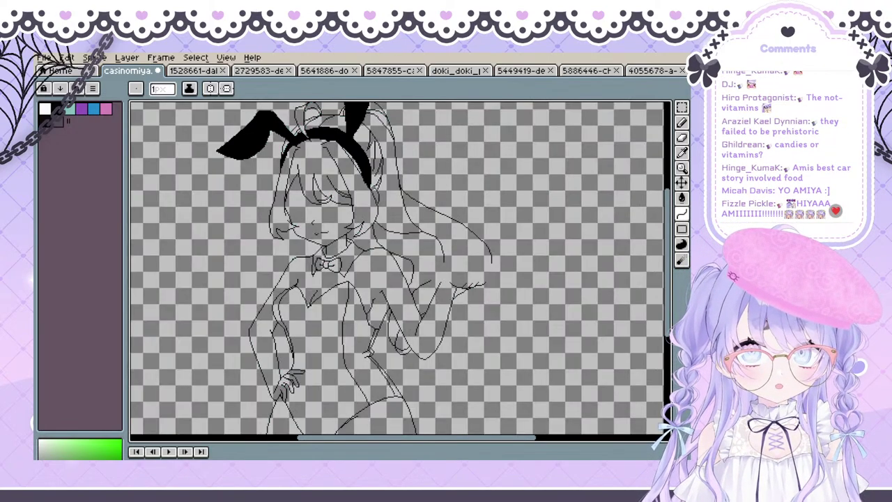
key("Left")
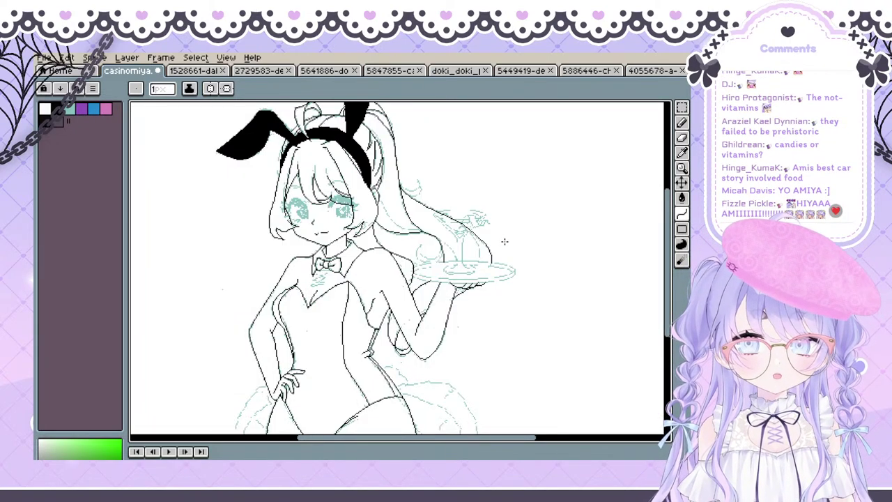
Draw an inner strand curve in the flowing hair lock, from its outer edge near the glass down to the tray
scroll(471, 255, "up", 3)
key("space")
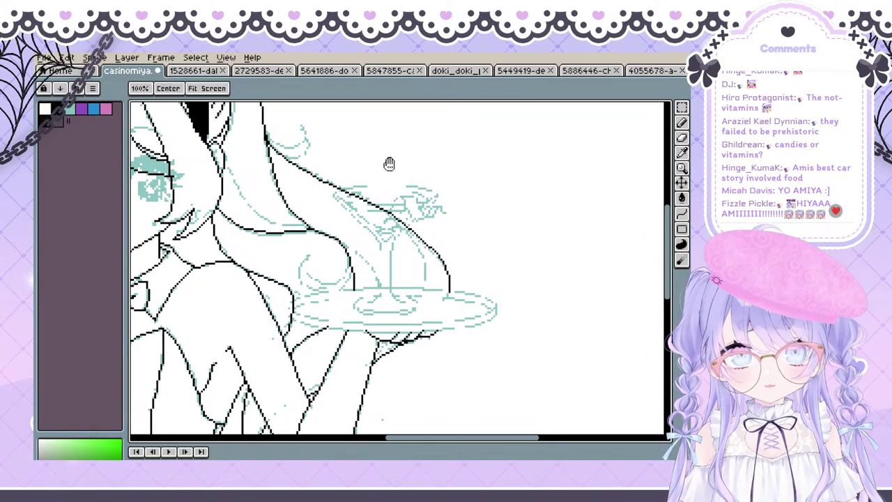
mouse_move(390, 215)
left_mouse_down()
mouse_move(351, 235)
mouse_move(342, 229)
mouse_move(375, 302)
left_mouse_up()
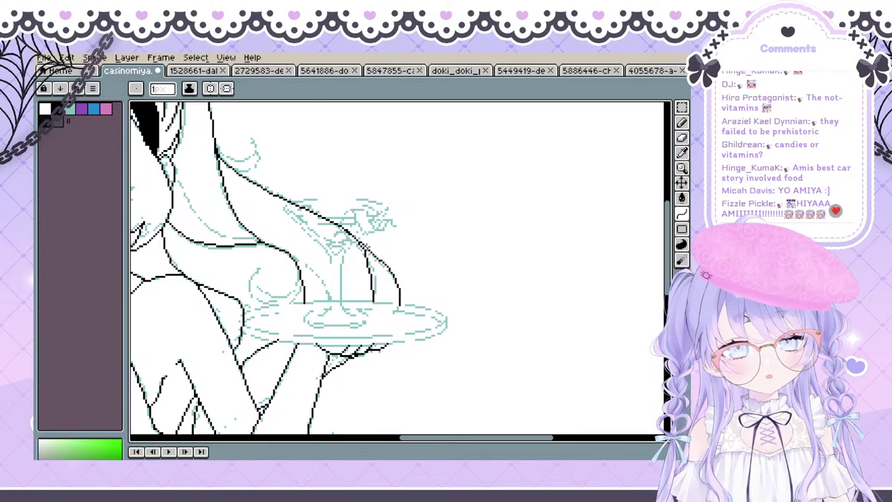
left_click(363, 243)
left_click(384, 270)
Draw an inner strand curve in the lower hair lock, from the lock's bend down to the tray's rim
key("space")
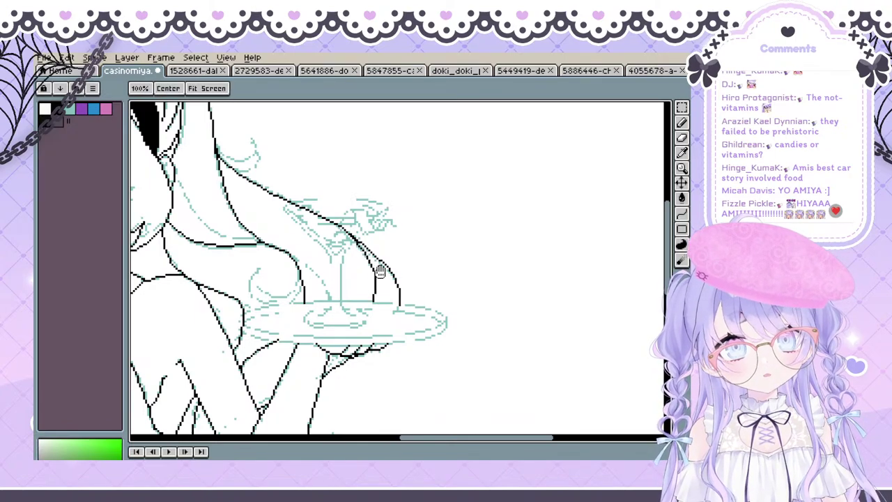
left_click_drag(328, 299, 378, 276)
mouse_move(340, 227)
left_mouse_down()
mouse_move(385, 298)
mouse_move(384, 280)
left_mouse_up()
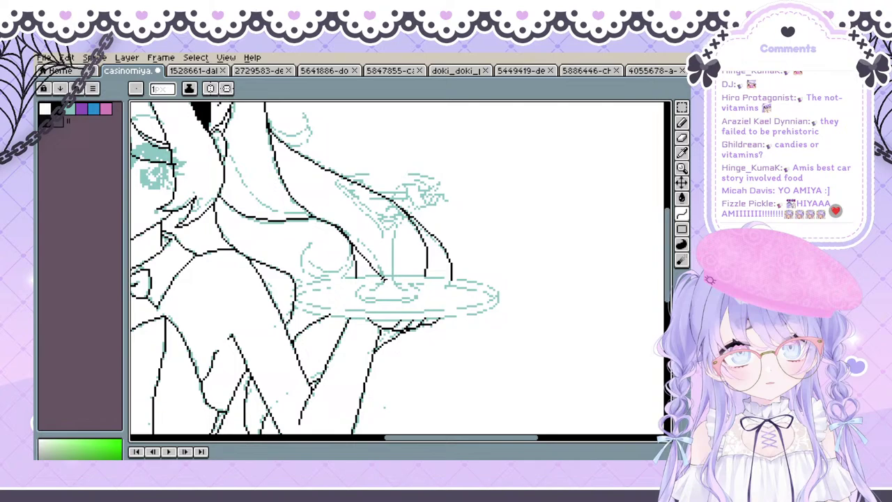
left_click(387, 265)
key("space")
key("e")
key("space")
mouse_move(305, 293)
left_mouse_down()
mouse_move(418, 303)
mouse_move(330, 300)
left_mouse_up()
key("space")
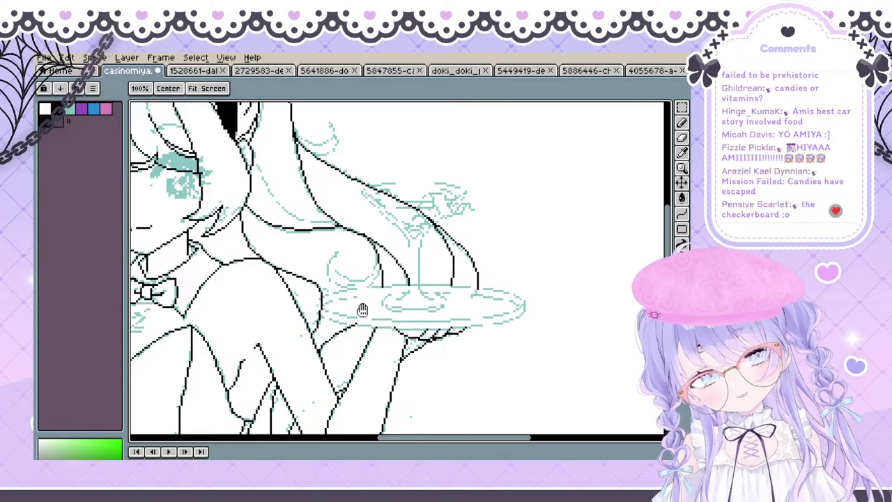
Look over the figure's line art around the face, torso, hips and raised arm to find uninked areas
key("space")
left_click_drag(394, 375, 468, 450)
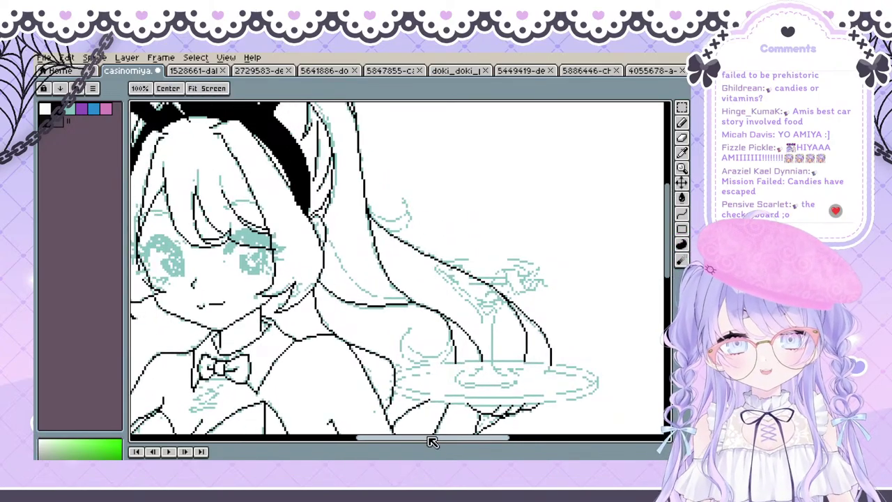
left_click_drag(293, 274, 445, 228)
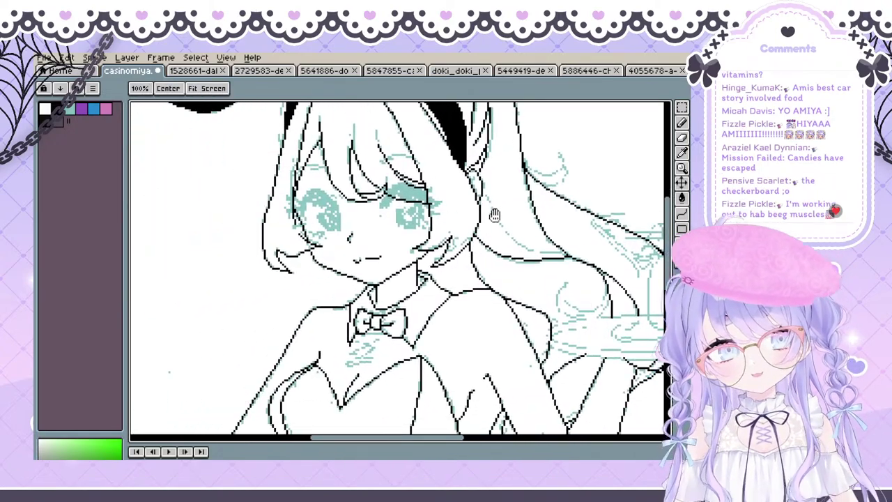
left_click_drag(502, 201, 391, 141)
left_click_drag(369, 280, 553, 195)
left_click_drag(481, 384, 425, 118)
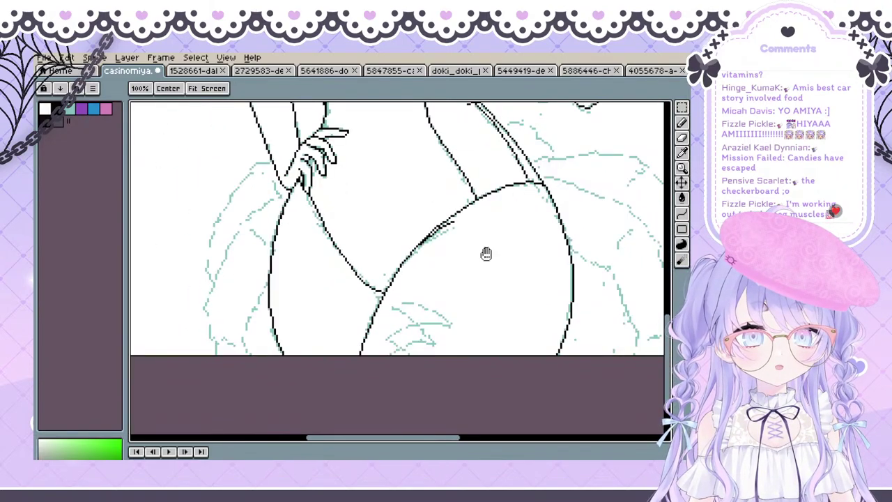
scroll(486, 254, "up", 10)
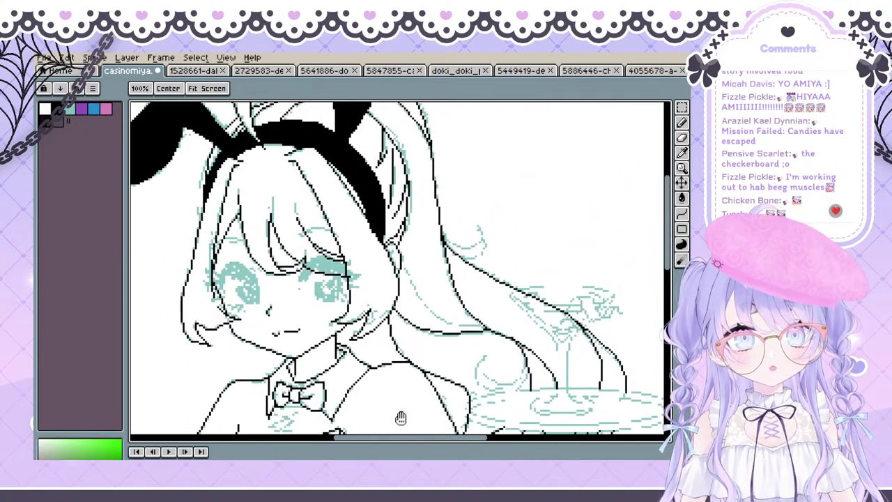
left_click_drag(487, 289, 369, 148)
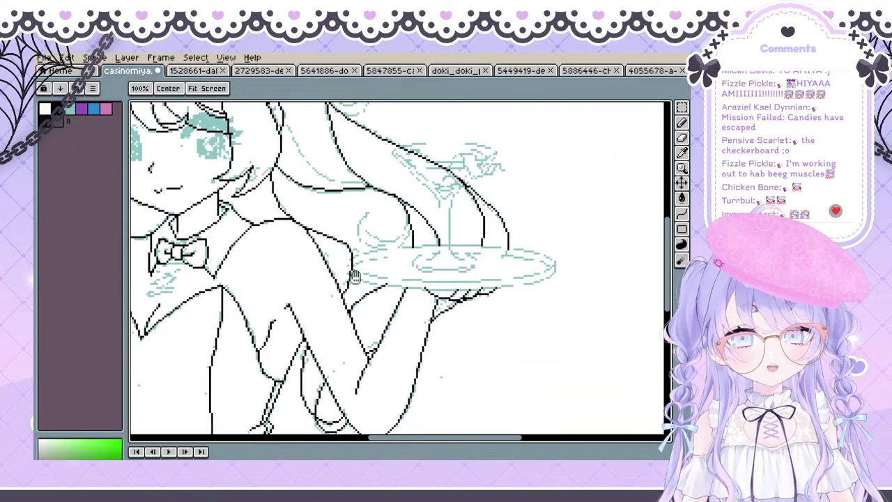
left_click_drag(371, 385, 348, 155)
mouse_move(335, 315)
left_mouse_down()
mouse_move(297, 261)
mouse_move(287, 306)
left_mouse_up()
Ink the upper edge of the fluffy spider leg, from the back of the hip out to the leg's bend
left_click_drag(257, 255, 310, 232)
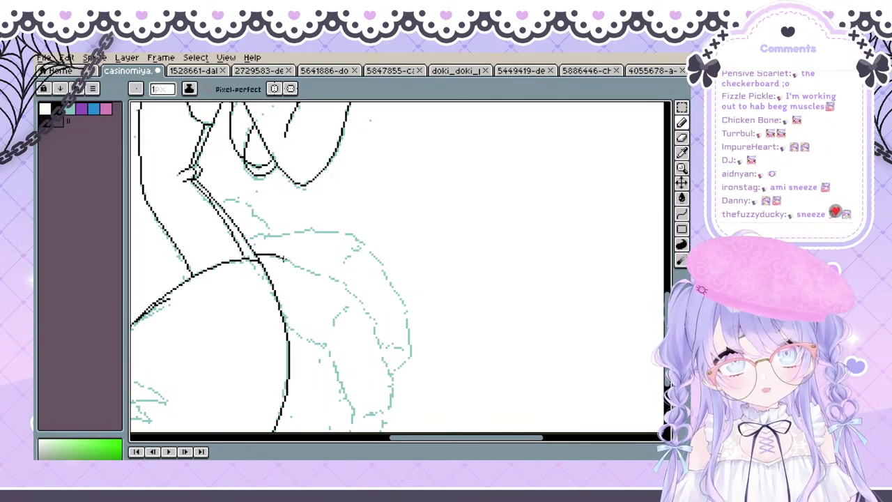
left_click(291, 260, "shift")
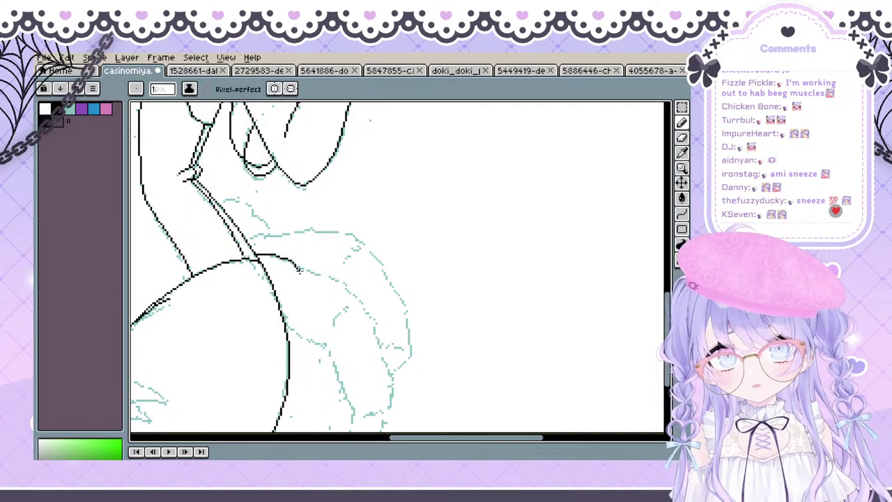
left_click_drag(298, 270, 345, 281)
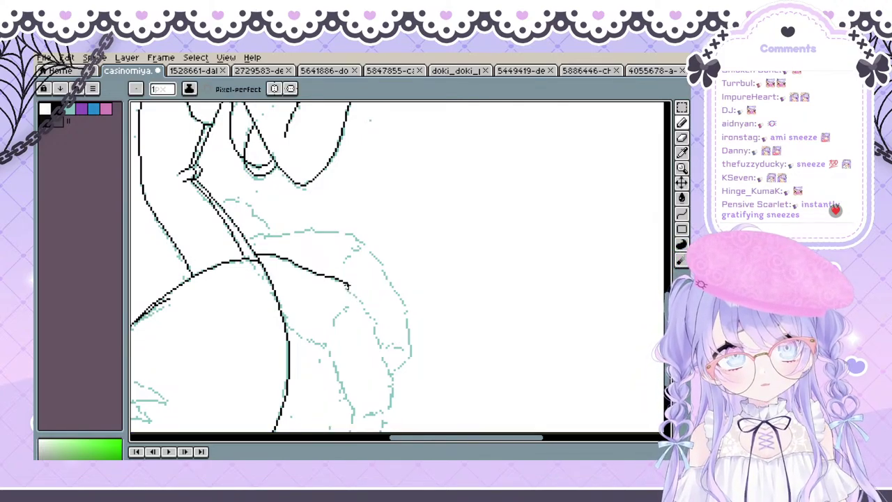
key("ctrl")
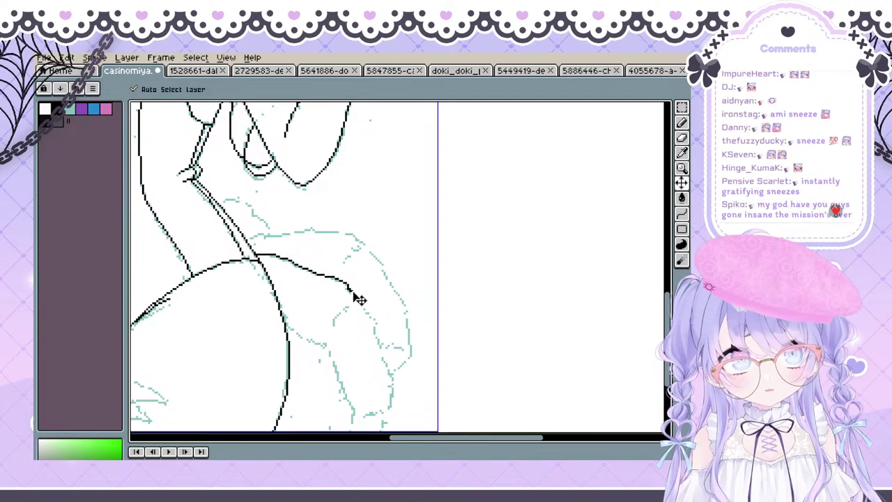
mouse_move(351, 291)
left_mouse_down()
mouse_move(370, 315)
mouse_move(348, 303)
mouse_move(360, 267)
left_mouse_up()
key("space")
key("ctrl+z")
key("ctrl+z")
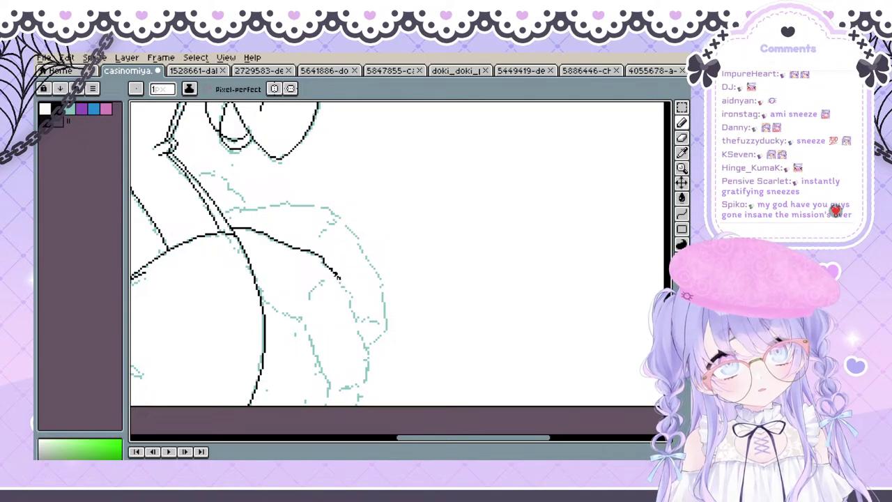
Ink the spider leg's bumpy, fur-like outer edge from the bend down to the canvas's lower border
mouse_move(340, 277)
left_mouse_down()
mouse_move(356, 318)
mouse_move(343, 304)
left_mouse_up()
key("ctrl+z")
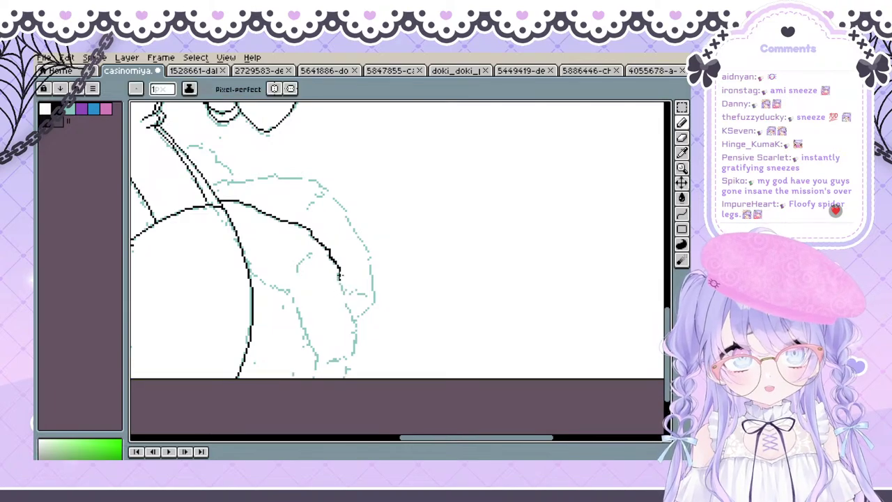
key("ctrl+z")
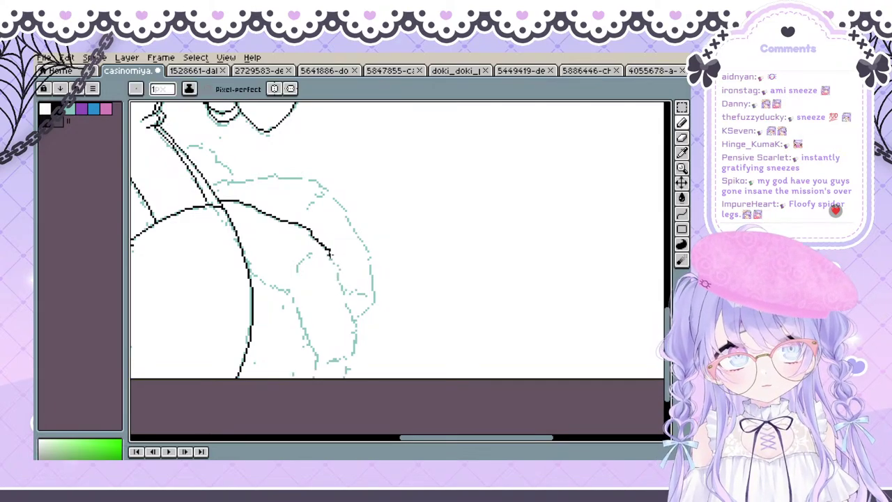
mouse_move(330, 255)
left_mouse_down()
mouse_move(356, 335)
mouse_move(347, 367)
mouse_move(330, 369)
mouse_move(375, 391)
left_mouse_up()
key("ctrl+z")
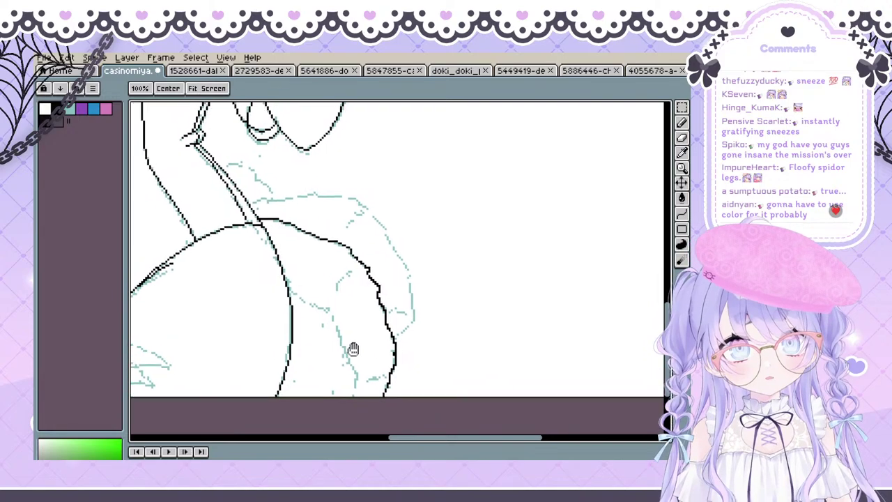
Ink the spider leg's inner edge from the back of the thigh down to the canvas's lower border
left_click_drag(354, 349, 315, 344)
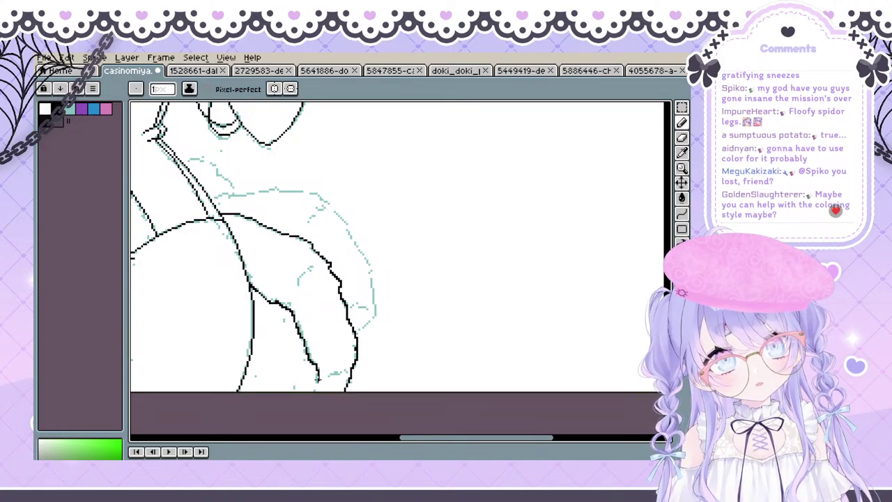
mouse_move(321, 331)
left_mouse_down()
mouse_move(351, 265)
mouse_move(272, 319)
mouse_move(276, 333)
mouse_move(271, 299)
mouse_move(297, 323)
mouse_move(293, 350)
mouse_move(275, 353)
mouse_move(265, 340)
left_mouse_up()
key("ctrl+z")
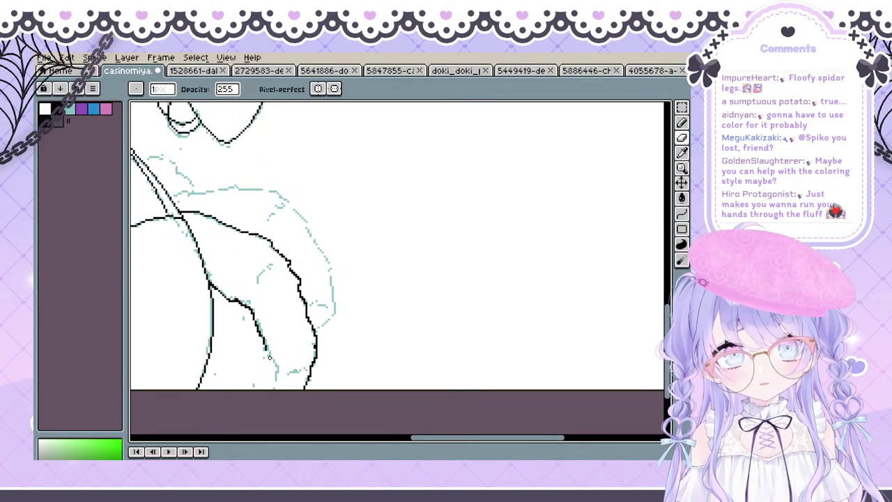
key("e")
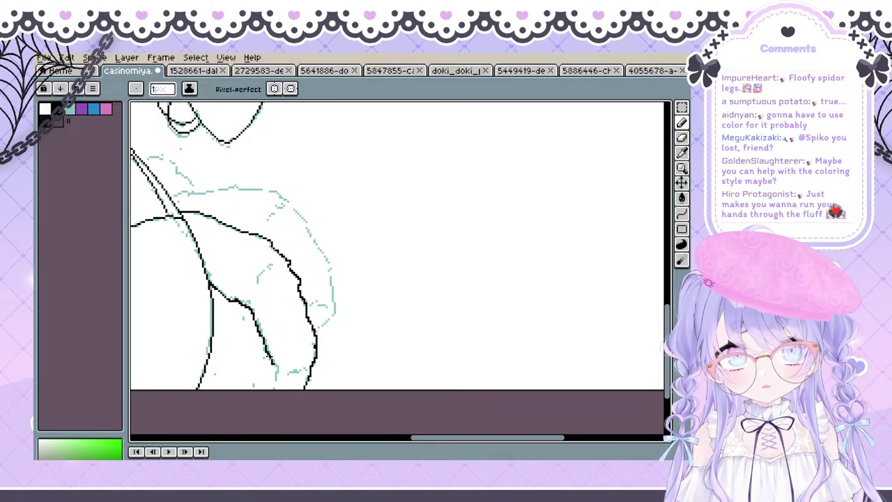
left_click_drag(277, 383, 301, 361)
Add a short fur mark inside the spider leg's lower end and redraw it as a clean tick
mouse_move(329, 331)
left_mouse_down()
mouse_move(360, 324)
mouse_move(358, 336)
left_mouse_up()
key("ctrl+z")
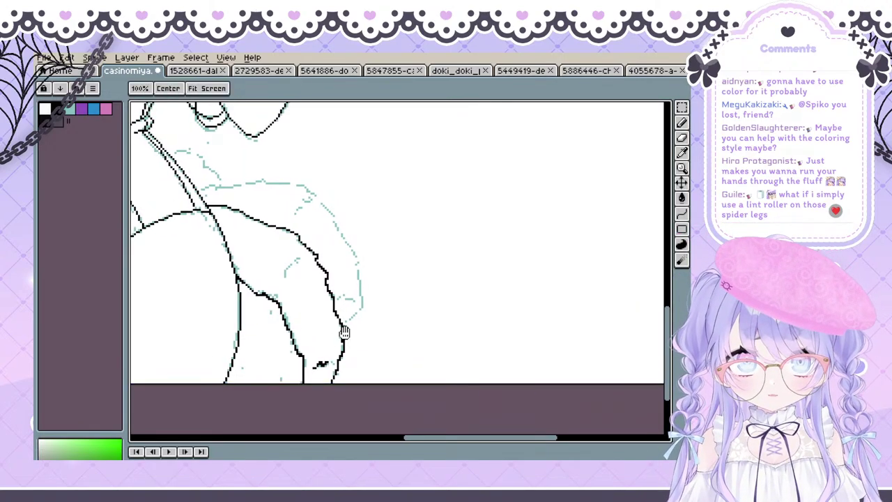
left_click_drag(322, 364, 305, 359)
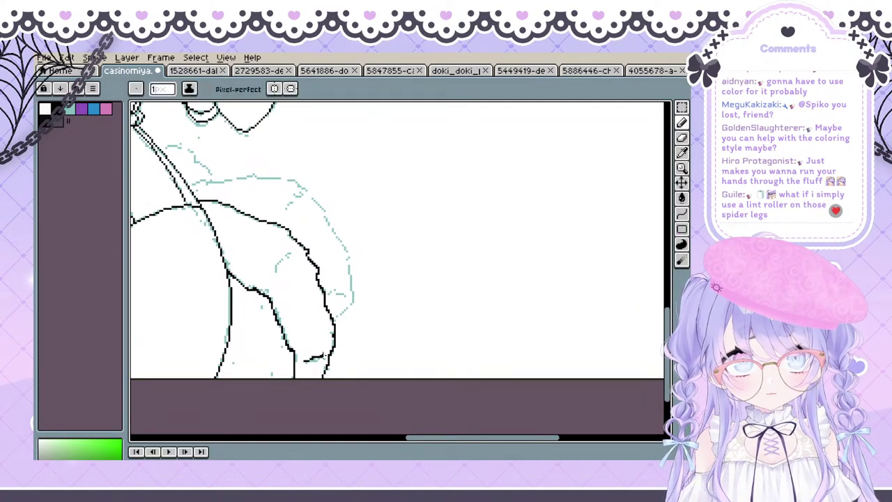
key("ctrl+z")
mouse_move(314, 359)
left_mouse_down()
mouse_move(384, 319)
mouse_move(361, 217)
mouse_move(345, 332)
left_mouse_up()
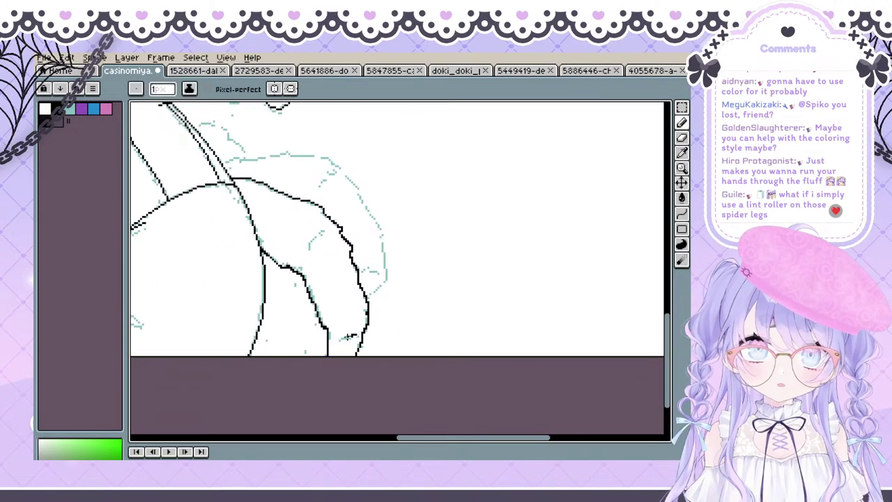
key("space")
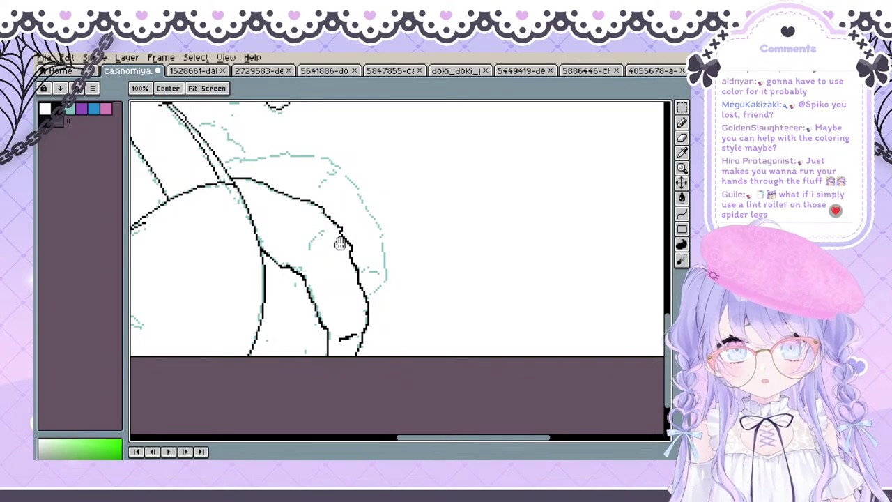
key("space")
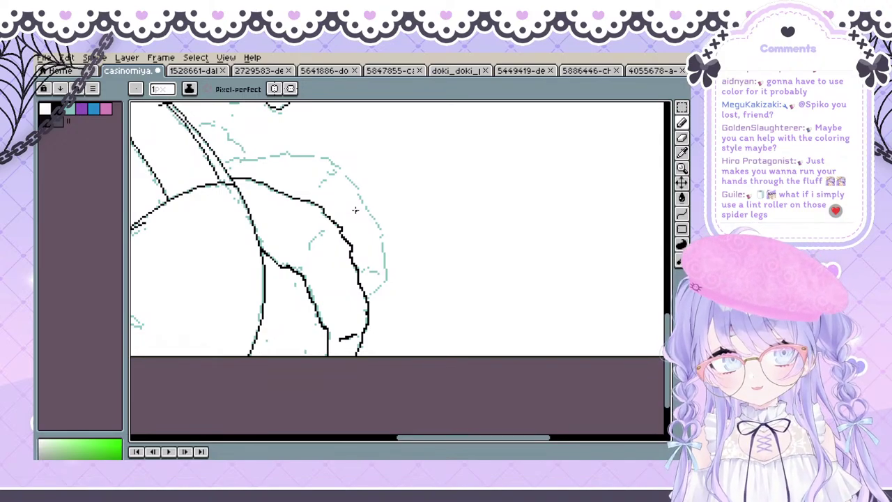
Add a short curved fur mark inside the spider leg at its upper bend, following the sketch
key("space")
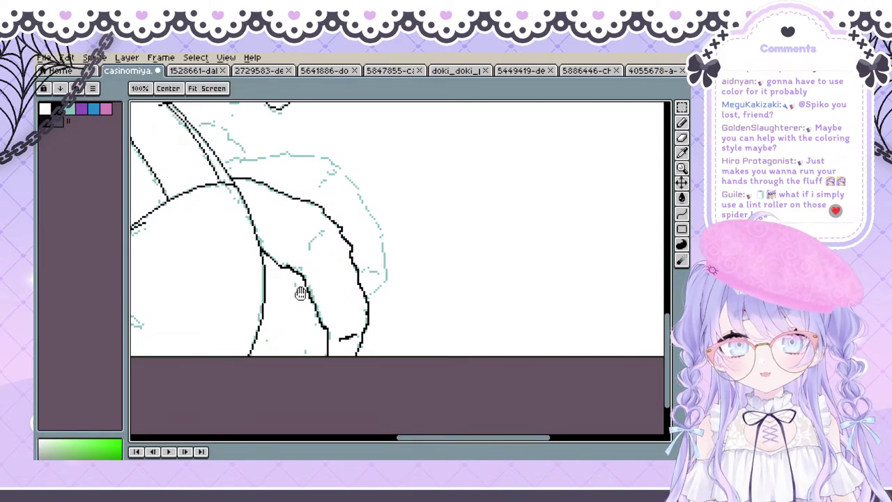
mouse_move(297, 258)
left_mouse_down()
mouse_move(294, 313)
mouse_move(305, 318)
left_mouse_up()
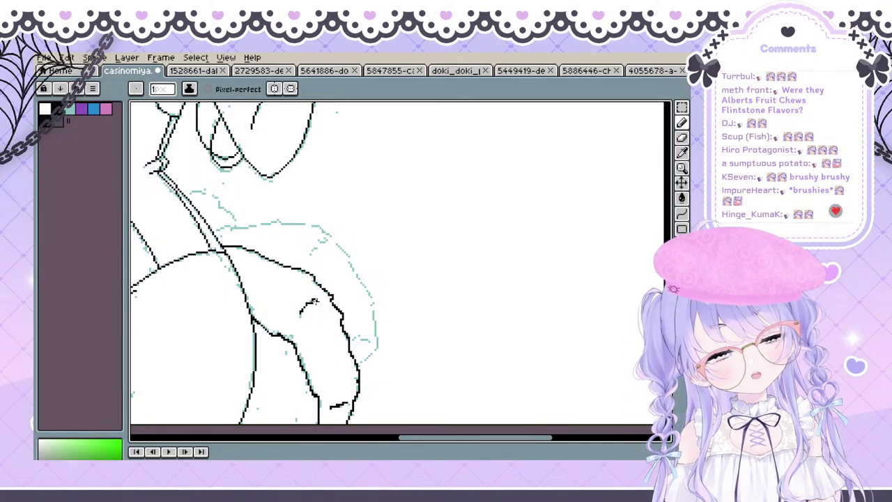
left_click_drag(304, 315, 298, 280)
key("space")
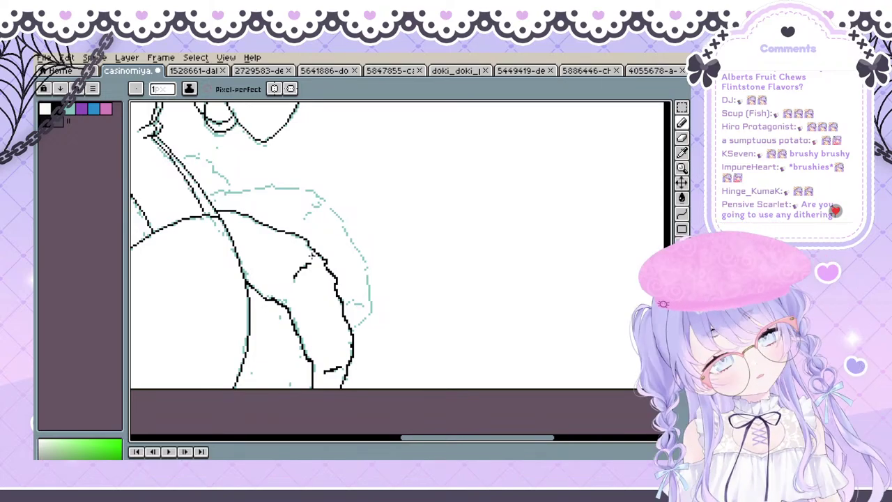
key("space")
left_click_drag(360, 201, 254, 334)
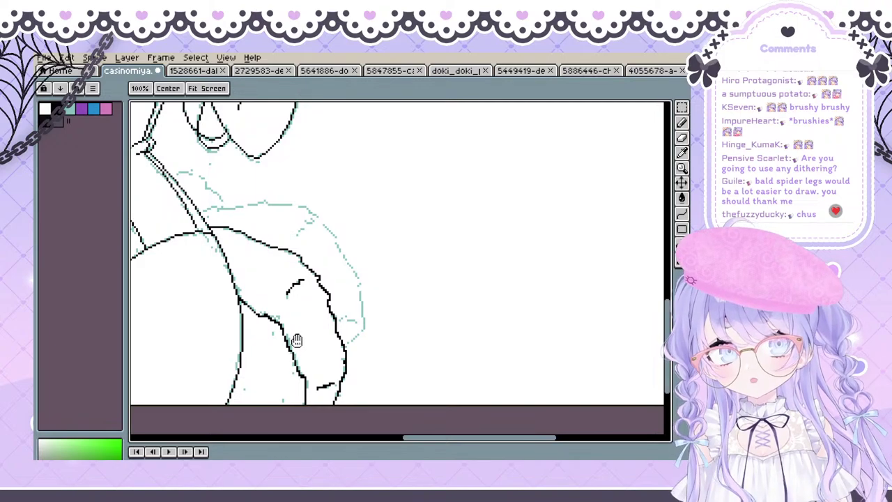
Thin the spider leg's inner line where it starts at the back of the thigh
key("b")
key("space")
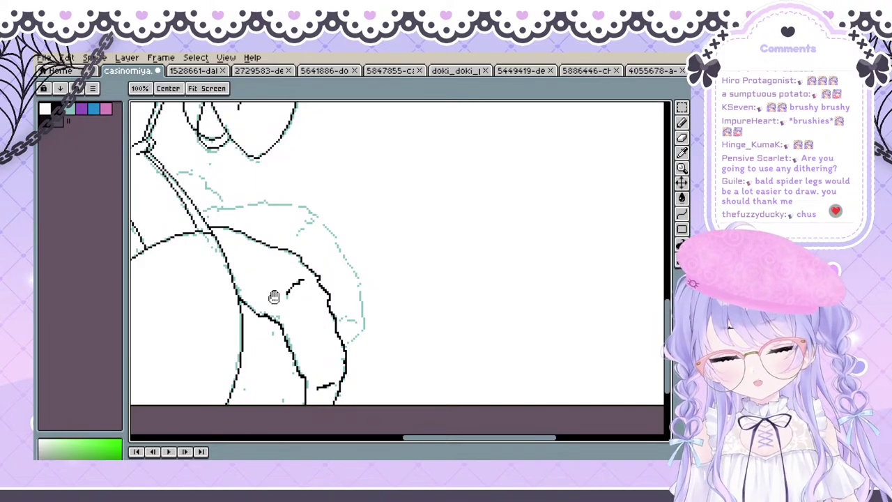
mouse_move(252, 298)
left_mouse_down()
mouse_move(261, 293)
mouse_move(243, 282)
left_mouse_up()
key("e")
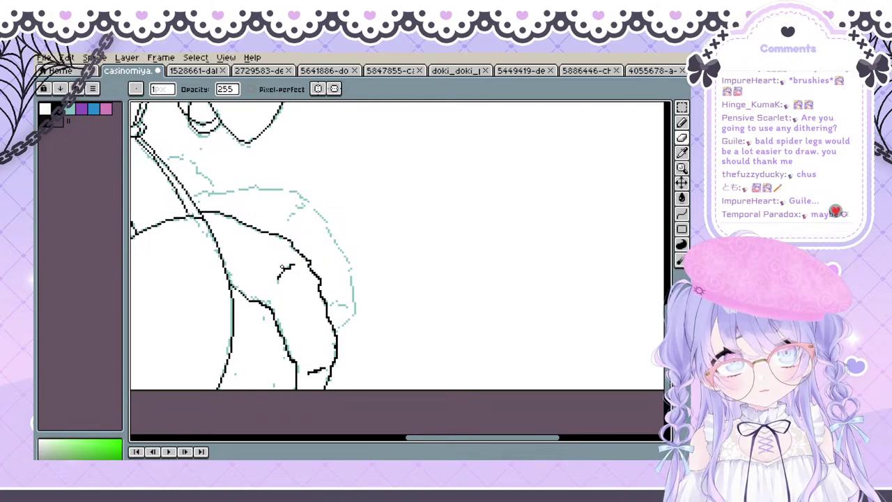
key("ctrl+z")
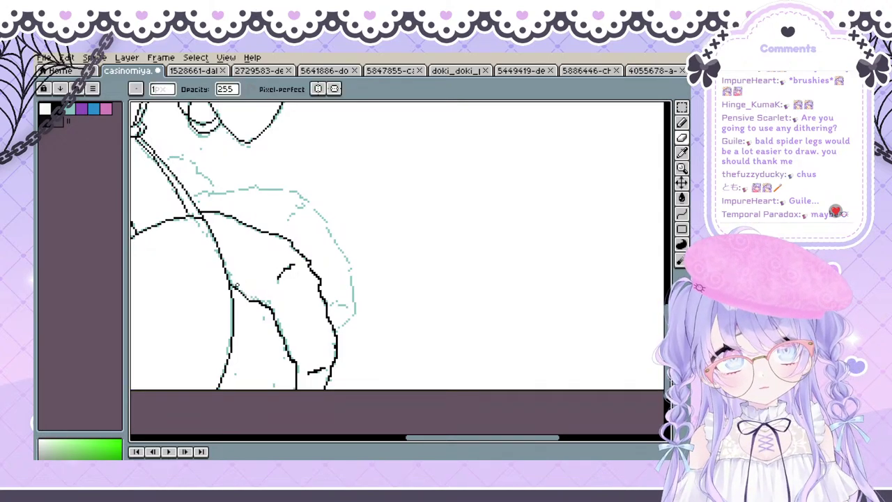
key("space")
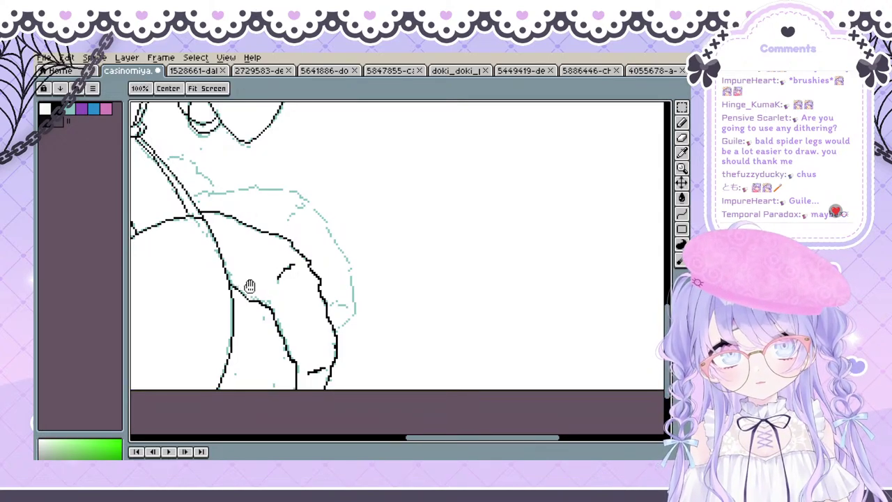
mouse_move(269, 275)
left_mouse_down()
mouse_move(273, 285)
mouse_move(254, 286)
mouse_move(281, 253)
mouse_move(276, 276)
left_mouse_up()
Clean up excess pixels along the spider leg's inner edge around its bend
key("b")
key("space")
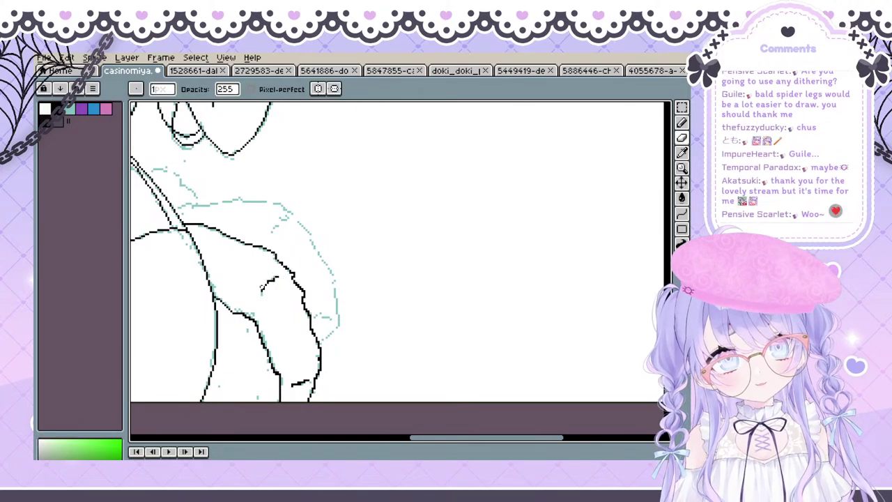
key("space")
left_click_drag(316, 280, 311, 242)
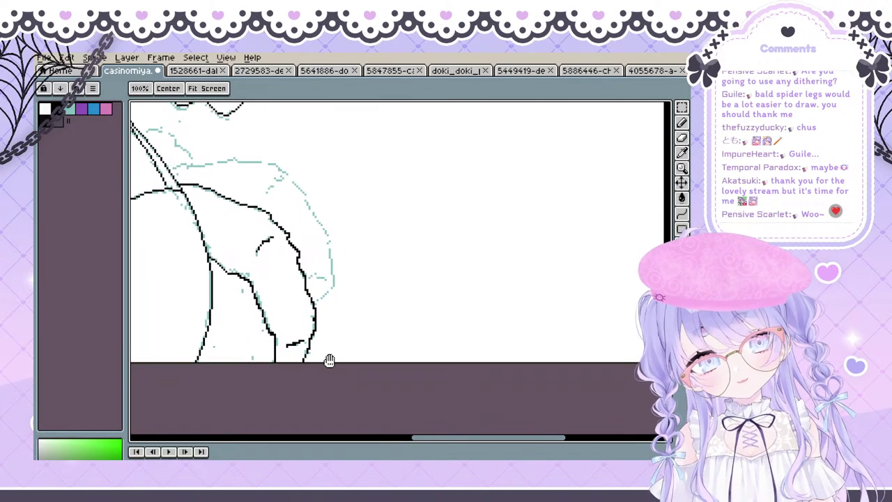
key("space")
left_click_drag(260, 304, 258, 296)
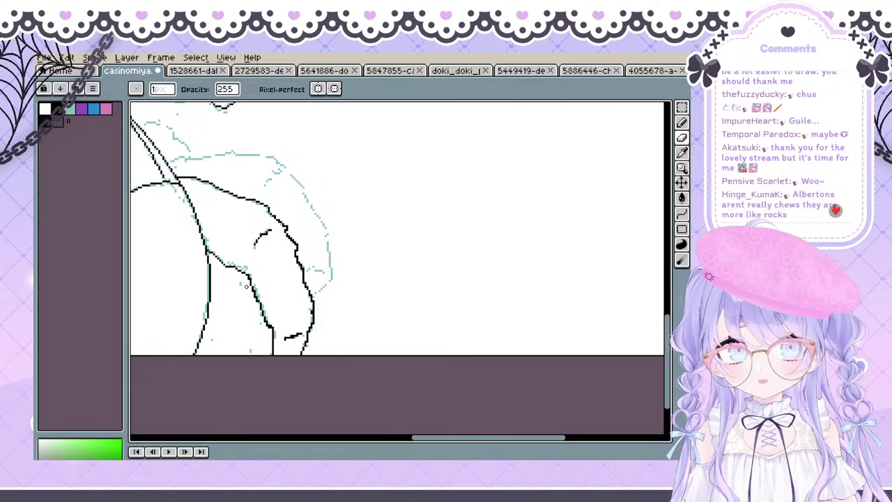
Clean up the spider leg's inner line between its bend and the canvas edge, erasing stray pixels and smoothing the lower corner
mouse_move(253, 266)
left_mouse_down()
mouse_move(246, 274)
mouse_move(235, 263)
left_mouse_up()
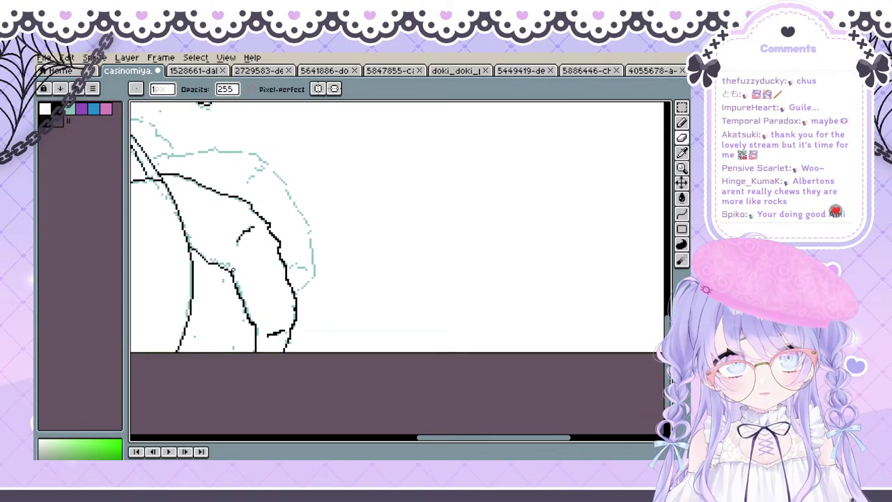
left_click_drag(232, 270, 206, 273)
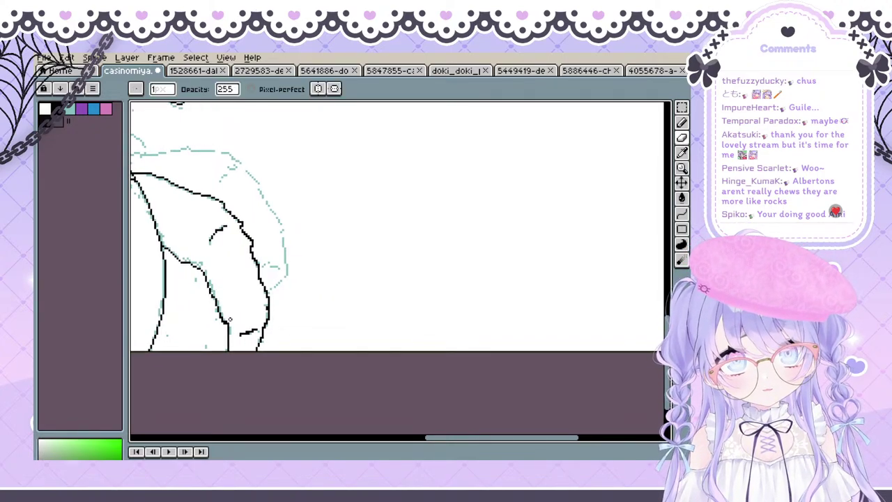
left_click_drag(213, 296, 214, 297)
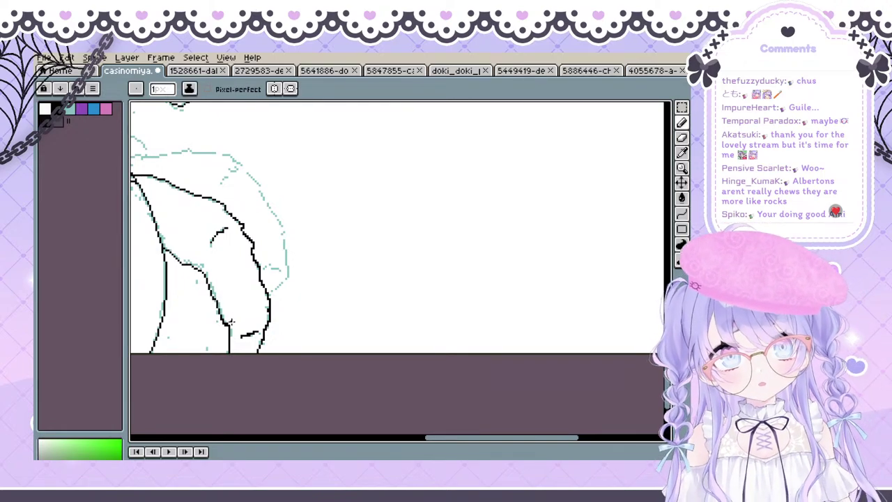
left_click_drag(229, 320, 219, 314)
key("e")
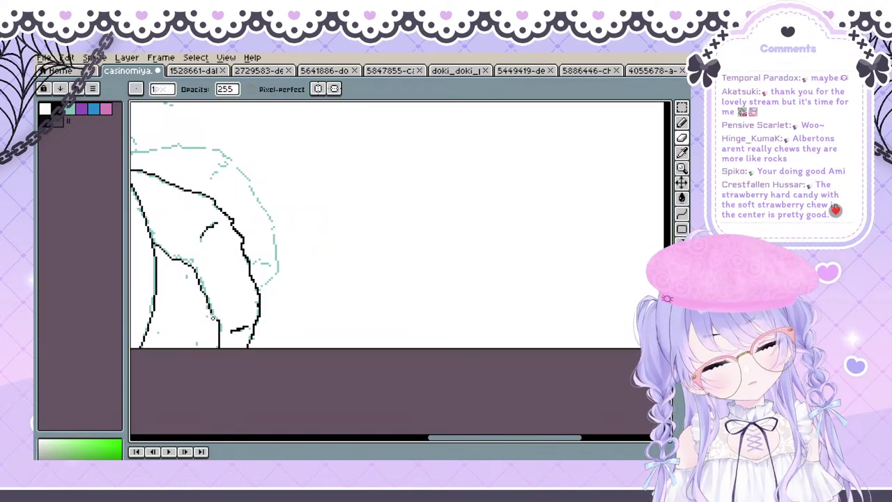
left_click_drag(212, 315, 216, 319)
key("b")
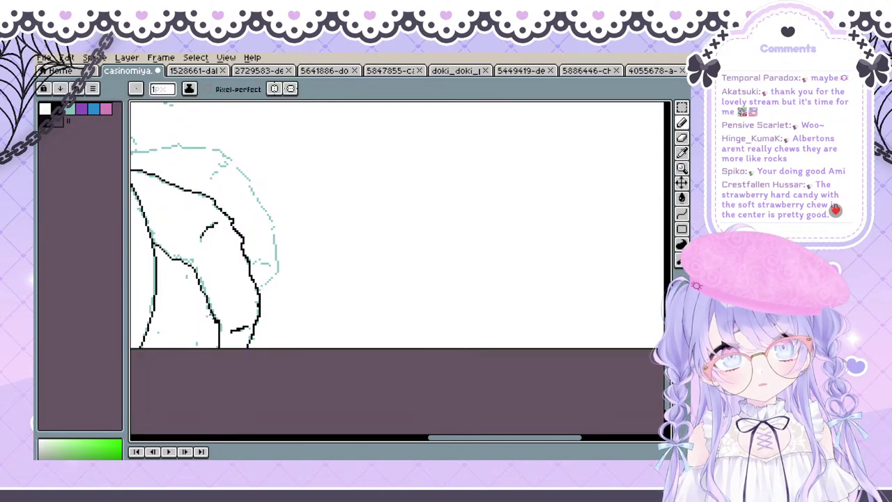
key("e")
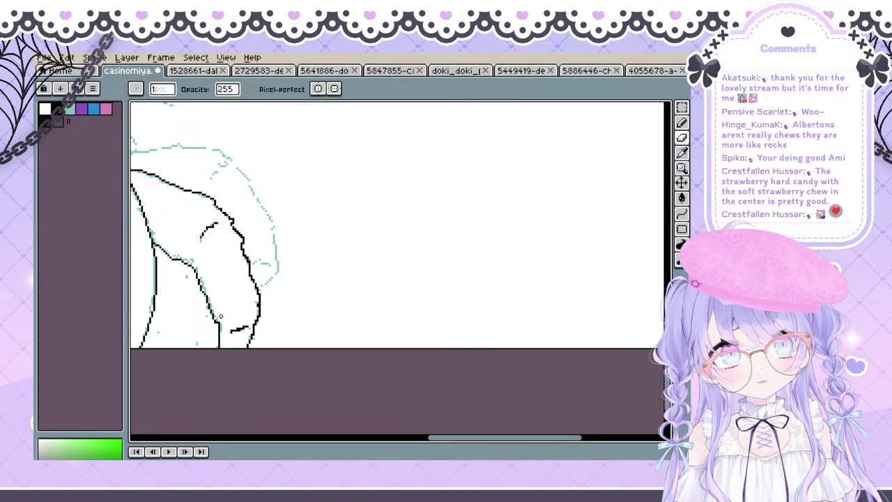
mouse_move(265, 266)
left_mouse_down()
mouse_move(305, 237)
mouse_move(285, 257)
left_mouse_up()
mouse_move(229, 320)
left_mouse_down()
mouse_move(202, 348)
mouse_move(217, 317)
left_mouse_up()
Rework the fur mark inside the spider leg's lower end into a thin, jagged tick
key("space")
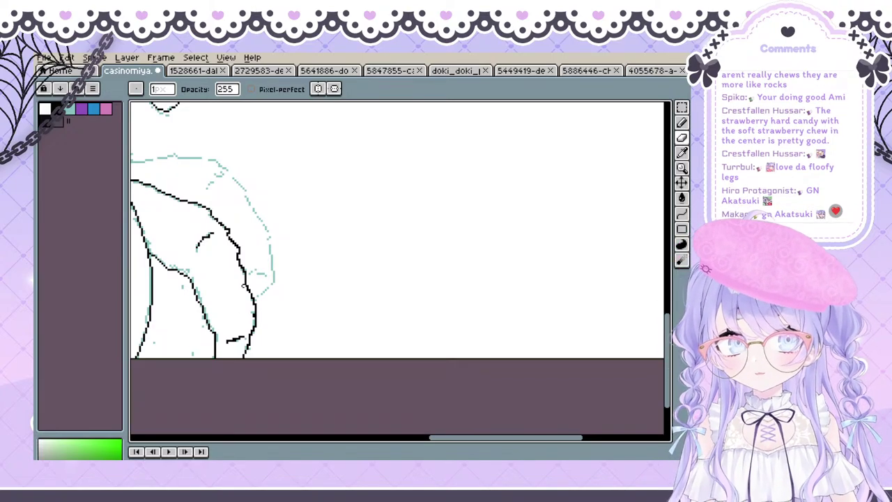
key("space")
mouse_move(216, 303)
left_mouse_down()
mouse_move(209, 275)
mouse_move(207, 325)
mouse_move(255, 340)
mouse_move(242, 345)
left_mouse_up()
key("space")
key("b")
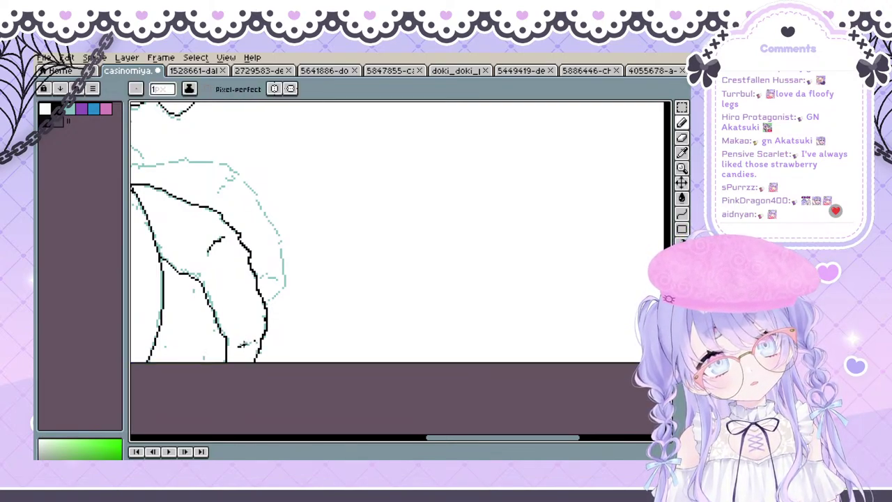
left_click_drag(244, 343, 255, 341)
key("space")
mouse_move(284, 279)
left_mouse_down()
mouse_move(313, 254)
mouse_move(253, 334)
mouse_move(230, 335)
mouse_move(241, 340)
mouse_move(254, 300)
left_mouse_up()
key("shift+x")
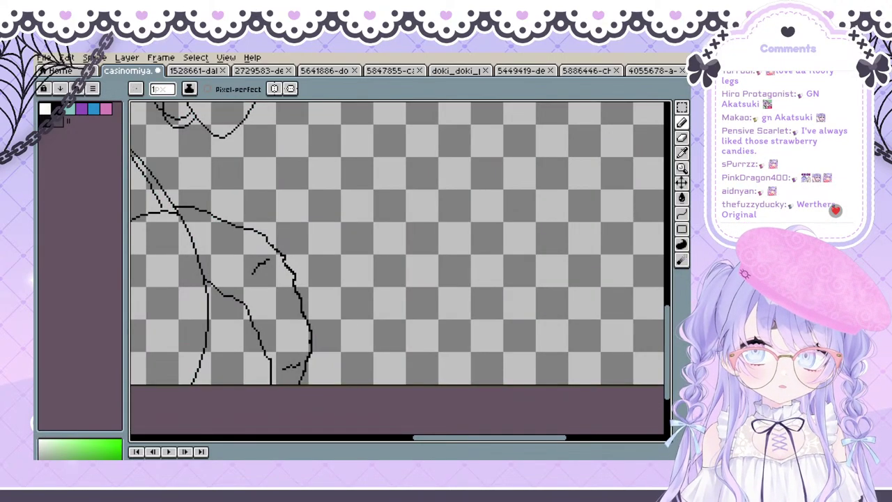
key("shift+x")
left_click_drag(319, 249, 310, 251)
Erase the spider leg's inner line around its bend and redraw it with a small jagged fur notch
key("e")
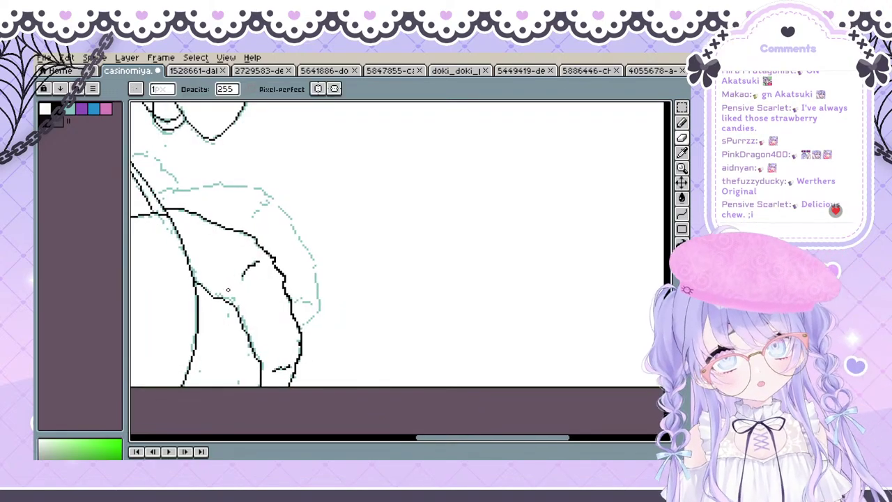
left_click_drag(220, 298, 238, 309)
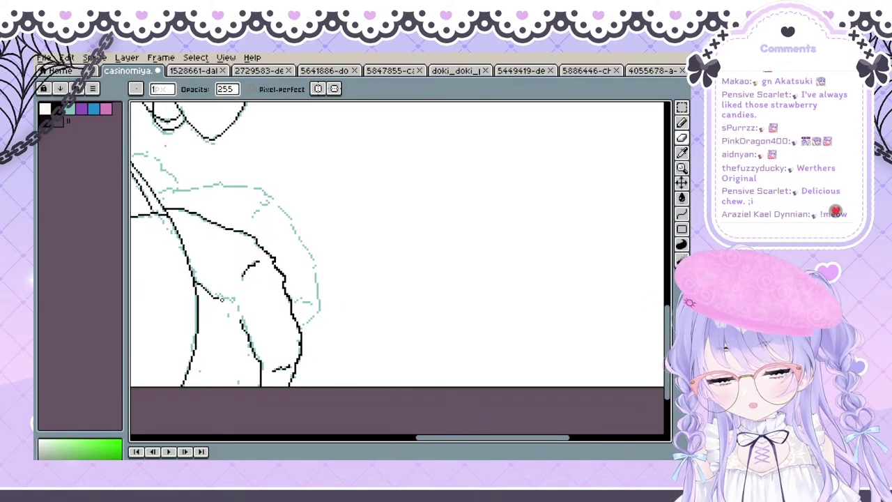
key("b")
left_click_drag(218, 298, 225, 299)
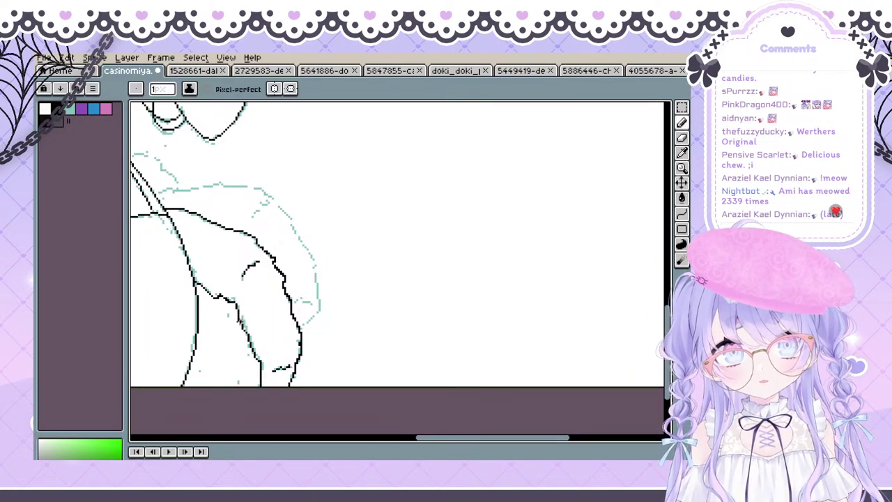
key("e")
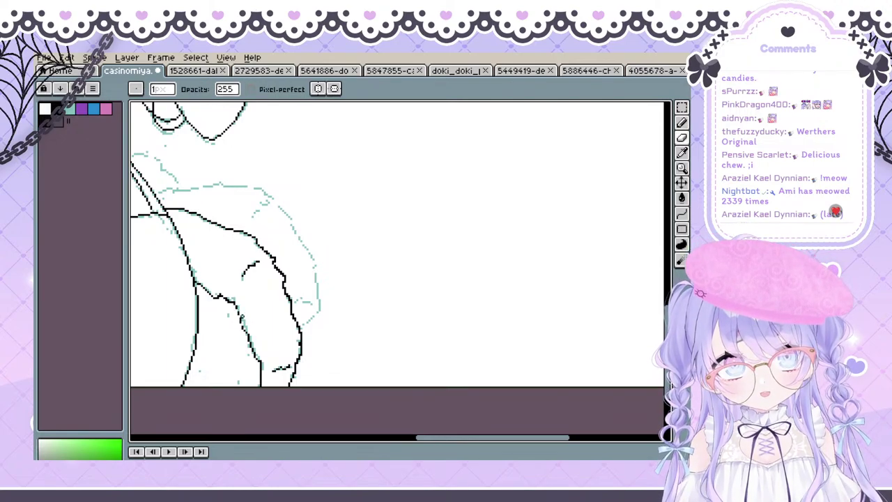
key("ctrl+z")
key("ctrl+y")
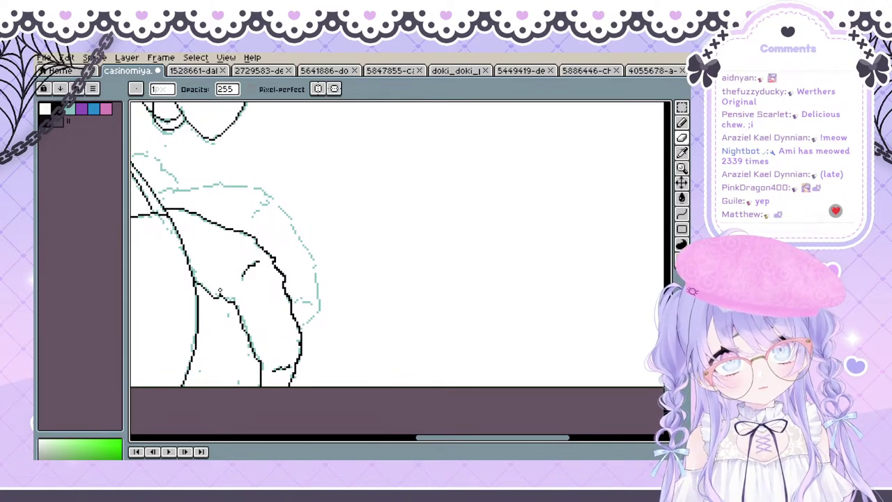
Refine the fur notches on the spider leg's outer edge around the upper bend by erasing excess pixels
mouse_move(220, 290)
left_mouse_down()
mouse_move(231, 211)
mouse_move(239, 306)
mouse_move(362, 272)
mouse_move(268, 293)
mouse_move(247, 280)
left_mouse_up()
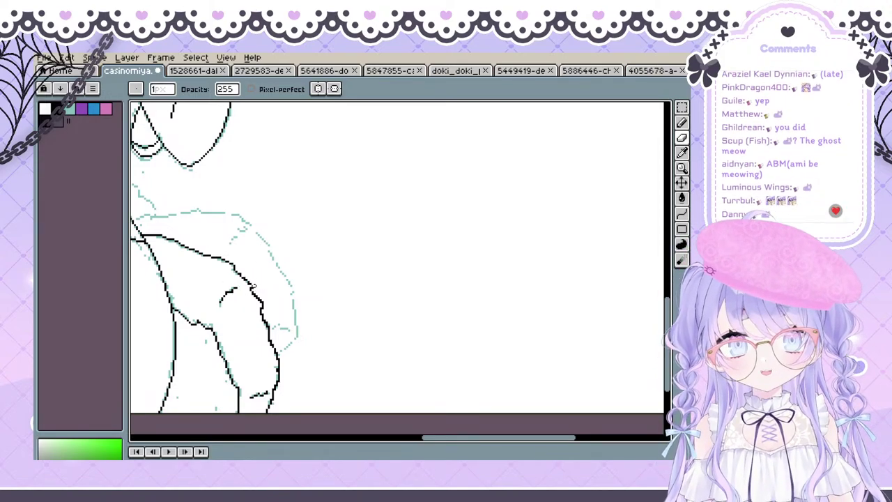
key("ctrl+z")
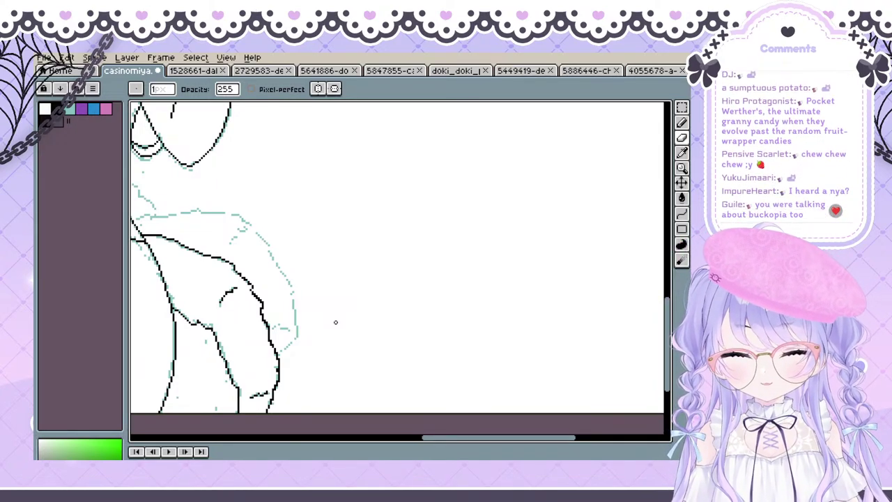
key("space")
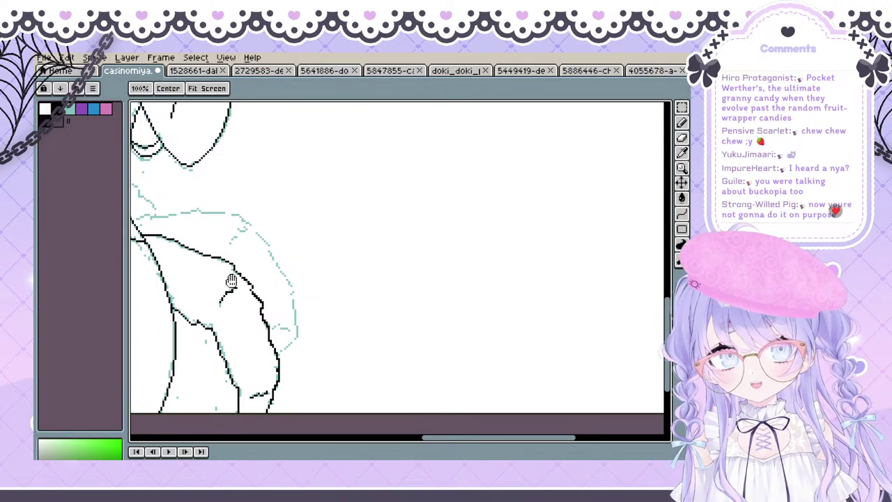
key("space")
mouse_move(214, 258)
left_mouse_down()
mouse_move(224, 287)
mouse_move(227, 274)
mouse_move(251, 282)
mouse_move(197, 277)
left_mouse_up()
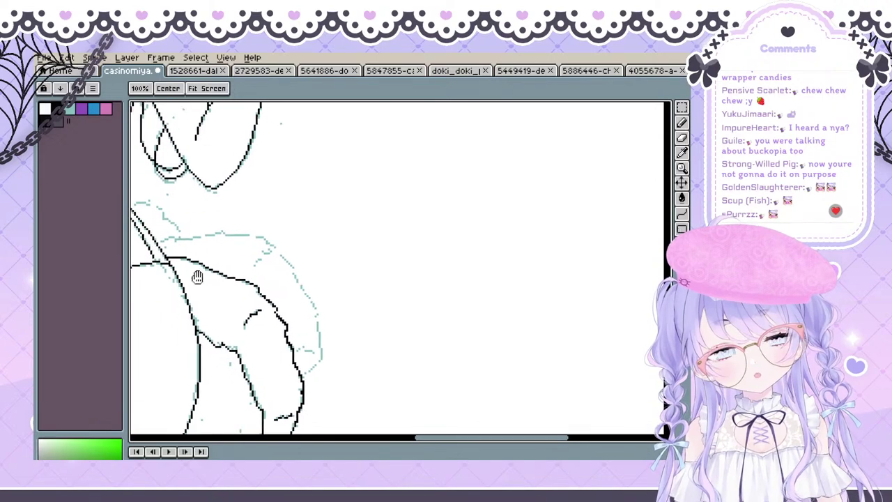
left_click_drag(258, 322, 203, 291)
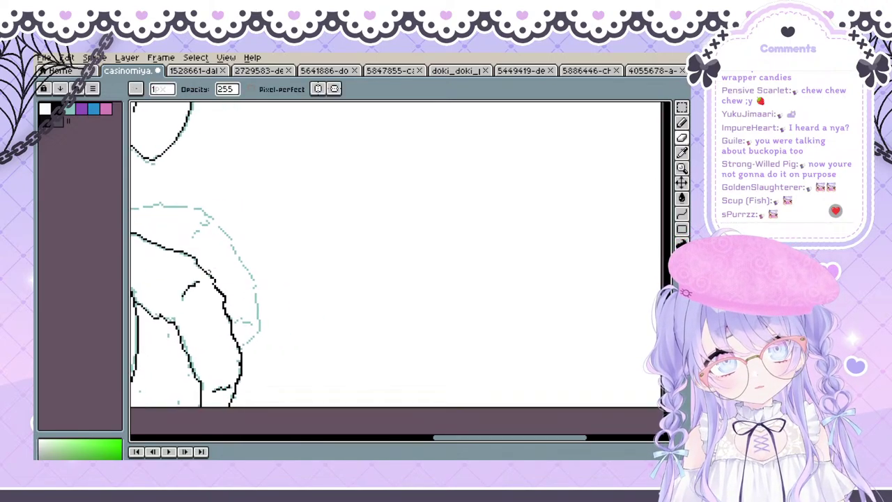
key("space")
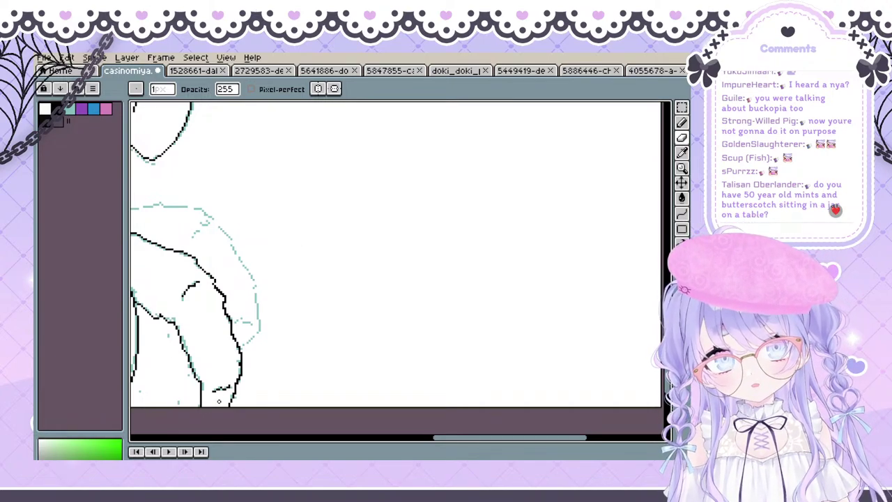
key("space")
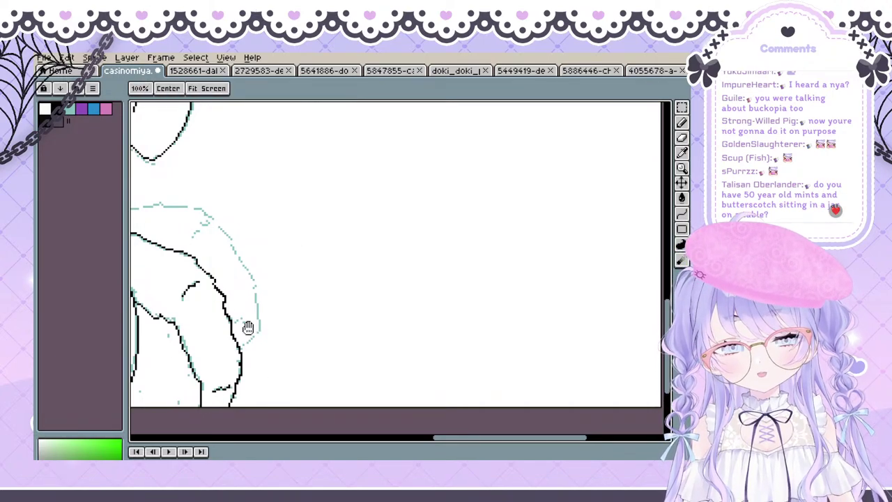
left_click_drag(246, 325, 245, 320)
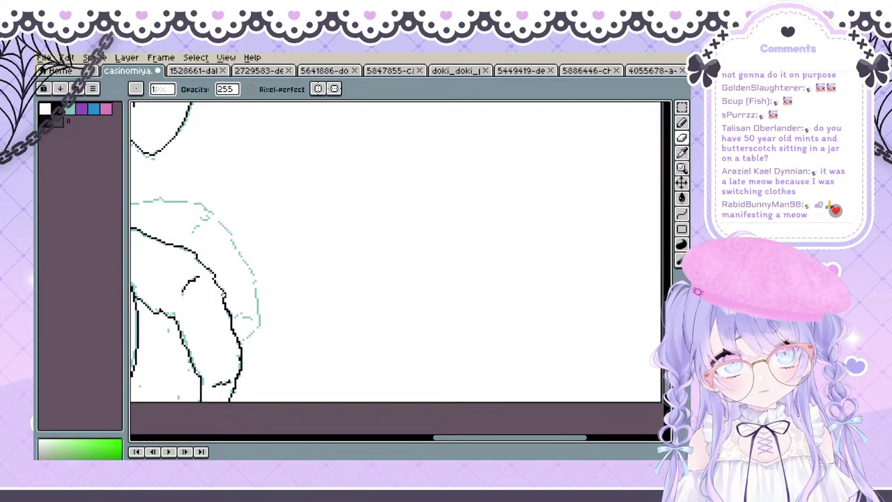
key("space")
left_click_drag(224, 299, 211, 288)
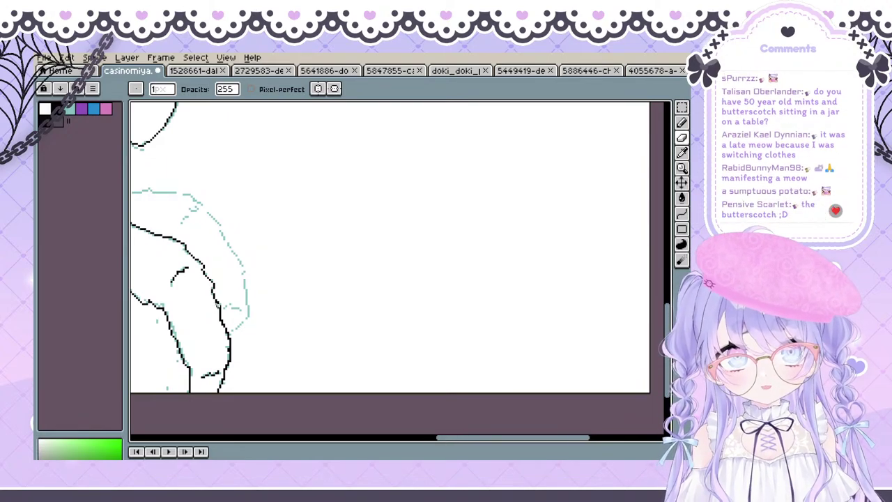
key("space")
mouse_move(211, 297)
left_mouse_down()
mouse_move(229, 246)
mouse_move(247, 249)
left_mouse_up()
key("space")
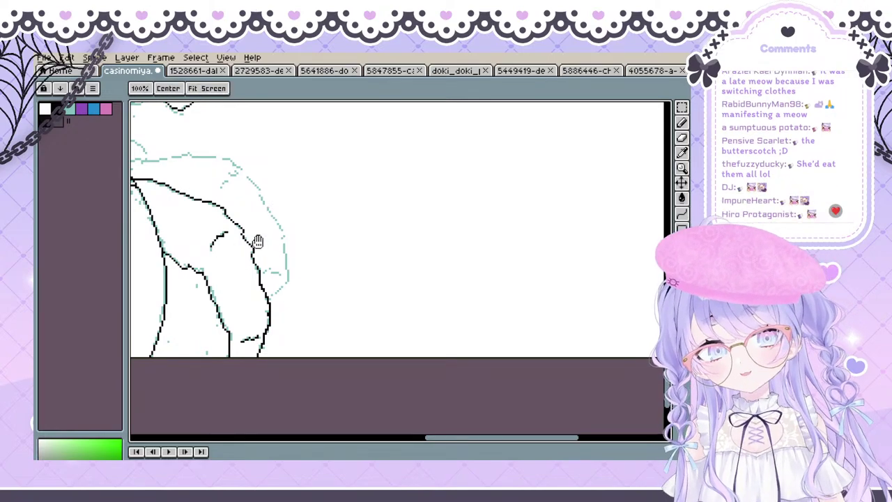
Redraw the middle section of the spider leg's outer edge with a small fur notch below the bend
scroll(249, 295, "down", 1)
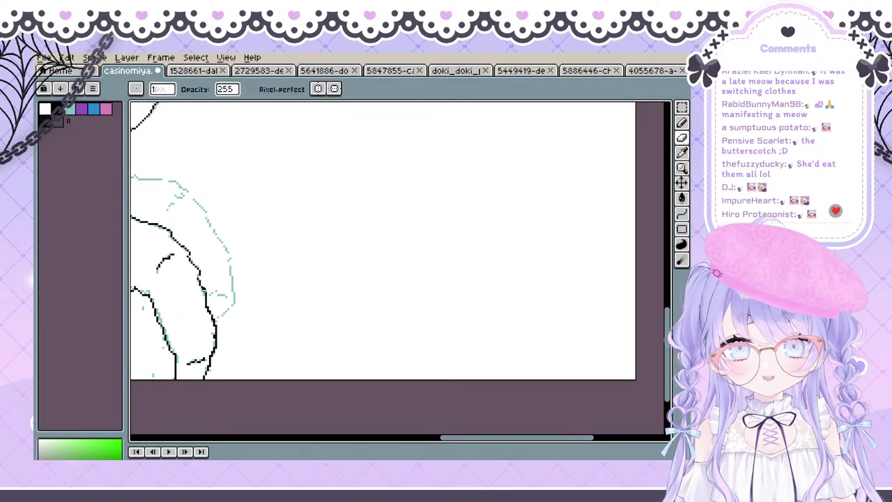
key("b")
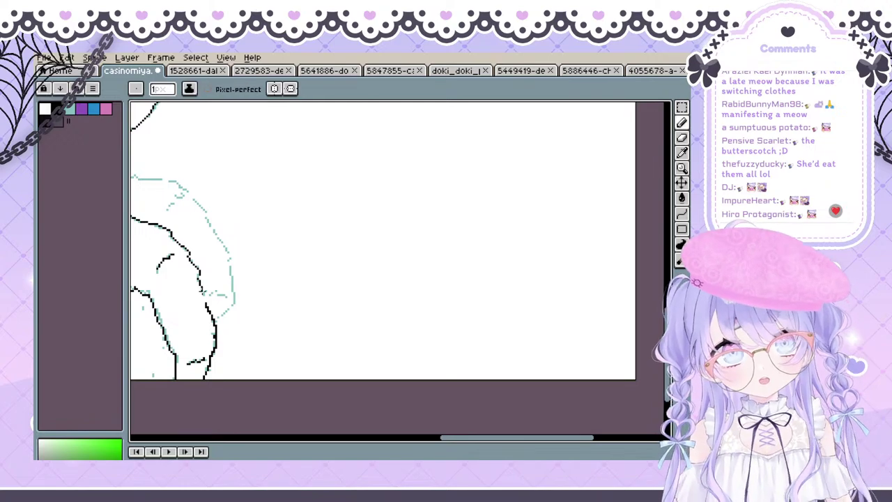
key("ctrl+z")
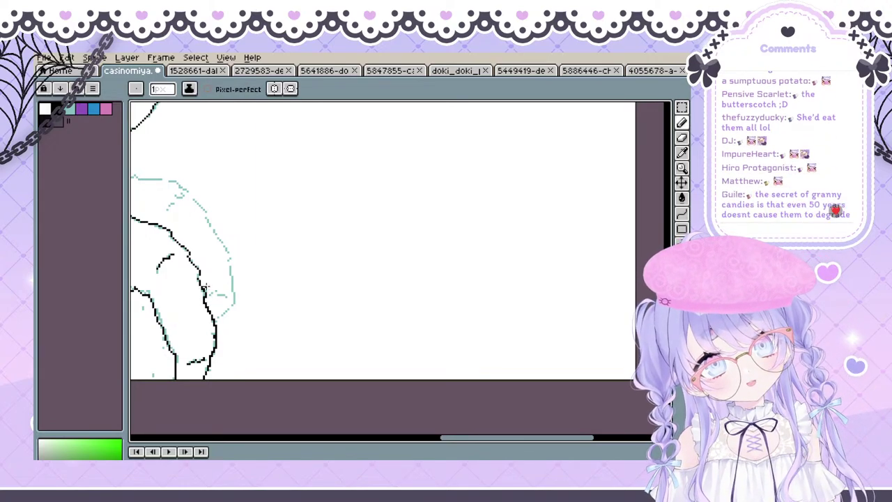
key("b")
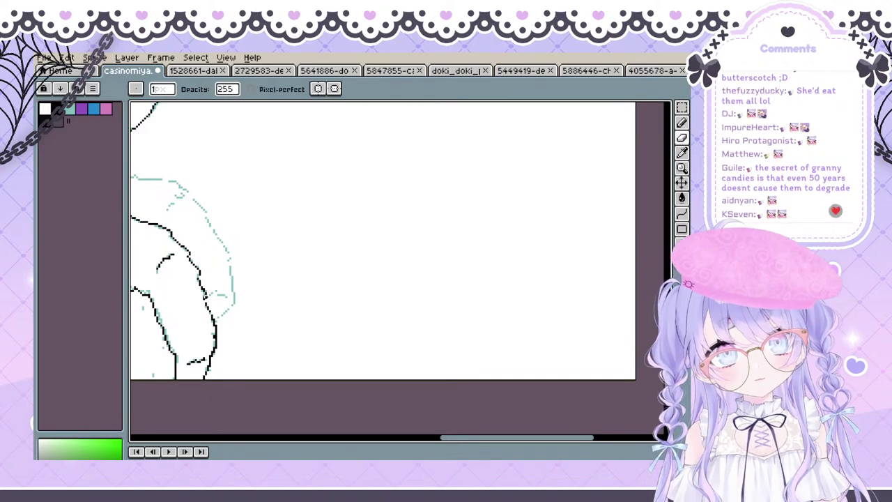
key("b")
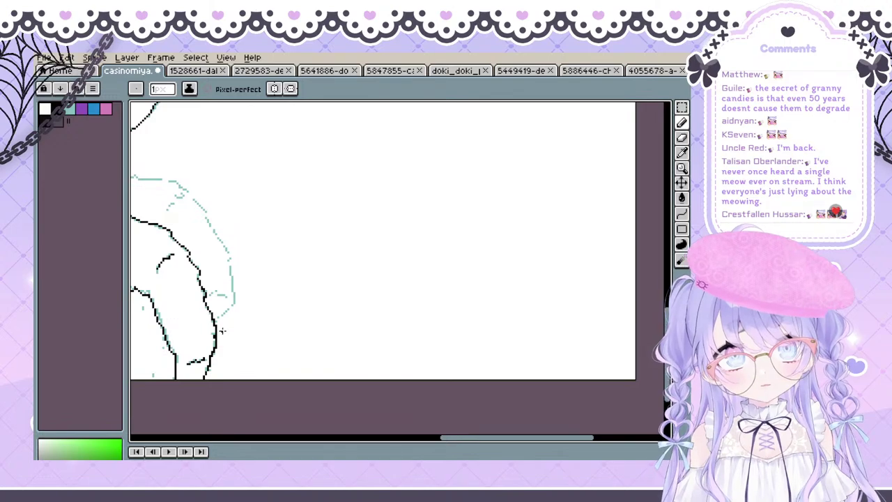
Erase the rounded lower bulge of the spider leg's outer edge and redraw it with a pointed fur corner
key("b")
key("b")
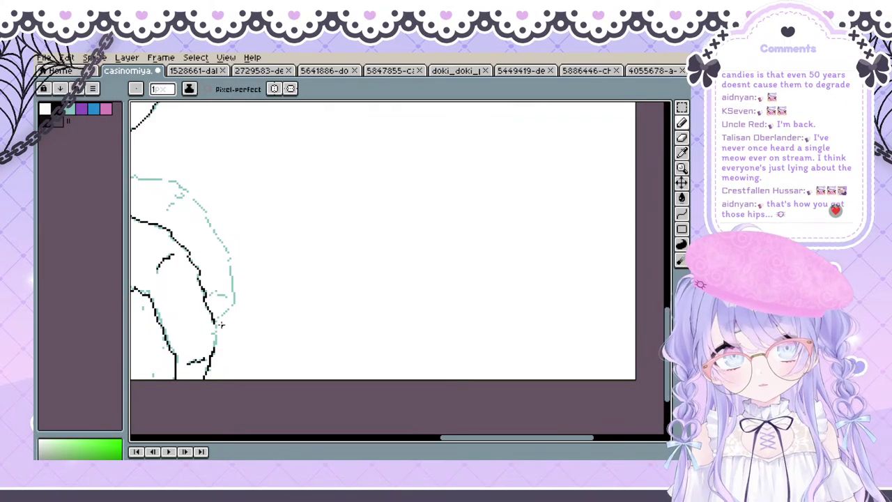
key("space")
left_click_drag(221, 327, 236, 332)
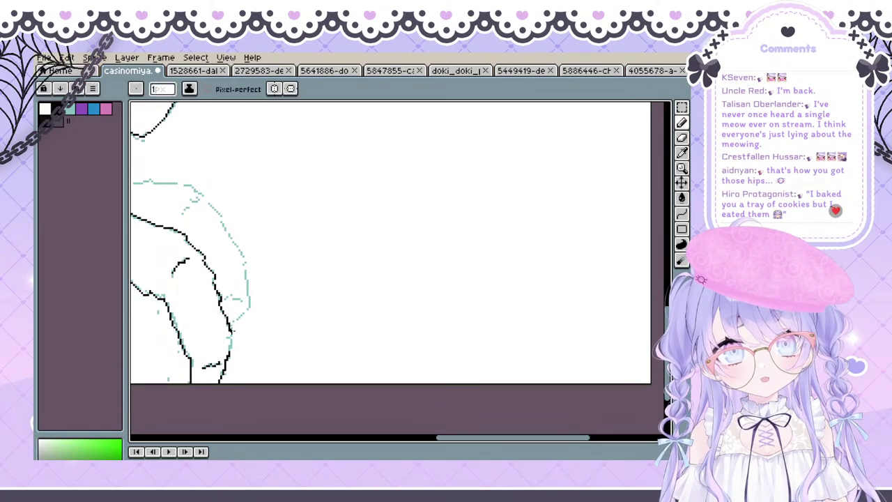
scroll(273, 275, "up", 1)
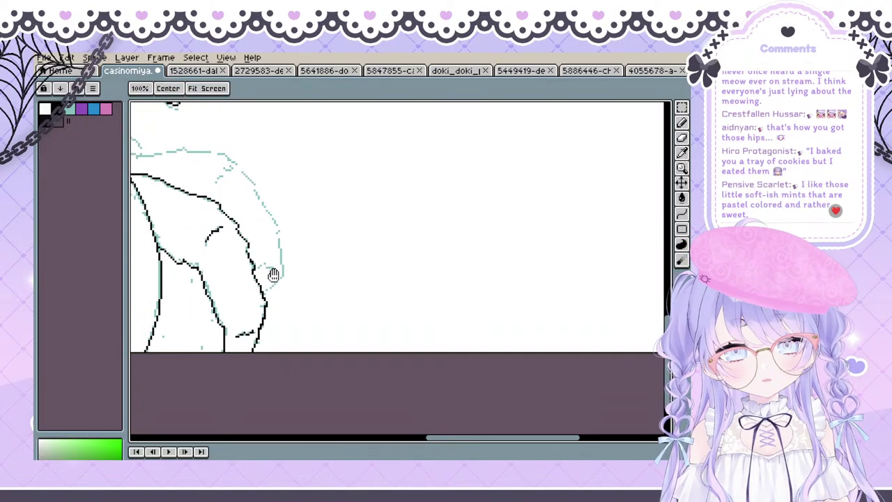
scroll(273, 276, "up", 2)
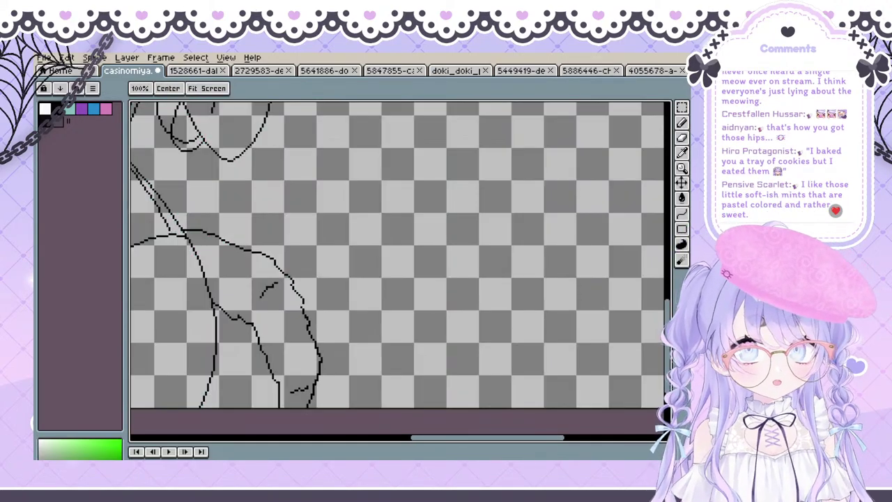
key("b")
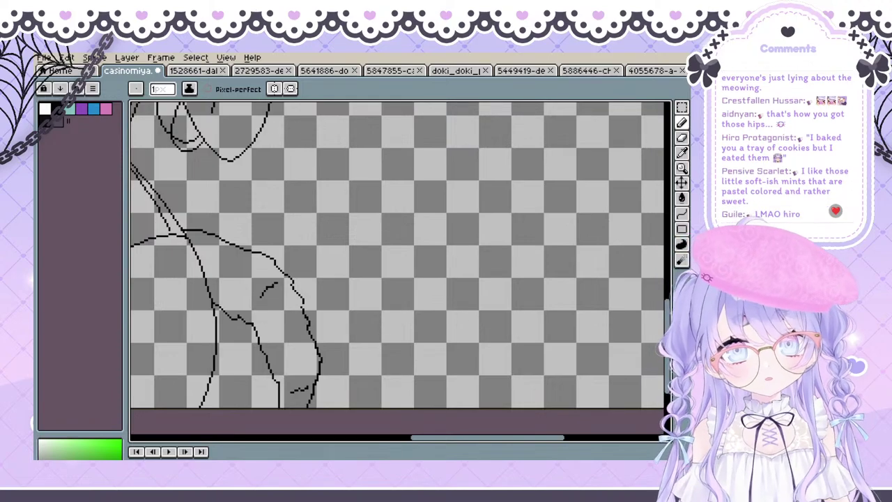
key("space")
left_click_drag(282, 306, 266, 314)
mouse_move(293, 269)
left_mouse_down()
mouse_move(292, 252)
mouse_move(278, 243)
mouse_move(335, 295)
mouse_move(265, 293)
mouse_move(273, 292)
left_mouse_up()
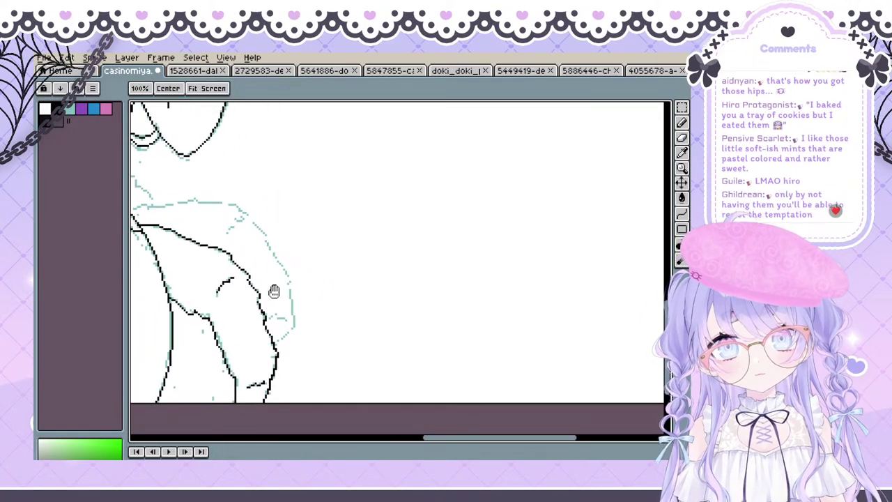
Clean up the fur notch on the middle of the spider leg's outer edge by erasing and redrawing its pixels
key("space")
left_click_drag(254, 334, 235, 329)
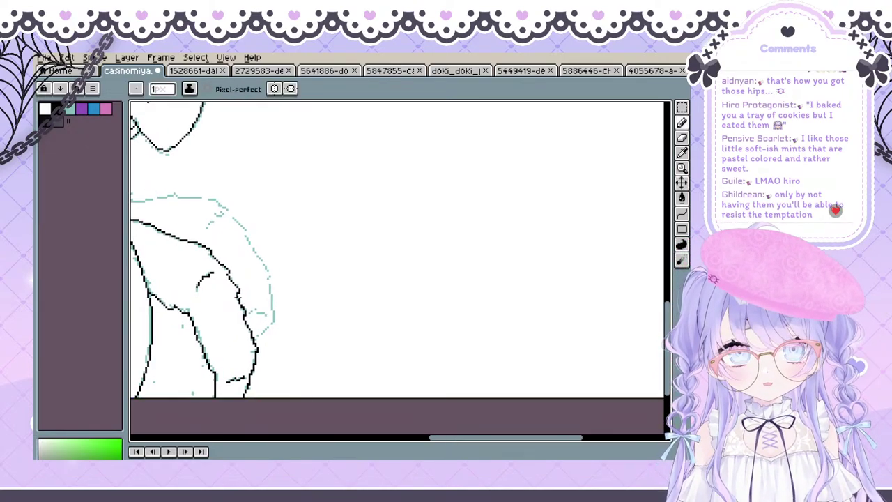
key("e")
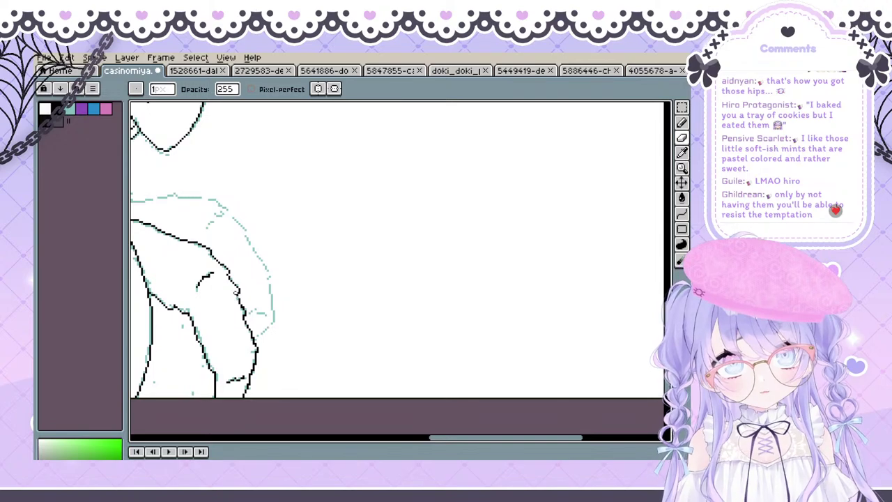
key("b")
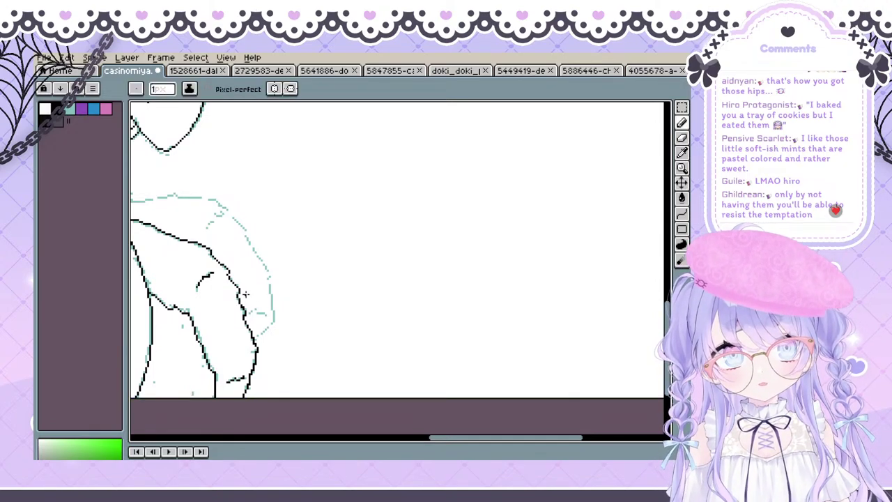
Doodle a round cartoon head with two uneven eyes and a mouth in the blank canvas area beside the figure
left_click_drag(357, 227, 233, 274)
mouse_move(298, 189)
left_mouse_down()
mouse_move(267, 243)
mouse_move(324, 198)
mouse_move(271, 256)
mouse_move(324, 209)
mouse_move(288, 206)
mouse_move(271, 223)
mouse_move(288, 229)
mouse_move(265, 236)
left_mouse_up()
left_click_drag(313, 222, 304, 231)
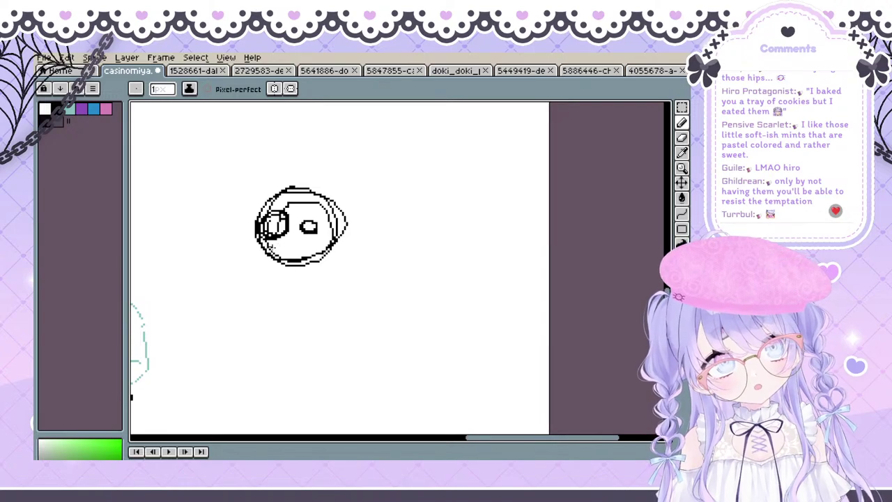
left_click_drag(271, 247, 322, 251)
Draw a simple rounded body with a flat base beneath the doodled head
key("space")
mouse_move(287, 277)
left_mouse_down()
mouse_move(297, 244)
mouse_move(286, 318)
mouse_move(346, 315)
left_mouse_up()
left_click_drag(333, 224, 358, 316)
key("ctrl+z")
mouse_move(332, 223)
left_mouse_down()
mouse_move(357, 306)
mouse_move(521, 422)
mouse_move(563, 303)
left_mouse_up()
key("space")
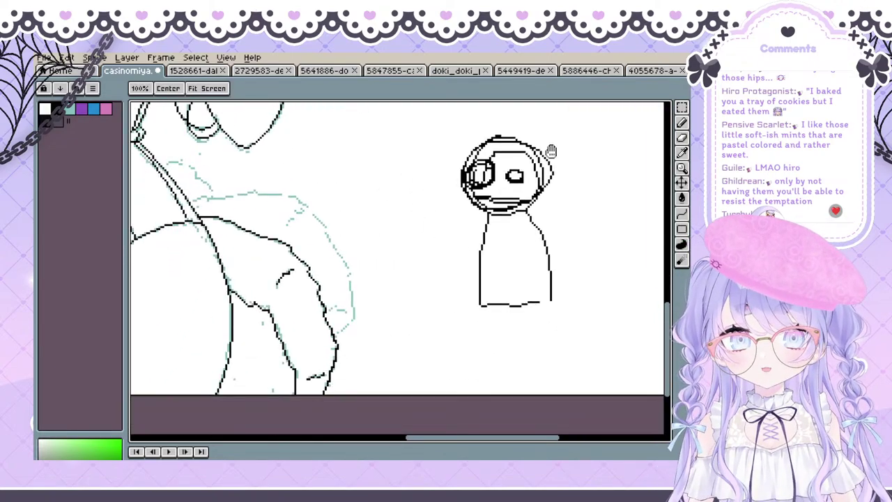
left_click_drag(441, 286, 284, 354)
key("space")
left_click_drag(379, 235, 318, 302)
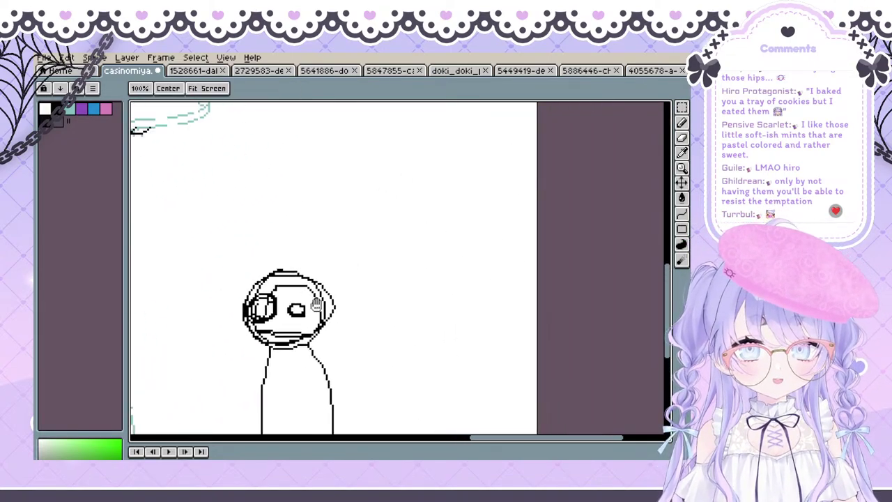
Add a raised curved line from the doodle's shoulder and a large swooping umbrella-like shape above it
mouse_move(316, 272)
left_mouse_down()
mouse_move(327, 223)
mouse_move(435, 239)
mouse_move(367, 290)
mouse_move(322, 274)
left_mouse_up()
key("ctrl")
key("ctrl+z")
left_click_drag(324, 359, 369, 249)
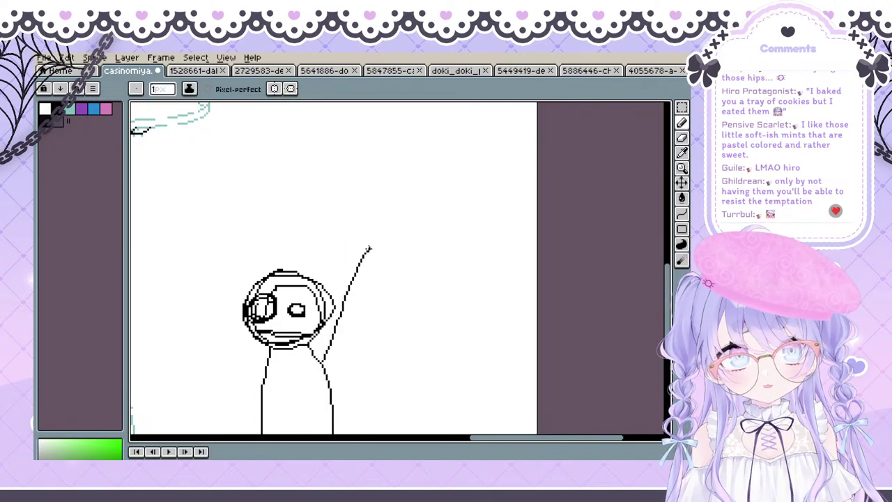
mouse_move(304, 238)
left_mouse_down()
mouse_move(411, 278)
mouse_move(349, 241)
left_mouse_up()
key("space")
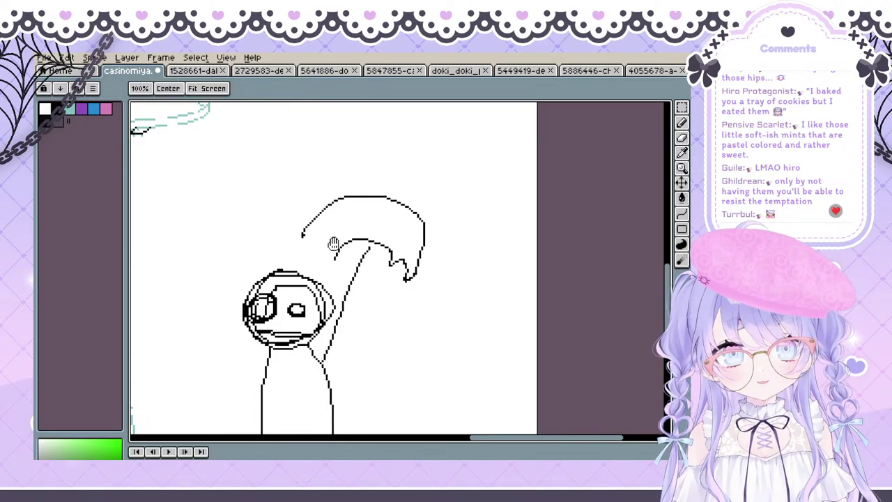
left_click_drag(341, 290, 379, 190)
Undo all strokes of the cartoon doodle until that canvas area is blank
key("ctrl+z")
key("ctrl+z")
key("ctrl+z")
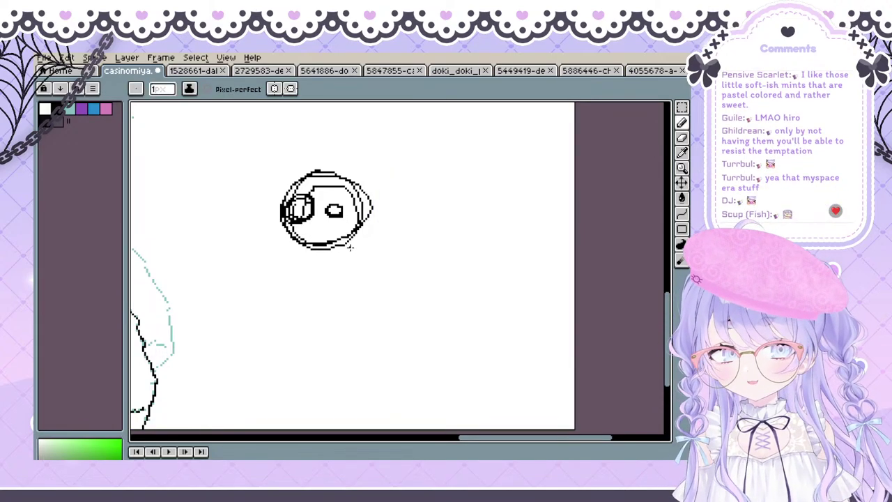
key("ctrl+z")
key("ctrl+z")
Ink the top edge of the rear spider leg along the sketch from the body to its bend, ending in a small fur notch
key("space")
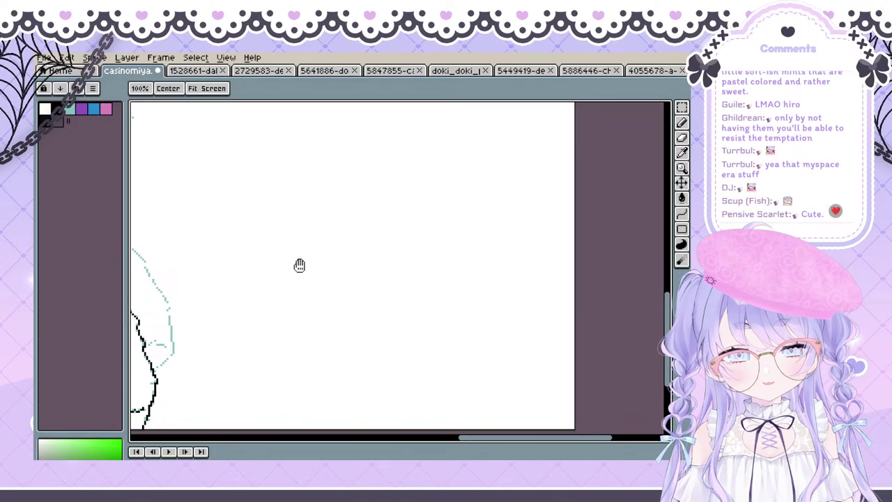
mouse_move(299, 264)
left_mouse_down()
mouse_move(411, 221)
mouse_move(503, 243)
left_mouse_up()
left_click_drag(468, 213, 388, 239)
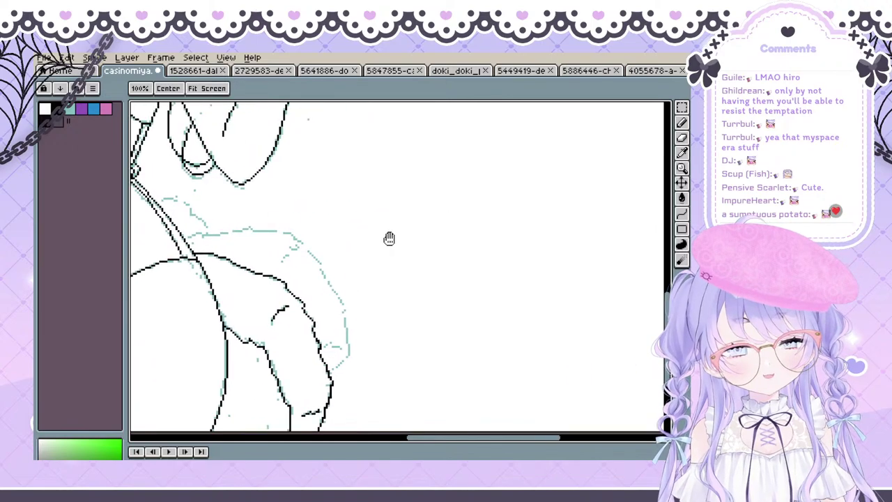
left_click_drag(308, 315, 342, 359)
mouse_move(255, 294)
left_mouse_down()
mouse_move(272, 279)
mouse_move(255, 252)
mouse_move(315, 251)
left_mouse_up()
key("ctrl+z")
key("ctrl+z")
mouse_move(232, 262)
left_mouse_down()
mouse_move(297, 249)
mouse_move(336, 256)
mouse_move(240, 276)
mouse_move(259, 290)
mouse_move(253, 278)
mouse_move(301, 263)
left_mouse_up()
key("ctrl+z")
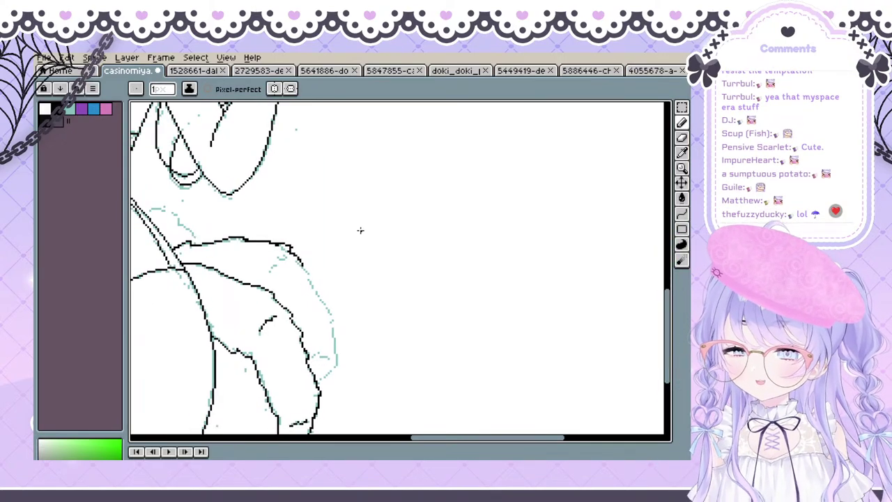
Ink the rear spider leg's outer edge down from the bend along the sketch, with small jagged fur notches
left_click_drag(322, 289, 255, 291)
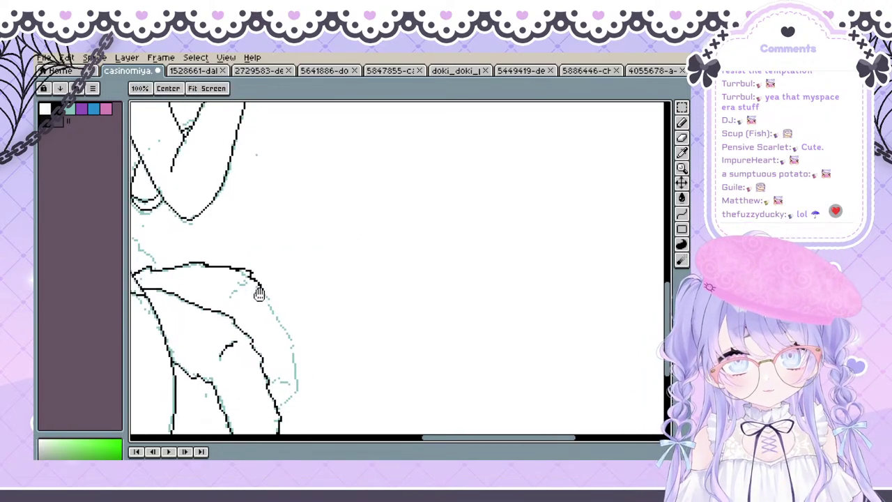
mouse_move(265, 322)
left_mouse_down()
mouse_move(268, 252)
mouse_move(284, 253)
mouse_move(296, 274)
left_mouse_up()
key("ctrl+z")
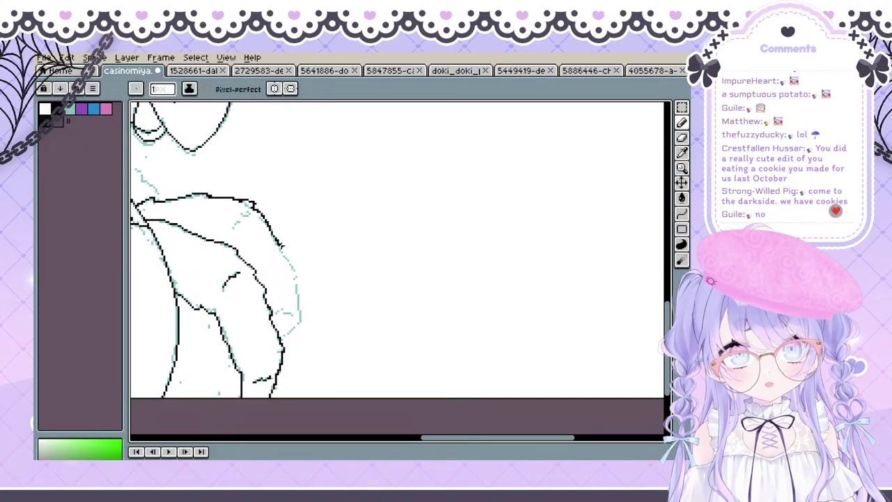
key("b")
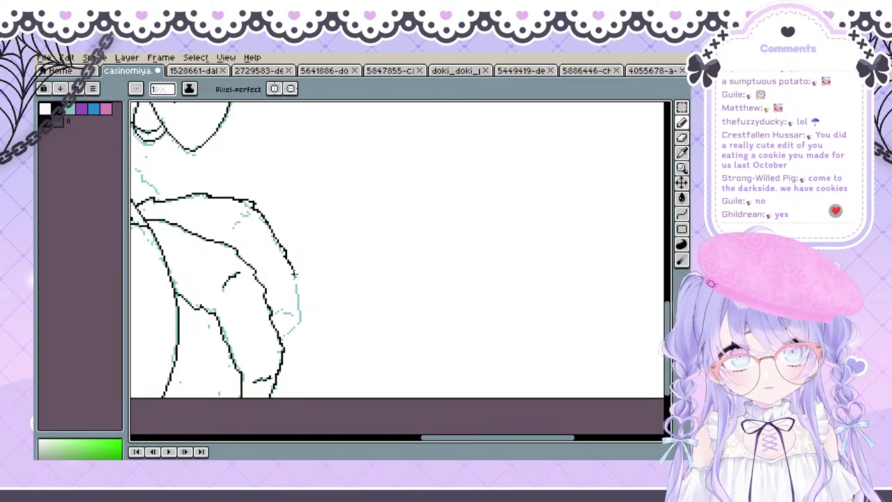
mouse_move(294, 274)
left_mouse_down()
mouse_move(301, 315)
mouse_move(291, 324)
mouse_move(293, 247)
mouse_move(252, 372)
mouse_move(280, 305)
mouse_move(302, 292)
mouse_move(304, 278)
left_mouse_up()
key("space")
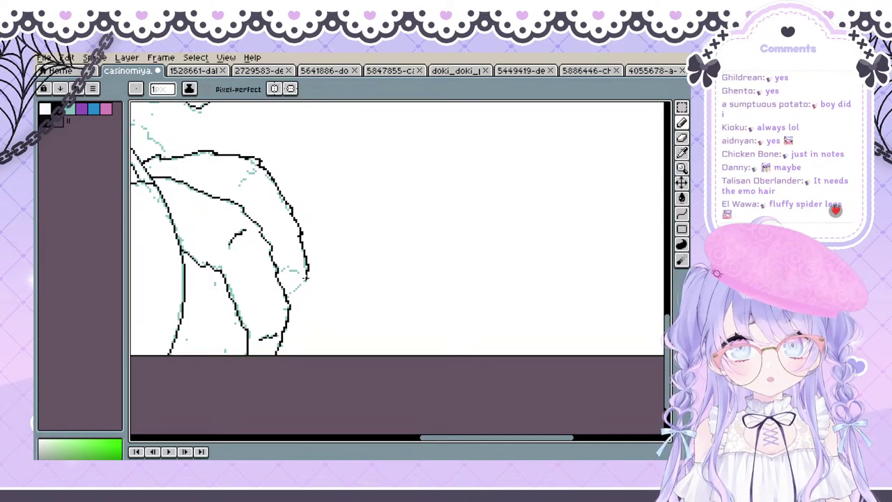
Draw the rear spider leg's angled lower corner so it joins the front leg's outer edge
left_click_drag(305, 278, 286, 290)
key("ctrl+z")
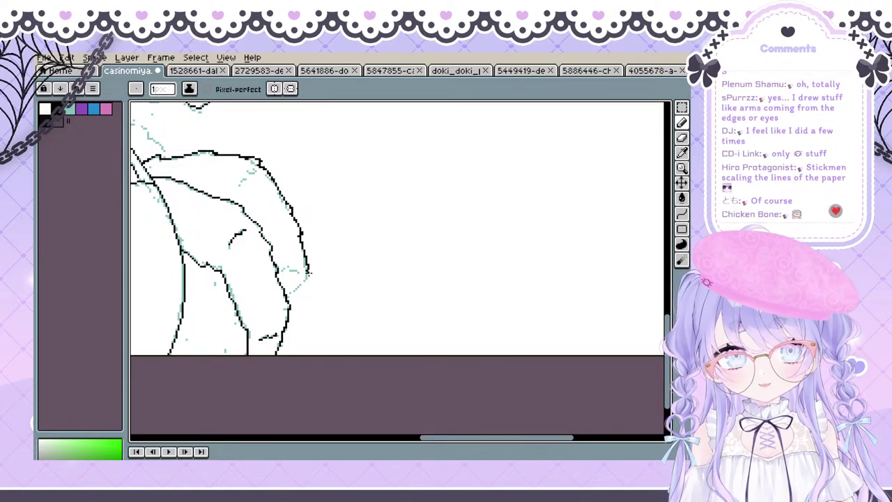
left_click_drag(308, 274, 288, 295)
key("ctrl+z")
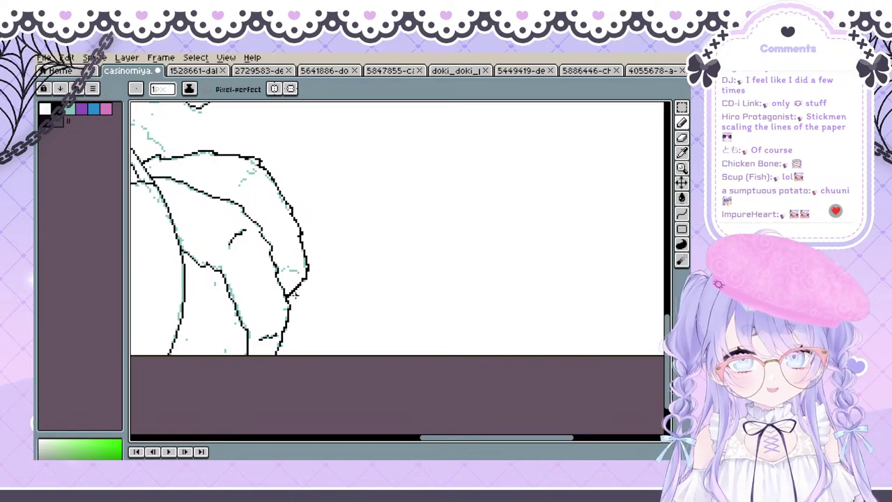
Touch up stray pixels where the rear spider leg's lower corner meets the front leg's outer edge
key("e")
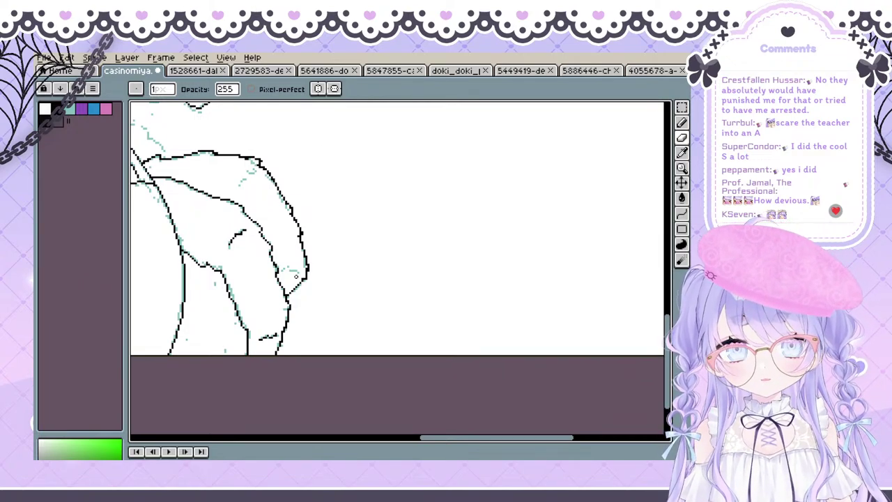
mouse_move(359, 284)
left_mouse_down()
mouse_move(272, 322)
mouse_move(265, 336)
left_mouse_up()
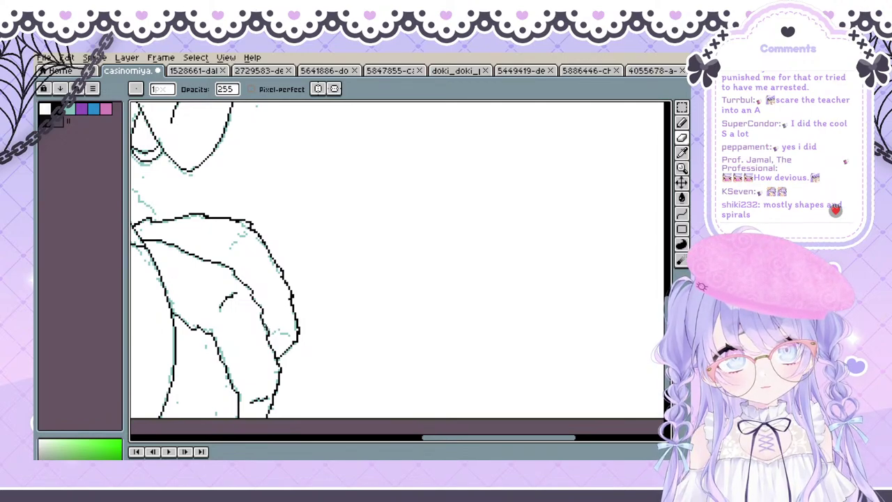
key("b")
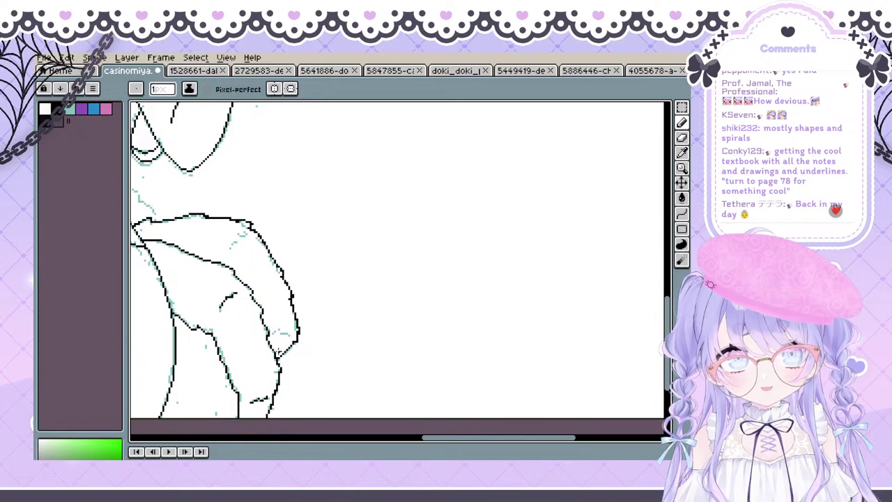
key("space")
left_click_drag(321, 290, 300, 253)
left_click_drag(237, 283, 244, 289)
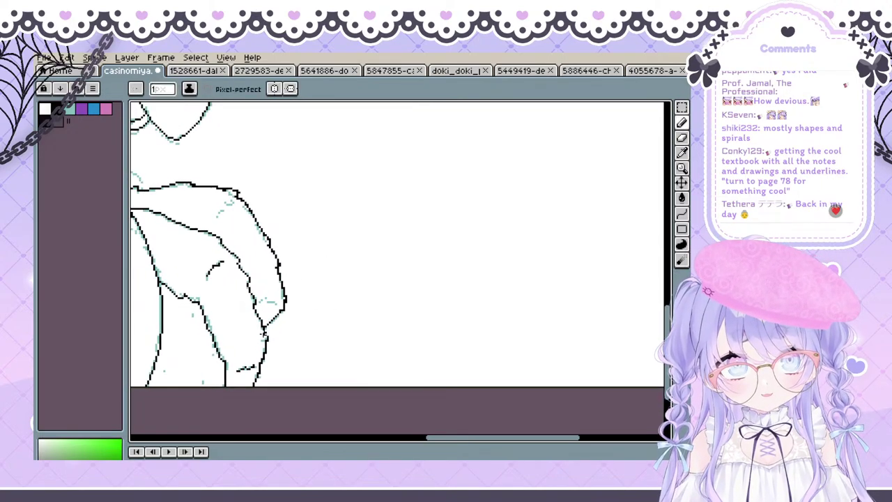
key("b")
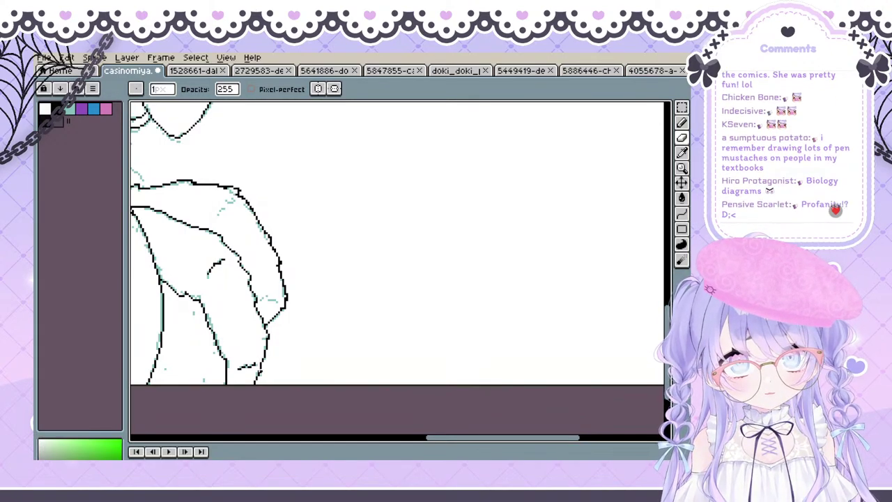
left_click_drag(271, 377, 276, 379)
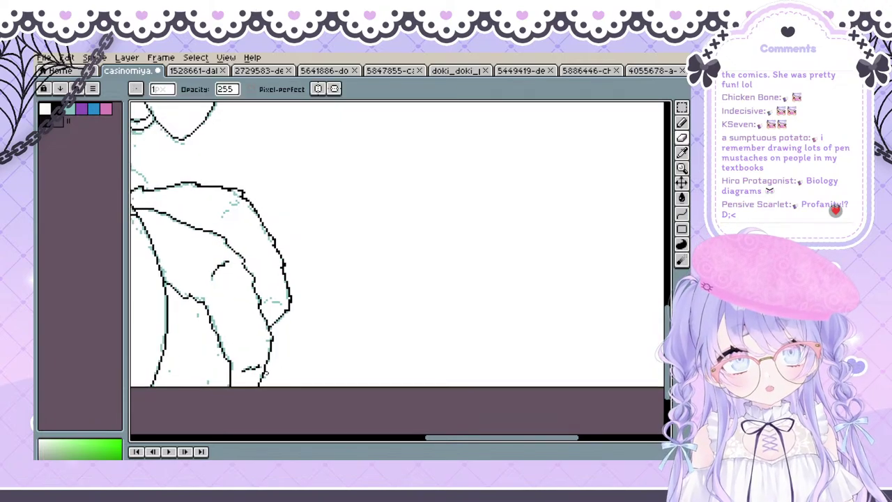
key("space")
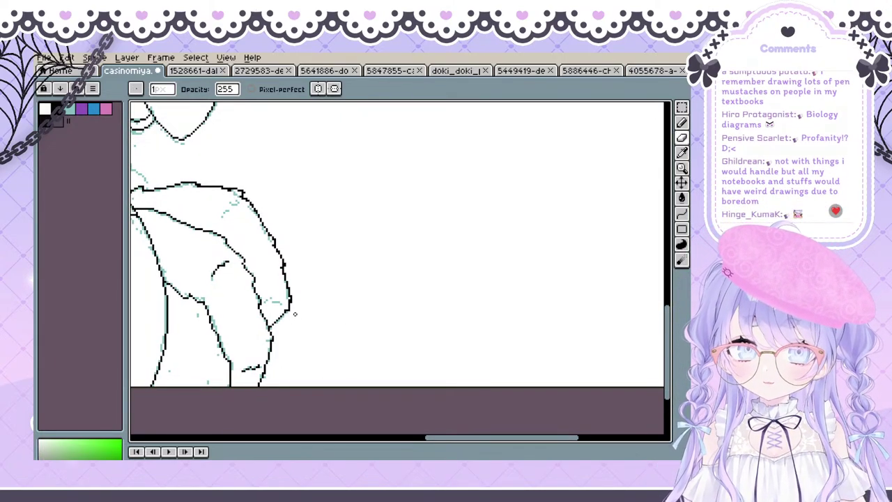
key("space")
mouse_move(284, 273)
left_mouse_down()
mouse_move(283, 402)
mouse_move(229, 420)
mouse_move(269, 307)
left_mouse_up()
mouse_move(268, 111)
left_mouse_down()
mouse_move(276, 297)
mouse_move(298, 235)
left_mouse_up()
left_click_drag(258, 368, 279, 259)
key("space")
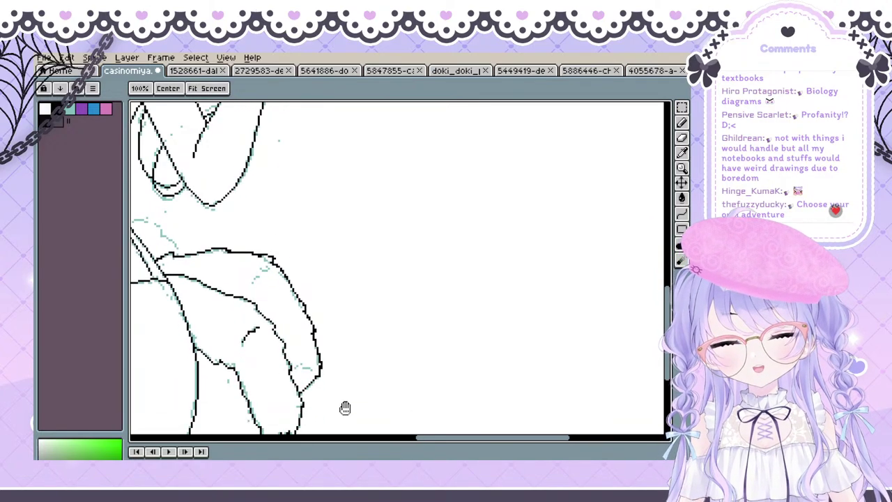
Clean up the black outline at the outer tip of the large ruffle beside the character's hip, following the teal sketch
mouse_move(344, 408)
left_mouse_down()
mouse_move(325, 340)
mouse_move(300, 315)
left_mouse_up()
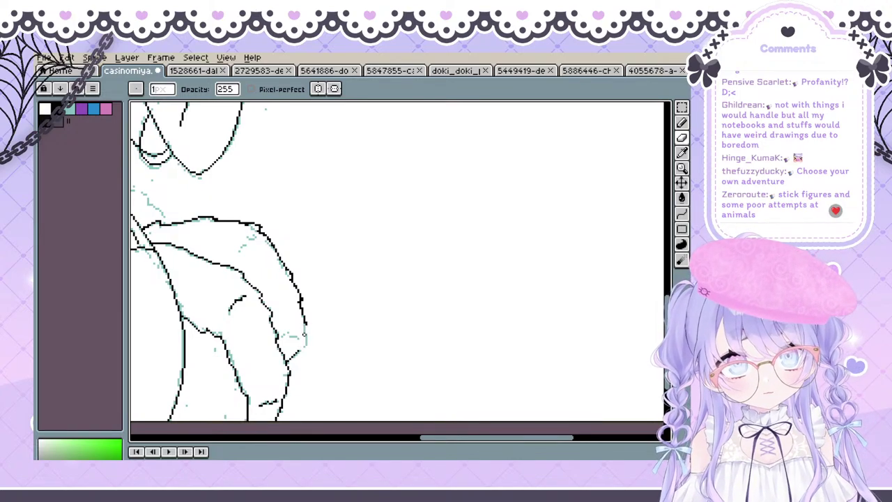
key("e")
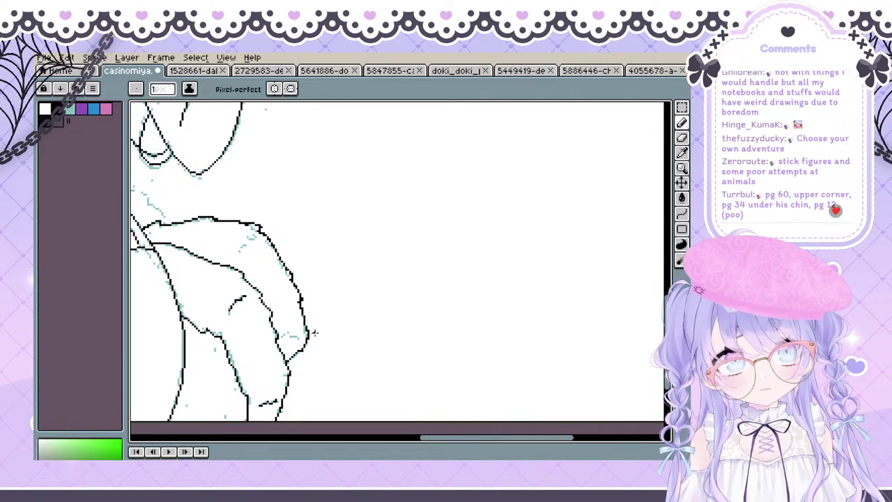
key("b")
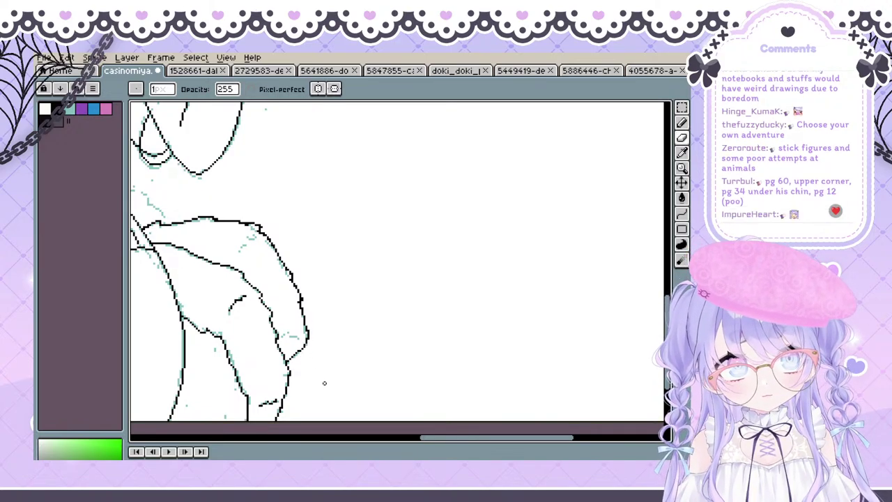
key("space")
left_click_drag(299, 367, 315, 376)
key("space")
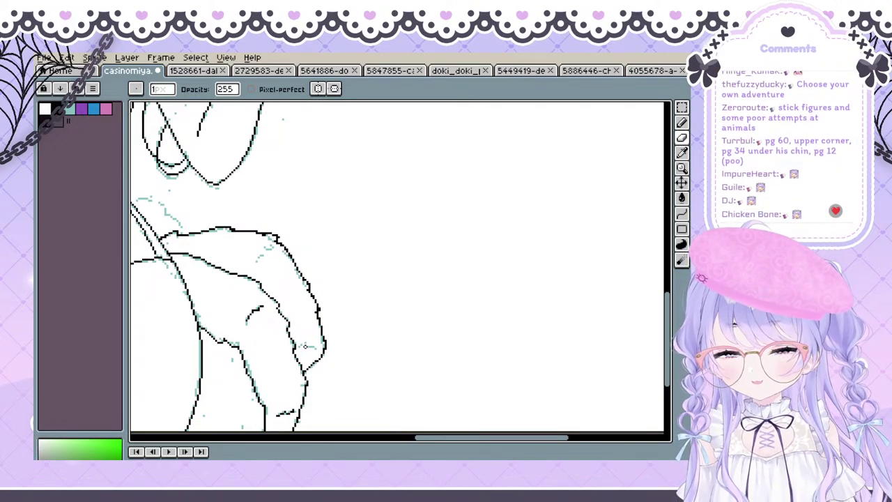
Doodle a round head and one long wavy leg of a stick-like figure in the blank area beside the ruffle
key("e")
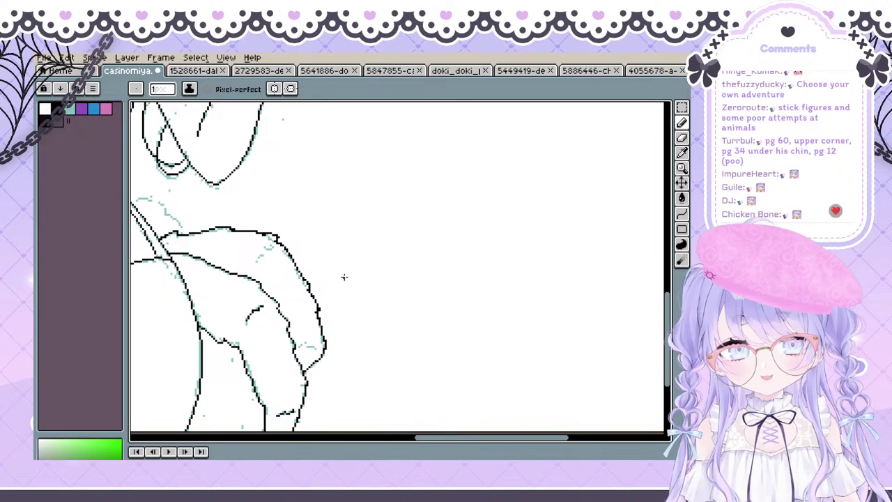
mouse_move(344, 277)
left_mouse_down()
mouse_move(404, 269)
mouse_move(318, 306)
mouse_move(314, 259)
mouse_move(339, 228)
mouse_move(306, 232)
left_mouse_up()
mouse_move(318, 244)
left_mouse_down()
mouse_move(313, 208)
mouse_move(301, 263)
mouse_move(259, 337)
mouse_move(281, 407)
mouse_move(295, 370)
mouse_move(290, 351)
left_mouse_up()
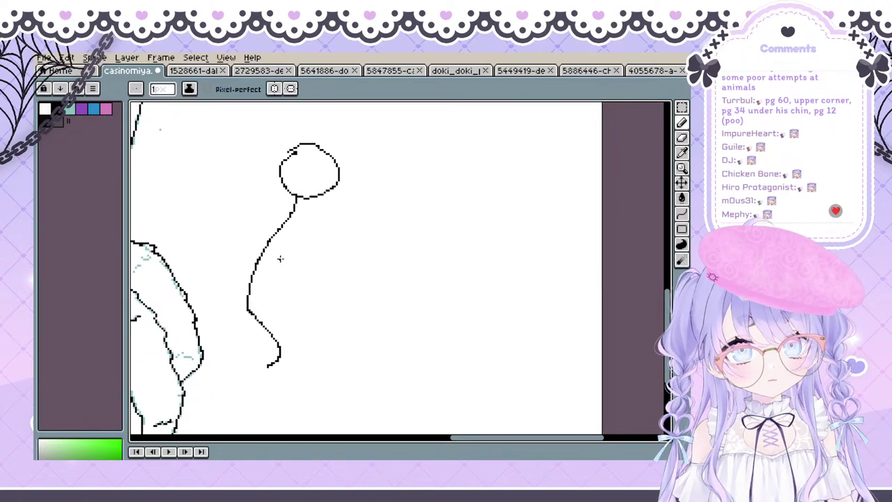
mouse_move(287, 235)
left_mouse_down()
mouse_move(268, 271)
mouse_move(264, 303)
mouse_move(296, 358)
mouse_move(274, 373)
left_mouse_up()
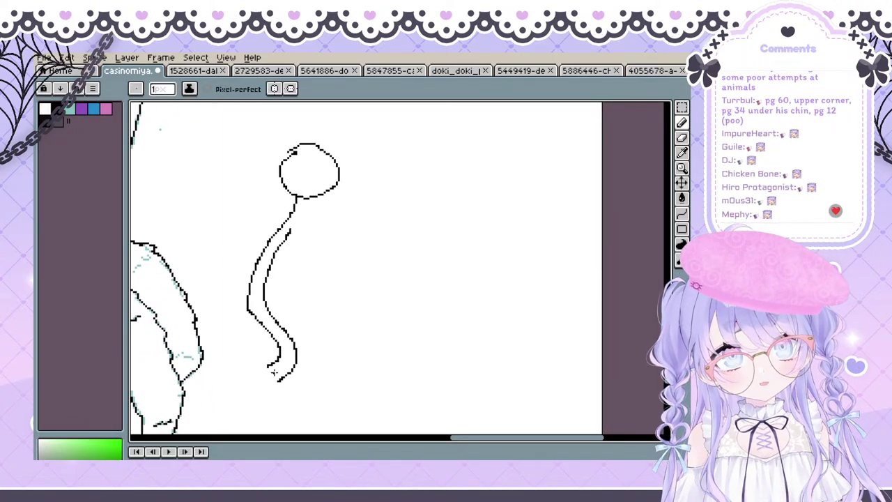
mouse_move(286, 229)
left_mouse_down()
mouse_move(318, 226)
mouse_move(348, 333)
mouse_move(380, 374)
mouse_move(385, 402)
mouse_move(397, 401)
mouse_move(407, 386)
mouse_move(350, 315)
mouse_move(320, 227)
left_mouse_up()
mouse_move(269, 367)
left_mouse_down()
mouse_move(255, 378)
mouse_move(264, 398)
mouse_move(278, 382)
left_mouse_up()
Add a small torso, a second leg, a wavy arm with a spread hand and a simple face to the doodled figure
key("space")
left_click_drag(402, 263, 426, 286)
mouse_move(357, 243)
left_mouse_down()
mouse_move(308, 255)
mouse_move(335, 247)
mouse_move(412, 269)
left_mouse_up()
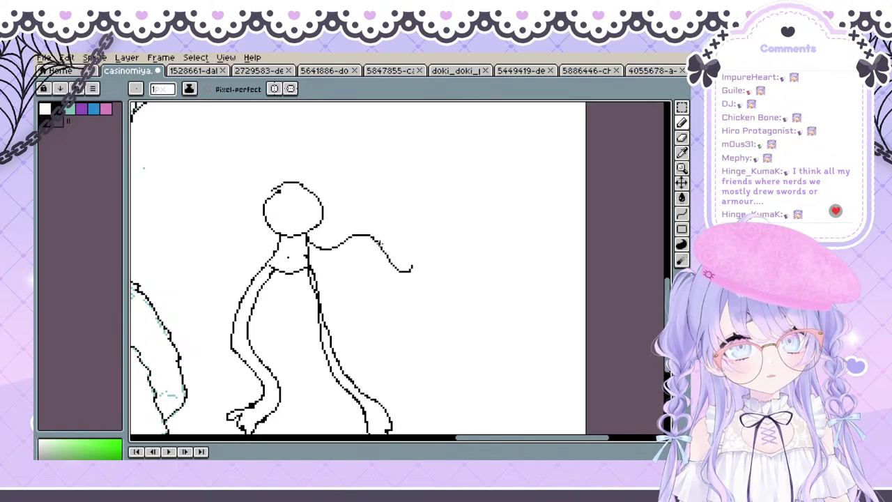
mouse_move(307, 245)
left_mouse_down()
mouse_move(378, 251)
mouse_move(415, 272)
mouse_move(423, 255)
mouse_move(407, 230)
mouse_move(417, 241)
mouse_move(426, 227)
mouse_move(435, 238)
mouse_move(423, 265)
left_mouse_up()
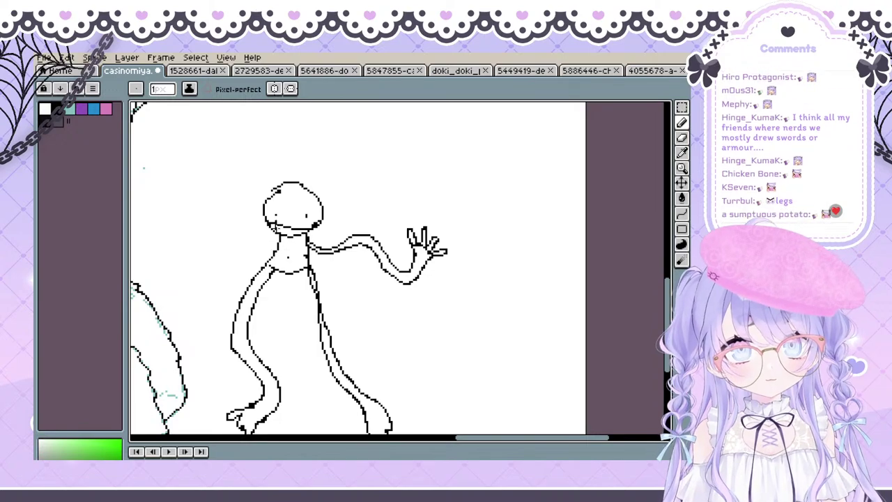
left_click_drag(448, 271, 551, 225)
Undo all strokes of the doodled figure beside the ruffle and return to the pencil
key("v")
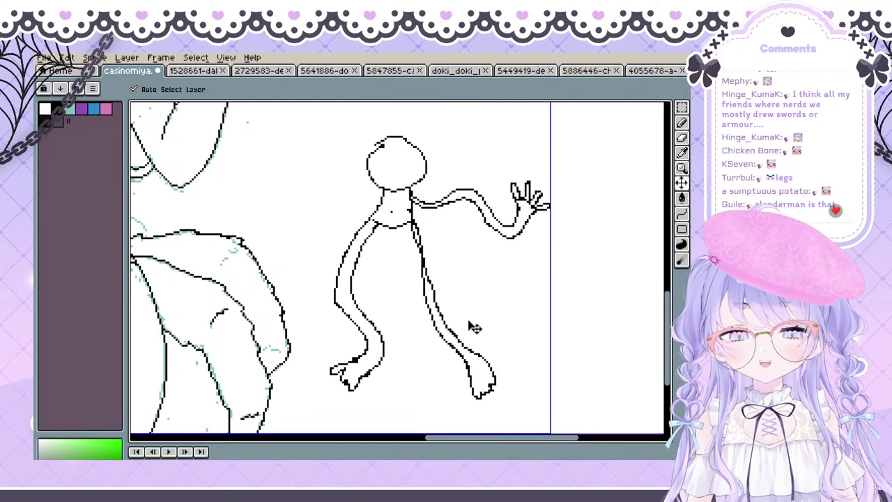
key("ctrl+z")
key("ctrl+z")
key("ctrl+z")
key("ctrl+z")
key("ctrl+z")
key("ctrl+z")
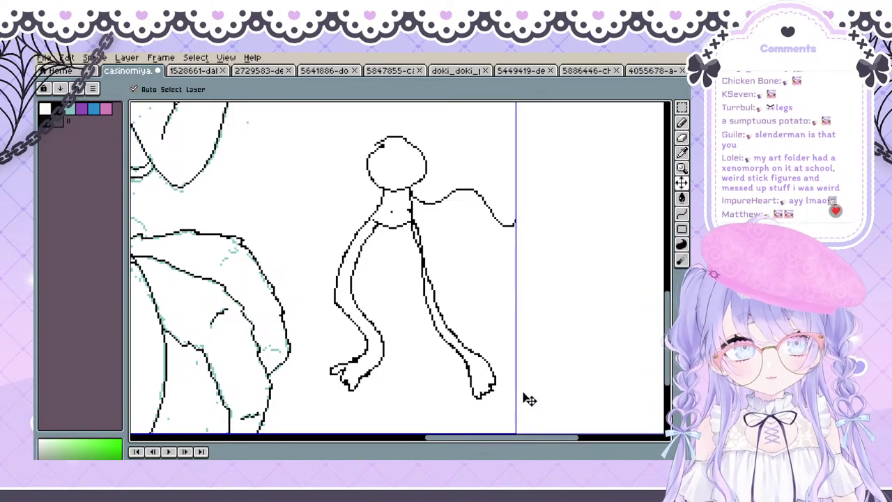
key("ctrl+z")
key("ctrl+z")
key("ctrl+z")
key("ctrl+z")
key("ctrl+z")
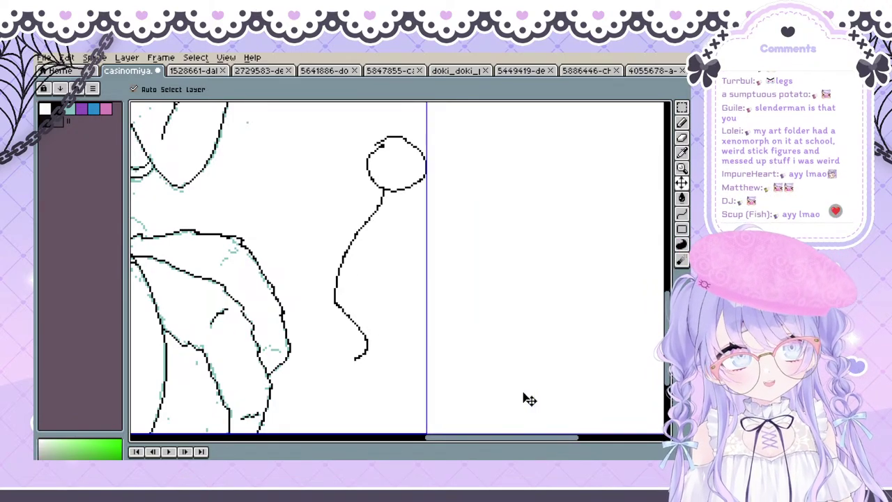
key("b")
left_click_drag(391, 298, 441, 346)
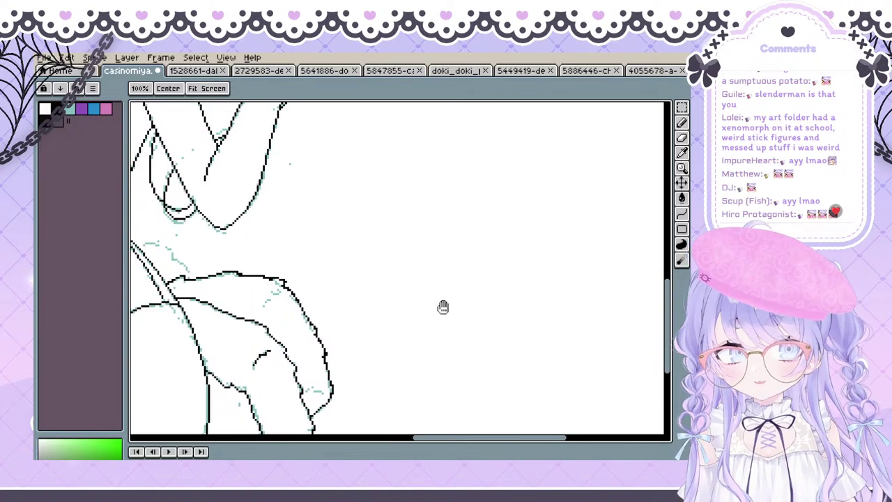
left_click_drag(443, 308, 426, 296)
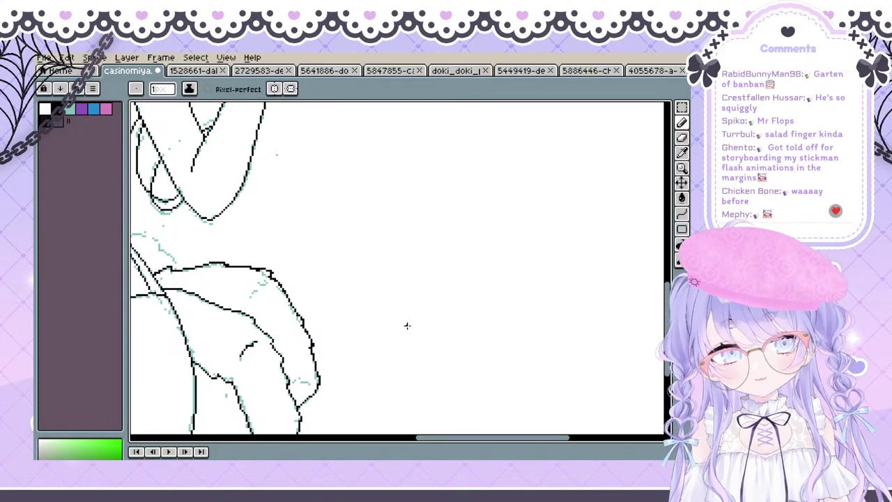
Refine the large ruffle's top and outer edges by erasing stray pixels and redrawing the black outline
key("space")
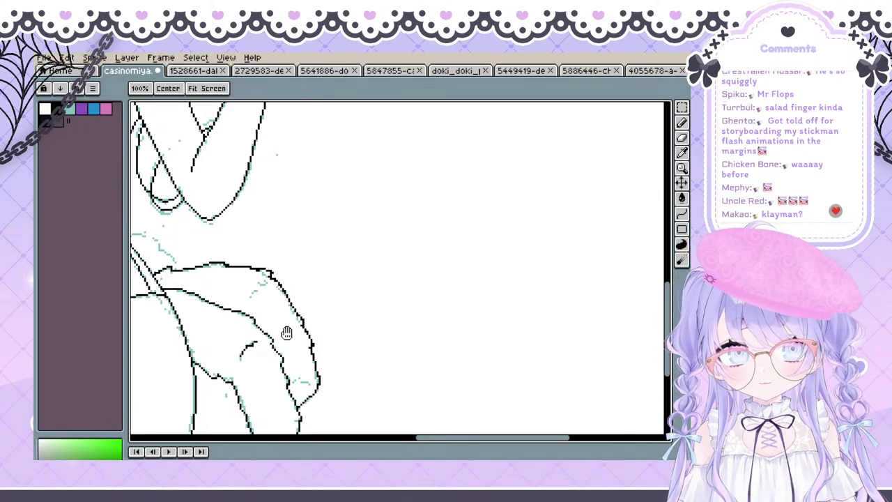
mouse_move(293, 269)
left_mouse_down()
mouse_move(282, 262)
mouse_move(315, 291)
left_mouse_up()
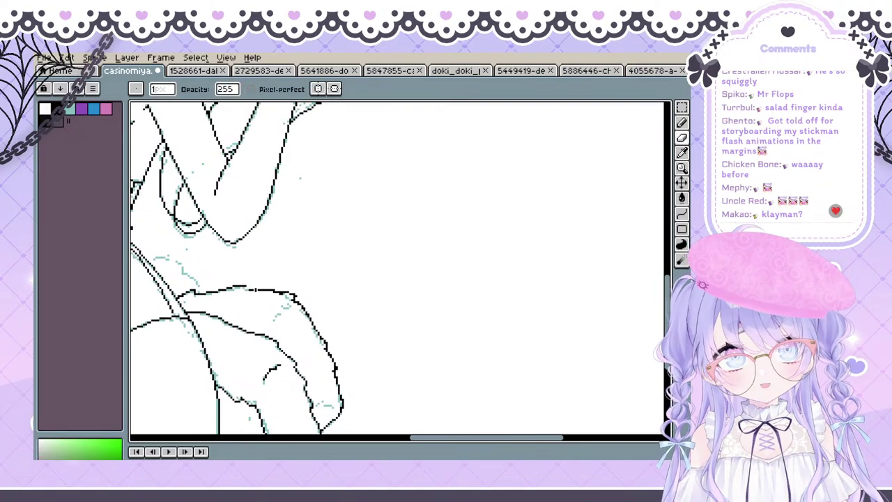
left_click_drag(271, 299, 259, 319)
left_click_drag(191, 313, 187, 316)
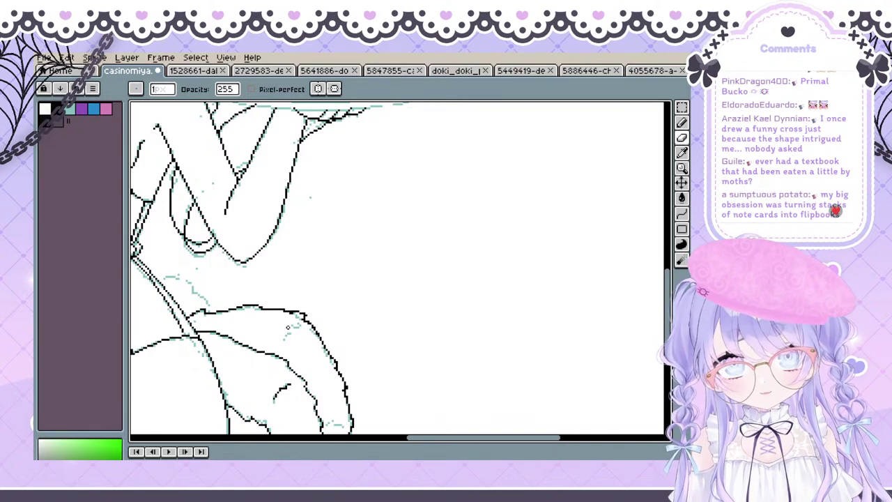
key("space")
mouse_move(300, 341)
left_mouse_down()
mouse_move(359, 430)
mouse_move(313, 325)
mouse_move(251, 296)
mouse_move(255, 307)
mouse_move(281, 304)
mouse_move(235, 255)
left_mouse_up()
key("space")
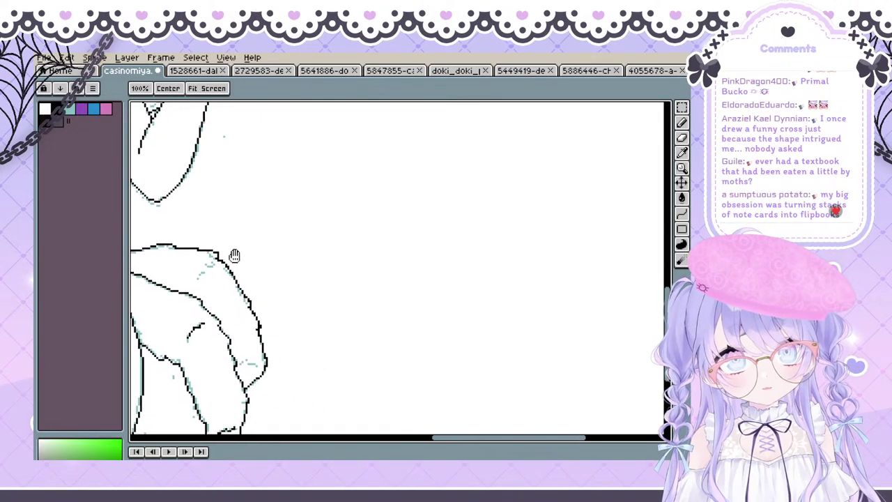
left_click_drag(251, 308, 272, 266)
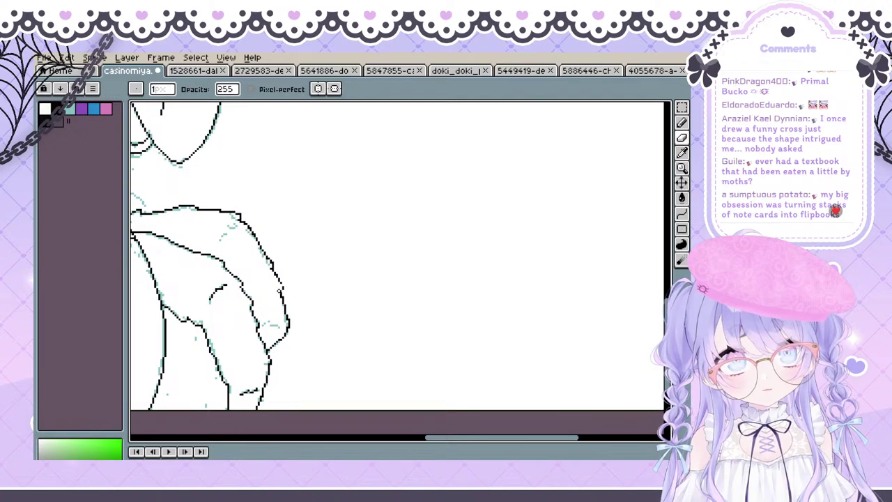
key("e")
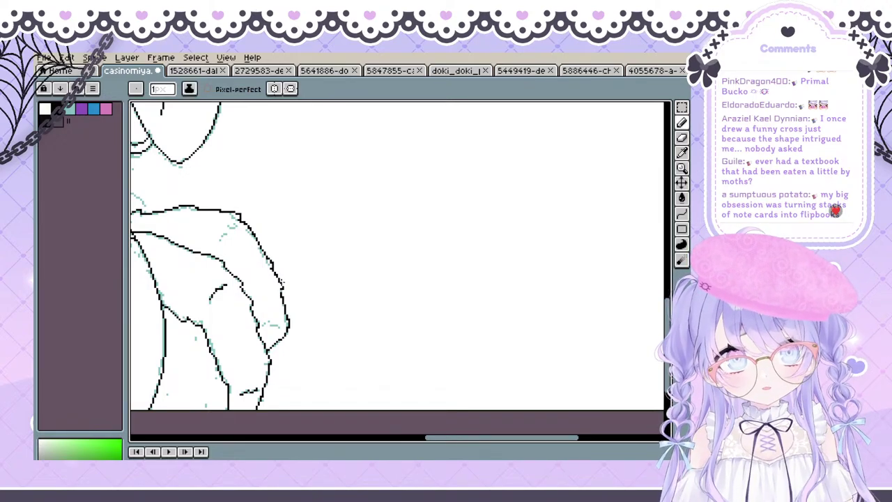
key("b")
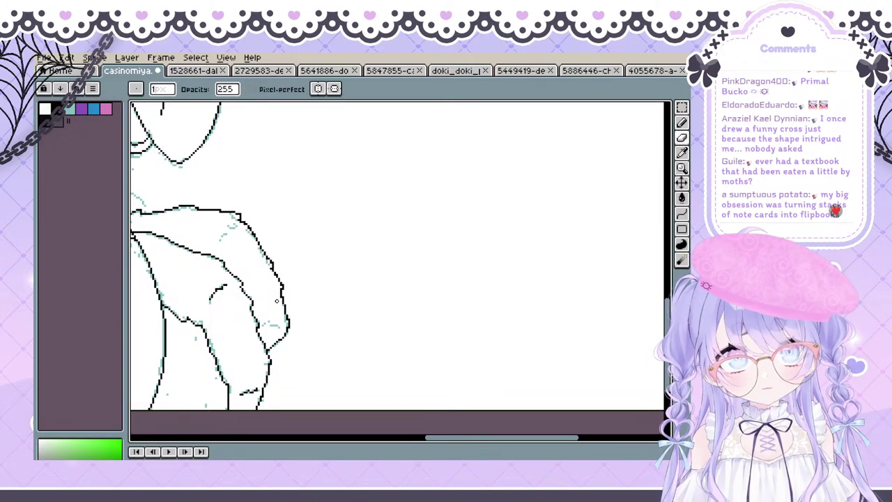
left_click_drag(307, 313, 315, 319)
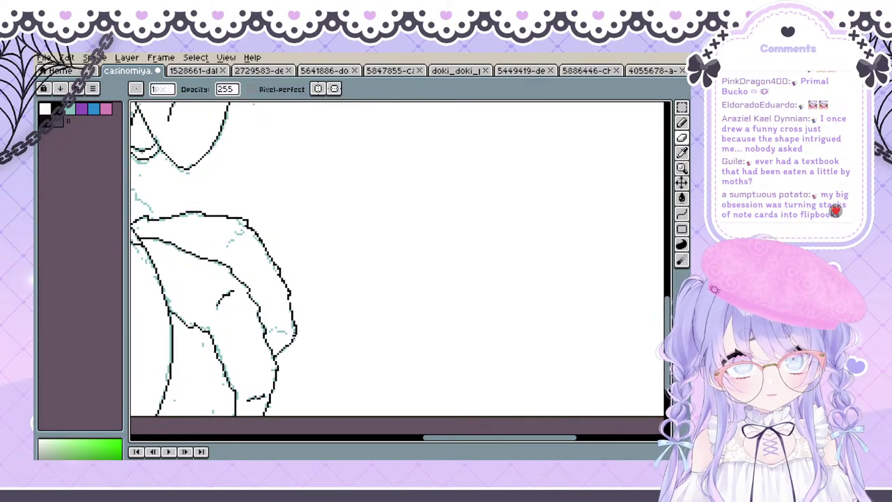
Check the ruffle's line art alone with the teal sketch and white background hidden, and show them again
mouse_move(303, 359)
left_mouse_down()
mouse_move(406, 361)
mouse_move(374, 347)
left_mouse_up()
left_click_drag(253, 384, 294, 376)
key("shift+x")
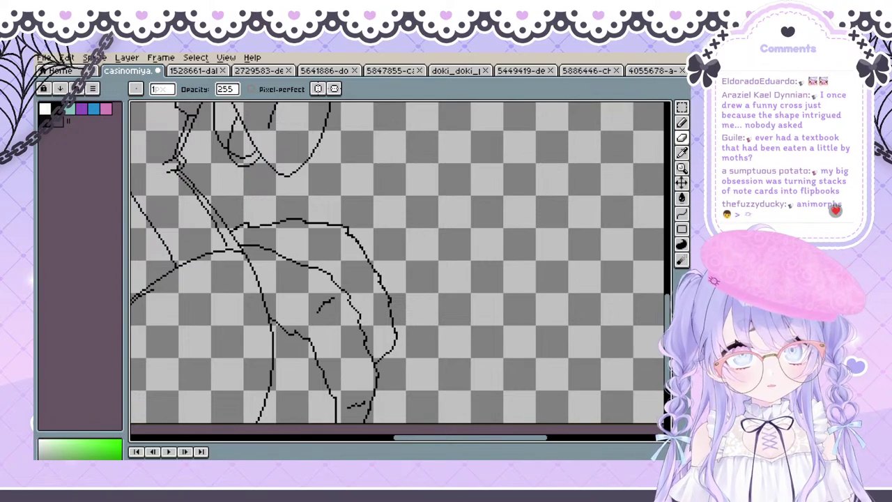
key("shift+x")
key("space")
mouse_move(401, 301)
left_mouse_down()
mouse_move(322, 323)
mouse_move(328, 327)
left_mouse_up()
key("space")
Draw a short black crease inside the upper corner of the large ruffle over the teal marks, retrying the stroke
key("b")
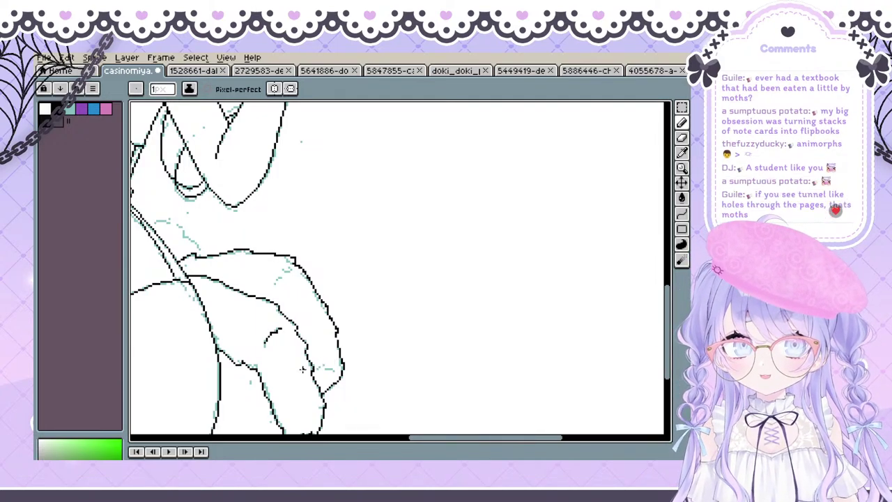
key("space")
left_click_drag(309, 368, 335, 378)
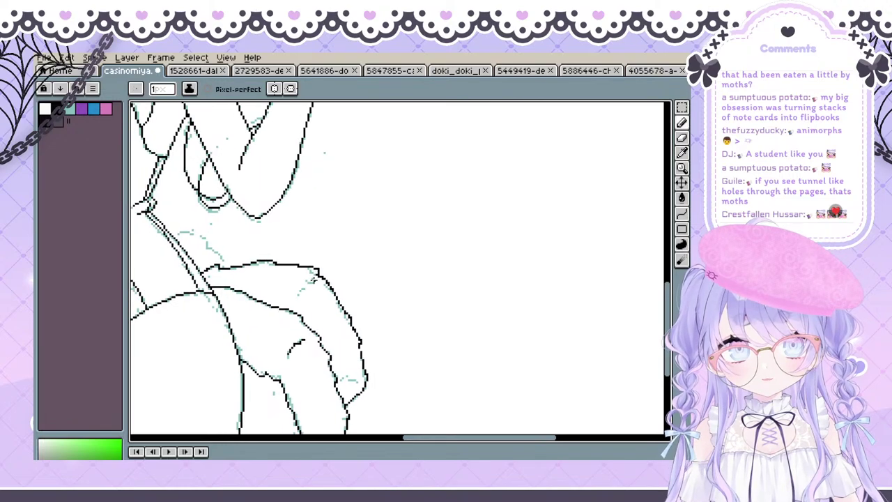
left_click_drag(302, 284, 301, 294)
key("ctrl+z")
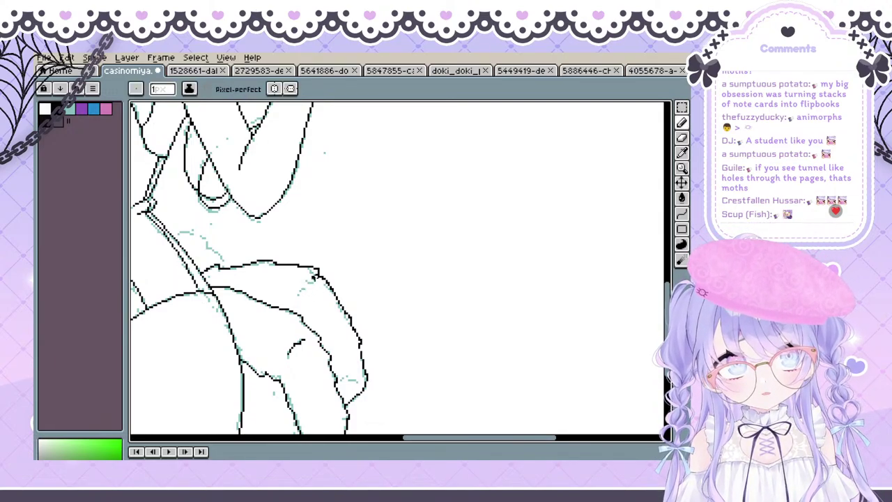
key("ctrl")
key("ctrl")
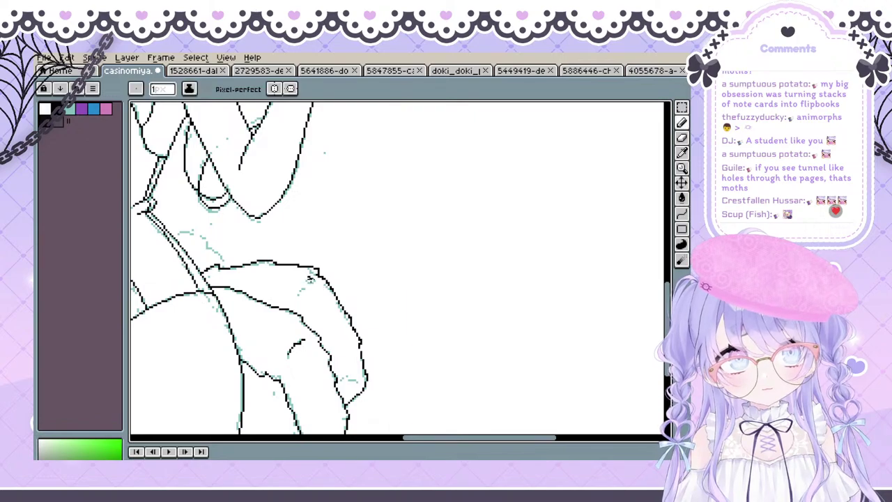
key("ctrl")
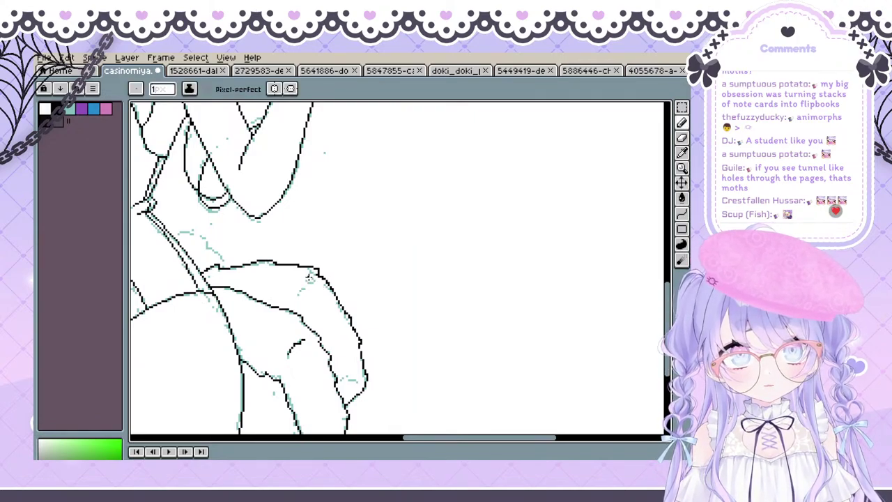
key("e")
left_click_drag(299, 292, 306, 283)
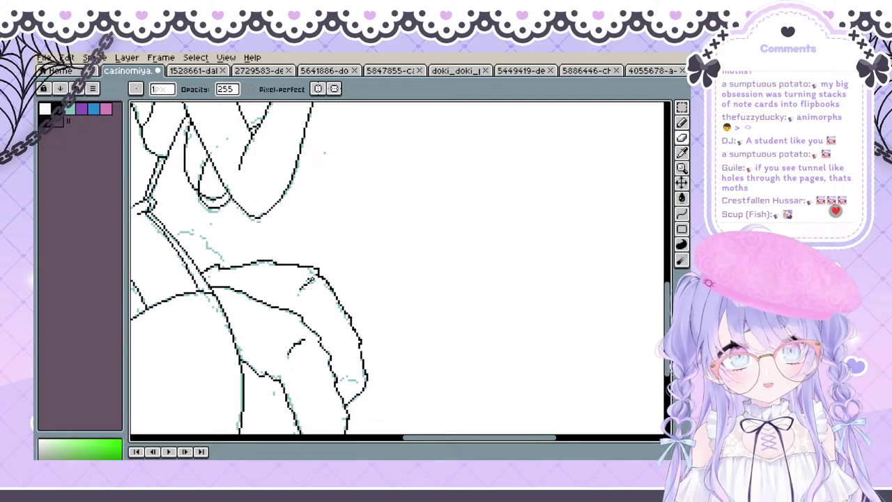
key("space")
mouse_move(311, 249)
left_mouse_down()
mouse_move(277, 181)
mouse_move(310, 235)
mouse_move(271, 252)
left_mouse_up()
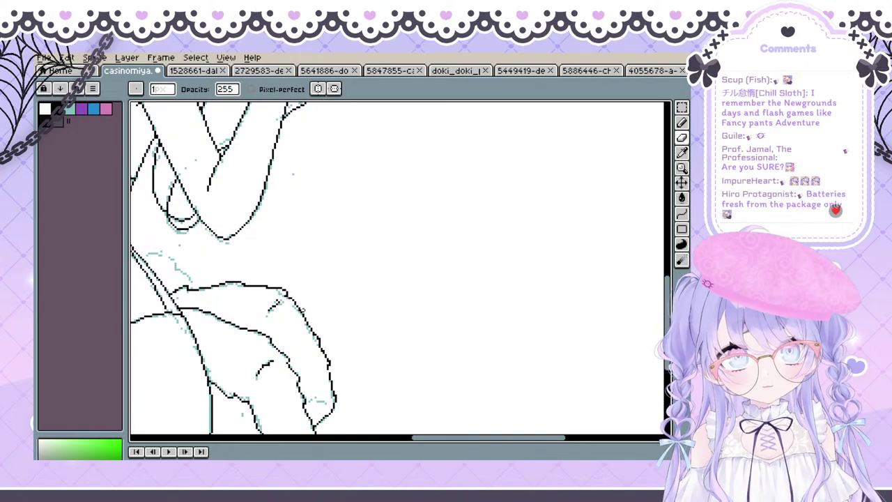
Ink the short crease across the large ruffle's lower tip along the teal sketch line
mouse_move(319, 308)
left_mouse_down()
mouse_move(397, 281)
mouse_move(366, 282)
left_mouse_up()
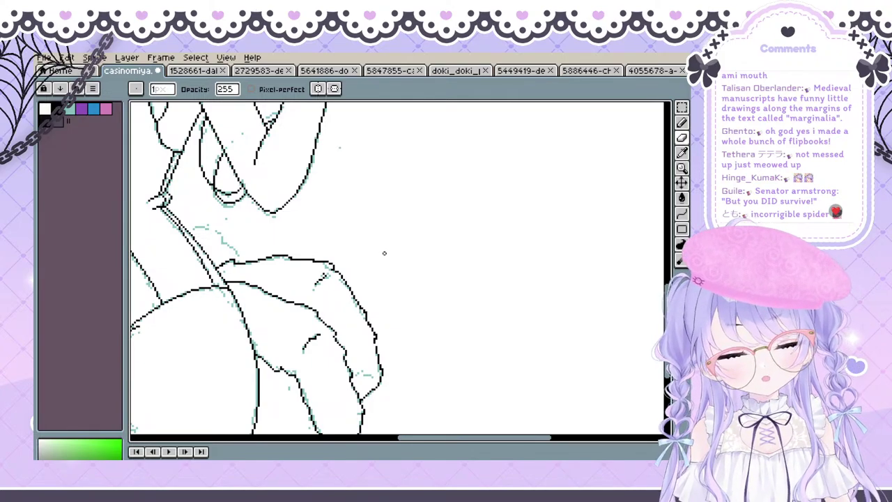
mouse_move(382, 382)
left_mouse_down()
mouse_move(370, 338)
mouse_move(349, 316)
left_mouse_up()
key("ctrl+z")
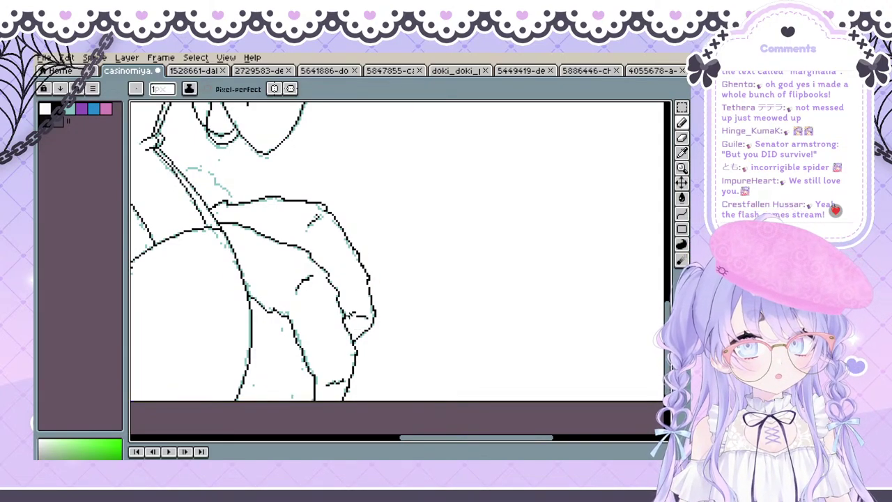
Enable Pixel-perfect for the pencil and ink the outline of the small ruffle above the large one
mouse_move(347, 277)
left_mouse_down()
mouse_move(418, 241)
mouse_move(314, 320)
mouse_move(332, 304)
mouse_move(342, 329)
mouse_move(411, 317)
mouse_move(458, 294)
mouse_move(510, 246)
mouse_move(467, 289)
mouse_move(354, 351)
mouse_move(356, 300)
left_mouse_up()
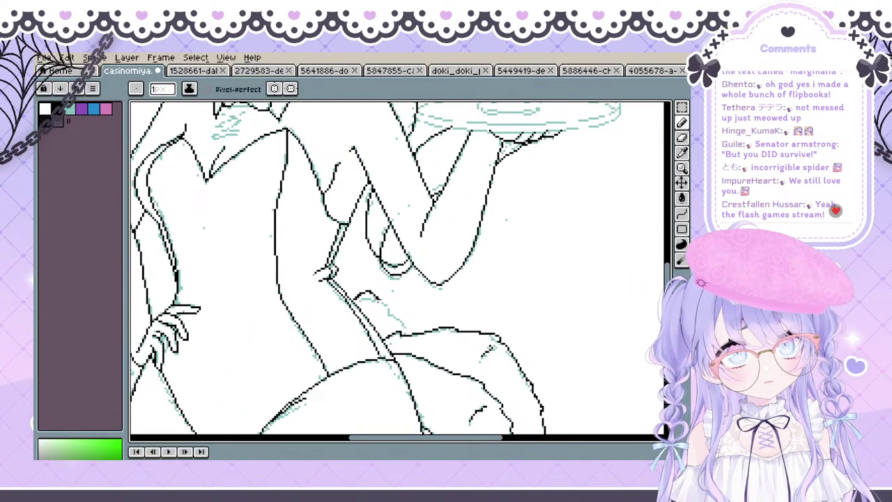
left_click(207, 89)
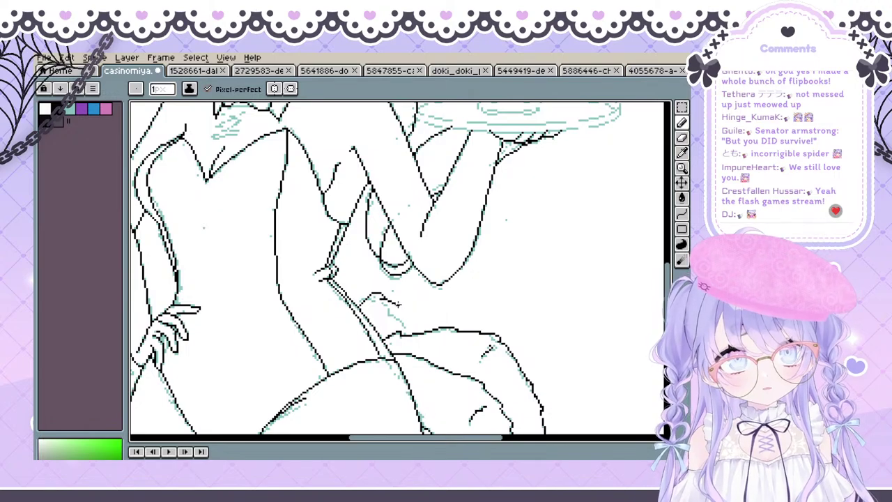
mouse_move(359, 299)
left_mouse_down()
mouse_move(395, 309)
mouse_move(408, 335)
mouse_move(488, 251)
mouse_move(543, 234)
mouse_move(547, 207)
left_mouse_up()
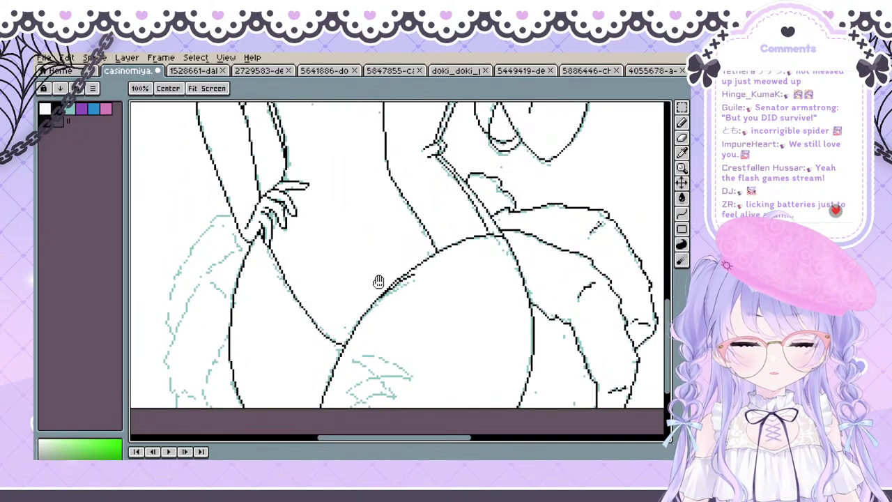
Ink the top edge of the lower ruffle from the hand on the hip outward along the teal sketch, retrying the stroke
mouse_move(312, 283)
left_mouse_down()
mouse_move(414, 307)
mouse_move(380, 304)
left_mouse_up()
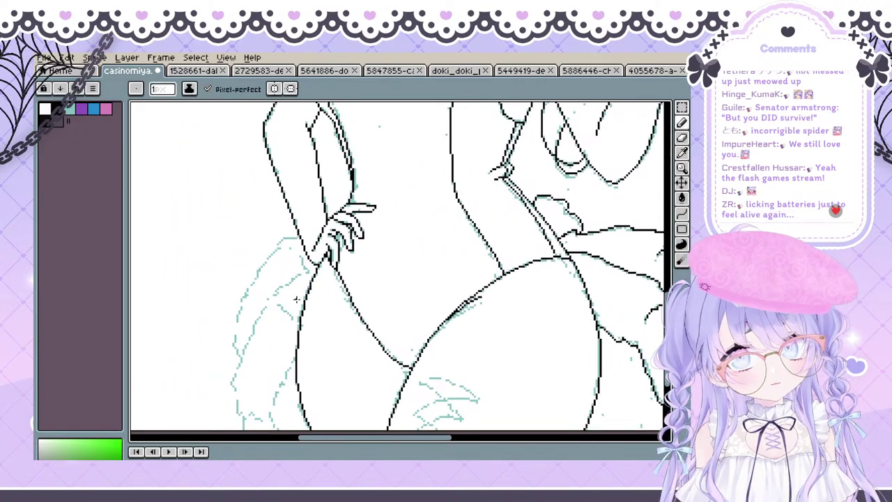
mouse_move(274, 302)
left_mouse_down()
mouse_move(188, 296)
mouse_move(291, 276)
left_mouse_up()
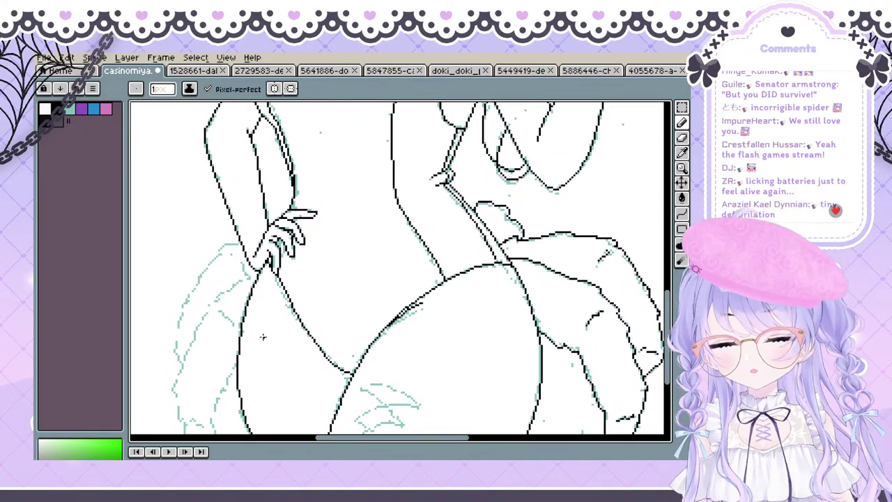
key("space")
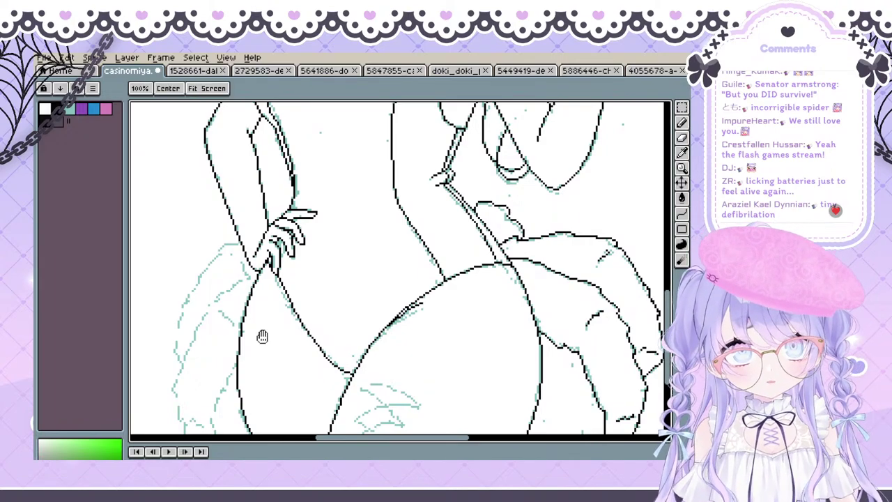
left_click_drag(257, 305, 292, 301)
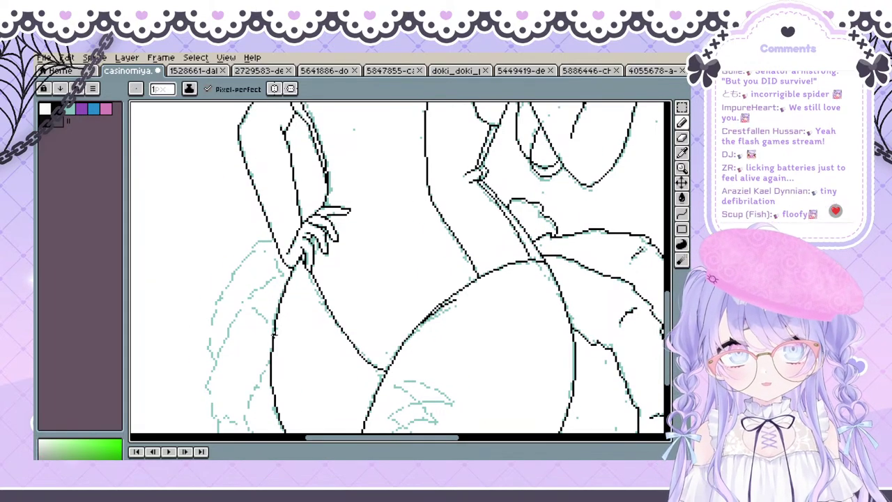
key("space")
mouse_move(255, 350)
left_mouse_down()
mouse_move(285, 257)
mouse_move(272, 245)
left_mouse_up()
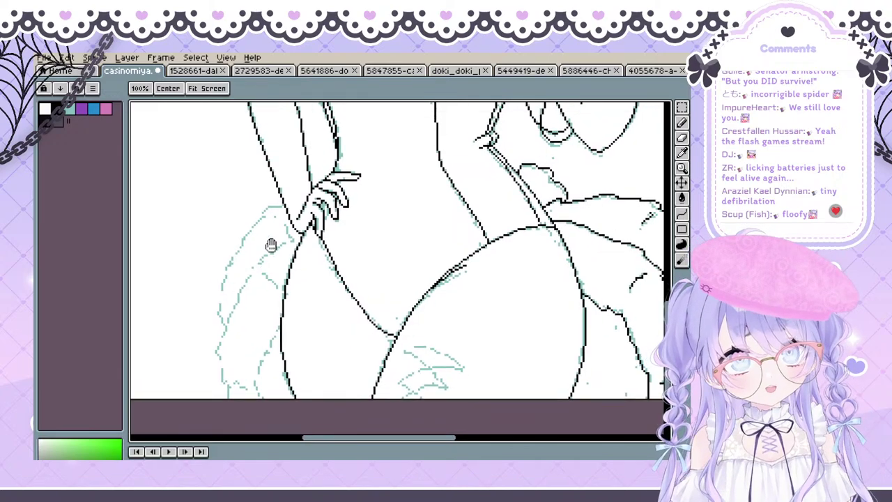
left_click_drag(248, 307, 265, 307)
left_click_drag(248, 257, 244, 258)
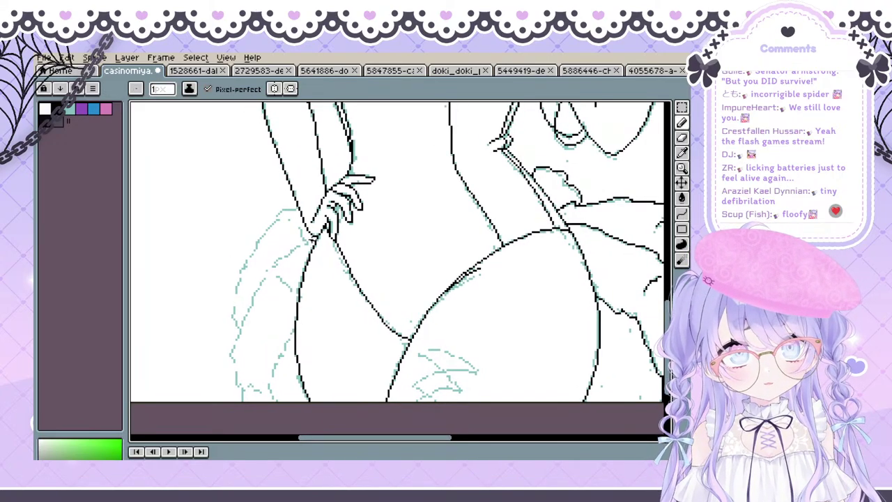
mouse_move(313, 240)
left_mouse_down()
mouse_move(281, 255)
mouse_move(255, 295)
left_mouse_up()
key("ctrl")
key("ctrl+z")
key("ctrl+z")
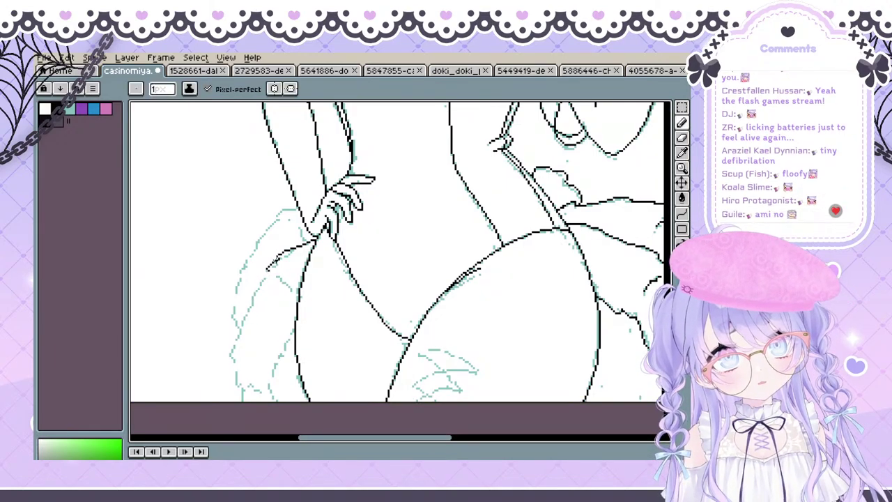
left_click_drag(315, 237, 267, 272)
key("ctrl+z")
key("space")
left_click_drag(247, 317, 240, 323)
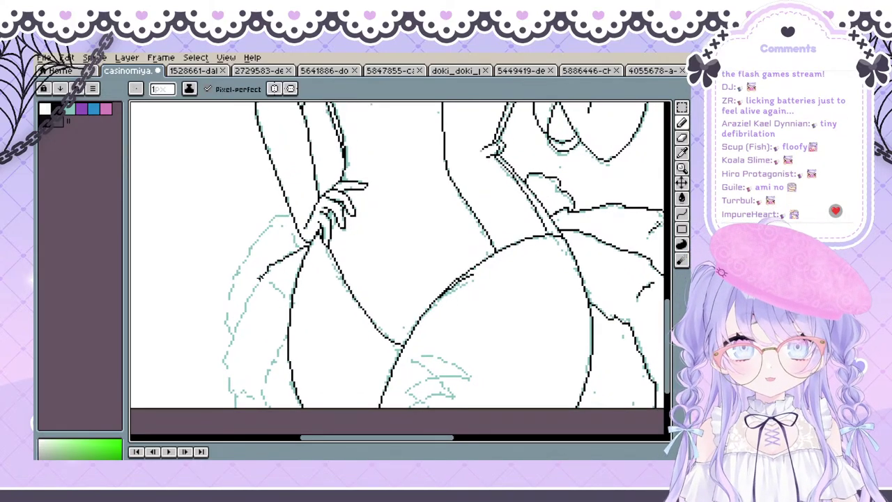
Ink the lower ruffle's outer edge from its top fold down to the canvas bottom, redrawing the stroke over the teal line
left_click_drag(258, 278, 224, 370)
key("ctrl+z")
key("ctrl+z")
mouse_move(262, 275)
left_mouse_down()
mouse_move(224, 363)
mouse_move(235, 395)
left_mouse_up()
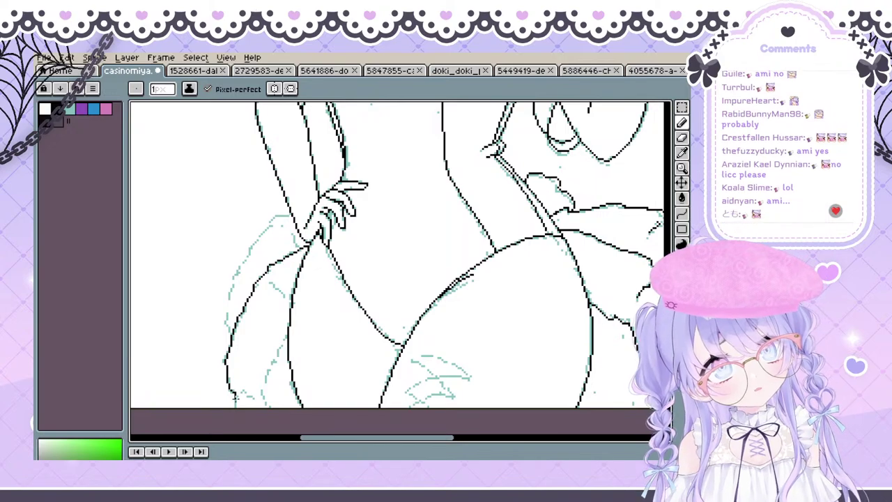
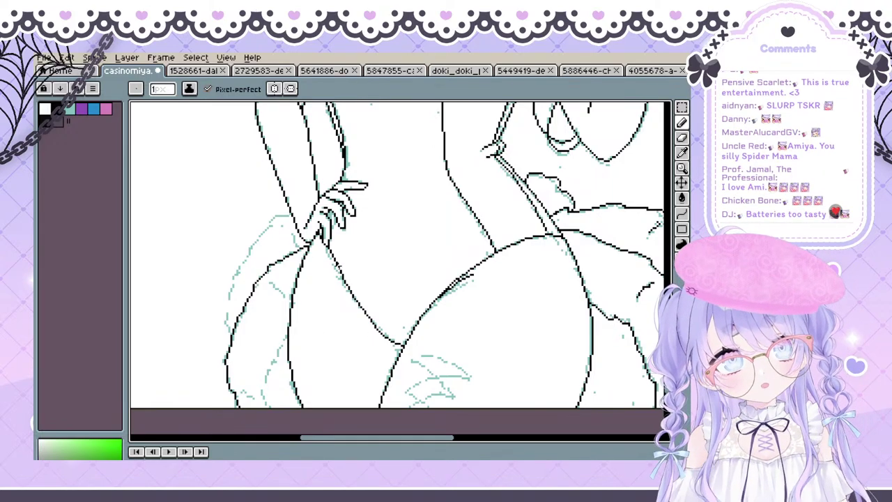
Ink the lower ruffle's inner edge from the thigh outline down to the bottom of the canvas
left_click_drag(312, 307, 297, 310)
key("ctrl+z")
key("space")
mouse_move(269, 344)
left_mouse_down()
mouse_move(261, 344)
mouse_move(278, 341)
mouse_move(257, 382)
left_mouse_up()
mouse_move(253, 302)
left_mouse_down()
mouse_move(235, 322)
mouse_move(255, 274)
left_mouse_up()
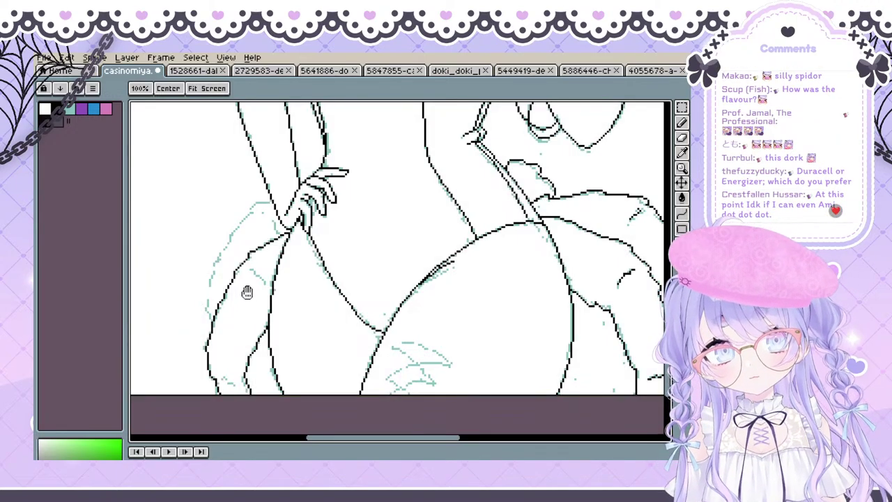
Draw the short black crease inside the upper part of the lower ruffle over the teal mark, retrying the stroke
mouse_move(239, 296)
left_mouse_down()
mouse_move(249, 312)
mouse_move(248, 294)
mouse_move(230, 306)
left_mouse_up()
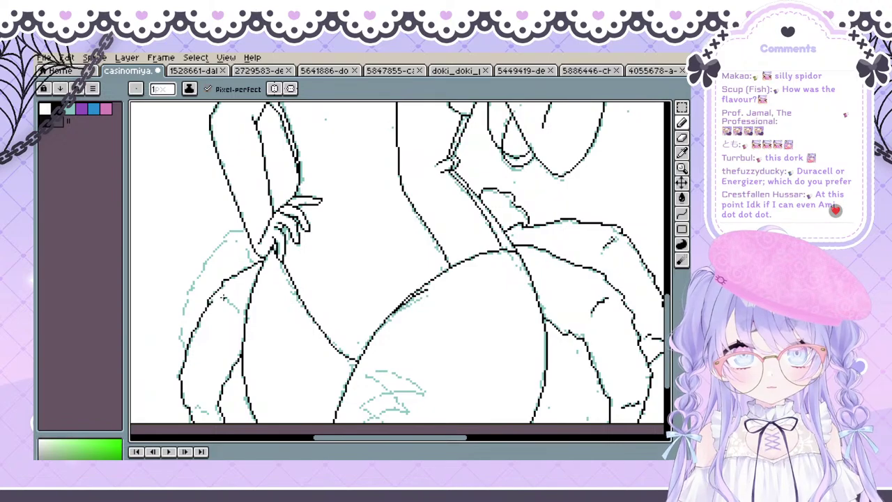
left_click_drag(238, 329, 239, 321)
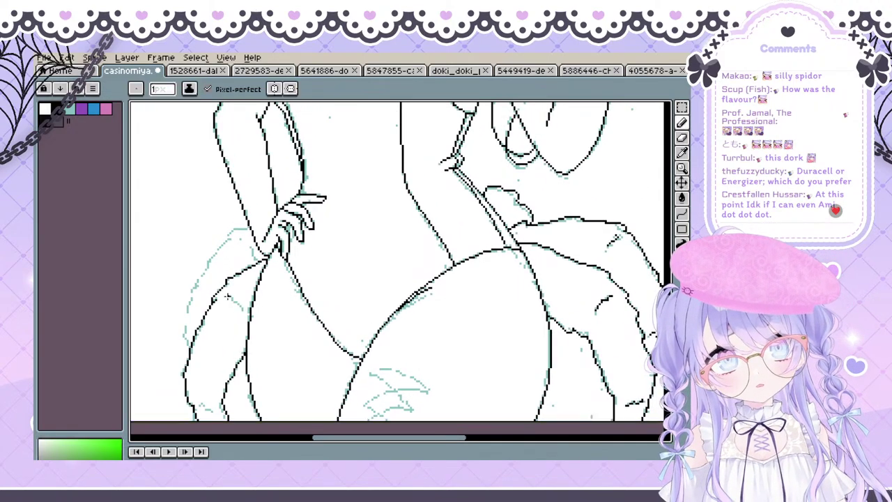
mouse_move(231, 299)
left_mouse_down()
mouse_move(239, 306)
mouse_move(231, 301)
mouse_move(235, 256)
mouse_move(250, 234)
left_mouse_up()
key("ctrl+z")
key("ctrl+z")
key("ctrl+z")
key("b")
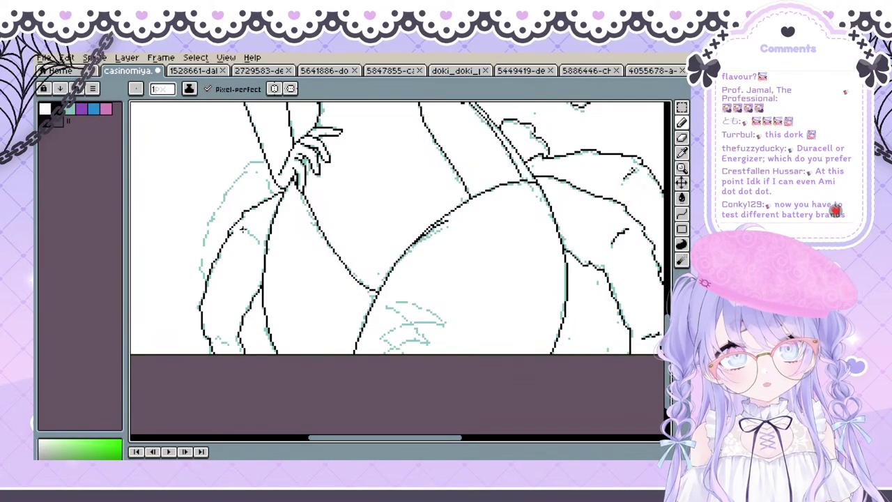
key("h")
left_click_drag(255, 240, 233, 299)
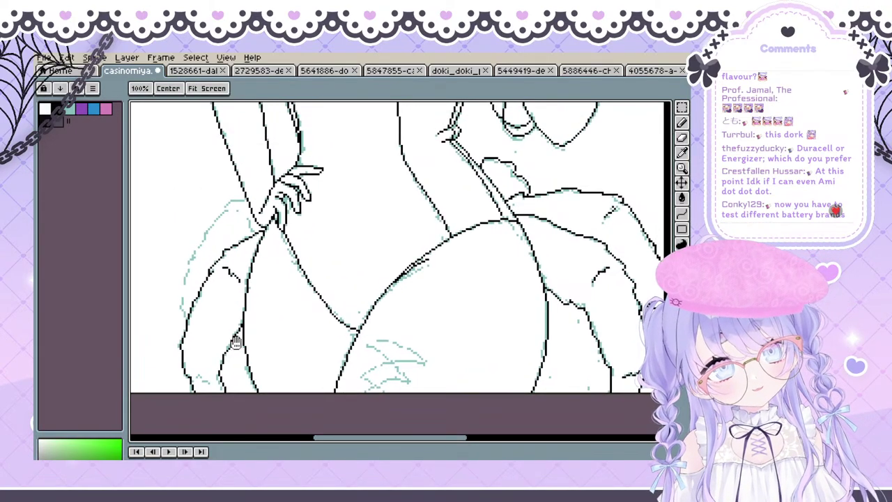
Ink the short crease near the bottom of the lower ruffle beside the thigh, redrawing it over the teal marks
mouse_move(228, 397)
left_mouse_down()
mouse_move(237, 400)
mouse_move(216, 389)
left_mouse_up()
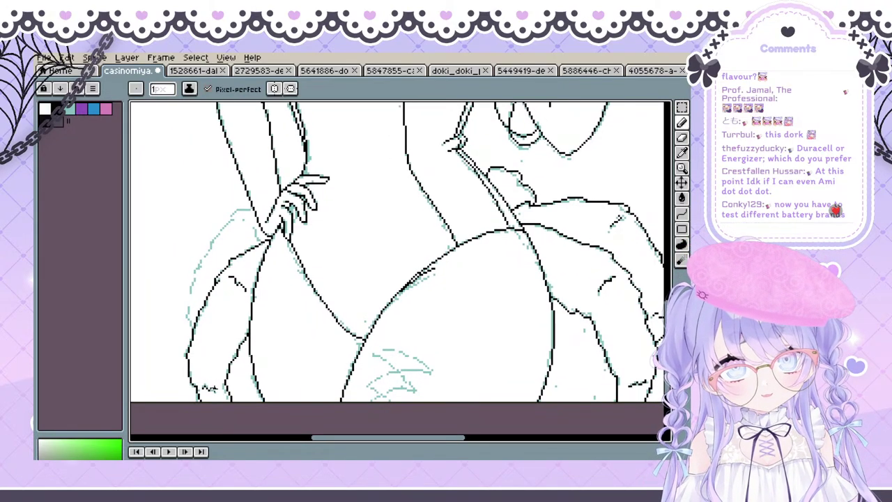
key("space")
mouse_move(235, 336)
left_mouse_down()
mouse_move(227, 320)
mouse_move(228, 386)
mouse_move(197, 369)
left_mouse_up()
key("space")
key("b")
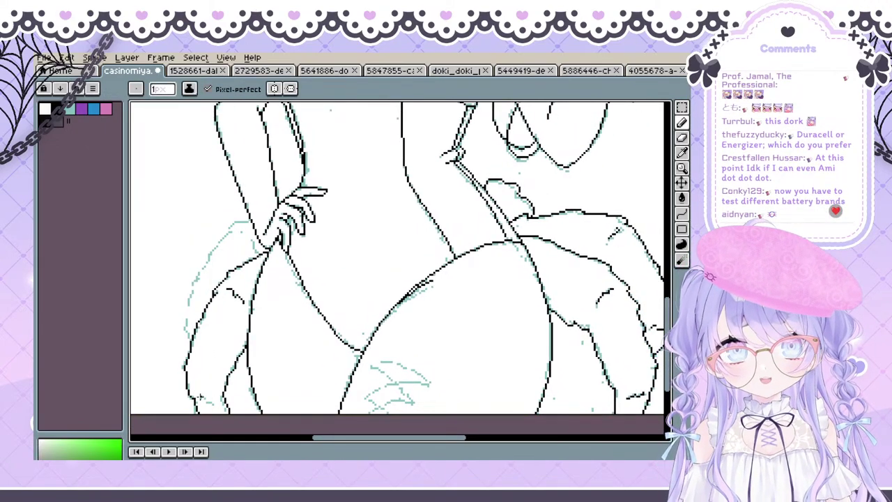
key("ctrl+z")
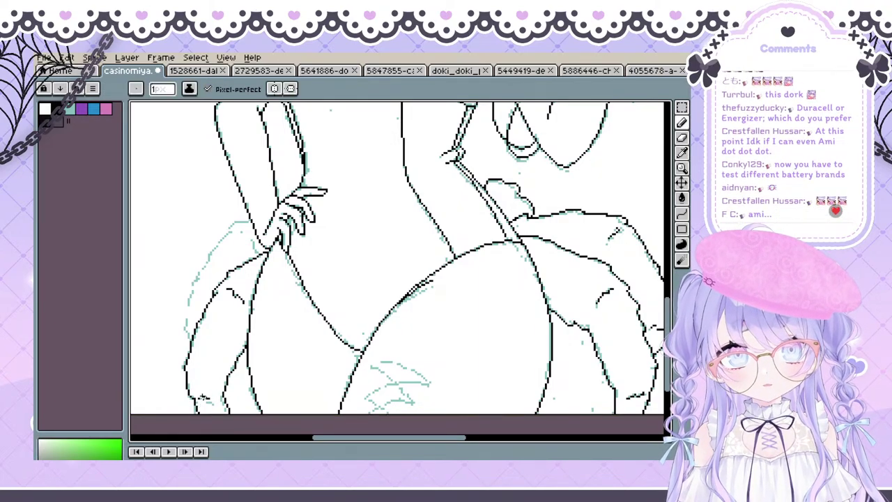
Ink the top of the upper ruffle from the wrist outward and along the start of its outer slope, retrying strokes
key("space")
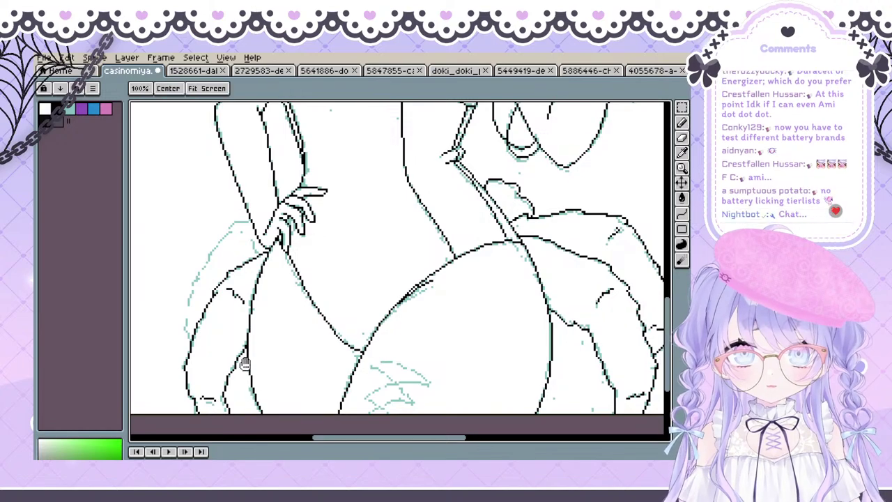
left_click_drag(296, 263, 274, 283)
left_click_drag(215, 332, 238, 338)
mouse_move(234, 292)
left_mouse_down()
mouse_move(264, 257)
mouse_move(272, 299)
left_mouse_up()
mouse_move(285, 261)
left_mouse_down()
mouse_move(270, 262)
mouse_move(278, 260)
mouse_move(250, 282)
mouse_move(225, 337)
left_mouse_up()
key("ctrl+z")
key("ctrl+z")
key("ctrl")
key("ctrl+z")
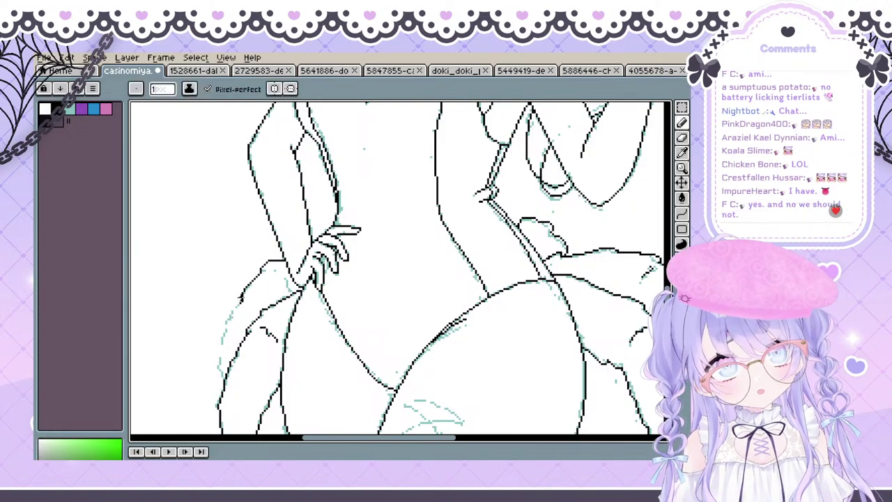
Continue the upper ruffle's outer edge down along the teal line to meet the lower ruffle
left_click_drag(244, 292, 225, 325)
key("ctrl")
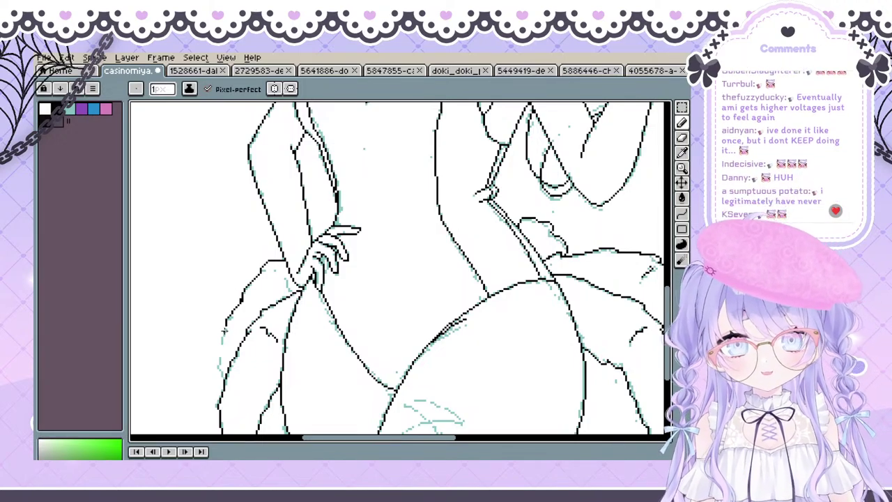
left_click_drag(225, 325, 219, 370)
key("ctrl+z")
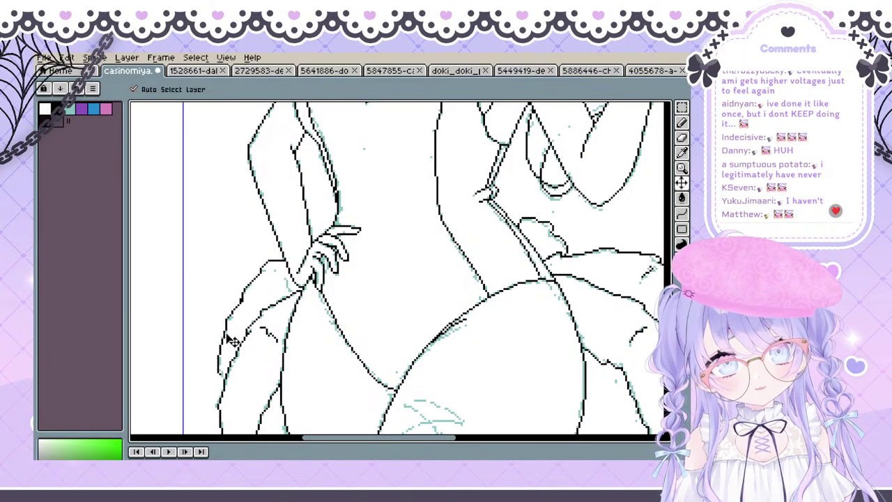
left_click_drag(226, 323, 225, 383)
Erase the uneven middle section of the upper ruffle's outer edge and redraw it as a smoother curve
mouse_move(245, 285)
left_mouse_down()
mouse_move(231, 230)
mouse_move(195, 300)
mouse_move(175, 295)
mouse_move(185, 391)
left_mouse_up()
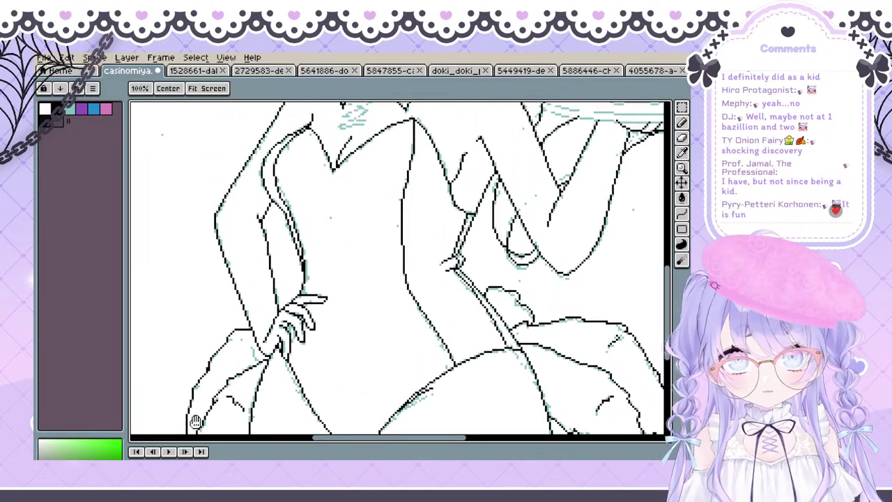
mouse_move(495, 406)
left_mouse_down()
mouse_move(215, 325)
mouse_move(419, 317)
mouse_move(533, 299)
mouse_move(573, 310)
left_mouse_up()
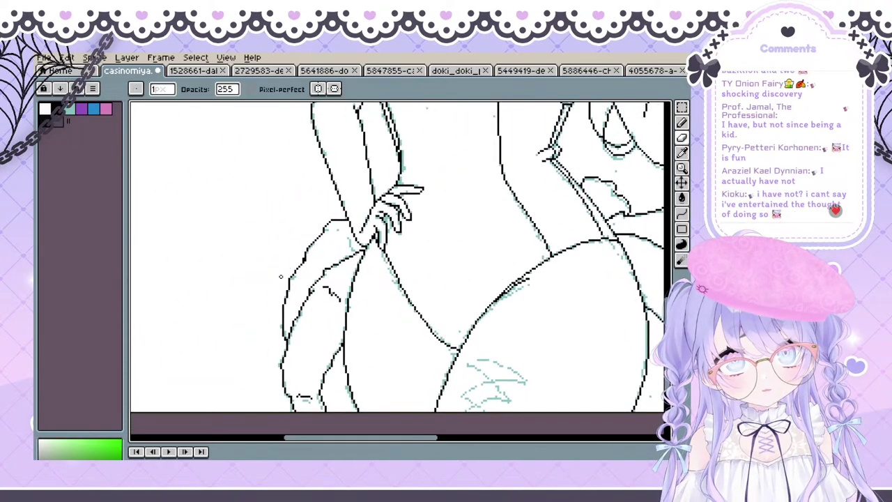
mouse_move(291, 274)
left_mouse_down()
mouse_move(265, 294)
mouse_move(258, 278)
mouse_move(279, 247)
mouse_move(276, 315)
mouse_move(281, 276)
mouse_move(246, 297)
left_mouse_up()
key("ctrl+z")
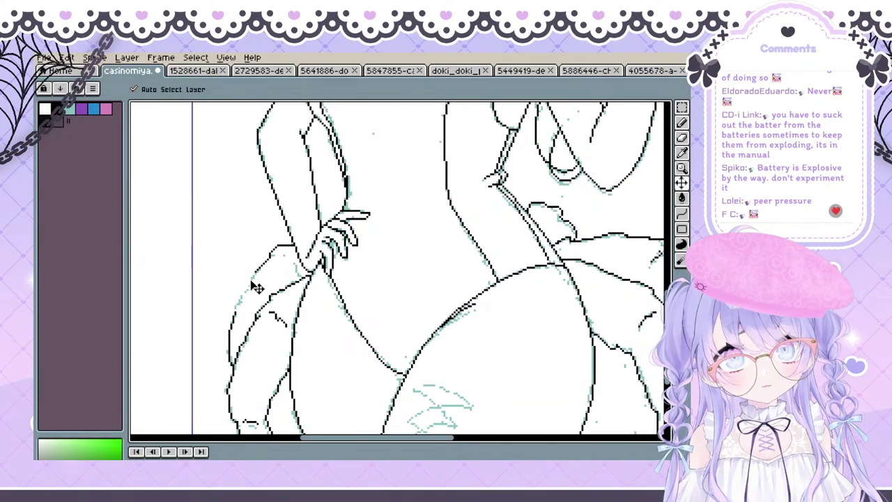
key("ctrl+z")
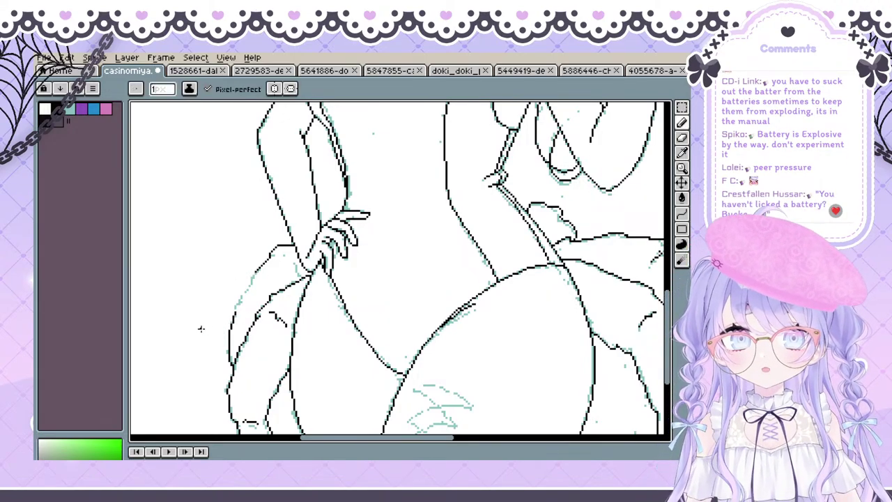
left_click_drag(240, 349, 246, 354)
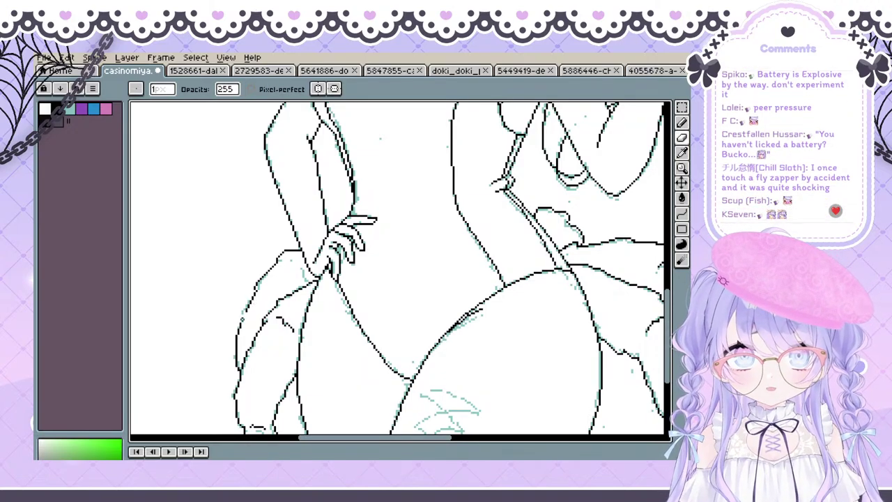
left_click_drag(248, 306, 204, 334)
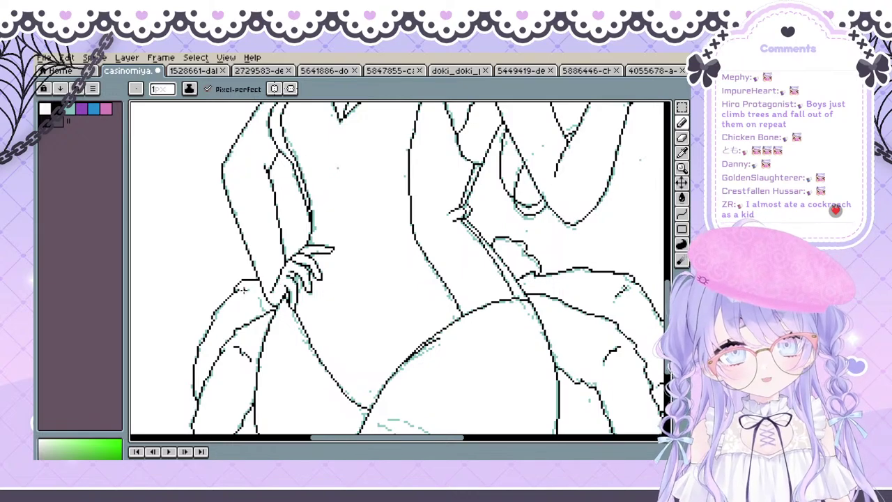
Ink the short crease across the top of the upper ruffle next to the wrist, retrying its end
left_click_drag(249, 292, 259, 301)
key("ctrl+z")
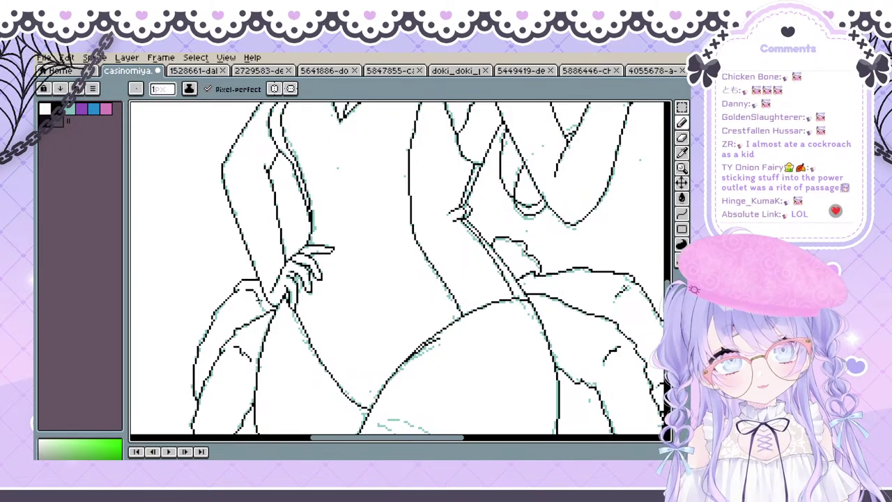
mouse_move(290, 292)
left_mouse_down()
mouse_move(354, 251)
mouse_move(338, 237)
mouse_move(270, 298)
left_mouse_up()
key("ctrl+z")
mouse_move(242, 333)
left_mouse_down()
mouse_move(248, 322)
mouse_move(201, 263)
mouse_move(292, 325)
mouse_move(209, 299)
mouse_move(223, 344)
left_mouse_up()
Examine the whole figure's line art, first over the sketch and then with the teal sketch and white background hidden
scroll(223, 342, "down", 4)
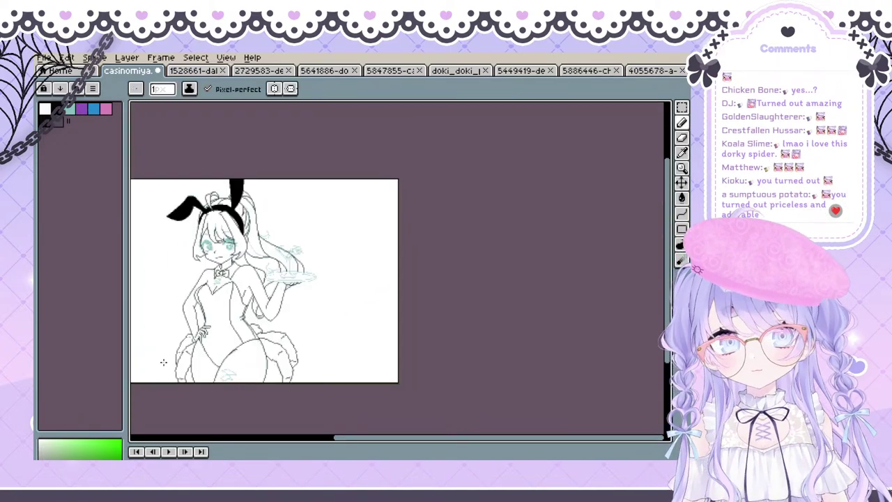
scroll(247, 396, "up", 3)
scroll(237, 384, "down", 2)
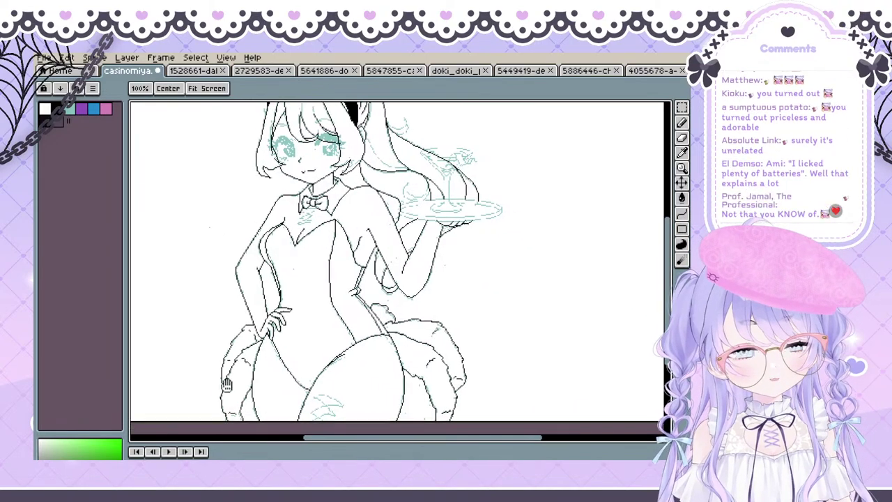
key("b")
left_click_drag(181, 397, 251, 391)
key("b")
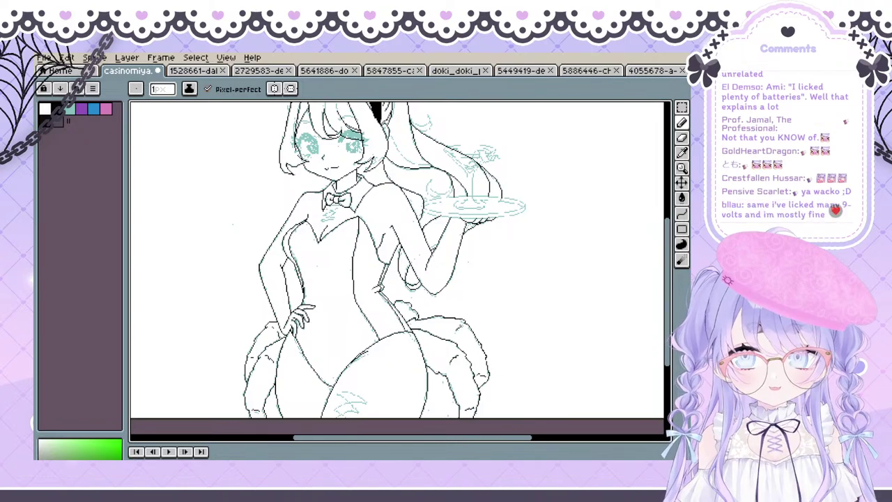
key("shift+x")
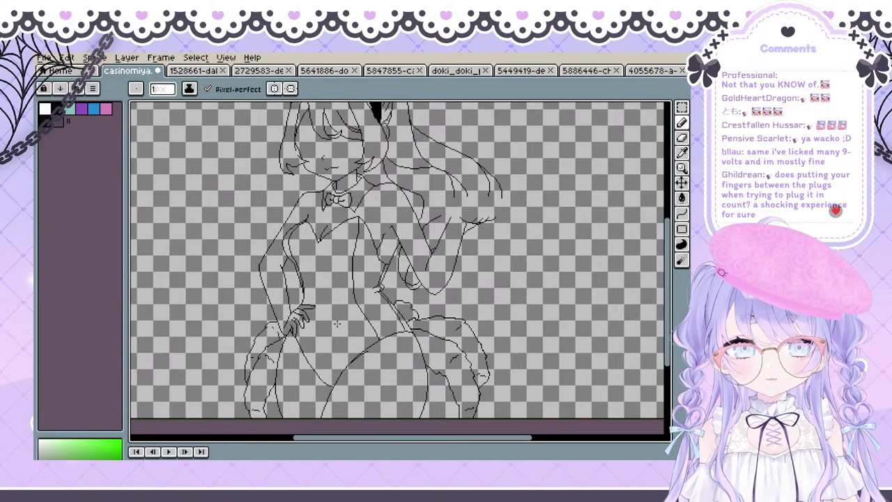
scroll(336, 323, "up", 2)
scroll(328, 314, "down", 1)
key("space")
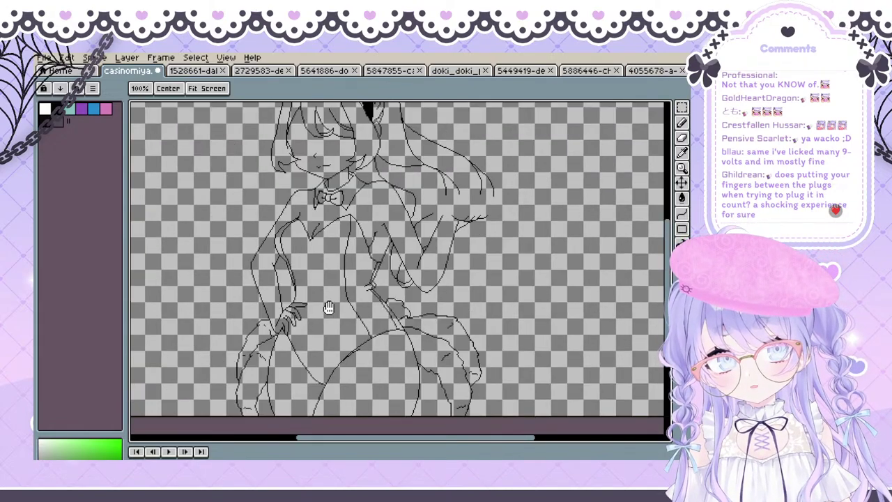
mouse_move(349, 293)
left_mouse_down()
mouse_move(293, 346)
mouse_move(308, 338)
mouse_move(294, 347)
mouse_move(346, 276)
mouse_move(315, 375)
mouse_move(313, 354)
left_mouse_up()
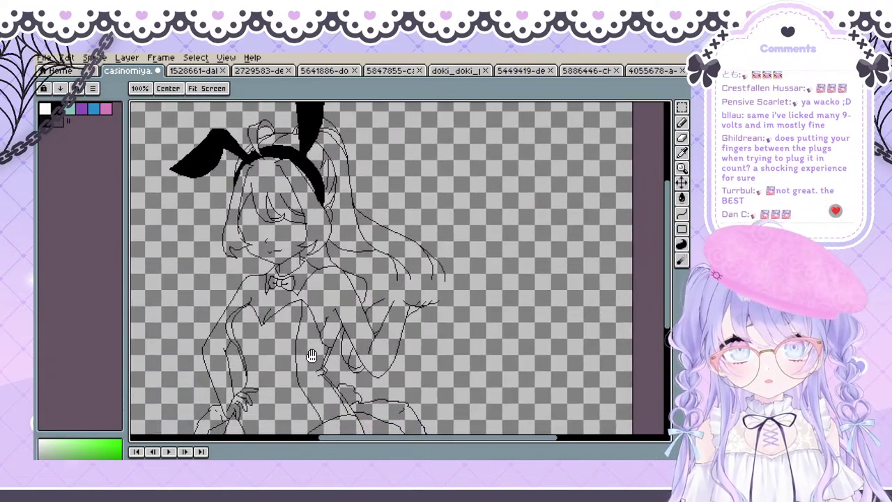
Undo the stray line across the raised forearm, restore the teal sketch, and ink the serving tray's outline with the Ellipse tool
scroll(417, 314, "up", 1)
key("space")
mouse_move(395, 329)
left_mouse_down()
mouse_move(390, 349)
mouse_move(230, 433)
left_mouse_up()
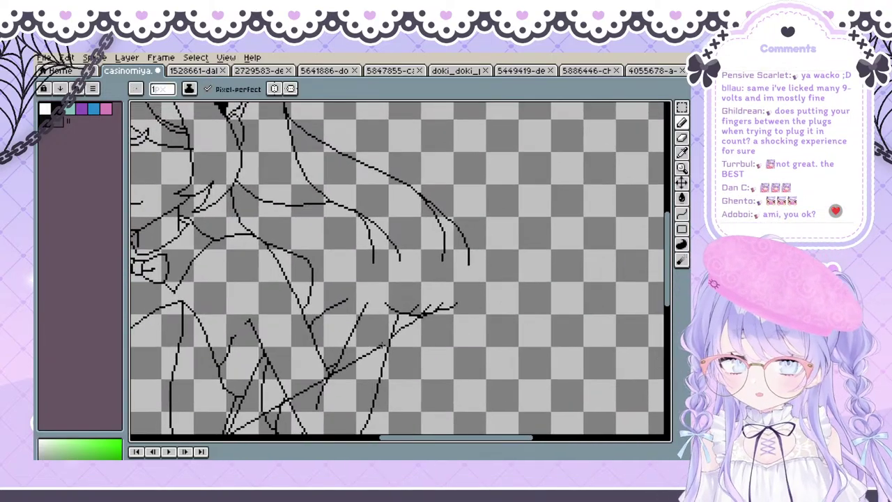
key("ctrl+z")
key("shift+x")
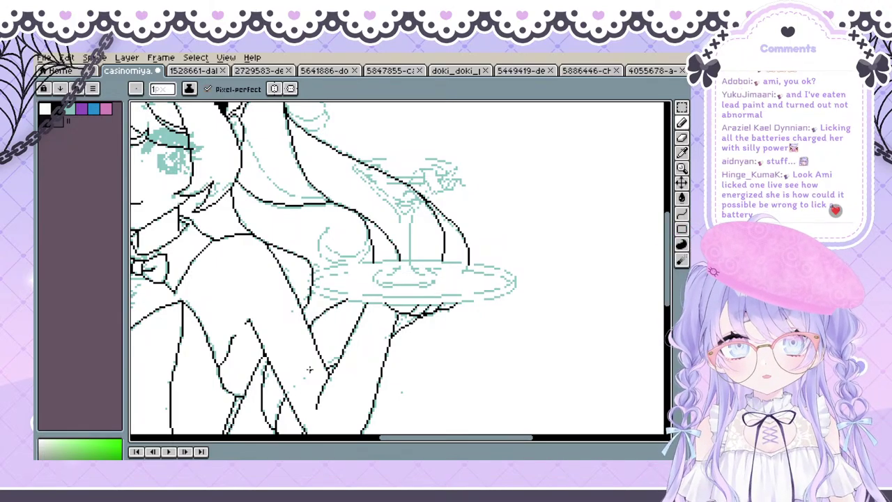
left_click_drag(684, 238, 634, 234)
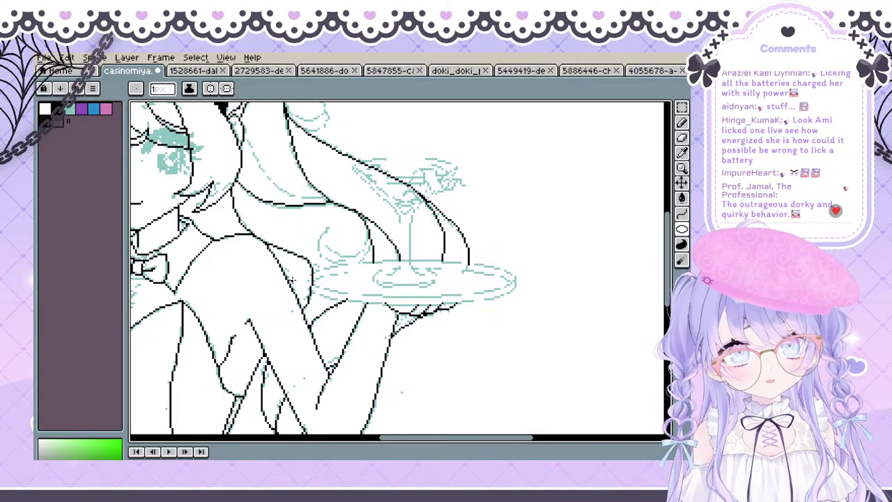
mouse_move(306, 276)
left_mouse_down()
mouse_move(518, 294)
mouse_move(515, 302)
mouse_move(311, 264)
left_mouse_up()
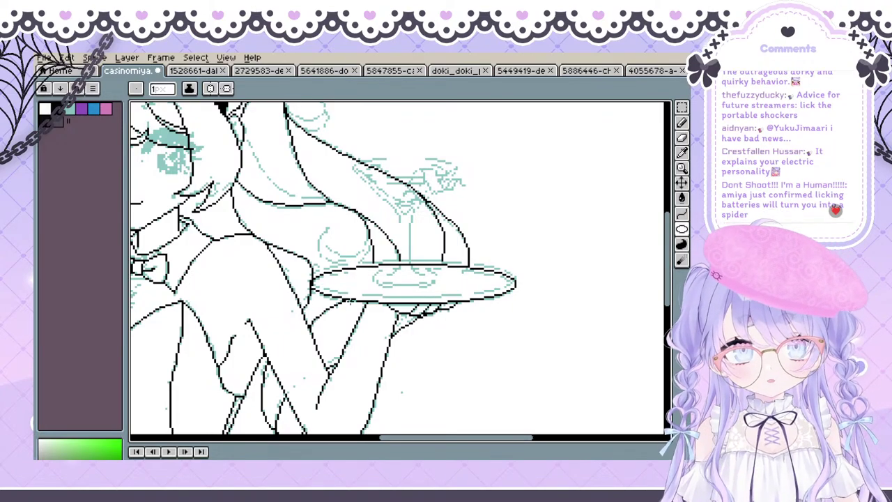
Duplicate the tray ellipse and offset the copy slightly upward to give the tray a rim with visible thickness
key("v")
left_click_drag(412, 310, 395, 336)
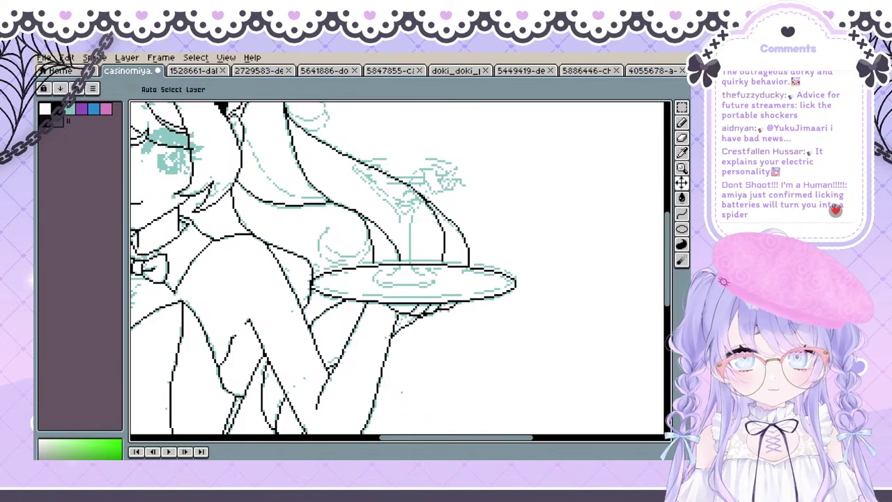
right_click(202, 461)
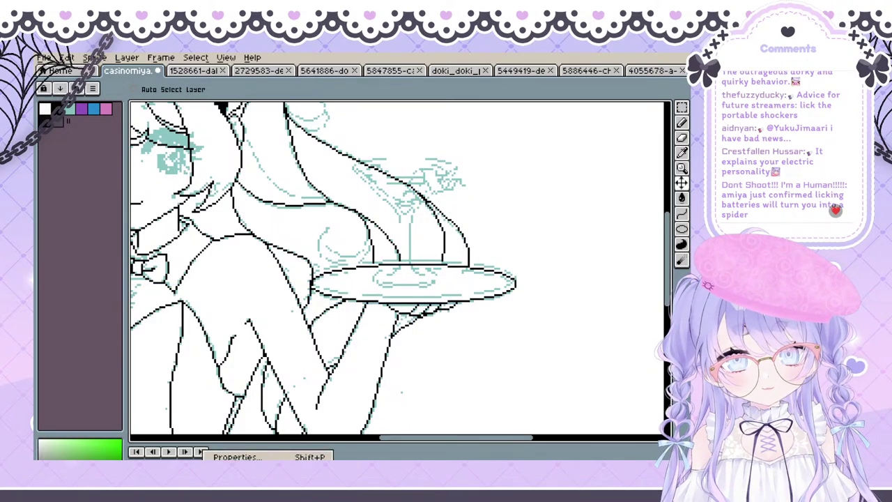
key("Escape")
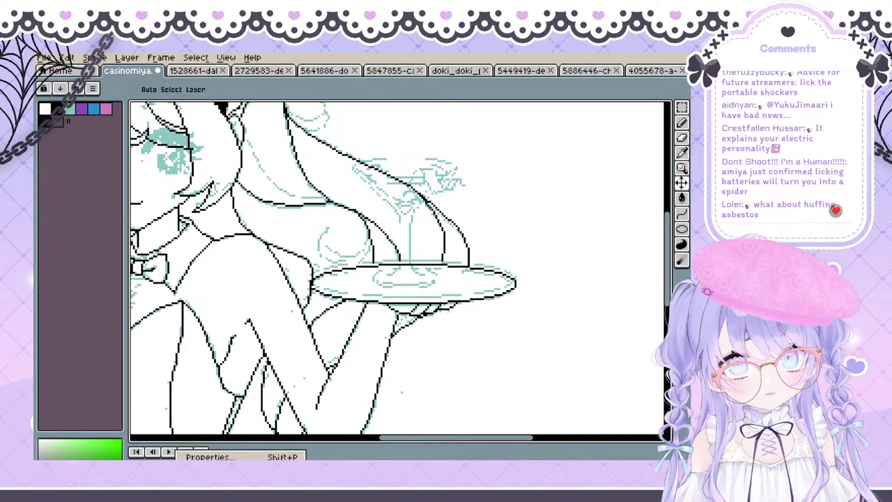
right_click(175, 450)
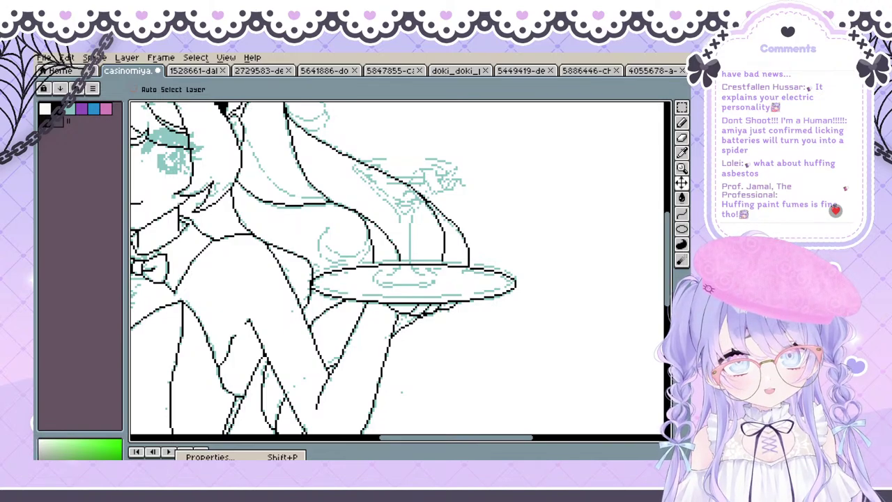
key("Escape")
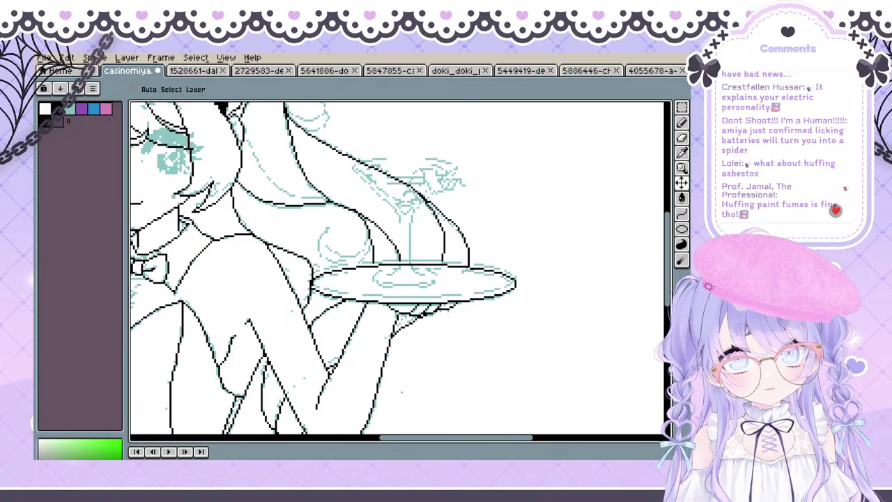
key("b")
left_click_drag(403, 315, 374, 339)
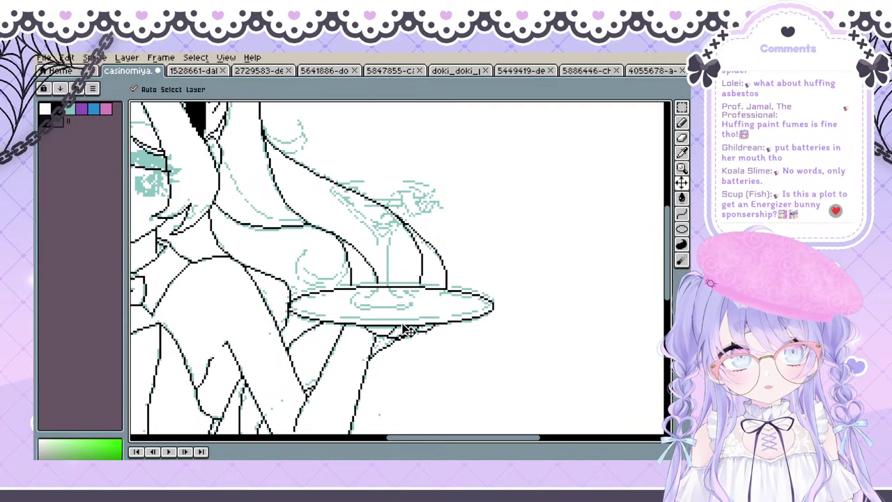
key("b")
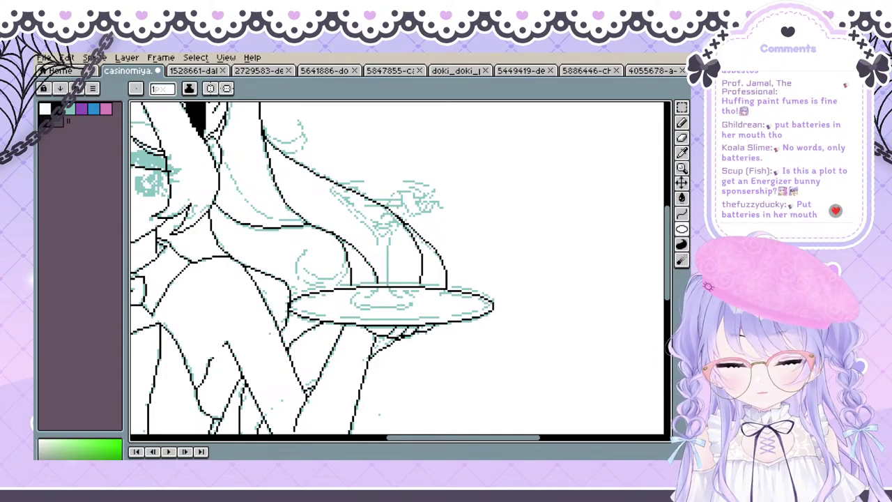
key("v")
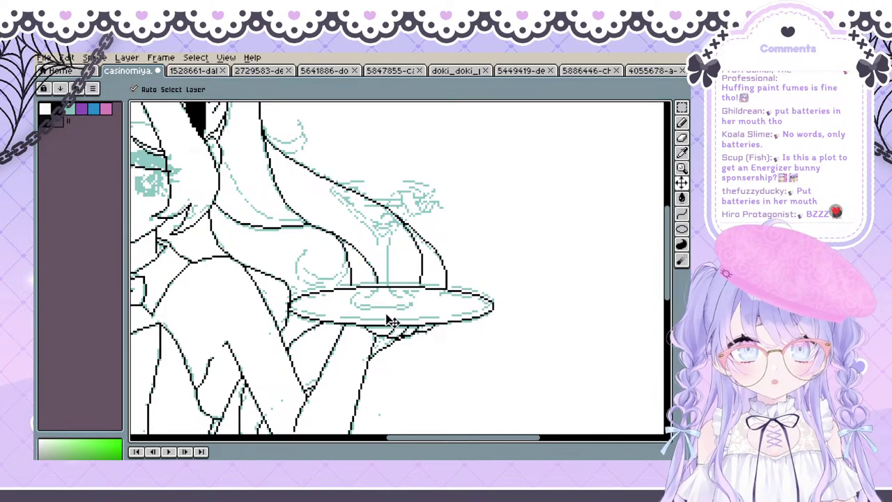
key("b")
key("v")
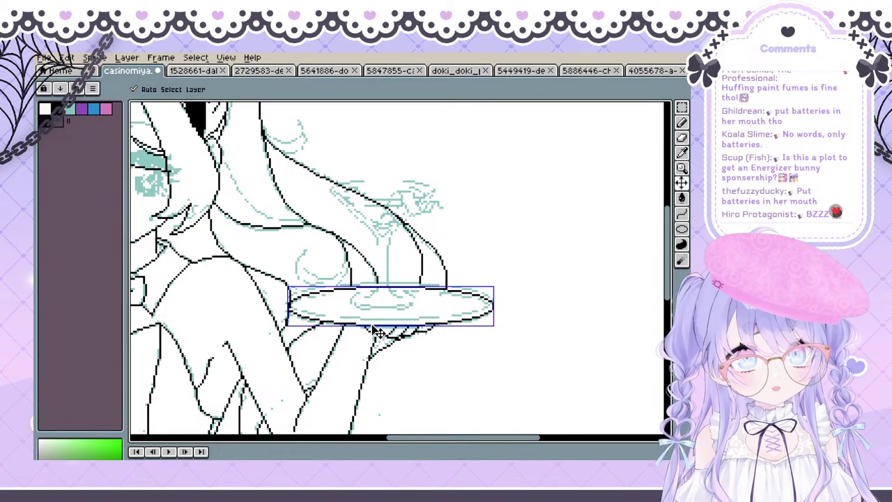
mouse_move(376, 328)
left_mouse_down()
mouse_move(373, 318)
mouse_move(378, 338)
mouse_move(365, 330)
left_mouse_up()
key("b")
scroll(352, 324, "up", 1)
key("space")
key("v")
key("b")
key("v")
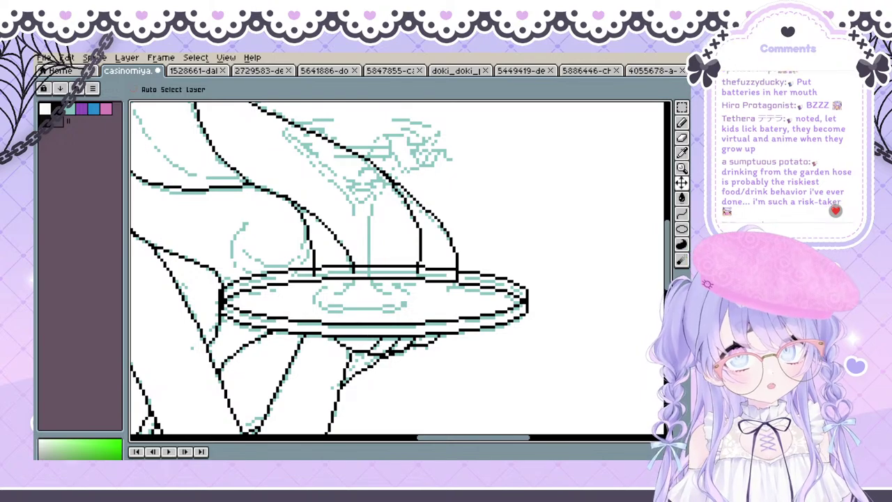
key("b")
key("e")
key("space")
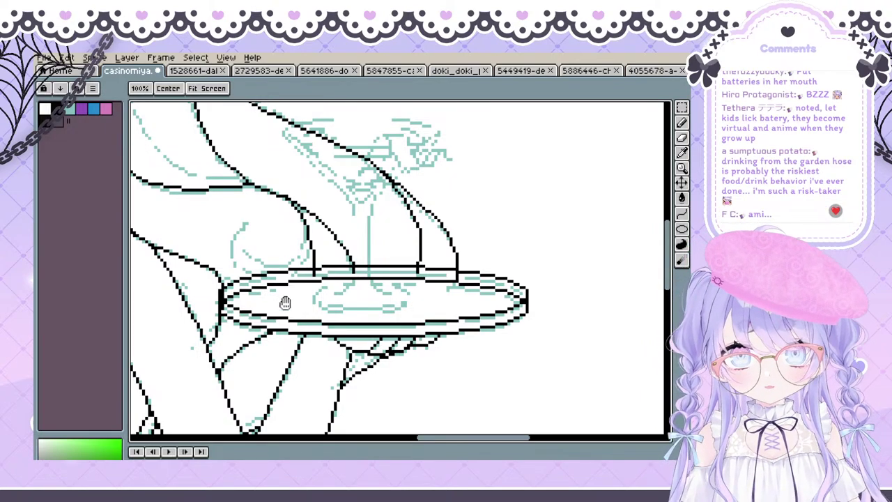
left_click_drag(285, 303, 284, 318)
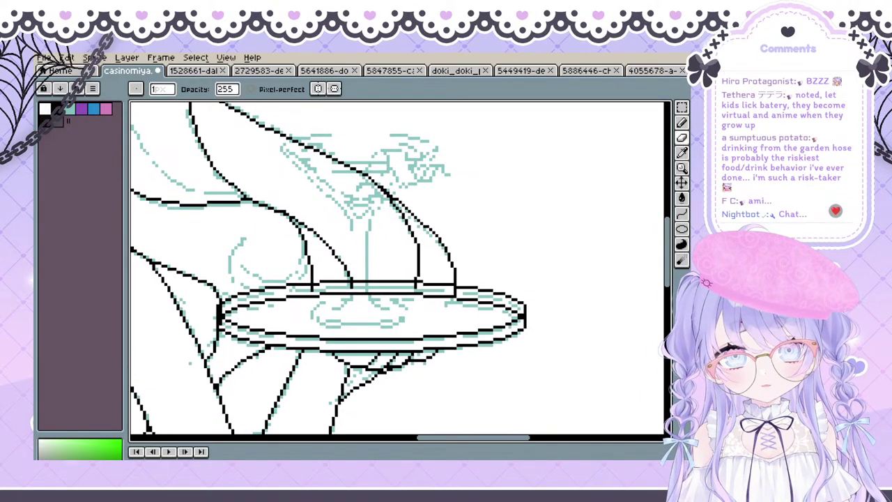
right_click(202, 457)
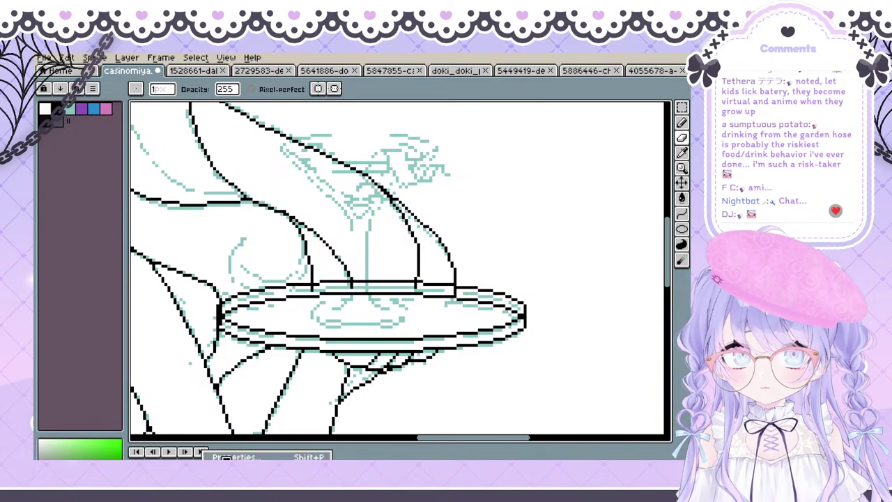
left_click(342, 352)
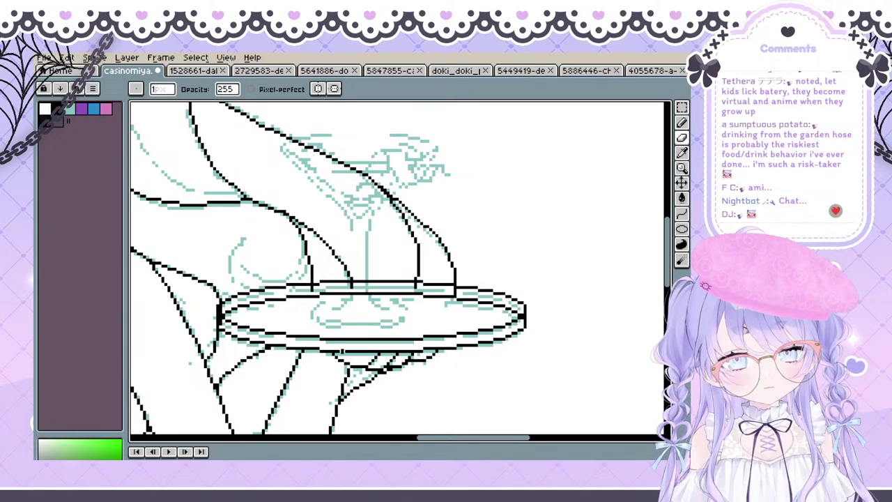
key("space")
mouse_move(262, 238)
left_mouse_down()
mouse_move(285, 257)
mouse_move(269, 237)
left_mouse_up()
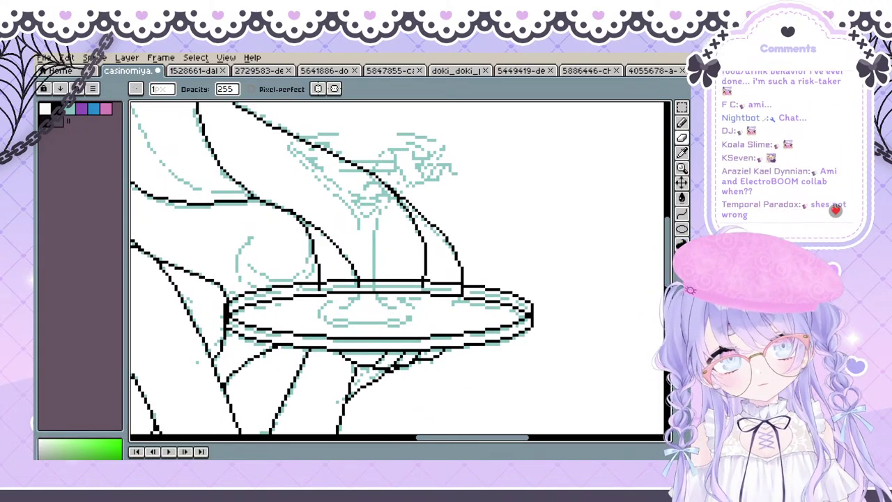
right_click(187, 469)
left_click(353, 349)
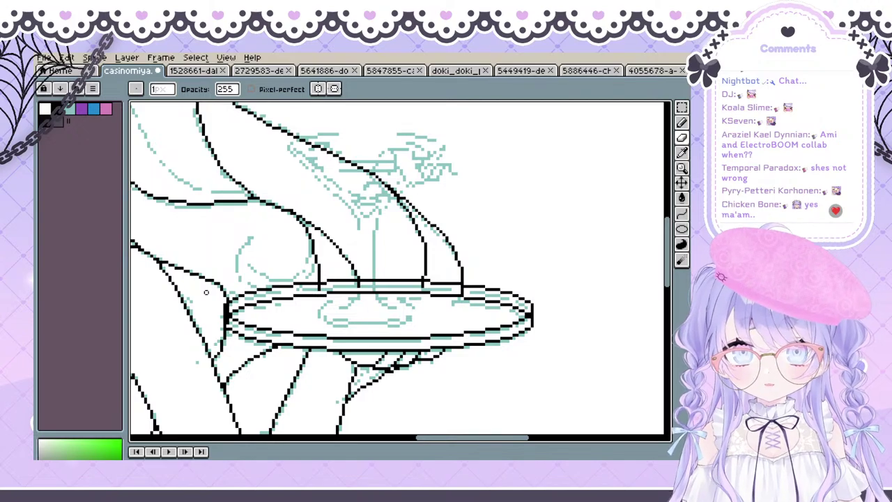
Erase the overlapping pixels where the two tray ellipses meet at the end beside the shoulder, undoing stray erasures
mouse_move(233, 282)
left_mouse_down()
mouse_move(223, 291)
mouse_move(204, 278)
left_mouse_up()
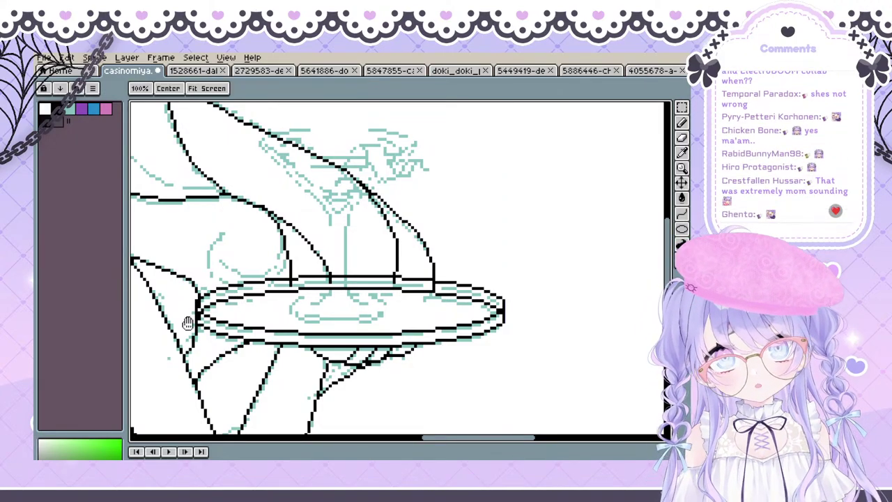
left_click_drag(189, 323, 191, 337)
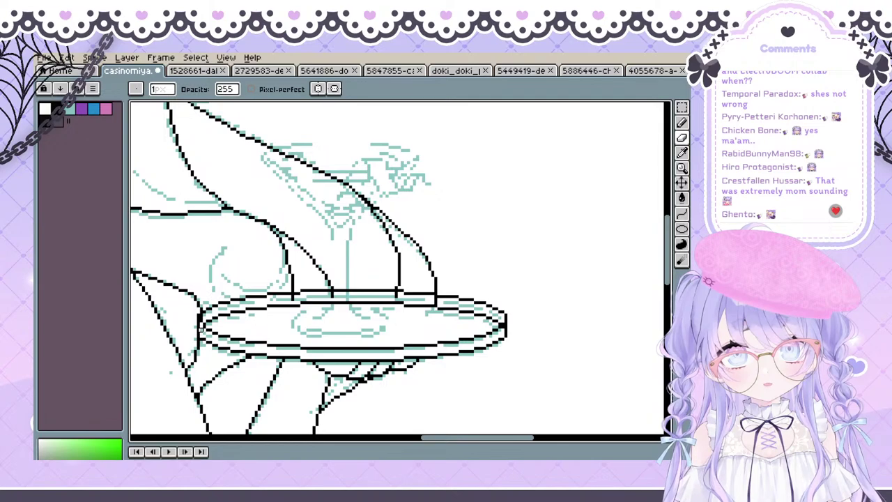
key("ctrl+z")
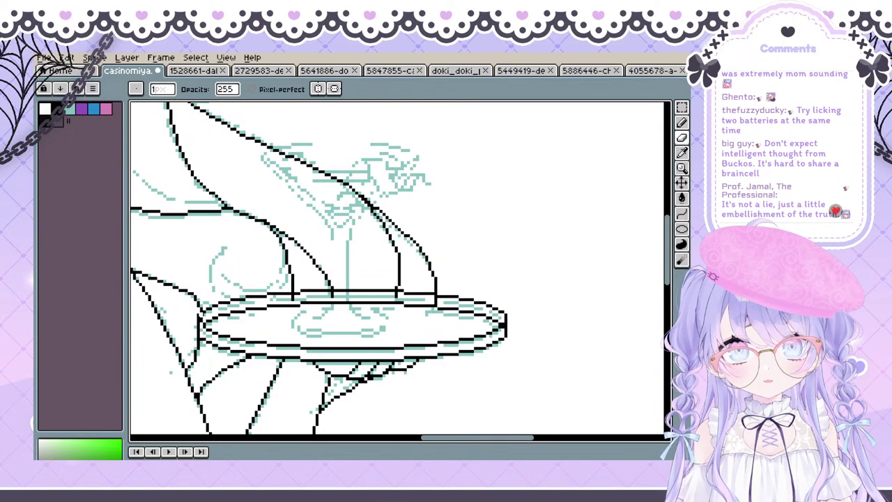
key("ctrl+z")
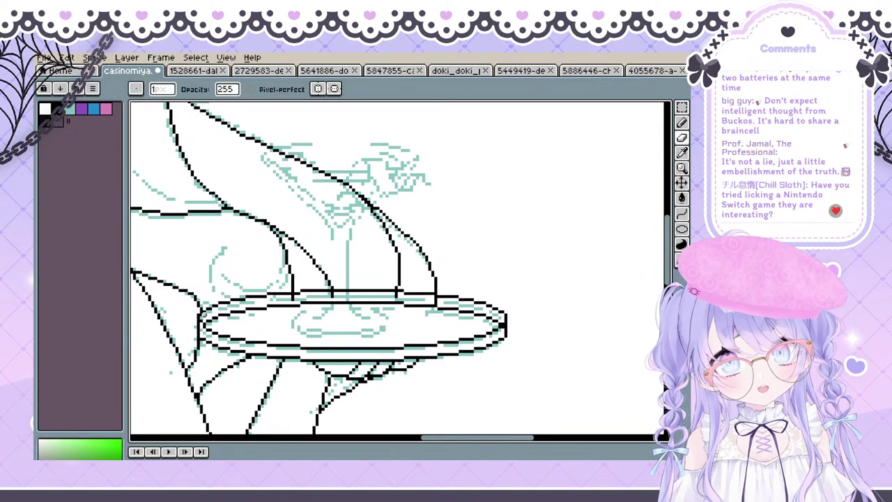
mouse_move(205, 322)
left_mouse_down()
mouse_move(185, 241)
mouse_move(282, 180)
left_mouse_up()
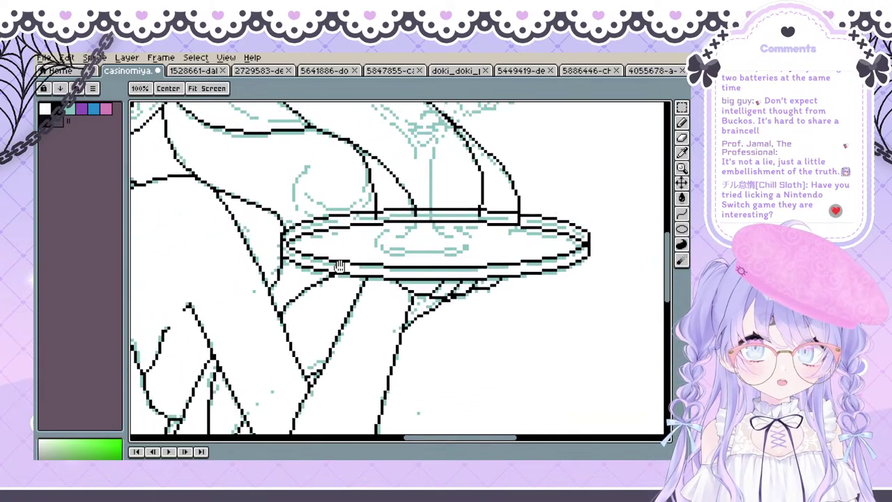
left_click_drag(269, 271, 235, 301)
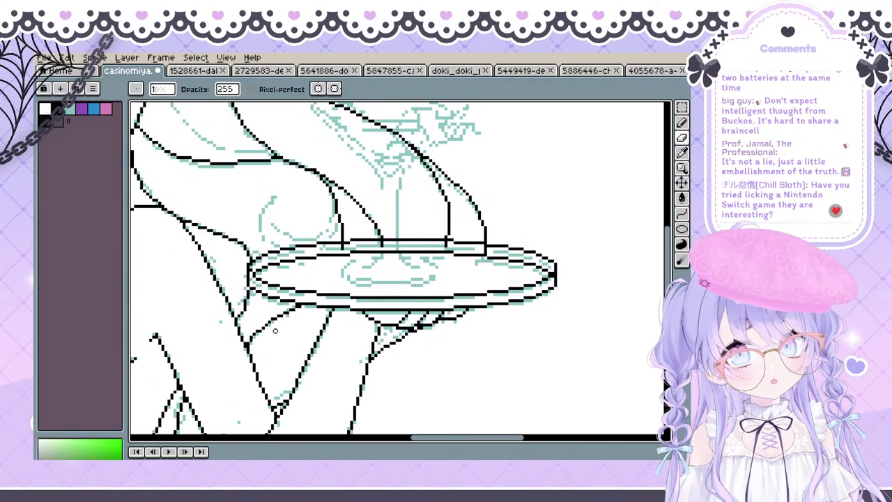
mouse_move(247, 270)
left_mouse_down()
mouse_move(264, 284)
mouse_move(240, 293)
left_mouse_up()
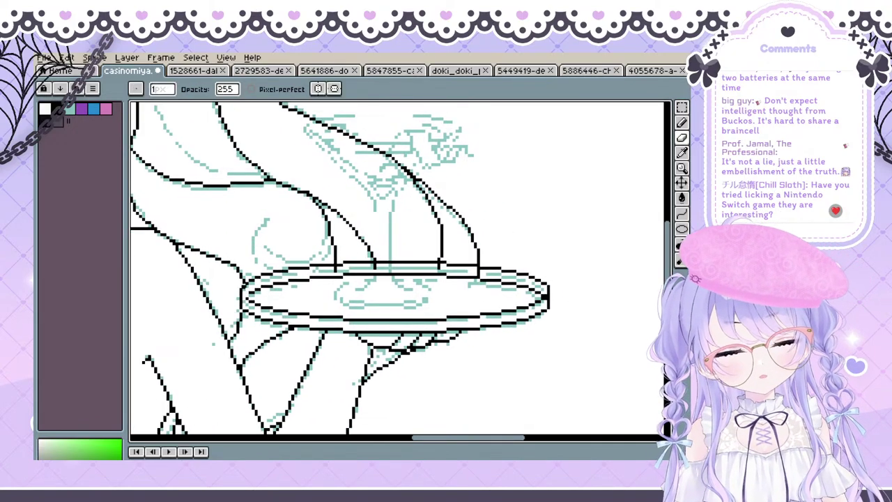
Touch up the tray rim's end beside the shoulder, redrawing and erasing single pixels so both ellipses join in a clean edge
key("b")
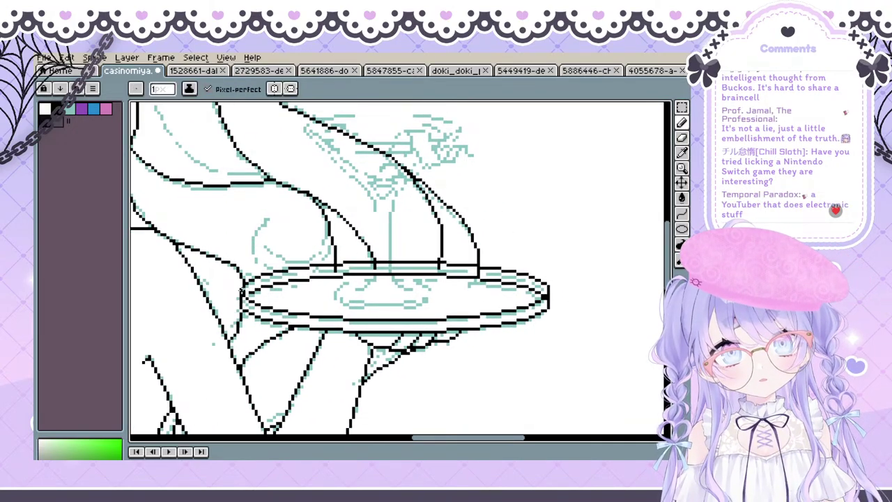
left_click_drag(242, 277, 241, 265)
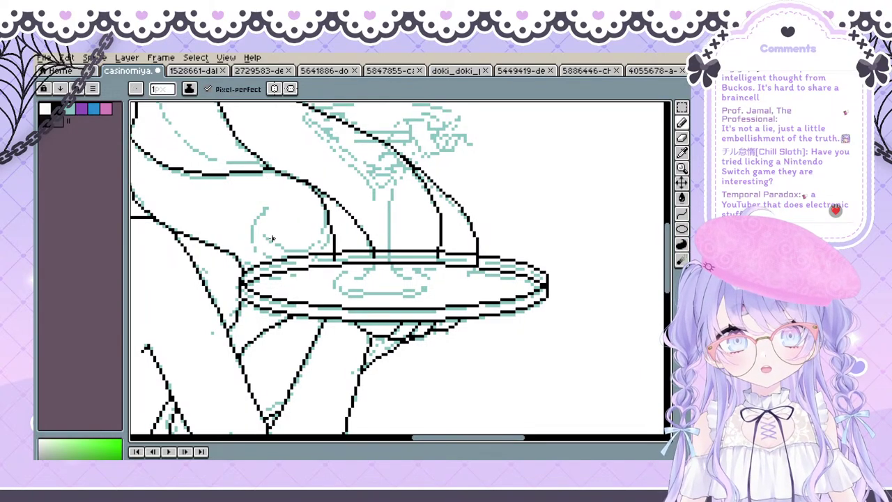
key("e")
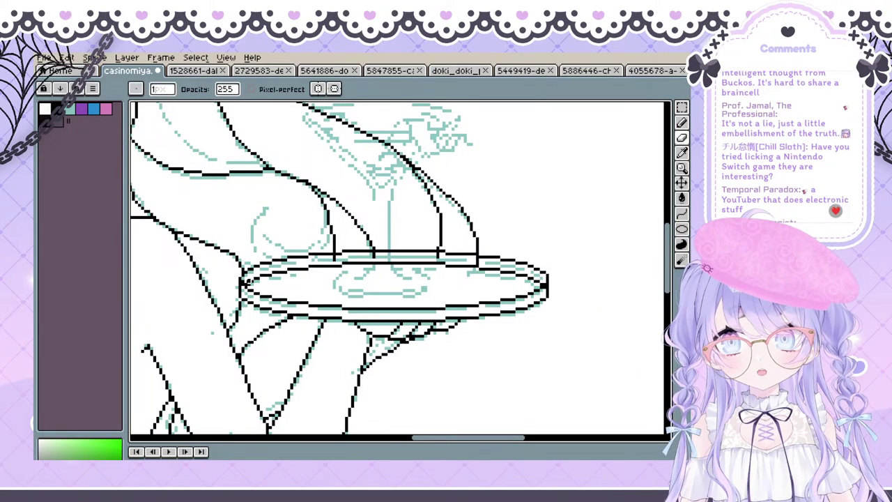
left_click_drag(296, 237, 301, 239)
key("ctrl+z")
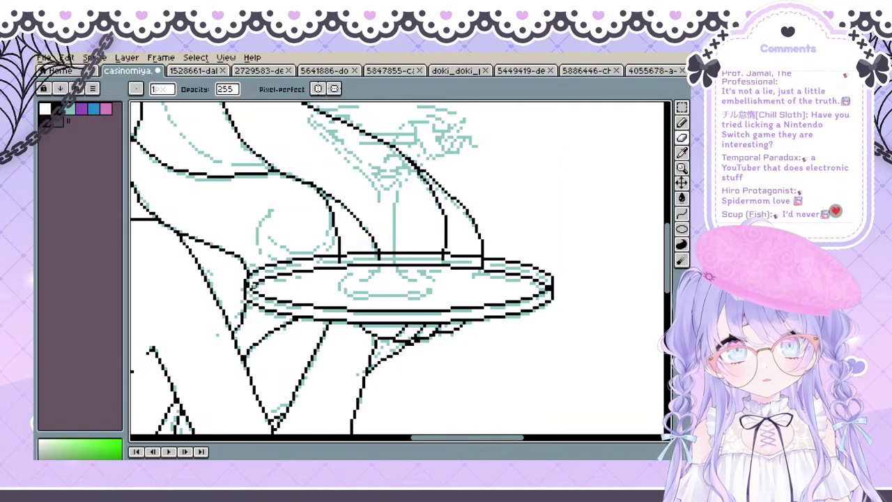
key("b")
key("e")
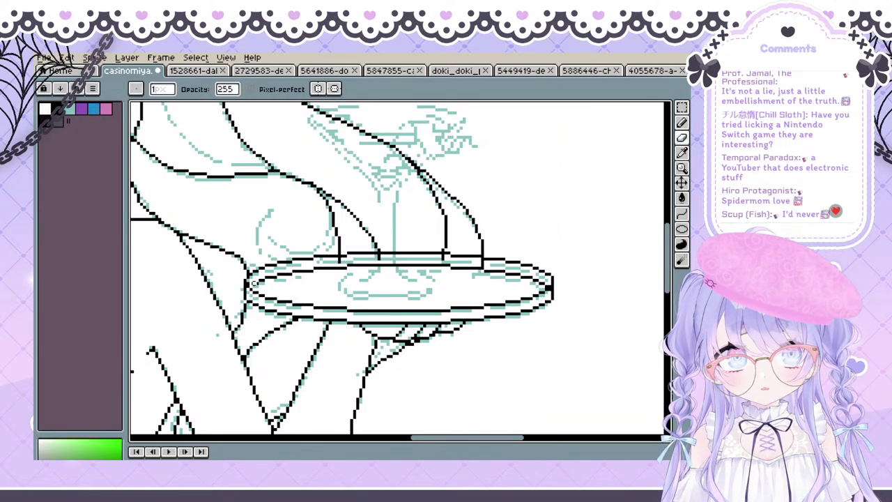
key("b")
key("ctrl+z")
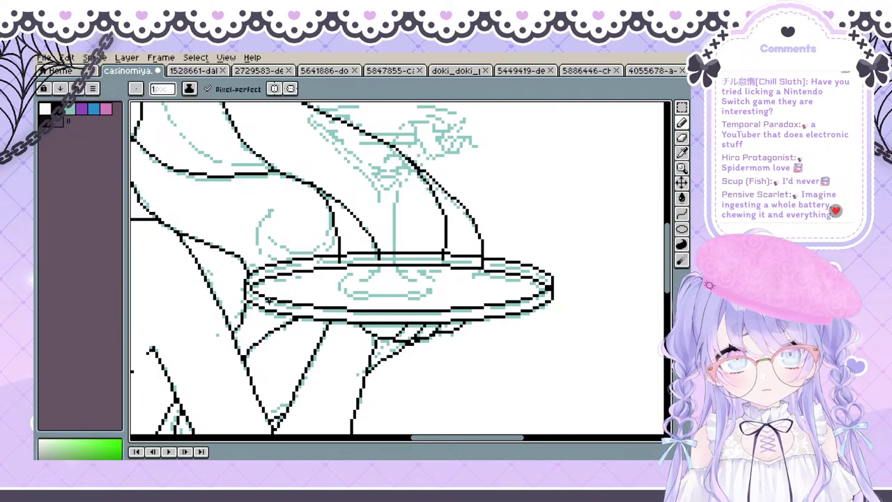
key("ctrl")
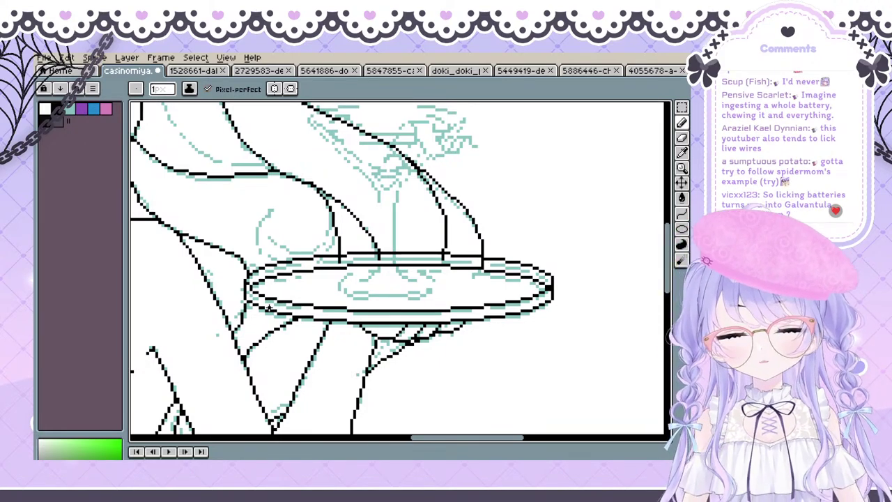
Touch up the tray rim's outer end away from the shoulder, erasing and redrawing single pixels where the two ellipses meet
key("space")
mouse_move(515, 294)
left_mouse_down()
mouse_move(399, 314)
mouse_move(407, 299)
left_mouse_up()
key("e")
left_click(441, 297)
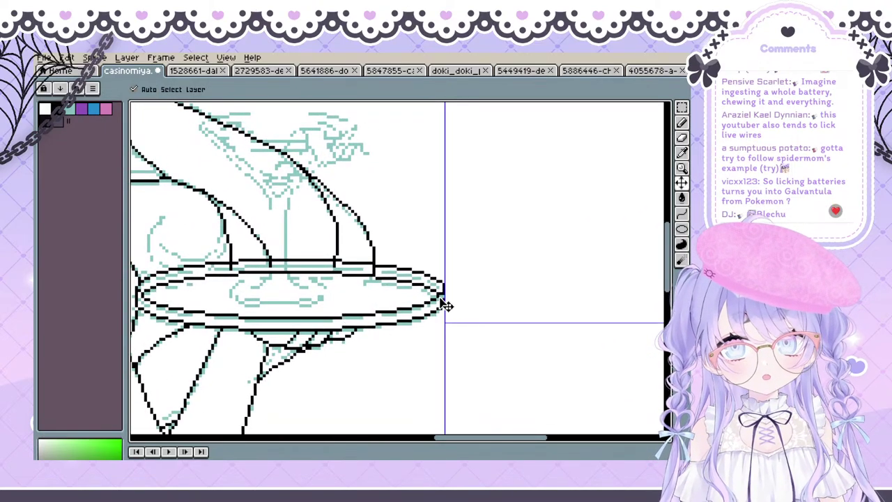
key("ctrl+z")
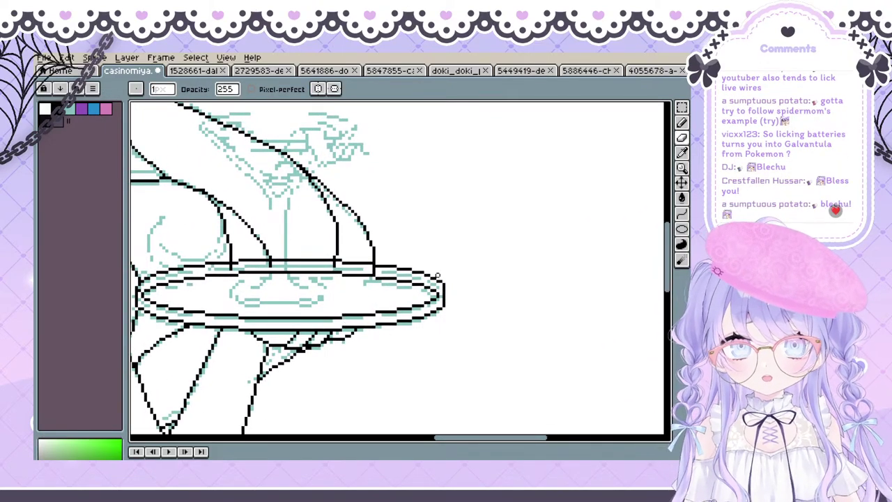
key("ctrl+z")
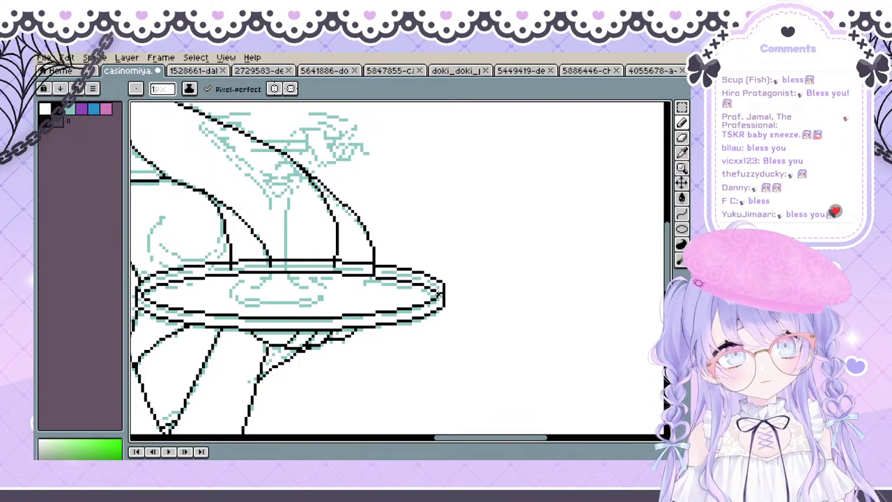
key("e")
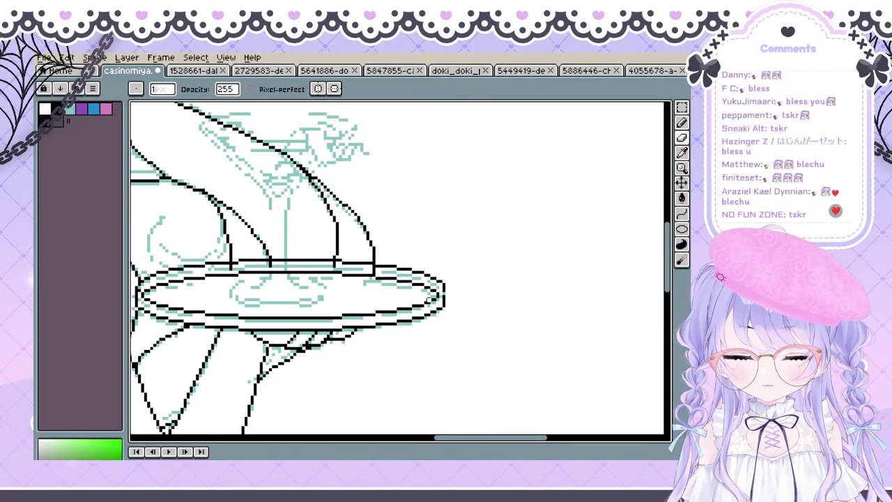
key("b")
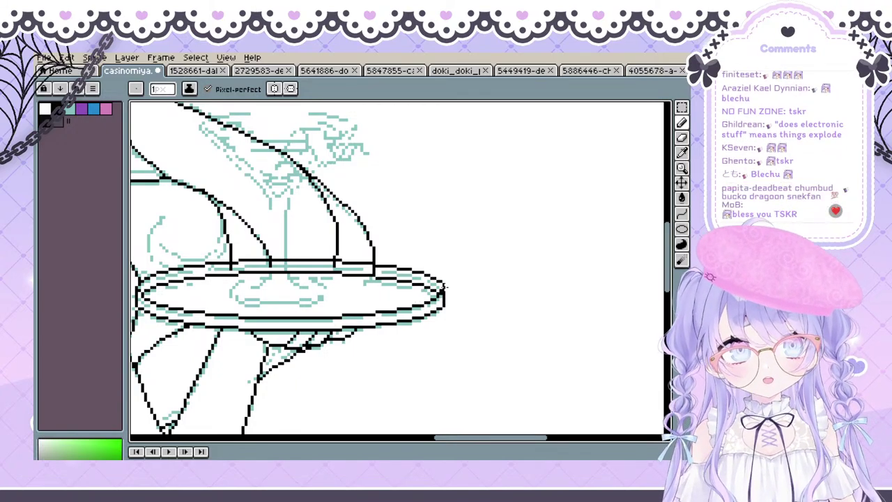
key("space")
mouse_move(441, 303)
left_mouse_down()
mouse_move(437, 311)
mouse_move(471, 293)
mouse_move(457, 293)
left_mouse_up()
key("e")
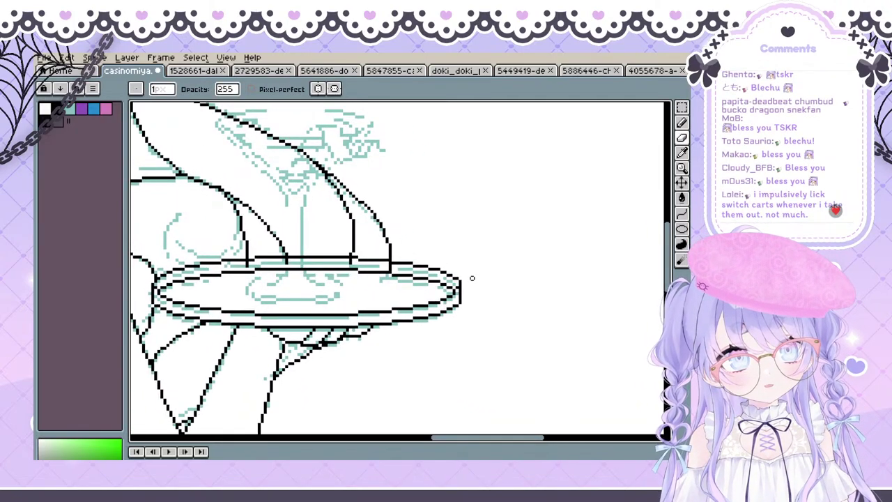
Erase short sections of the tray's inner back edge and the hair line ends that overlap the rim
key("space")
left_click_drag(461, 249, 472, 244)
mouse_move(462, 277)
left_mouse_down()
mouse_move(453, 307)
mouse_move(428, 313)
left_mouse_up()
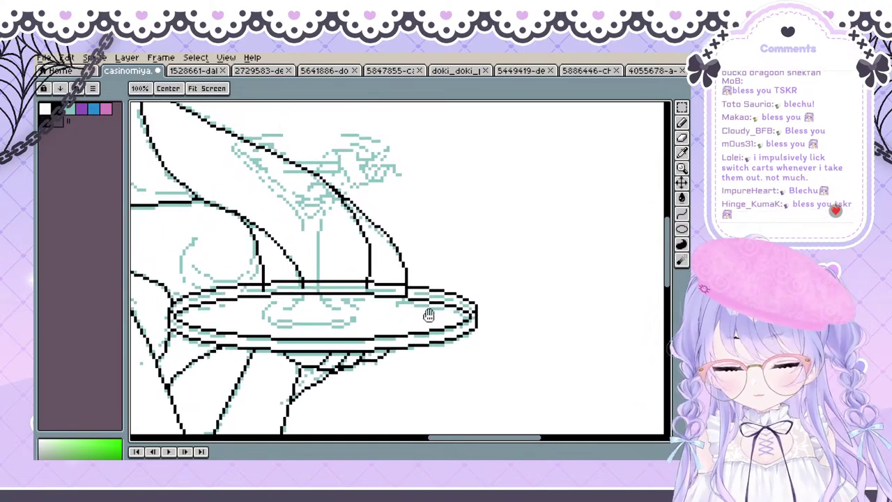
left_click_drag(371, 315, 464, 292)
left_click_drag(359, 258, 345, 268)
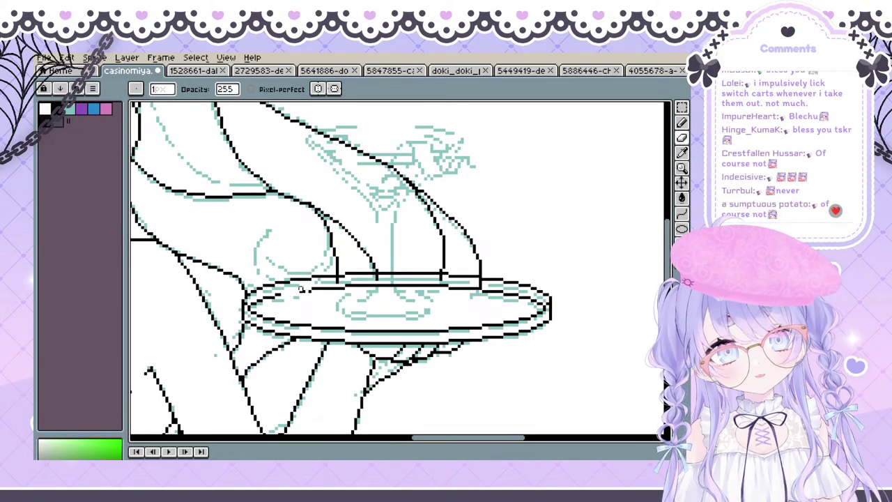
left_click_drag(317, 287, 282, 297)
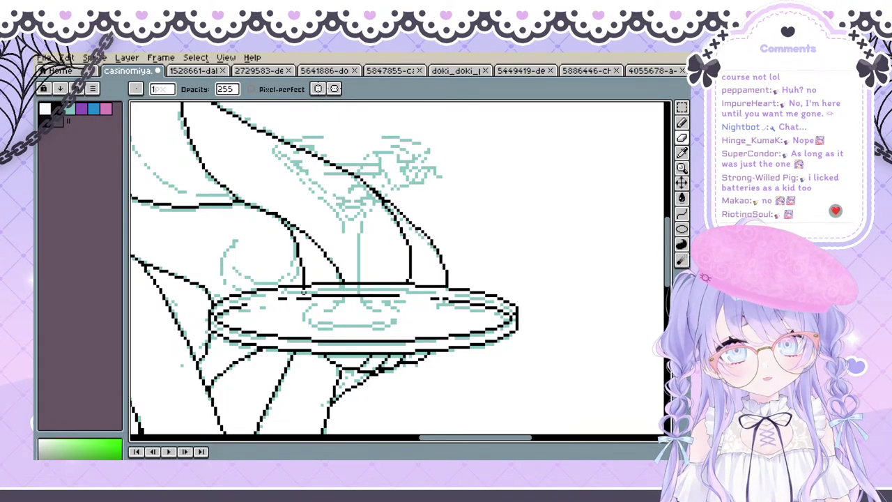
scroll(303, 288, "right", 5)
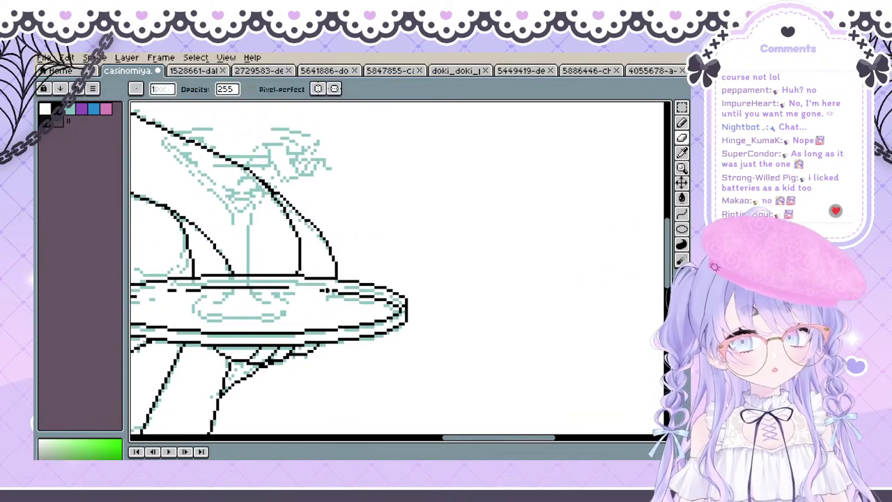
key("space")
left_click_drag(535, 150, 630, 111)
left_click_drag(483, 180, 596, 209)
mouse_move(405, 244)
left_mouse_down()
mouse_move(358, 272)
mouse_move(364, 216)
mouse_move(445, 196)
mouse_move(435, 216)
mouse_move(429, 186)
mouse_move(481, 202)
mouse_move(506, 302)
left_mouse_up()
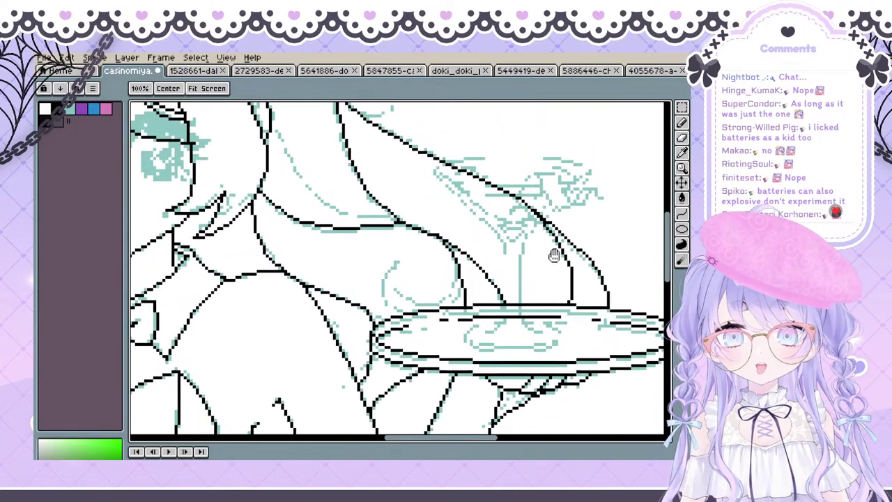
mouse_move(538, 255)
left_mouse_down()
mouse_move(529, 263)
mouse_move(594, 372)
mouse_move(567, 328)
mouse_move(481, 280)
mouse_move(392, 249)
left_mouse_up()
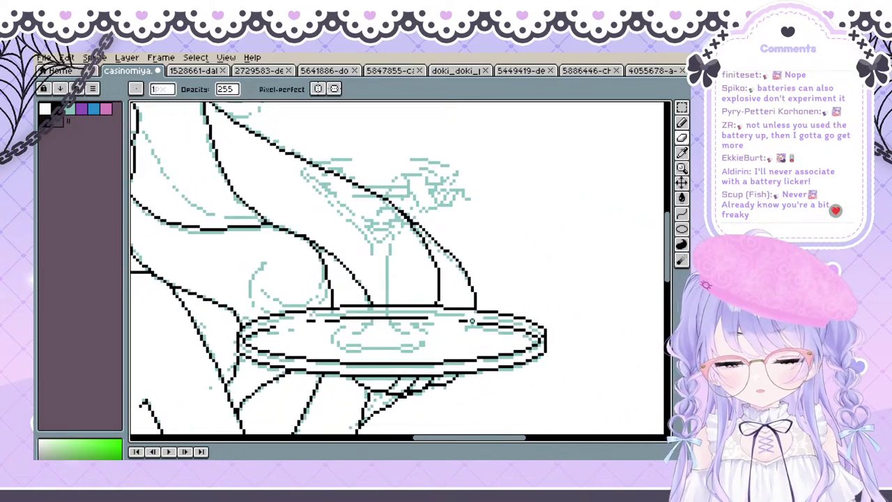
scroll(607, 245, "right", 2)
left_click_drag(266, 257, 304, 237)
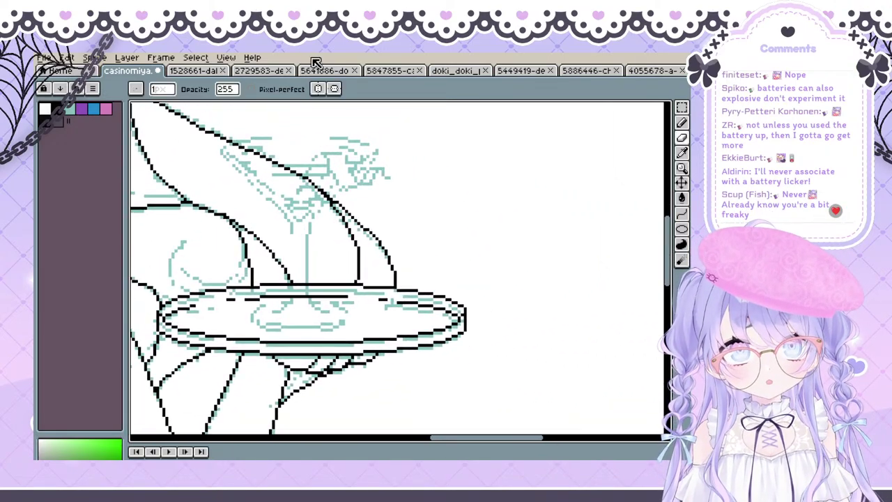
Turn on horizontal symmetry and align the vertical mirror axis with the centre of the sketched cocktail glass on the tray
left_click(318, 89)
scroll(268, 199, "down", 5)
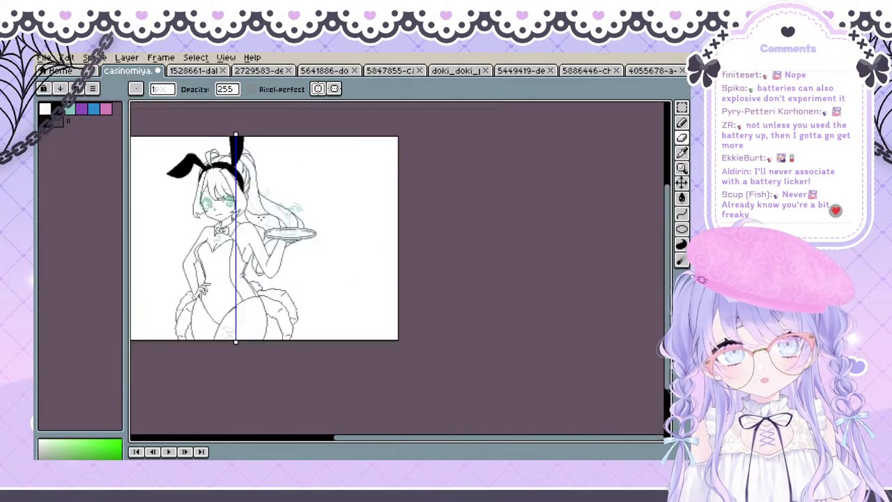
left_click_drag(225, 161, 300, 131)
scroll(249, 142, "up", 2)
scroll(300, 306, "up", 2)
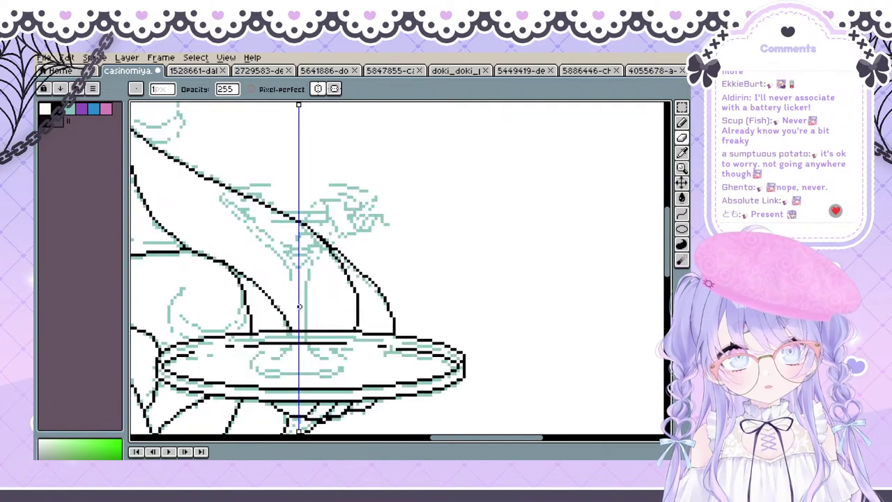
left_click_drag(296, 318, 283, 301)
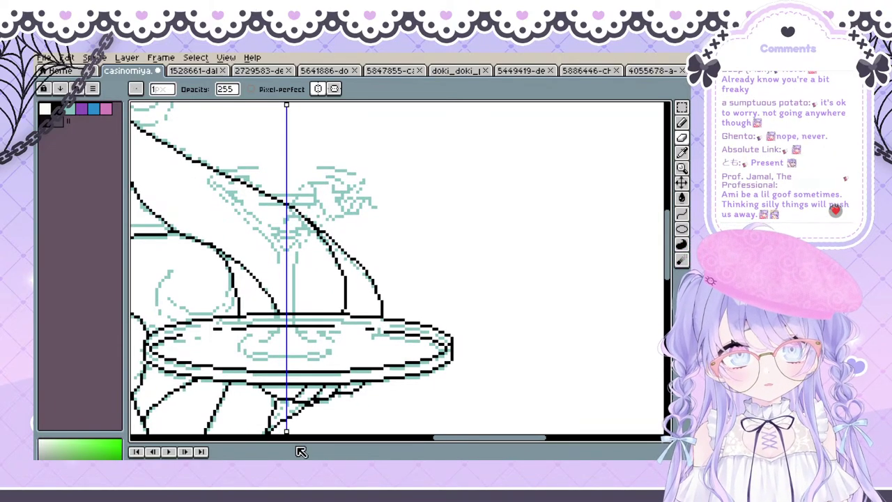
left_click_drag(286, 430, 287, 432)
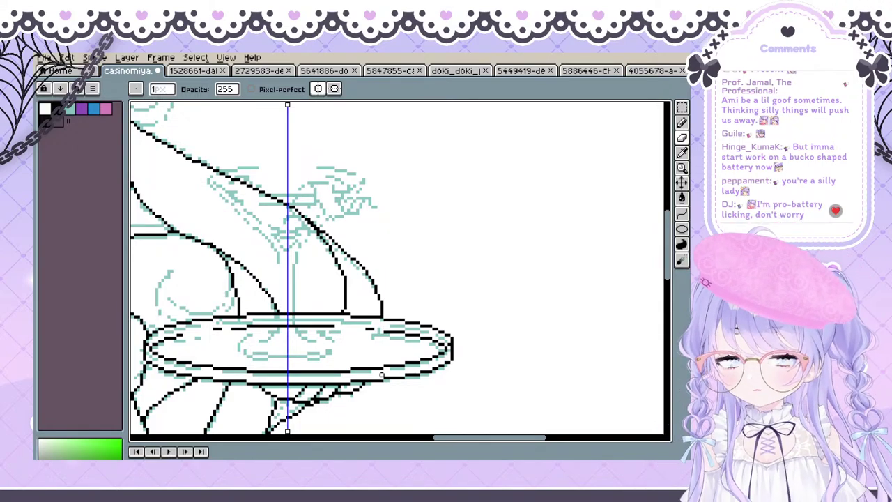
Draw the cocktail glass's base on the tray as a small flat ellipse following the teal sketch
left_click(683, 229)
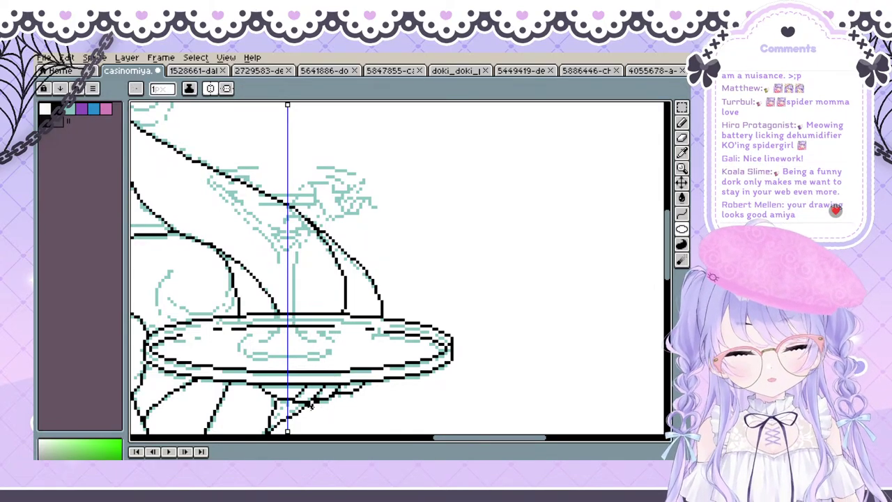
left_click_drag(242, 335, 336, 358)
key("ctrl+z")
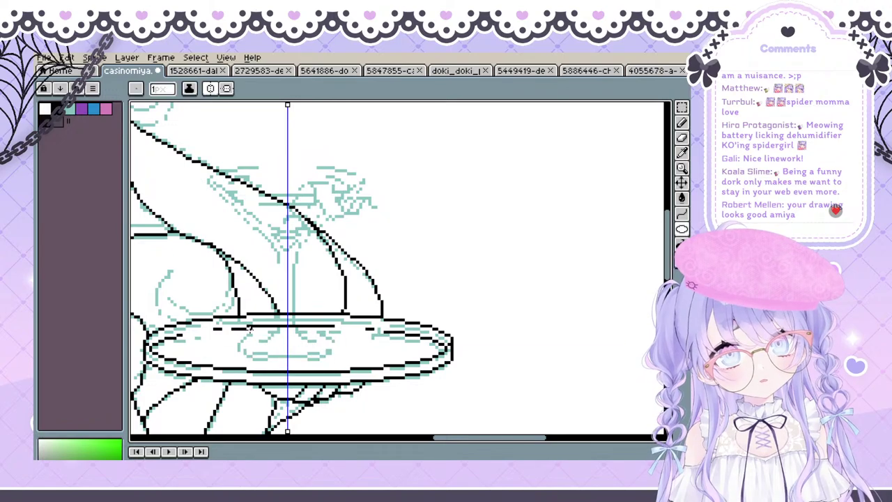
left_click_drag(239, 335, 337, 360)
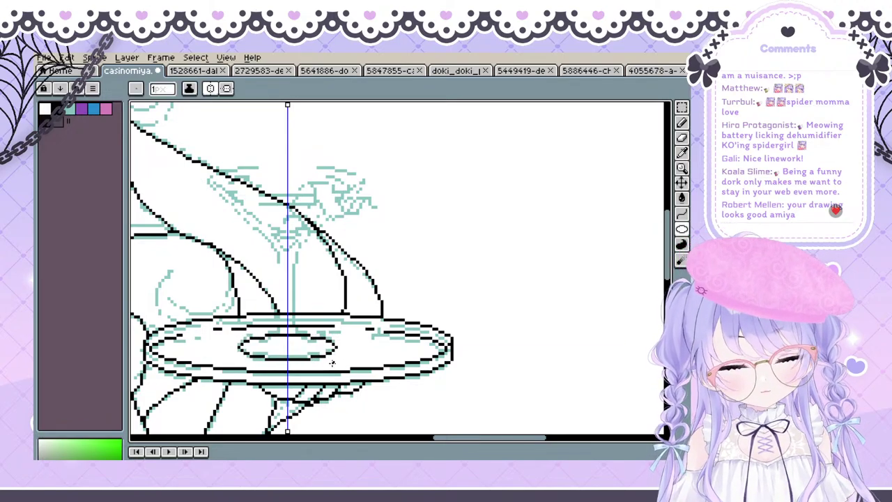
key("b")
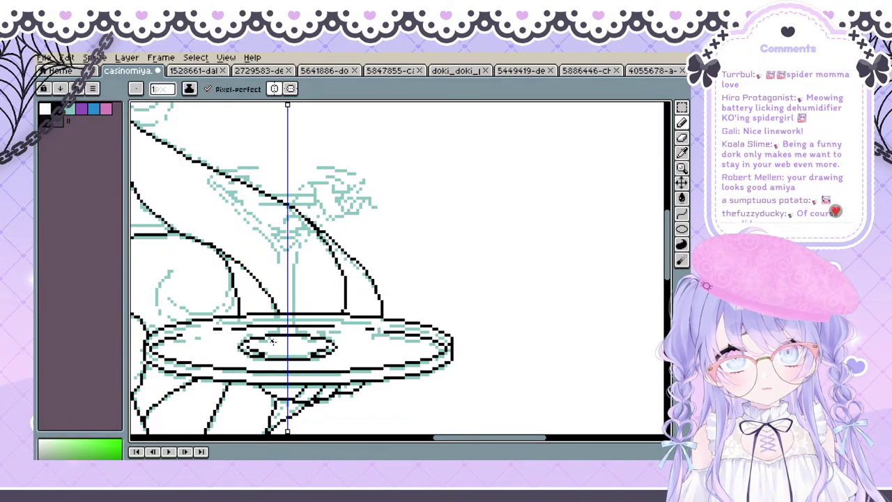
Try mirrored inner contour strokes inside the glass base's ellipse to suggest its thickness, undoing the unwanted ones
key("ctrl+z")
left_click_drag(247, 347, 272, 351)
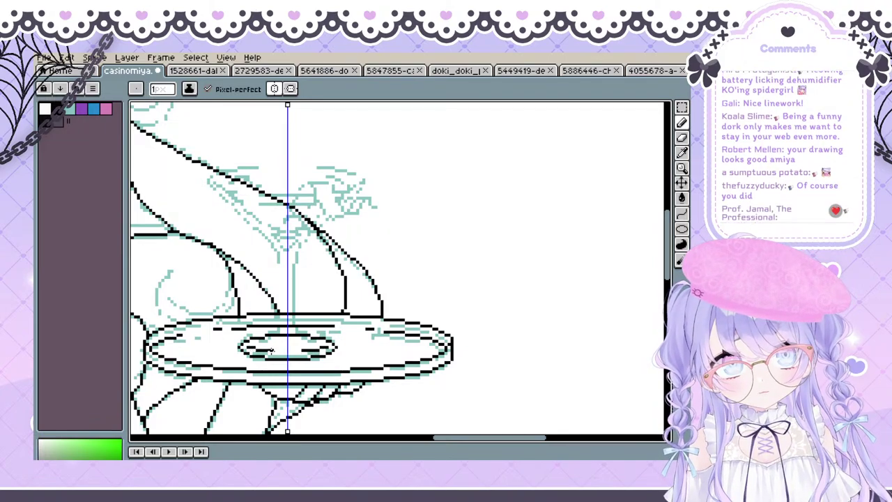
left_click(268, 353)
right_click(274, 351)
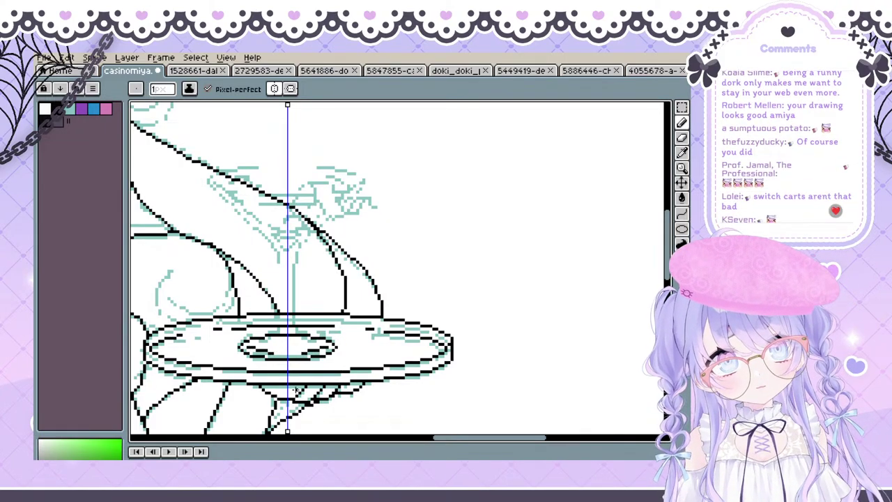
key("ctrl+z")
key("ctrl+z")
left_click_drag(248, 343, 261, 351)
key("ctrl+z")
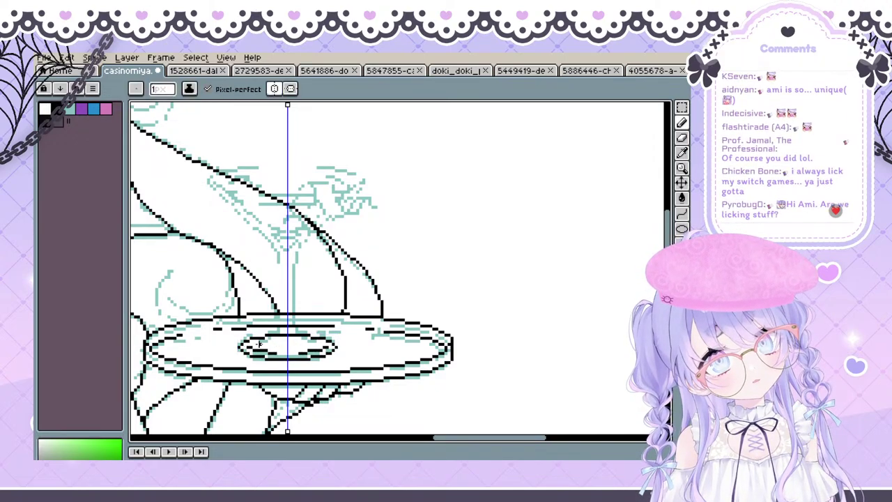
key("ctrl")
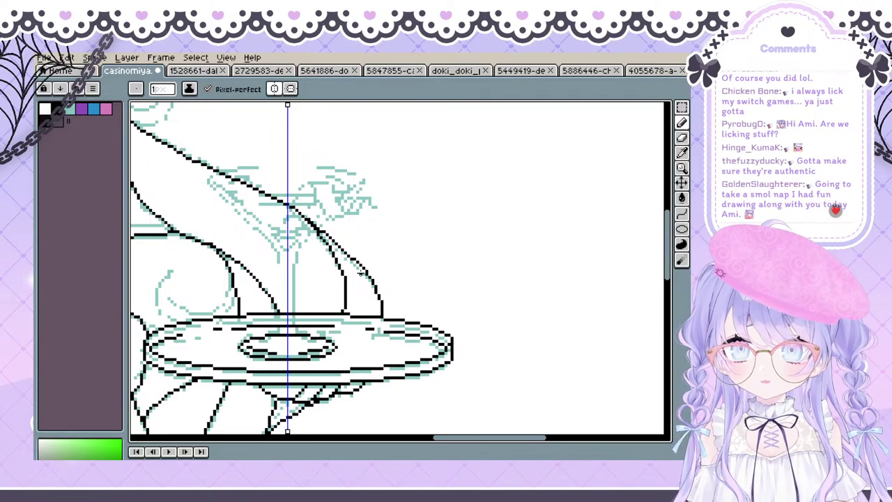
Try a mirrored stroke for the stem's foot inside the base ellipse, undo it, and remove the ellipse and its inner lines
key("space")
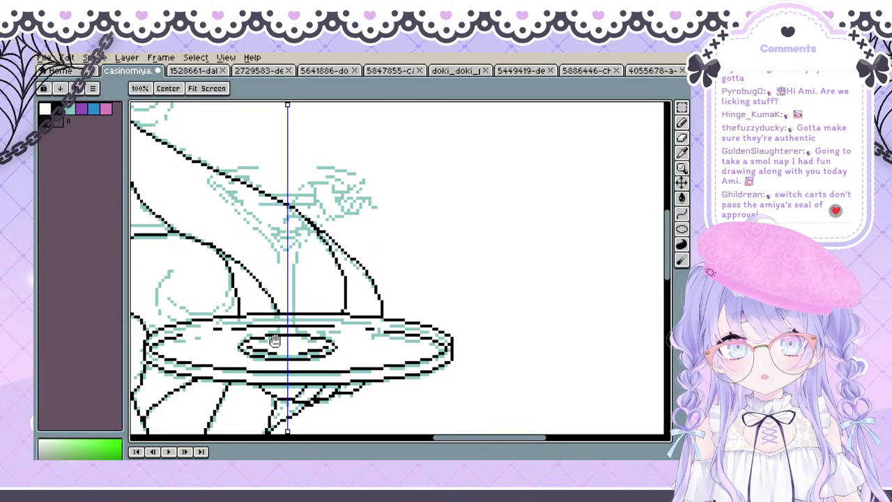
mouse_move(275, 340)
left_mouse_down()
mouse_move(269, 366)
mouse_move(273, 354)
left_mouse_up()
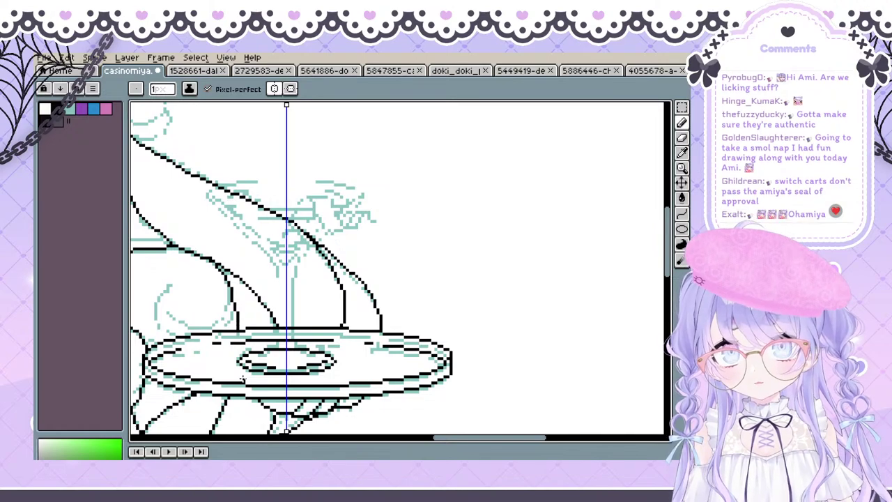
key("space")
left_click_drag(261, 352, 257, 350)
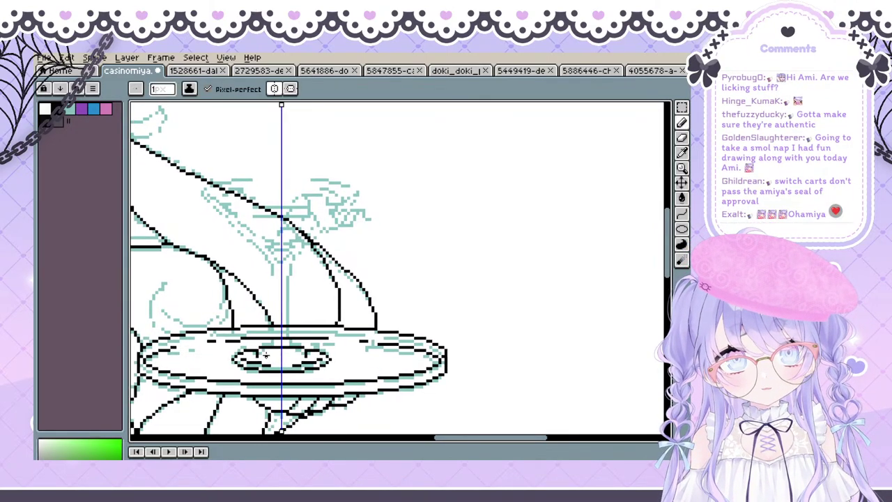
key("ctrl+z")
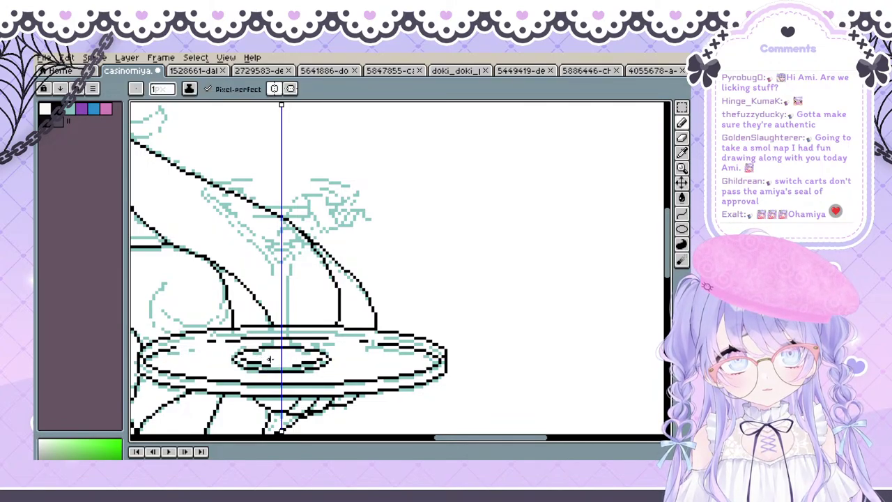
key("e")
mouse_move(257, 351)
left_mouse_down()
mouse_move(247, 351)
mouse_move(275, 360)
mouse_move(255, 370)
mouse_move(290, 369)
mouse_move(281, 371)
mouse_move(286, 360)
mouse_move(276, 355)
left_mouse_up()
key("space")
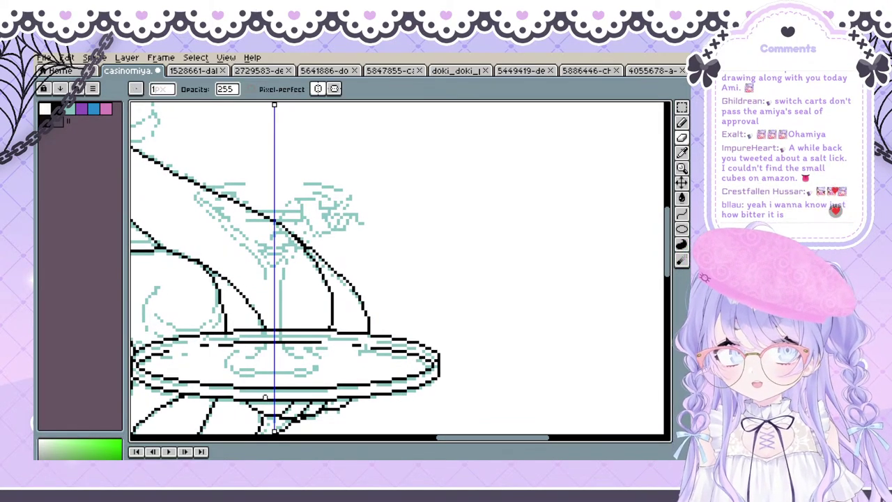
Ink the cocktail glass's flared foot and straight stem with mirrored Pencil lines, stepping outward where the stem meets the bowl
key("b")
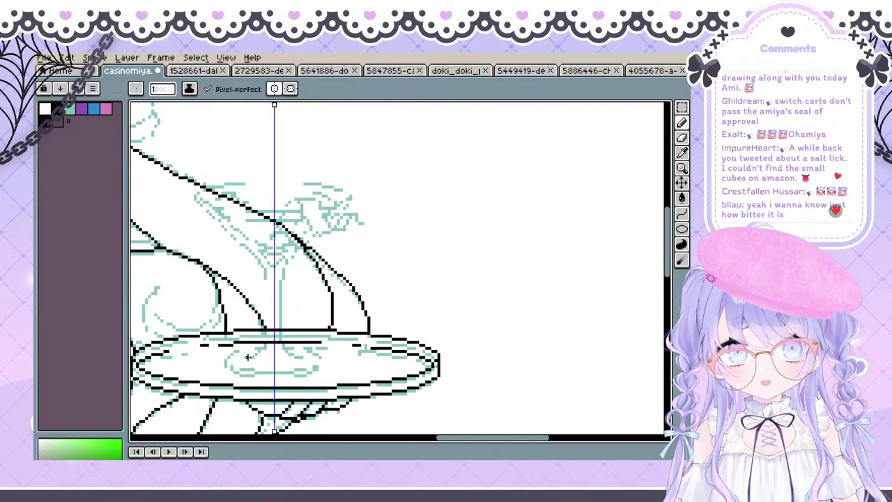
left_click_drag(248, 358, 267, 351)
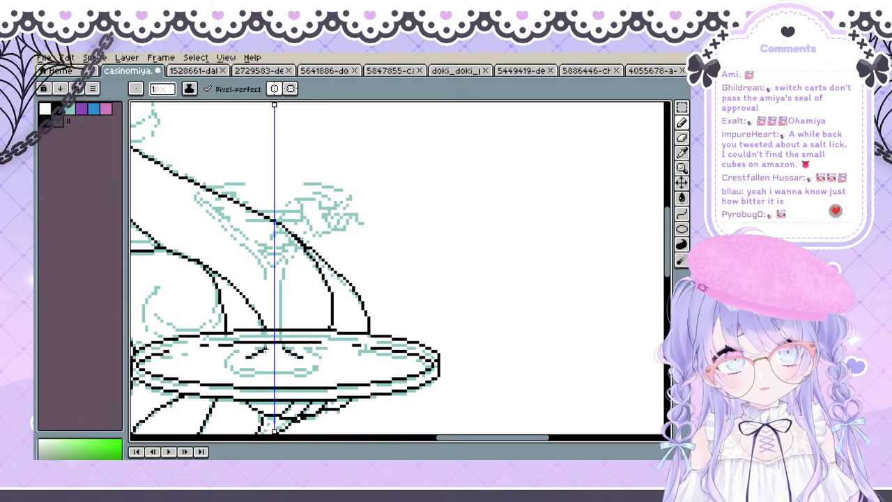
left_click(268, 271, "shift")
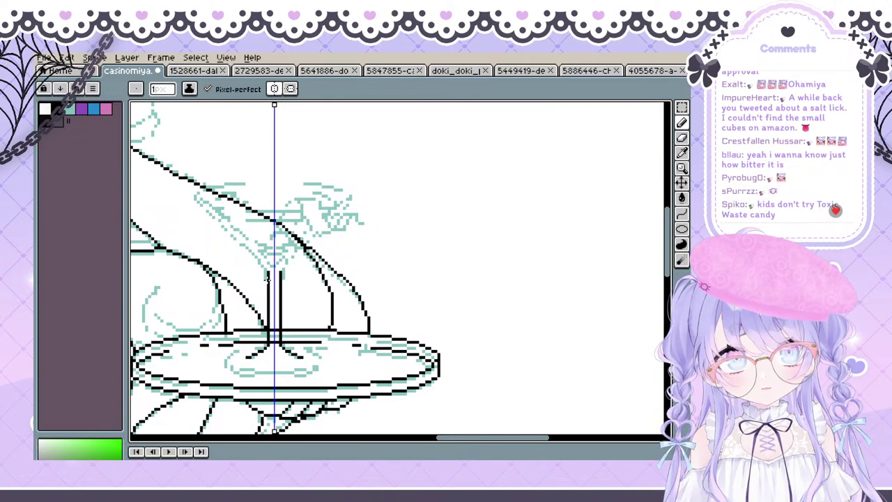
key("ctrl+z")
left_click(269, 281, "shift")
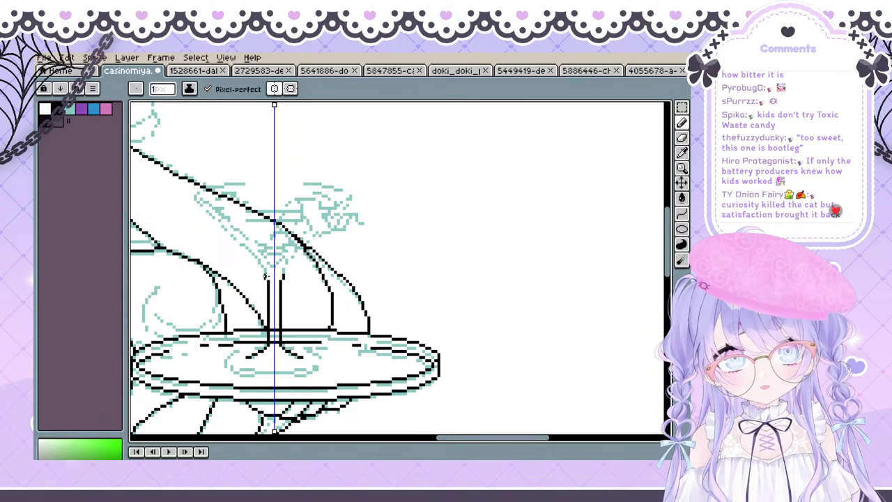
left_click(265, 269, "shift")
key("space")
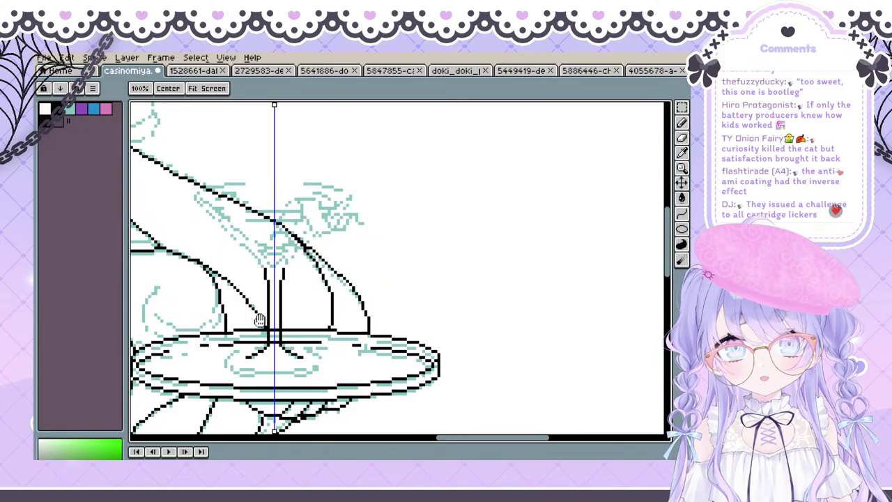
Ink the cocktail glass bowl's slanted sides with mirrored straight Pencil lines from the stem up to the sketched rim
mouse_move(259, 319)
left_mouse_down()
mouse_move(251, 295)
mouse_move(265, 375)
left_mouse_up()
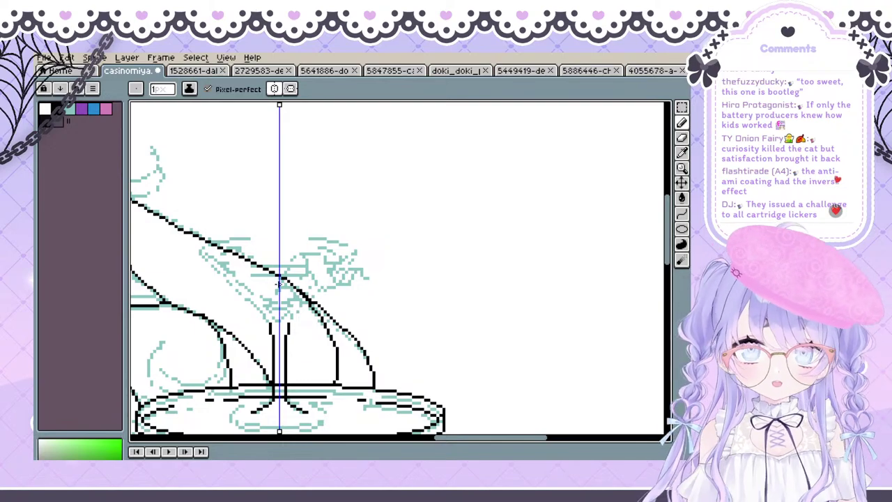
key("space")
left_click_drag(265, 323, 268, 336)
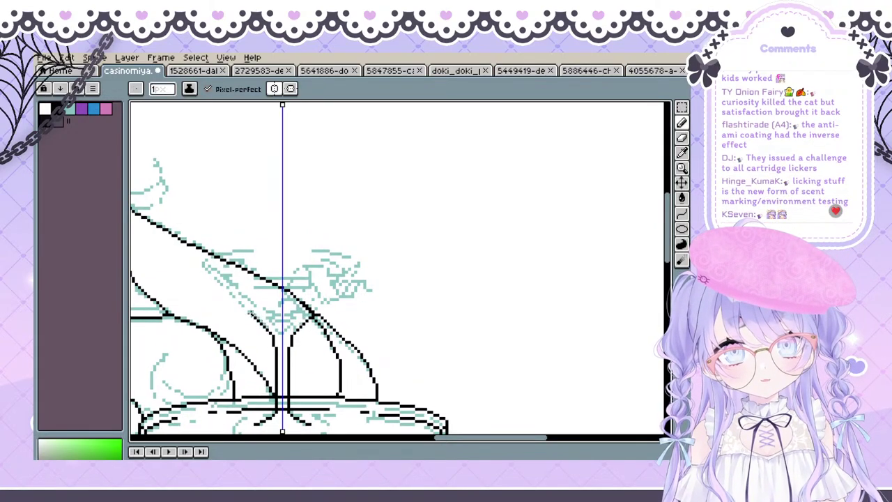
left_click(251, 312, "shift")
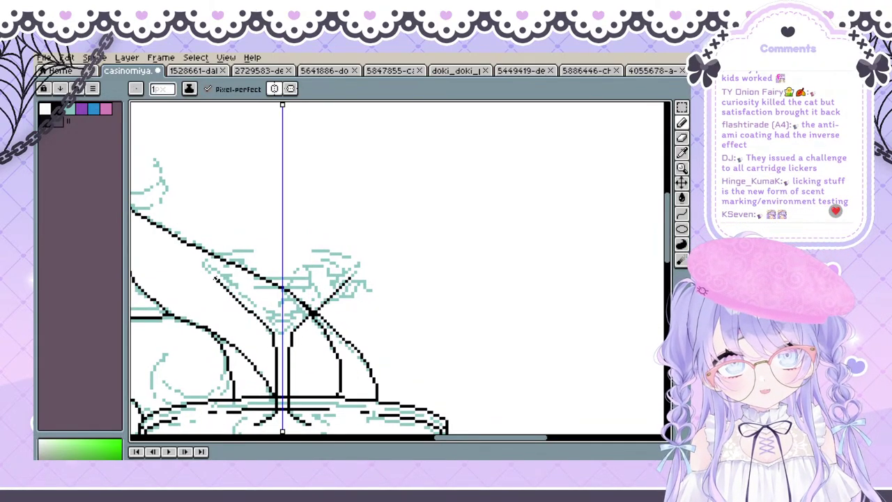
mouse_move(217, 279)
left_mouse_down()
mouse_move(204, 271)
mouse_move(211, 256)
left_mouse_up()
key("ctrl+z")
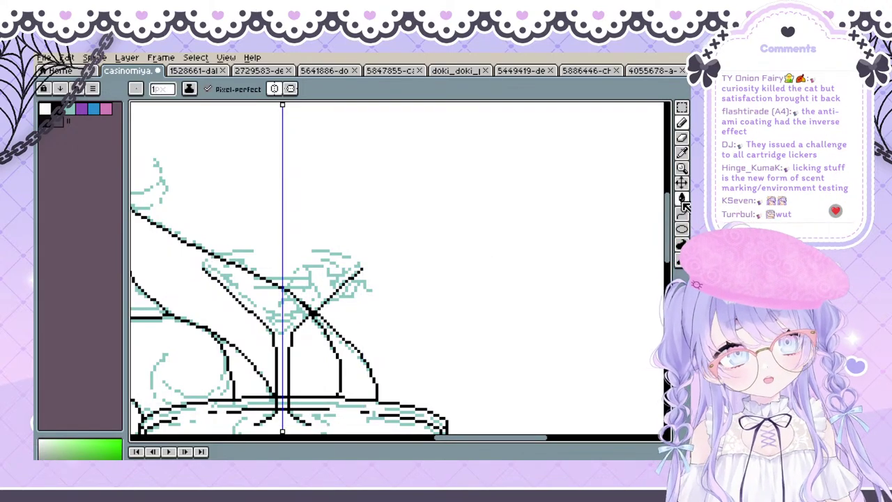
Draw a wide flat ellipse across the top of the bowl as the cocktail glass's rim
left_click(682, 229)
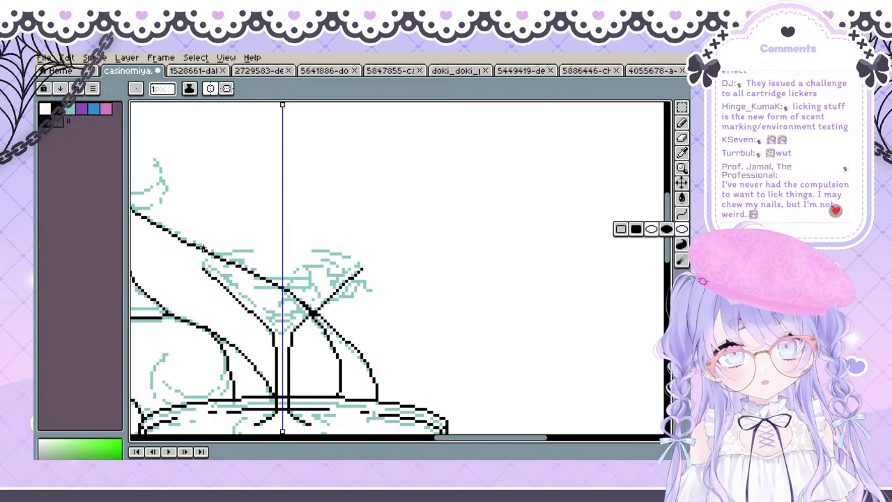
left_click_drag(202, 248, 361, 280)
key("space")
left_click_drag(335, 241, 337, 250)
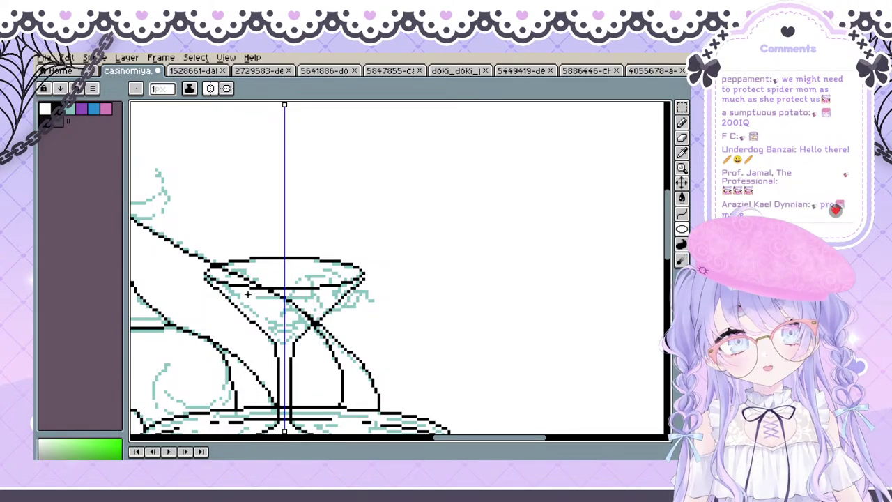
Erase the parts of the diagonal character outline that cross the inside of the glass's rim and bowl
key("b")
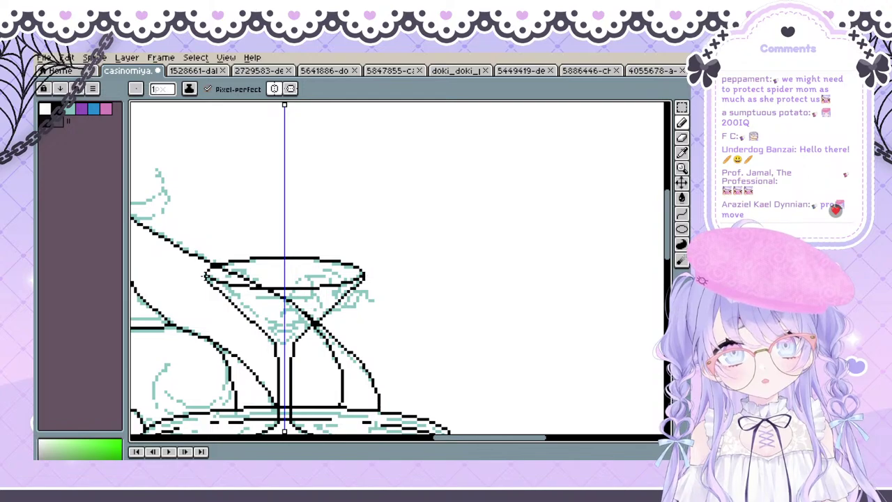
key("space")
left_click_drag(221, 224, 212, 222)
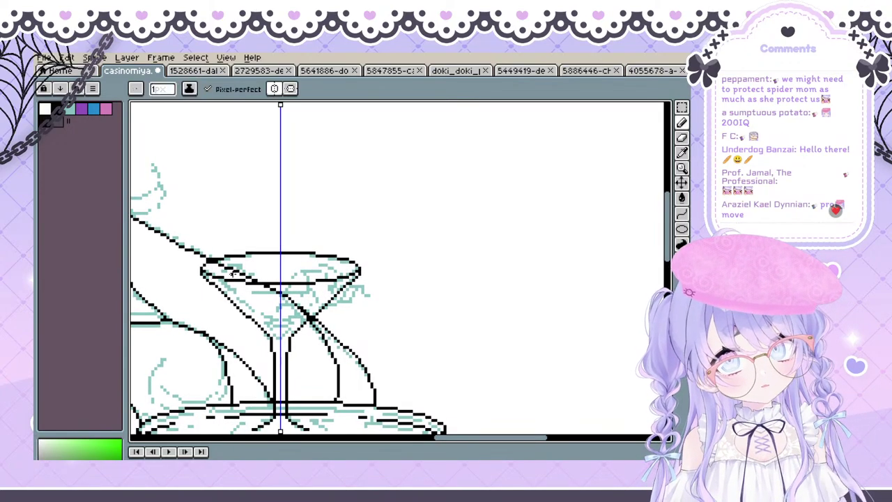
key("e")
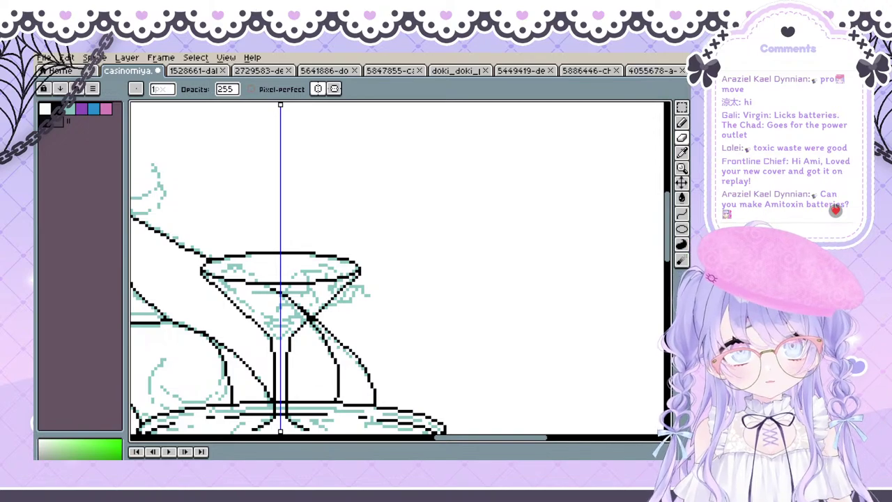
key("space")
left_click_drag(302, 316, 302, 288)
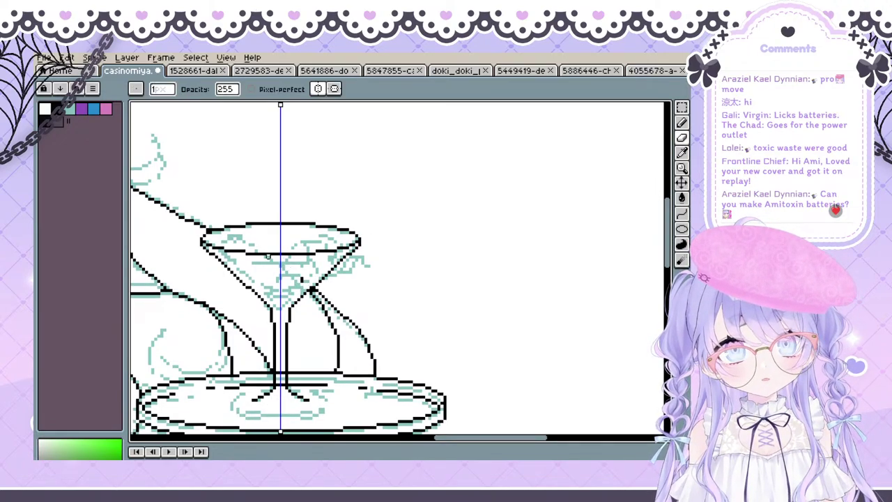
left_click(303, 280)
key("space")
mouse_move(281, 335)
left_mouse_down()
mouse_move(285, 264)
mouse_move(293, 278)
mouse_move(262, 328)
left_mouse_up()
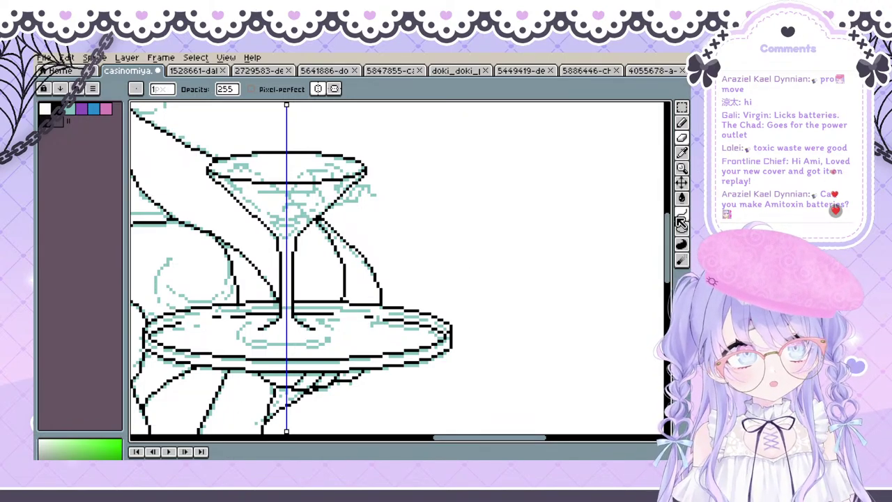
Draw a flat outlined ellipse on the tray around the stem's flared foot as the glass's base
left_click(681, 230)
left_click(650, 229)
left_click_drag(236, 319, 335, 350)
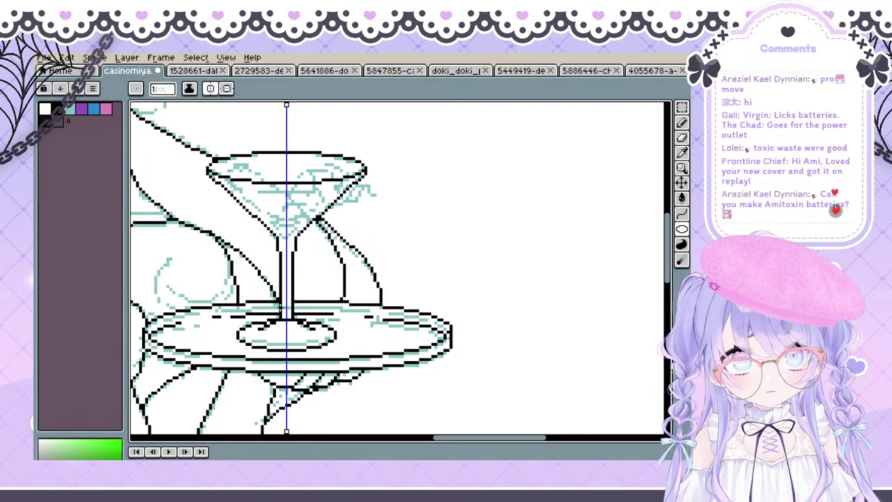
key("space")
left_click_drag(258, 327, 252, 329)
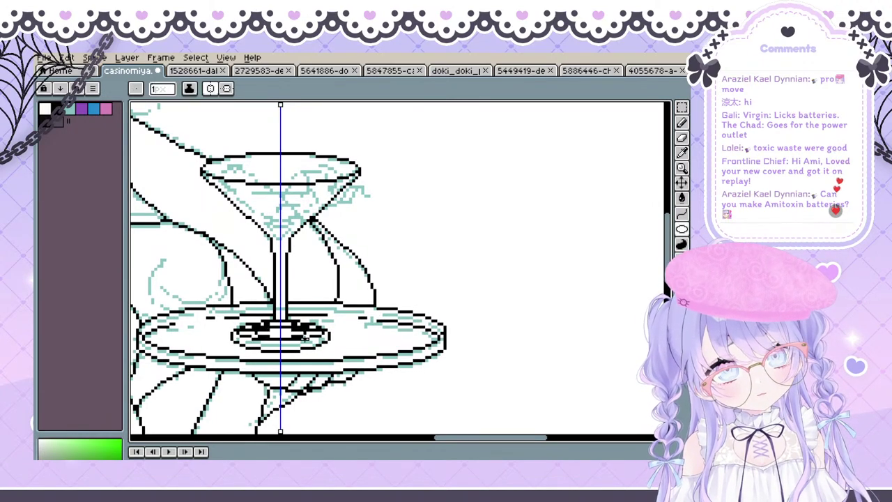
Try several slightly smaller ellipses inside the glass base's ellipse to suggest its thickness, undoing each one
left_click_drag(235, 321, 326, 344)
key("e")
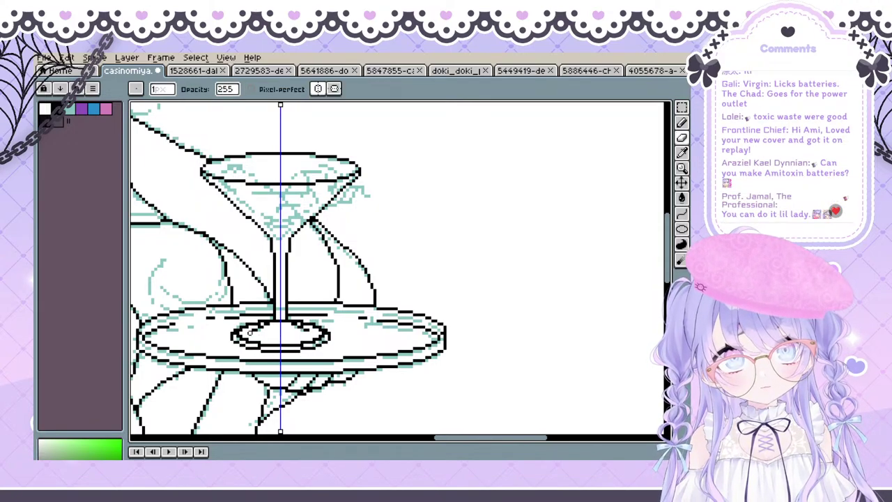
key("ctrl")
key("b")
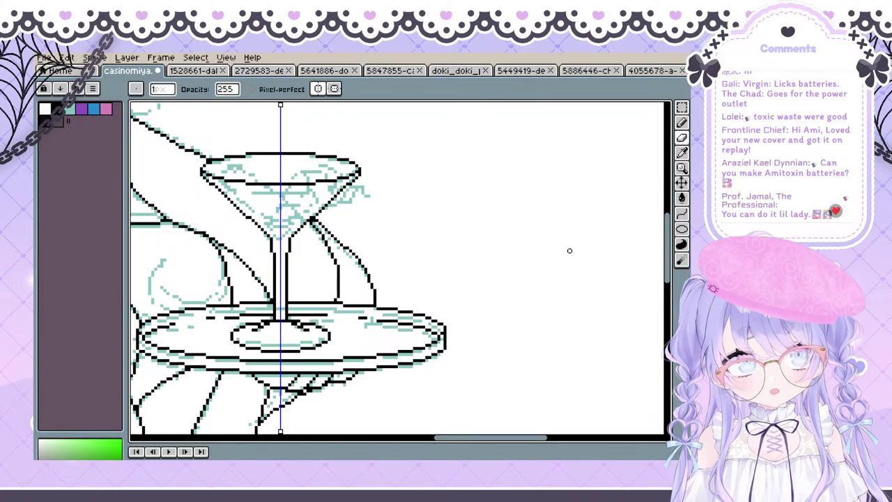
left_click(686, 234)
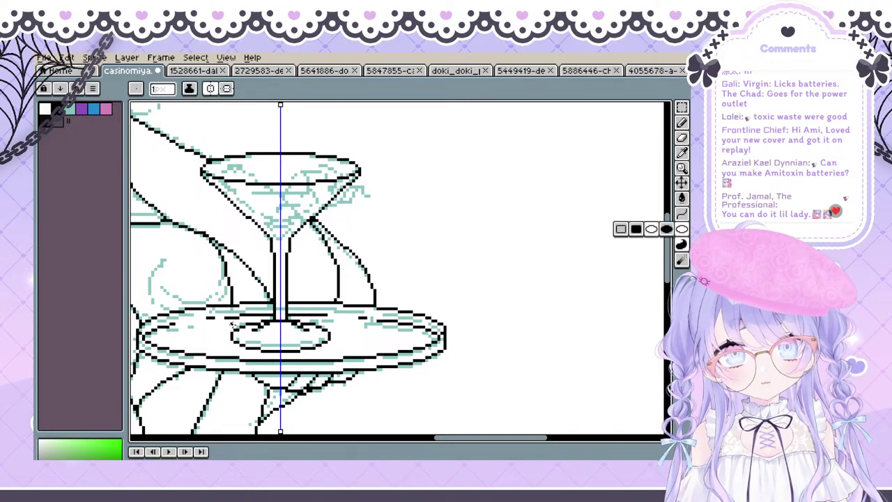
left_click_drag(236, 323, 330, 341)
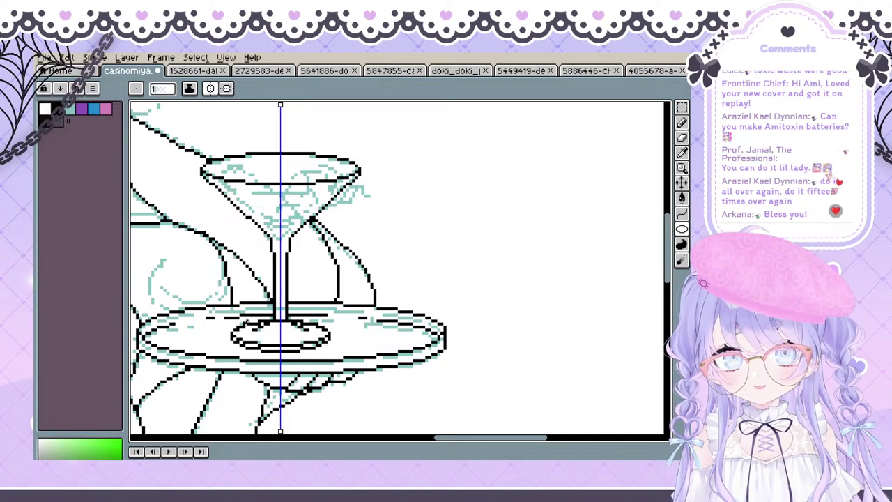
key("ctrl+z")
left_click_drag(238, 321, 327, 342)
key("ctrl+z")
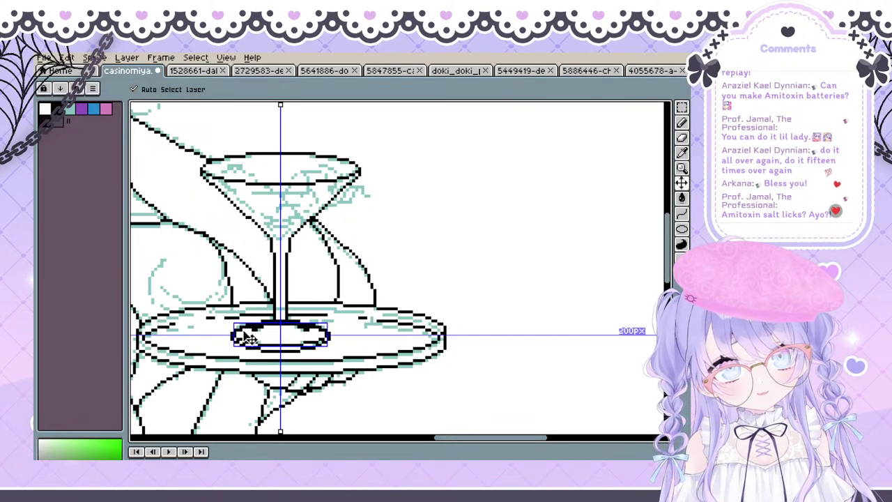
left_click_drag(239, 326, 321, 342)
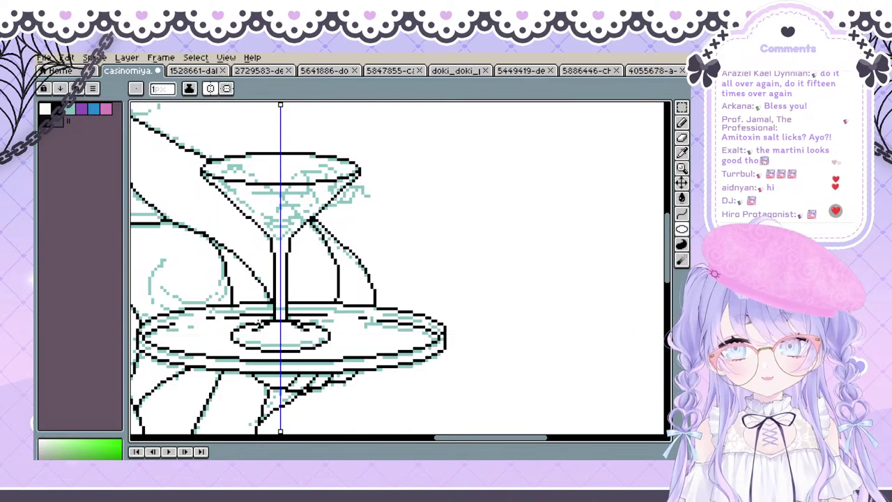
left_click_drag(239, 325, 323, 341)
key("ctrl+z")
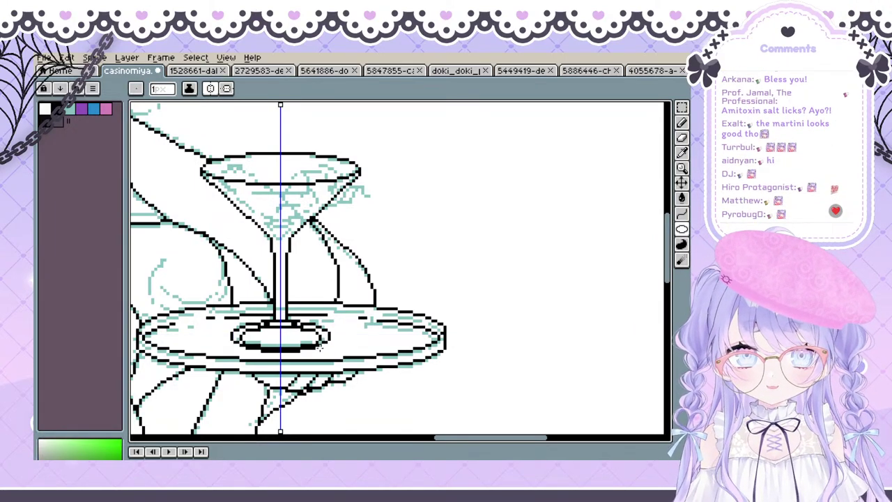
Draw a smaller ellipse inside the glass base and trim it to a lower inner contour line
left_click_drag(240, 328, 320, 342)
key("b")
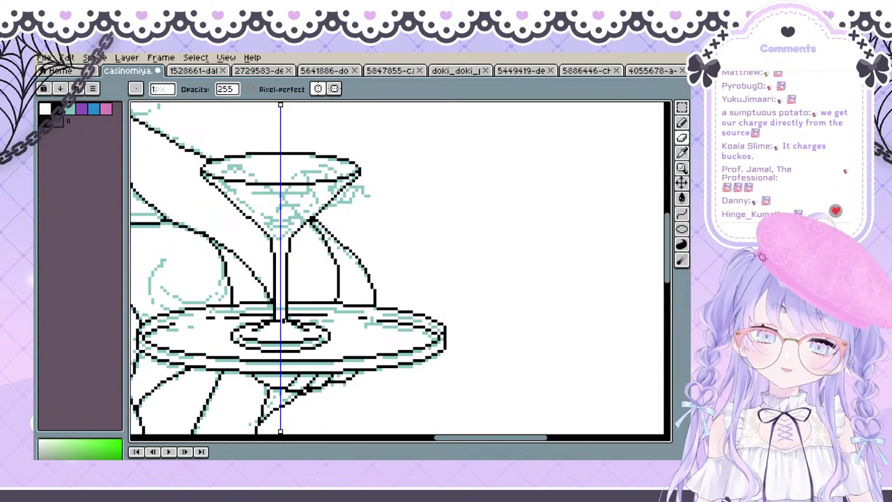
key("v")
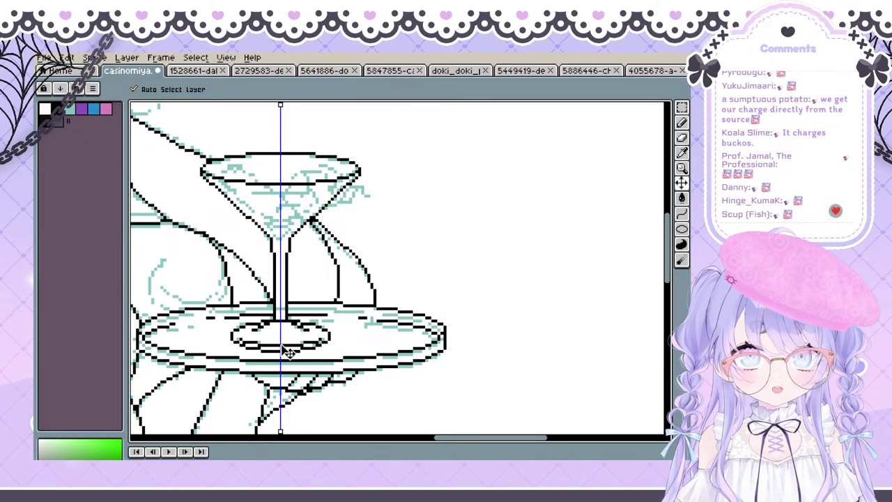
key("b")
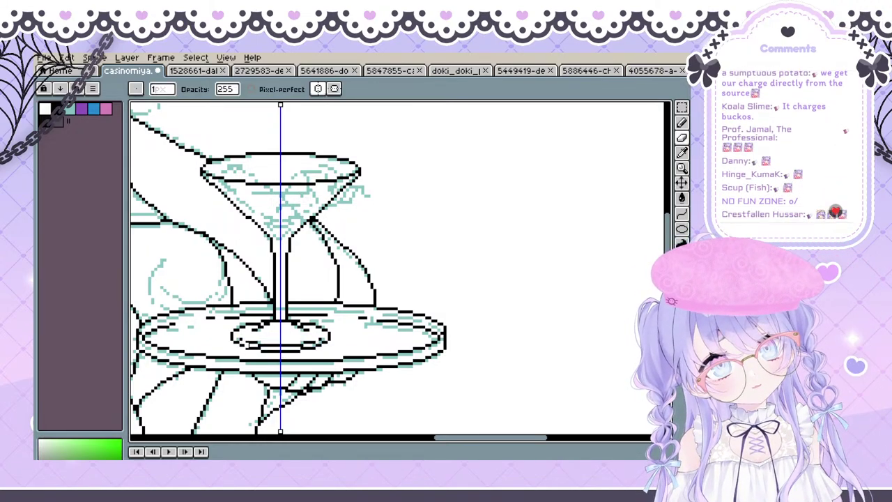
Clean up the pixels where the stem meets the glass base so the foot flares smoothly into the ellipse
key("space")
left_click_drag(307, 232, 322, 221)
left_click_drag(355, 256, 364, 277)
key("b")
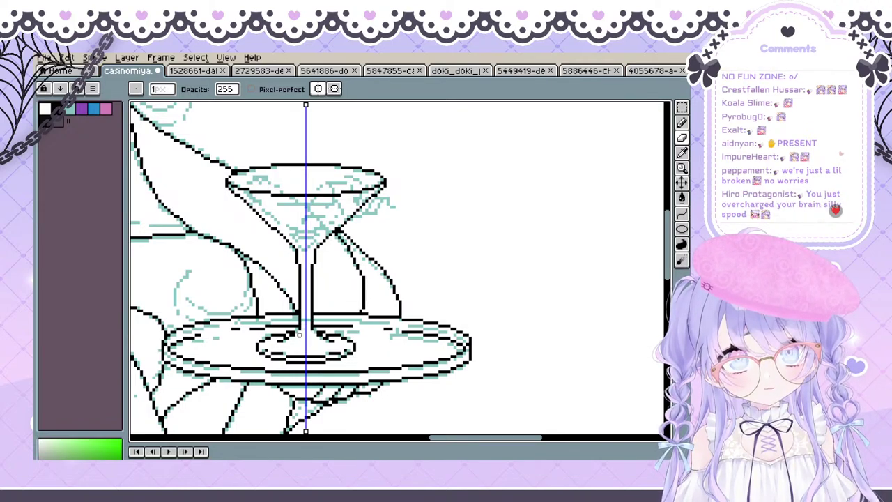
key("ctrl+z")
left_click(299, 332)
key("ctrl+z")
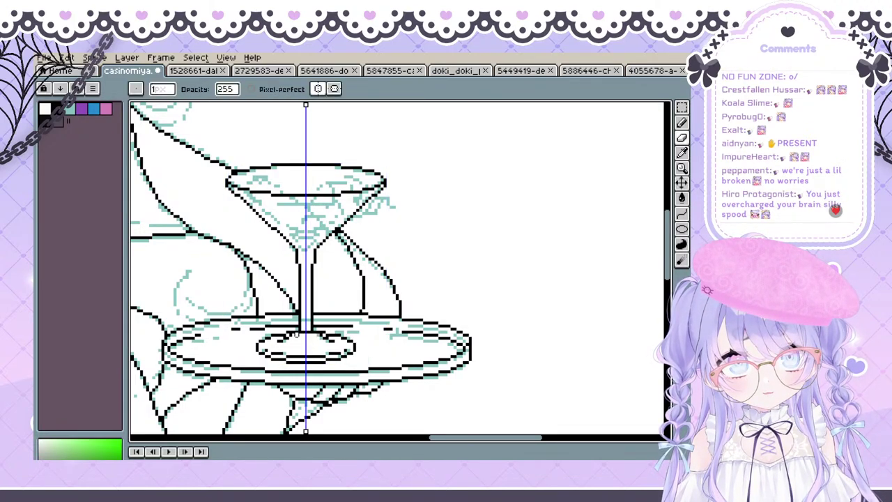
left_click(301, 332)
left_click_drag(317, 361, 311, 380)
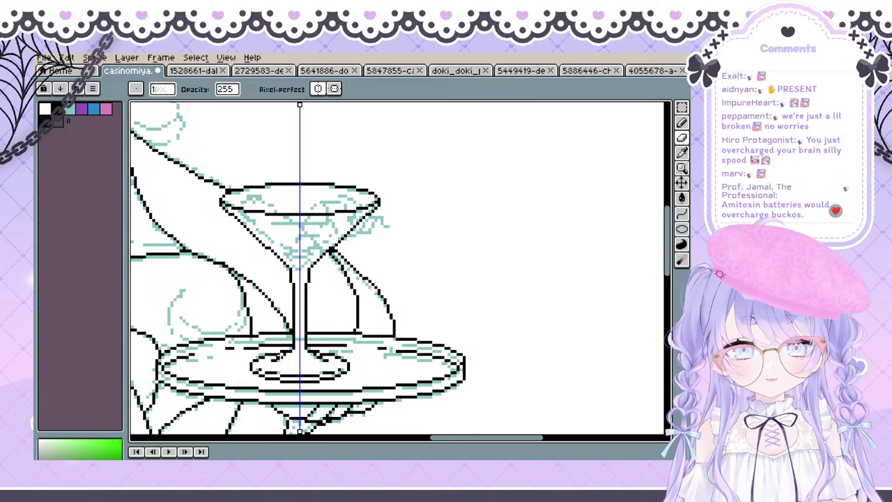
key("b")
left_click(279, 352)
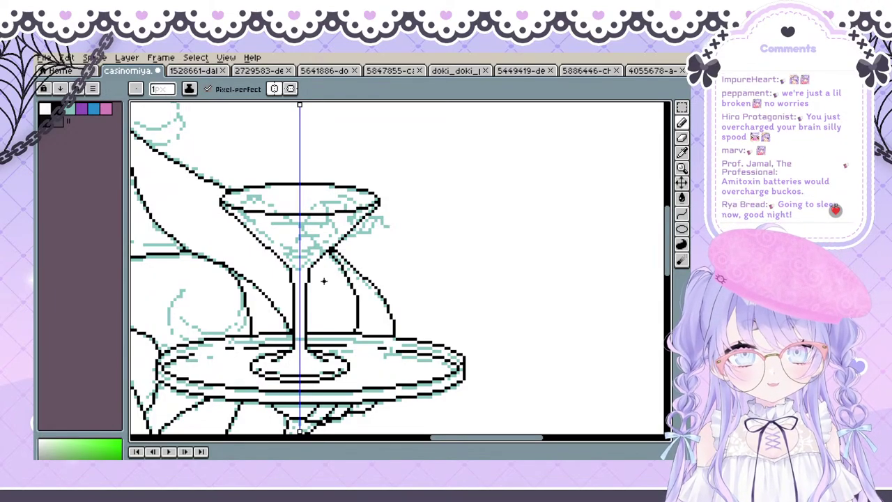
Ink mirrored inner contour lines parallel to the bowl's slanted sides to show the glass's thickness
mouse_move(328, 291)
left_mouse_down()
mouse_move(350, 275)
mouse_move(339, 272)
left_mouse_up()
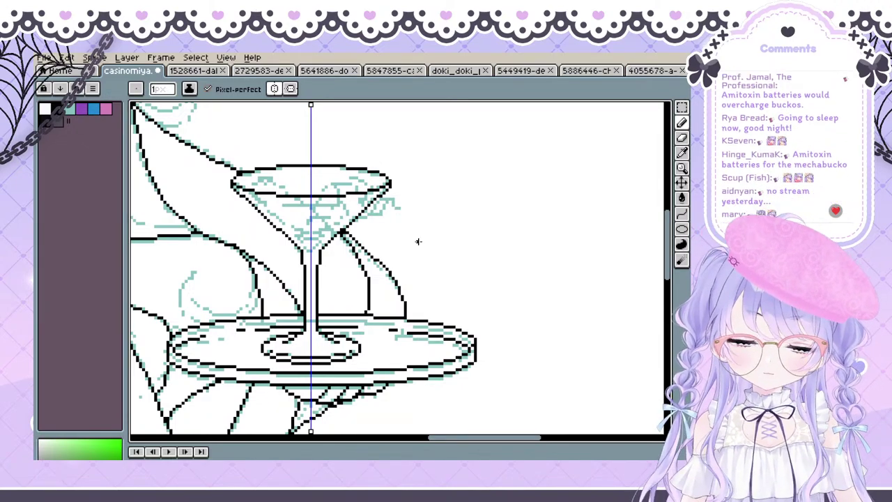
left_click_drag(368, 271, 386, 378)
left_click_drag(334, 304, 309, 278)
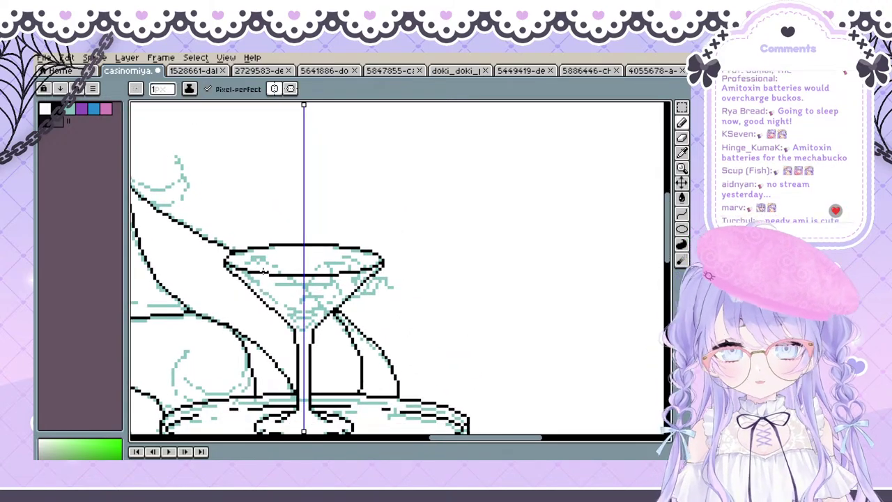
left_click_drag(222, 268, 221, 259)
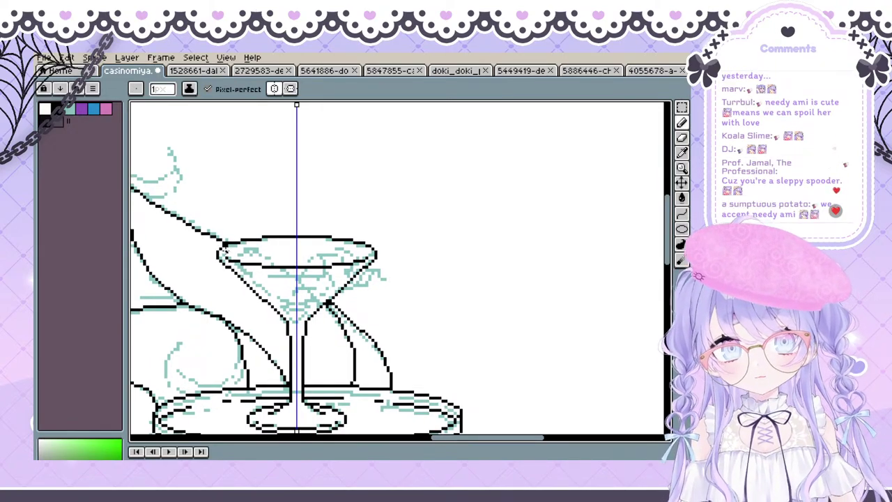
key("space")
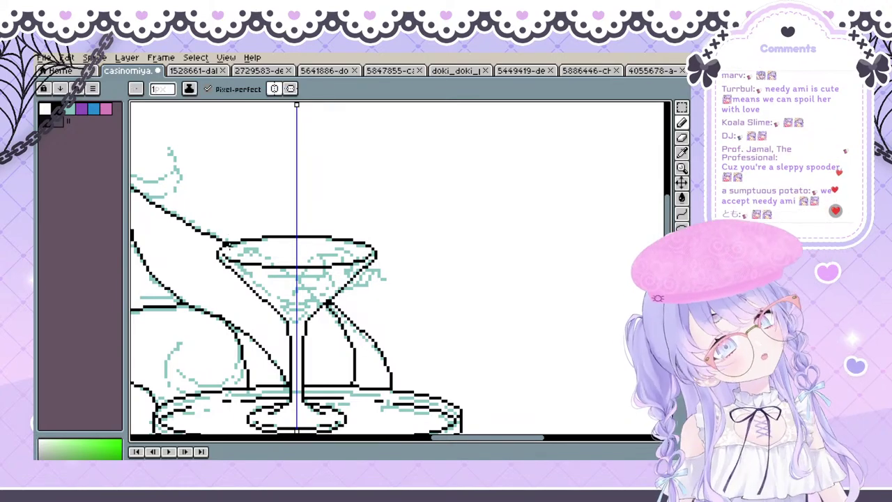
mouse_move(306, 285)
left_mouse_down()
mouse_move(340, 241)
mouse_move(313, 287)
mouse_move(296, 297)
mouse_move(291, 287)
left_mouse_up()
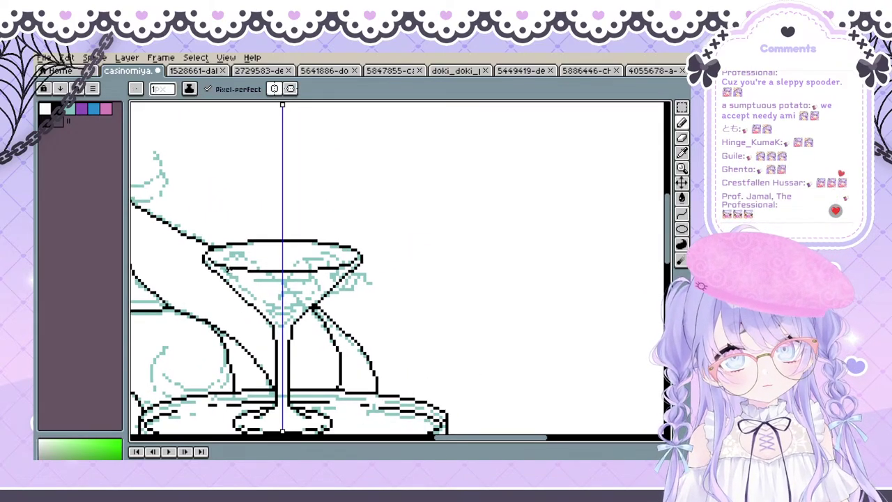
key("e")
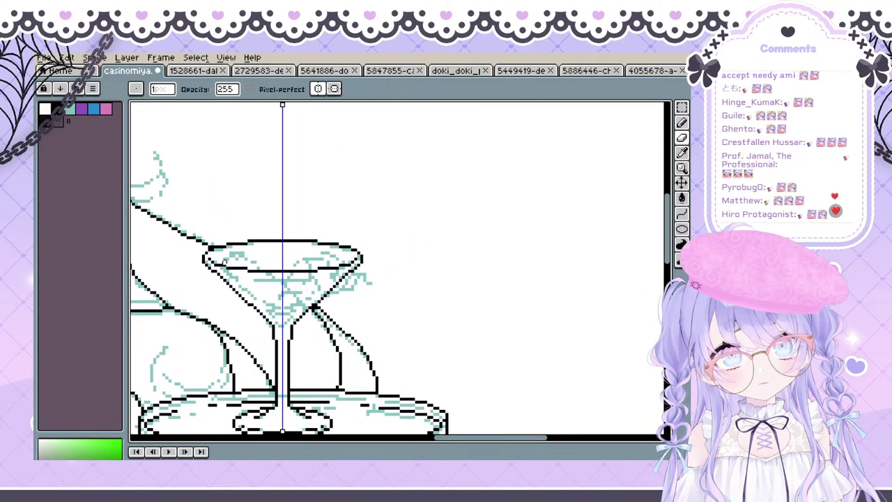
key("b")
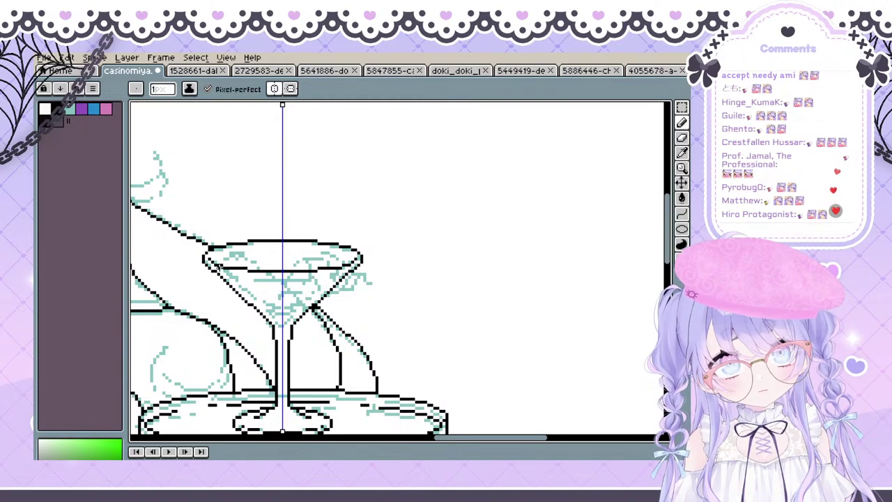
left_click(270, 314, "shift")
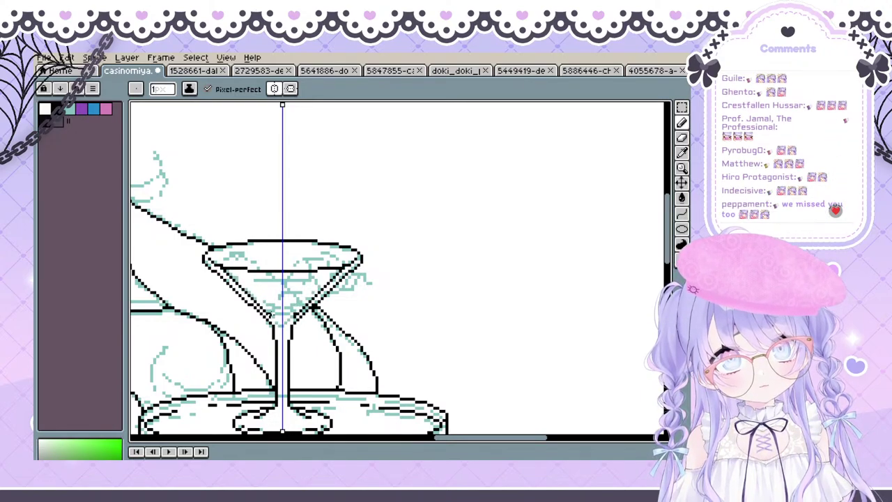
Ink short mirrored lines closing the bottom of the inner bowl just above the stem, undoing unsuitable strokes
left_click_drag(270, 315, 282, 325)
key("ctrl+z")
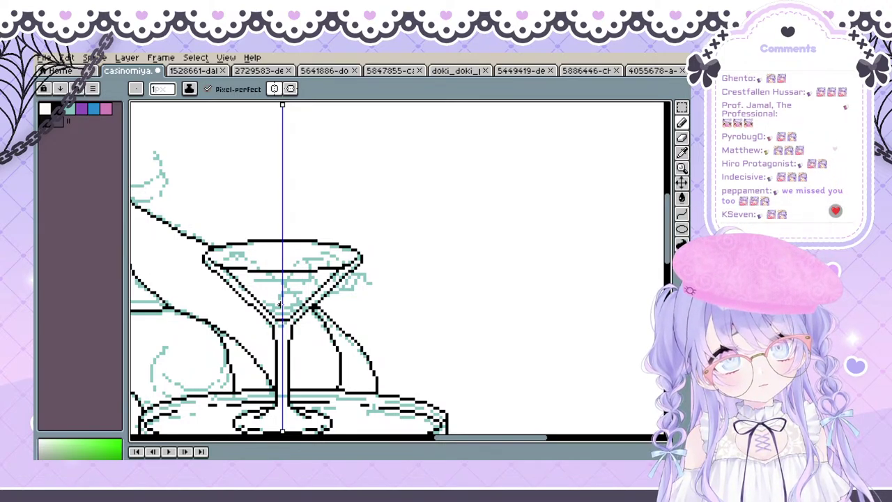
mouse_move(271, 316)
left_mouse_down()
mouse_move(283, 315)
mouse_move(268, 308)
mouse_move(282, 314)
left_mouse_up()
key("ctrl+z")
key("space")
left_click_drag(223, 288, 215, 301)
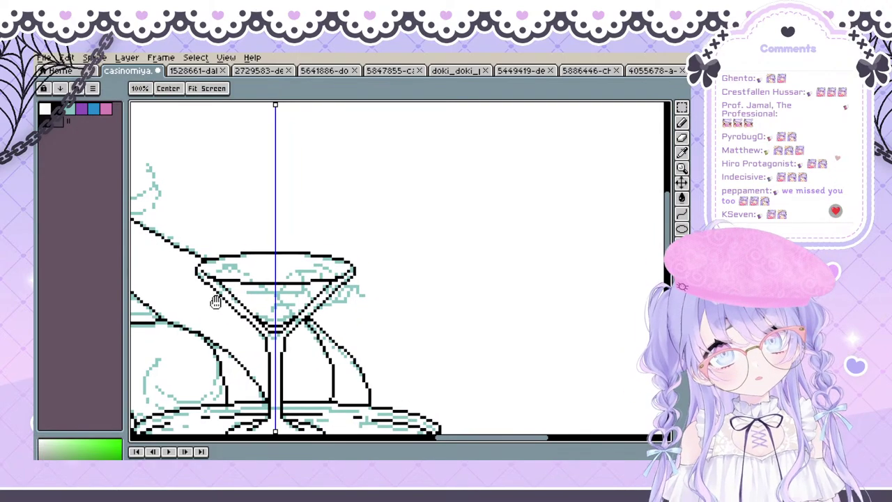
left_click_drag(548, 286, 665, 258)
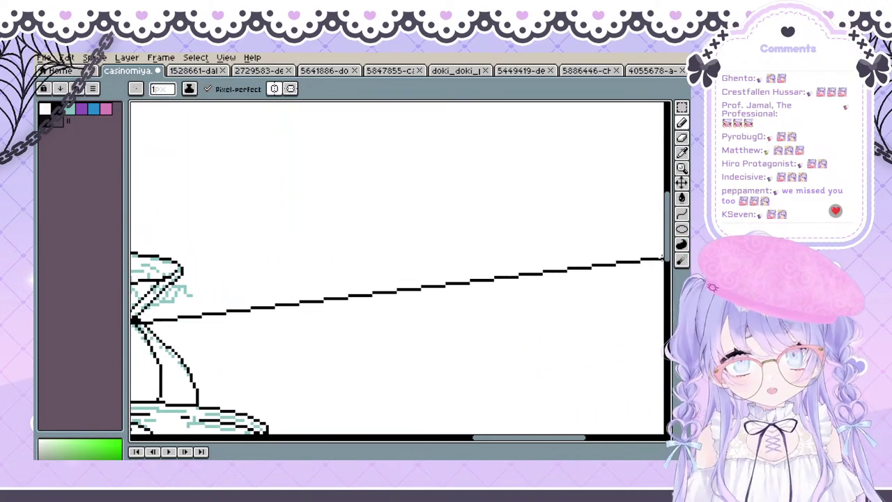
key("ctrl+z")
key("space")
left_click_drag(292, 340, 494, 375)
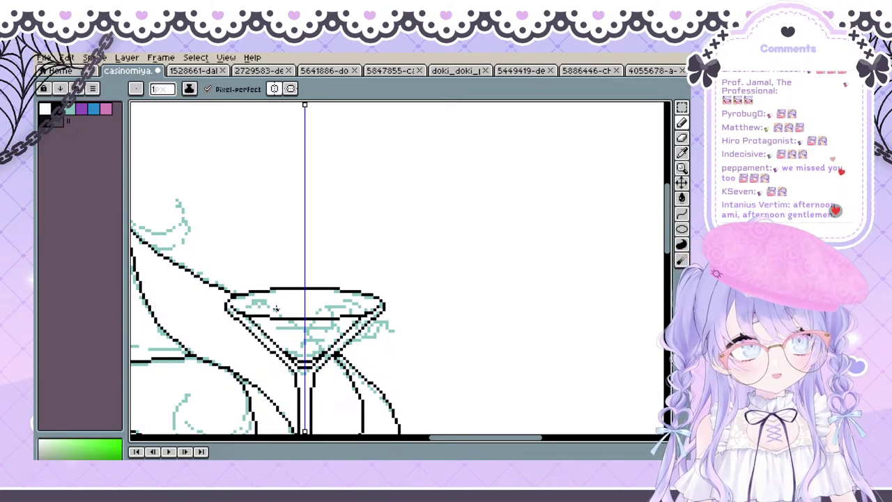
Draw a flat, narrower ellipse inside the glass bowl below the rim for the liquid's surface
left_click(680, 245)
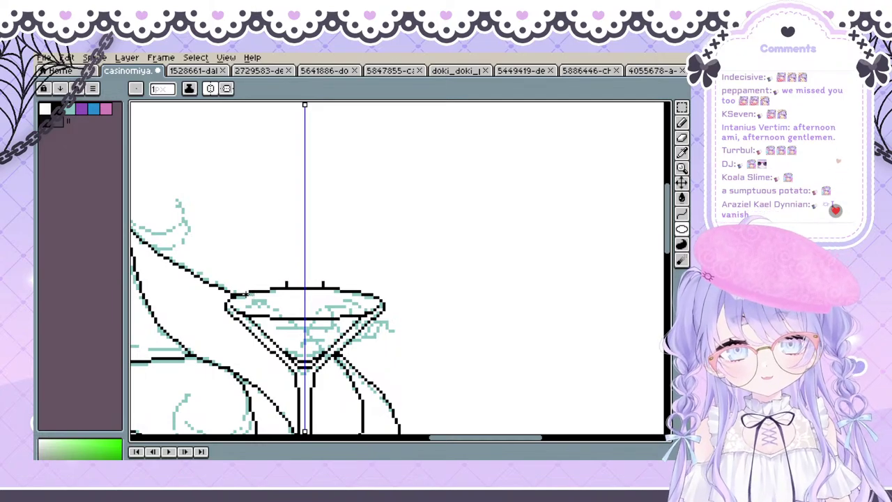
mouse_move(232, 298)
left_mouse_down()
mouse_move(378, 303)
mouse_move(371, 336)
mouse_move(382, 319)
mouse_move(246, 297)
left_mouse_up()
key("ctrl+z")
left_click_drag(382, 318, 364, 325)
key("space")
left_click_drag(381, 255, 327, 183)
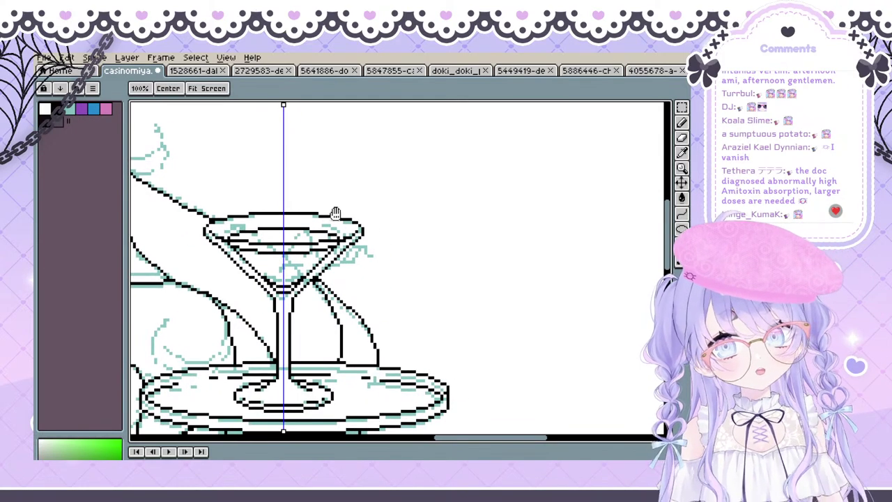
left_click_drag(310, 244, 321, 281)
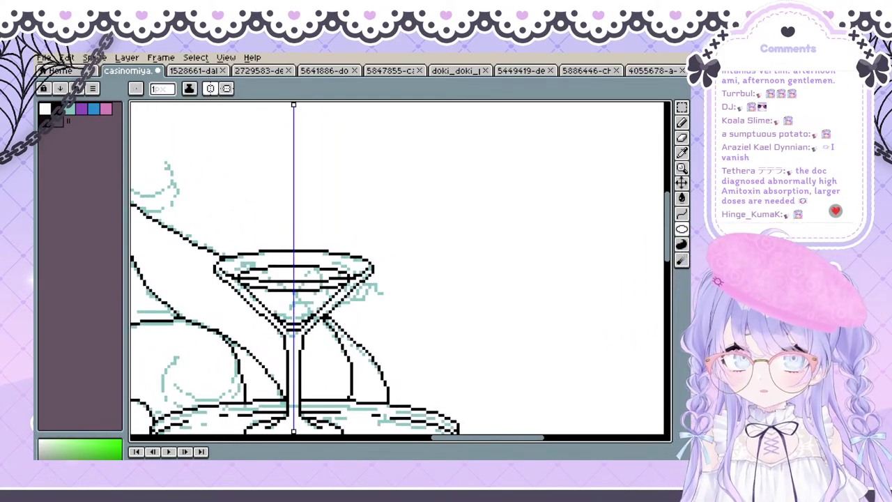
right_click(193, 459)
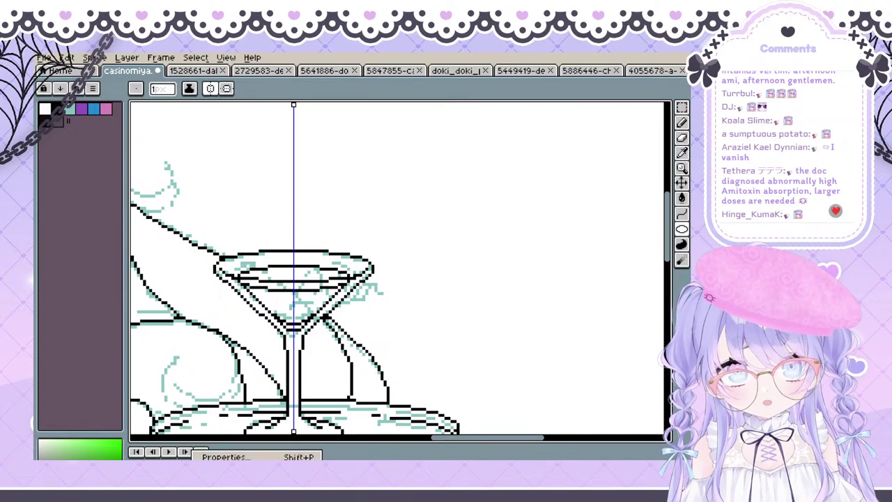
key("Escape")
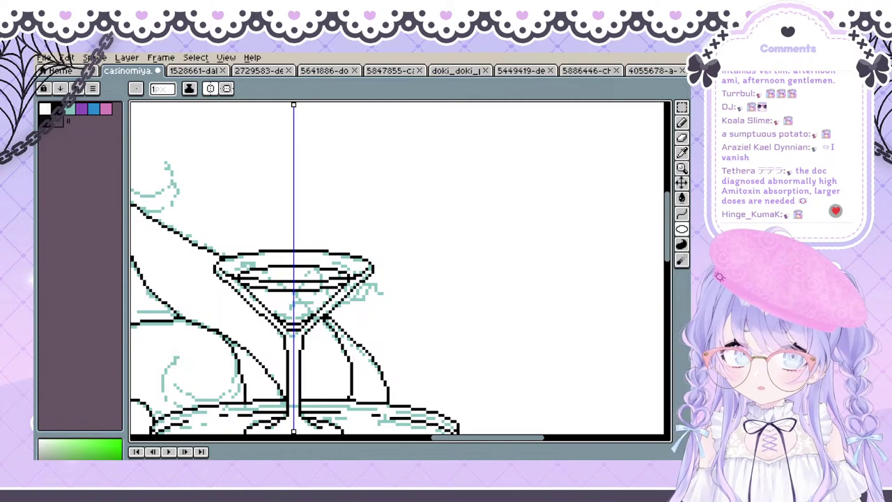
right_click(181, 457)
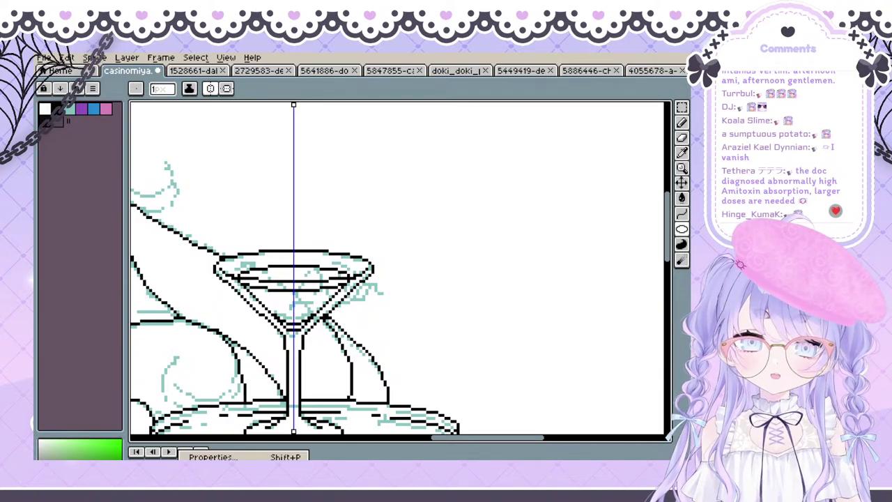
key("Escape")
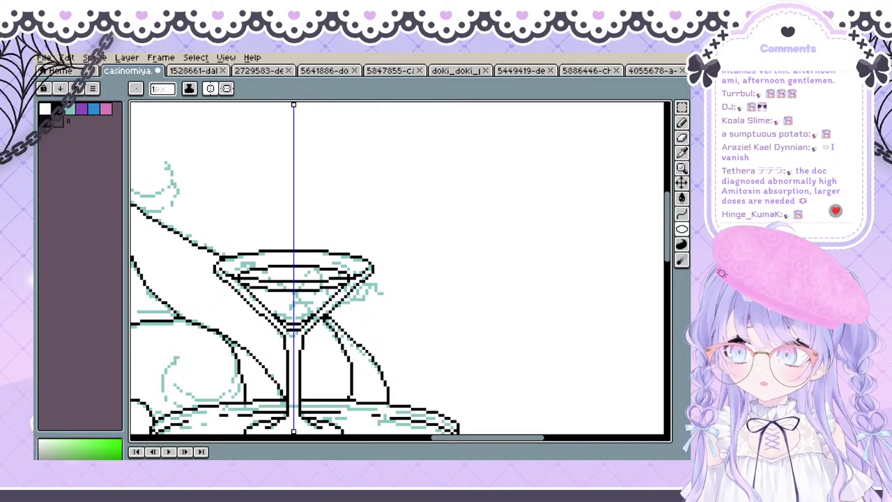
right_click(196, 457)
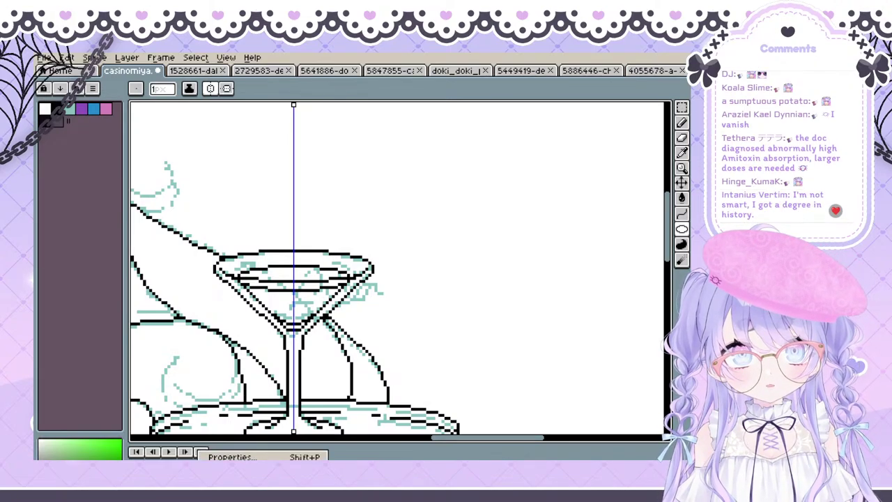
key("Escape")
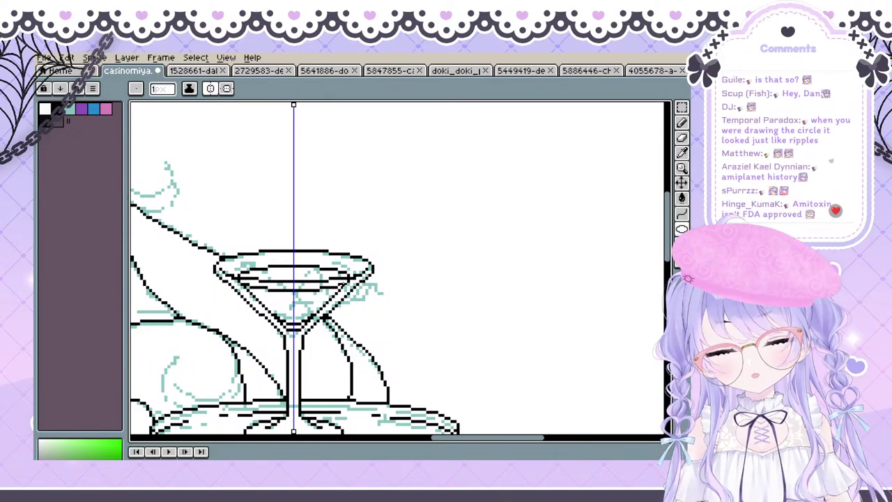
Turn off mirror symmetry for the pencil and pick blue as the drawing colour for the garnish
key("space")
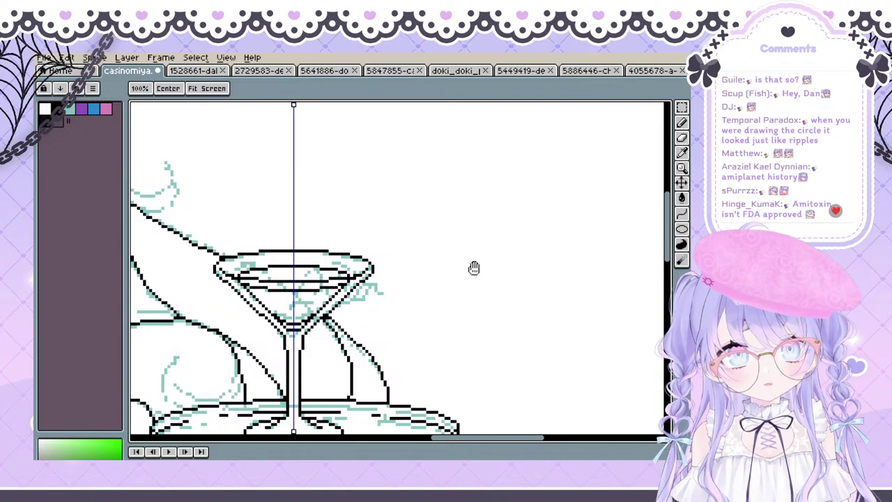
left_click_drag(444, 271, 431, 293)
key("b")
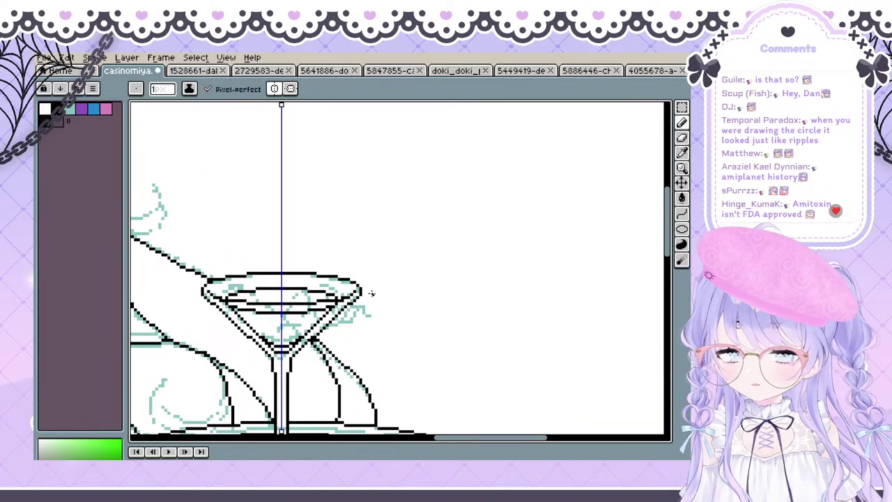
key("space")
left_click_drag(325, 270, 300, 252)
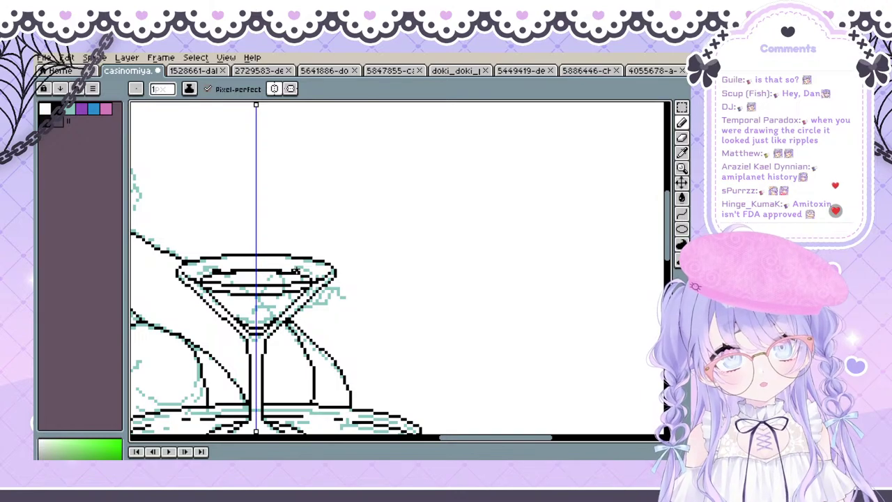
left_click(275, 89)
scroll(291, 133, "down", 2)
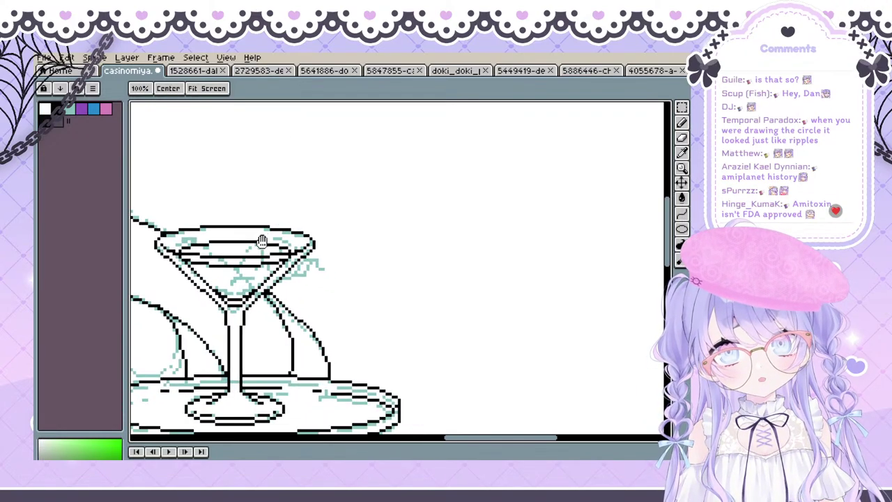
left_click(98, 115)
key("space")
left_click_drag(256, 244, 228, 243)
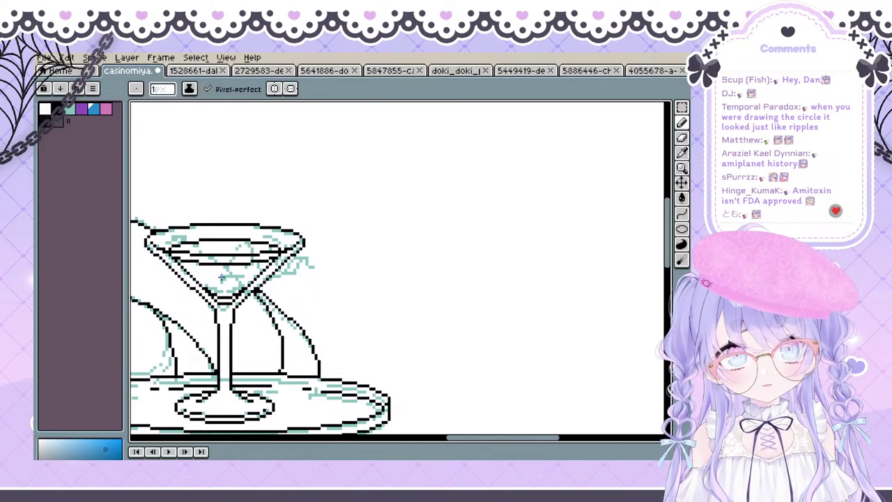
Sketch a slanted blue edge rising from inside the bowl and extend it with a short flat top for the garnish
left_click_drag(221, 279, 239, 242)
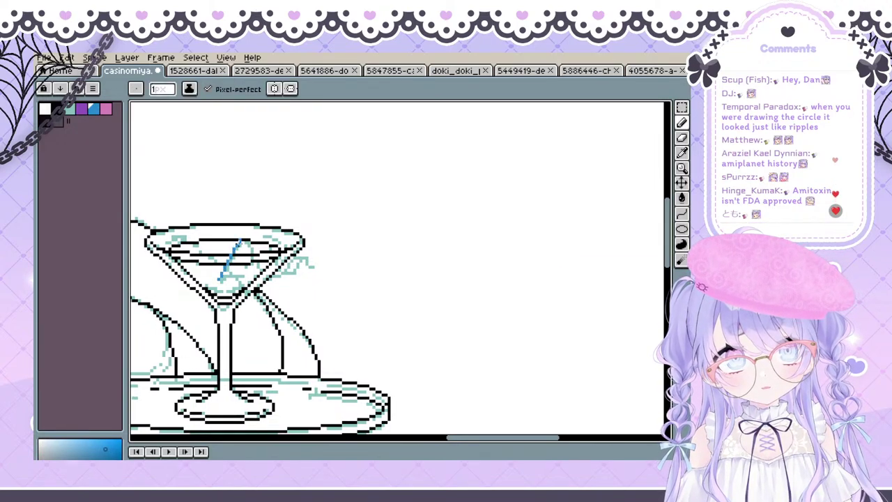
key("ctrl+z")
mouse_move(222, 279)
left_mouse_down()
mouse_move(238, 243)
mouse_move(251, 239)
mouse_move(243, 239)
mouse_move(265, 235)
mouse_move(242, 240)
mouse_move(269, 238)
mouse_move(275, 261)
mouse_move(239, 271)
mouse_move(249, 257)
mouse_move(266, 270)
left_mouse_up()
key("ctrl+z")
key("space")
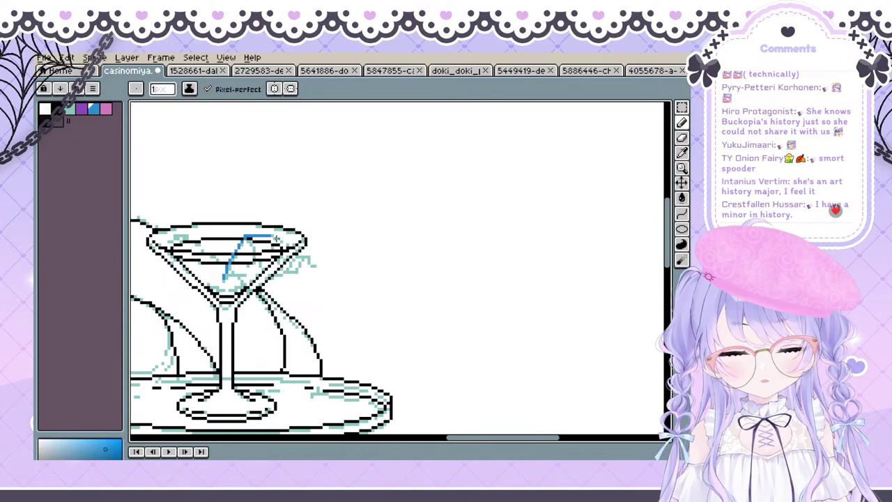
key("space")
left_click_drag(275, 239, 269, 238)
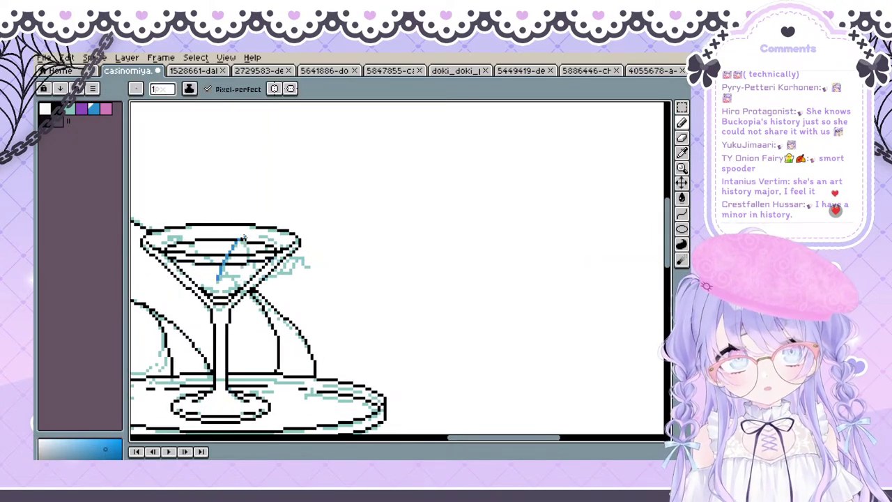
Redraw the flat top edge of the blue garnish near the liquid's surface, undoing unsatisfactory strokes
key("ctrl+z")
mouse_move(239, 238)
left_mouse_down()
mouse_move(265, 238)
mouse_move(257, 268)
mouse_move(241, 273)
left_mouse_up()
key("ctrl+z")
key("space")
key("space")
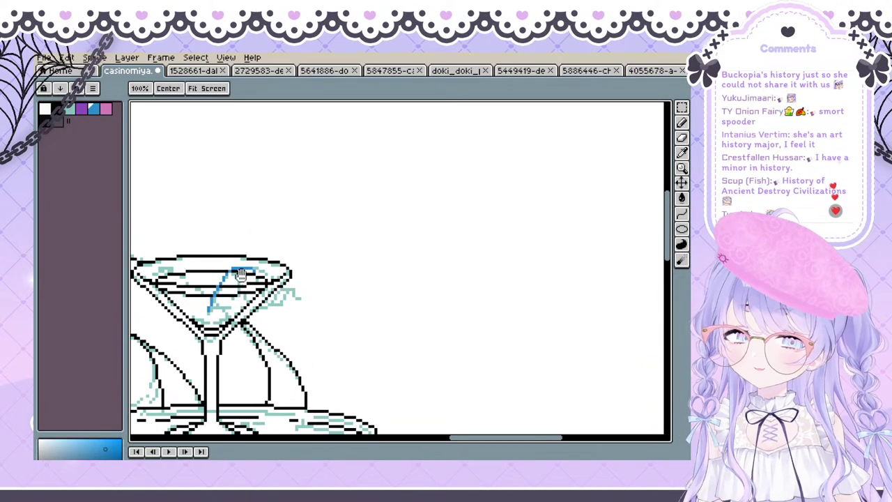
left_click_drag(268, 319, 268, 300)
mouse_move(232, 259)
left_mouse_down()
mouse_move(230, 275)
mouse_move(245, 253)
left_mouse_up()
key("ctrl+z")
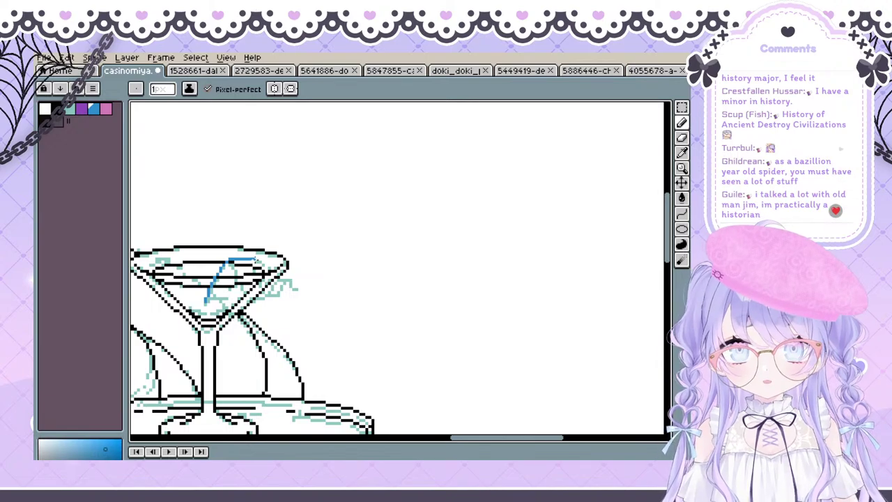
Sketch blue curved edges descending from both ends of the garnish's top and crossing the bowl's slanted side
key("space")
mouse_move(231, 263)
left_mouse_down()
mouse_move(211, 282)
mouse_move(207, 271)
mouse_move(254, 256)
mouse_move(240, 288)
left_mouse_up()
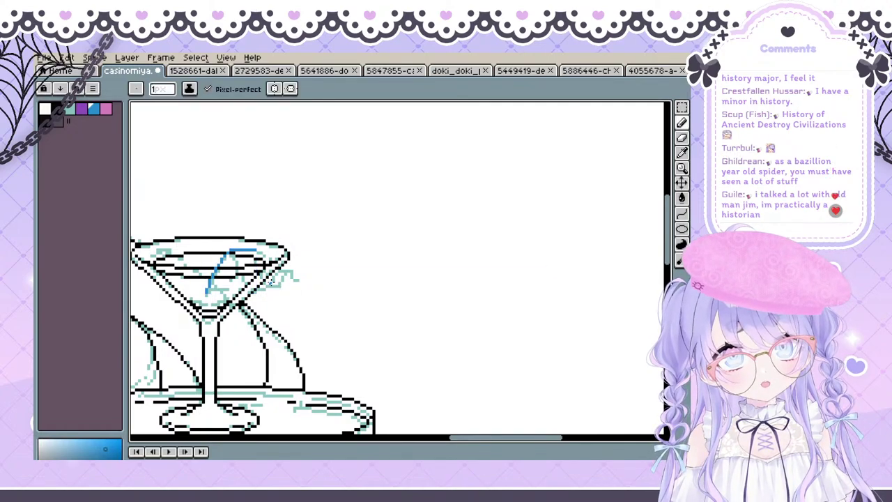
key("ctrl+z")
mouse_move(256, 250)
left_mouse_down()
mouse_move(265, 279)
mouse_move(262, 269)
mouse_move(244, 275)
left_mouse_up()
key("ctrl+z")
key("space")
left_click_drag(229, 245, 240, 272)
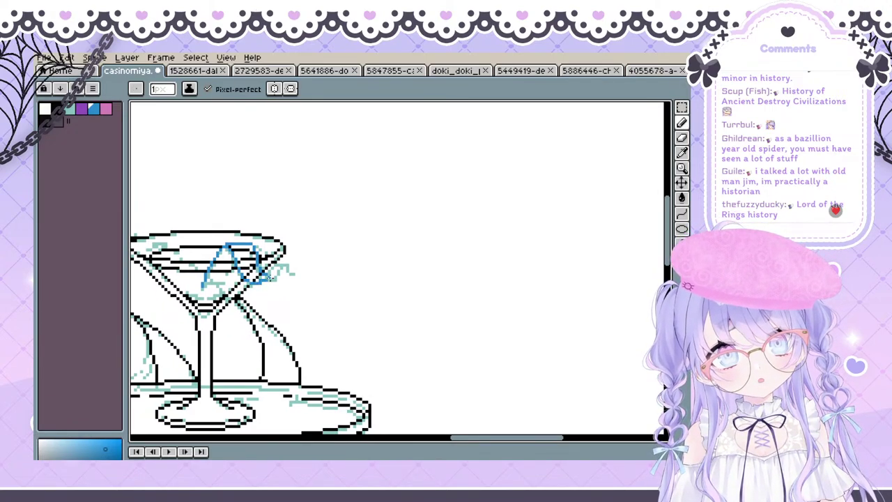
Sketch the garnish's wavy blue tail curling outside the glass and ending in a small point
left_click_drag(271, 281, 262, 273)
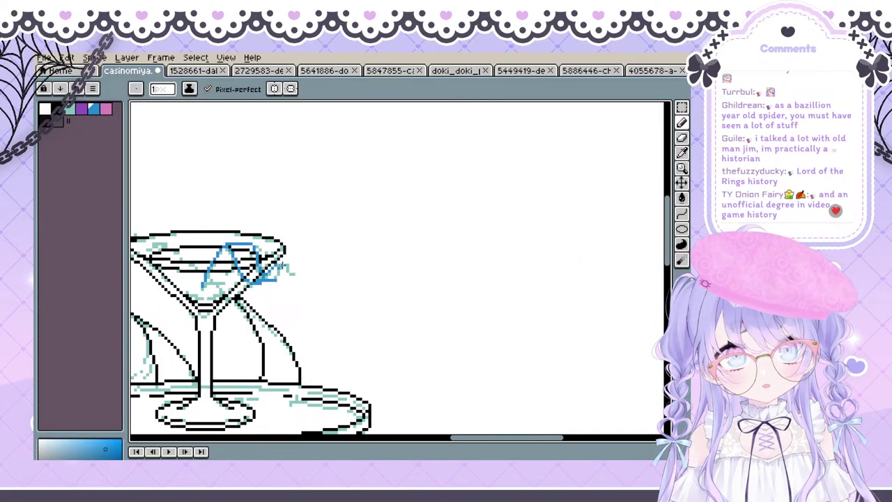
key("ctrl+z")
mouse_move(272, 268)
left_mouse_down()
mouse_move(282, 265)
mouse_move(272, 288)
left_mouse_up()
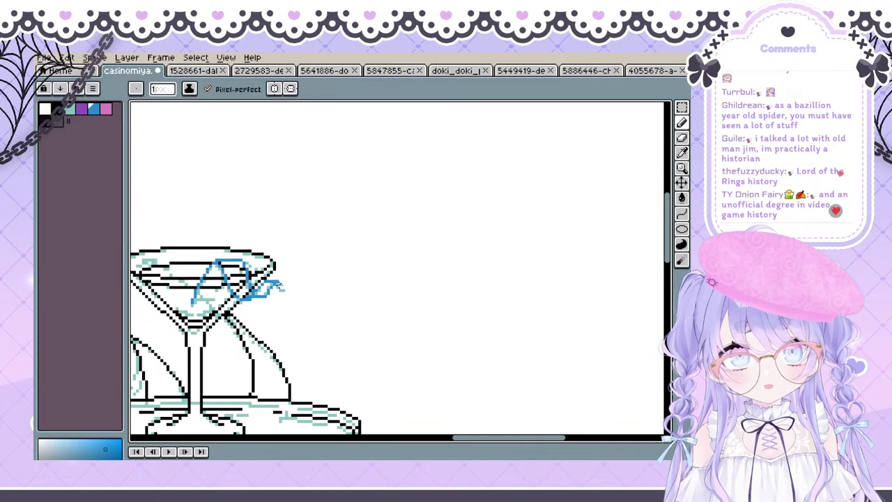
key("ctrl")
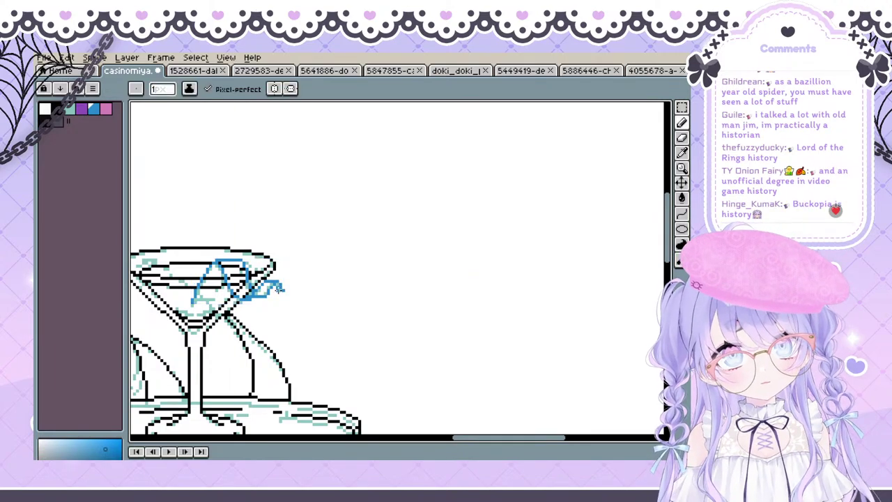
key("e")
Sketch the lower blue edge from the slanted edge's base back toward the garnish's fold, undoing stray strokes
left_click_drag(347, 300, 444, 267)
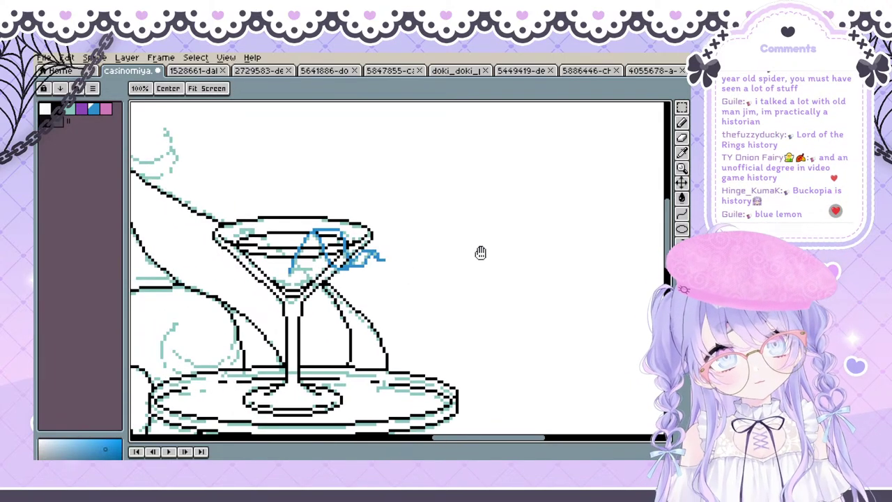
left_click_drag(313, 263, 299, 279)
key("ctrl")
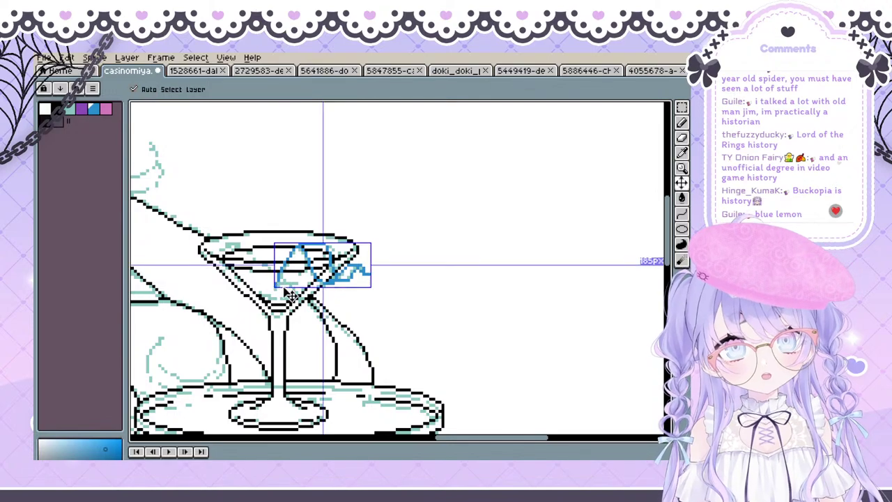
key("b")
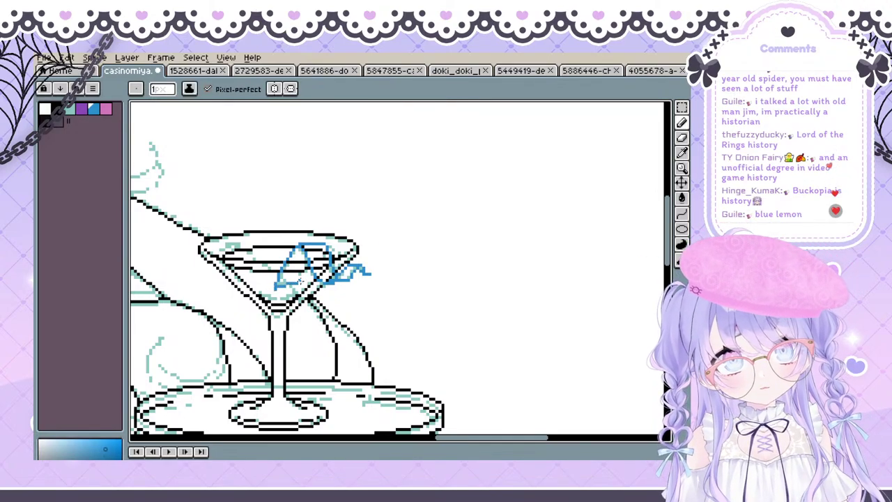
key("ctrl+z")
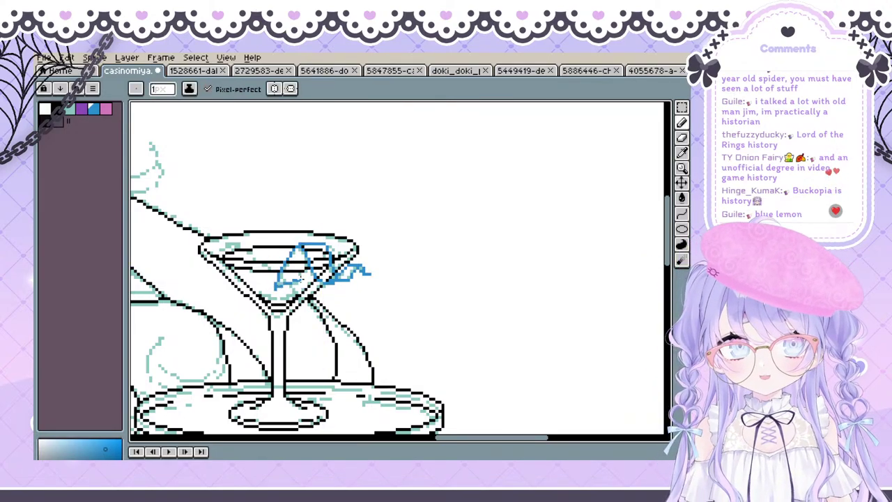
key("ctrl+z")
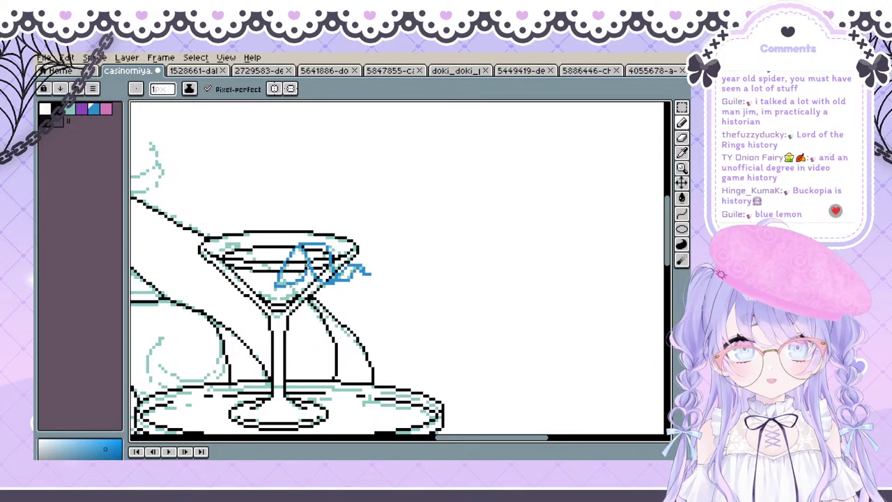
Erase the black glass and liquid lines crossing the inside of the garnish, between its fold and curved outer edge
left_click_drag(308, 224, 289, 238)
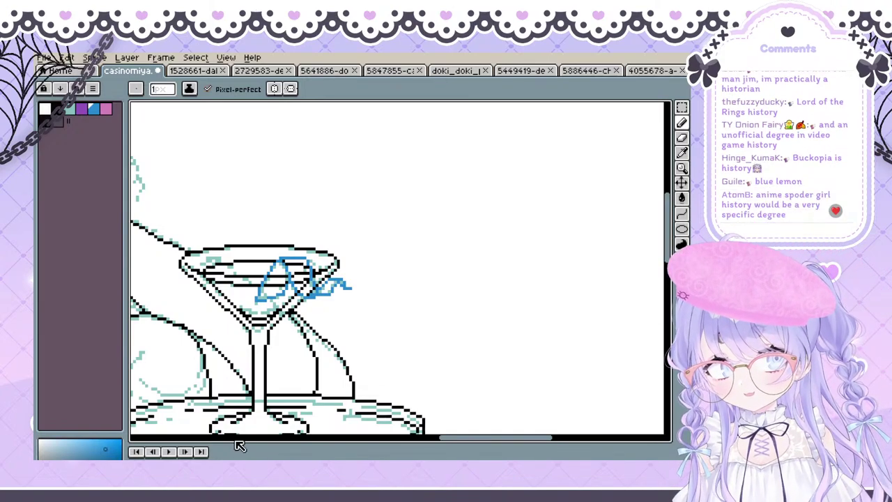
key("e")
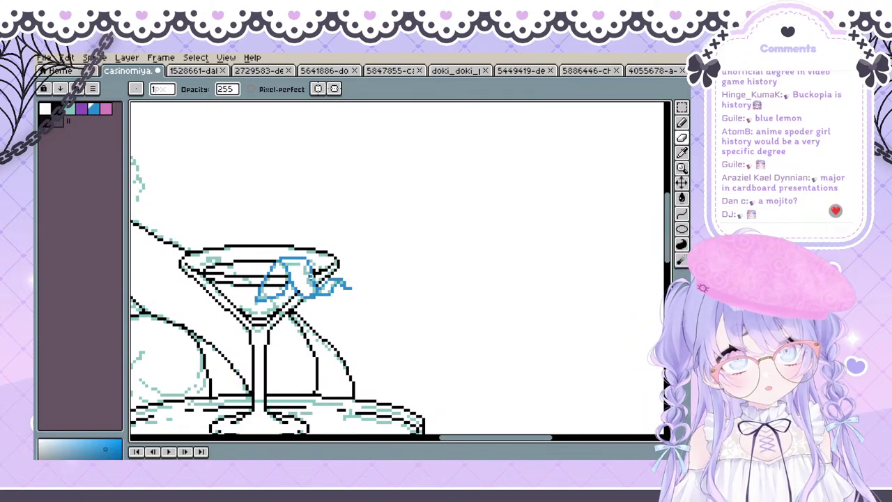
left_click_drag(297, 246, 305, 246)
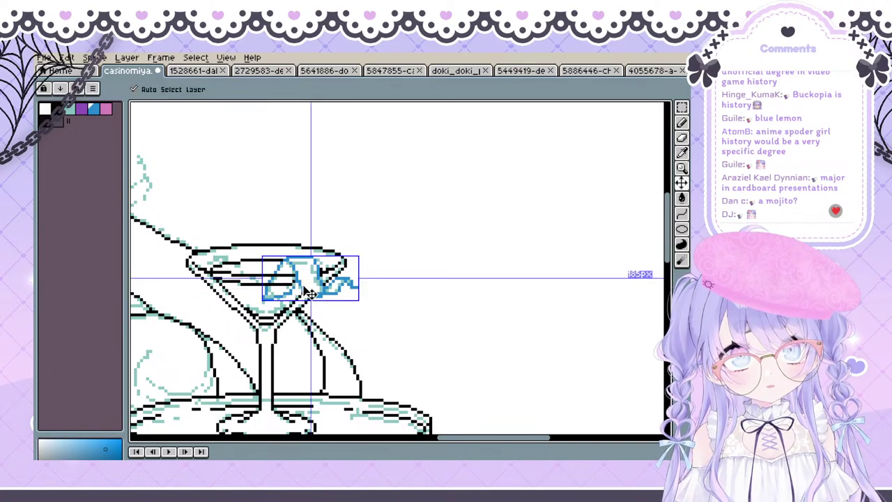
mouse_move(315, 272)
left_mouse_down()
mouse_move(341, 226)
mouse_move(337, 140)
mouse_move(446, 203)
left_mouse_up()
scroll(337, 141, "down", 2)
mouse_move(274, 343)
left_mouse_down()
mouse_move(267, 235)
mouse_move(260, 331)
left_mouse_up()
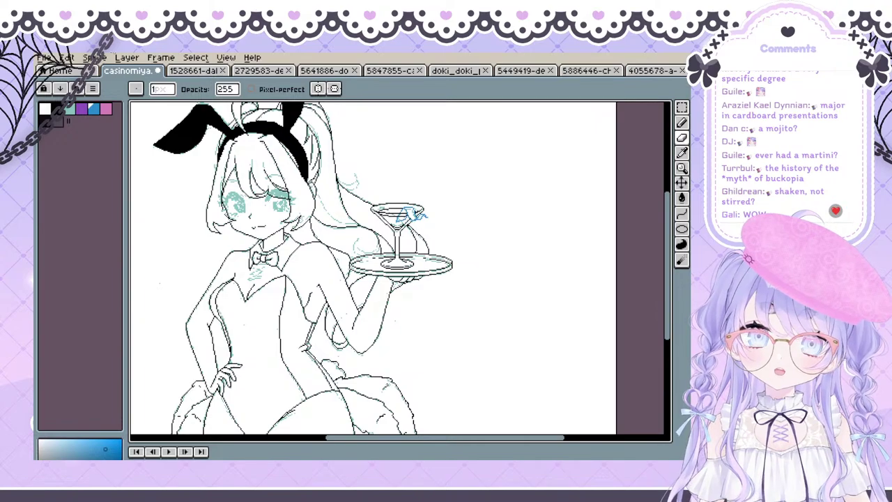
Hide the teal sketch and white background to examine the black line art alone, and show them again
key("shift+x")
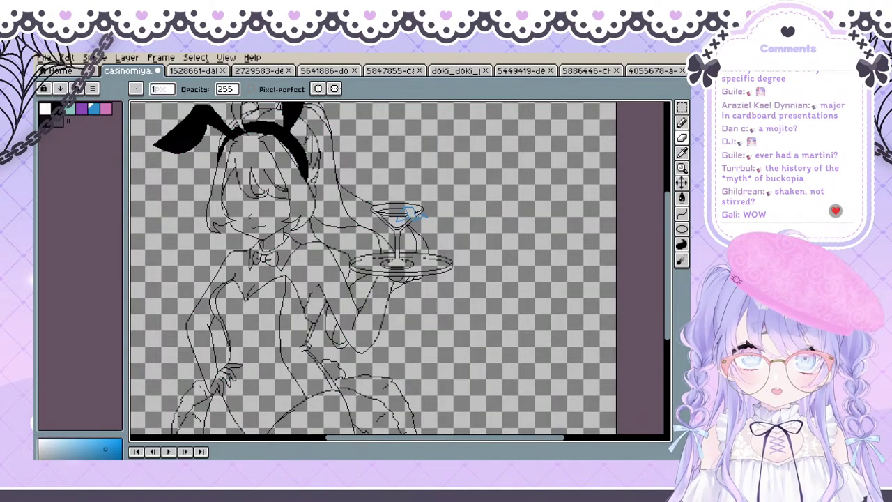
scroll(284, 394, "down", 1)
scroll(284, 394, "up", 1)
left_click_drag(292, 406, 319, 345)
mouse_move(306, 296)
left_mouse_down()
mouse_move(320, 314)
mouse_move(307, 315)
mouse_move(330, 321)
mouse_move(351, 301)
mouse_move(329, 329)
mouse_move(319, 303)
mouse_move(307, 303)
mouse_move(319, 311)
mouse_move(328, 362)
mouse_move(317, 366)
left_mouse_up()
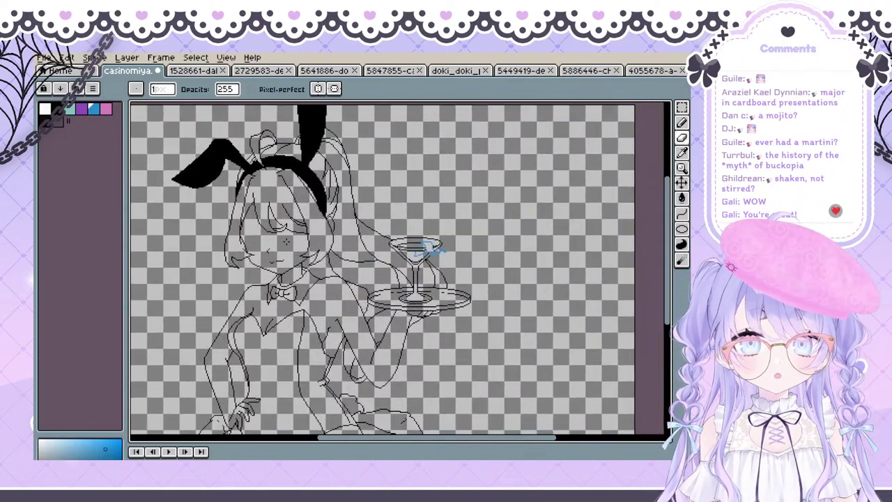
scroll(286, 240, "up", 1)
scroll(278, 230, "up", 1)
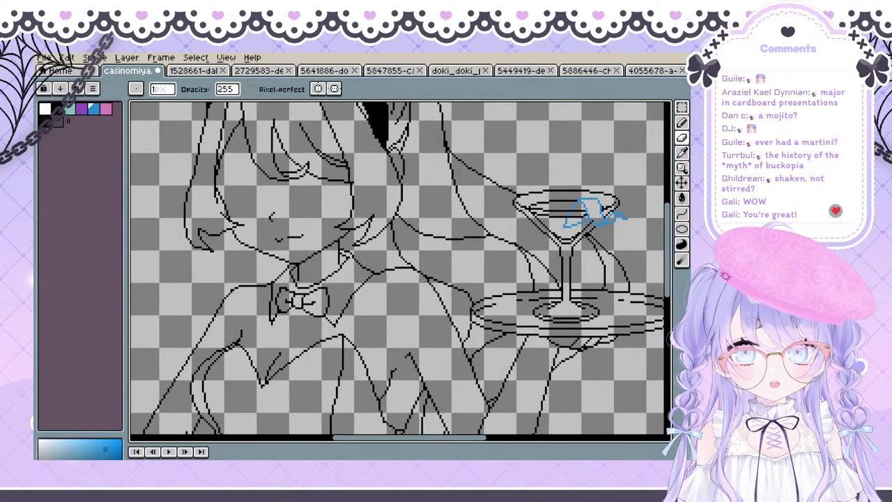
key("shift+x")
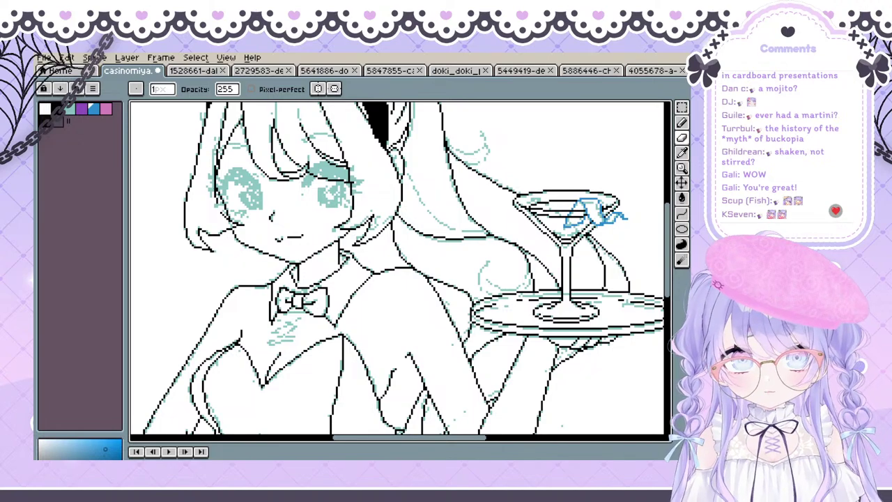
Look through the open pixel-art reference images, examining how the characters' eyes are drawn, and return to the casinomiya drawing
scroll(234, 237, "up", 2)
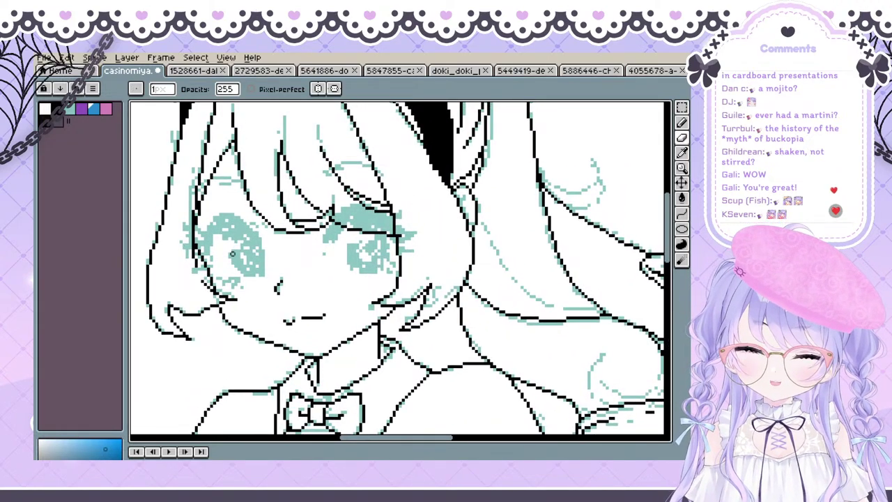
key("e")
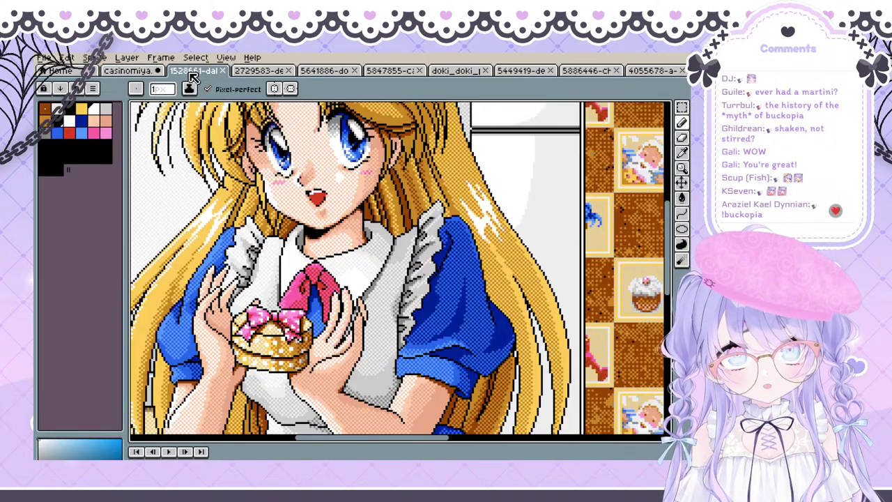
left_click(195, 71)
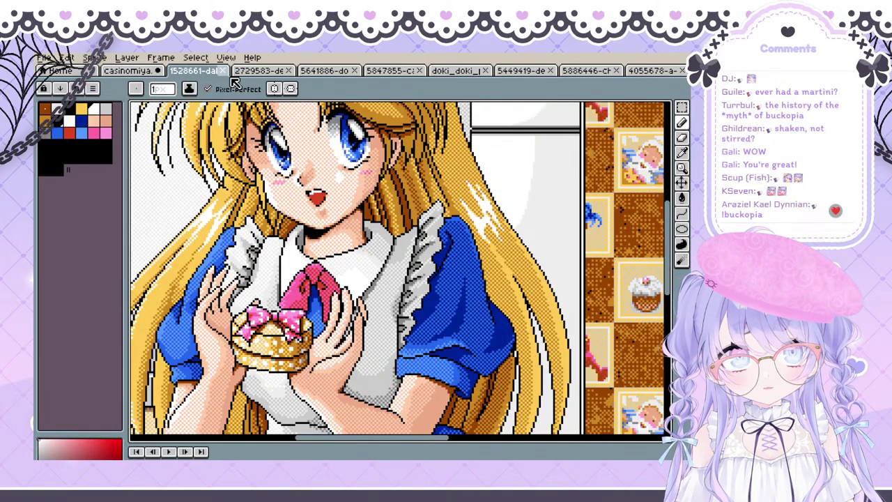
left_click(269, 70)
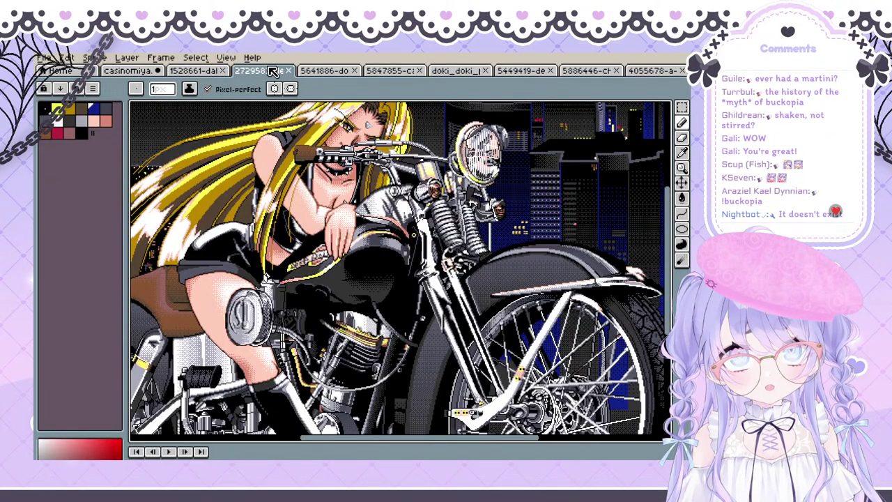
left_click(329, 71)
key("h")
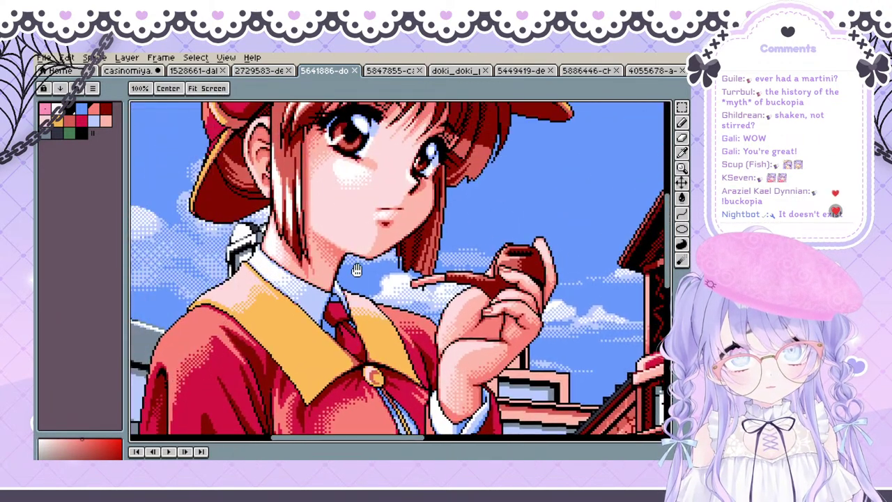
left_click_drag(357, 270, 294, 302)
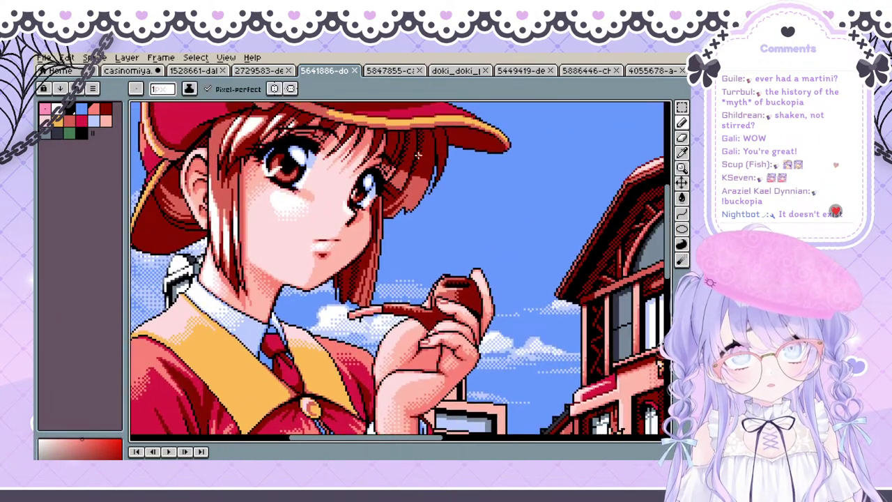
left_click(404, 76)
left_click(464, 76)
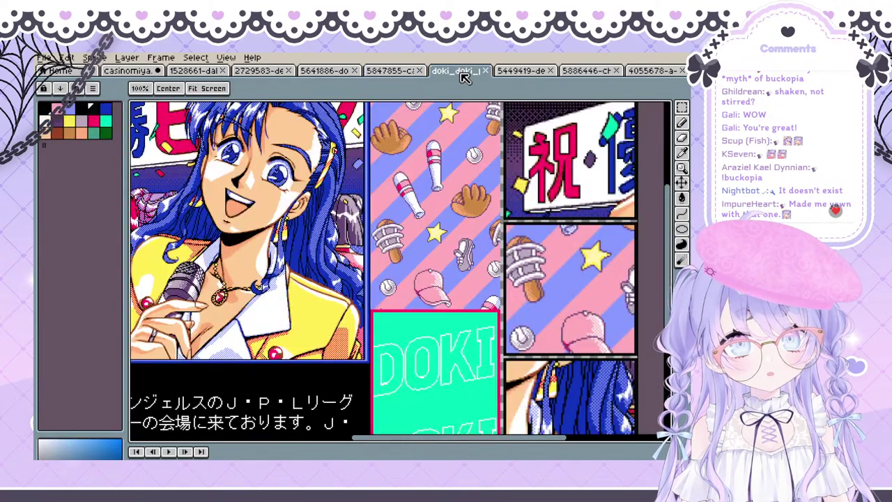
left_click(519, 75)
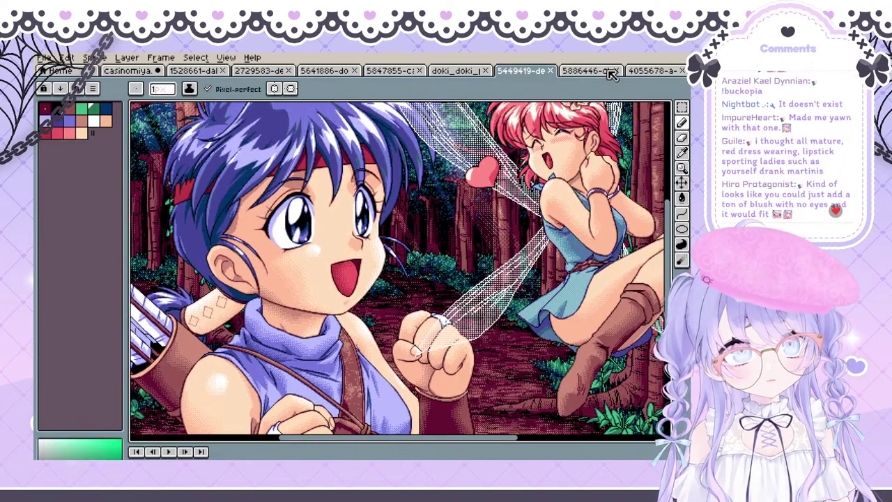
left_click(611, 73)
left_click(653, 72)
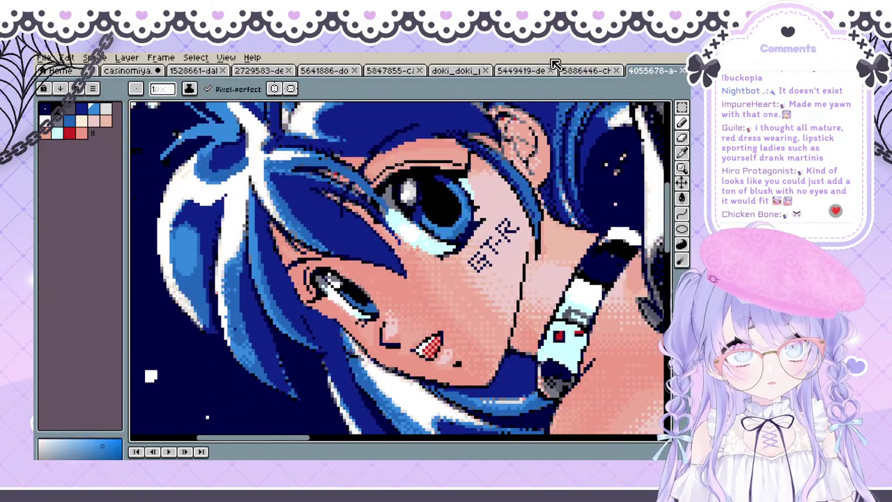
left_click(577, 72)
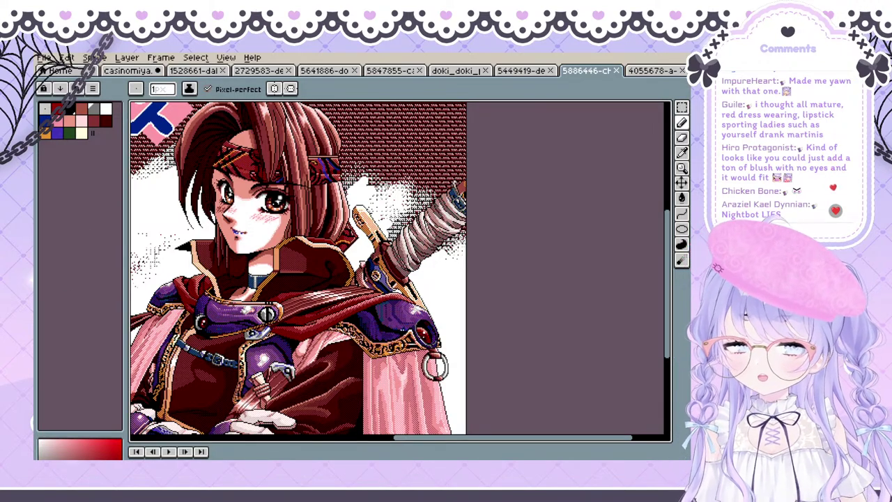
left_click(120, 72)
scroll(662, 240, "down", 2)
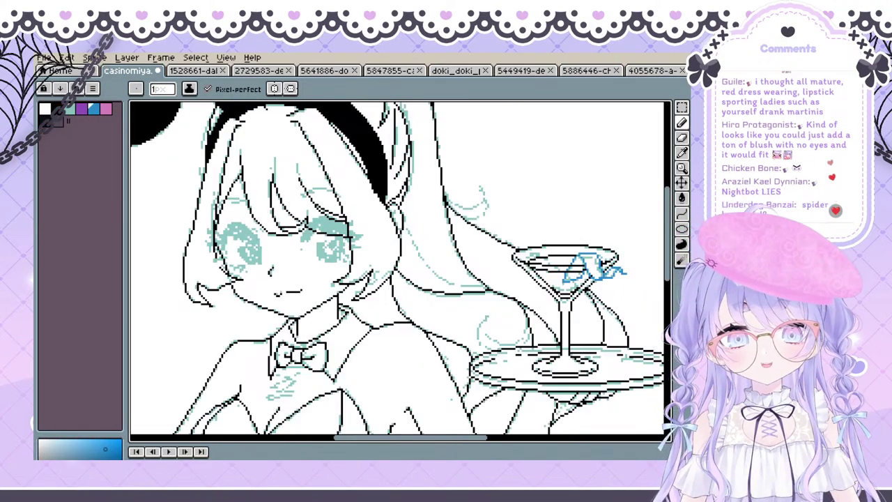
Try a rough blue scribble across the eye area with the teal sketch hidden, and undo it
key("shift+x")
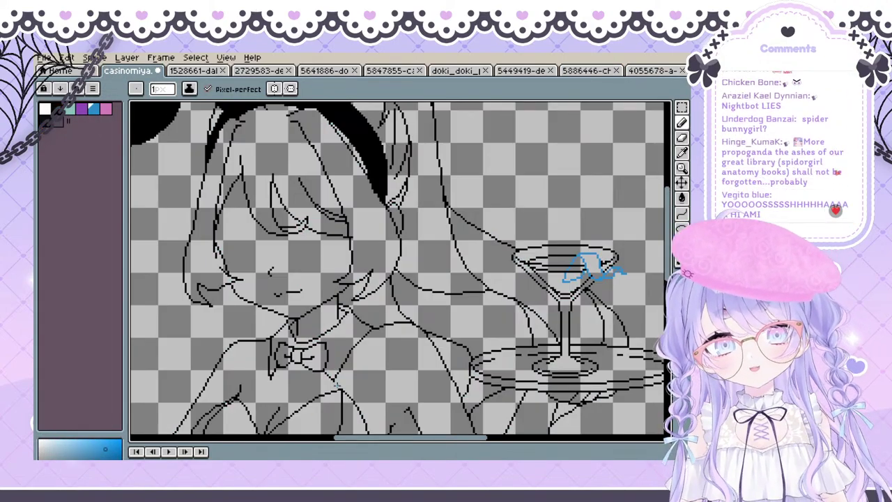
left_click_drag(293, 229, 306, 226)
mouse_move(252, 241)
left_mouse_down()
mouse_move(286, 240)
mouse_move(324, 223)
mouse_move(373, 237)
left_mouse_up()
scroll(389, 220, "down", 3)
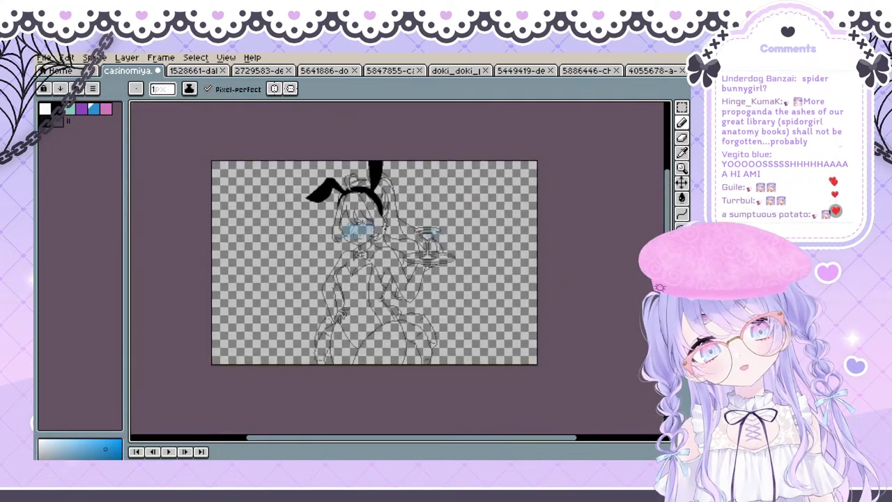
scroll(383, 227, "up", 3)
key("ctrl+z")
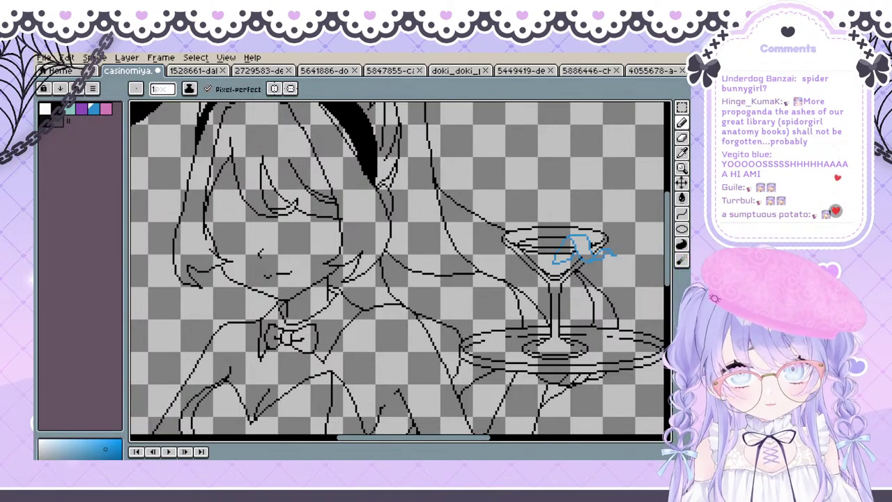
key("shift+x")
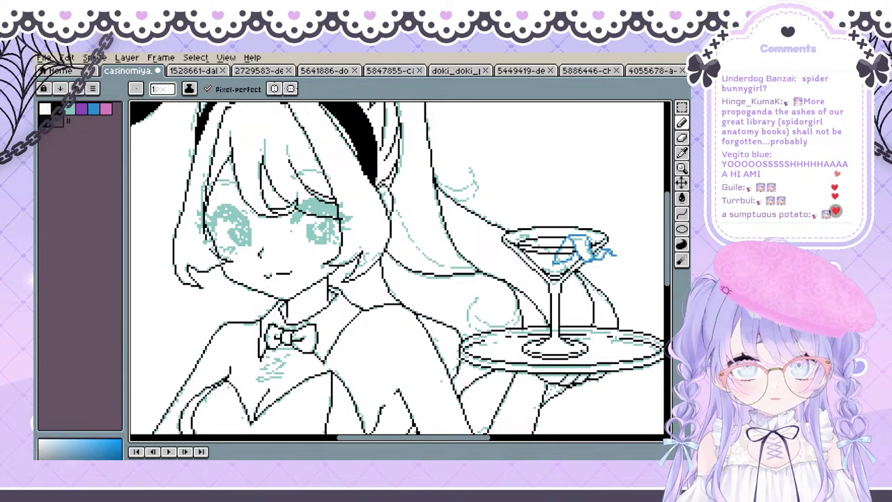
Draw the black upper eyelid arc over the viewer's left eye with the Curve tool, undoing unsatisfactory strokes
scroll(235, 201, "up", 2)
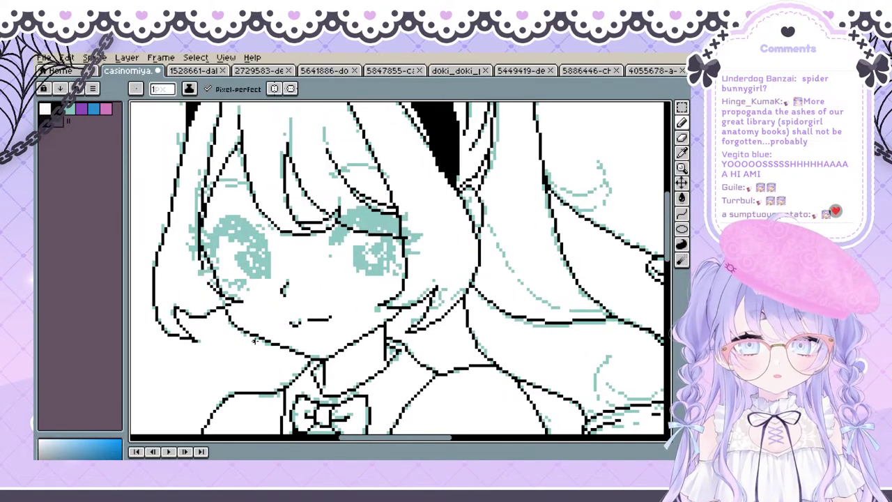
left_click(683, 215)
key("space")
mouse_move(292, 242)
left_mouse_down()
mouse_move(307, 262)
mouse_move(190, 295)
mouse_move(196, 315)
mouse_move(204, 293)
mouse_move(250, 278)
mouse_move(255, 288)
left_mouse_up()
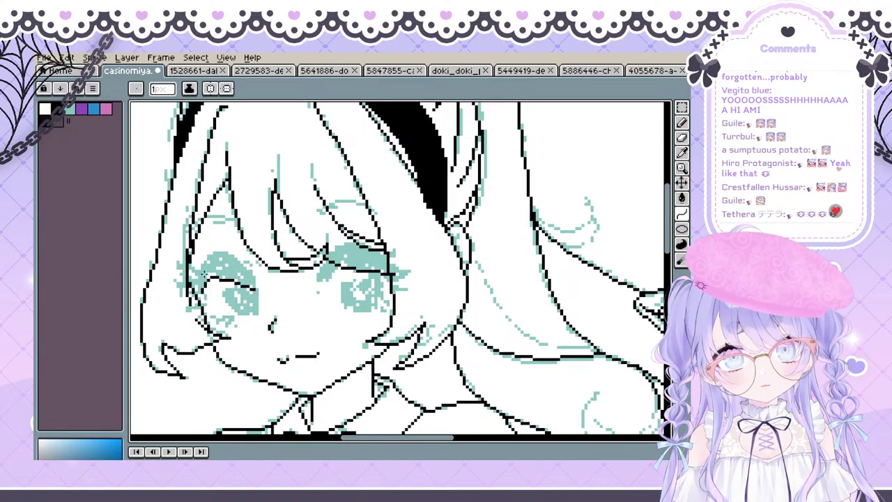
left_click(199, 269)
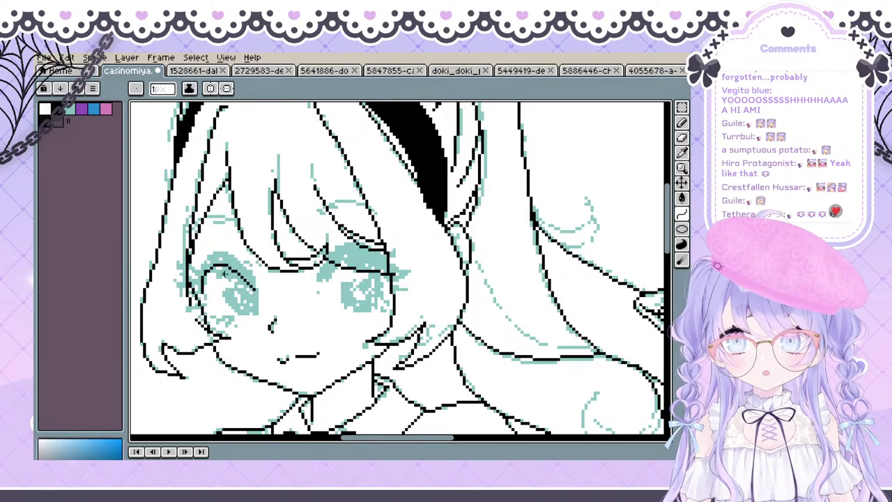
left_click_drag(223, 275, 236, 271)
key("ctrl+z")
left_click(211, 269)
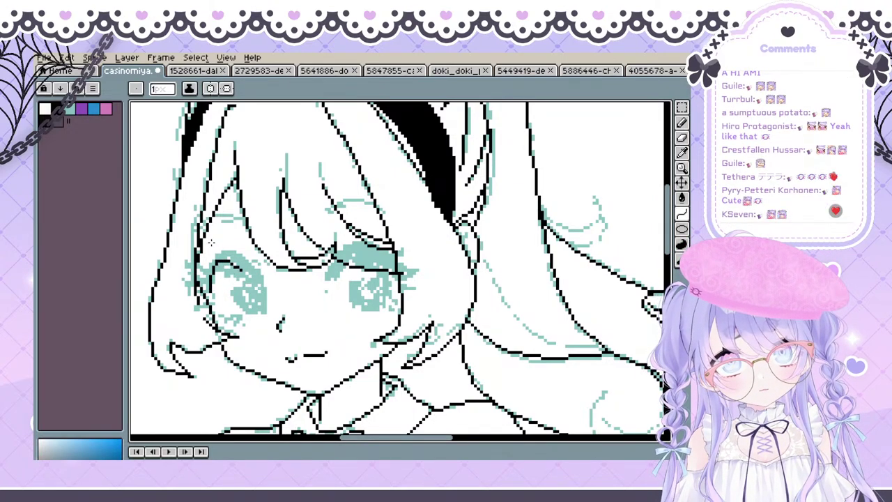
key("ctrl+z")
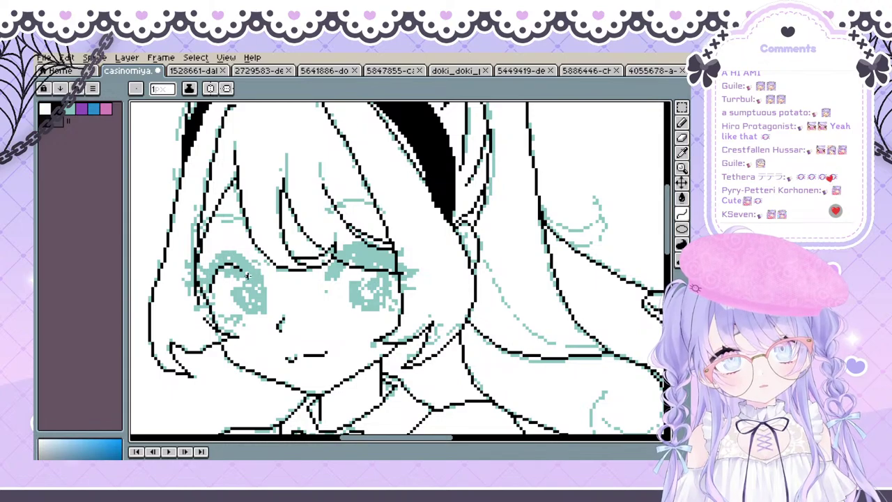
left_click_drag(249, 276, 262, 286)
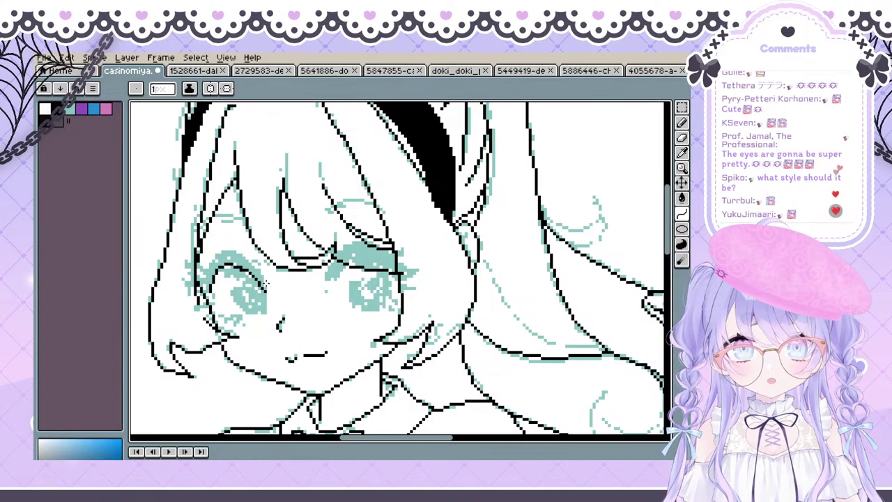
left_click_drag(265, 286, 271, 296)
Try outlining the upper edge of the lash freehand above the eyelid arc, and undo those strokes
key("r")
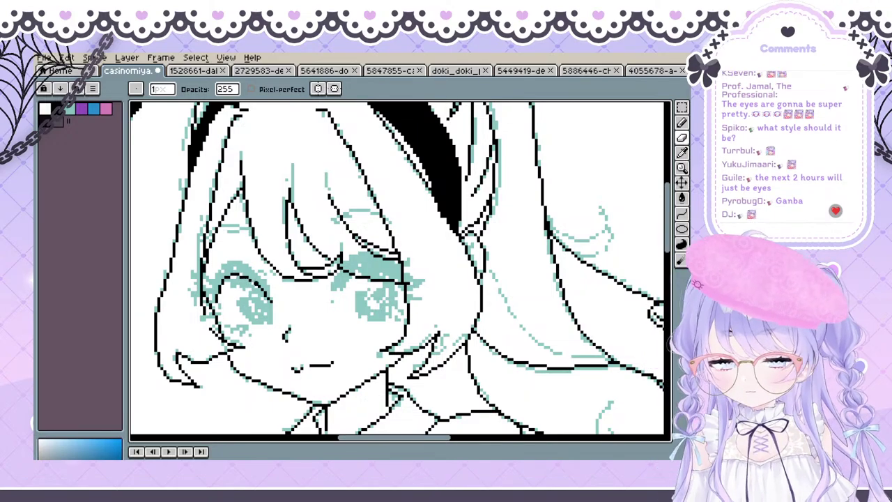
key("b")
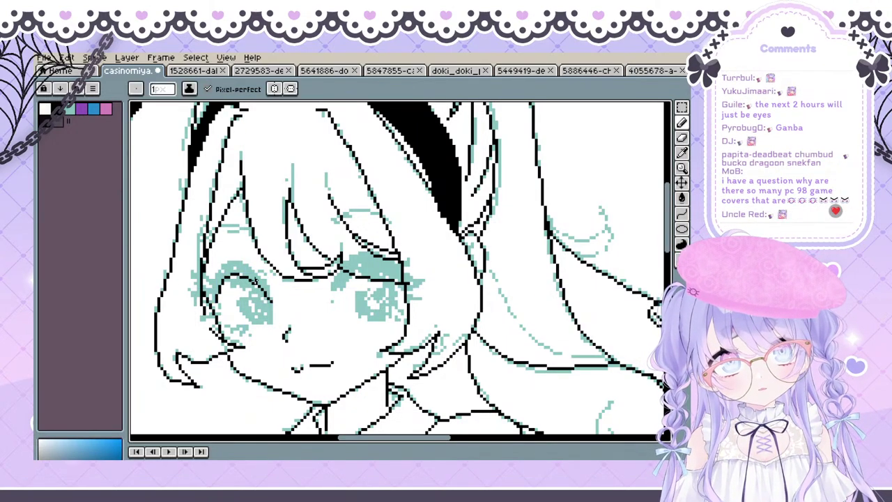
mouse_move(256, 281)
left_mouse_down()
mouse_move(262, 273)
mouse_move(220, 289)
mouse_move(215, 279)
left_mouse_up()
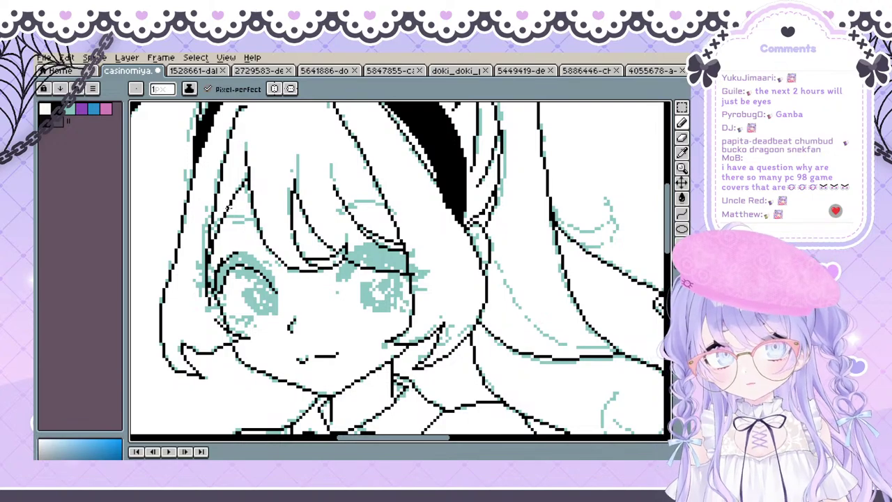
left_click_drag(232, 243, 229, 233)
key("ctrl+z")
key("ctrl+z")
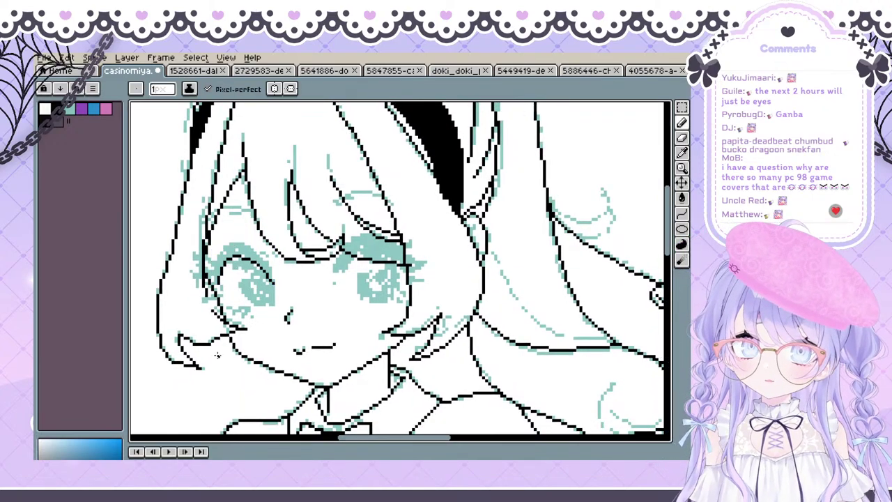
Build up the eyelid arc into a thick solid black upper lash over the viewer's left eye, undoing unsatisfactory strokes
mouse_move(214, 275)
left_mouse_down()
mouse_move(207, 272)
mouse_move(208, 289)
mouse_move(229, 248)
mouse_move(249, 250)
mouse_move(272, 288)
mouse_move(248, 253)
mouse_move(225, 249)
mouse_move(210, 270)
mouse_move(213, 264)
left_mouse_up()
key("ctrl+z")
key("ctrl+z")
key("ctrl+z")
key("ctrl+z")
key("ctrl+z")
key("ctrl+z")
key("ctrl+z")
key("ctrl+y")
key("ctrl+z")
key("ctrl+z")
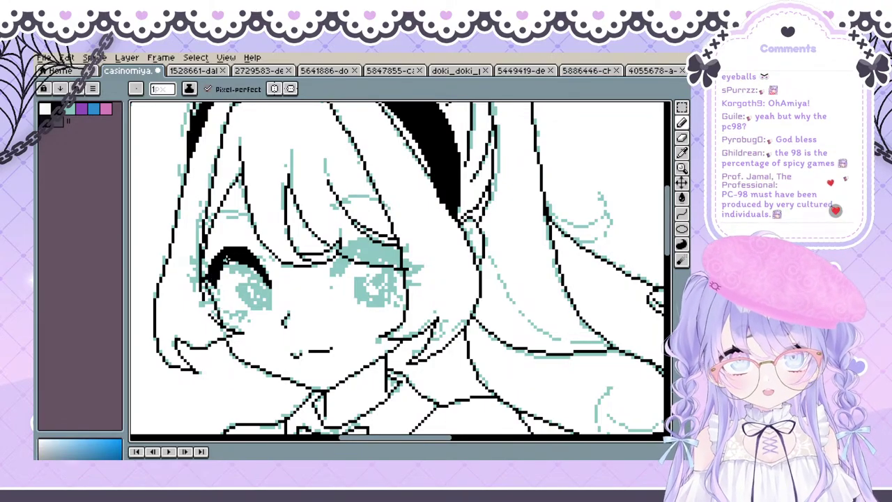
key("space")
left_click_drag(221, 258, 261, 348)
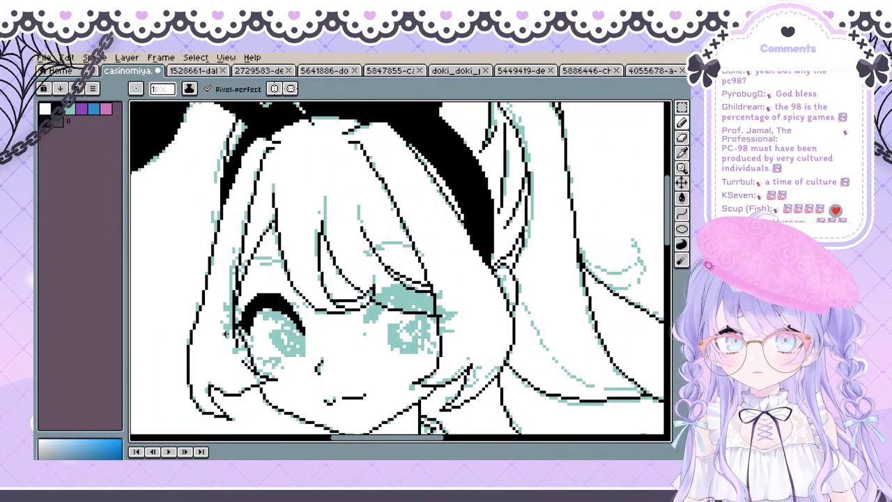
Extend the upper lash into a pointed outer wing on the viewer's left eye, with the other ink line art hidden
key("space")
mouse_move(214, 329)
left_mouse_down()
mouse_move(223, 349)
mouse_move(221, 314)
left_mouse_up()
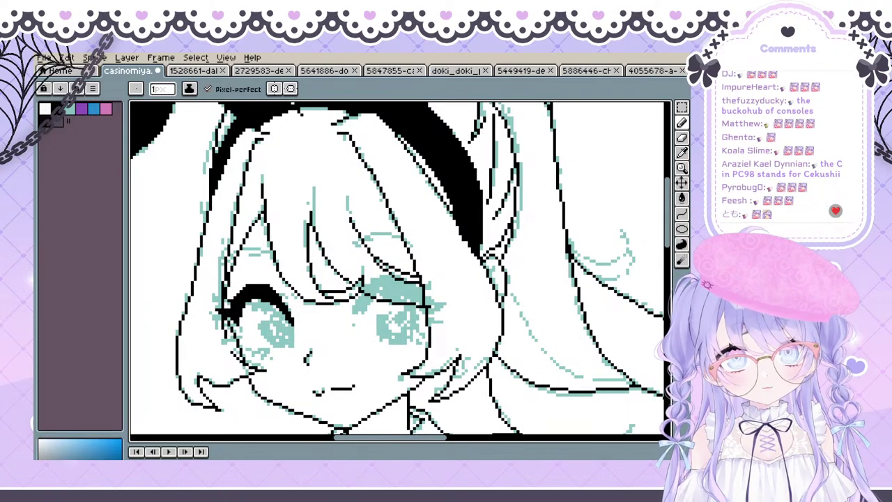
key("shift+x")
left_click_drag(231, 296, 222, 294)
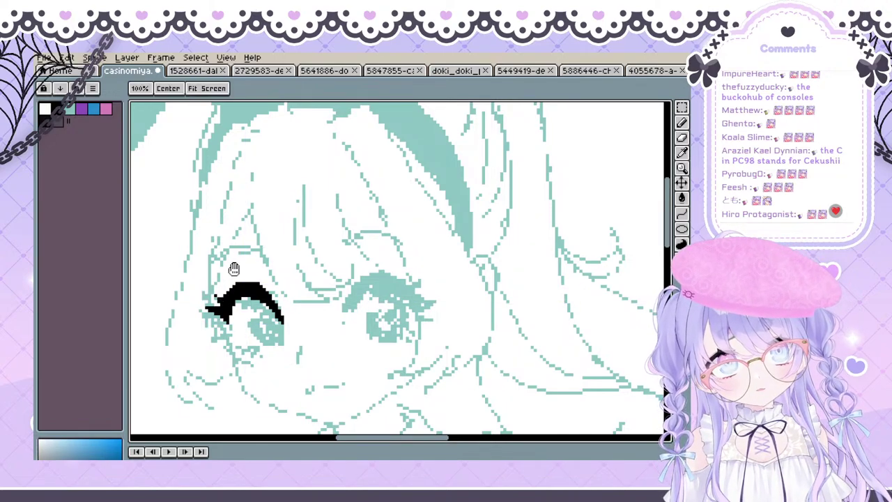
left_click_drag(233, 269, 233, 243)
left_click_drag(221, 323, 261, 344)
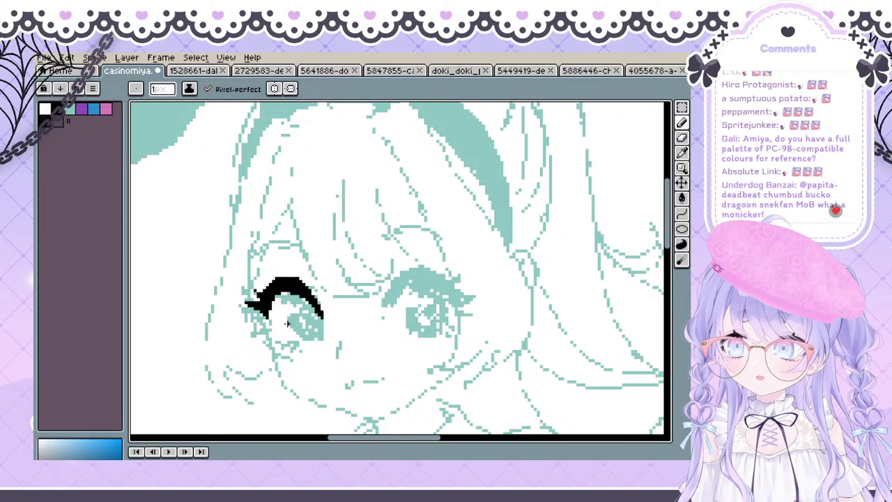
Draw short black lash spikes down the outer edge of the viewer's left eye, undoing unsatisfactory strokes
key("space")
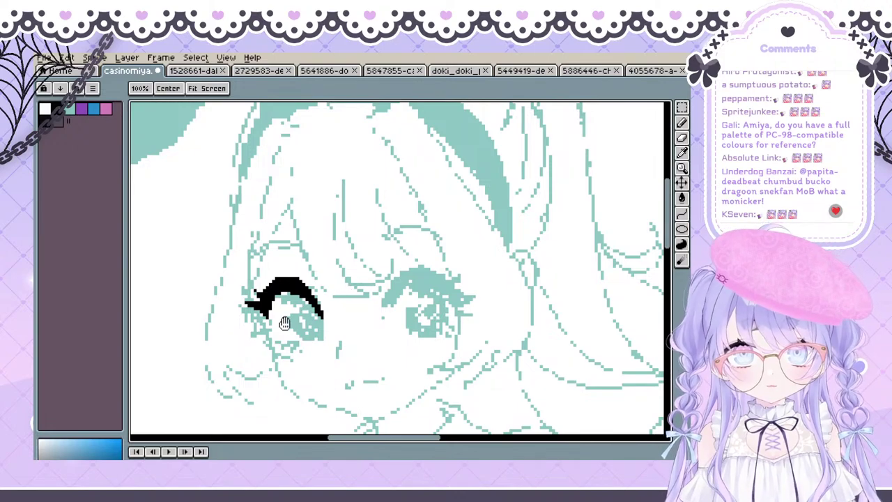
mouse_move(286, 322)
left_mouse_down()
mouse_move(244, 323)
mouse_move(254, 320)
left_mouse_up()
key("ctrl+z")
key("ctrl+z")
key("ctrl+z")
key("ctrl+z")
key("ctrl+z")
key("ctrl+z")
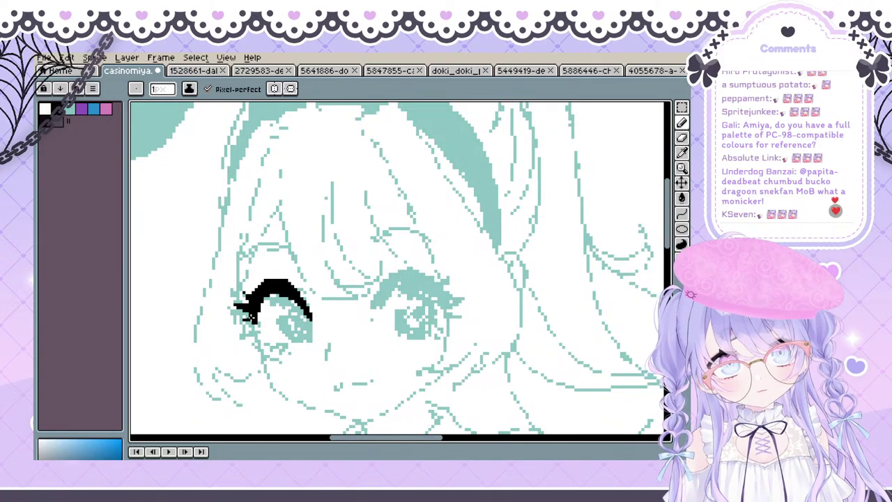
left_click_drag(252, 276, 237, 270)
mouse_move(241, 315)
left_mouse_down()
mouse_move(265, 378)
mouse_move(241, 410)
mouse_move(248, 393)
left_mouse_up()
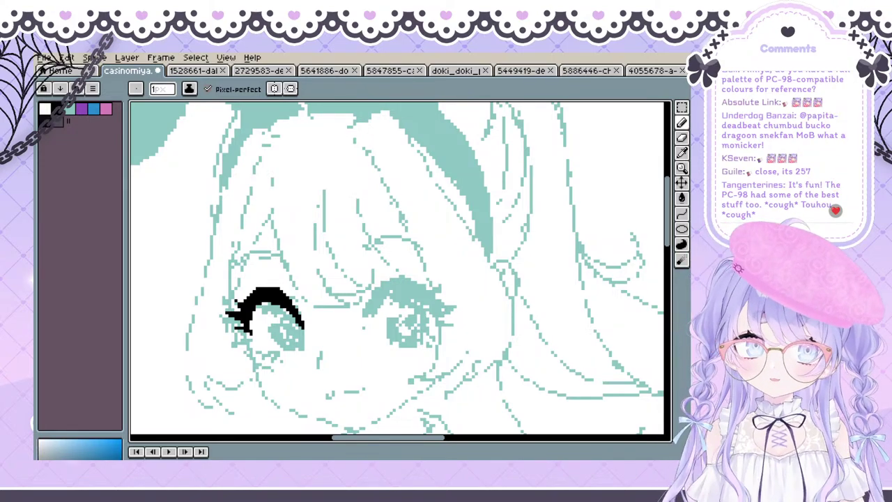
key("space")
mouse_move(246, 346)
left_mouse_down()
mouse_move(237, 351)
mouse_move(232, 330)
mouse_move(245, 356)
left_mouse_up()
key("ctrl+z")
key("space")
scroll(247, 352, "down", 1)
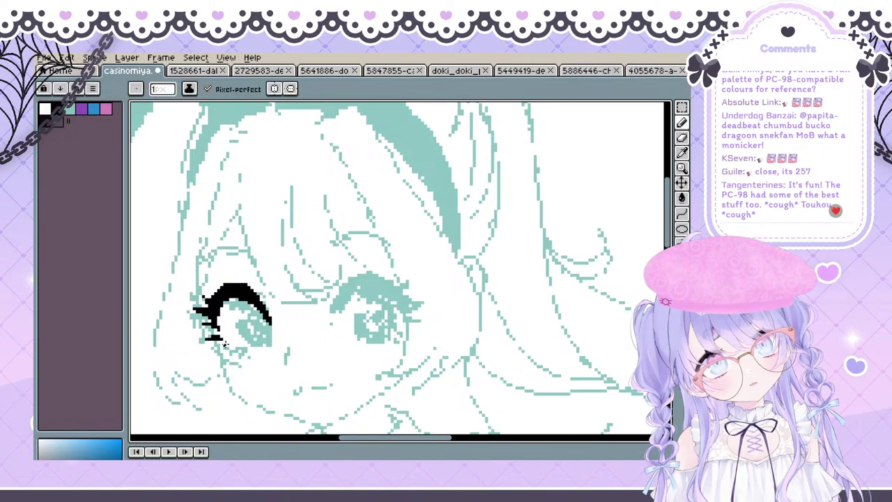
Draw a short broken black lower lash line under the viewer's left eye, undoing unsatisfactory strokes
key("ctrl+z")
left_click_drag(226, 344, 245, 348)
key("ctrl+z")
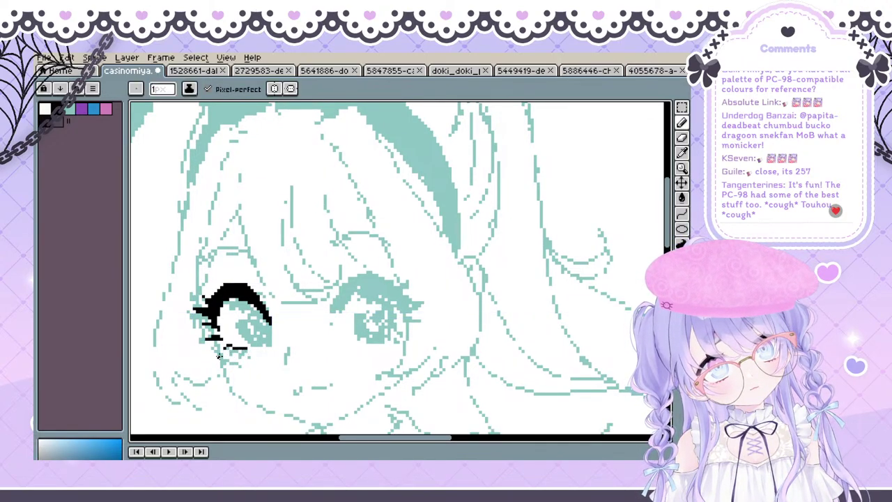
key("ctrl+z")
left_click_drag(225, 348, 235, 347)
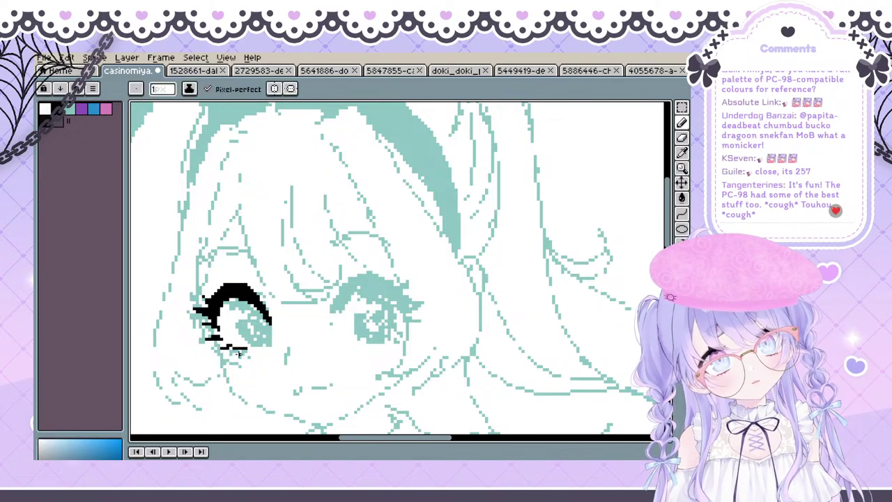
key("ctrl+z")
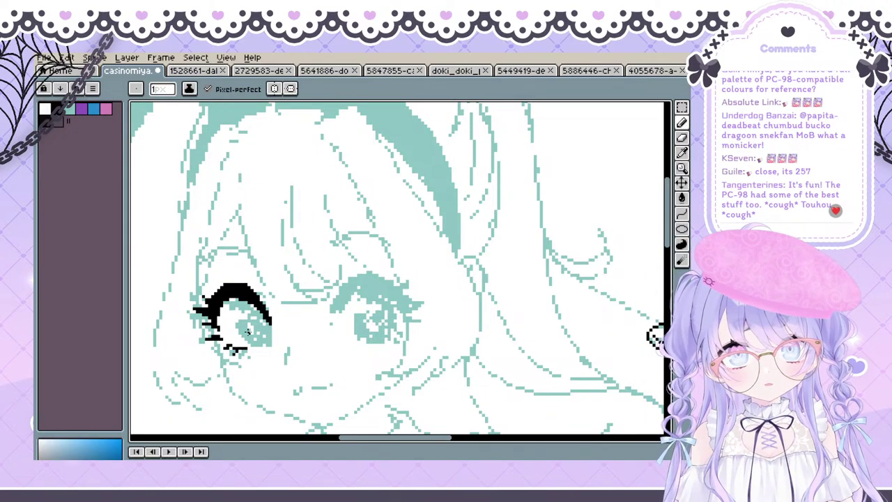
Touch up the lower lash of the viewer's left eye with small pixel strokes, undoing unsatisfactory edits
key("space")
mouse_move(254, 329)
left_mouse_down()
mouse_move(277, 263)
mouse_move(272, 249)
mouse_move(288, 290)
mouse_move(267, 315)
left_mouse_up()
key("space")
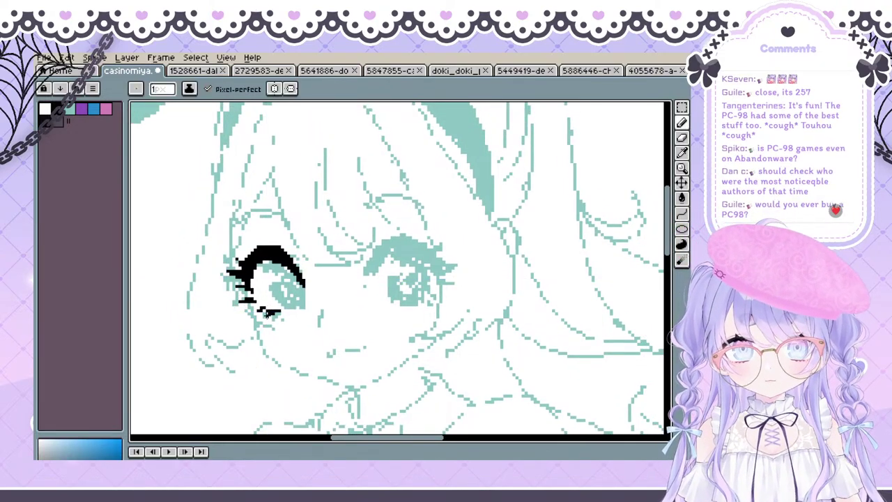
key("ctrl+z")
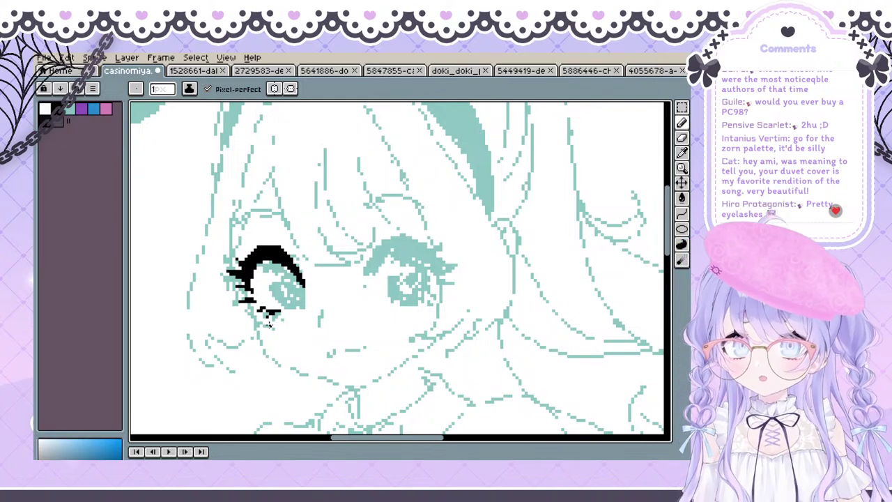
left_click_drag(279, 339, 292, 283)
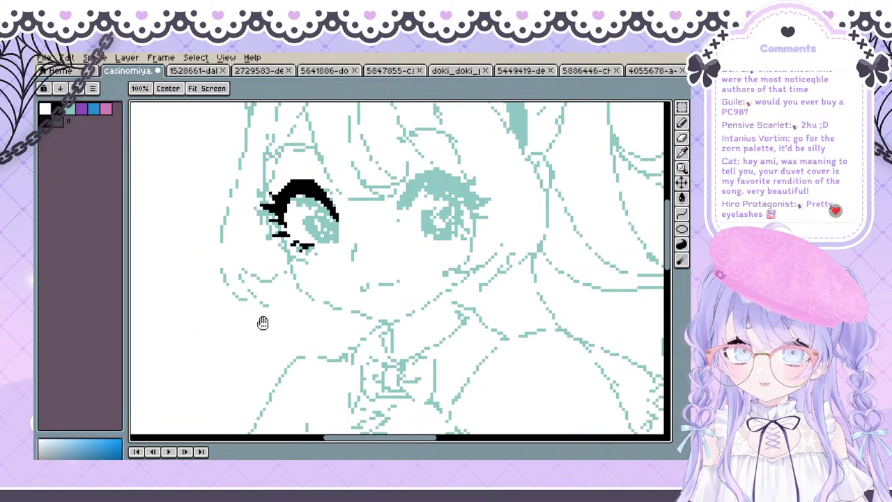
left_click_drag(263, 323, 254, 335)
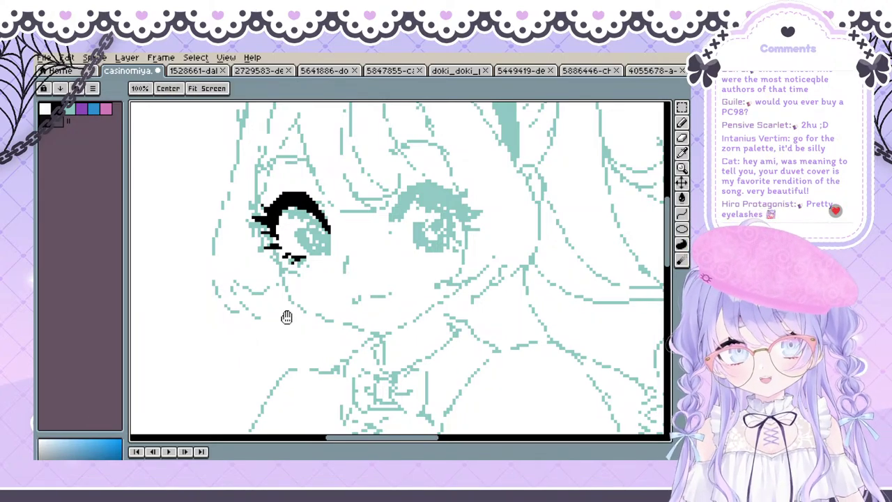
left_click_drag(276, 297, 248, 324)
key("e")
left_click(271, 285)
key("ctrl+z")
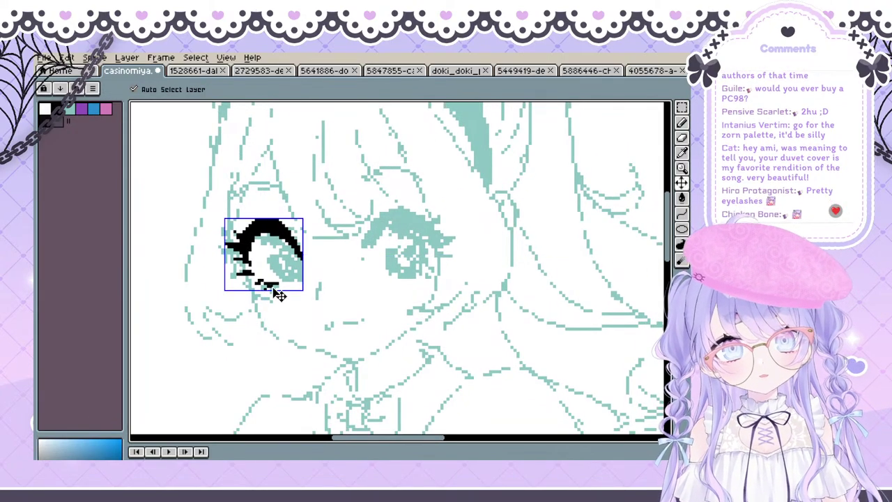
left_click_drag(299, 280, 296, 287)
left_click_drag(272, 314, 262, 333)
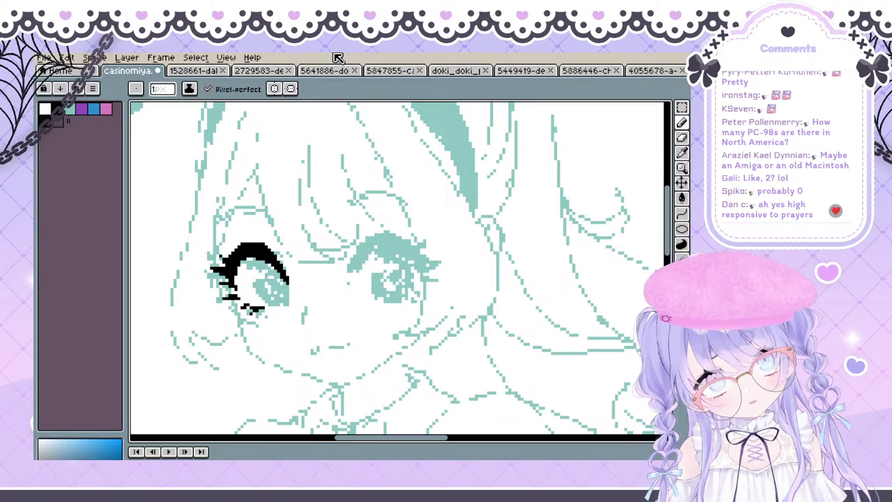
Select the inked lashes of the viewer's left eye and place a horizontally flipped copy over the viewer's right eye
key("space")
left_click_drag(340, 335, 366, 316)
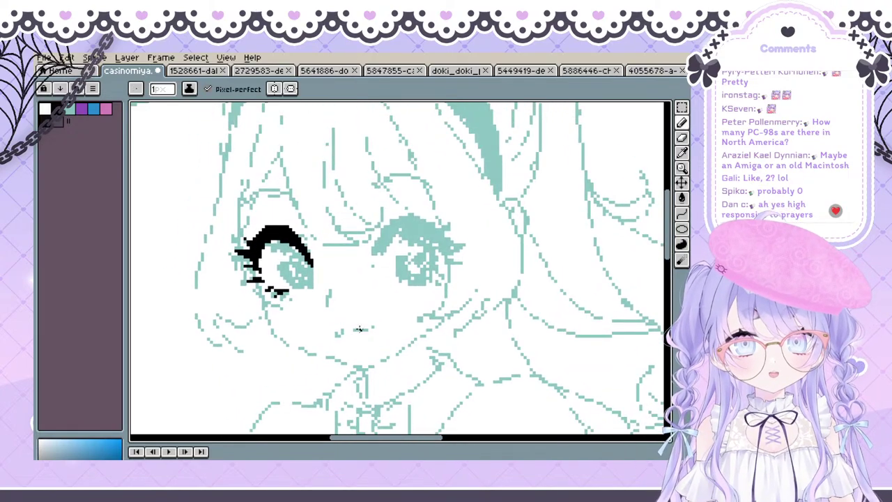
key("space")
mouse_move(371, 286)
left_mouse_down()
mouse_move(367, 343)
mouse_move(398, 332)
mouse_move(387, 307)
mouse_move(381, 314)
left_mouse_up()
key("space")
key("m")
mouse_move(221, 238)
left_mouse_down()
mouse_move(339, 342)
mouse_move(339, 355)
left_mouse_up()
key("ctrl+t")
left_click(95, 58)
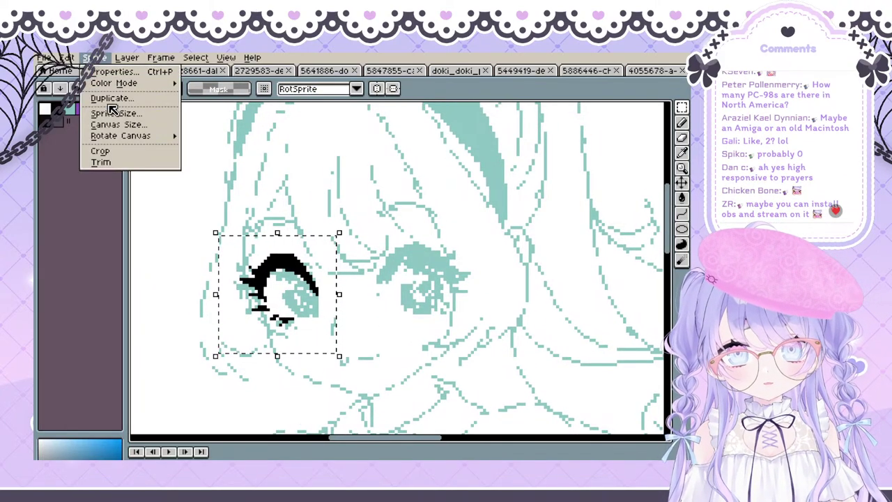
mouse_move(164, 136)
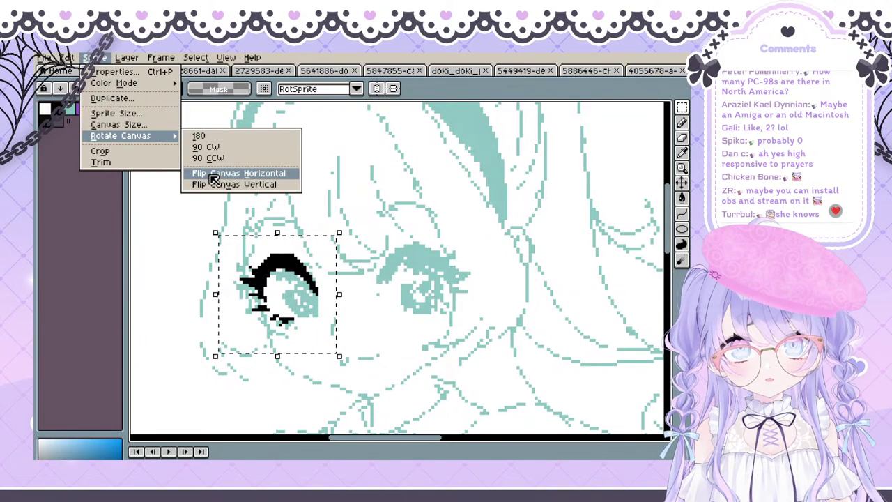
left_click(190, 176)
left_click_drag(324, 326, 481, 307)
left_click_drag(430, 225, 429, 220)
left_click_drag(446, 254, 443, 223)
key("space")
left_click(498, 232)
key("space")
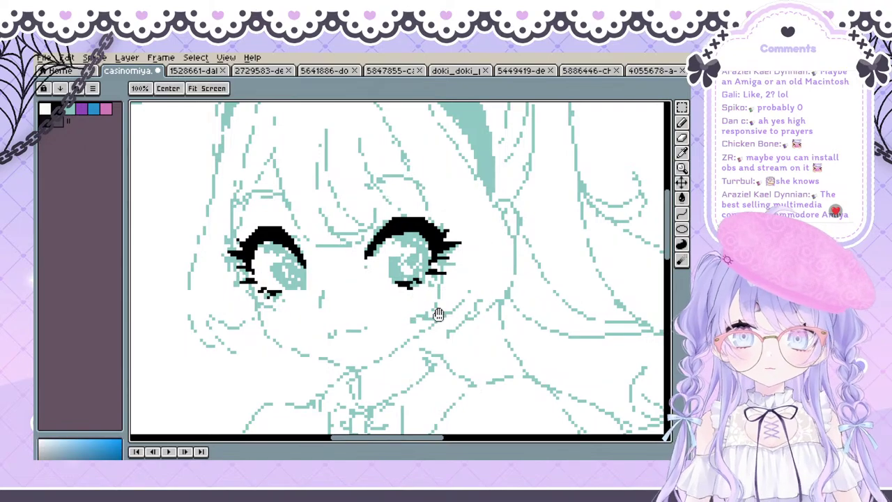
Trim the inner tip of the copied upper lash over the viewer's right eye with the Eraser
left_click_drag(418, 292, 448, 333)
key("space")
mouse_move(398, 281)
left_mouse_down()
mouse_move(364, 317)
mouse_move(398, 287)
mouse_move(386, 269)
mouse_move(387, 311)
mouse_move(365, 302)
mouse_move(372, 367)
left_mouse_up()
key("e")
key("space")
key("space")
key("b")
Show the ink line art again with the teal sketch and white background hidden, and examine the new lashes on the figure
key("space")
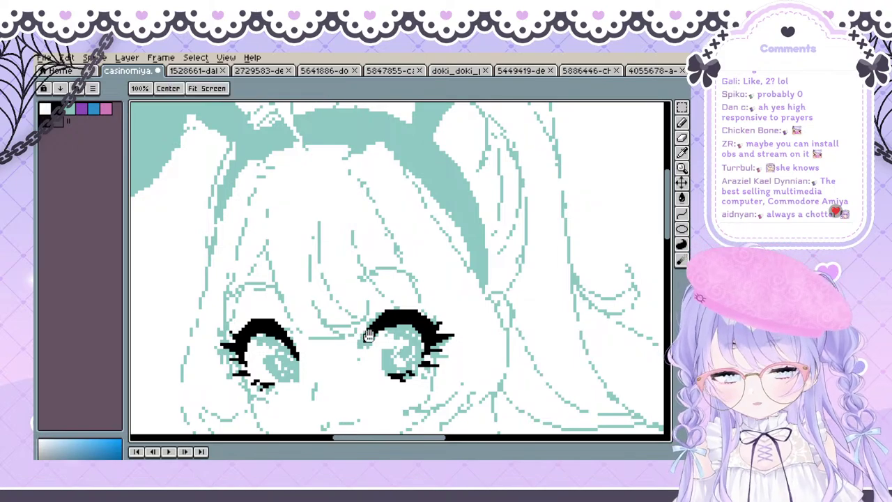
left_click_drag(333, 309, 385, 160)
scroll(385, 159, "down", 1)
scroll(418, 202, "down", 1)
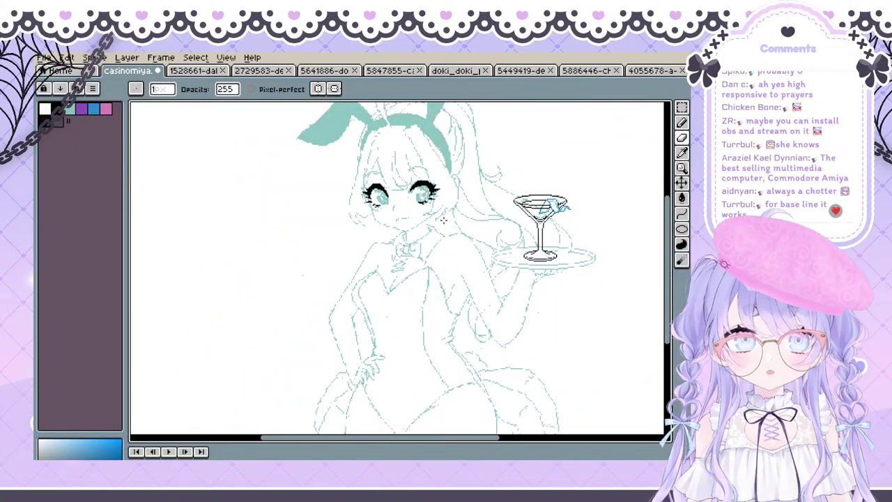
left_click(138, 481)
left_click(137, 481)
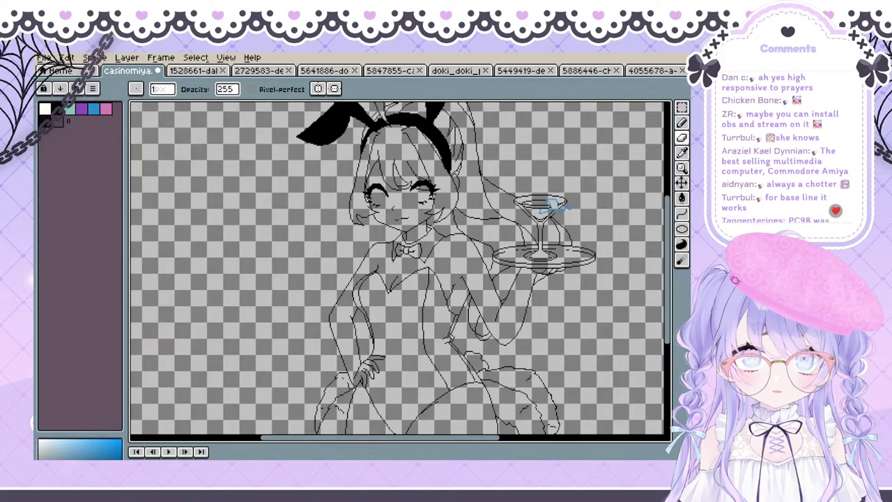
scroll(246, 403, "down", 1)
scroll(244, 388, "up", 1)
key("space")
left_click_drag(388, 249, 336, 299)
scroll(316, 289, "up", 1)
key("space")
scroll(319, 307, "up", 1)
scroll(318, 309, "down", 1)
key("space")
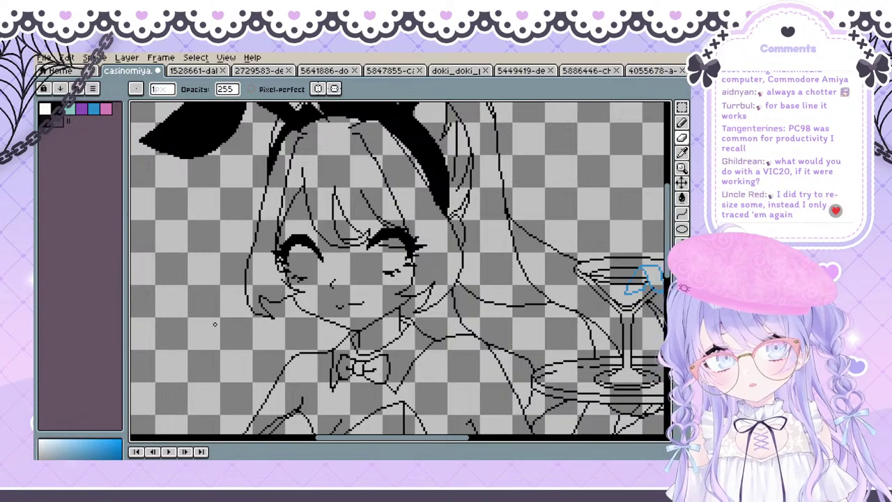
Compare the inked face with the teal sketch and white background switched on and off
key("shift+x")
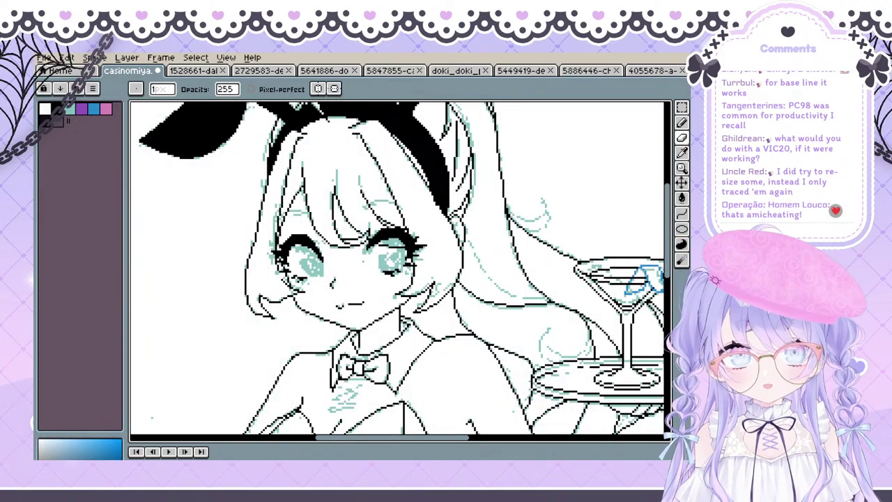
key("Right")
key("shift+x")
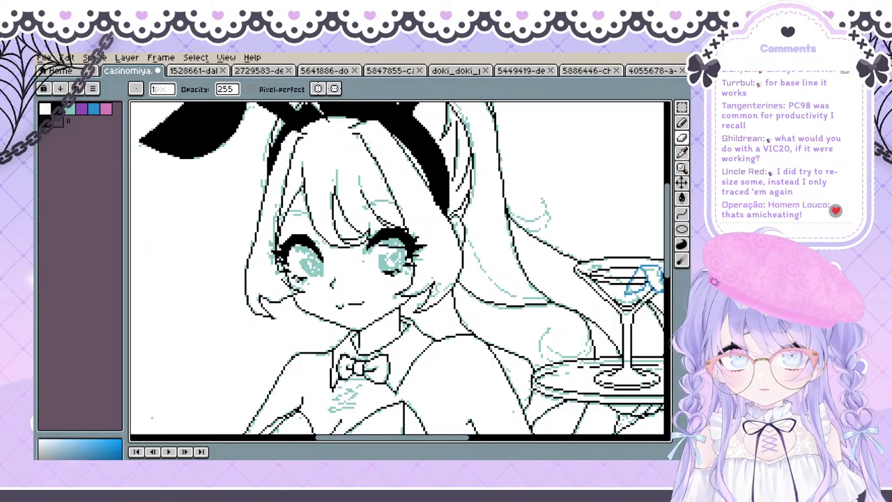
key("shift+x")
scroll(322, 315, "up", 1)
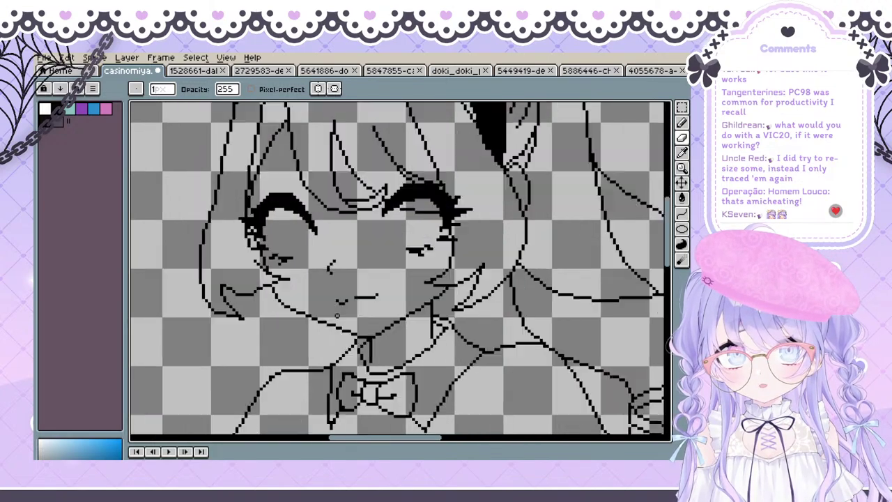
left_click_drag(334, 315, 309, 337)
key("b")
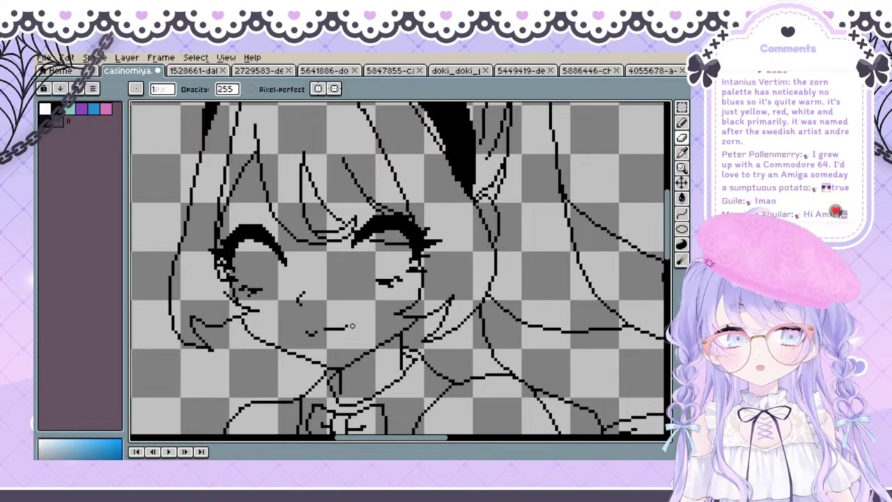
scroll(354, 326, "down", 1)
left_click_drag(355, 326, 303, 334)
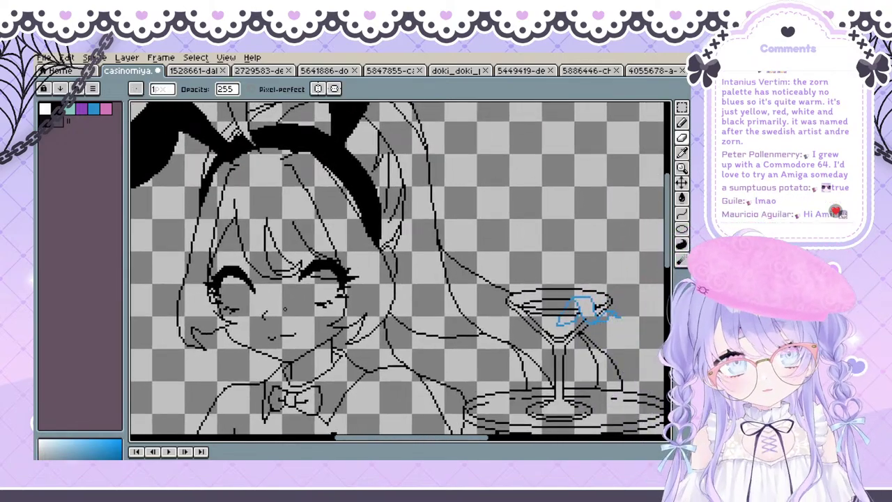
left_click(284, 481)
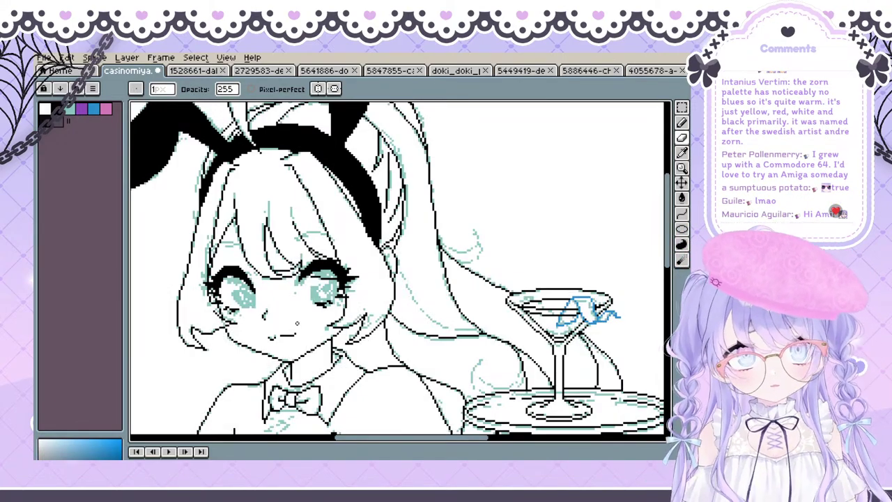
left_click_drag(297, 323, 279, 340)
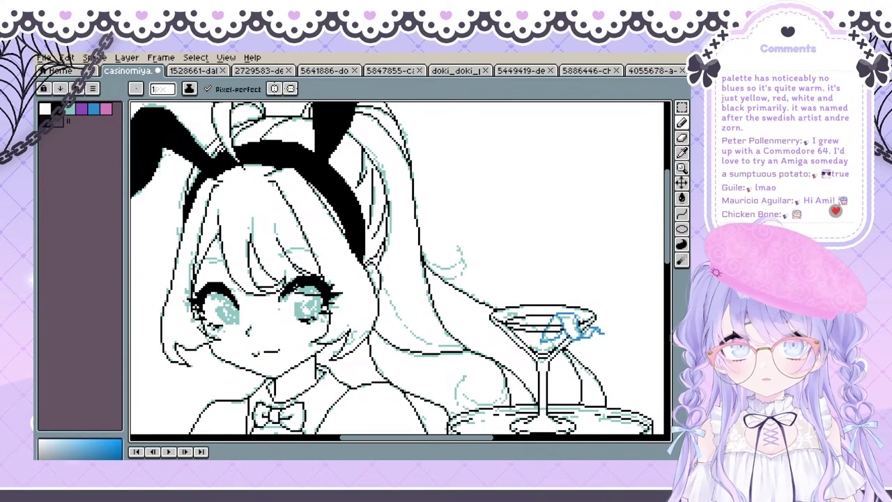
mouse_move(281, 292)
left_mouse_down()
mouse_move(290, 298)
mouse_move(300, 280)
mouse_move(283, 280)
left_mouse_up()
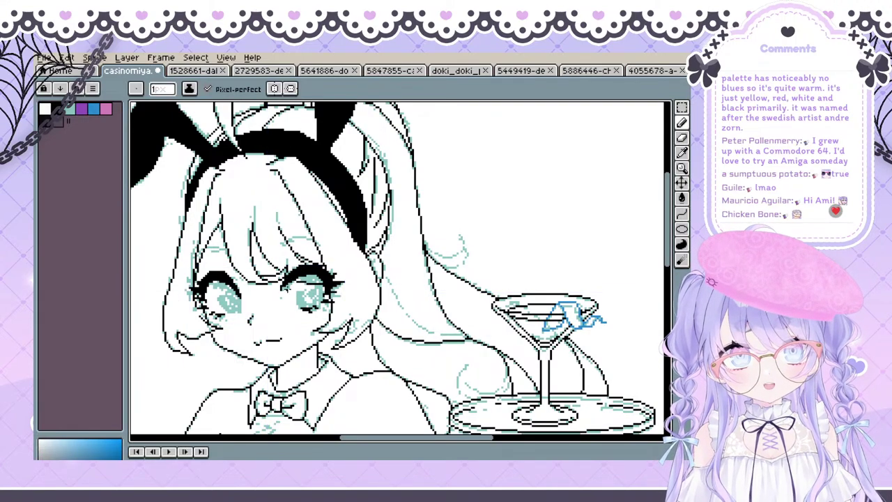
key("space")
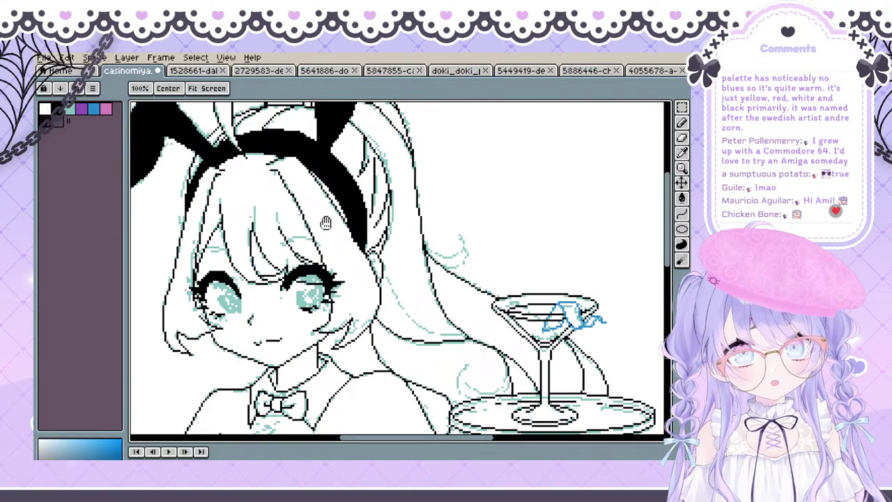
left_click_drag(326, 223, 353, 195)
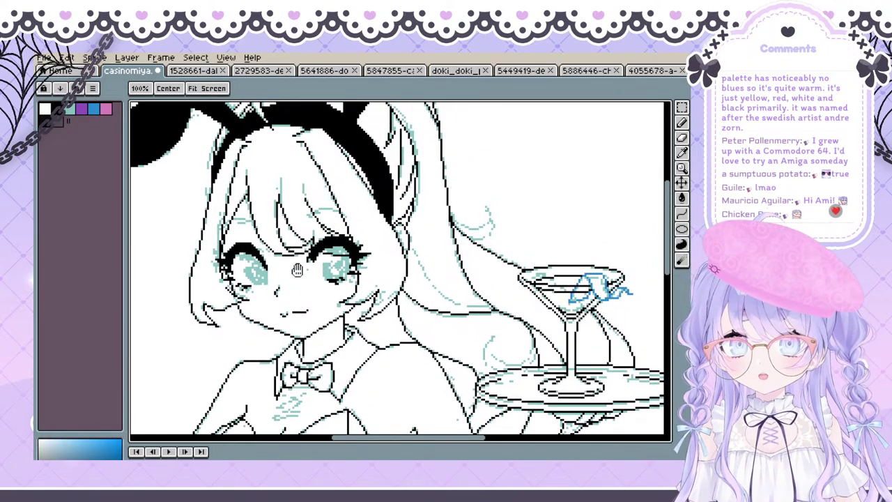
mouse_move(297, 271)
left_mouse_down()
mouse_move(312, 274)
mouse_move(321, 254)
left_mouse_up()
key("ctrl+z")
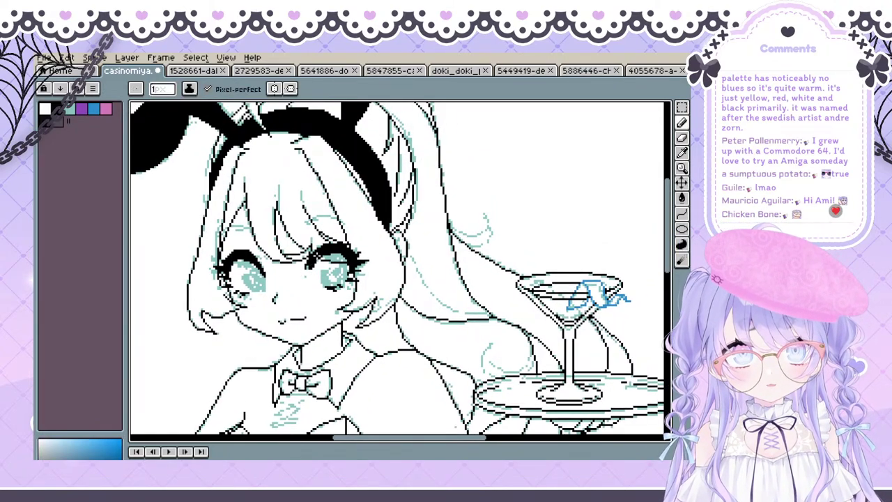
key("space")
left_click_drag(341, 217, 390, 178)
left_click_drag(341, 251, 295, 328)
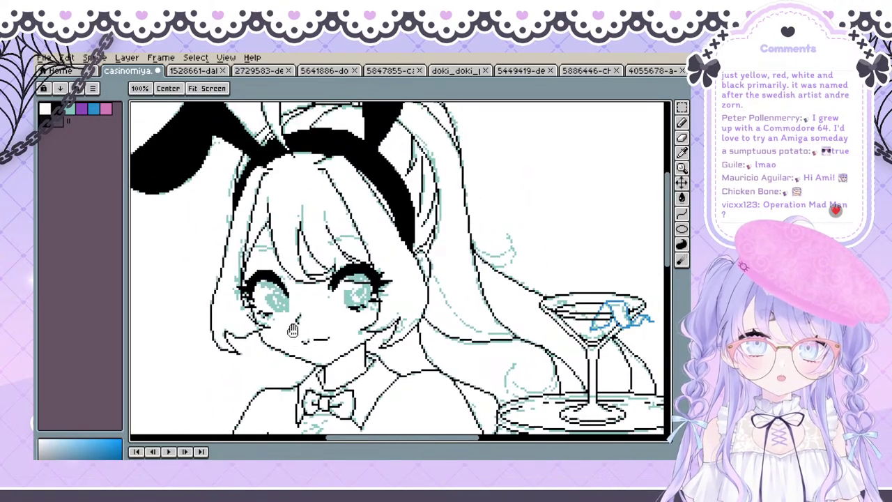
left_click_drag(369, 333, 365, 324)
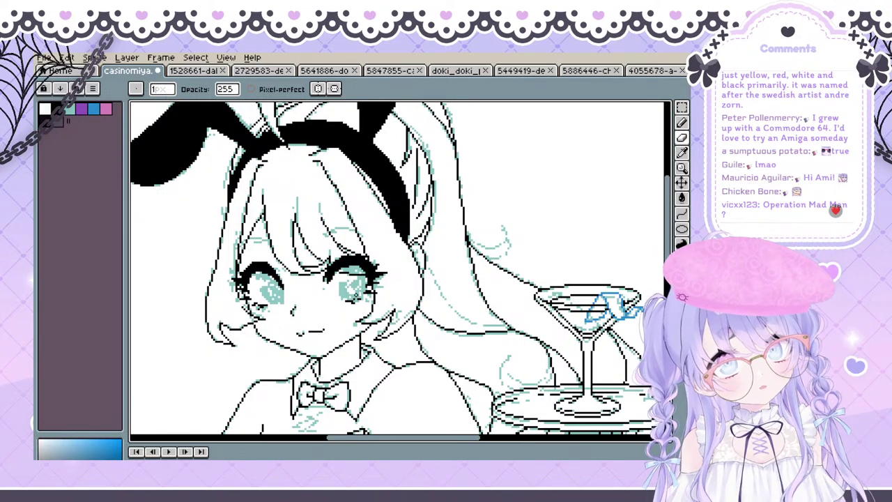
key("b")
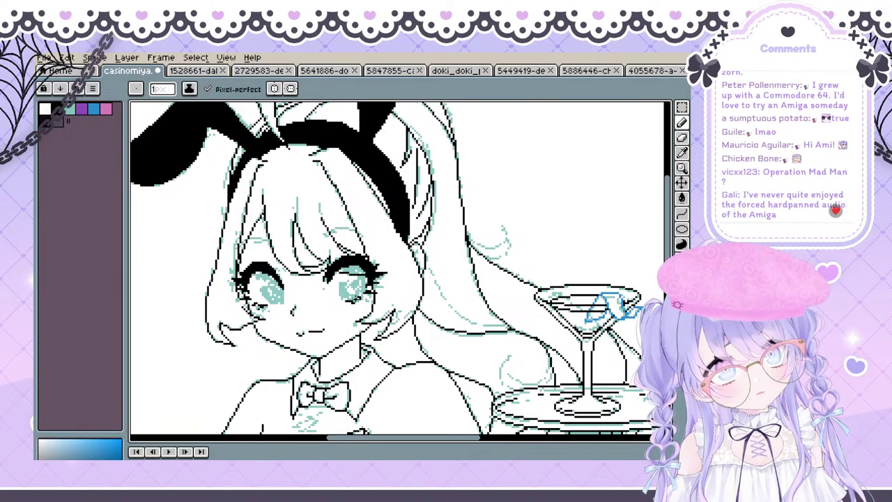
key("e")
key("b")
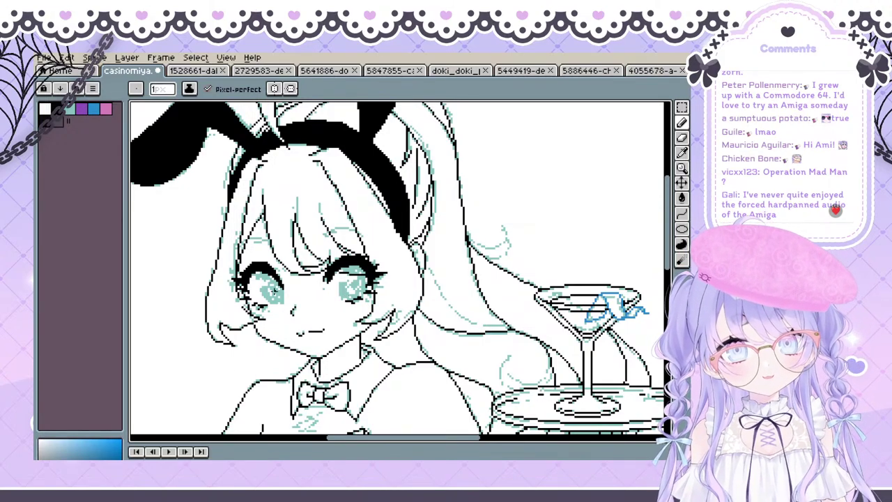
scroll(275, 275, "down", 2)
scroll(279, 251, "up", 2)
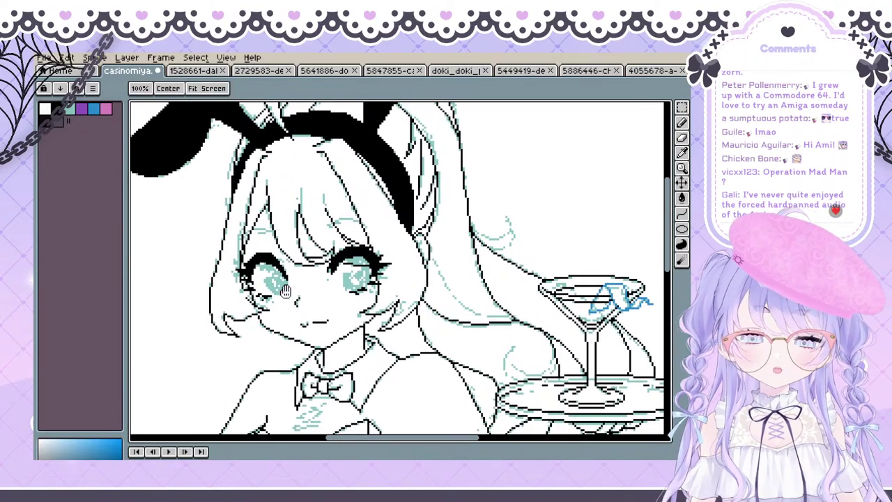
Ink the thin black eyebrow above the viewer's left eye with the Curve tool, following the teal sketch
left_click(674, 216)
left_click_drag(255, 237, 236, 269)
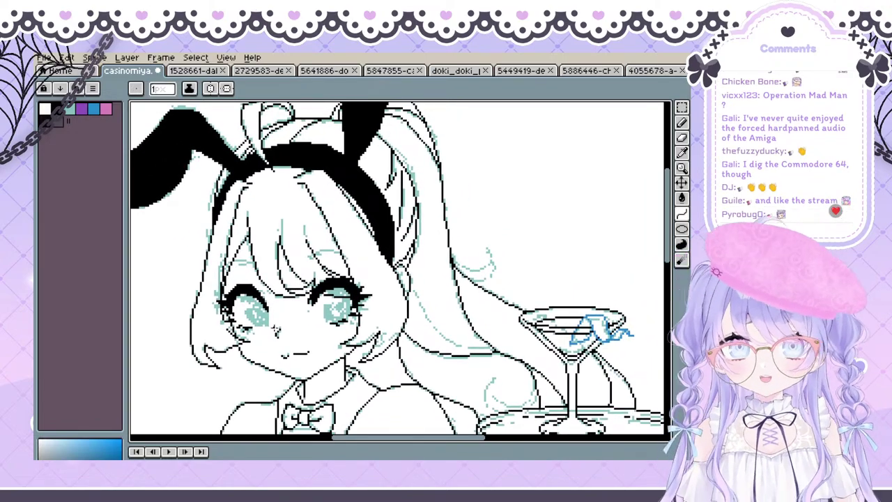
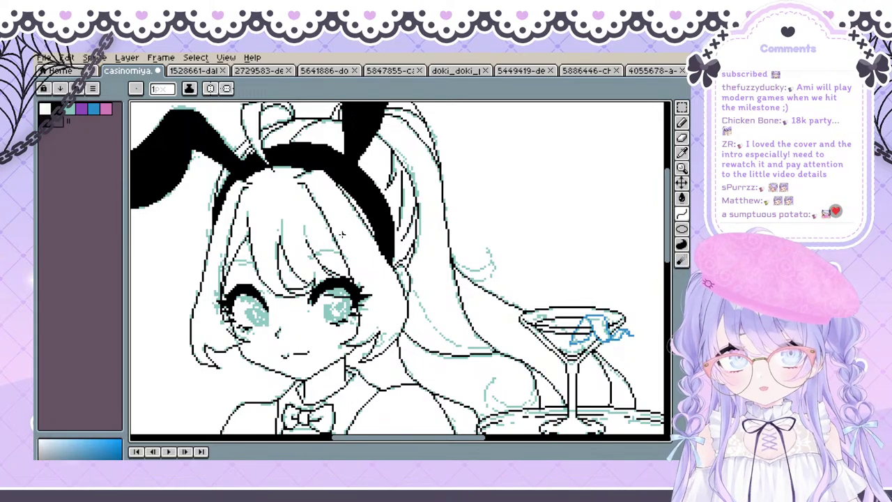
scroll(311, 228, "up", 2)
scroll(310, 230, "down", 2)
left_click_drag(292, 251, 312, 252)
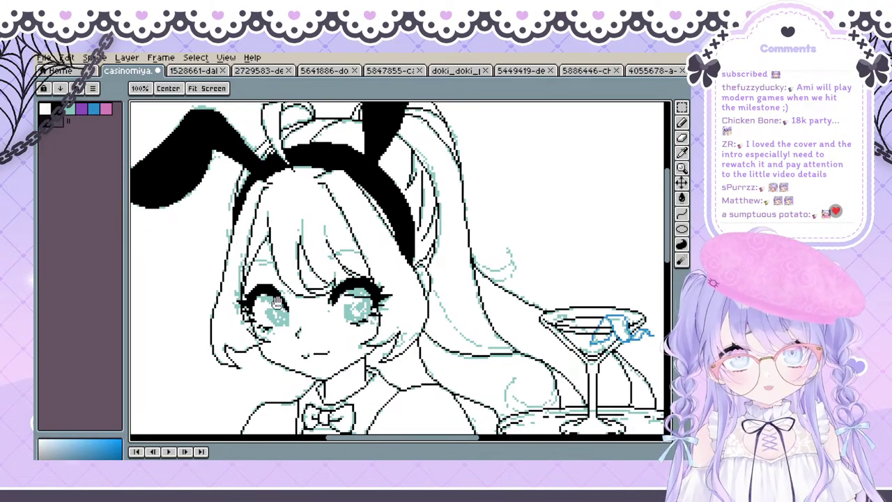
left_click_drag(276, 303, 239, 307)
left_click_drag(205, 277, 240, 271)
key("ctrl+z")
key("ctrl+z")
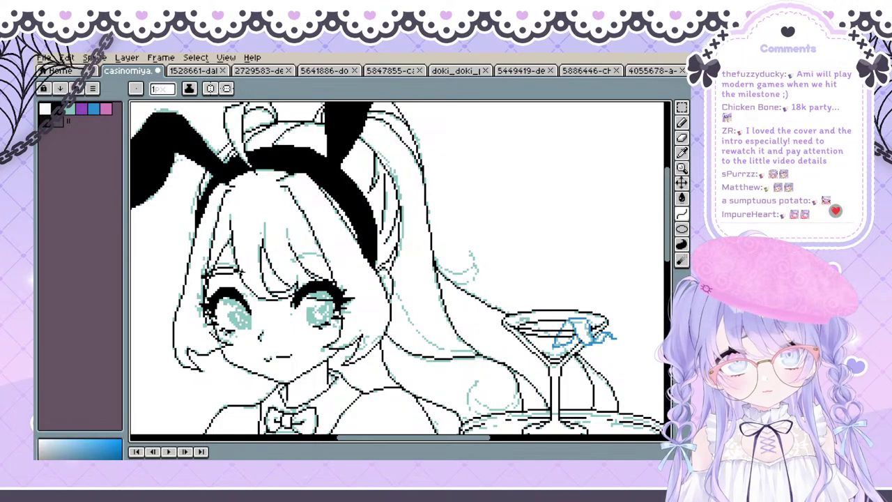
left_click(214, 261)
key("ctrl+z")
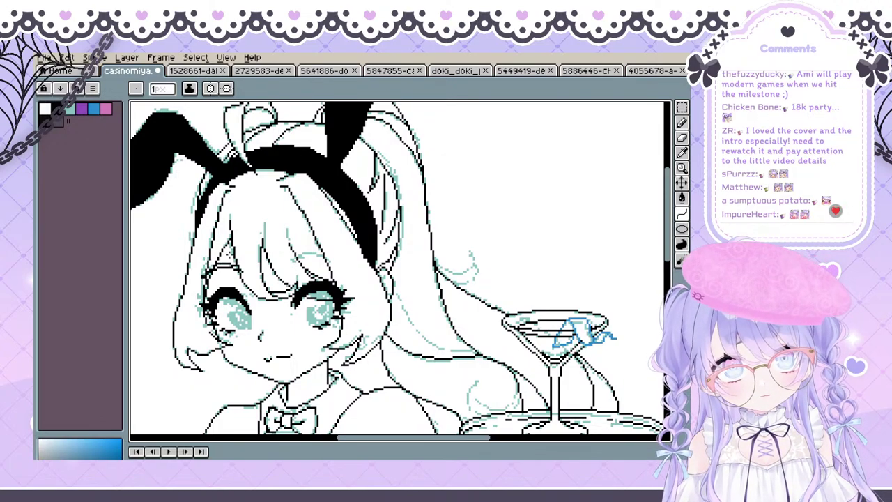
Ink the arched black eyebrow above the viewer's right eye with the Curve tool, following the teal sketch
key("space")
left_click_drag(295, 220, 253, 211)
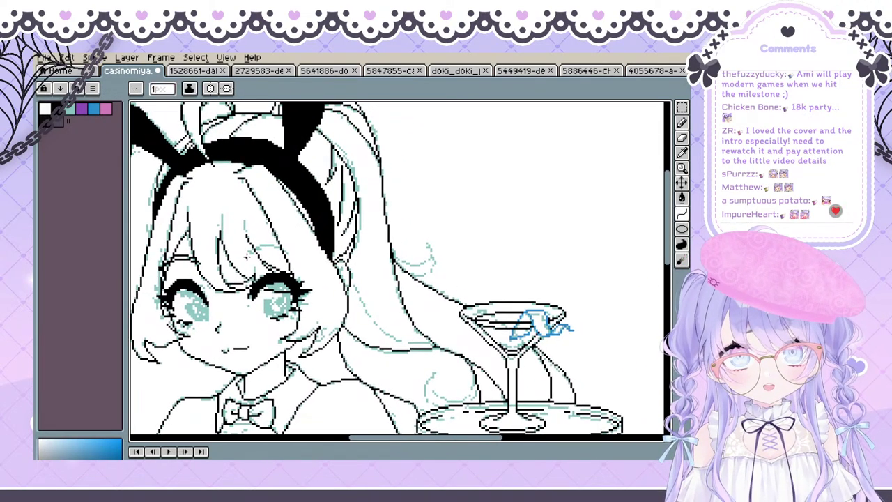
left_click_drag(247, 256, 291, 257)
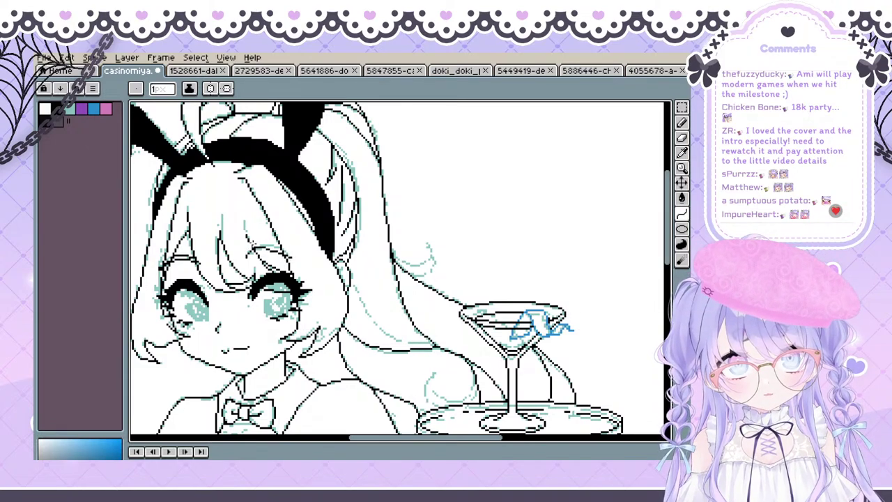
left_click(258, 246)
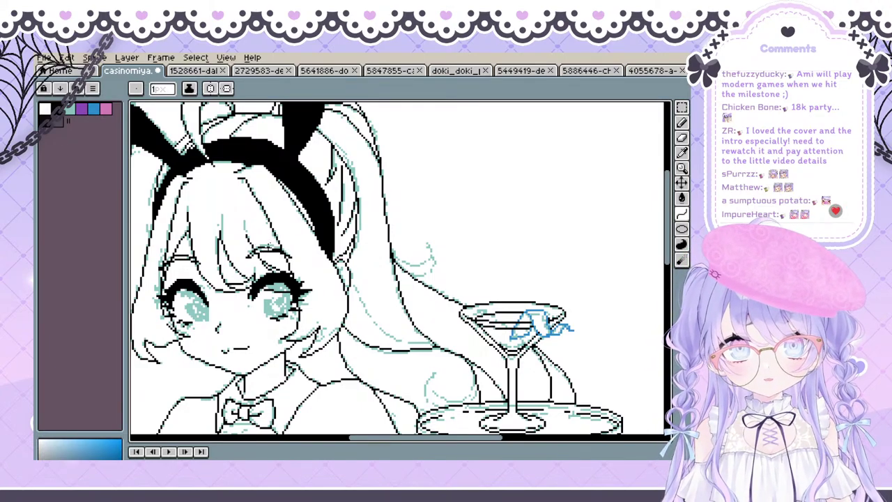
key("space")
left_click_drag(283, 257, 273, 240)
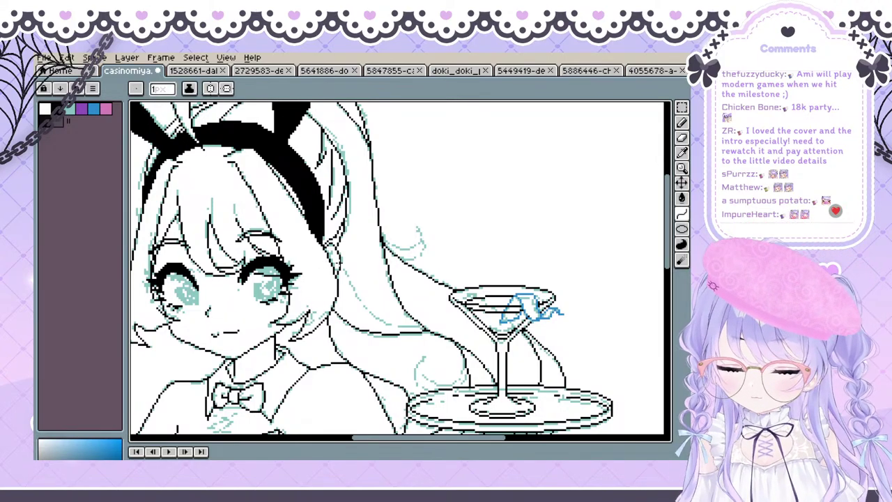
Examine the inked face with its new eyebrows and the surrounding figure
key("b")
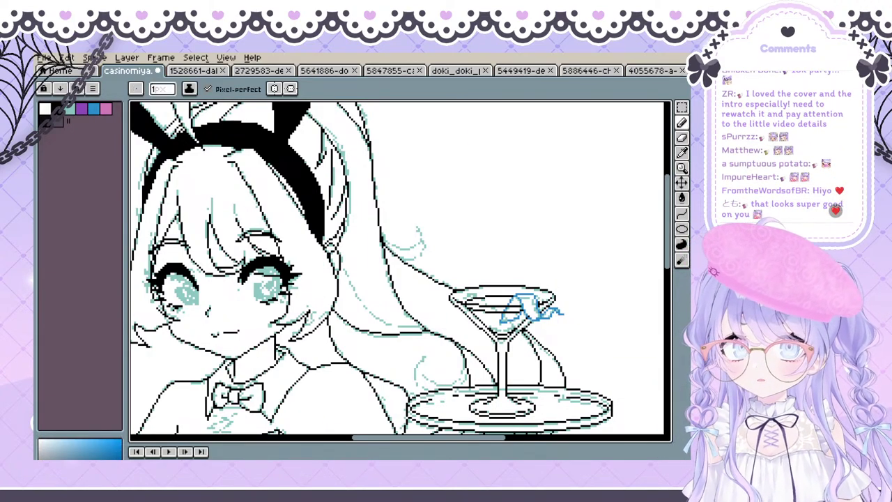
scroll(321, 381, "up", 5)
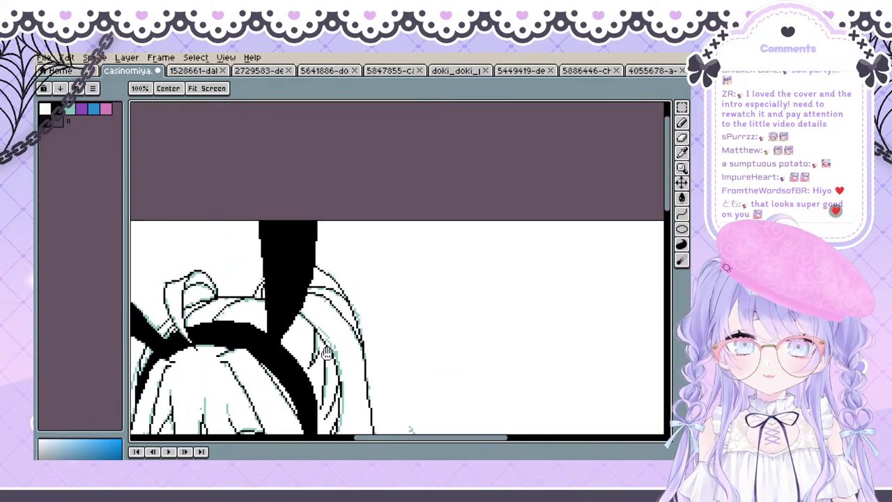
left_click_drag(327, 354, 401, 123)
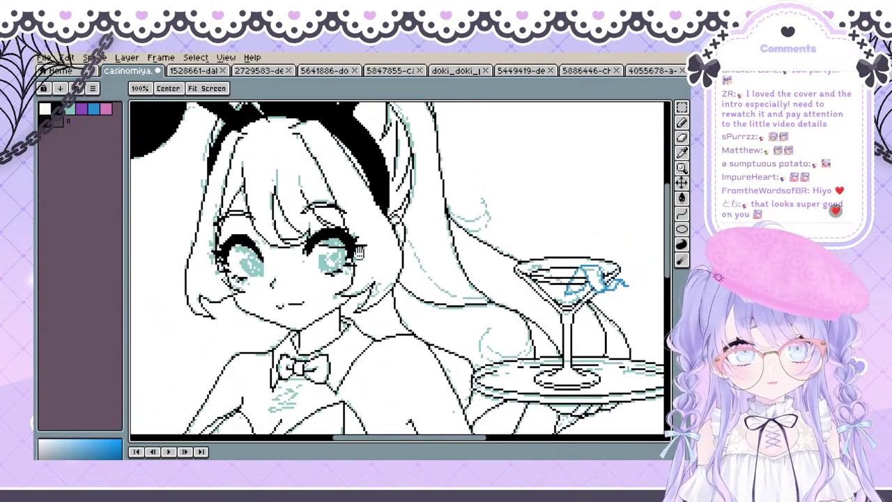
left_click_drag(430, 230, 390, 256)
scroll(372, 269, "up", 1)
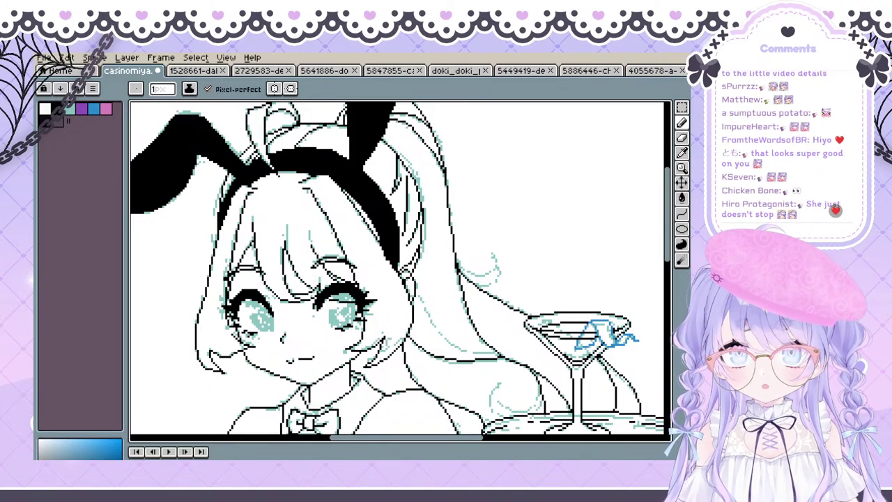
key("space")
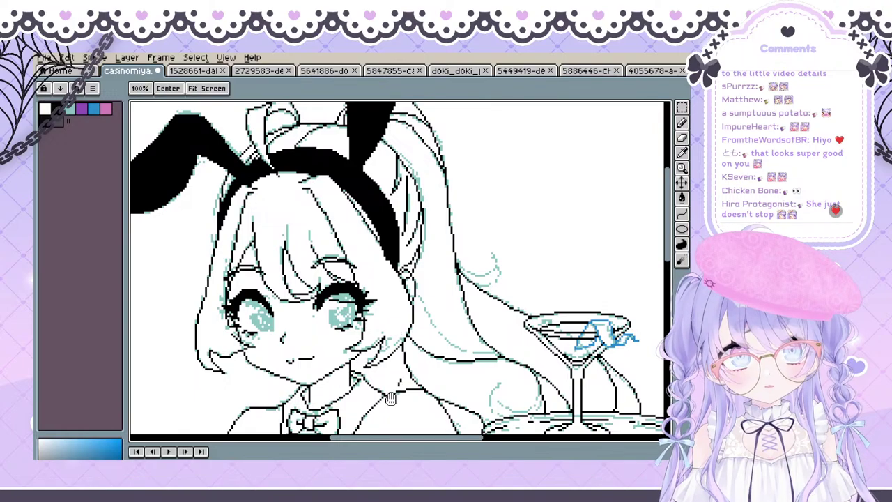
left_click_drag(357, 394, 324, 330)
key("space")
key("b")
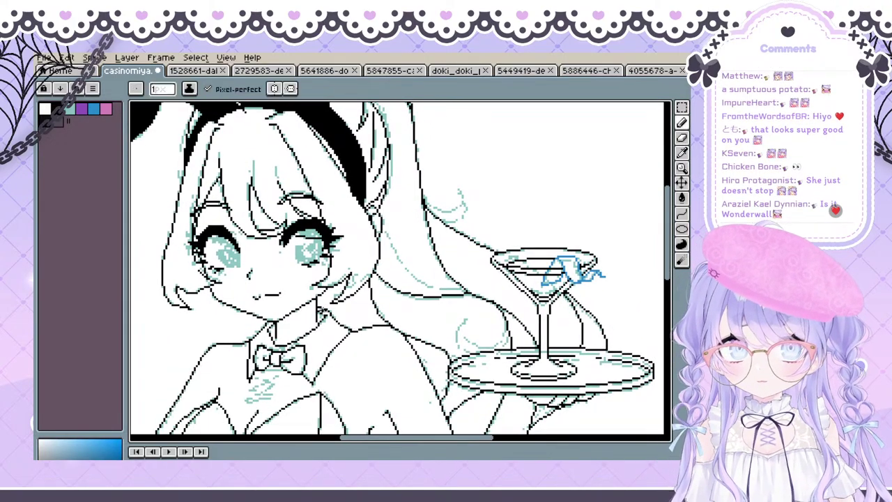
Outline the iris of the viewer's left eye in black with the 1 px Pencil over the teal sketch
key("h")
mouse_move(214, 246)
left_mouse_down()
mouse_move(241, 314)
mouse_move(224, 330)
mouse_move(209, 284)
mouse_move(237, 279)
left_mouse_up()
key("space")
key("space")
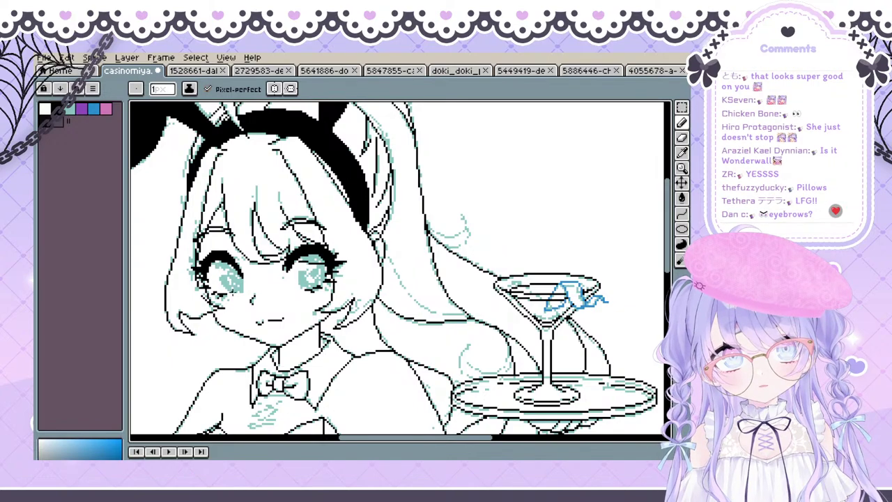
mouse_move(229, 289)
left_mouse_down()
mouse_move(219, 250)
mouse_move(241, 290)
left_mouse_up()
key("ctrl+z")
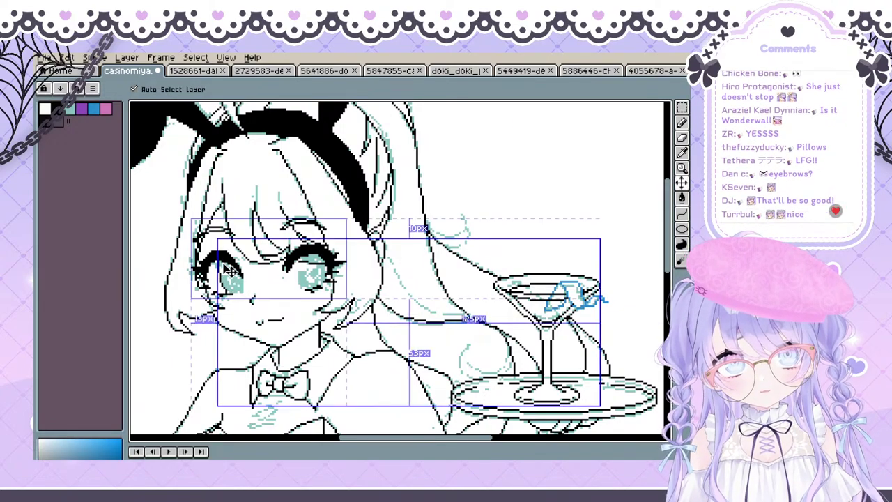
key("h")
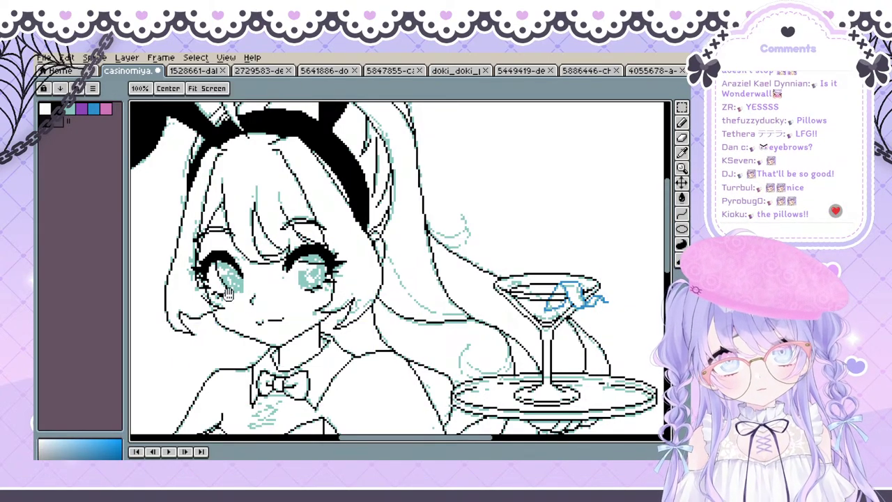
mouse_move(228, 293)
left_mouse_down()
mouse_move(224, 275)
mouse_move(245, 277)
left_mouse_up()
key("b")
key("ctrl")
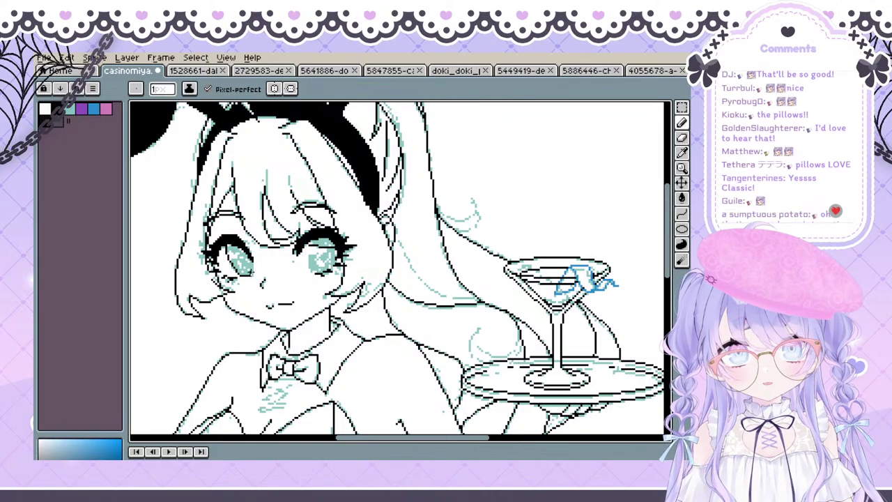
key("ctrl")
key("space")
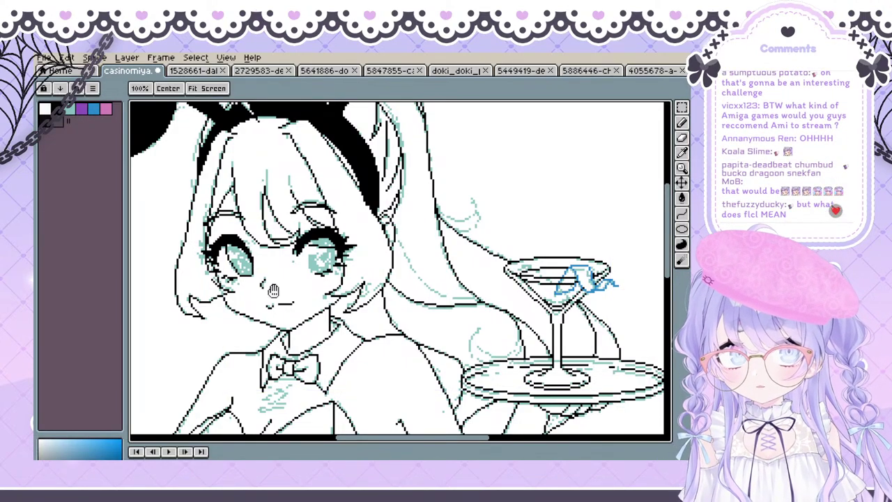
mouse_move(277, 283)
left_mouse_down()
mouse_move(266, 302)
mouse_move(271, 292)
left_mouse_up()
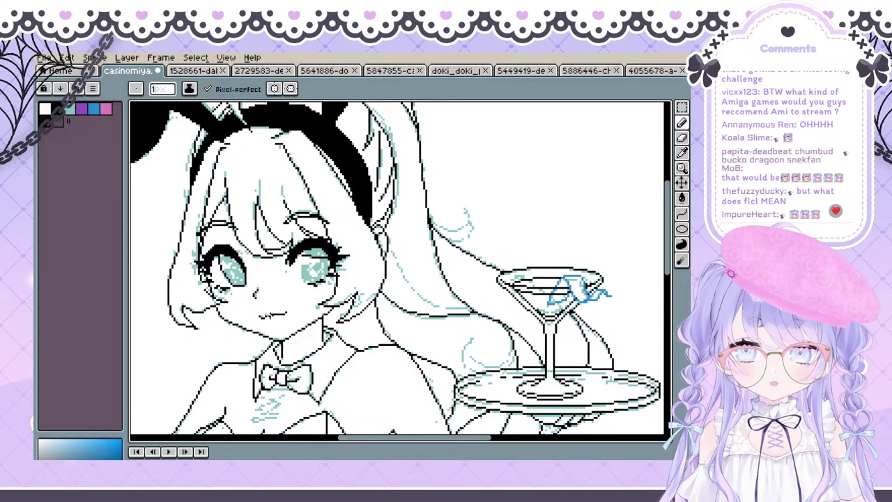
Refine the black iris outline of the viewer's left eye with the Pencil, undoing unwanted strokes
key("space")
left_click_drag(249, 260, 248, 272)
key("ctrl+z")
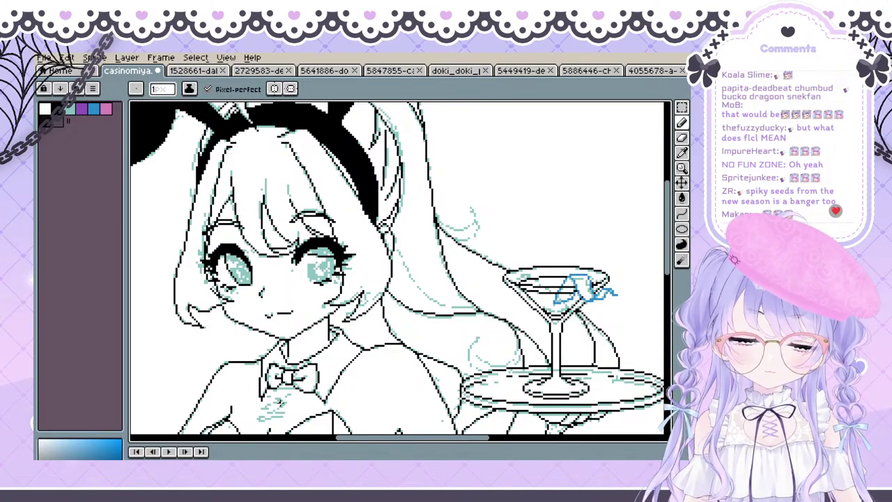
left_click_drag(267, 250, 249, 256)
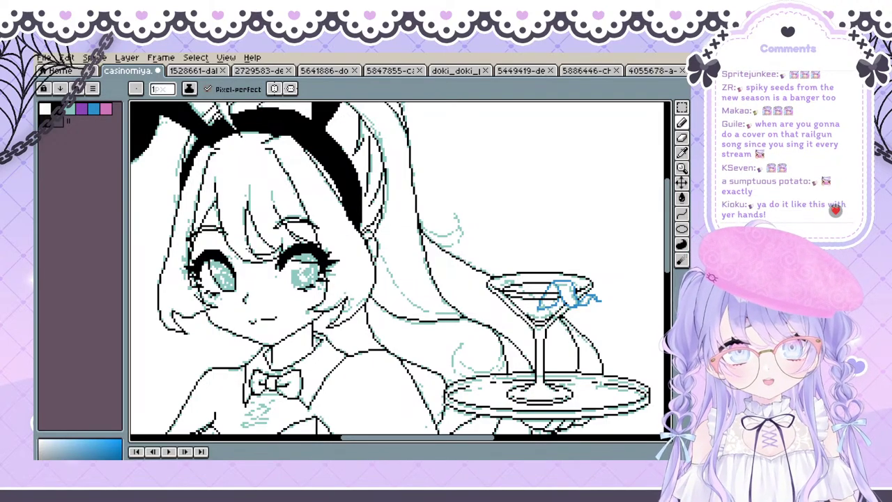
key("space")
mouse_move(280, 271)
left_mouse_down()
mouse_move(311, 275)
mouse_move(269, 274)
mouse_move(246, 257)
mouse_move(234, 279)
left_mouse_up()
key("ctrl+z")
key("ctrl+z")
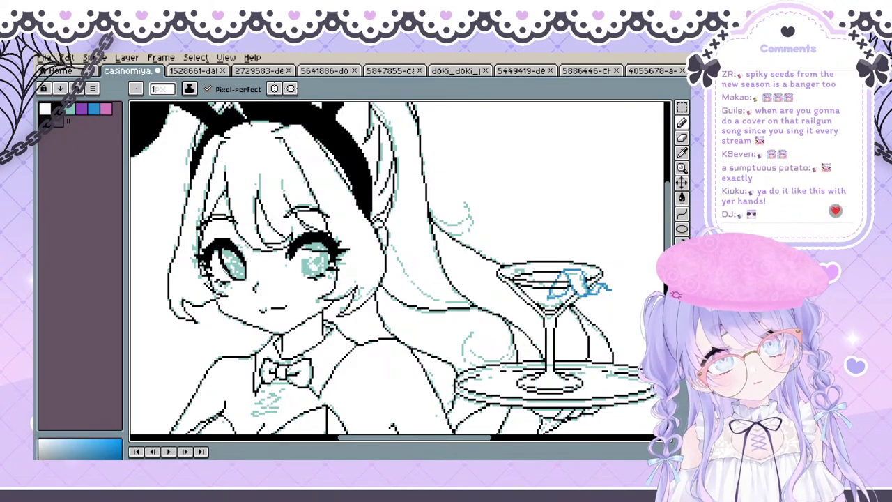
key("h")
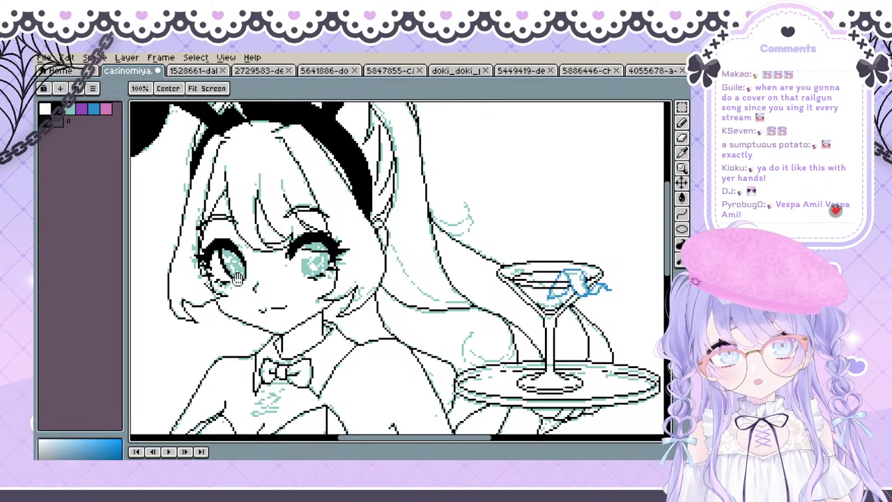
left_click_drag(237, 277, 259, 290)
key("b")
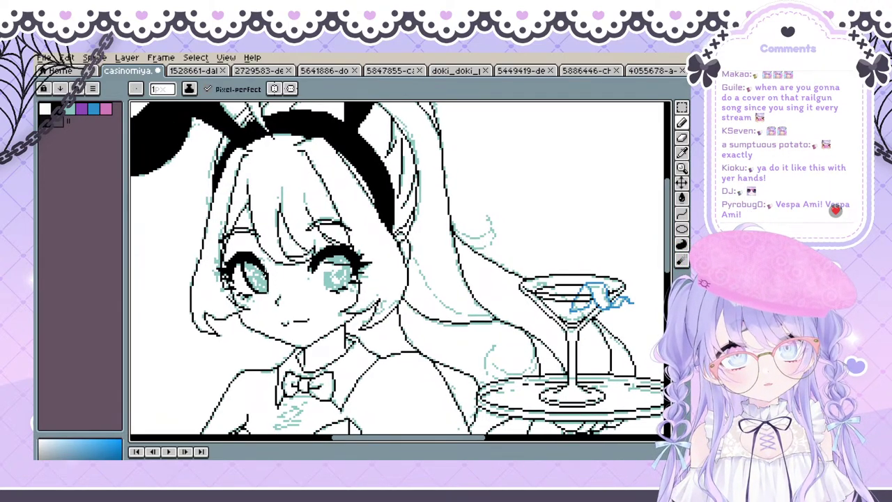
key("v")
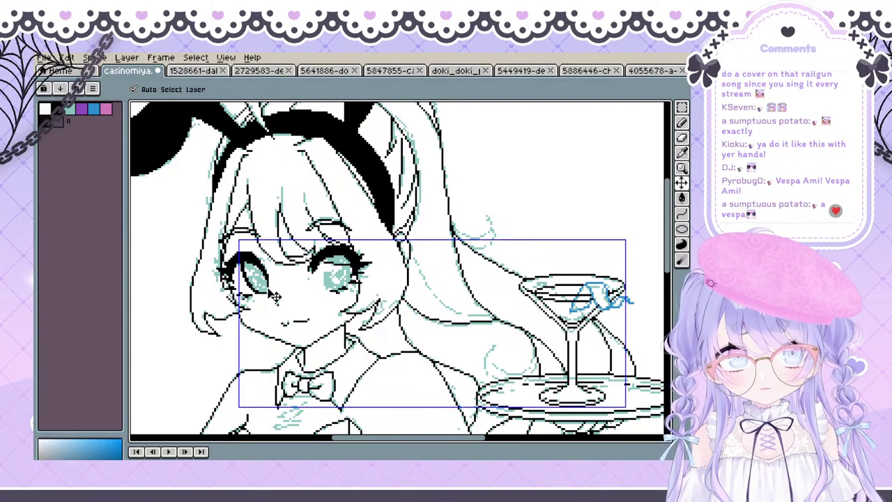
key("ctrl+z")
key("ctrl+z")
Try black 1 px Pencil strokes along the inner edge of the iris in the viewer's right eye, undoing unwanted changes
key("space")
left_click_drag(307, 271, 240, 242)
mouse_move(311, 236)
left_mouse_down()
mouse_move(284, 242)
mouse_move(309, 255)
left_mouse_up()
key("v")
key("b")
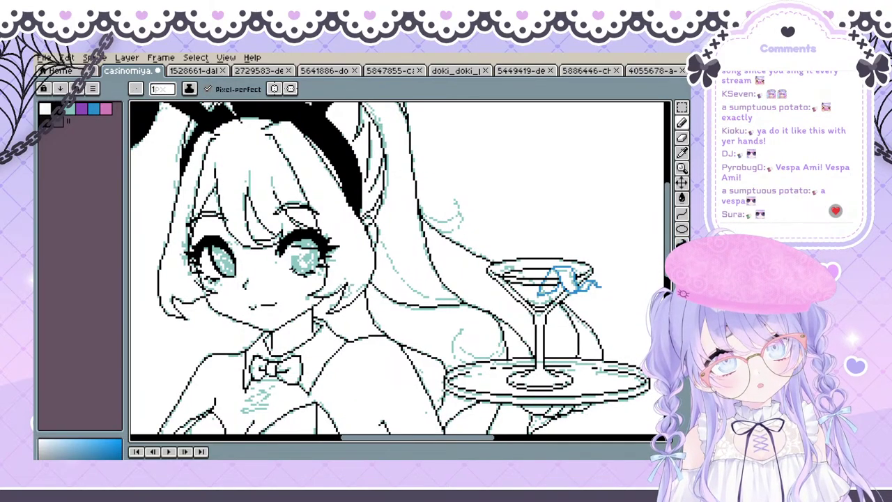
key("v")
key("b")
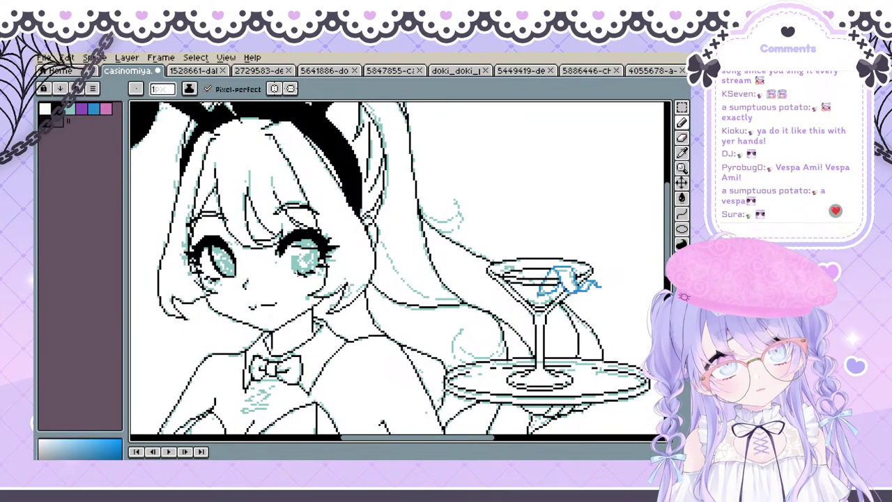
key("v")
key("b")
key("v")
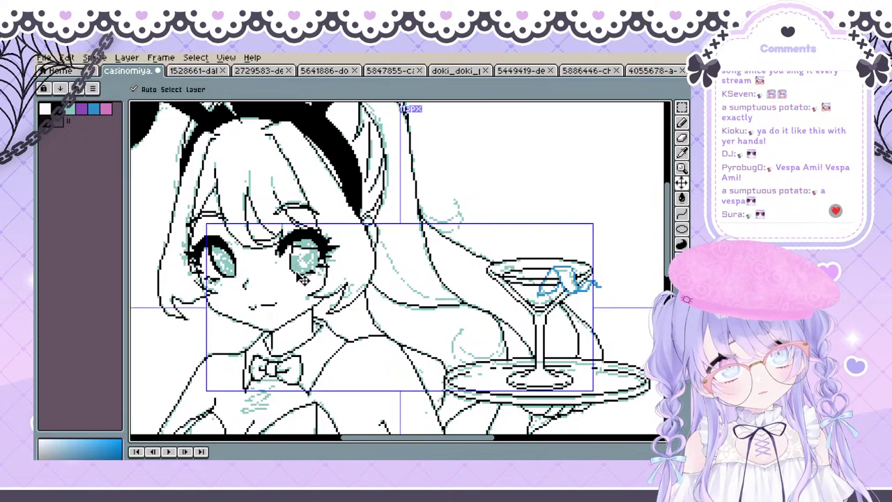
key("ctrl+z")
key("ctrl+z")
left_click_drag(293, 246, 301, 275)
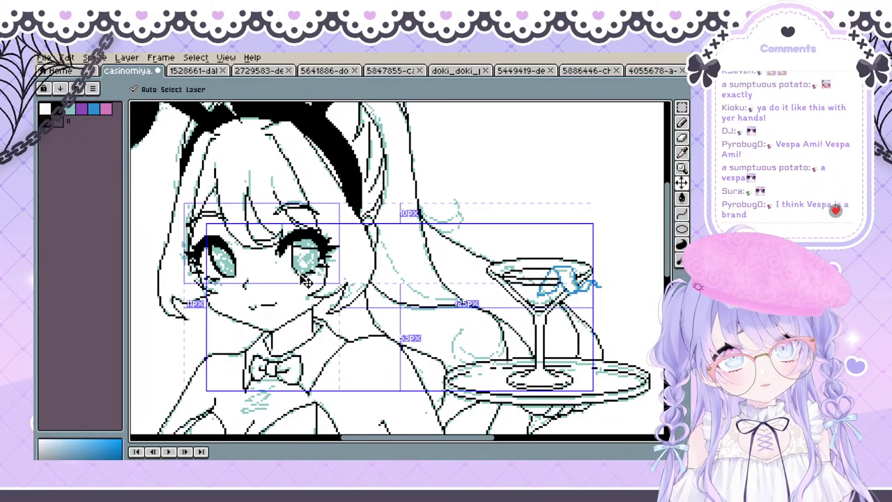
Ink the inner side and upper edge of the viewer's right iris in black with the 1 px Pencil over the teal sketch
key("b")
key("v")
key("b")
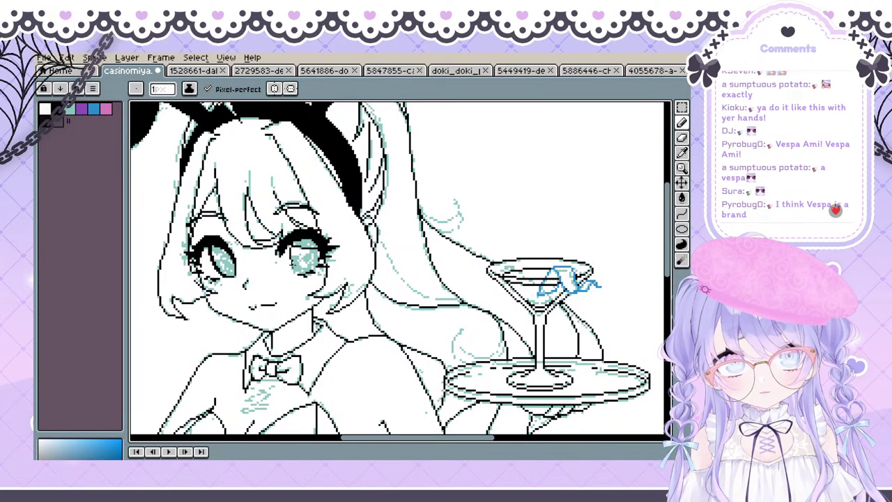
key("v")
key("b")
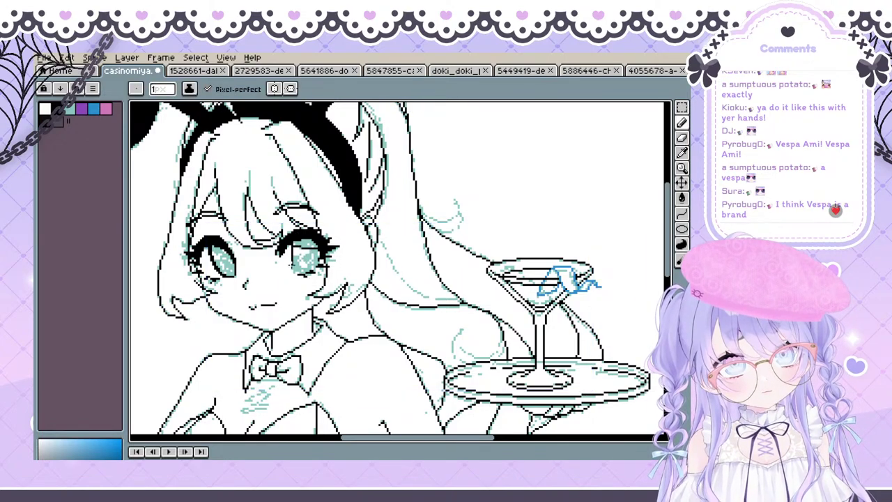
key("space")
left_click_drag(295, 244, 283, 227)
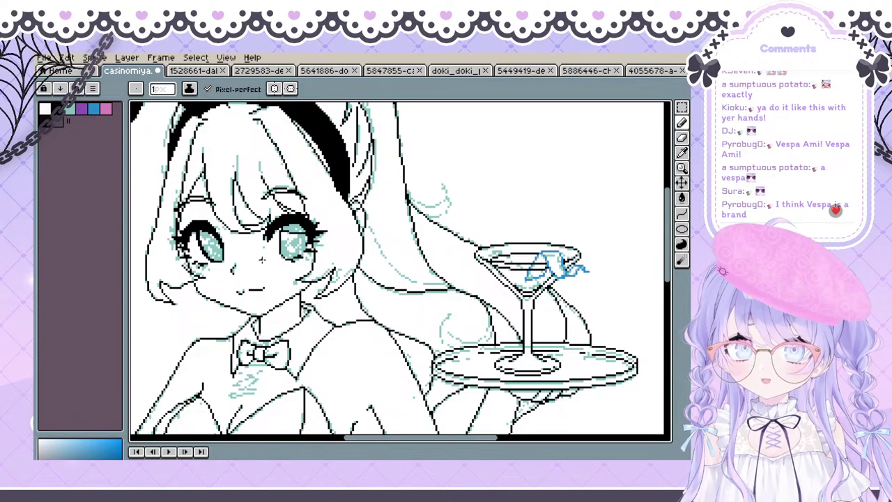
left_click_drag(262, 259, 263, 265)
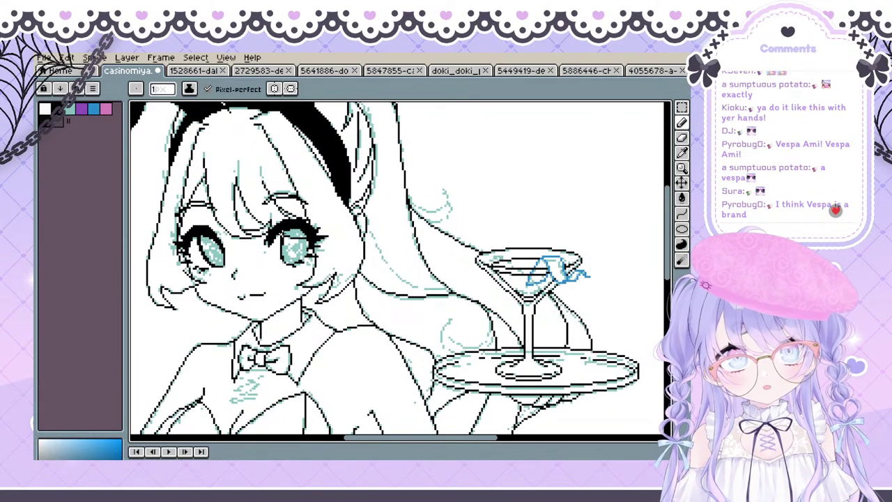
left_click(296, 262, "ctrl")
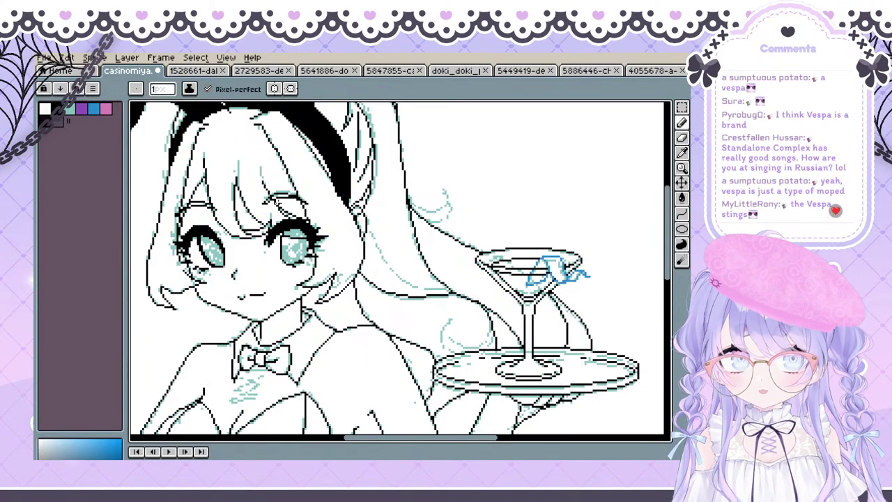
Complete the black outline around the viewer's right iris down to its lower edge, undoing a stray stroke
key("space")
mouse_move(267, 275)
left_mouse_down()
mouse_move(256, 305)
mouse_move(263, 284)
left_mouse_up()
key("space")
left_click_drag(290, 233, 284, 224)
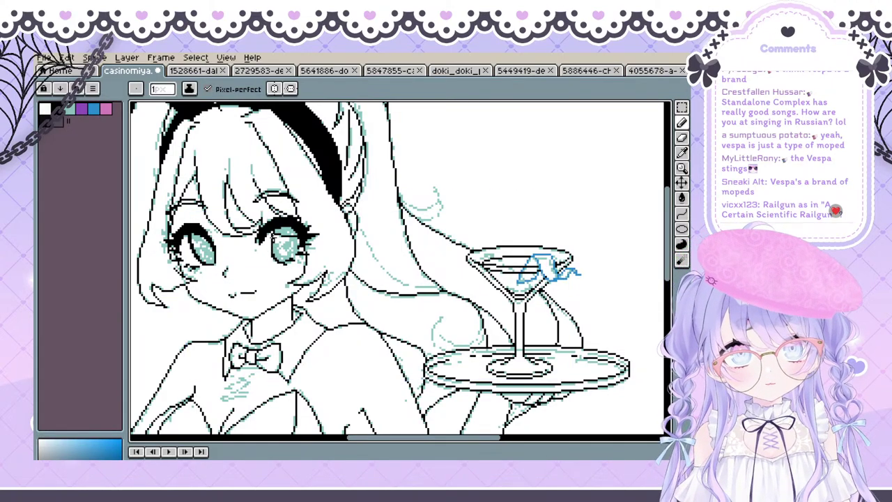
key("ctrl+z")
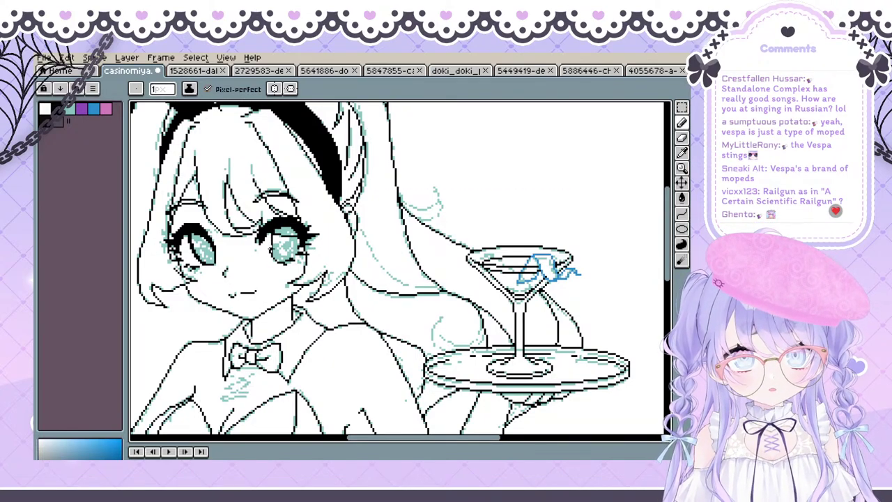
key("ctrl")
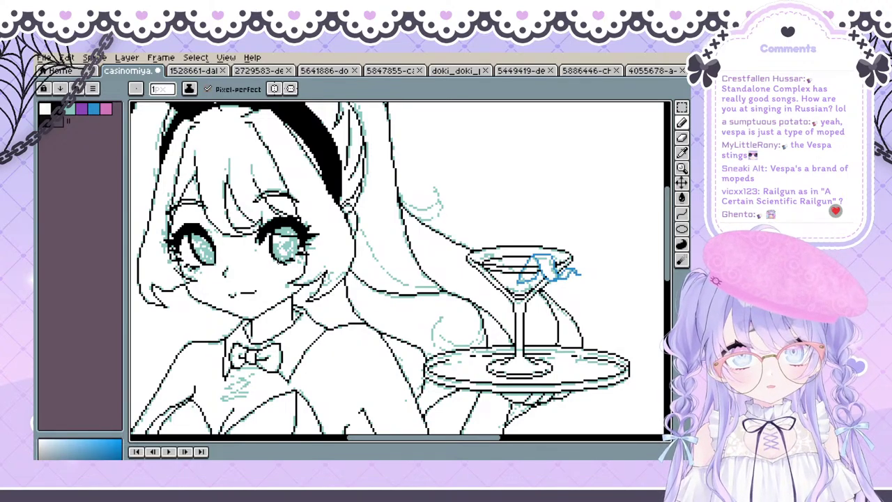
key("ctrl")
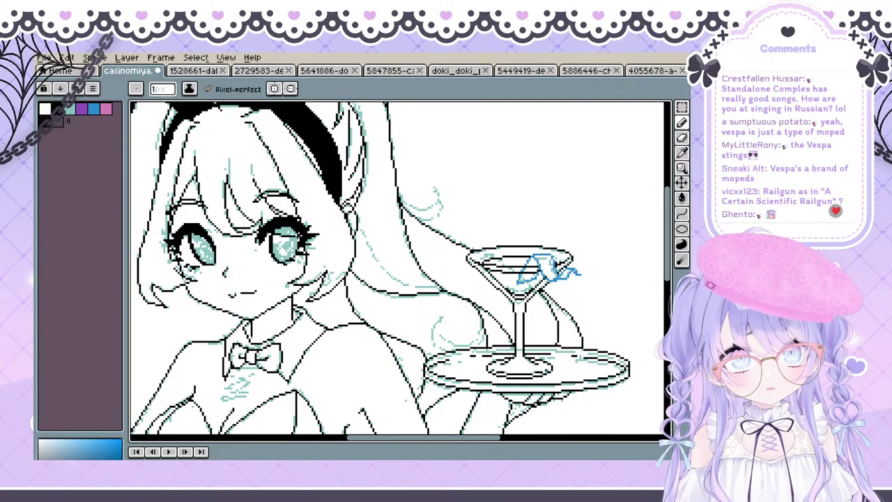
Try a black pupil inside the iris of the viewer's left eye with the Pencil and clean it with the Eraser
key("space")
left_click_drag(330, 244, 397, 268)
left_click_drag(231, 266, 212, 273)
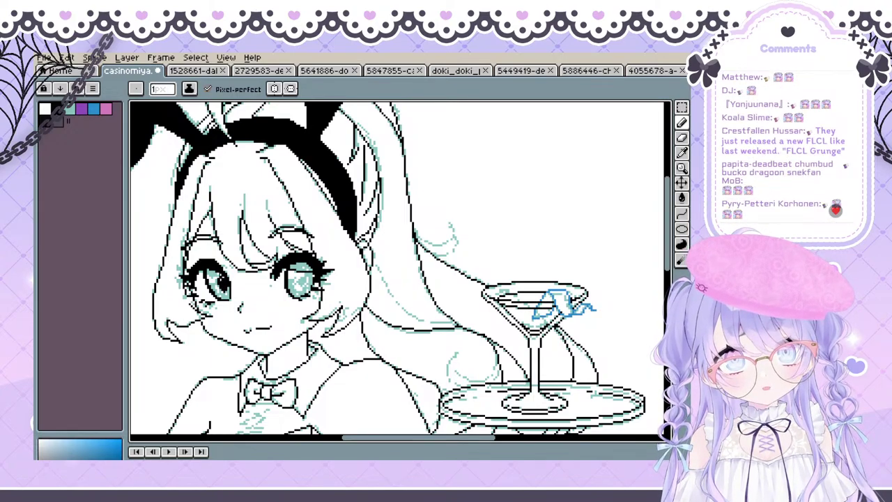
key("space")
left_click_drag(228, 287, 238, 295)
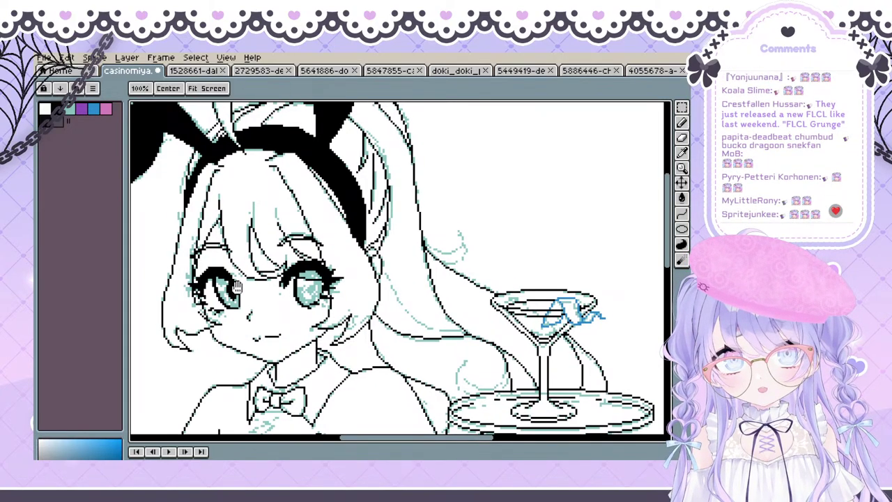
key("e")
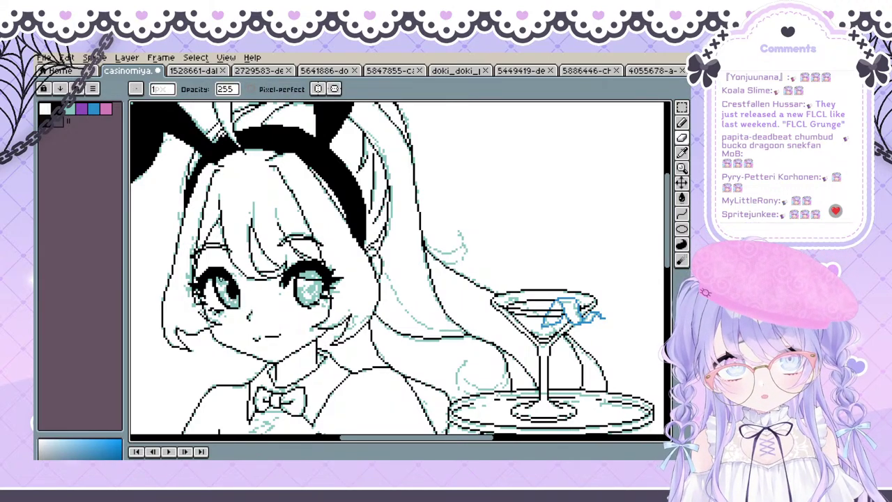
key("space")
left_click_drag(218, 280, 210, 280)
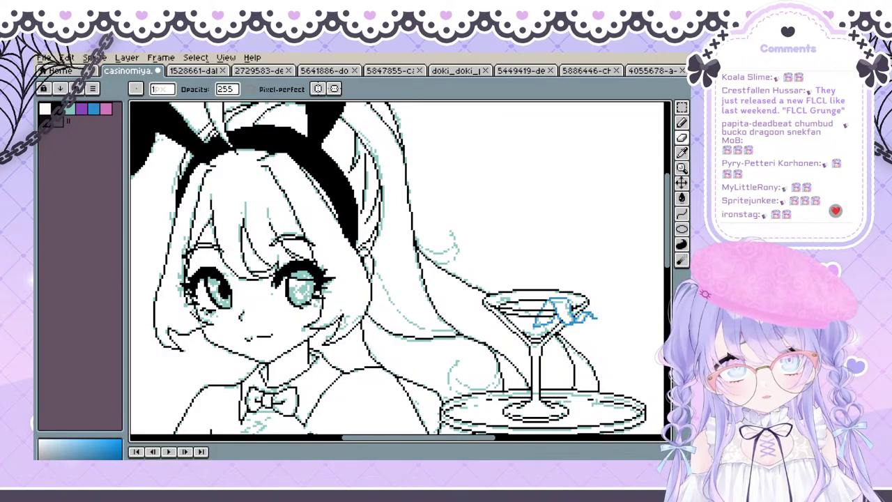
Undo the trial pupil strokes in the viewer's left eye, keeping the iris outline
key("ctrl+z")
key("ctrl+z")
key("ctrl+z")
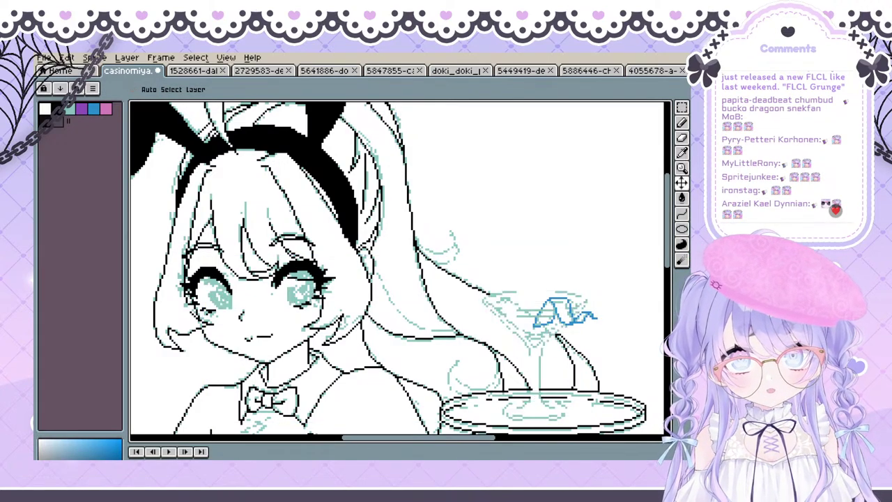
key("ctrl+z")
key("ctrl+y")
key("ctrl+z")
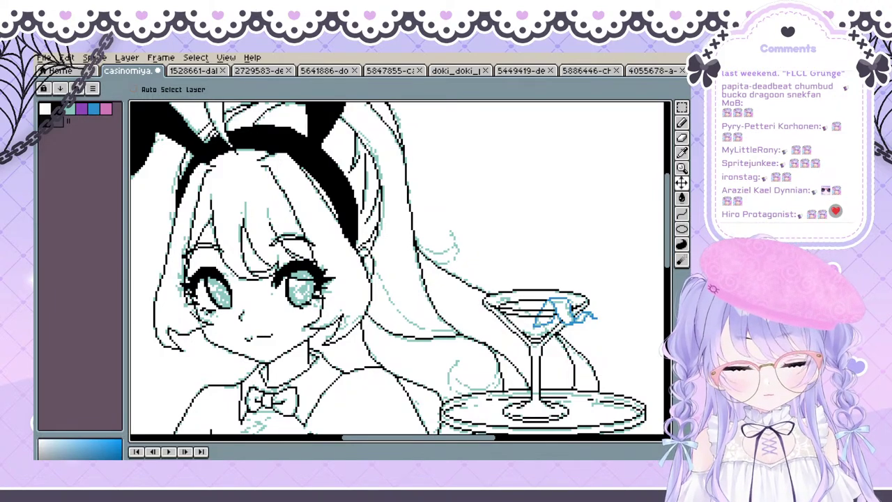
key("space")
left_click_drag(218, 281, 371, 321)
key("m")
key("ctrl+t")
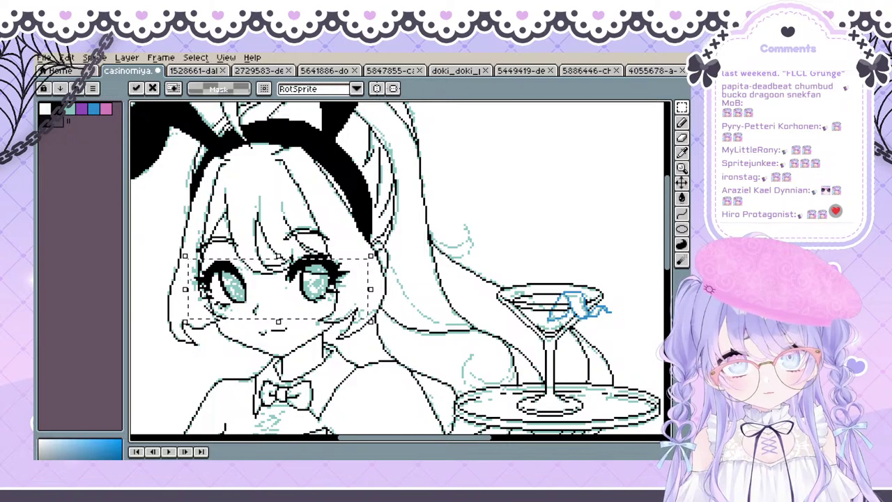
key("shift+x")
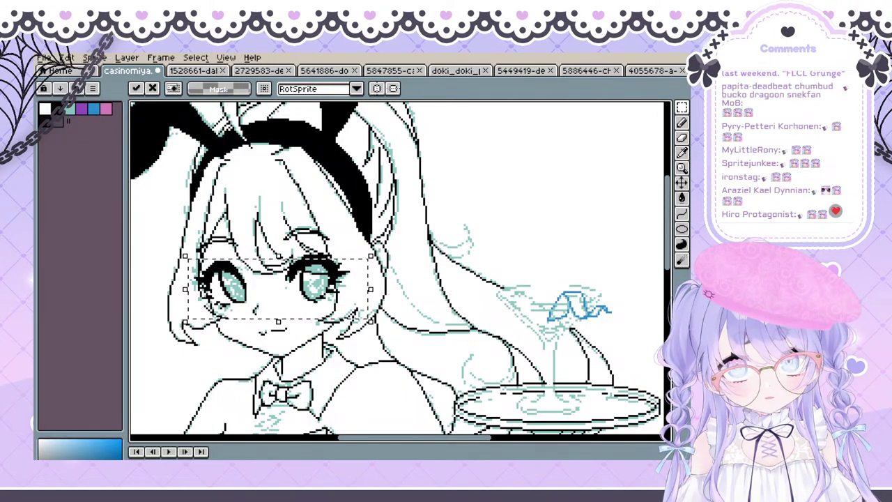
key("Escape")
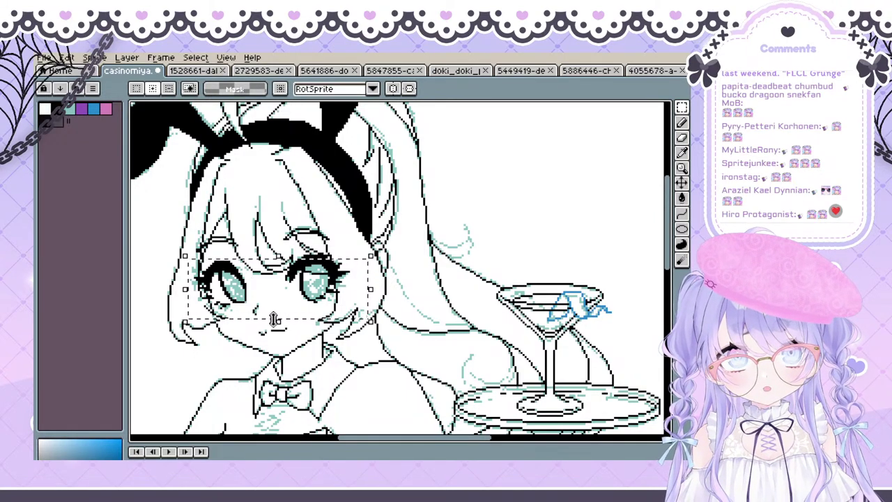
key("ctrl+d")
key("space")
left_click_drag(254, 339, 252, 324)
key("space")
left_click_drag(284, 268, 282, 295)
key("shift+x")
key("shift+x")
left_click_drag(274, 344, 267, 343)
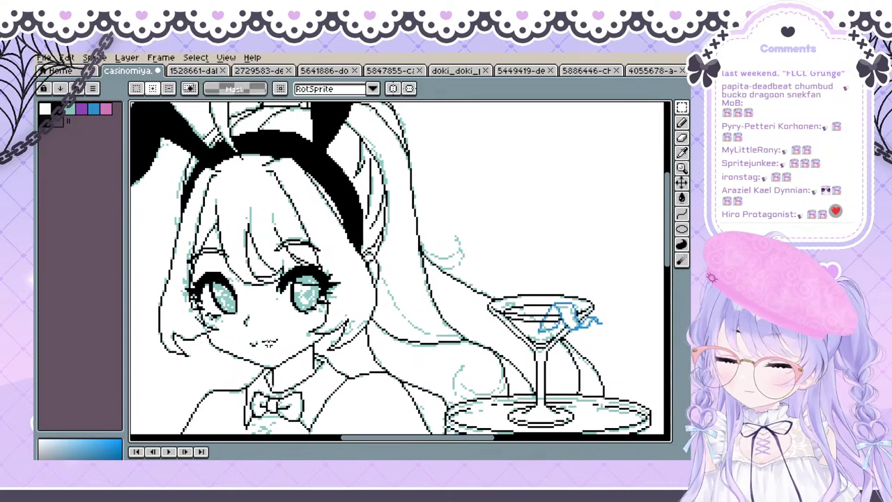
Try a slim black pupil shape inside the viewer's left iris with the 1 px Pencil, removing the unwanted pixels
key("b")
key("space")
left_click_drag(254, 310, 243, 315)
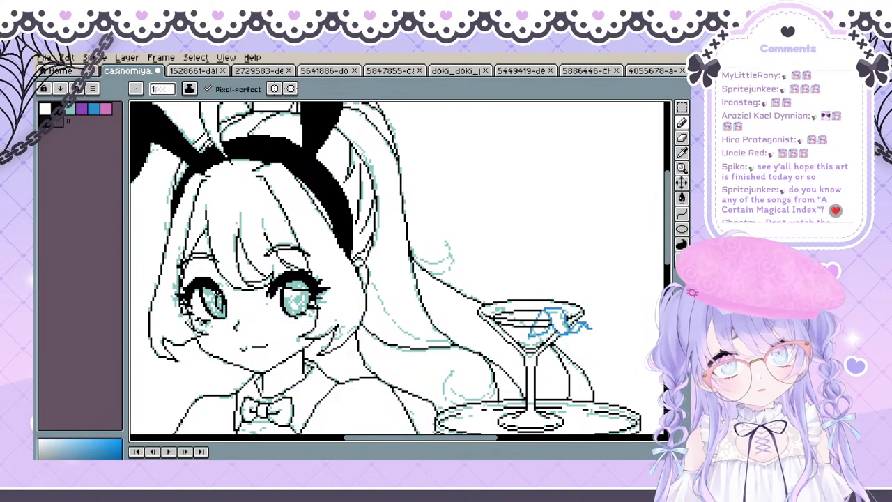
key("space")
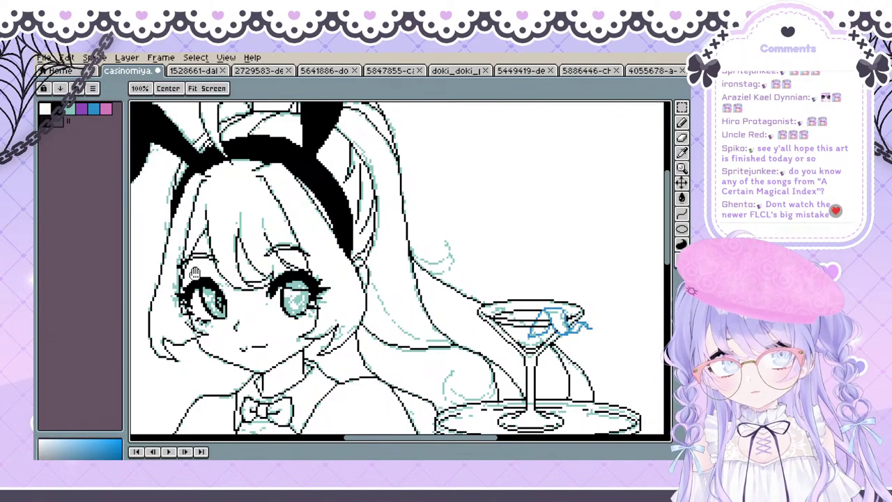
left_click_drag(221, 291, 225, 280)
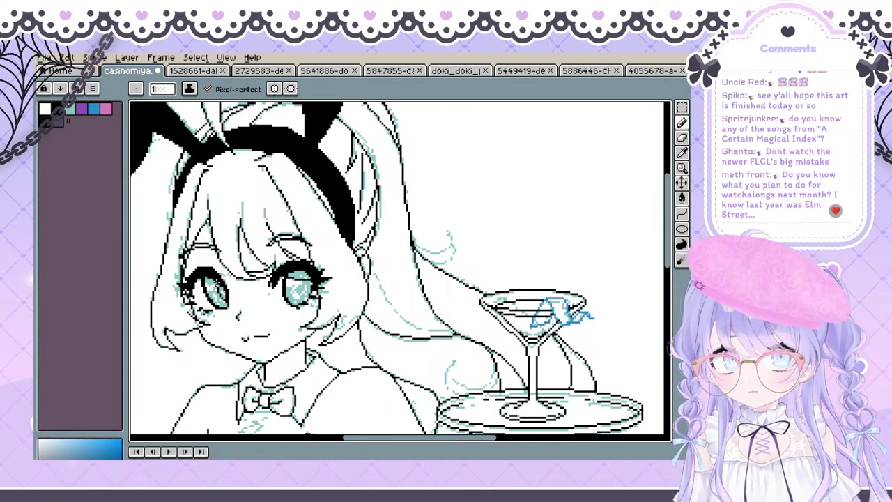
key("space")
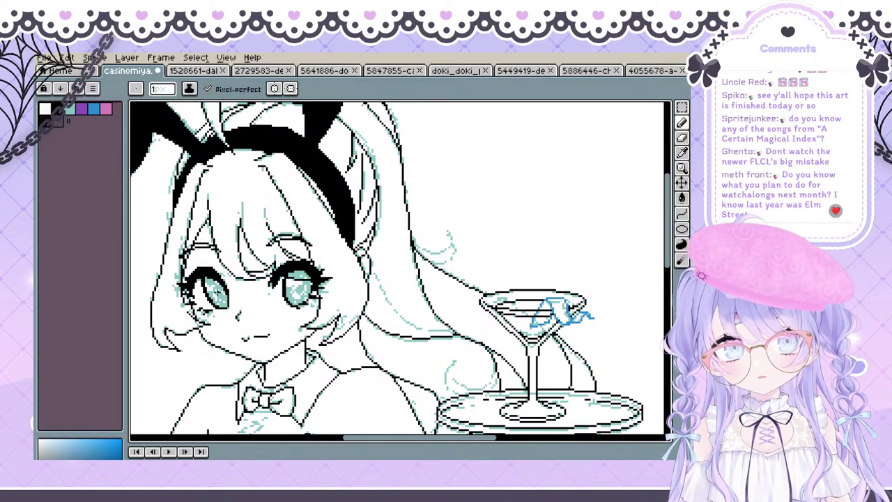
key("space")
left_click_drag(230, 257, 227, 260)
key("e")
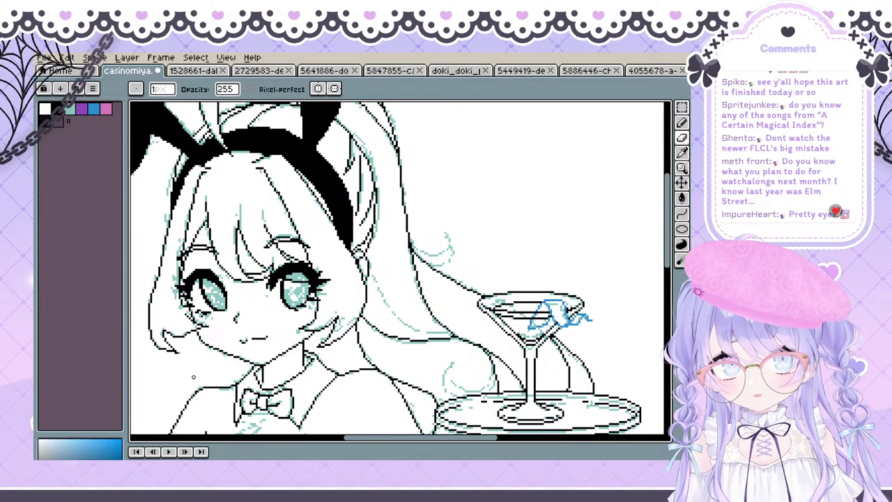
Try another set of Pencil strokes for the viewer's left pupil and undo them
key("space")
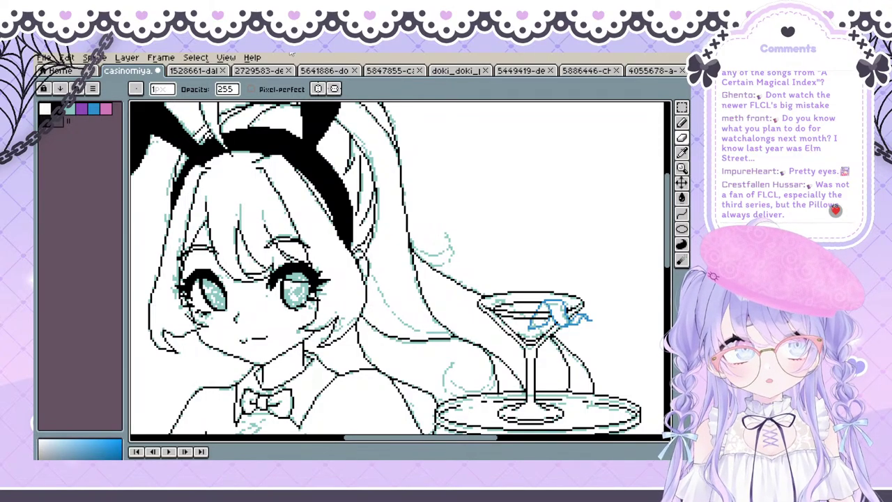
left_click(281, 89)
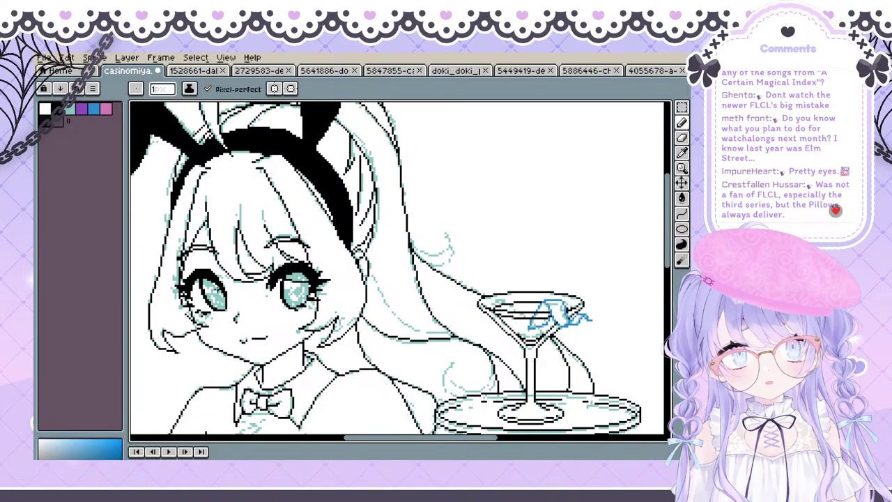
key("ctrl+z")
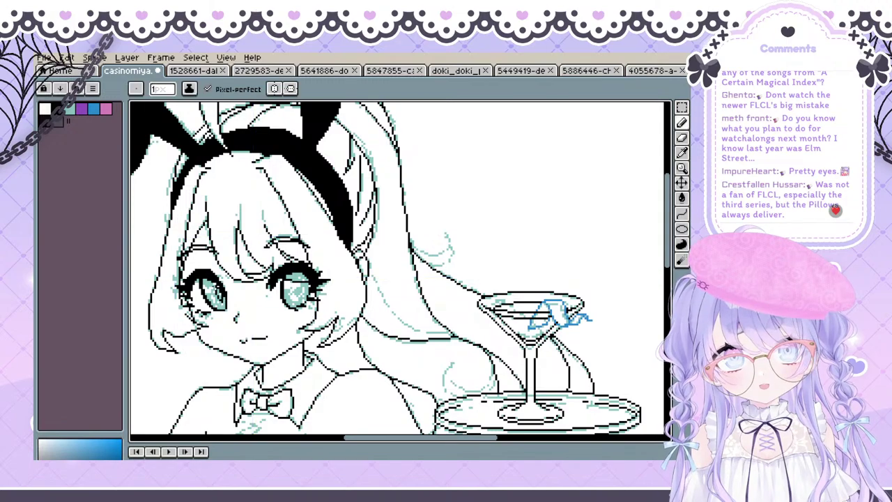
key("ctrl+z")
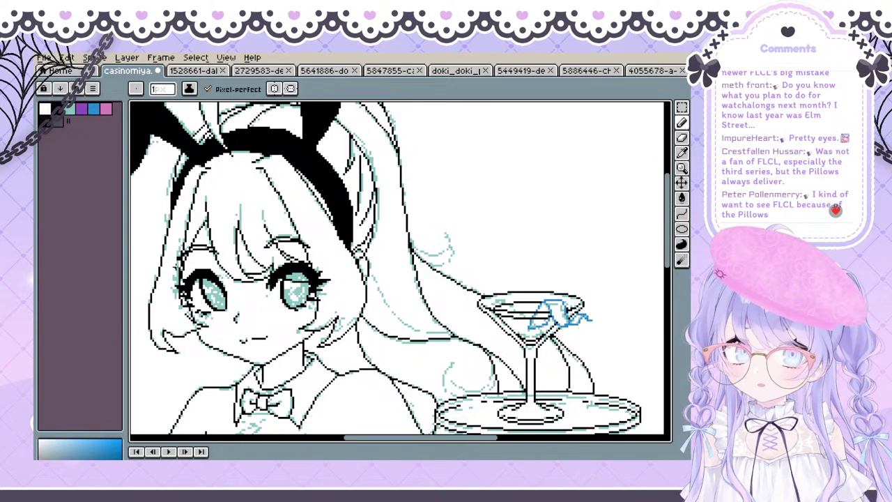
Try black pupil strokes inside the iris of the viewer's left eye with the 1 px Pencil and undo them
key("space")
left_click_drag(207, 283, 208, 279)
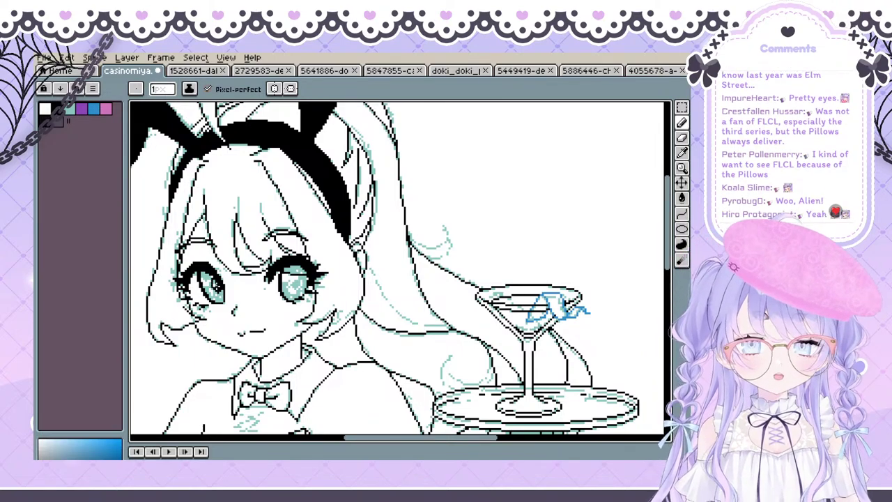
key("space")
mouse_move(217, 282)
left_mouse_down()
mouse_move(219, 263)
mouse_move(207, 265)
left_mouse_up()
key("ctrl+z")
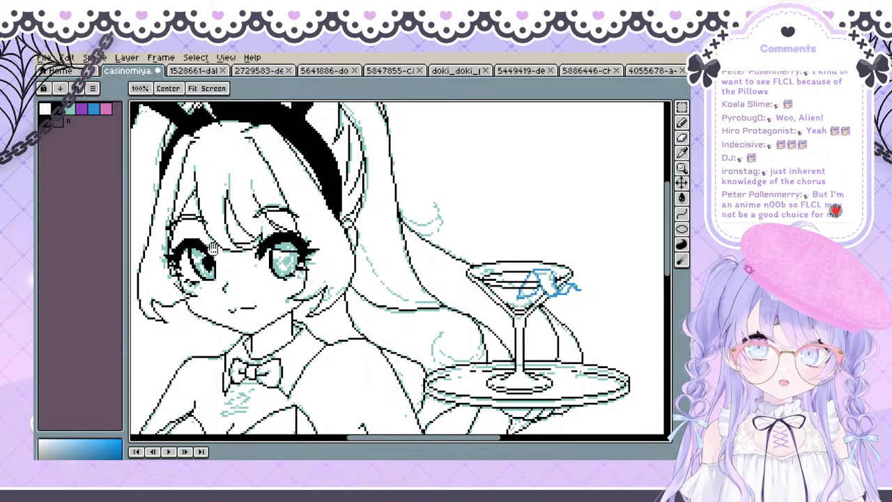
mouse_move(299, 221)
left_mouse_down()
mouse_move(373, 200)
mouse_move(274, 251)
left_mouse_up()
left_click_drag(189, 289, 234, 280)
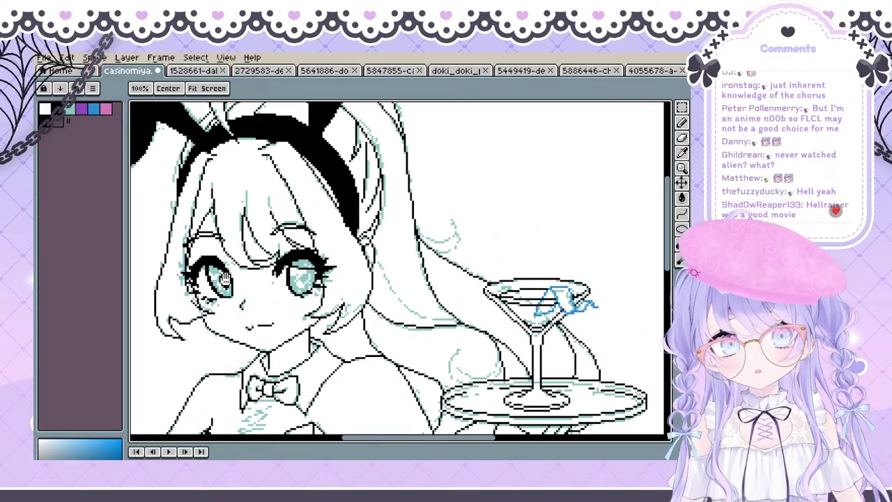
Draw a rounded black pupil against the inner edge of the iris in the viewer's left eye with the 1 px Pencil
key("b")
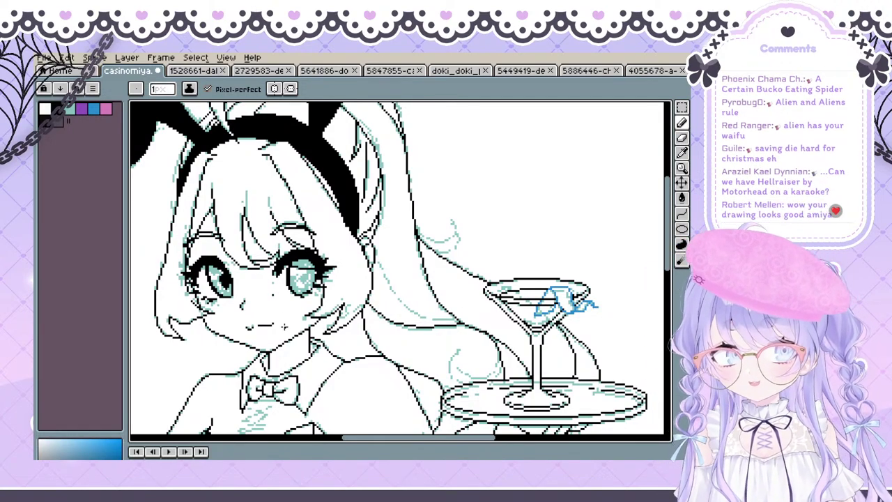
key("space")
mouse_move(275, 286)
left_mouse_down()
mouse_move(285, 335)
mouse_move(265, 296)
mouse_move(239, 278)
mouse_move(230, 285)
left_mouse_up()
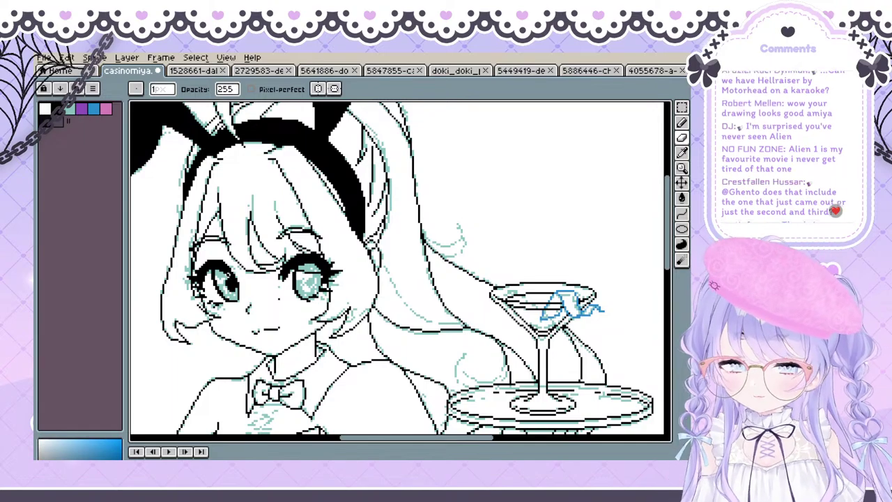
Draw and fill an upright black pupil inside the iris of the viewer's right eye, undoing a stray change
key("b")
key("space")
mouse_move(302, 262)
left_mouse_down()
mouse_move(268, 266)
mouse_move(272, 274)
left_mouse_up()
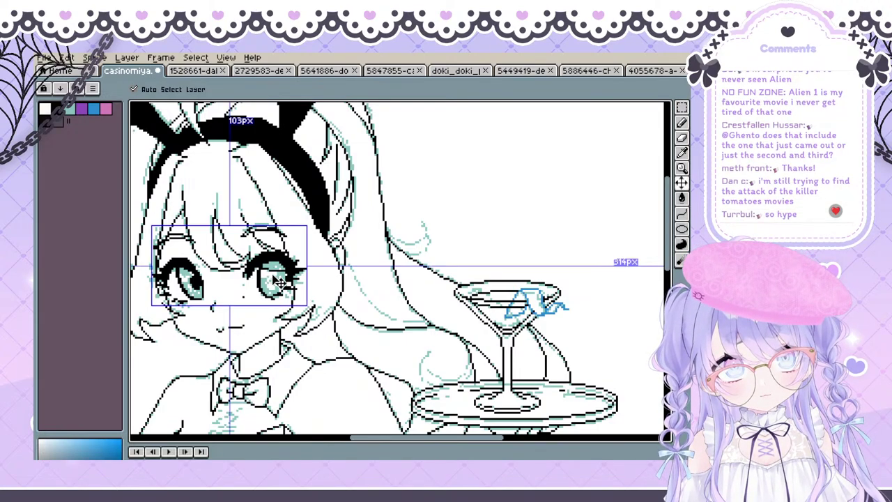
key("ctrl+z")
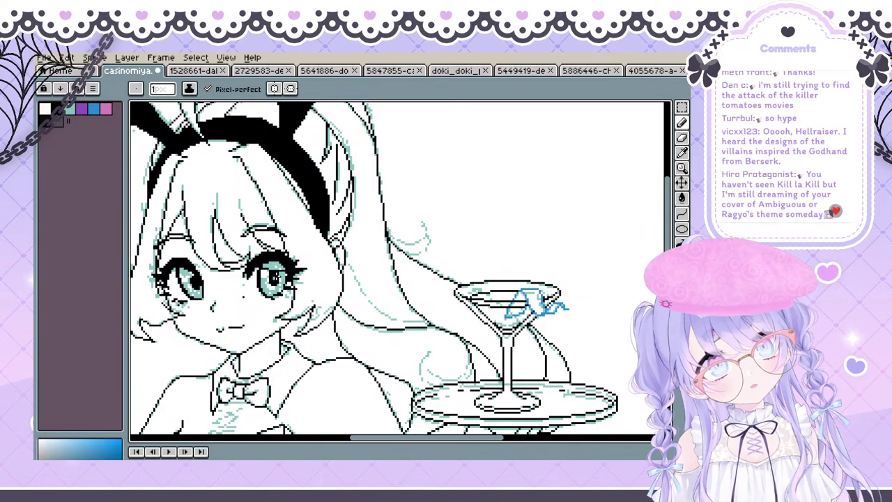
key("e")
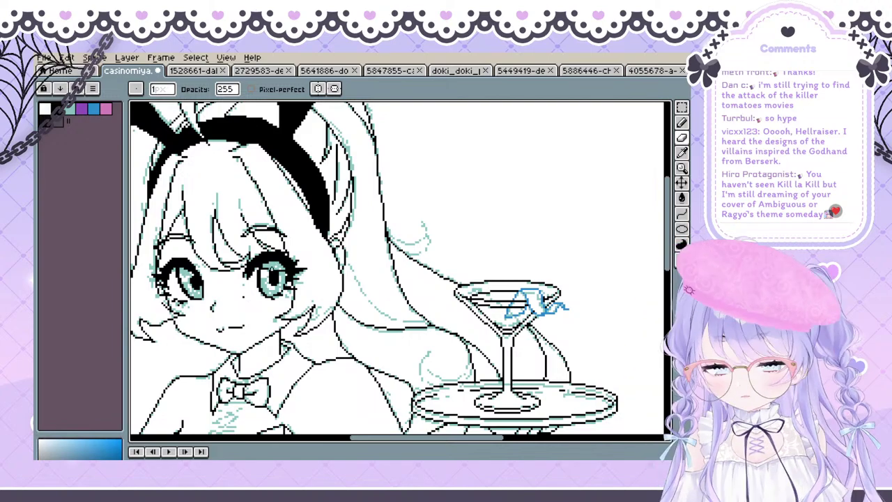
key("b")
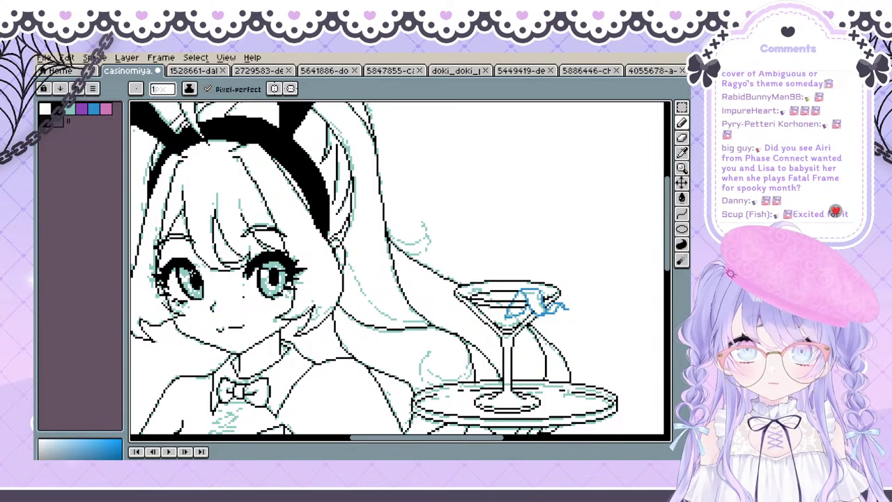
key("e")
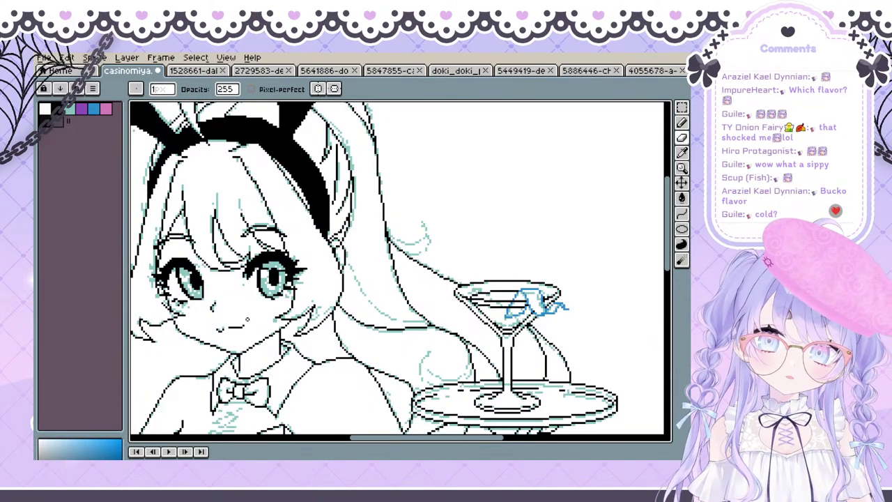
Add black shading beside the pupil in the upper iris of the viewer's left eye with the Eraser and 1 px Pencil
key("space")
left_click_drag(233, 319, 265, 318)
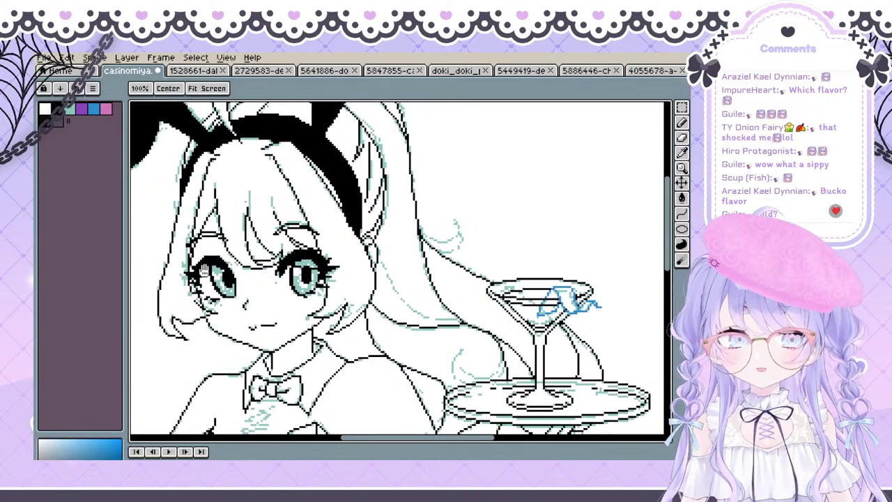
scroll(187, 291, "up", 1)
scroll(225, 248, "down", 1)
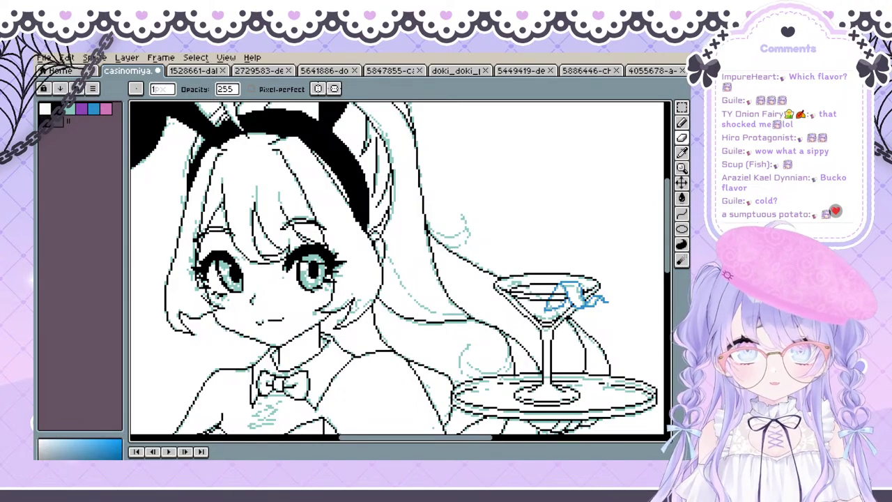
left_click_drag(227, 275, 220, 272)
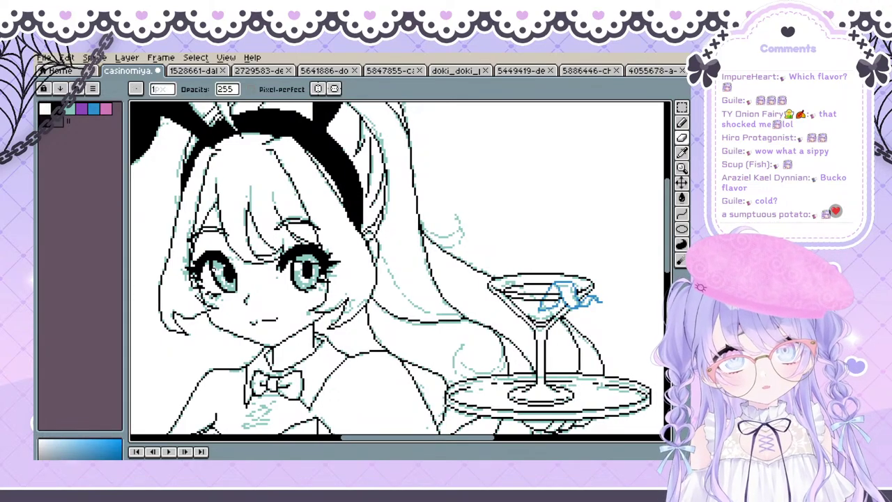
key("b")
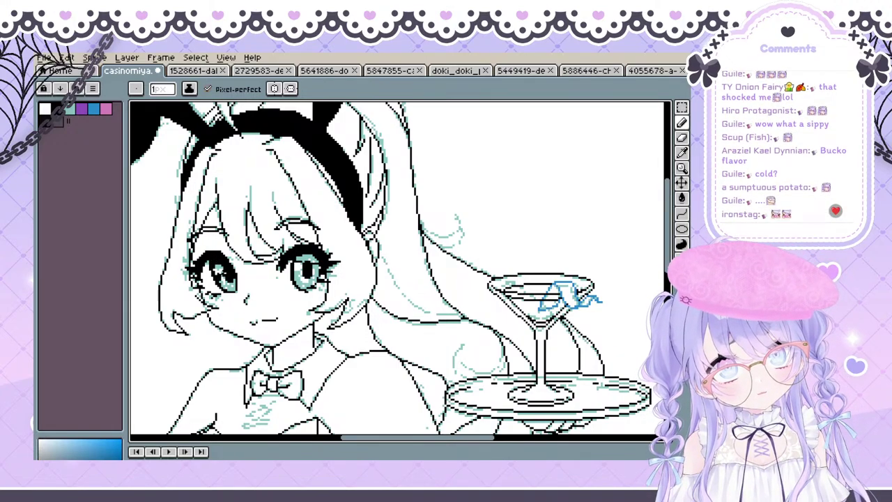
Add matching black shading beside the pupil in the upper iris of the viewer's right eye
key("space")
left_click_drag(298, 259, 271, 250)
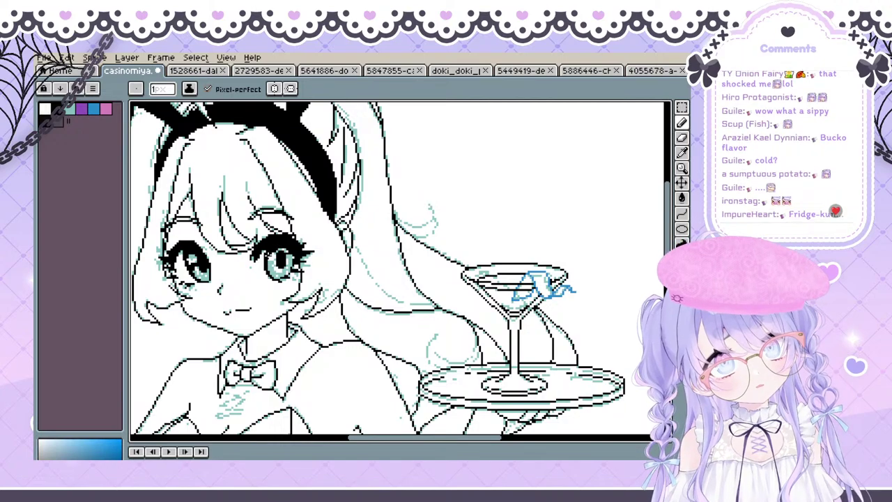
mouse_move(279, 256)
left_mouse_down()
mouse_move(284, 242)
mouse_move(287, 261)
mouse_move(292, 255)
left_mouse_up()
key("space")
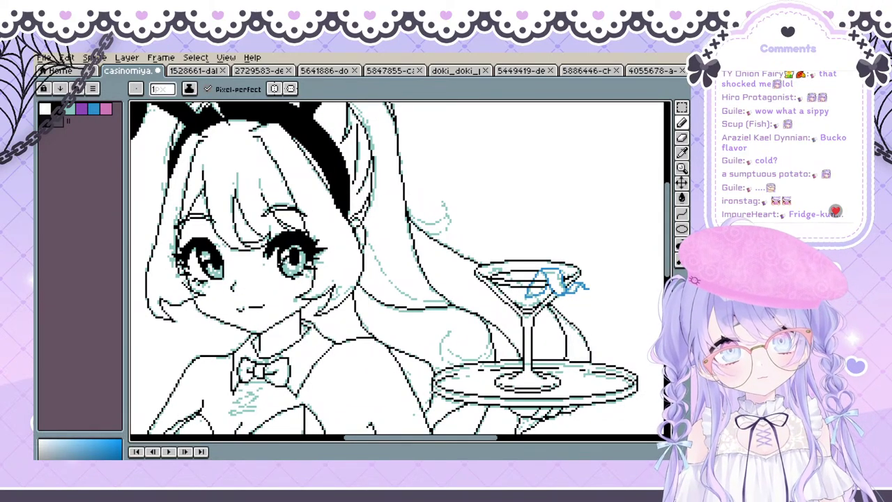
Hide the hair and body line art layer, and refine the iris edge and shading of the viewer's right eye
key("shift+x")
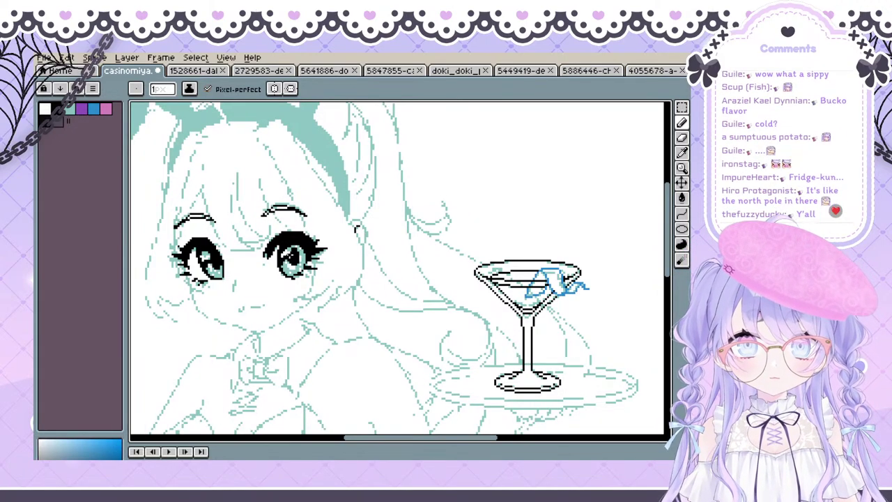
left_click_drag(293, 256, 305, 251)
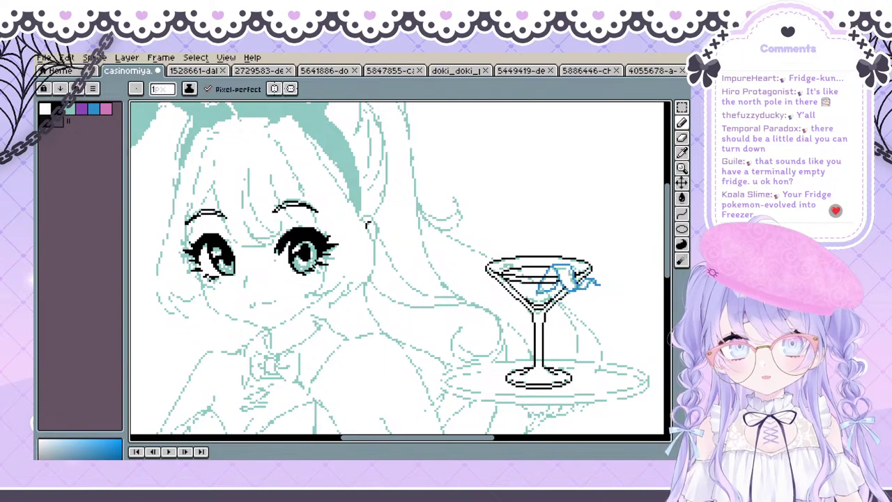
key("e")
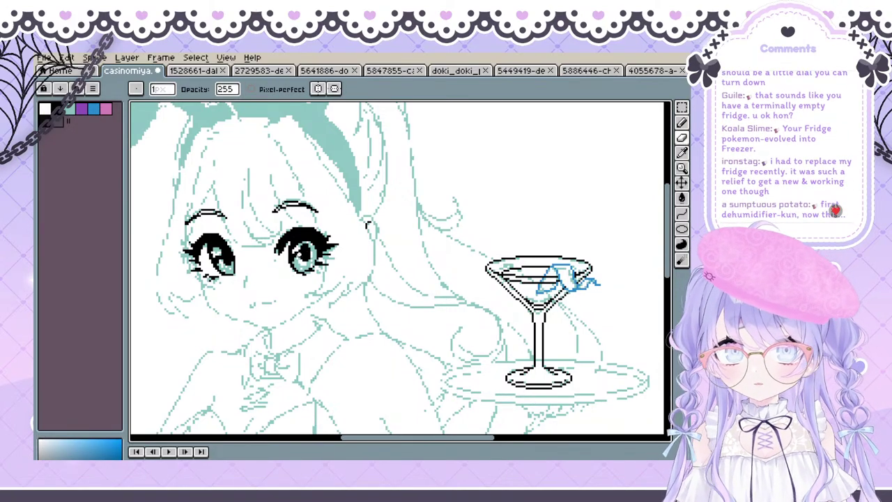
left_click_drag(315, 259, 313, 267)
key("b")
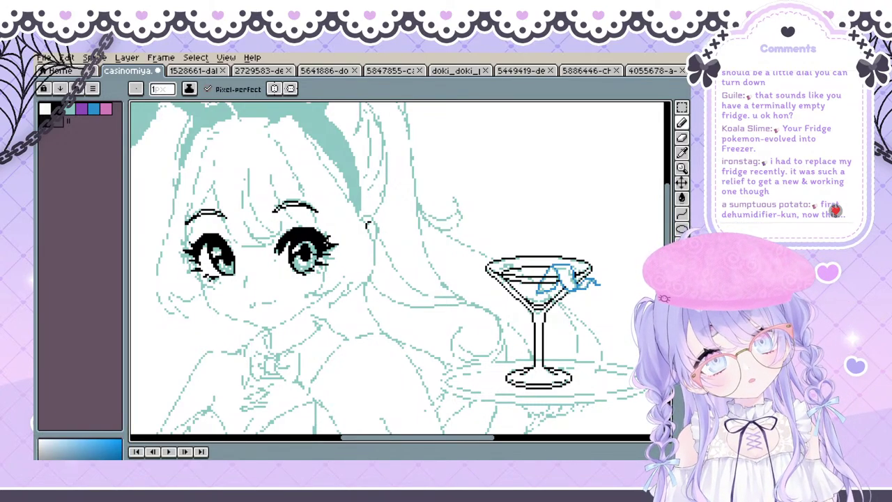
Touch up the black pixels around the pupil in the viewer's right eye with the 1 px Pencil
key("ctrl")
key("space")
left_click_drag(378, 275, 418, 269)
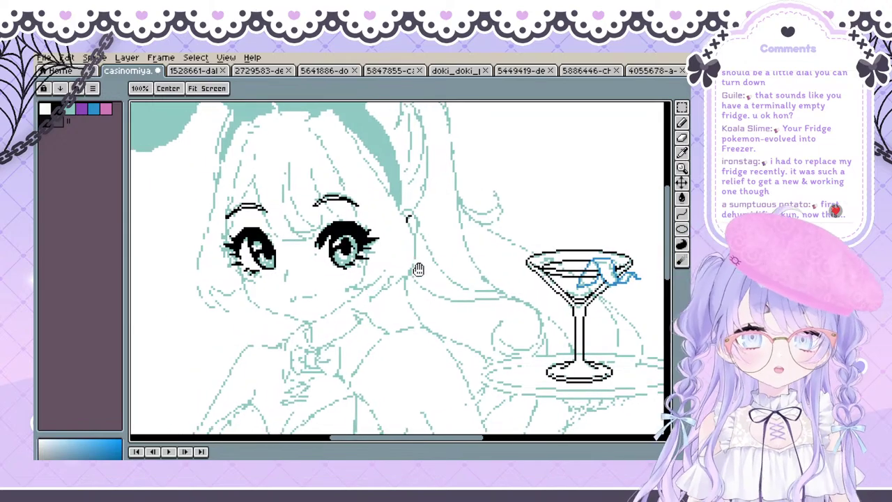
left_click_drag(375, 220, 352, 230)
key("b")
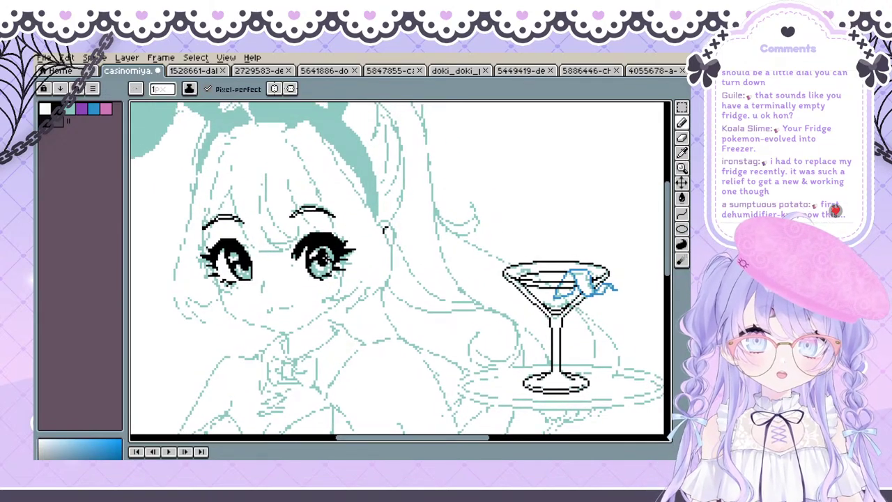
key("h")
mouse_move(328, 252)
left_mouse_down()
mouse_move(335, 243)
mouse_move(416, 235)
mouse_move(359, 239)
mouse_move(339, 257)
left_mouse_up()
key("b")
key("h")
key("b")
key("h")
key("b")
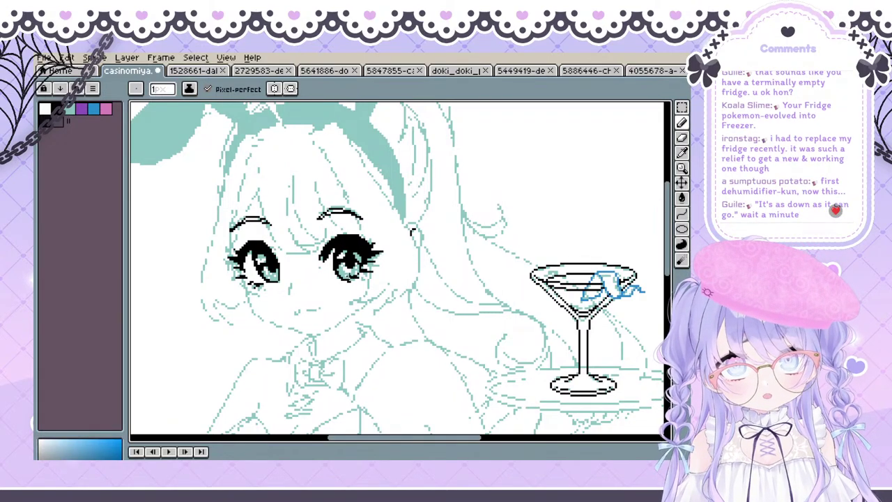
mouse_move(370, 239)
left_mouse_down()
mouse_move(383, 232)
mouse_move(396, 249)
mouse_move(380, 225)
mouse_move(388, 208)
left_mouse_up()
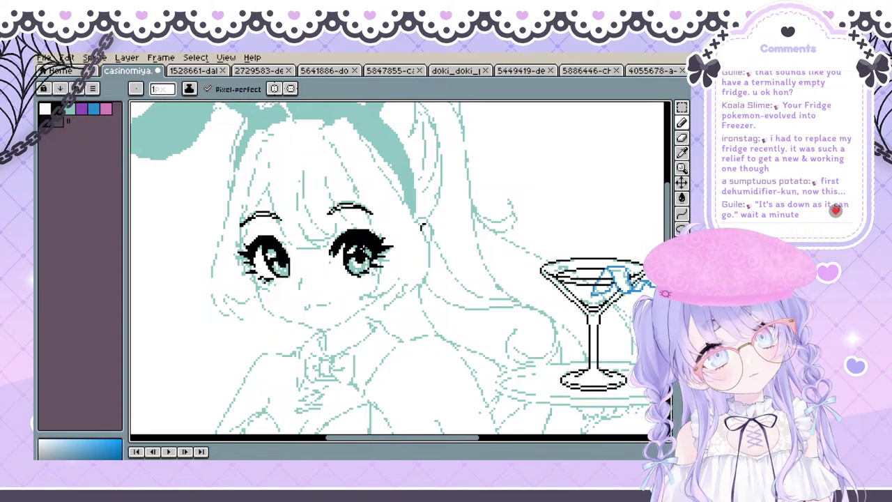
key("ctrl+z")
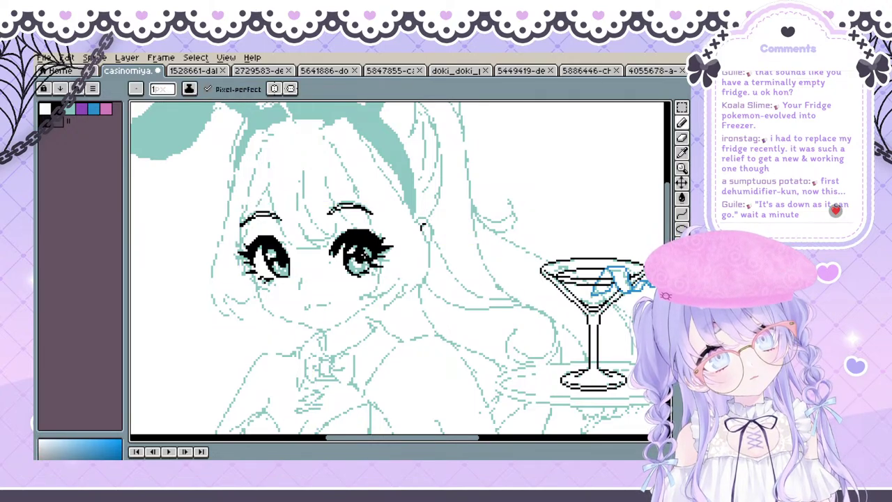
mouse_move(361, 220)
left_mouse_down()
mouse_move(370, 208)
mouse_move(344, 207)
left_mouse_up()
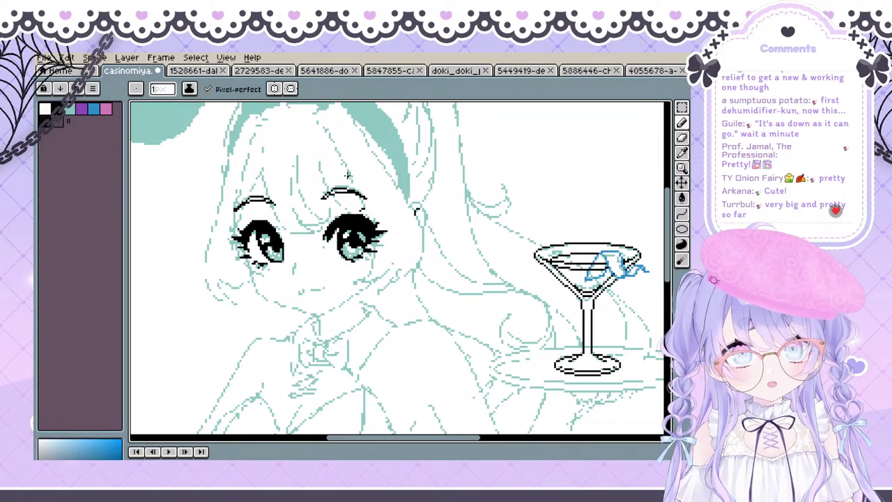
Examine the inked eyes and brows against the whole figure, both zoomed out and close up
scroll(347, 174, "down", 2)
scroll(340, 166, "down", 1)
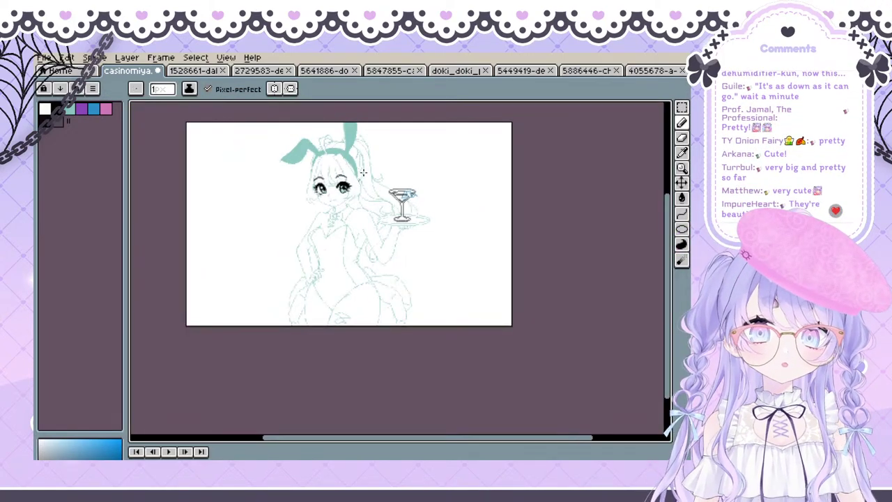
scroll(329, 174, "up", 1)
scroll(329, 197, "up", 1)
key("e")
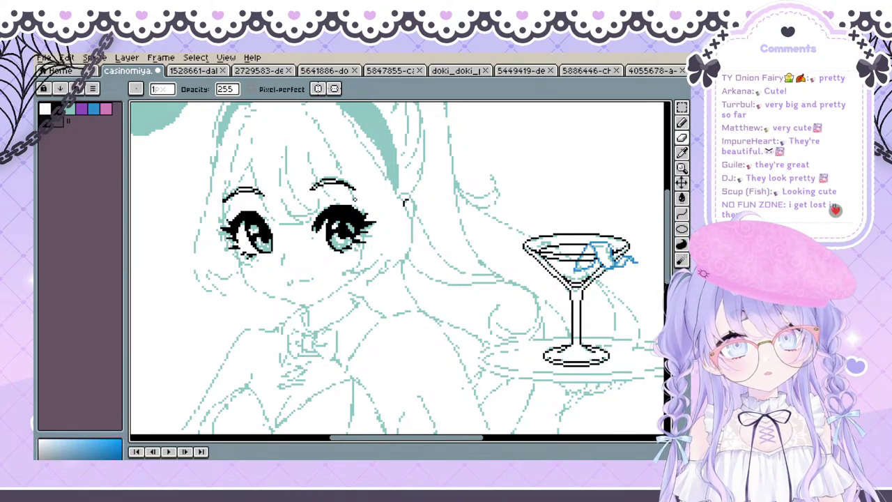
scroll(355, 199, "up", 1)
scroll(439, 213, "down", 1)
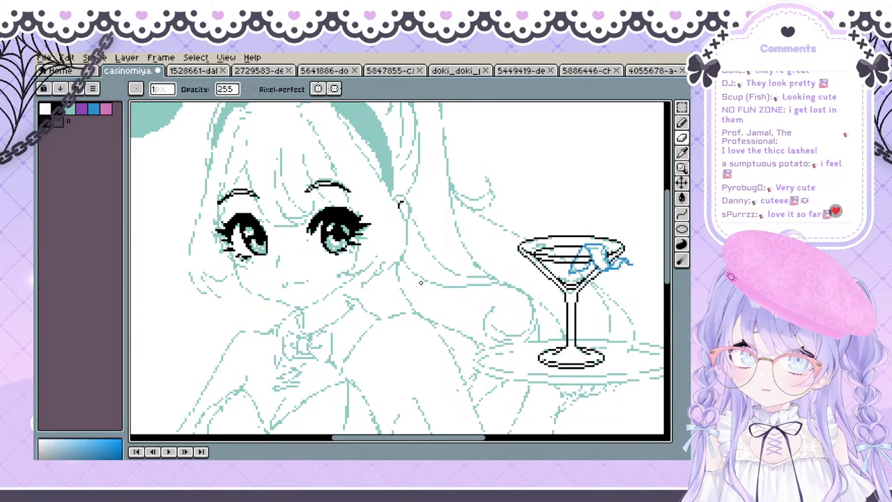
key("space")
mouse_move(337, 196)
left_mouse_down()
mouse_move(345, 205)
mouse_move(327, 205)
left_mouse_up()
key("b")
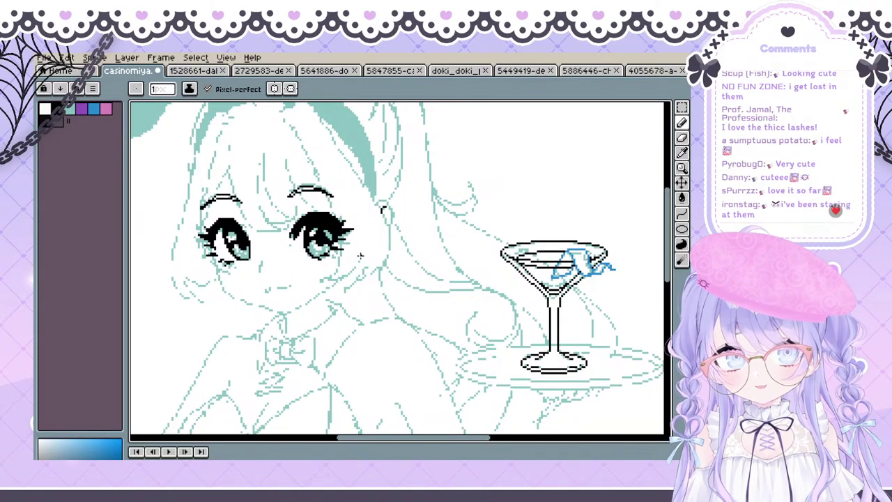
key("space")
left_click_drag(328, 230, 334, 232)
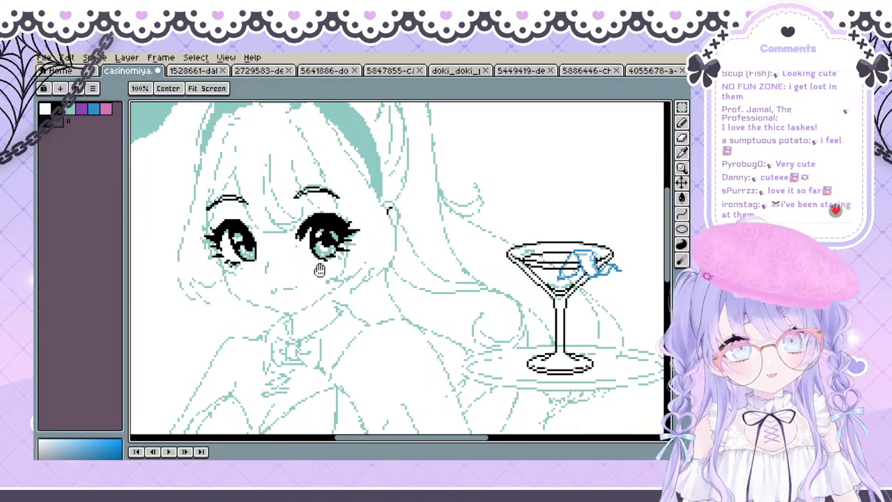
left_click_drag(320, 270, 337, 296)
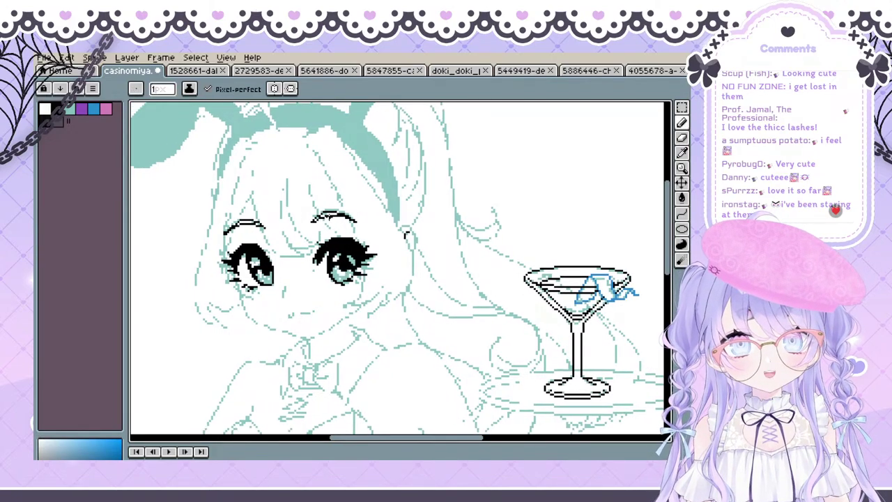
Touch up the black pixels at the inner corner of the eye nearer the cocktail glass
key("ctrl+z")
left_click_drag(325, 245, 318, 241)
key("ctrl+z")
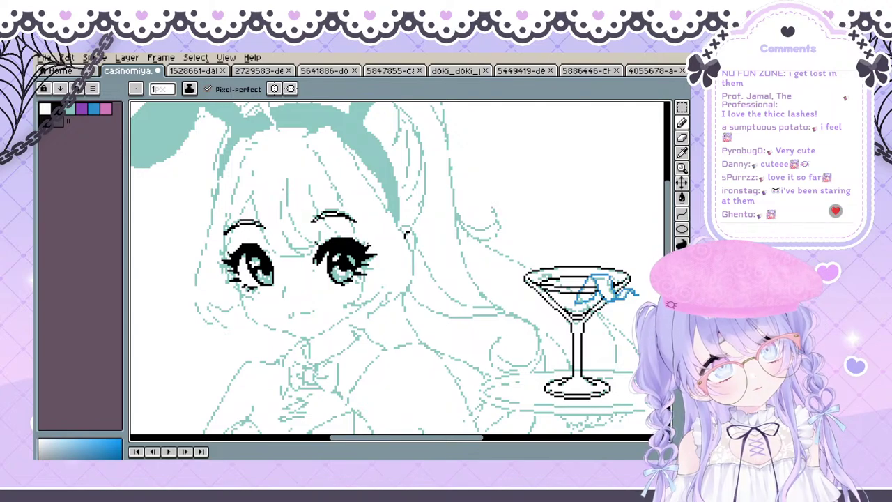
key("space")
mouse_move(373, 232)
left_mouse_down()
mouse_move(395, 201)
mouse_move(395, 180)
left_mouse_up()
key("space")
left_click_drag(331, 226, 318, 235)
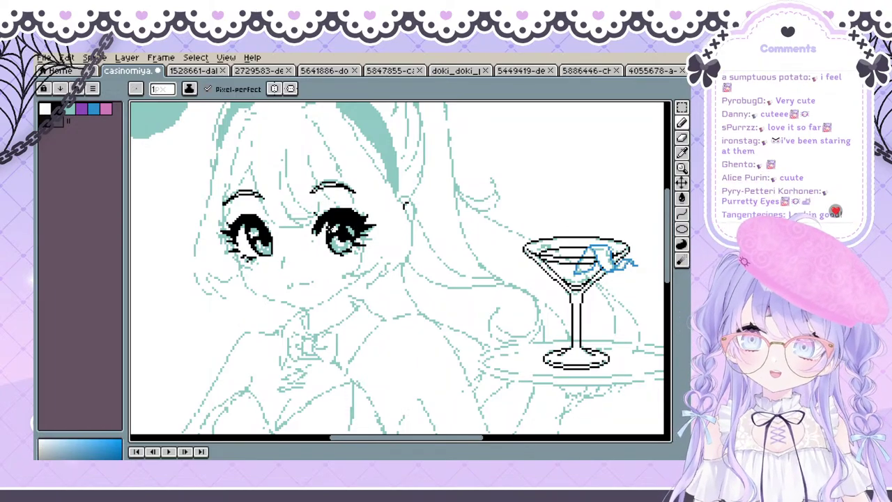
Examine the retouched eyes close up and in relation to the full bunny-girl sketch
key("space")
left_click_drag(345, 272, 339, 299)
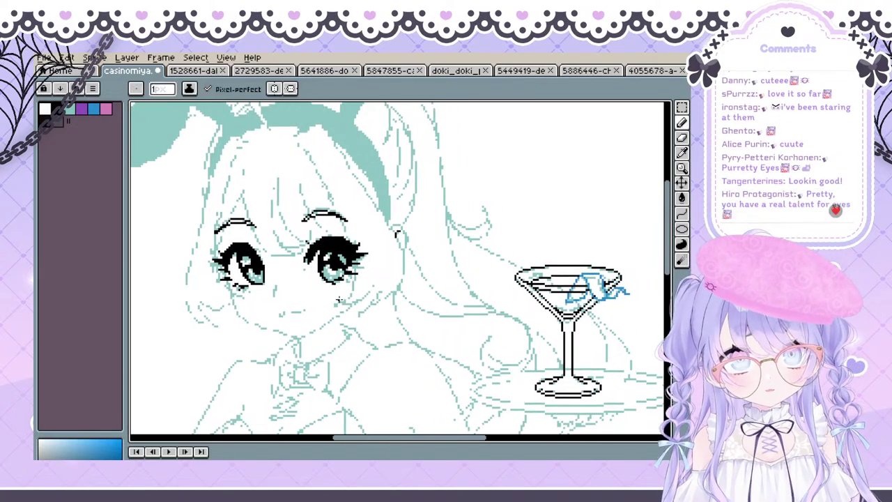
key("space")
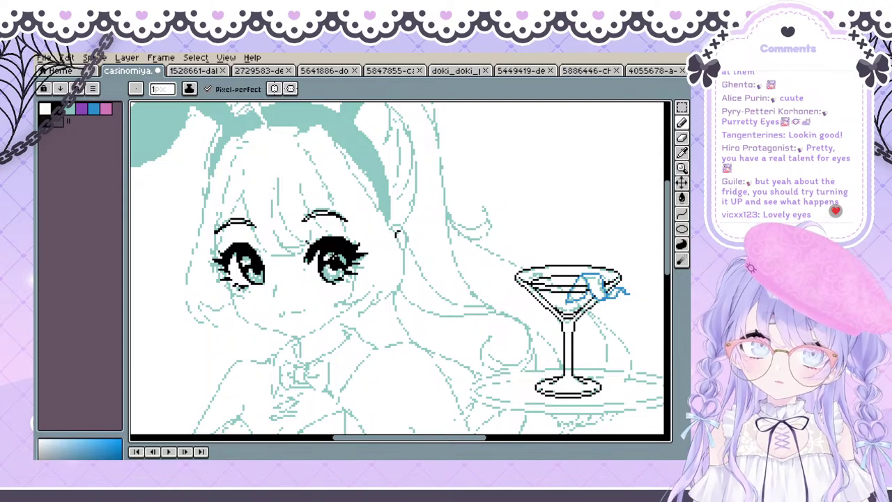
key("space")
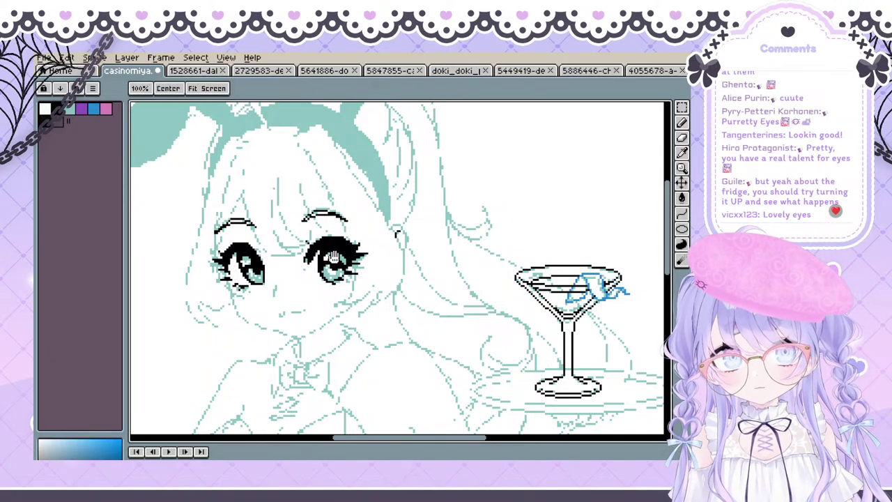
left_click_drag(318, 271, 338, 269)
key("space")
key("space")
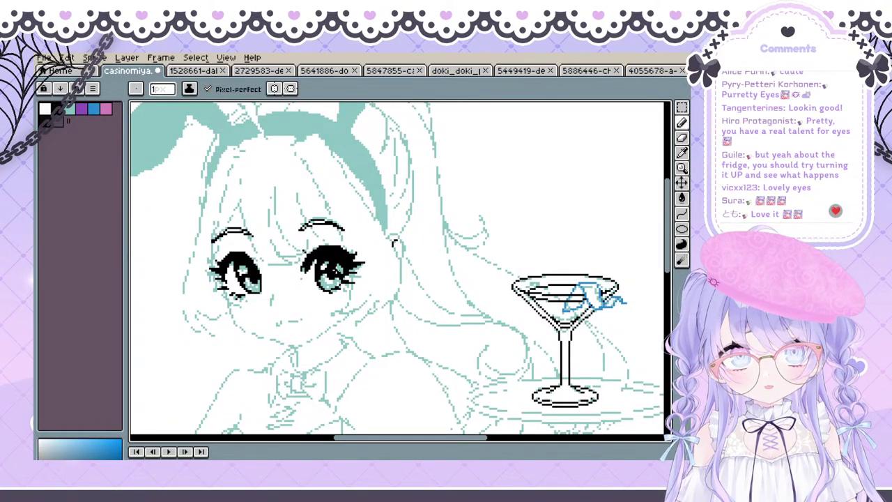
key("ctrl")
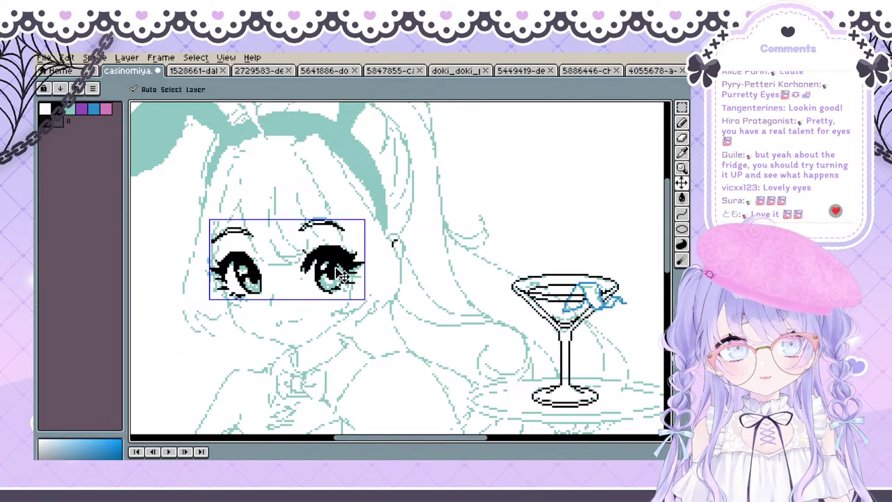
key("space")
mouse_move(327, 235)
left_mouse_down()
mouse_move(324, 216)
mouse_move(328, 223)
left_mouse_up()
key("space")
mouse_move(361, 279)
left_mouse_down()
mouse_move(396, 280)
mouse_move(407, 298)
left_mouse_up()
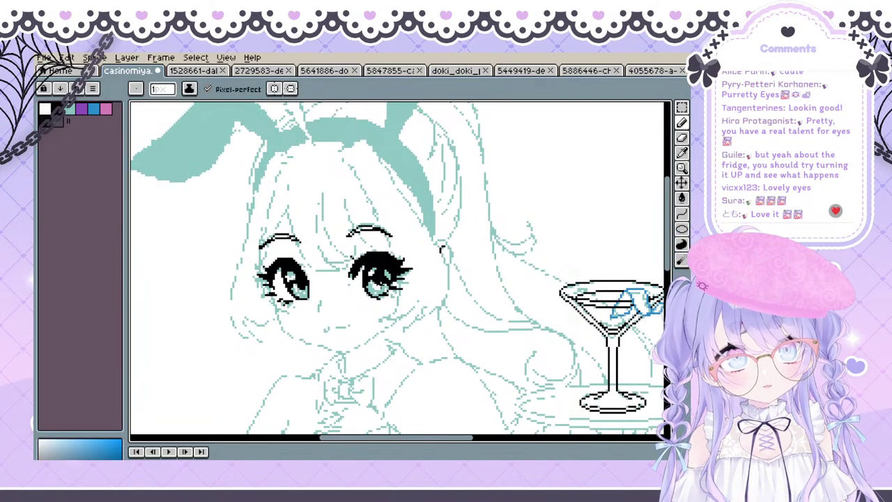
key("space")
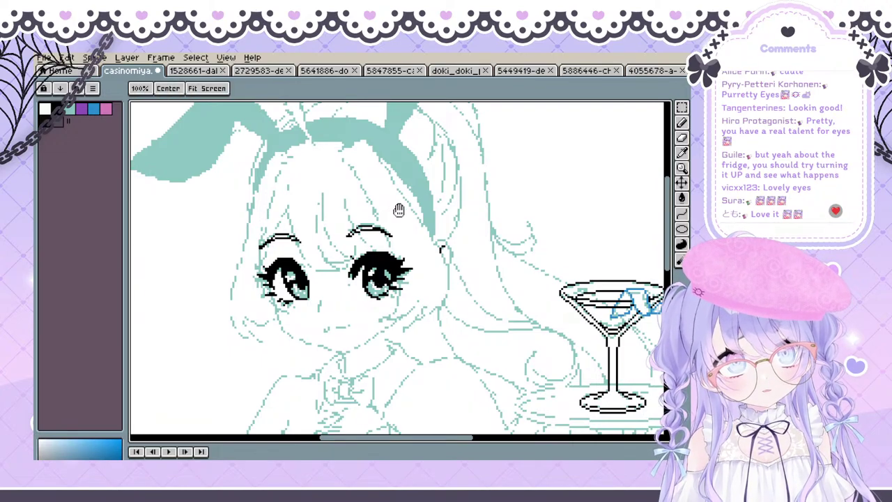
left_click_drag(399, 210, 420, 198)
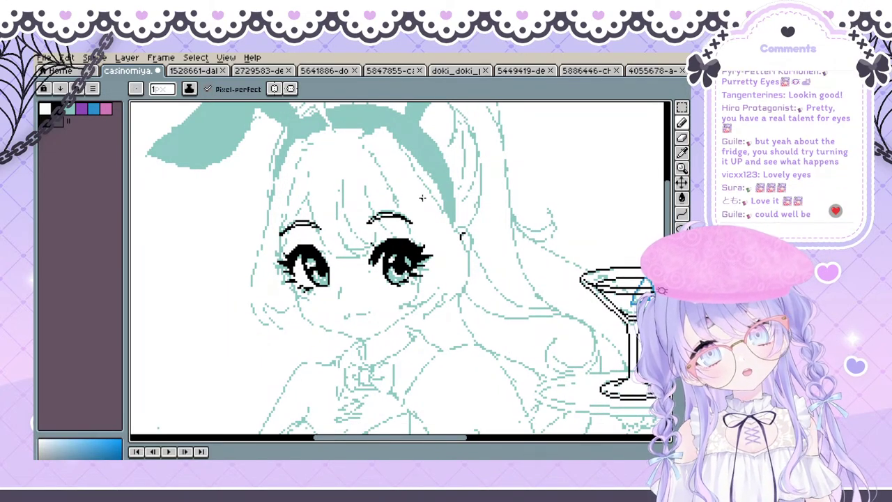
scroll(422, 198, "down", 2)
scroll(356, 184, "up", 1)
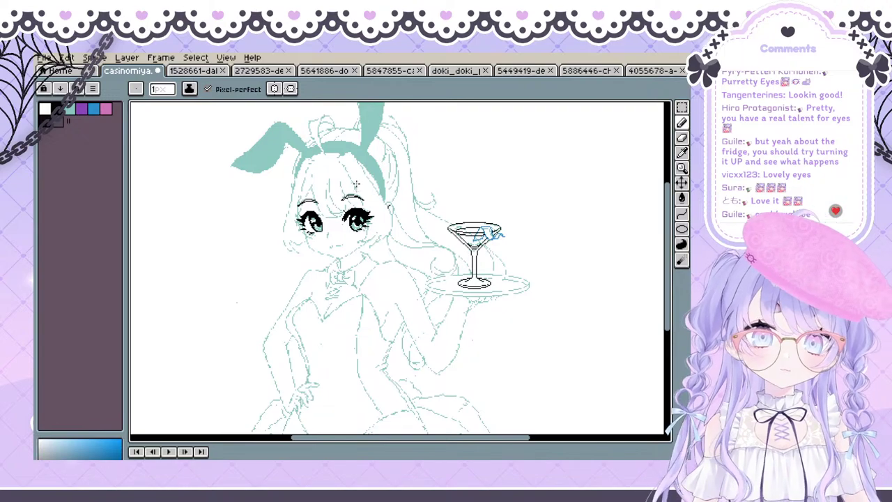
scroll(363, 196, "down", 2)
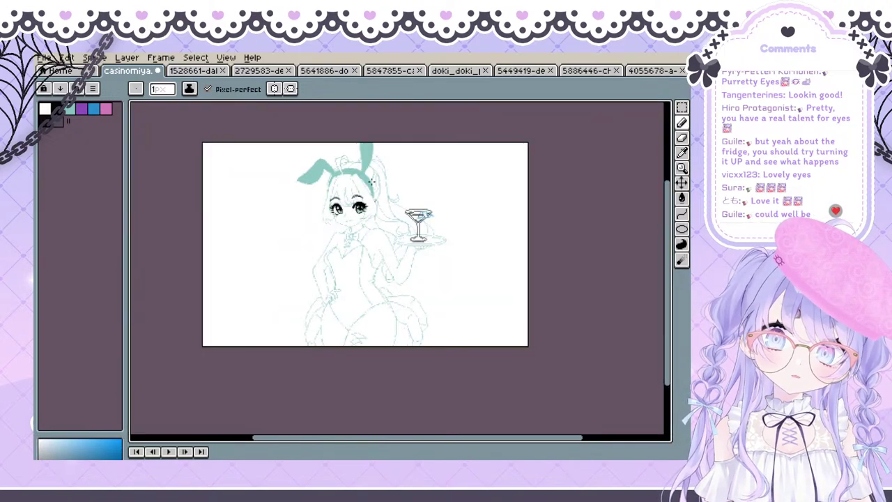
scroll(372, 181, "up", 2)
scroll(355, 233, "up", 1)
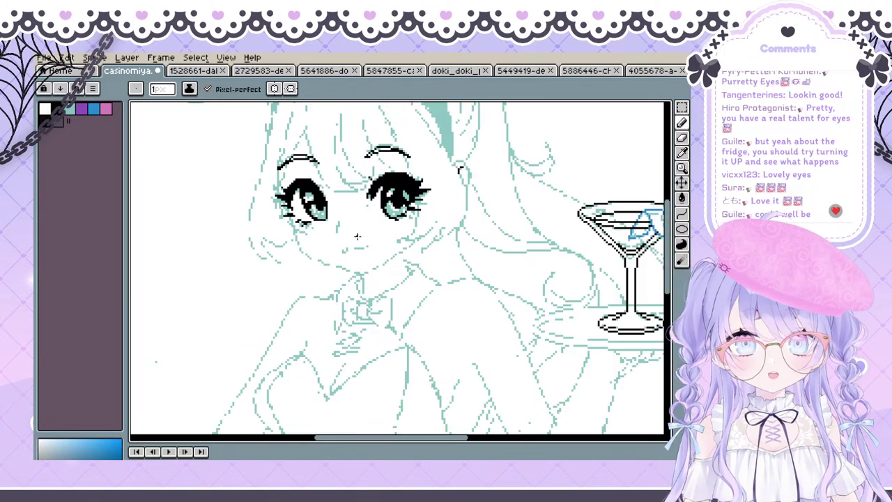
Show the black line art of the hair, ears and body, and review the whole figure
left_click(136, 478)
scroll(315, 336, "down", 2)
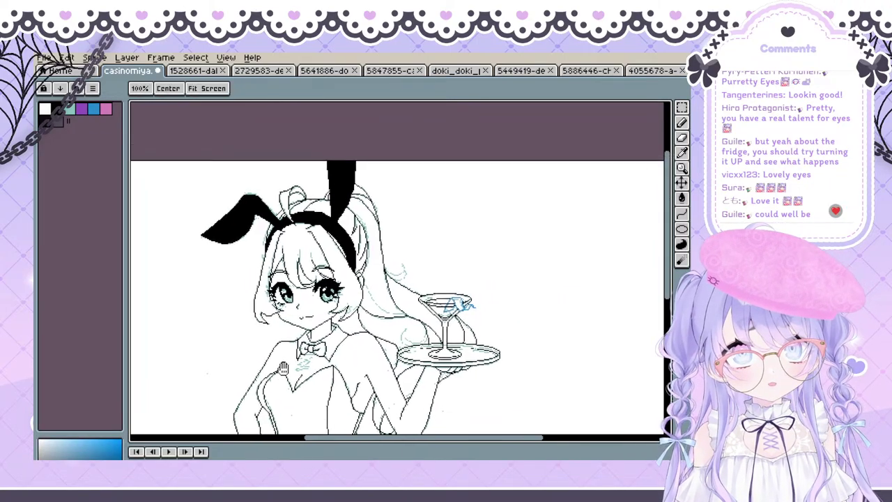
scroll(293, 279, "down", 1)
scroll(274, 248, "up", 3)
mouse_move(275, 248)
left_mouse_down()
mouse_move(184, 402)
mouse_move(348, 324)
mouse_move(300, 300)
mouse_move(342, 246)
mouse_move(312, 201)
left_mouse_up()
key("ctrl+z")
scroll(232, 298, "down", 1)
scroll(342, 246, "down", 1)
left_click_drag(280, 232, 275, 208)
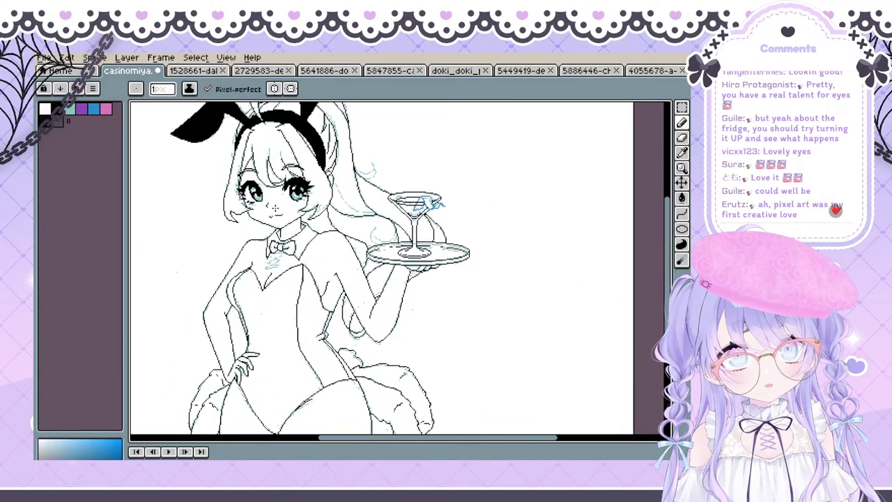
scroll(281, 223, "down", 2)
scroll(286, 223, "up", 4)
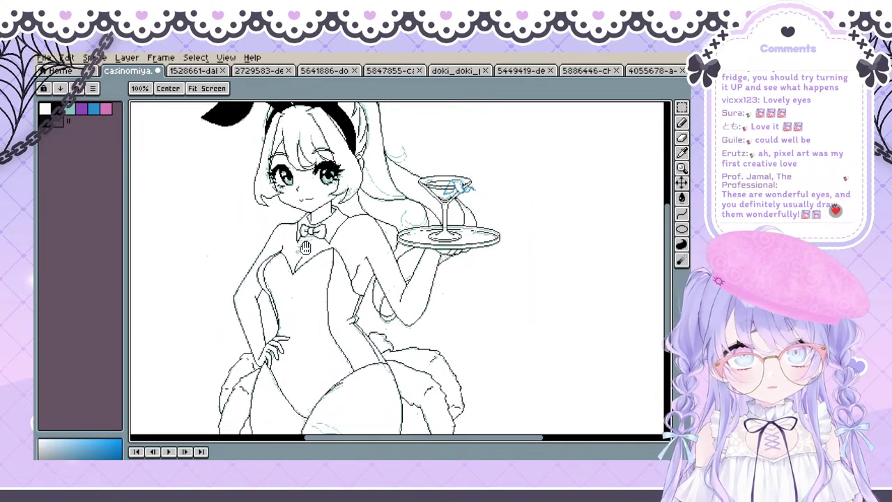
Ink the small crisscross lacing on the chest just below the bow tie in black
key("space")
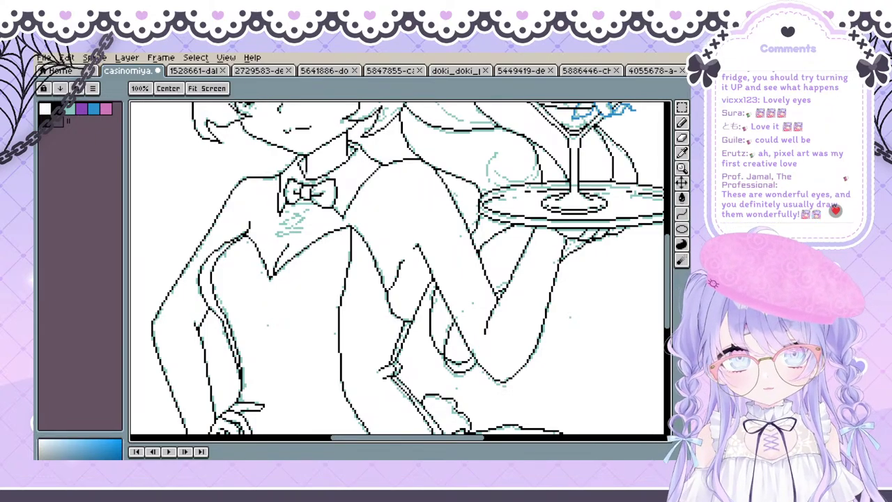
scroll(298, 192, "up", 1)
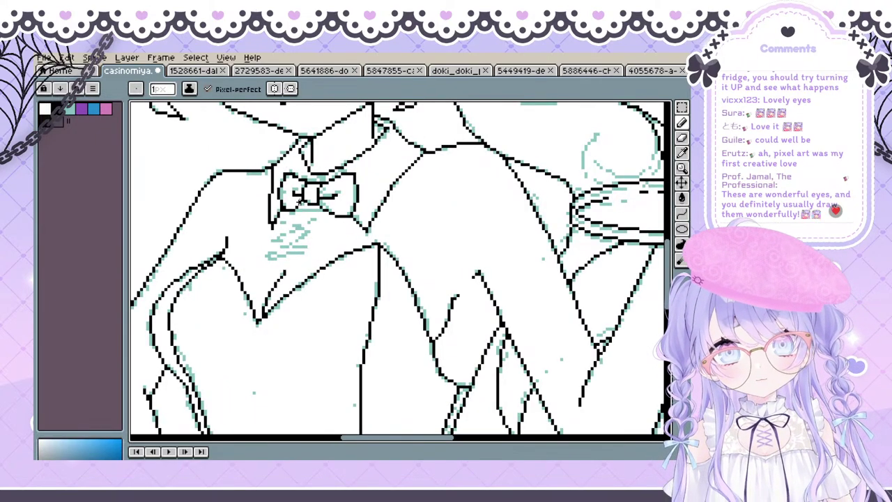
key("space")
mouse_move(323, 241)
left_mouse_down()
mouse_move(322, 215)
mouse_move(260, 230)
mouse_move(292, 247)
mouse_move(257, 248)
mouse_move(301, 231)
mouse_move(272, 215)
left_mouse_up()
key("ctrl+z")
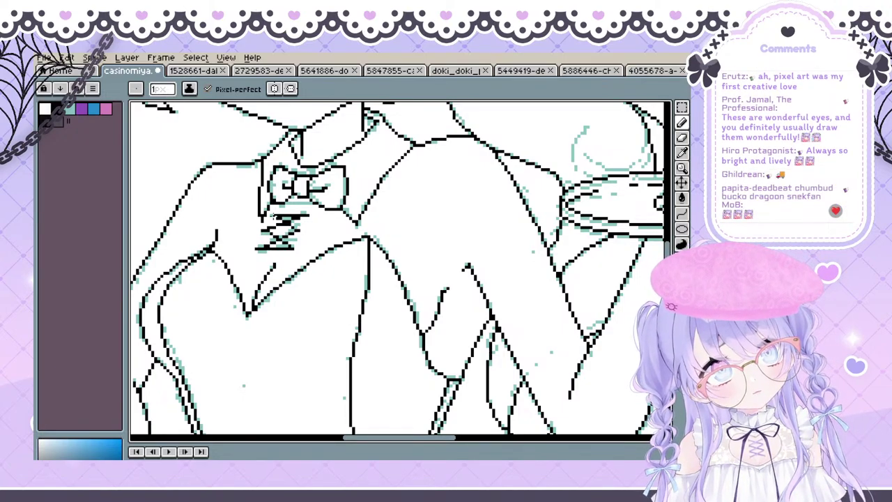
Ink the curved top edge of the small sketched lacing on the thigh at the canvas's lower edge, retrying strokes until it fits
left_click_drag(384, 261, 378, 126)
left_click_drag(278, 242, 265, 128)
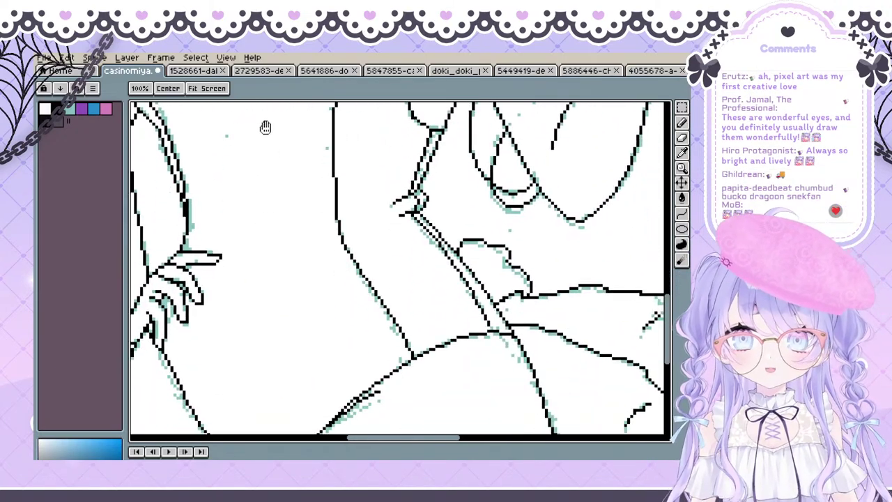
left_click_drag(258, 265, 270, 137)
left_click_drag(283, 253, 344, 281)
key("ctrl+z")
left_click_drag(259, 259, 339, 285)
key("ctrl+z")
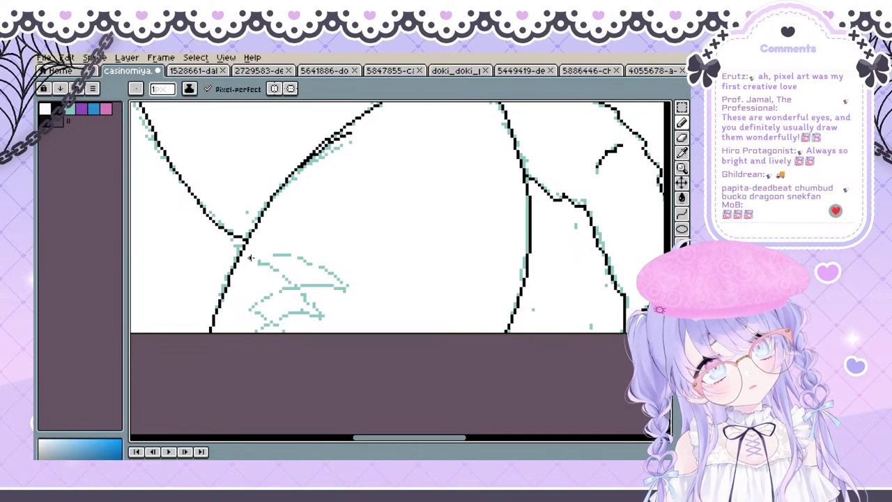
left_click_drag(249, 257, 343, 281)
key("ctrl+z")
mouse_move(256, 255)
left_mouse_down()
mouse_move(342, 283)
mouse_move(277, 253)
mouse_move(333, 268)
left_mouse_up()
key("ctrl+z")
mouse_move(276, 260)
left_mouse_down()
mouse_move(247, 267)
mouse_move(333, 295)
left_mouse_up()
key("ctrl+z")
key("ctrl+z")
mouse_move(240, 274)
left_mouse_down()
mouse_move(333, 292)
mouse_move(291, 282)
left_mouse_up()
key("ctrl+z")
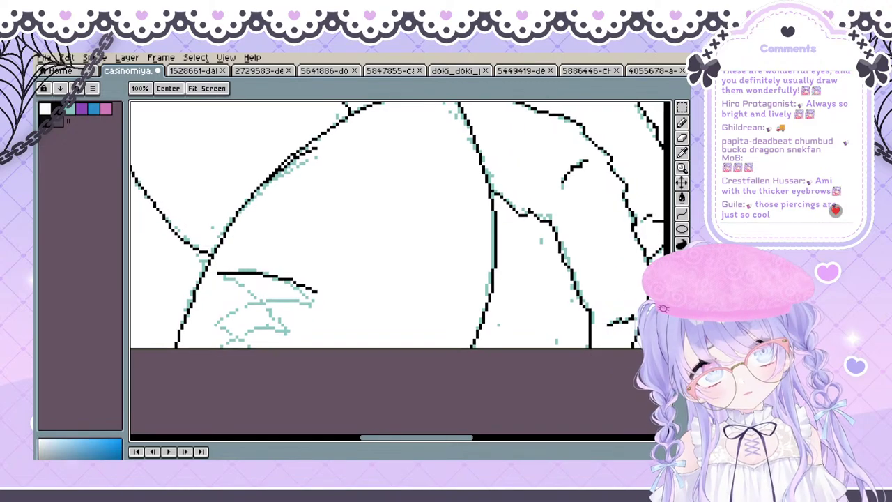
key("ctrl+z")
left_click_drag(222, 272, 323, 298)
mouse_move(262, 272)
left_mouse_down()
mouse_move(300, 258)
mouse_move(250, 271)
mouse_move(329, 285)
left_mouse_up()
key("ctrl+z")
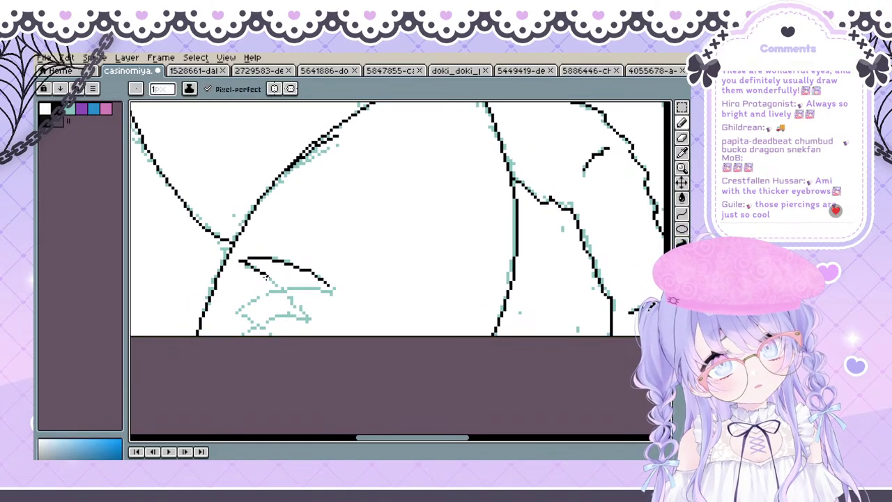
Ink the diagonal and the middle curved strand of the thigh lacing in black, retrying strokes until they follow the sketch
left_click_drag(266, 277, 310, 318)
left_click_drag(234, 303, 326, 285)
key("ctrl+z")
key("ctrl+z")
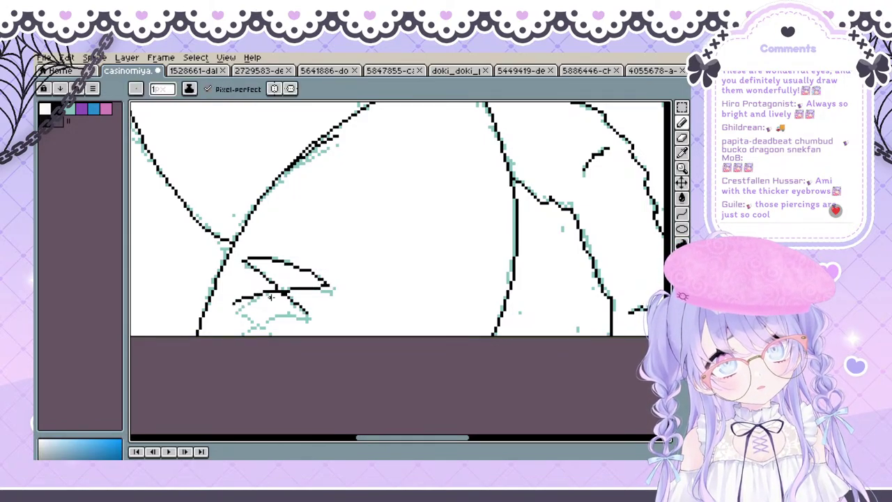
key("ctrl+z")
mouse_move(234, 311)
left_mouse_down()
mouse_move(277, 292)
mouse_move(239, 301)
mouse_move(342, 288)
left_mouse_up()
key("ctrl+z")
key("ctrl+z")
key("ctrl+z")
left_click_drag(239, 307, 333, 287)
key("ctrl+z")
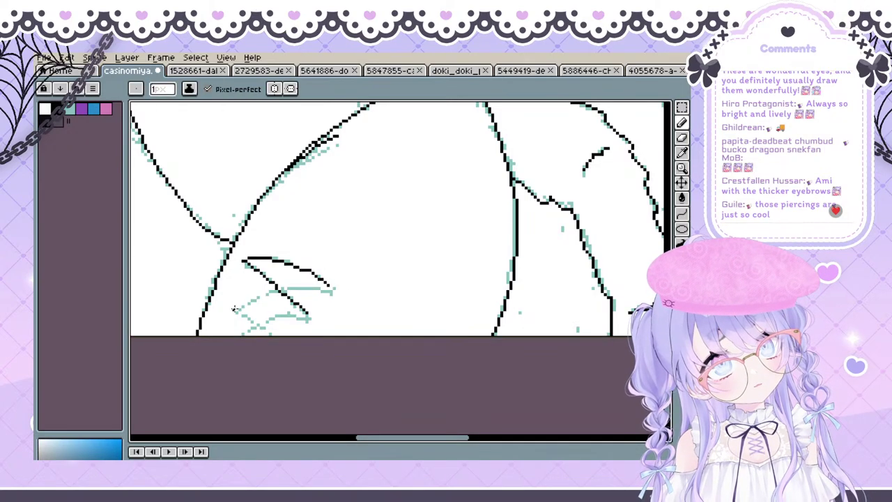
left_click_drag(234, 310, 334, 287)
Ink the lowest crossing strands of the thigh lacing down to the canvas's bottom edge, redoing strokes that do not fit
key("e")
mouse_move(332, 216)
left_mouse_down()
mouse_move(341, 149)
mouse_move(310, 244)
mouse_move(319, 241)
left_mouse_up()
mouse_move(235, 324)
left_mouse_down()
mouse_move(227, 321)
mouse_move(272, 341)
left_mouse_up()
key("b")
left_click_drag(213, 334, 298, 313)
key("ctrl+z")
key("ctrl+z")
left_click_drag(218, 338, 301, 315)
key("ctrl+z")
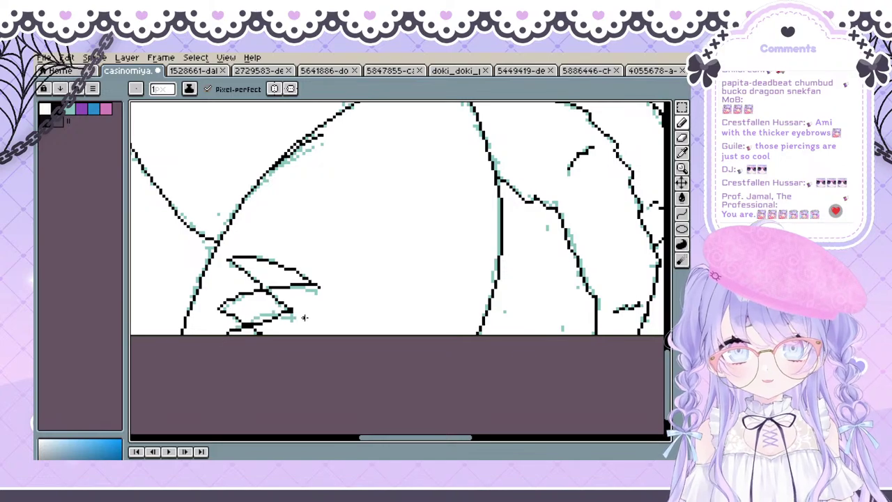
key("ctrl+z")
left_click_drag(218, 341, 300, 312)
key("ctrl+z")
key("ctrl+z")
left_click_drag(218, 309, 272, 333)
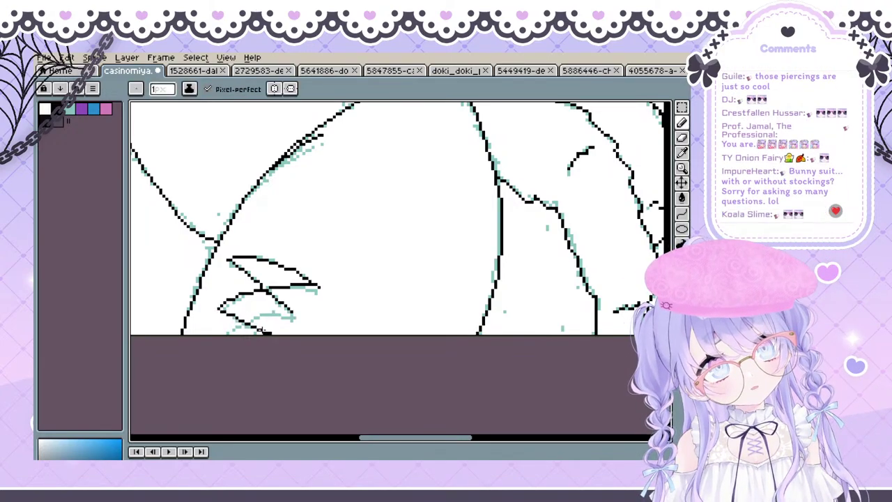
key("h")
left_click_drag(242, 268, 339, 275)
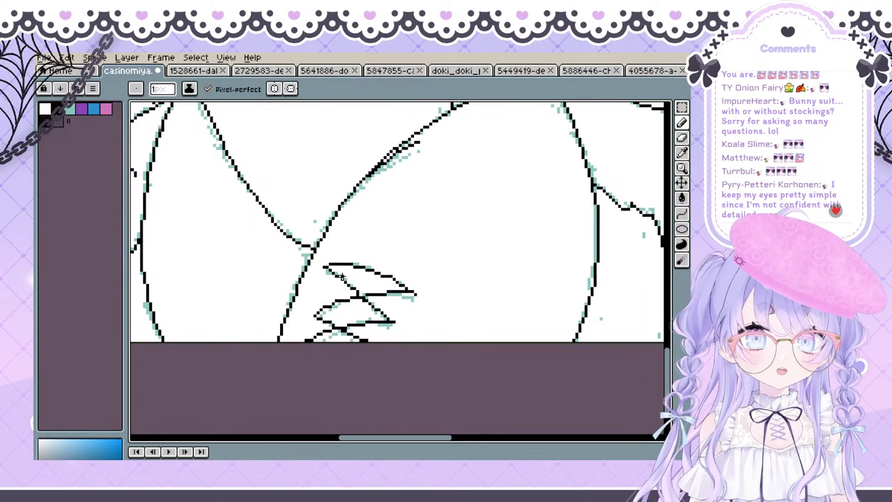
Hide the teal sketch and show the whole figure's black line art on a solid white background
scroll(346, 359, "down", 3)
key("space")
mouse_move(345, 346)
left_mouse_down()
mouse_move(392, 346)
mouse_move(343, 374)
left_mouse_up()
left_click_drag(361, 318, 340, 346)
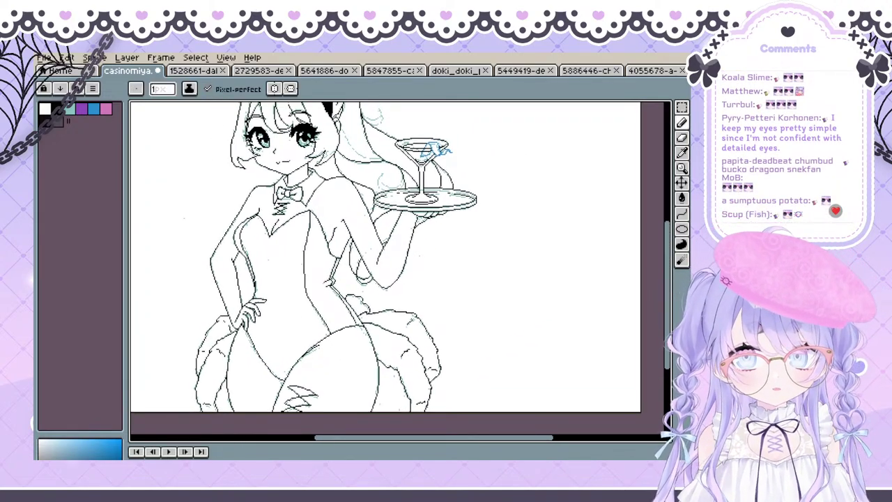
key("shift+x")
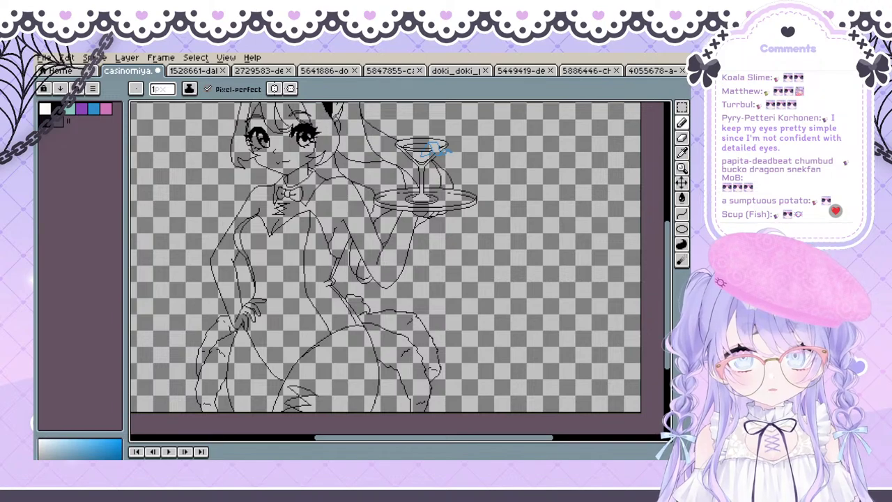
key("g")
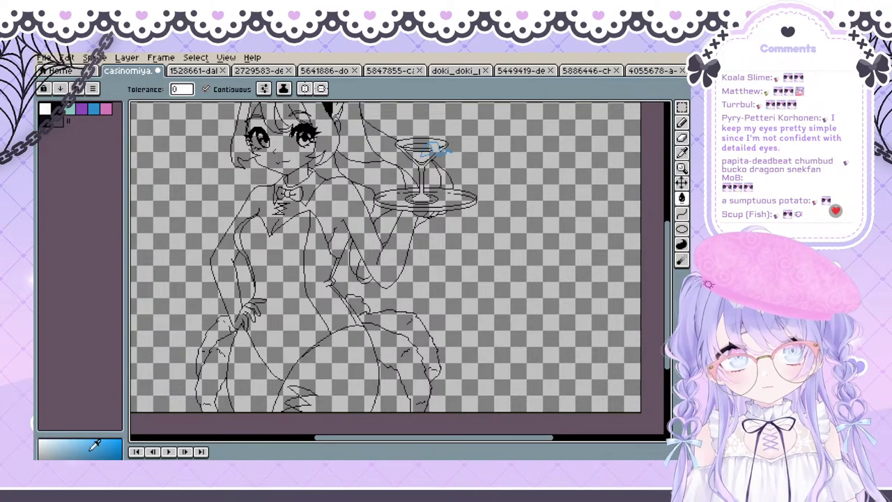
key("ctrl+shift+h")
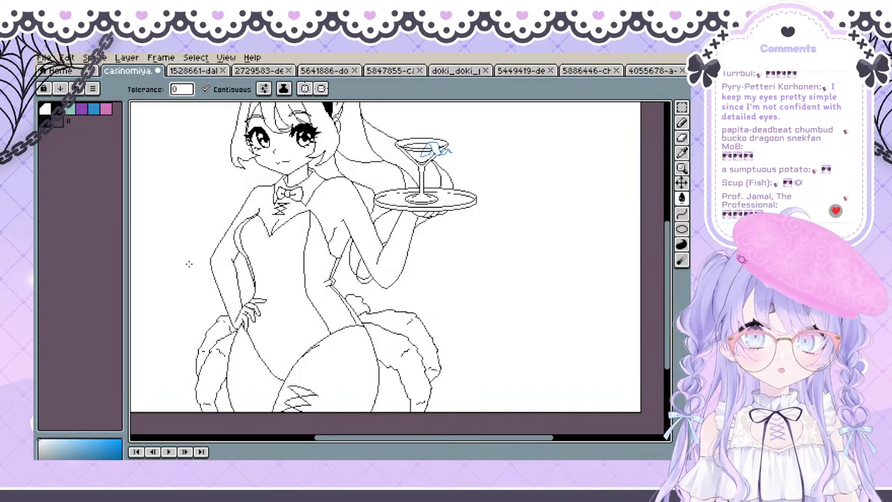
Examine the clean line art of the face, headband, hair and cocktail glass close up
key("minus")
scroll(236, 228, "up", 3)
key("space")
left_click_drag(332, 205, 314, 259)
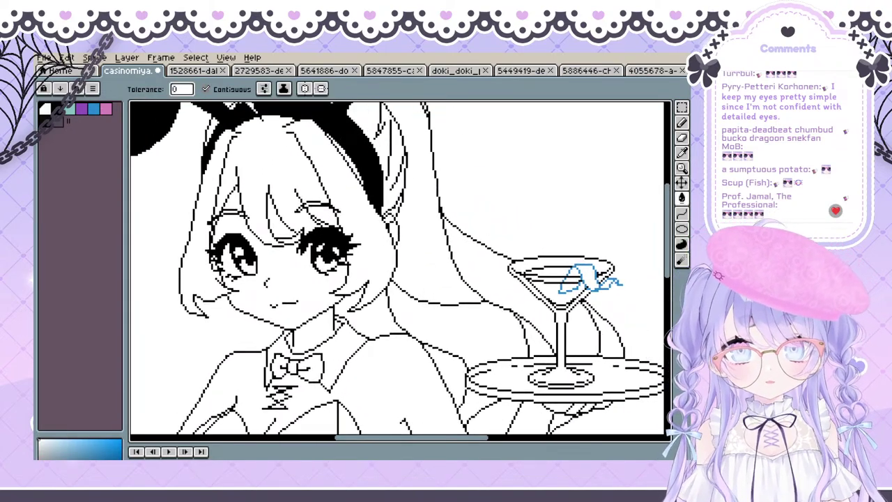
key("b")
key("space")
left_click_drag(405, 209, 409, 251)
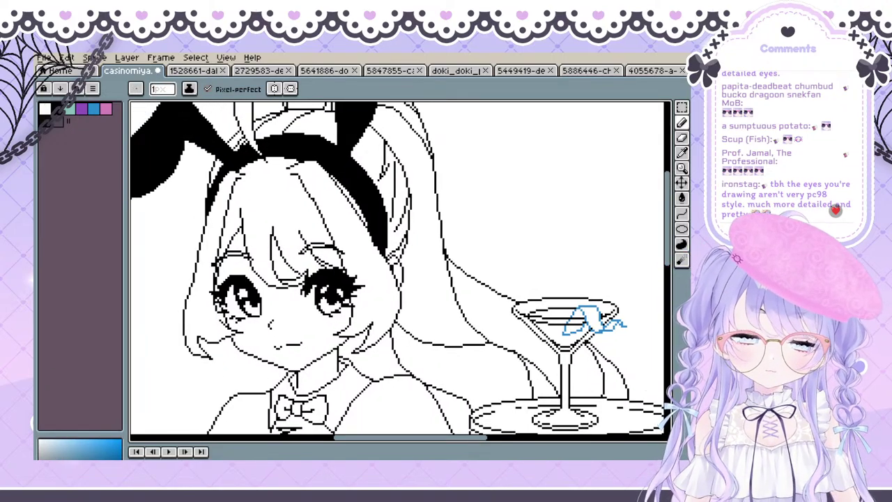
key("space")
left_click_drag(295, 252, 269, 230)
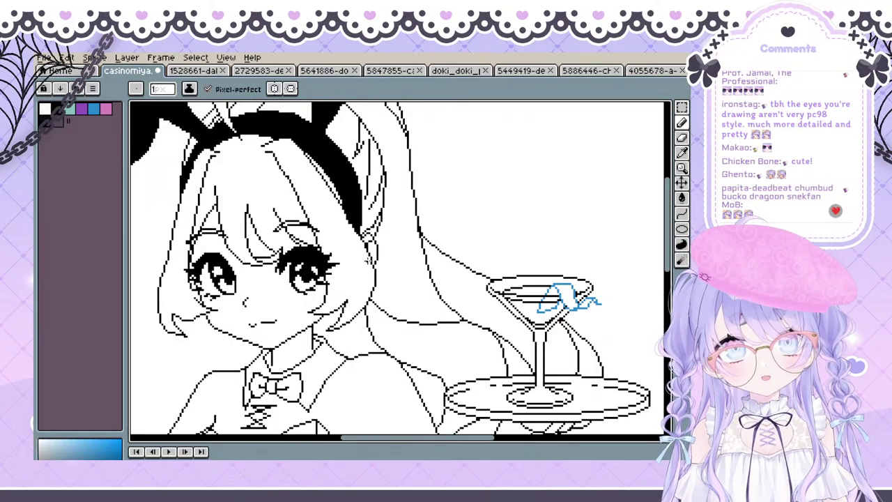
Undo the erasing around the eye and isolate the eyes, eyebrows and cocktail glass on white by hiding the other line art
key("e")
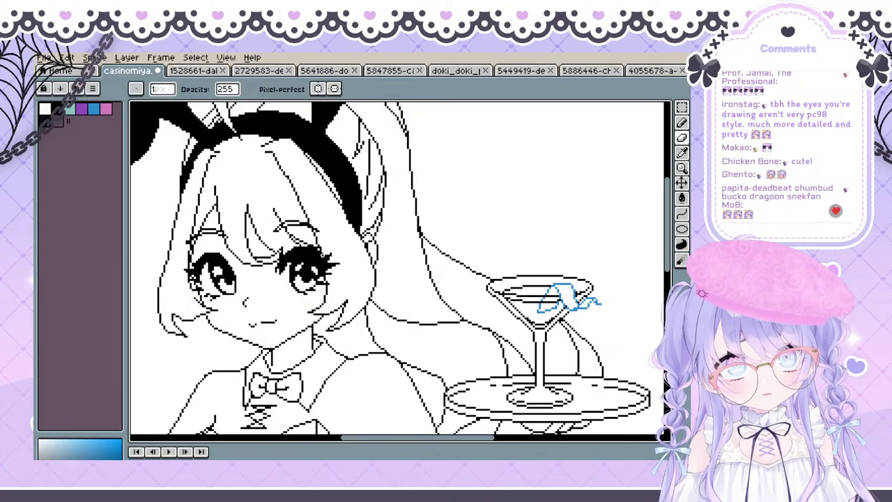
left_click_drag(322, 253, 325, 265)
key("ctrl+z")
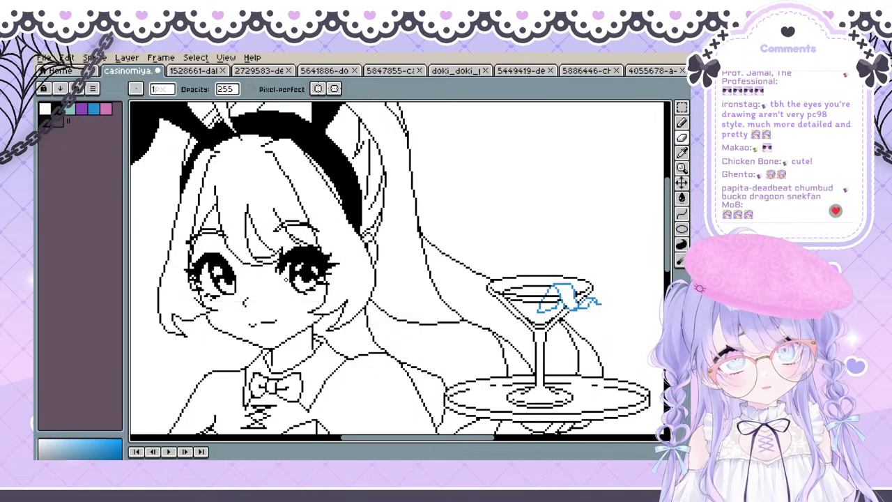
key("ctrl+z")
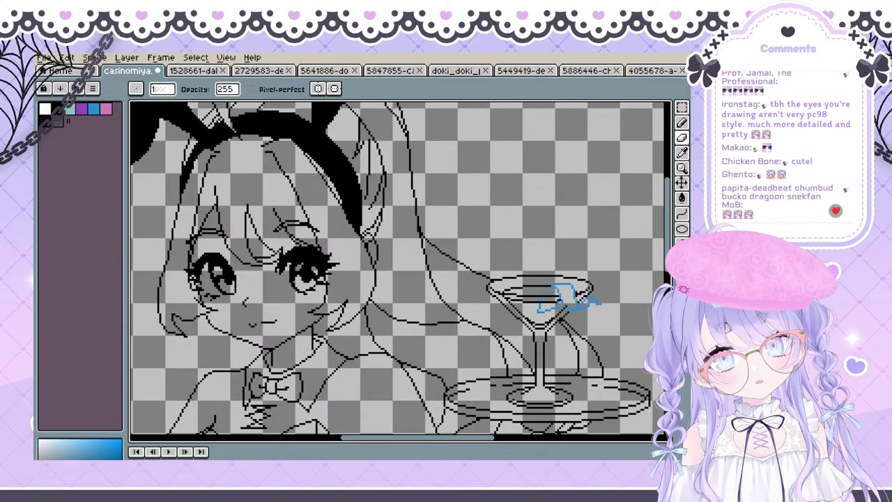
key("shift+x")
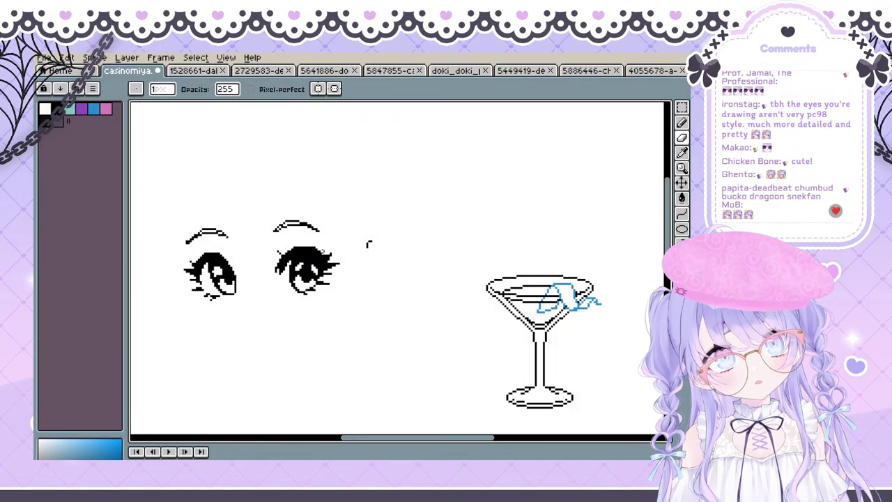
Reshape the pupil and highlight of the eye nearer the cocktail glass, alternating the 1 px pencil and eraser
mouse_move(335, 216)
left_mouse_down()
mouse_move(367, 186)
mouse_move(349, 204)
left_mouse_up()
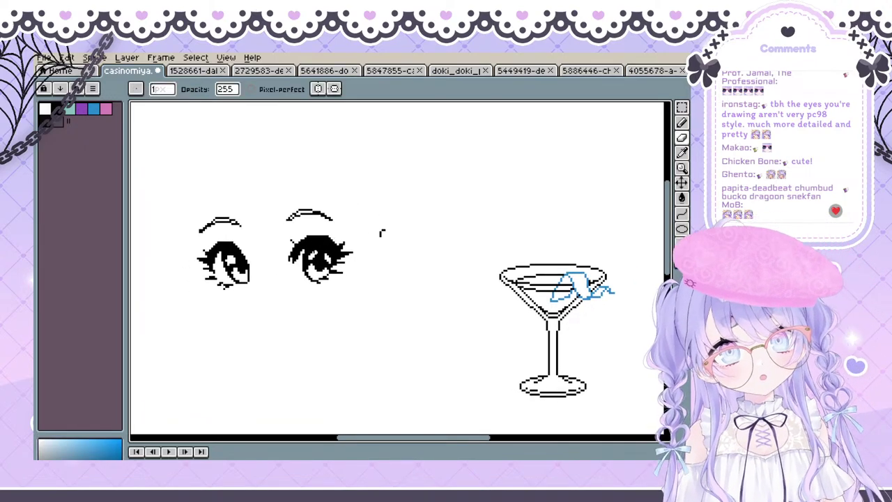
left_click_drag(337, 215, 341, 187)
key("b")
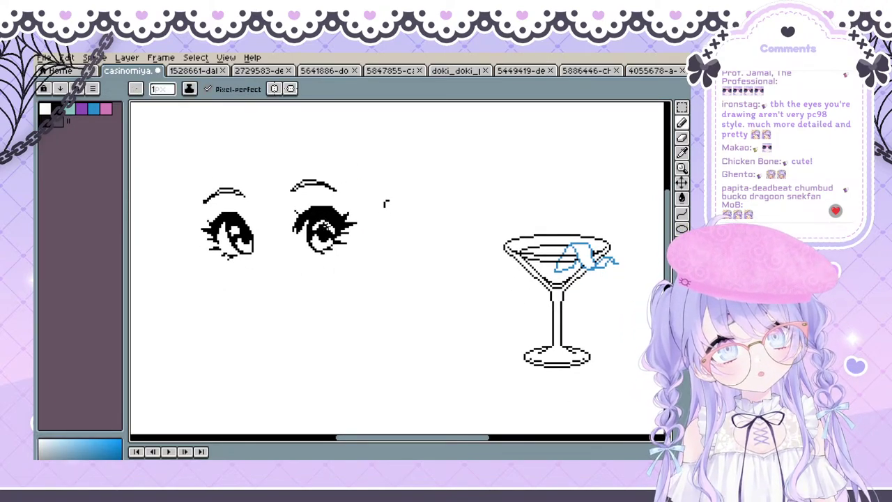
key("e")
mouse_move(378, 172)
left_mouse_down()
mouse_move(476, 146)
mouse_move(484, 152)
left_mouse_up()
left_click_drag(507, 249, 453, 334)
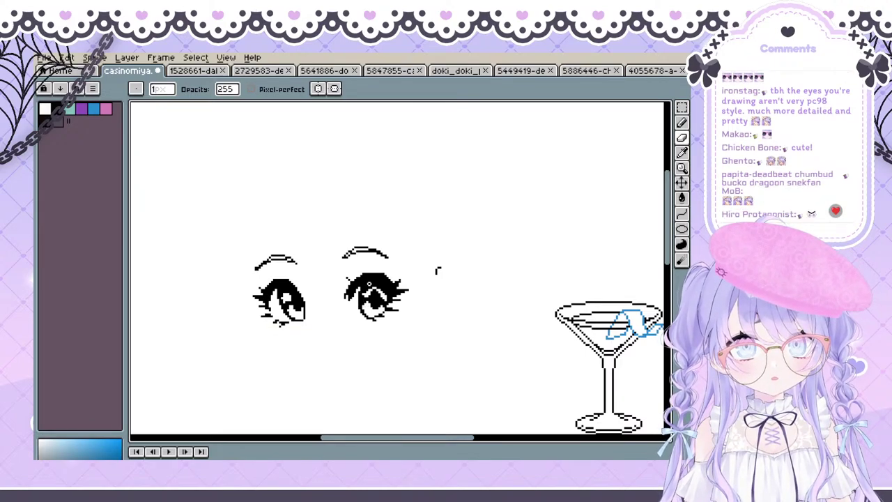
key("b")
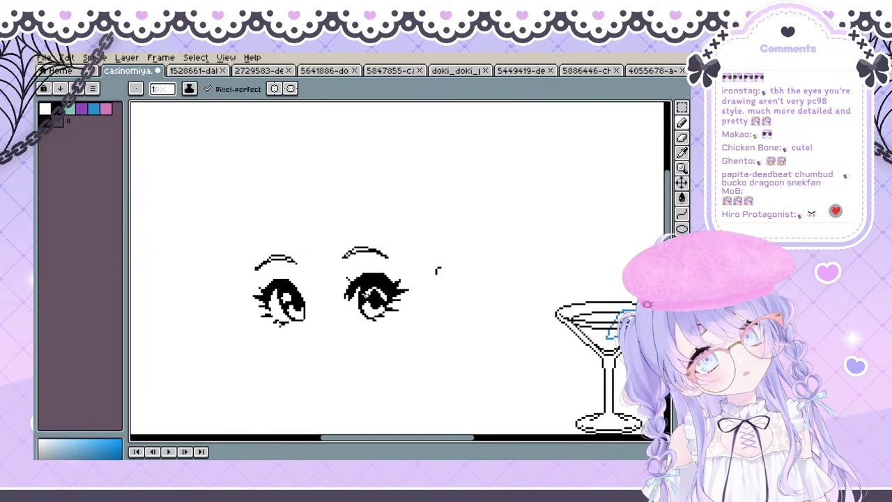
key("space")
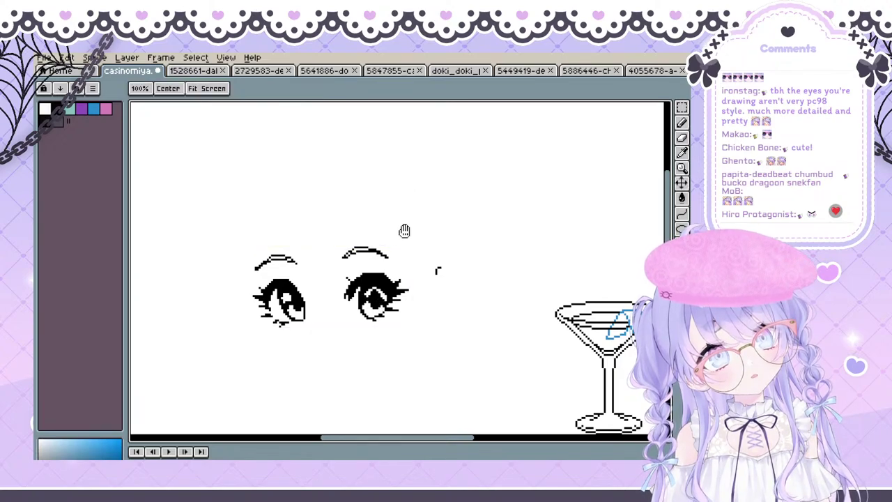
left_click_drag(419, 213, 461, 183)
mouse_move(430, 249)
left_mouse_down()
mouse_move(394, 174)
mouse_move(482, 191)
mouse_move(411, 214)
left_mouse_up()
key("b")
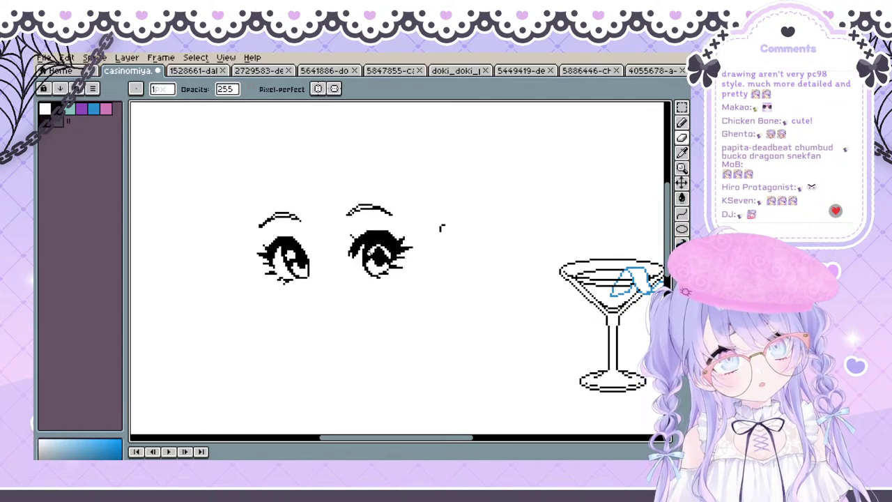
Refine the pupil edge and iris pixels of the same eye with small pencil and eraser touches
key("h")
mouse_move(369, 242)
left_mouse_down()
mouse_move(368, 263)
mouse_move(375, 244)
mouse_move(368, 243)
left_mouse_up()
key("b")
key("h")
key("b")
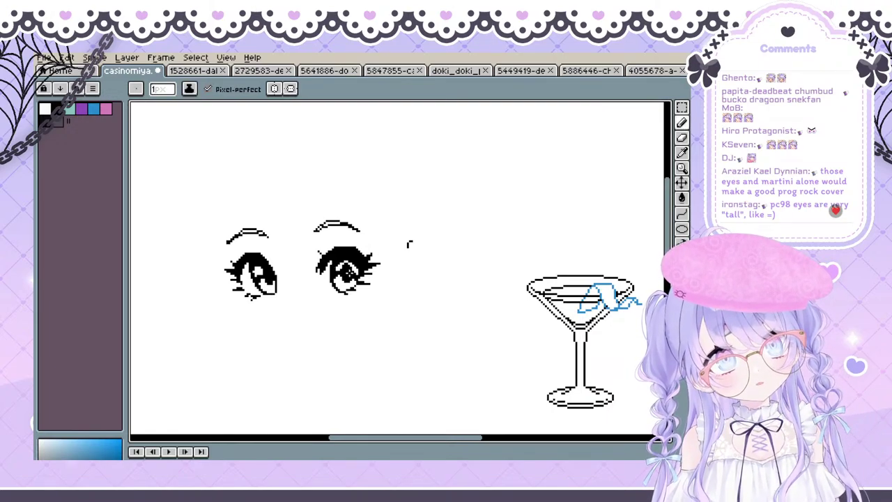
key("e")
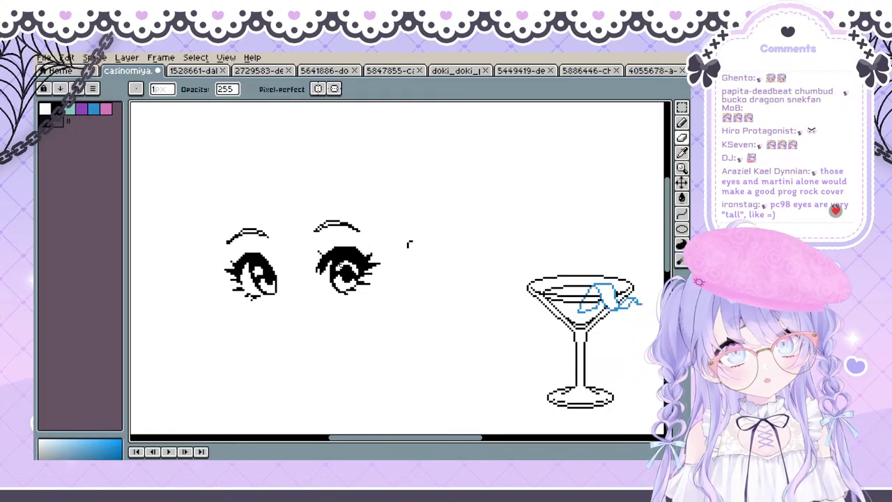
left_click_drag(409, 244, 404, 224)
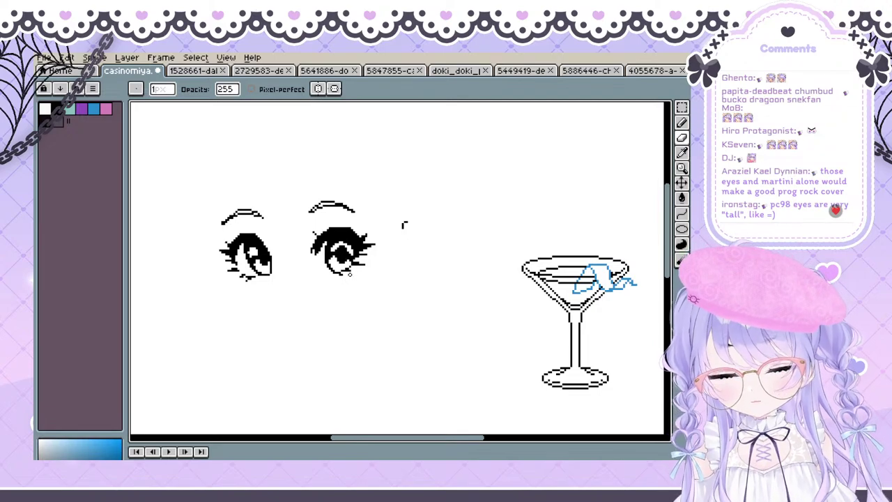
key("b")
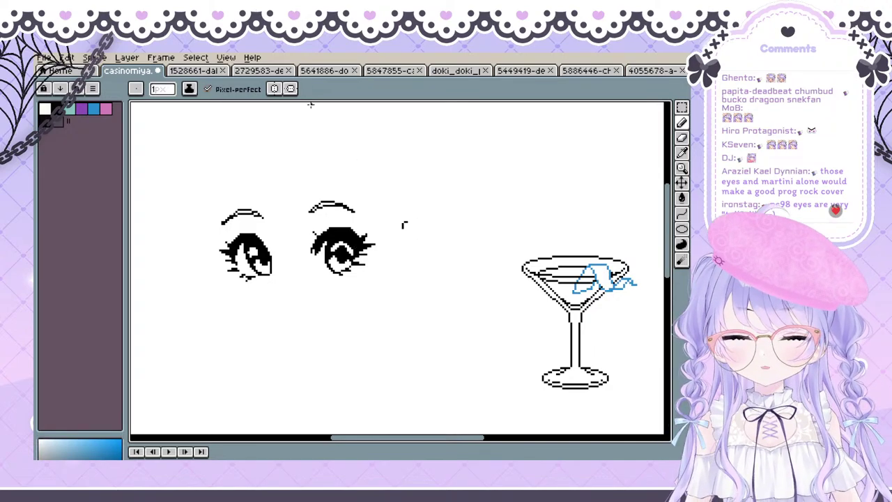
Look through the open pixel-art reference images to study how their characters' eyes are drawn
left_click(654, 70)
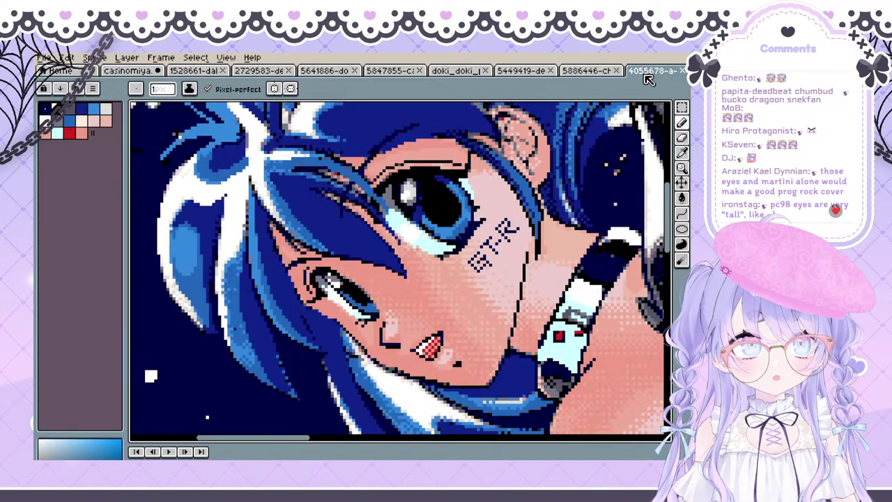
left_click(570, 72)
left_click(534, 74)
left_click(584, 72)
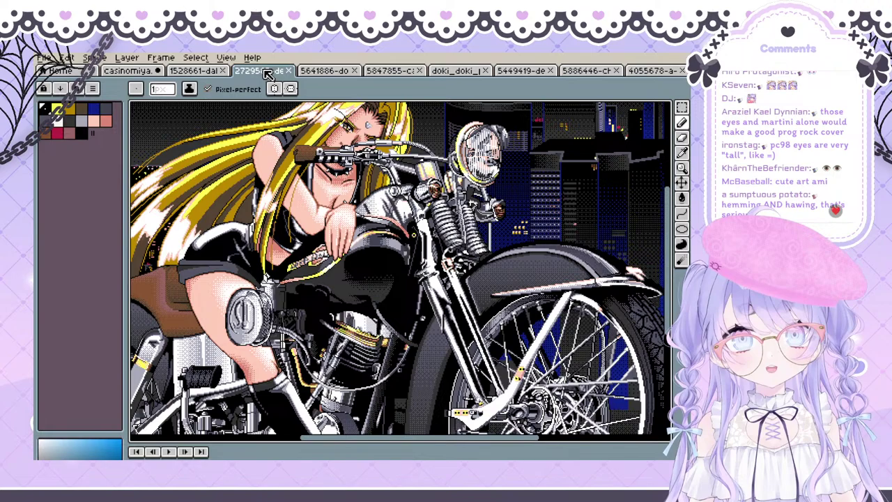
left_click(265, 73)
left_click(335, 72)
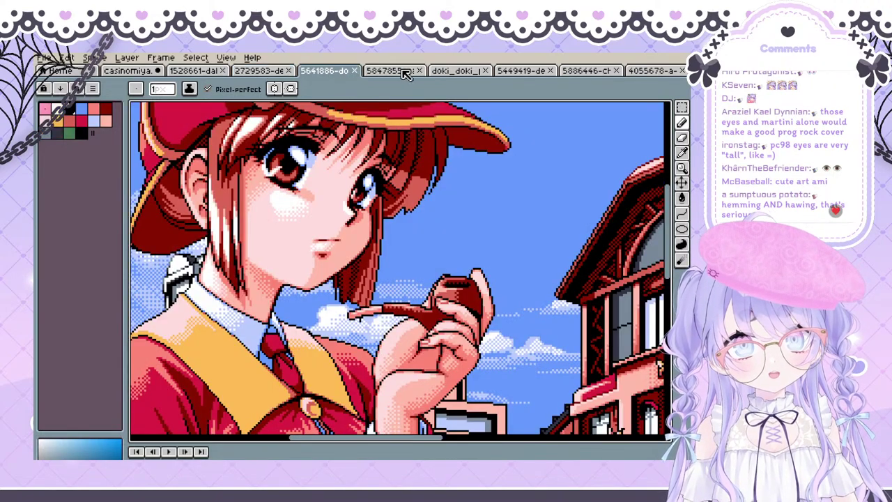
left_click(402, 77)
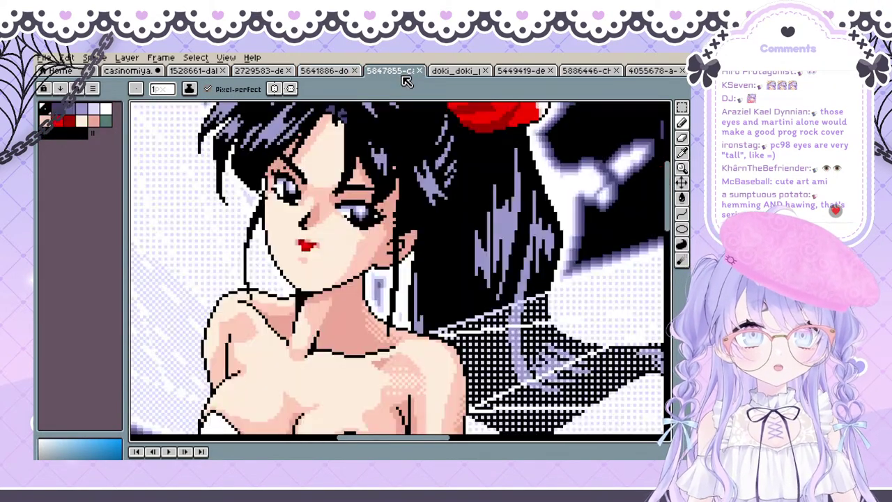
left_click(451, 76)
left_click(538, 73)
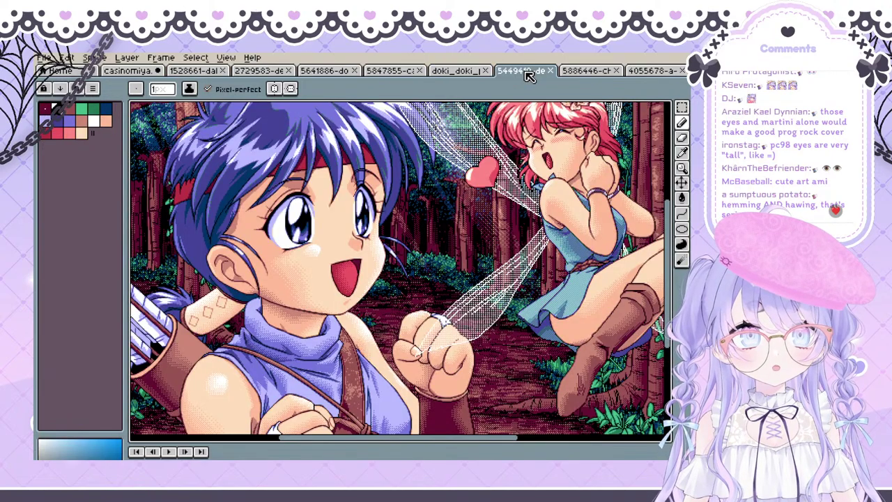
Compare the eye styles again, from the blonde girl in the apron to the red-haired swordswoman
left_click(199, 74)
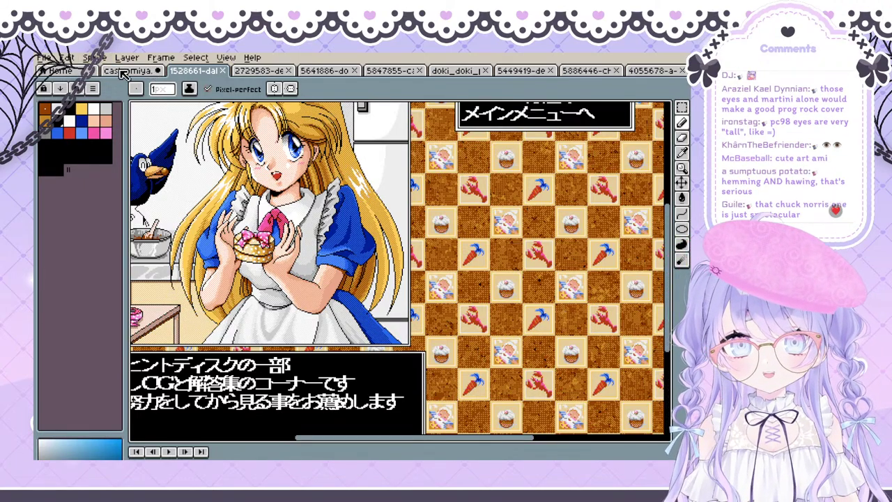
left_click(377, 71)
left_click(334, 76)
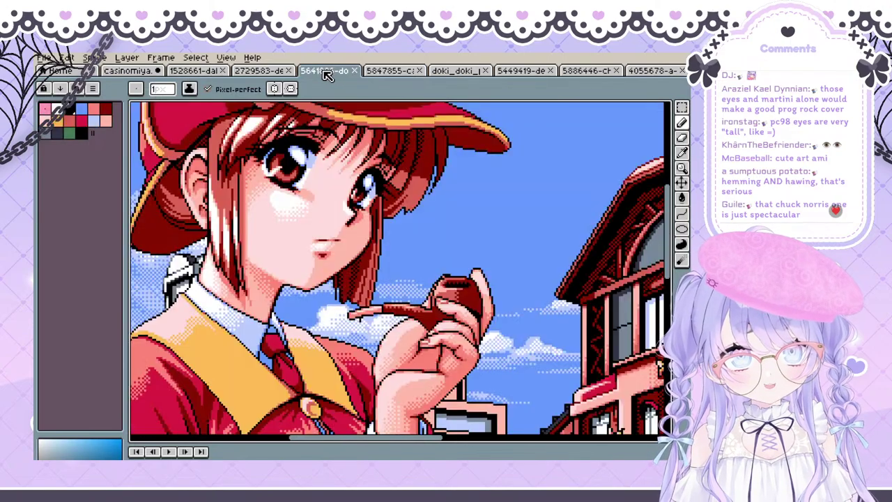
left_click(280, 72)
left_click(478, 75)
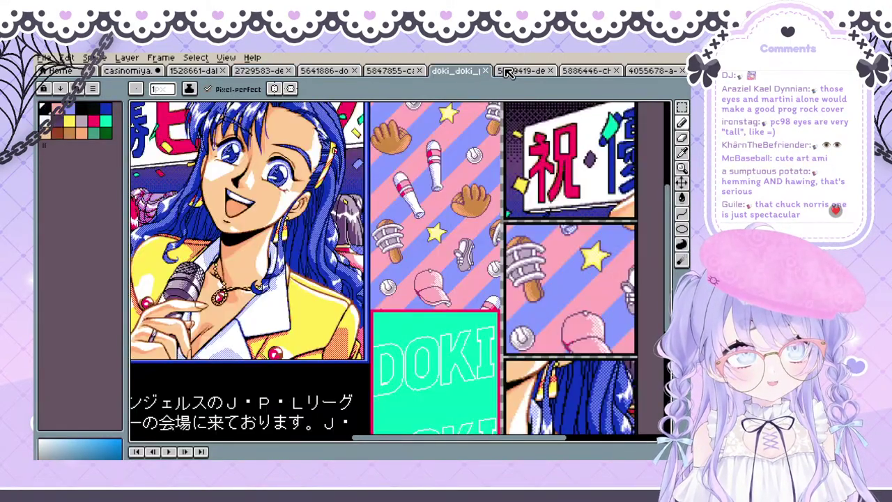
left_click(517, 73)
left_click(596, 72)
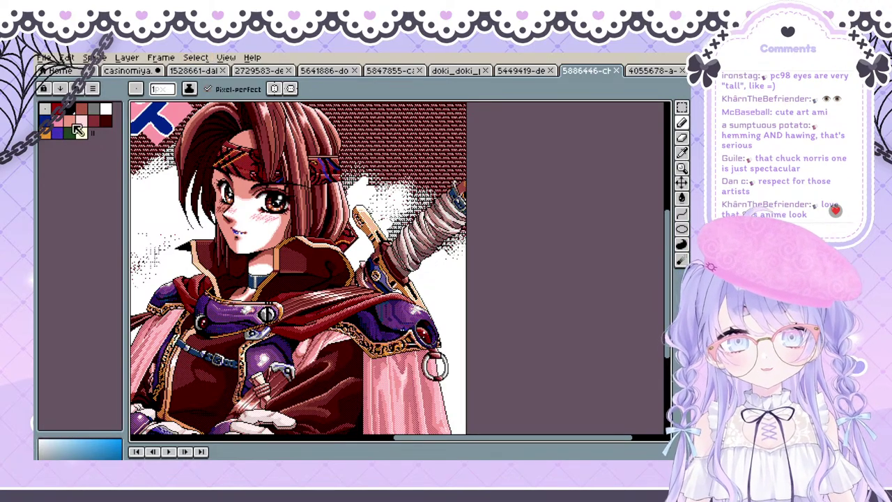
Return to the bunny girl drawing and show all its line-art layers around the eyes again
left_click(109, 76)
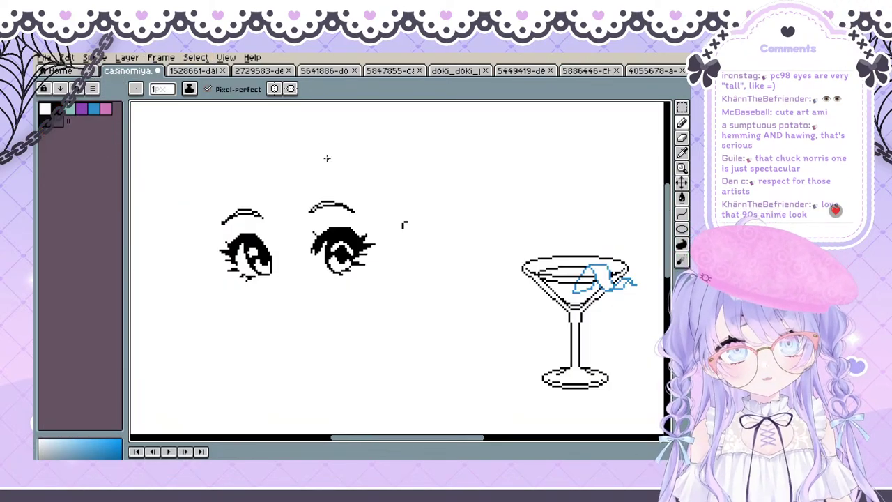
scroll(325, 158, "down", 2)
scroll(272, 340, "up", 1)
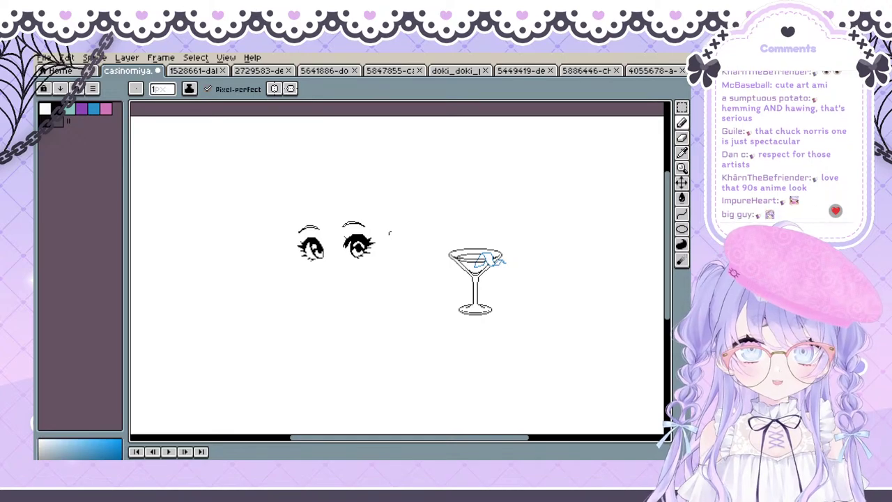
key("shift+x")
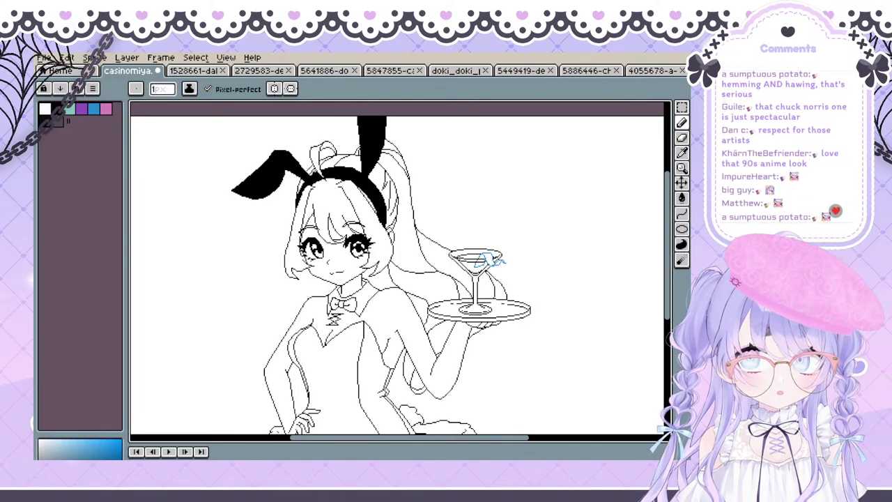
left_click_drag(391, 341, 354, 245)
scroll(340, 271, "down", 1)
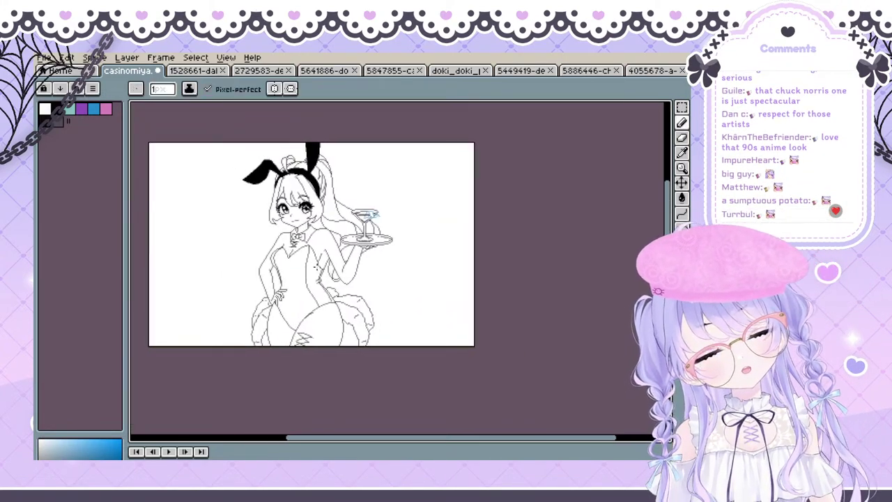
scroll(340, 272, "up", 2)
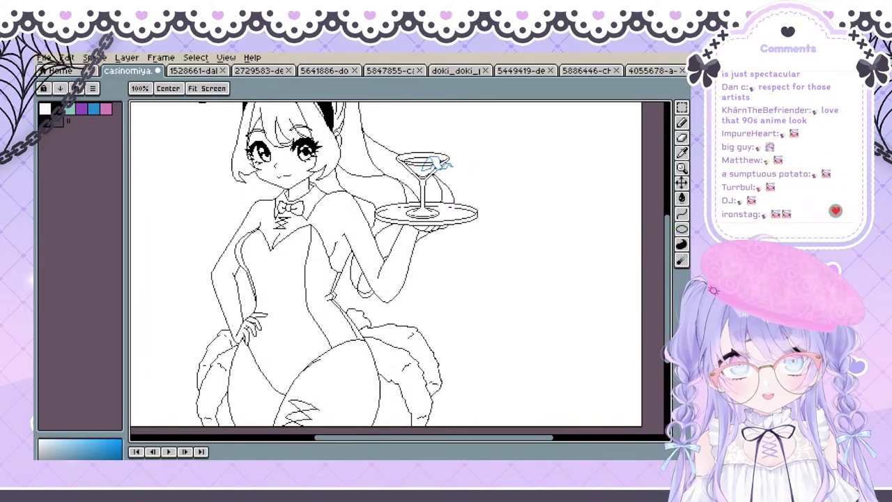
right_click(215, 457)
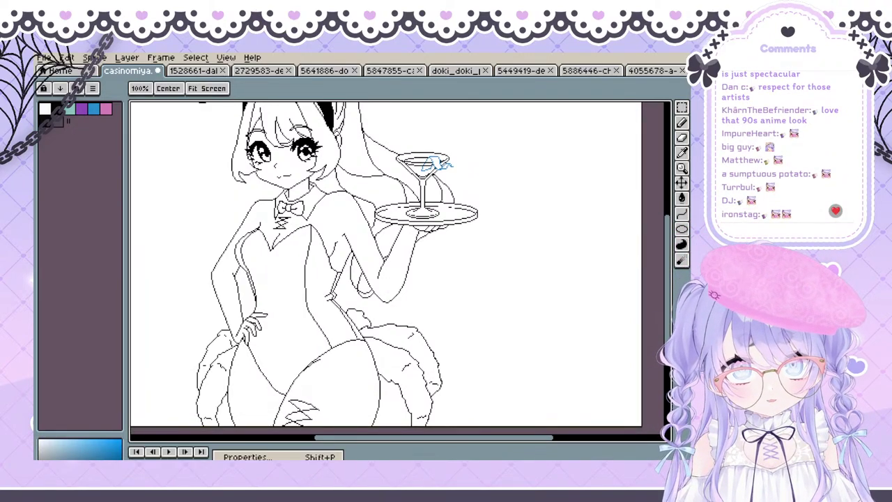
key("Escape")
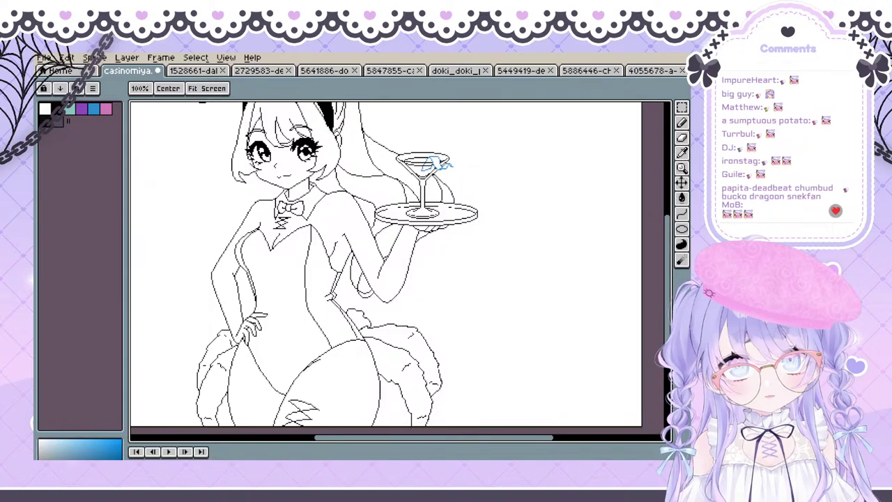
key("b")
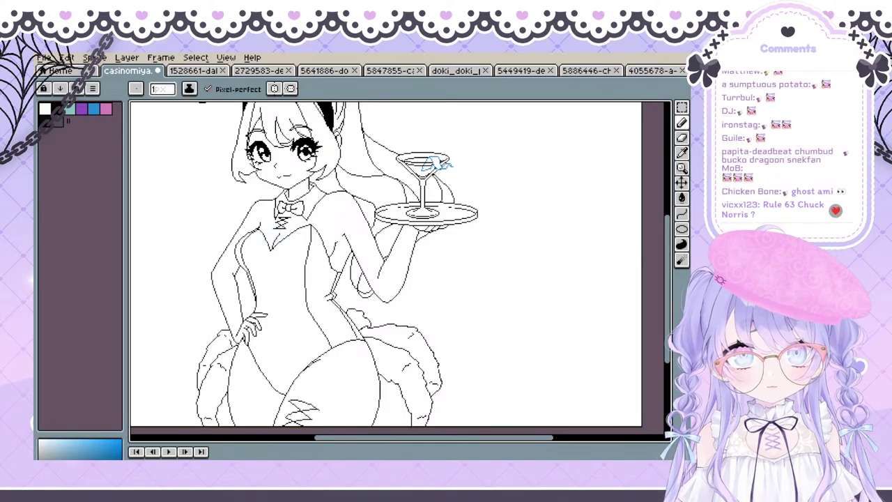
right_click(203, 453)
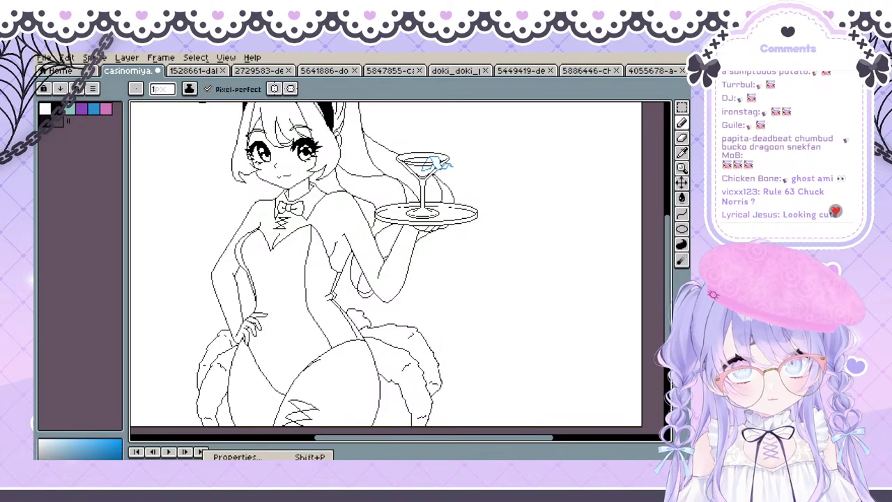
key("Escape")
right_click(210, 453)
key("Escape")
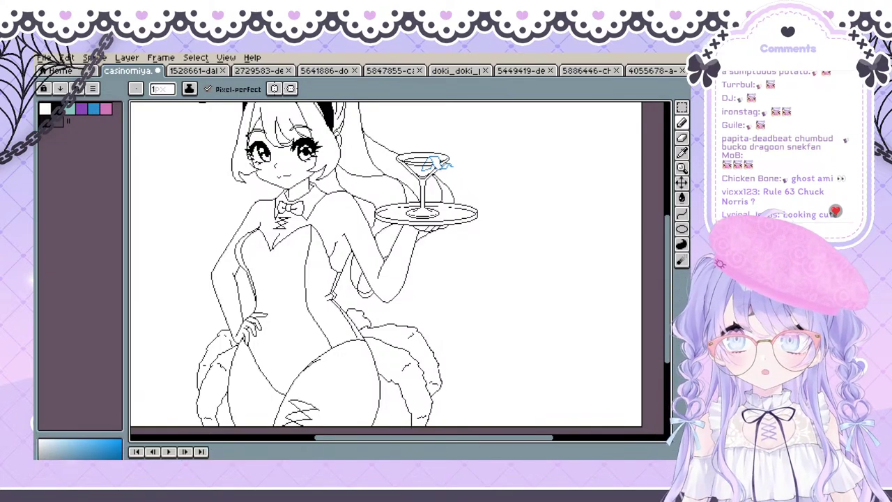
right_click(208, 451)
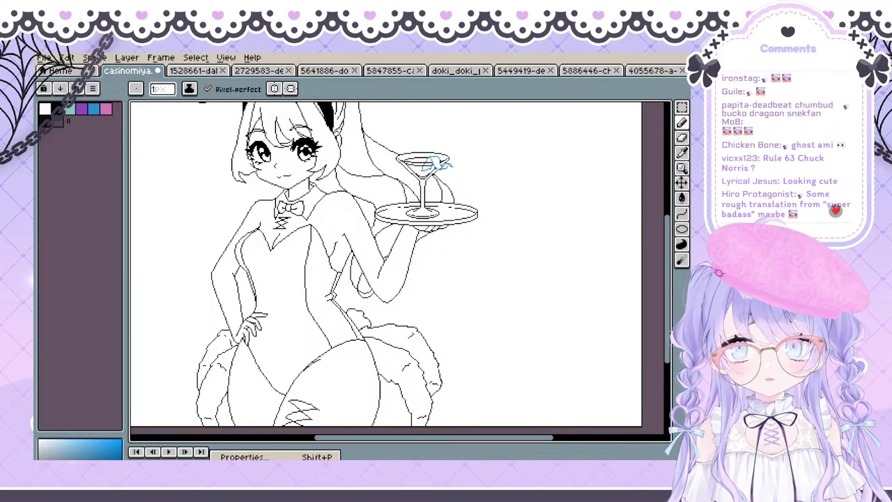
key("Escape")
right_click(208, 451)
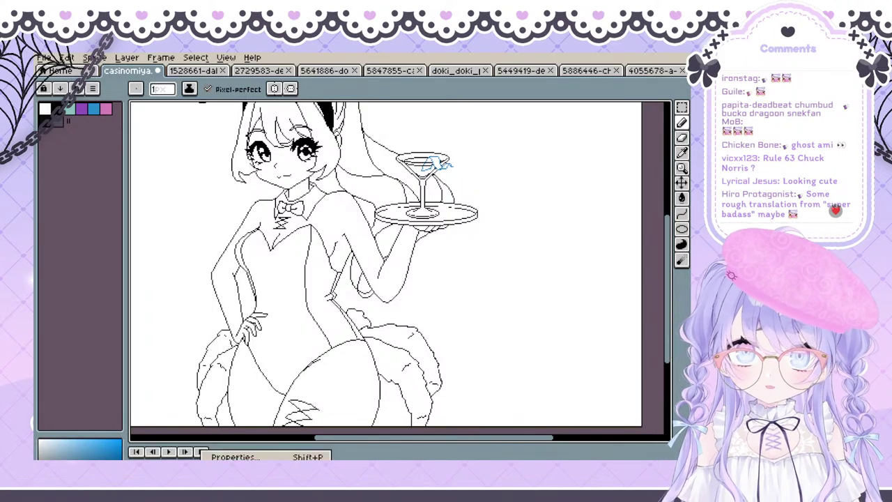
key("Escape")
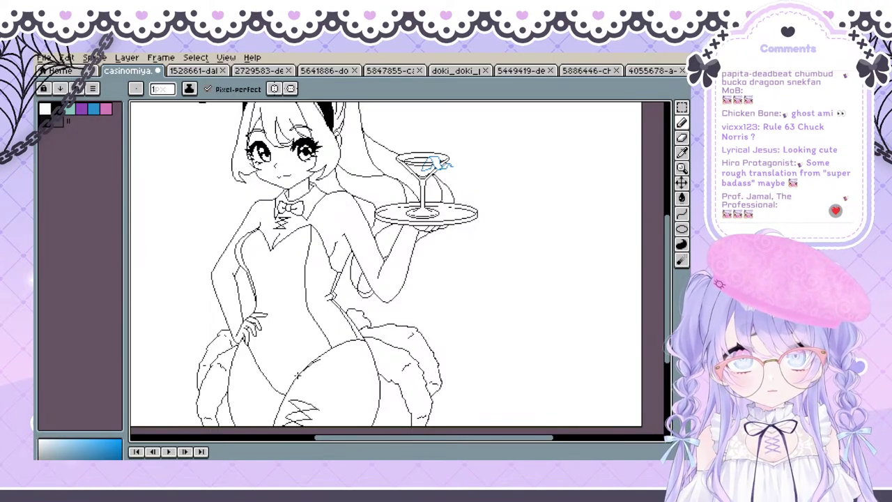
Examine the reference images of the blonde girl in the apron and the long-haired woman on the motorcycle
scroll(338, 382, "down", 2)
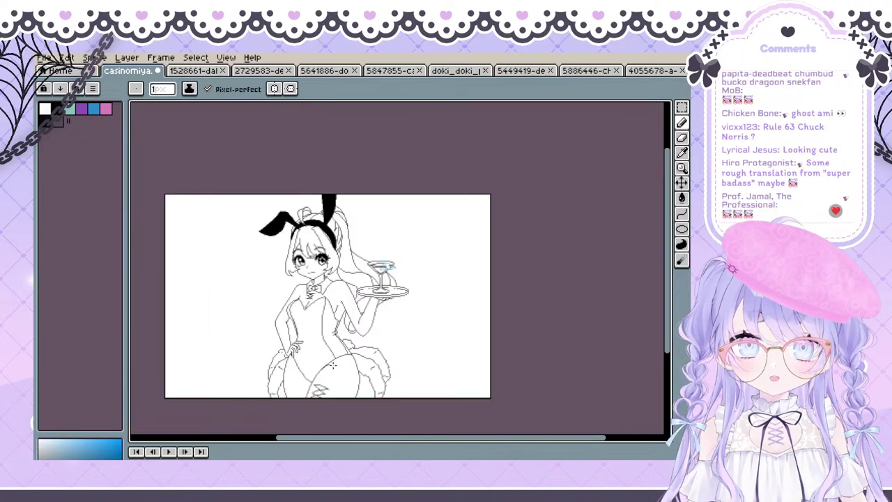
scroll(331, 347, "up", 4)
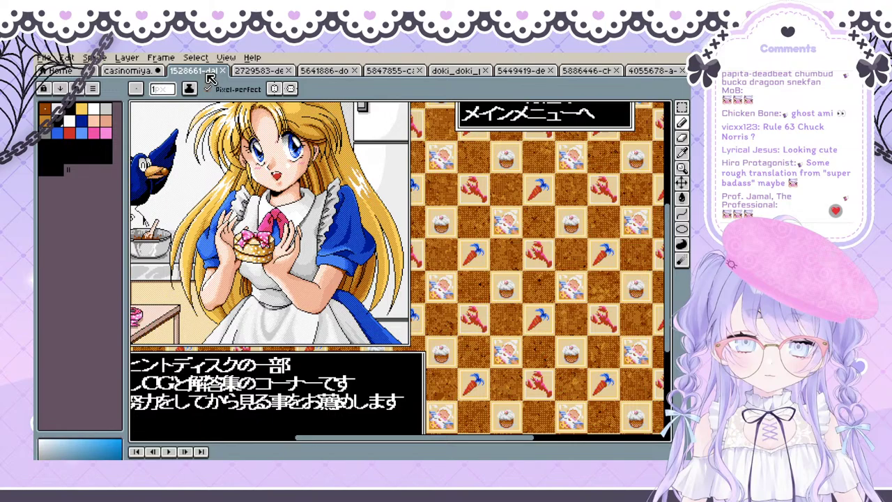
left_click(199, 72)
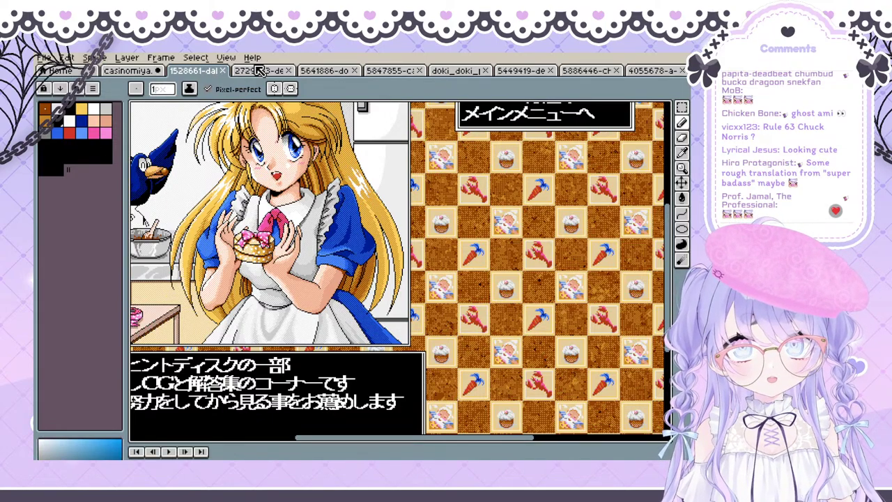
left_click(259, 70)
scroll(320, 293, "up", 2)
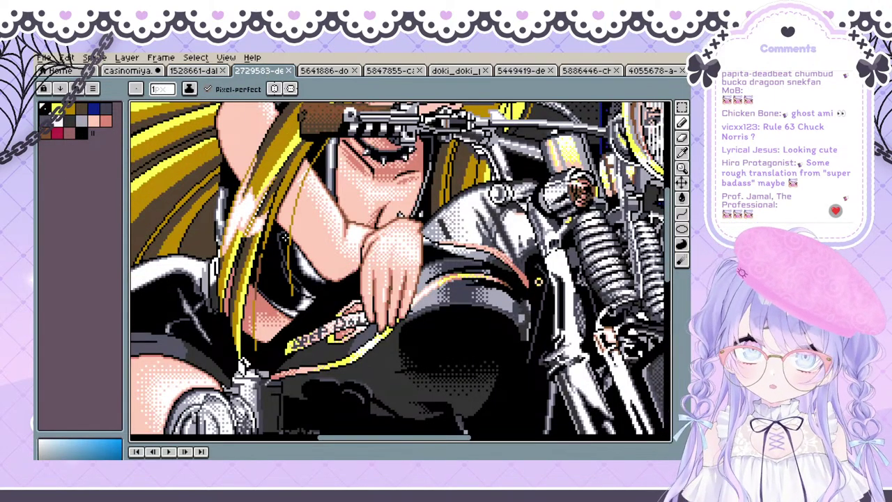
scroll(335, 237, "down", 2)
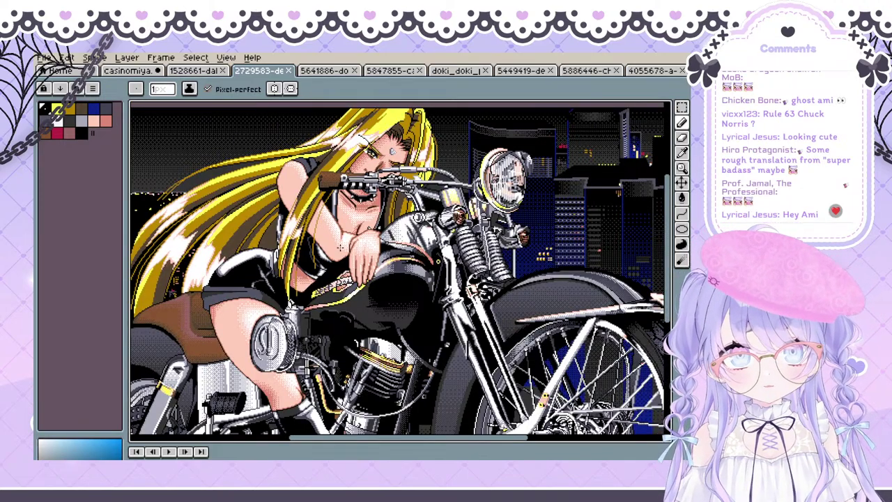
scroll(340, 247, "up", 1)
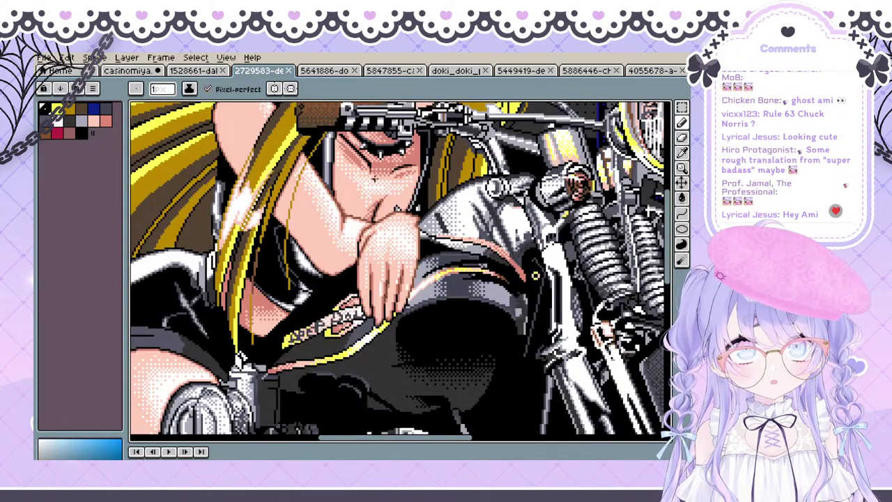
scroll(374, 179, "up", 1)
Compare the colouring in the other reference images, including the black-haired woman in red, the forest pair, the swordswoman and the blue-haired close-up
left_click(397, 72)
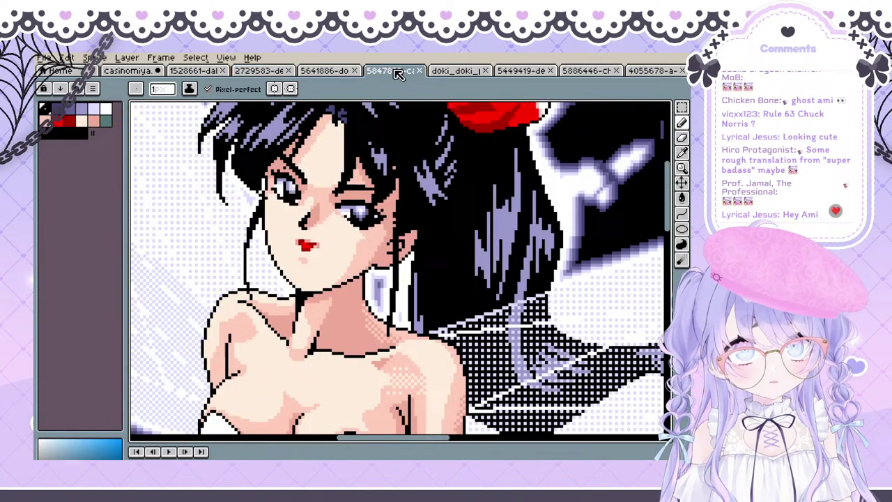
left_click(332, 72)
left_click(375, 73)
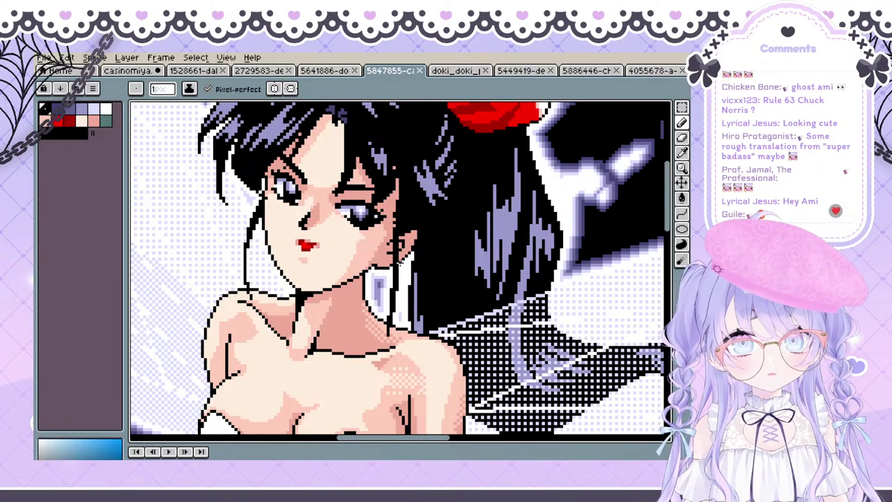
scroll(373, 339, "down", 1)
left_click_drag(365, 377, 294, 331)
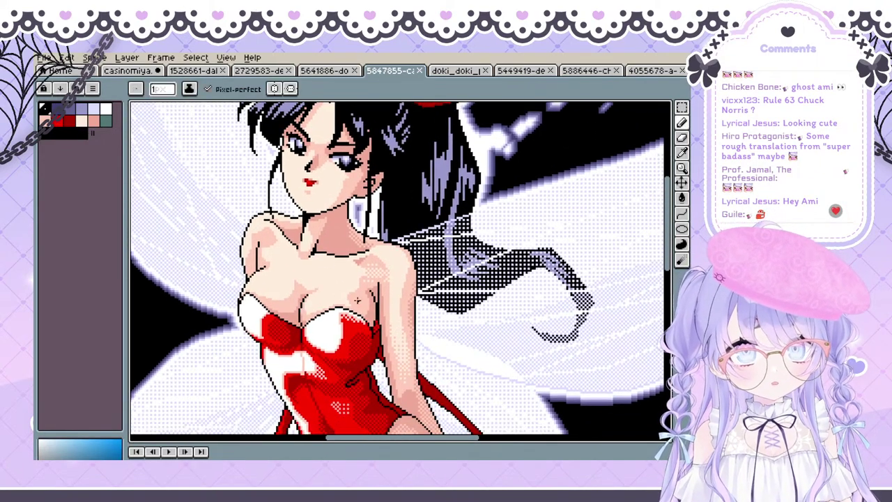
left_click(481, 71)
left_click(524, 70)
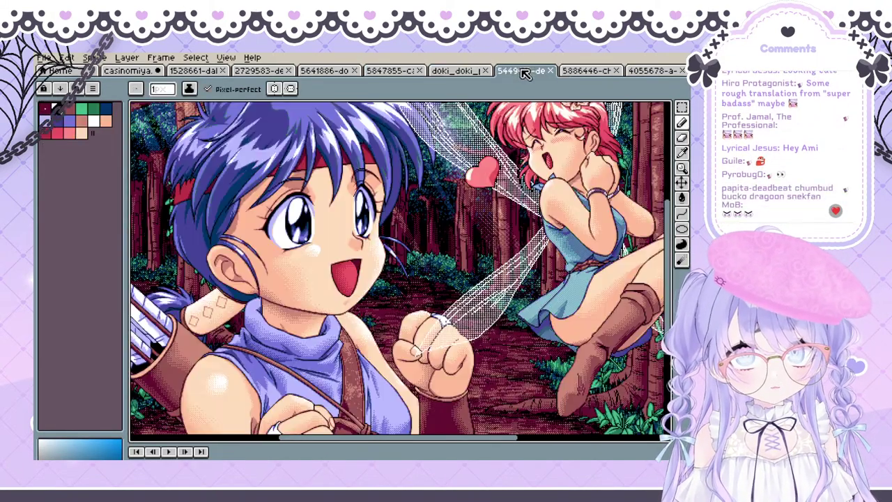
left_click(581, 70)
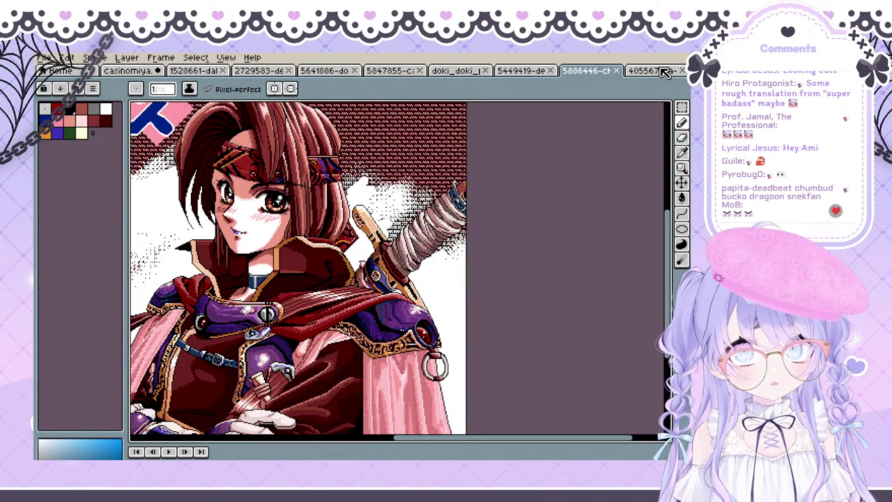
left_click(663, 73)
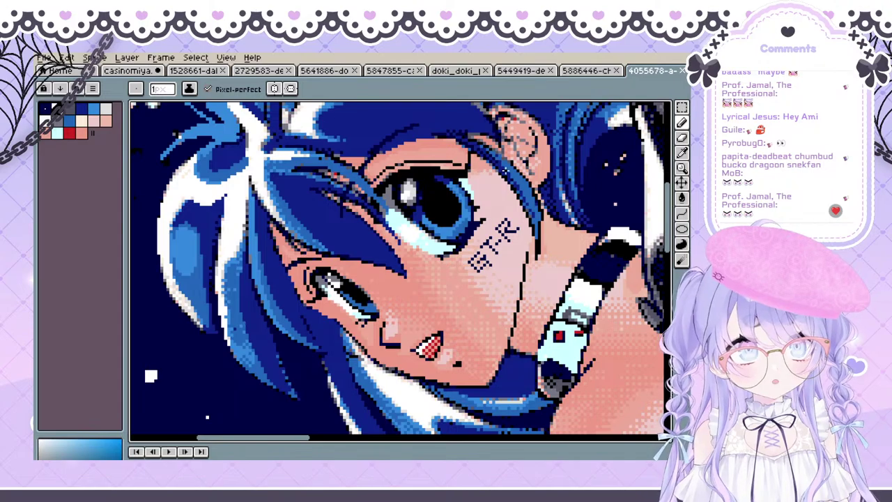
left_click(348, 72)
left_click(388, 72)
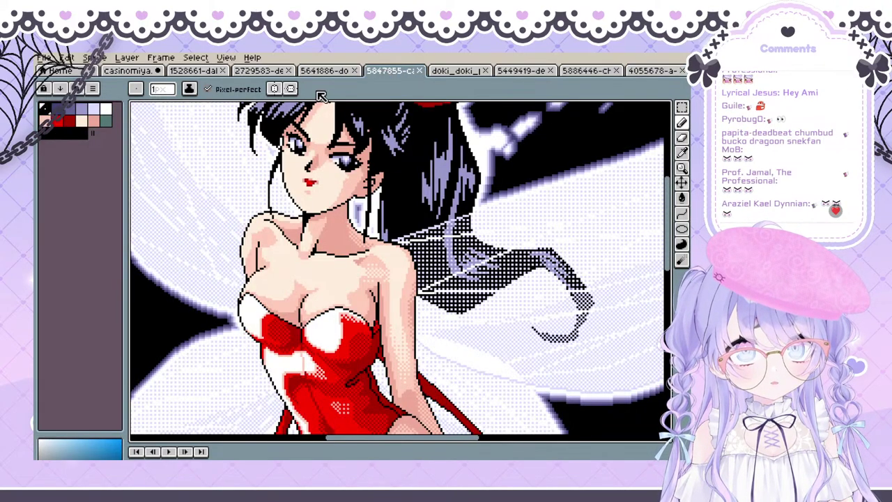
Try to carry a light skin colour sampled from the black-haired woman in red over to the bunny girl drawing
left_click(333, 191, "alt")
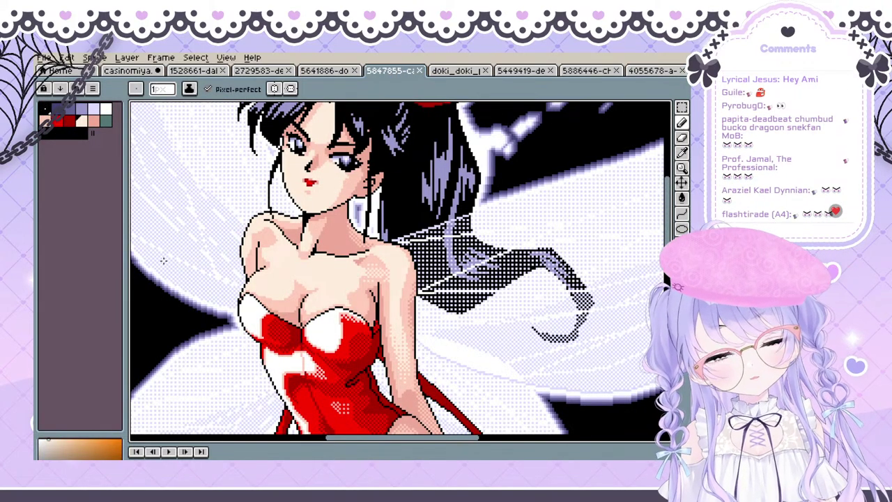
left_click(149, 72)
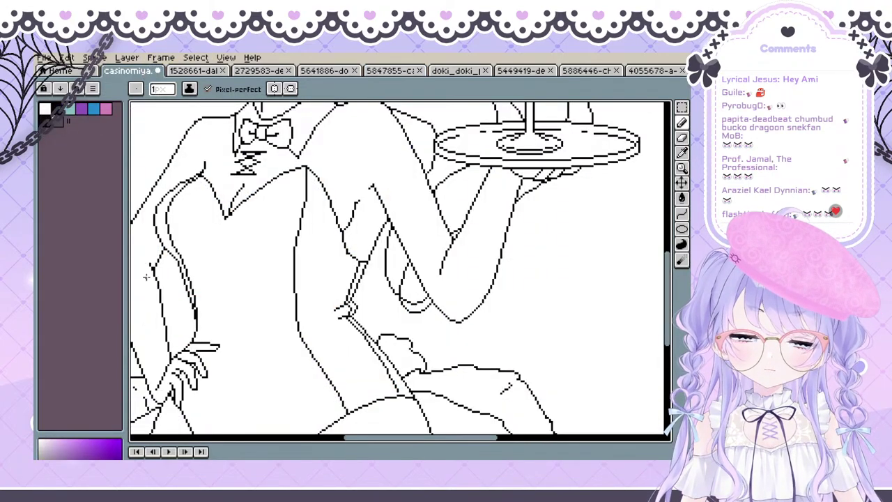
left_click(394, 72)
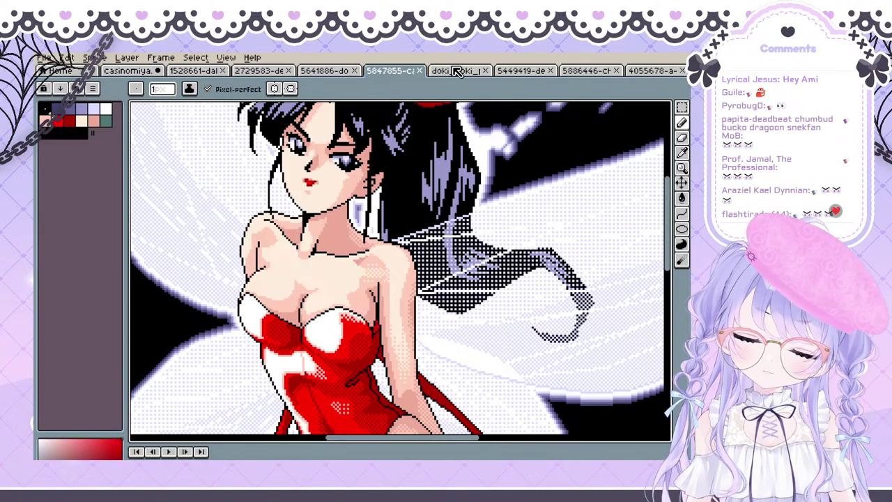
Sample the light skin tone on the black-haired woman's chest and copy its hex value ffeedd
key("space")
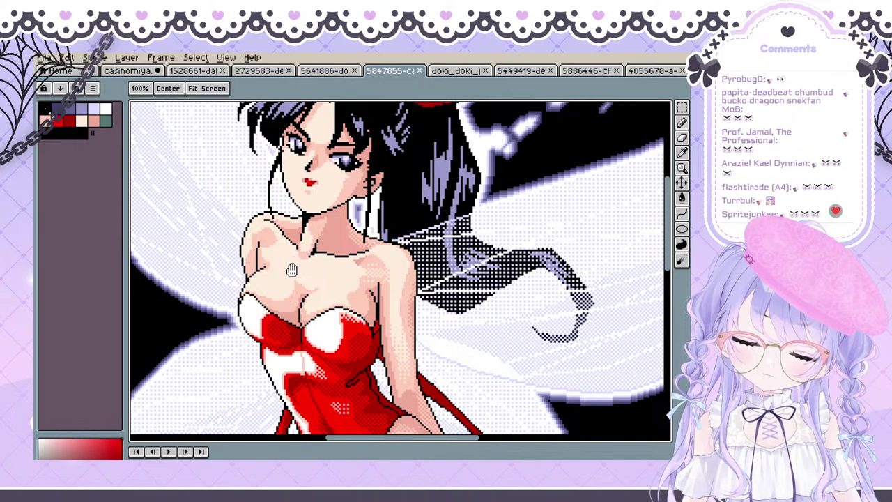
left_click(293, 270, "alt")
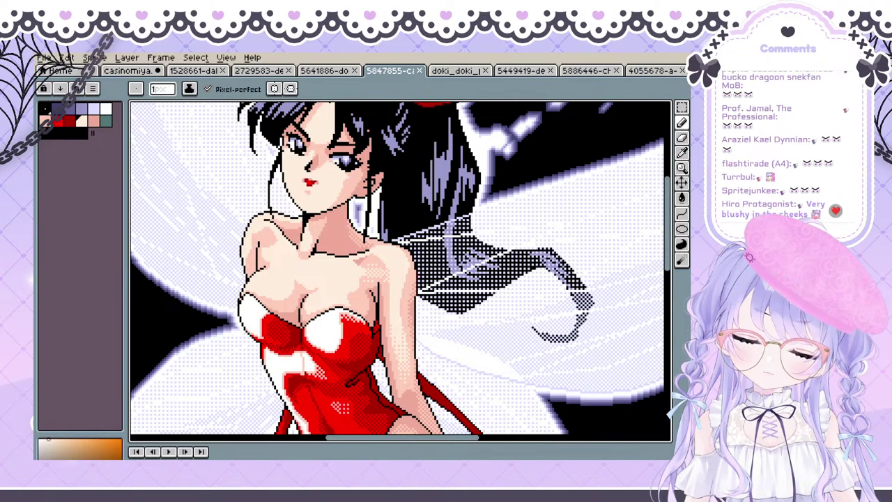
left_click(48, 441)
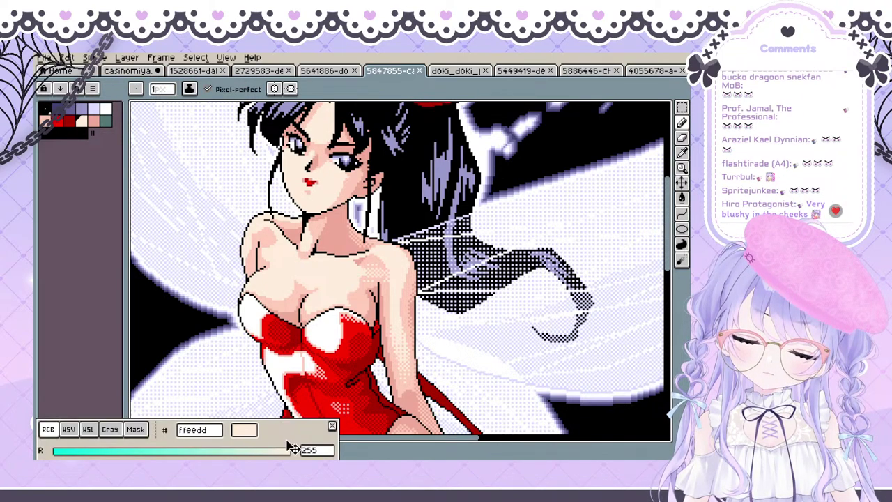
left_click(188, 433)
key("ctrl+c")
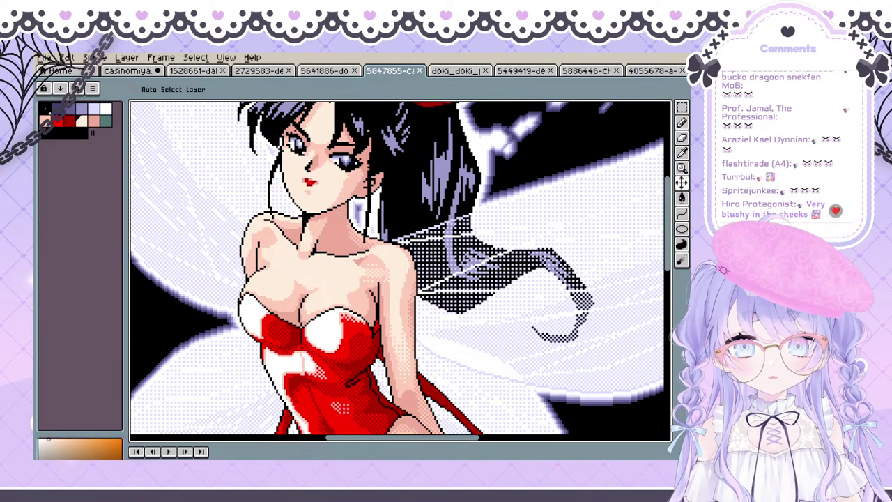
left_click(73, 474)
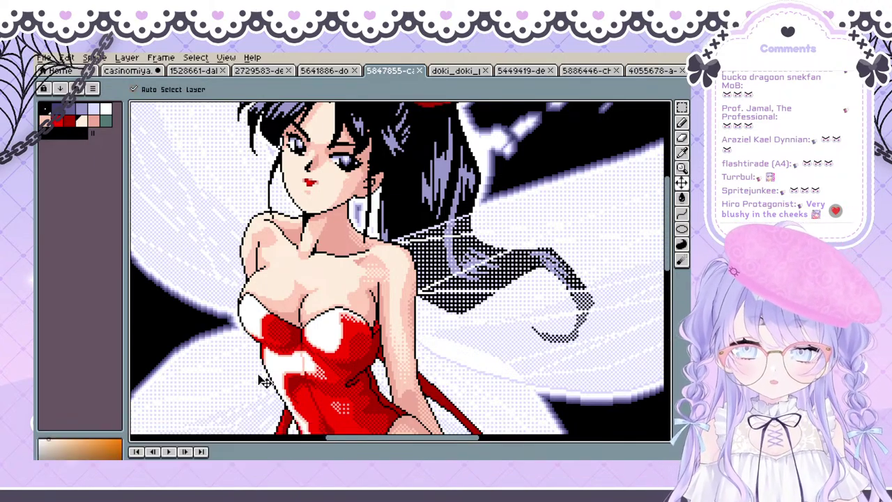
Try to enter the copied skin tone's hex value as the drawing colour in the bunny girl file
left_click(196, 71)
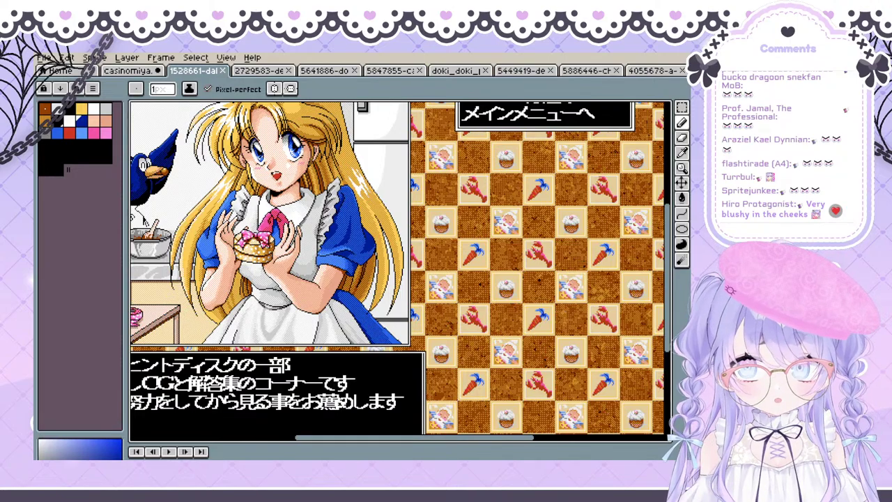
left_click(140, 70)
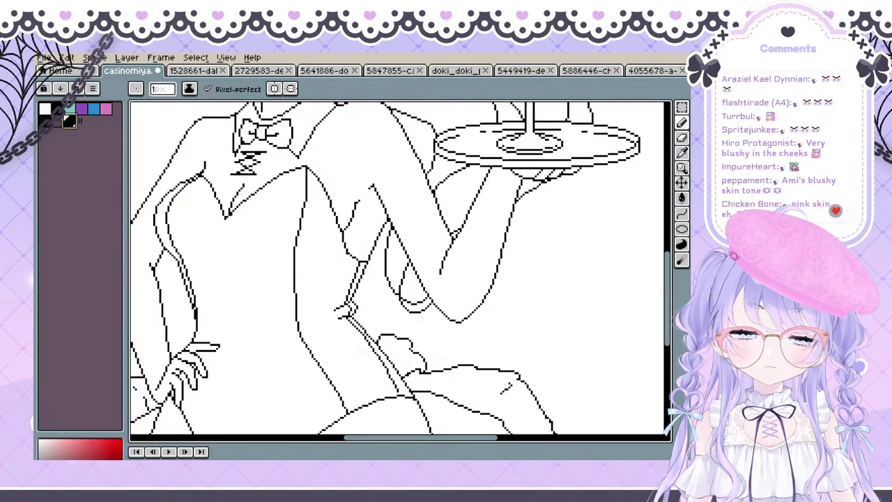
left_click(78, 493)
left_click(198, 430)
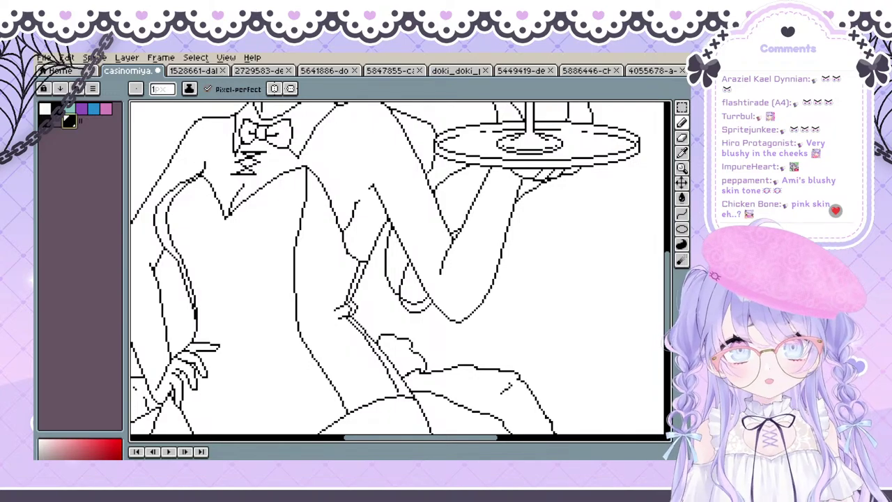
Sample the light skin tone on the face of the black-haired woman in red and copy its hex value ffeedd
left_click(323, 70)
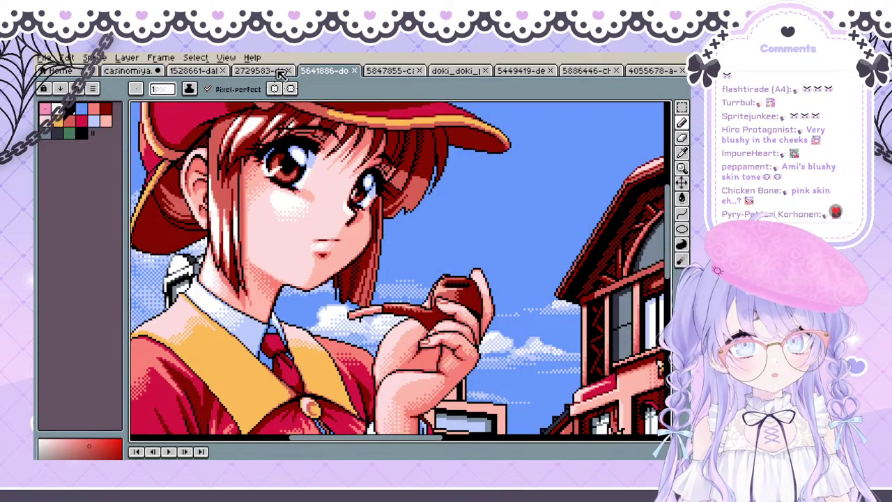
left_click(392, 72)
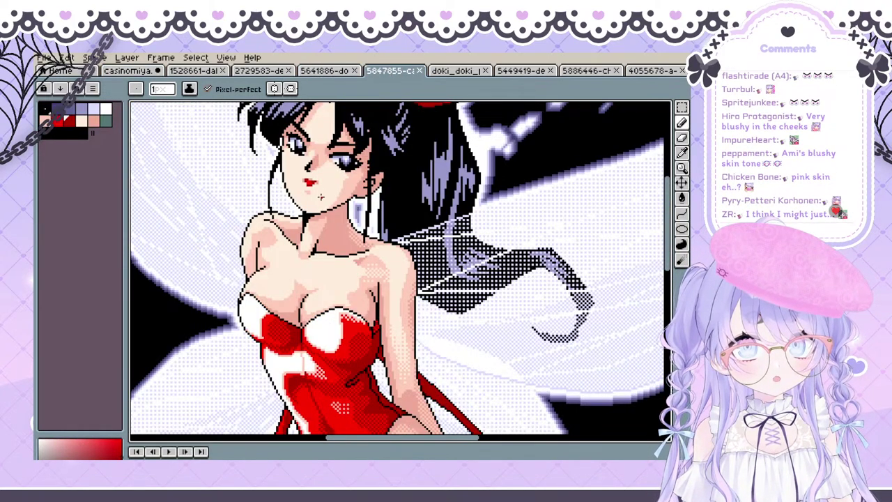
key("space")
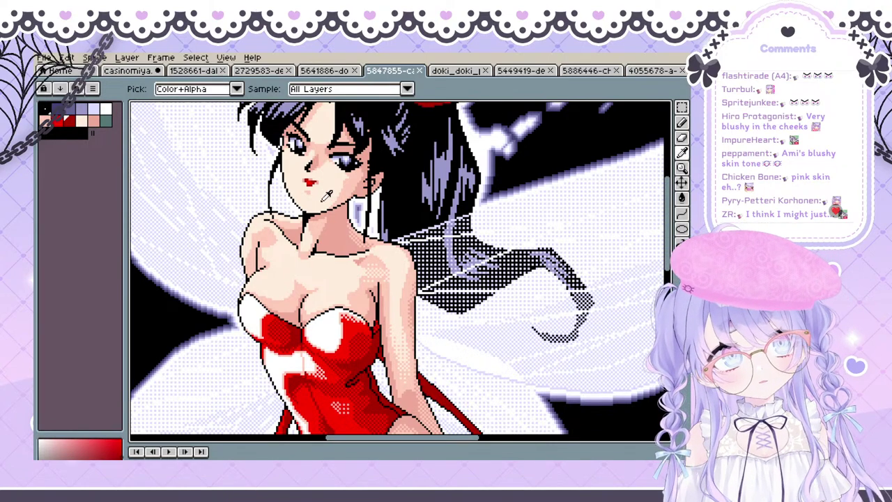
left_click(326, 199, "alt")
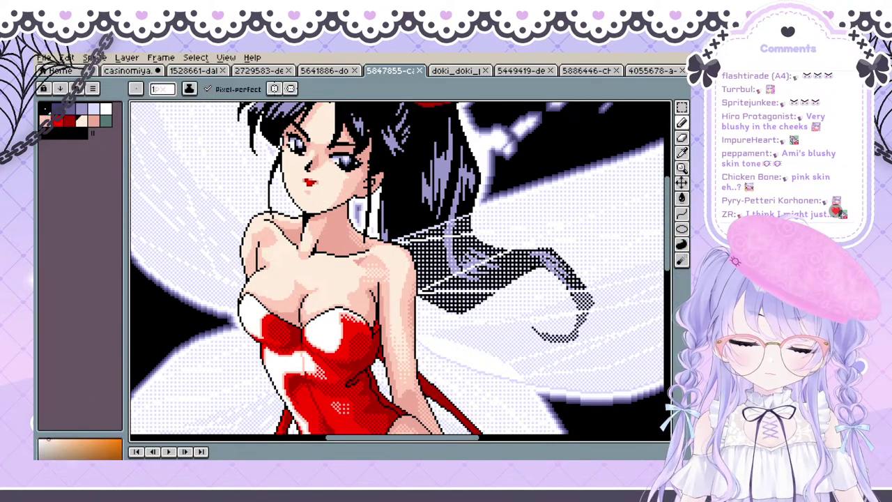
left_click(80, 448)
left_click(212, 432)
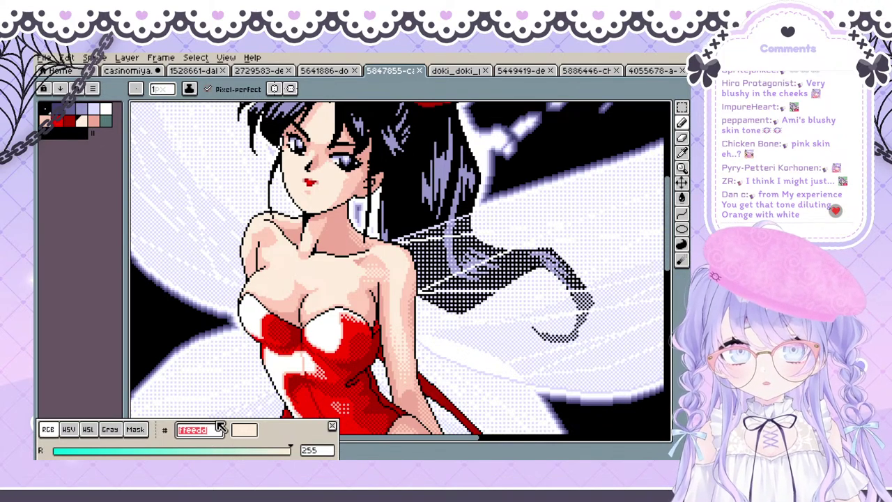
key("Escape")
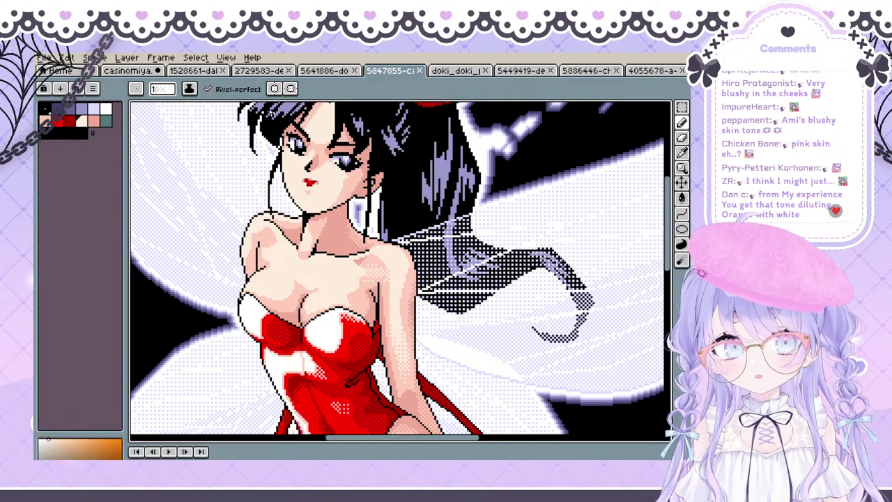
In the bunny girl drawing, set the drawing colour to ffeedd, shift it pinker to ffe0dd and lighten it slightly in HSL
left_click(137, 73)
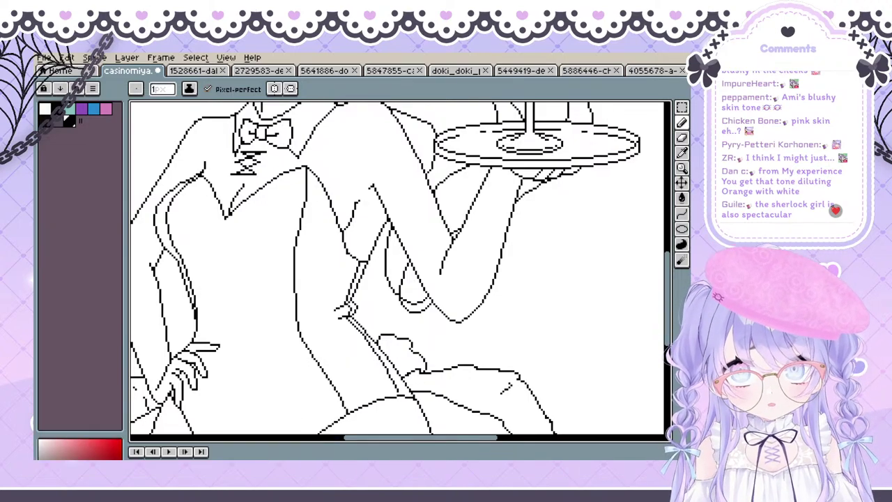
key("F4")
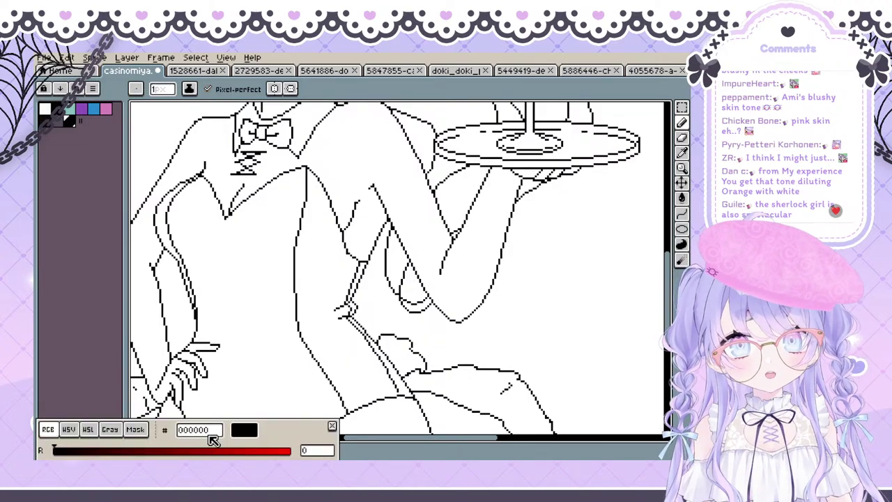
left_click(209, 431)
type("ffeedd")
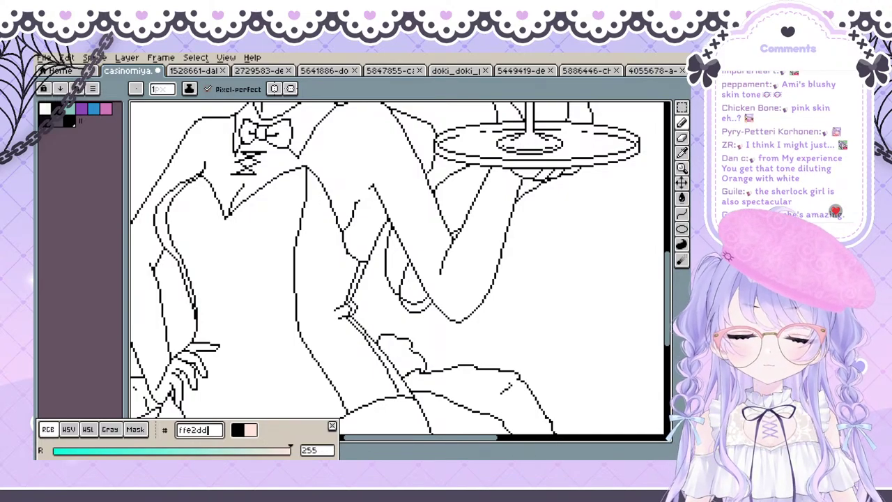
type("0")
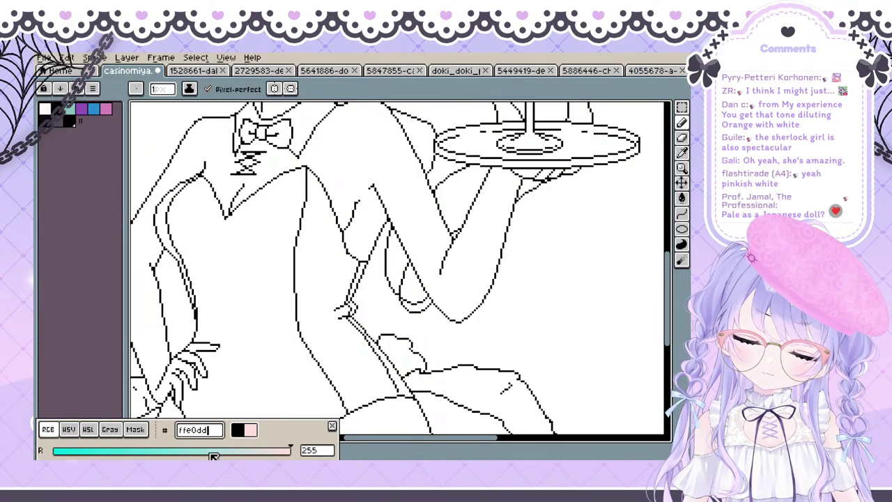
left_click(88, 429)
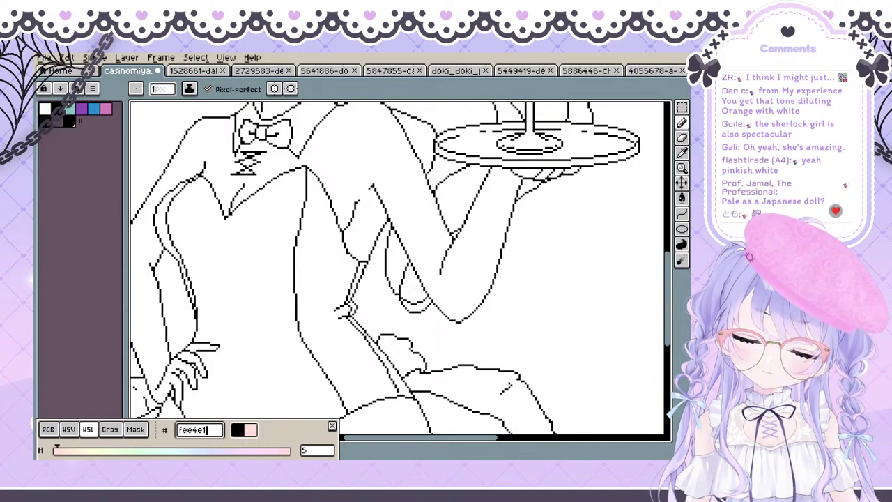
left_click_drag(276, 476, 283, 476)
key("Return")
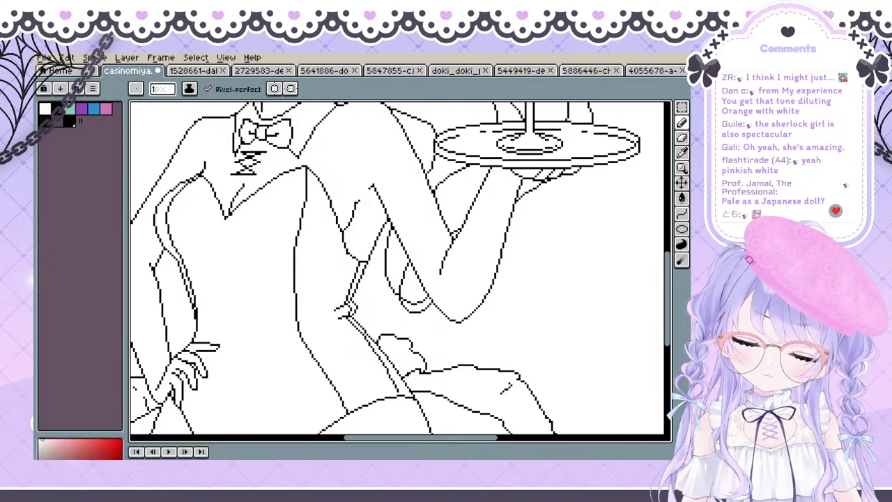
Fill the bunny girl's shoulders, arms and upper chest with the pale pink skin colour
key("g")
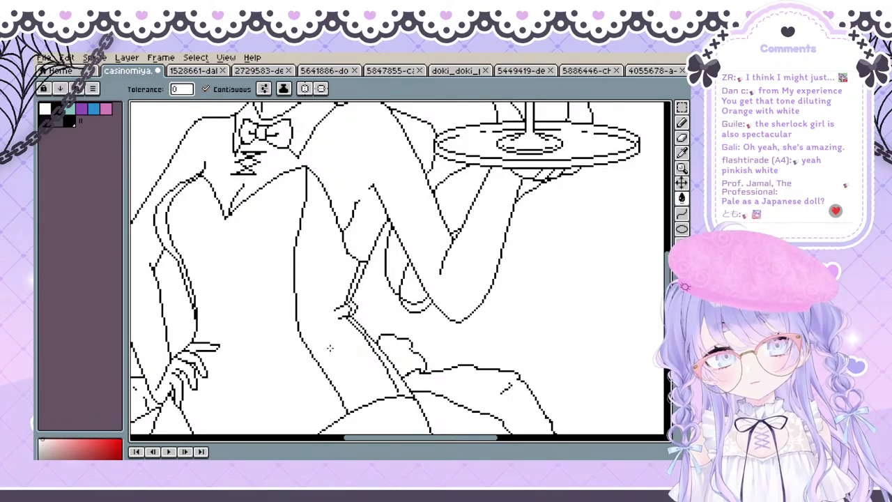
left_click(366, 167)
key("space")
left_click_drag(374, 135, 409, 293)
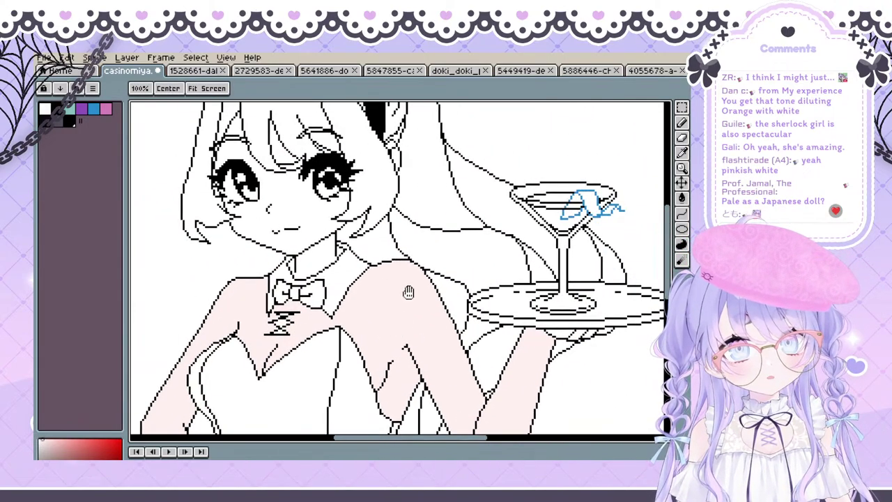
left_click_drag(300, 288, 307, 146)
left_click_drag(275, 216, 301, 206)
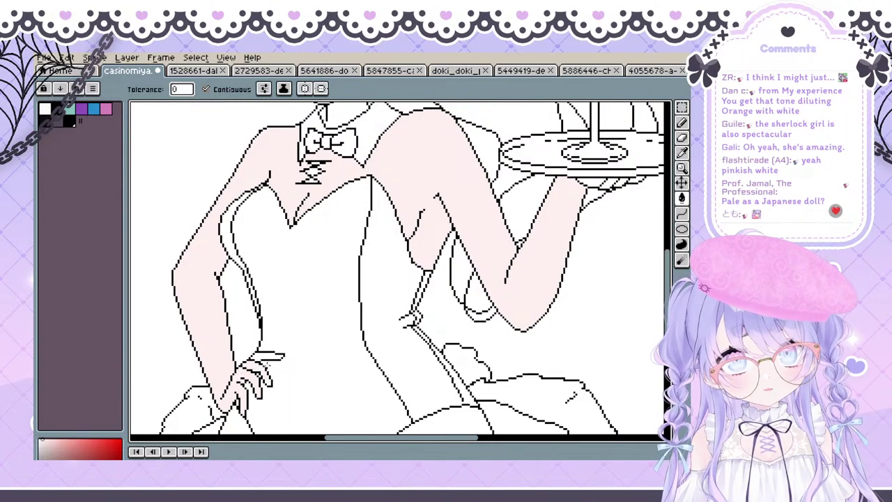
Try to fill the bunny girl's neck between the chin and collar with the skin colour
left_click_drag(310, 171, 283, 286)
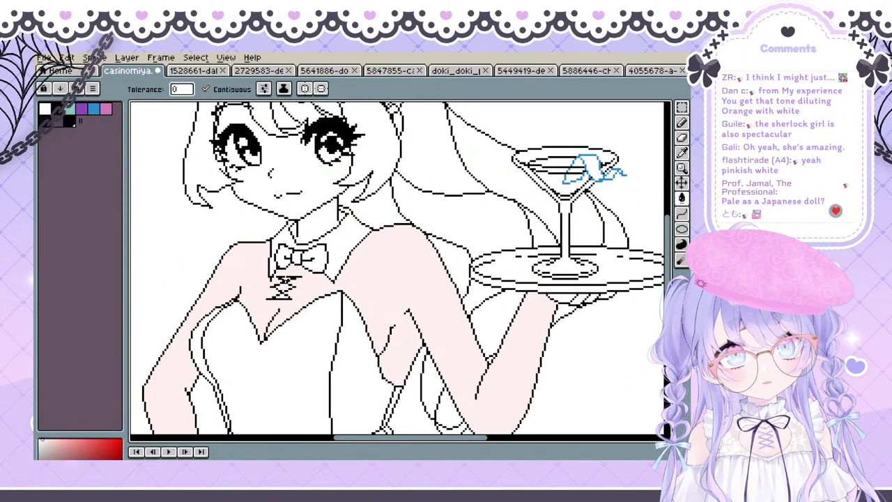
left_click(334, 204)
left_click_drag(314, 207, 280, 272)
key("ctrl+z")
left_click(301, 246)
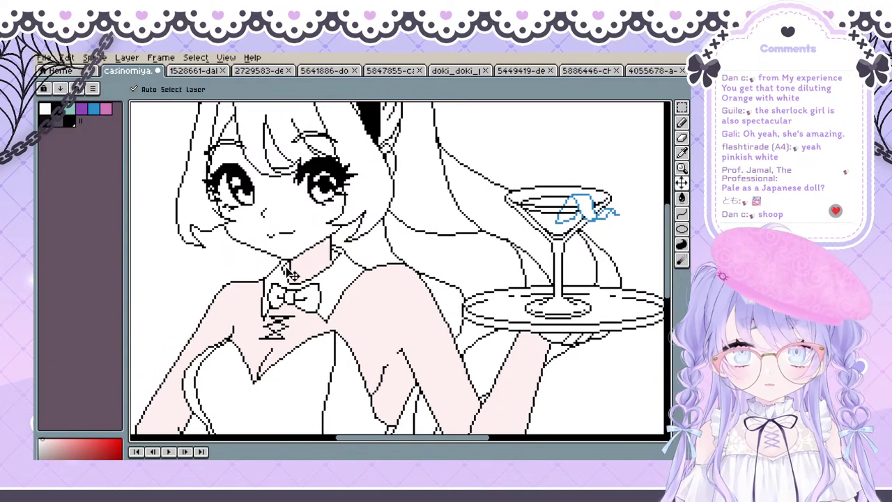
key("ctrl+z")
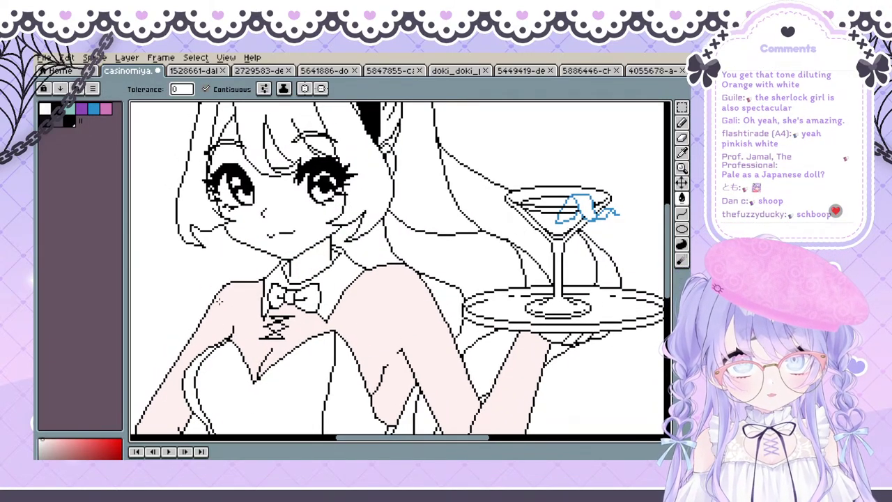
Sample the black line colour and pencil in the missing inner edge of the collar beneath the chin
key("b")
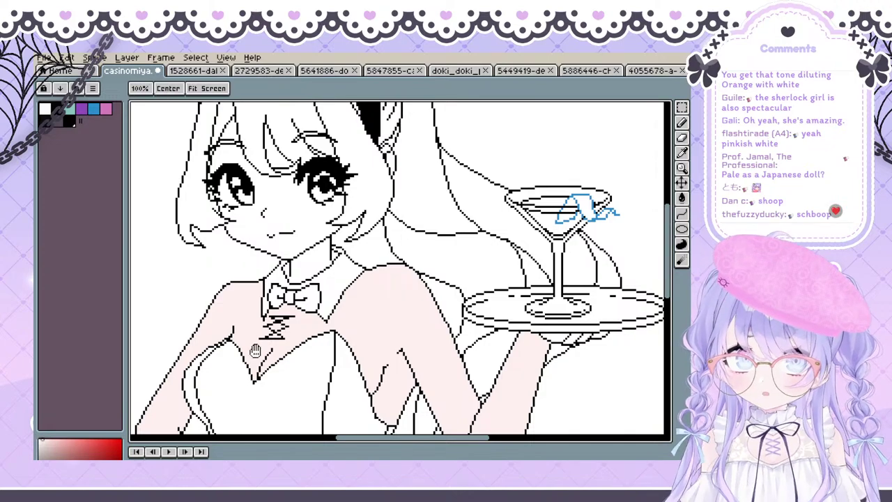
left_click_drag(256, 351, 265, 382)
left_click(305, 296, "alt")
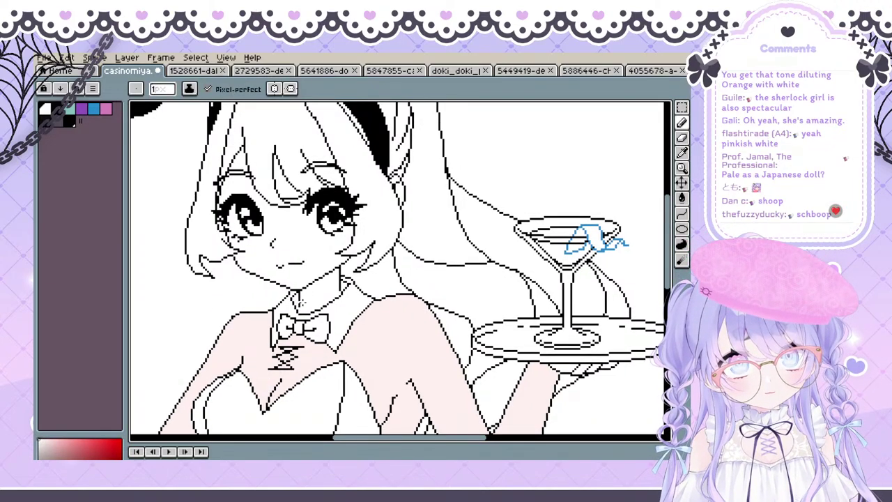
key("alt")
left_click(303, 297, "alt")
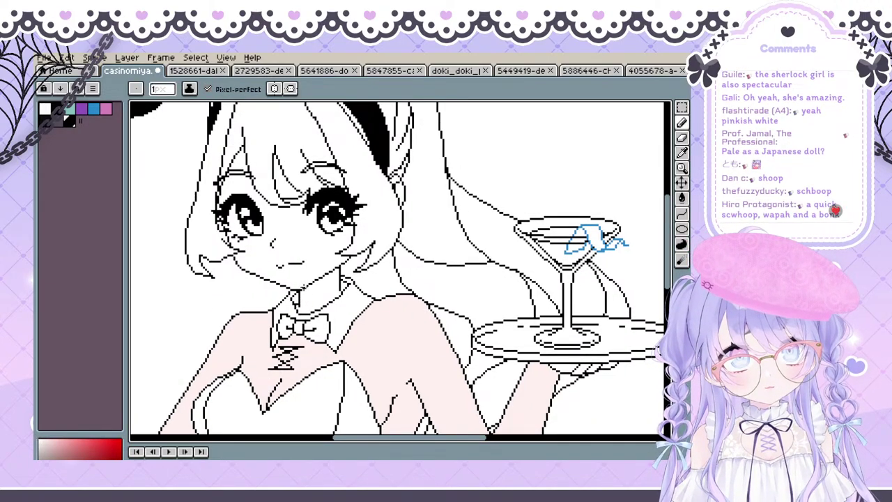
left_click_drag(316, 279, 311, 255)
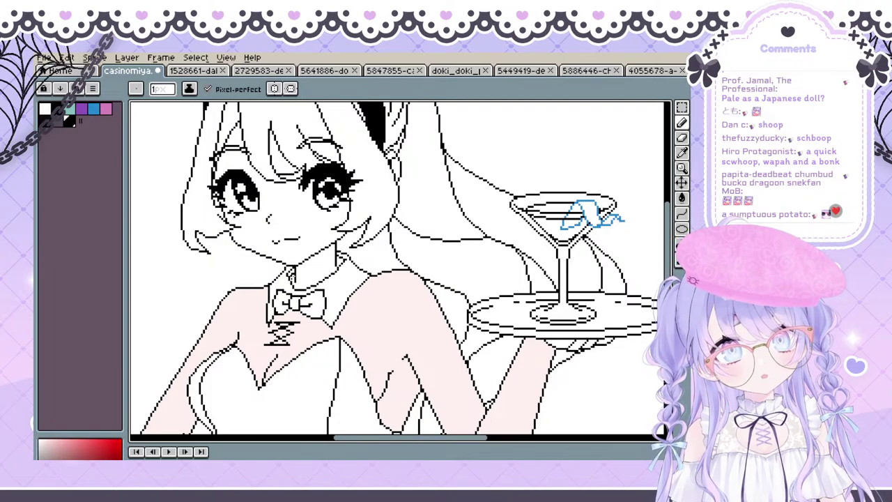
mouse_move(296, 255)
left_mouse_down()
mouse_move(290, 220)
mouse_move(290, 239)
mouse_move(324, 207)
mouse_move(263, 218)
mouse_move(330, 259)
mouse_move(302, 238)
mouse_move(309, 255)
left_mouse_up()
Sample the skin colour from the chest and fill the bunny girl's neck and face with it
left_click(292, 295, "alt")
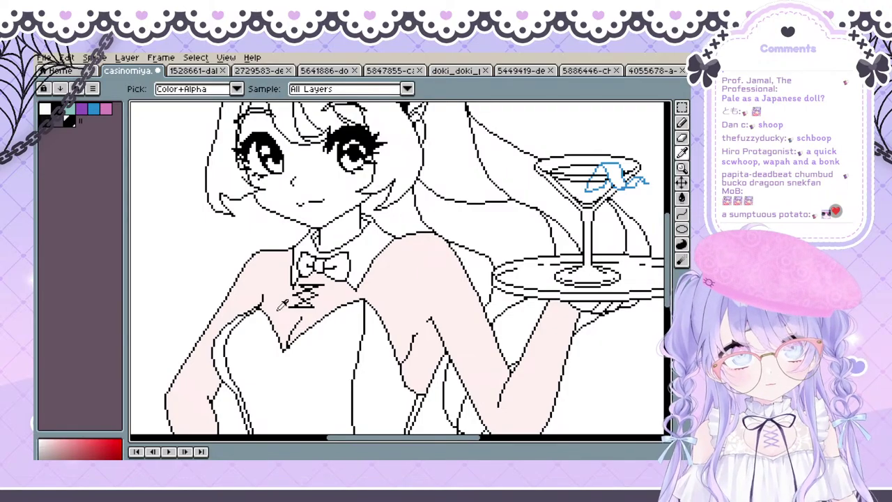
key("g")
left_click(335, 237)
left_click_drag(335, 237, 322, 280)
left_click(326, 242)
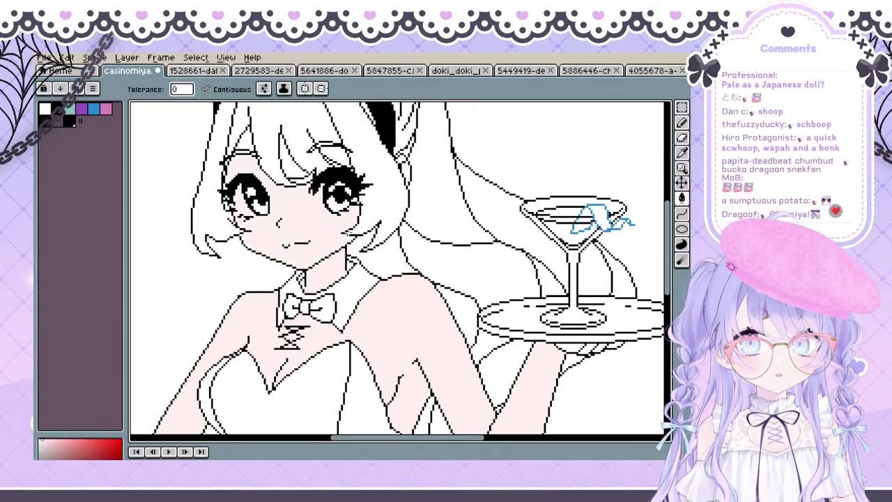
Try to fill the forehead areas between and beneath the bangs with the skin colour
left_click_drag(340, 242, 302, 326)
key("g")
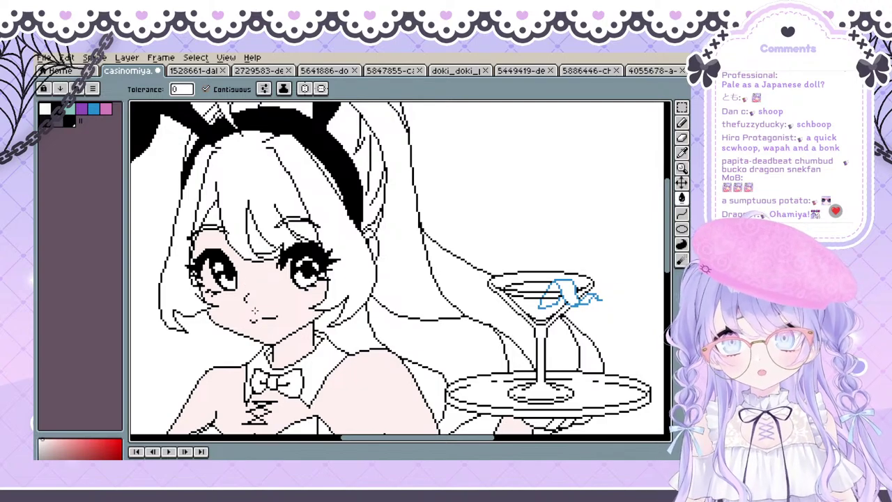
left_click(259, 240)
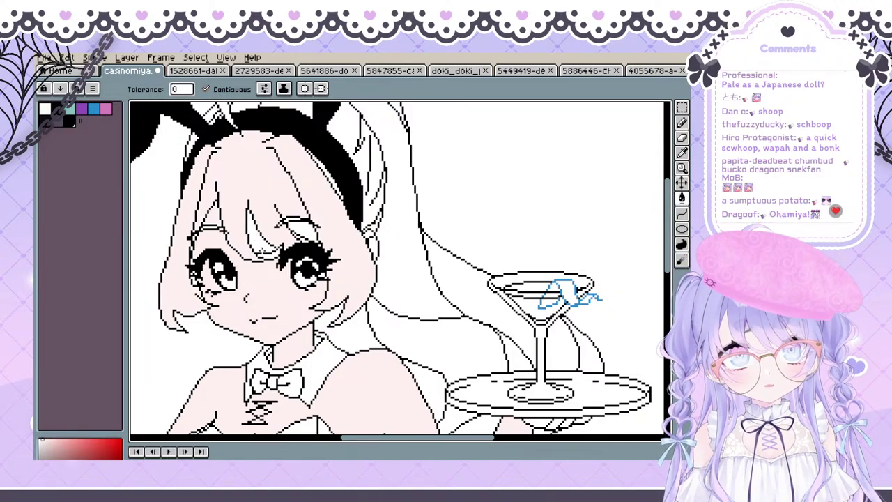
key("ctrl+z")
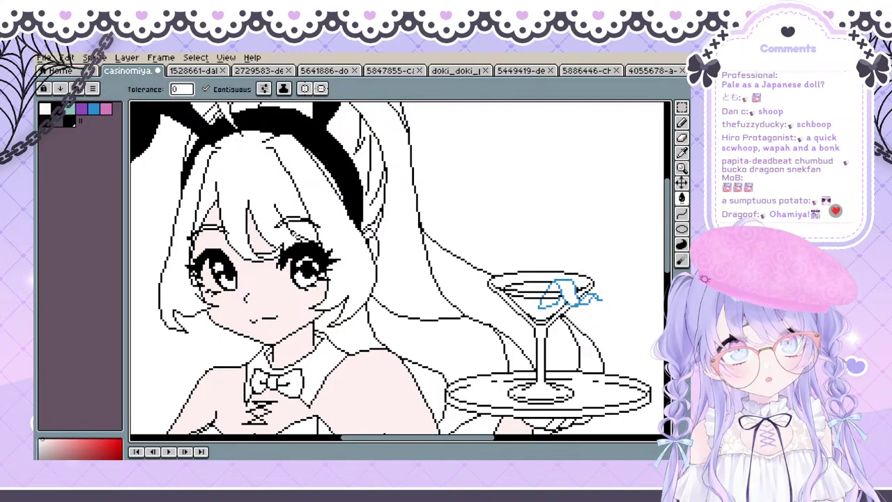
left_click_drag(297, 238, 262, 221)
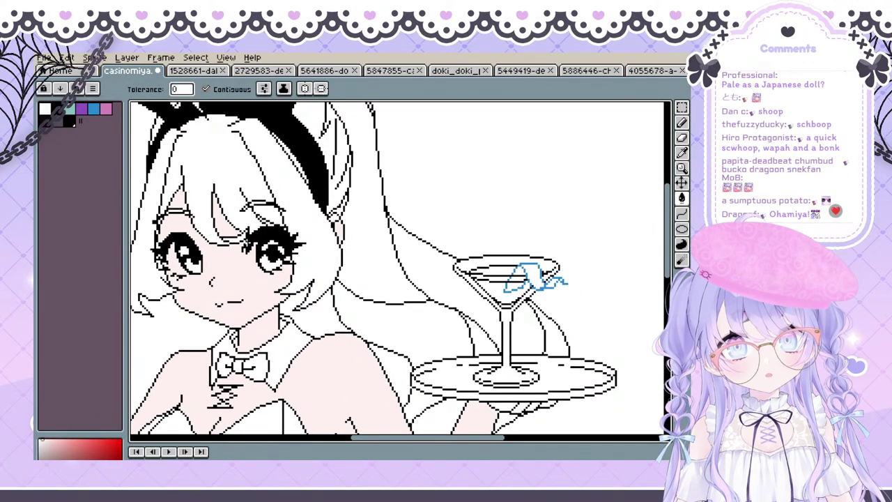
left_click(247, 242)
key("ctrl+z")
left_click(248, 242)
key("ctrl+z")
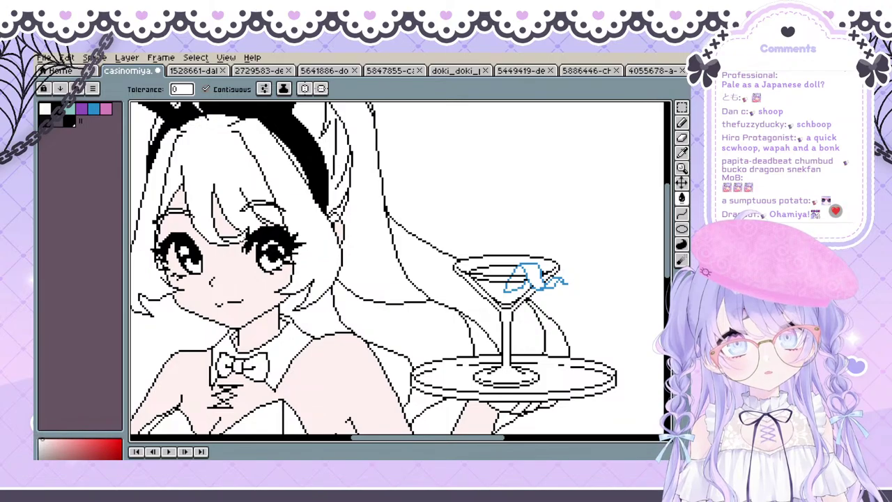
Fill both thighs with the skin colour, including the enclosed gaps in the lacing on the front thigh
left_click_drag(348, 283, 414, 104)
left_click_drag(273, 166, 279, 202)
left_click_drag(249, 388, 253, 283)
left_click(272, 285)
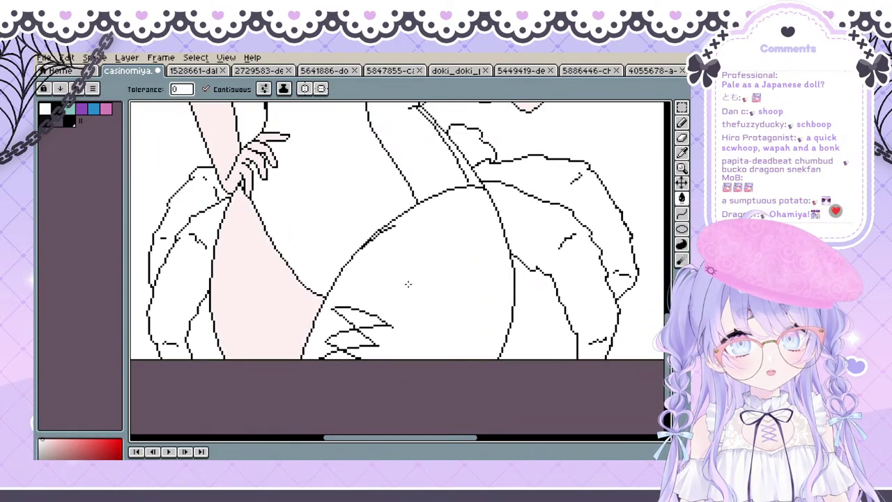
left_click(408, 284)
left_click(361, 320)
left_click(349, 342)
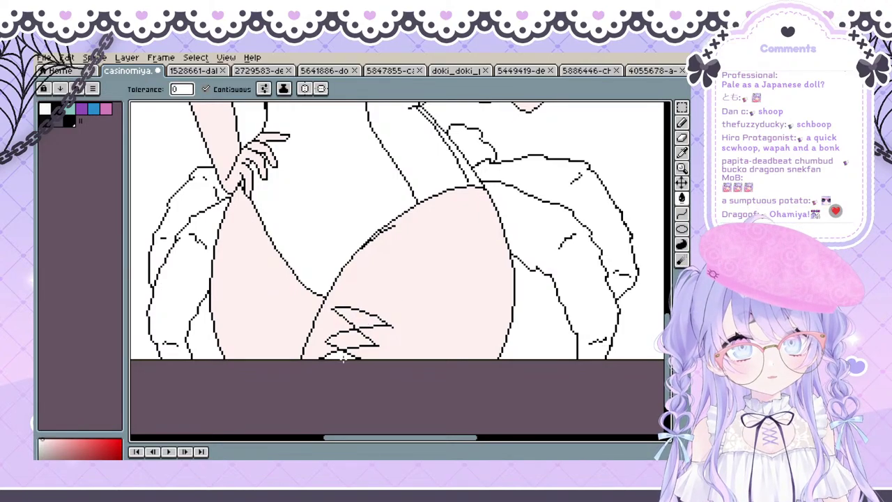
left_click_drag(398, 229, 273, 323)
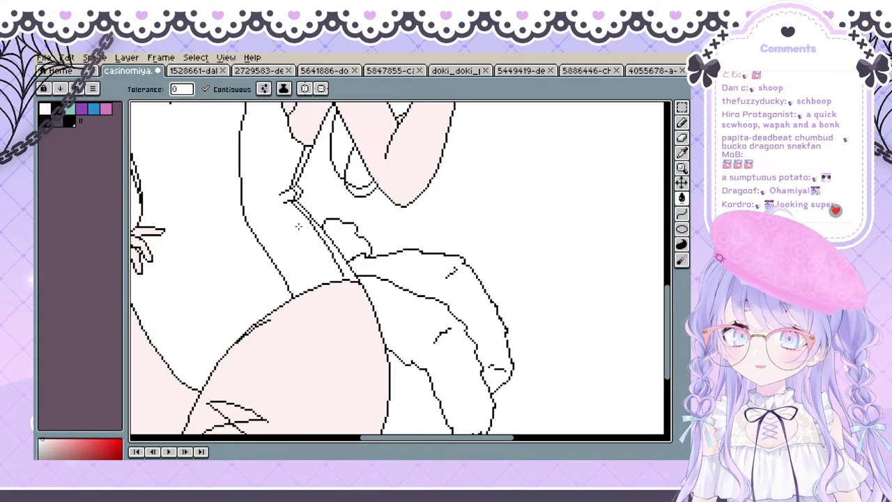
Examine the skin fills on the raised arm, chest, neck and face for gaps along the line art
left_click_drag(394, 259, 447, 423)
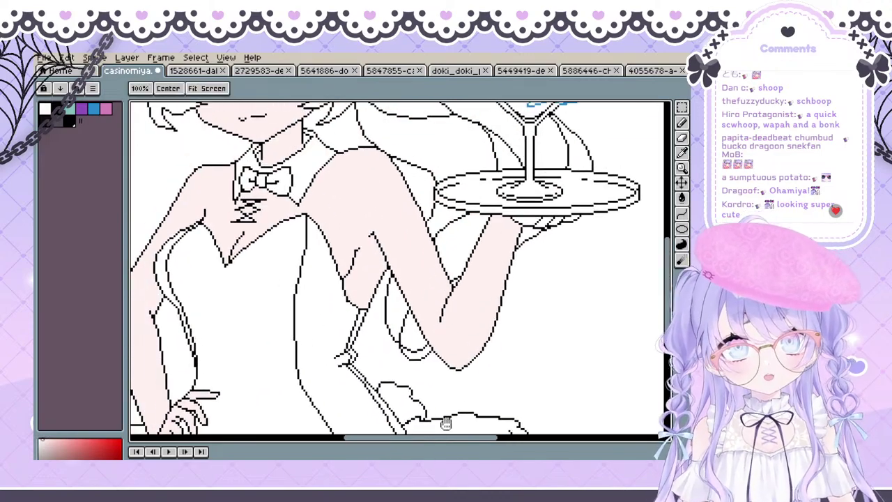
left_click_drag(434, 297, 411, 301)
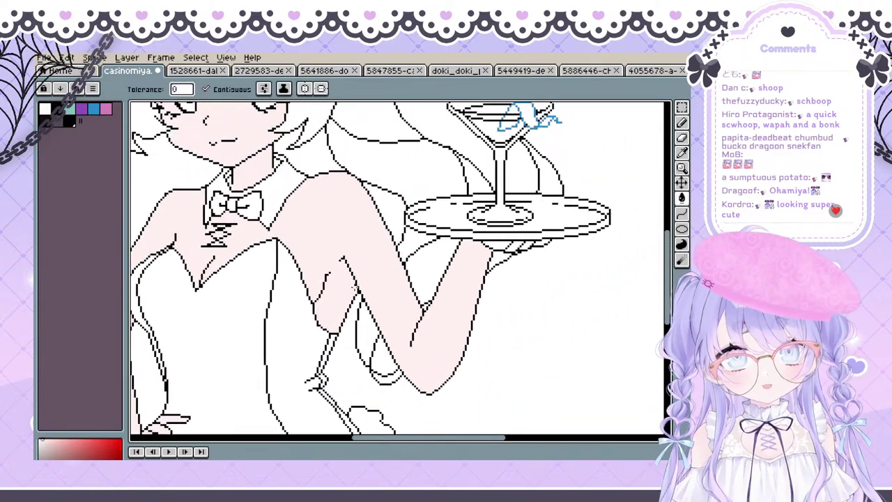
left_click_drag(483, 252, 599, 182)
left_click_drag(459, 213, 372, 218)
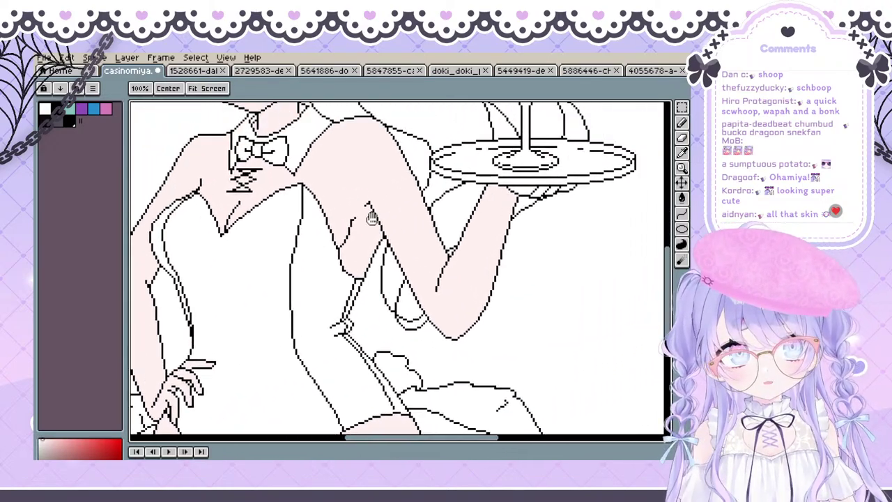
key("space")
key("space")
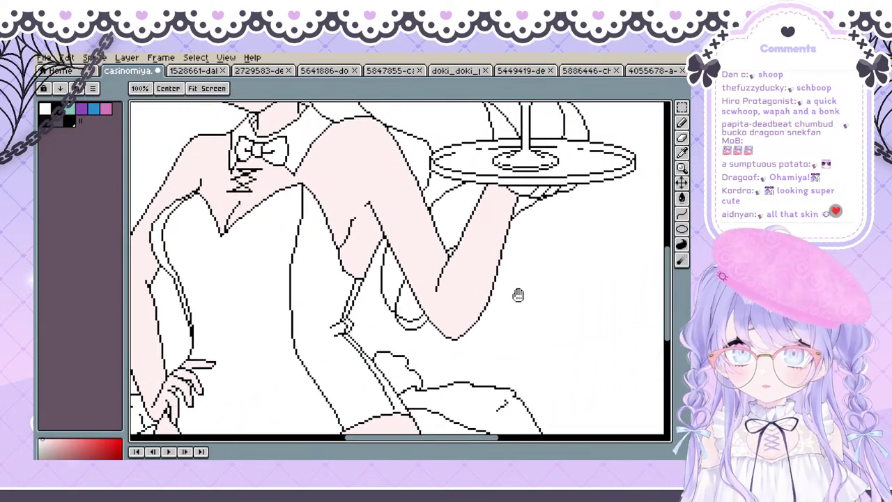
left_click_drag(494, 270, 430, 279)
key("space")
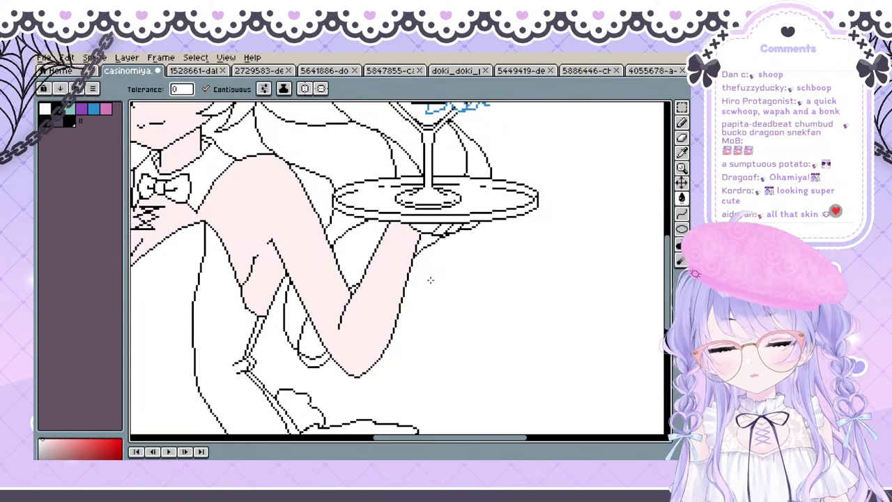
key("space")
left_click_drag(411, 243, 376, 265)
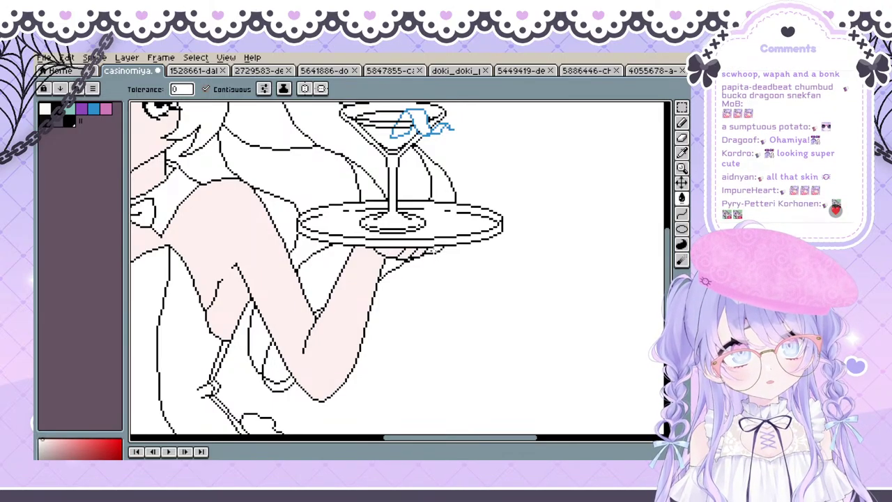
key("space")
left_click_drag(315, 201, 504, 191)
left_click_drag(339, 275, 444, 149)
left_click_drag(582, 259, 555, 346)
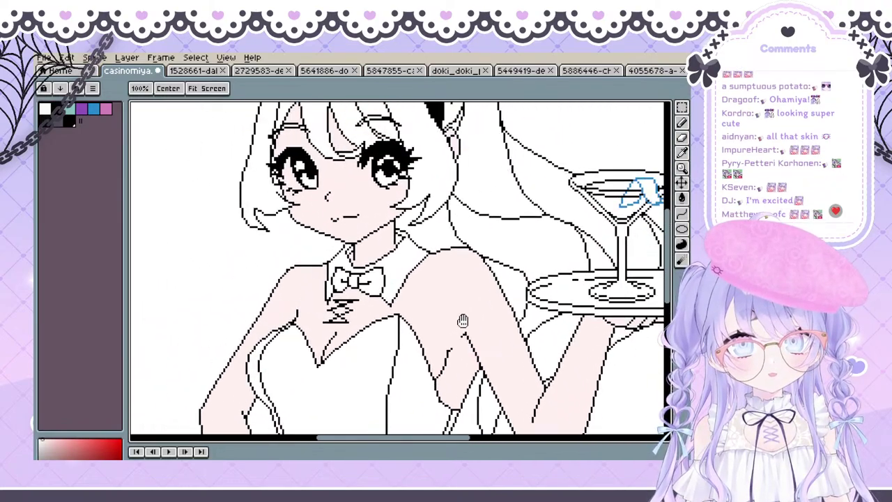
Select all skin-coloured areas of the figure by colour range, paste them in place and clear the selection
left_click(196, 58)
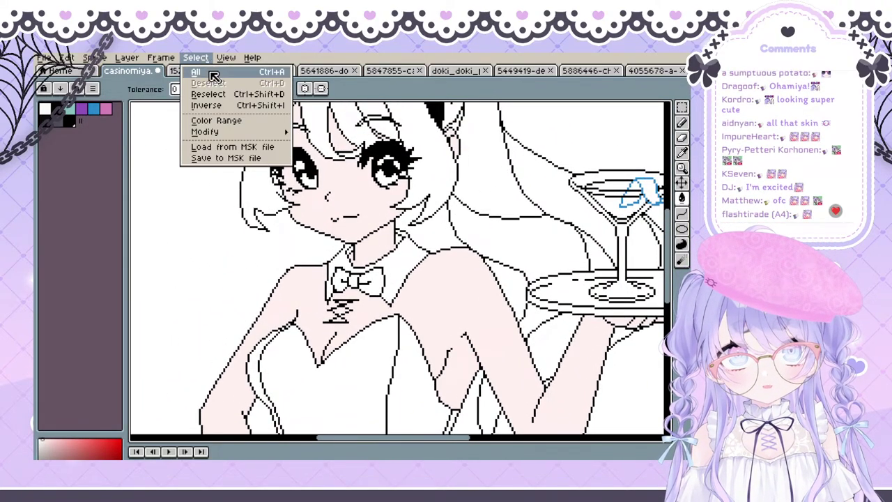
left_click(236, 120)
left_click(364, 349)
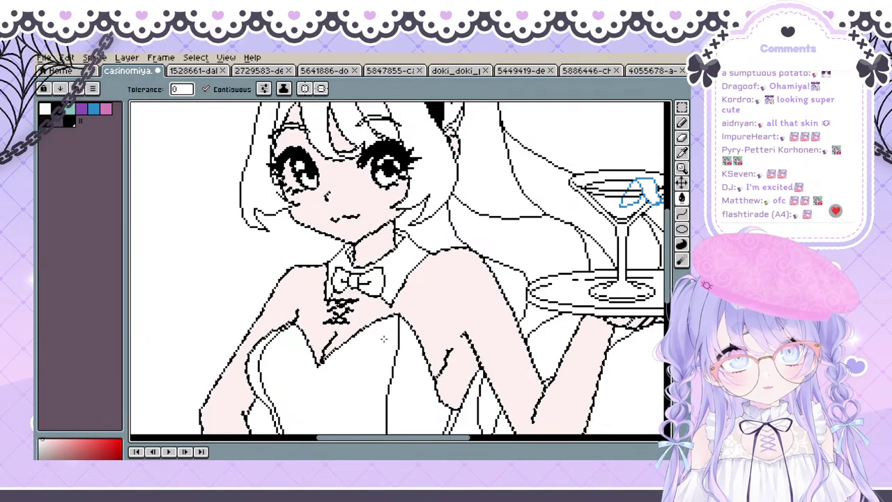
left_click_drag(383, 338, 412, 160)
left_click_drag(334, 349, 352, 280)
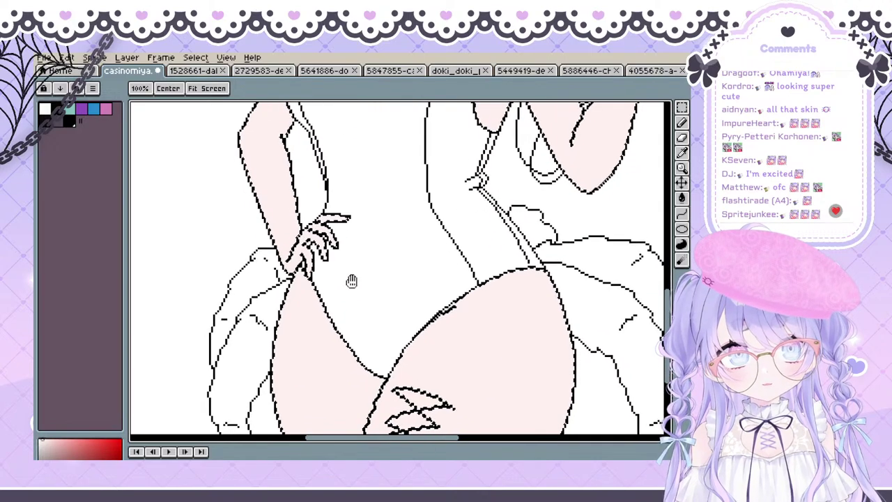
key("ctrl+v")
key("Return")
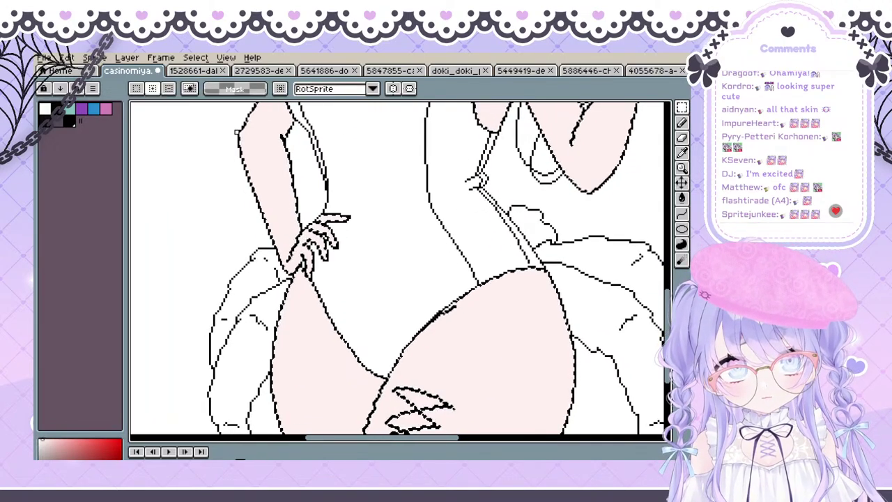
key("ctrl+v")
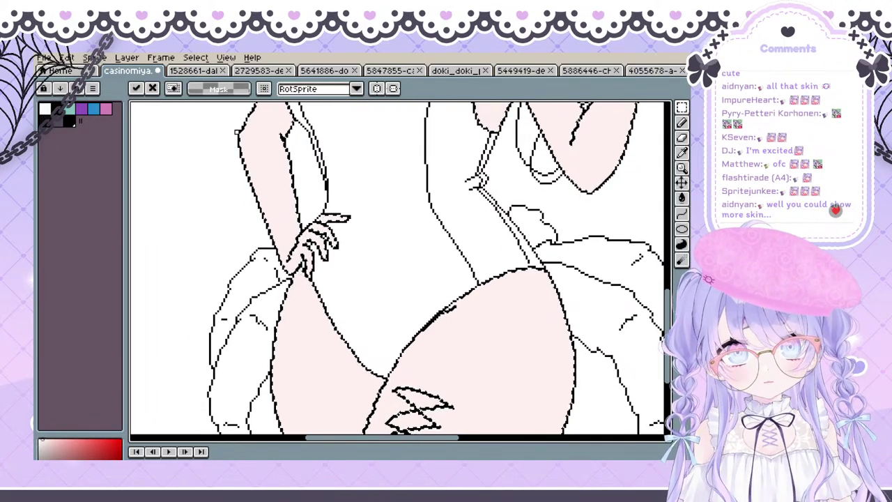
key("ctrl+d")
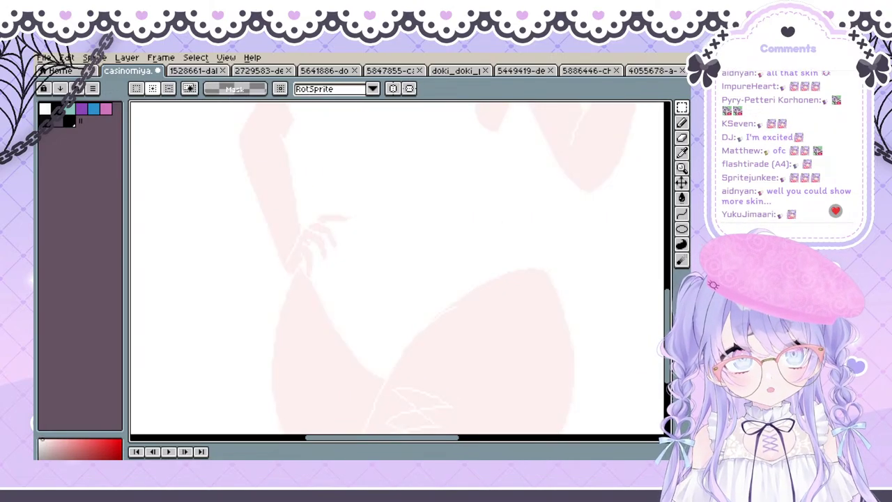
key("ctrl+z")
Examine the skin fill across the torso, both arms, the face and the hips
key("space")
left_click_drag(400, 248, 432, 366)
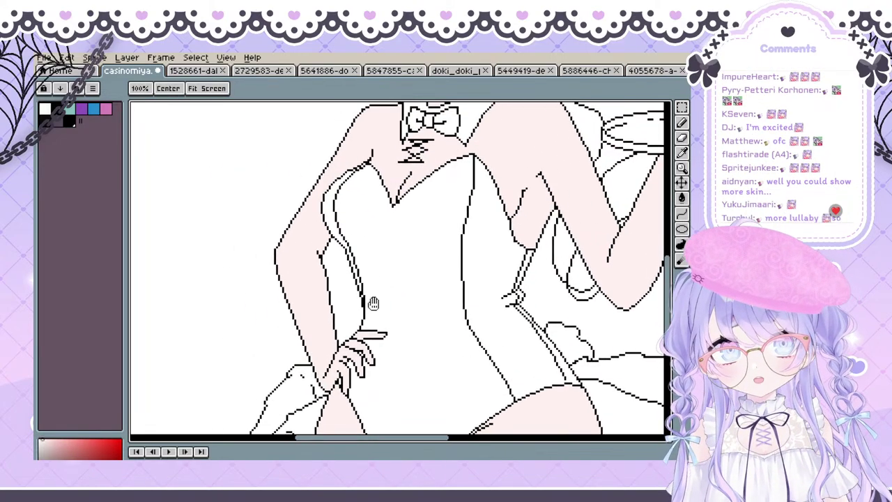
left_click_drag(372, 302, 324, 323)
left_click_drag(399, 285, 327, 430)
left_click_drag(366, 367, 326, 185)
left_click_drag(415, 328, 436, 291)
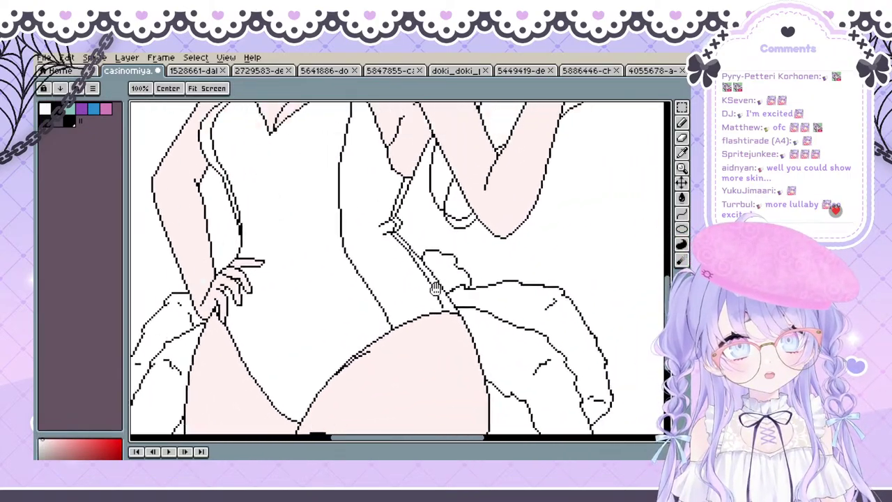
left_click_drag(486, 111, 512, 391)
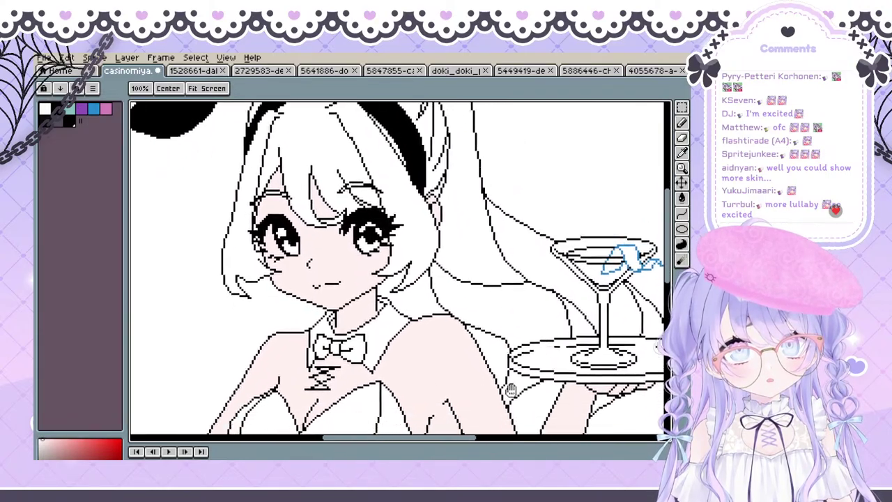
left_click_drag(512, 211, 473, 83)
left_click_drag(334, 365, 419, 312)
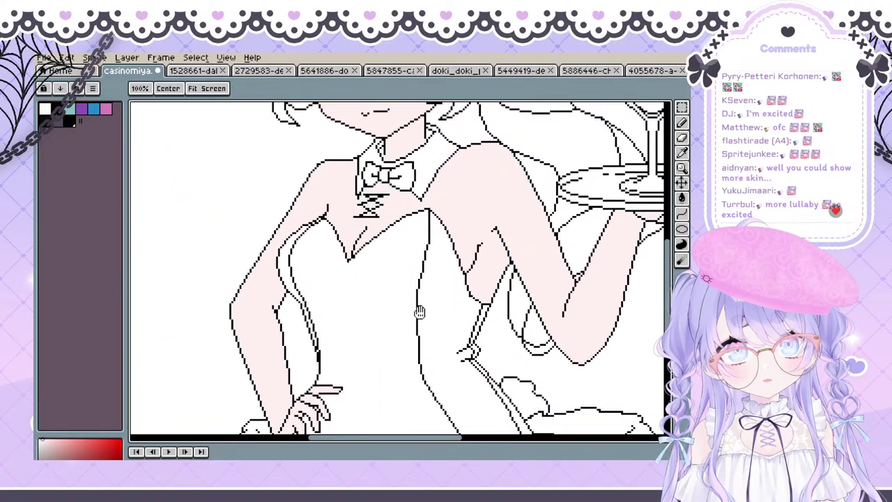
mouse_move(394, 182)
left_mouse_down()
mouse_move(373, 285)
mouse_move(312, 305)
mouse_move(223, 315)
mouse_move(277, 233)
left_mouse_up()
mouse_move(283, 320)
left_mouse_down()
mouse_move(313, 213)
mouse_move(326, 237)
left_mouse_up()
key("m")
key("F4")
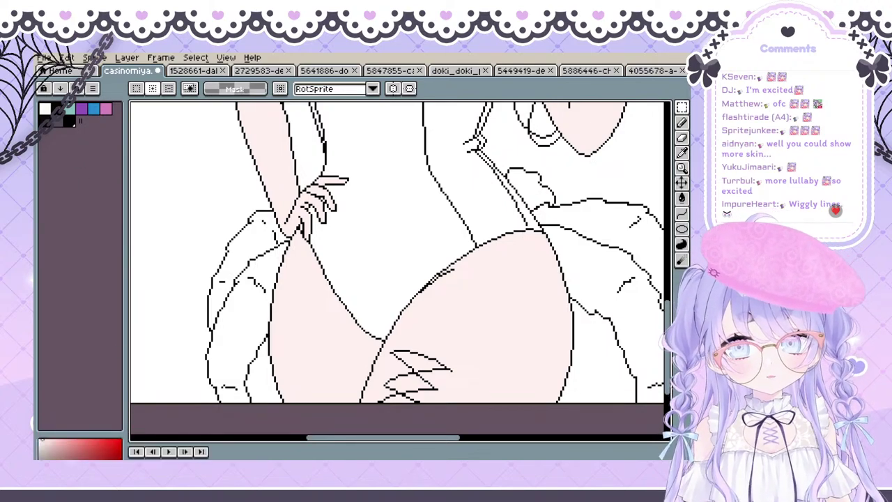
key("F4")
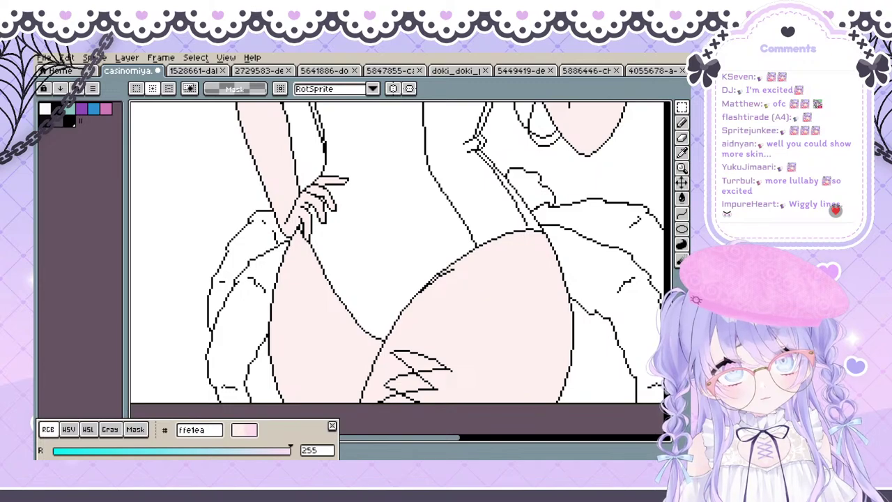
key("F4")
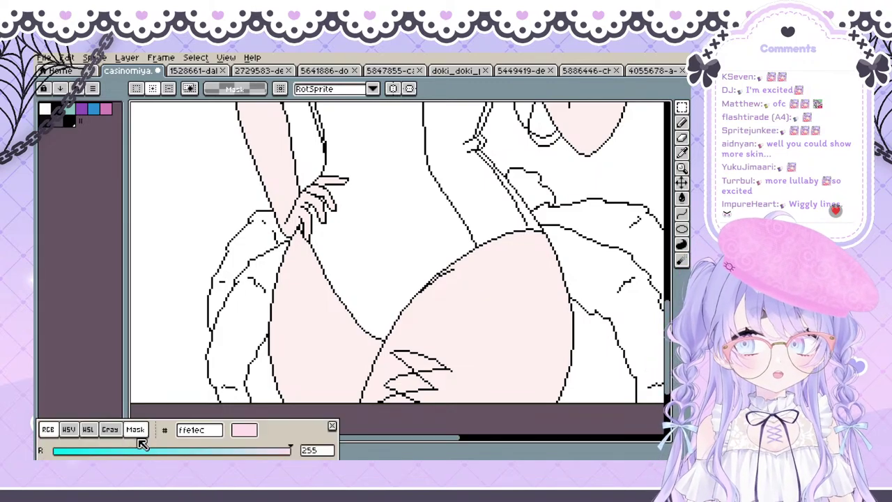
left_click(114, 430)
left_click(95, 431)
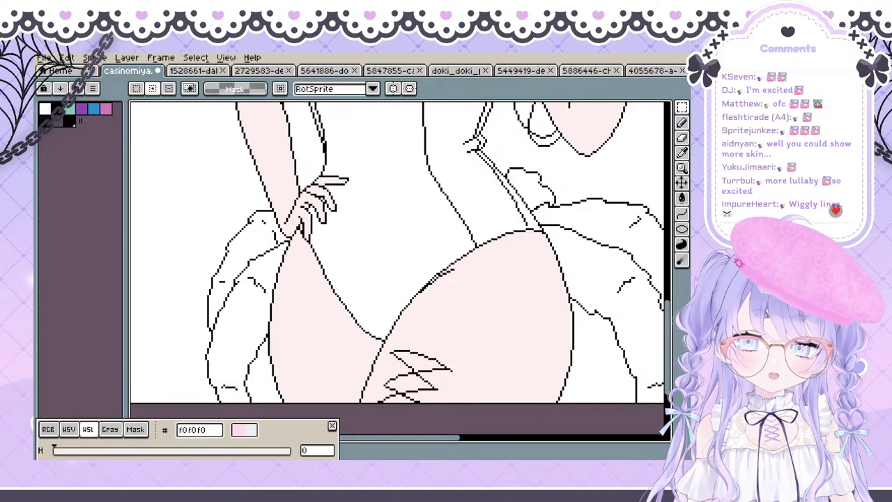
mouse_move(277, 479)
left_mouse_down()
mouse_move(265, 480)
mouse_move(274, 479)
left_mouse_up()
type("f4e1e1")
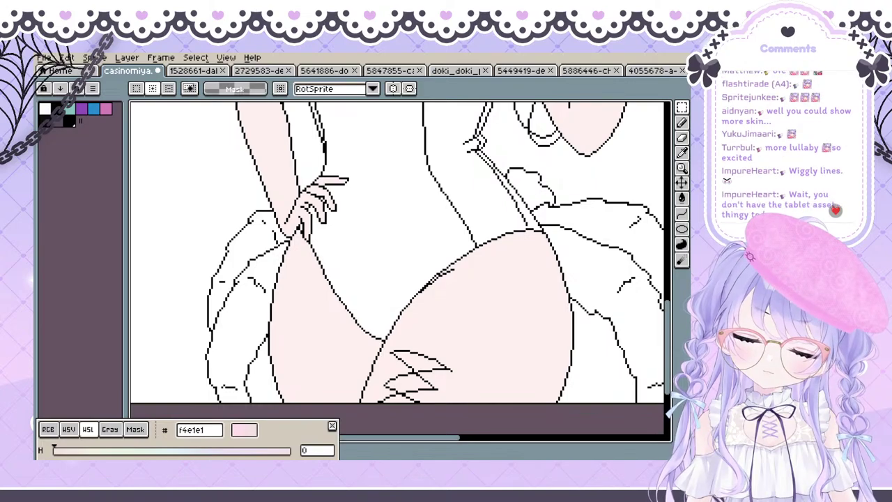
left_click(127, 451)
left_click(324, 371)
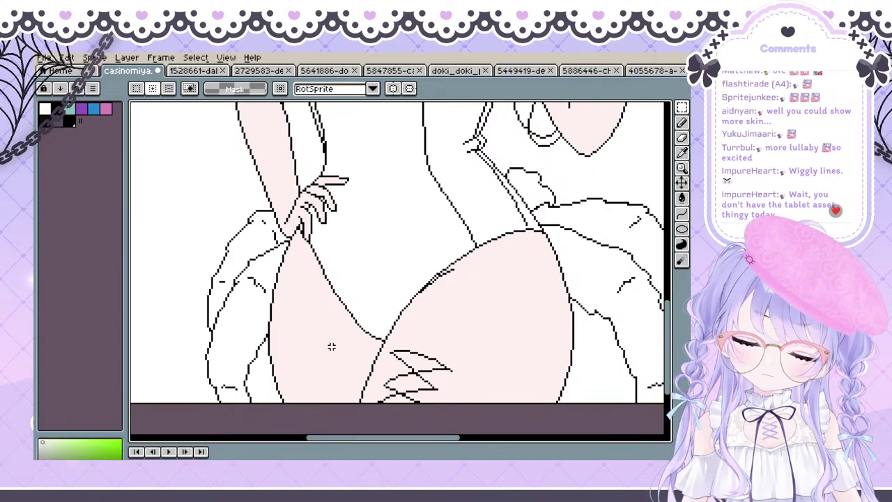
Sample the skin colour from the thigh and adjust it in HSL to the darker pink ffdddb
left_click(307, 342, "alt")
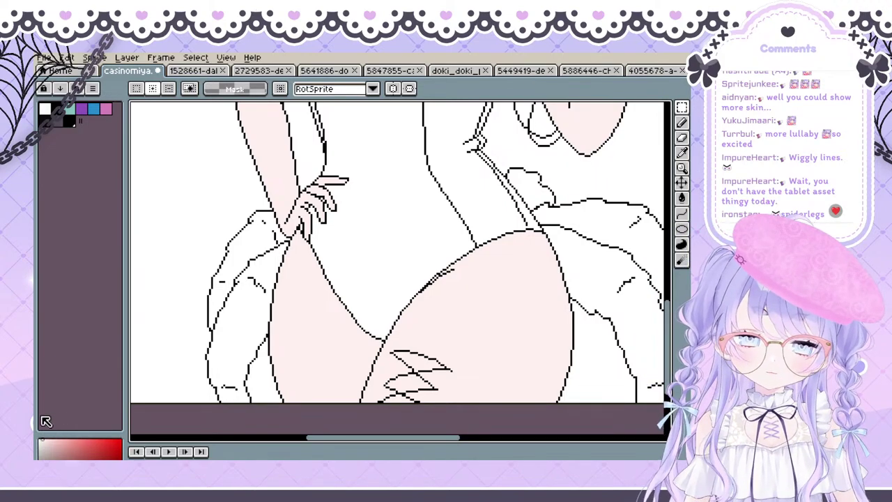
left_click(41, 442)
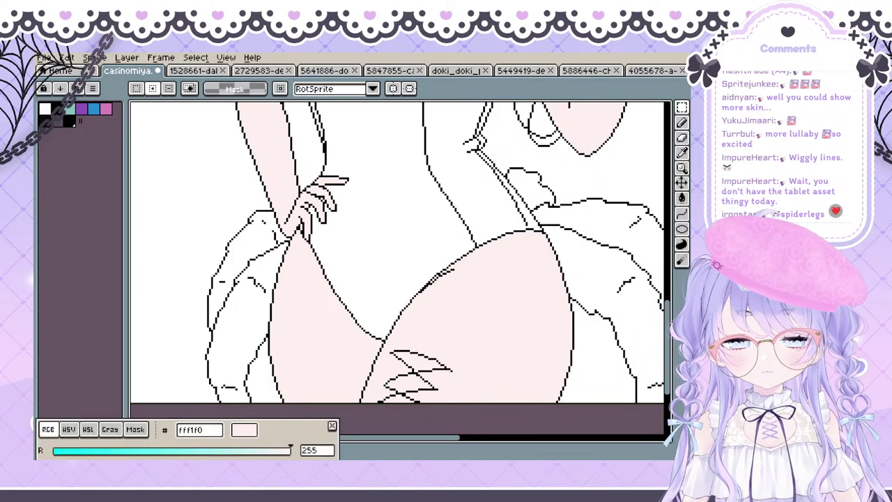
left_click(220, 356)
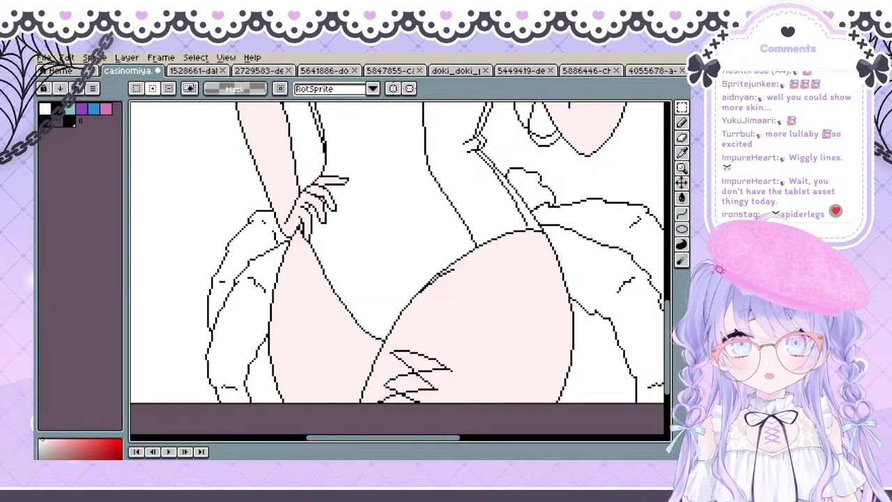
left_click(42, 441)
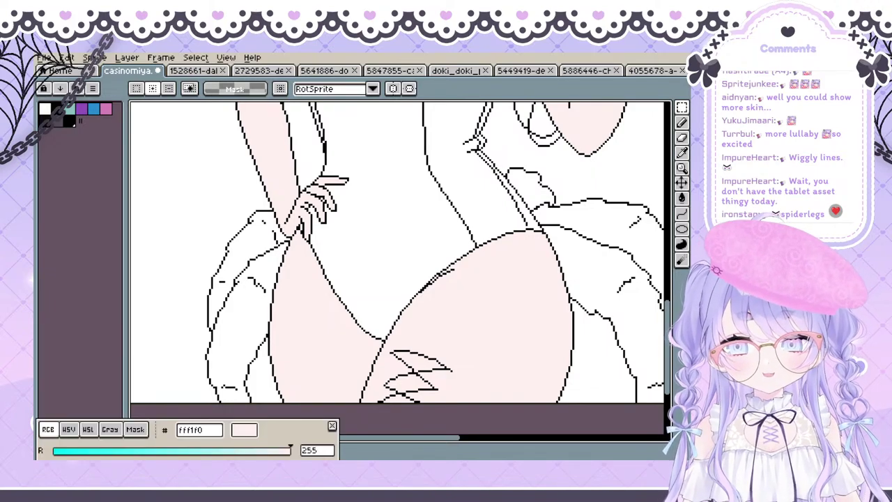
left_click(90, 428)
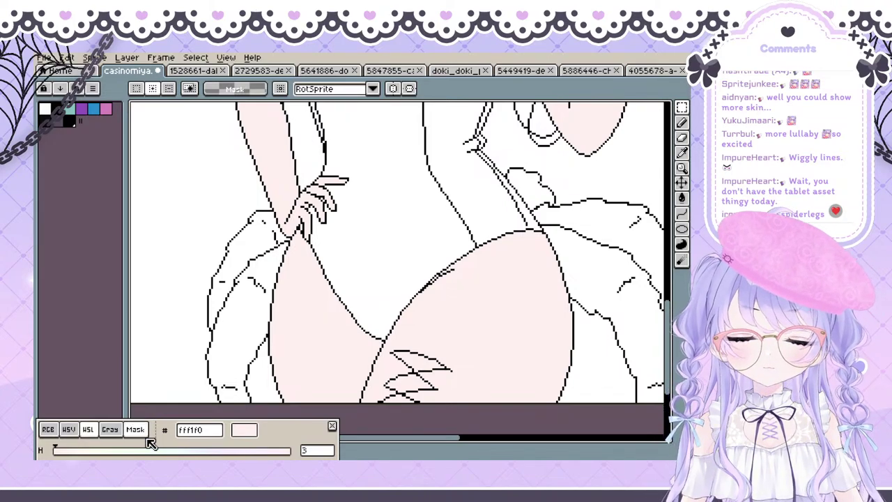
left_click_drag(284, 475, 276, 475)
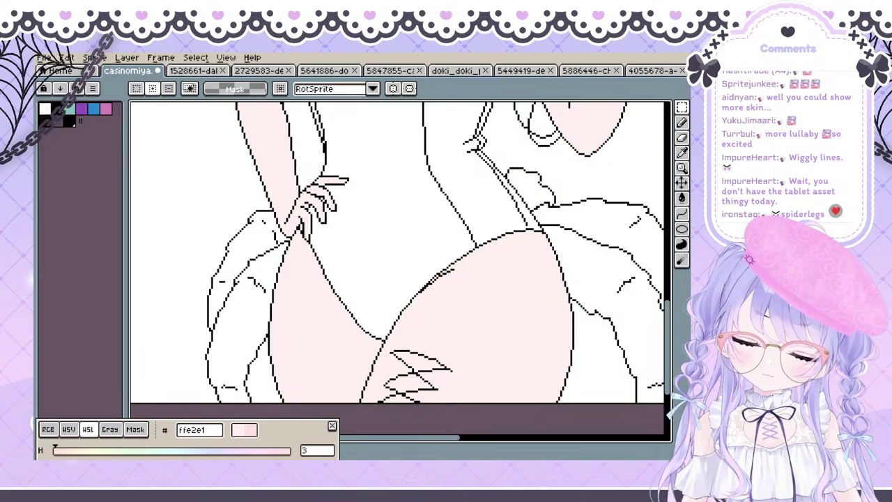
left_click_drag(276, 475, 276, 475)
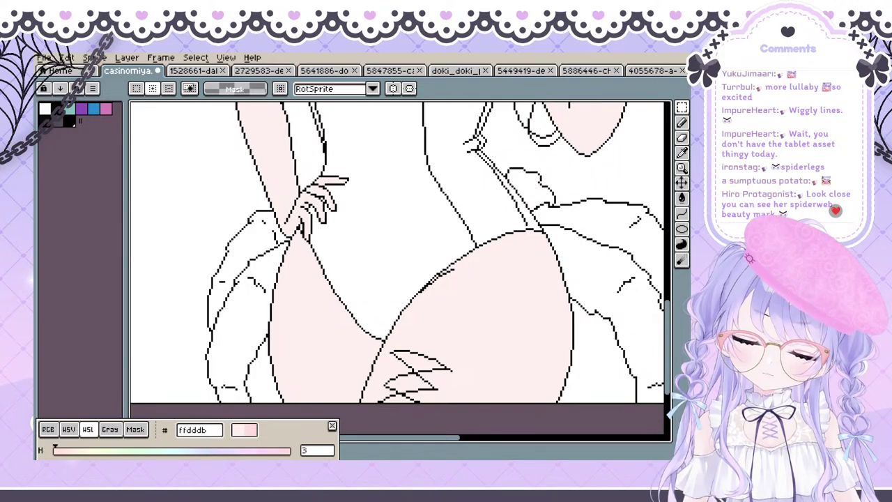
left_click(309, 338)
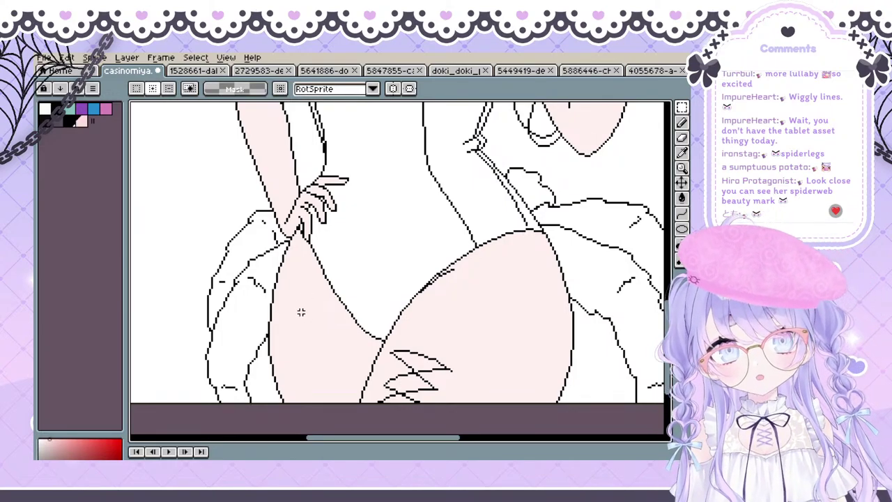
Try the darker pink with 1 px pencil strokes on the thigh beneath the hand, and undo them
key("b")
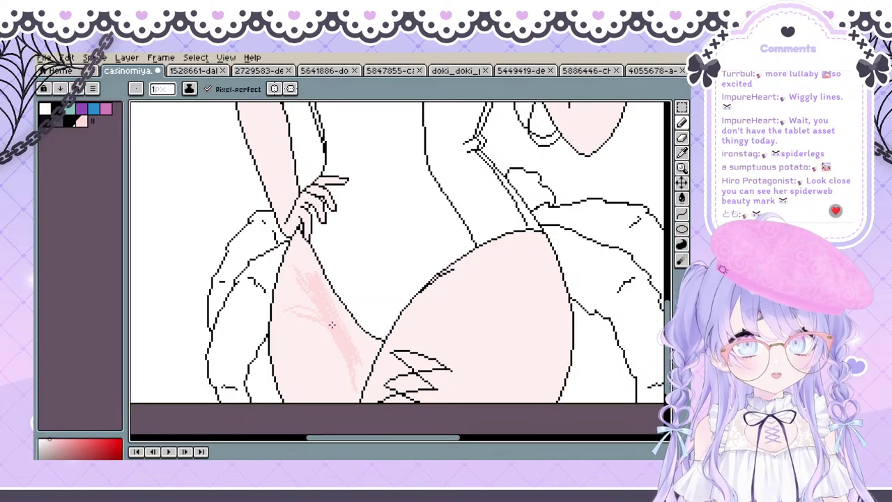
key("ctrl+z")
key("ctrl+z")
key("ctrl+z")
Pencil a shadow boundary line in the darker pink down the thigh beneath the hand, from the hip to the canvas's lower edge
key("space")
left_click_drag(275, 301, 248, 314)
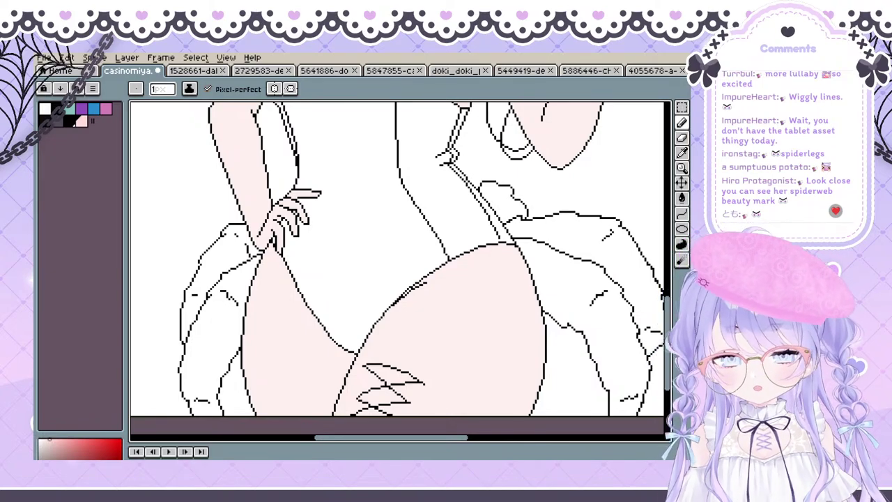
key("space")
left_click_drag(379, 277, 347, 282)
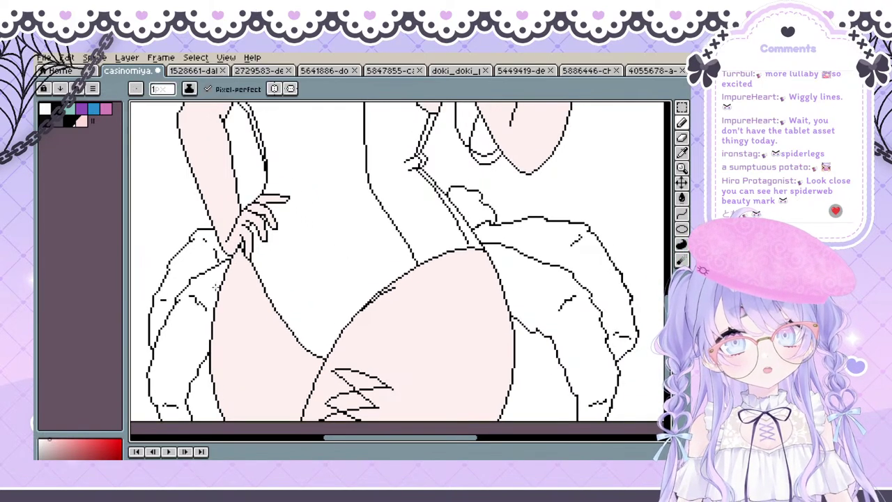
key("space")
left_click_drag(233, 347, 230, 344)
mouse_move(232, 265)
left_mouse_down()
mouse_move(278, 358)
mouse_move(293, 420)
left_mouse_up()
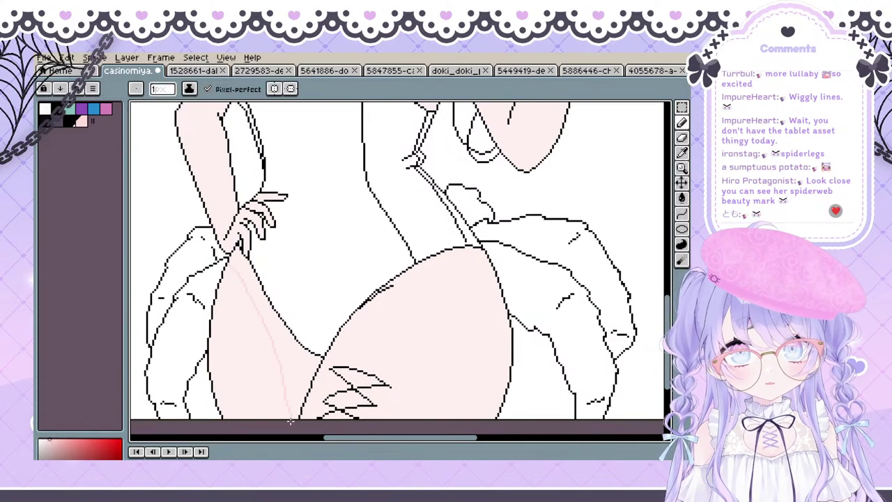
Undo the thigh's shadow boundary line and redraw it closer to the inner outline, down to the canvas's lower edge
key("ctrl+z")
key("space")
left_click_drag(258, 283, 234, 280)
key("b")
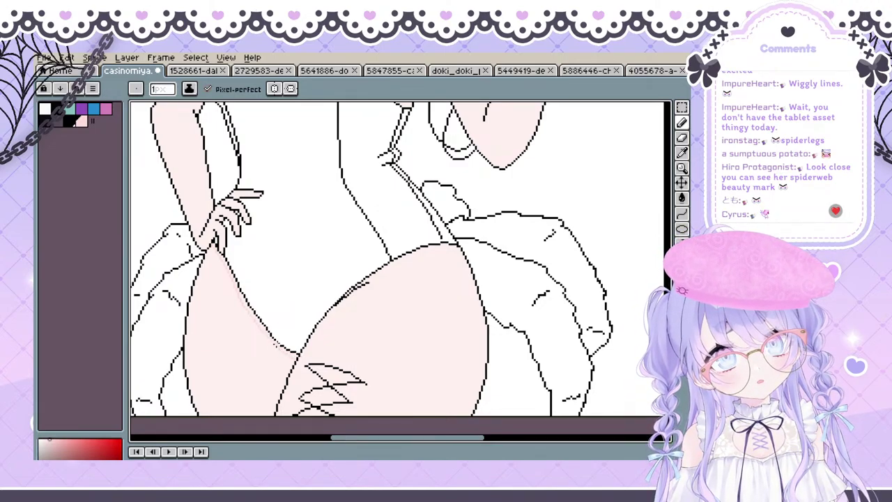
key("ctrl+z")
left_click_drag(279, 353, 265, 414)
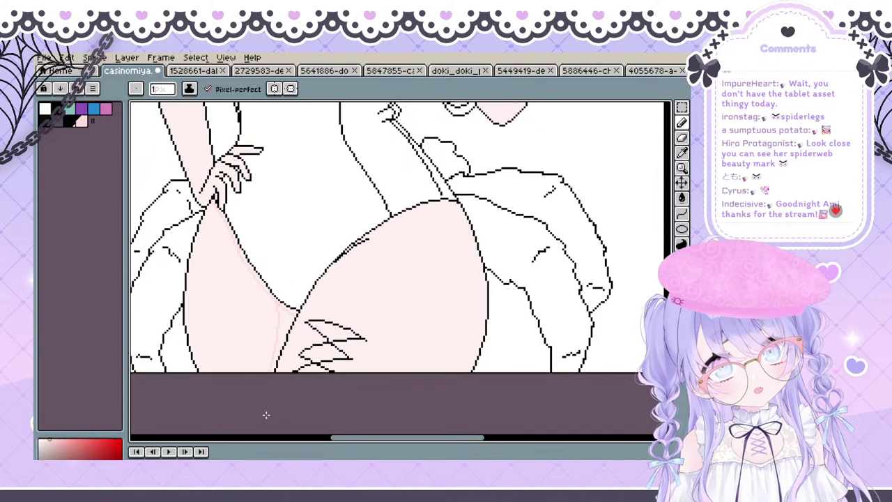
mouse_move(279, 310)
left_mouse_down()
mouse_move(323, 322)
mouse_move(289, 400)
left_mouse_up()
key("ctrl+z")
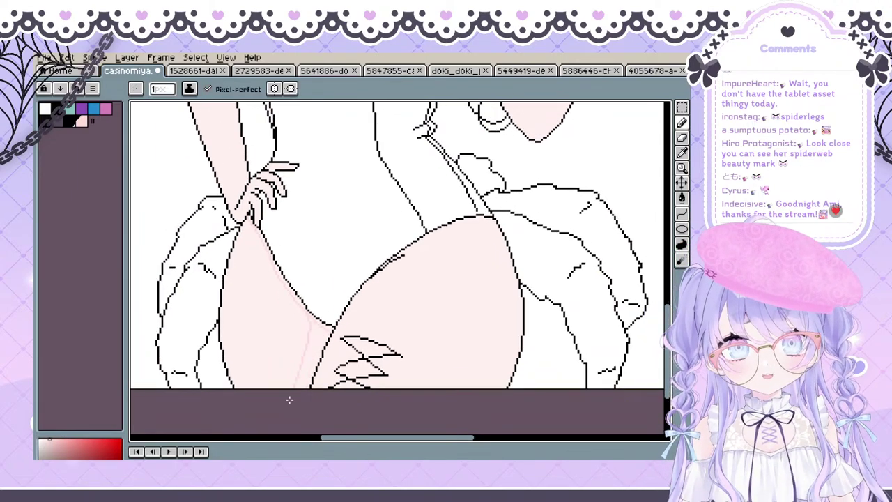
Pencil a second shadow boundary line just inside the thigh's outer outline, from beneath the hand to the canvas's lower edge
left_click_drag(259, 311, 247, 272)
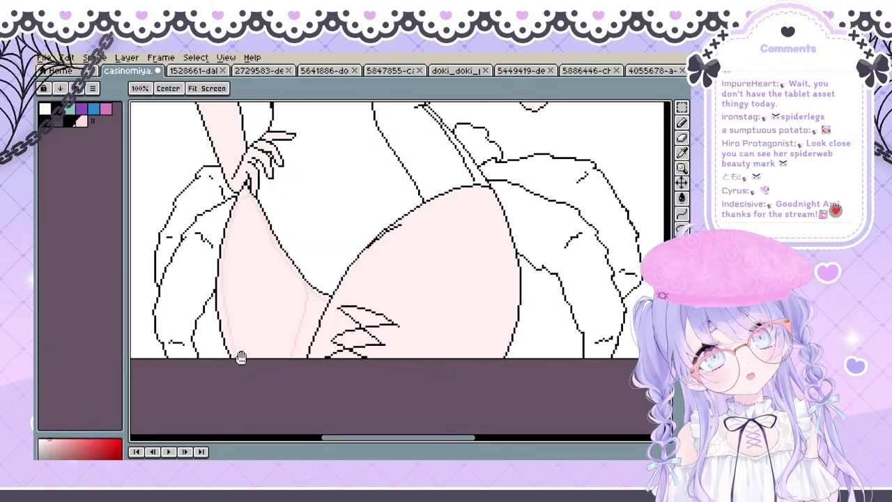
left_click_drag(233, 346, 230, 357)
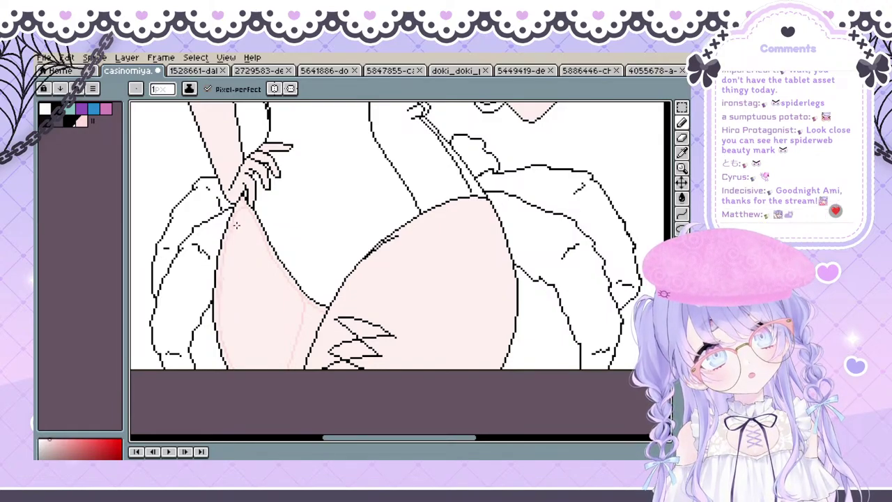
key("e")
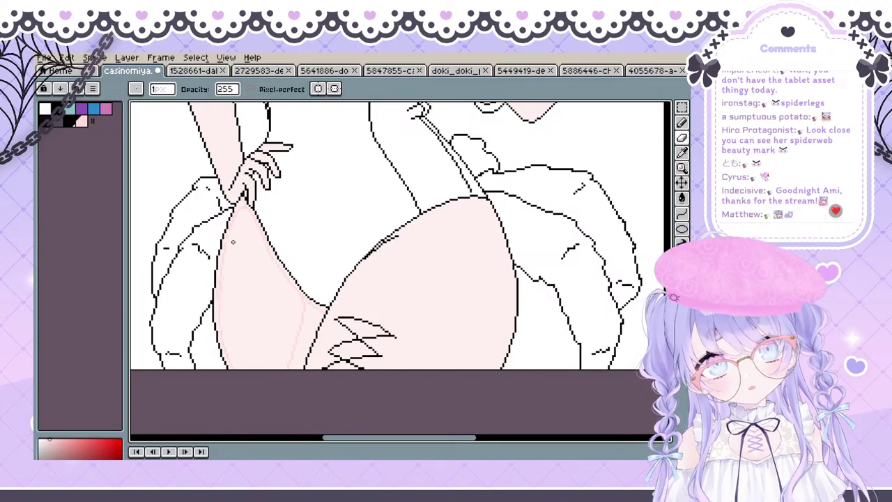
key("b")
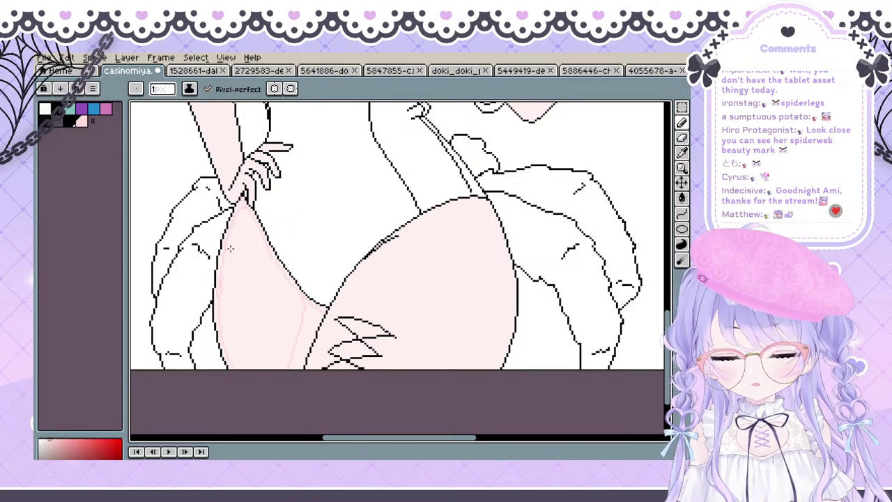
key("g")
left_click(312, 322)
key("ctrl+z")
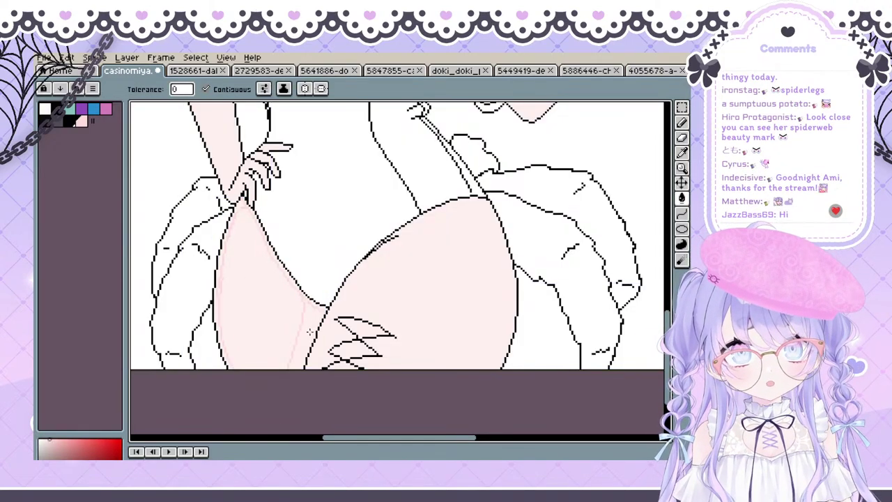
key("ctrl+shift+d")
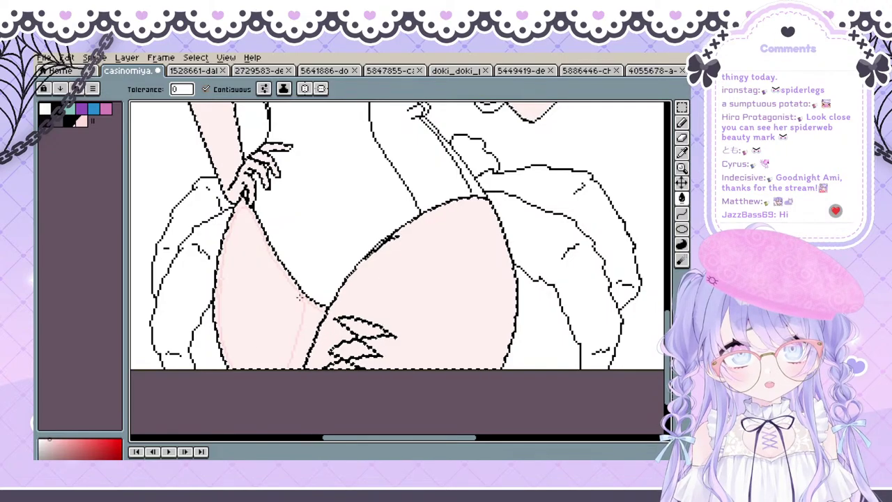
left_click(311, 323)
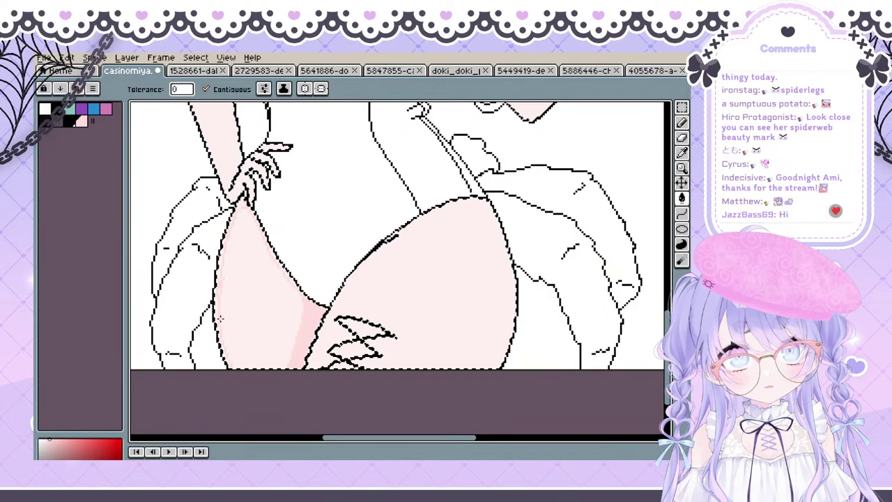
key("v")
key("g")
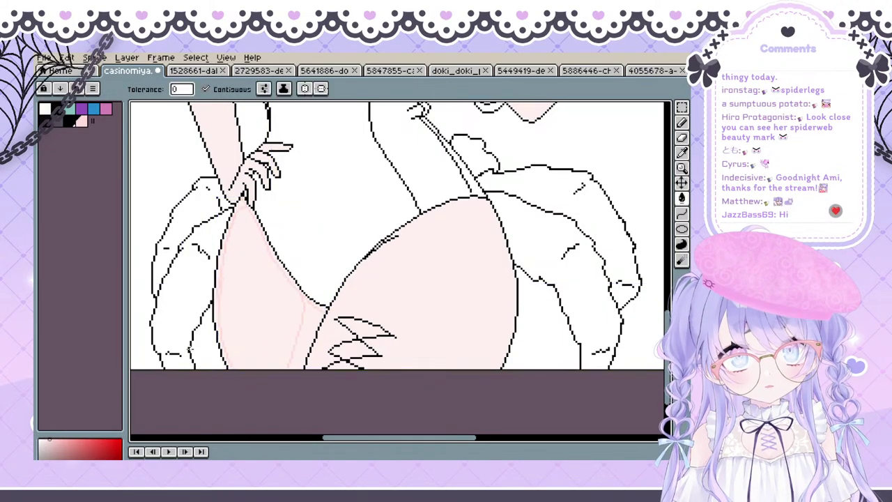
left_click(184, 347)
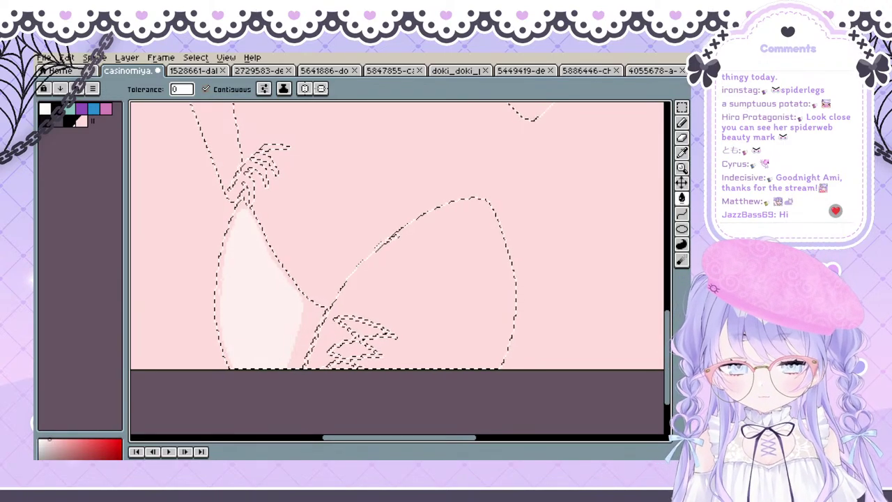
key("ctrl+z")
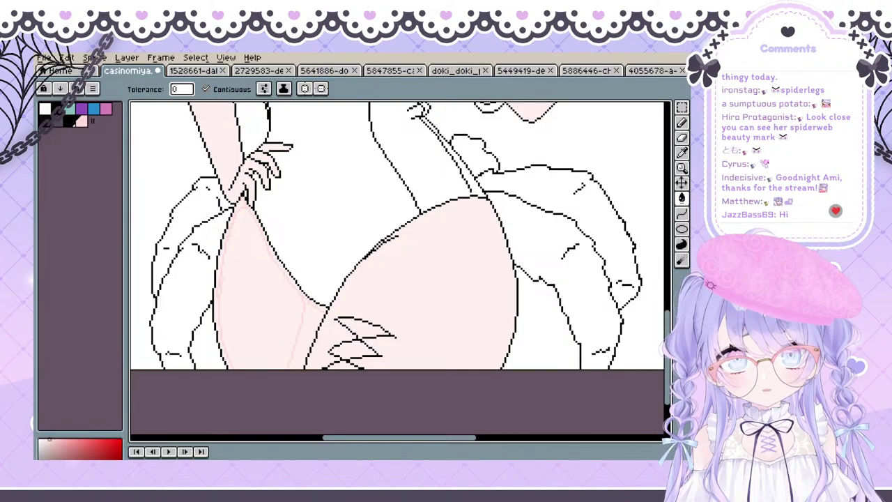
Within the skin selection, fill the thigh's inner shadow strip with the darker pink, paint the remaining edge shadows at 5 px, and deselect
left_click(283, 340)
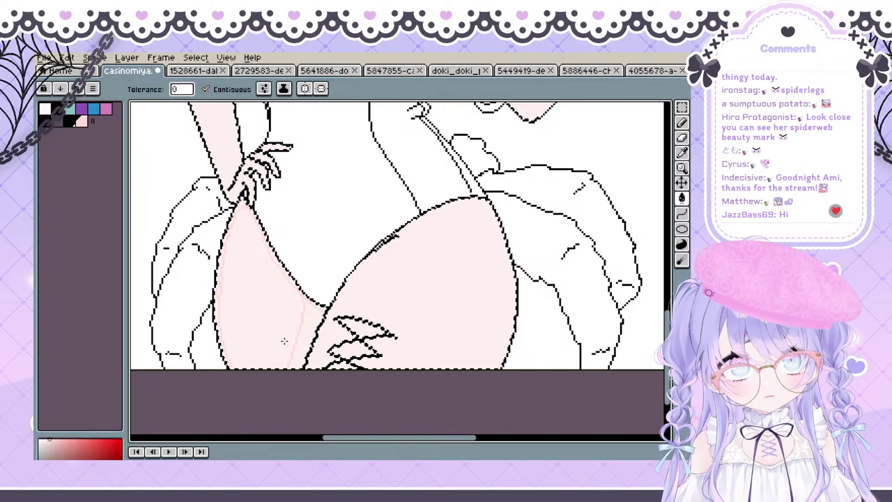
left_click(304, 337)
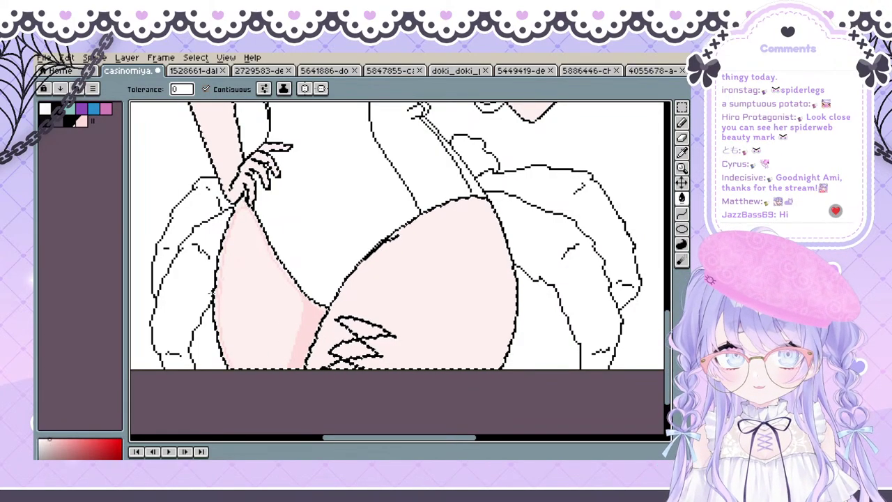
key("b")
left_click(162, 88)
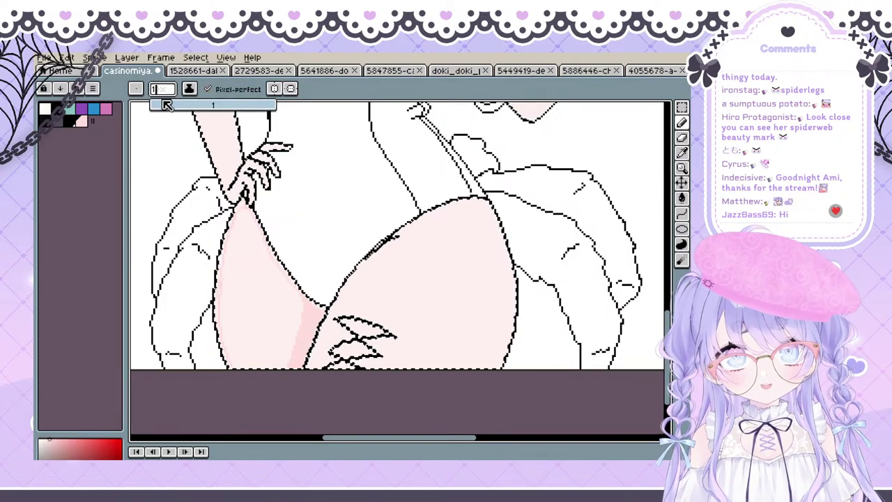
type("5")
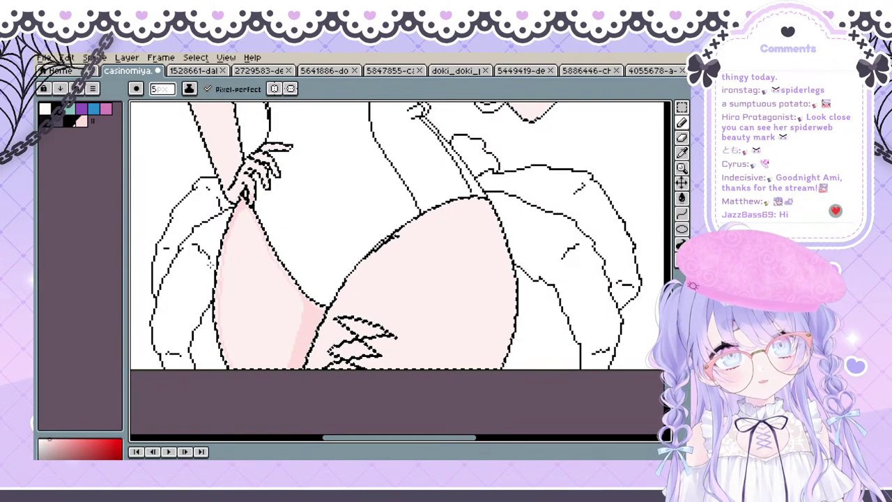
type("v")
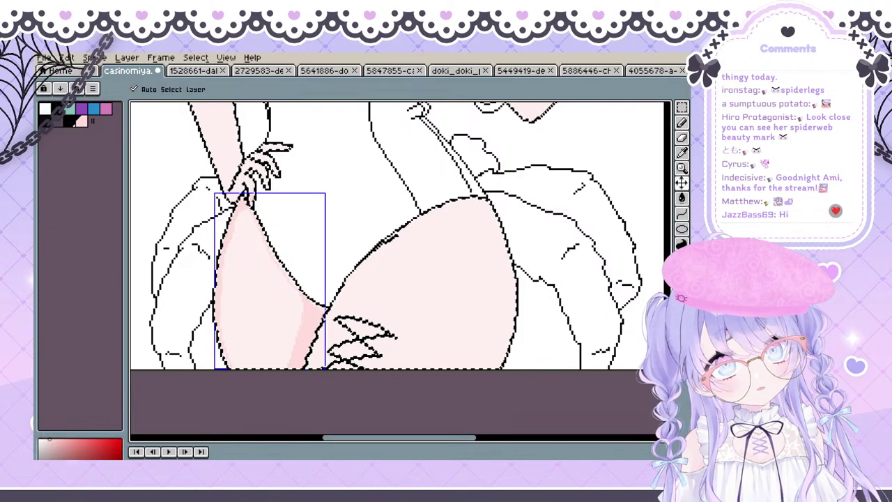
type("b")
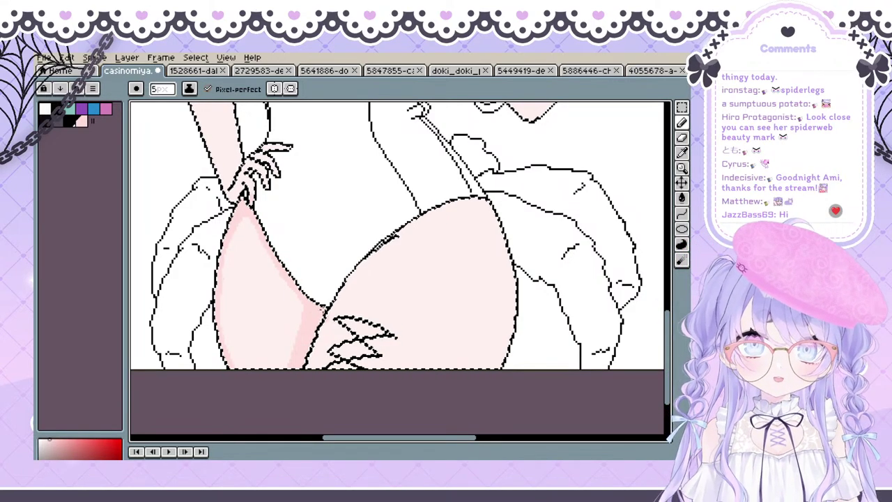
key("ctrl+d")
Set the pencil to 1 px and place four evenly spaced darker pink pixels in the blank area beside the figure
key("space")
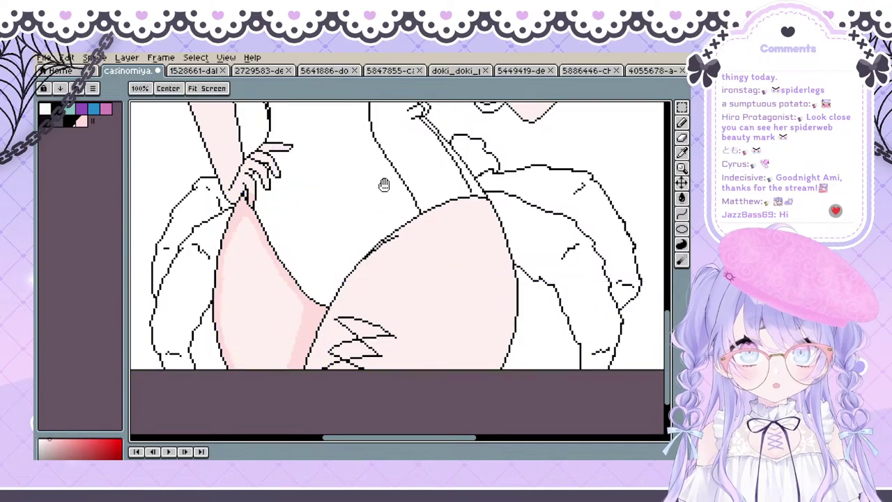
mouse_move(384, 184)
left_mouse_down()
mouse_move(425, 253)
mouse_move(337, 141)
mouse_move(363, 150)
mouse_move(325, 180)
mouse_move(349, 259)
mouse_move(273, 277)
mouse_move(258, 384)
left_mouse_up()
key("space")
mouse_move(317, 277)
left_mouse_down()
mouse_move(344, 292)
mouse_move(341, 286)
left_mouse_up()
key("ctrl+d")
key("space")
left_click_drag(209, 218, 333, 277)
key("space")
left_click_drag(367, 307, 348, 301)
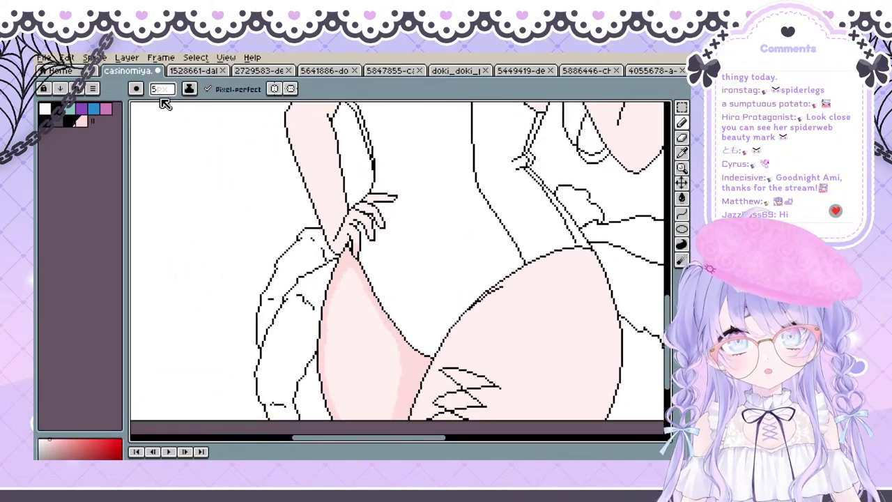
left_click(162, 89)
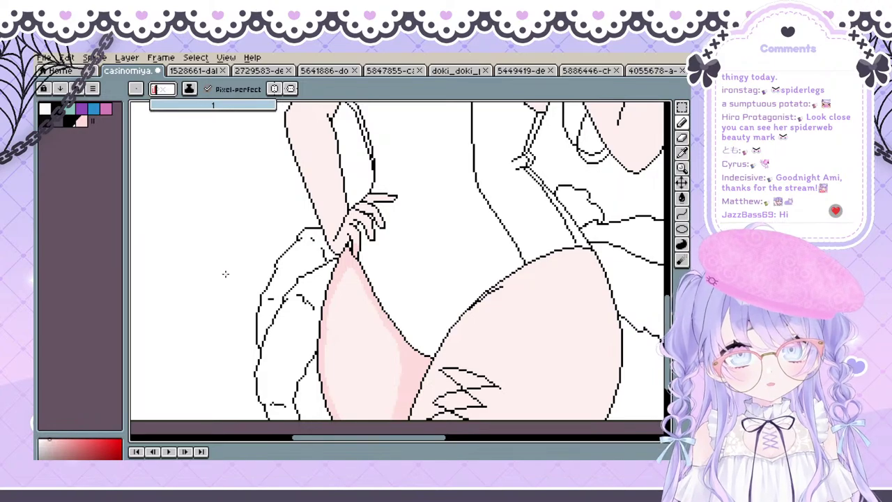
scroll(226, 274, "up", 1)
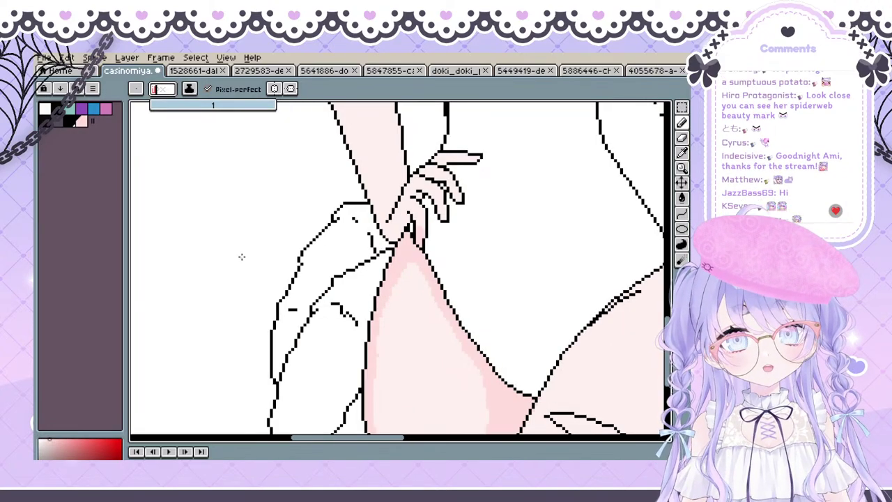
left_click(222, 274)
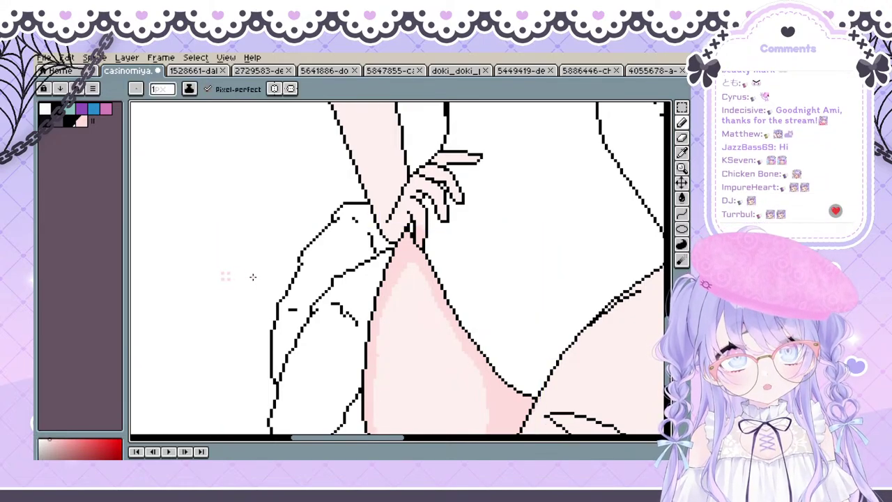
Select the four-dot pattern with its surrounding gaps and turn it into a custom dither brush
left_click(682, 109)
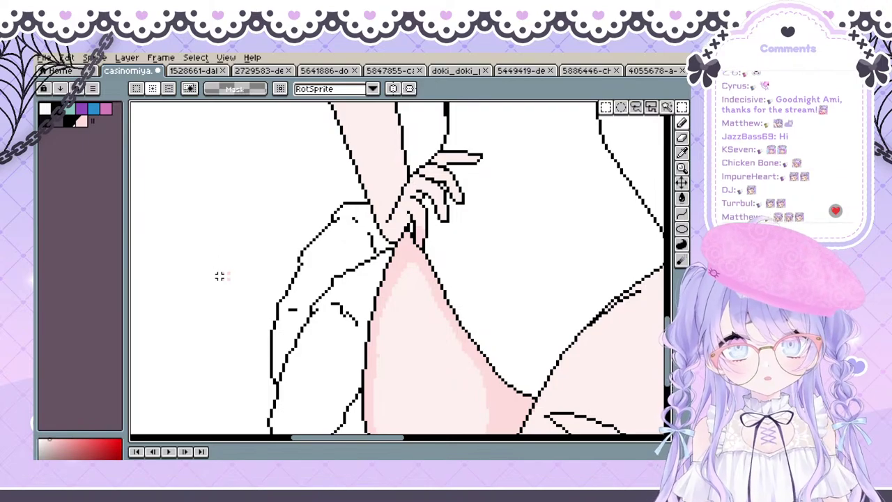
left_click(222, 276)
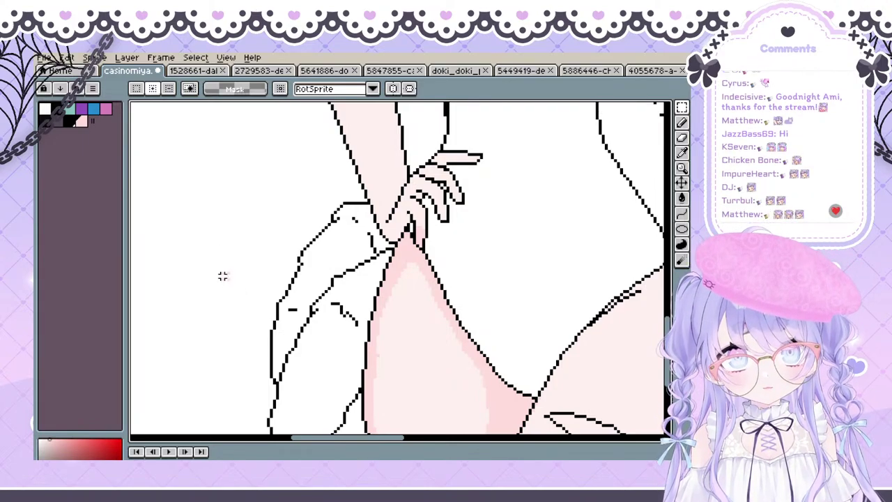
left_click_drag(225, 277, 200, 264)
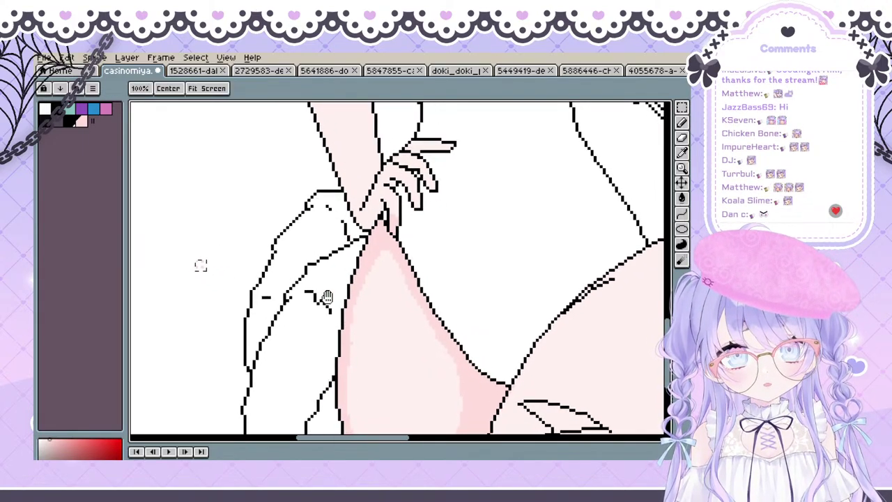
scroll(200, 264, "up", 3)
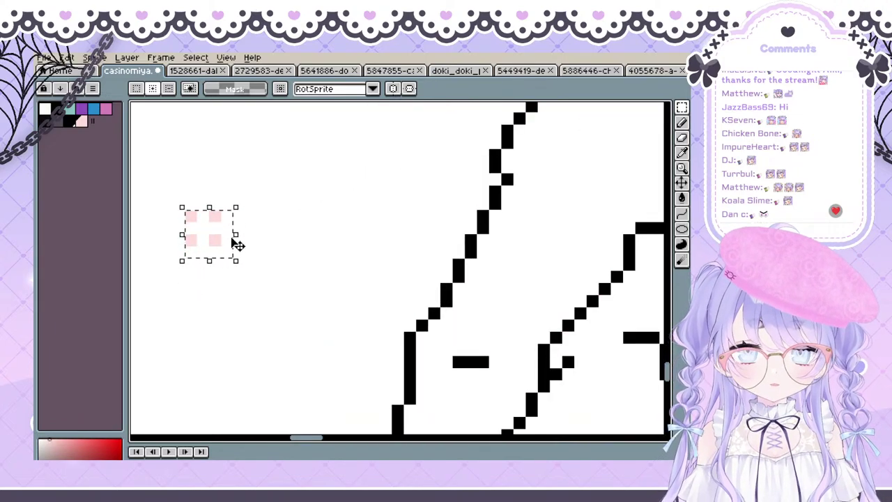
scroll(236, 240, "down", 2)
scroll(242, 256, "down", 1)
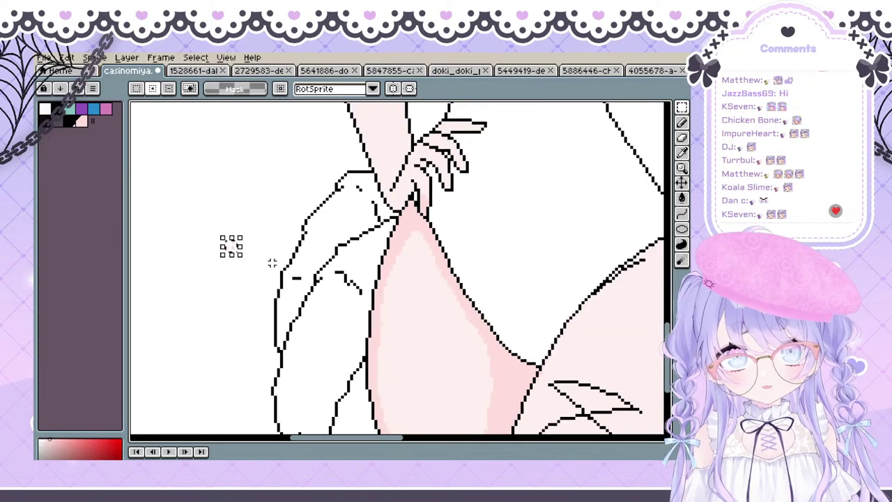
left_click_drag(275, 262, 191, 263)
left_click_drag(204, 295, 261, 311)
key("ctrl+b")
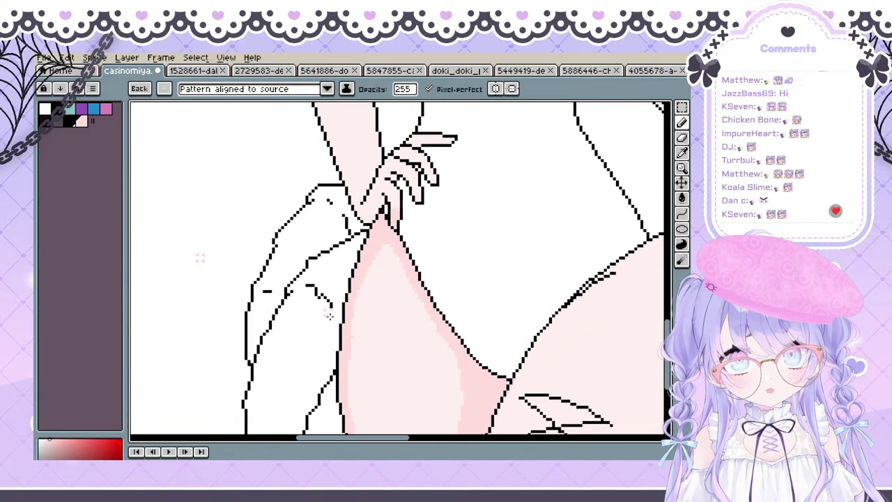
Dither along the inside of the thigh's outer shadow with the dot-pattern brush, from beneath the hand to the canvas's lower edge
left_click_drag(362, 325, 343, 271)
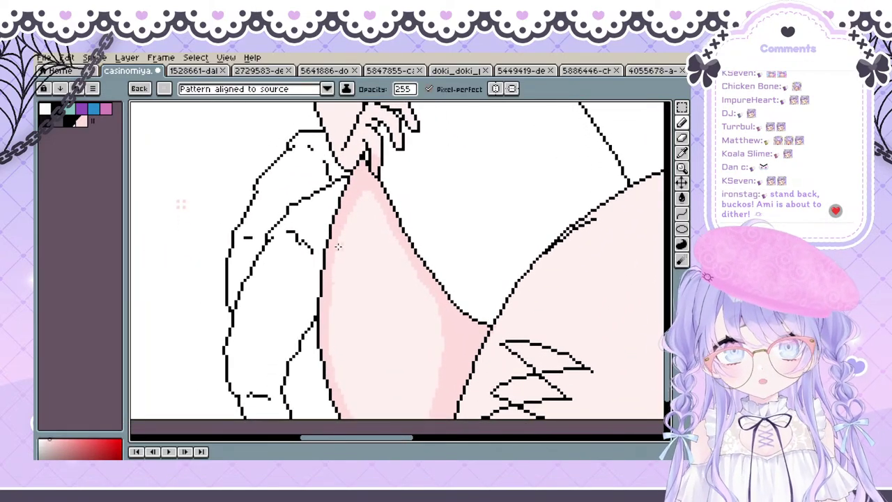
left_click_drag(383, 243, 359, 257)
mouse_move(347, 304)
left_mouse_down()
mouse_move(309, 309)
mouse_move(298, 295)
left_mouse_up()
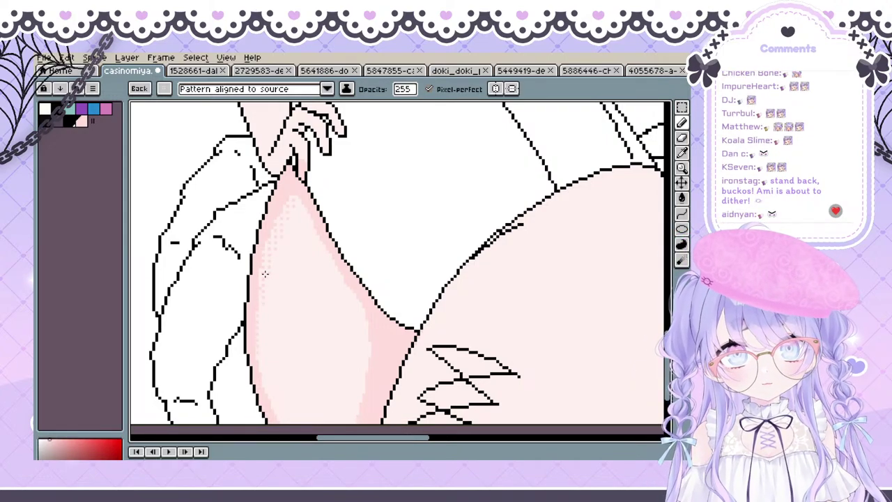
left_click_drag(275, 413, 281, 430)
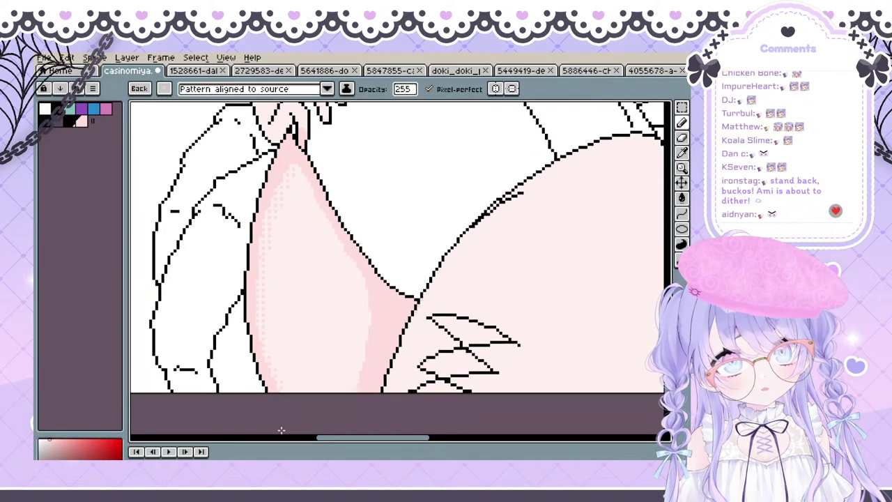
Dither along the edge of the thigh's inner shadow with the dot-pattern brush, down to the canvas's lower edge
key("space")
mouse_move(327, 240)
left_mouse_down()
mouse_move(269, 267)
mouse_move(269, 258)
left_mouse_up()
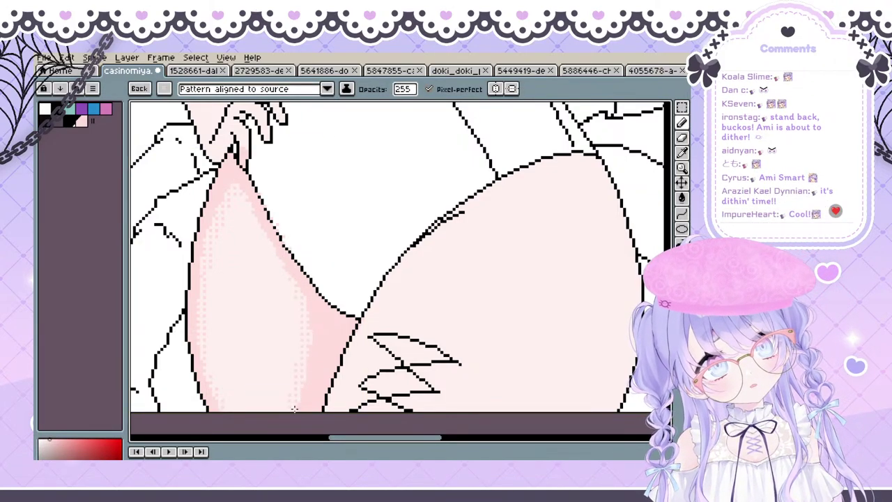
key("space")
left_click_drag(367, 255, 361, 202)
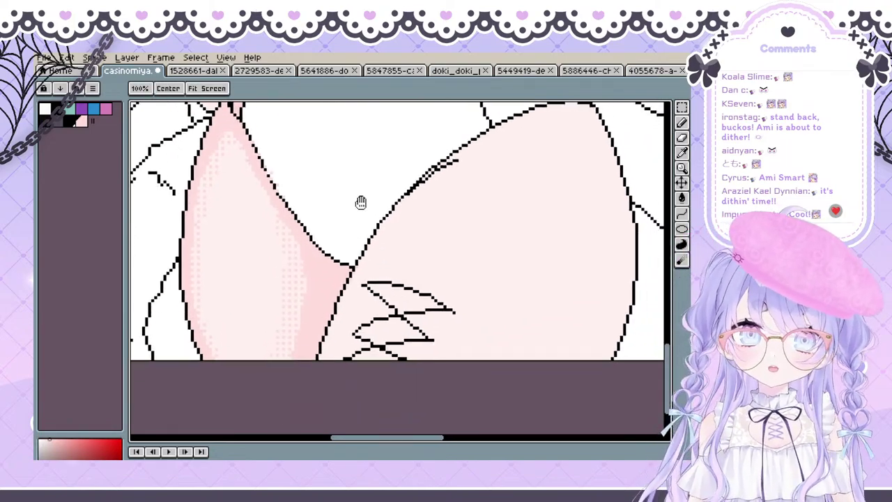
Set the custom brush to "Pattern aligned to destination" and add denser dithering along the inside of the thigh's outer shadow
mouse_move(299, 284)
left_mouse_down()
mouse_move(353, 374)
mouse_move(343, 356)
left_mouse_up()
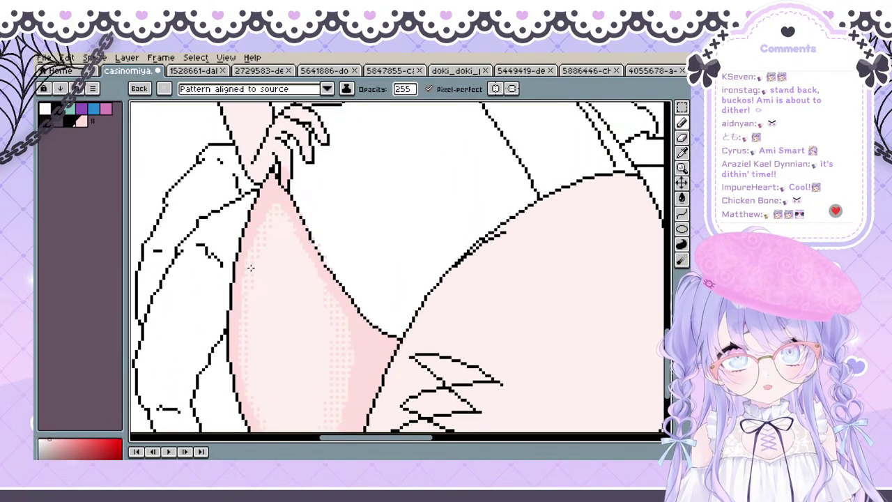
left_click(329, 89)
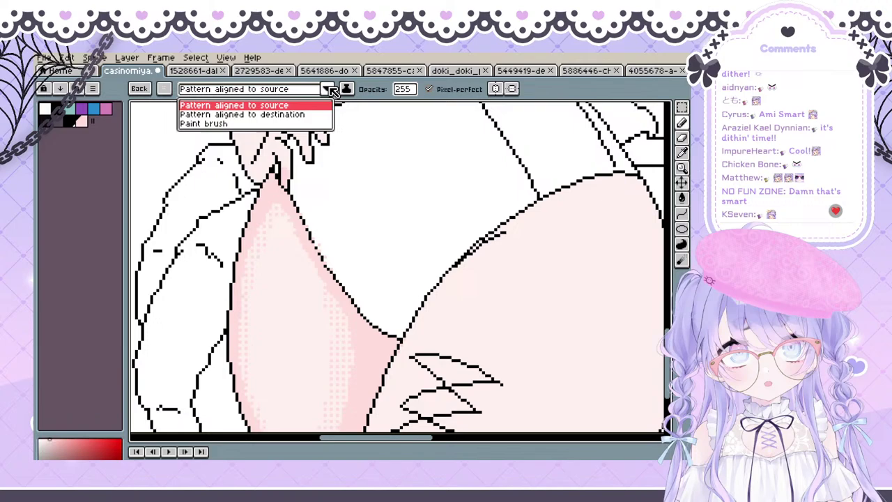
left_click(293, 115)
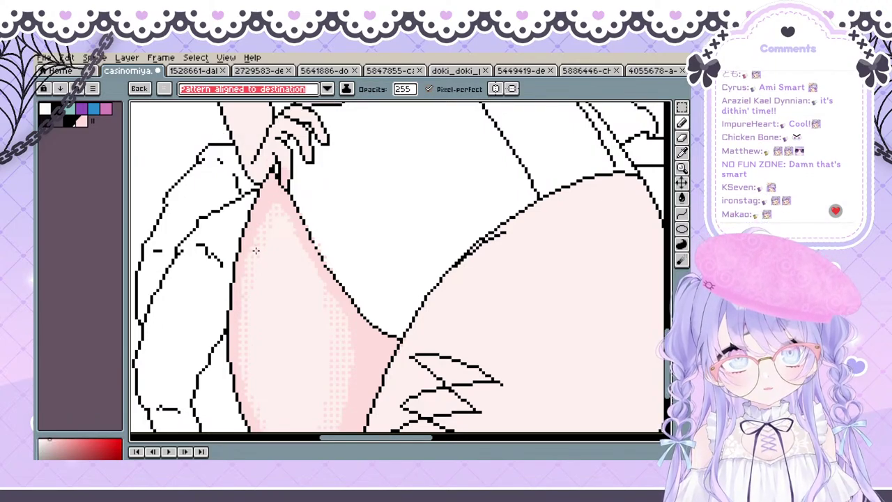
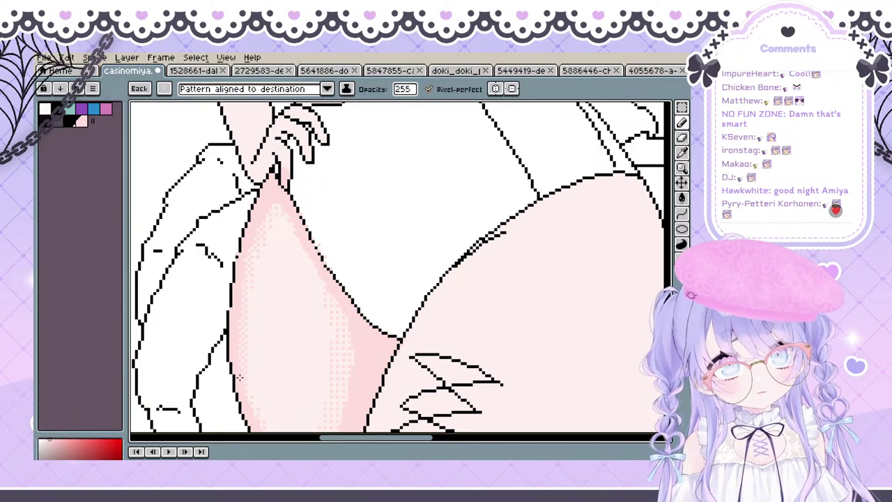
scroll(245, 382, "down", 1)
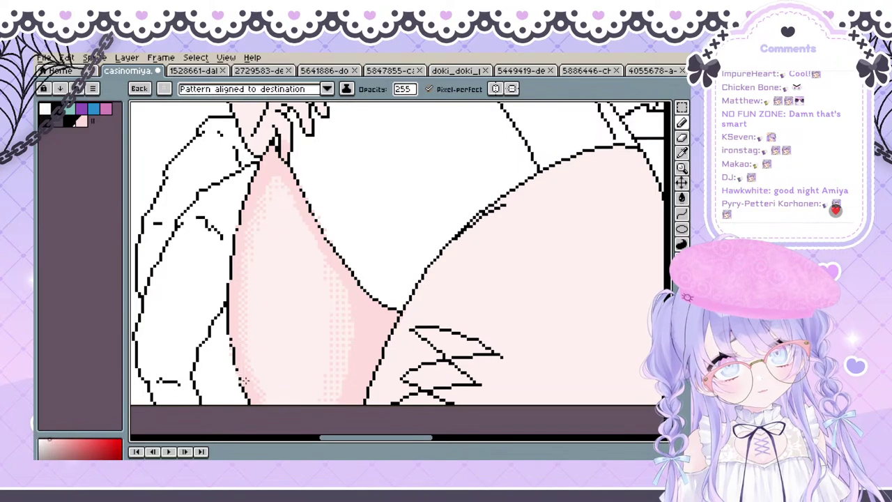
key("ctrl+z")
key("ctrl+z")
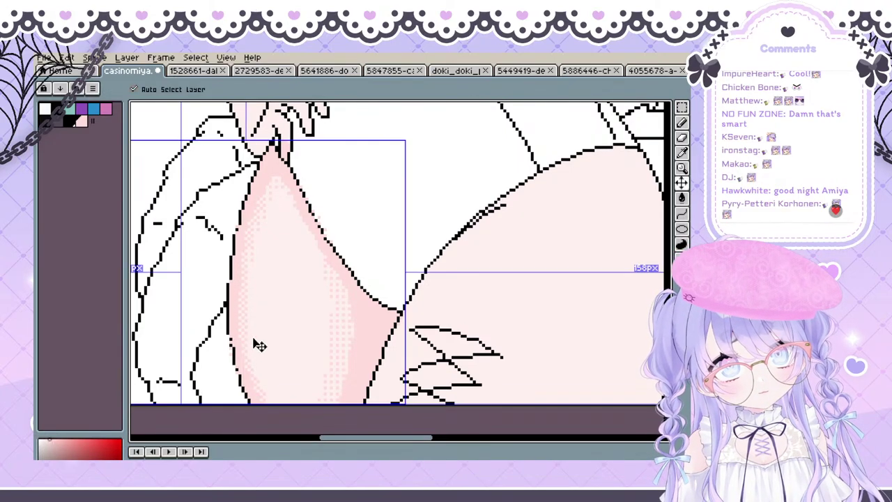
key("ctrl")
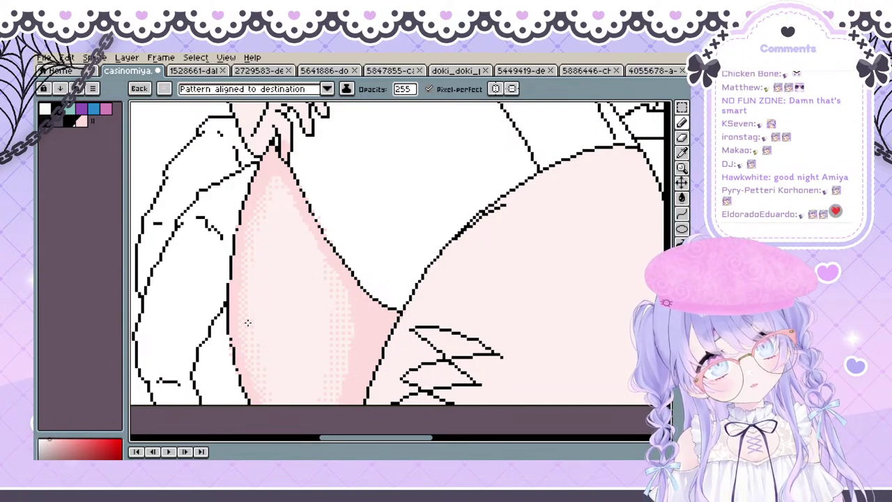
Add denser dithering along the edge of the thigh's inner shadow, from beneath the hand down to the canvas's lower edge
key("space")
left_click_drag(336, 242, 281, 240)
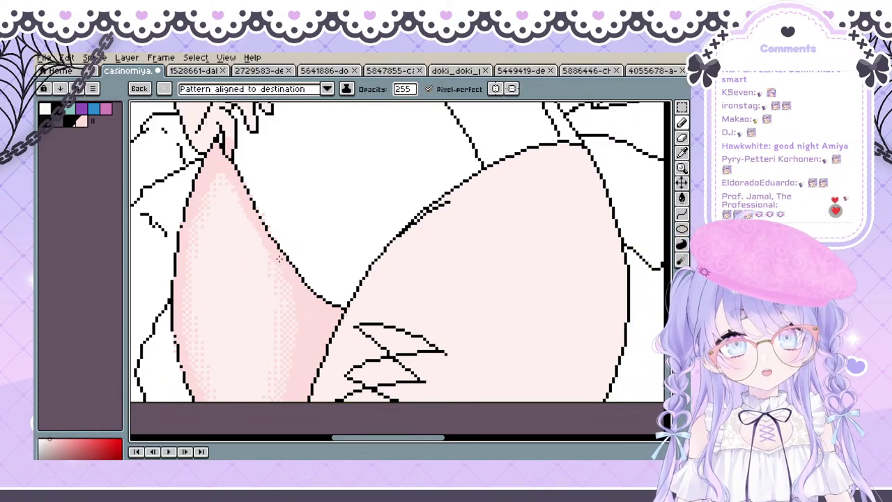
scroll(287, 249, "down", 5)
scroll(296, 254, "up", 3)
key("space")
left_click_drag(288, 255, 300, 282)
scroll(298, 282, "up", 1)
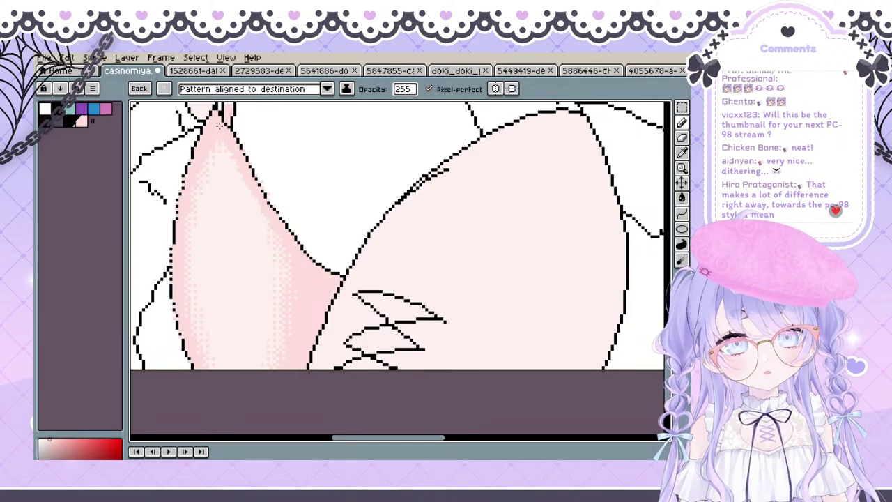
Examine the dithered thigh shading on the whole figure and up close, beside the unshaded front thigh
scroll(247, 189, "down", 4)
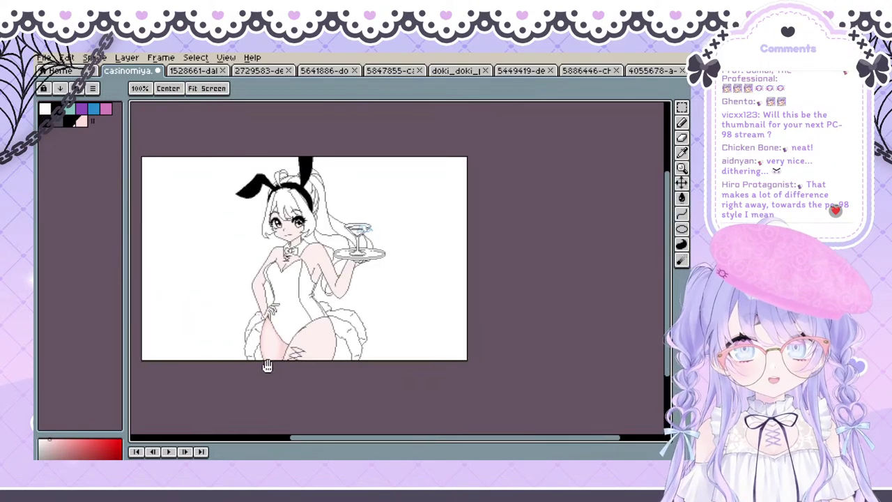
scroll(253, 337, "up", 1)
left_click_drag(253, 337, 273, 353)
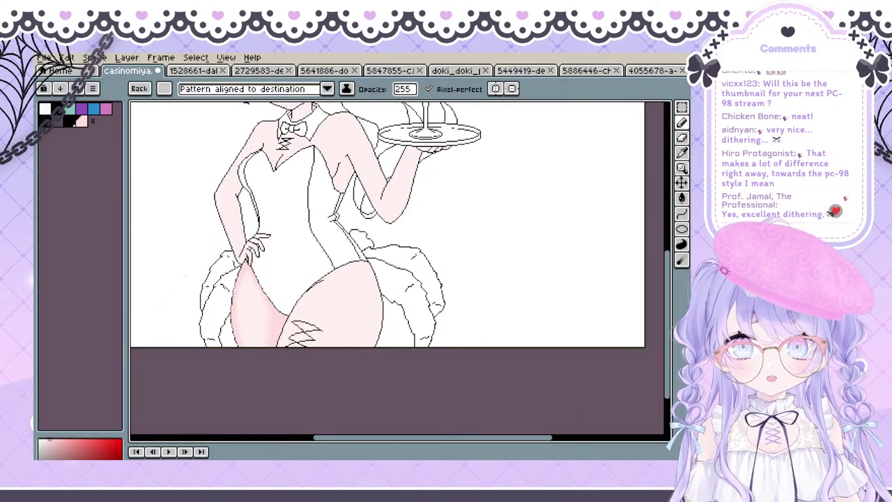
key("ctrl+shift+d")
key("ctrl+shift+i")
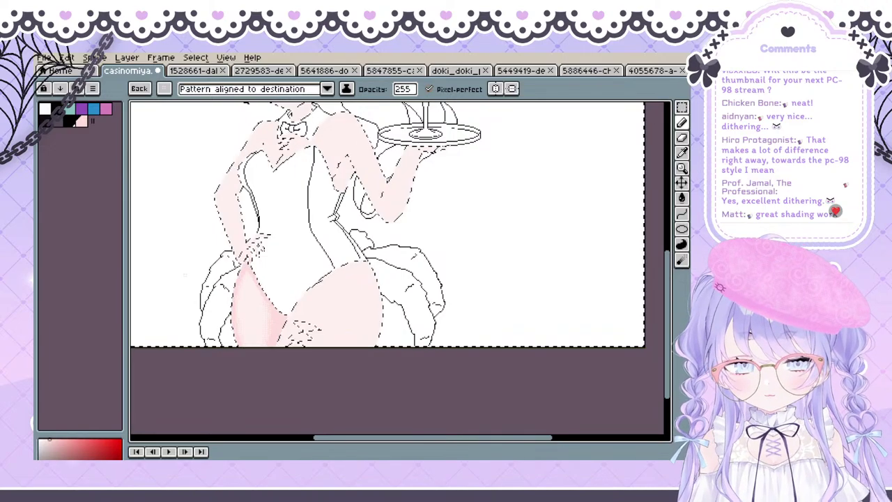
key("ctrl+d")
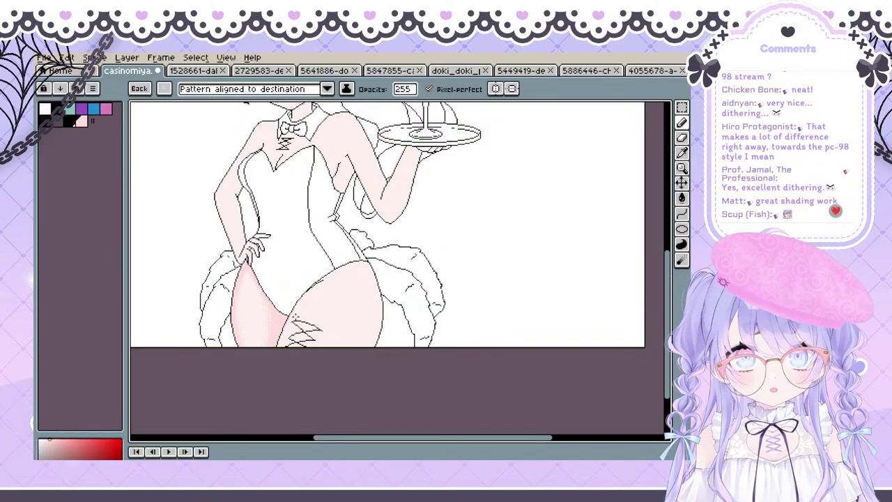
left_click_drag(321, 335, 303, 333)
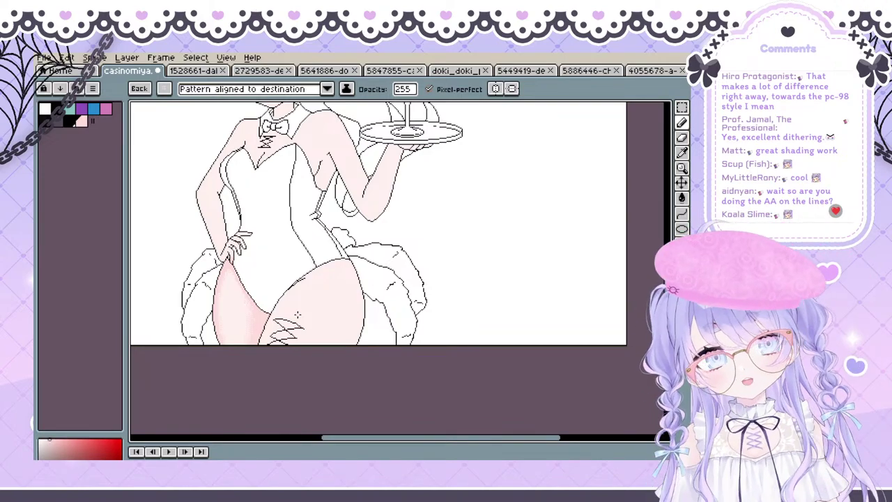
scroll(293, 314, "up", 1)
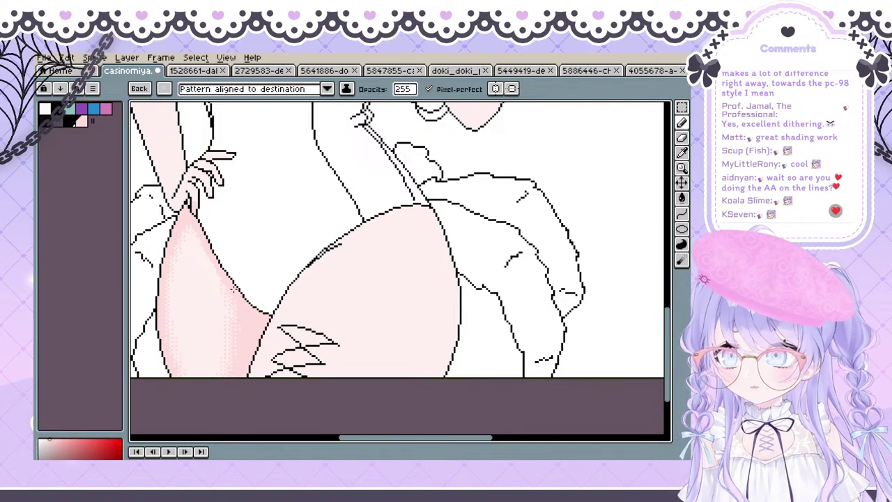
scroll(291, 297, "up", 1)
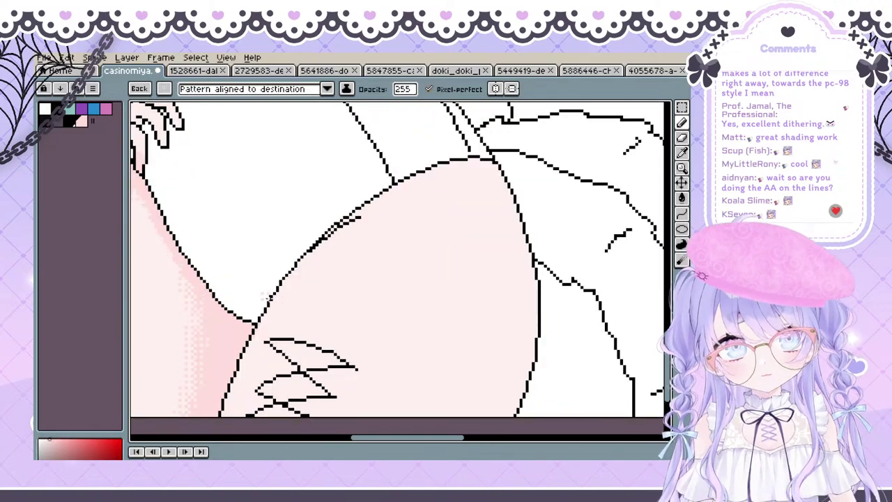
left_click_drag(247, 302, 345, 299)
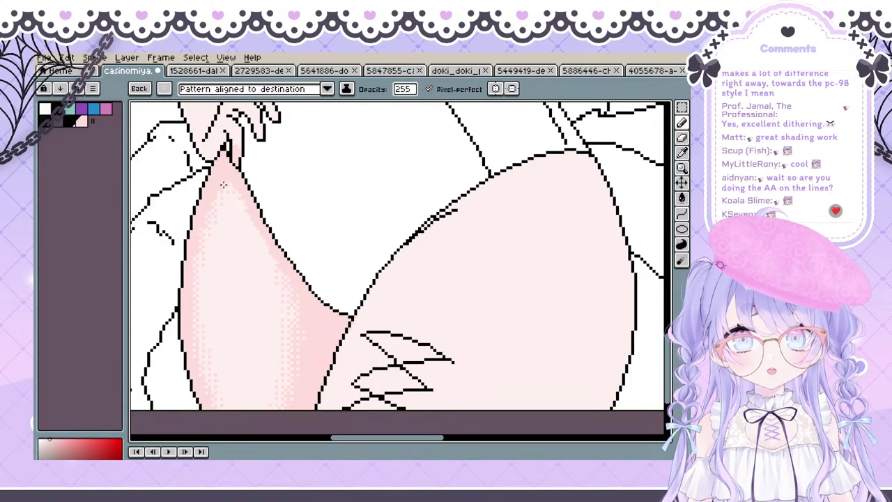
mouse_move(295, 350)
left_mouse_down()
mouse_move(310, 354)
mouse_move(285, 355)
left_mouse_up()
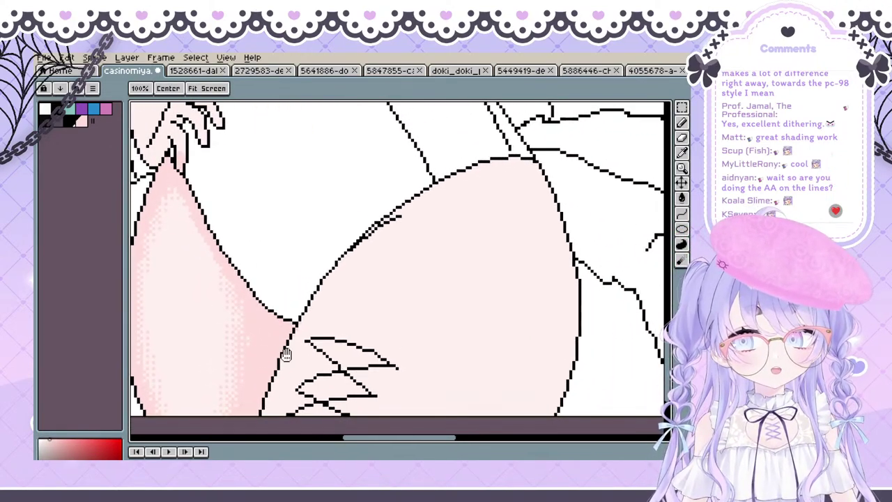
mouse_move(409, 313)
left_mouse_down()
mouse_move(350, 340)
mouse_move(464, 319)
mouse_move(418, 321)
left_mouse_up()
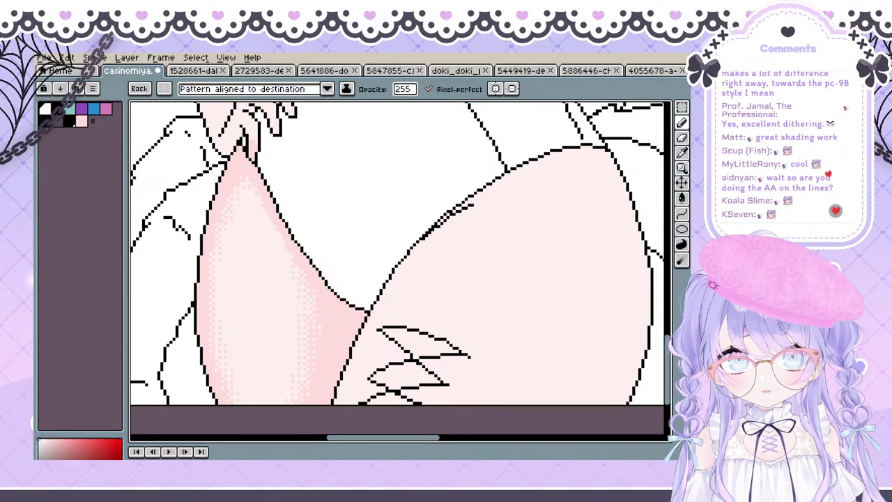
Try dithering a white highlight down the middle of the shaded thigh with the dot-pattern brush
right_click(214, 462)
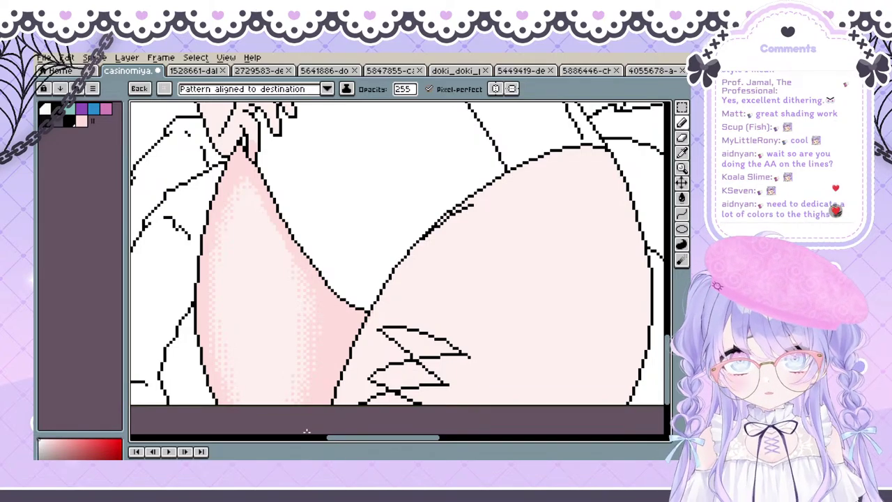
key("space")
left_click_drag(310, 260, 293, 249)
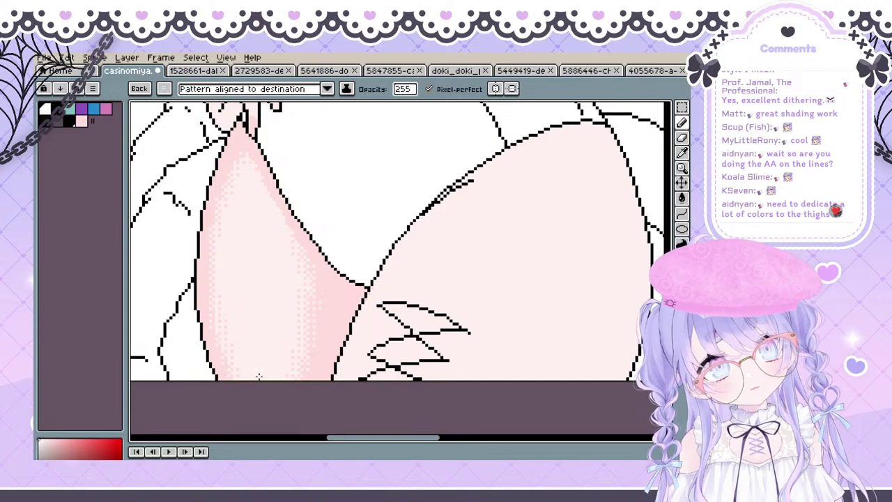
key("ctrl+z")
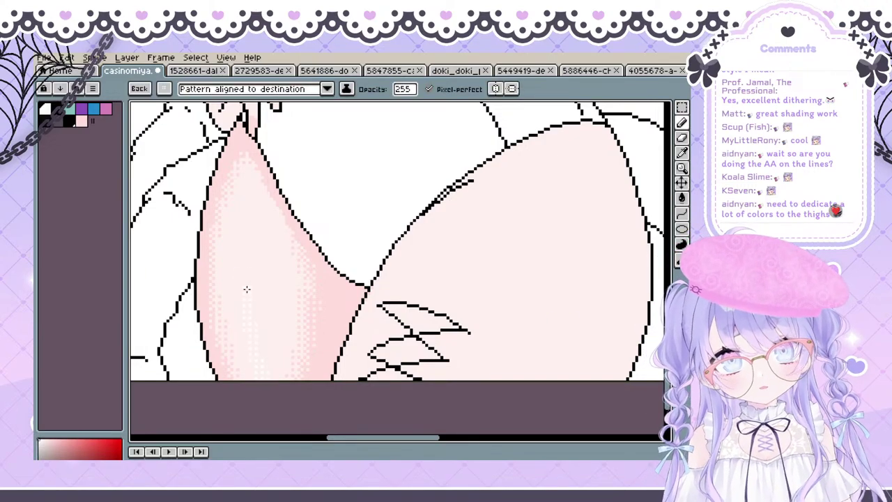
key("ctrl+z")
Return to the round pencil brush and paint a solid white highlight streak along the middle of the shaded thigh, reaching the canvas's lower edge
key("space")
left_click_drag(174, 137, 203, 209)
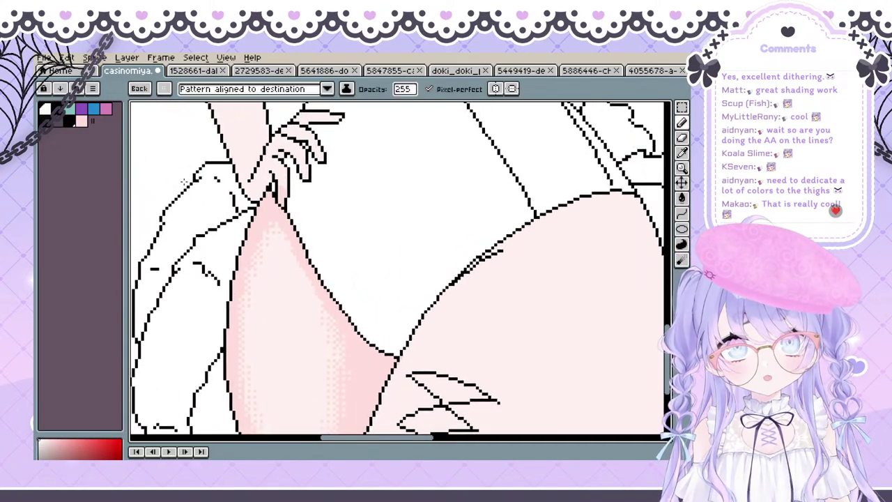
left_click(168, 90)
left_click(168, 106)
key("space")
left_click_drag(273, 293, 239, 214)
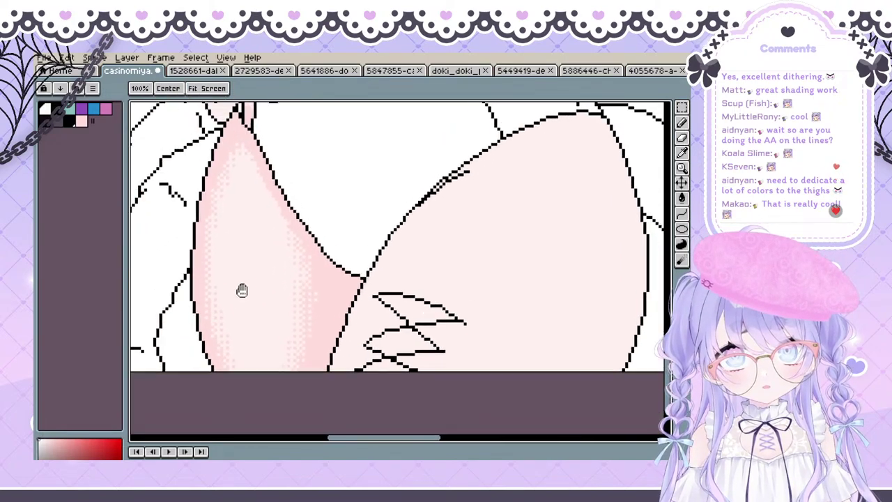
mouse_move(256, 364)
left_mouse_down()
mouse_move(242, 304)
mouse_move(247, 255)
mouse_move(267, 365)
mouse_move(248, 274)
mouse_move(257, 357)
mouse_move(248, 283)
left_mouse_up()
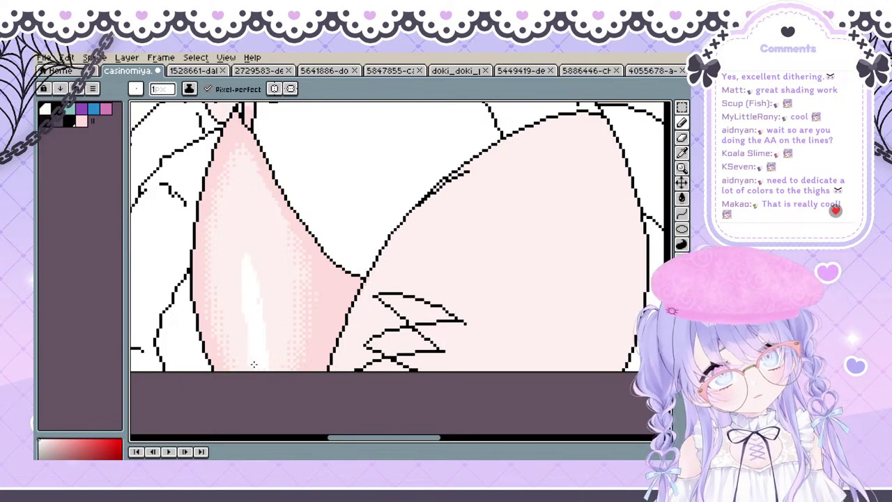
left_click_drag(251, 362, 244, 239)
key("ctrl+z")
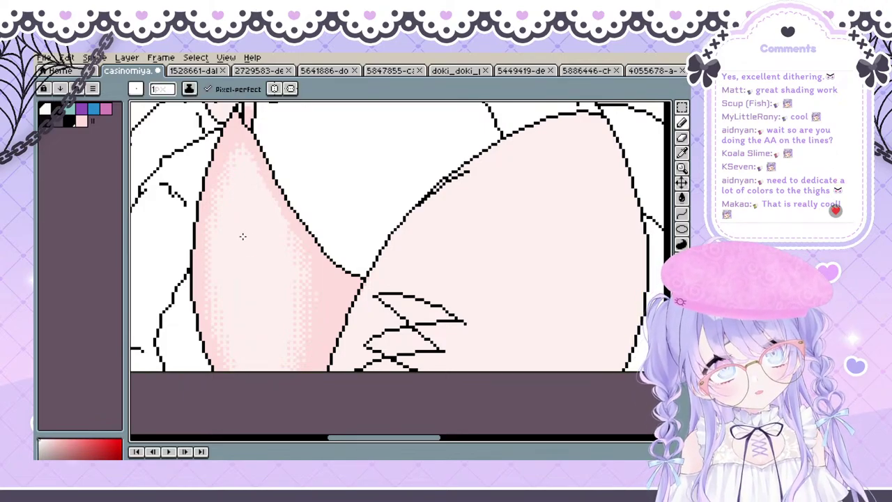
mouse_move(260, 325)
left_mouse_down()
mouse_move(245, 317)
mouse_move(242, 241)
mouse_move(263, 378)
mouse_move(244, 324)
left_mouse_up()
key("ctrl+z")
mouse_move(253, 373)
left_mouse_down()
mouse_move(231, 276)
mouse_move(239, 241)
mouse_move(248, 369)
mouse_move(237, 315)
mouse_move(251, 355)
left_mouse_up()
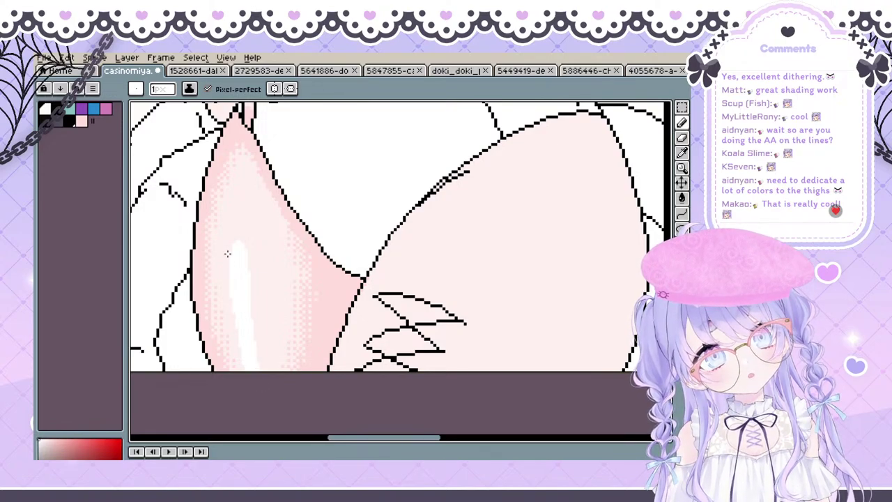
Thin the side of the white highlight streak with the eraser and touch up its upper tip with the pencil
key("e")
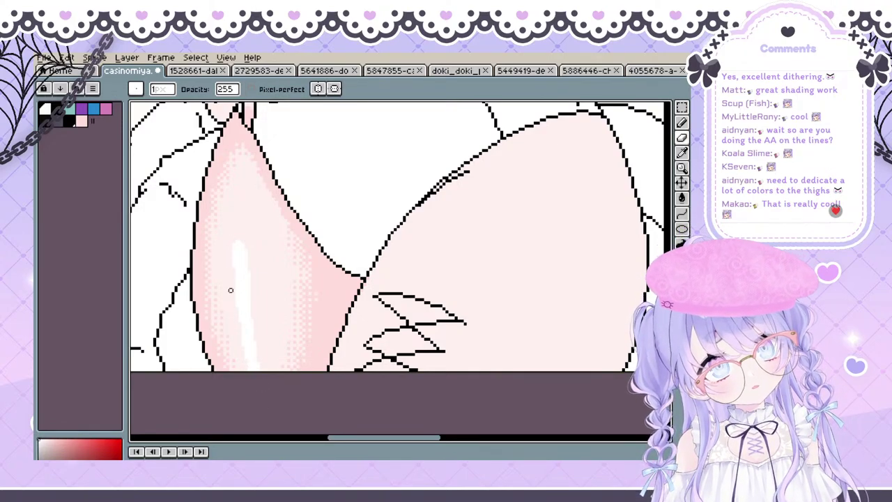
key("space")
mouse_move(249, 202)
left_mouse_down()
mouse_move(281, 192)
mouse_move(292, 302)
mouse_move(259, 260)
mouse_move(232, 283)
mouse_move(231, 274)
left_mouse_up()
key("b")
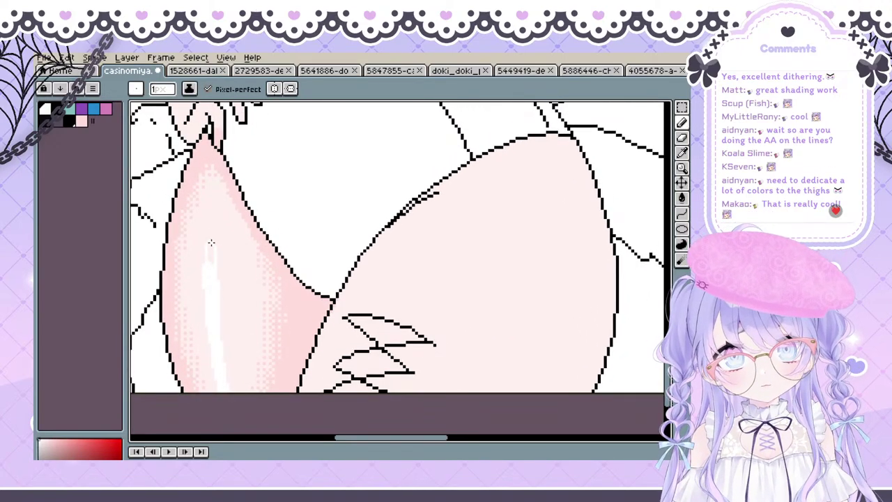
key("h")
mouse_move(229, 245)
left_mouse_down()
mouse_move(295, 209)
mouse_move(285, 248)
left_mouse_up()
key("b")
Load the saved dot-pattern brush and dither the edges of the thigh's highlight in white, undoing stray strokes
left_click(137, 89)
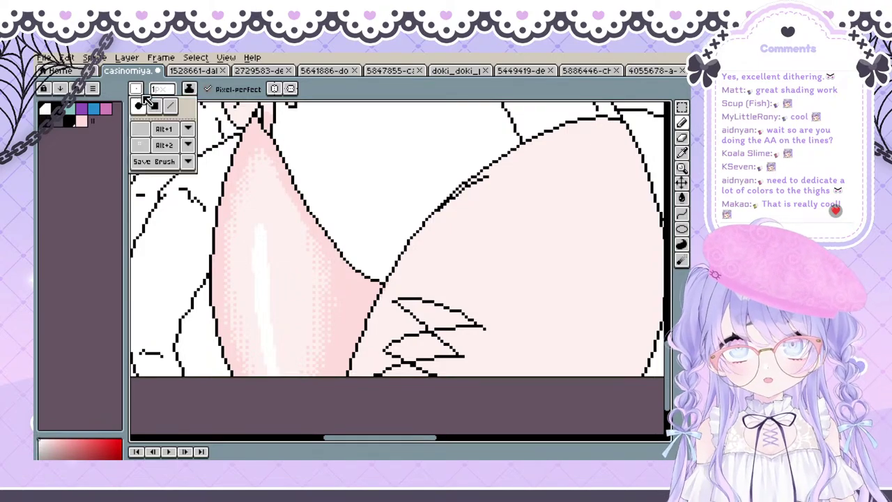
key("h")
left_click_drag(248, 256, 222, 241)
key("b")
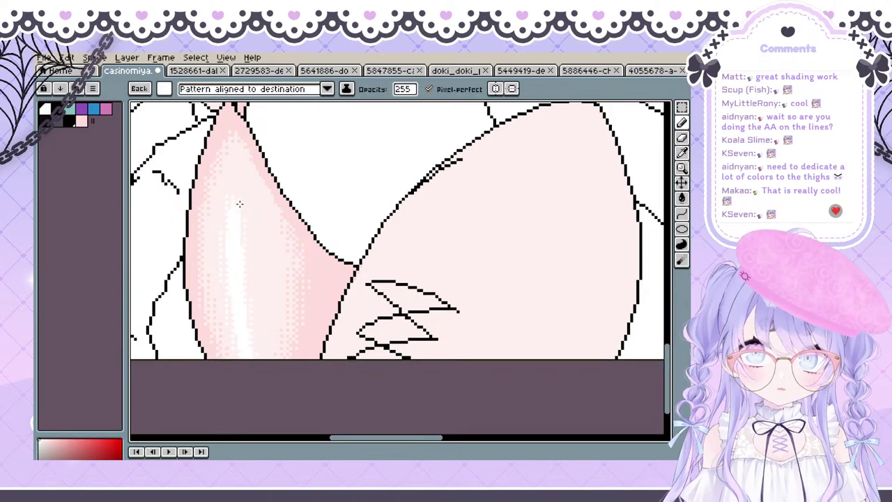
key("space")
left_click_drag(301, 258, 297, 252)
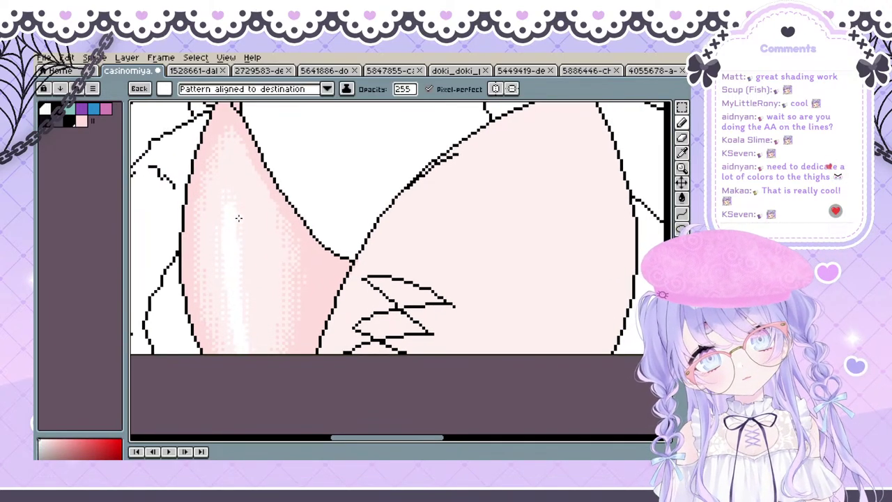
key("ctrl+z")
key("ctrl+z")
key("ctrl+z")
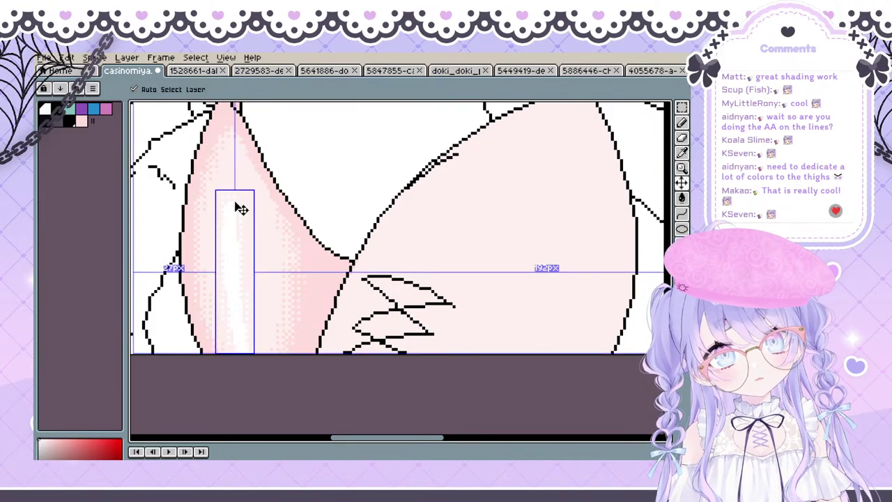
key("ctrl+z")
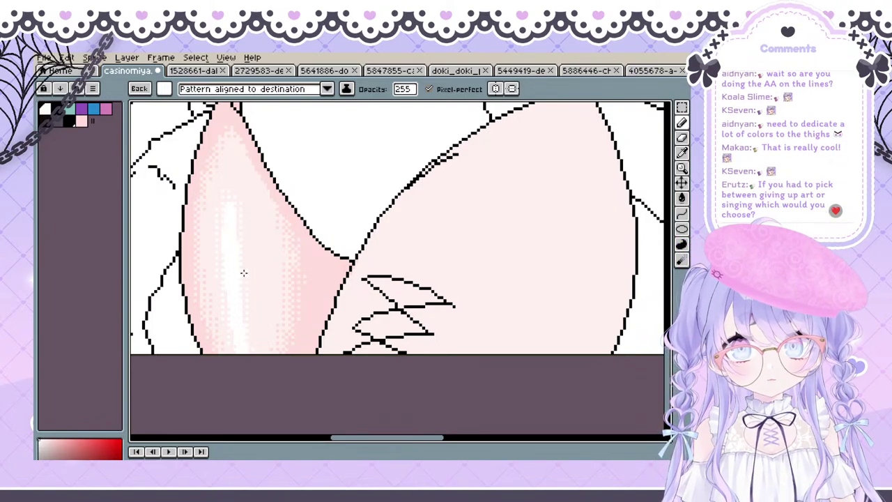
scroll(228, 219, "down", 1)
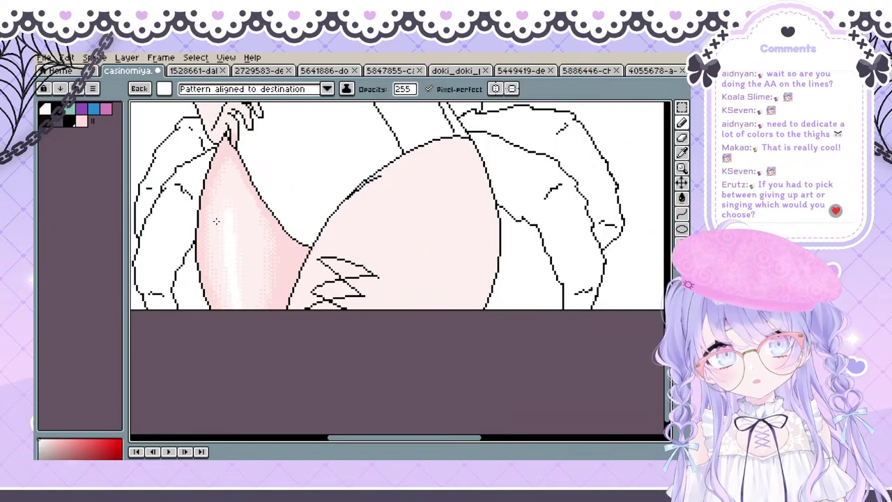
Examine the dithered white highlight on the shaded thigh up close and against the whole figure
scroll(214, 227, "down", 1)
scroll(216, 228, "up", 1)
scroll(220, 227, "down", 1)
key("space")
left_click_drag(310, 251, 312, 303)
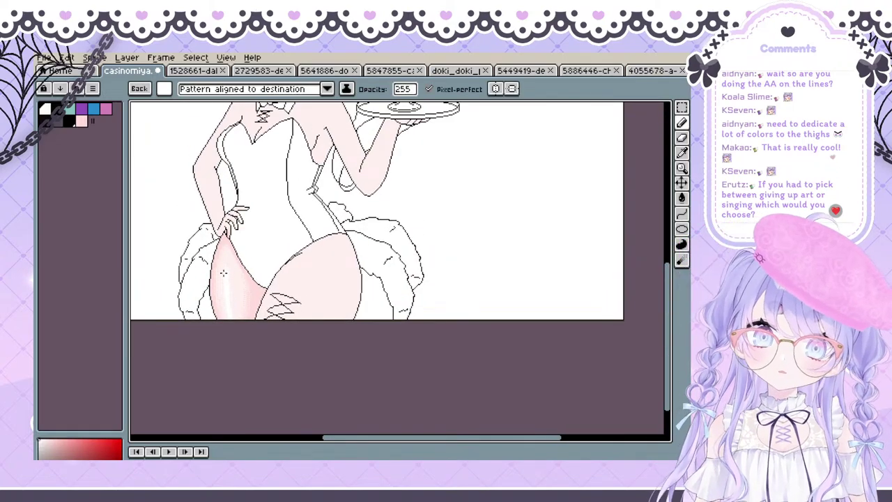
scroll(224, 282, "up", 2)
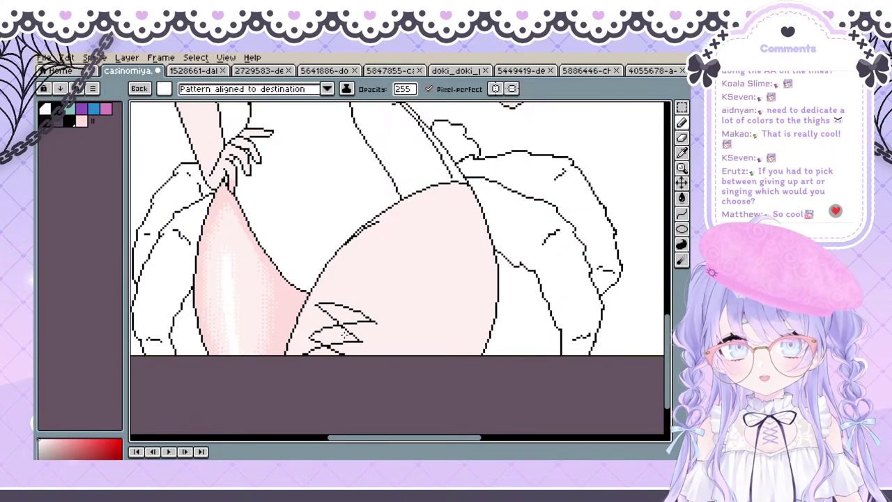
left_click_drag(236, 295, 230, 290)
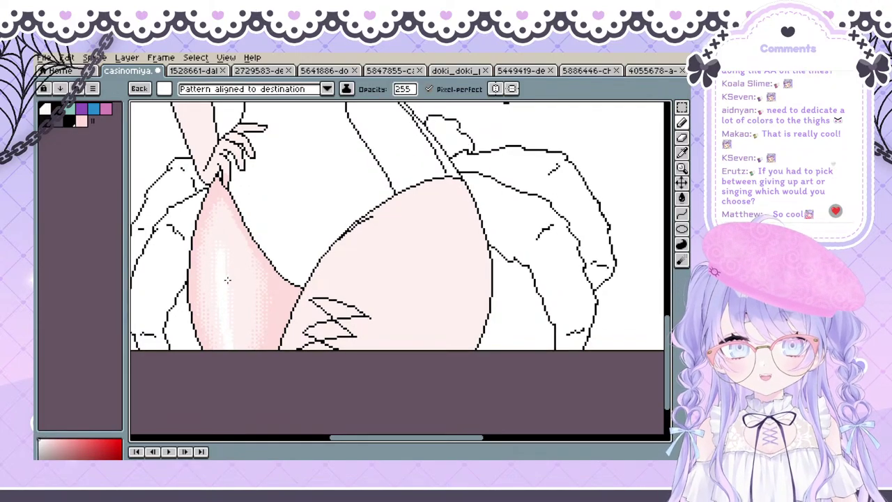
scroll(235, 282, "up", 1)
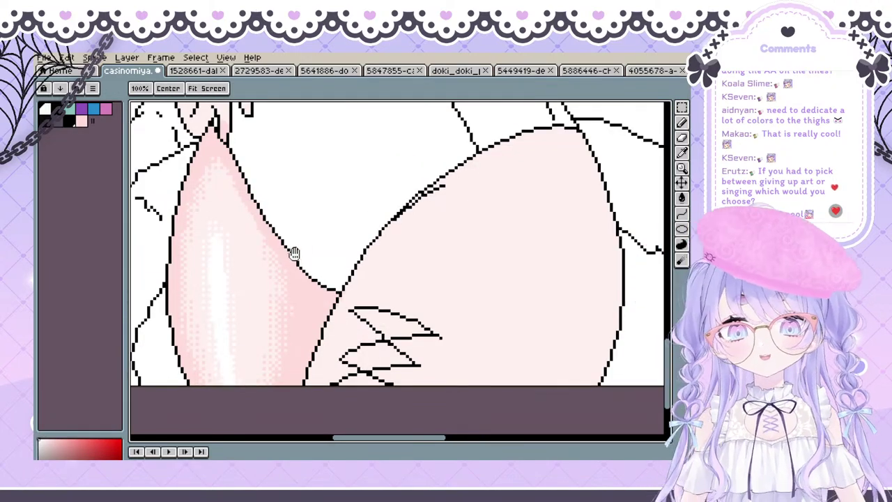
mouse_move(229, 265)
left_mouse_down()
mouse_move(218, 259)
mouse_move(226, 256)
left_mouse_up()
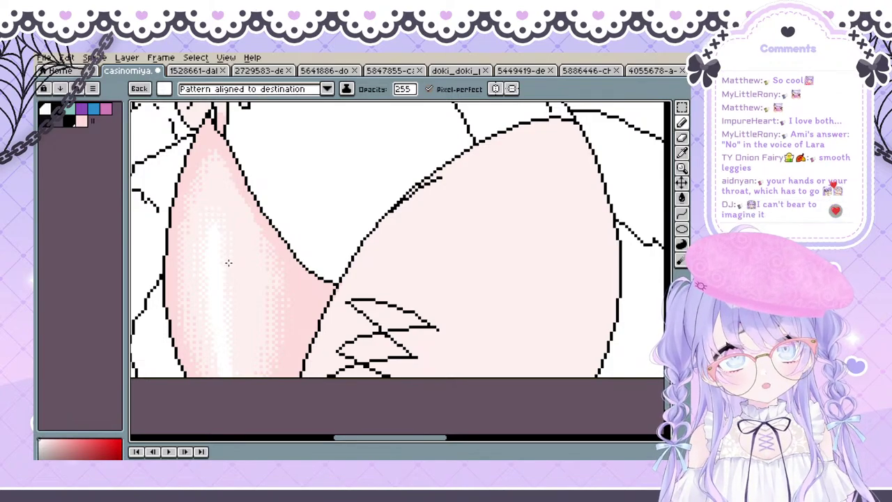
scroll(230, 397, "down", 4)
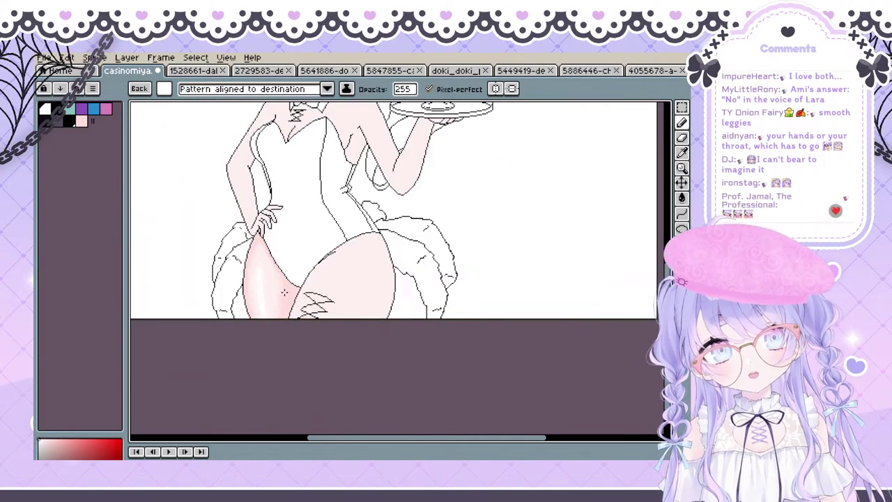
scroll(291, 362, "down", 1)
scroll(279, 349, "up", 4)
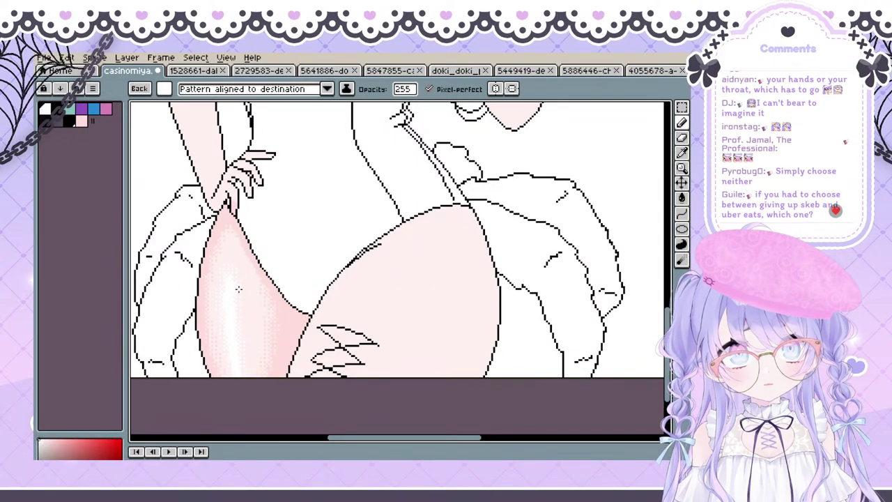
key("ctrl")
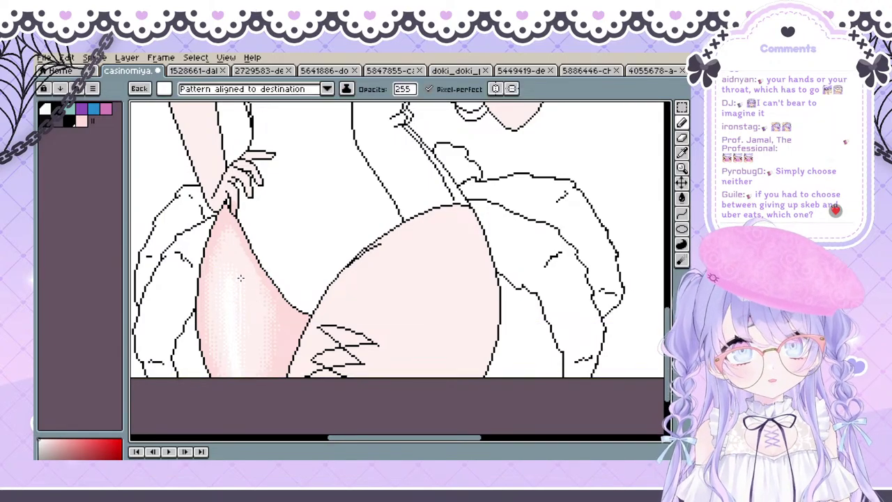
key("ctrl")
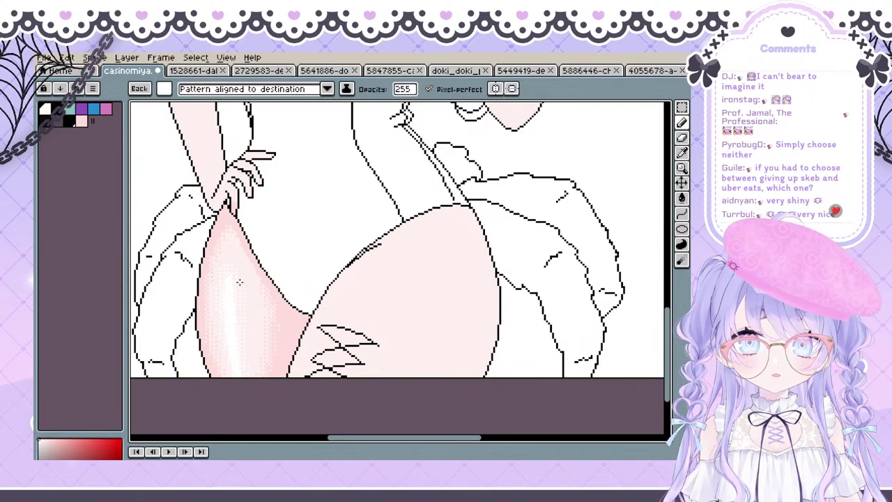
key("space")
left_click_drag(222, 291, 220, 292)
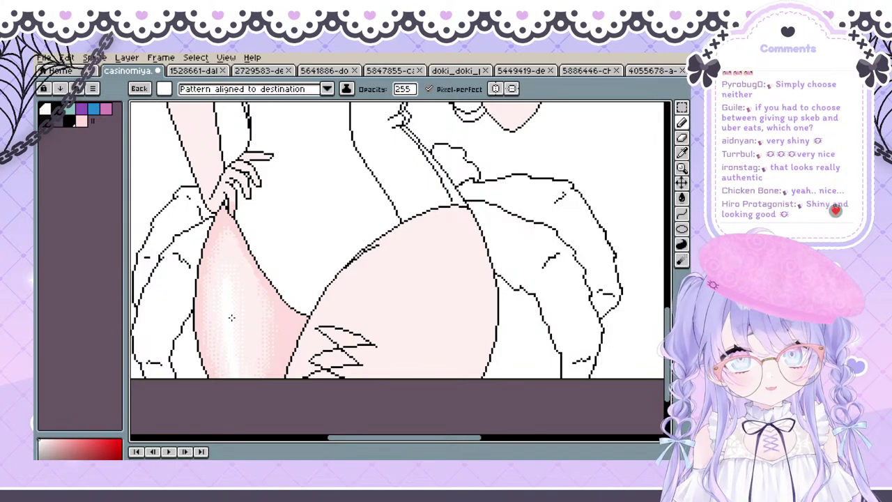
key("space")
left_click_drag(294, 269, 288, 230)
scroll(287, 234, "down", 3)
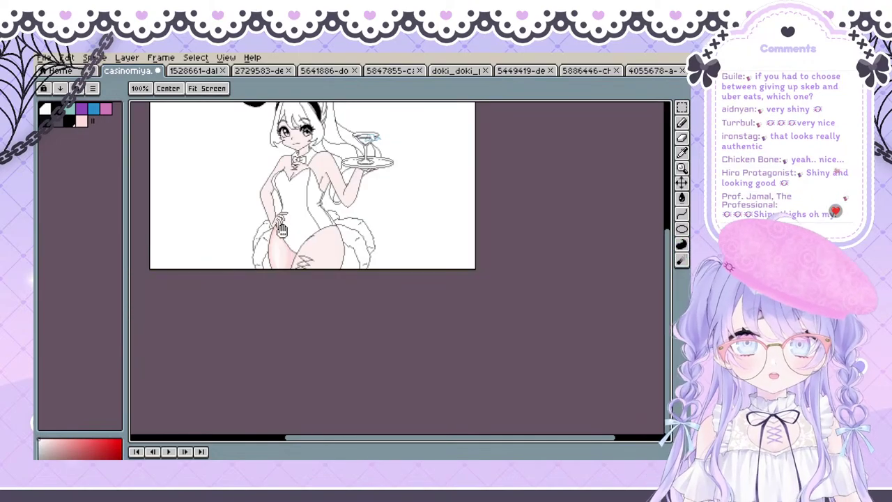
scroll(294, 227, "up", 1)
mouse_move(318, 229)
left_mouse_down()
mouse_move(255, 265)
mouse_move(283, 272)
left_mouse_up()
scroll(299, 294, "up", 2)
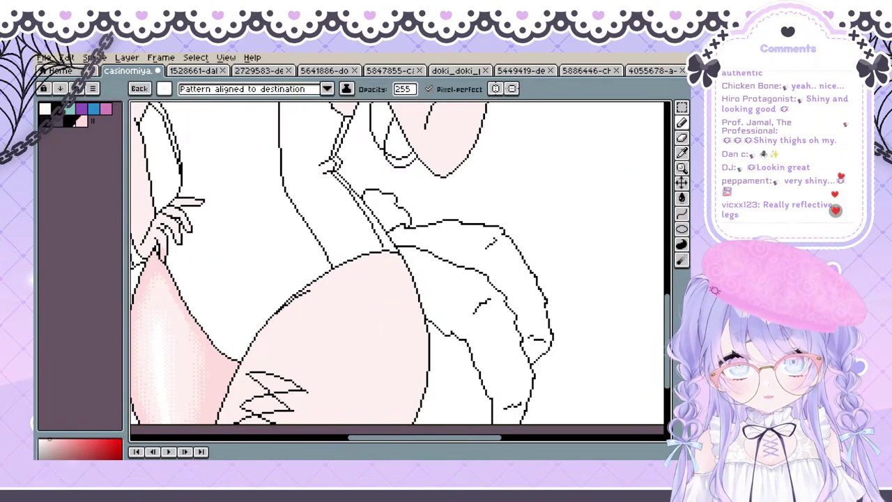
Return from the dot-pattern brush to the regular round pencil and set its size to 3 px for shading the plain thigh
right_click(204, 456)
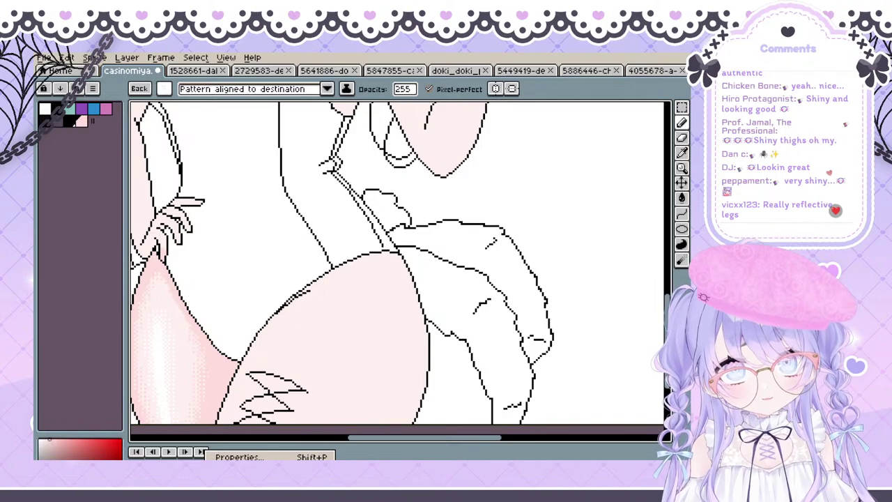
left_click(243, 484)
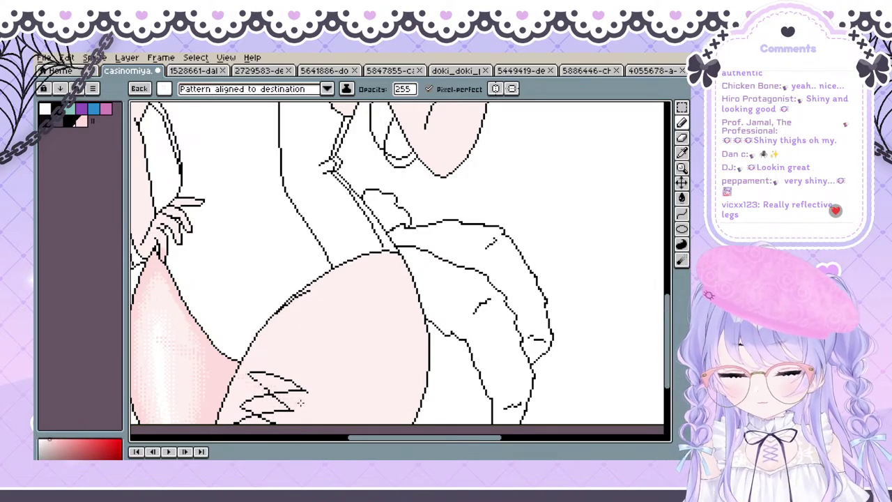
key("space")
mouse_move(243, 388)
left_mouse_down()
mouse_move(267, 314)
mouse_move(251, 330)
left_mouse_up()
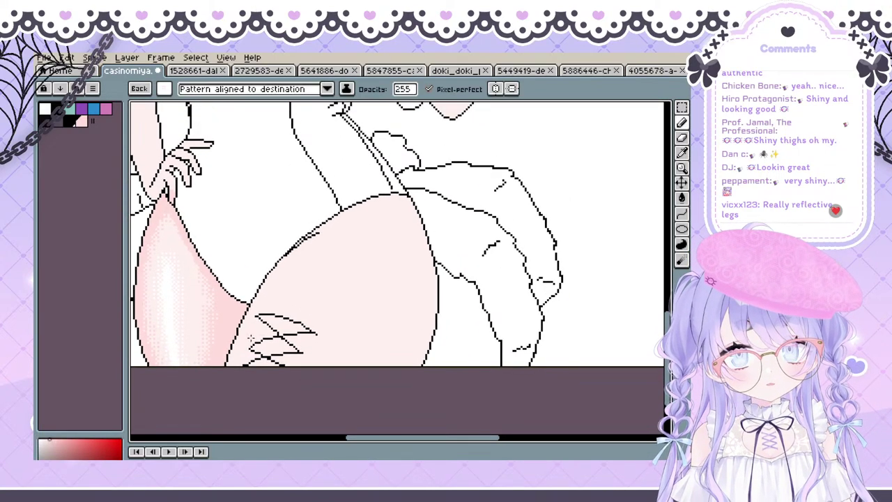
key("space")
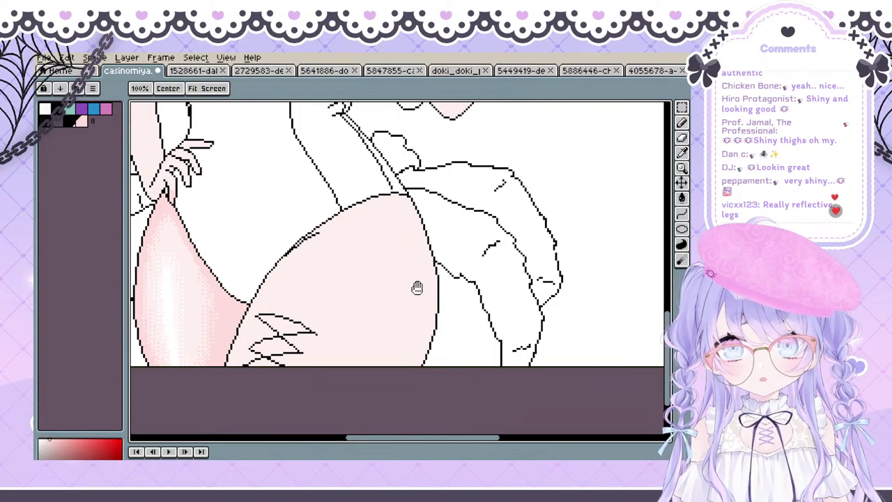
left_click_drag(311, 314, 325, 323)
left_click_drag(256, 401, 251, 412)
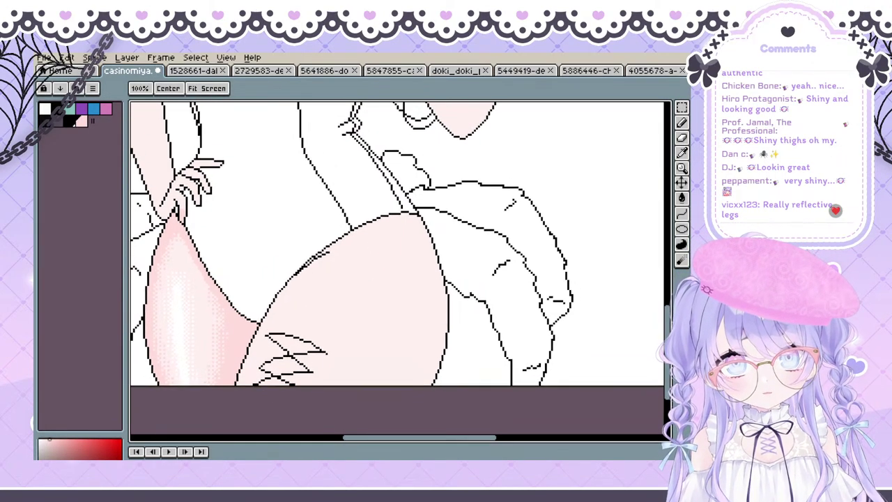
left_click(300, 360, "ctrl")
key("space")
mouse_move(305, 309)
left_mouse_down()
mouse_move(288, 294)
mouse_move(294, 279)
left_mouse_up()
key("space")
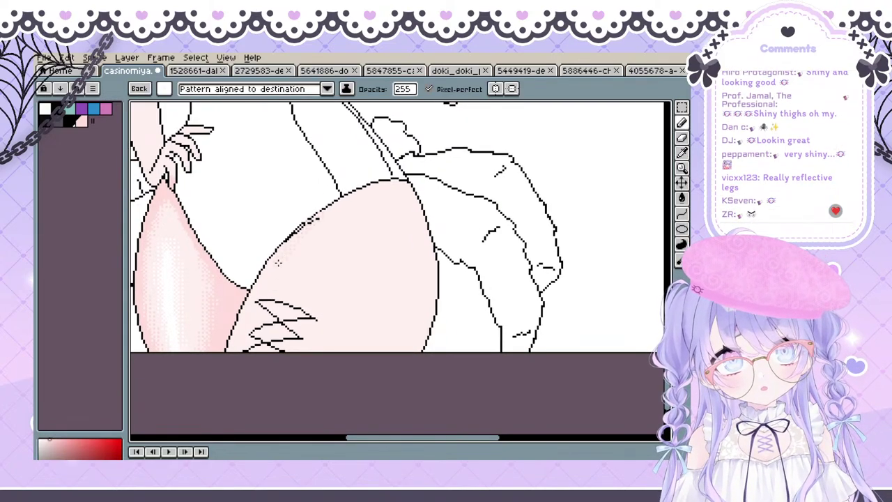
left_click(147, 89)
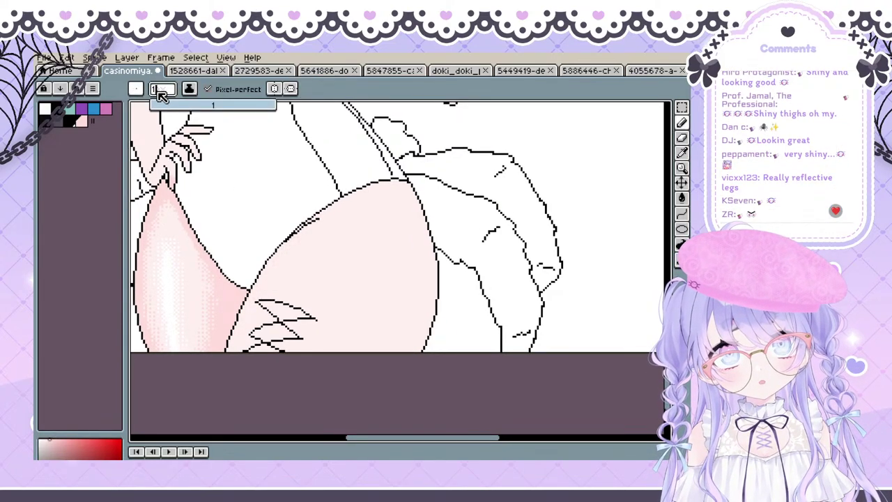
left_click(137, 89)
left_click(159, 90)
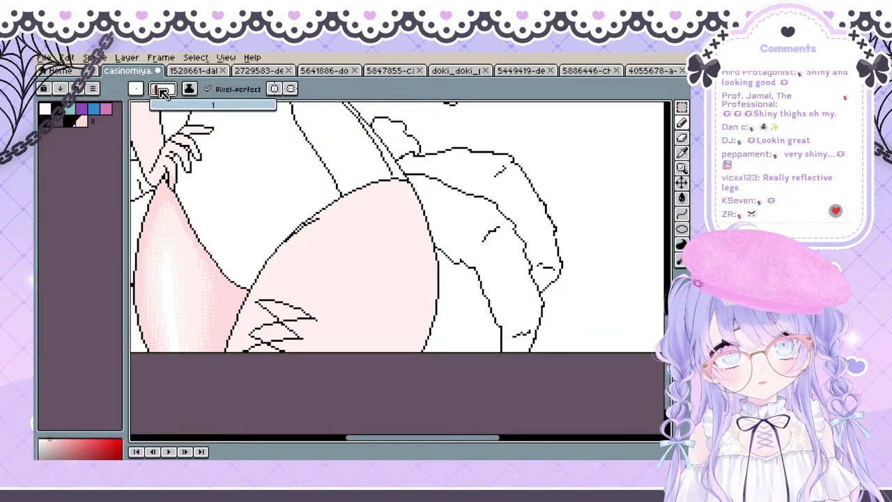
left_click(156, 104)
Paint a darker pink shadow band along the plain thigh's inner contour down to the canvas's lower edge, widening it over the outline
key("space")
mouse_move(251, 248)
left_mouse_down()
mouse_move(278, 257)
mouse_move(277, 286)
mouse_move(280, 271)
left_mouse_up()
scroll(279, 272, "up", 1)
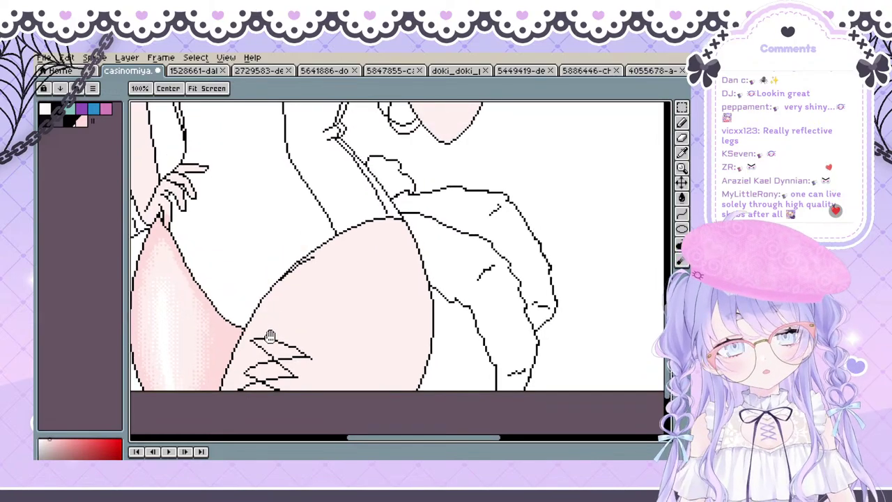
scroll(246, 362, "down", 1)
left_click_drag(245, 363, 259, 343)
mouse_move(325, 232)
left_mouse_down()
mouse_move(260, 321)
mouse_move(240, 367)
left_mouse_up()
scroll(286, 275, "up", 1)
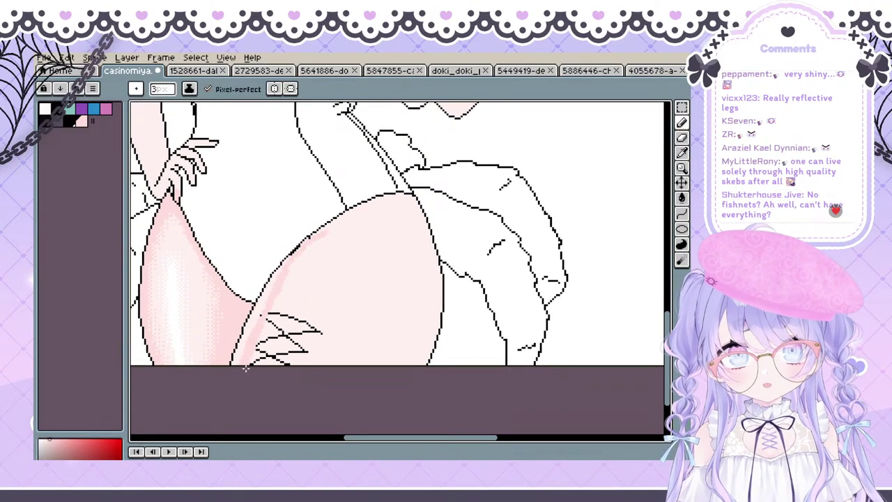
scroll(297, 244, "down", 1)
mouse_move(297, 244)
left_mouse_down()
mouse_move(243, 348)
mouse_move(290, 250)
mouse_move(264, 296)
left_mouse_up()
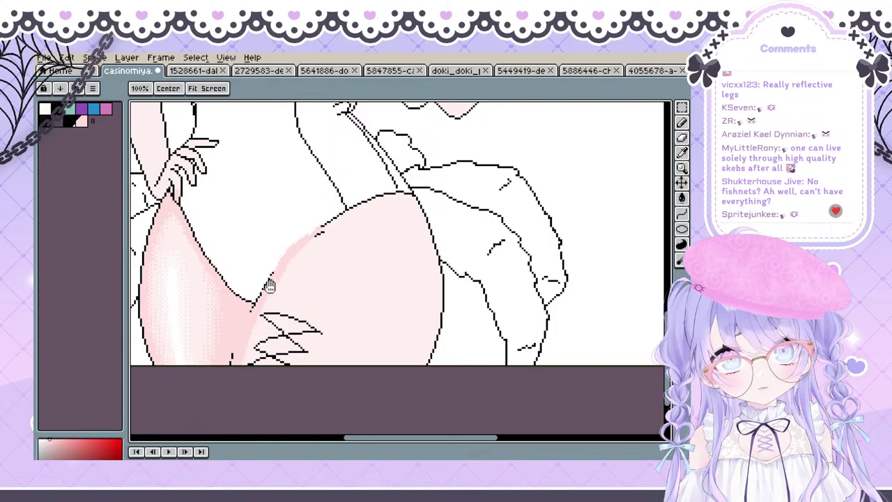
left_click_drag(318, 231, 277, 258)
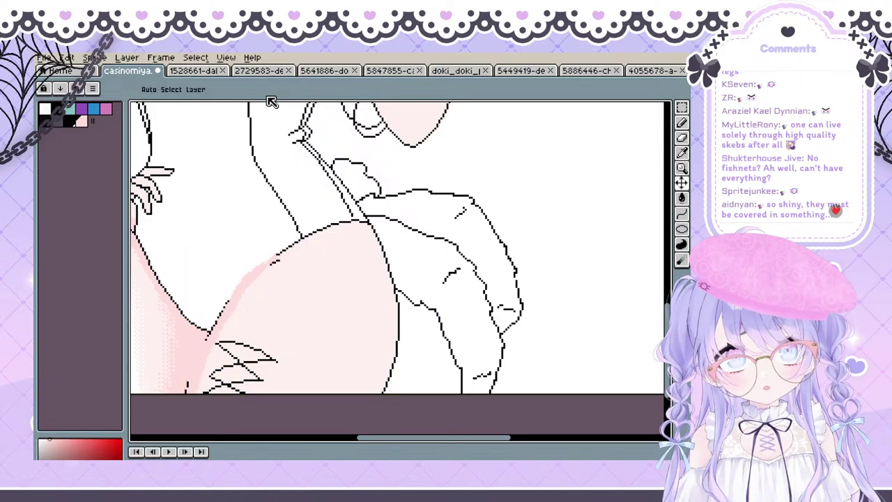
Look through the pencil's ink modes, brush shapes and the program's editing and selection commands for a suitable painting option
left_click(189, 89)
left_click(235, 88)
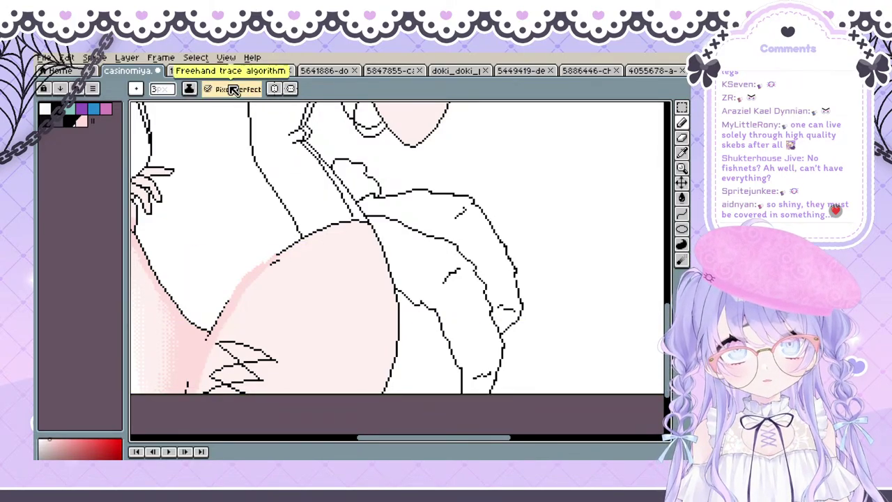
left_click(189, 89)
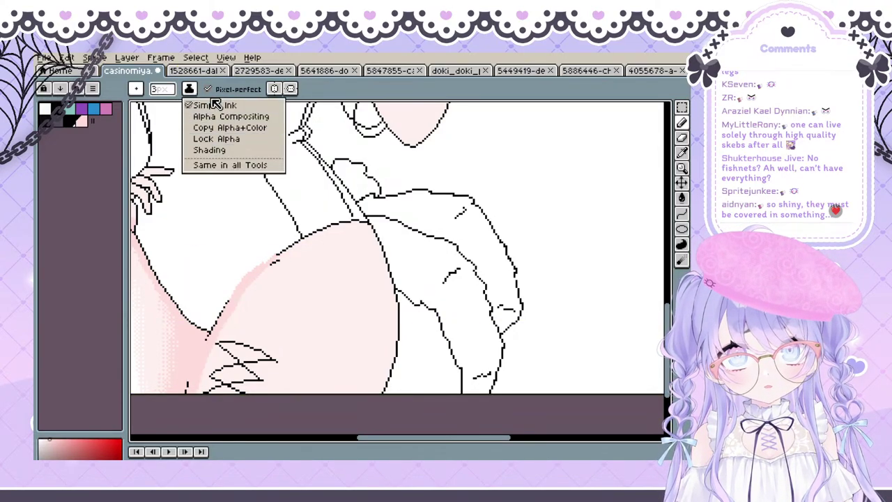
left_click(132, 92)
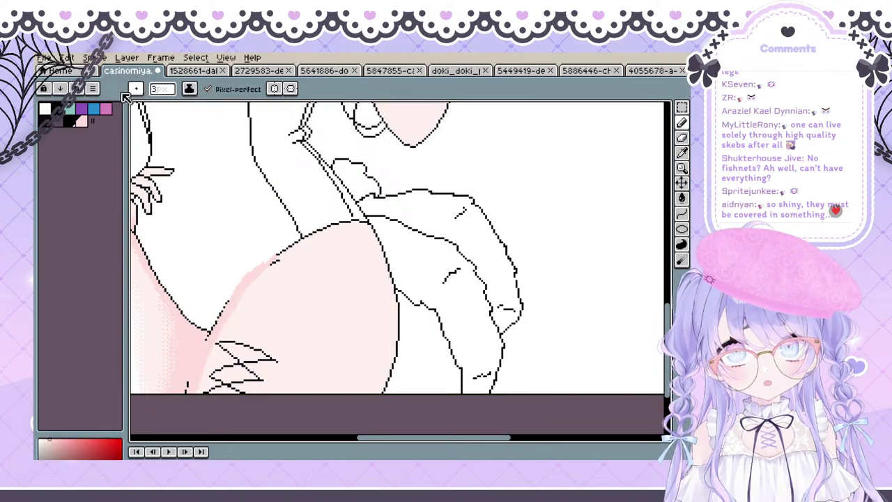
left_click(136, 89)
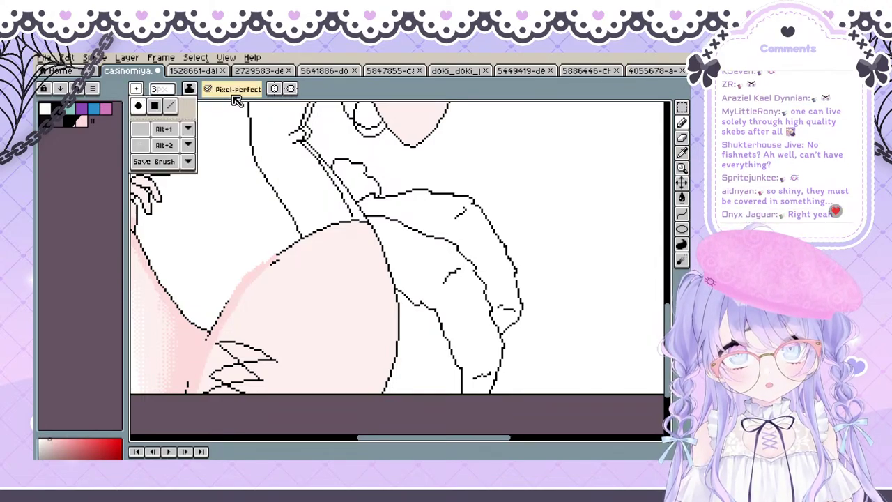
left_click(333, 91)
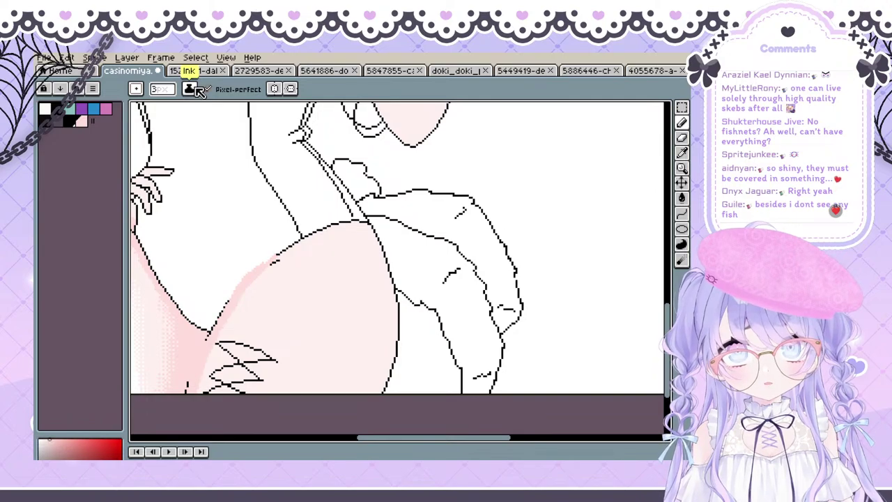
left_click(194, 89)
left_click(207, 103)
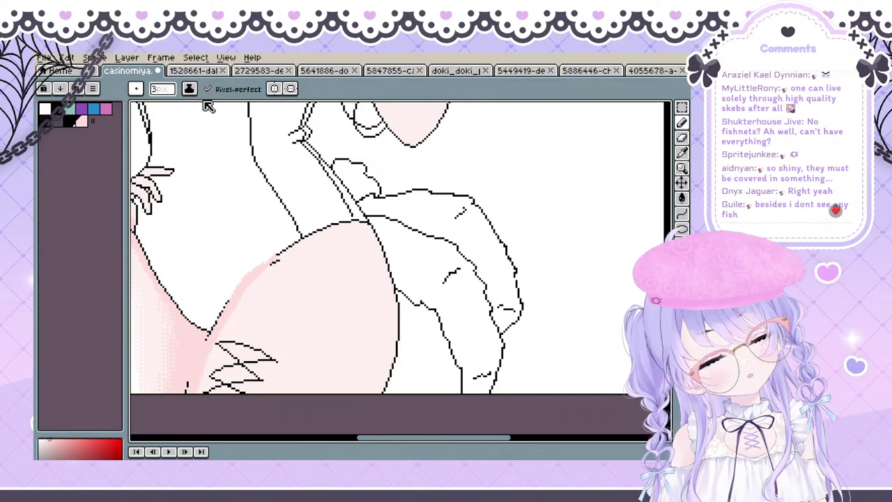
left_click(160, 58)
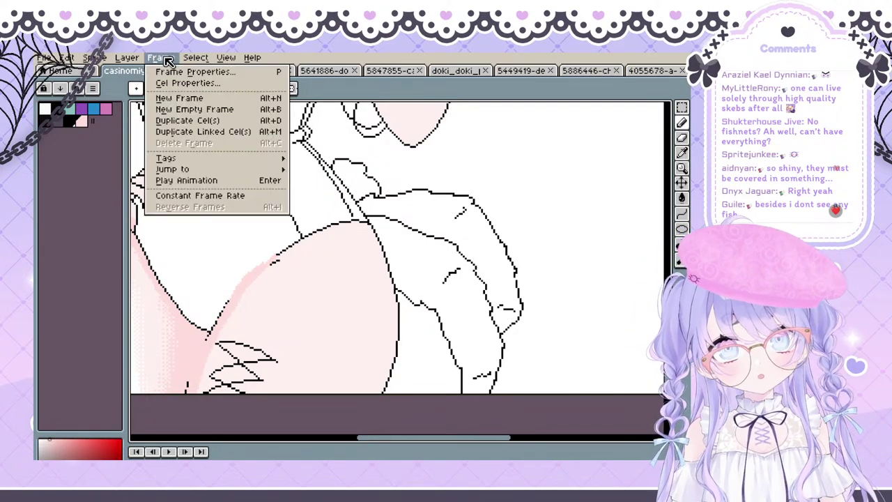
mouse_move(70, 61)
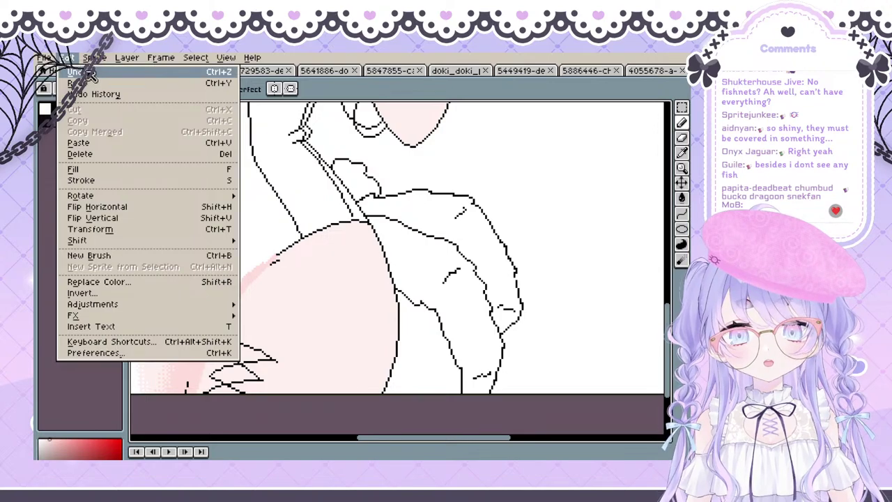
mouse_move(199, 60)
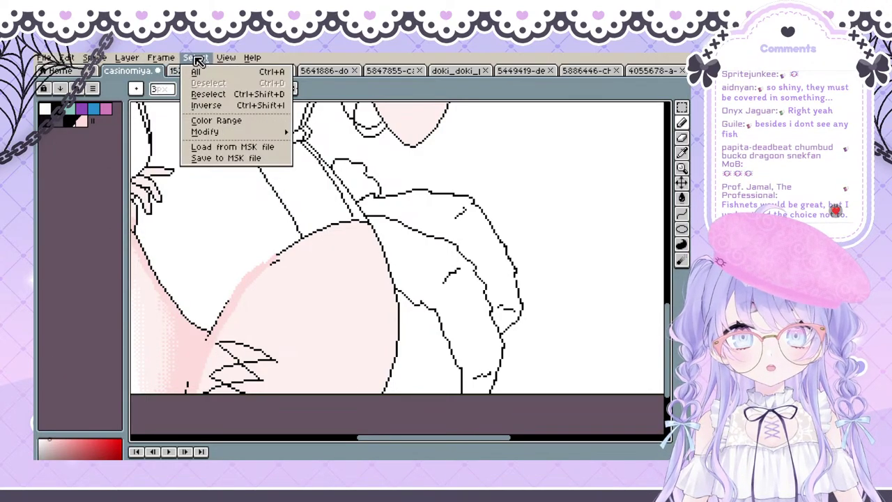
mouse_move(254, 59)
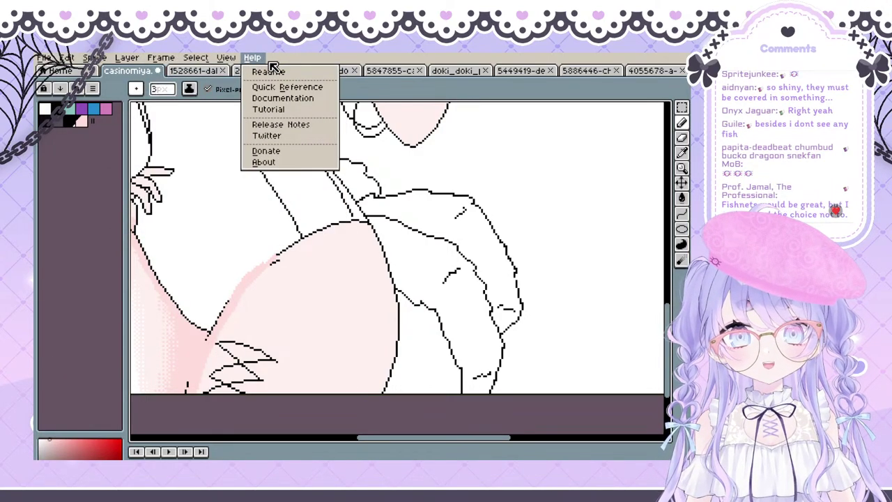
left_click(310, 57)
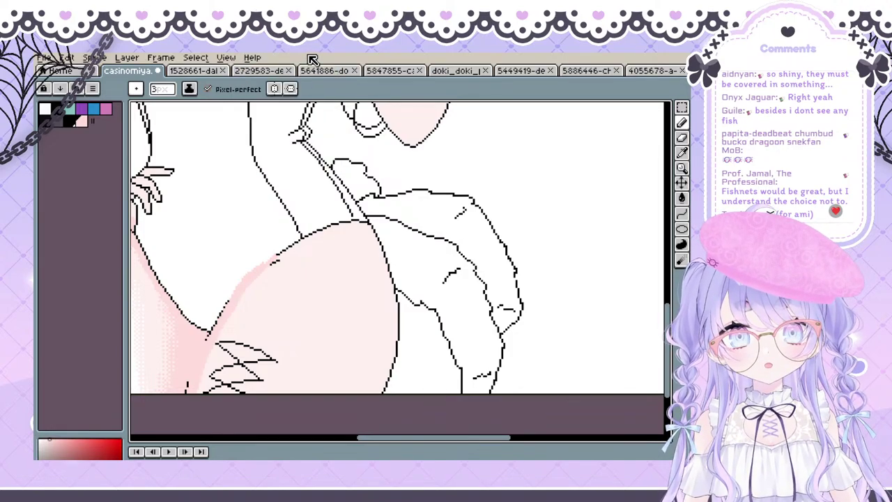
Try the square brush shape for the pencil and return to the round one
scroll(272, 152, "down", 3)
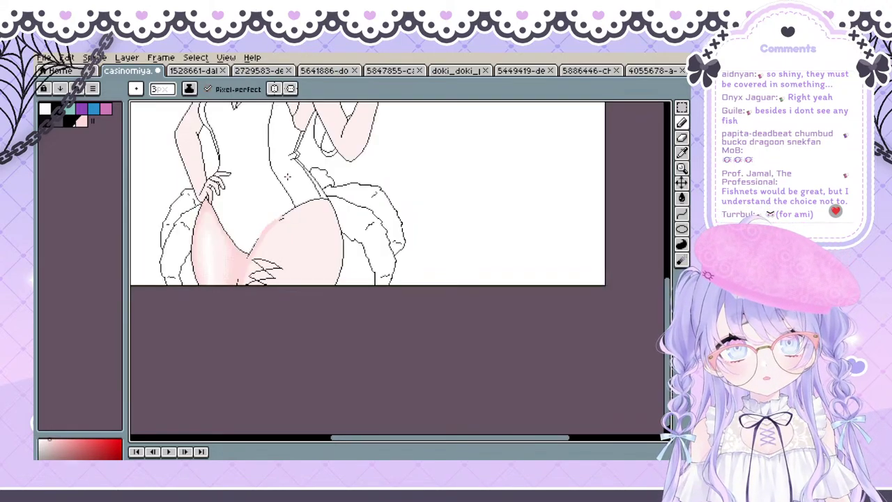
left_click_drag(271, 174, 284, 243)
key("b")
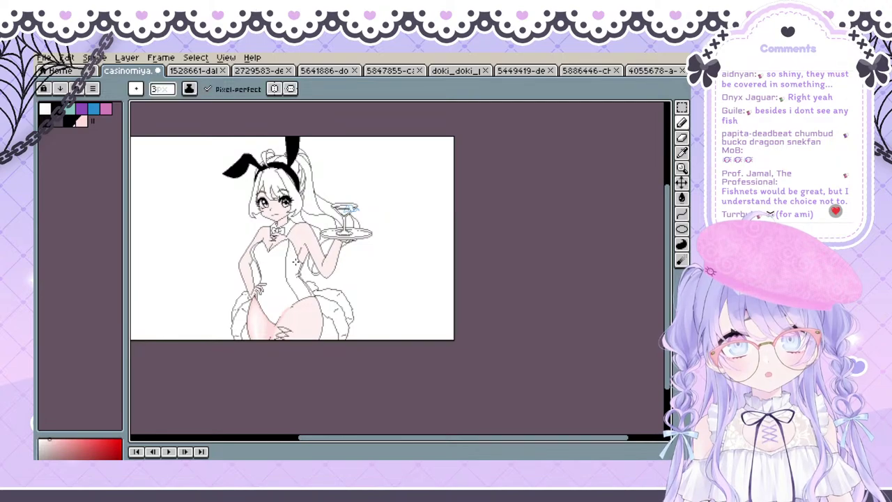
scroll(293, 262, "up", 2)
left_click(137, 89)
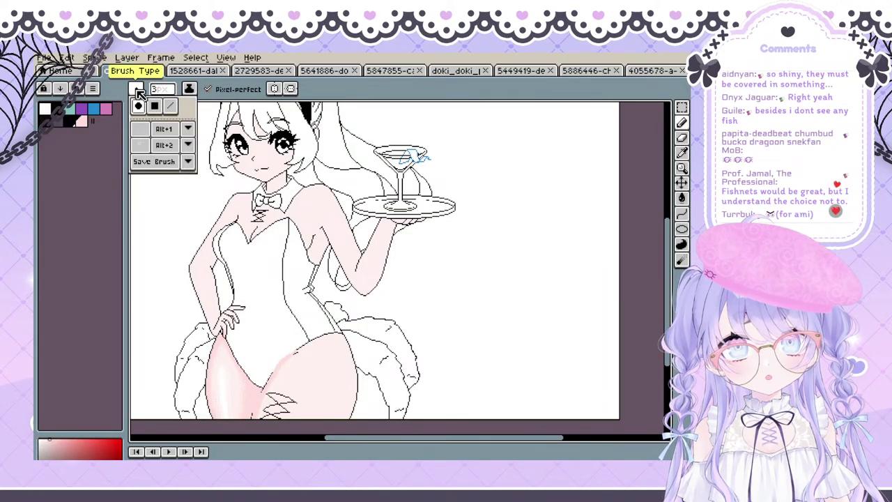
left_click(154, 108)
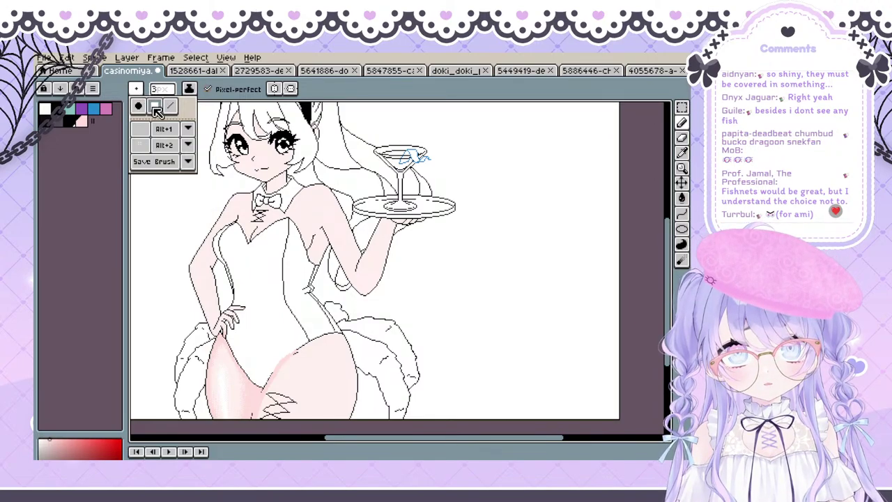
left_click(139, 106)
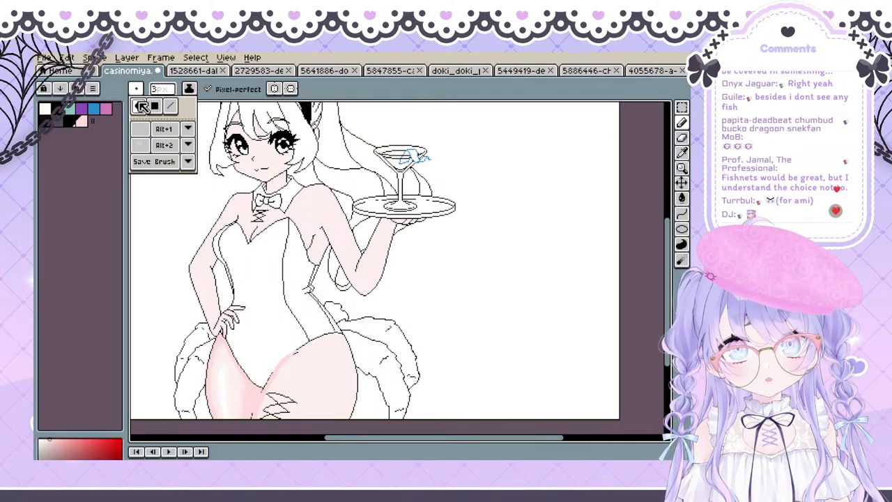
Examine the shading of both thighs up close and in relation to the rest of the figure
scroll(277, 227, "up", 1)
key("space")
mouse_move(277, 226)
left_mouse_down()
mouse_move(277, 235)
mouse_move(248, 178)
left_mouse_up()
scroll(248, 177, "down", 1)
key("space")
left_click_drag(199, 191, 207, 216)
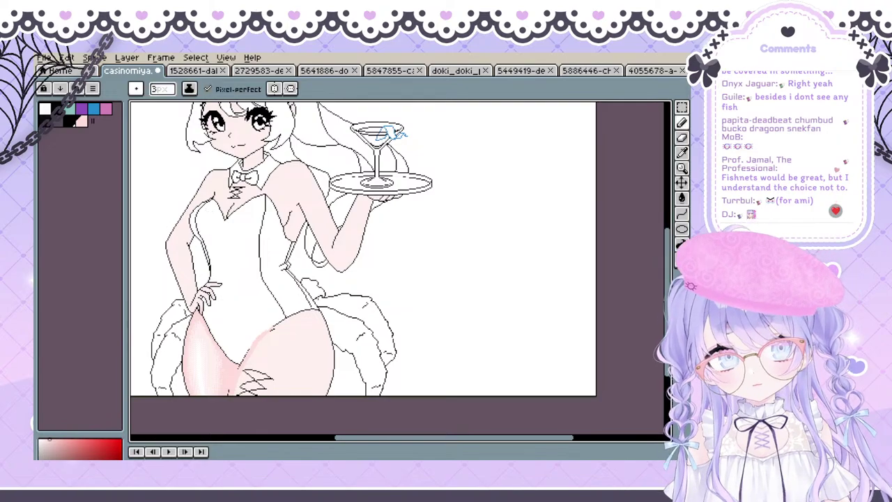
scroll(242, 361, "up", 1)
key("space")
left_click_drag(257, 357, 224, 342)
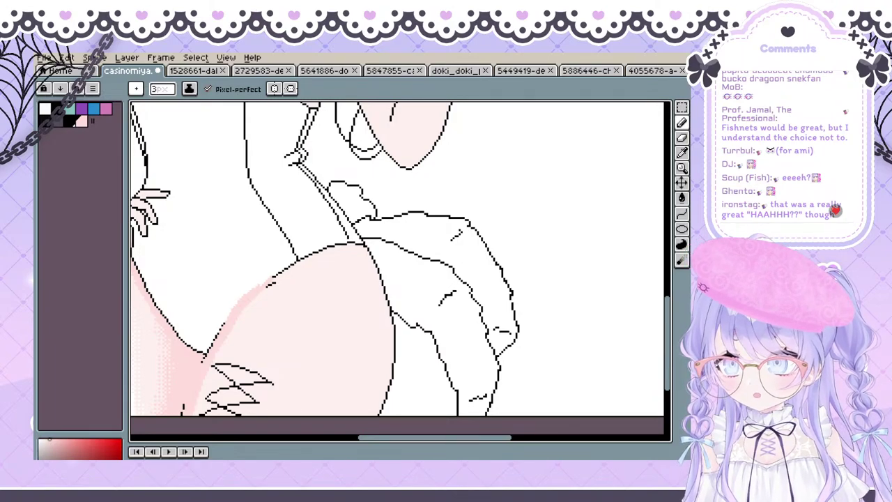
Set the round pencil's brush size to 1 px
left_click(162, 91)
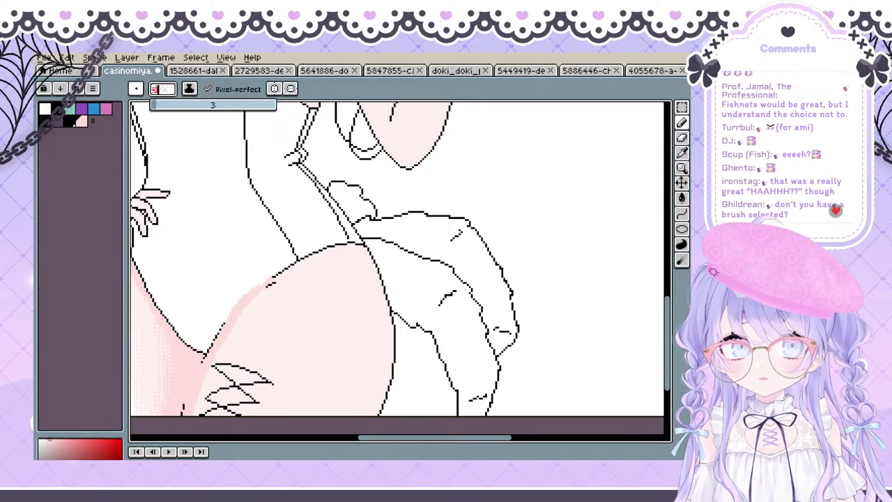
left_click(332, 91)
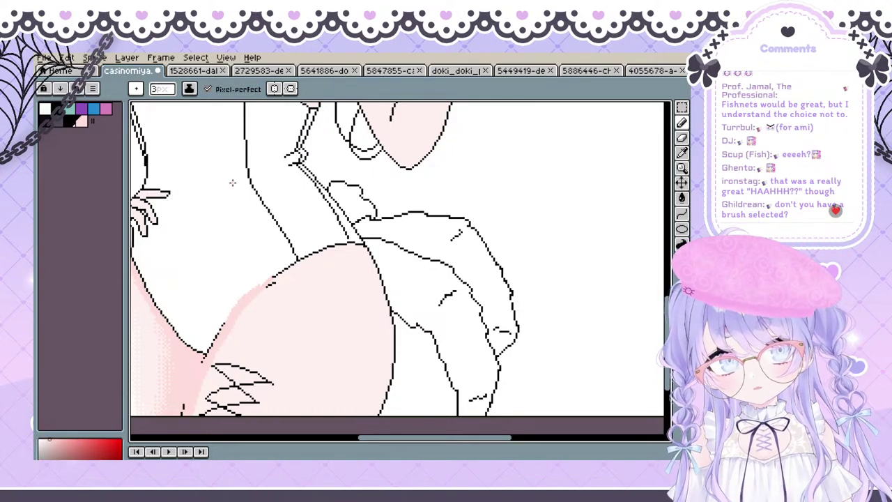
left_click(136, 88)
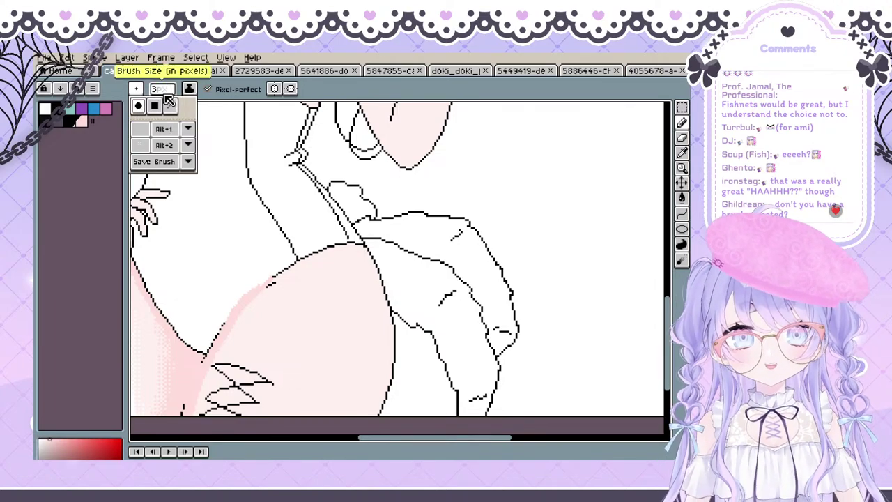
left_click(160, 94)
mouse_move(160, 106)
left_mouse_down()
mouse_move(192, 117)
mouse_move(122, 114)
left_mouse_up()
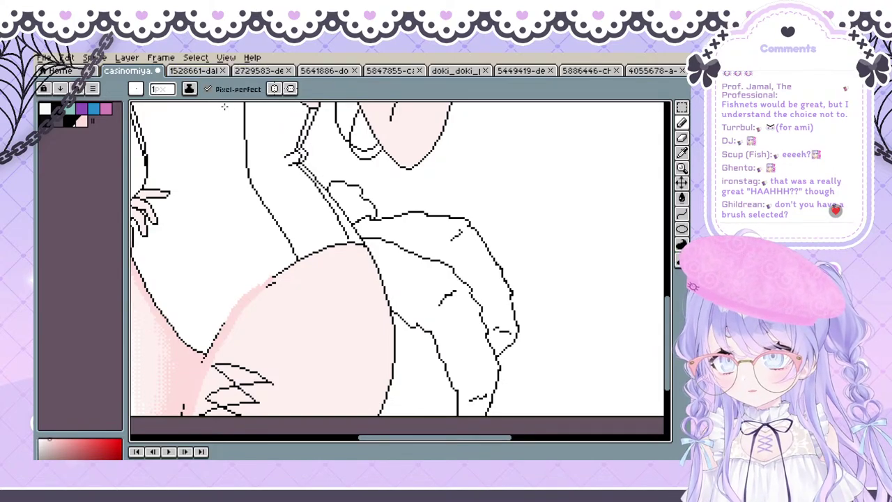
scroll(230, 106, "down", 1)
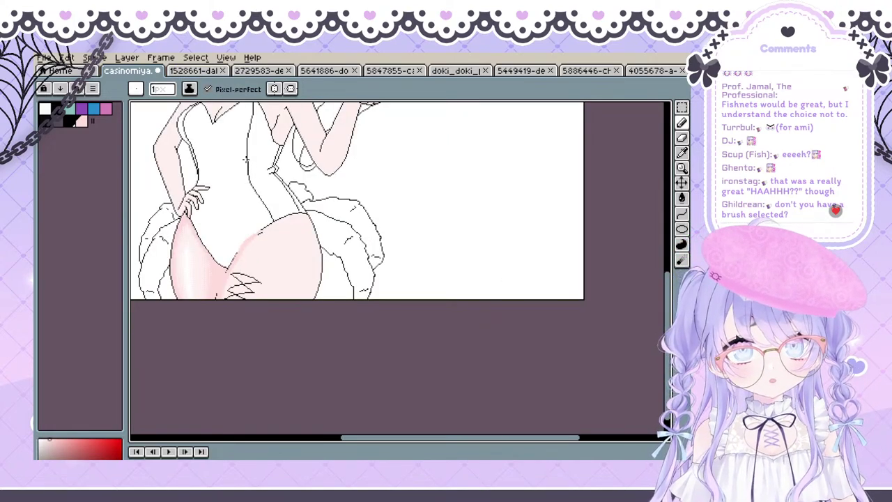
scroll(236, 137, "up", 1)
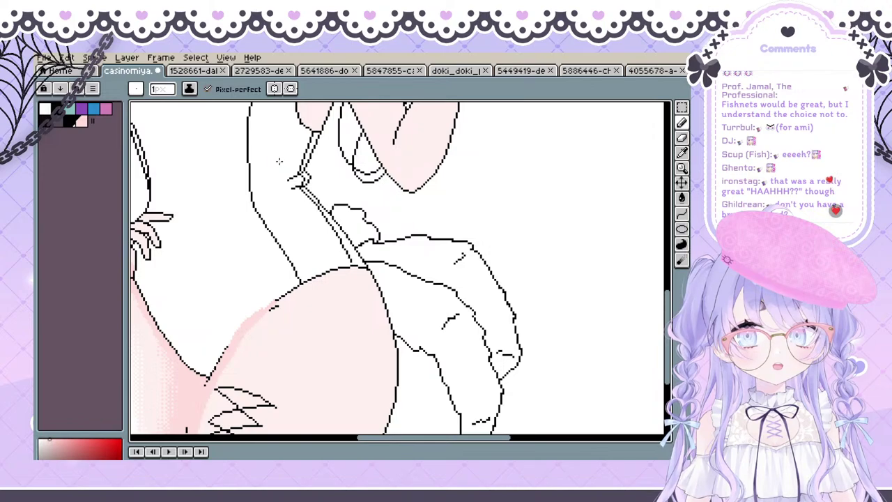
left_click(161, 58)
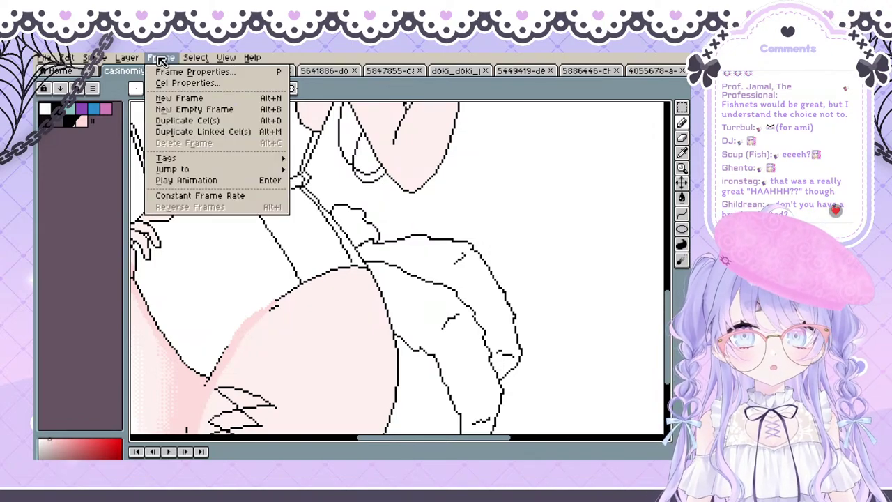
mouse_move(133, 60)
mouse_move(106, 63)
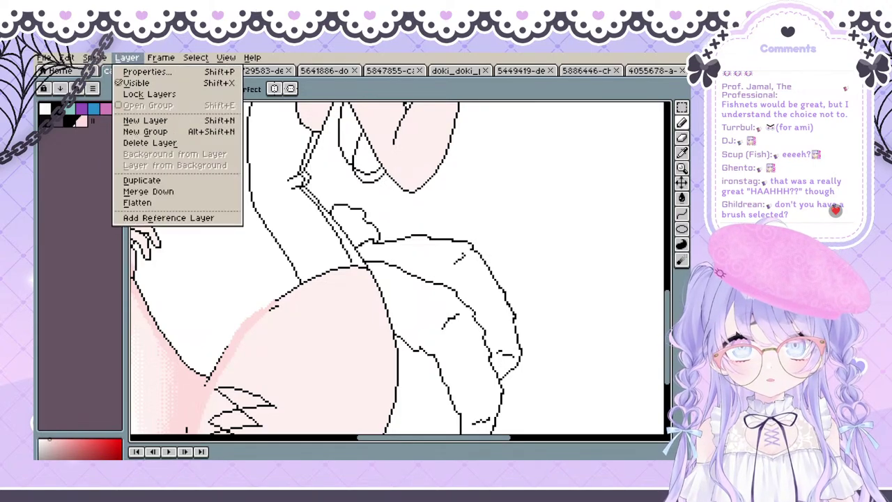
mouse_move(161, 58)
left_click(291, 58)
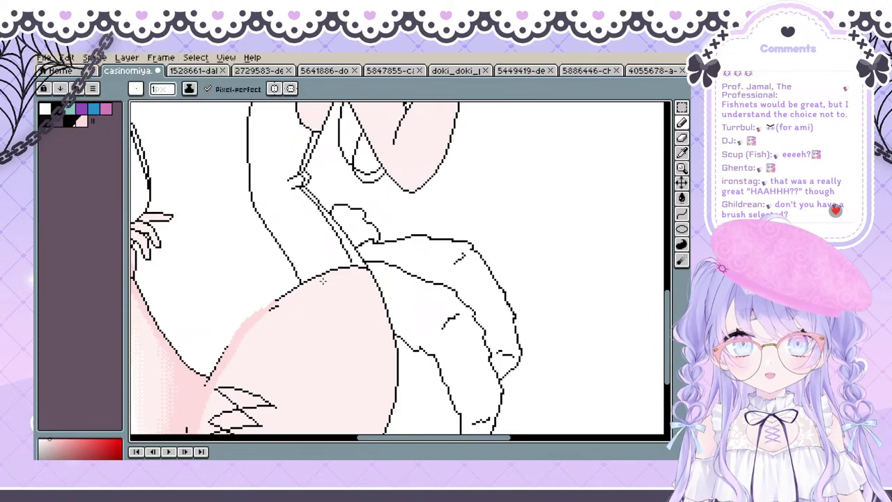
Extend the darker pink shadow band along the plain thigh's upper contour to the hip, painting over the black outline
scroll(273, 312, "up", 2)
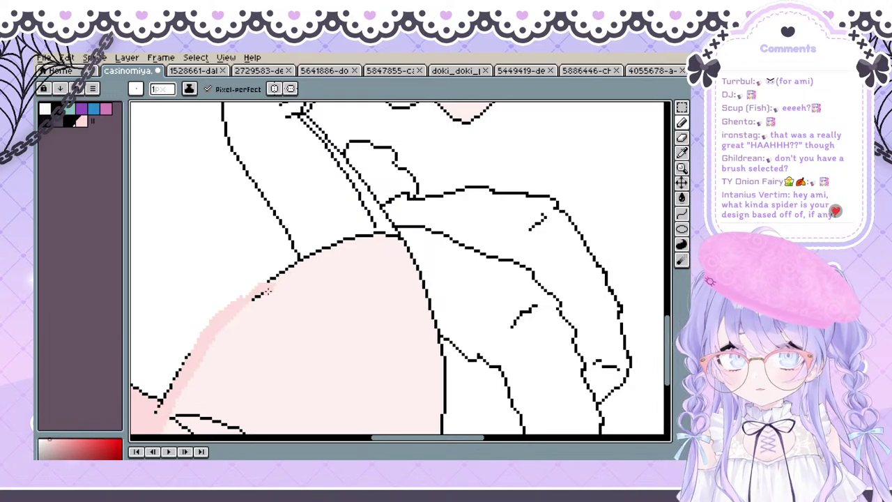
mouse_move(271, 286)
left_mouse_down()
mouse_move(322, 248)
mouse_move(266, 286)
mouse_move(280, 285)
mouse_move(281, 266)
mouse_move(420, 157)
left_mouse_up()
key("space")
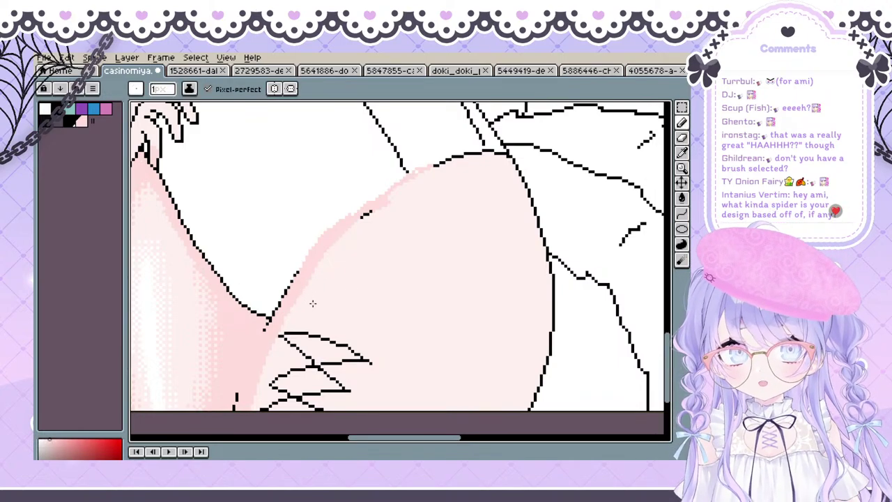
key("space")
mouse_move(365, 288)
left_mouse_down()
mouse_move(349, 290)
mouse_move(279, 364)
left_mouse_up()
mouse_move(427, 293)
left_mouse_down()
mouse_move(381, 182)
mouse_move(378, 231)
left_mouse_up()
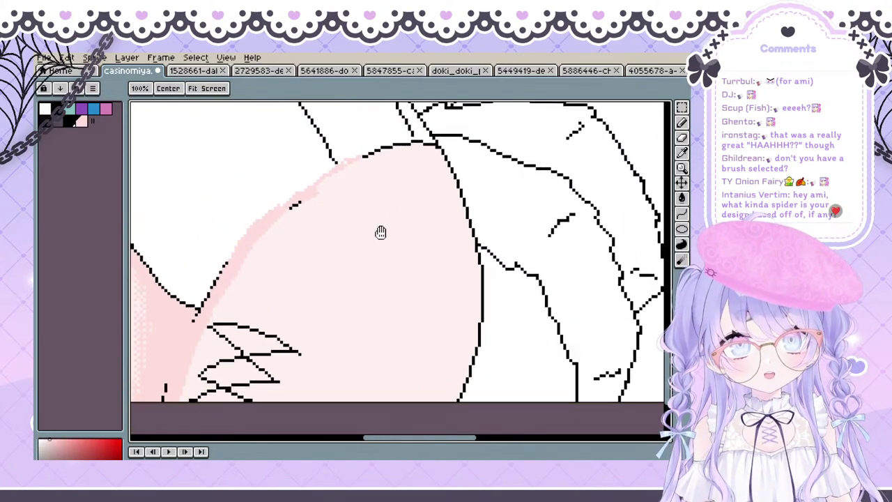
left_click_drag(277, 203, 385, 183)
key("ctrl+z")
mouse_move(302, 190)
left_mouse_down()
mouse_move(384, 180)
mouse_move(390, 191)
left_mouse_up()
mouse_move(305, 187)
left_mouse_down()
mouse_move(382, 172)
mouse_move(372, 174)
left_mouse_up()
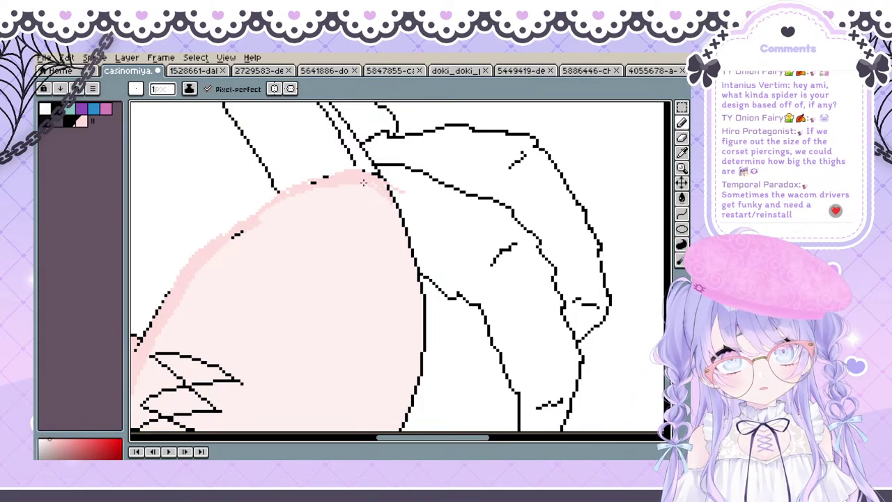
Try a darker pink shadow line down the inside of the plain thigh's outer contour, curving inward near the canvas's lower edge
key("space")
left_click_drag(350, 174, 334, 220)
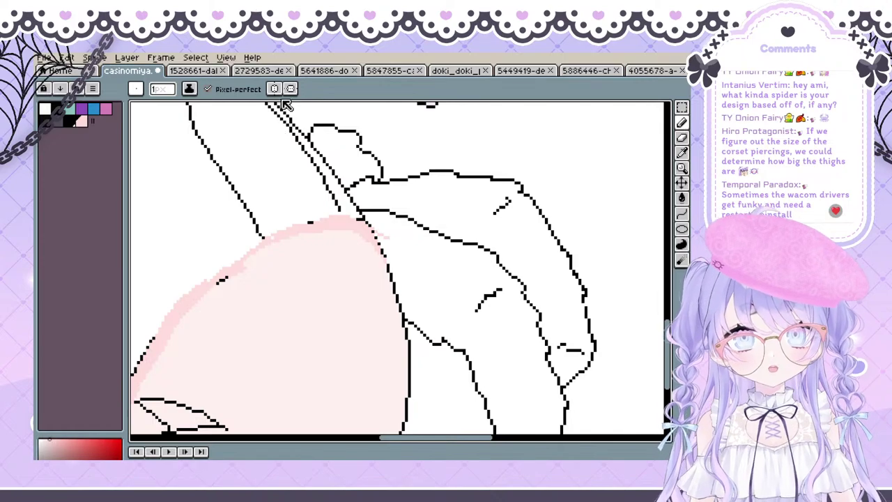
scroll(308, 244, "down", 5)
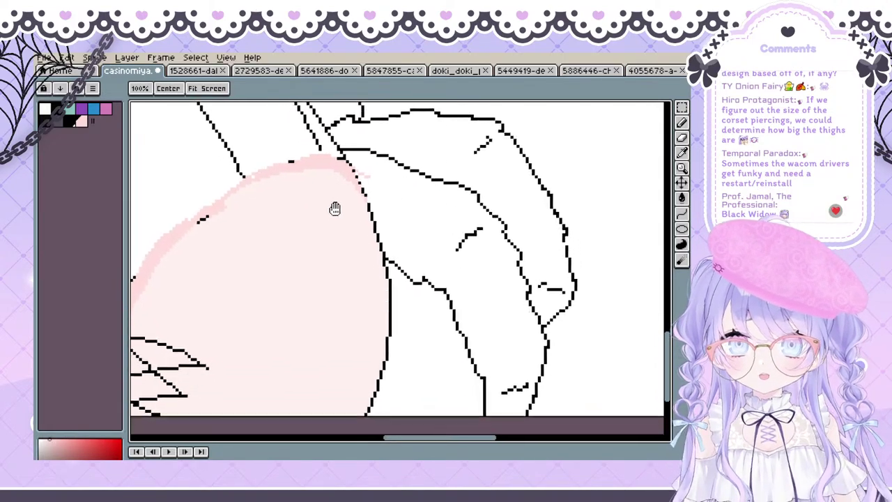
left_click_drag(335, 153, 361, 335)
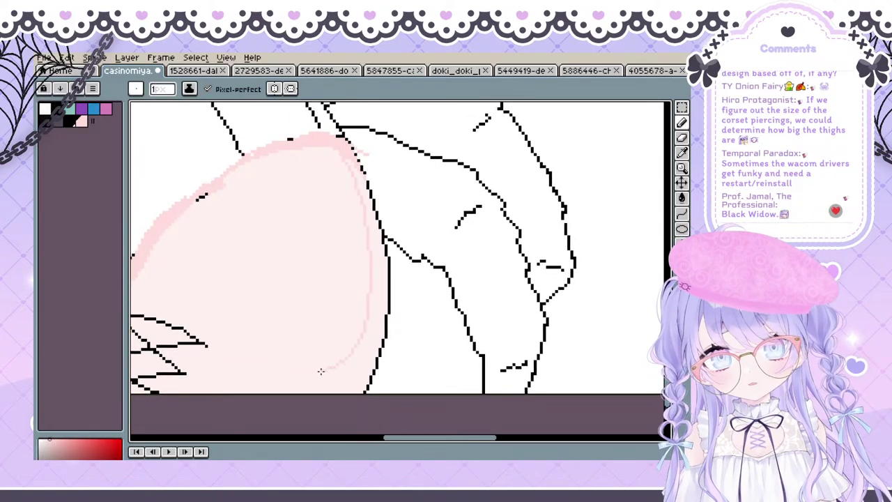
key("ctrl+z")
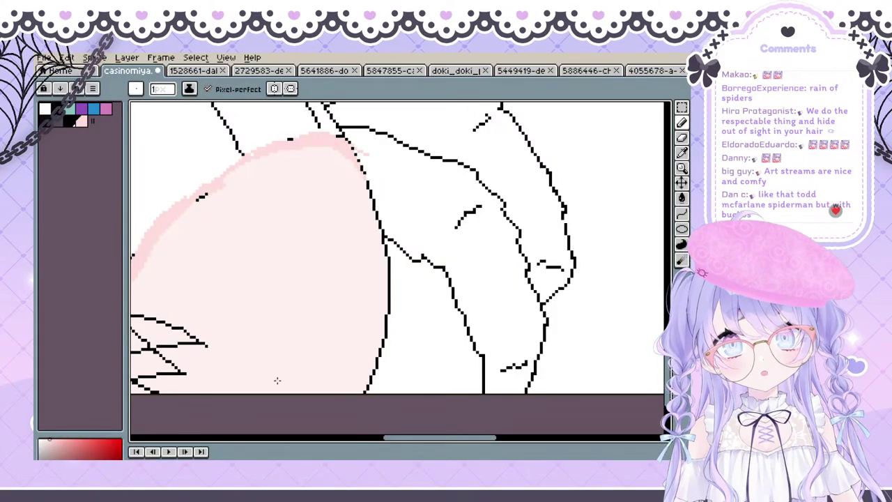
Look through the pencil's ink modes and the view and selection commands for a suitable painting option
scroll(291, 366, "down", 1)
mouse_move(215, 357)
left_mouse_down()
mouse_move(234, 364)
mouse_move(211, 384)
mouse_move(200, 379)
left_mouse_up()
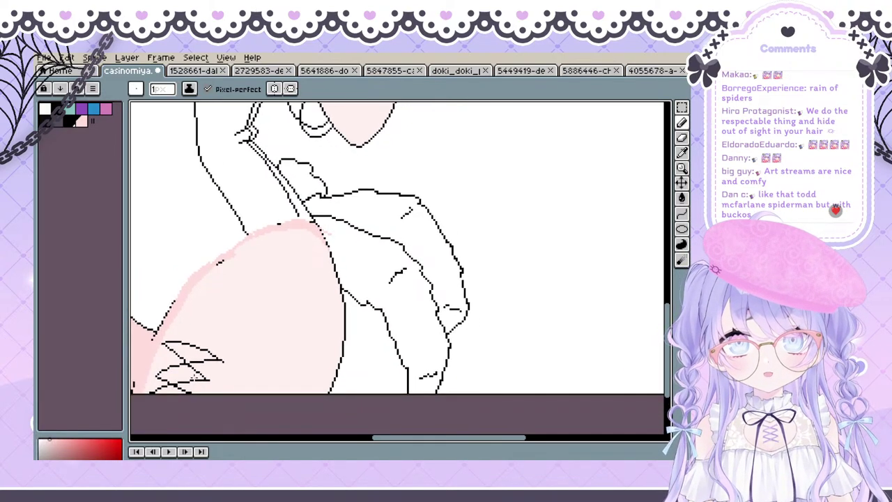
left_click(189, 89)
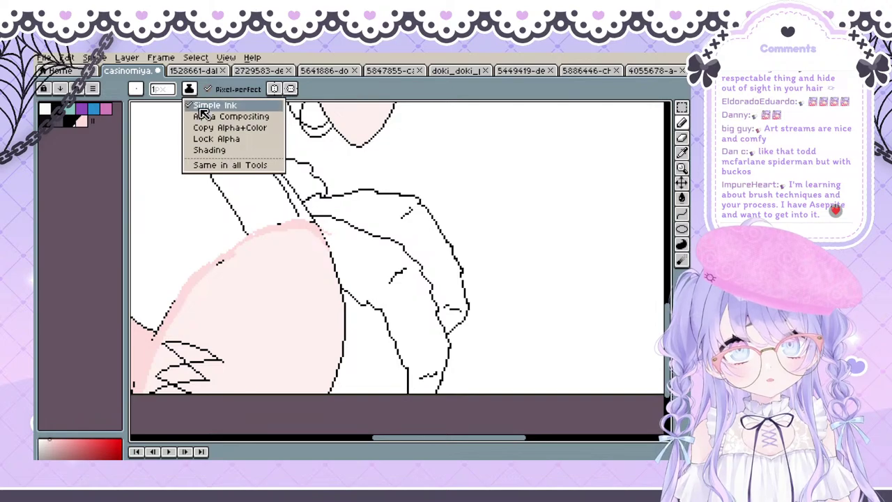
left_click(343, 91)
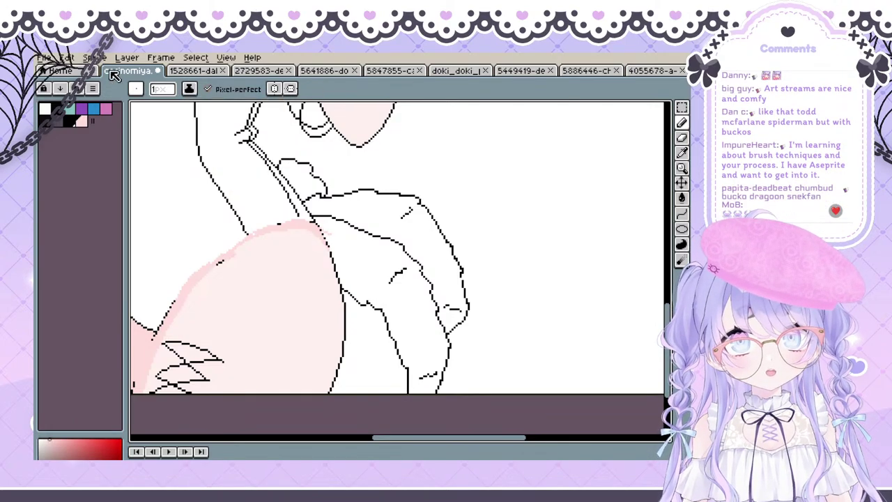
left_click(226, 58)
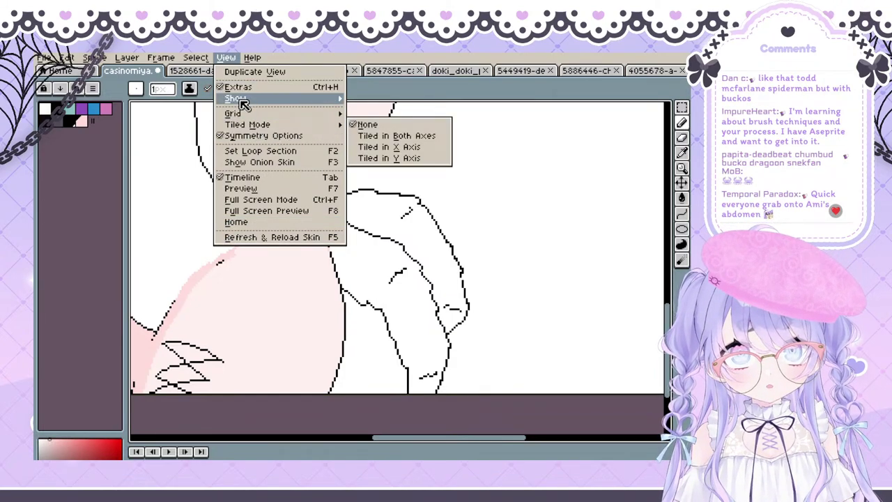
mouse_move(240, 99)
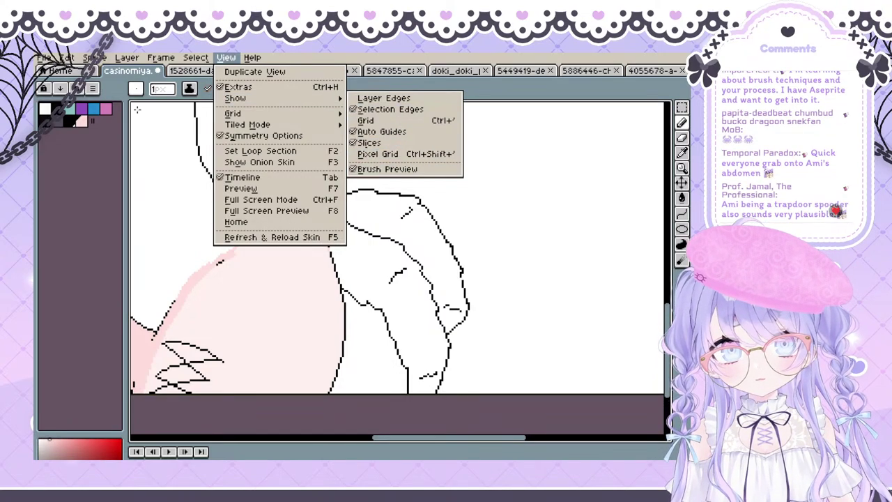
mouse_move(161, 58)
mouse_move(226, 58)
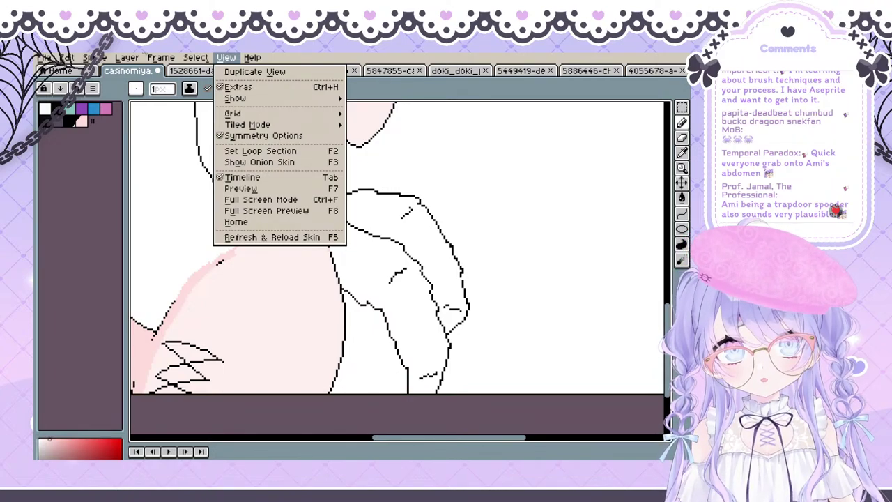
mouse_move(195, 57)
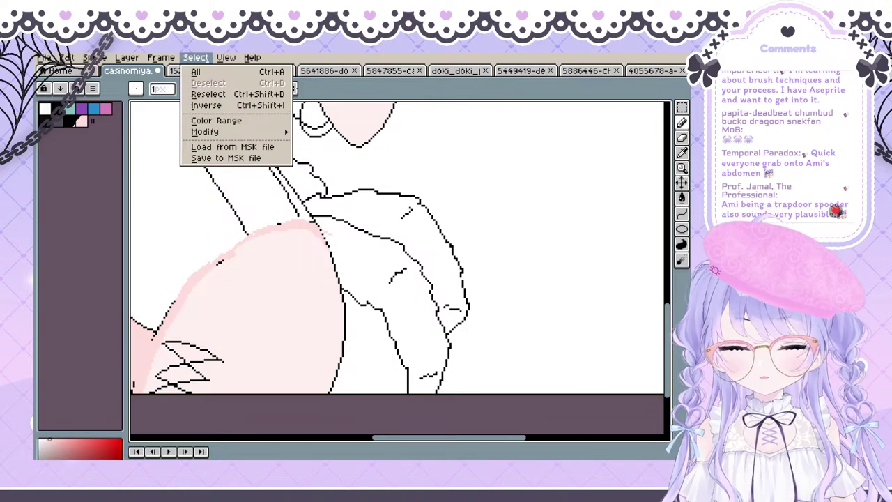
Set the pencil to the round brush at 8 px
scroll(156, 356, "up", 1)
key("space")
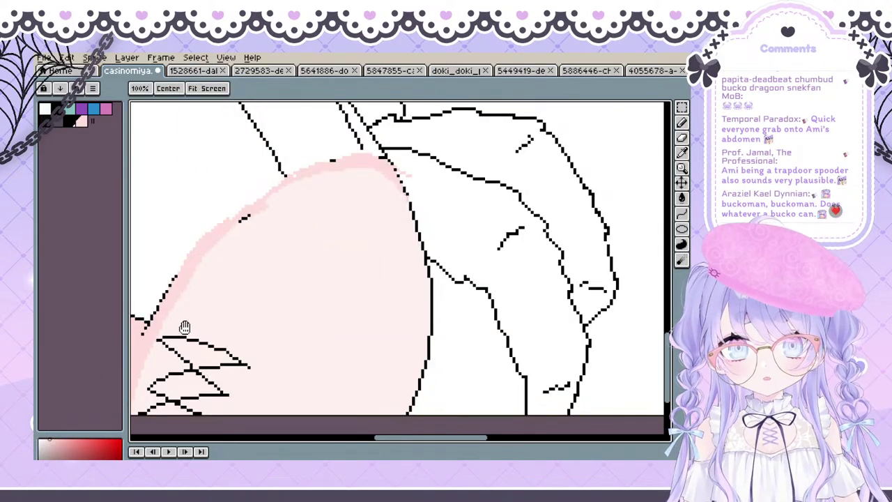
left_click_drag(184, 327, 280, 294)
scroll(280, 294, "down", 1)
scroll(248, 307, "right", 2)
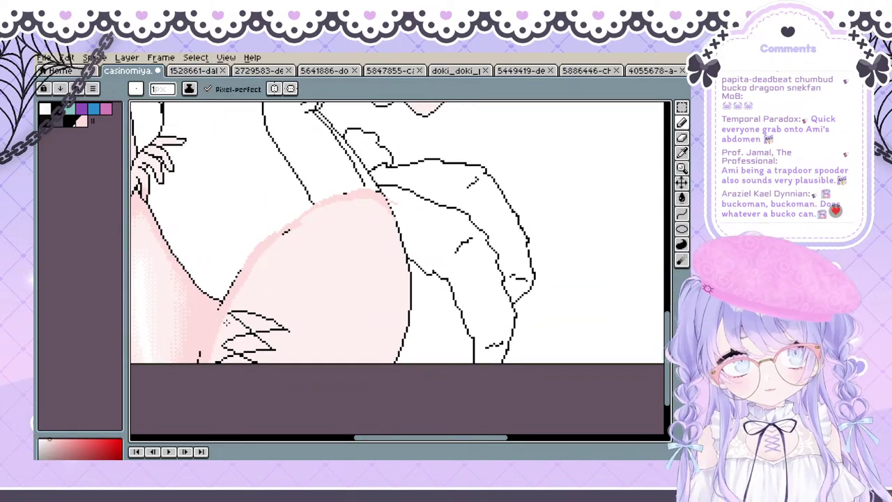
left_click(135, 88)
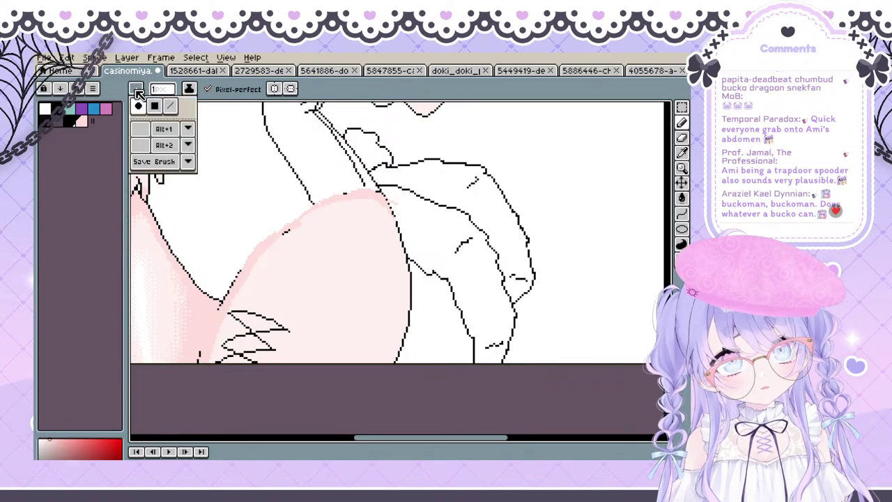
left_click(139, 105)
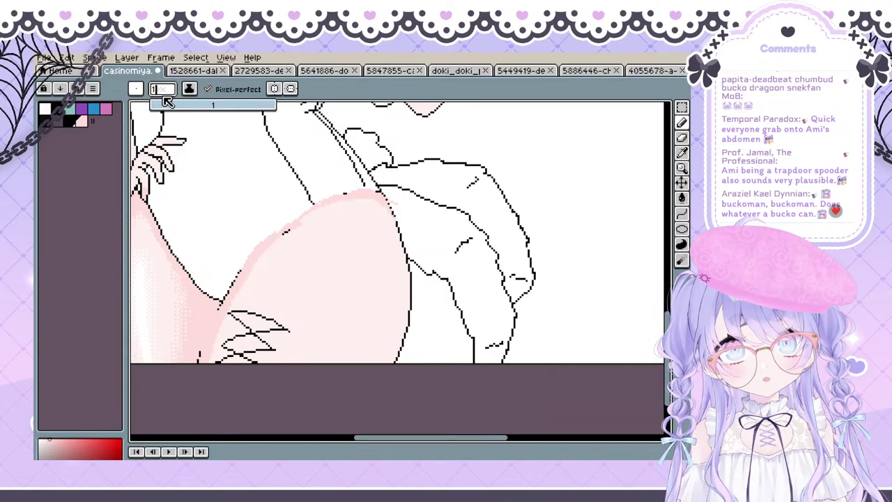
left_click(163, 89)
Try several 8 px darker pink shadow strokes down the plain thigh's outer contour from the hip to the canvas's lower edge
key("space")
mouse_move(398, 225)
left_mouse_down()
mouse_move(367, 197)
mouse_move(351, 204)
mouse_move(335, 338)
left_mouse_up()
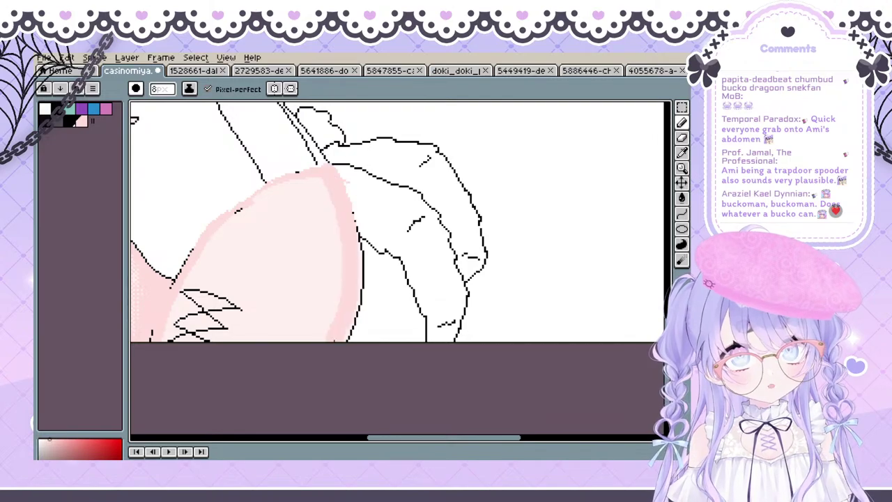
key("ctrl+z")
mouse_move(317, 177)
left_mouse_down()
mouse_move(352, 288)
mouse_move(326, 352)
left_mouse_up()
key("ctrl+z")
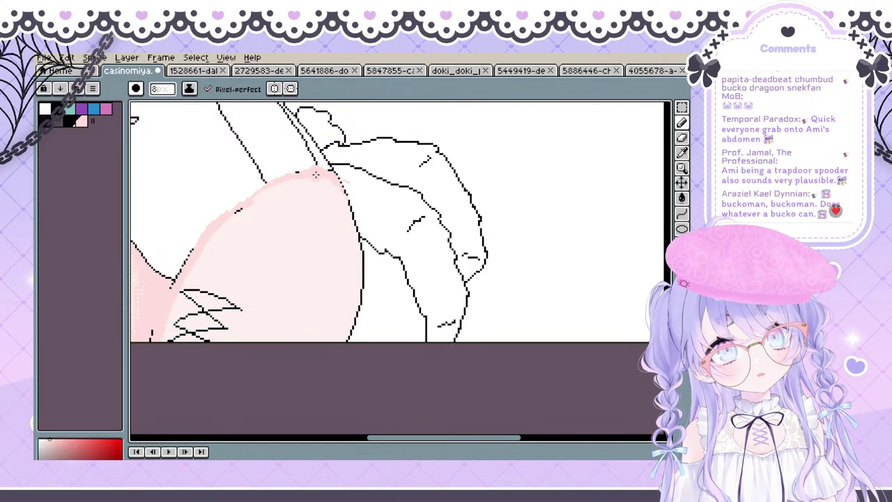
mouse_move(316, 176)
left_mouse_down()
mouse_move(357, 315)
mouse_move(349, 301)
mouse_move(339, 341)
left_mouse_up()
key("ctrl+z")
key("ctrl+z")
left_click_drag(322, 175, 358, 226)
key("ctrl+z")
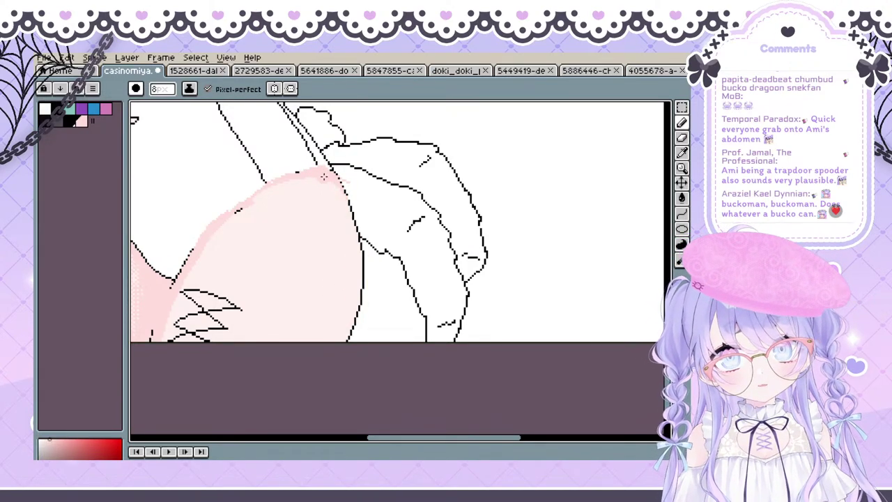
left_click_drag(323, 175, 335, 353)
key("ctrl+z")
Paint a darker pink shadow band down the plain thigh's outer contour, widening and filling it towards the canvas's lower edge
mouse_move(318, 175)
left_mouse_down()
mouse_move(354, 324)
mouse_move(343, 343)
left_mouse_up()
key("space")
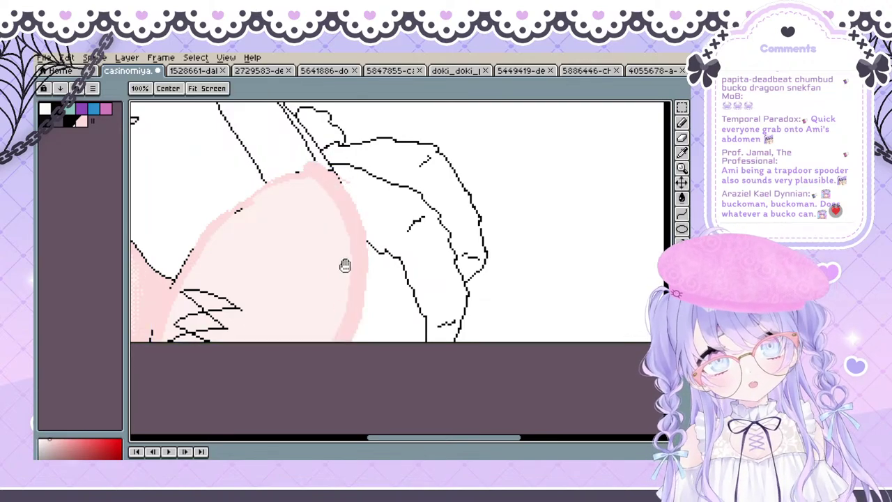
left_click_drag(356, 243, 389, 221)
left_click_drag(384, 189, 380, 224)
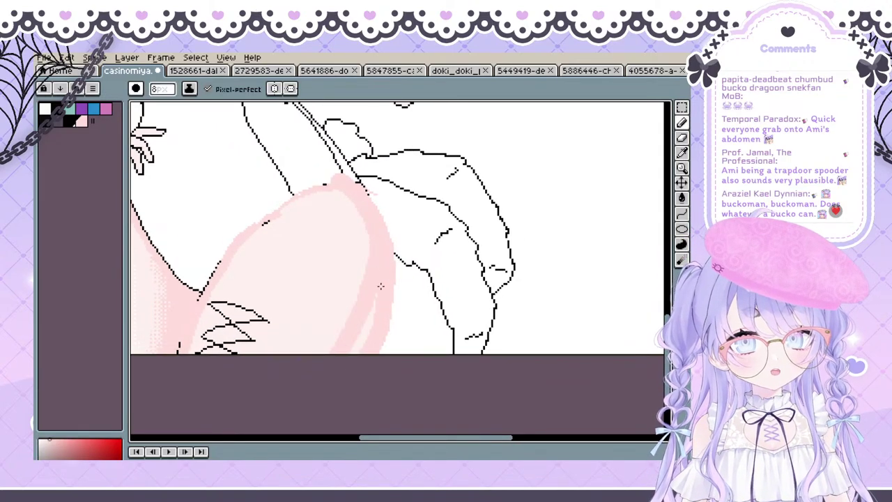
left_click_drag(350, 341, 388, 341)
Restore the thigh selection, invert it to clear the pink spilled outside the outline, and deselect
key("ctrl+shift+d")
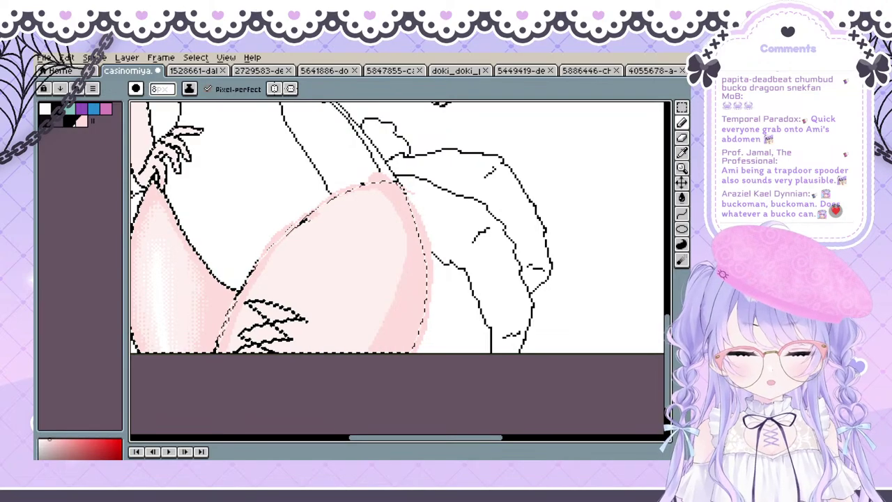
key("ctrl+shift+i")
key("ctrl+d")
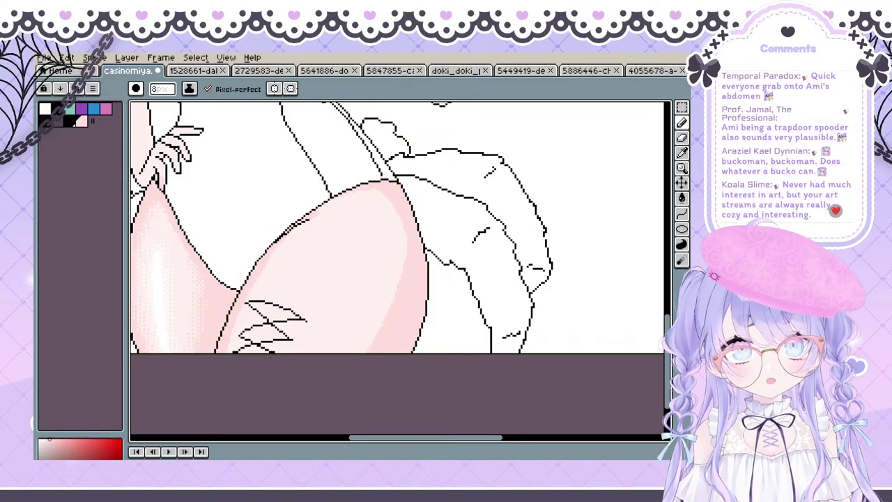
mouse_move(442, 227)
left_mouse_down()
mouse_move(599, 266)
mouse_move(494, 303)
mouse_move(527, 171)
mouse_move(550, 193)
mouse_move(392, 253)
mouse_move(365, 254)
left_mouse_up()
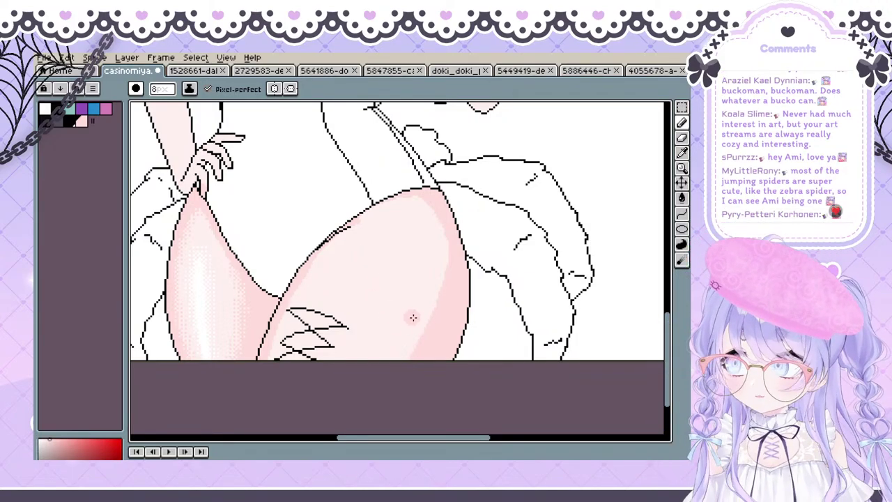
Dither the inner edge of the plain thigh's outer shadow with the second saved pattern brush, aligned to destination
key("space")
mouse_move(377, 293)
left_mouse_down()
mouse_move(351, 319)
mouse_move(390, 322)
left_mouse_up()
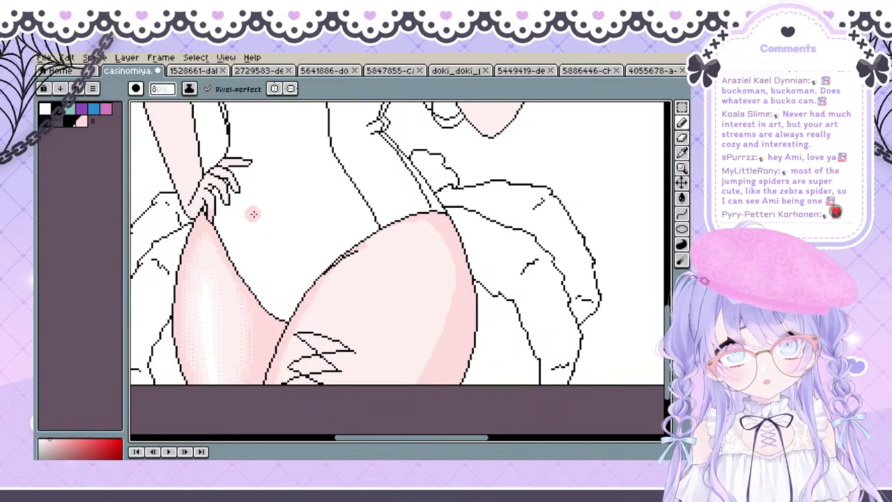
left_click(136, 89)
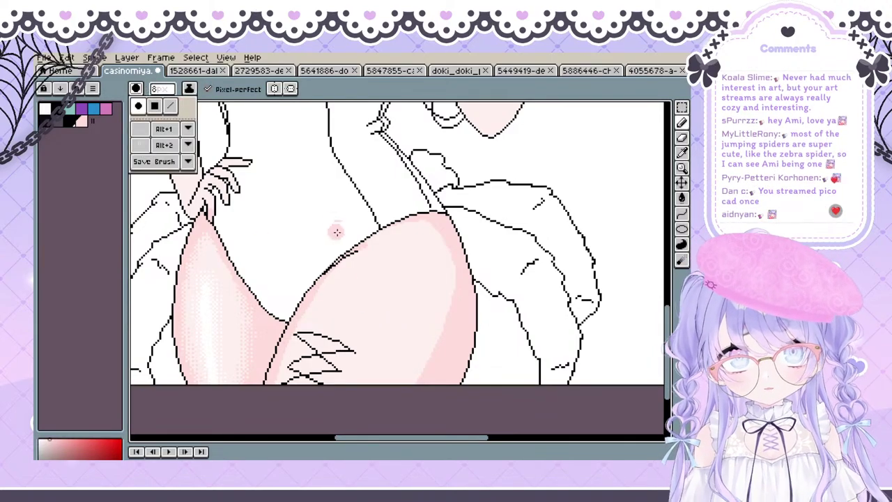
left_click(155, 145)
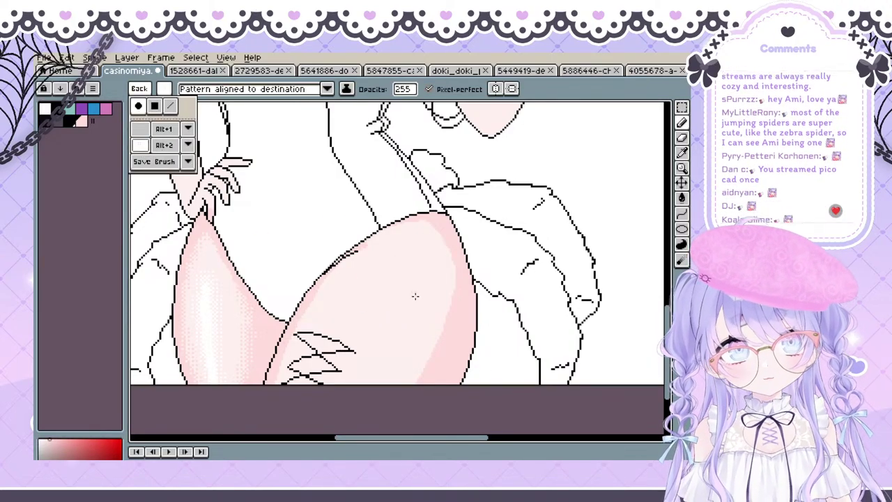
key("space")
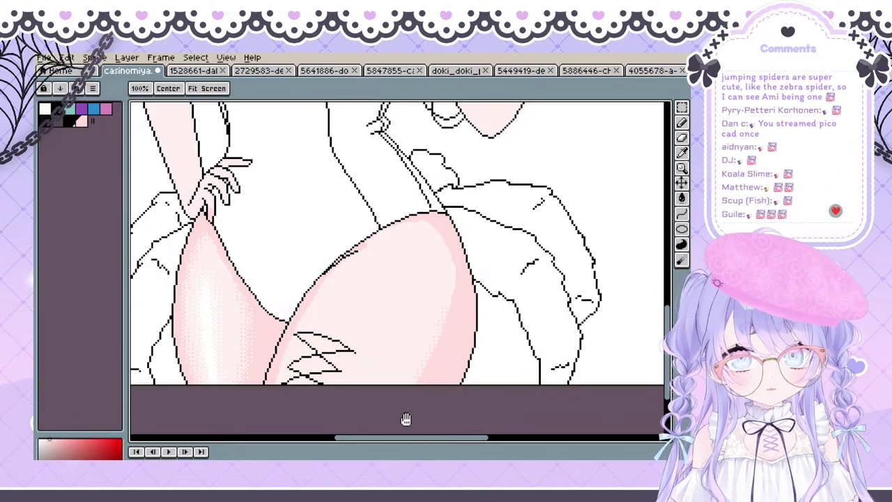
mouse_move(405, 419)
left_mouse_down()
mouse_move(425, 360)
mouse_move(371, 320)
mouse_move(371, 287)
mouse_move(317, 305)
mouse_move(311, 296)
mouse_move(333, 214)
mouse_move(349, 225)
mouse_move(320, 210)
mouse_move(351, 251)
left_mouse_up()
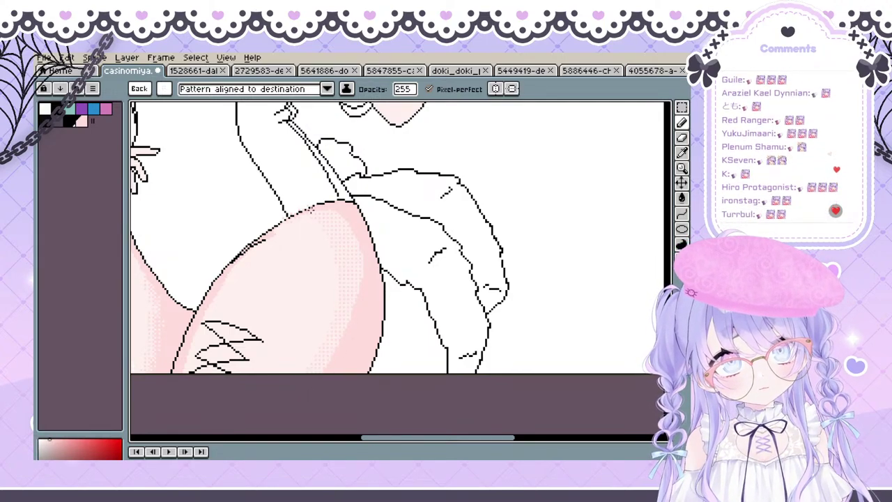
Dither the shadow along the plain thigh's upper contour, from the hip down towards the crossed lacing
key("space")
left_click_drag(232, 310, 292, 270)
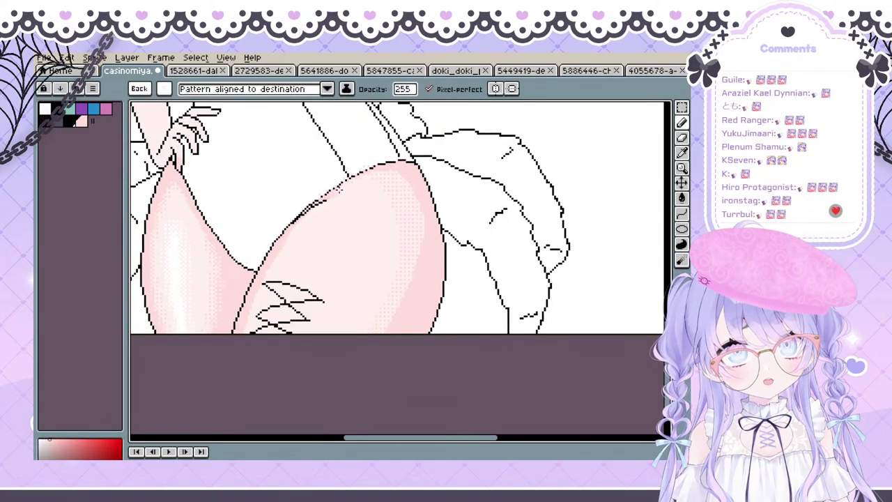
left_click(342, 197, "ctrl")
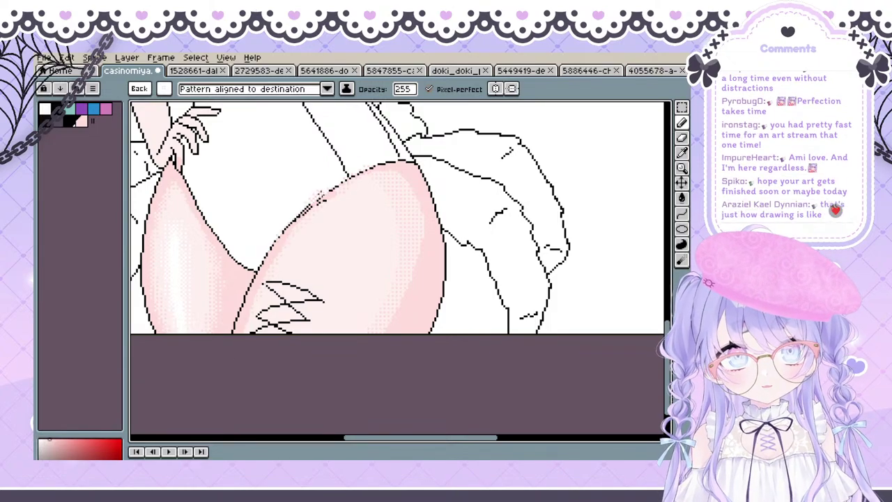
key("space")
mouse_move(309, 205)
left_mouse_down()
mouse_move(308, 246)
mouse_move(352, 222)
left_mouse_up()
left_click_drag(303, 273, 264, 298)
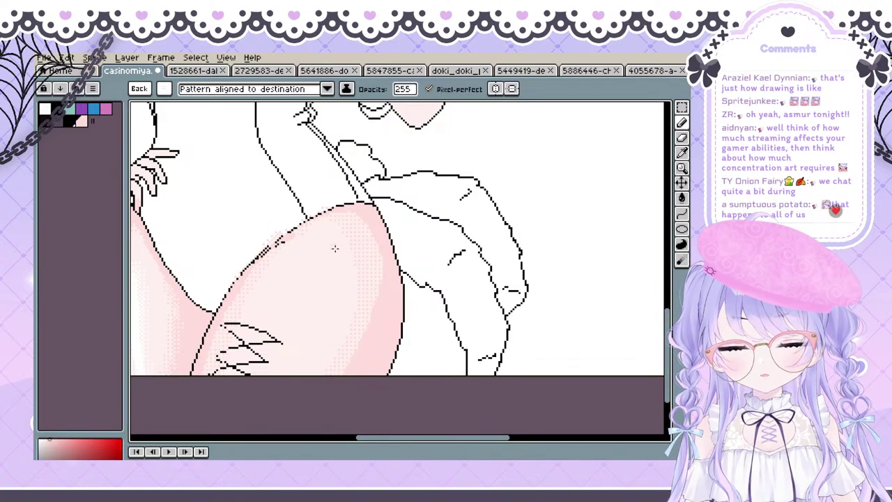
mouse_move(353, 227)
left_mouse_down()
mouse_move(360, 266)
mouse_move(311, 289)
mouse_move(297, 323)
mouse_move(312, 292)
left_mouse_up()
key("space")
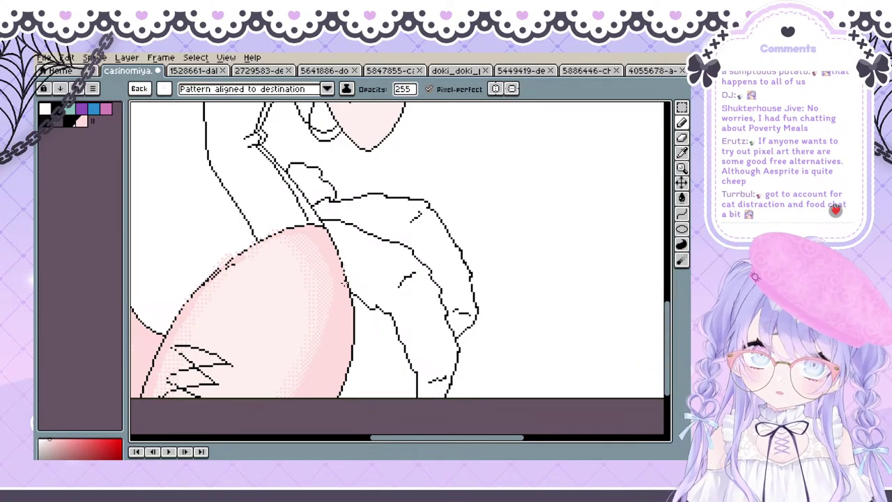
Dither deeper into the plain thigh's outer shadow band, from the hip down towards the canvas's lower edge
left_click_drag(273, 279, 368, 235)
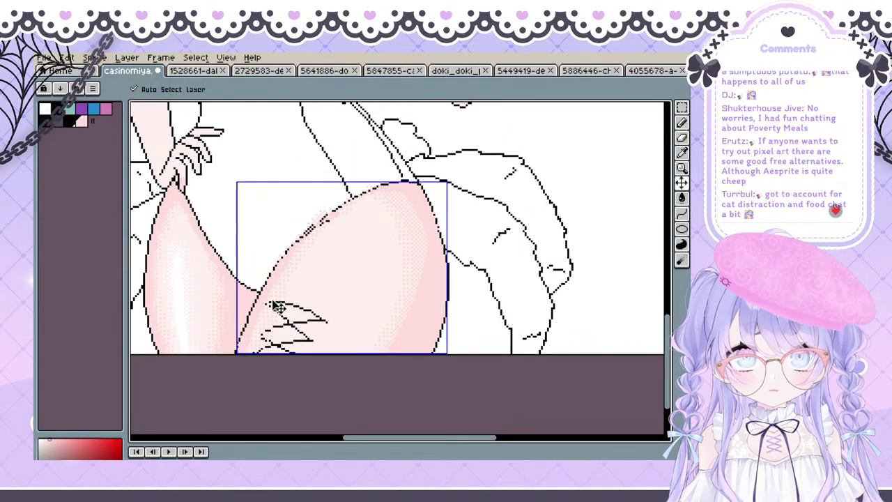
key("b")
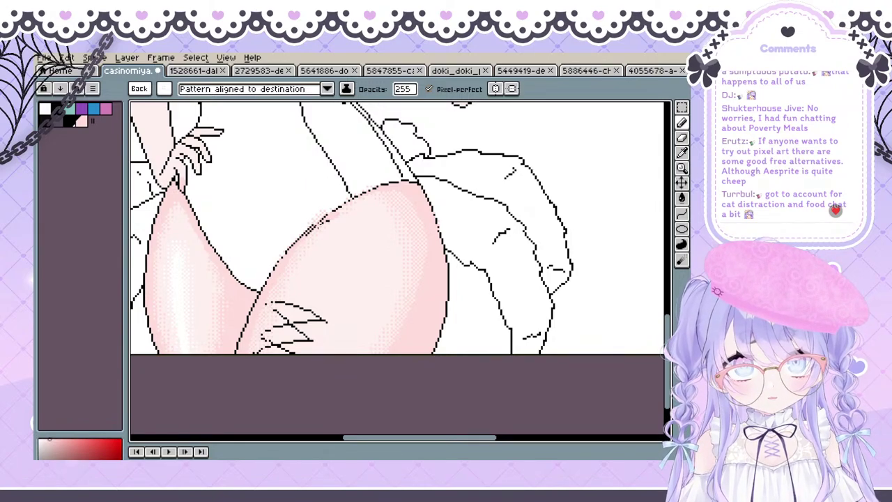
key("space")
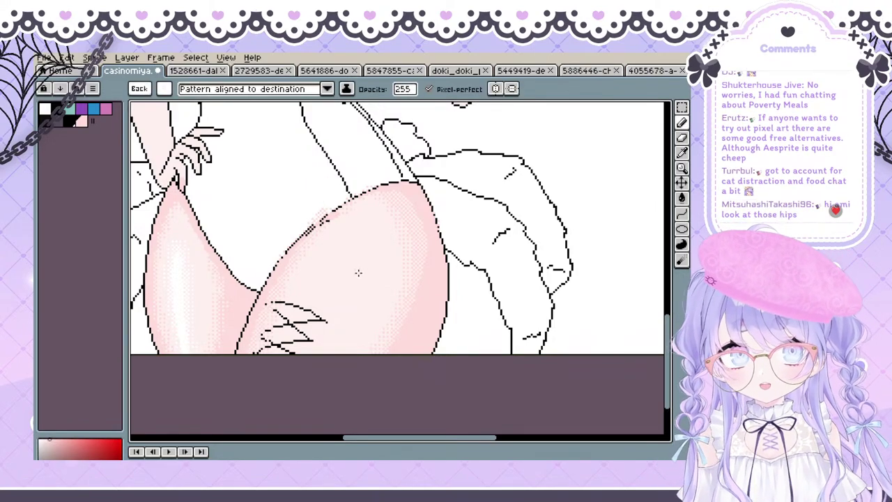
key("space")
mouse_move(420, 246)
left_mouse_down()
mouse_move(406, 271)
mouse_move(345, 292)
left_mouse_up()
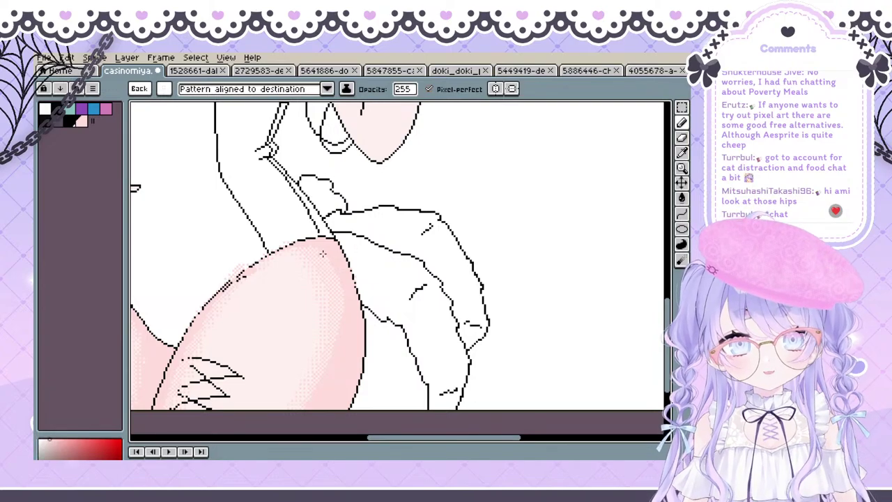
left_click(337, 281, "ctrl")
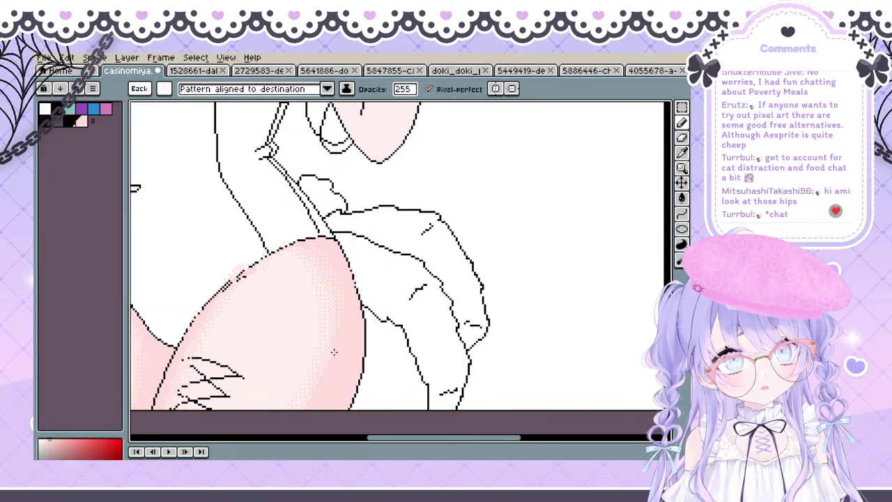
key("space")
left_click_drag(240, 344, 337, 309)
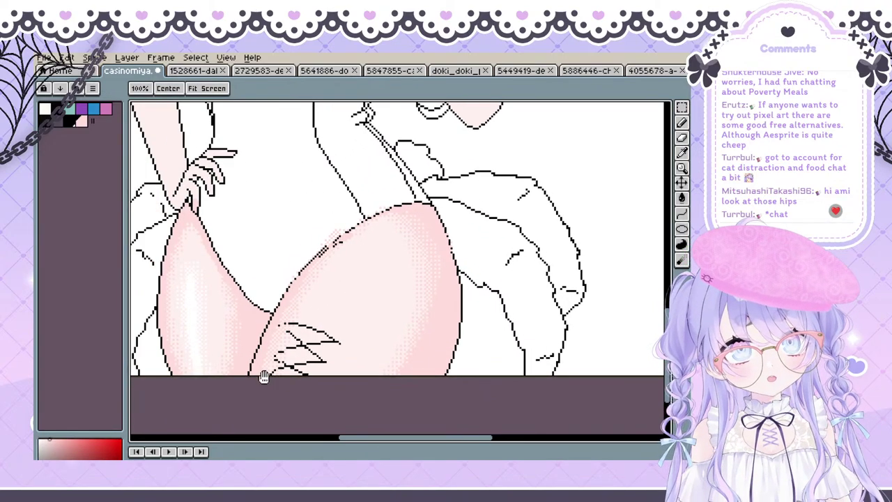
left_click_drag(255, 391, 260, 387)
key("space")
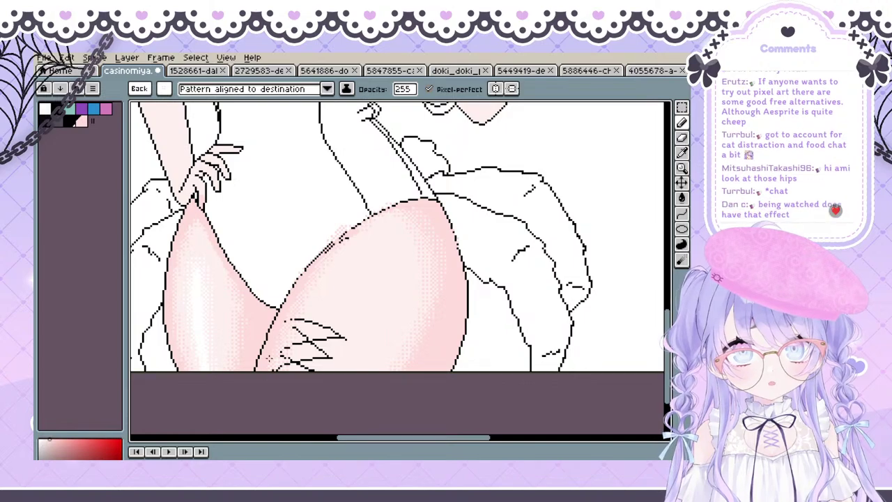
Reselect the thigh area, clear the dither pixels spilled beyond the upper contour, and deselect
scroll(378, 171, "down", 2)
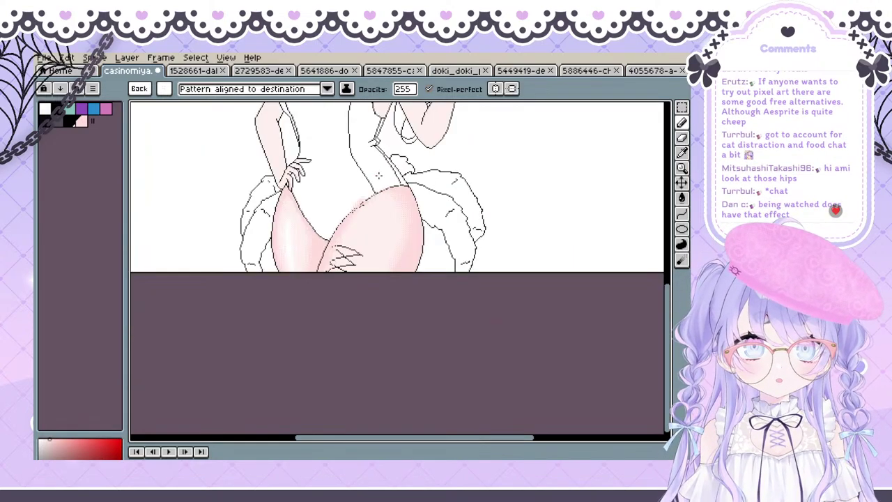
key("space")
left_click_drag(377, 192, 346, 278)
left_click_drag(458, 248, 465, 288)
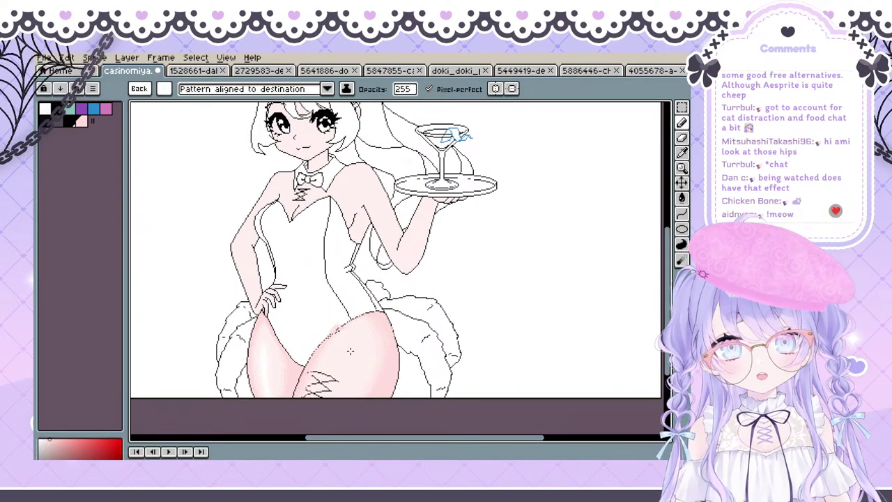
scroll(293, 355, "up", 2)
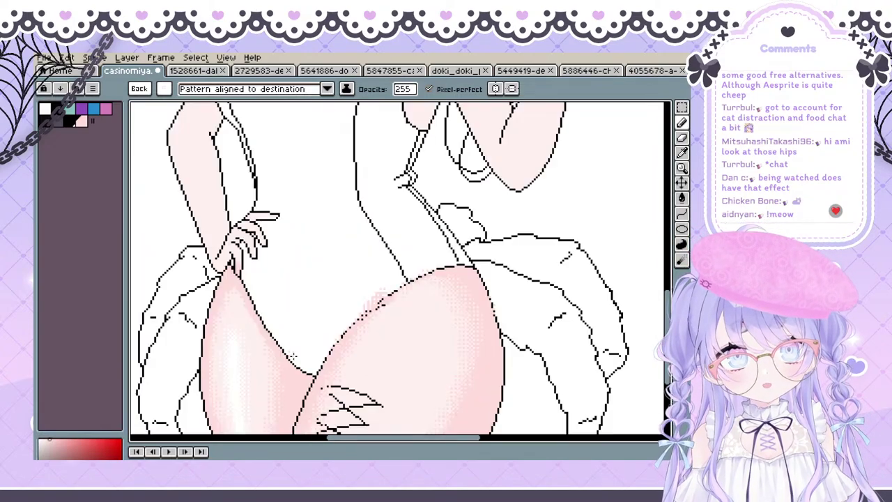
left_click_drag(291, 335, 269, 314)
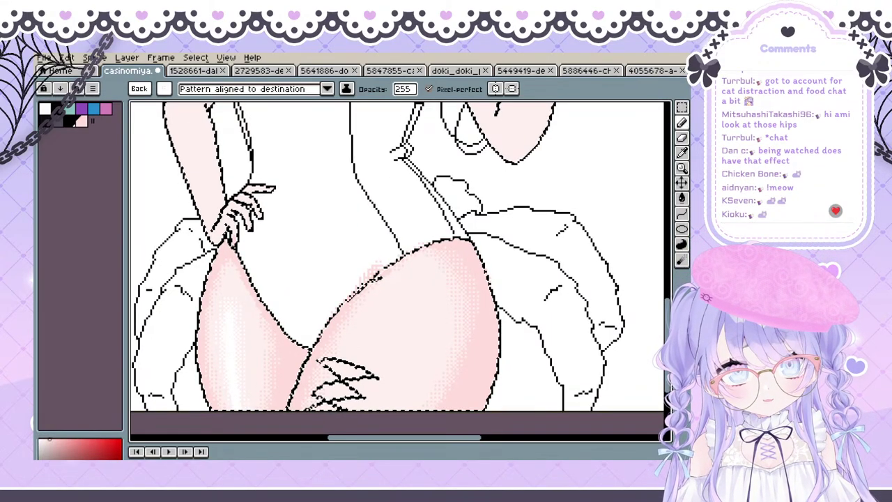
key("ctrl+z")
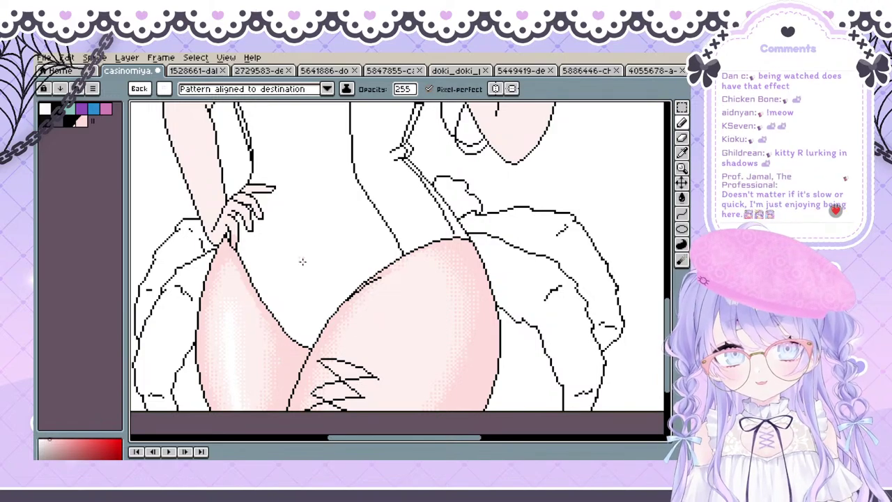
Switch the eraser to the plain round brush and clean up the inner edge of the thigh beneath the hand
left_click_drag(251, 302, 232, 296)
key("e")
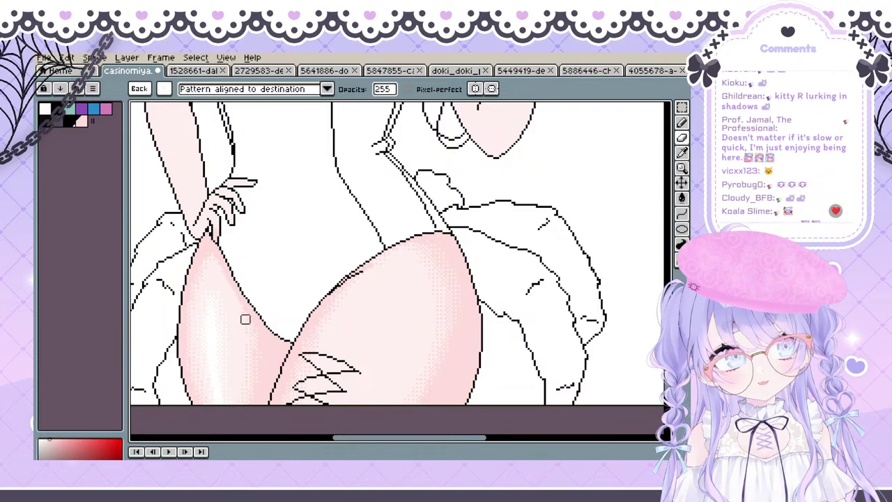
left_click(164, 89)
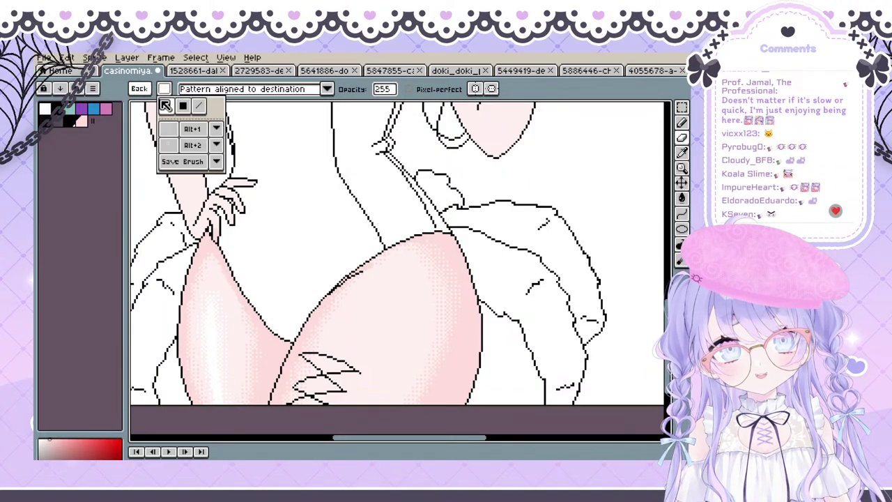
left_click(167, 106)
left_click(228, 279)
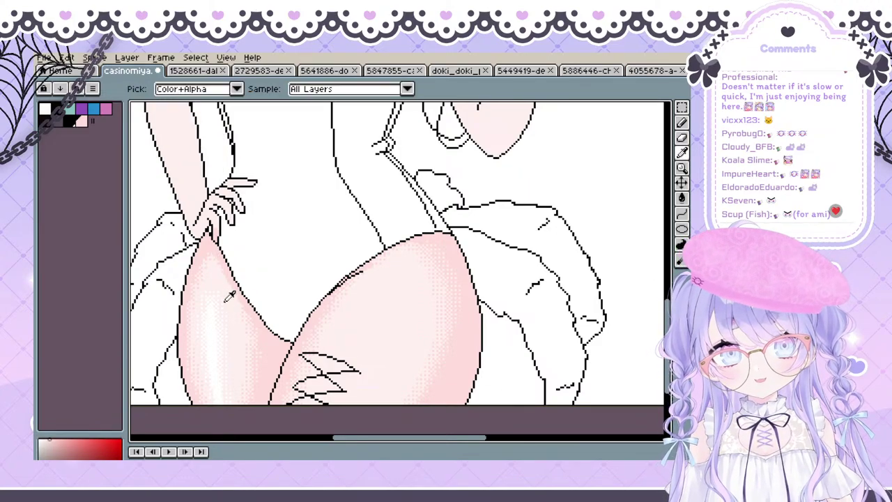
Paint a slanted white highlight on the plain thigh beside the lacing with the 8 px round pencil brush
left_click(227, 300, "alt")
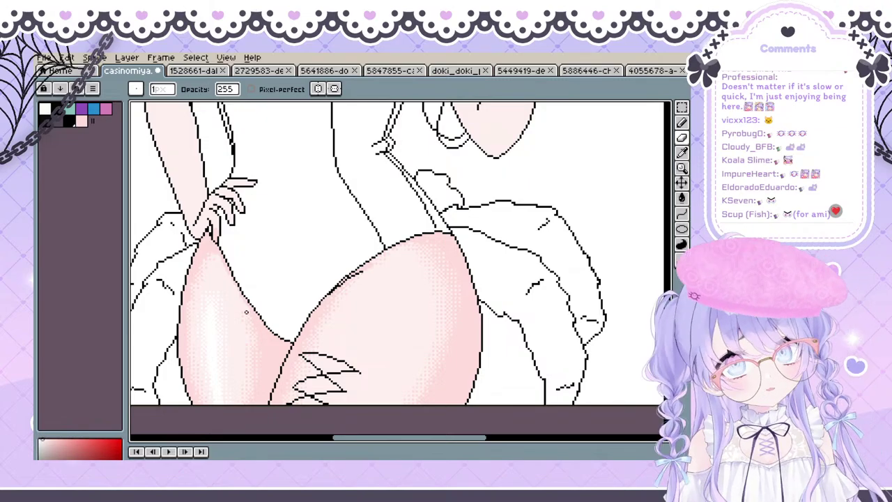
key("space")
left_click_drag(455, 305, 392, 292)
mouse_move(350, 323)
left_mouse_down()
mouse_move(436, 327)
mouse_move(394, 251)
left_mouse_up()
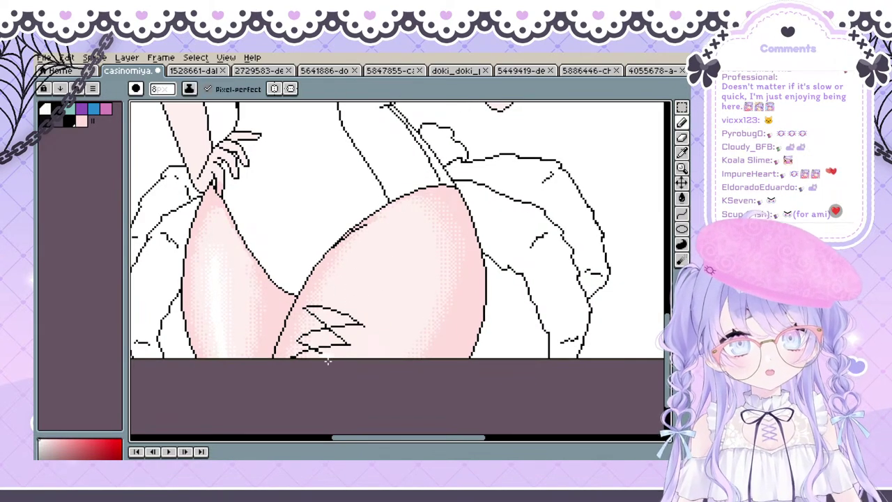
mouse_move(332, 351)
left_mouse_down()
mouse_move(382, 273)
mouse_move(375, 313)
mouse_move(382, 290)
mouse_move(337, 344)
left_mouse_up()
key("ctrl+z")
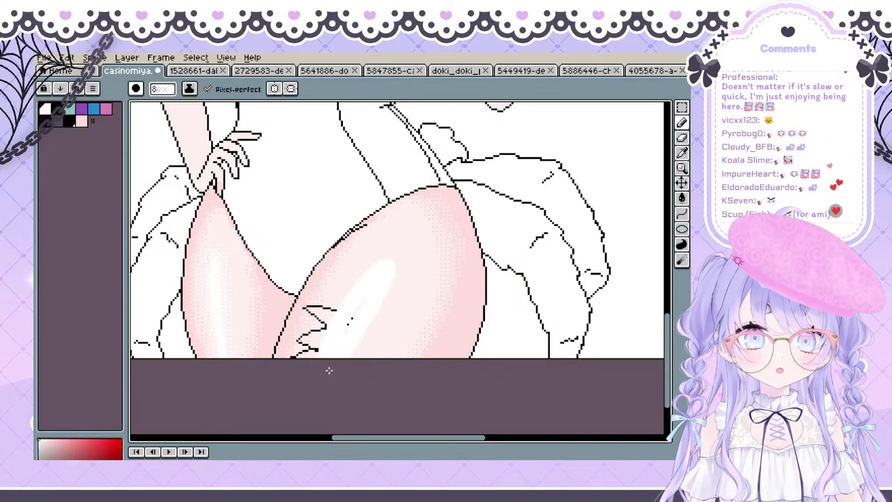
scroll(340, 340, "up", 1)
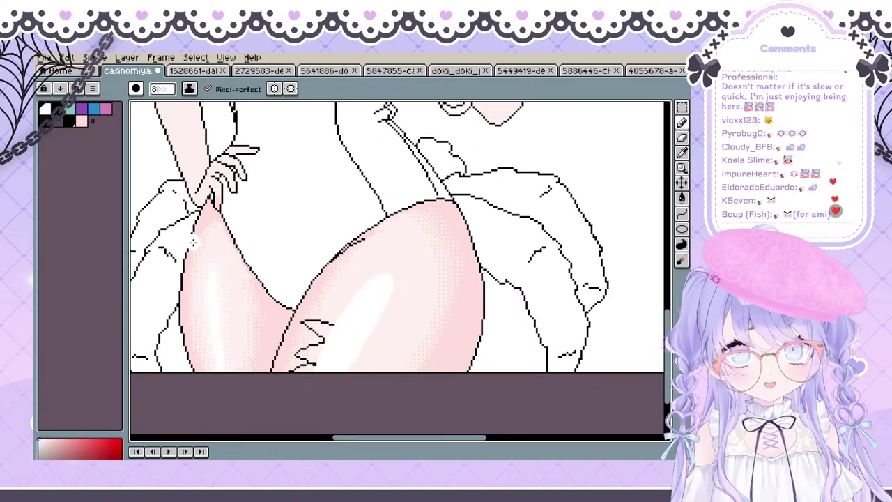
Try to dither the lacing-side edge of the new white highlight with the second saved pattern brush, and undo the strokes
left_click(138, 90)
left_click(142, 148)
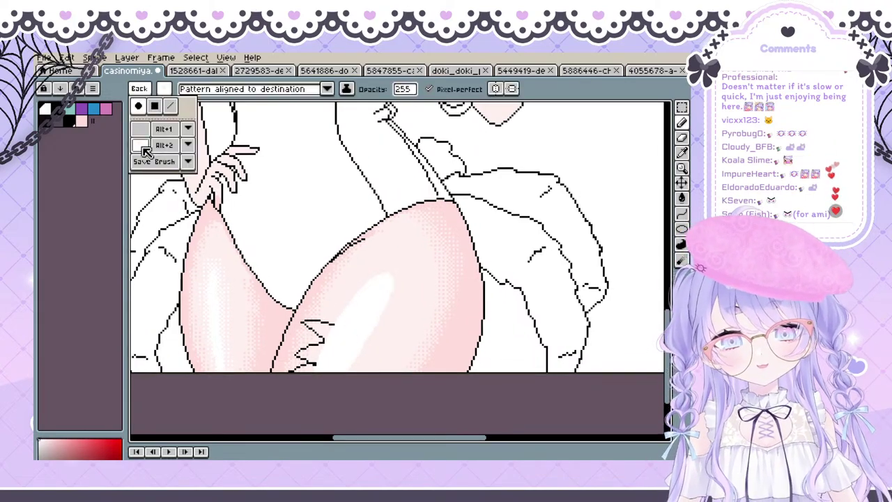
left_click_drag(346, 316, 321, 363)
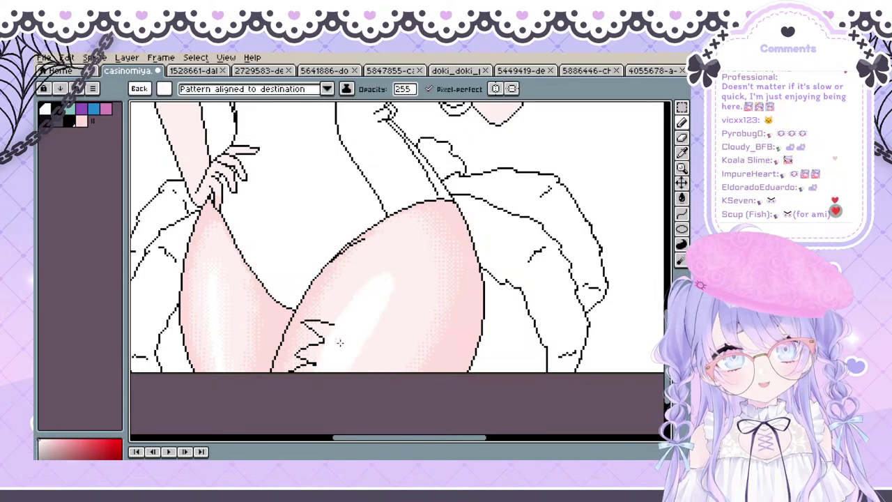
left_click(338, 344, "alt")
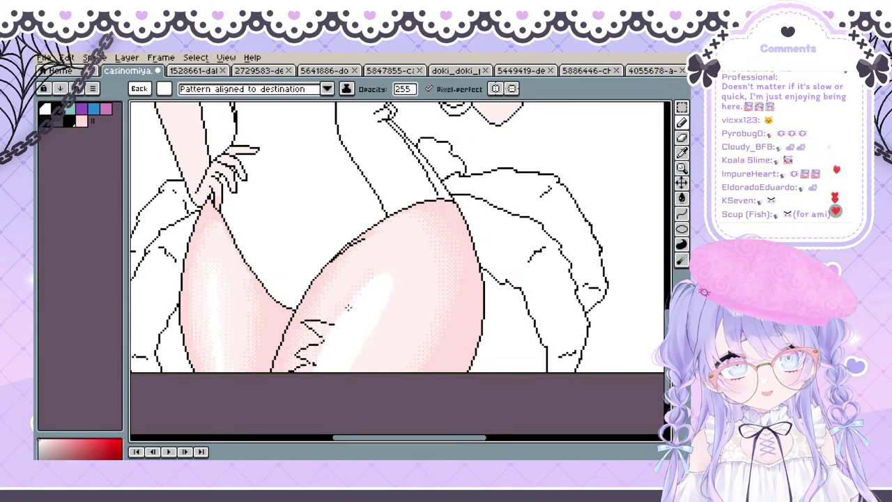
key("ctrl+z")
key("ctrl+z")
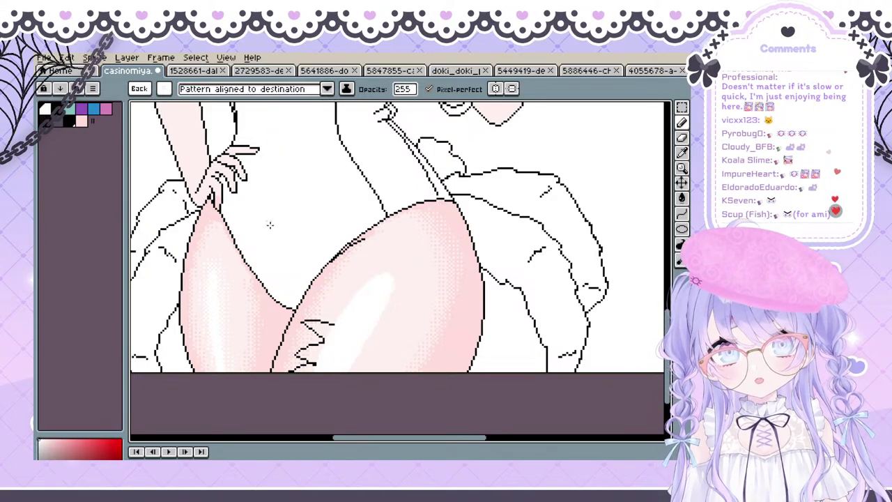
Try to dither over the highlight's outer edge and surrounding thigh with a sampled skin pink, and undo the strokes
left_click(370, 327, "alt")
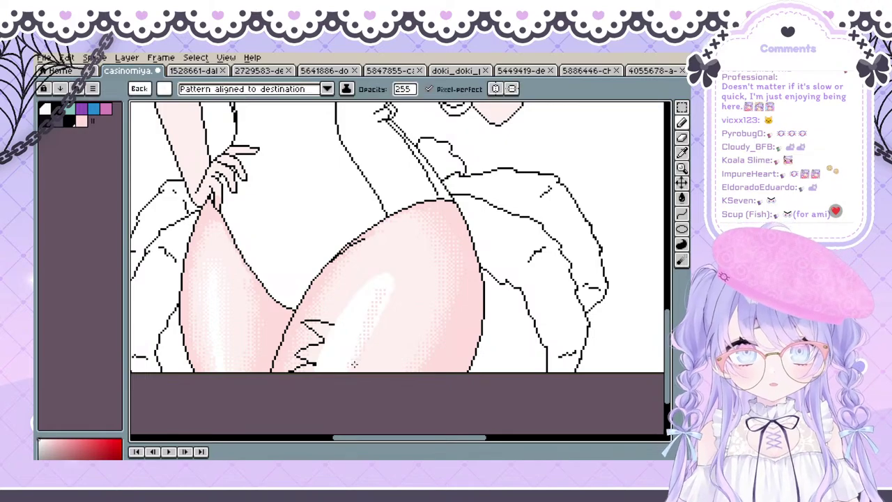
scroll(284, 343, "down", 3)
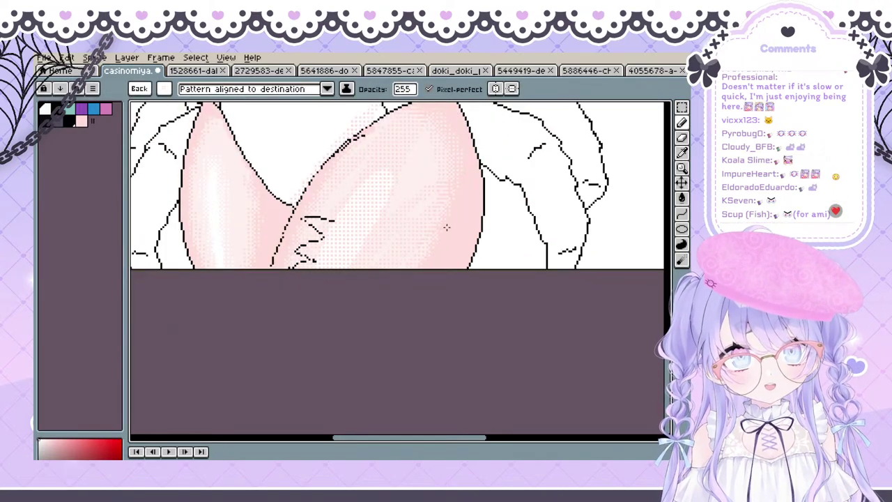
mouse_move(347, 265)
left_mouse_down()
mouse_move(350, 302)
mouse_move(409, 352)
left_mouse_up()
key("ctrl+z")
key("ctrl+z")
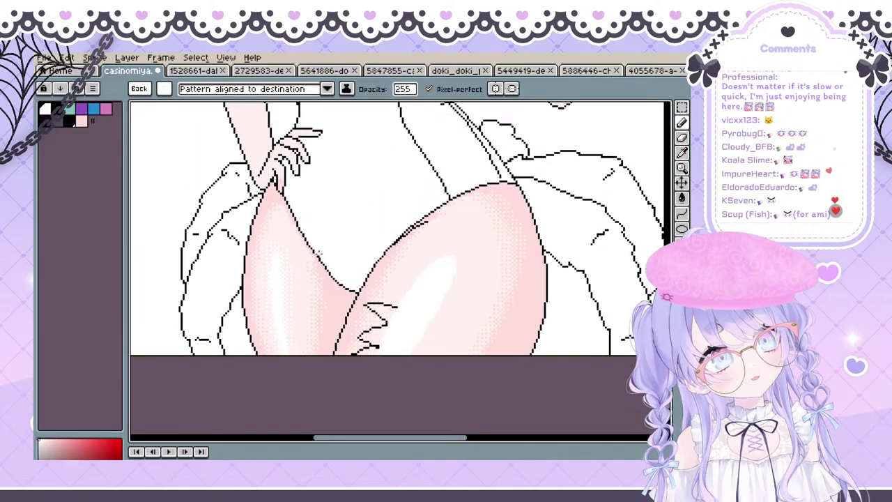
Reload the second saved pattern brush, sample the highlight colour, try a dither stroke along the highlight's lower part, and undo it
mouse_move(451, 279)
left_mouse_down()
mouse_move(384, 319)
mouse_move(335, 311)
left_mouse_up()
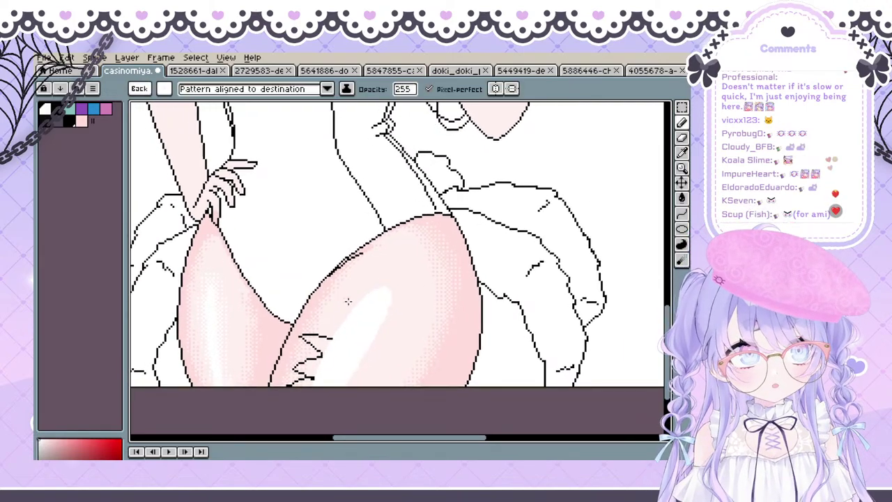
left_click(166, 89)
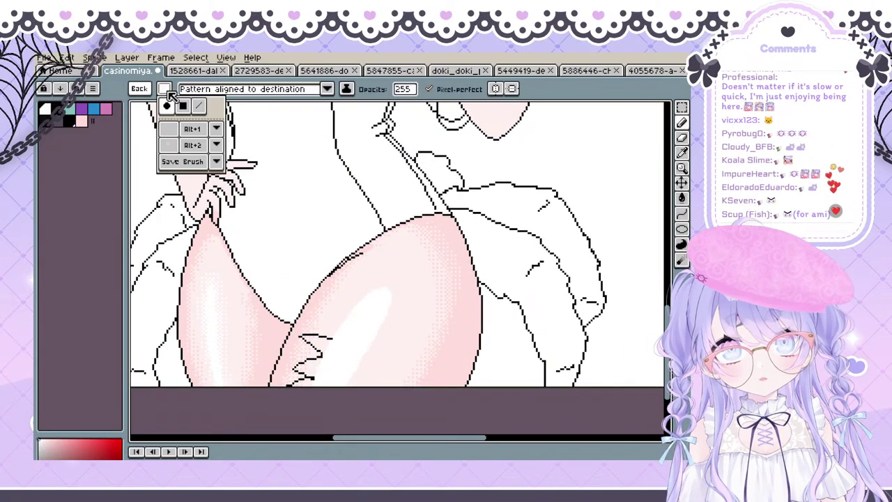
left_click(172, 148)
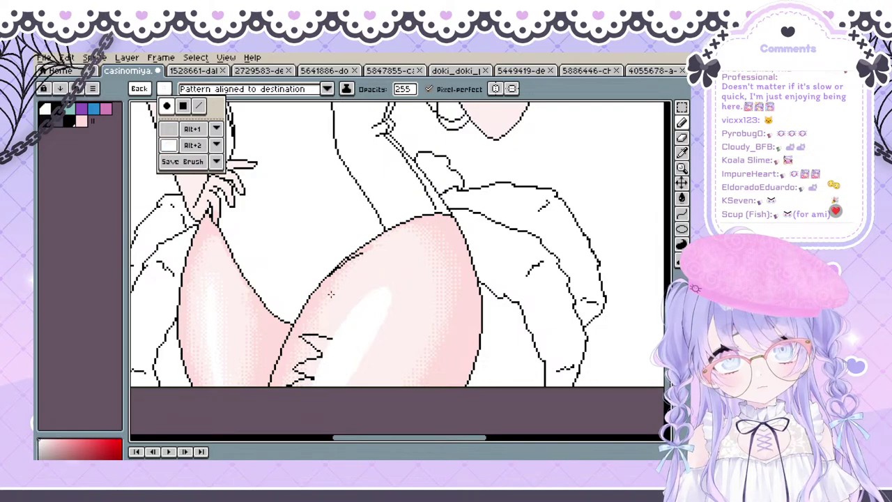
key("ctrl+z")
left_click(377, 311, "alt")
left_click_drag(344, 373, 352, 345)
key("ctrl+z")
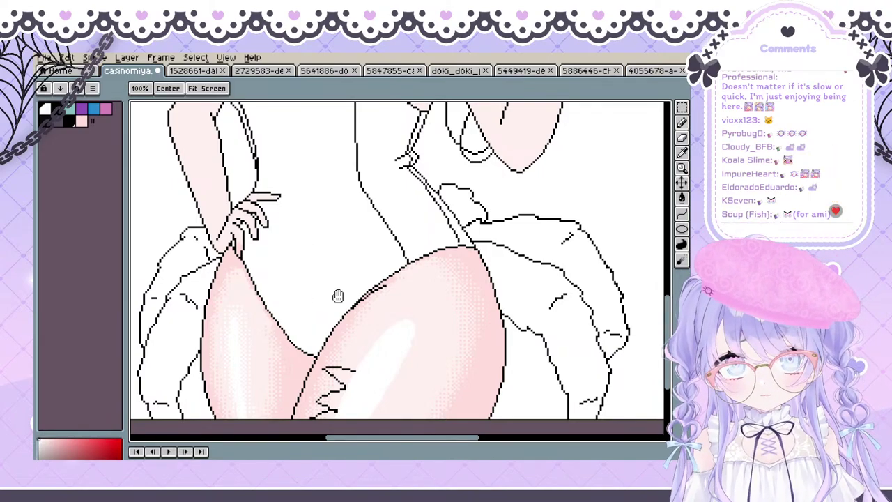
Dither the edges of the plain thigh's white highlight into the light pink skin, undoing the misplaced strokes
mouse_move(364, 408)
left_mouse_down()
mouse_move(338, 319)
mouse_move(329, 382)
mouse_move(316, 354)
left_mouse_up()
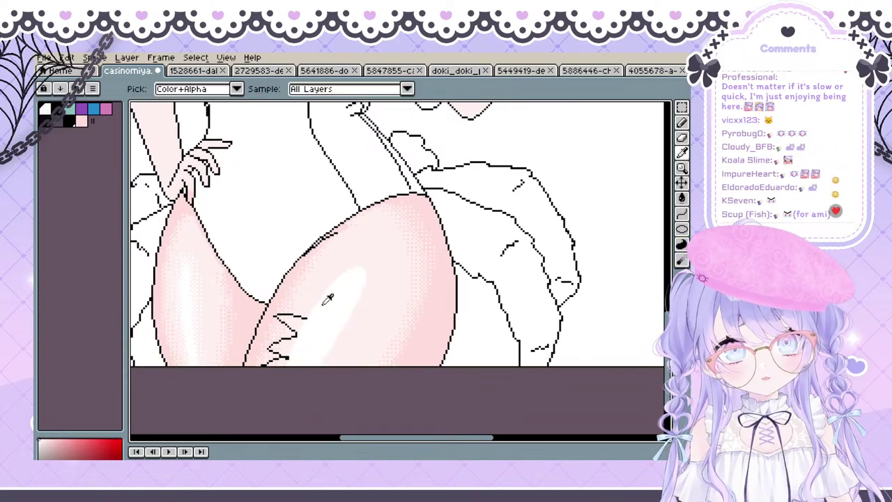
left_click(356, 302, "ctrl")
left_click(366, 292, "alt")
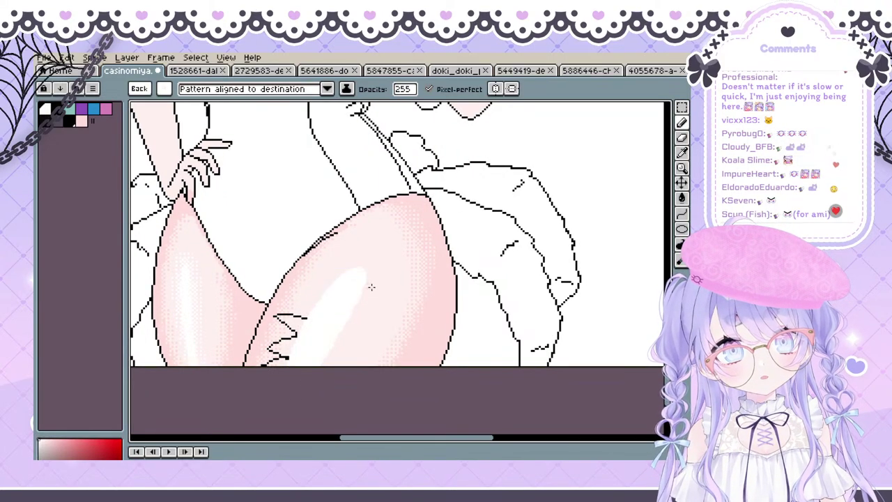
left_click_drag(336, 429, 336, 337)
left_click_drag(336, 338, 377, 181)
mouse_move(309, 162)
left_mouse_down()
mouse_move(400, 247)
mouse_move(259, 336)
left_mouse_up()
key("ctrl+z")
key("ctrl+z")
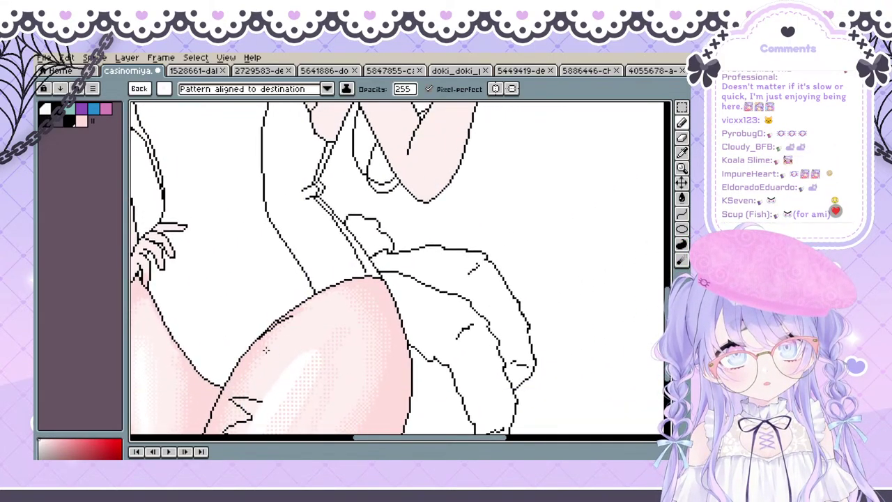
mouse_move(307, 225)
left_mouse_down()
mouse_move(360, 394)
mouse_move(403, 414)
left_mouse_up()
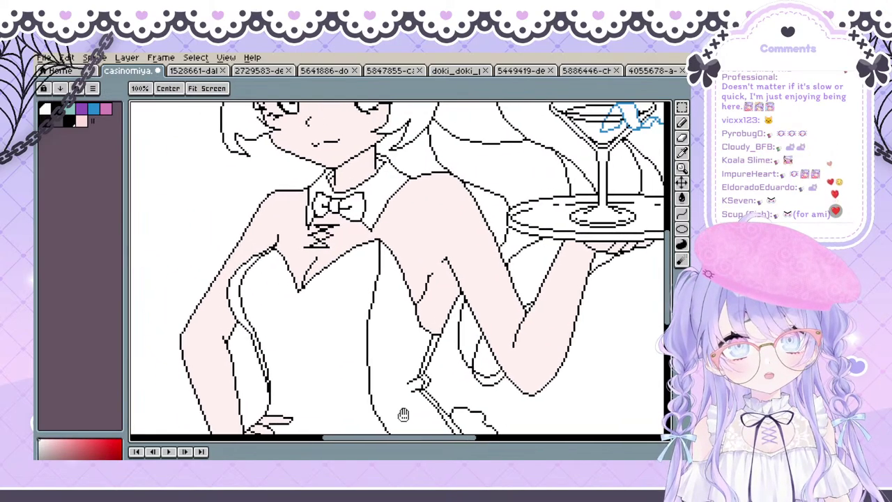
mouse_move(394, 115)
left_mouse_down()
mouse_move(317, 437)
mouse_move(406, 333)
mouse_move(353, 227)
mouse_move(363, 200)
left_mouse_up()
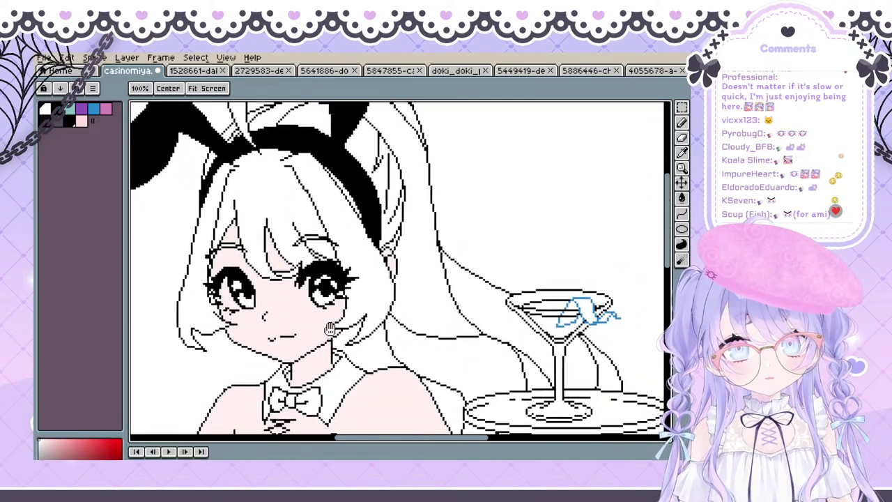
left_click_drag(313, 337, 327, 161)
left_click_drag(303, 366, 283, 58)
left_click_drag(310, 268, 310, 305)
left_click_drag(249, 347, 439, 404)
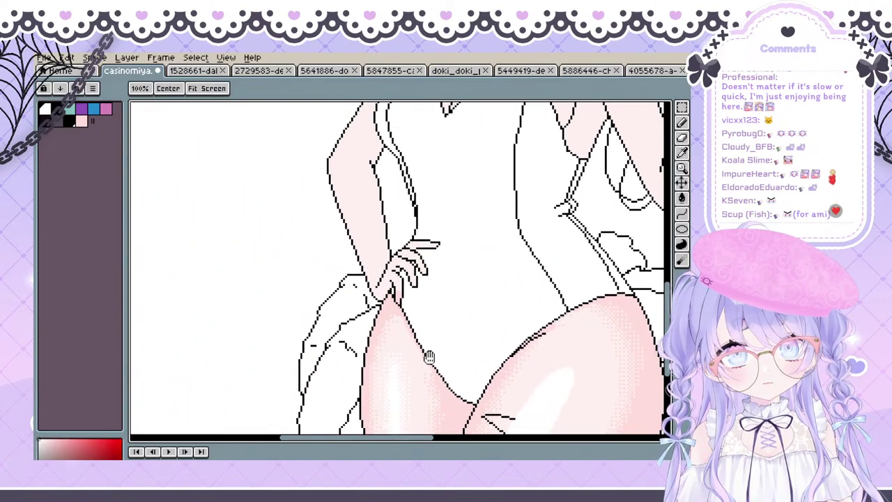
mouse_move(476, 358)
left_mouse_down()
mouse_move(524, 418)
mouse_move(374, 243)
mouse_move(468, 372)
mouse_move(268, 400)
mouse_move(432, 380)
mouse_move(426, 277)
mouse_move(422, 334)
mouse_move(385, 324)
mouse_move(367, 257)
mouse_move(341, 261)
mouse_move(319, 340)
mouse_move(339, 327)
left_mouse_up()
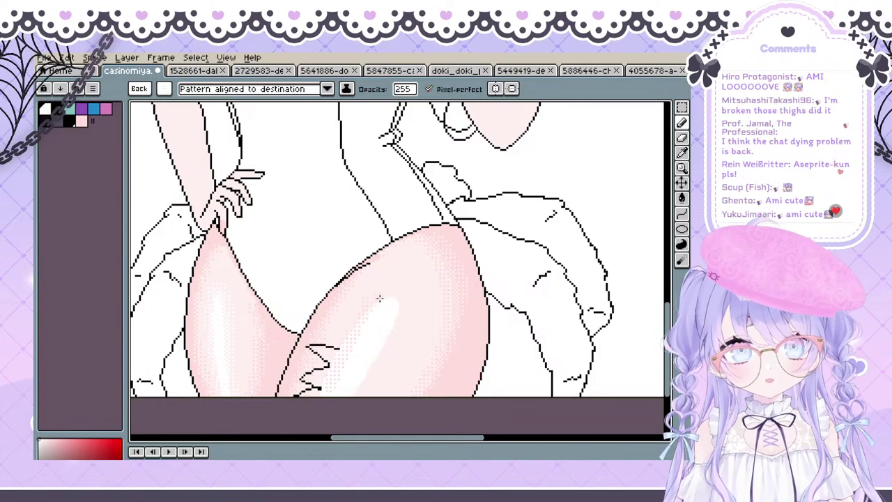
Undo the dithering on the front thigh's highlight, sample its white and paint the highlight as a solid white streak
left_click_drag(330, 425, 328, 422)
key("ctrl+z")
left_click(368, 343, "alt")
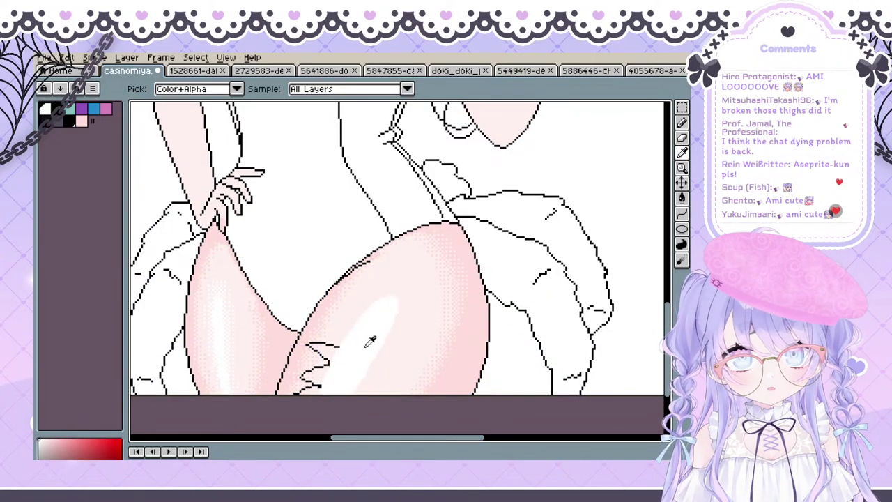
left_click_drag(384, 333, 352, 388)
scroll(369, 366, "down", 3)
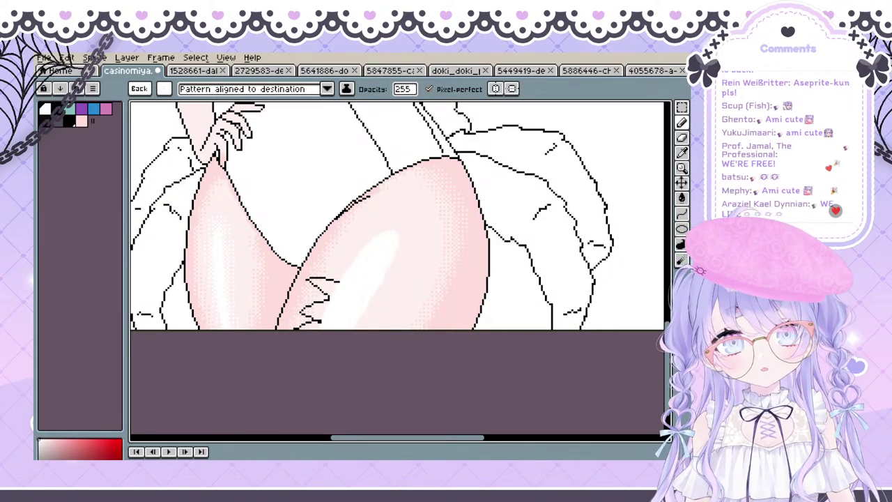
Try dithering the edge of the front thigh's white highlight with the second saved pattern brush, and undo the strokes
key("space")
mouse_move(432, 229)
left_mouse_down()
mouse_move(349, 303)
mouse_move(585, 246)
mouse_move(463, 330)
left_mouse_up()
key("space")
left_click_drag(258, 367, 260, 373)
left_click_drag(430, 340, 328, 320)
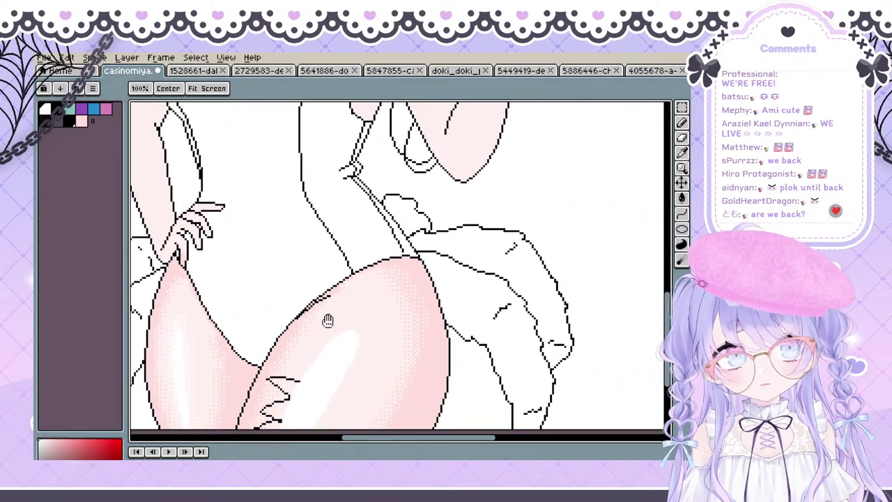
left_click_drag(332, 368, 276, 336)
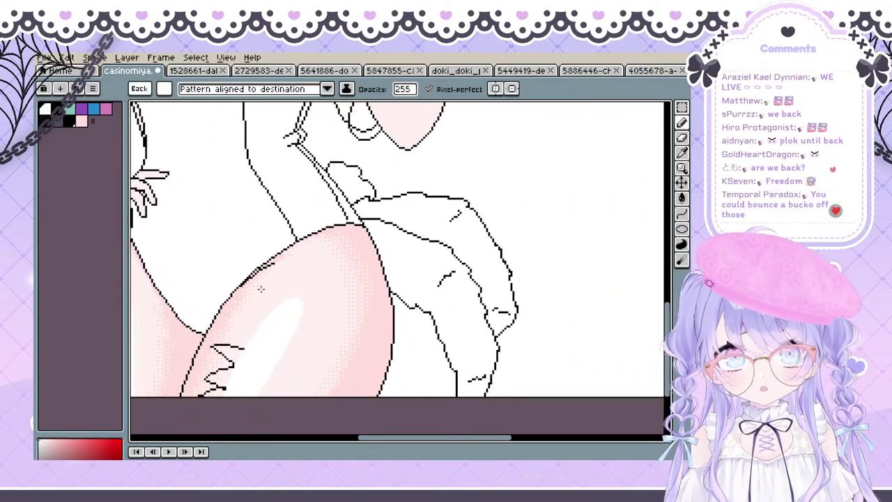
left_click(165, 88)
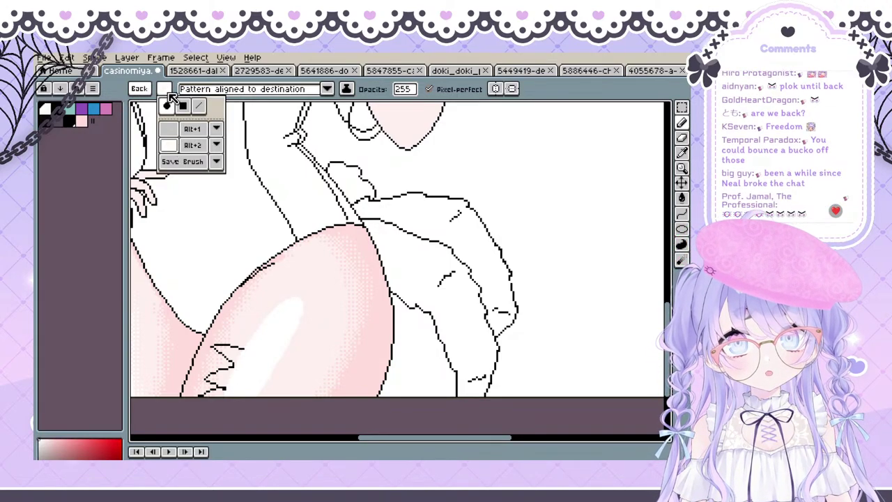
left_click(167, 107)
left_click(138, 89)
left_click(142, 145)
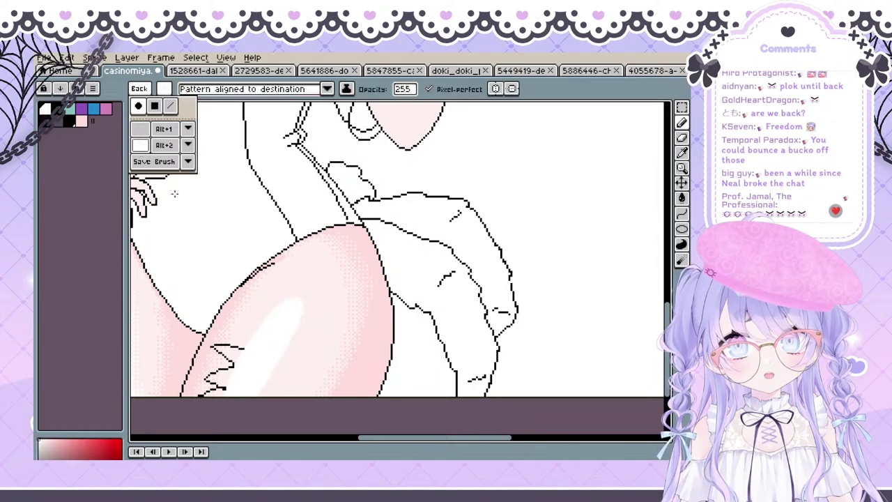
left_click_drag(279, 356, 304, 311)
key("ctrl+z")
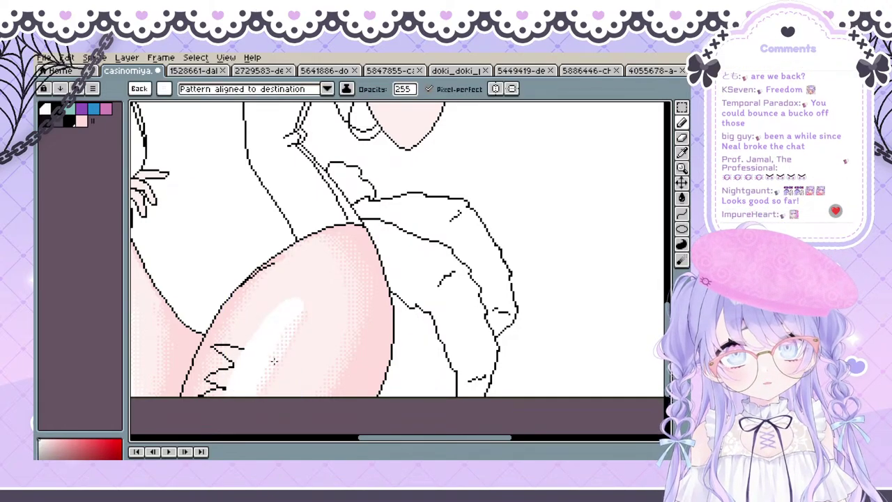
left_click_drag(255, 366, 295, 301)
key("ctrl+z")
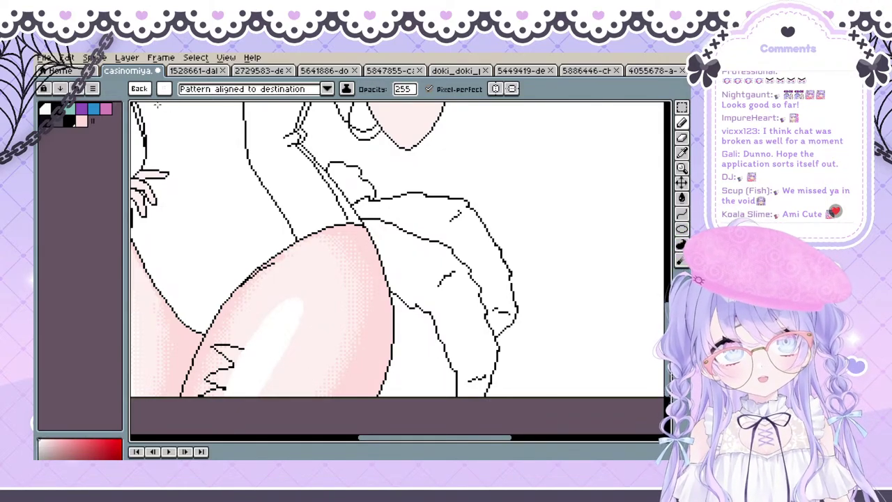
Switch to a 1 px round brush and place a small grid of spaced white pixels beside the front thigh's highlight
left_click(139, 88)
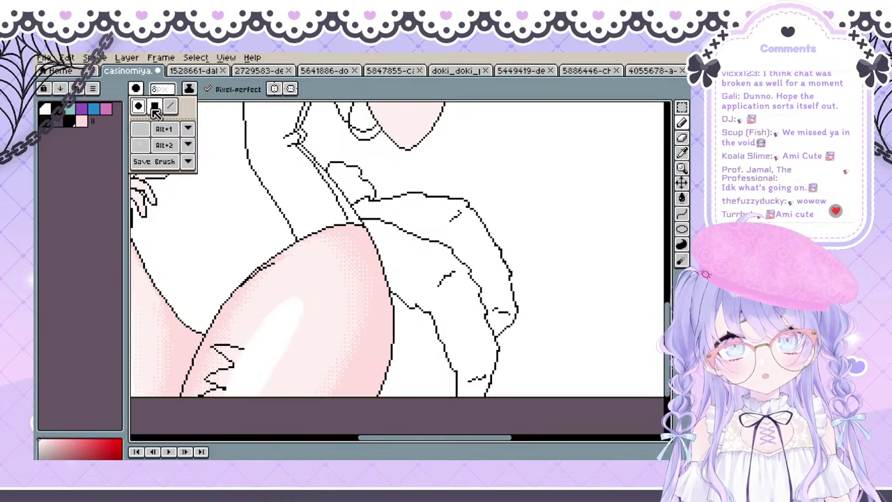
left_click(138, 105)
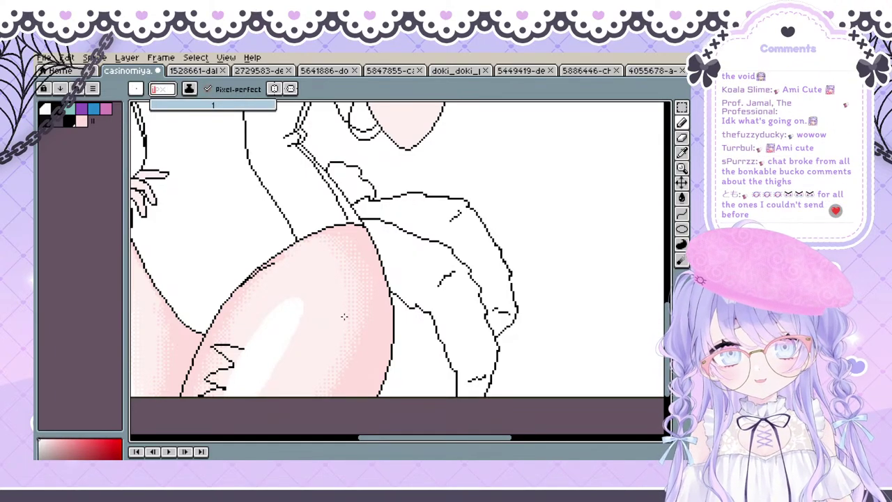
mouse_move(323, 331)
left_mouse_down()
mouse_move(309, 299)
mouse_move(285, 316)
left_mouse_up()
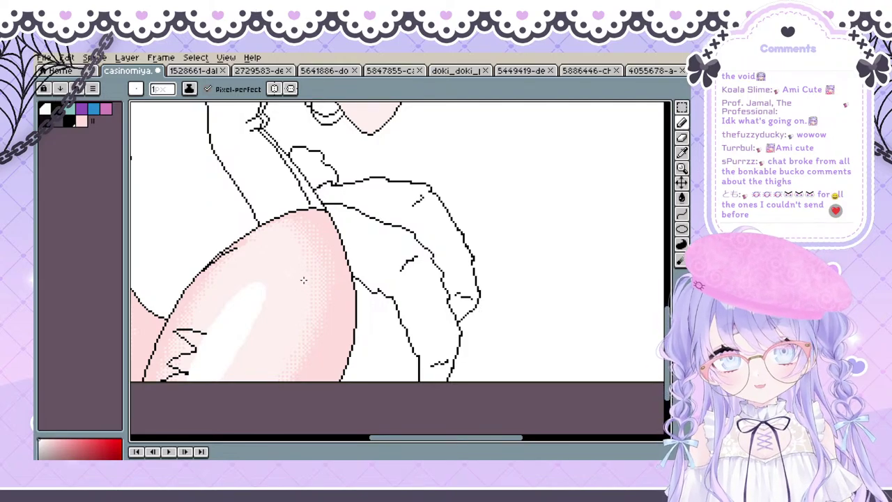
scroll(303, 279, "up", 1)
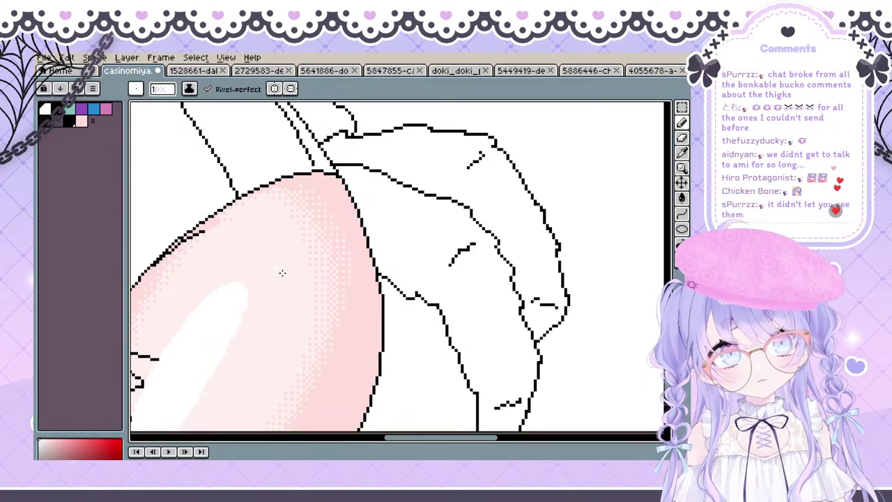
left_click_drag(280, 285, 273, 280)
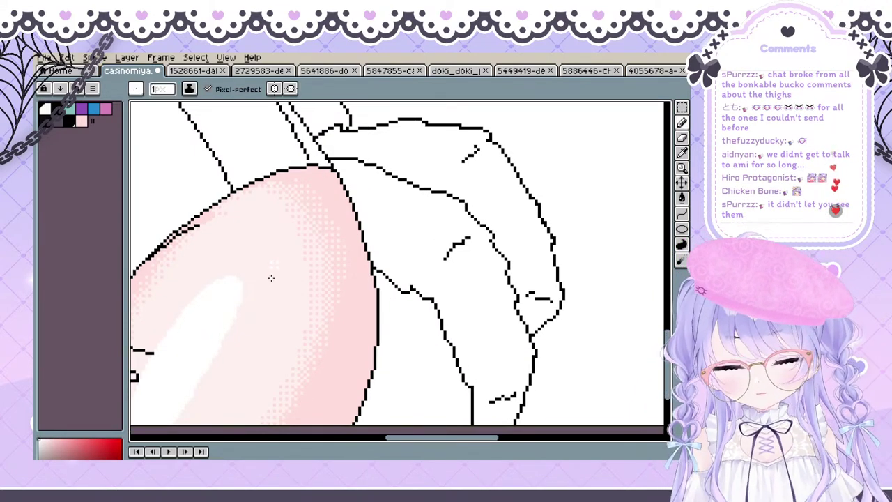
Select the small grid of white pixels and create a custom pattern brush from it
key("m")
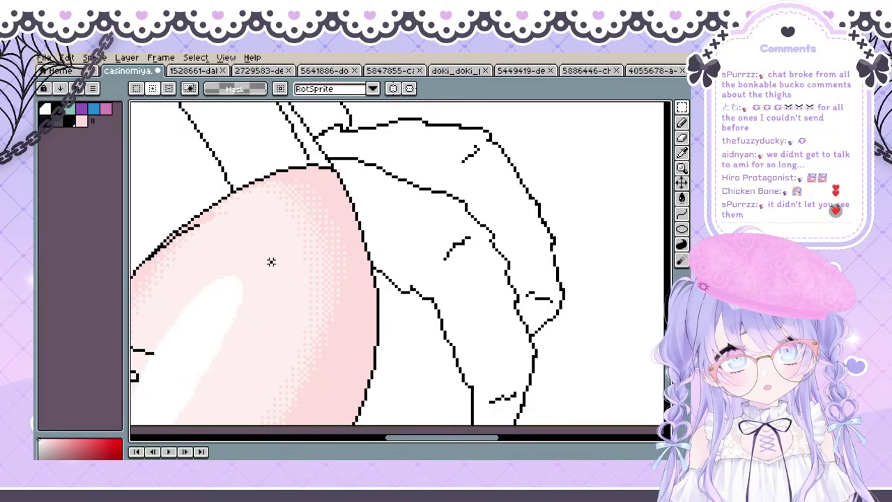
left_click_drag(271, 262, 279, 273)
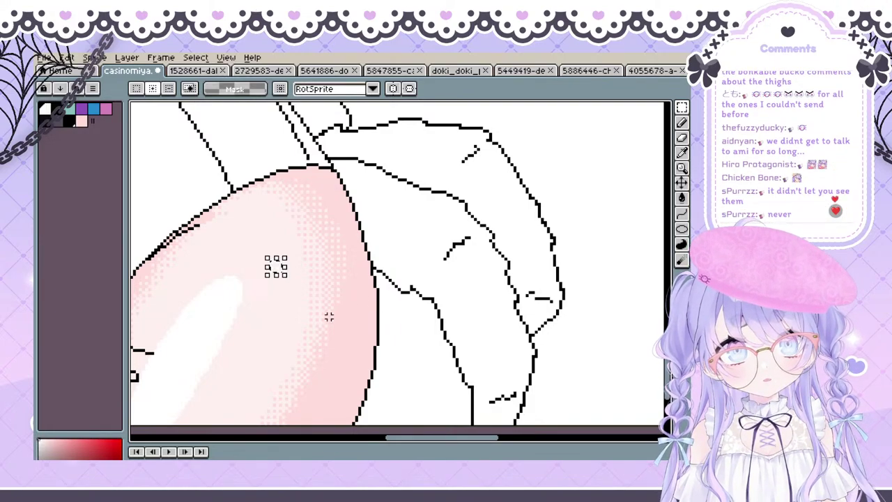
scroll(276, 258, "up", 3)
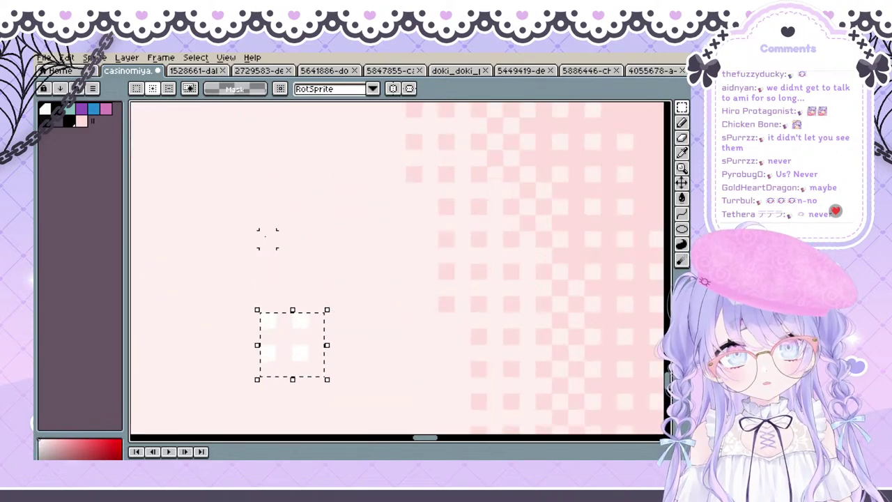
scroll(267, 238, "down", 1)
key("b")
scroll(302, 280, "down", 2)
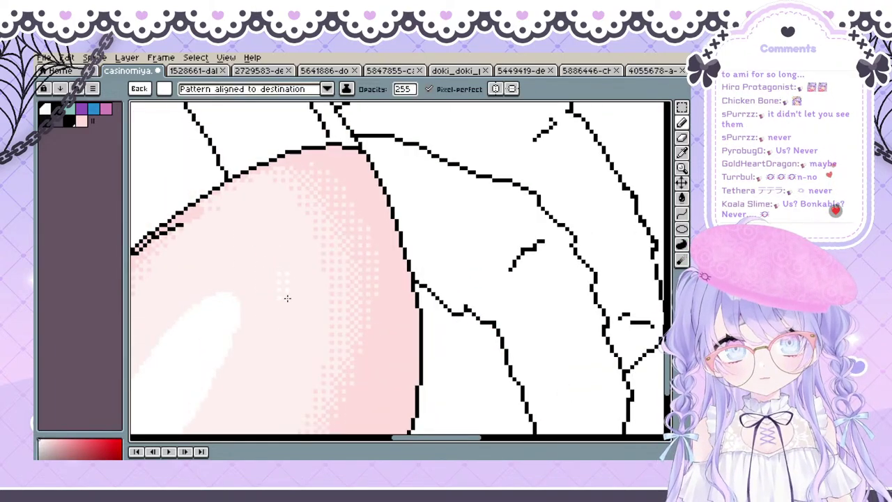
Clear the selection and dither the edges of the front thigh's highlight with the white pattern brush
scroll(284, 301, "down", 1)
key("space")
left_click_drag(274, 314, 306, 308)
key("ctrl+d")
scroll(300, 303, "down", 3)
scroll(300, 309, "up", 3)
key("space")
scroll(304, 307, "down", 1)
key("space")
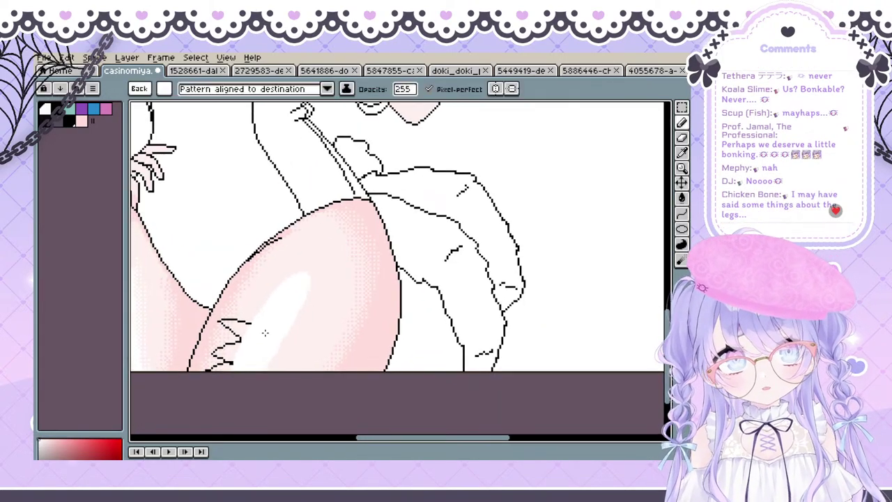
key("ctrl")
scroll(261, 296, "down", 1)
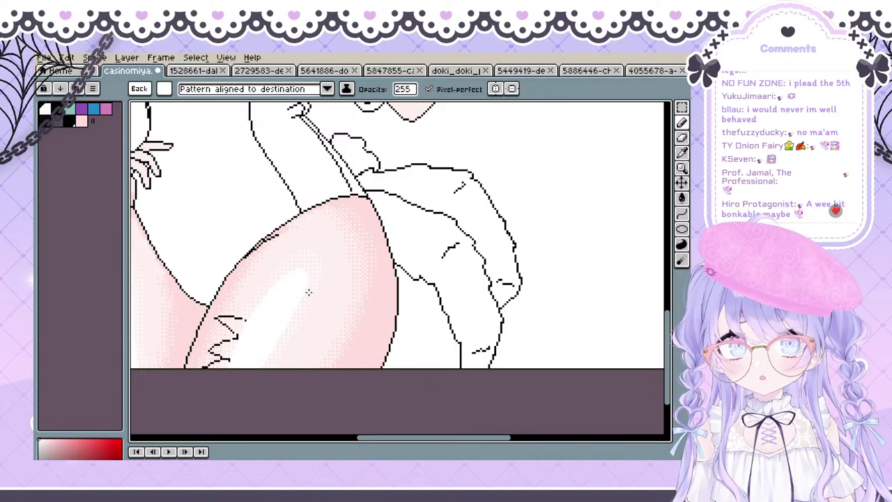
key("space")
left_click_drag(279, 293, 281, 284)
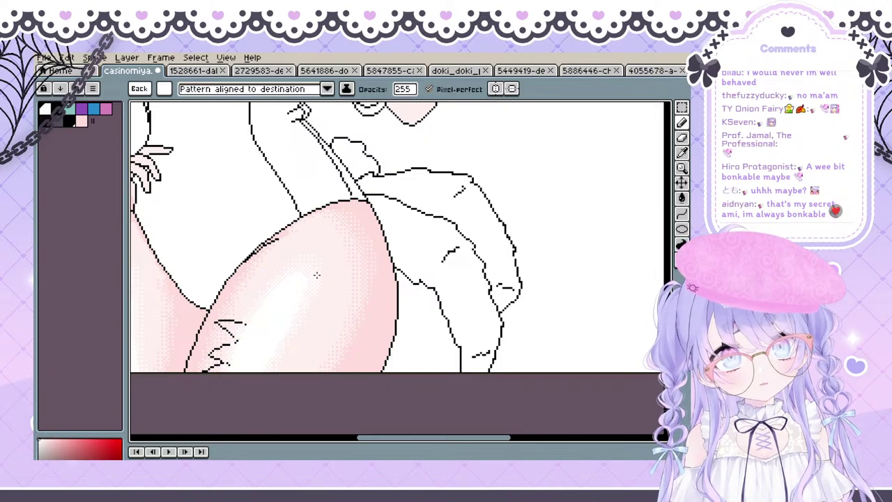
key("ctrl+z")
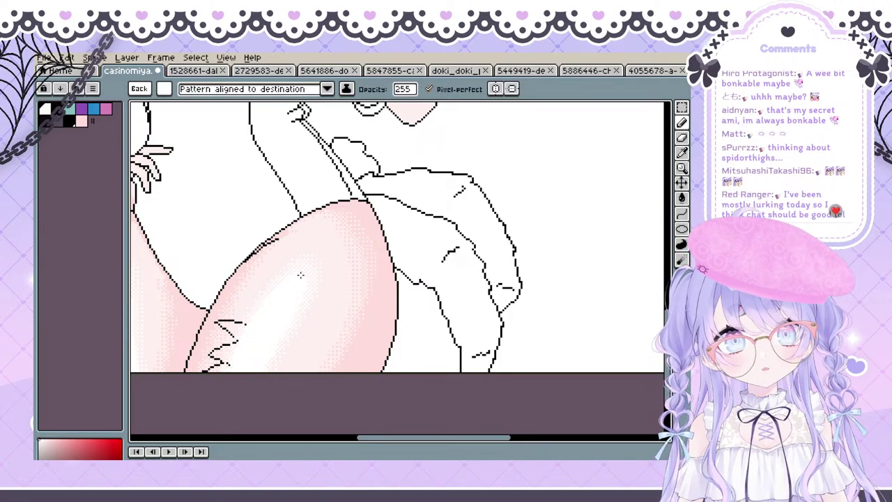
left_click_drag(302, 278, 283, 302)
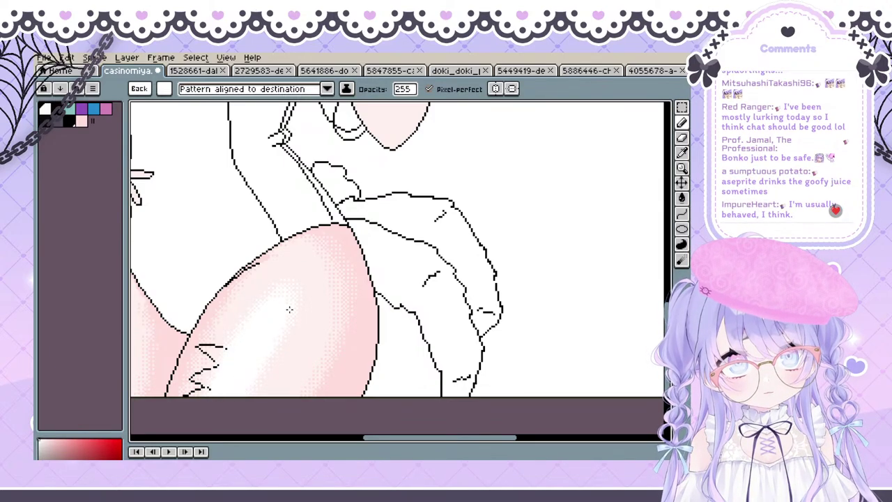
Restore the previous skin selection, clear the shading covering the lacing lines on the front thigh, and deselect
scroll(272, 304, "down", 1)
scroll(327, 309, "down", 1)
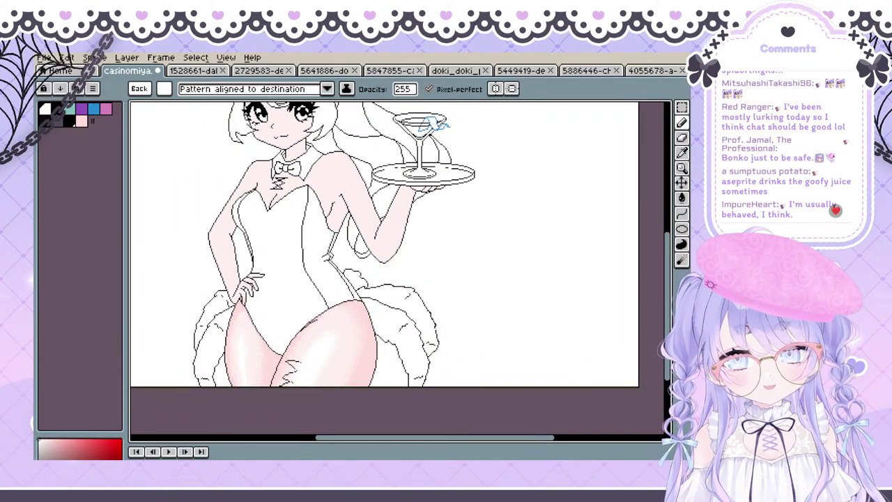
key("ctrl+shift+d")
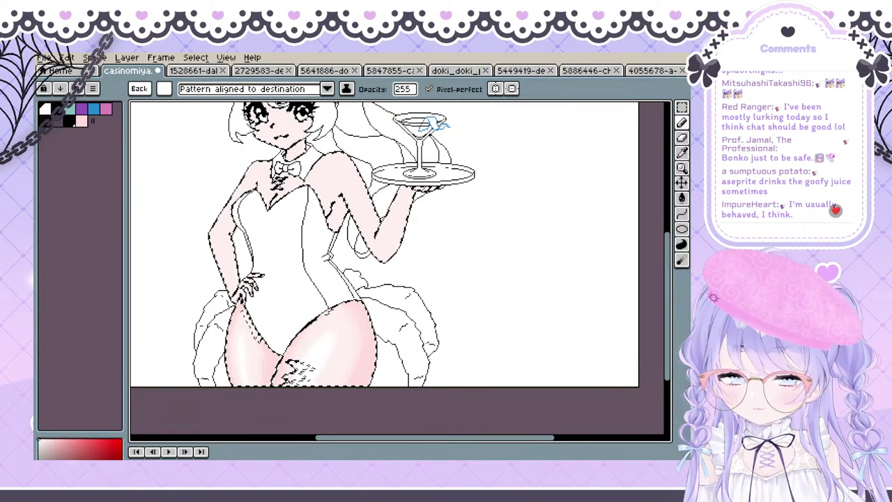
key("ctrl+d")
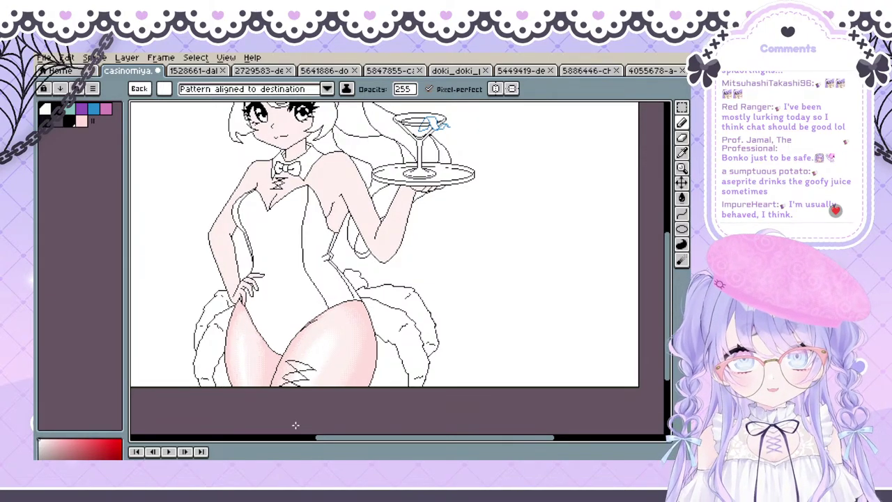
scroll(296, 427, "up", 1)
key("space")
mouse_move(321, 335)
left_mouse_down()
mouse_move(355, 389)
mouse_move(338, 370)
left_mouse_up()
scroll(308, 381, "down", 1)
key("space")
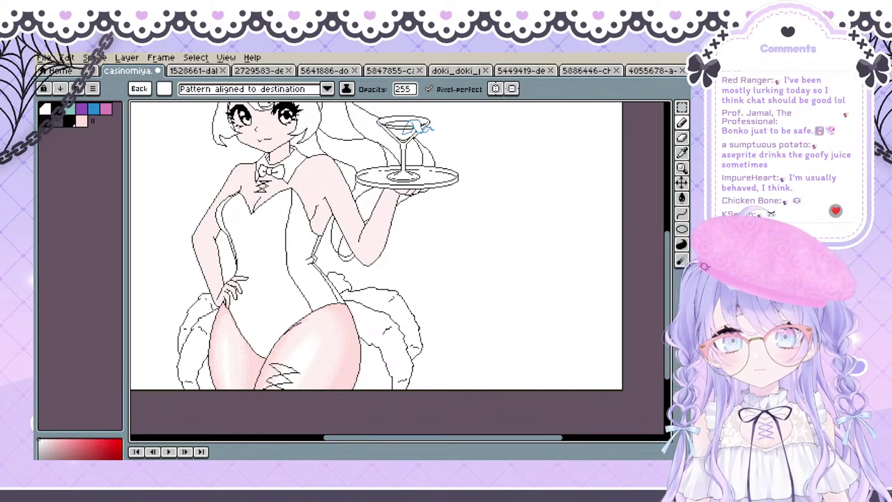
right_click(196, 451)
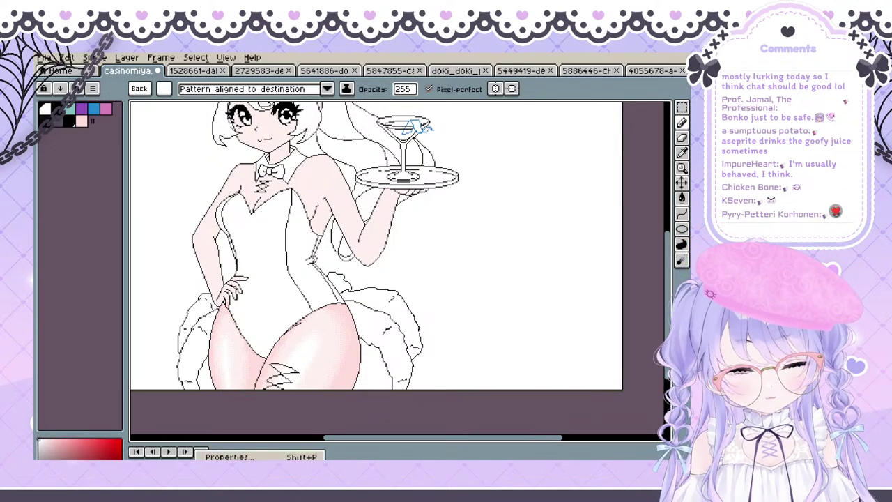
key("Escape")
right_click(196, 454)
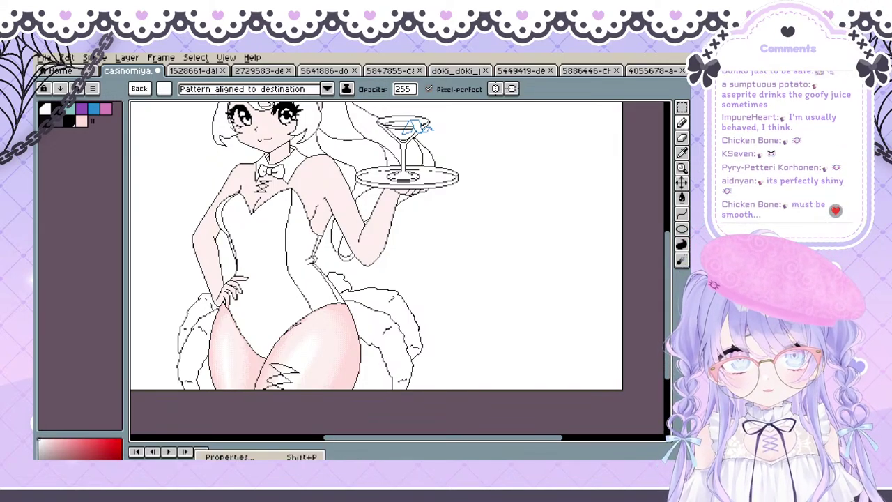
left_click(253, 397)
Sample the pink shading colour from the outer side of the front thigh for work on the raised arm
left_click_drag(257, 364, 328, 370)
left_click_drag(447, 288, 400, 324)
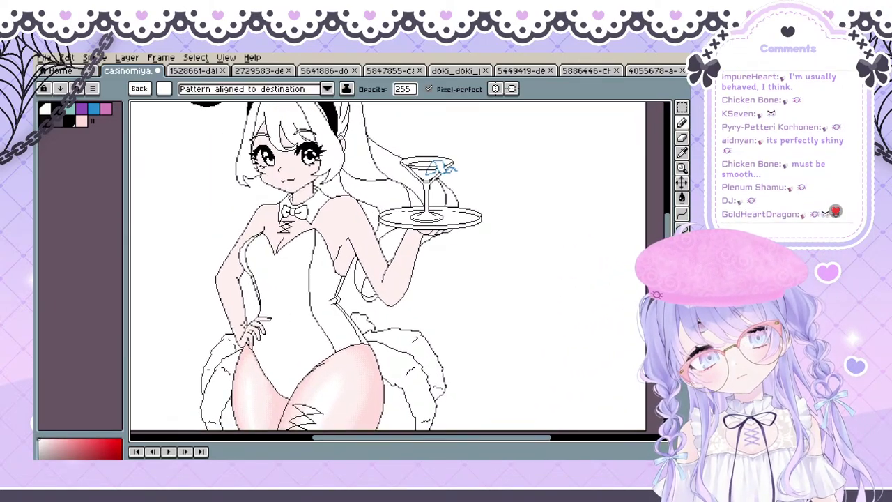
scroll(244, 331, "up", 2)
left_click_drag(244, 332, 259, 306)
left_click_drag(399, 296, 253, 318)
left_click_drag(420, 365, 508, 194)
left_click_drag(360, 242, 265, 235)
left_click_drag(308, 324, 306, 262)
left_click(401, 363, "alt")
mouse_move(385, 262)
left_mouse_down()
mouse_move(278, 408)
mouse_move(289, 414)
left_mouse_up()
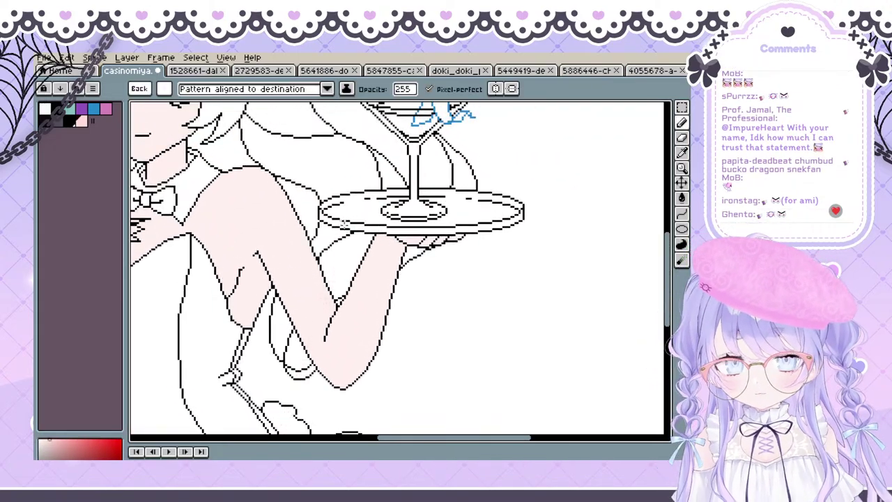
left_click_drag(344, 222, 270, 201)
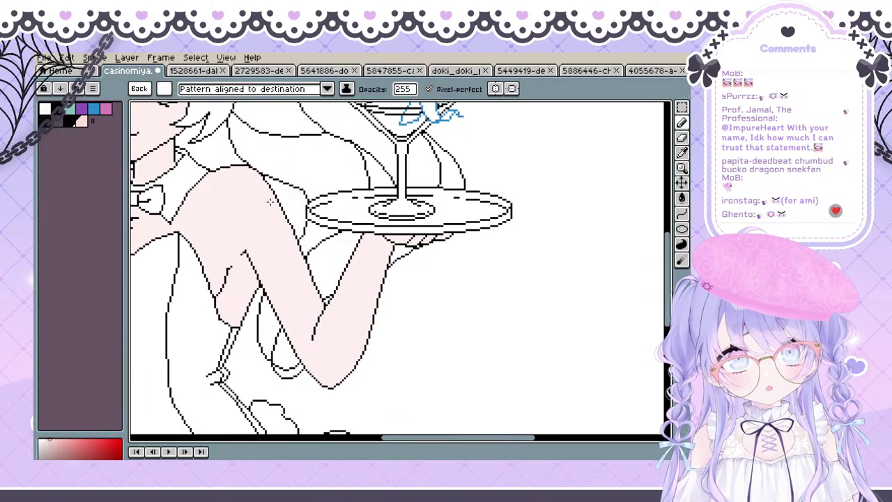
Switch to a round 8 px pencil and paint a pink shadow along the outer edge of the raised upper arm
left_click(155, 91)
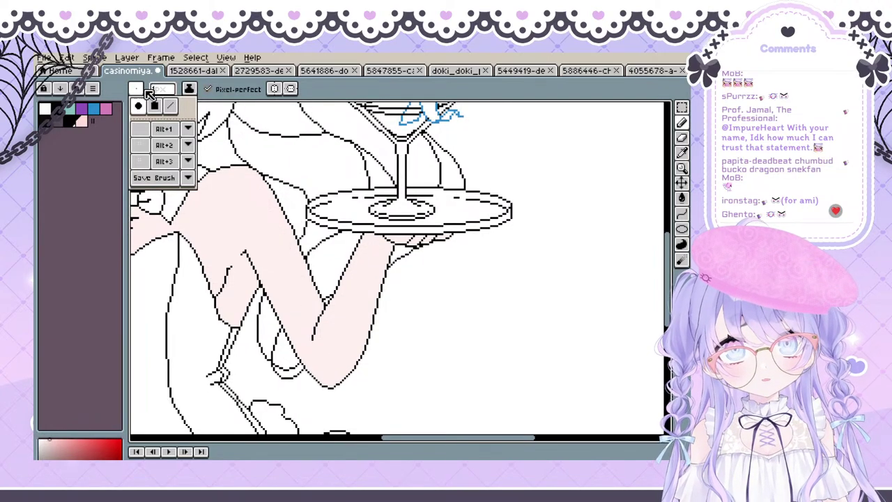
left_click(256, 201)
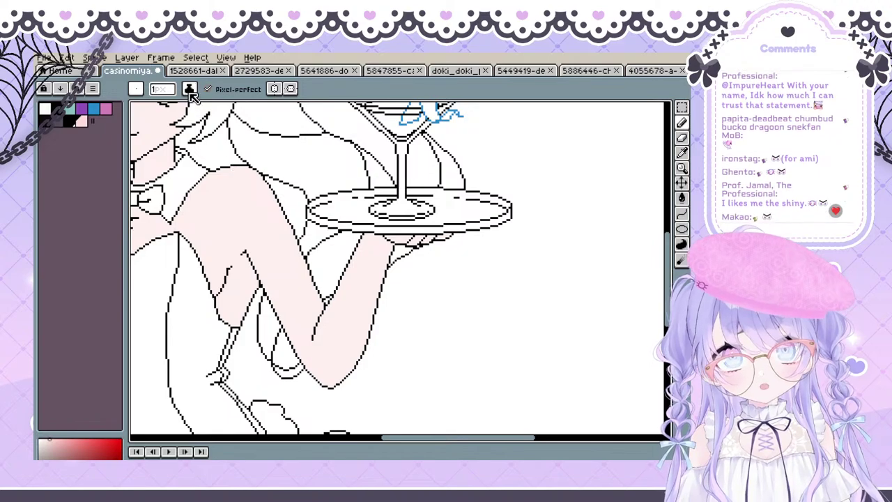
left_click(164, 90)
left_click(167, 105)
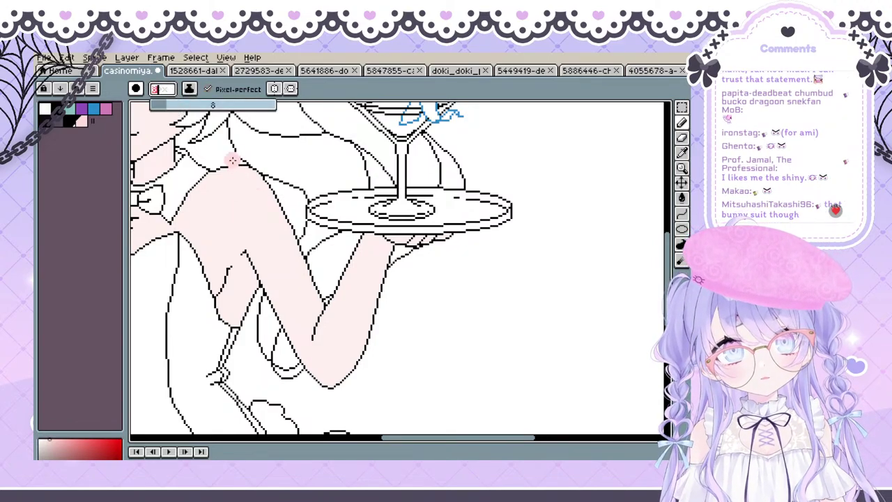
mouse_move(234, 161)
left_mouse_down()
mouse_move(291, 241)
mouse_move(313, 303)
left_mouse_up()
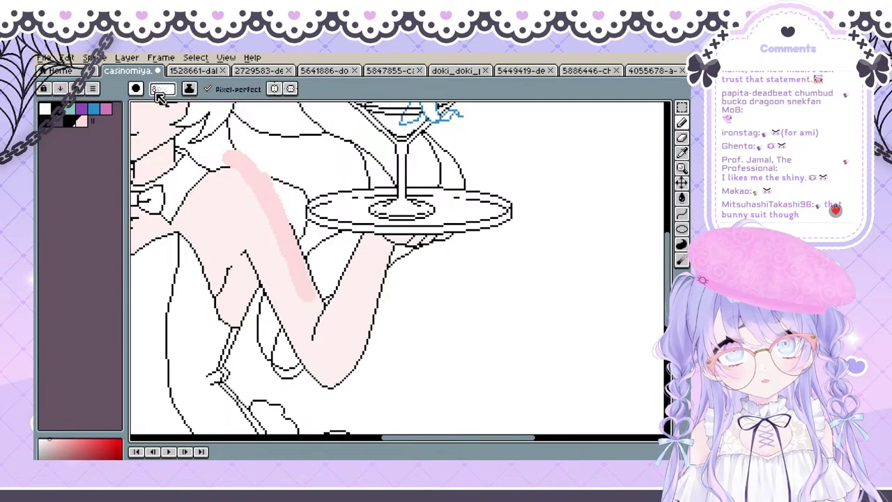
Reduce the pencil to 4 px and extend the upper arm's pink shadow to its outline and down to the elbow crease
left_click(136, 90)
left_click(161, 89)
left_click(160, 106)
mouse_move(333, 301)
left_mouse_down()
mouse_move(300, 292)
mouse_move(313, 342)
mouse_move(305, 272)
left_mouse_up()
key("ctrl+z")
key("ctrl+z")
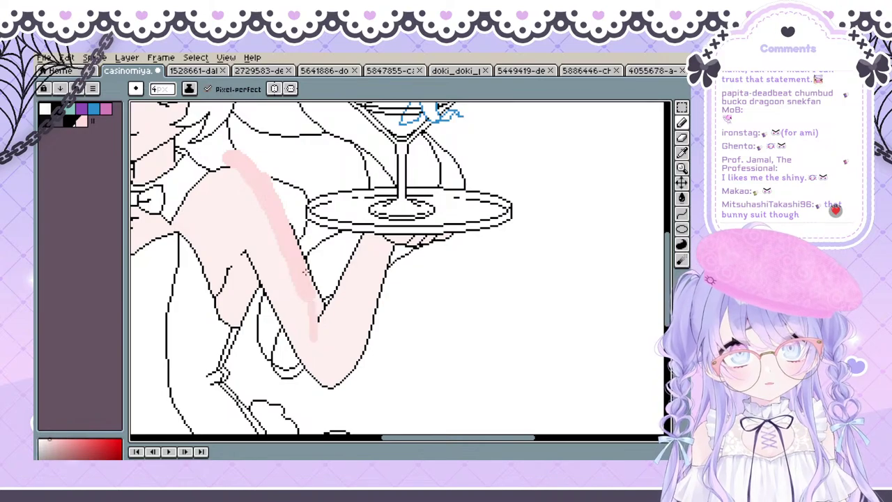
key("ctrl+z")
mouse_move(316, 340)
left_mouse_down()
mouse_move(307, 290)
mouse_move(312, 298)
mouse_move(315, 336)
mouse_move(294, 267)
mouse_move(319, 334)
mouse_move(323, 302)
mouse_move(318, 315)
mouse_move(299, 232)
left_mouse_up()
left_click_drag(312, 282, 300, 257)
mouse_move(292, 226)
left_mouse_down()
mouse_move(283, 201)
mouse_move(297, 213)
mouse_move(305, 200)
left_mouse_up()
Restore the skin selection, invert it to clear the shading spilling outside the raised arm, and deselect
key("ctrl+shift+d")
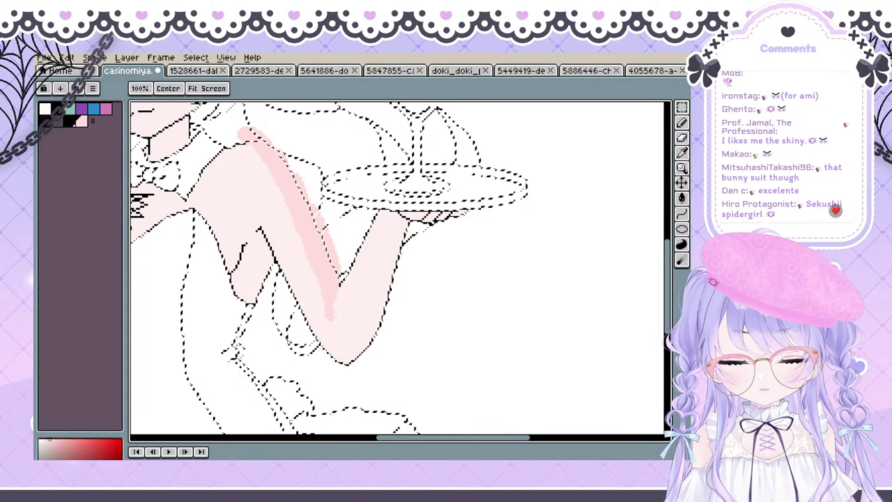
key("Delete")
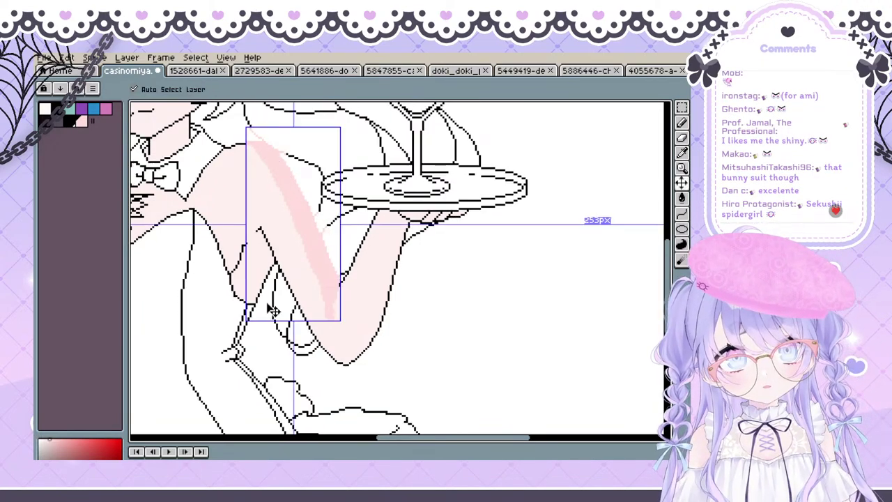
key("ctrl+z")
key("ctrl+z")
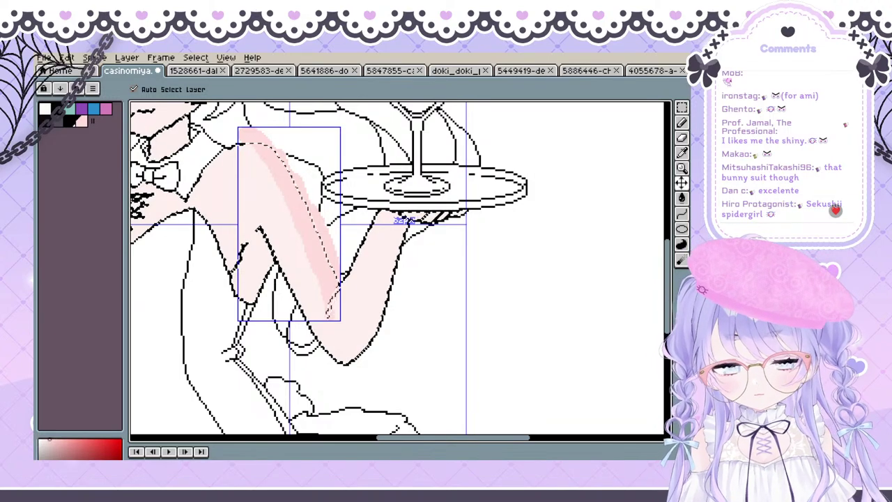
key("ctrl+shift+i")
key("Delete")
key("ctrl+d")
Set the eraser to 4 px and trim the inner edge of the upper arm's pink shadow
left_click_drag(326, 311, 313, 346)
key("e")
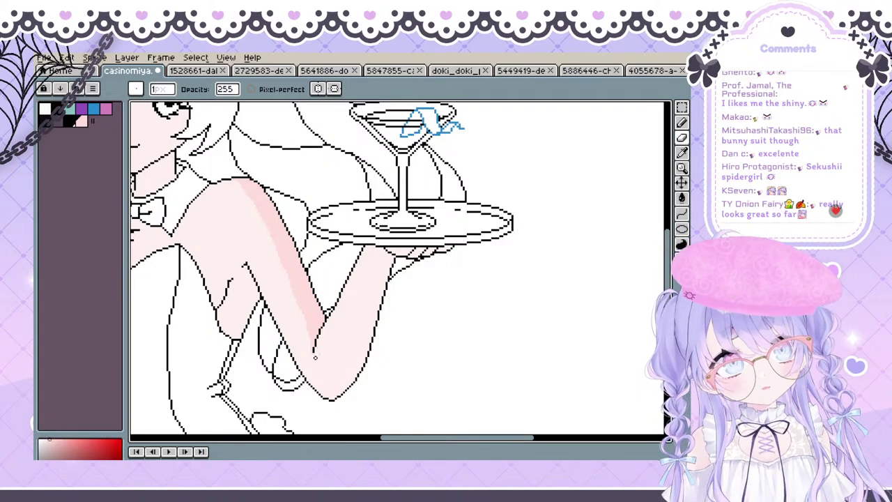
left_click_drag(265, 263, 267, 282)
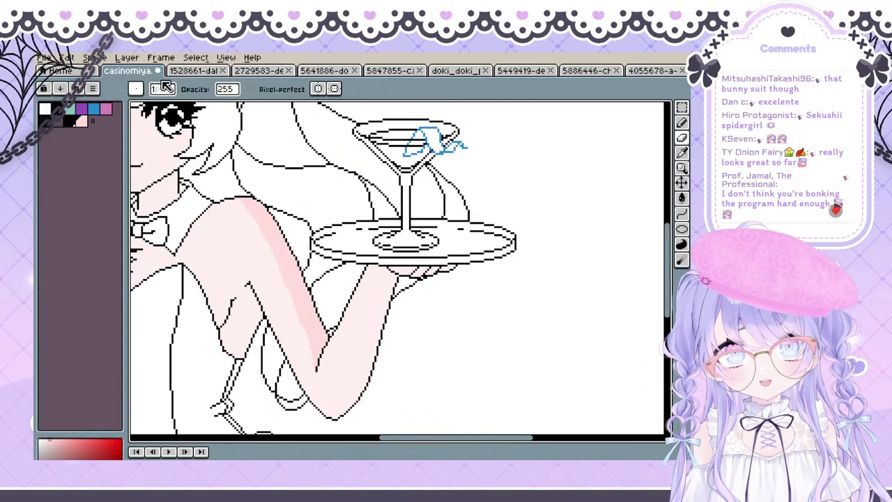
left_click(142, 91)
left_click(157, 90)
left_click(157, 105)
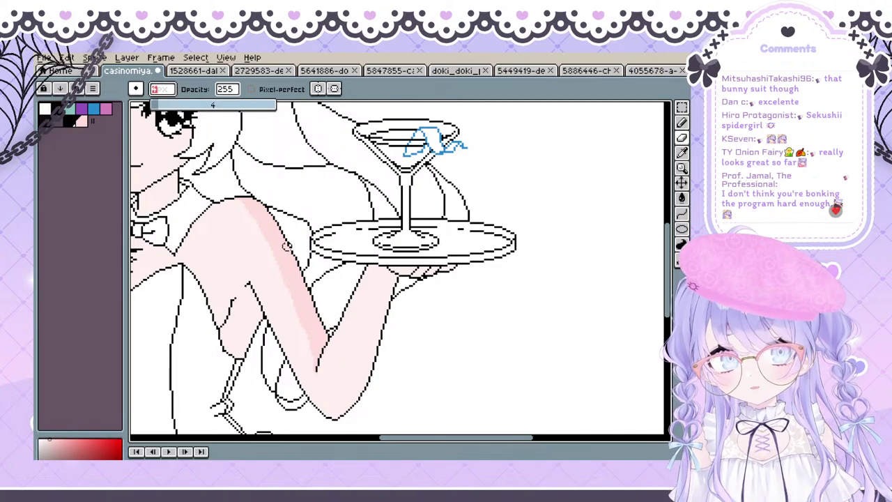
left_click_drag(287, 247, 277, 234)
key("ctrl+z")
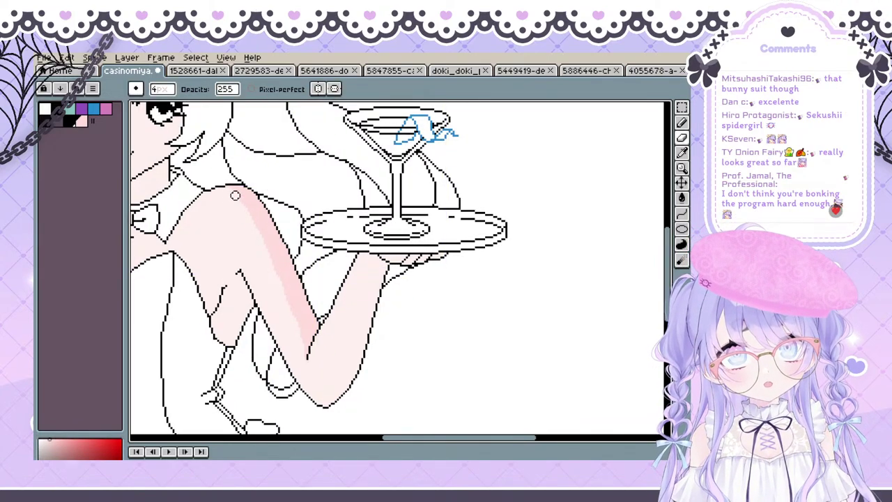
mouse_move(235, 195)
left_mouse_down()
mouse_move(272, 273)
mouse_move(229, 193)
mouse_move(272, 265)
left_mouse_up()
key("ctrl+z")
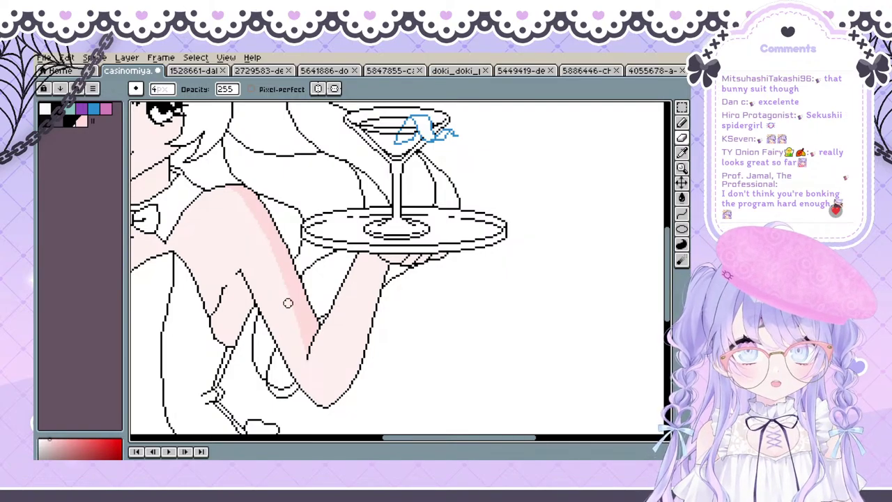
mouse_move(300, 348)
left_mouse_down()
mouse_move(313, 344)
mouse_move(366, 421)
mouse_move(308, 335)
mouse_move(320, 360)
left_mouse_up()
Select the skin layer's pixels and paint a pink shadow along the outer edge of the forearm from elbow to wrist
key("b")
left_click_drag(329, 411, 320, 402)
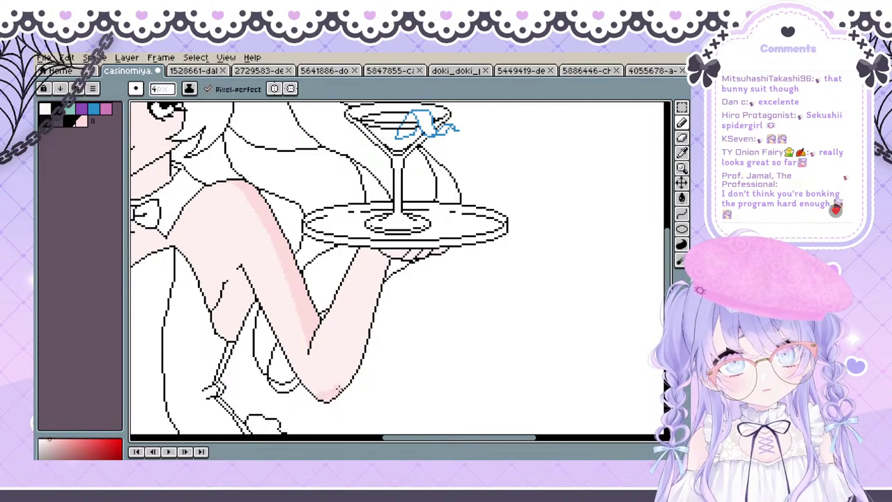
key("ctrl+z")
left_click(300, 474, "ctrl")
left_click(300, 484, "ctrl")
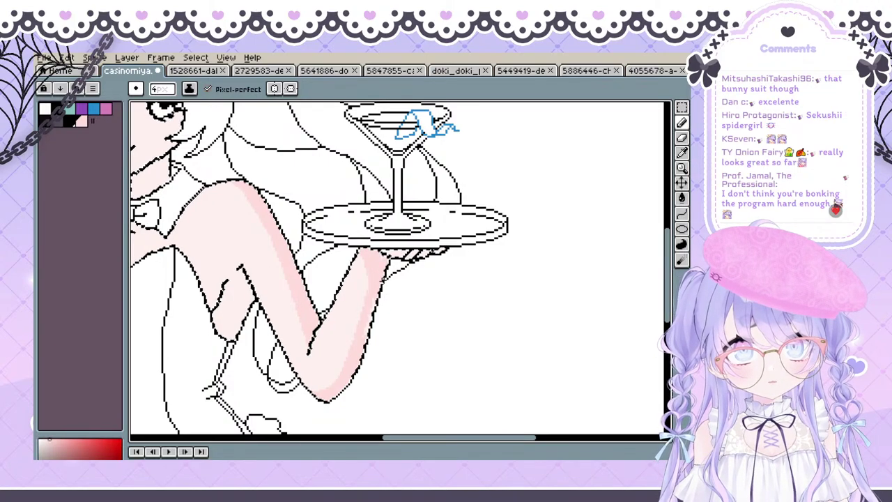
left_click_drag(351, 271, 372, 262)
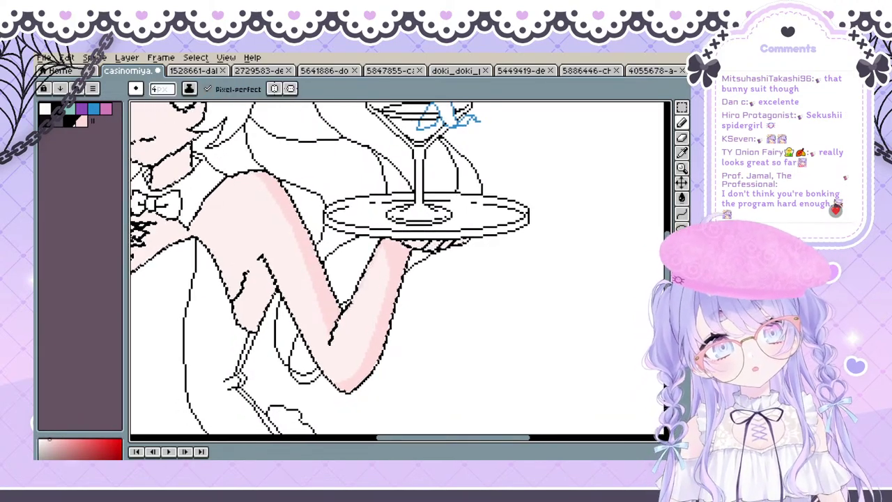
Shade the area beneath the raised arm's armpit in pink and touch up the shadow at the elbow crease
left_click_drag(292, 331, 275, 334)
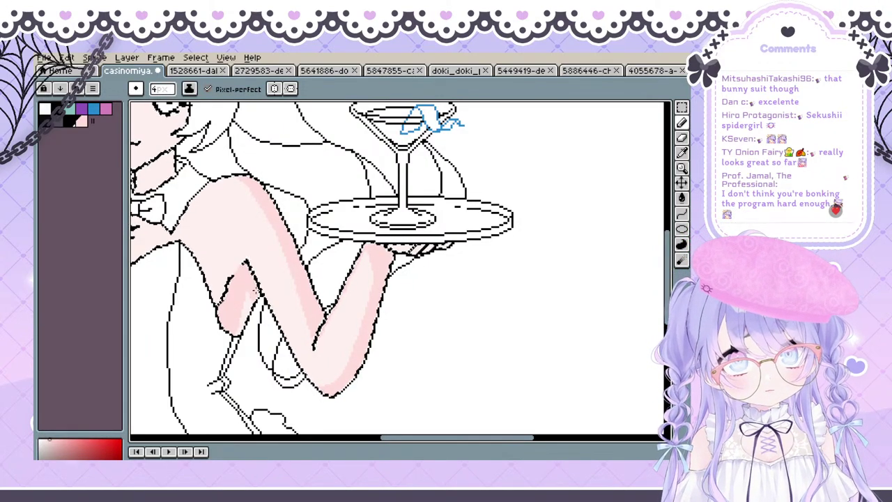
scroll(235, 277, "right", 1)
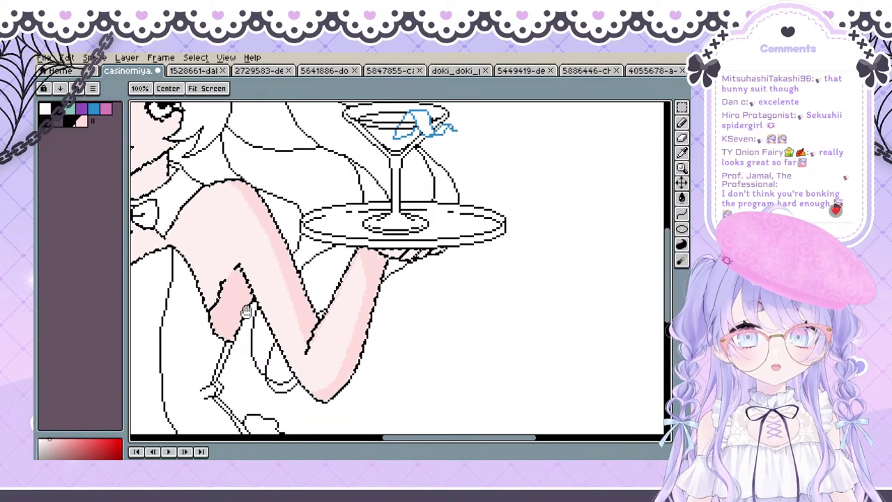
key("ctrl+z")
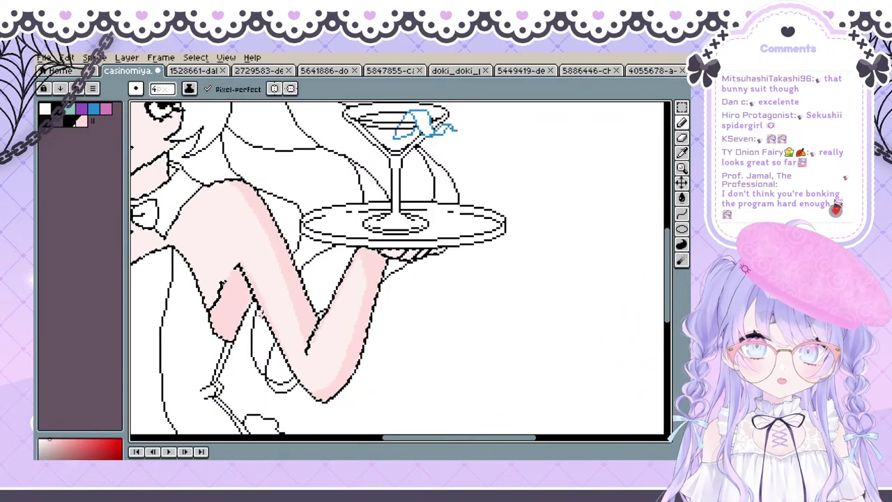
left_click_drag(325, 343, 330, 345)
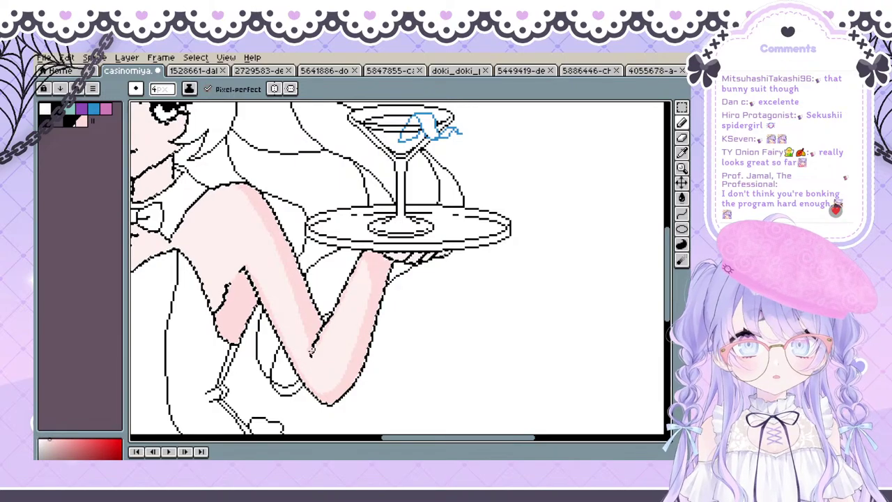
key("e")
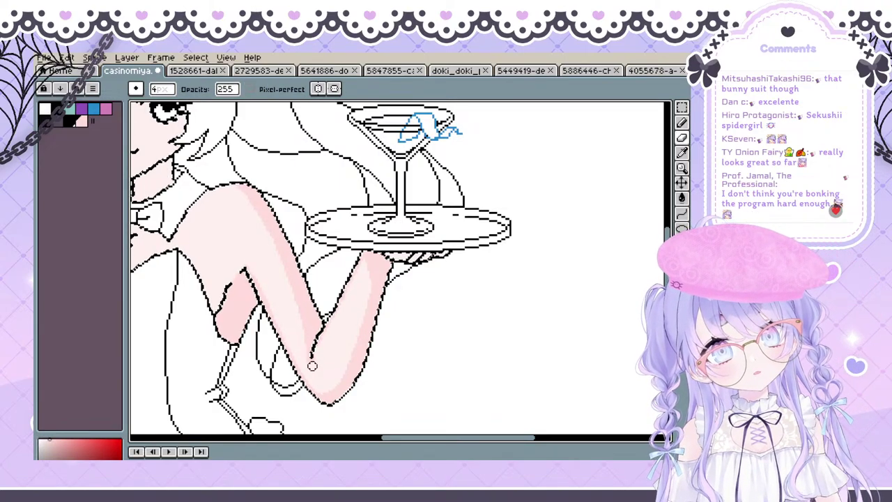
mouse_move(335, 317)
left_mouse_down()
mouse_move(454, 259)
mouse_move(390, 259)
mouse_move(340, 329)
left_mouse_up()
mouse_move(286, 307)
left_mouse_down()
mouse_move(293, 320)
mouse_move(309, 281)
mouse_move(300, 292)
left_mouse_up()
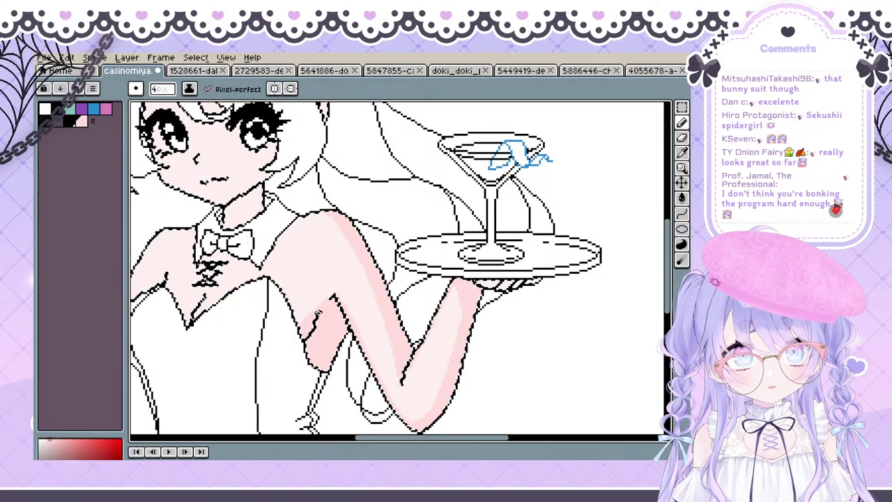
Paint pink shading on the raised arm's shoulder beside the collar and on the chest beneath the bow tie
left_click_drag(271, 264, 292, 292)
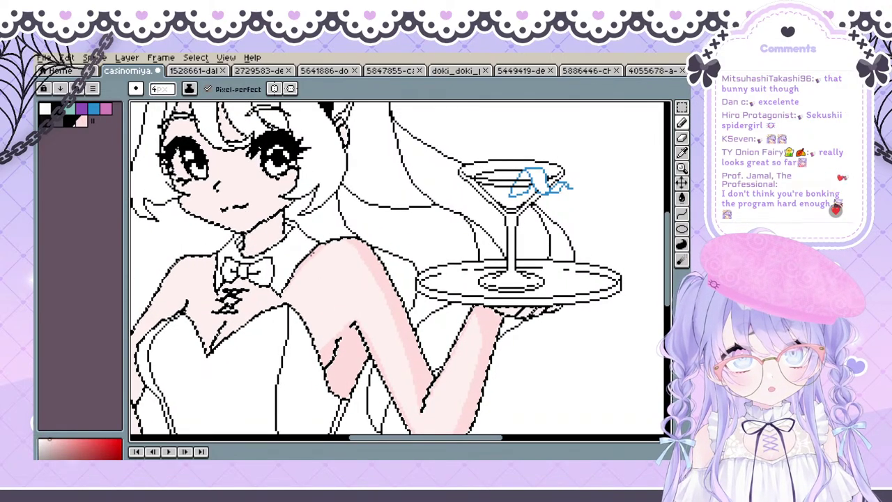
key("ctrl+z")
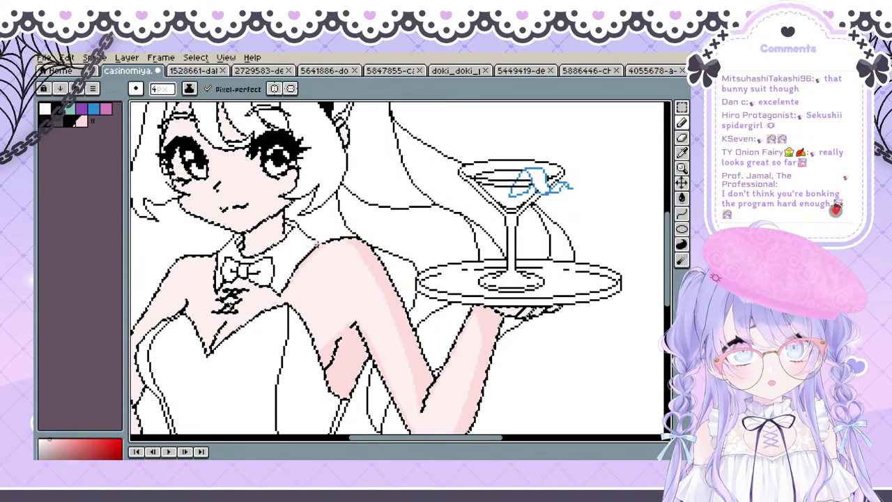
left_click_drag(317, 244, 340, 244)
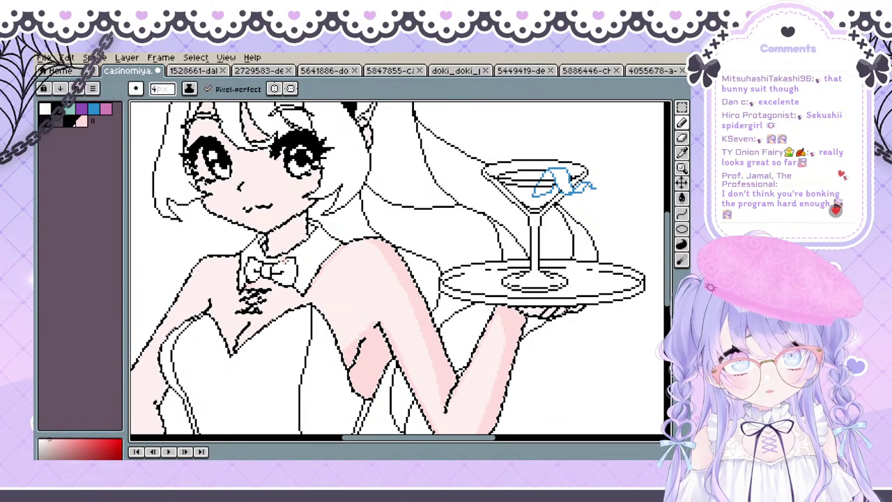
left_click_drag(284, 260, 297, 258)
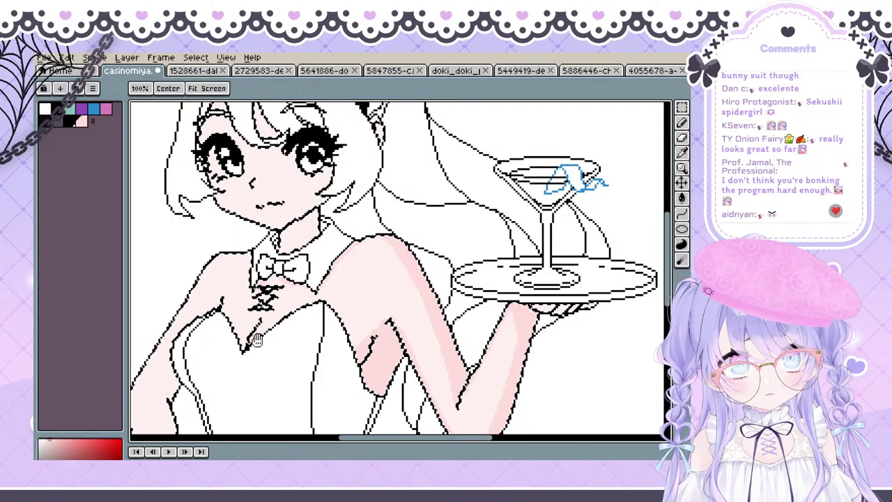
left_click_drag(243, 352, 263, 326)
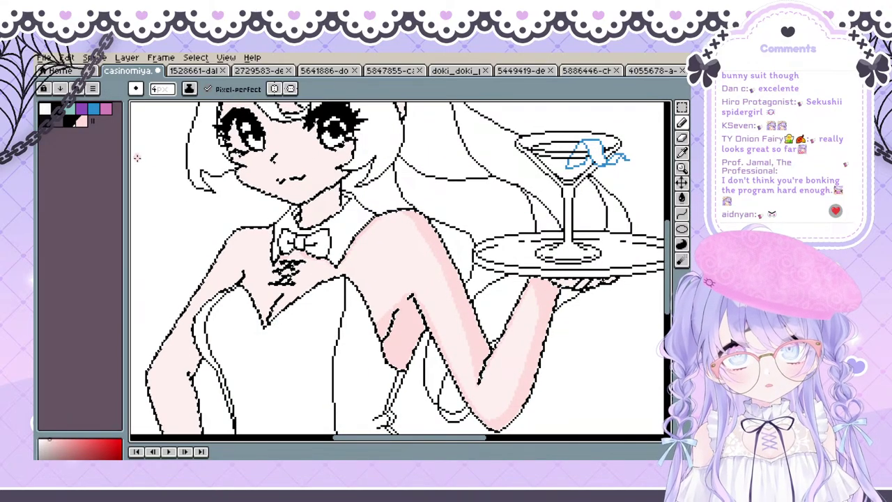
Reduce the pencil to 2 px and refine the pink shading around the cleavage crease below the lacing
left_click(163, 88)
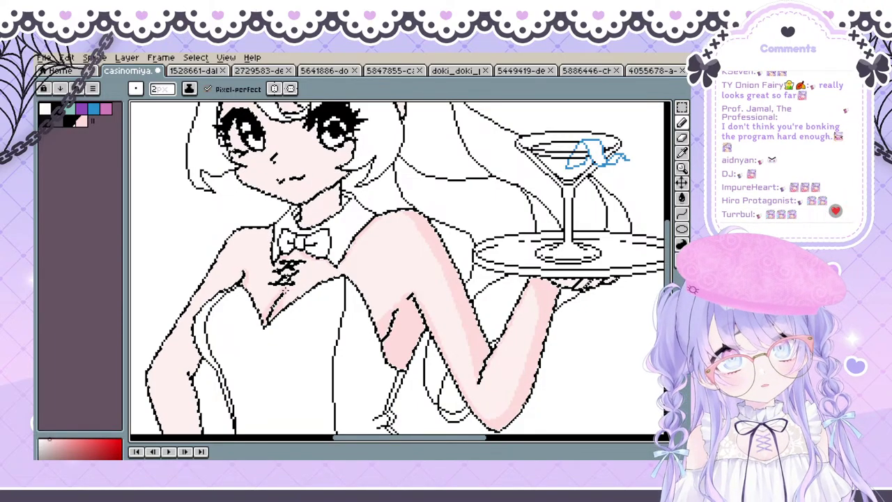
key("e")
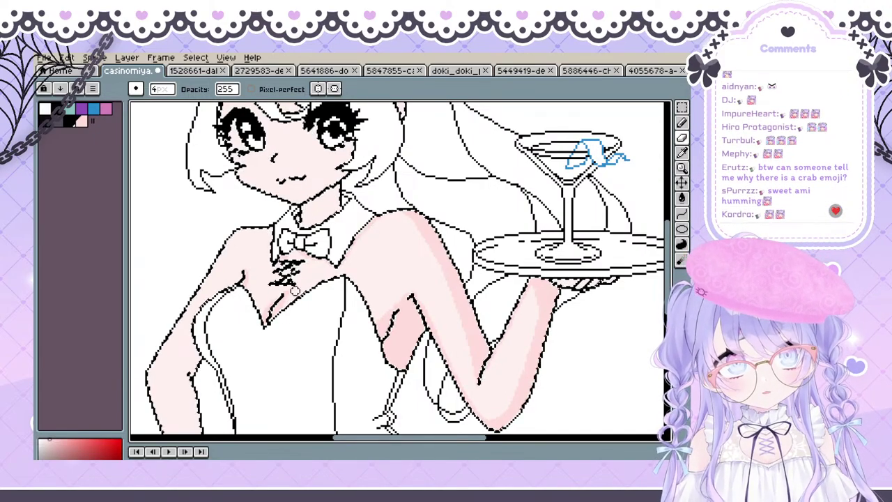
key("b")
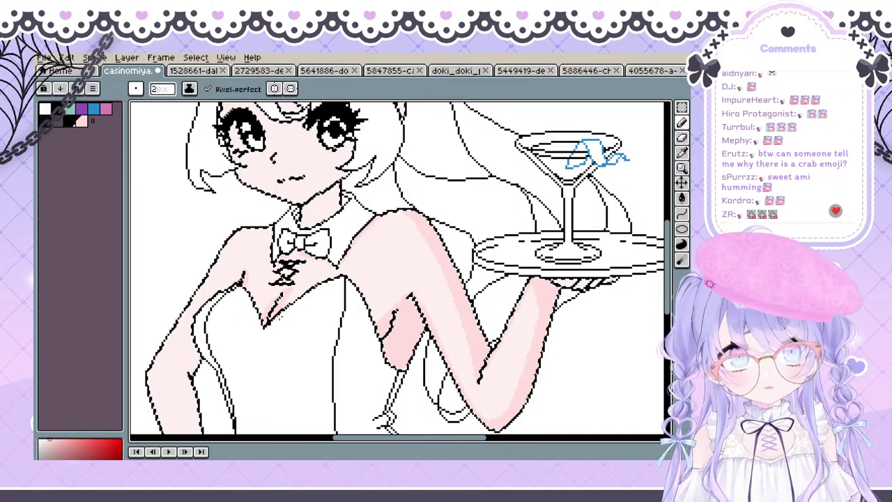
left_click_drag(371, 315, 335, 298)
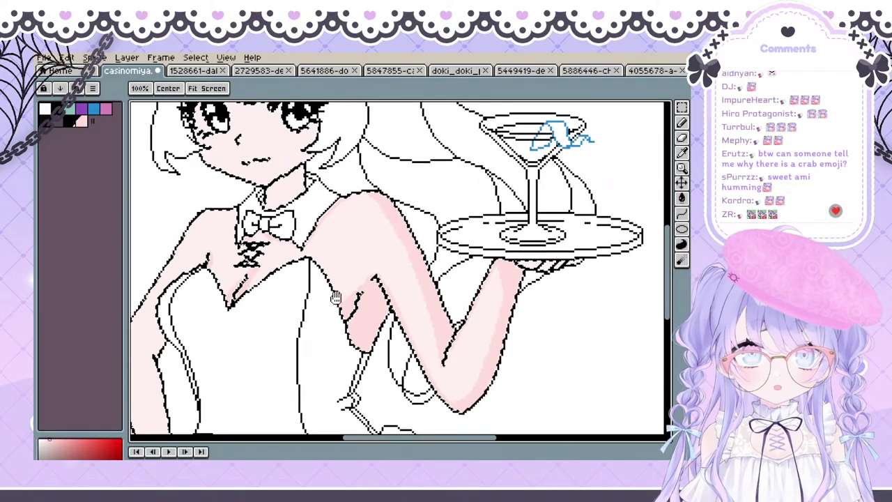
left_click_drag(400, 262, 406, 305)
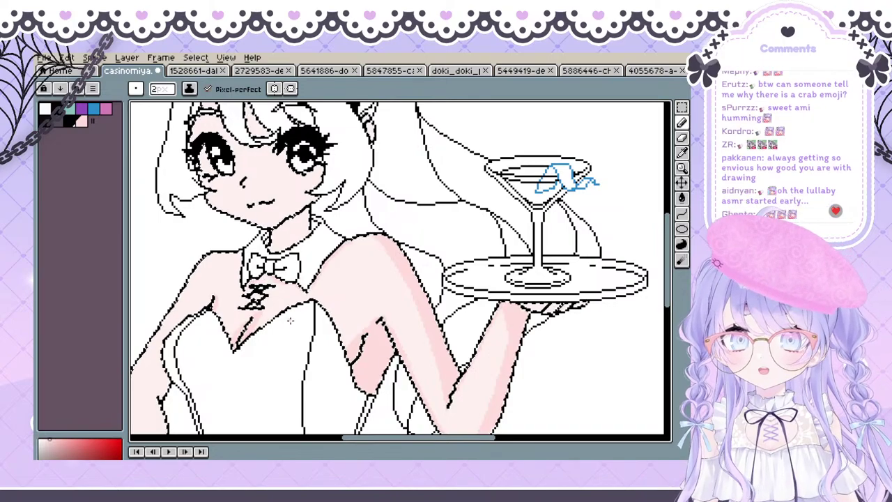
Paint a pink shadow on the neck beneath the chin with the 2 px pencil
key("space")
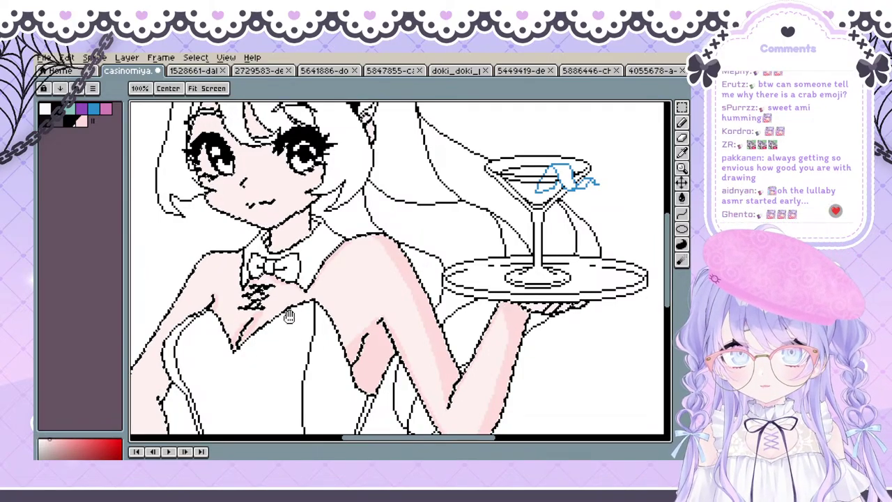
left_click_drag(289, 315, 281, 312)
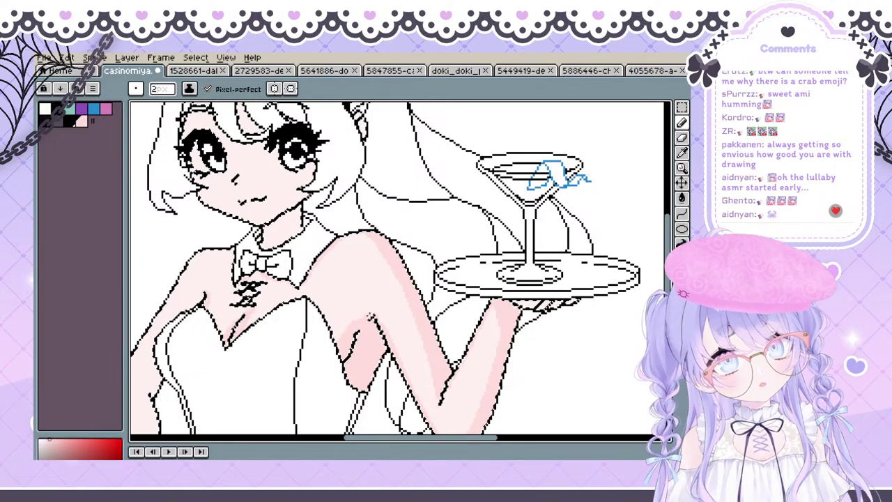
key("space")
mouse_move(344, 332)
left_mouse_down()
mouse_move(366, 347)
mouse_move(388, 402)
left_mouse_up()
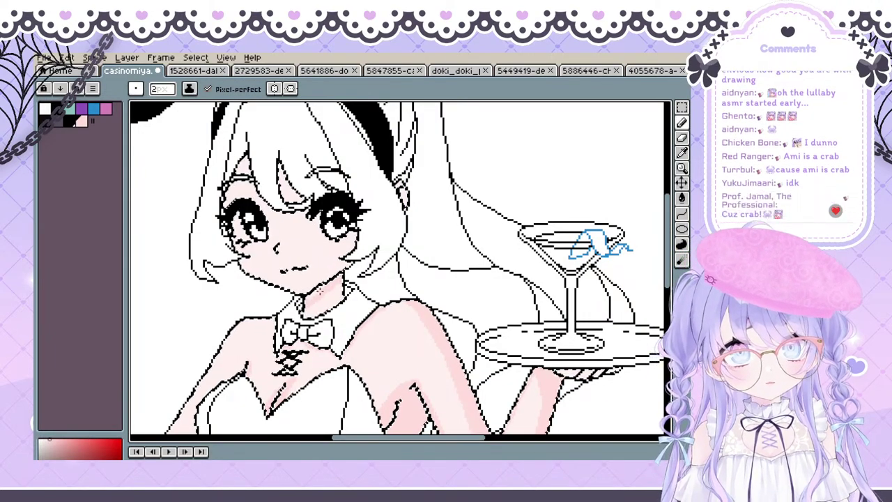
Paint pink shading on the lowered arm around the elbow crease and down the forearm
key("space")
mouse_move(281, 322)
left_mouse_down()
mouse_move(300, 306)
mouse_move(319, 259)
mouse_move(284, 294)
left_mouse_up()
key("space")
mouse_move(311, 322)
left_mouse_down()
mouse_move(409, 177)
mouse_move(389, 167)
left_mouse_up()
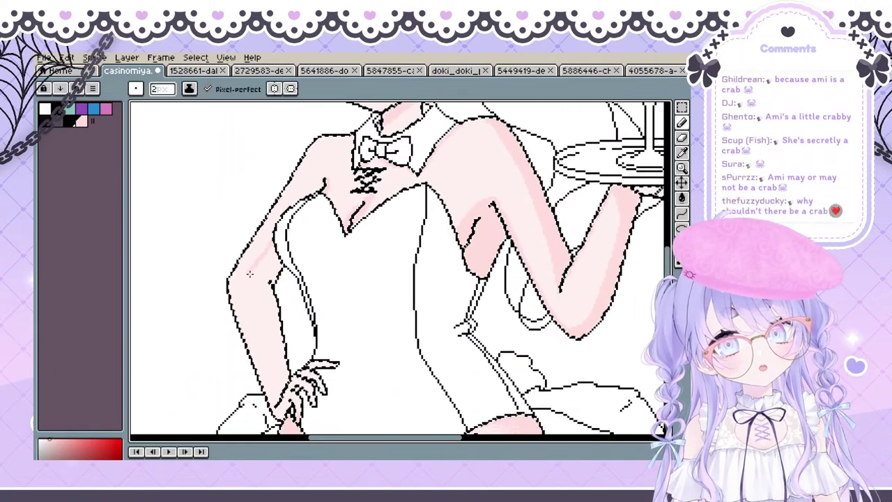
left_click_drag(249, 274, 278, 392)
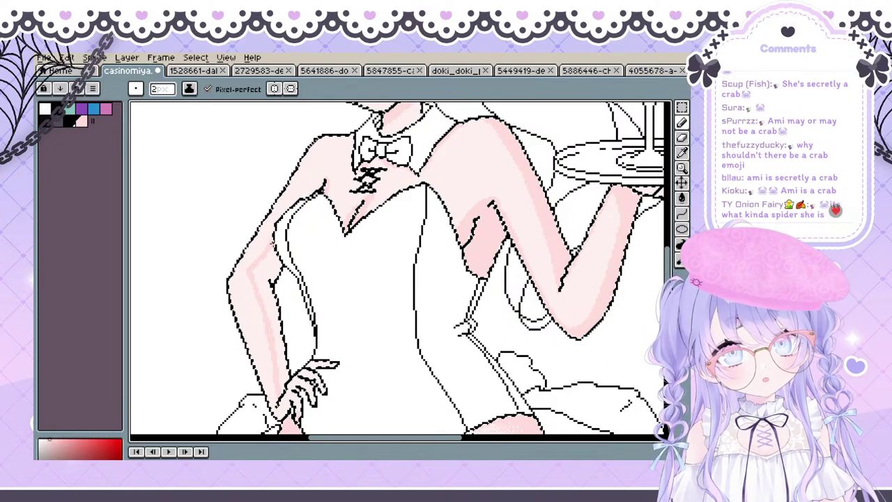
mouse_move(269, 284)
left_mouse_down()
mouse_move(260, 273)
mouse_move(274, 268)
mouse_move(272, 255)
left_mouse_up()
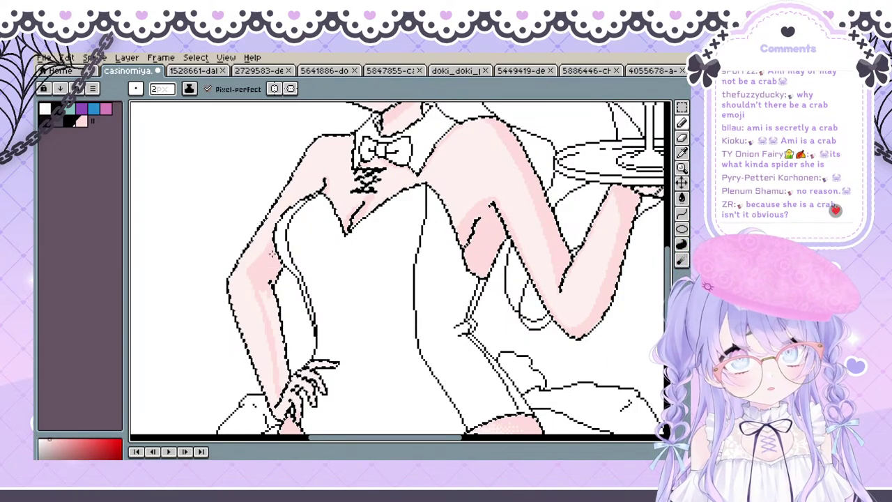
mouse_move(262, 302)
left_mouse_down()
mouse_move(277, 342)
mouse_move(278, 319)
left_mouse_up()
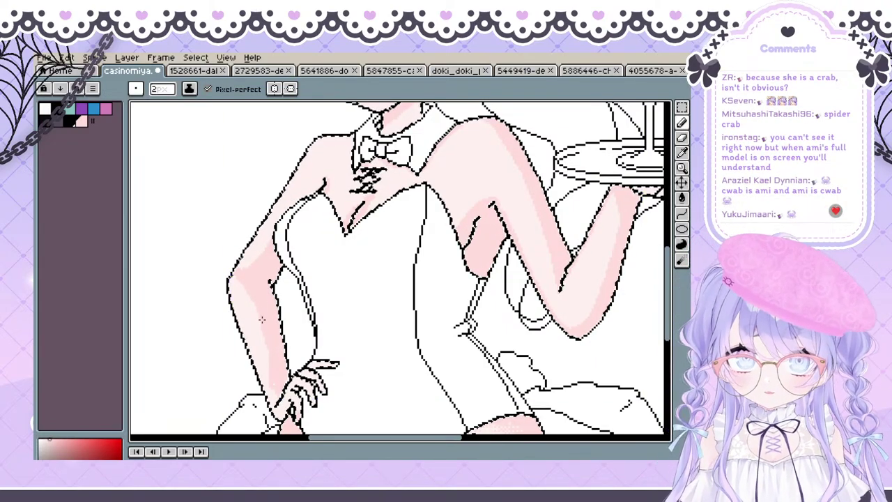
Refine the pink shadow on the lowered arm's shoulder beside the armpit, trimming its edge with the 4 px eraser
scroll(251, 313, "up", 1)
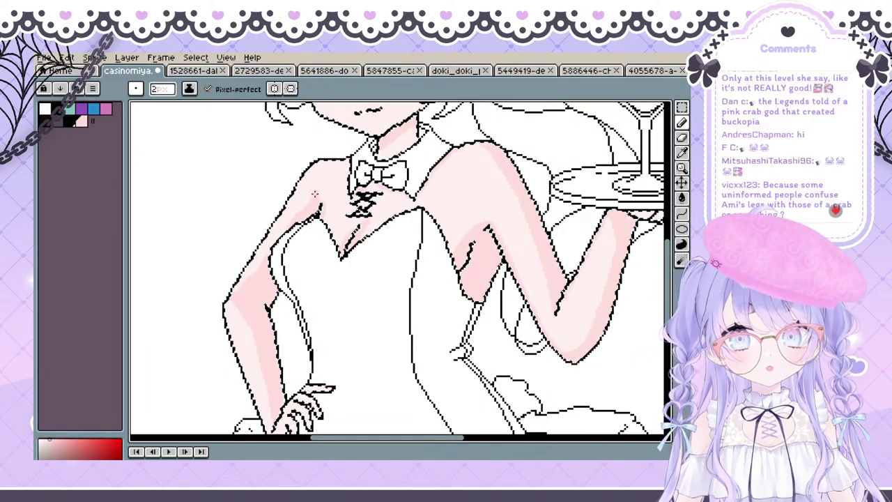
key("e")
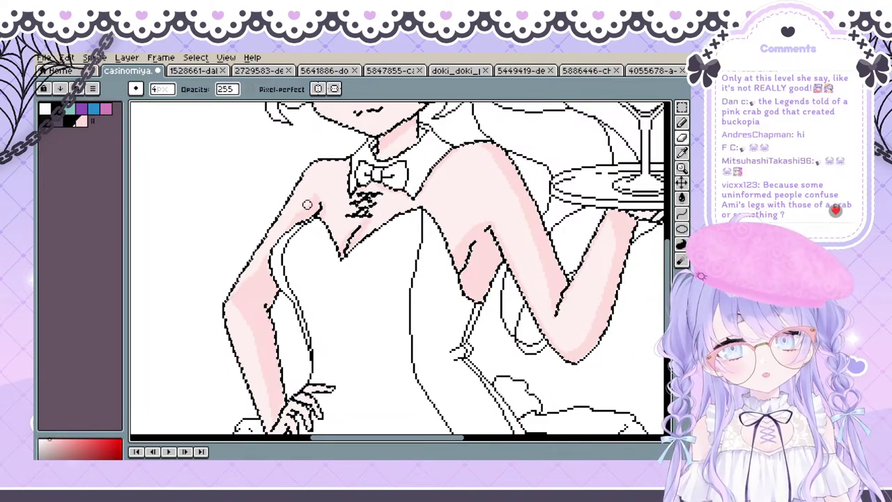
key("space")
left_click_drag(308, 205, 303, 212)
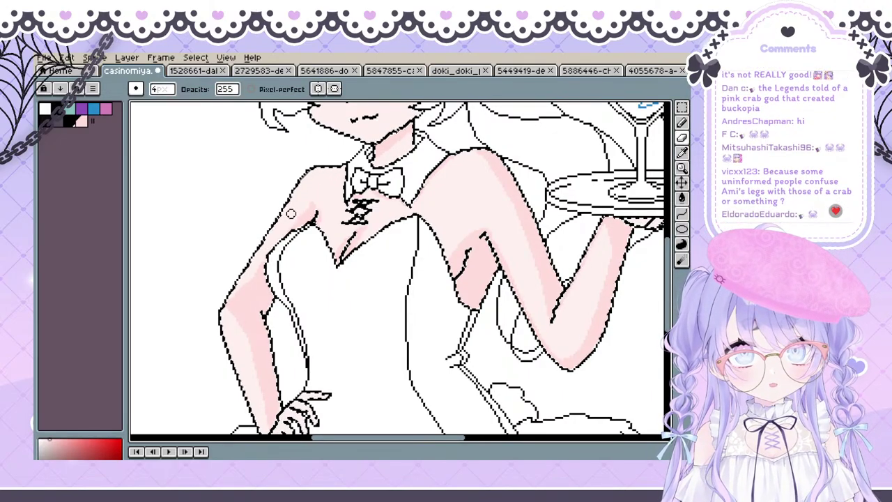
key("space")
mouse_move(291, 210)
left_mouse_down()
mouse_move(289, 225)
mouse_move(309, 213)
left_mouse_up()
key("space")
key("b")
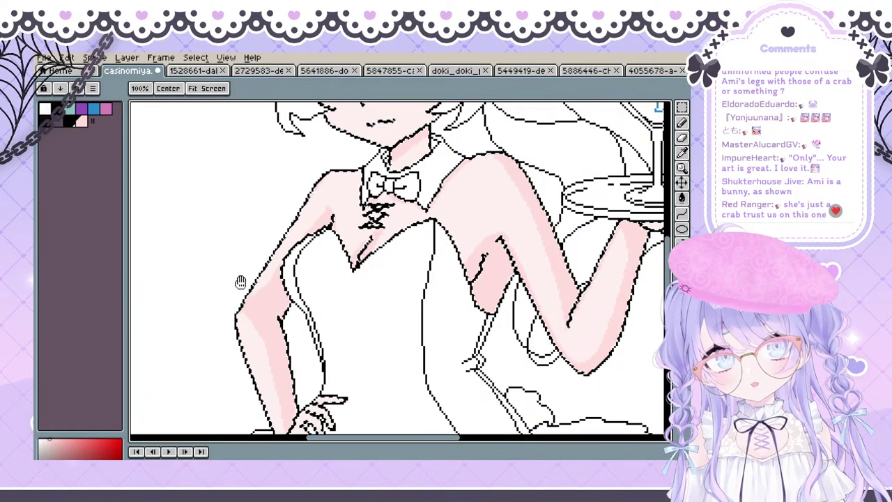
Examine the skin shading from the lowered arm and hip hand to the thighs and back up to the face
left_click_drag(239, 285, 250, 318)
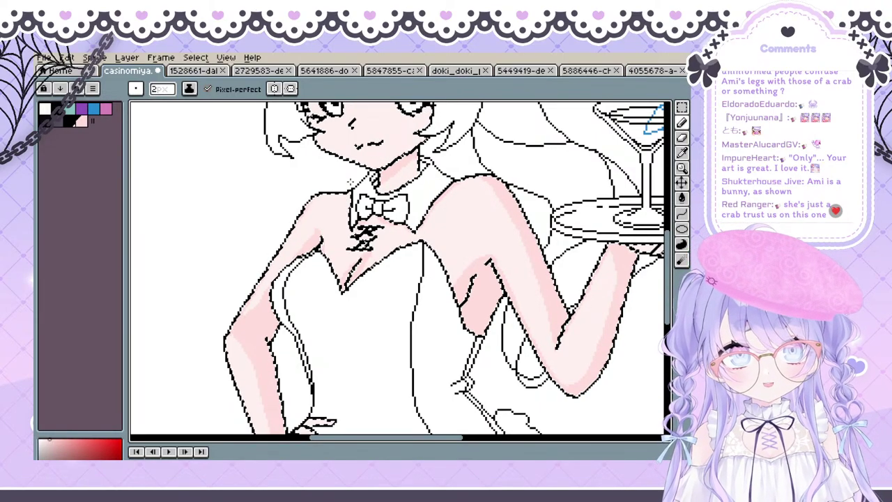
left_click_drag(290, 272, 294, 227)
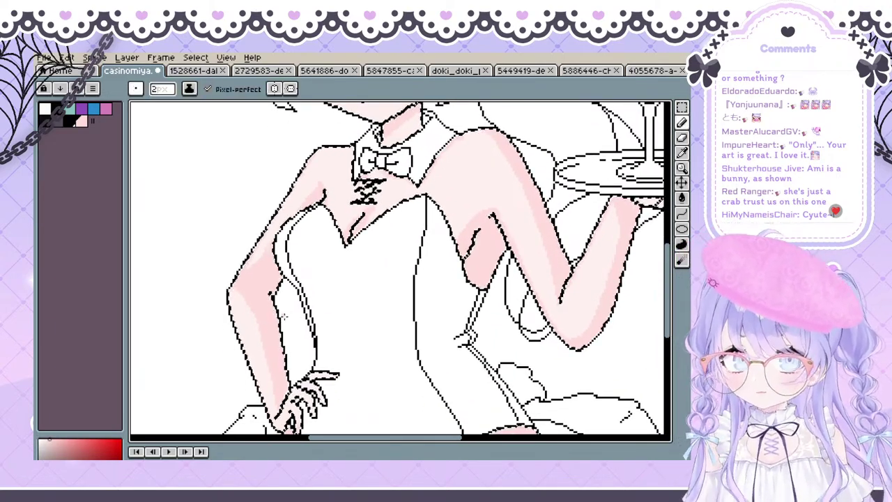
mouse_move(275, 337)
left_mouse_down()
mouse_move(261, 273)
mouse_move(244, 264)
left_mouse_up()
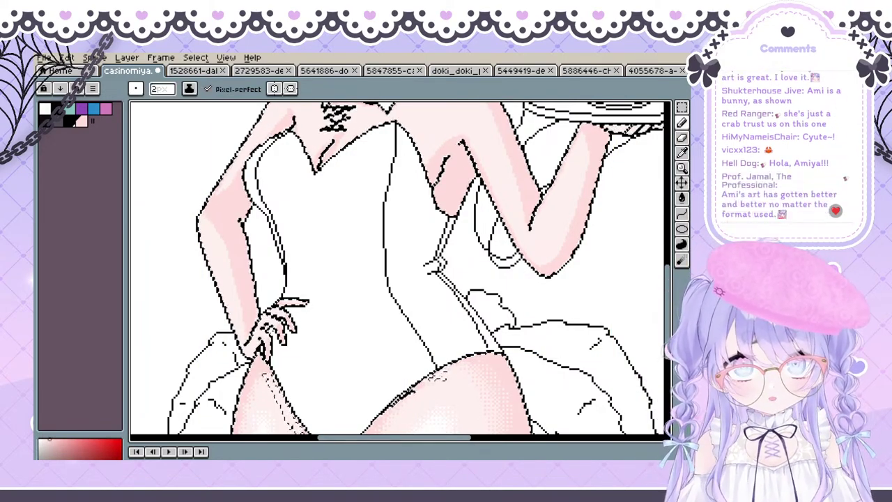
left_click_drag(397, 278, 414, 259)
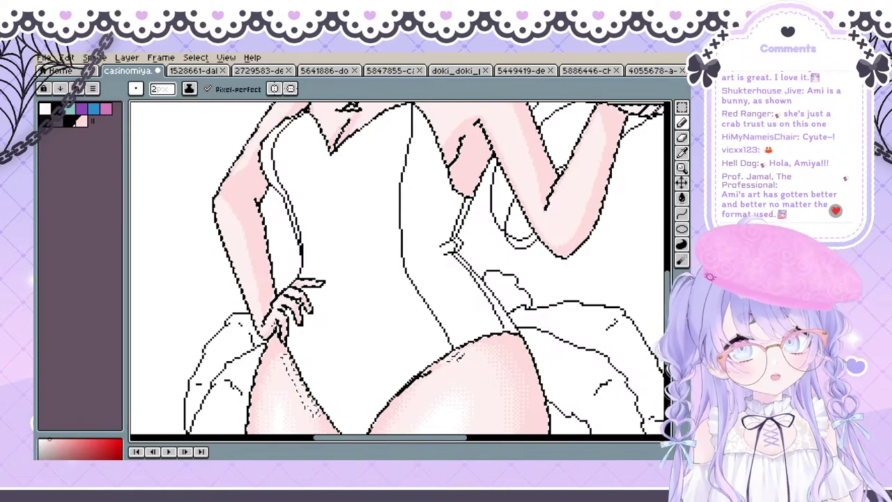
left_click_drag(341, 365, 305, 269)
left_click_drag(337, 151, 361, 174)
left_click_drag(380, 203, 338, 362)
mouse_move(341, 192)
left_mouse_down()
mouse_move(324, 399)
mouse_move(306, 408)
left_mouse_up()
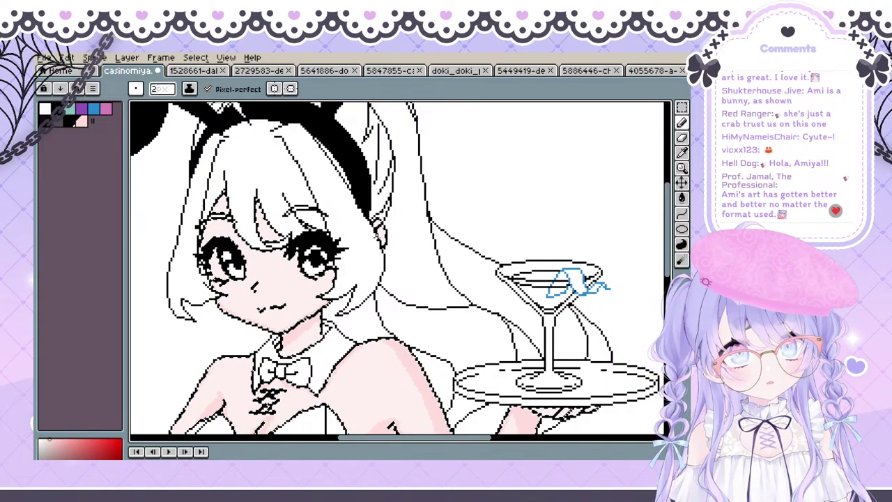
Try to paint a shadow across the forehead beneath the bangs with the 2 px pencil
left_click_drag(378, 232, 345, 235)
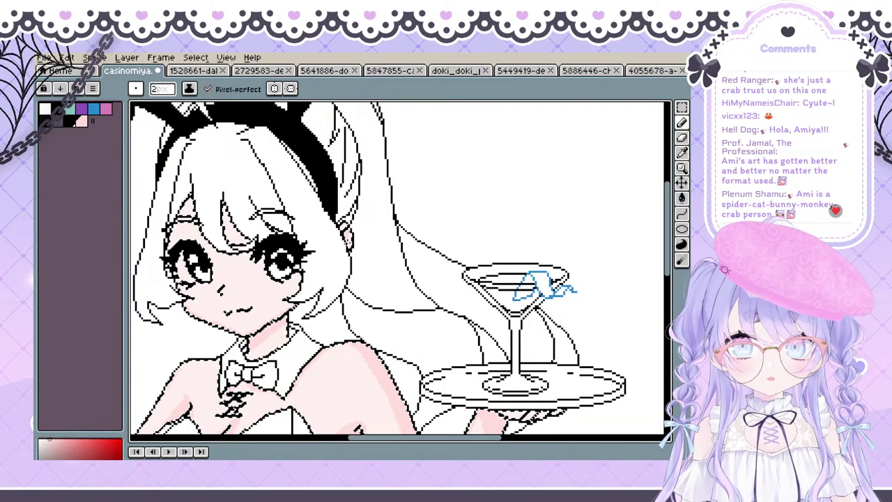
mouse_move(204, 214)
left_mouse_down()
mouse_move(264, 244)
mouse_move(297, 208)
mouse_move(251, 250)
mouse_move(265, 233)
left_mouse_up()
key("ctrl+z")
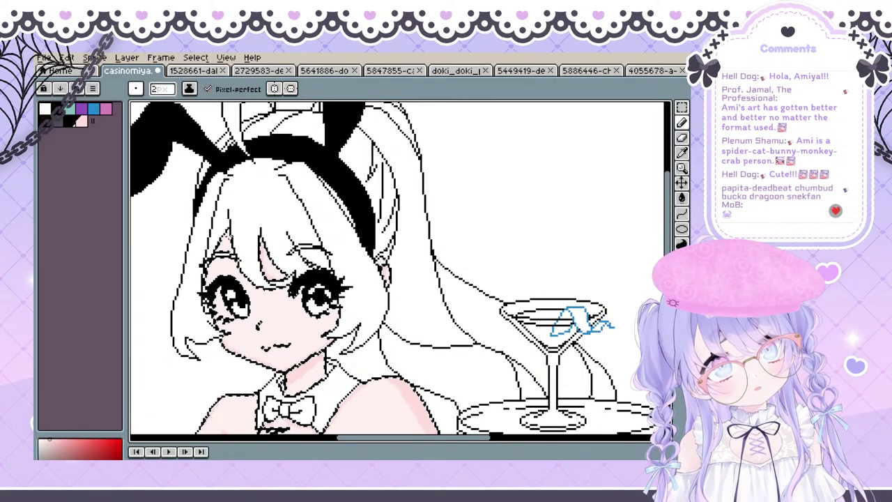
left_click_drag(335, 279, 321, 273)
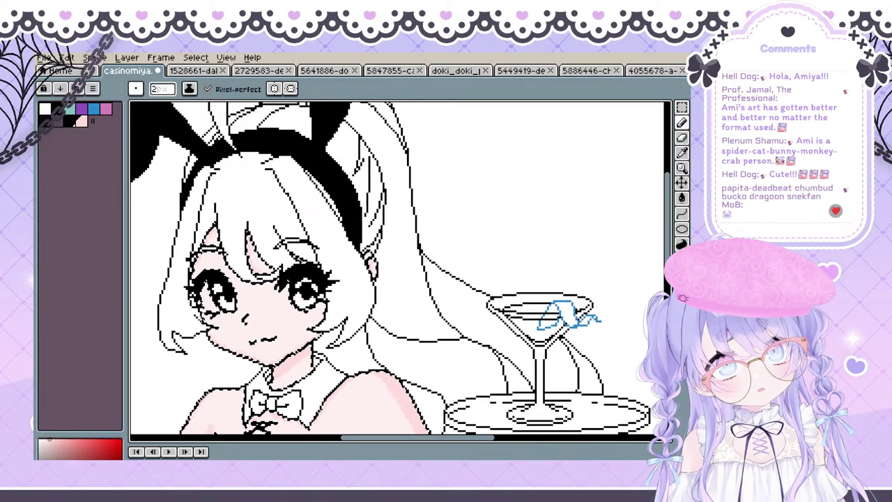
left_click(369, 260, "ctrl")
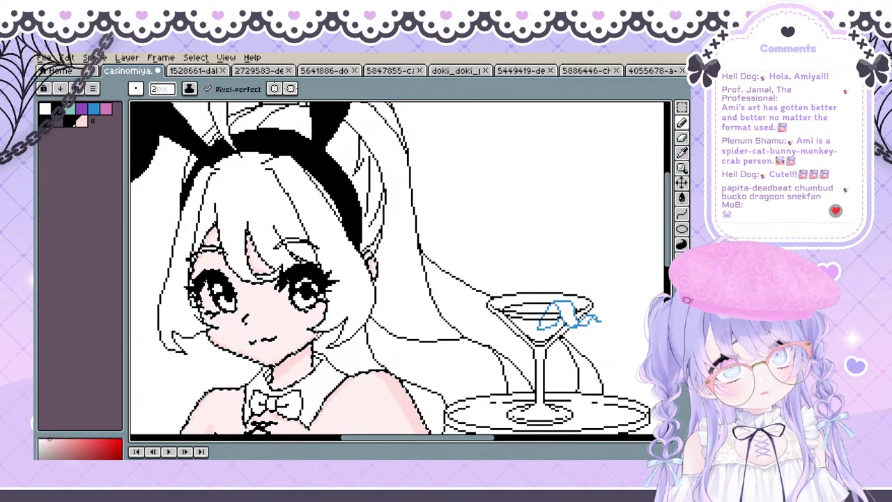
Consult the reference image of the red-haired girl holding a pipe for its face shading, and return to the waitress drawing
scroll(255, 295, "down", 2)
scroll(254, 295, "up", 2)
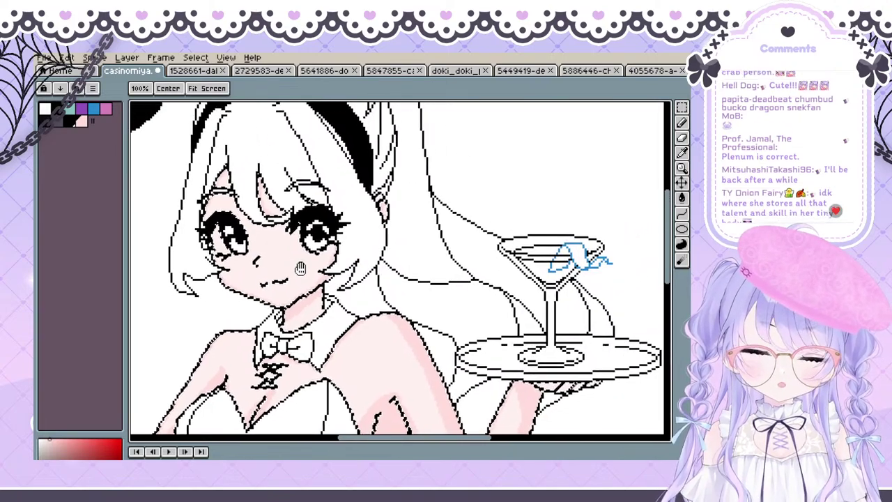
scroll(254, 296, "down", 2)
left_click(324, 71)
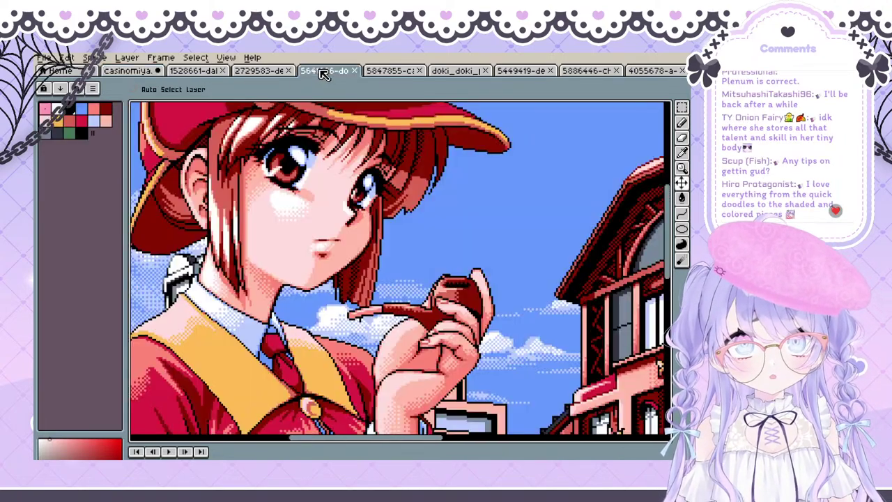
left_click(139, 70)
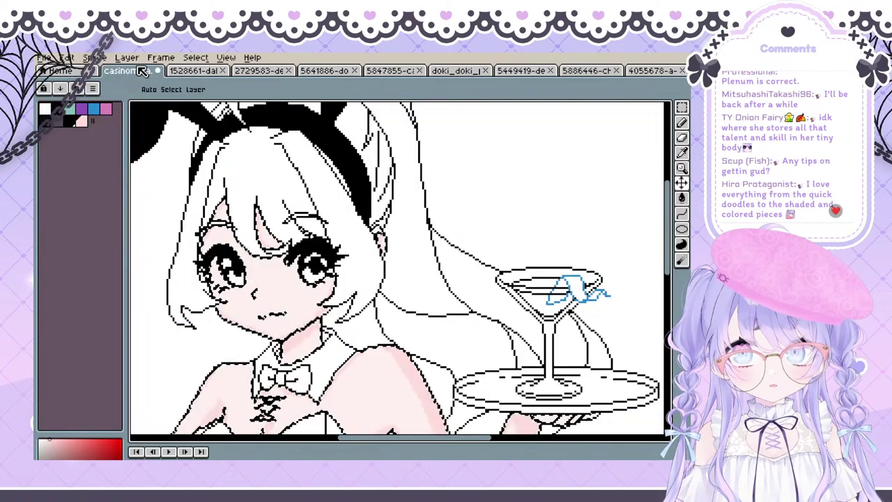
left_click_drag(253, 307, 260, 316)
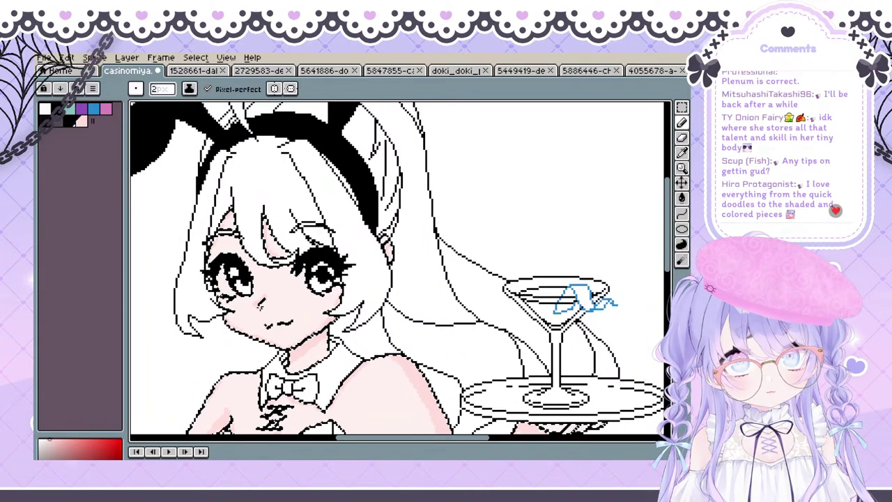
key("e")
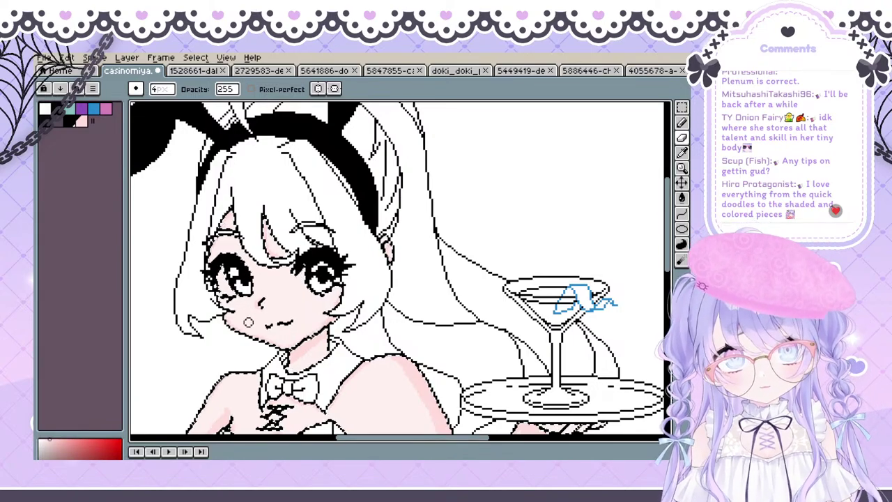
key("b")
key("ctrl")
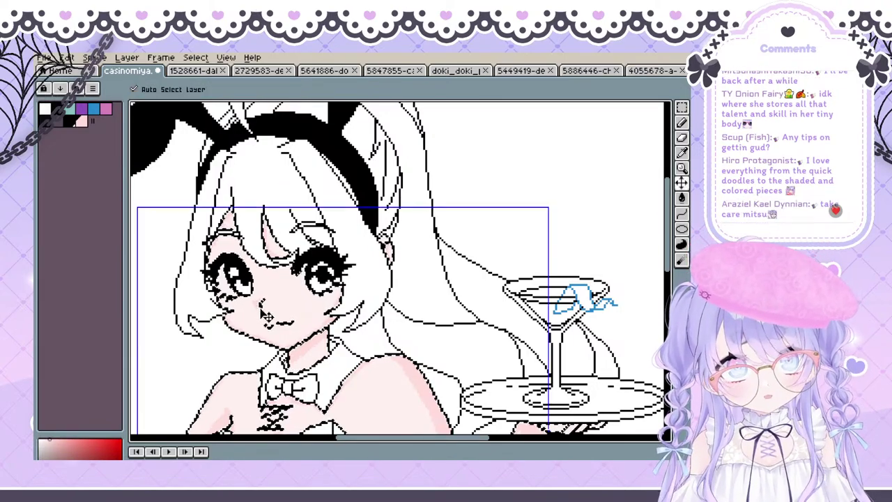
scroll(397, 269, "down", 2)
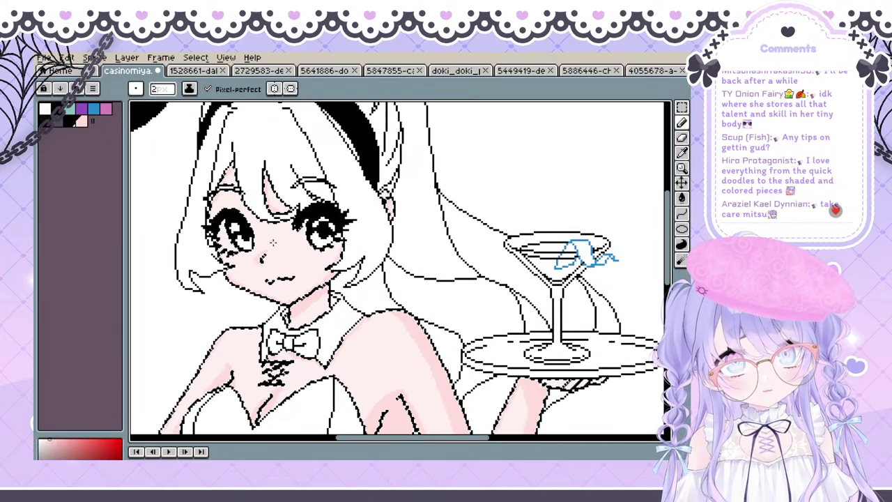
key("e")
key("space")
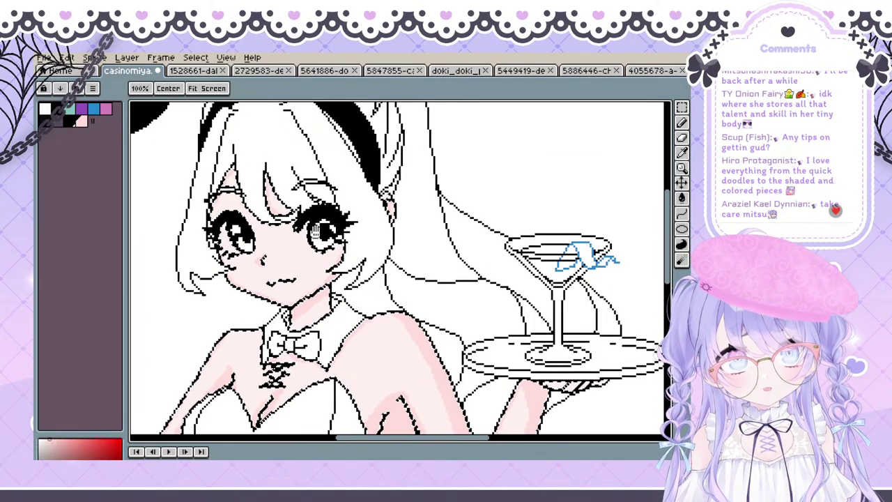
key("ctrl+z")
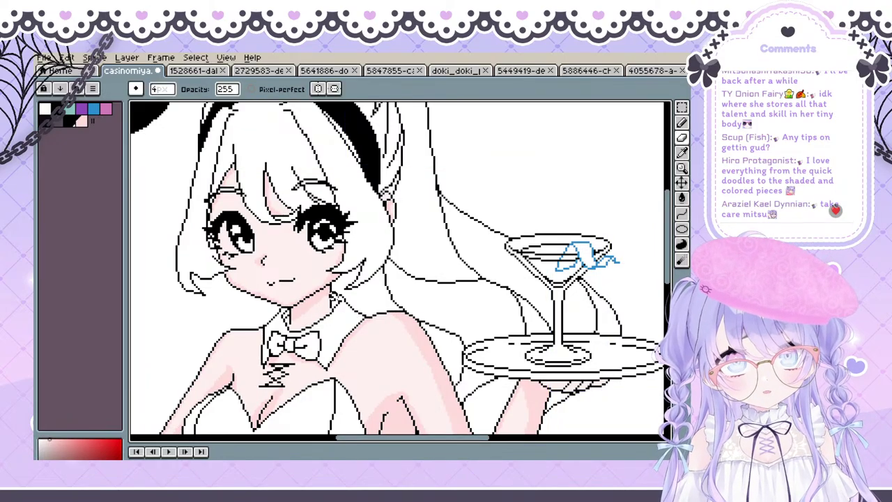
Touch up the pink shading on the lowered arm just above the elbow with the 2 px pencil
scroll(337, 297, "down", 2)
key("space")
mouse_move(337, 297)
left_mouse_down()
mouse_move(302, 265)
mouse_move(289, 186)
left_mouse_up()
key("space")
scroll(216, 234, "up", 3)
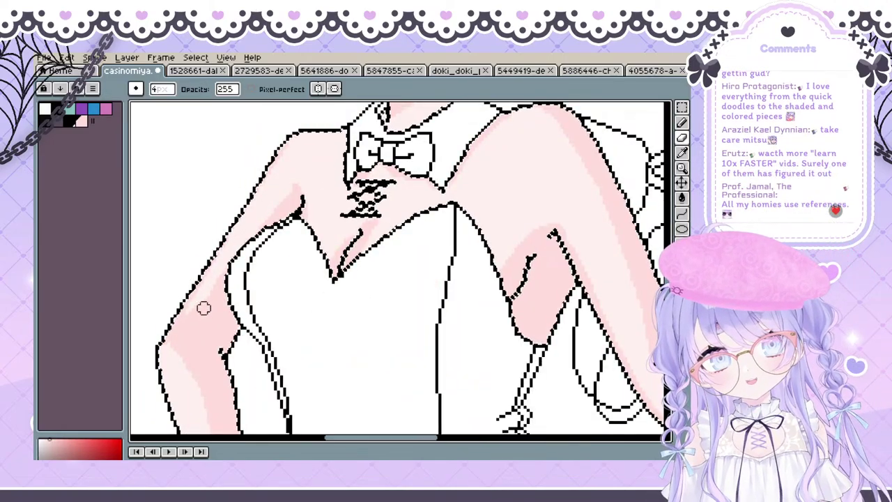
key("ctrl+z")
key("b")
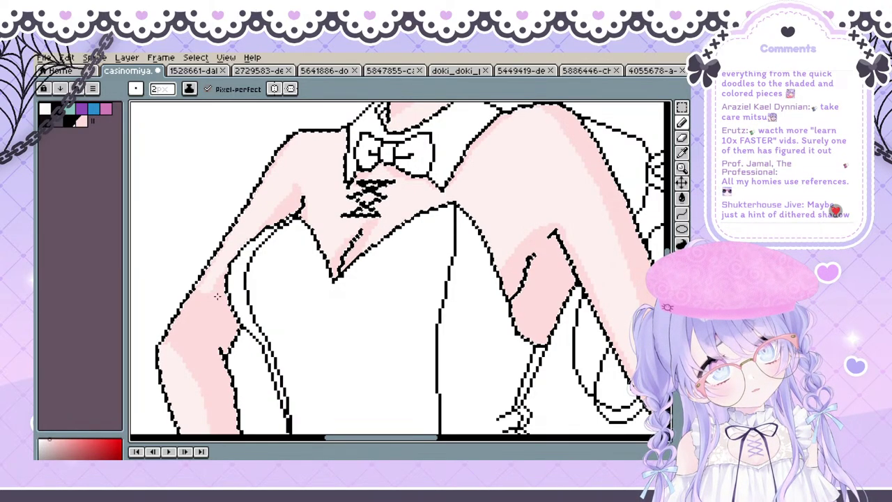
mouse_move(250, 287)
left_mouse_down()
mouse_move(289, 307)
mouse_move(288, 299)
left_mouse_up()
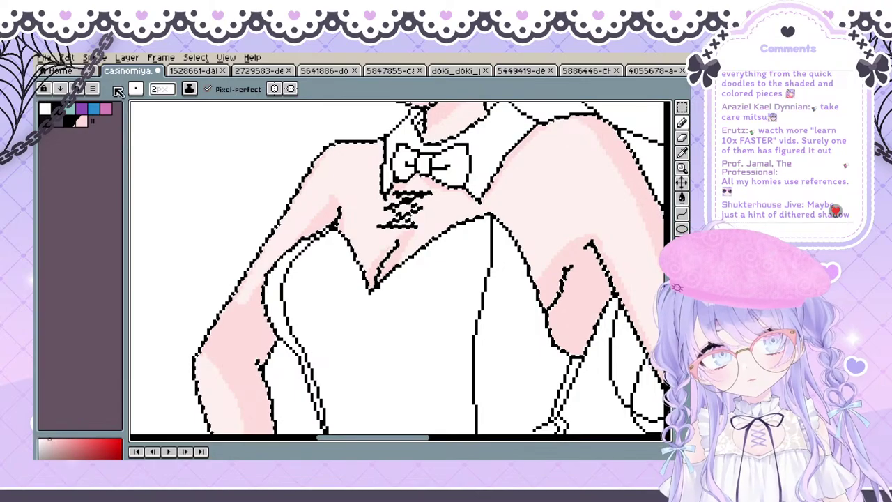
Switch to the custom dither brush with its pattern aligned to destination and dither the shadow edges on the lowered arm's shoulder and forearm
left_click(140, 89)
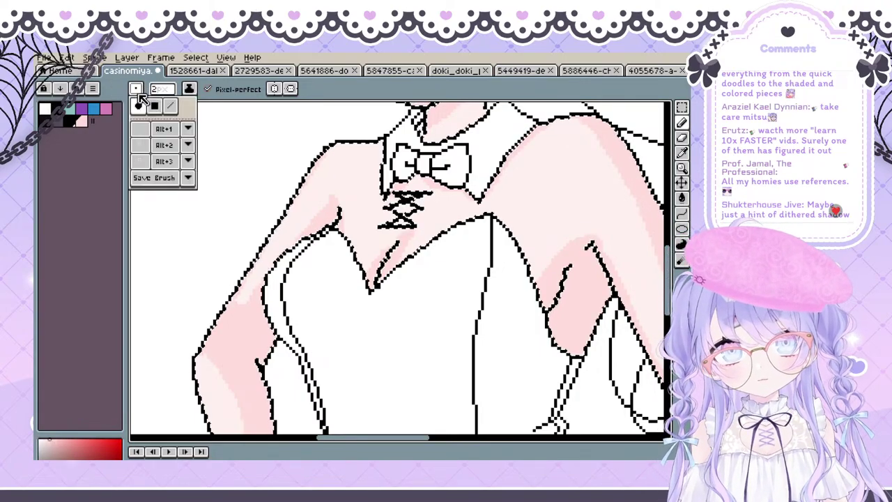
left_click(154, 177)
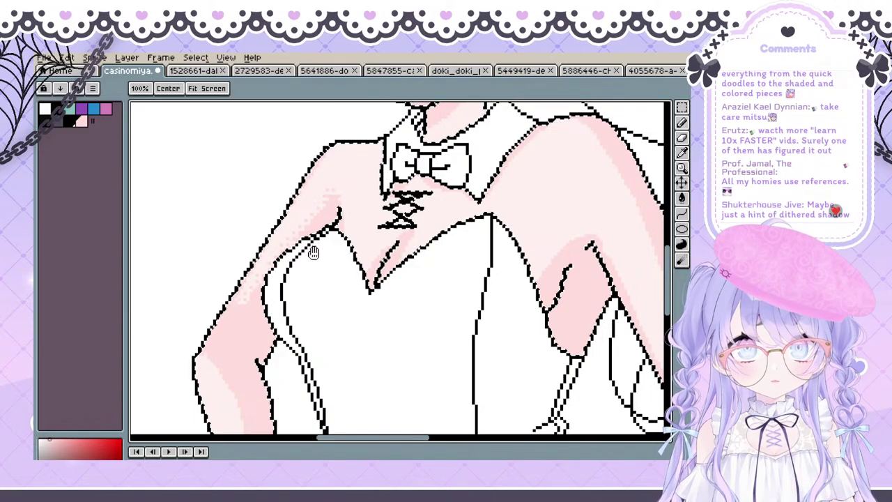
scroll(313, 253, "down", 4)
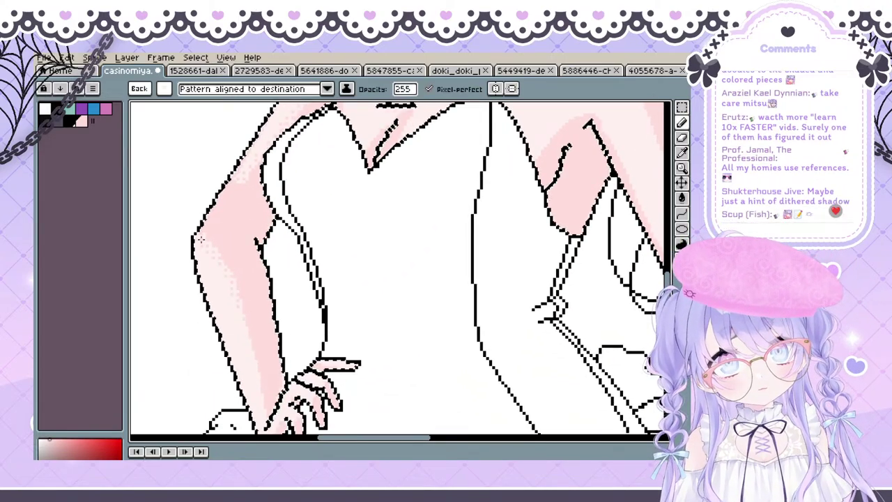
scroll(251, 359, "down", 1)
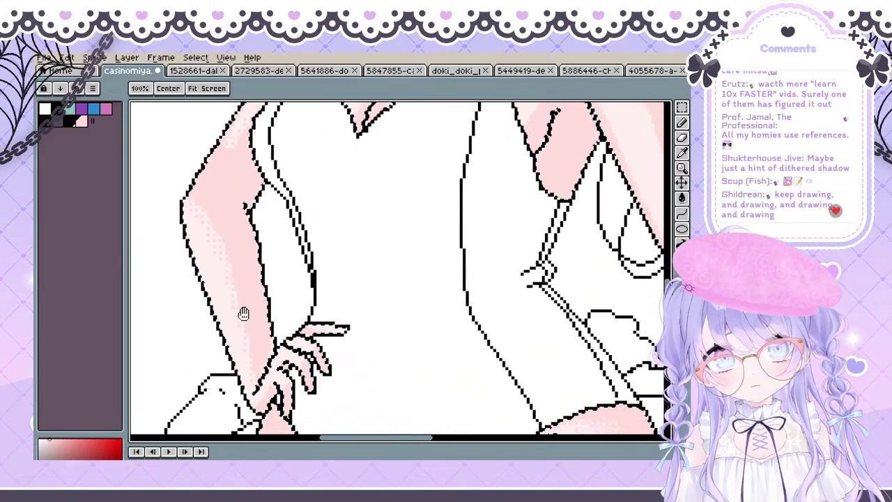
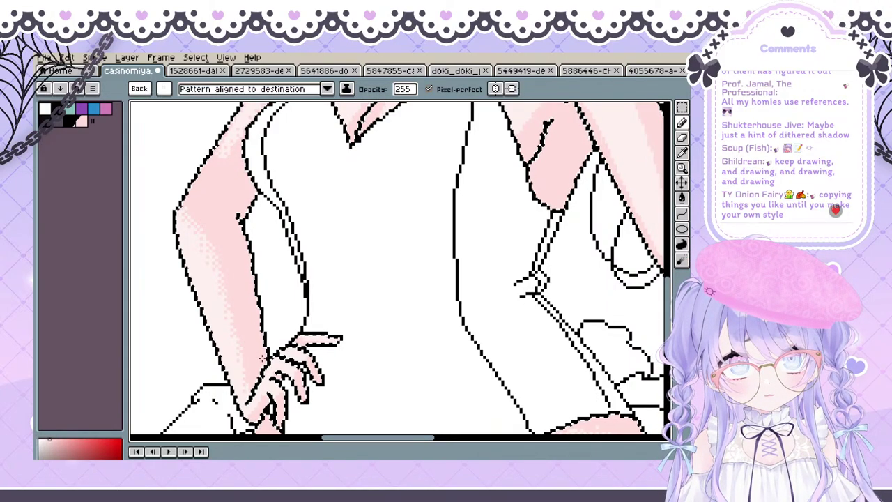
mouse_move(268, 248)
left_mouse_down()
mouse_move(286, 209)
mouse_move(264, 366)
left_mouse_up()
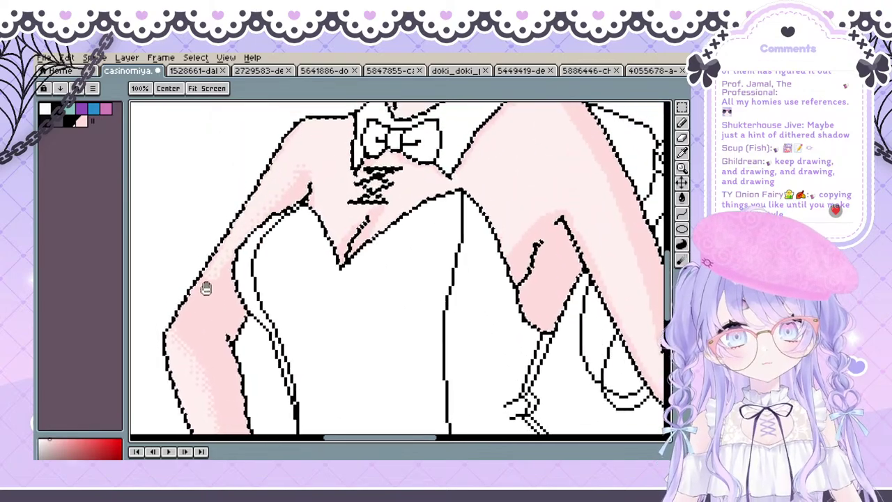
Look over the dithered shading on the lowered arm, from the shoulder down to the hand and back up
left_click_drag(224, 284, 201, 336)
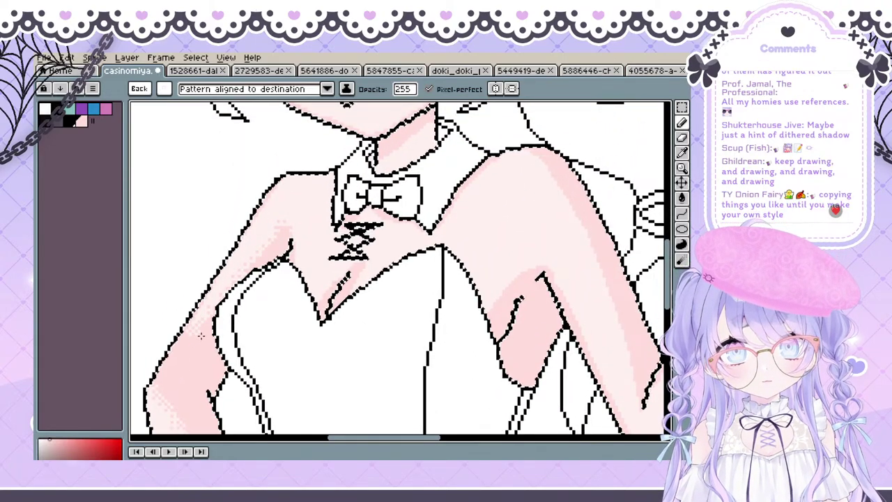
left_click_drag(232, 297, 386, 197)
mouse_move(321, 334)
left_mouse_down()
mouse_move(207, 300)
mouse_move(231, 283)
left_mouse_up()
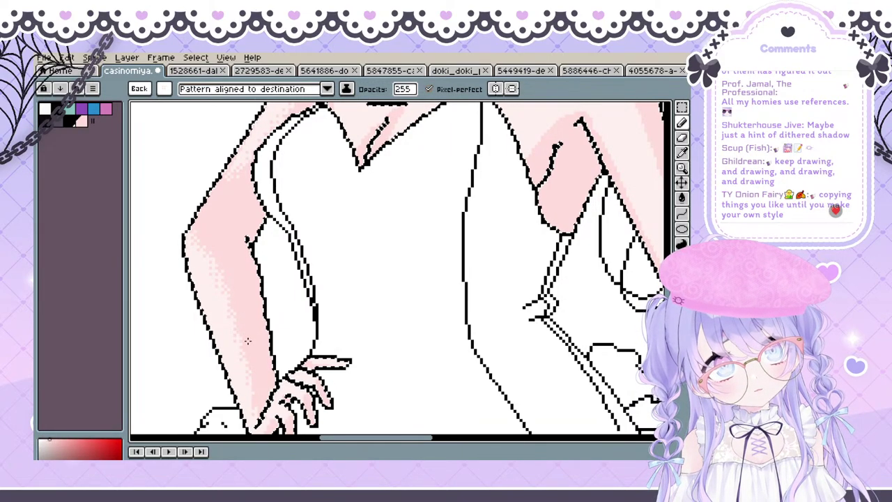
left_click_drag(285, 272, 289, 223)
left_click_drag(271, 291, 286, 161)
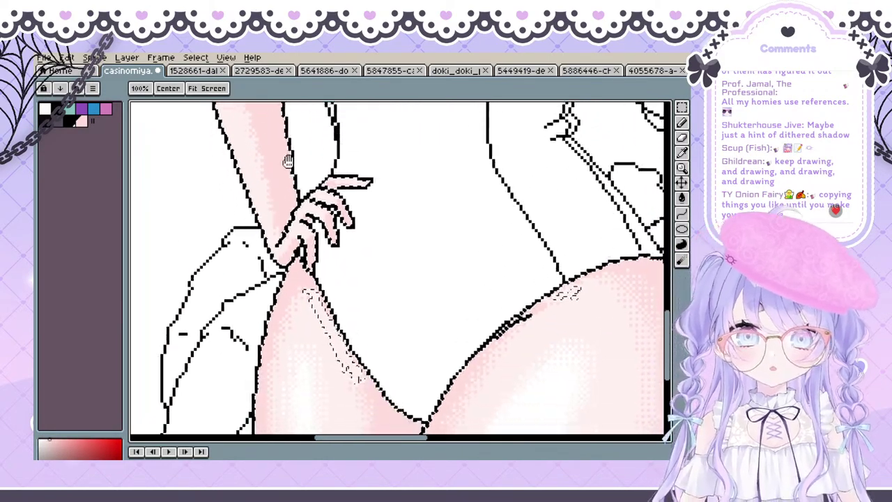
mouse_move(310, 225)
left_mouse_down()
mouse_move(239, 204)
mouse_move(230, 314)
mouse_move(294, 155)
mouse_move(294, 370)
mouse_move(296, 301)
left_mouse_up()
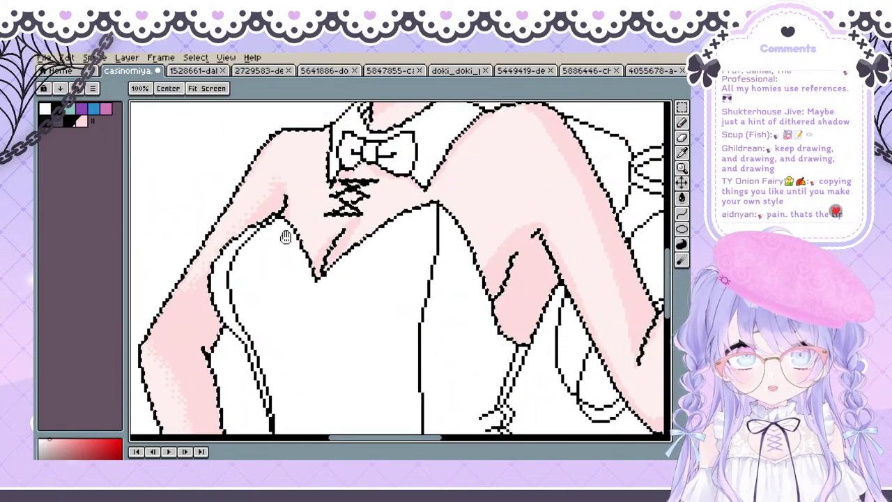
left_click_drag(273, 207, 226, 245)
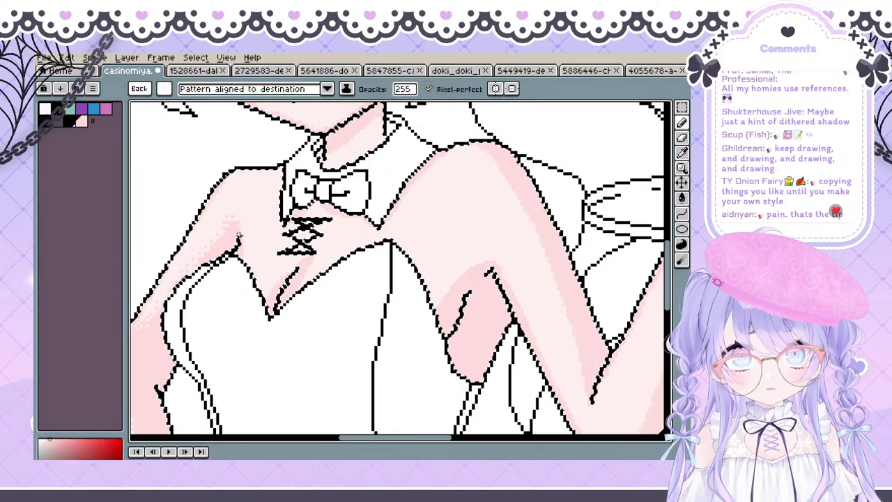
Undo the last dither strokes beside the lowered arm's armpit crease, and dither the chest side of the crease with the aligned pattern brush
key("ctrl+z")
key("ctrl+z")
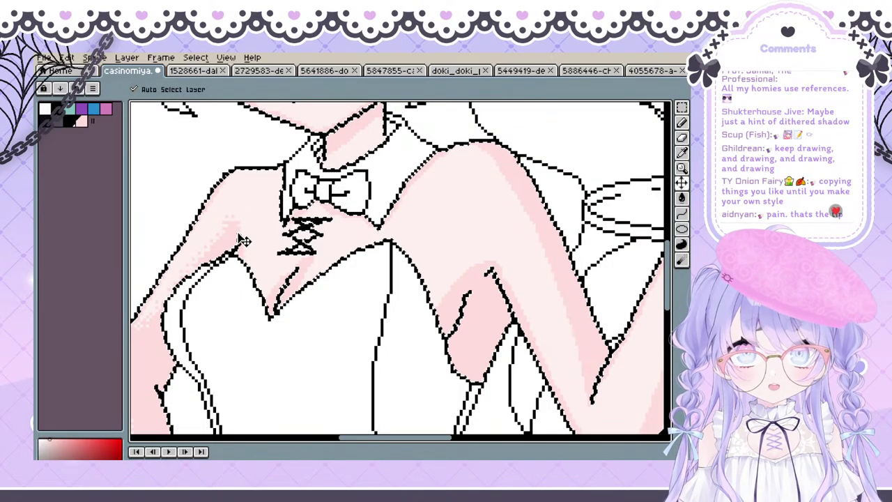
key("ctrl+z")
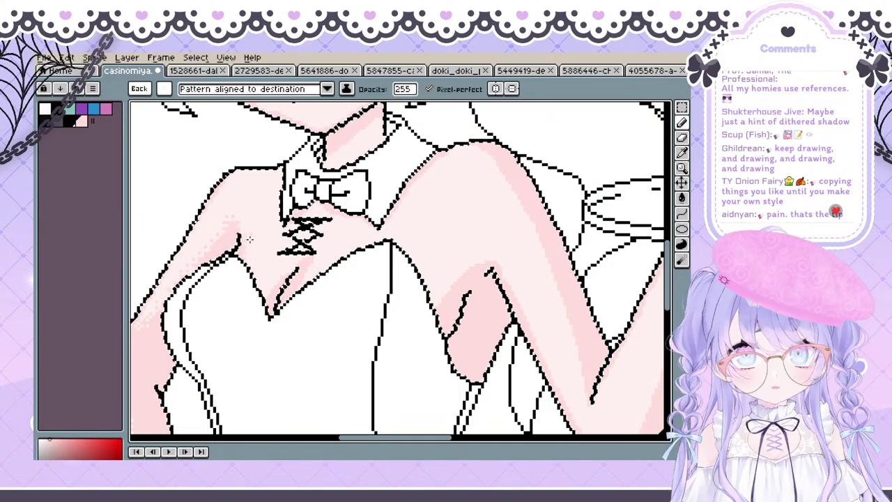
key("space")
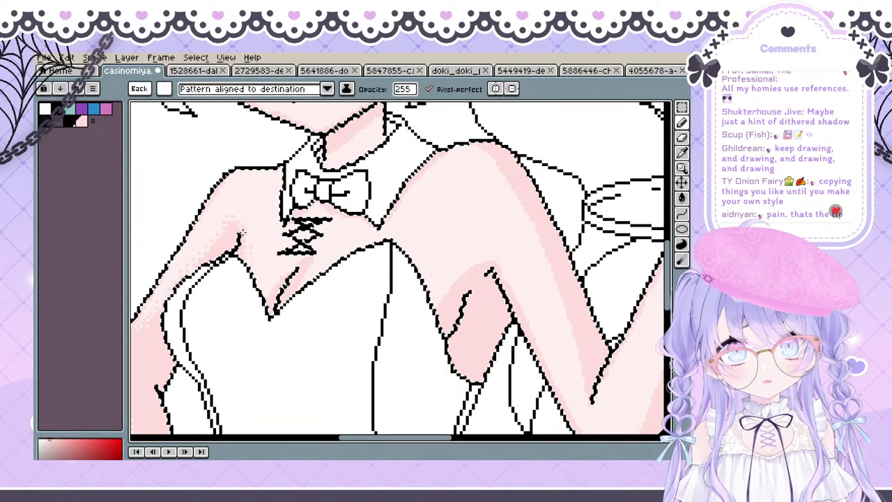
key("space")
key("space")
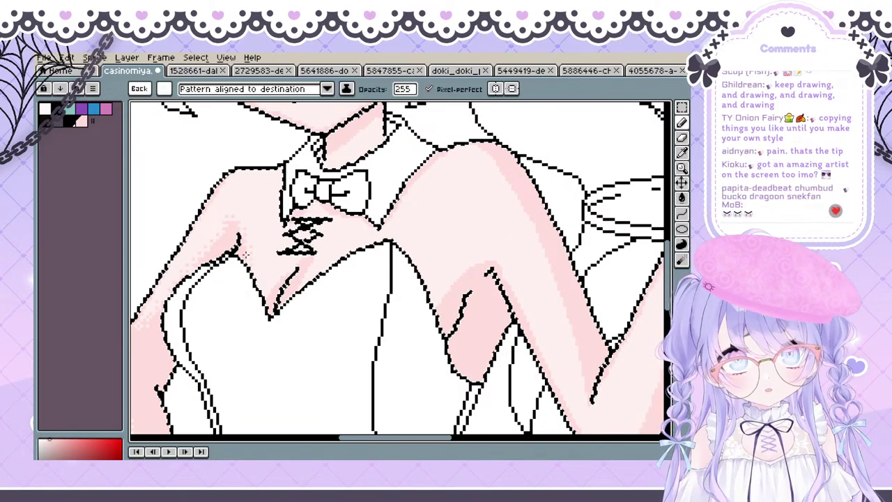
key("space")
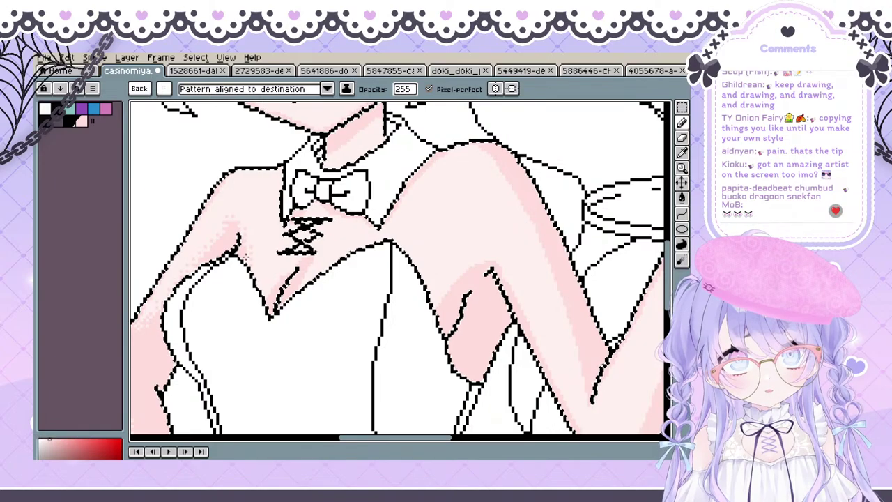
key("space")
key("space")
key("space")
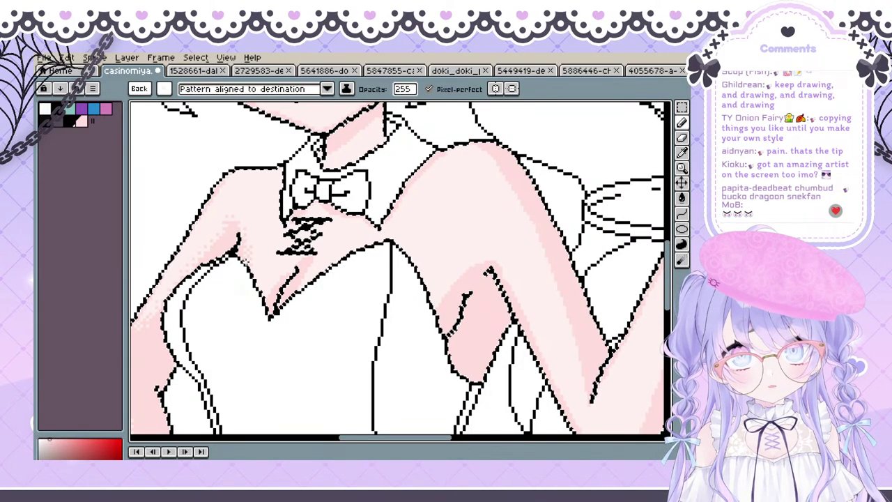
key("space")
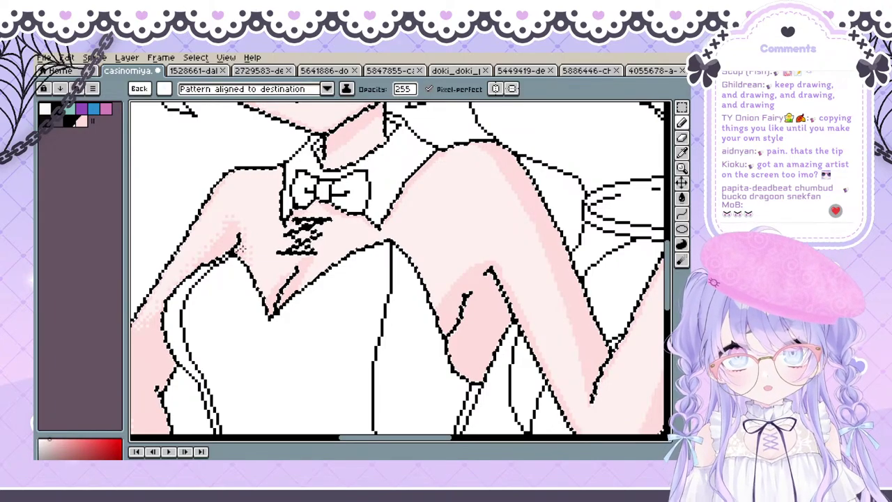
key("space")
Touch up the dithered transition around the armpit crease, spreading it onto the shoulder and the chest above the bodice edge
mouse_move(257, 214)
left_mouse_down()
mouse_move(259, 244)
mouse_move(237, 244)
left_mouse_up()
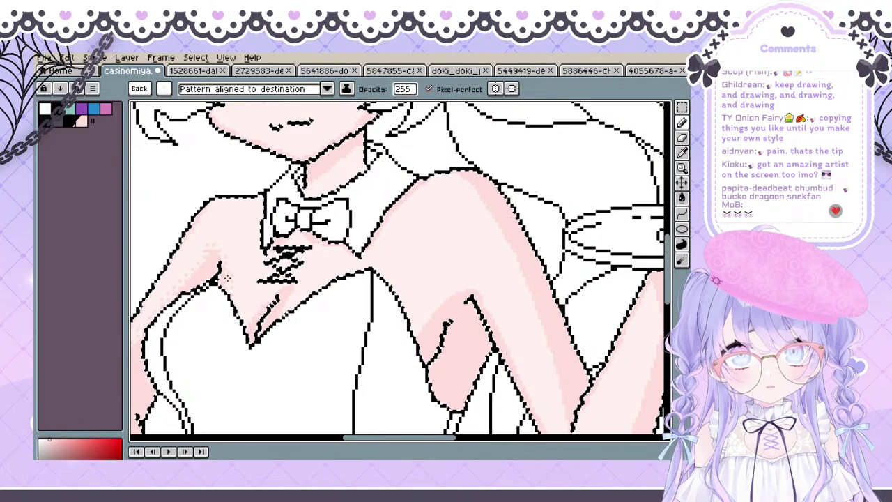
key("space")
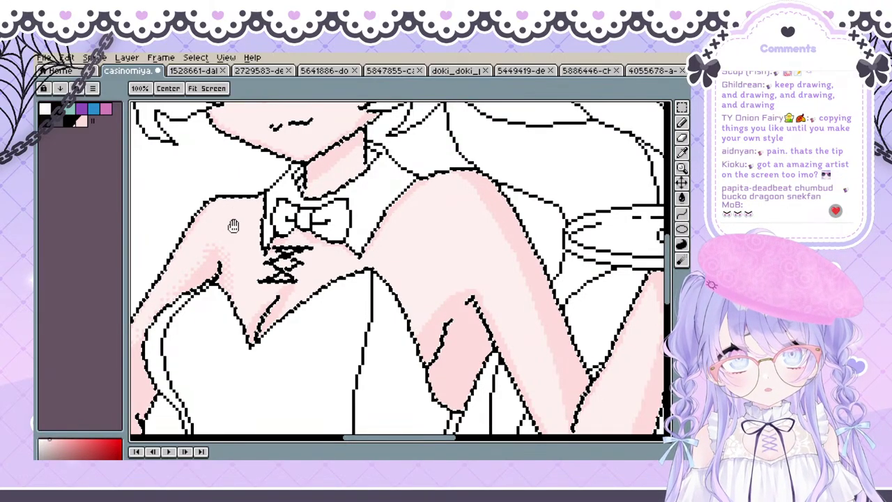
left_click_drag(236, 251, 243, 232)
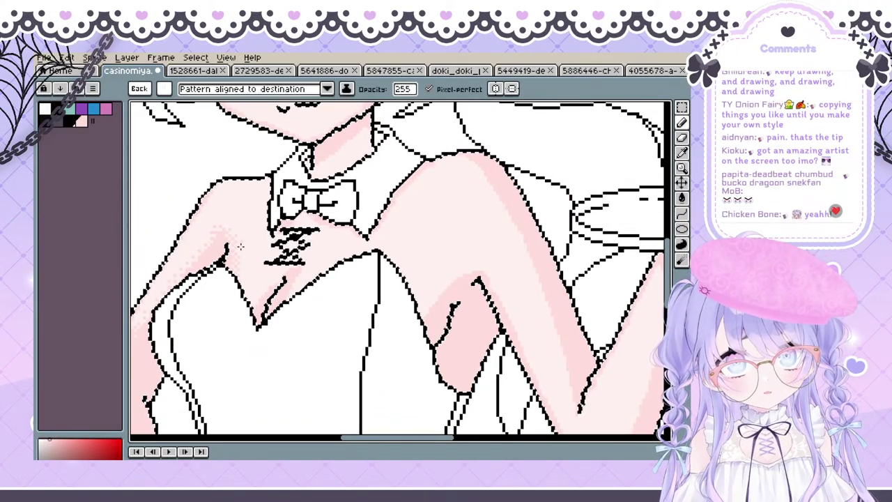
key("space")
left_click_drag(240, 330, 272, 318)
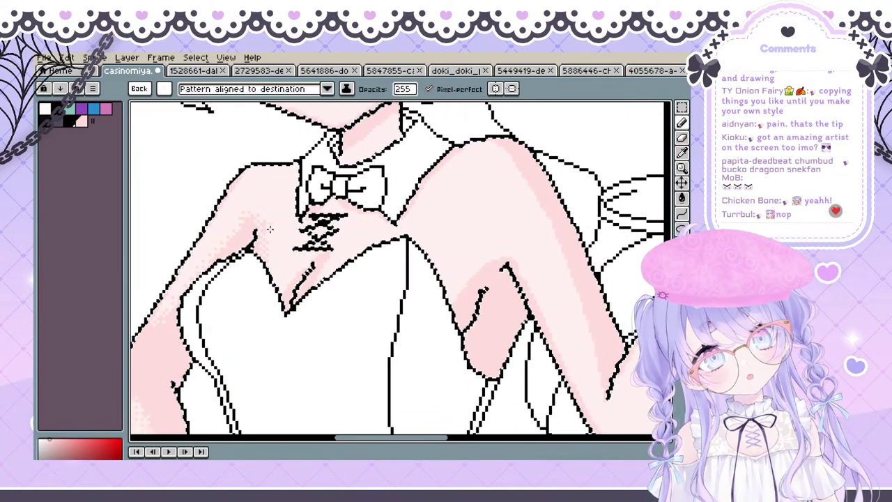
key("space")
mouse_move(252, 250)
left_mouse_down()
mouse_move(228, 291)
mouse_move(231, 284)
left_mouse_up()
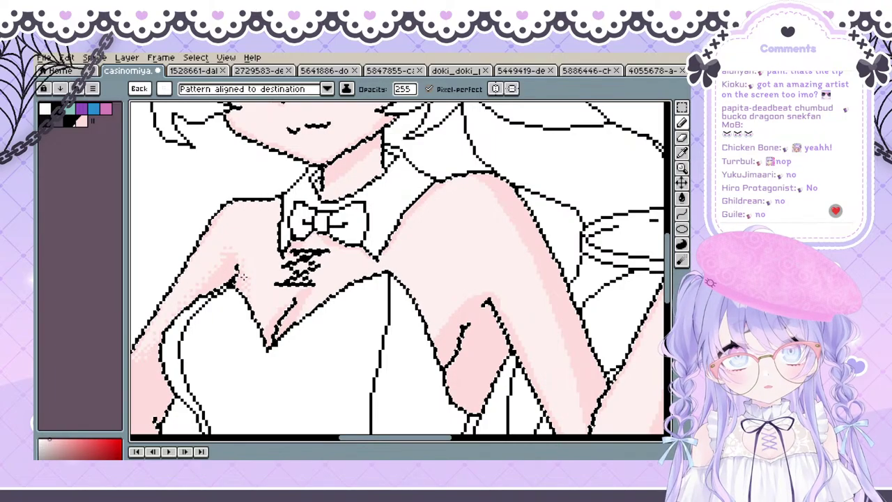
key("space")
left_click_drag(238, 332, 251, 241)
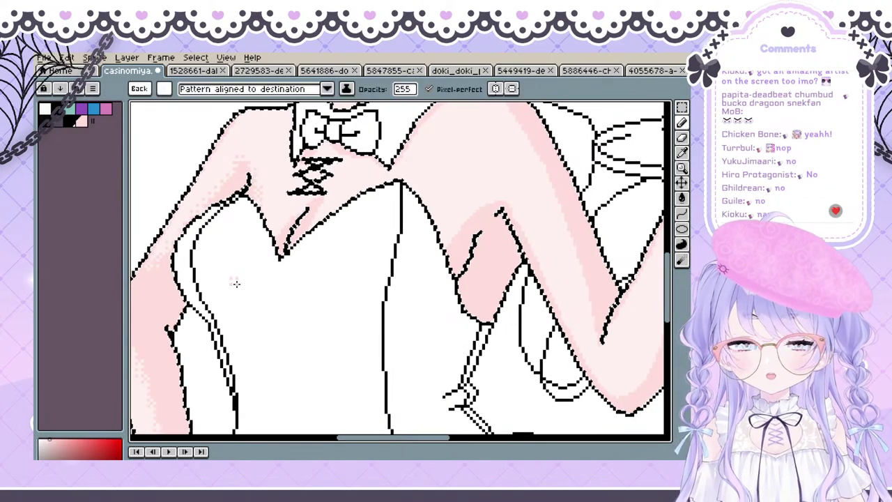
Dither the shadow edge along the cleavage line below the chest lacing
scroll(235, 283, "down", 2)
scroll(230, 334, "up", 2)
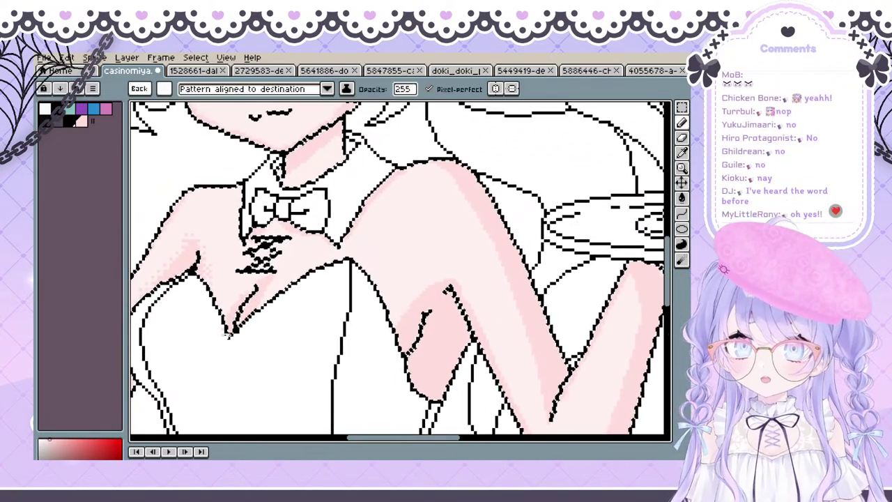
scroll(230, 334, "down", 2)
scroll(251, 331, "up", 2)
scroll(240, 335, "down", 2)
scroll(231, 342, "up", 2)
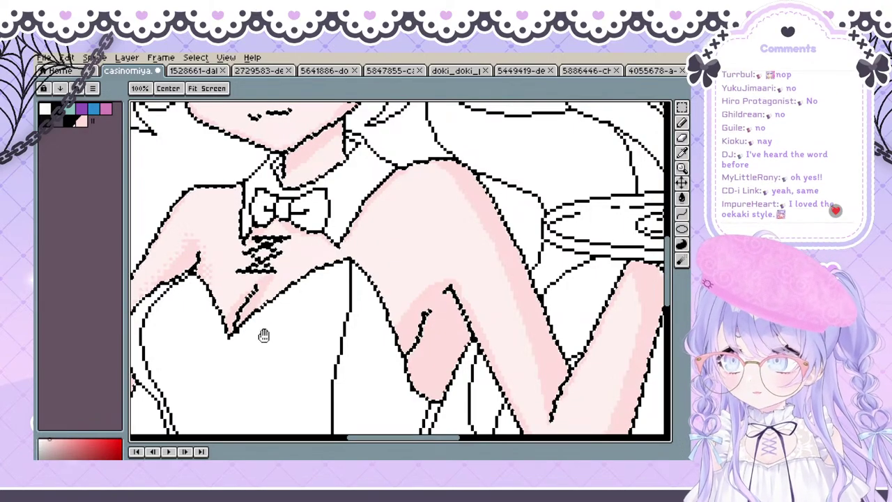
scroll(244, 352, "down", 2)
scroll(231, 362, "up", 2)
scroll(223, 317, "down", 2)
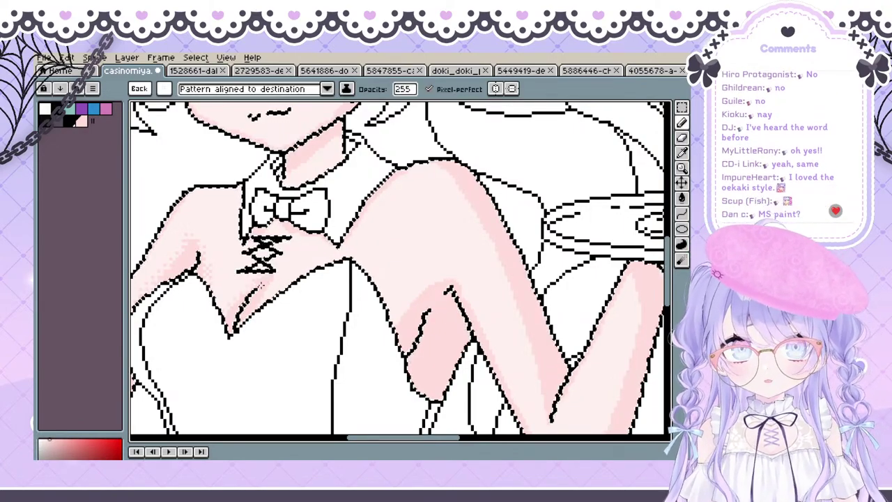
scroll(271, 280, "up", 2)
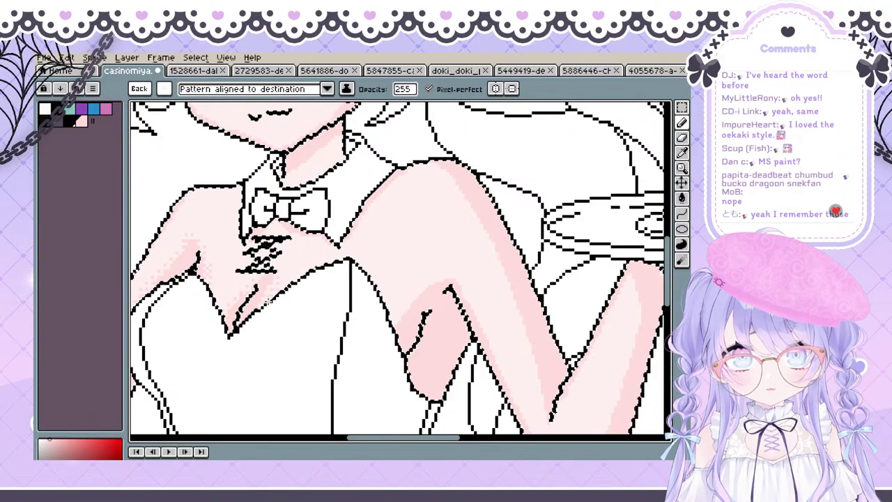
Extend the chest dithering from the cleavage past the lacing toward the bodice neckline under the bow tie
scroll(279, 272, "down", 2)
scroll(269, 319, "up", 2)
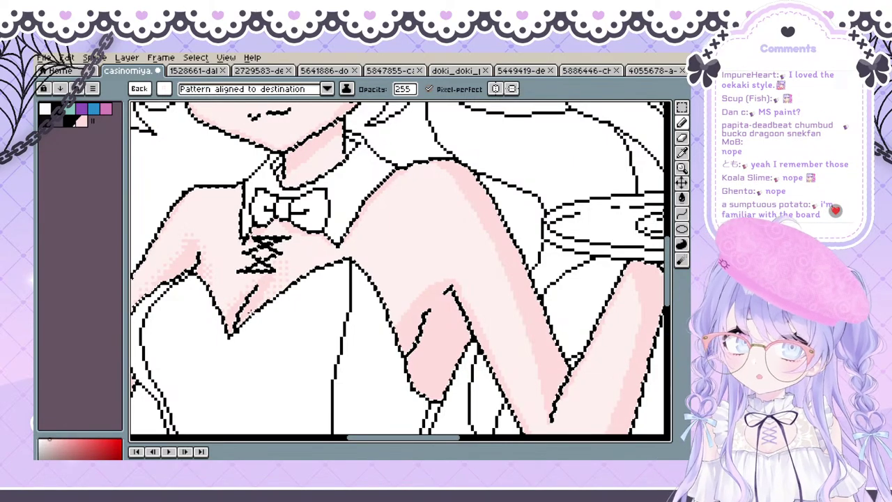
scroll(257, 314, "down", 2)
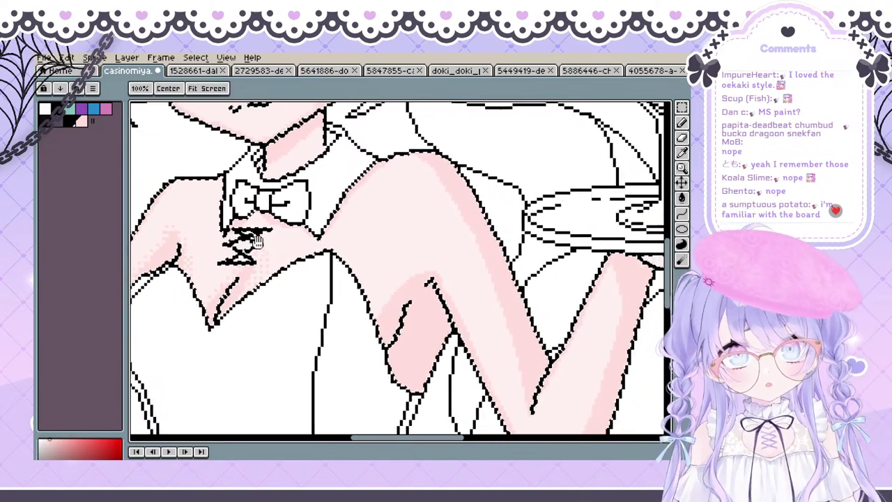
scroll(239, 251, "up", 2)
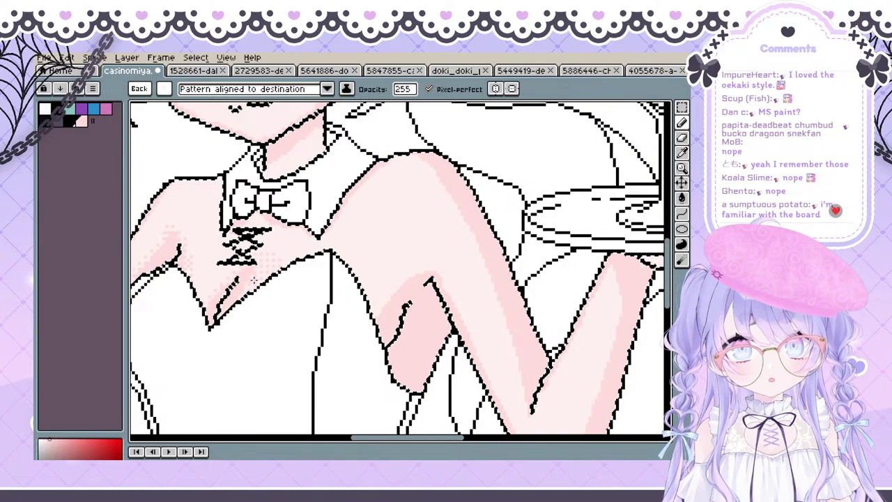
scroll(254, 279, "down", 2)
scroll(257, 277, "up", 2)
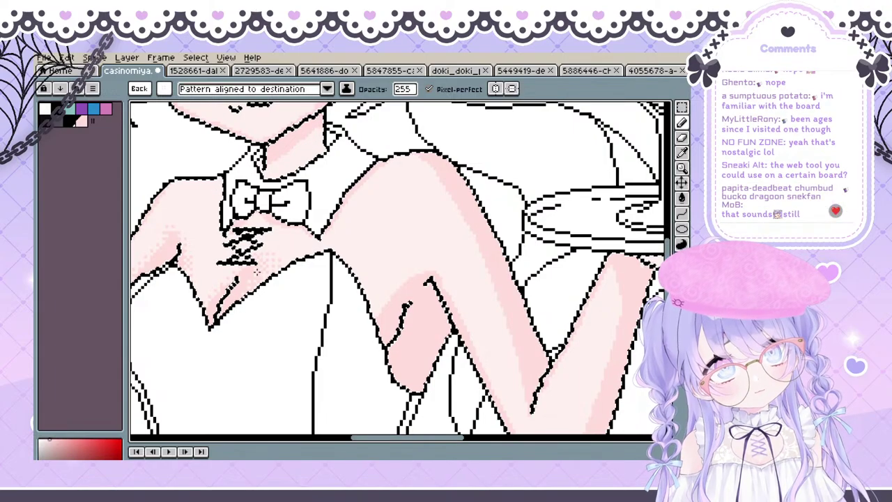
left_click_drag(257, 258, 287, 229)
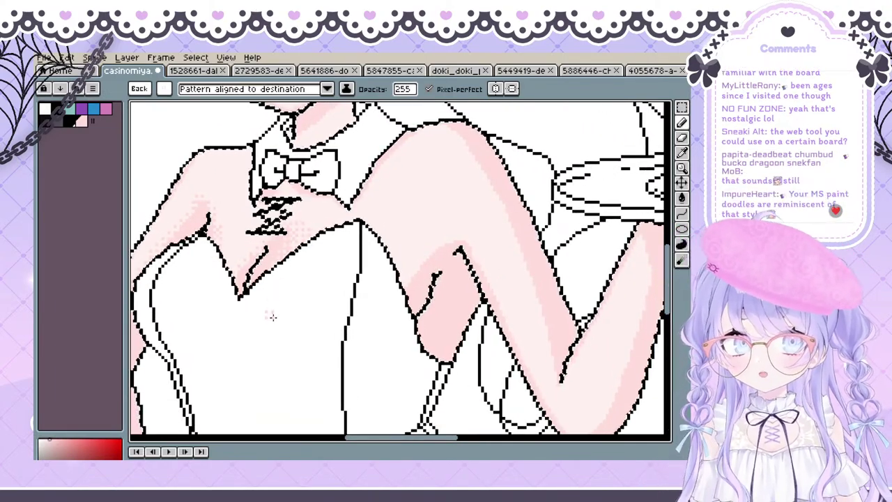
mouse_move(377, 265)
left_mouse_down()
mouse_move(356, 367)
mouse_move(375, 251)
mouse_move(389, 340)
left_mouse_up()
mouse_move(338, 375)
left_mouse_down()
mouse_move(320, 362)
mouse_move(339, 313)
mouse_move(243, 318)
mouse_move(229, 276)
left_mouse_up()
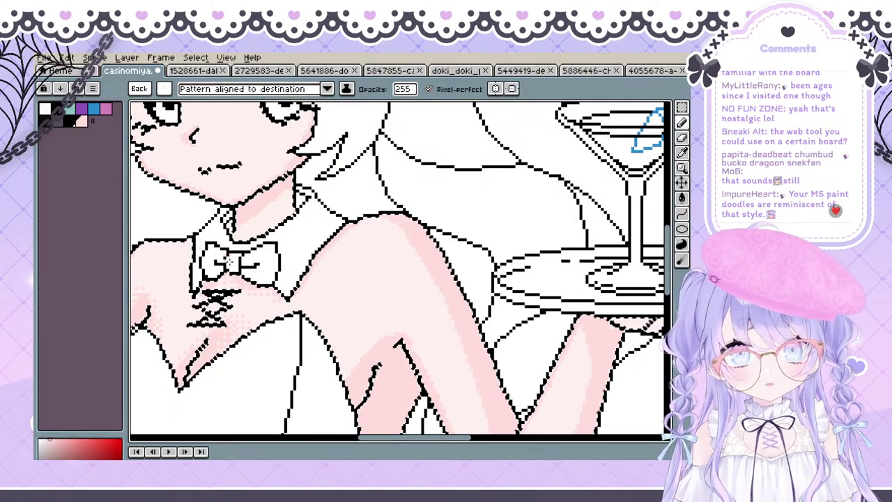
Dither the shadow edges above the raised arm's armpit and along the underside of its upper arm
left_click_drag(340, 334, 396, 438)
left_click(242, 235)
left_click_drag(303, 281, 282, 262)
left_click_drag(418, 417, 255, 198)
left_click_drag(262, 246, 258, 264)
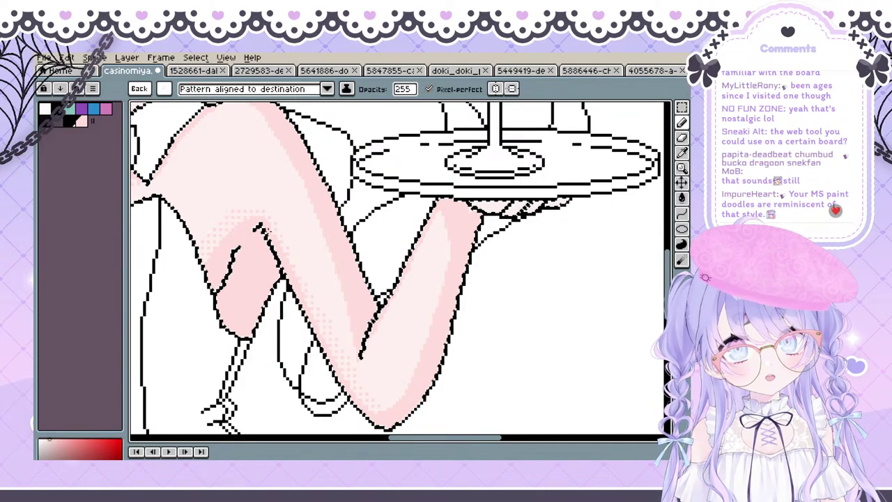
Refine the dithering above the raised arm's armpit, undoing unwanted strokes and extending the pattern to the bodice edge
key("space")
left_click_drag(330, 347, 268, 261)
key("ctrl+z")
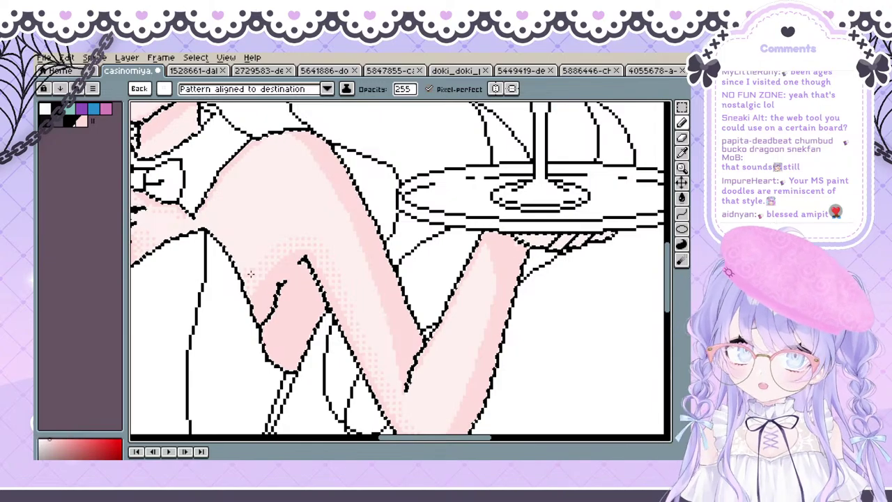
key("space")
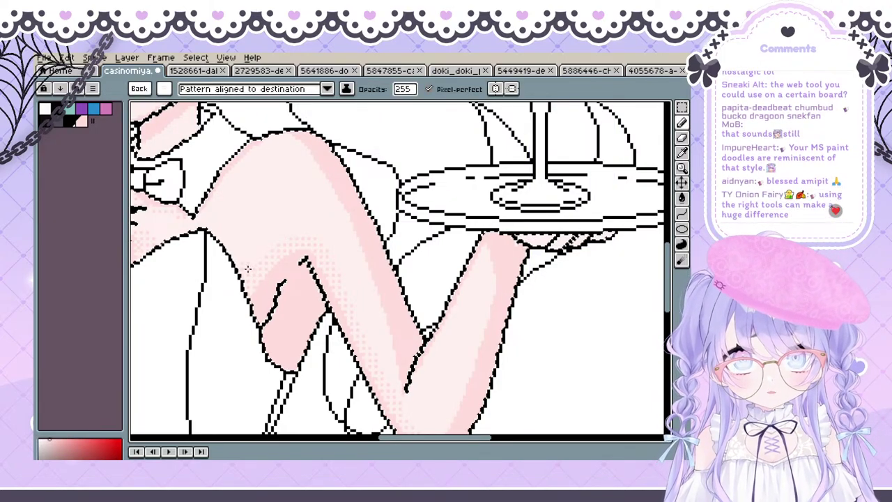
mouse_move(274, 292)
left_mouse_down()
mouse_move(263, 298)
mouse_move(274, 303)
left_mouse_up()
key("ctrl+z")
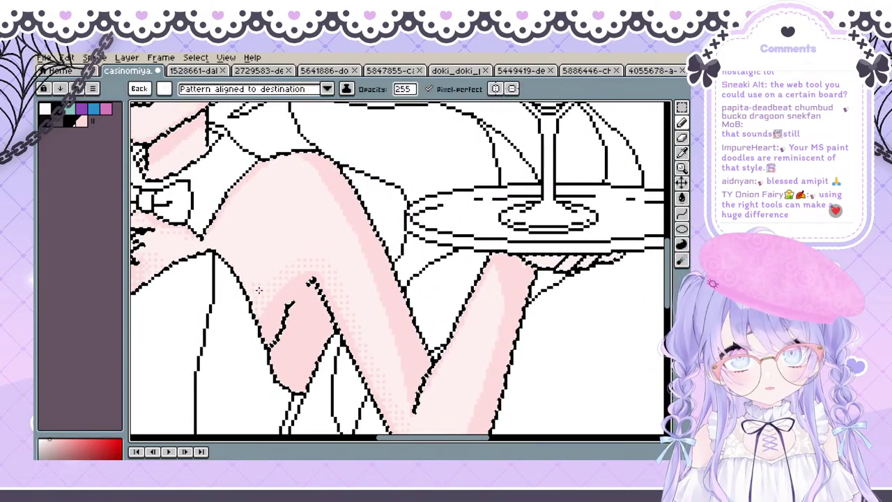
key("space")
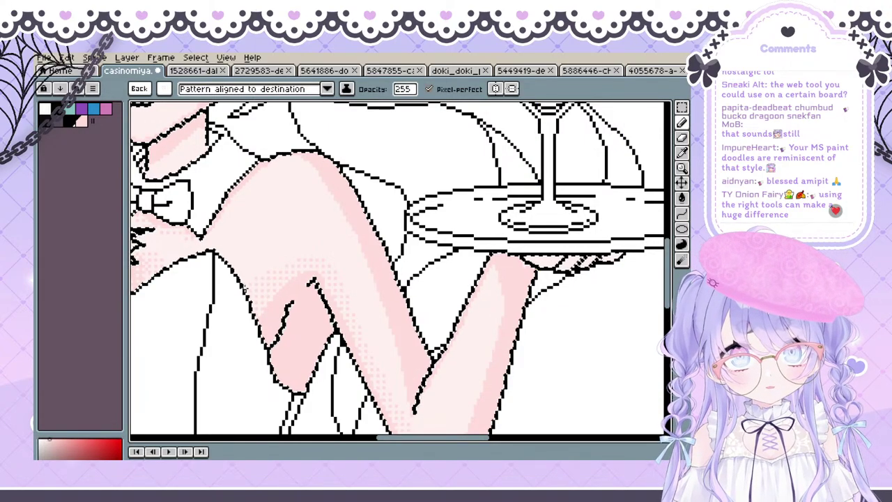
key("space")
Dither the shadow edge on the raised forearm just below the wrist, undoing an unwanted stroke
left_click_drag(321, 283, 292, 322)
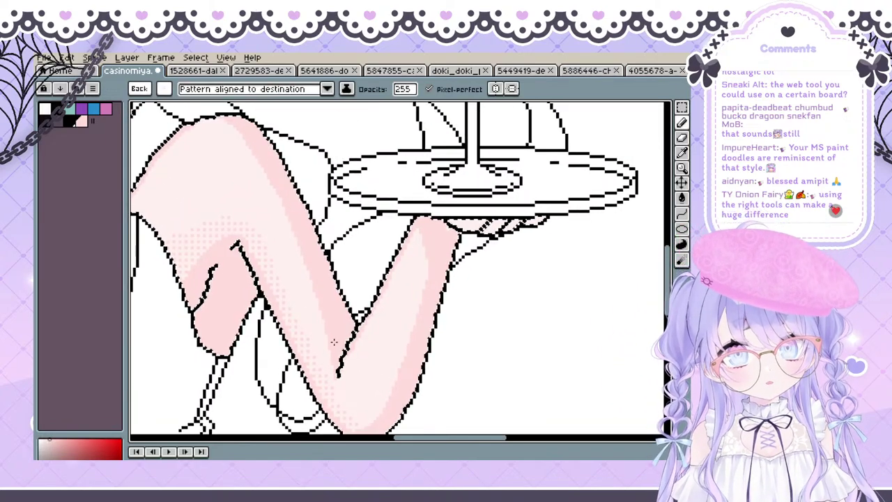
key("space")
left_click_drag(301, 247, 276, 284)
key("space")
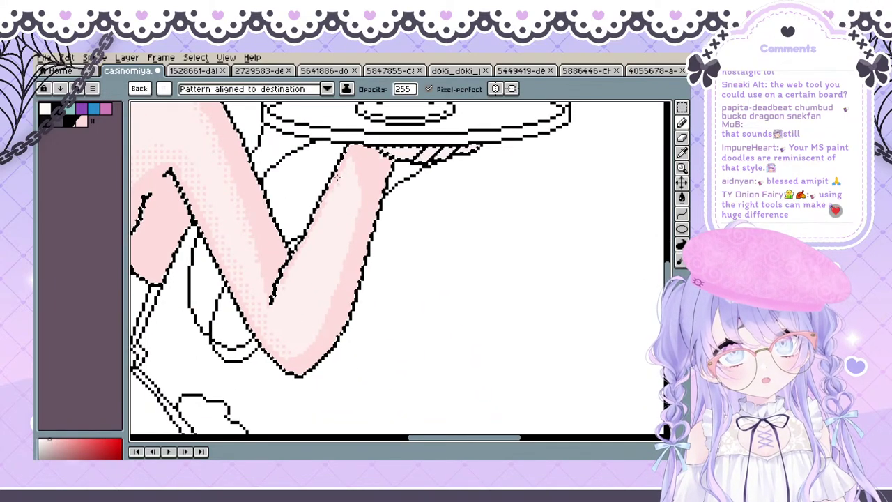
left_click_drag(339, 184, 318, 221)
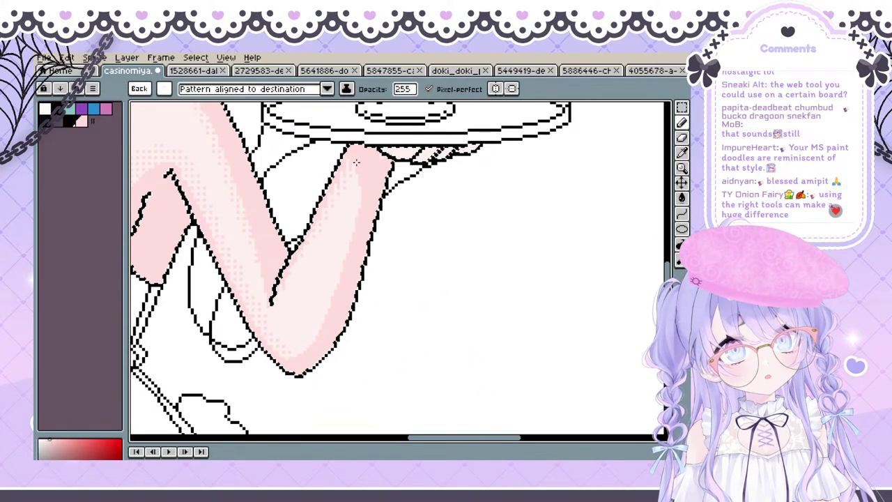
key("ctrl+z")
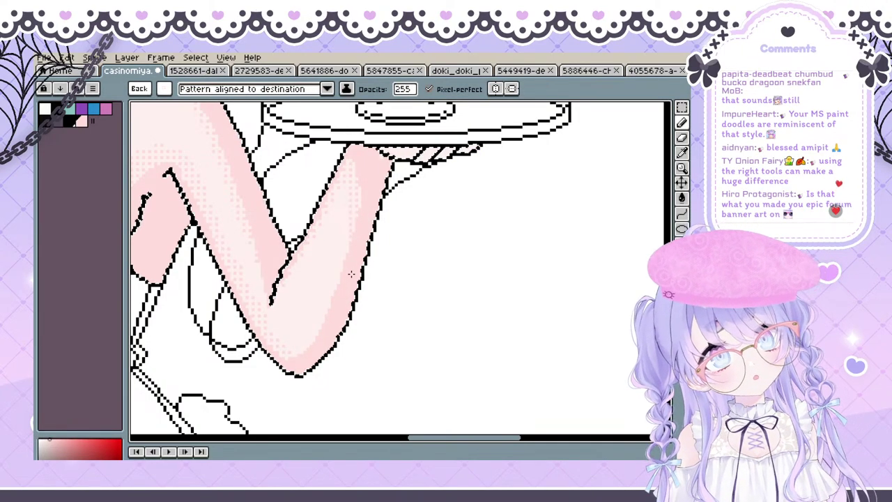
mouse_move(356, 234)
left_mouse_down()
mouse_move(359, 306)
mouse_move(300, 305)
left_mouse_up()
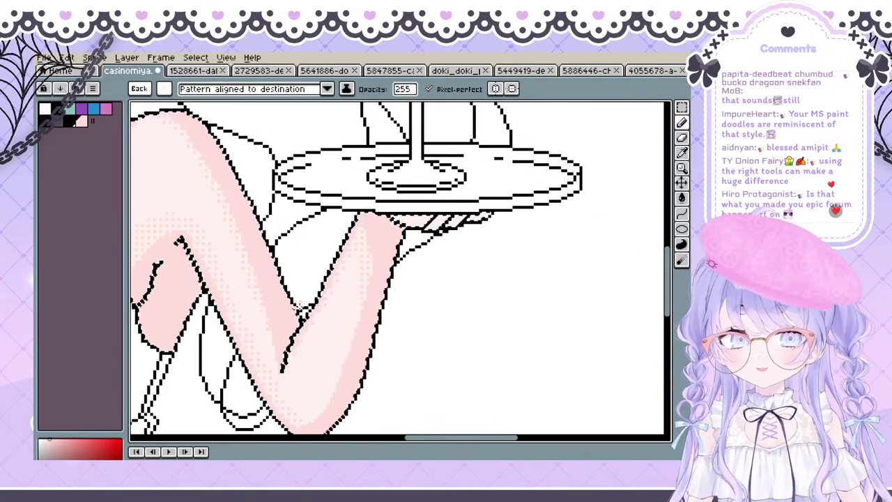
Dither the shadow edge of the raised upper arm and fill in denser dithering above the armpit and along the arm's underside
mouse_move(225, 214)
left_mouse_down()
mouse_move(228, 224)
mouse_move(260, 190)
left_mouse_up()
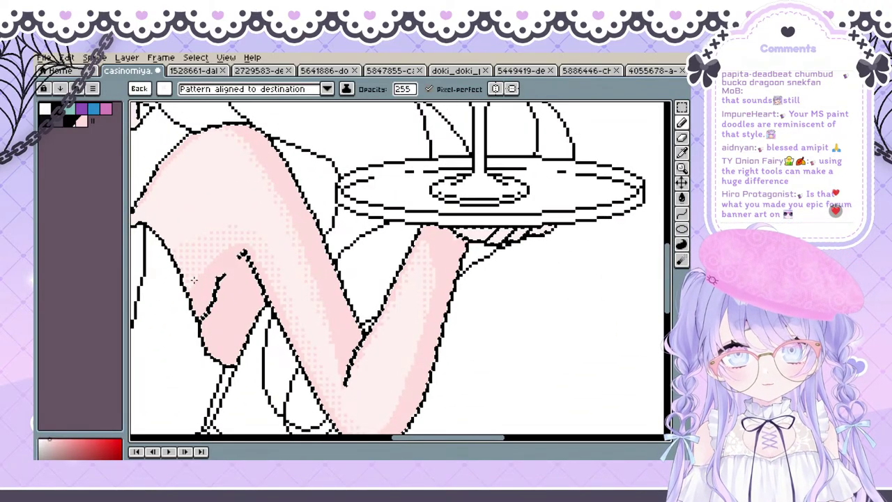
left_click_drag(202, 275, 221, 255)
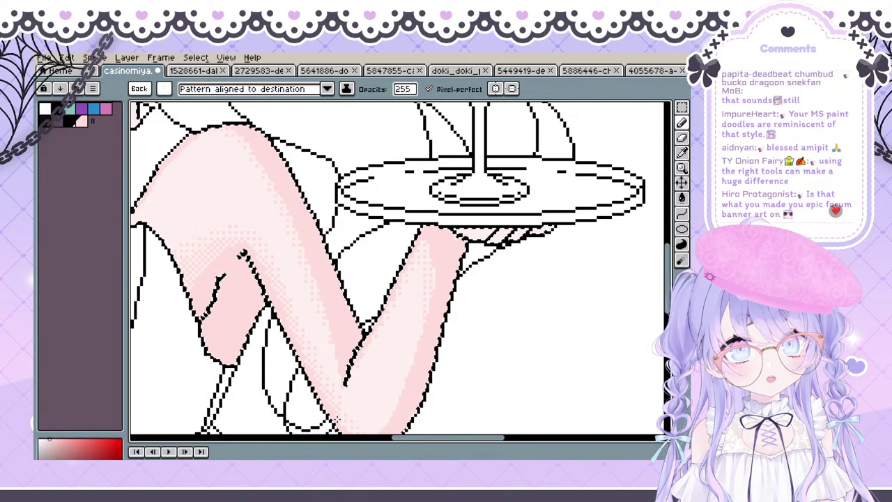
mouse_move(309, 356)
left_mouse_down()
mouse_move(265, 253)
mouse_move(271, 269)
left_mouse_up()
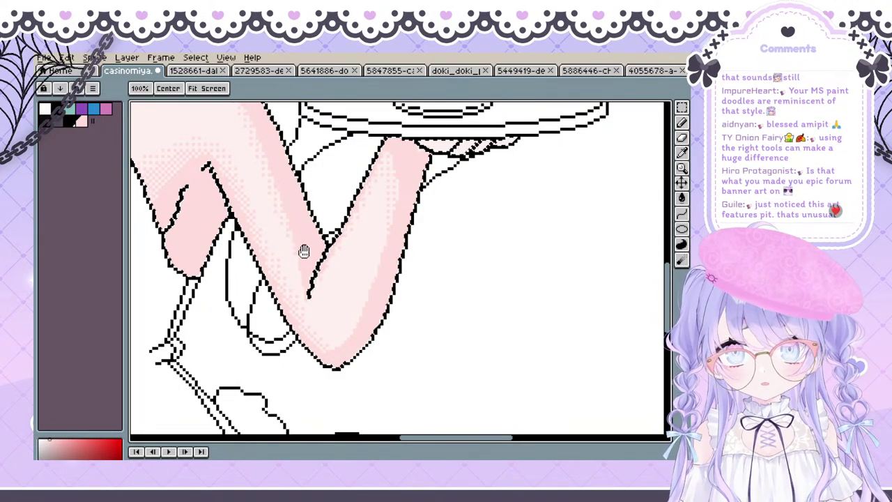
mouse_move(303, 251)
left_mouse_down()
mouse_move(358, 295)
mouse_move(311, 283)
mouse_move(347, 284)
mouse_move(308, 287)
left_mouse_up()
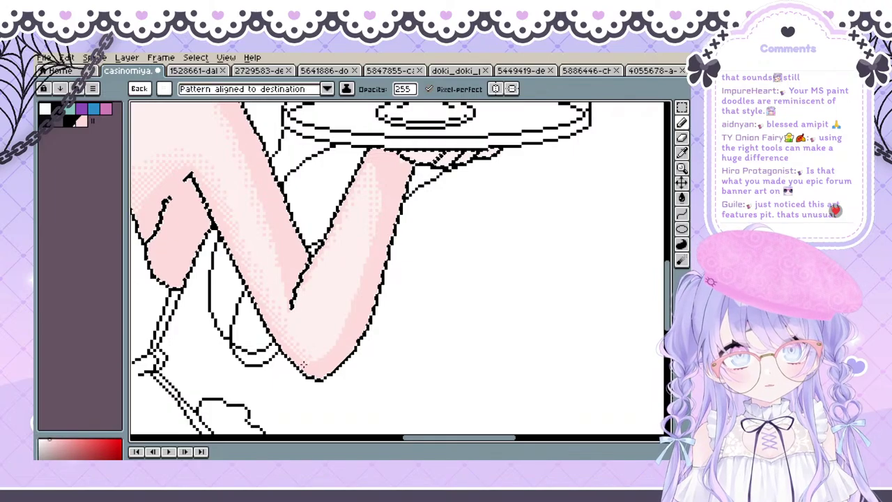
mouse_move(275, 232)
left_mouse_down()
mouse_move(346, 274)
mouse_move(341, 296)
mouse_move(315, 302)
mouse_move(332, 342)
left_mouse_up()
mouse_move(249, 307)
left_mouse_down()
mouse_move(277, 306)
mouse_move(255, 256)
left_mouse_up()
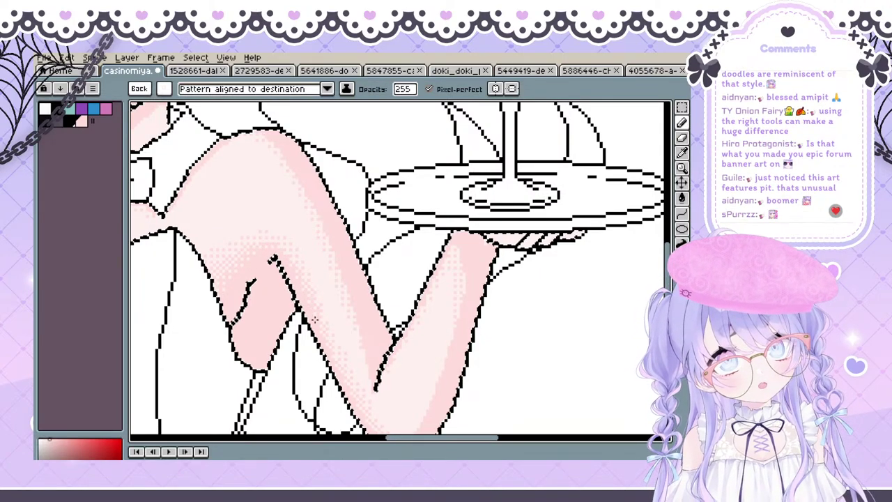
Refine the dithered shadow edge on the raised forearm from the wrist down toward the elbow
scroll(334, 376, "right", 5)
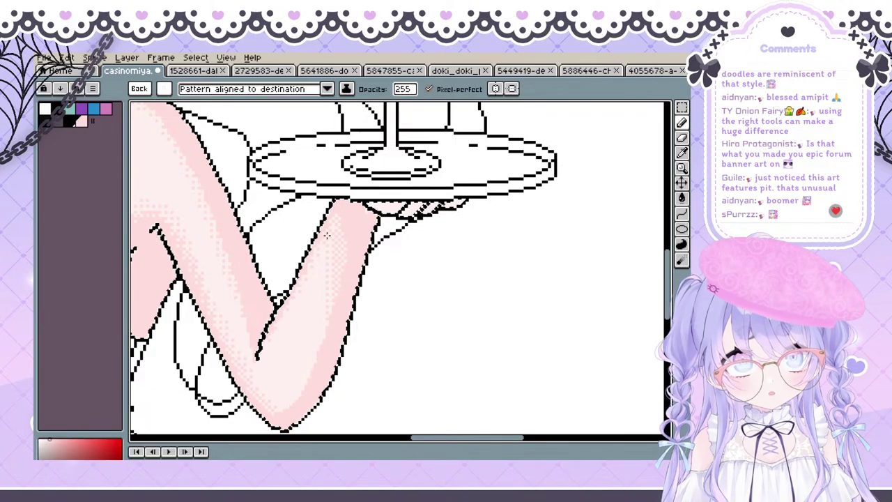
key("space")
left_click_drag(342, 288, 305, 319)
key("b")
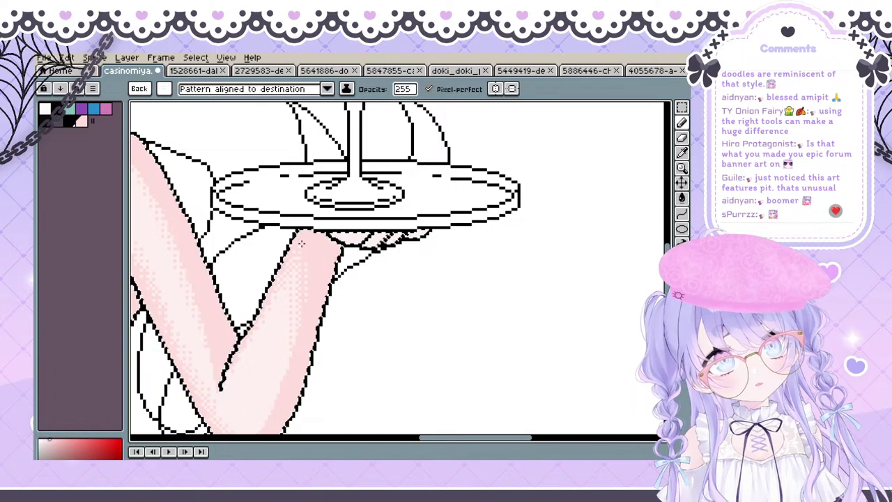
key("space")
left_click_drag(328, 312, 427, 285)
scroll(442, 277, "down", 2)
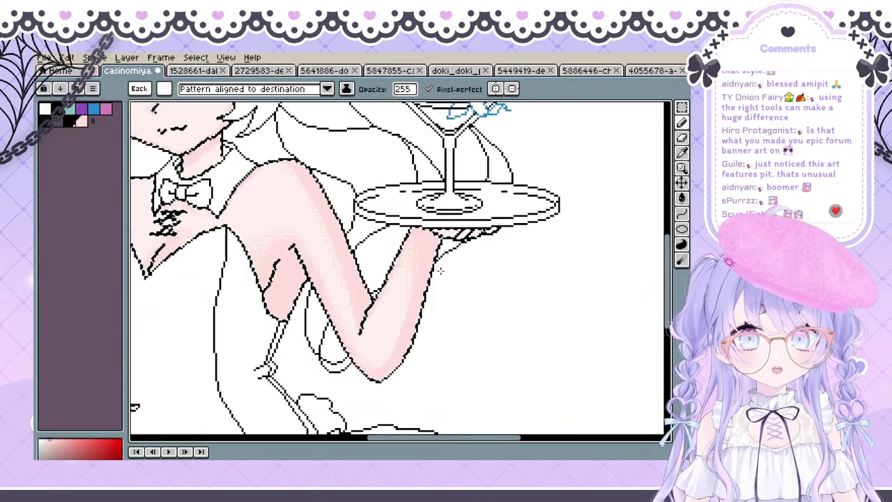
Refine the dithering along the outer shadow of the raised upper arm from the shoulder toward the elbow crease
key("space")
scroll(432, 265, "up", 4)
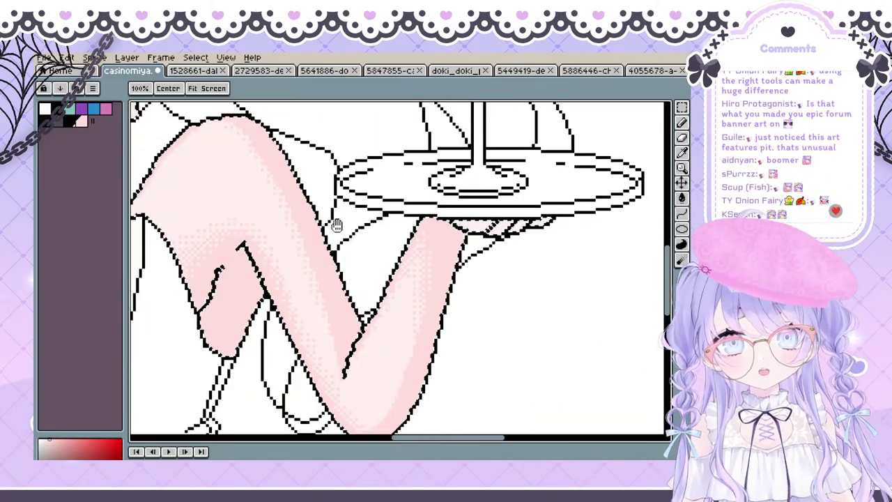
key("space")
mouse_move(252, 244)
left_mouse_down()
mouse_move(319, 195)
mouse_move(309, 300)
mouse_move(292, 313)
left_mouse_up()
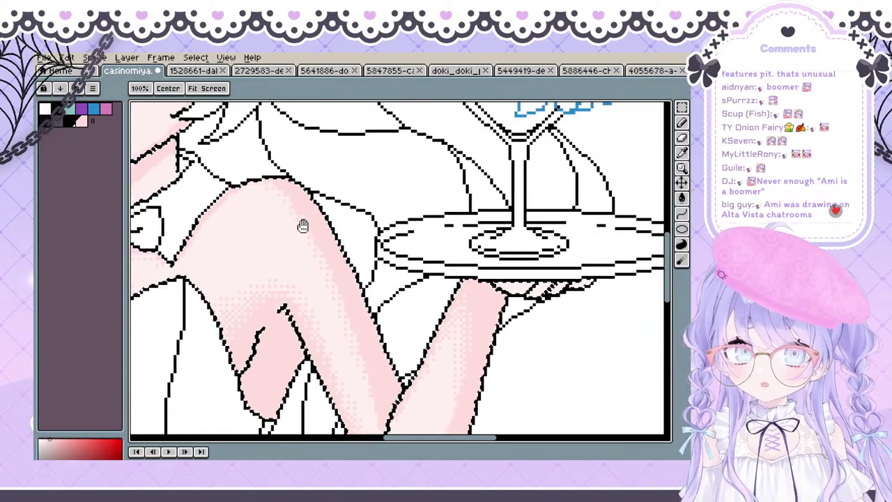
mouse_move(301, 225)
left_mouse_down()
mouse_move(258, 225)
mouse_move(232, 240)
left_mouse_up()
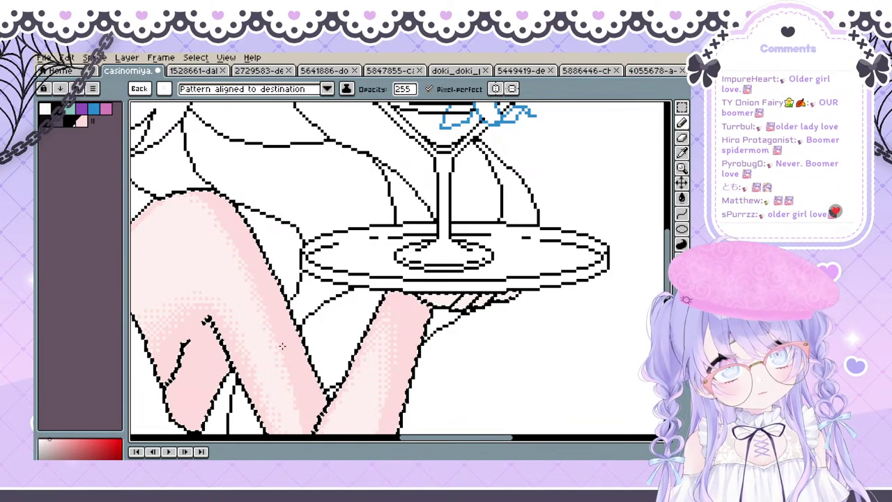
left_click_drag(268, 303, 234, 209)
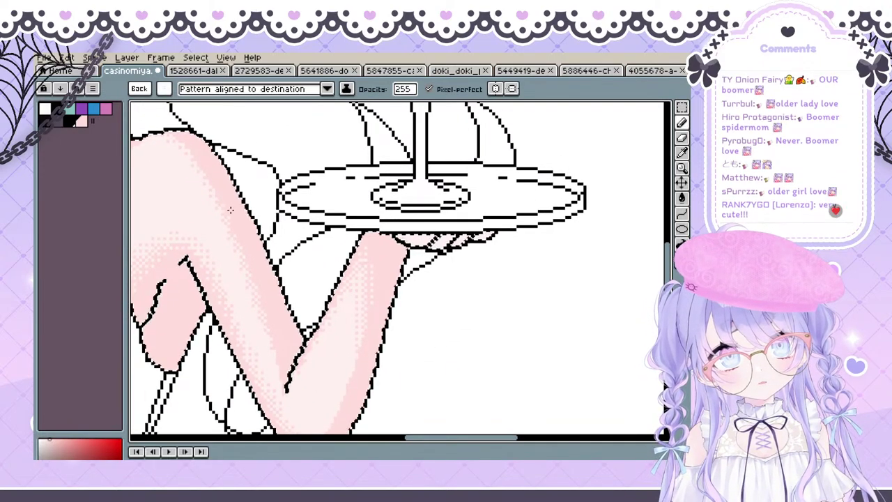
mouse_move(229, 215)
left_mouse_down()
mouse_move(241, 257)
mouse_move(232, 234)
left_mouse_up()
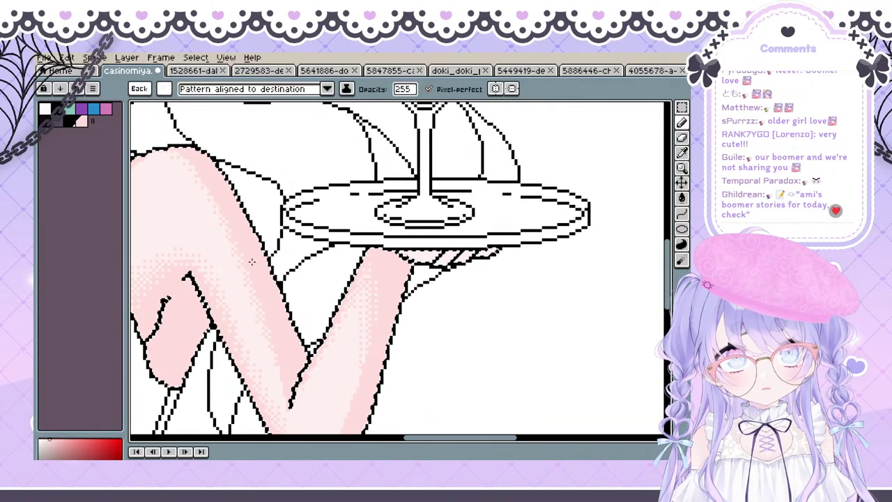
Undo the last stroke and thin out the dithering along the raised upper arm's underside with the light skin tone
scroll(246, 248, "down", 4)
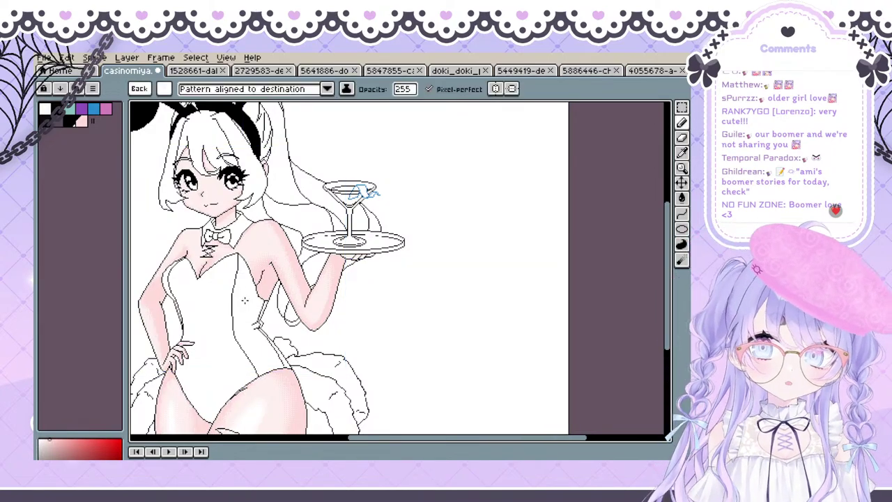
scroll(244, 300, "down", 1)
left_click_drag(244, 299, 265, 307)
scroll(280, 308, "up", 1)
left_click_drag(356, 286, 339, 287)
scroll(338, 288, "up", 3)
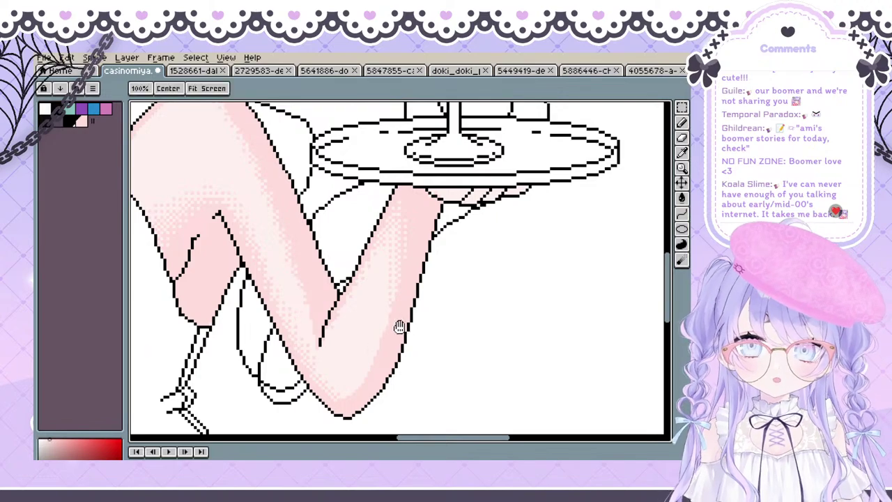
left_click_drag(400, 327, 407, 330)
key("ctrl+z")
left_click_drag(260, 225, 229, 225)
key("e")
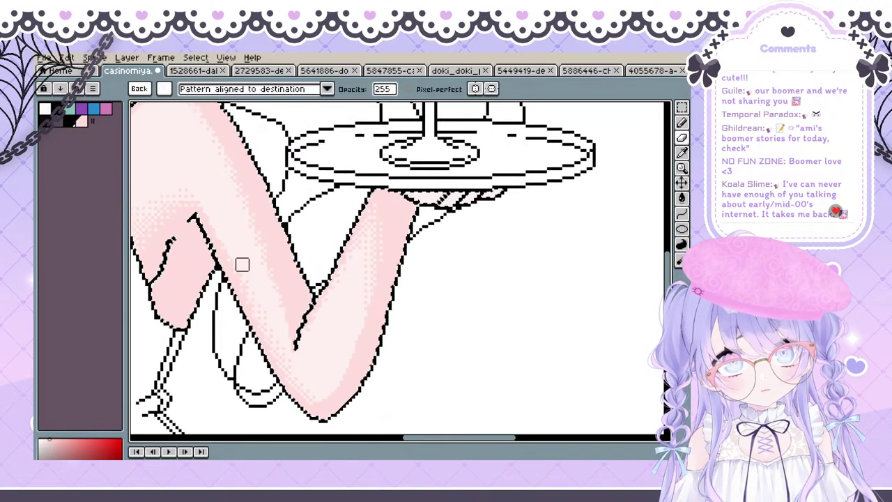
key("b")
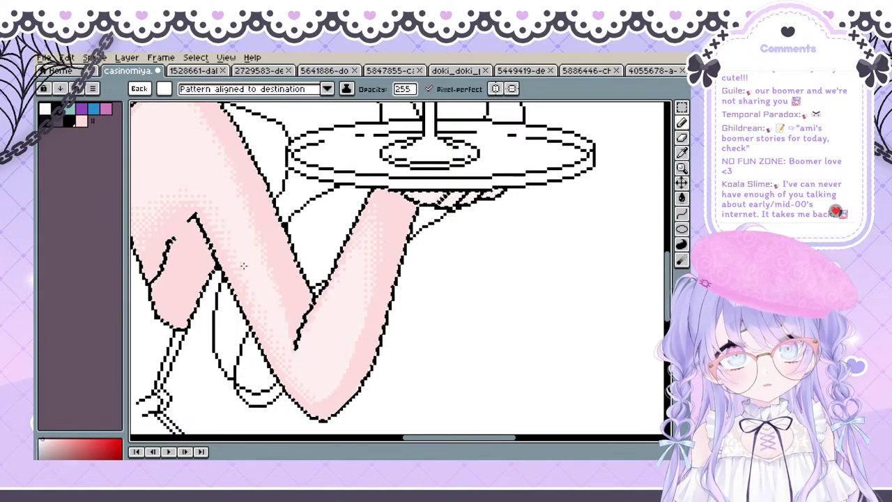
left_click(225, 241, "alt")
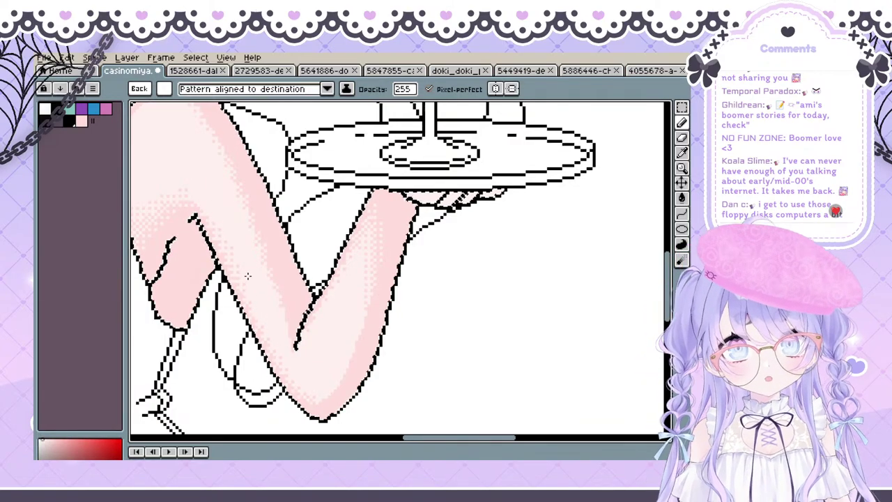
left_click_drag(237, 199, 255, 210)
key("b")
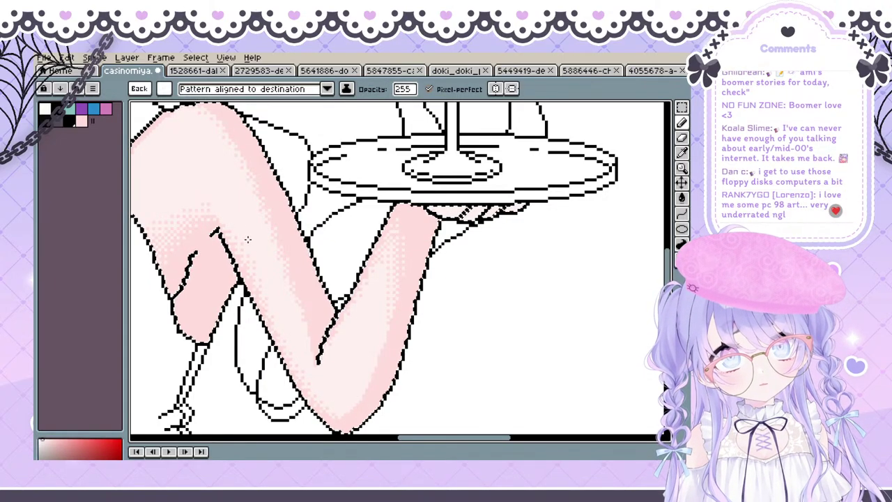
Clear the remaining dithering from the underside of the raised upper arm between the armpit and the elbow
key("space")
mouse_move(251, 174)
left_mouse_down()
mouse_move(249, 221)
mouse_move(239, 162)
left_mouse_up()
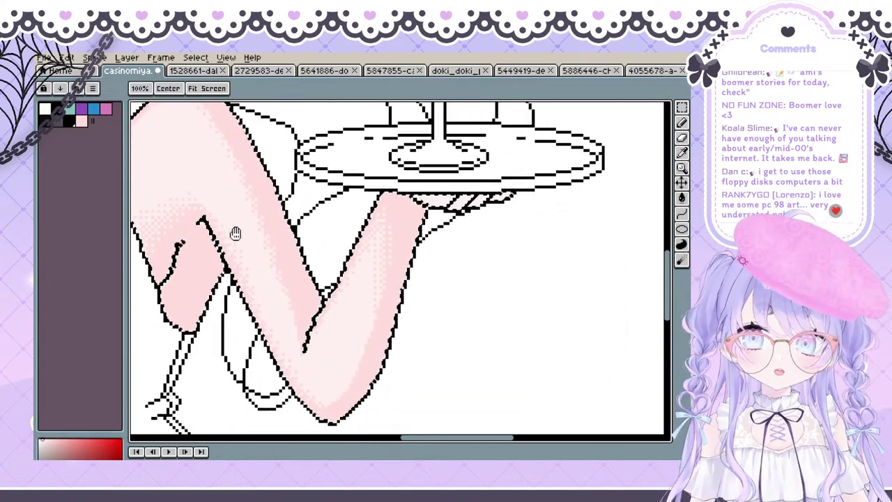
key("ctrl+z")
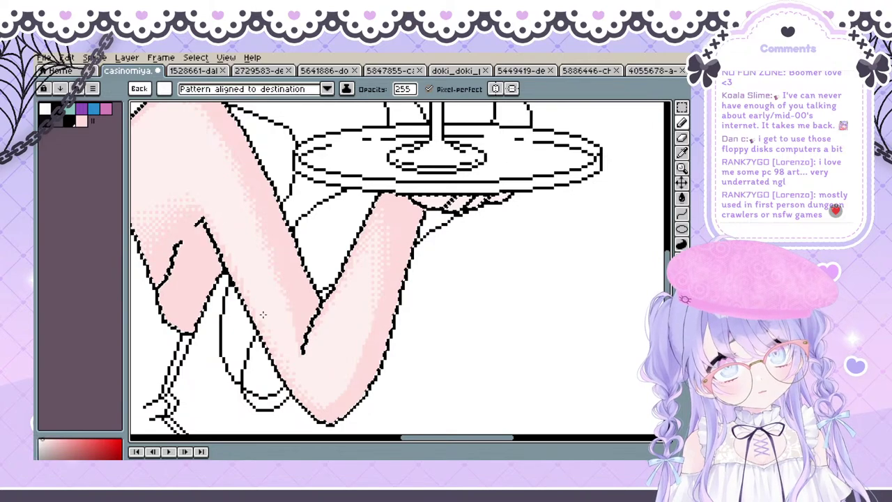
key("space")
left_click_drag(225, 237, 223, 221)
key("e")
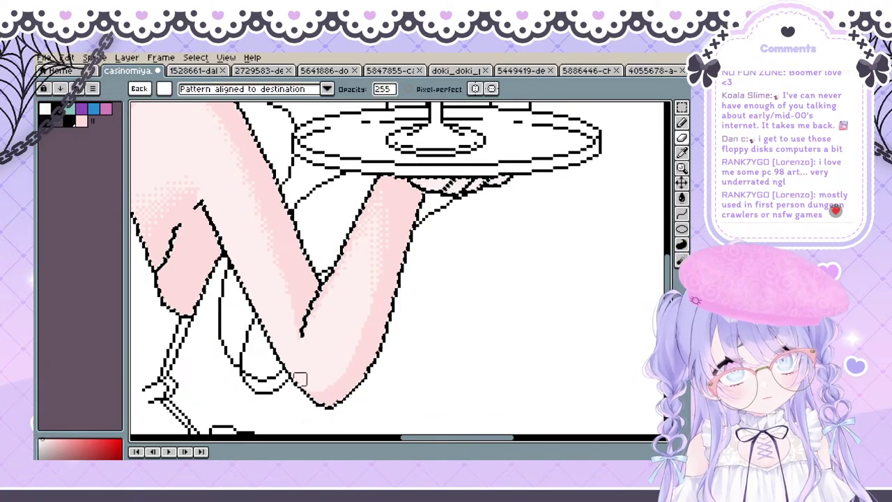
key("space")
mouse_move(287, 326)
left_mouse_down()
mouse_move(283, 338)
mouse_move(308, 335)
left_mouse_up()
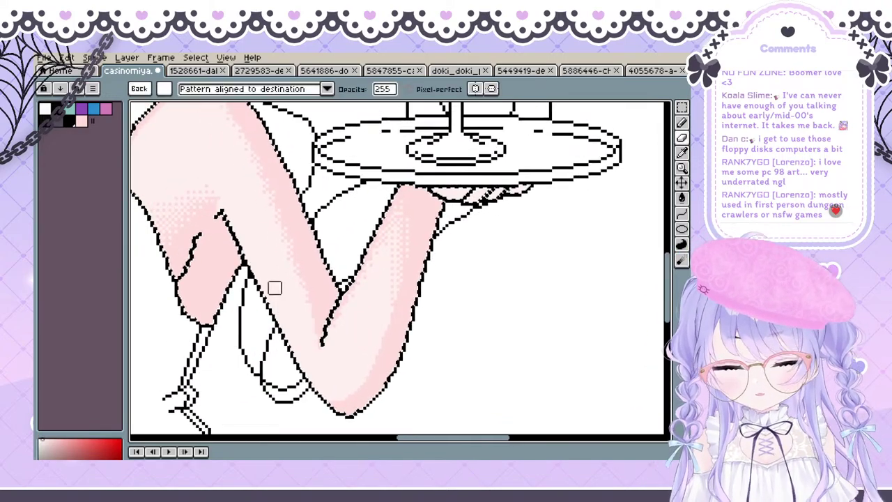
Redraw the pink dithering along the underside of the raised upper arm down to the elbow, undoing unwanted strokes
key("b")
key("space")
mouse_move(263, 257)
left_mouse_down()
mouse_move(269, 269)
mouse_move(248, 244)
mouse_move(259, 262)
left_mouse_up()
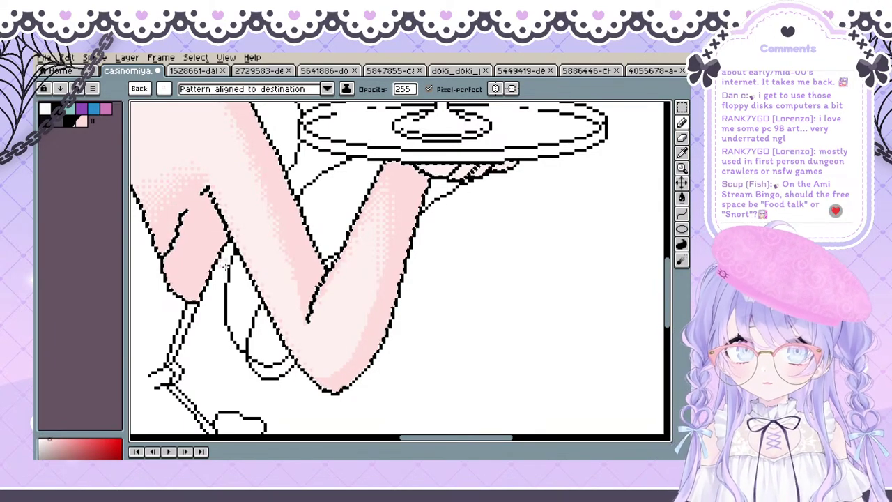
scroll(224, 267, "up", 2)
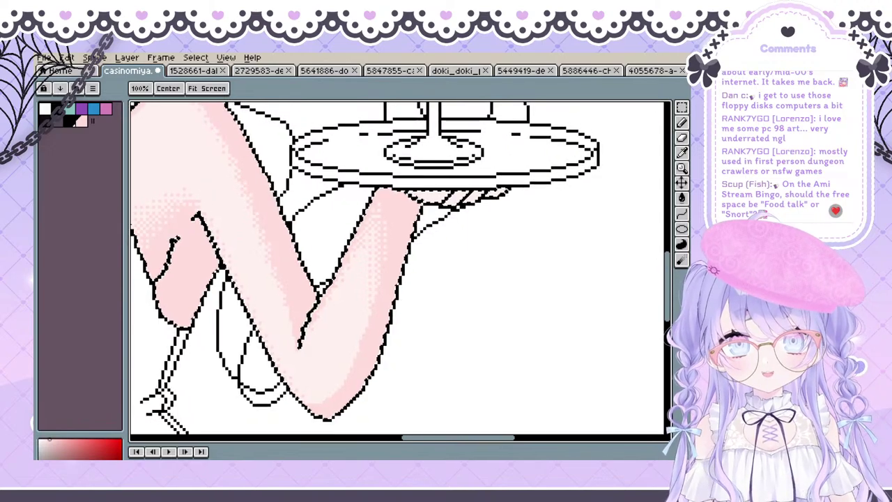
key("ctrl+z")
key("ctrl+z")
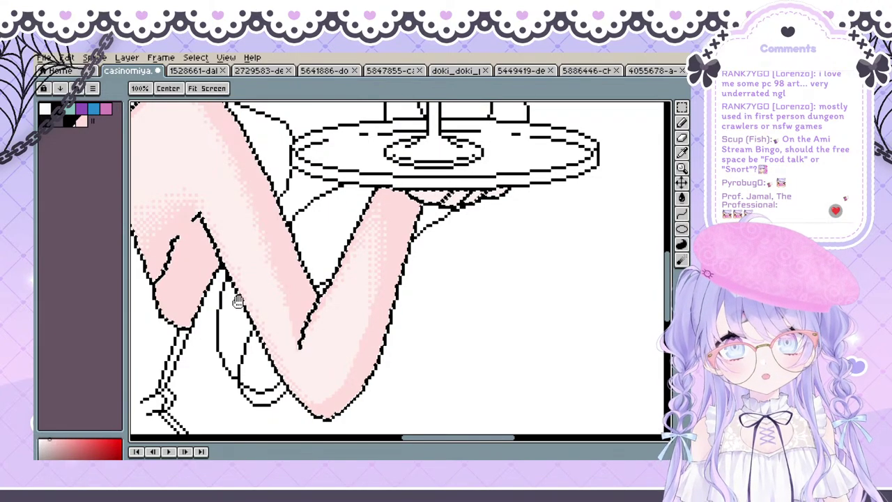
scroll(234, 299, "up", 2)
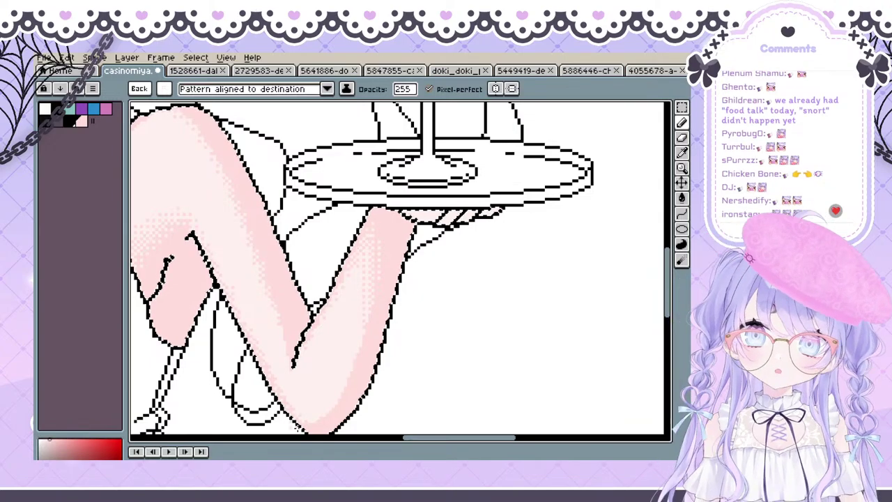
left_click_drag(256, 347, 264, 314)
left_click_drag(266, 251, 262, 272)
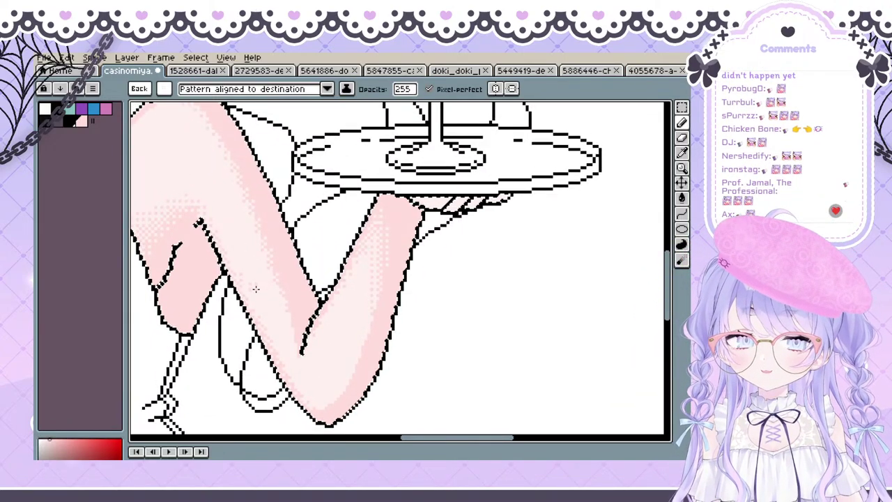
left_click_drag(263, 300, 272, 330)
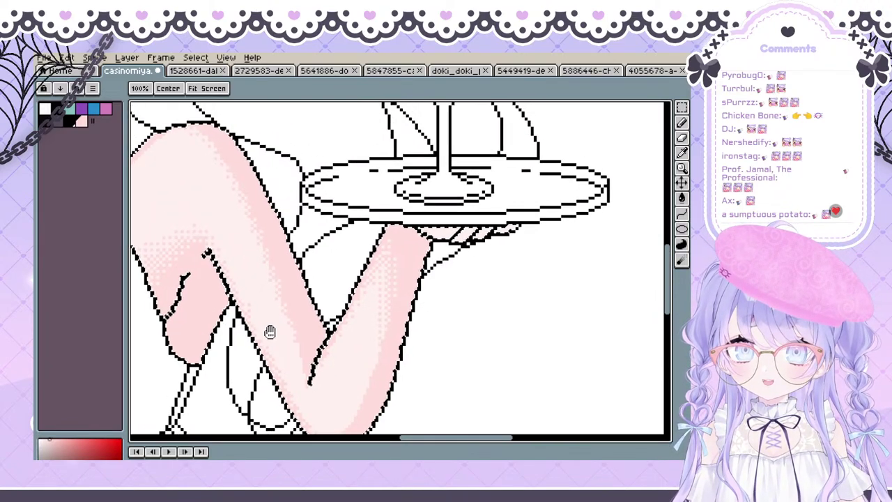
left_click_drag(236, 307, 235, 296)
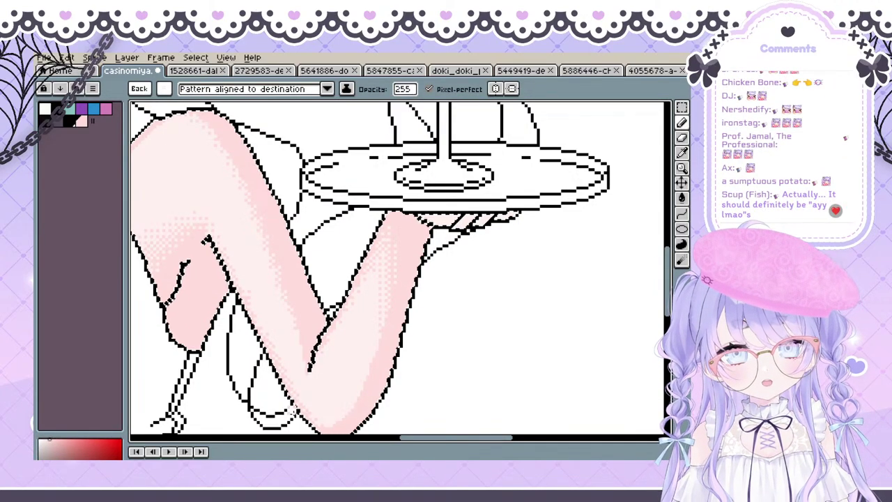
Review the dithered shading on the raised arm and shoulder, comparing close-ups with the whole figure
scroll(516, 214, "down", 5)
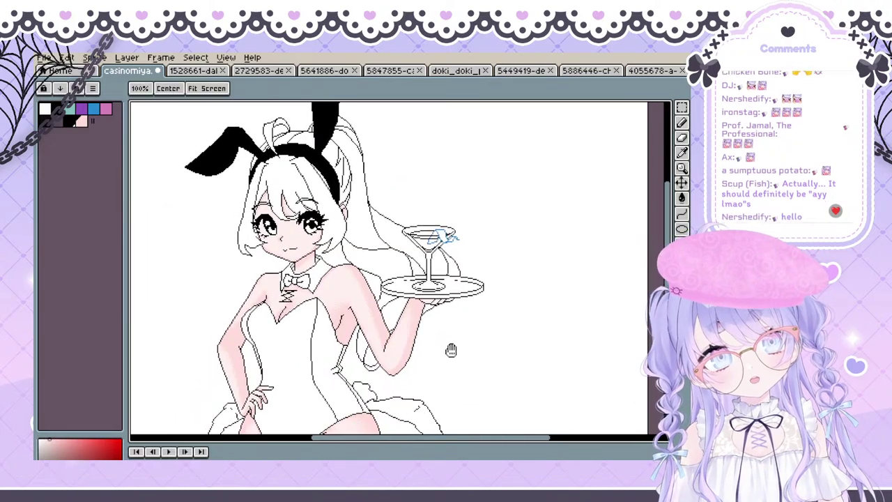
key("g")
key("h")
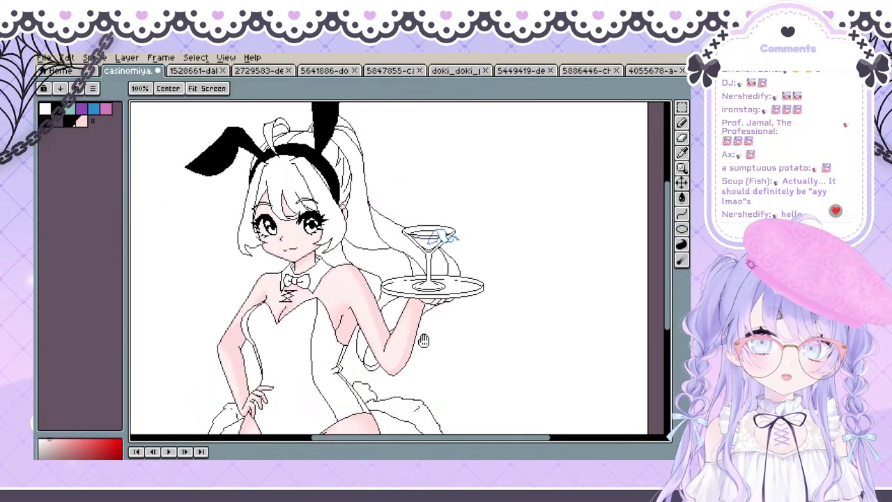
mouse_move(488, 355)
left_mouse_down()
mouse_move(471, 271)
mouse_move(405, 312)
mouse_move(414, 355)
left_mouse_up()
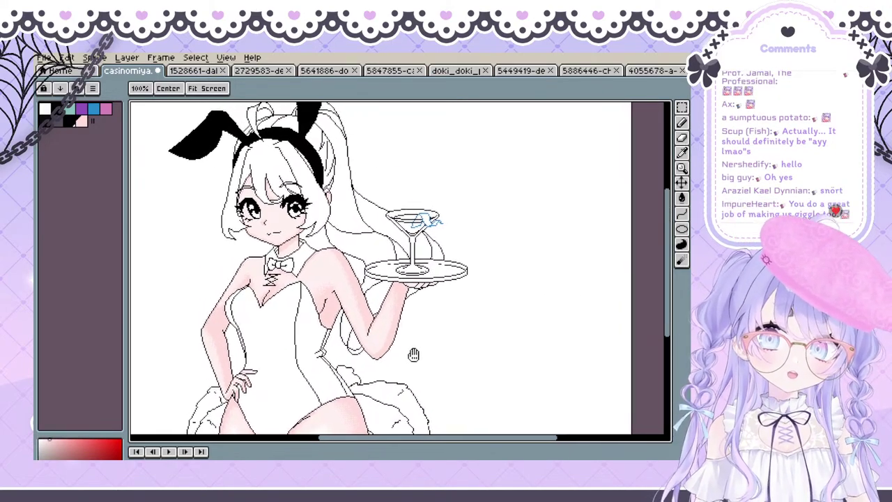
scroll(360, 292, "up", 2)
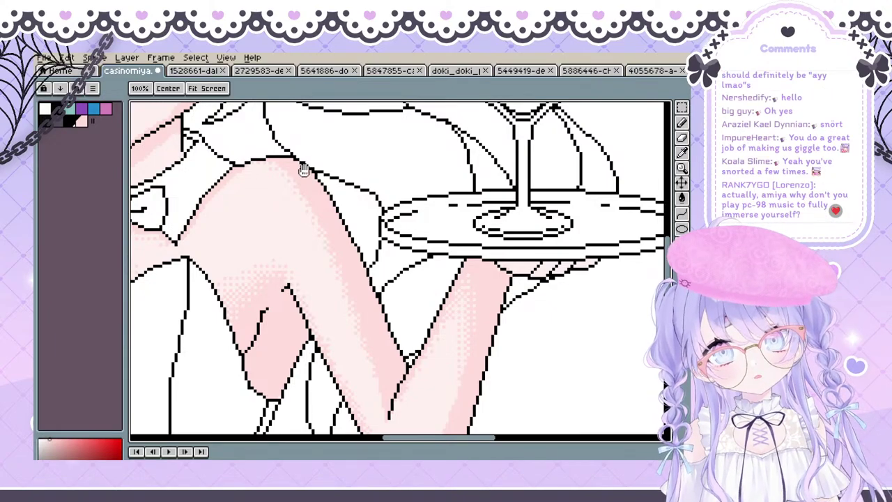
left_click_drag(302, 172, 279, 188)
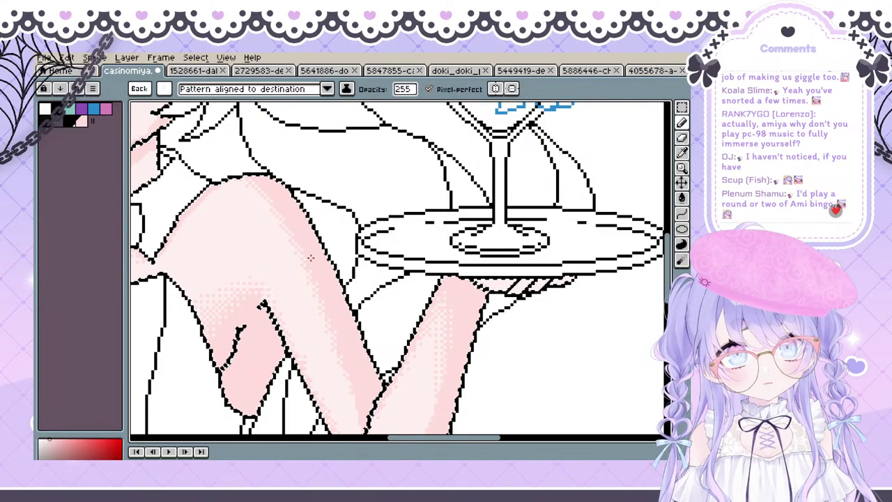
scroll(342, 366, "down", 1)
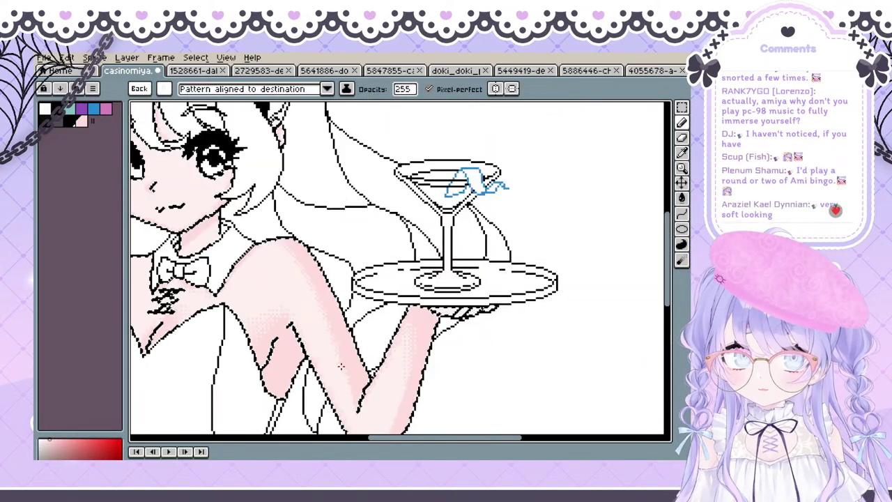
left_click_drag(342, 366, 404, 358)
scroll(405, 358, "down", 1)
scroll(411, 357, "up", 4)
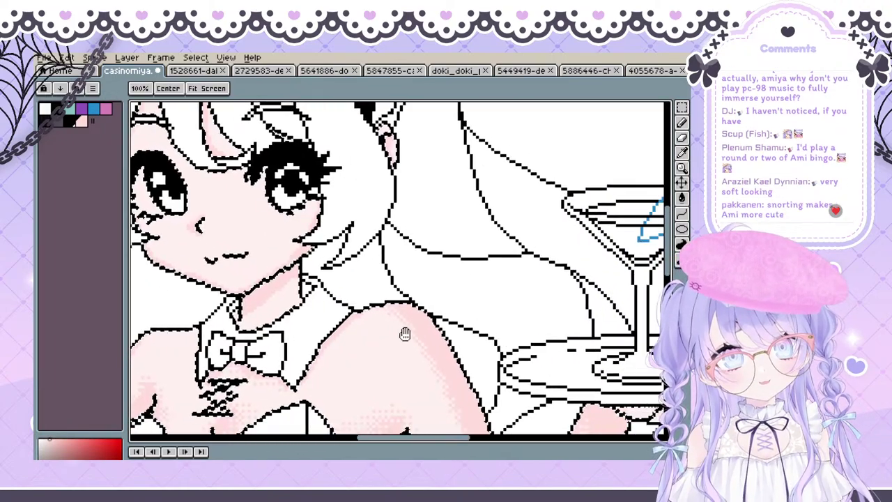
left_click_drag(370, 272, 302, 235)
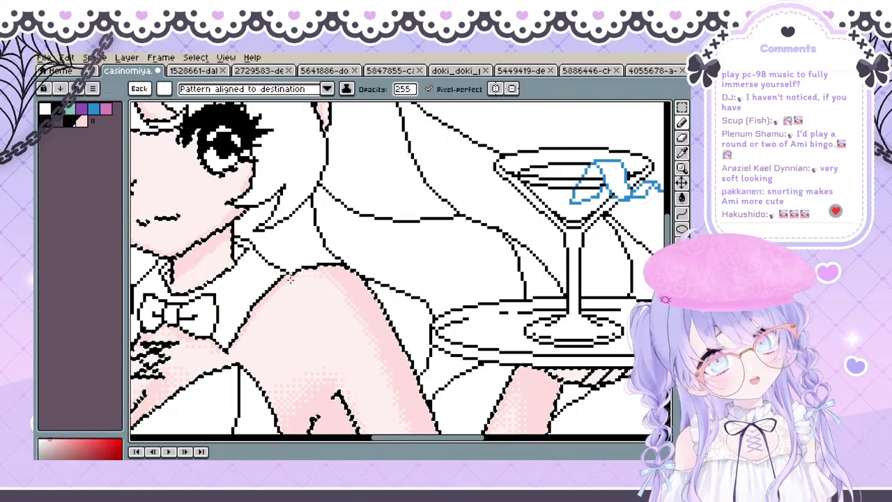
key("v")
key("b")
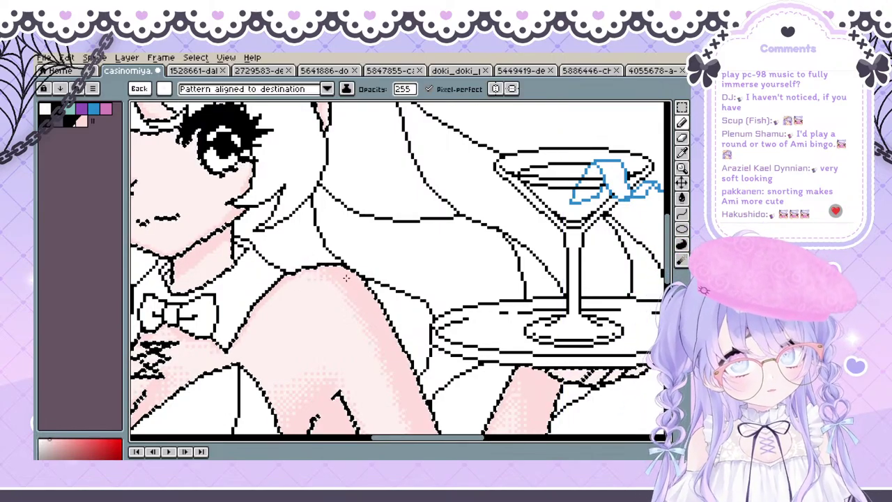
key("v")
key("b")
scroll(348, 272, "down", 4)
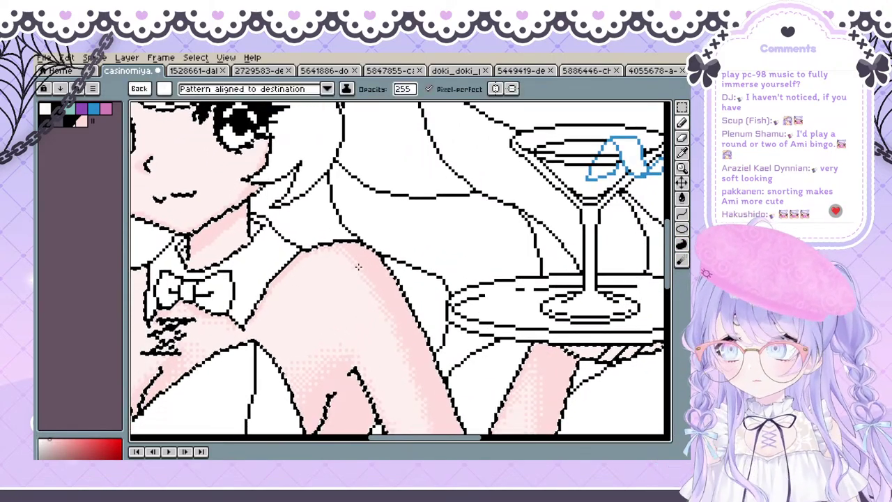
left_click_drag(374, 287, 371, 256)
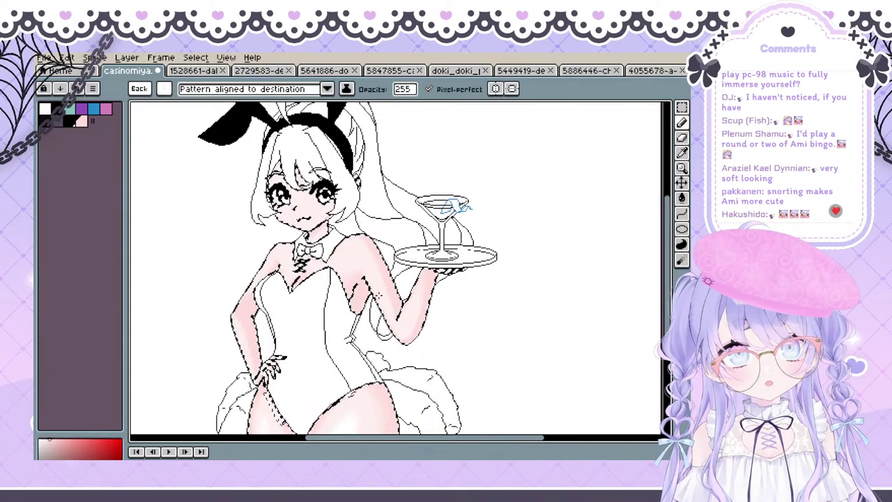
Check the skin shading across the arms, chest and thighs at normal size and closer in
left_click(383, 309, "ctrl")
left_click_drag(365, 331, 368, 306)
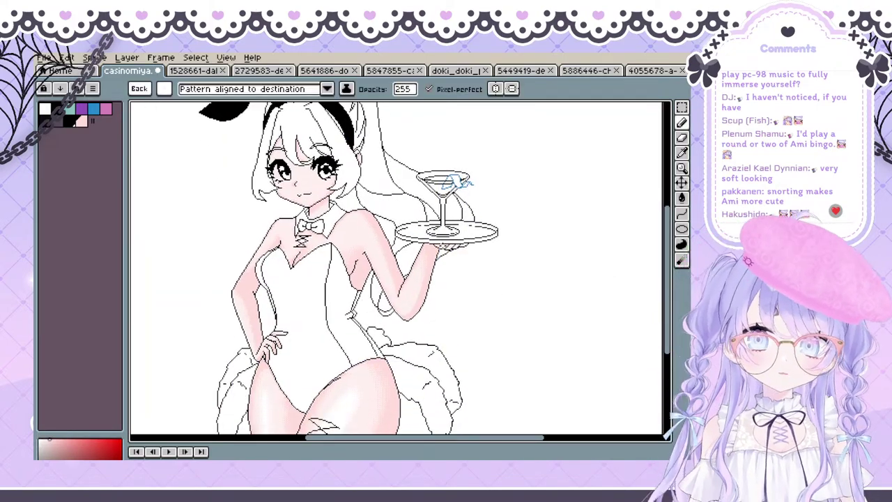
mouse_move(389, 278)
left_mouse_down()
mouse_move(372, 221)
mouse_move(366, 258)
mouse_move(347, 278)
left_mouse_up()
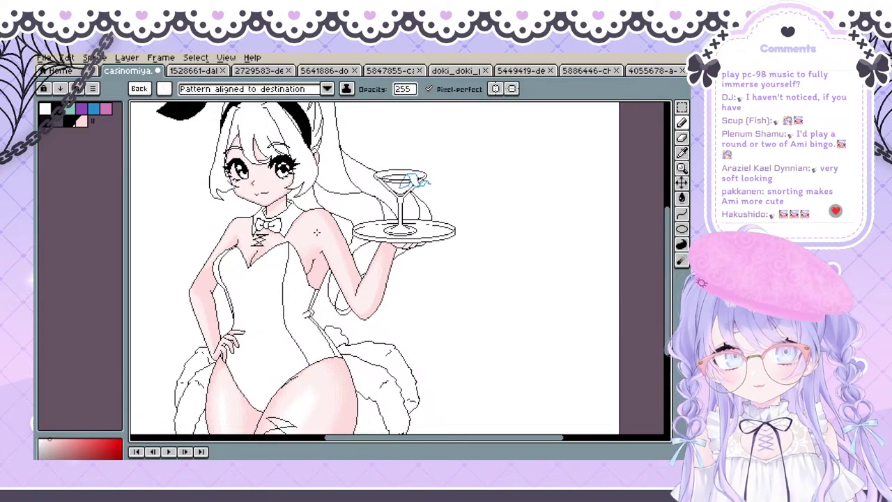
scroll(296, 249, "down", 1)
scroll(293, 249, "up", 1)
mouse_move(287, 212)
left_mouse_down()
mouse_move(286, 303)
mouse_move(336, 206)
mouse_move(316, 183)
left_mouse_up()
scroll(334, 203, "up", 1)
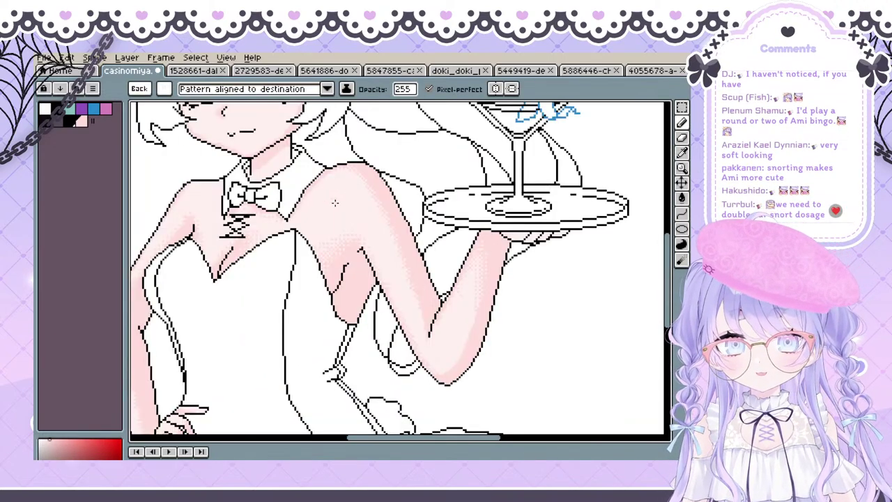
scroll(333, 202, "down", 1)
key("space")
mouse_move(322, 250)
left_mouse_down()
mouse_move(320, 289)
mouse_move(276, 230)
left_mouse_up()
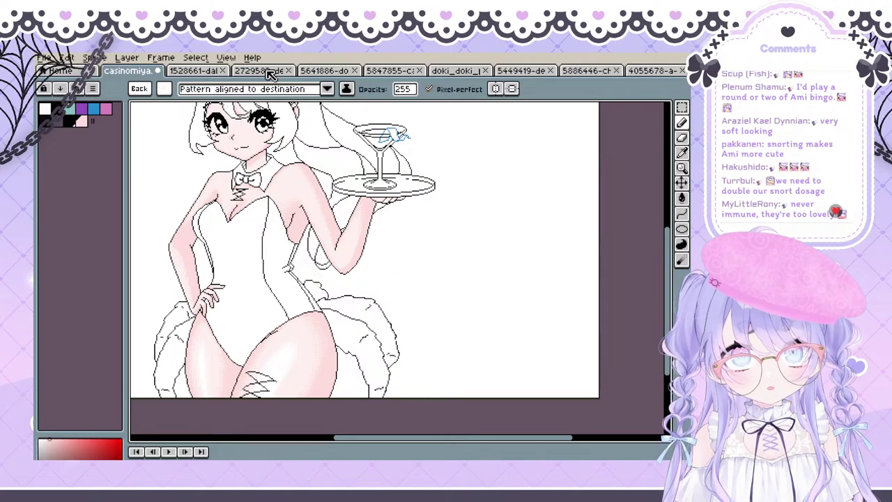
scroll(337, 253, "up", 1)
scroll(395, 251, "down", 1)
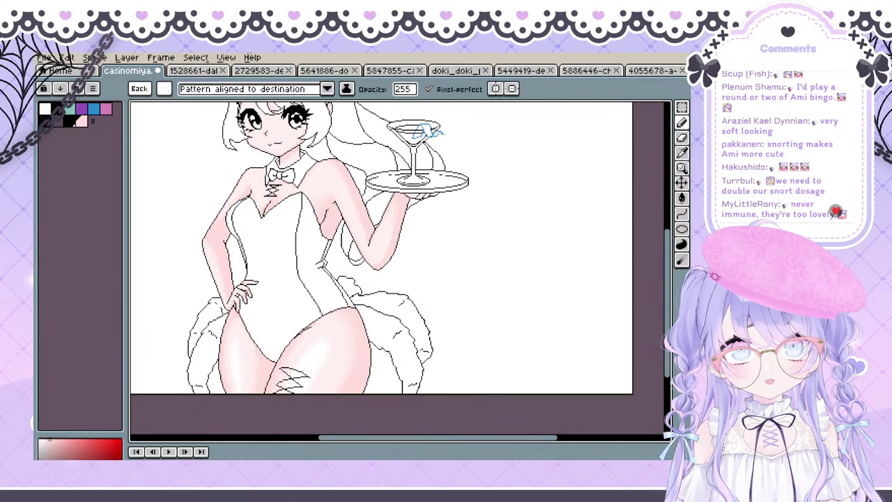
Browse the open pixel-art reference images to compare how their skin and outfits are shaded
left_click(275, 71)
left_click(325, 72)
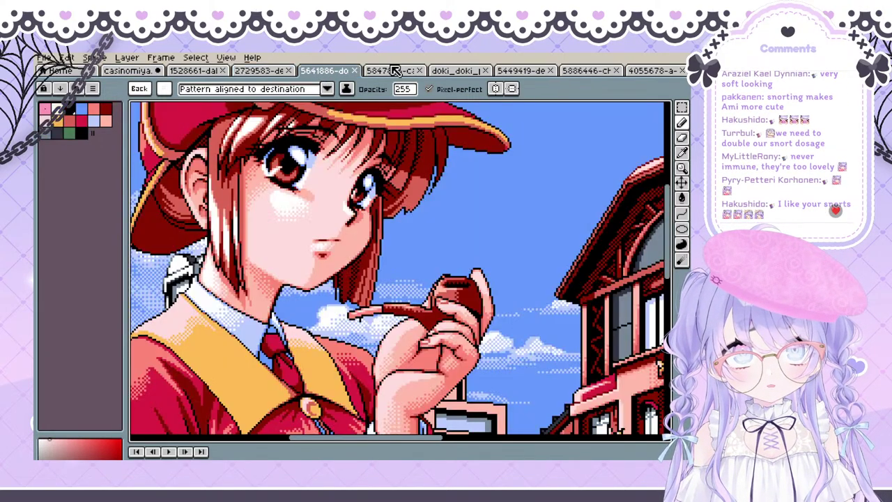
left_click(395, 71)
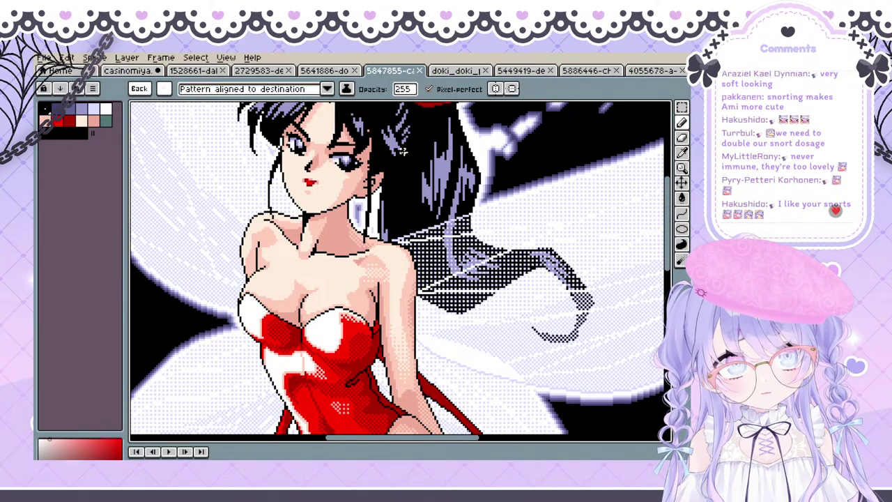
scroll(395, 171, "down", 1)
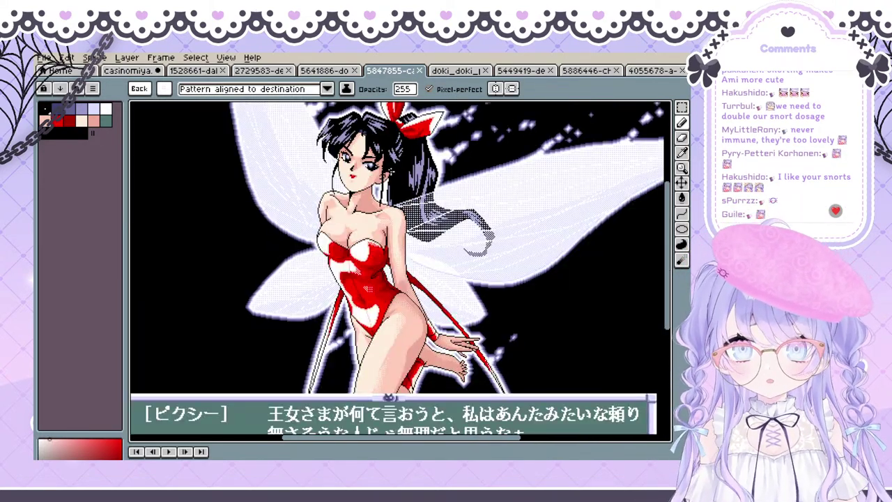
left_click_drag(342, 215, 291, 184)
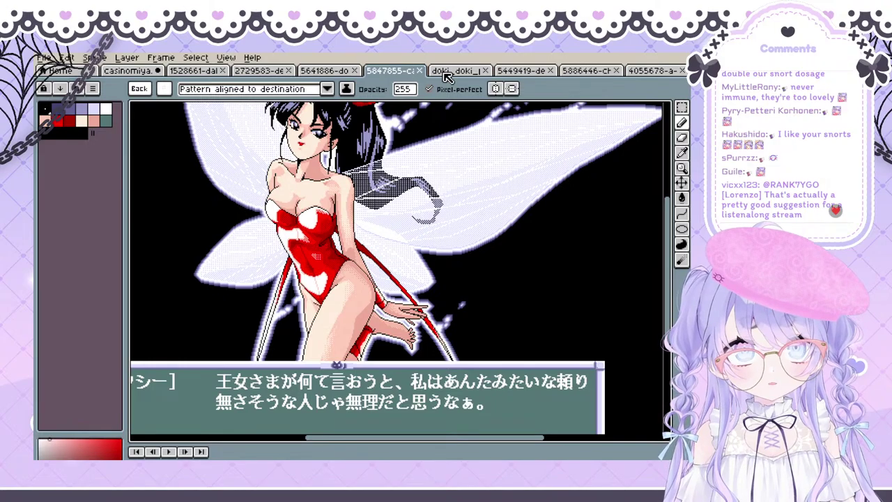
left_click(446, 72)
left_click(407, 72)
left_click(525, 72)
left_click(403, 73)
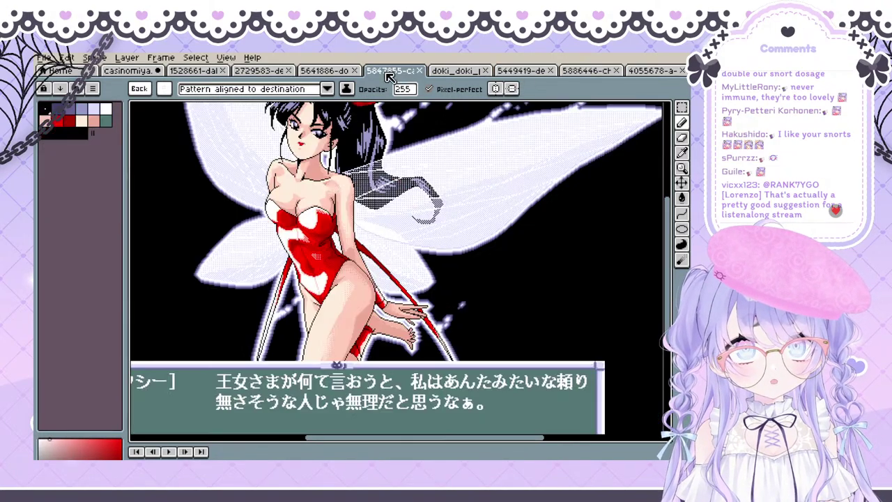
left_click(591, 72)
left_click(646, 72)
scroll(449, 115, "down", 3)
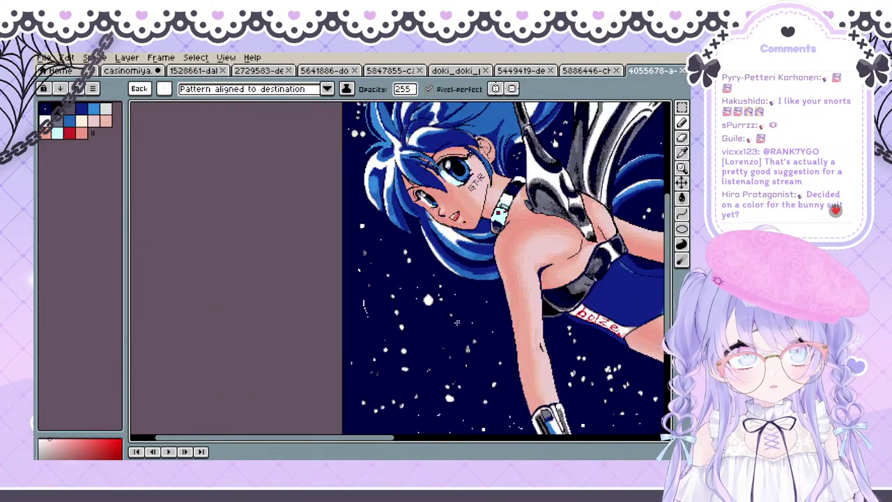
scroll(402, 185, "up", 1)
left_click_drag(402, 185, 388, 186)
left_click(343, 73)
left_click(403, 74)
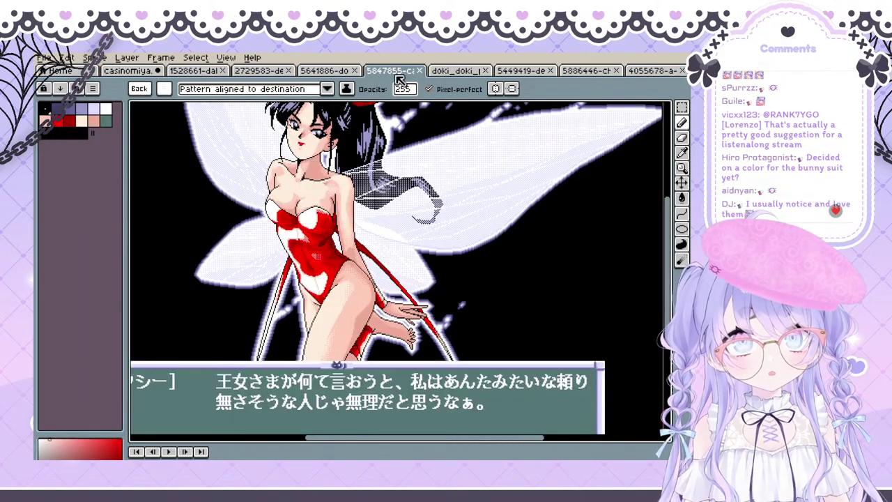
Examine the highlights and dithered shadows on the red bodysuit in the winged-woman reference, sampling its colour
scroll(286, 289, "up", 1)
left_click_drag(285, 289, 233, 349)
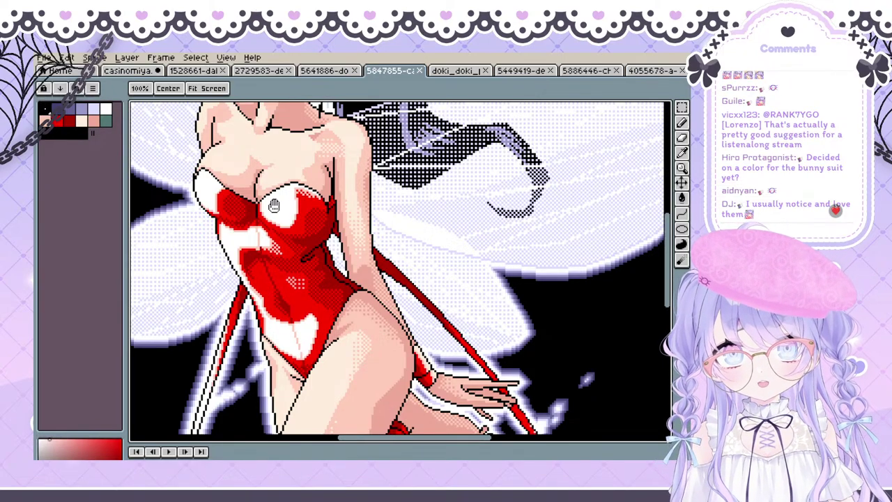
left_click_drag(292, 207, 211, 243)
key("b")
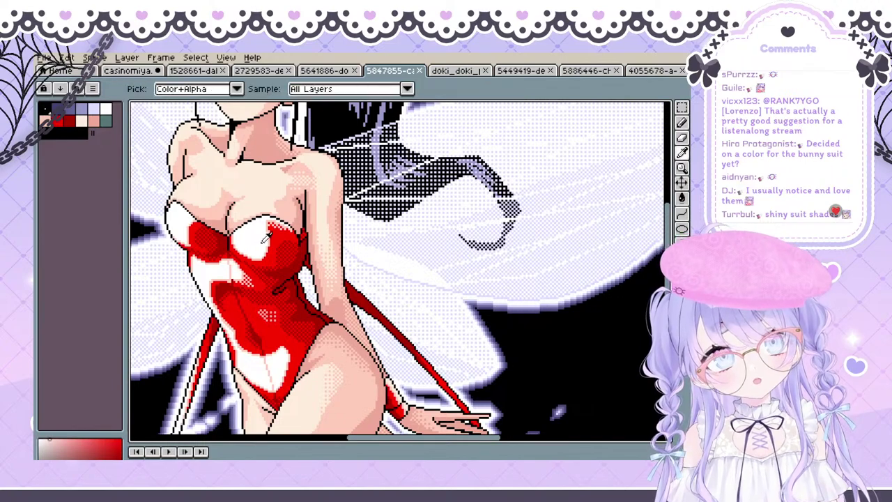
left_click(280, 235, "alt")
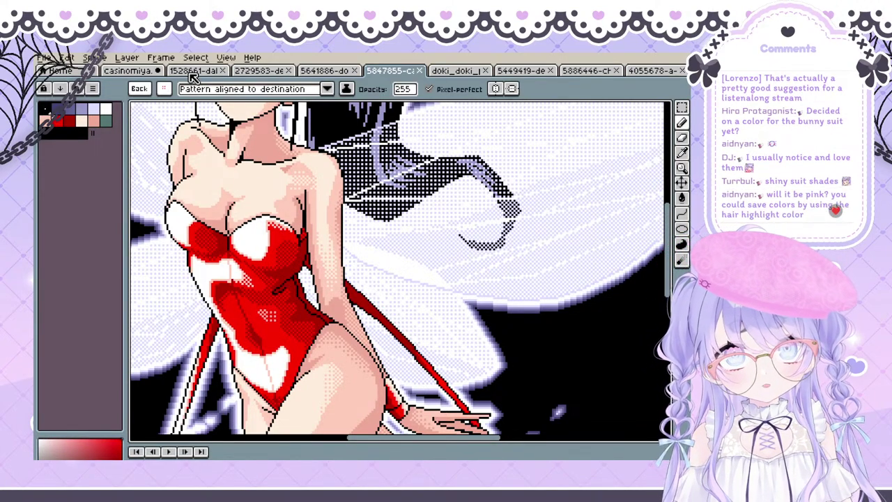
Return to the casinomiya drawing and shift the drawing colour to a magenta hue
left_click(142, 71)
left_click_drag(247, 198, 220, 211)
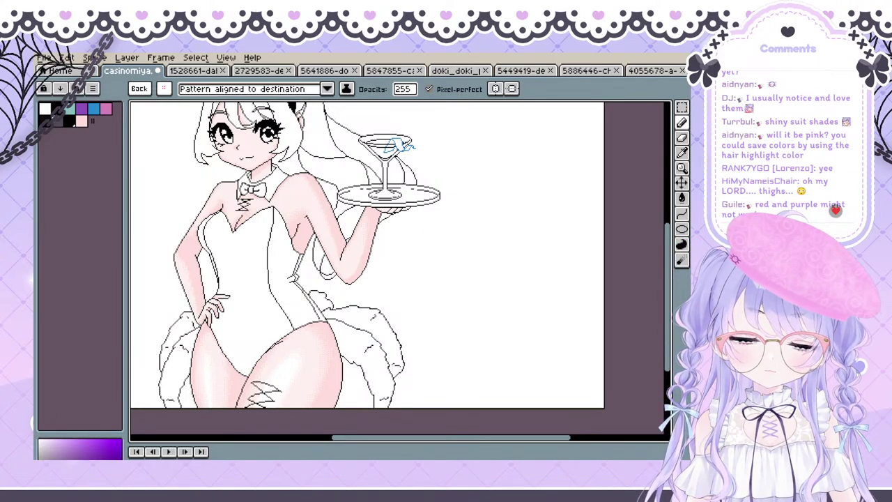
left_click_drag(102, 480, 79, 481)
left_click_drag(94, 466, 107, 465)
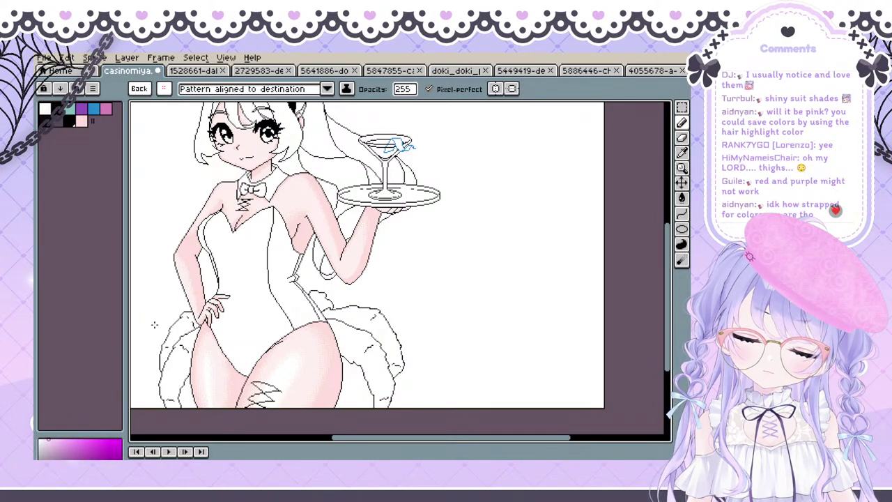
Fill the front panel of the bunny suit's body with a sparse pale magenta dither pattern
key("space")
left_click_drag(249, 296, 263, 298)
left_click_drag(263, 297, 269, 276)
scroll(268, 318, "up", 1)
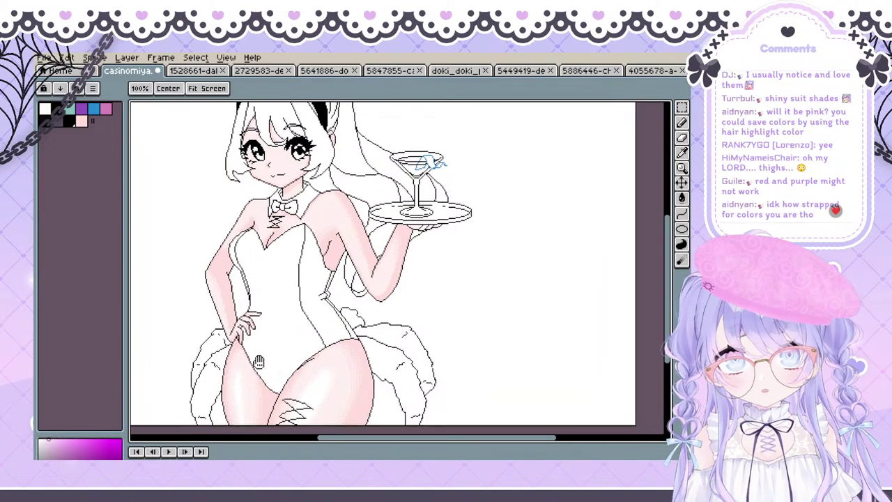
scroll(256, 332, "down", 1)
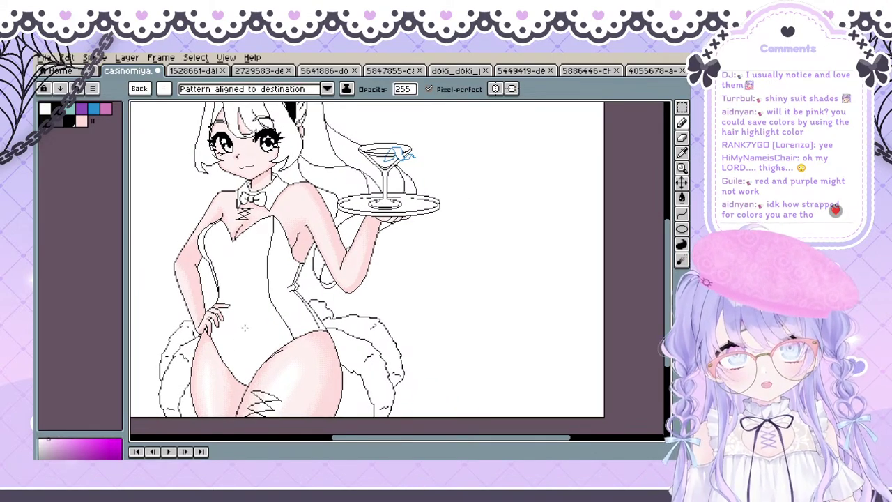
scroll(245, 328, "up", 1)
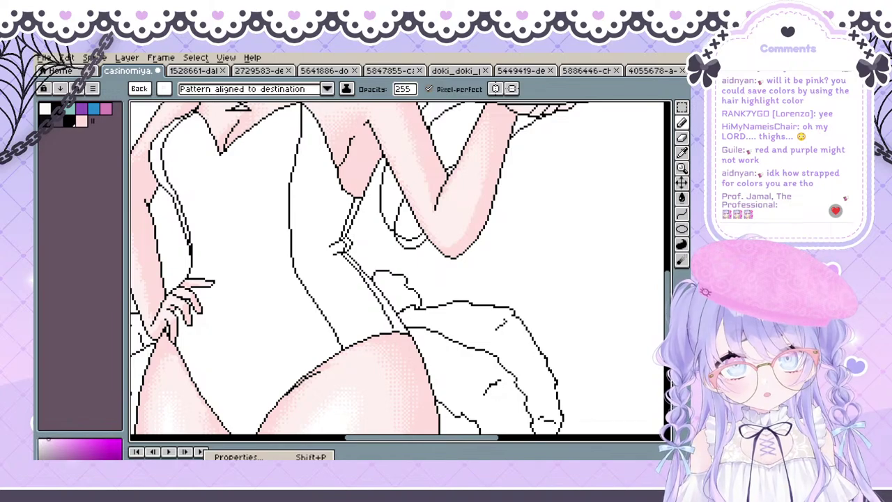
right_click(207, 451)
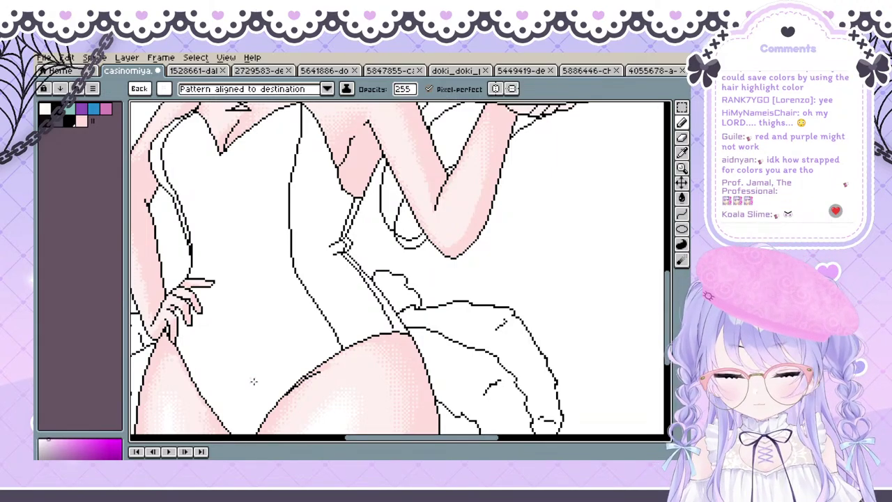
key("g")
left_click(243, 358)
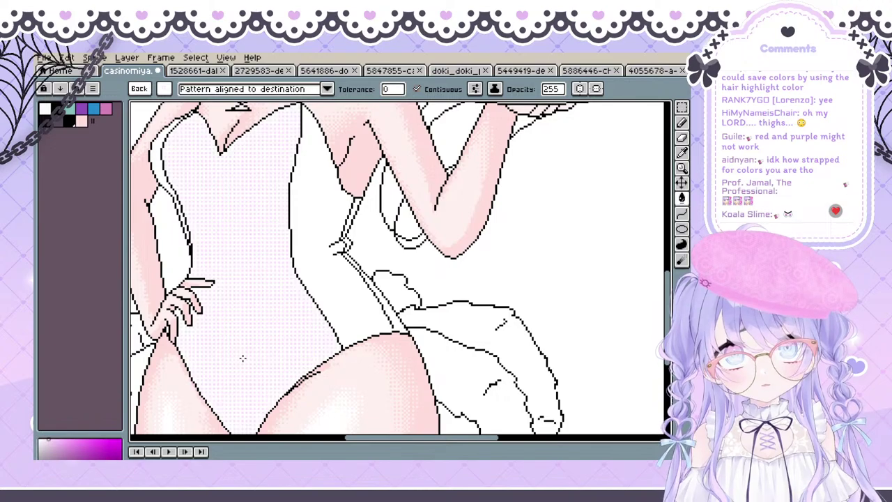
left_click_drag(250, 321, 247, 322)
scroll(249, 337, "down", 1)
scroll(251, 331, "up", 1)
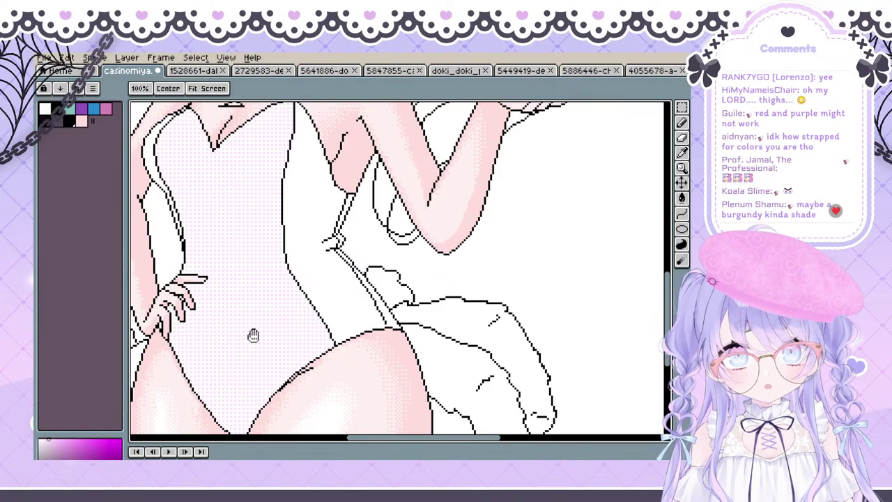
left_click_drag(252, 381, 262, 392)
left_click(178, 148)
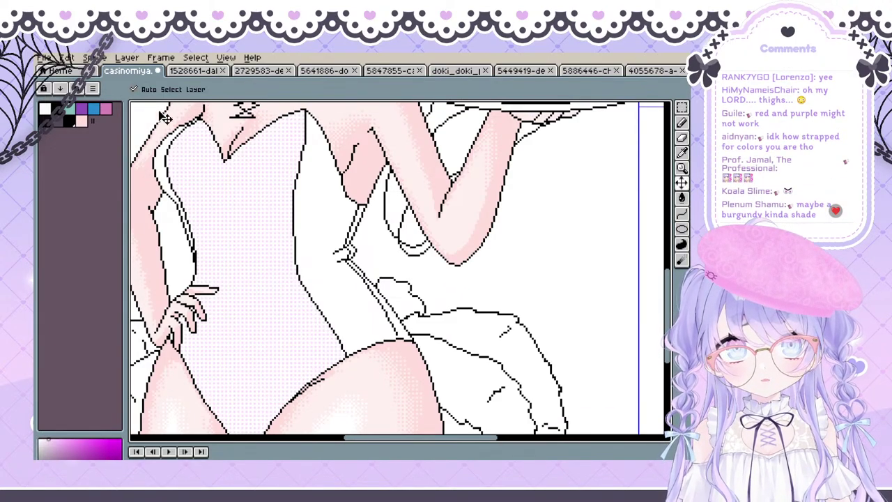
Replace the dither pattern on the bunny suit's front panel with a solid pale magenta fill
scroll(225, 192, "down", 4)
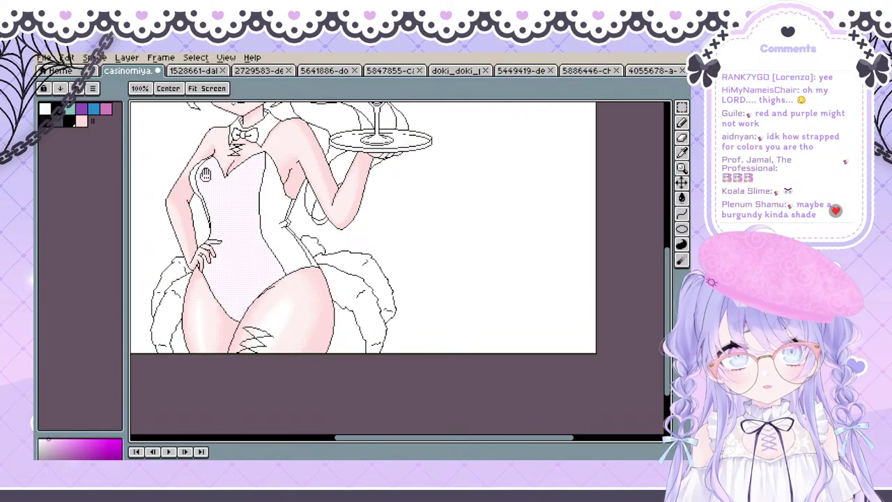
scroll(209, 181, "up", 4)
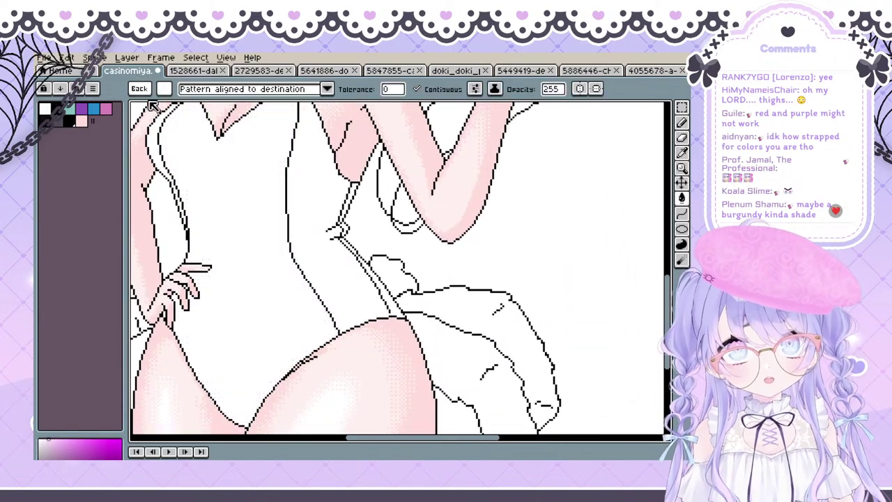
left_click(165, 90)
left_click(169, 105)
left_click(215, 190)
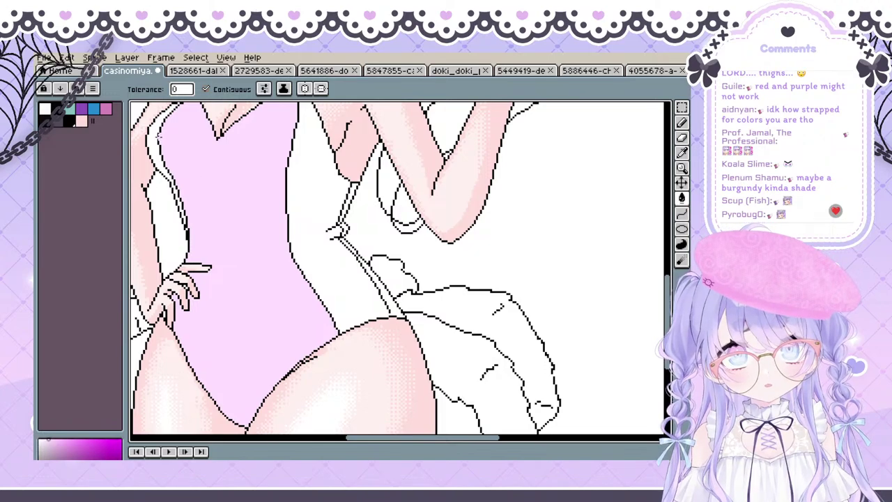
Fill the suit's remaining side panels and narrow edge strips with the same solid pale magenta
scroll(315, 205, "down", 2)
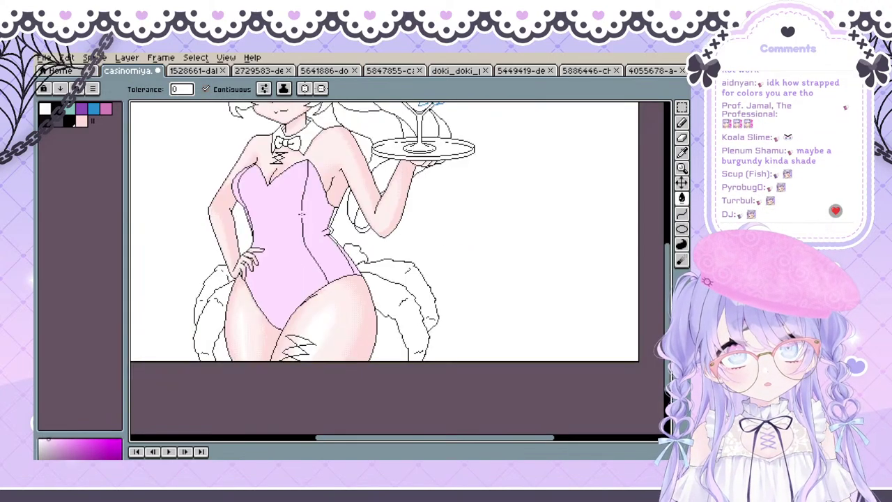
left_click_drag(218, 202, 212, 232)
scroll(250, 224, "up", 2)
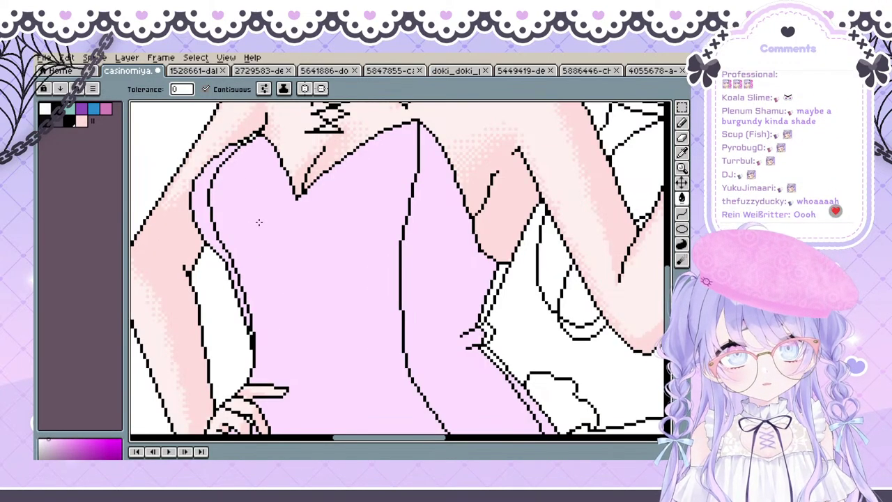
left_click_drag(250, 335, 239, 326)
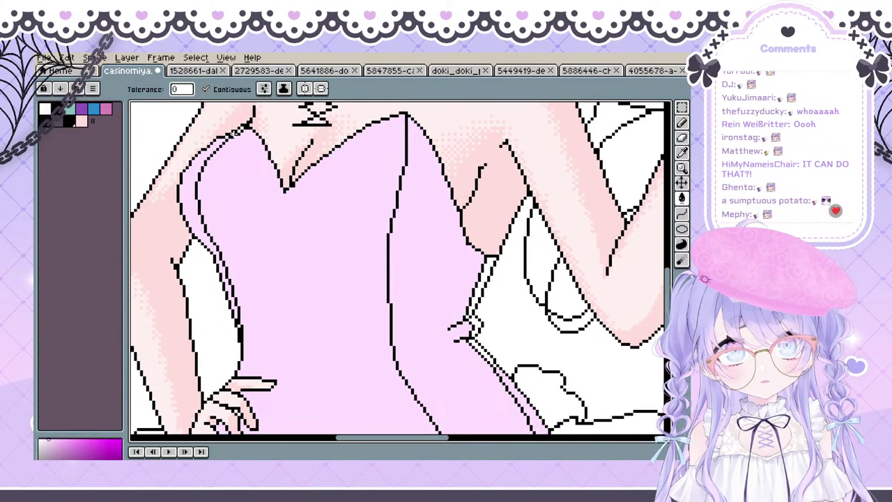
left_click_drag(404, 259, 253, 214)
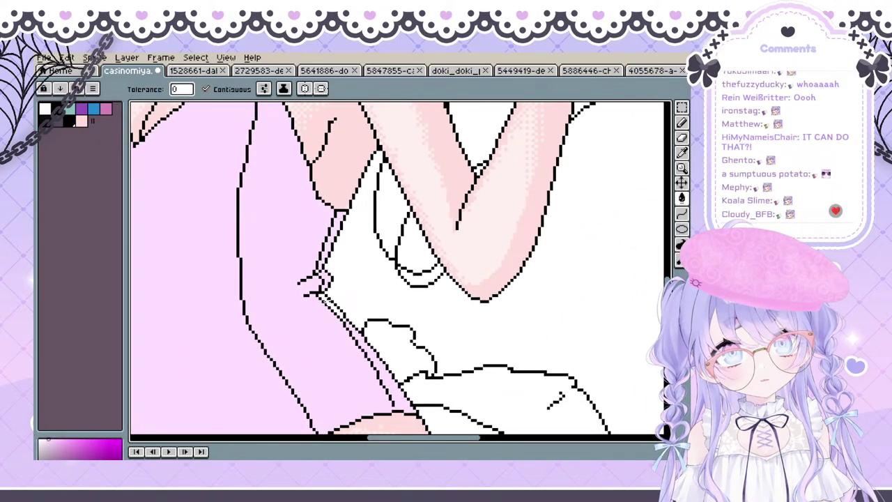
mouse_move(351, 341)
left_mouse_down()
mouse_move(464, 239)
mouse_move(412, 217)
left_mouse_up()
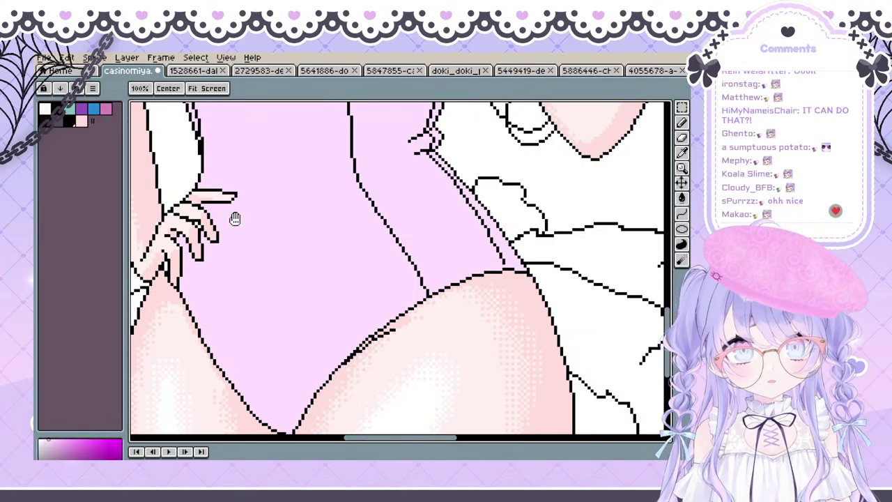
left_click_drag(235, 218, 253, 253)
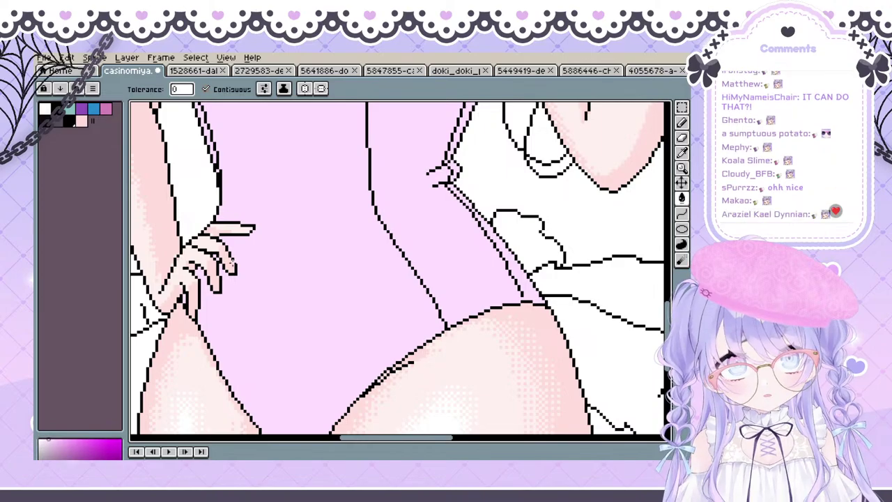
scroll(234, 272, "down", 3)
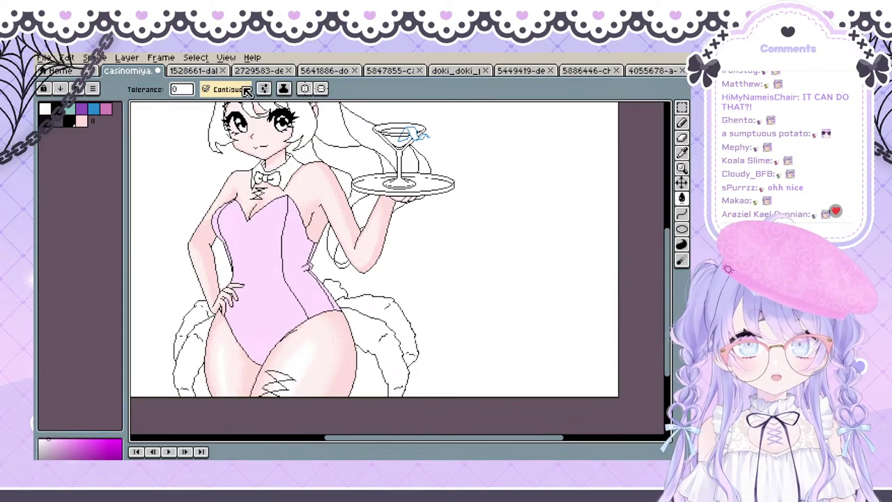
Find the winged-woman reference with the red bodysuit and reorder the open files so it sits directly beside the casinomiya drawing
left_click(199, 71)
left_click(262, 70)
left_click(319, 70)
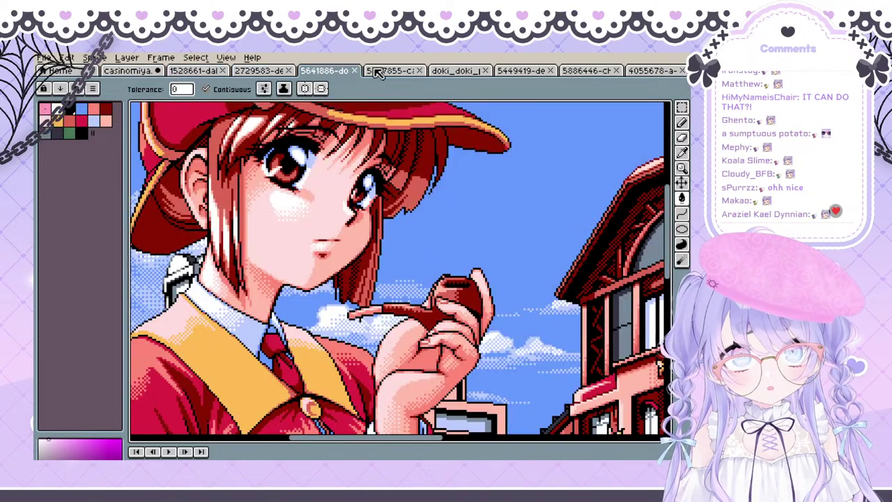
left_click(391, 71)
left_click_drag(393, 72, 220, 79)
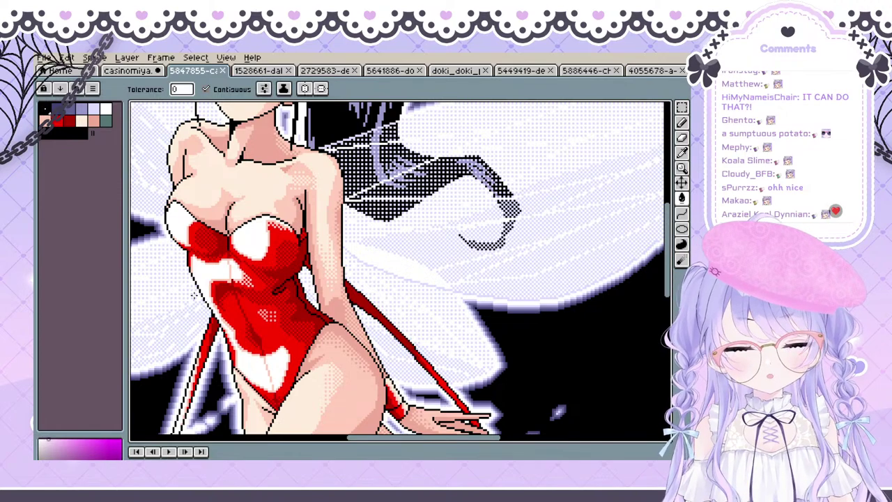
Return to the casinomiya drawing, keep the suit's pale magenta in the palette, and set the drawing colour to the darker magenta fbb3ff
left_click(138, 72)
left_click_drag(270, 295, 255, 280)
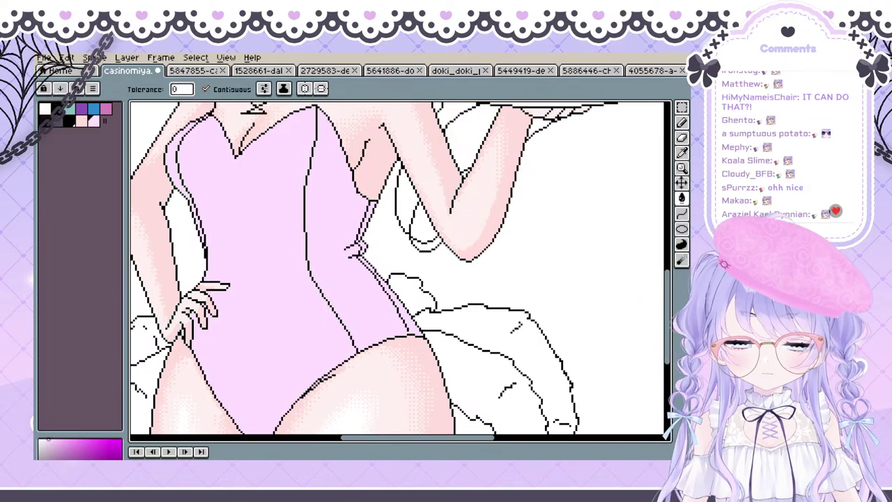
left_click(69, 469)
left_click(70, 477)
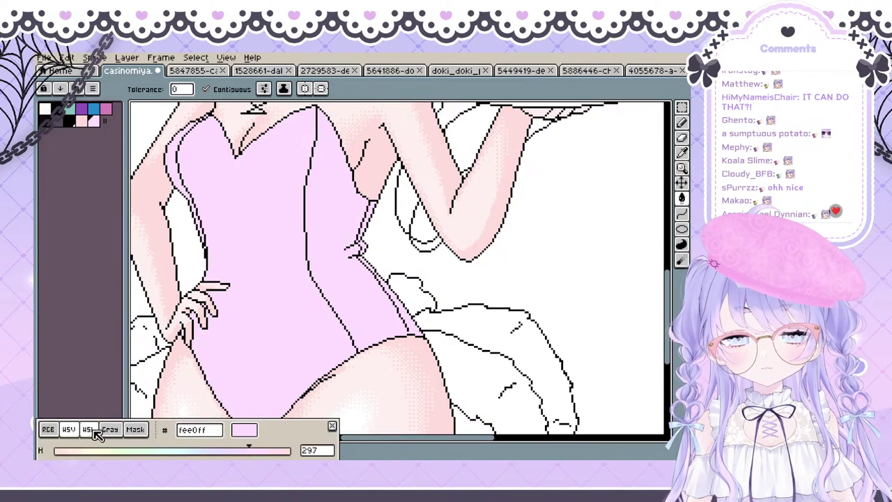
left_click(94, 430)
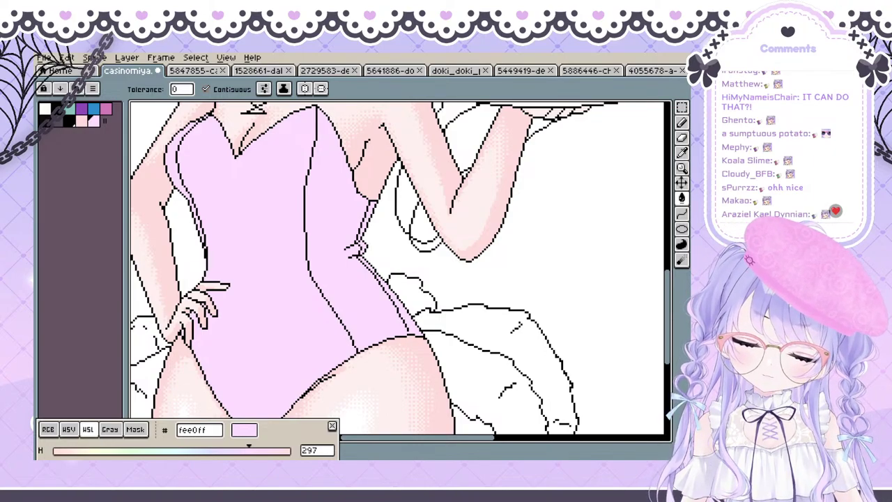
left_click_drag(276, 480, 265, 479)
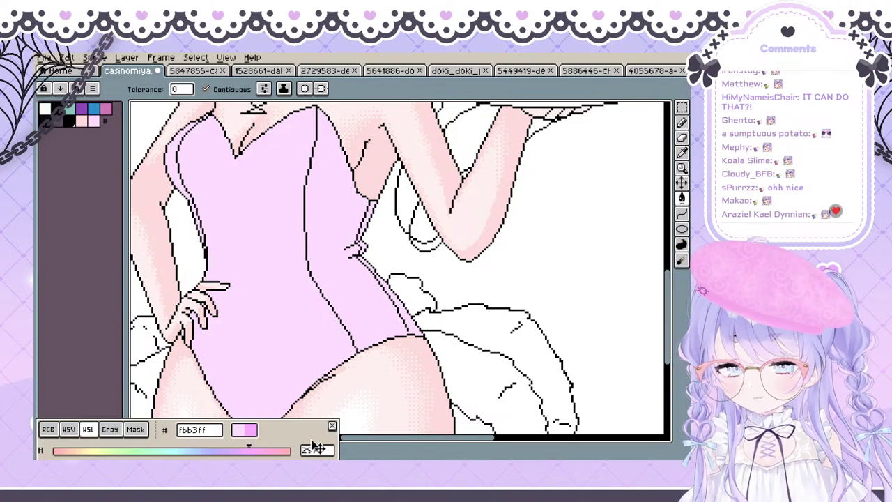
left_click(331, 426)
Try shading the suit's front panel in the darker magenta with a fill and freehand 2 px pencil strokes
left_click(288, 301)
key("ctrl+z")
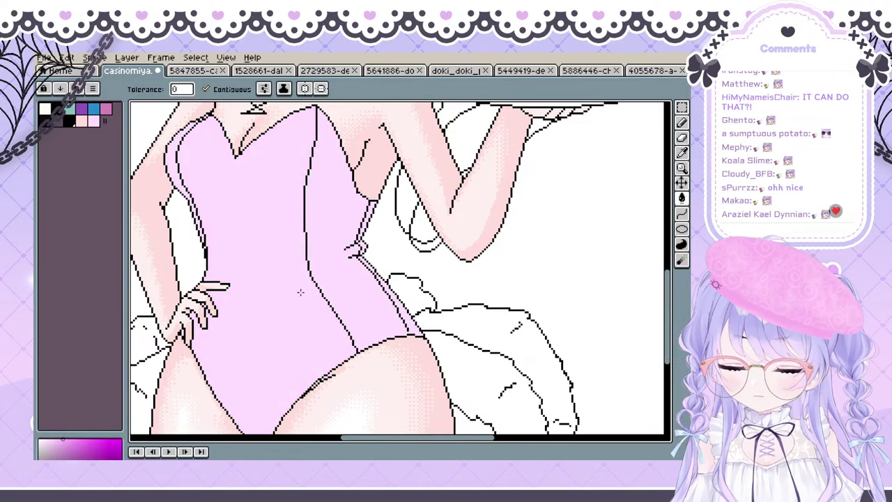
key("b")
mouse_move(311, 268)
left_mouse_down()
mouse_move(293, 346)
mouse_move(314, 350)
mouse_move(378, 253)
mouse_move(381, 288)
mouse_move(330, 394)
left_mouse_up()
key("space")
key("ctrl+z")
key("space")
left_click_drag(345, 360, 323, 354)
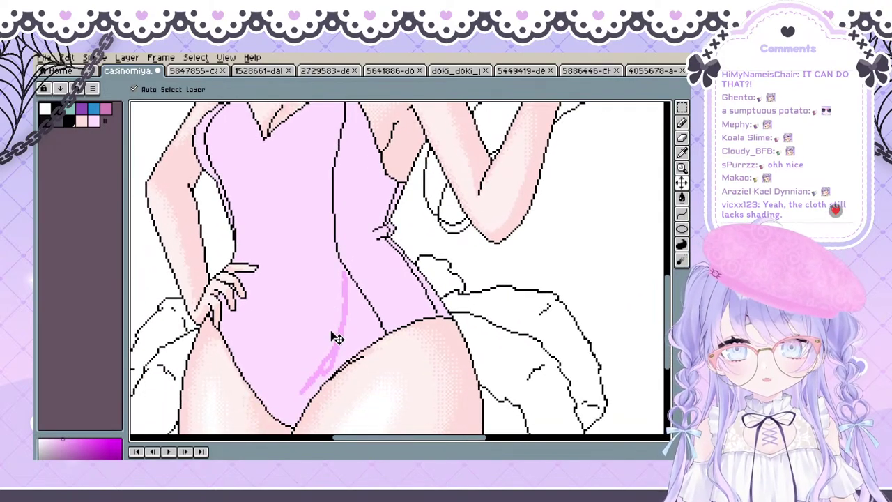
key("ctrl+z")
left_click_drag(364, 115, 207, 412)
key("ctrl+z")
key("space")
mouse_move(315, 353)
left_mouse_down()
mouse_move(298, 367)
mouse_move(283, 360)
left_mouse_up()
left_click_drag(335, 328, 328, 298)
Compare the bodysuit shading in the winged-woman reference with the bunny suit in the casinomiya drawing
left_click(202, 72)
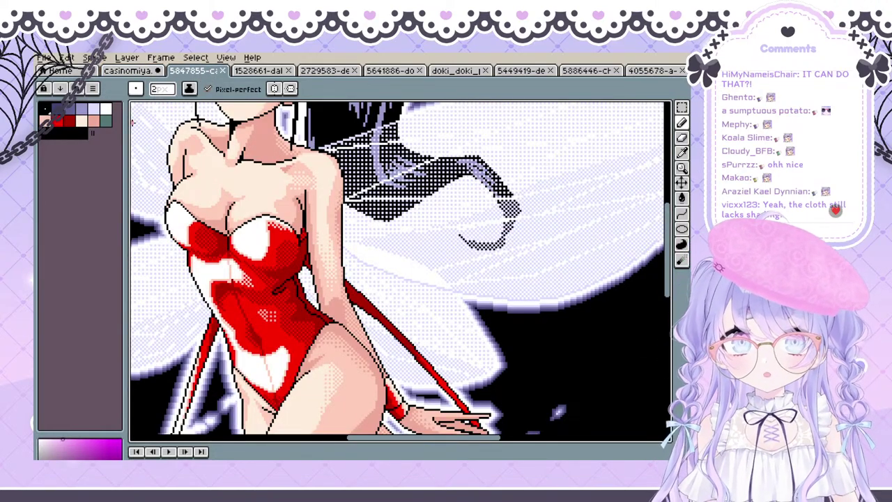
left_click(146, 73)
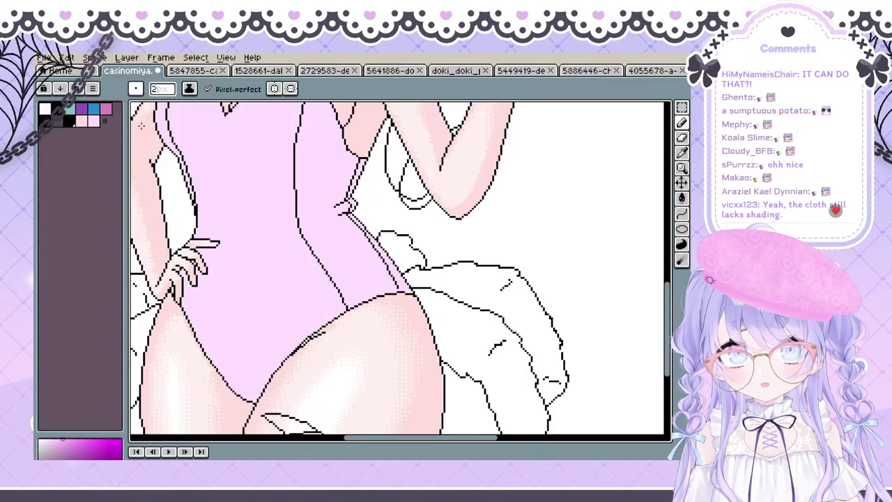
key("space")
mouse_move(203, 193)
left_mouse_down()
mouse_move(183, 259)
mouse_move(232, 281)
mouse_move(233, 190)
left_mouse_up()
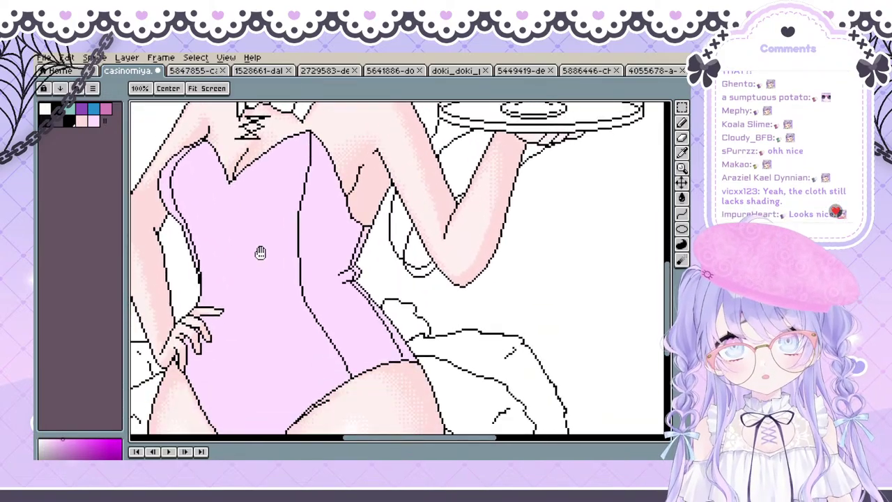
left_click_drag(259, 251, 252, 217)
left_click(198, 71)
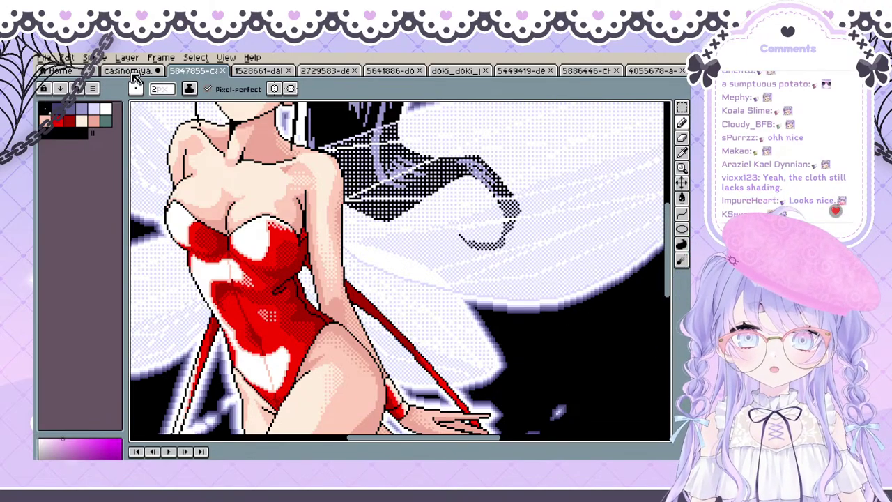
left_click(133, 71)
left_click_drag(210, 197, 245, 293)
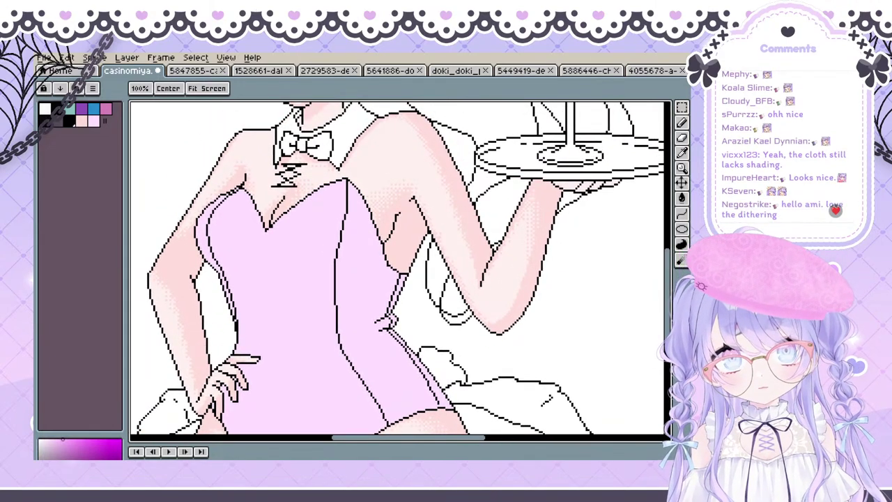
left_click(592, 299)
key("ctrl+d")
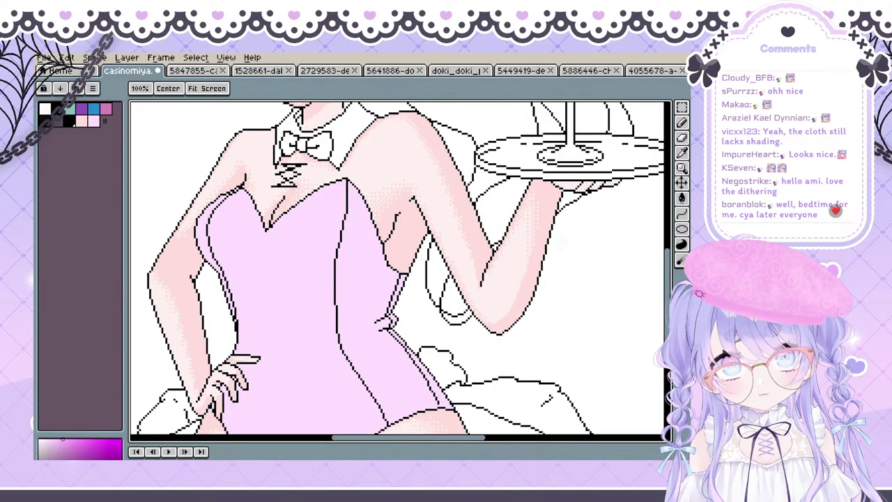
key("ctrl")
left_click_drag(304, 339, 312, 326)
key("ctrl+z")
key("space")
mouse_move(310, 366)
left_mouse_down()
mouse_move(282, 349)
mouse_move(286, 306)
mouse_move(317, 325)
left_mouse_up()
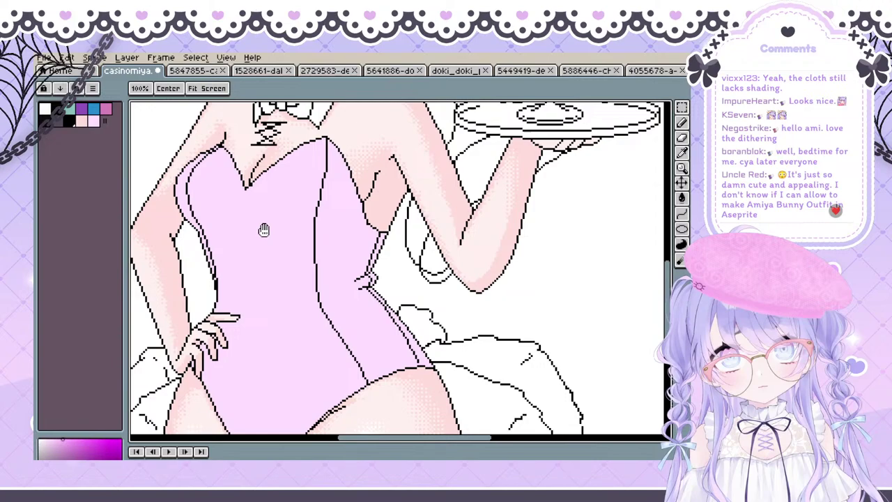
Select the bunny suit's pale magenta fill by colour range with a tolerance of 15
left_click(201, 58)
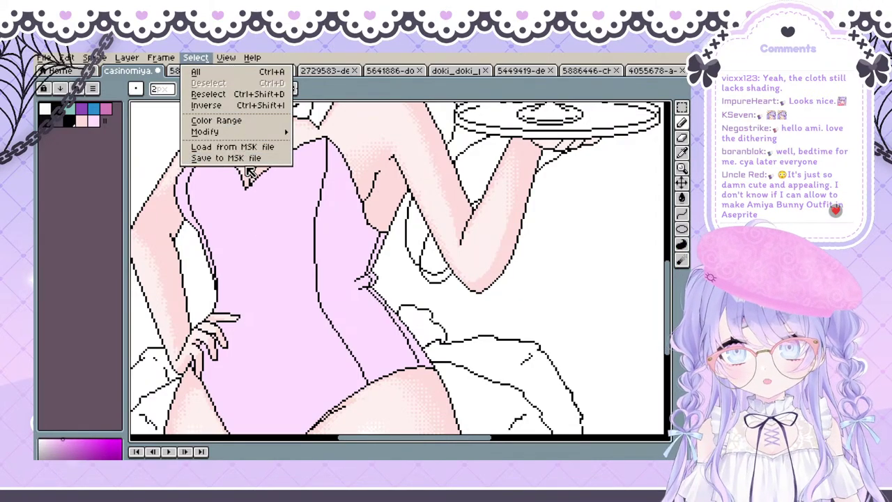
left_click(256, 123)
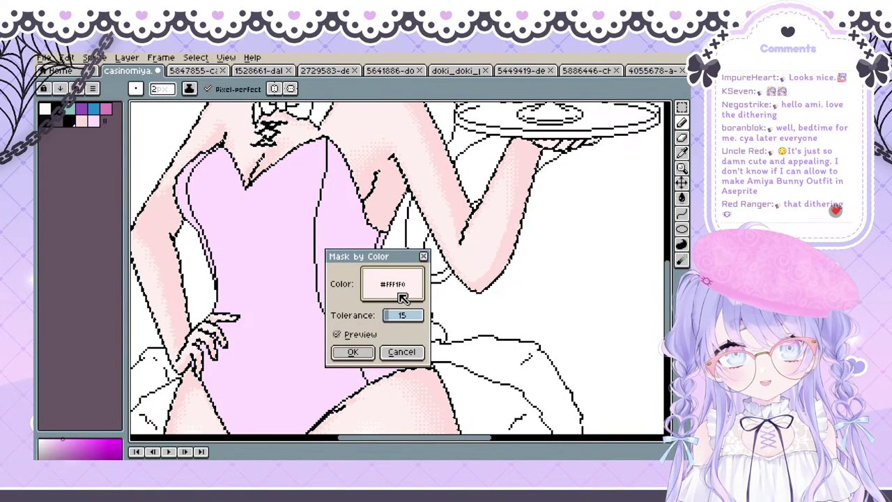
left_click(358, 351)
key("v")
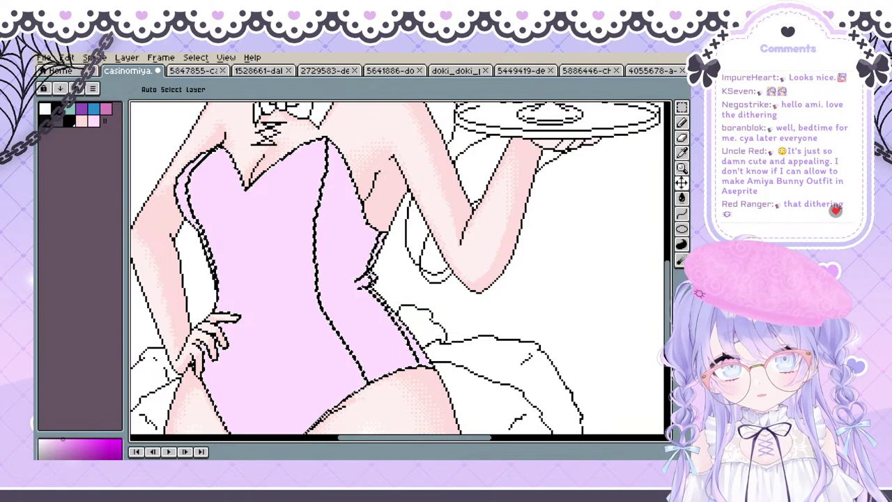
Cut the selected suit fill, paste it back in place over the figure, and clear the selection
key("ctrl")
key("ctrl+x")
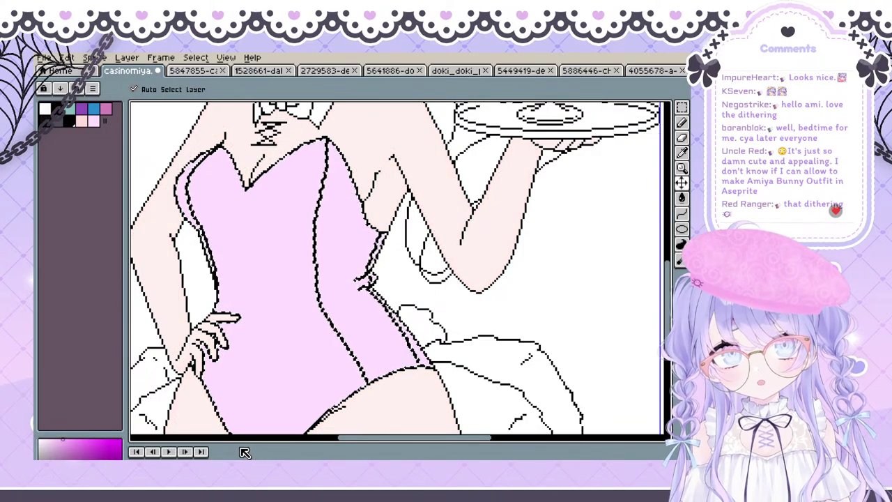
key("ctrl+z")
key("ctrl+y")
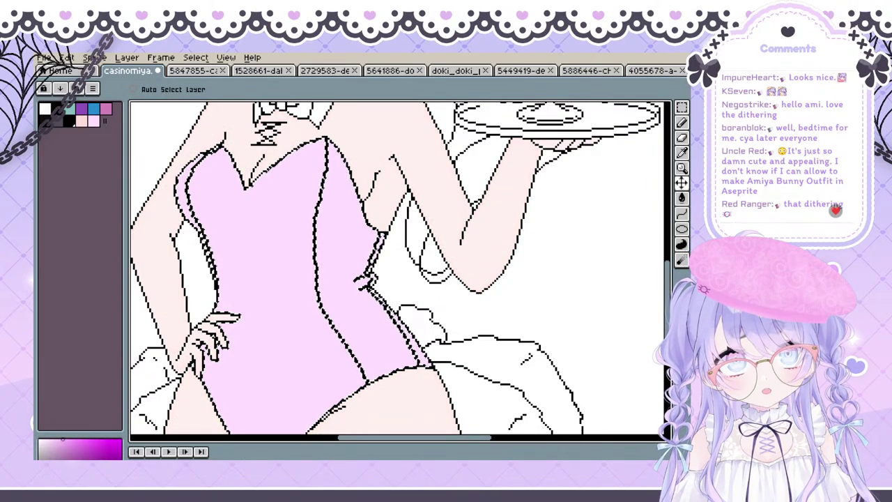
key("ctrl+z")
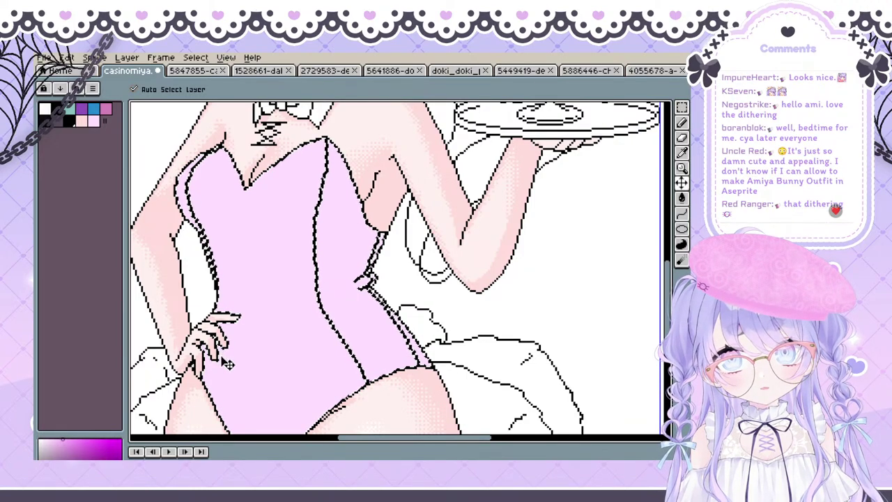
key("ctrl+v")
key("Return")
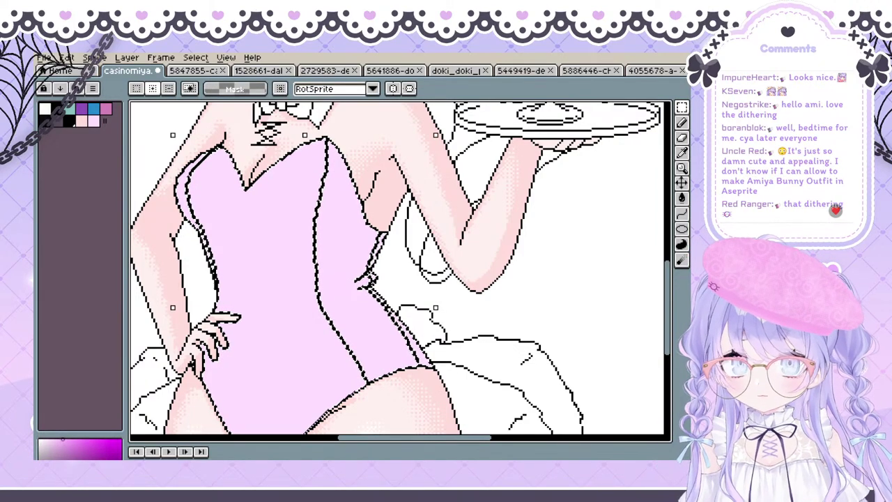
key("ctrl+v")
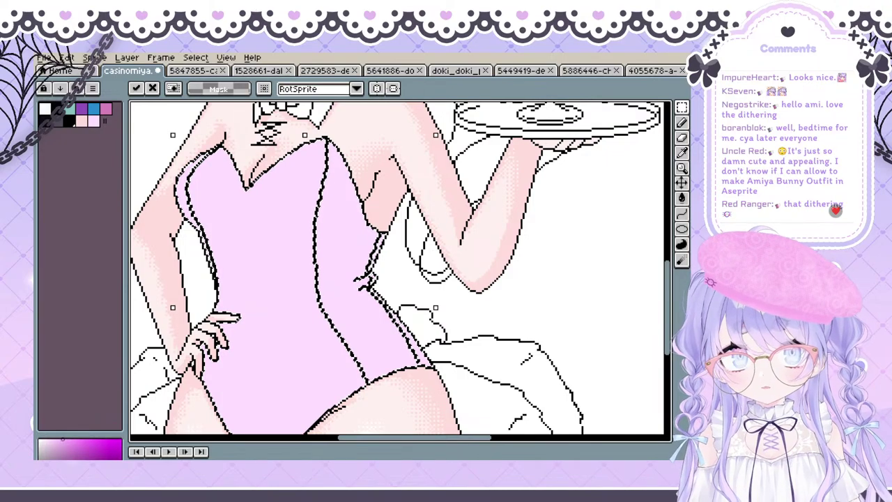
key("Return")
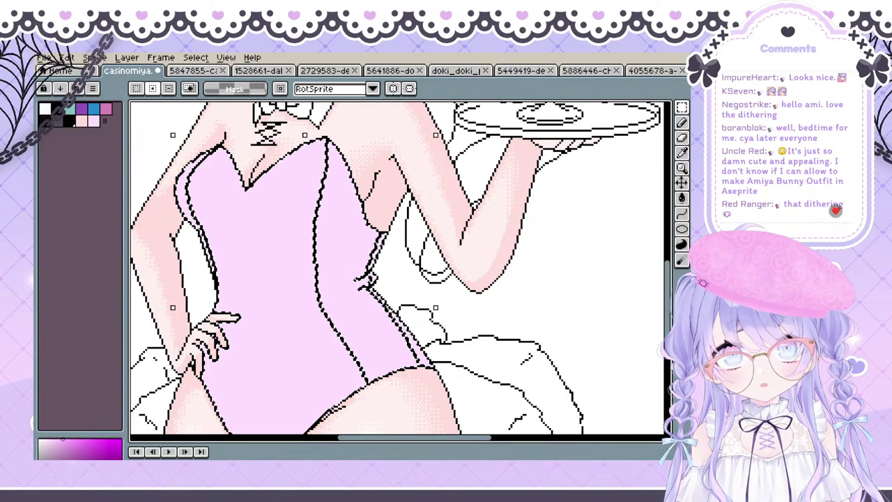
key("ctrl+d")
key("space")
left_click_drag(323, 271, 303, 293)
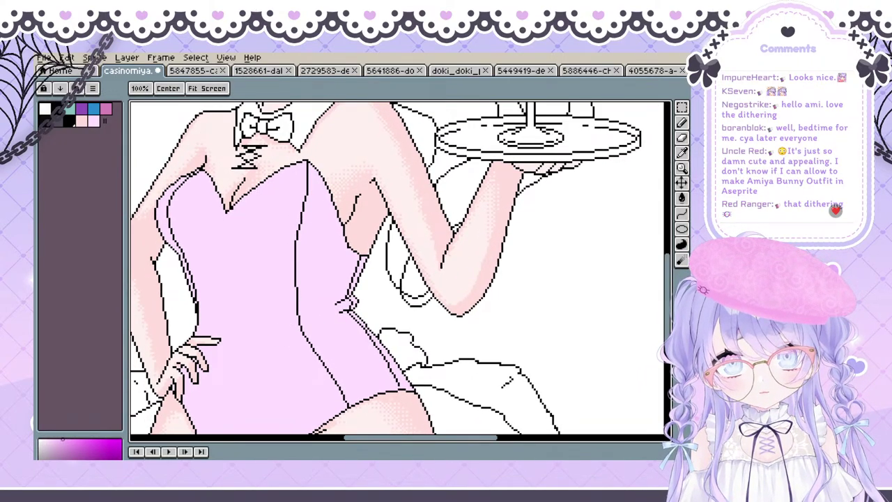
Try shading the suit's side below the raised arm in darker magenta with 2 px pencil strokes inside the restored selection
left_click_drag(289, 352, 322, 254)
key("space")
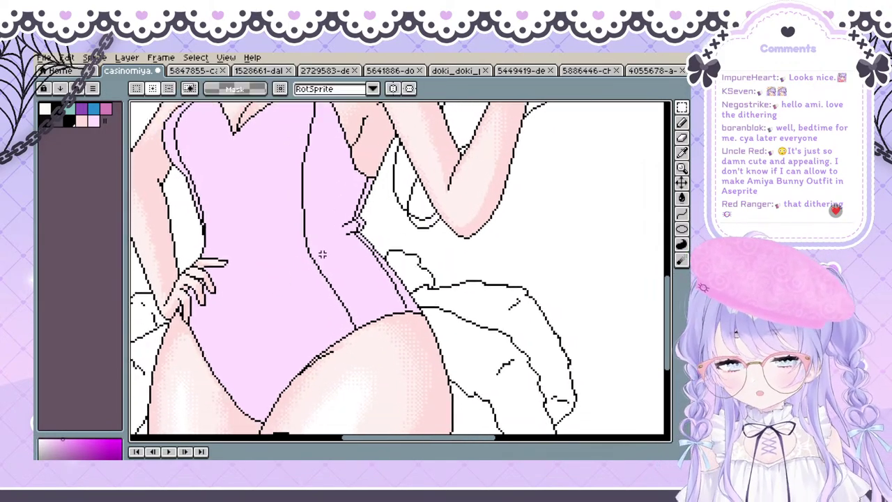
key("b")
key("space")
mouse_move(355, 227)
left_mouse_down()
mouse_move(318, 286)
mouse_move(328, 296)
left_mouse_up()
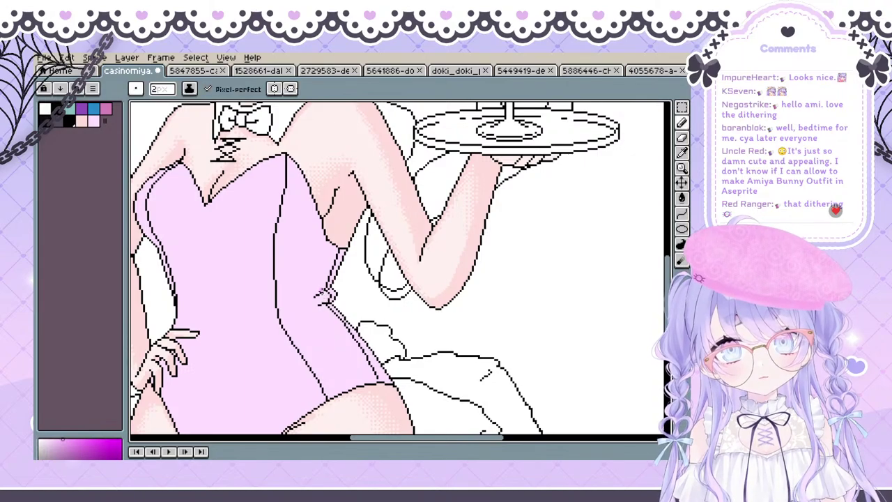
key("ctrl+z")
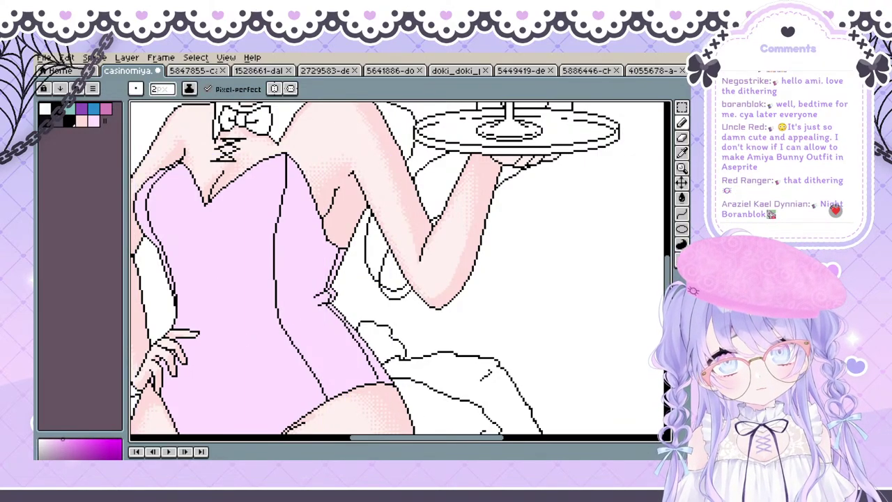
key("ctrl+shift+d")
left_click_drag(320, 290, 334, 280)
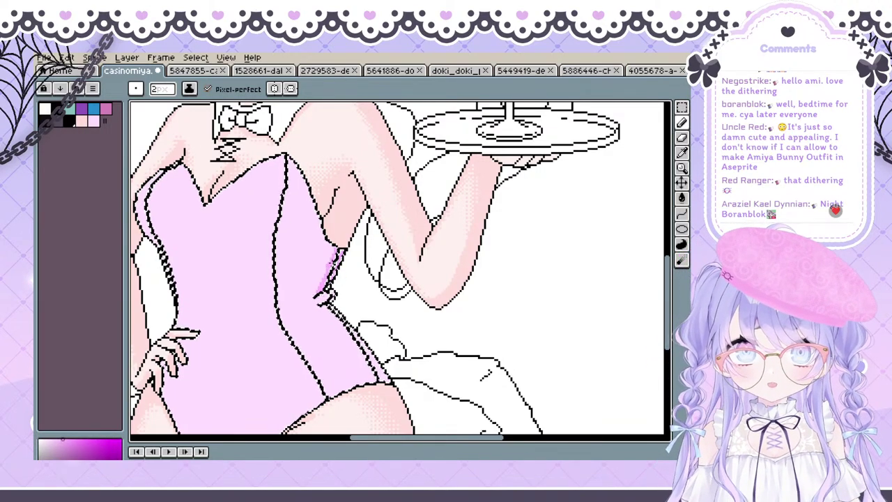
left_click_drag(333, 261, 319, 291)
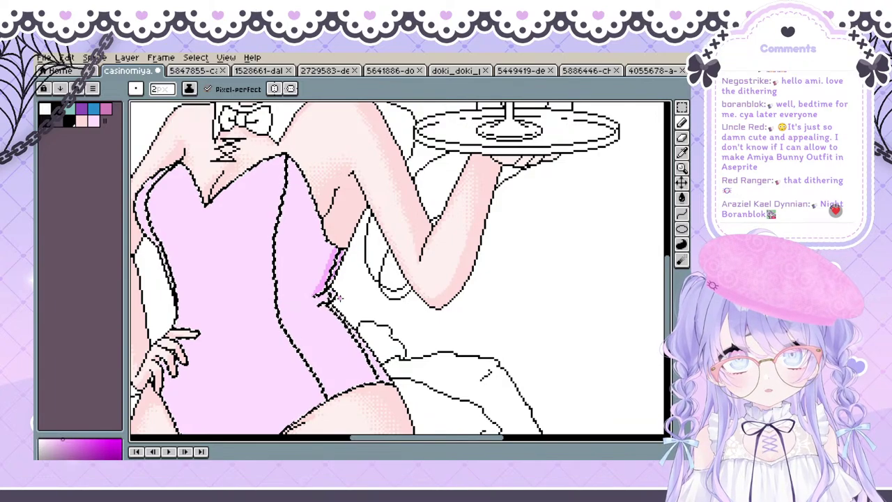
key("ctrl+d")
key("ctrl+z")
key("ctrl+z")
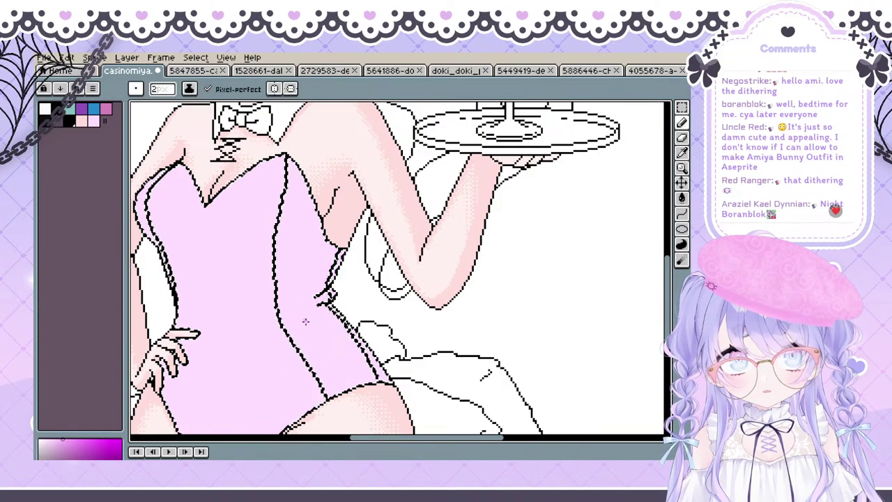
key("ctrl+shift+d")
key("ctrl+d")
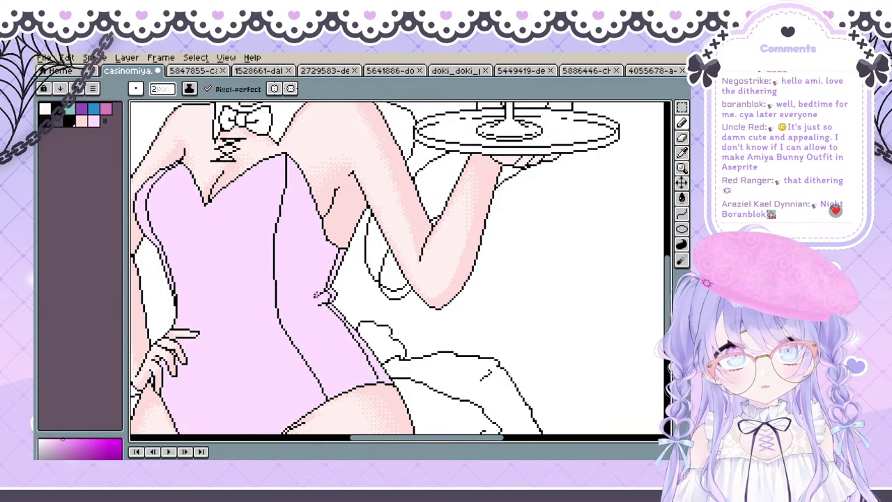
Set the pencil to 1 px, shade the waist below the raised arm in darker magenta, and outline the hip shadow
left_click(162, 88)
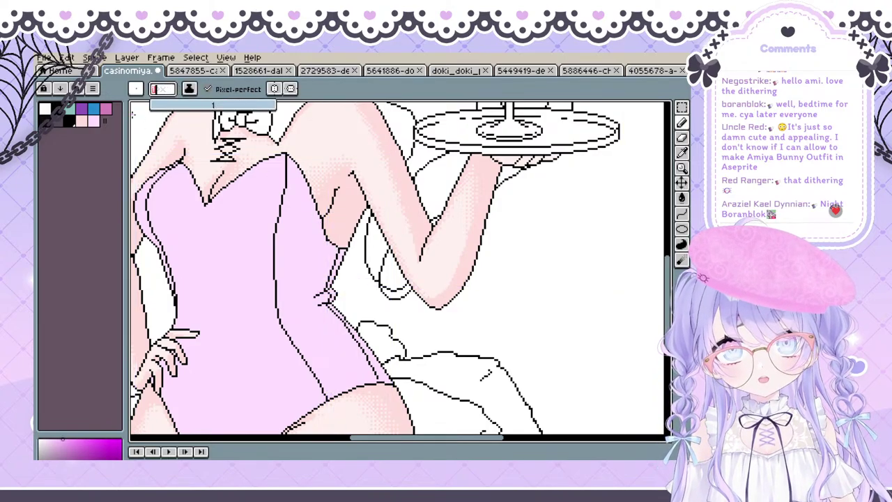
left_click(319, 294)
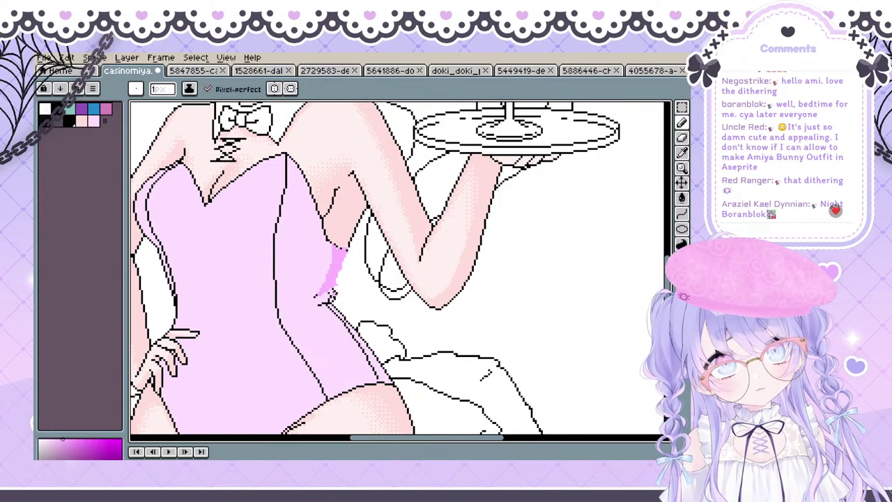
left_click_drag(331, 295, 283, 259)
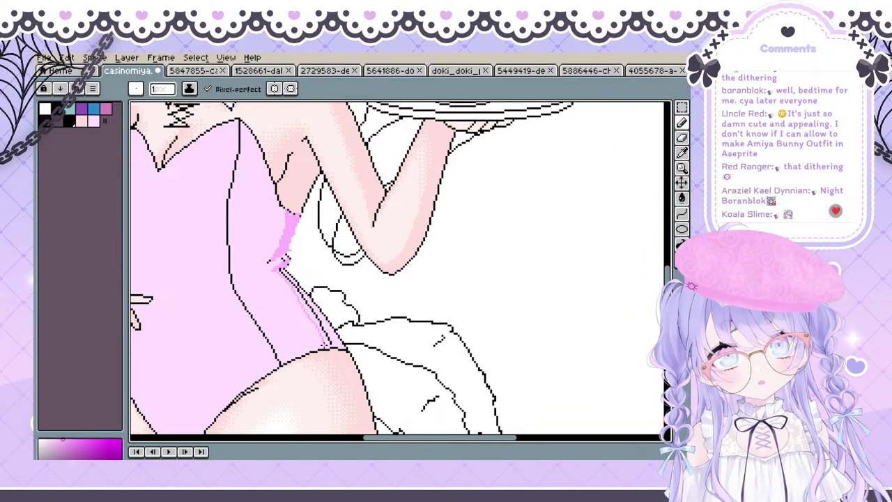
mouse_move(275, 269)
left_mouse_down()
mouse_move(285, 259)
mouse_move(325, 325)
left_mouse_up()
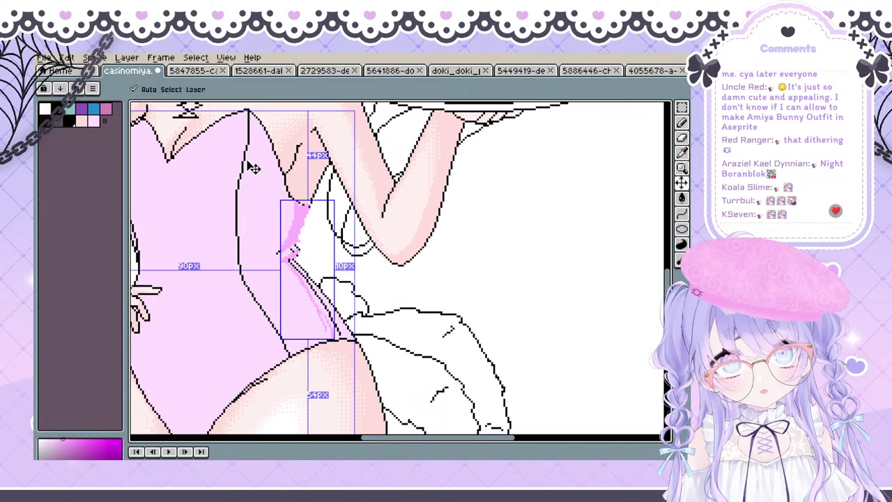
Set the pencil to 3 px and fill out the darker magenta shadow along the hip from the waist to the leg opening
key("b")
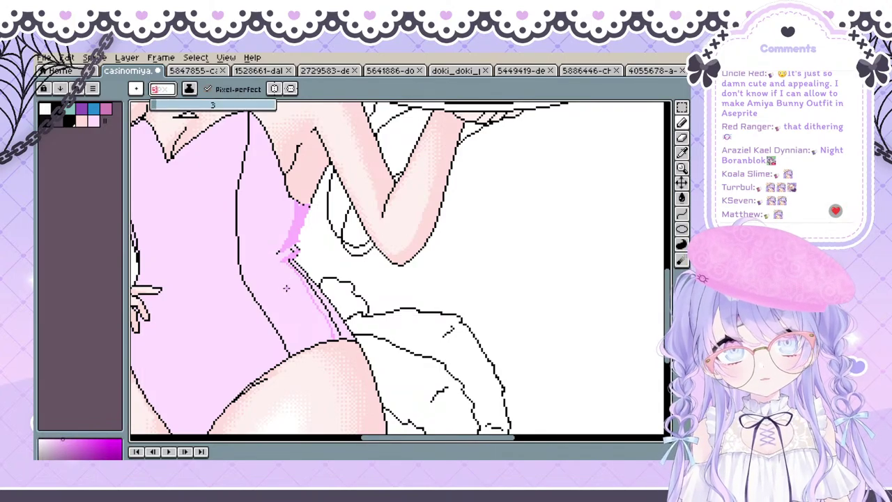
left_click_drag(285, 262, 326, 321)
mouse_move(287, 262)
left_mouse_down()
mouse_move(330, 338)
mouse_move(315, 294)
mouse_move(331, 320)
left_mouse_up()
mouse_move(305, 274)
left_mouse_down()
mouse_move(294, 261)
mouse_move(354, 338)
mouse_move(344, 338)
mouse_move(371, 334)
mouse_move(389, 367)
left_mouse_up()
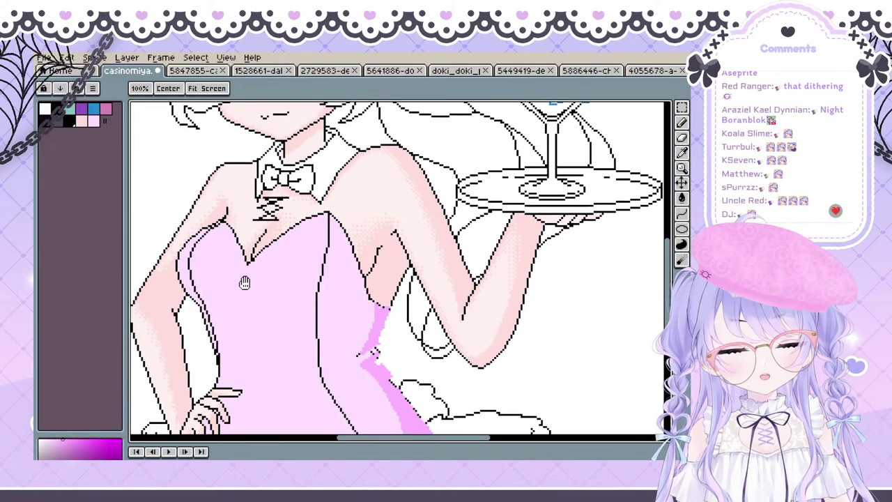
Check the bust shading in the winged-woman reference, return to the casinomiya drawing, and undo the trial bust stroke
mouse_move(210, 278)
left_mouse_down()
mouse_move(177, 225)
mouse_move(216, 219)
left_mouse_up()
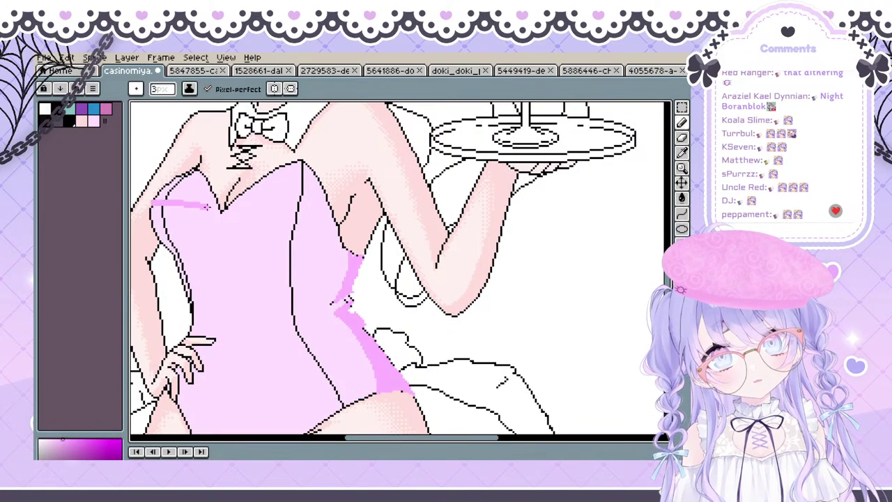
left_click(207, 71)
left_click(263, 72)
left_click(207, 73)
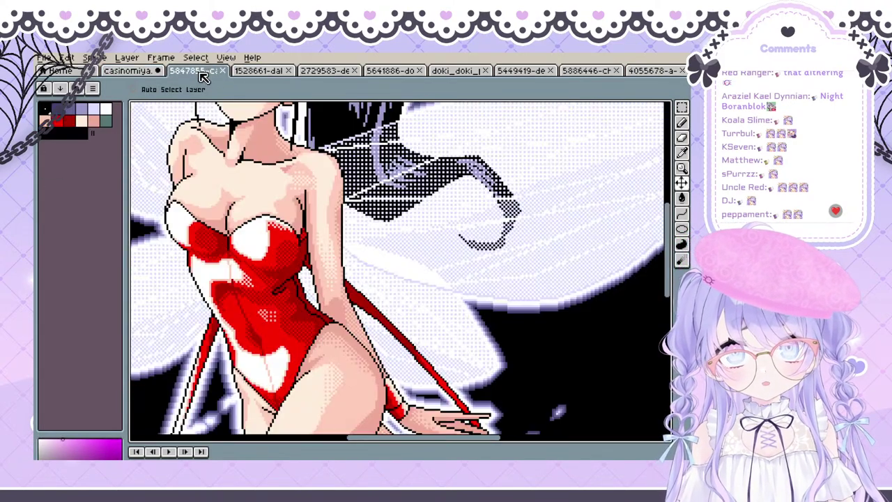
left_click(137, 73)
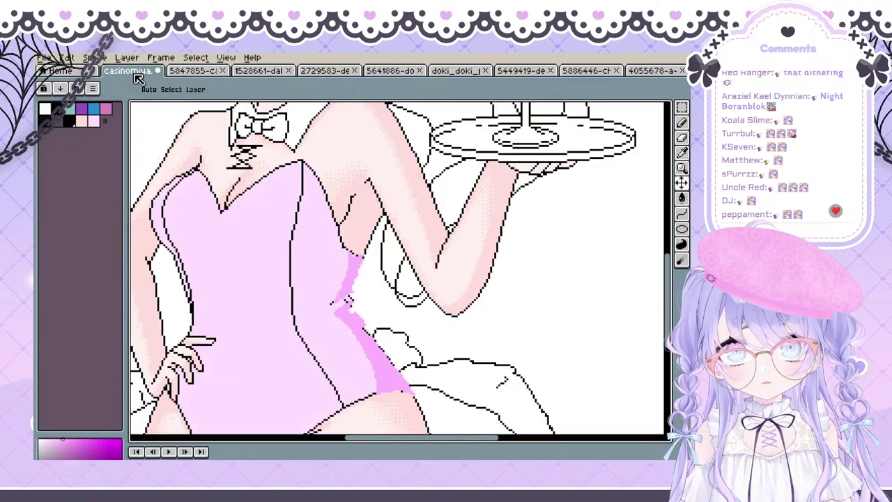
key("ctrl+z")
Draw a curved 3 px shadow edge across the bust in darker magenta and widen the shadow beneath the raised arm
left_click_drag(151, 216, 223, 220)
key("ctrl+z")
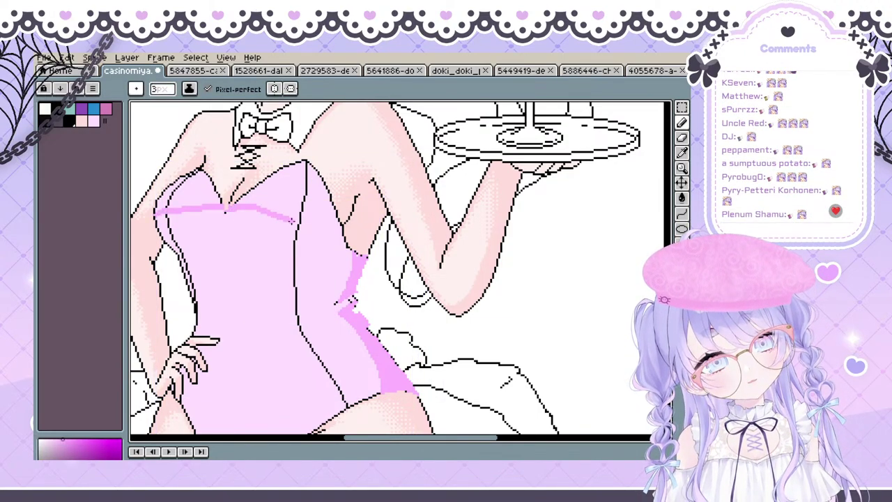
key("ctrl+z")
mouse_move(234, 209)
left_mouse_down()
mouse_move(304, 219)
mouse_move(330, 243)
left_mouse_up()
key("ctrl+z")
key("ctrl+z")
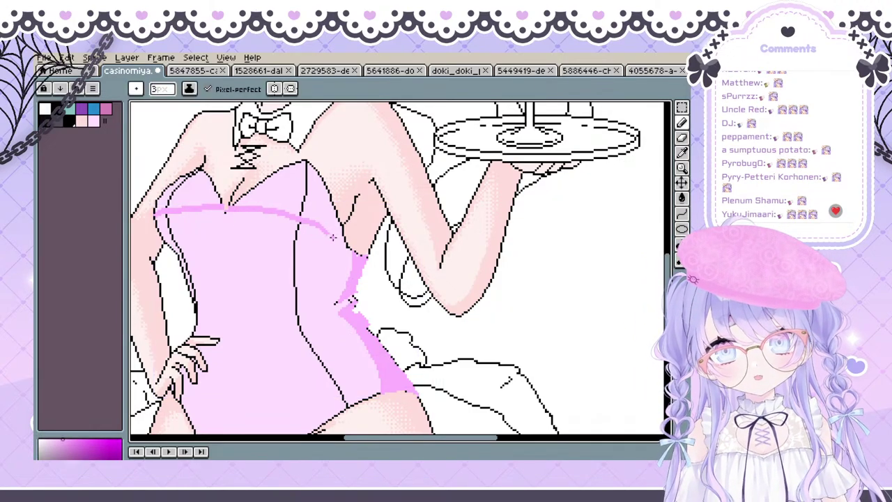
scroll(318, 231, "up", 3)
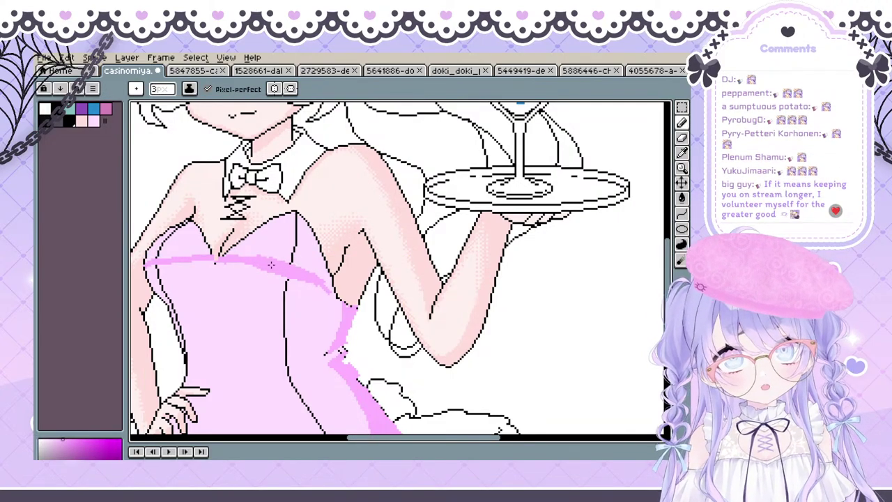
scroll(346, 299, "down", 3)
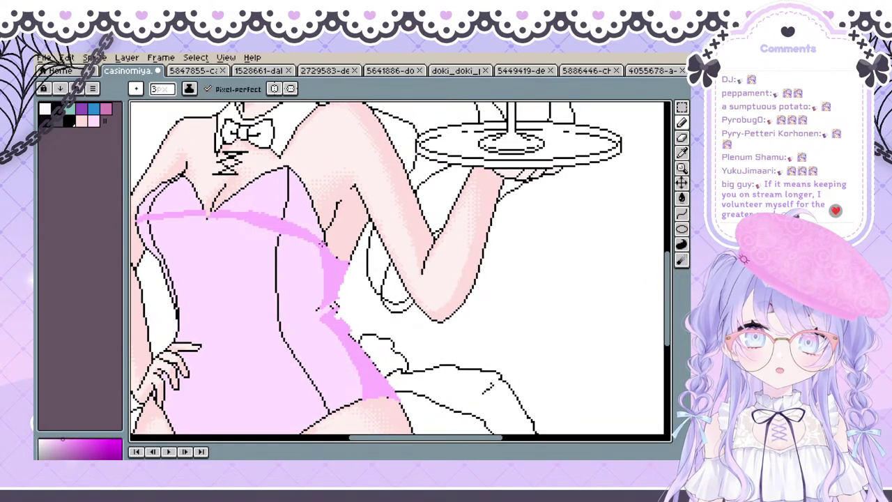
left_click_drag(338, 269, 363, 287)
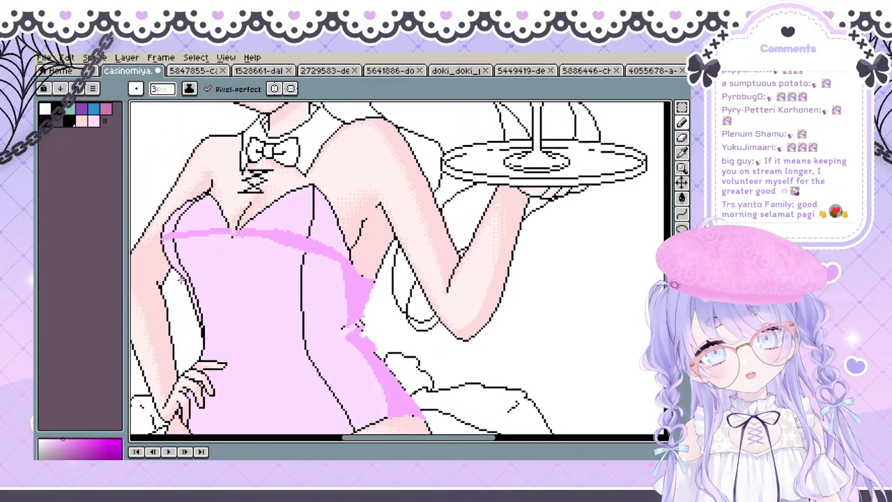
Draw the lower edge of the bust shadow as a wavy 3 px darker magenta line curving up to the underarm
left_click_drag(184, 280, 255, 263)
key("ctrl+z")
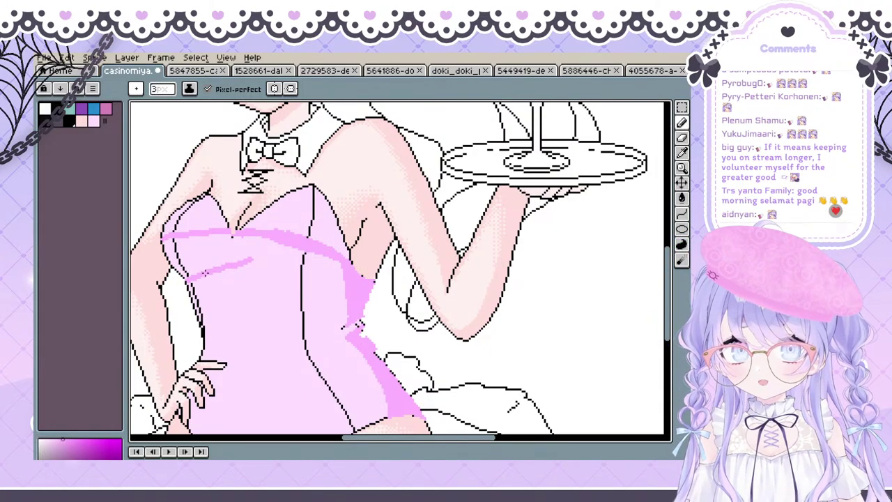
key("ctrl+z")
left_click_drag(180, 281, 239, 264)
key("ctrl+z")
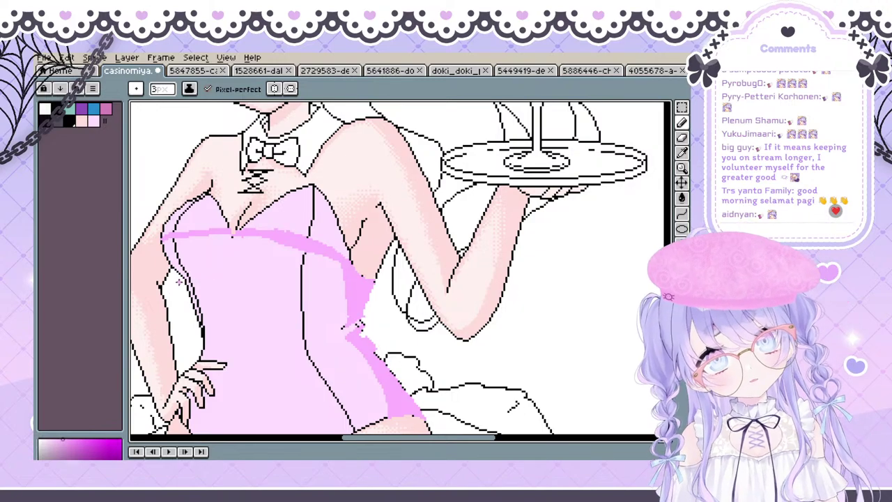
mouse_move(180, 282)
left_mouse_down()
mouse_move(244, 267)
mouse_move(216, 272)
mouse_move(301, 284)
left_mouse_up()
key("ctrl+z")
left_click_drag(230, 269, 334, 300)
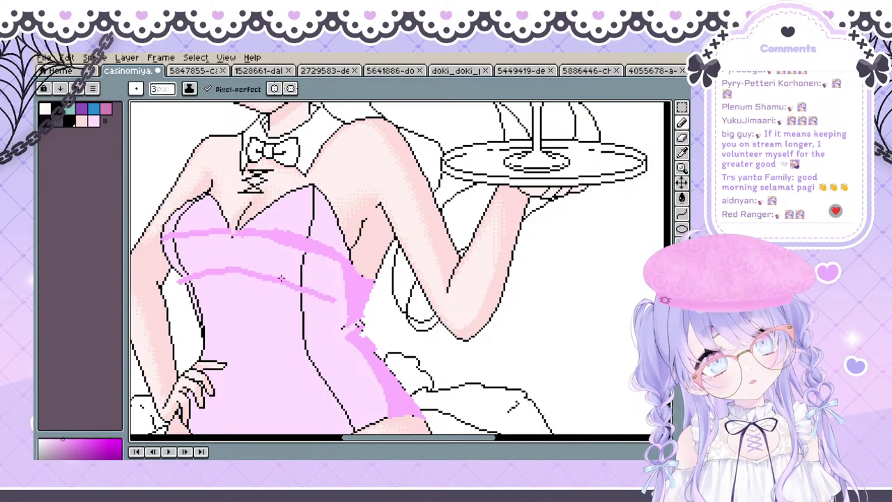
key("ctrl+z")
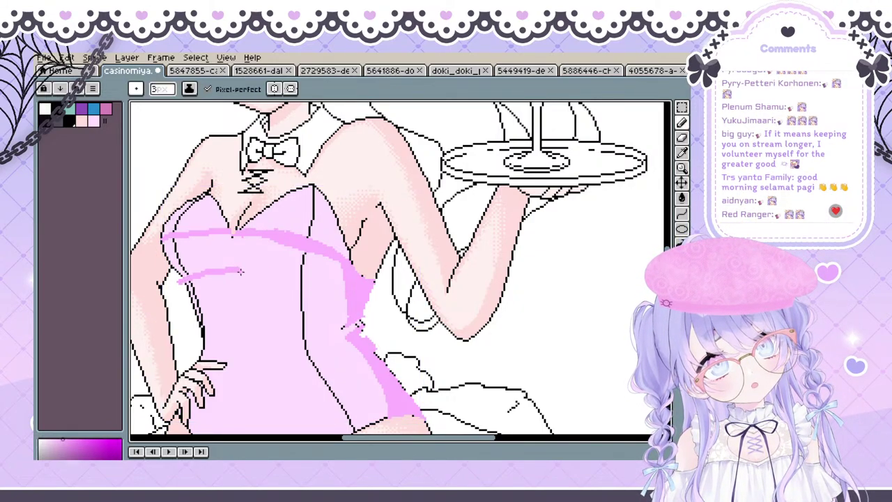
mouse_move(240, 272)
left_mouse_down()
mouse_move(328, 283)
mouse_move(305, 286)
mouse_move(268, 282)
mouse_move(335, 275)
mouse_move(309, 281)
mouse_move(343, 267)
left_mouse_up()
key("ctrl+z")
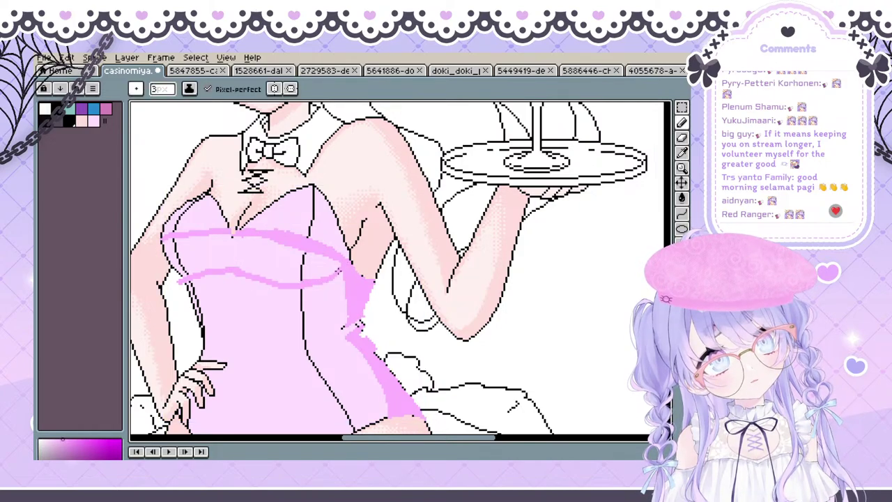
Close the bust shadow outline beside the resting arm and fill the enclosed band with darker magenta
left_click_drag(247, 256, 259, 282)
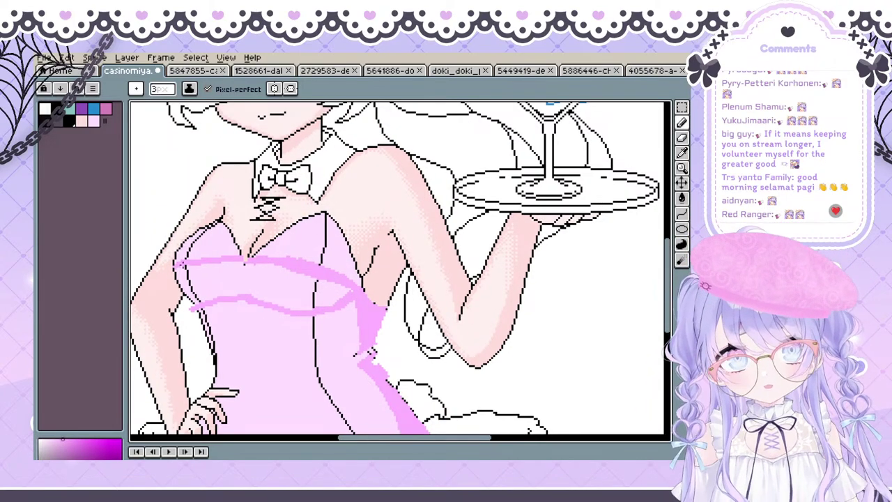
left_click_drag(175, 263, 194, 300)
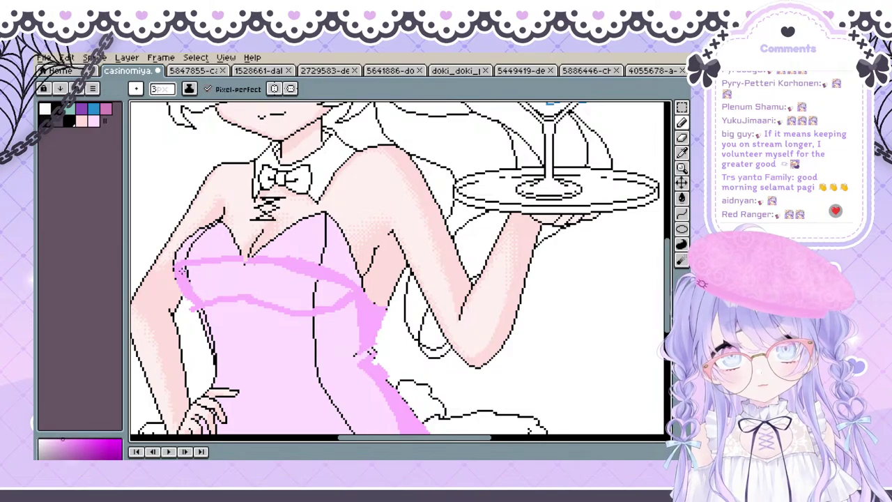
key("g")
left_click(224, 282)
key("space")
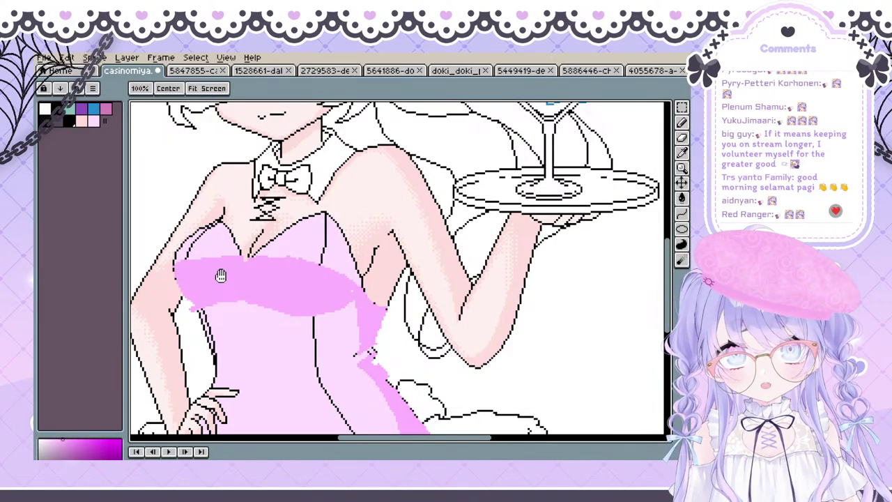
Extend the bust shadow below the raised arm with 3 px pencil strokes so it joins the waist shadow
mouse_move(362, 254)
left_mouse_down()
mouse_move(349, 147)
mouse_move(358, 246)
left_mouse_up()
left_click_drag(301, 257, 286, 237)
key("space")
left_click_drag(322, 271, 307, 243)
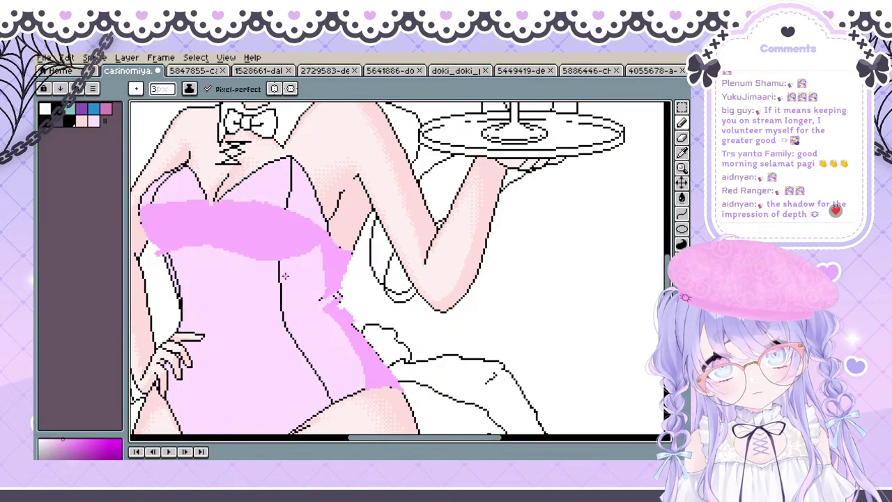
mouse_move(325, 284)
left_mouse_down()
mouse_move(289, 255)
mouse_move(319, 258)
mouse_move(276, 262)
mouse_move(325, 281)
mouse_move(318, 258)
mouse_move(294, 259)
mouse_move(315, 253)
mouse_move(300, 257)
left_mouse_up()
key("ctrl+z")
key("ctrl+z")
key("ctrl+z")
key("space")
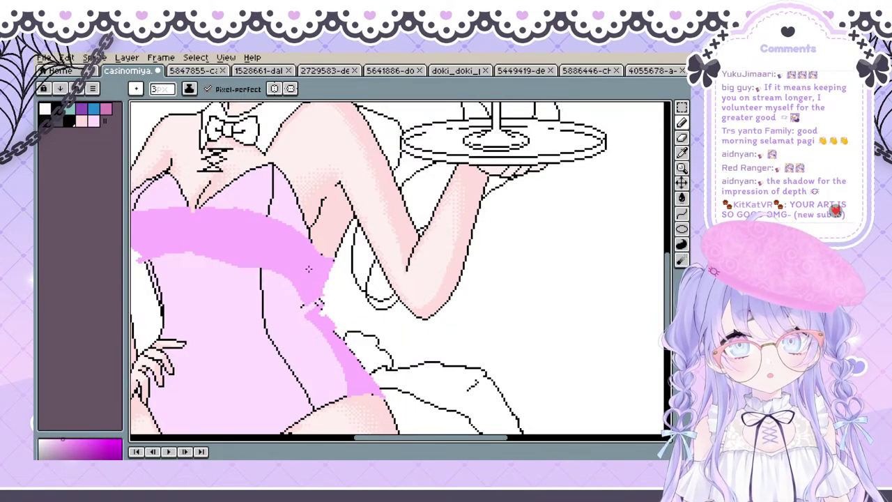
left_click_drag(316, 271, 371, 265)
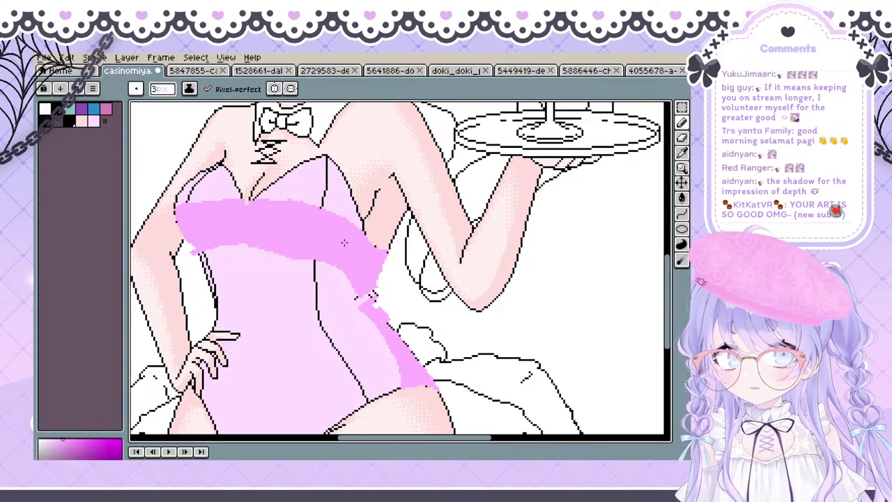
key("space")
mouse_move(275, 255)
left_mouse_down()
mouse_move(321, 195)
mouse_move(300, 297)
mouse_move(301, 256)
left_mouse_up()
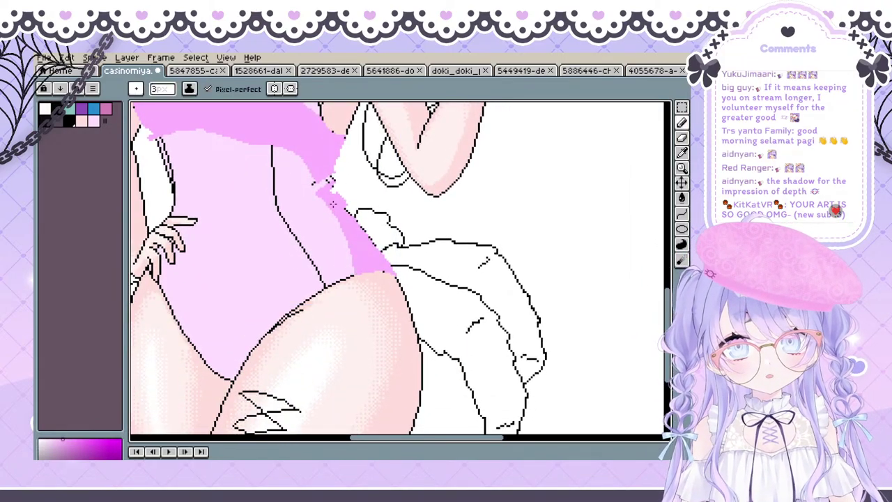
left_click_drag(282, 313, 310, 376)
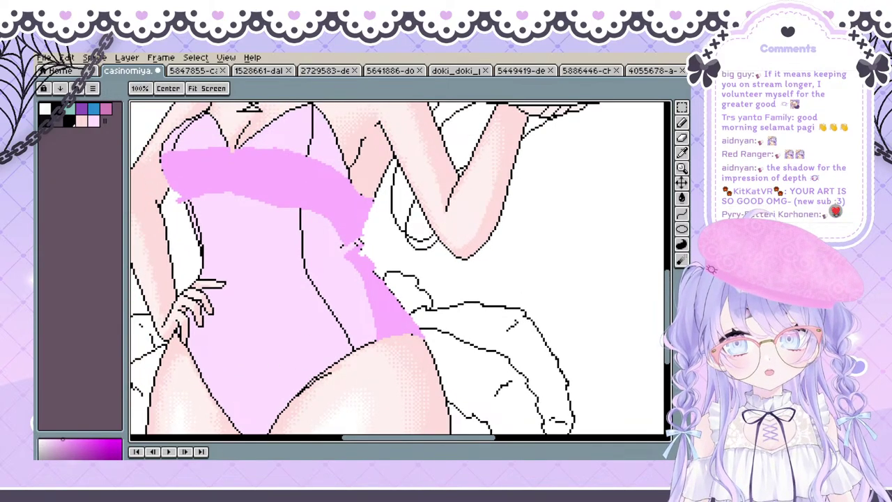
key("ctrl+z")
key("ctrl+y")
left_click_drag(368, 317, 345, 277)
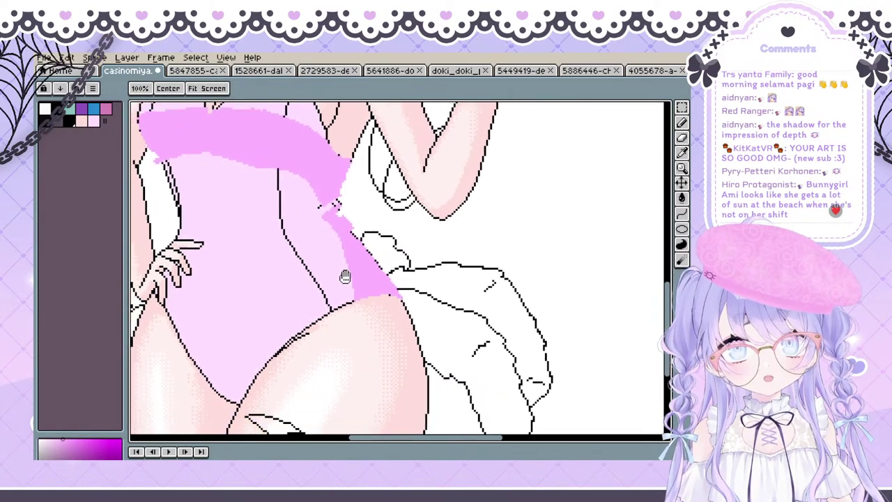
Draw a 3 px darker magenta shadow strip down the waist from the bust shadow to the hand resting on the hip
left_click_drag(309, 304, 355, 330)
left_click_drag(227, 177, 243, 245)
left_click_drag(228, 276, 237, 315)
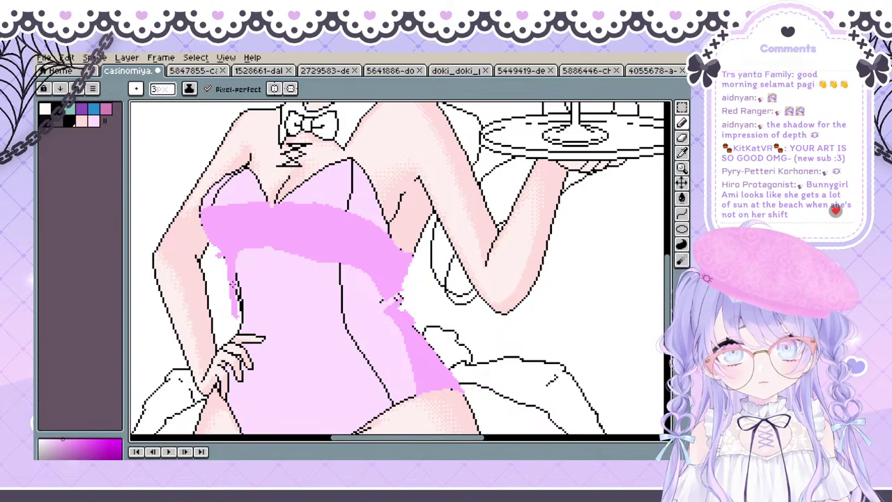
left_click_drag(234, 256, 241, 317)
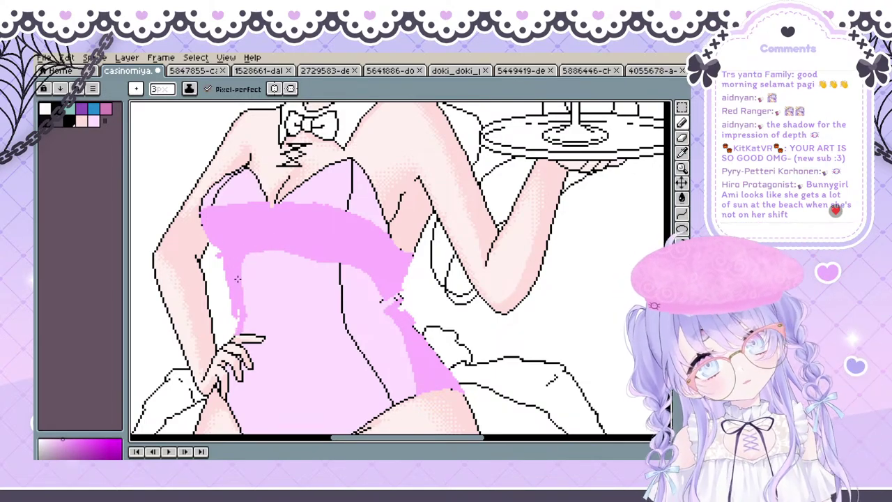
Add small darker magenta cast shadows beneath the fingers resting on the hip
left_click_drag(254, 306, 271, 230)
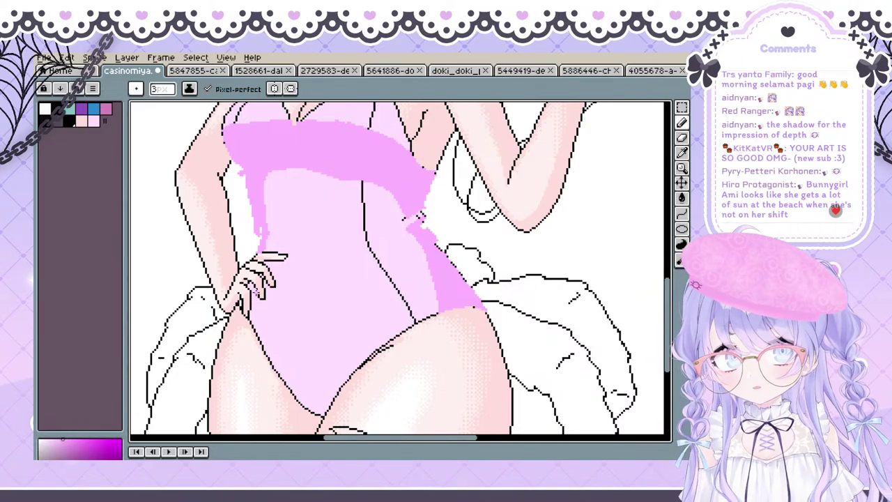
mouse_move(313, 251)
left_mouse_down()
mouse_move(392, 355)
mouse_move(335, 391)
mouse_move(291, 160)
mouse_move(253, 289)
mouse_move(247, 481)
mouse_move(218, 354)
mouse_move(240, 284)
mouse_move(241, 169)
left_mouse_up()
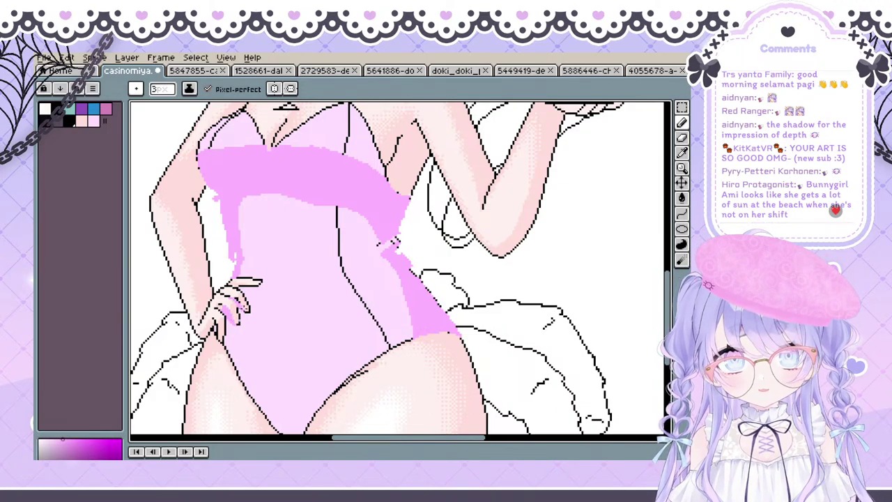
key("ctrl+z")
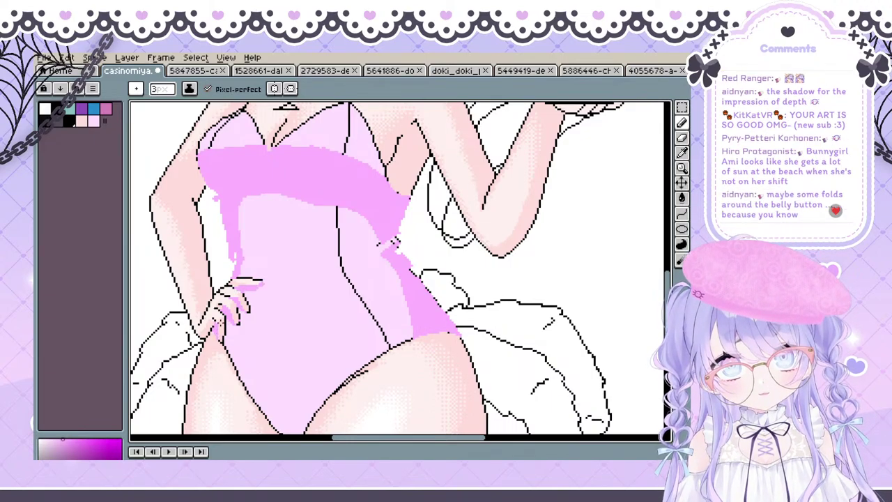
Shade the lowest point of the bodysuit between the thighs with 3 px darker magenta strokes along both edges
mouse_move(265, 348)
left_mouse_down()
mouse_move(247, 330)
mouse_move(238, 292)
mouse_move(254, 368)
mouse_move(291, 360)
left_mouse_up()
key("space")
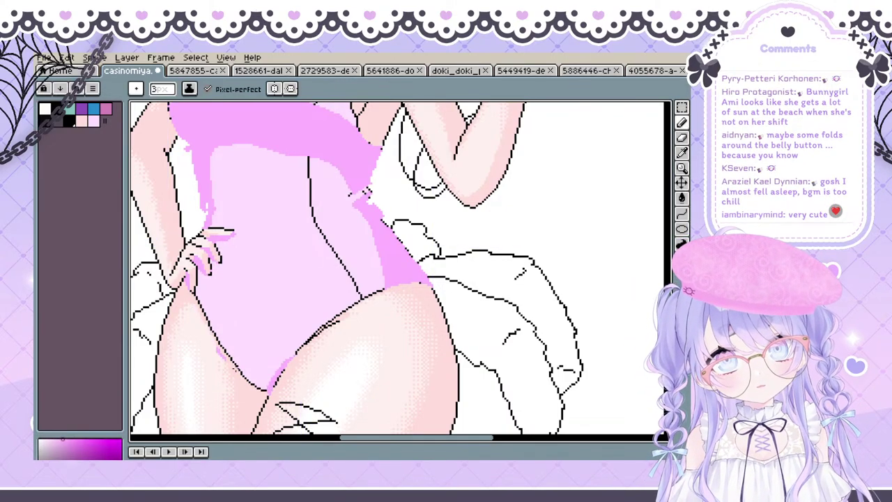
left_click_drag(237, 366, 270, 392)
key("space")
Reshape the lower edge of the bust shadow into a rounder arch above the belly
mouse_move(325, 342)
left_mouse_down()
mouse_move(434, 365)
mouse_move(289, 285)
mouse_move(290, 221)
left_mouse_up()
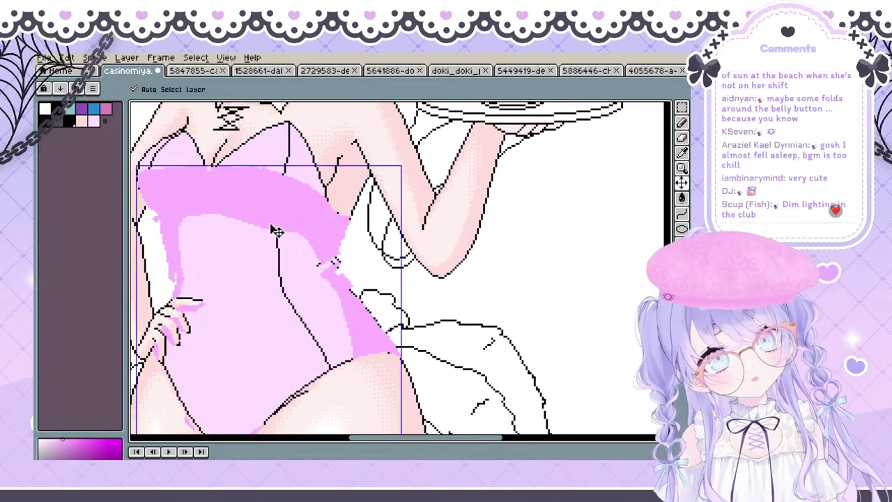
key("space")
mouse_move(305, 189)
left_mouse_down()
mouse_move(392, 218)
mouse_move(322, 167)
left_mouse_up()
key("space")
mouse_move(309, 284)
left_mouse_down()
mouse_move(352, 398)
mouse_move(331, 365)
left_mouse_up()
mouse_move(267, 299)
left_mouse_down()
mouse_move(287, 326)
mouse_move(271, 296)
left_mouse_up()
key("e")
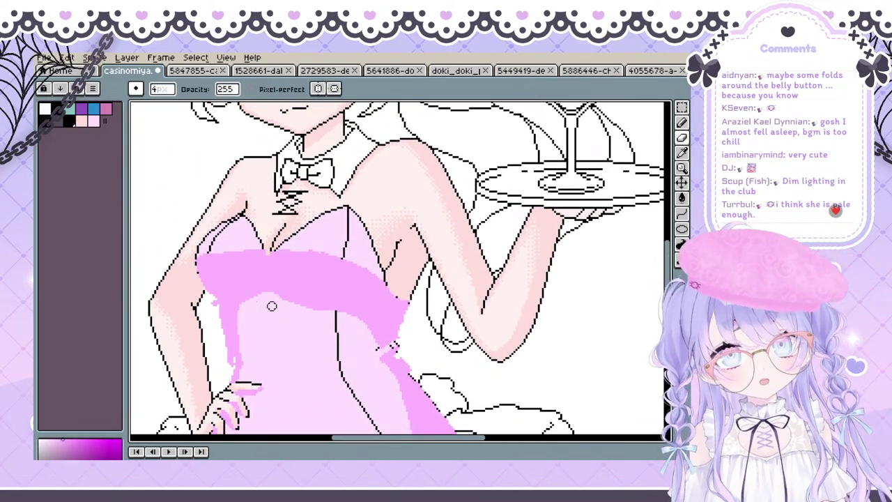
Form a pointed darker magenta fold at the waist below the raised arm, reaching in toward the side seam
key("space")
mouse_move(327, 312)
left_mouse_down()
mouse_move(318, 181)
mouse_move(299, 233)
mouse_move(345, 259)
mouse_move(308, 304)
mouse_move(348, 249)
left_mouse_up()
key("b")
key("space")
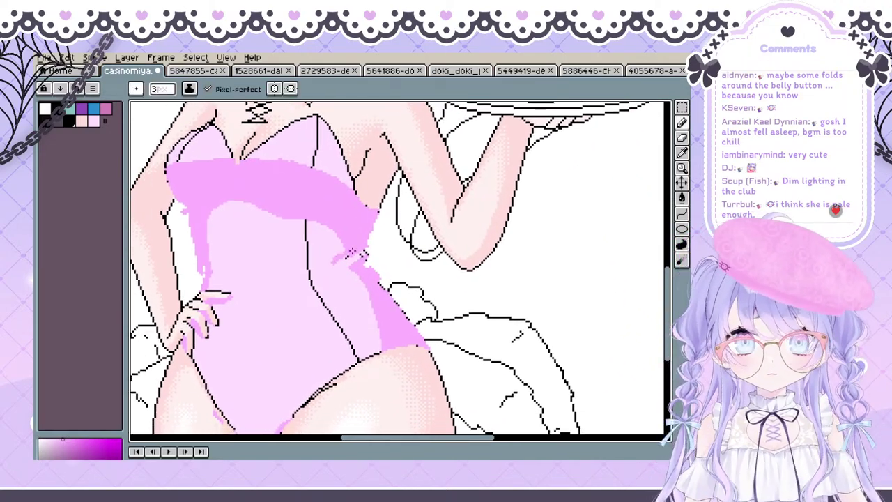
key("e")
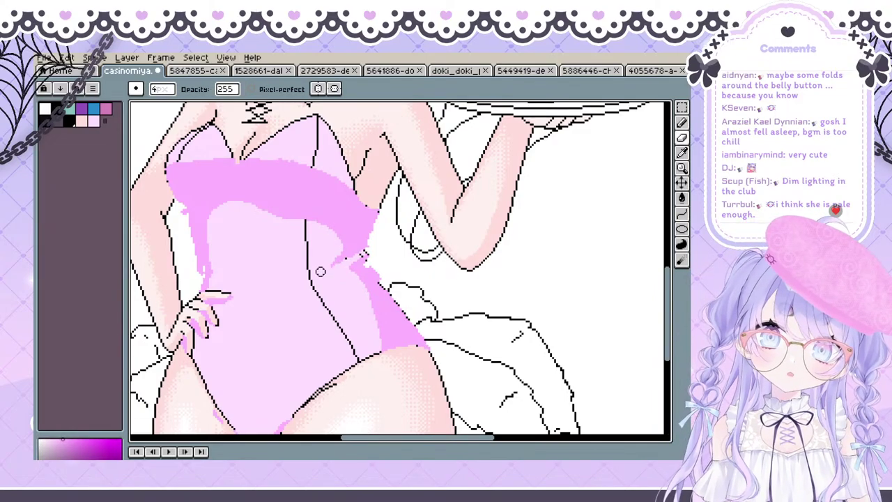
key("space")
left_click_drag(380, 274, 364, 298)
left_click_drag(453, 277, 531, 223)
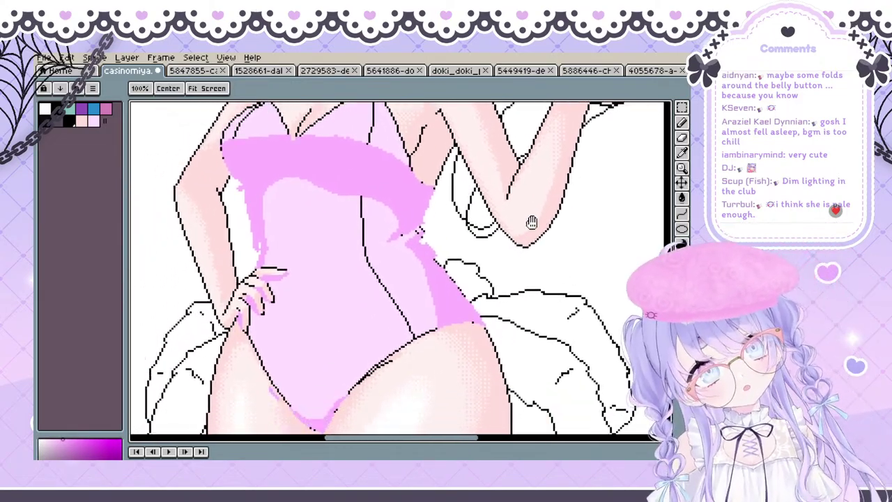
Extend the bust shadow up the outer sides of both cups with 3 px darker magenta strokes
left_click_drag(422, 248, 406, 372)
left_click_drag(351, 293, 336, 270)
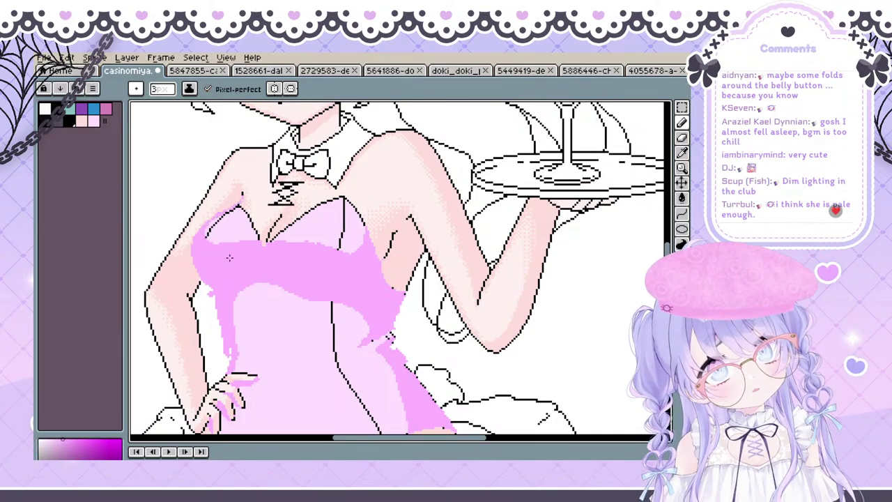
mouse_move(269, 263)
left_mouse_down()
mouse_move(283, 243)
mouse_move(277, 261)
mouse_move(268, 253)
left_mouse_up()
Refine the upper edge of the bust shadow across both cups with the 4 px eraser
key("e")
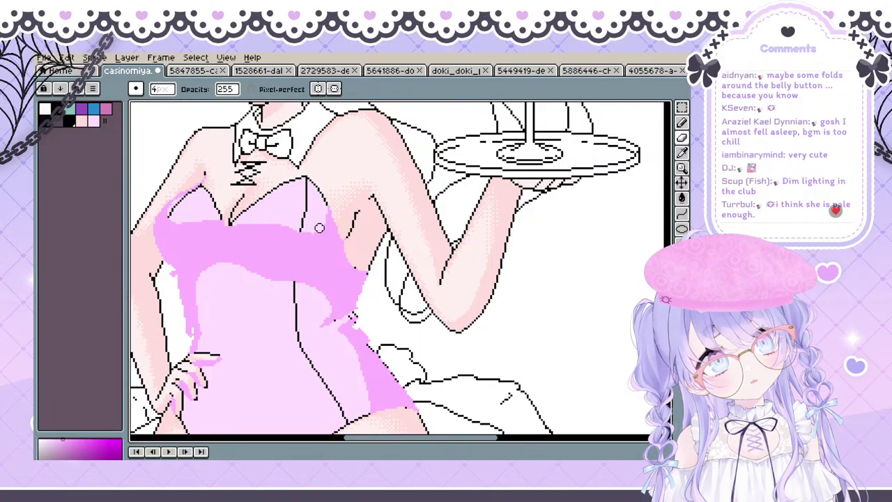
left_click(322, 213, "ctrl")
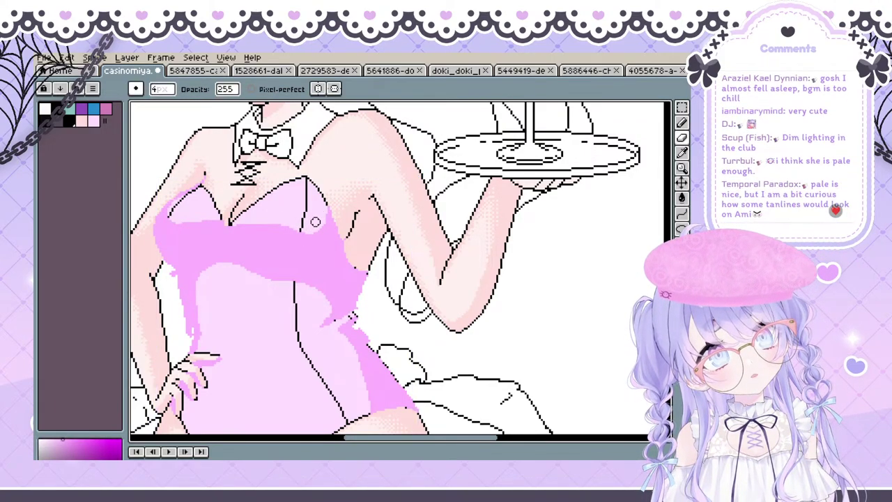
mouse_move(259, 215)
left_mouse_down()
mouse_move(354, 201)
mouse_move(278, 219)
mouse_move(255, 253)
mouse_move(222, 278)
mouse_move(211, 276)
mouse_move(217, 260)
left_mouse_up()
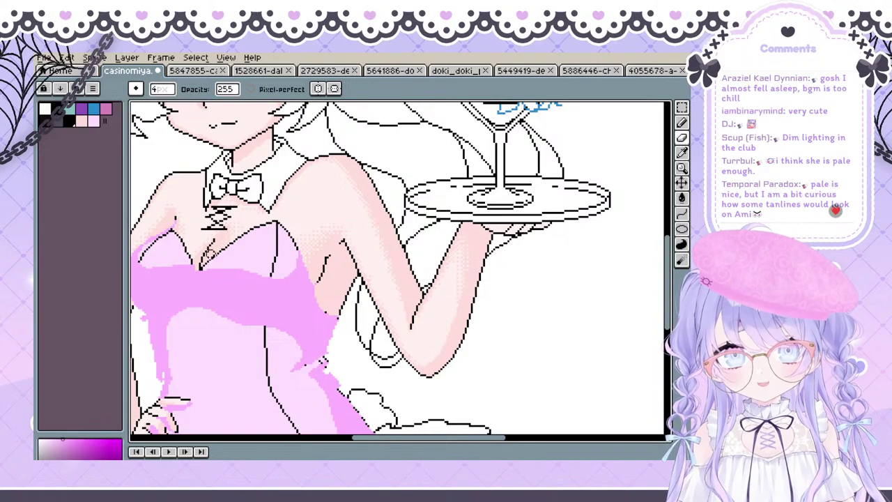
key("ctrl+z")
mouse_move(156, 266)
left_mouse_down()
mouse_move(221, 270)
mouse_move(177, 273)
mouse_move(176, 264)
mouse_move(209, 265)
left_mouse_up()
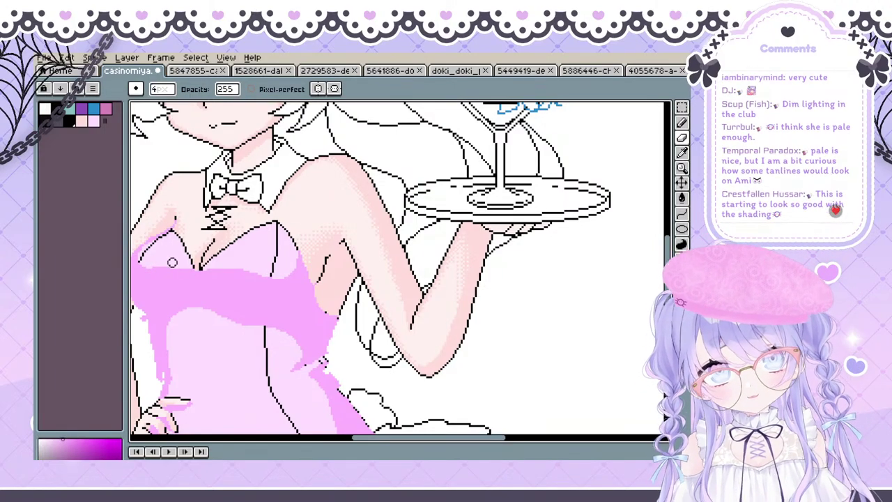
mouse_move(152, 262)
left_mouse_down()
mouse_move(199, 188)
mouse_move(281, 266)
mouse_move(201, 299)
mouse_move(237, 299)
mouse_move(225, 286)
left_mouse_up()
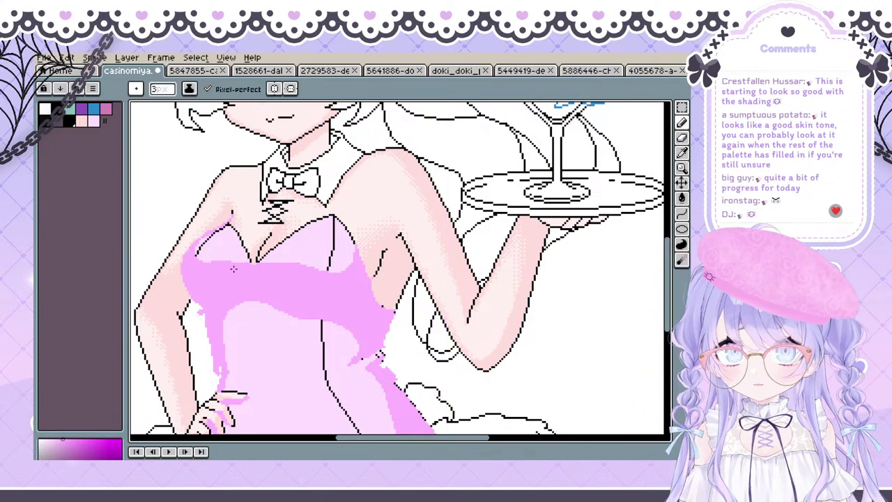
Trim away the darker magenta that covers the outlines and spills outside the bodysuit
mouse_move(284, 270)
left_mouse_down()
mouse_move(249, 285)
mouse_move(269, 278)
left_mouse_up()
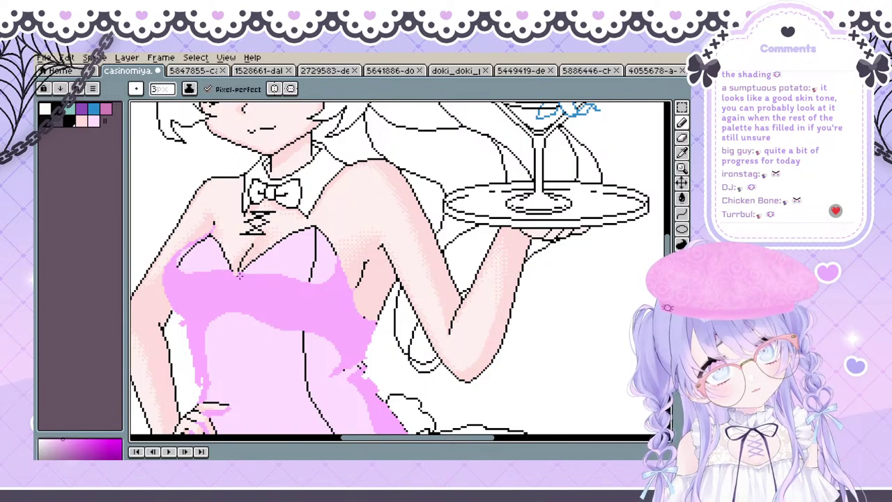
mouse_move(296, 291)
left_mouse_down()
mouse_move(248, 324)
mouse_move(380, 144)
mouse_move(328, 237)
mouse_move(272, 256)
mouse_move(295, 225)
mouse_move(365, 199)
left_mouse_up()
key("ctrl+z")
left_click_drag(352, 300, 302, 336)
key("ctrl+z")
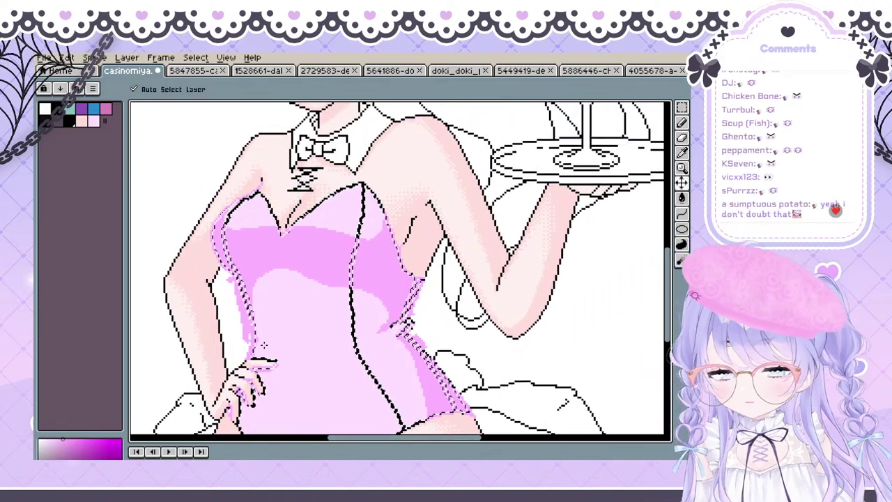
key("ctrl+z")
key("ctrl+z")
key("b")
Examine the trimmed bodysuit shading on the whole figure and close up on the torso
scroll(272, 354, "down", 3)
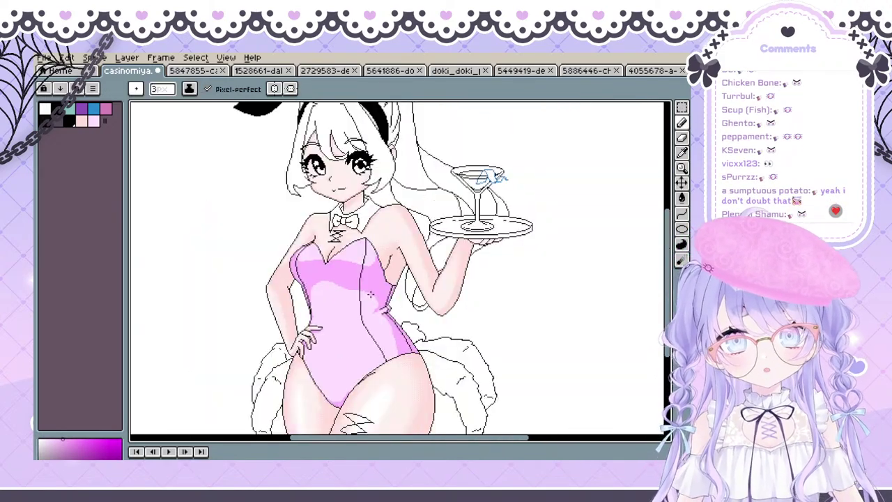
scroll(241, 360, "up", 5)
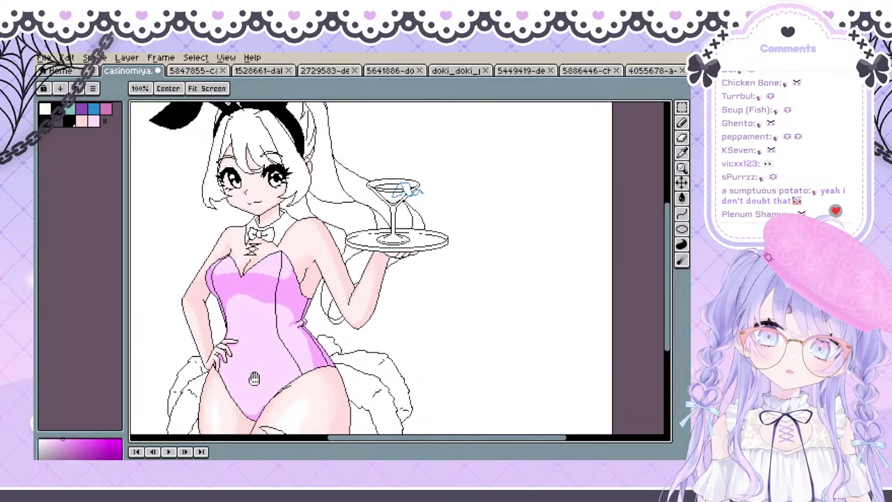
key("space")
mouse_move(318, 372)
left_mouse_down()
mouse_move(320, 400)
mouse_move(316, 374)
left_mouse_up()
key("space")
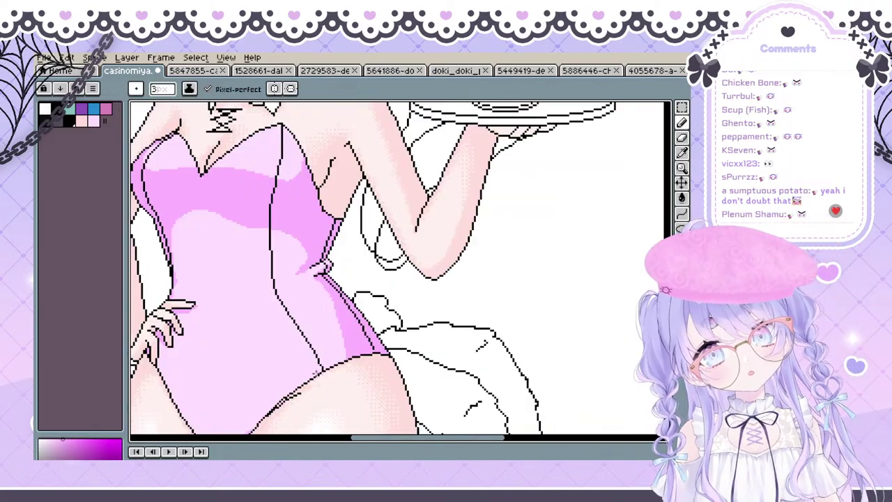
scroll(320, 347, "up", 1)
scroll(289, 290, "down", 2)
scroll(288, 290, "up", 1)
key("space")
left_click_drag(193, 221, 281, 261)
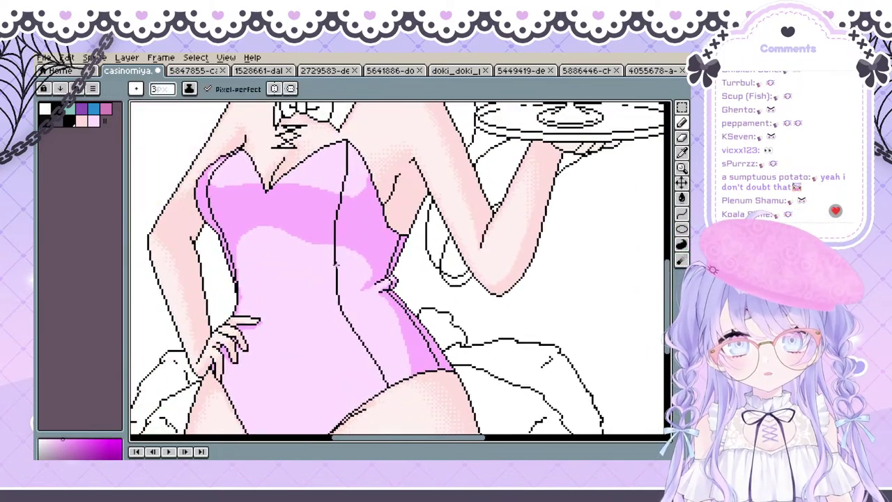
Extend the bust shadow's lower edge past the side seam to the waist fold and fill the gap with darker magenta
key("space")
key("space")
mouse_move(343, 279)
left_mouse_down()
mouse_move(275, 211)
mouse_move(246, 221)
left_mouse_up()
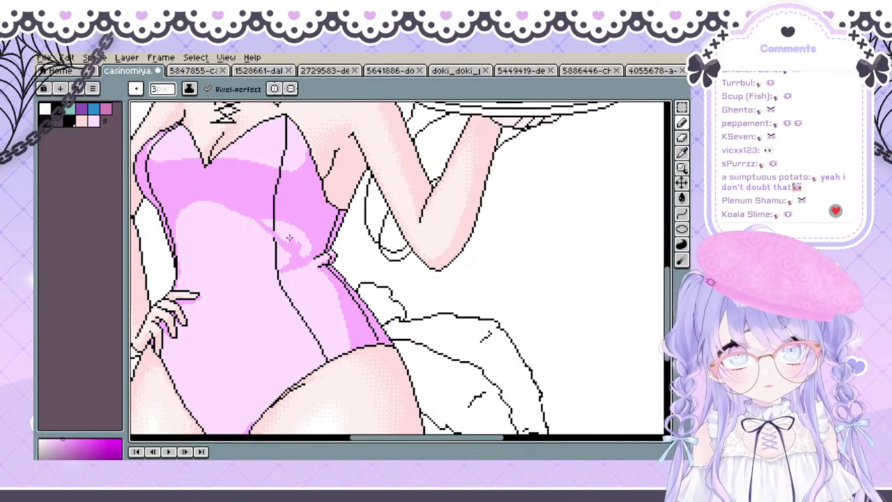
mouse_move(290, 238)
left_mouse_down()
mouse_move(272, 224)
mouse_move(302, 241)
left_mouse_up()
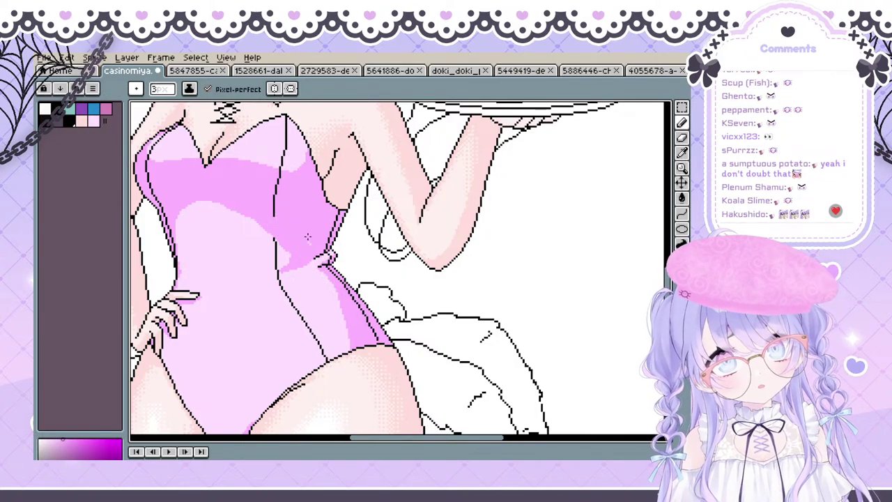
Touch up the darker magenta shadows at the waist fold and at the lowest point of the bodysuit
key("space")
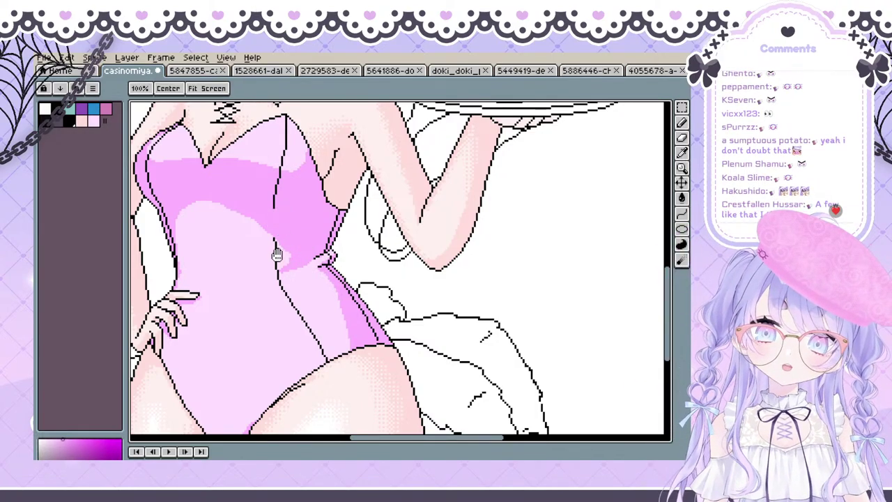
mouse_move(277, 255)
left_mouse_down()
mouse_move(305, 284)
mouse_move(258, 195)
left_mouse_up()
key("space")
mouse_move(287, 231)
left_mouse_down()
mouse_move(263, 240)
mouse_move(307, 293)
mouse_move(293, 250)
mouse_move(342, 226)
mouse_move(359, 229)
mouse_move(347, 285)
left_mouse_up()
key("space")
key("ctrl+z")
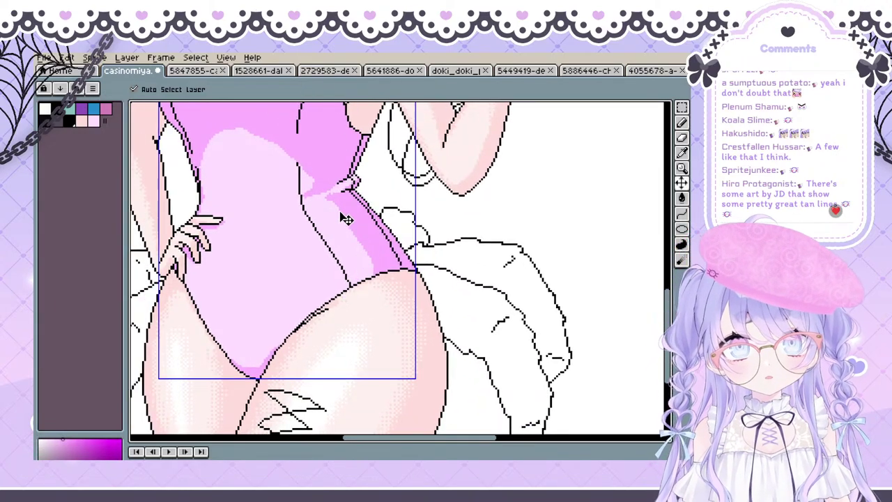
Widen the hip shadow inward to the lower end of the side seam with 3 px darker magenta strokes
mouse_move(363, 242)
left_mouse_down()
mouse_move(336, 303)
mouse_move(365, 282)
left_mouse_up()
key("space")
mouse_move(383, 258)
left_mouse_down()
mouse_move(401, 267)
mouse_move(371, 269)
left_mouse_up()
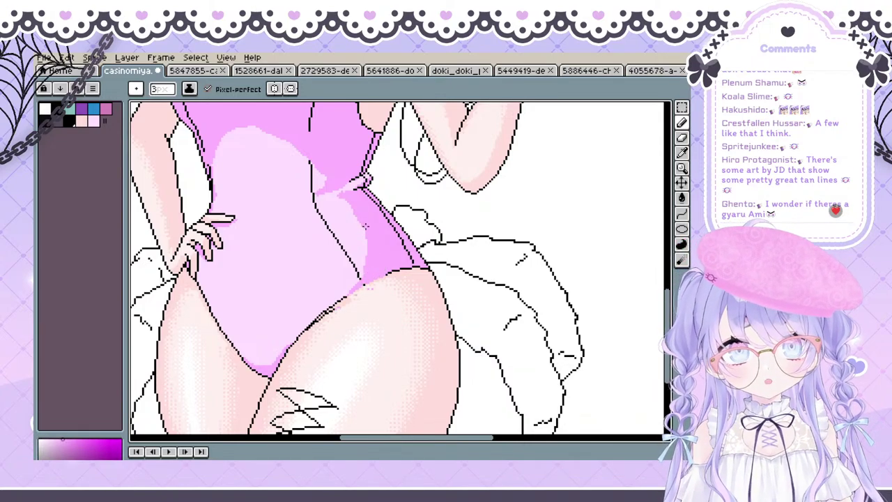
left_click_drag(360, 199, 362, 246)
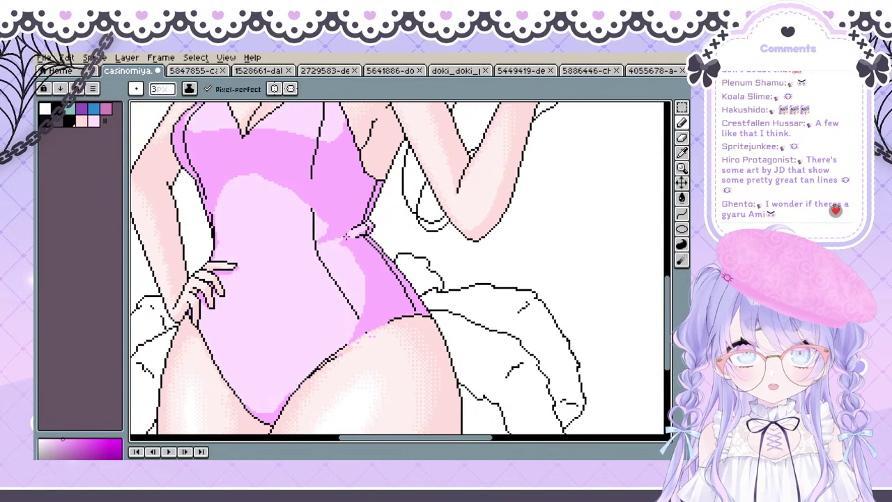
Redraw the slanted fold across the waist between the bust and hip shadows and trim what crosses the outlines
mouse_move(362, 216)
left_mouse_down()
mouse_move(338, 293)
mouse_move(384, 261)
mouse_move(372, 262)
left_mouse_up()
key("b")
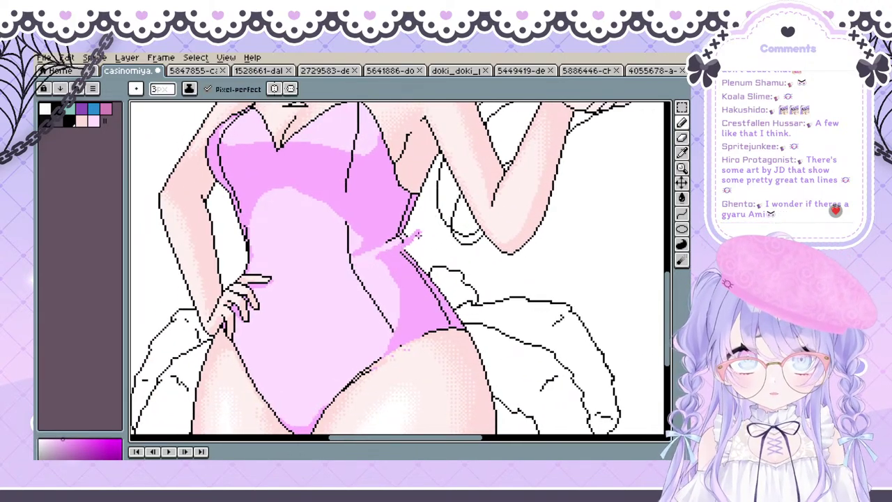
left_click_drag(347, 320, 321, 333)
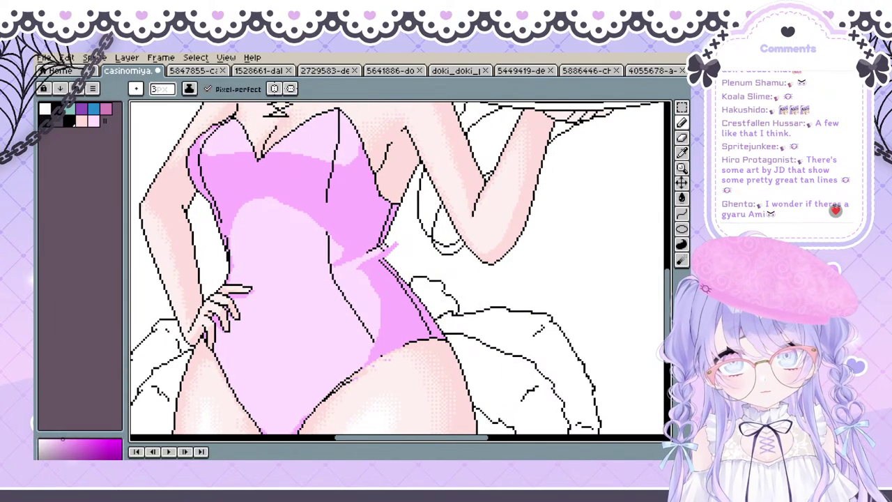
key("ctrl+d")
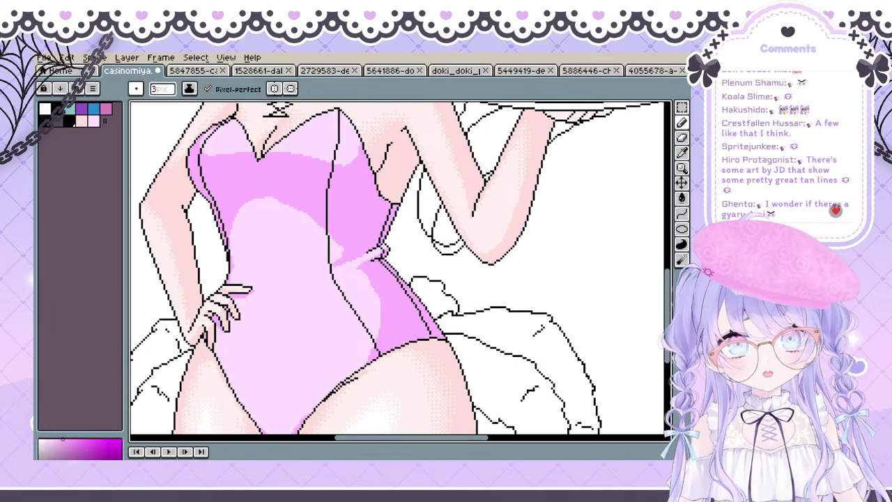
Touch up the darker magenta shadow beside the lower end of the side seam and undo the stroke that crosses the outline
scroll(255, 427, "down", 2)
scroll(303, 390, "up", 2)
key("space")
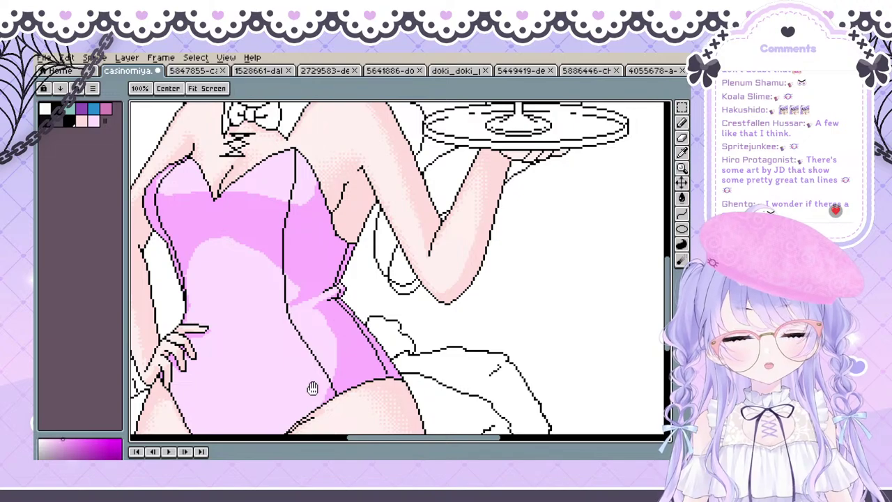
mouse_move(288, 269)
left_mouse_down()
mouse_move(303, 247)
mouse_move(300, 230)
left_mouse_up()
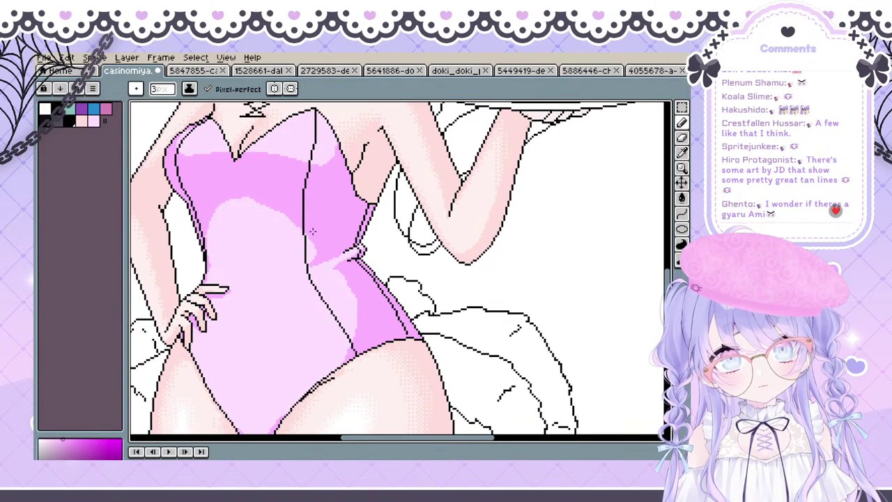
key("e")
key("space")
mouse_move(294, 250)
left_mouse_down()
mouse_move(321, 318)
mouse_move(445, 144)
mouse_move(354, 200)
mouse_move(293, 221)
mouse_move(329, 273)
mouse_move(323, 286)
mouse_move(339, 297)
left_mouse_up()
key("e")
key("ctrl+z")
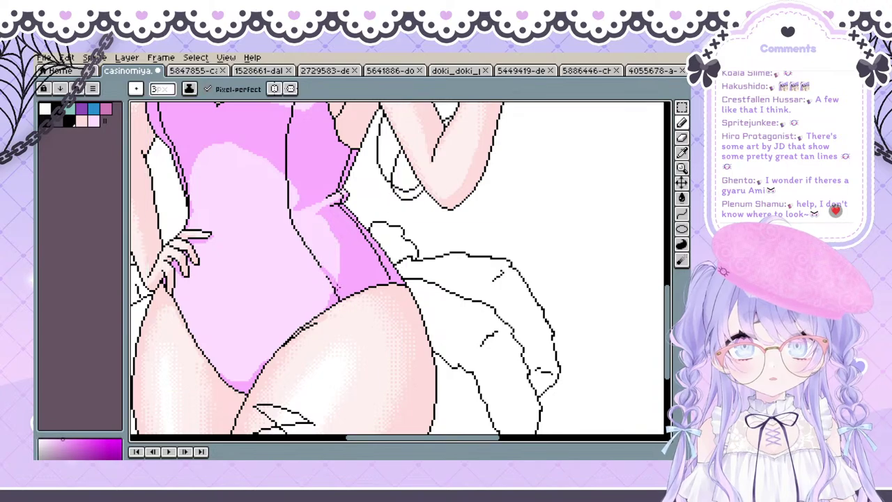
key("b")
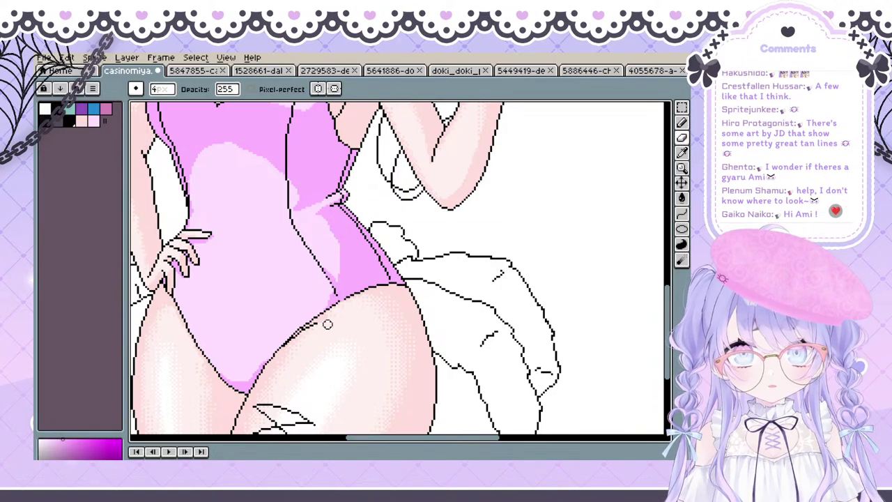
left_click_drag(307, 276, 324, 305)
left_click_drag(282, 271, 291, 275)
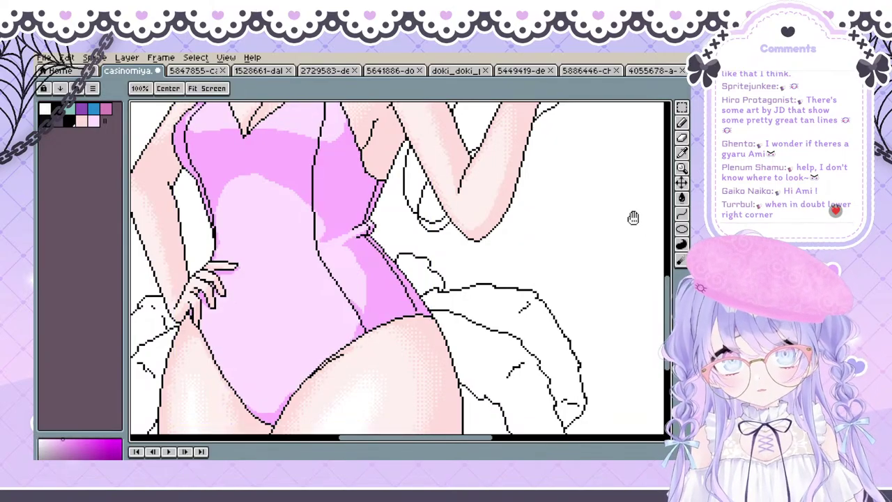
Refine the bodysuit's shadow edges around the waist fold and hip with a 1 px pencil
left_click_drag(416, 271, 480, 281)
left_click_drag(522, 254, 518, 283)
left_click_drag(500, 234, 459, 252)
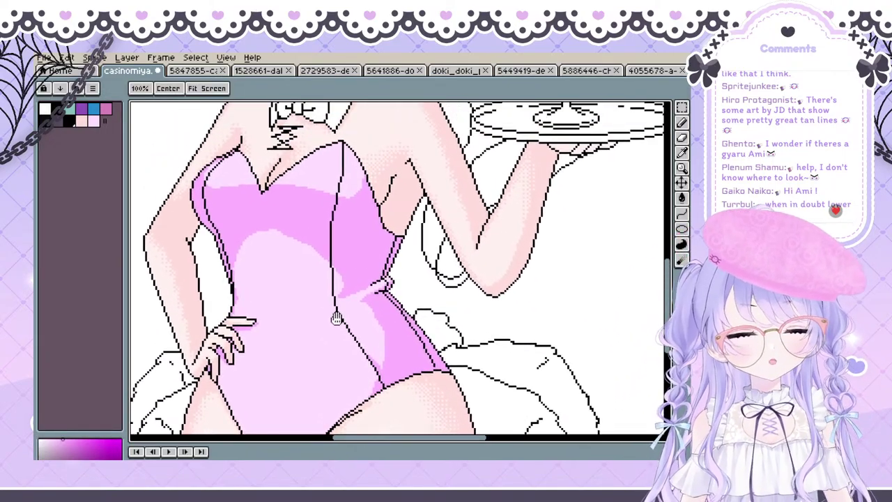
left_click_drag(337, 318, 310, 313)
key("b")
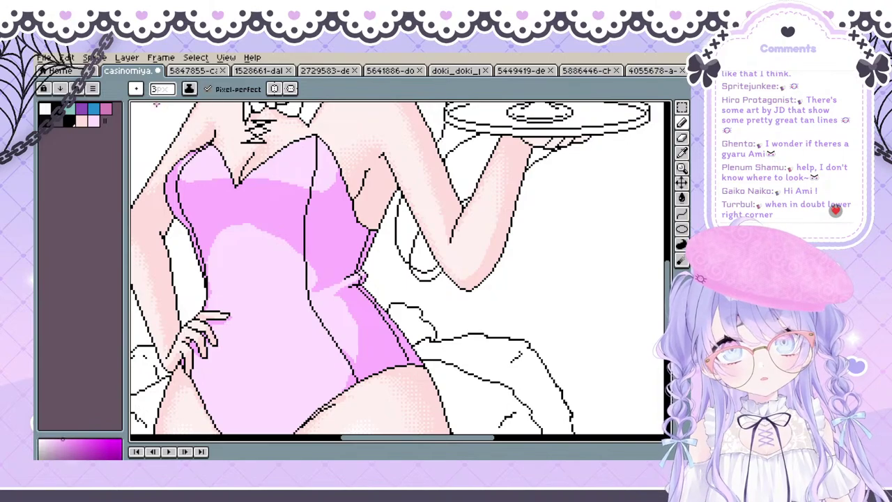
left_click(159, 90)
left_click_drag(160, 103, 118, 137)
left_click_drag(306, 260, 261, 243)
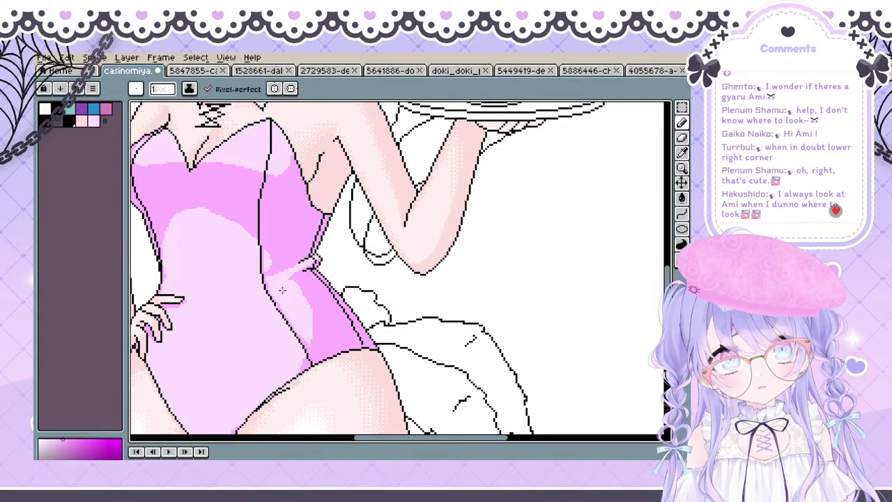
mouse_move(282, 287)
left_mouse_down()
mouse_move(297, 213)
mouse_move(416, 261)
mouse_move(394, 240)
left_mouse_up()
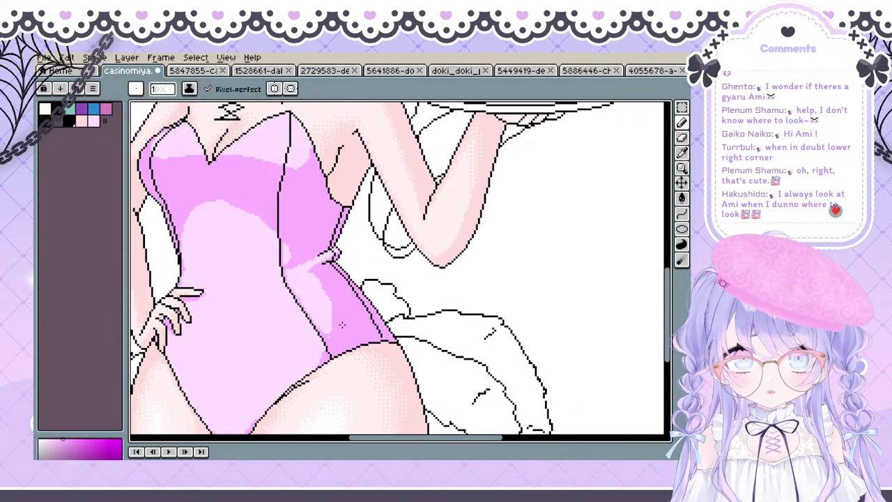
mouse_move(346, 312)
left_mouse_down()
mouse_move(408, 343)
mouse_move(327, 229)
mouse_move(355, 323)
mouse_move(289, 306)
left_mouse_up()
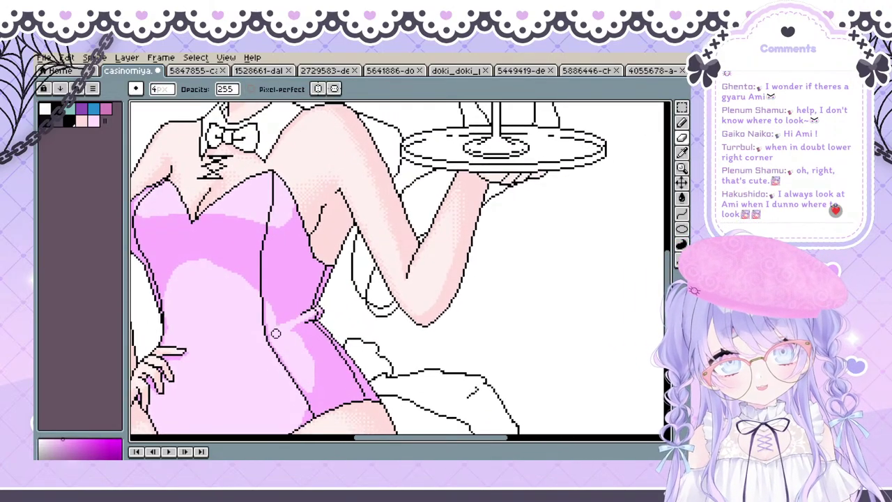
mouse_move(369, 237)
left_mouse_down()
mouse_move(466, 172)
mouse_move(369, 225)
mouse_move(470, 174)
mouse_move(427, 209)
left_mouse_up()
Load the second saved dither brush and dither the bust shadow's lower edge from the belly curve to the side seam
scroll(470, 163, "down", 1)
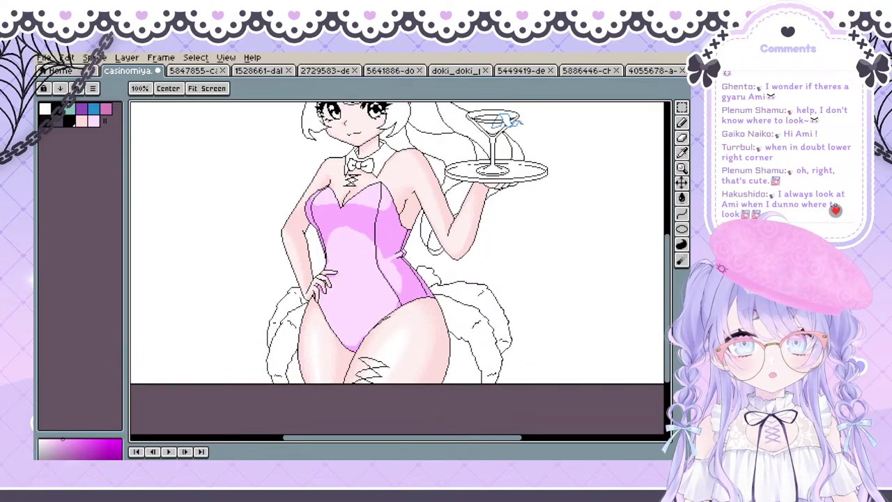
mouse_move(354, 207)
left_mouse_down()
mouse_move(286, 295)
mouse_move(373, 269)
mouse_move(320, 295)
mouse_move(294, 245)
left_mouse_up()
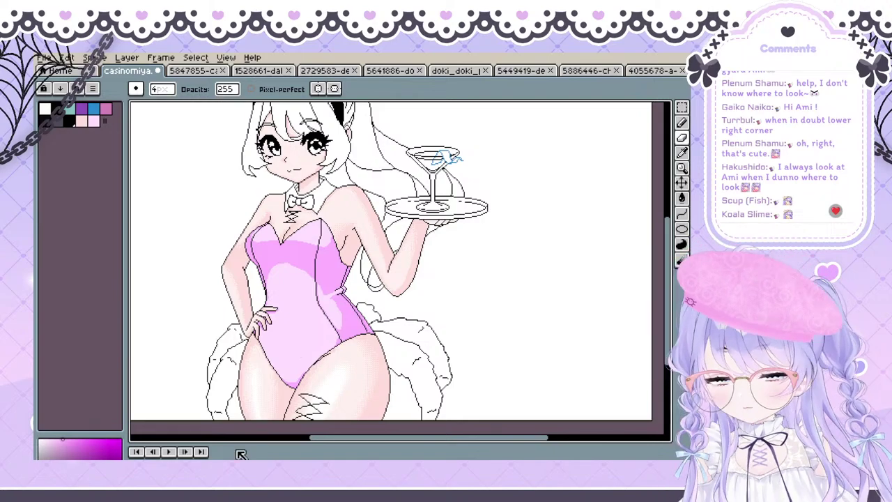
left_click(135, 89)
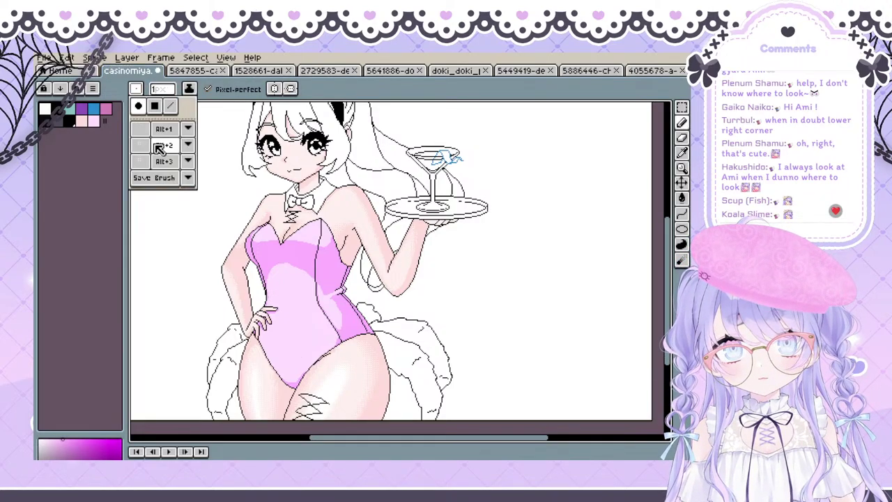
key("space")
left_click_drag(276, 291, 259, 268)
scroll(312, 265, "up", 2)
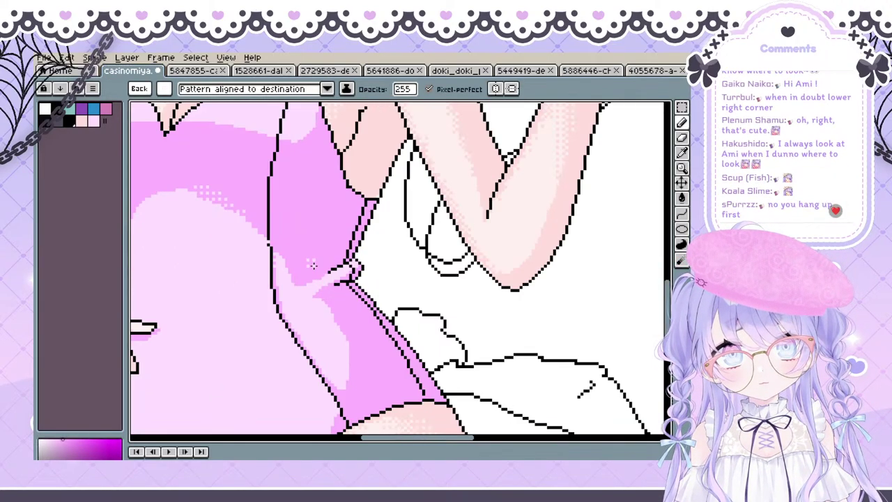
left_click(246, 191, "alt")
left_click_drag(213, 208, 276, 260)
Continue the dithering along the belly curve to the waist and dither the inner edge of the hip shadow
key("space")
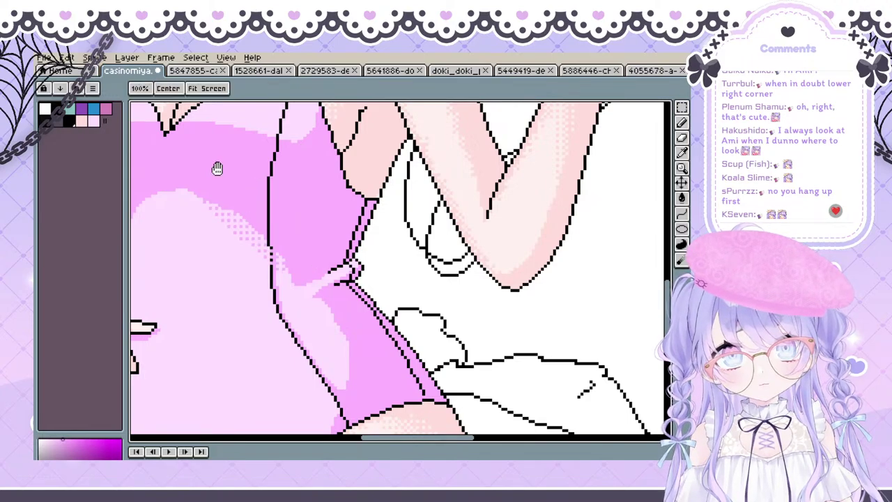
left_click_drag(183, 237, 287, 260)
mouse_move(278, 215)
left_mouse_down()
mouse_move(324, 230)
mouse_move(387, 278)
mouse_move(317, 226)
mouse_move(310, 223)
mouse_move(400, 305)
left_mouse_up()
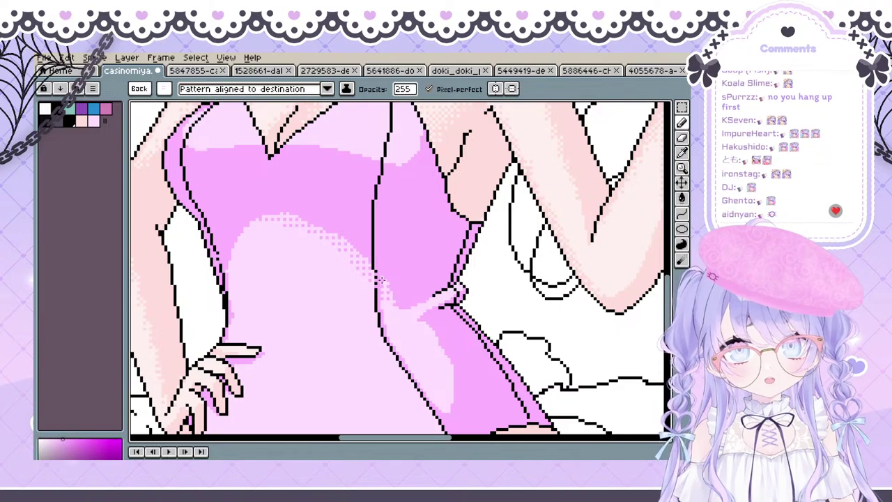
left_click_drag(412, 262, 314, 203)
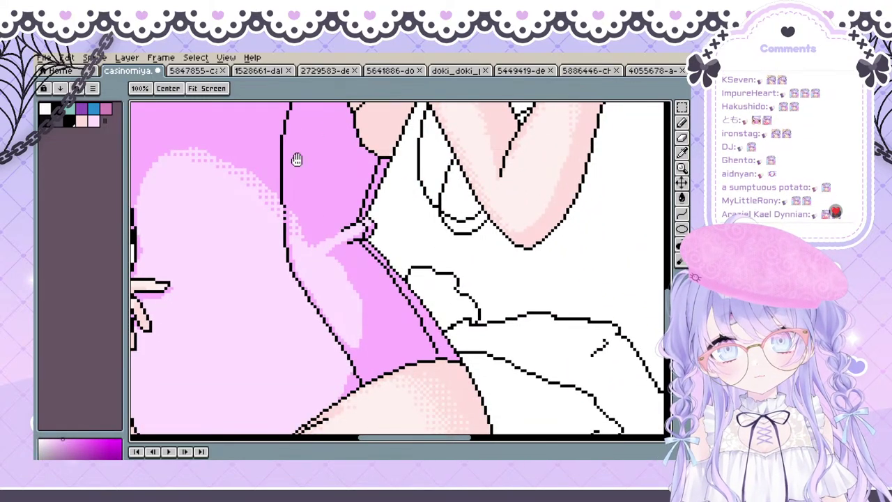
mouse_move(325, 264)
left_mouse_down()
mouse_move(362, 258)
mouse_move(362, 246)
left_mouse_up()
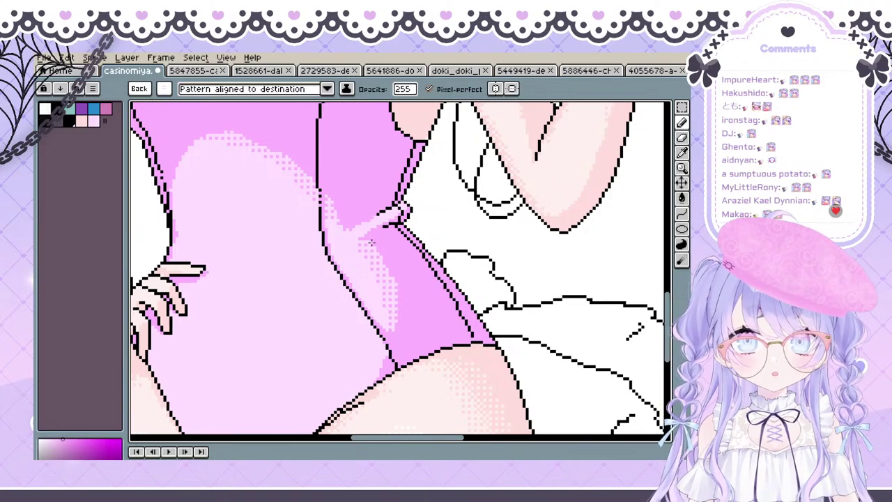
Dither the upper edge of the bust shadow around the side seam and on the outer side of both cups
left_click_drag(314, 160, 372, 314)
left_click_drag(302, 228, 274, 265)
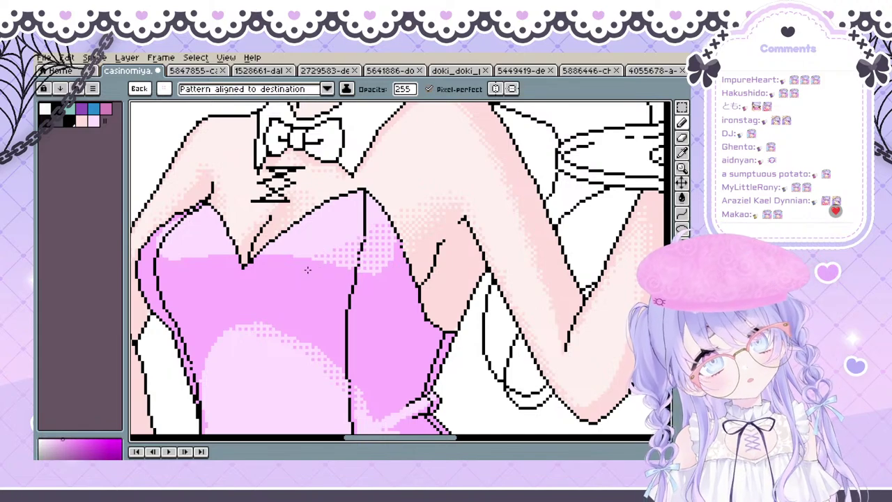
key("space")
mouse_move(221, 268)
left_mouse_down()
mouse_move(260, 267)
mouse_move(181, 259)
left_mouse_up()
key("space")
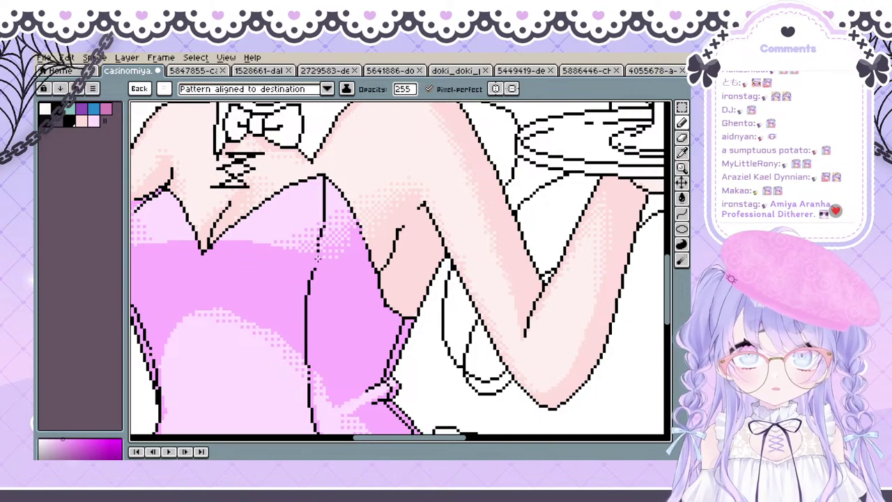
left_click_drag(324, 294, 446, 331)
left_click_drag(271, 342, 232, 342)
left_click_drag(349, 270, 340, 265)
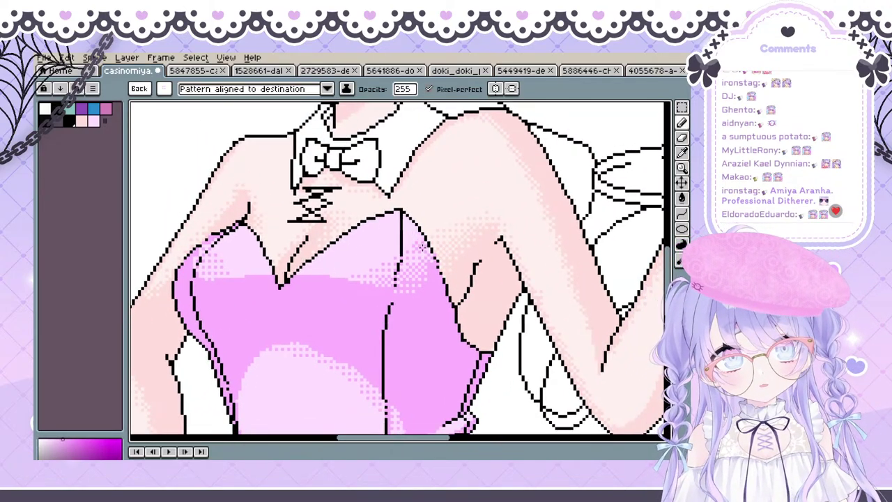
Refine the dithered transitions beside the armpit and along the outer edge of the opposite cup
scroll(421, 250, "down", 1)
scroll(417, 249, "up", 1)
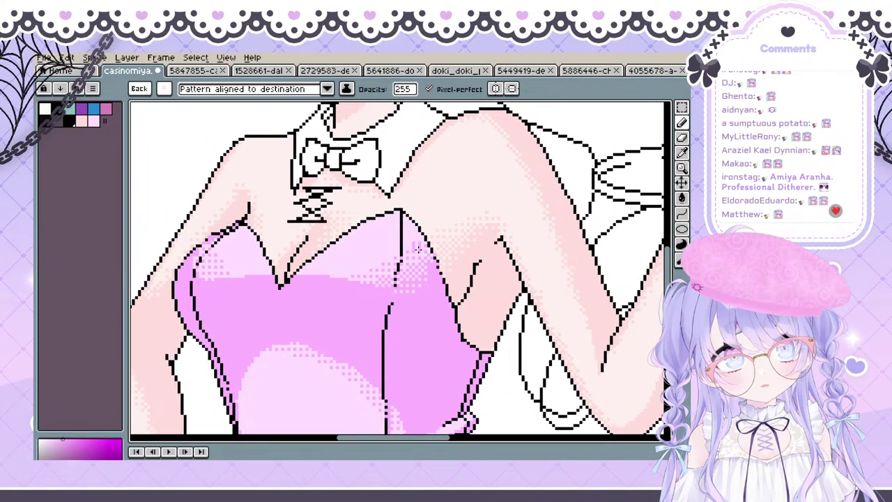
scroll(420, 251, "down", 1)
scroll(419, 248, "up", 1)
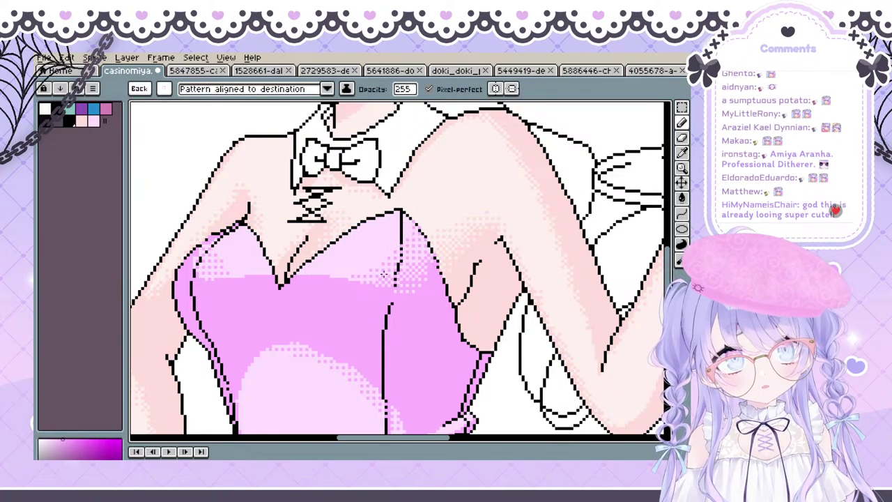
scroll(383, 274, "down", 1)
scroll(234, 280, "up", 1)
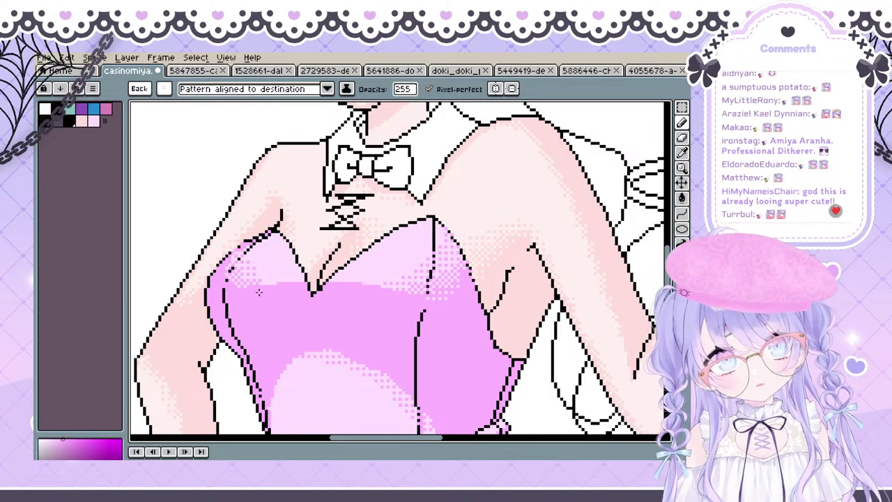
left_click_drag(255, 292, 246, 309)
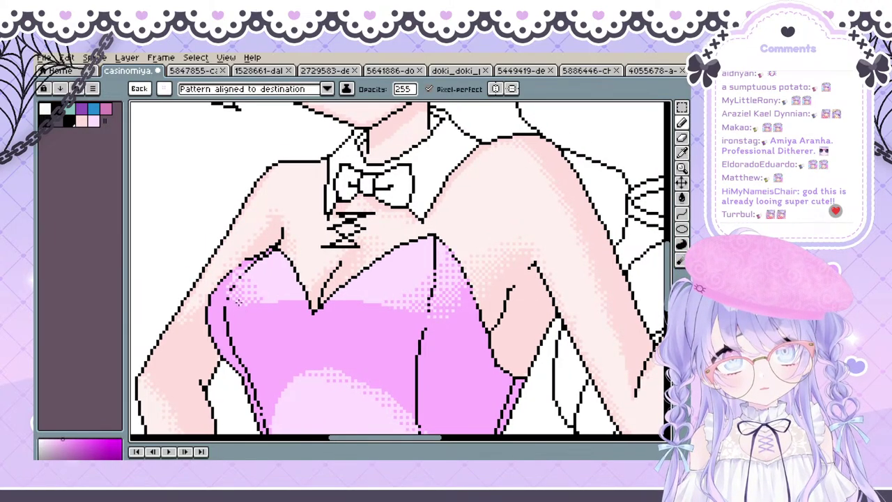
mouse_move(238, 300)
left_mouse_down()
mouse_move(244, 319)
mouse_move(241, 311)
left_mouse_up()
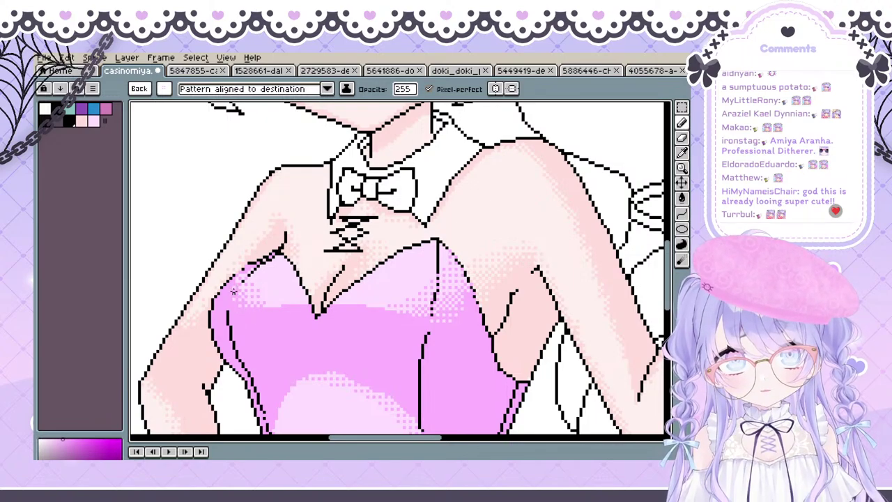
Add denser dithering where the bust shadow's lower edge meets the light belly area, down to the side seam
left_click_drag(286, 280, 219, 130)
left_click_drag(304, 244, 240, 253)
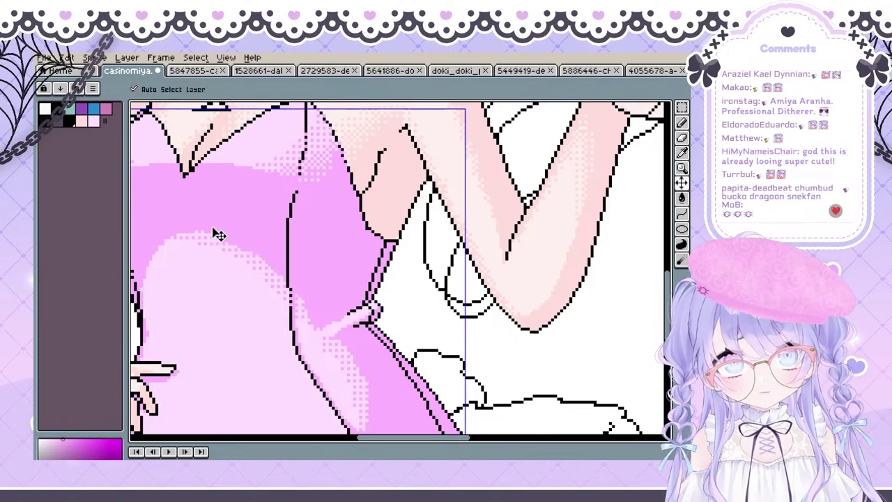
mouse_move(218, 239)
left_mouse_down()
mouse_move(203, 232)
mouse_move(246, 250)
left_mouse_up()
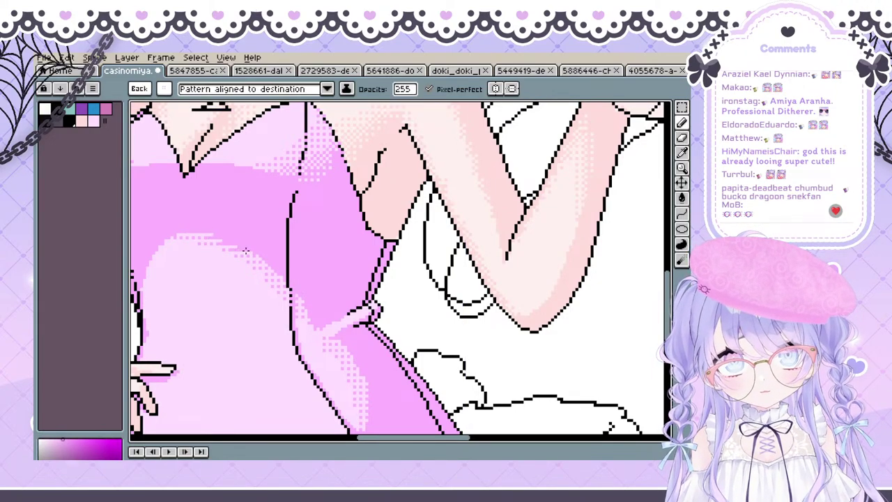
key("ctrl+z")
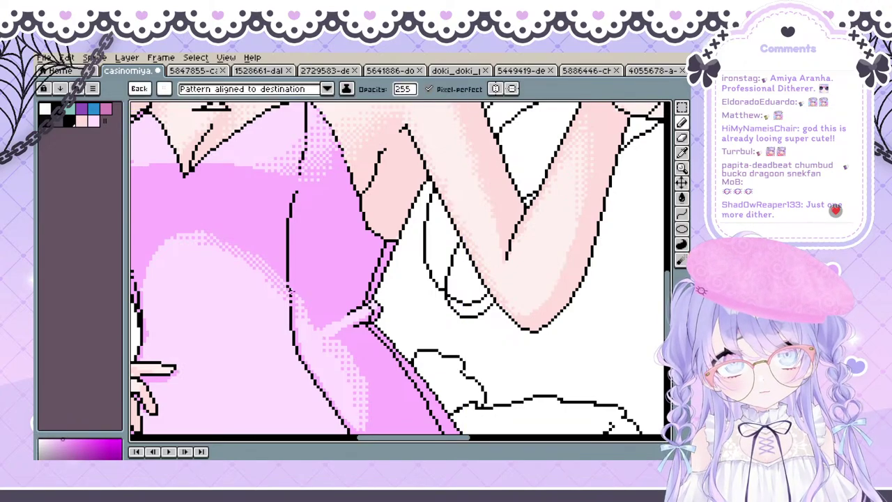
left_click_drag(300, 307, 289, 304)
left_click_drag(222, 244, 227, 276)
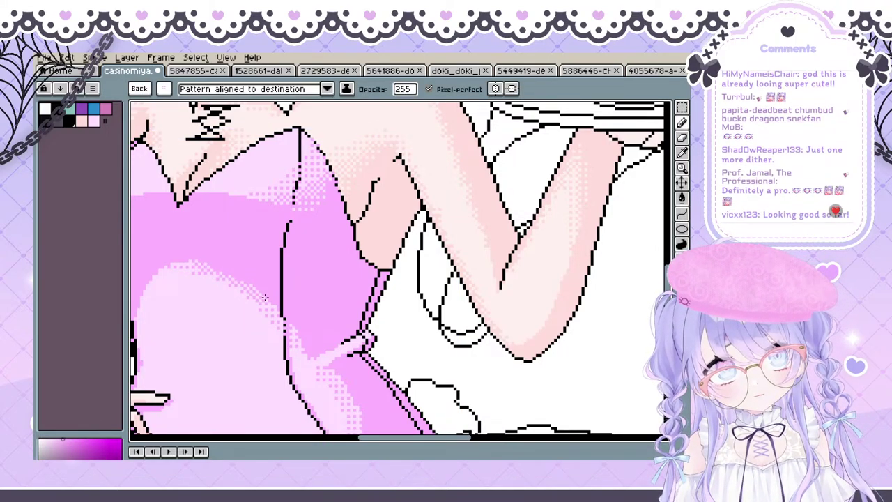
Add denser dithering along the hip shadow's inner edge from the waist fold to the leg opening
mouse_move(339, 311)
left_mouse_down()
mouse_move(265, 166)
mouse_move(277, 193)
left_mouse_up()
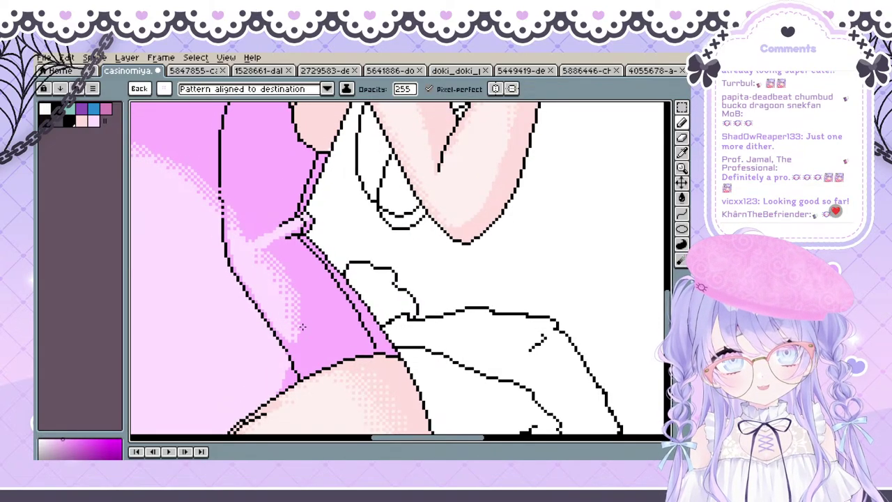
mouse_move(299, 362)
left_mouse_down()
mouse_move(311, 285)
mouse_move(342, 313)
mouse_move(340, 291)
left_mouse_up()
left_click_drag(342, 253, 313, 306)
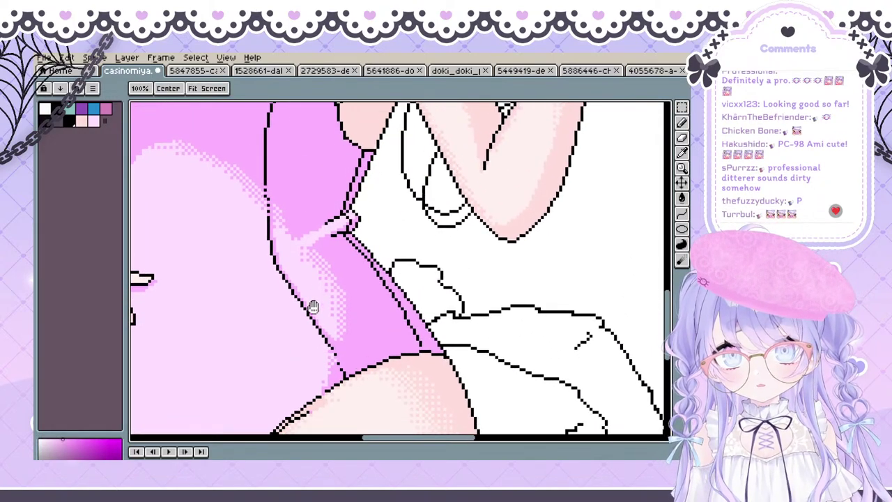
key("space")
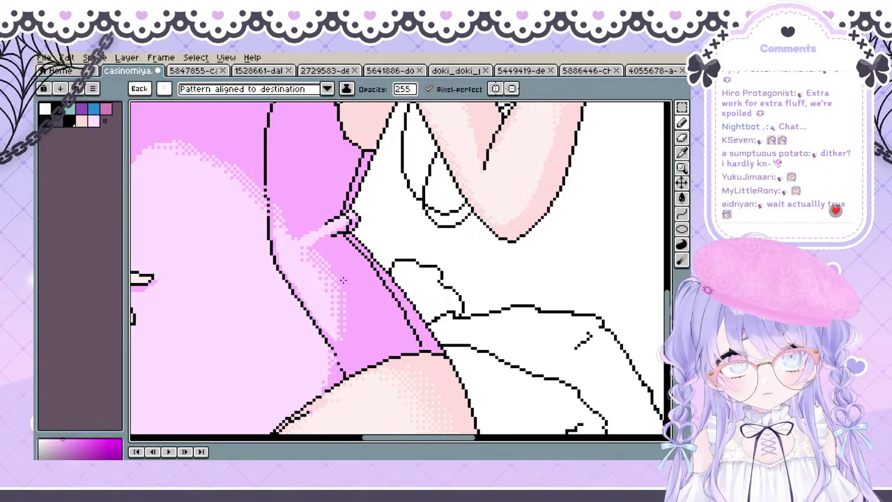
key("ctrl")
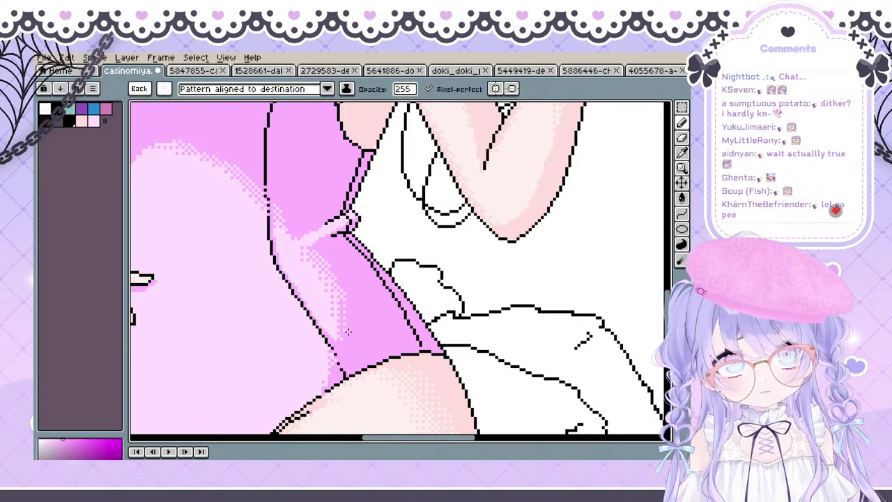
mouse_move(322, 255)
left_mouse_down()
mouse_move(293, 228)
mouse_move(303, 282)
left_mouse_up()
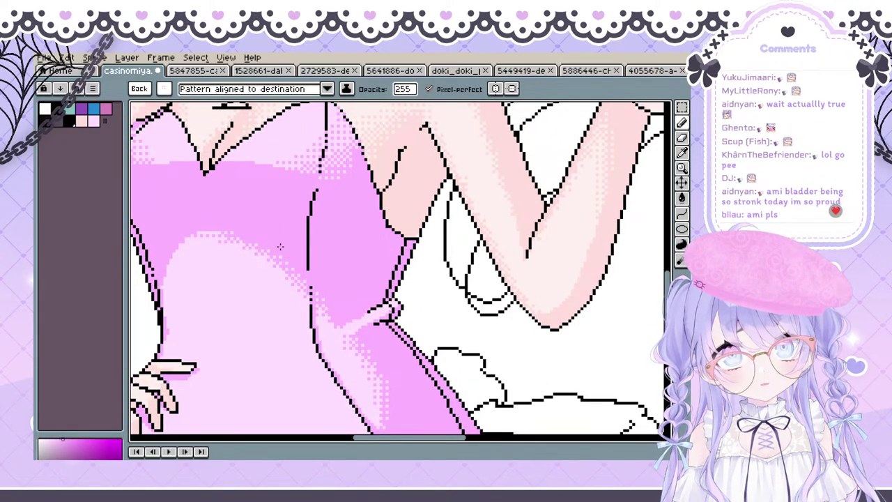
Examine the bodysuit's dithered shading at the bust, waist and hip, both close up and with the whole figure in view
mouse_move(280, 246)
left_mouse_down()
mouse_move(313, 285)
mouse_move(344, 273)
left_mouse_up()
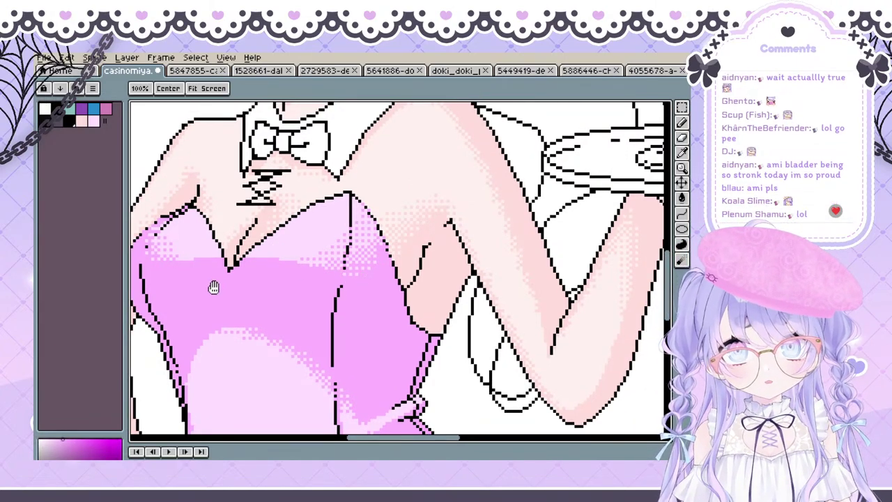
left_click_drag(165, 275, 236, 316)
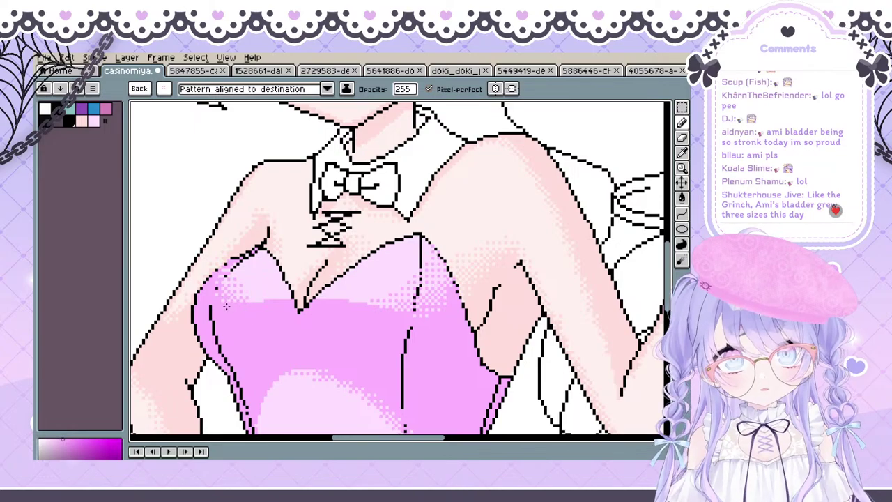
scroll(275, 338, "down", 3)
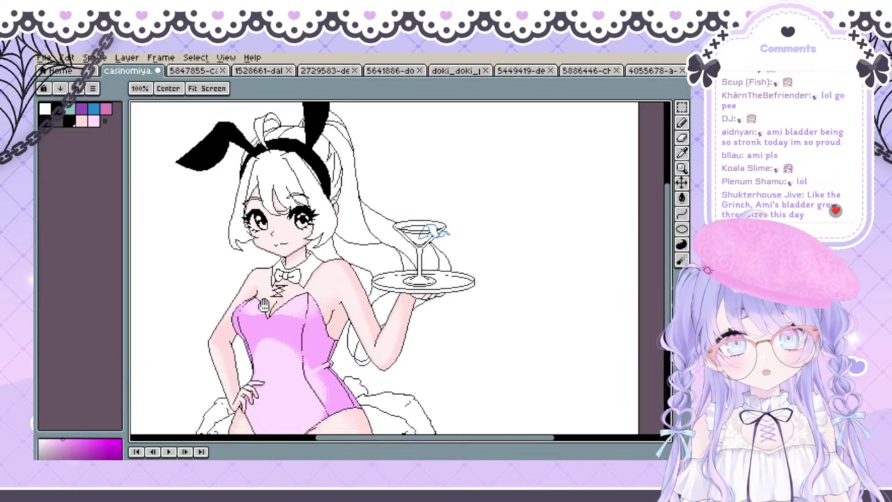
mouse_move(281, 279)
left_mouse_down()
mouse_move(256, 268)
mouse_move(269, 240)
mouse_move(262, 274)
left_mouse_up()
scroll(278, 290, "up", 2)
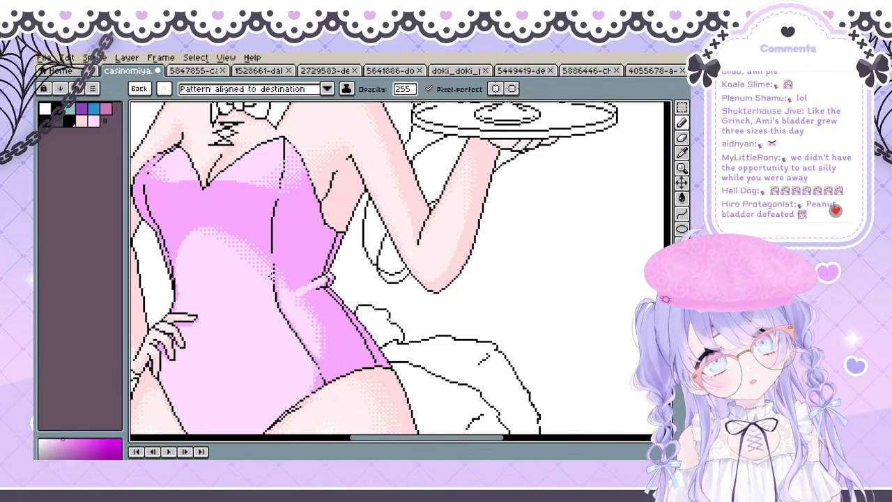
left_click_drag(306, 324, 286, 304)
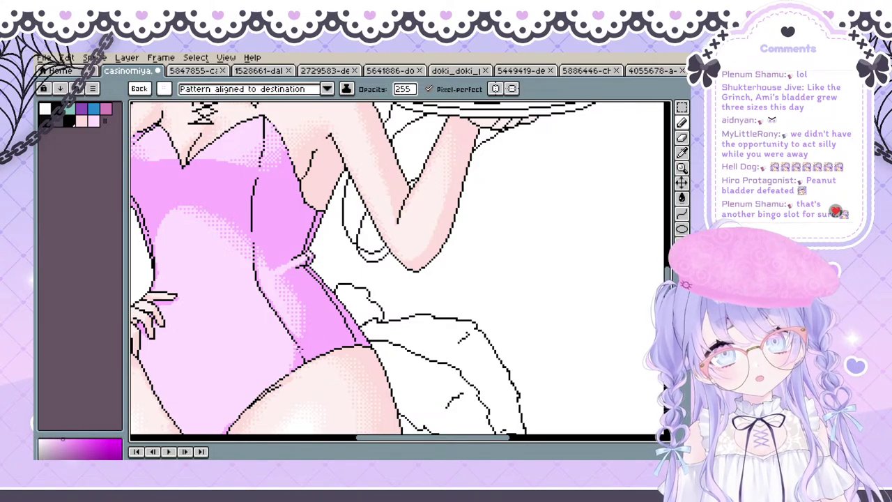
left_click_drag(337, 272, 345, 331)
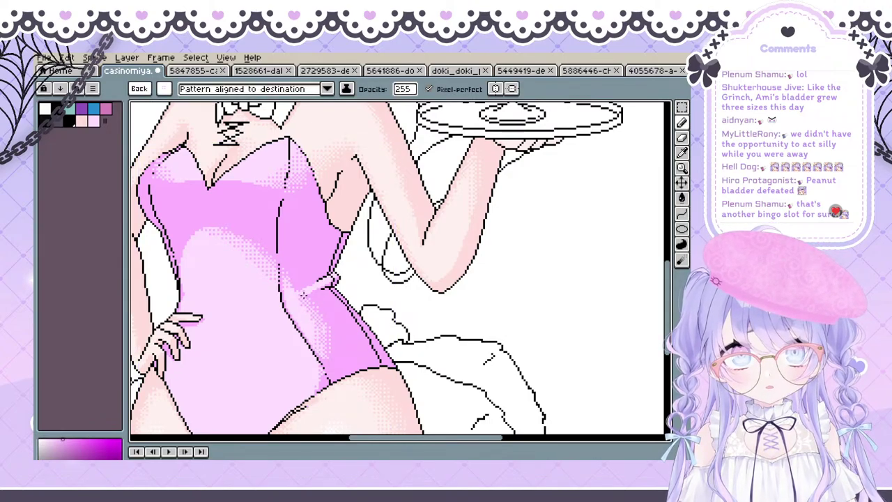
left_click_drag(323, 222, 359, 264)
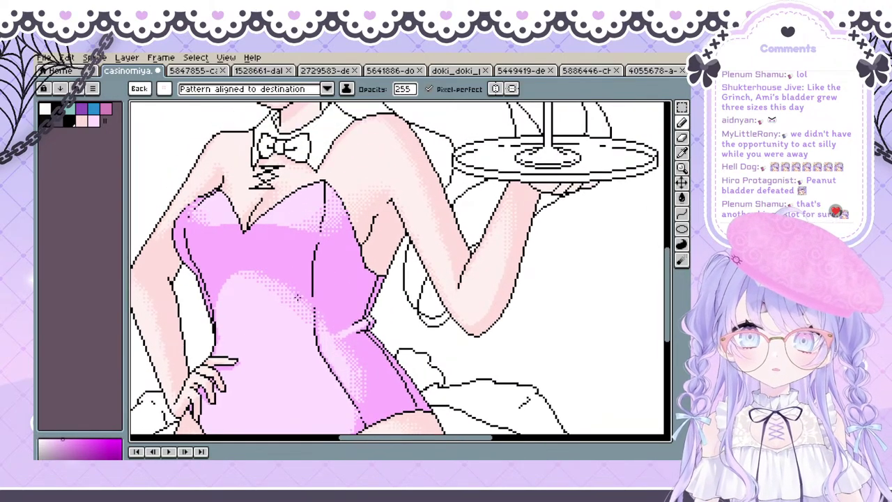
left_click(300, 304, "ctrl")
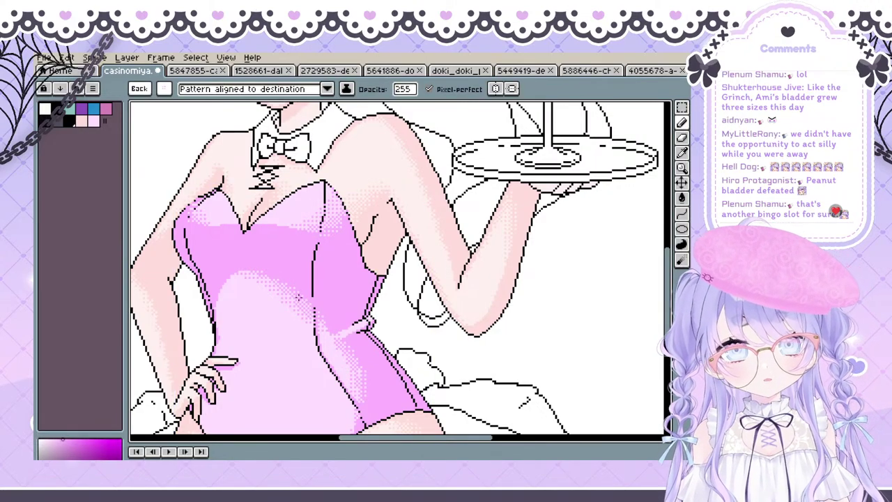
left_click_drag(265, 243, 219, 205)
scroll(220, 212, "down", 1)
left_click_drag(207, 309, 249, 400)
key("ctrl+shift+d")
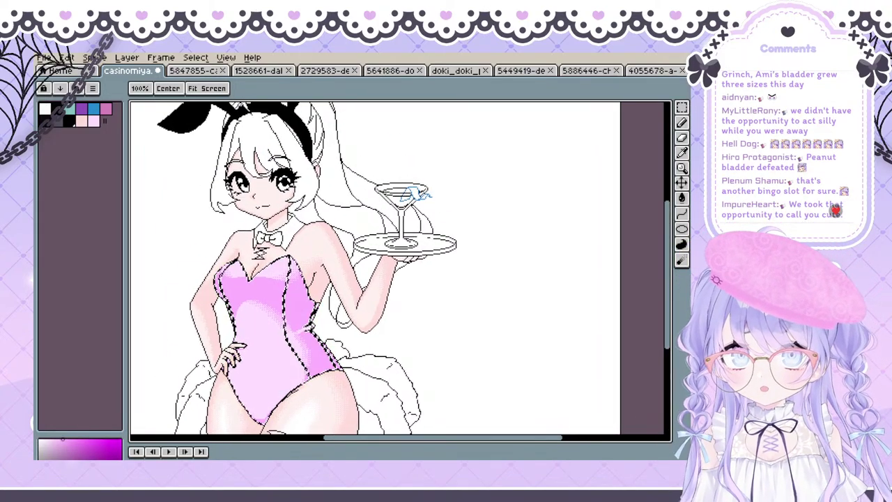
key("ctrl+shift+i")
key("ctrl+d")
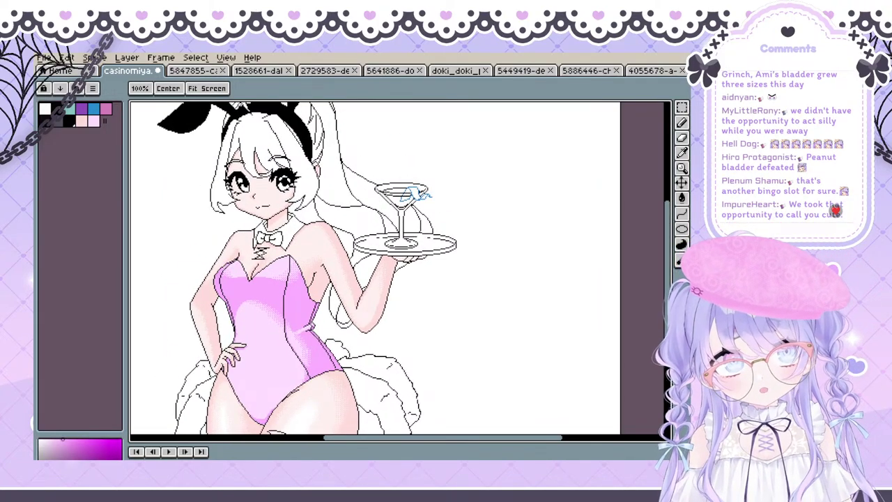
Replace the eraser's dither pattern with a plain 1 px brush and clean up the shading around the waist fold
key("b")
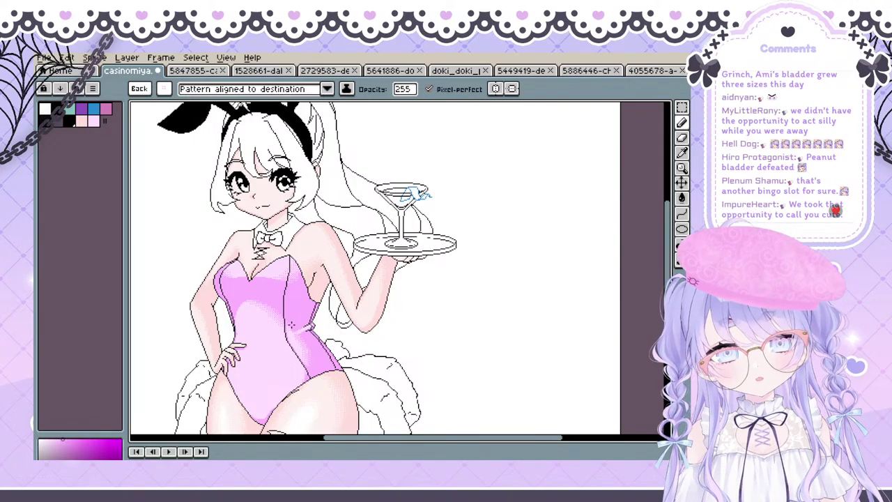
scroll(303, 329, "up", 1)
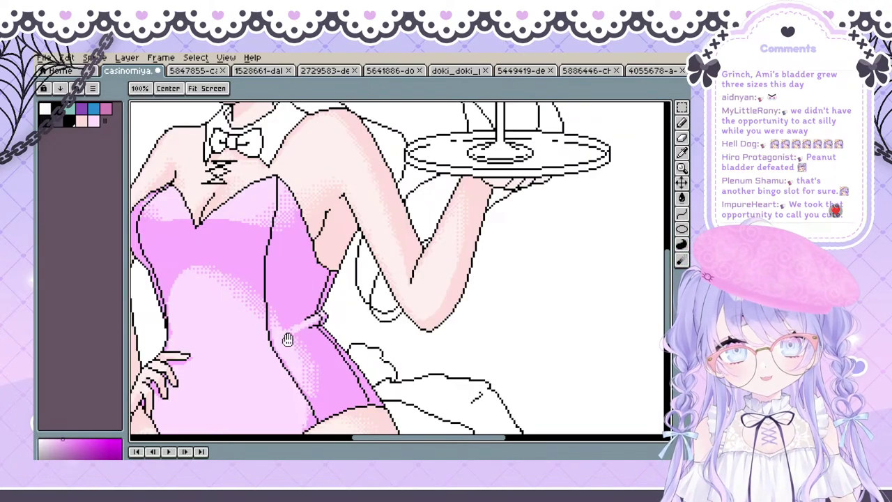
left_click_drag(309, 244, 301, 240)
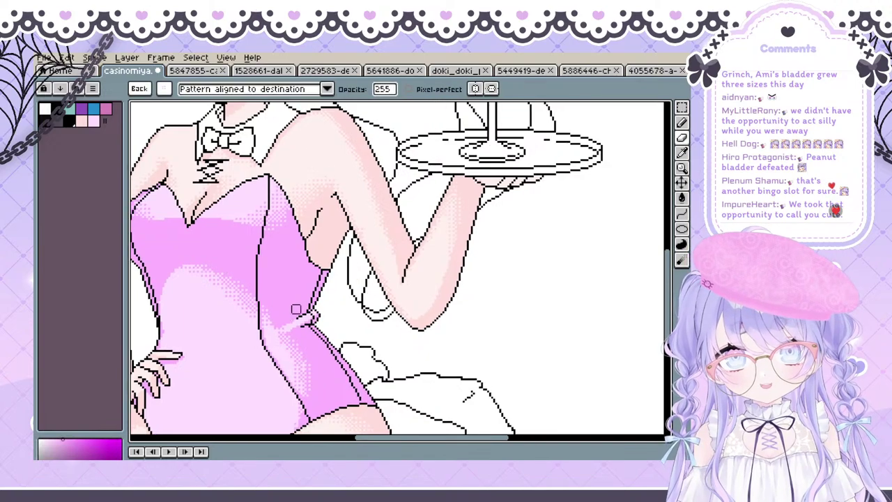
left_click(164, 89)
left_click(157, 89)
left_click(152, 103)
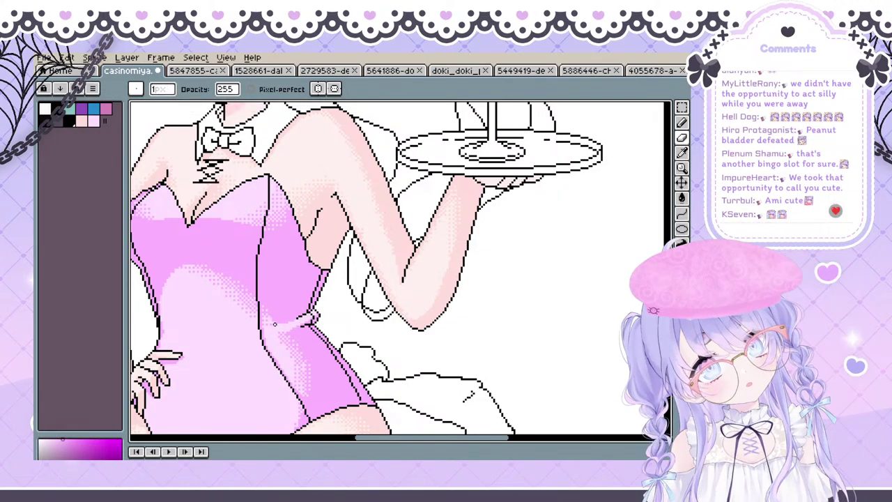
left_click_drag(291, 341, 303, 331)
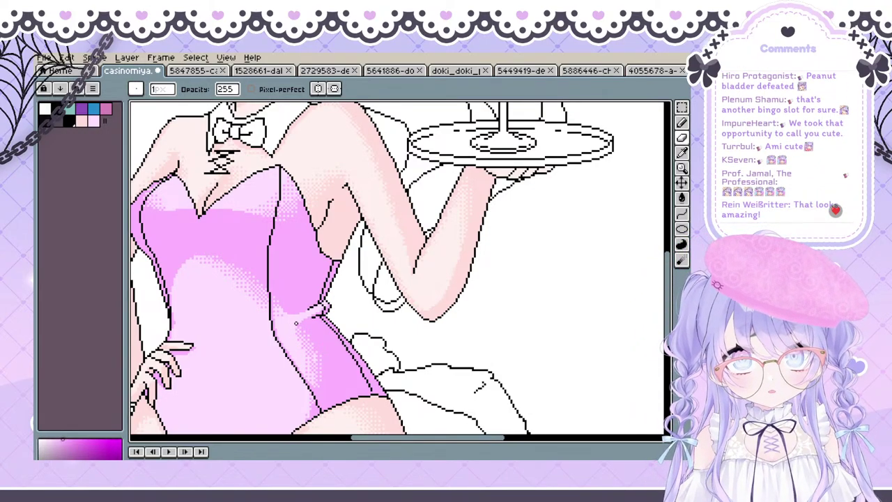
scroll(295, 323, "down", 4)
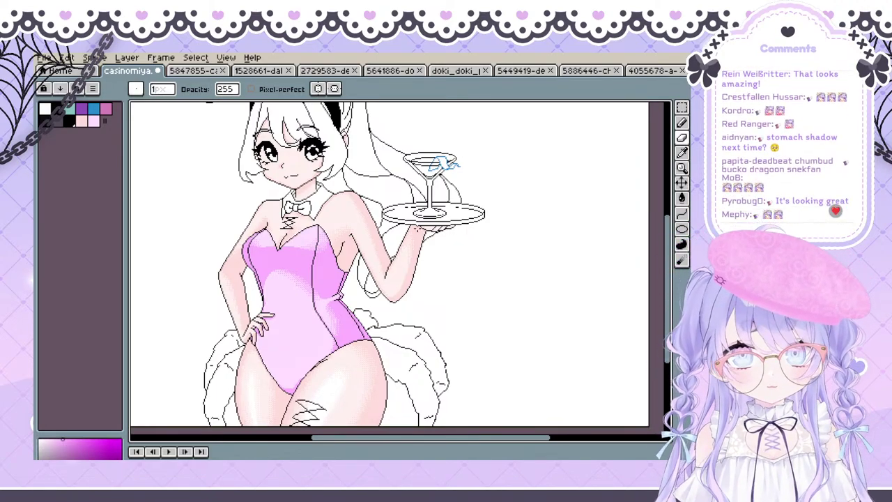
left_click_drag(398, 270, 373, 272)
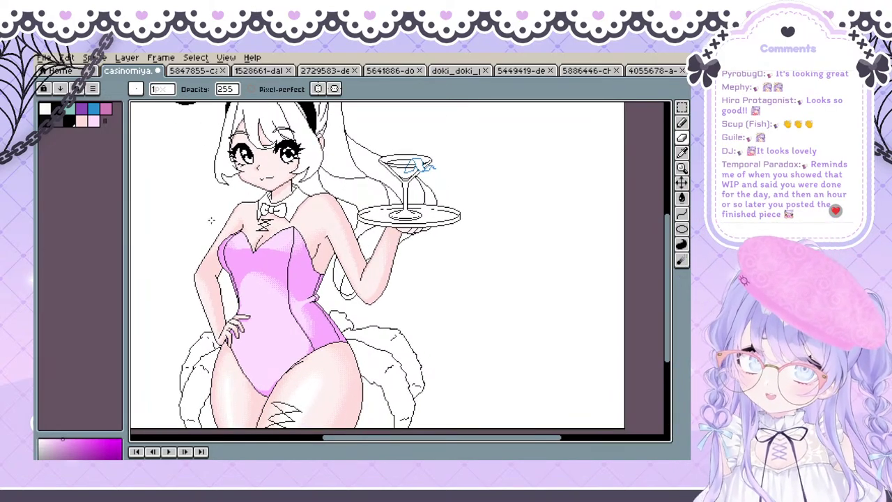